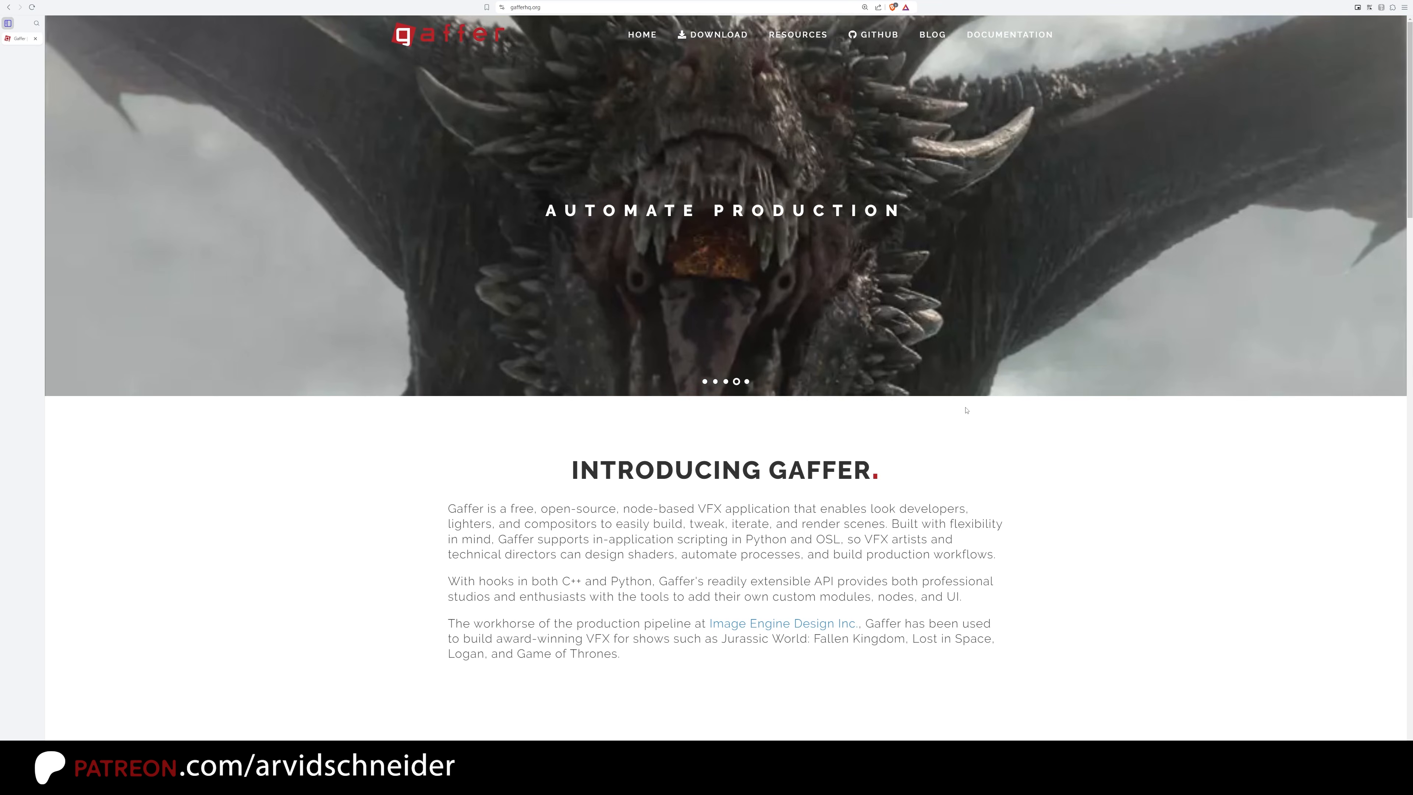
Step: Look through the Gaffer website's home page and open its documentation
drag(1409, 83, 1347, 286)
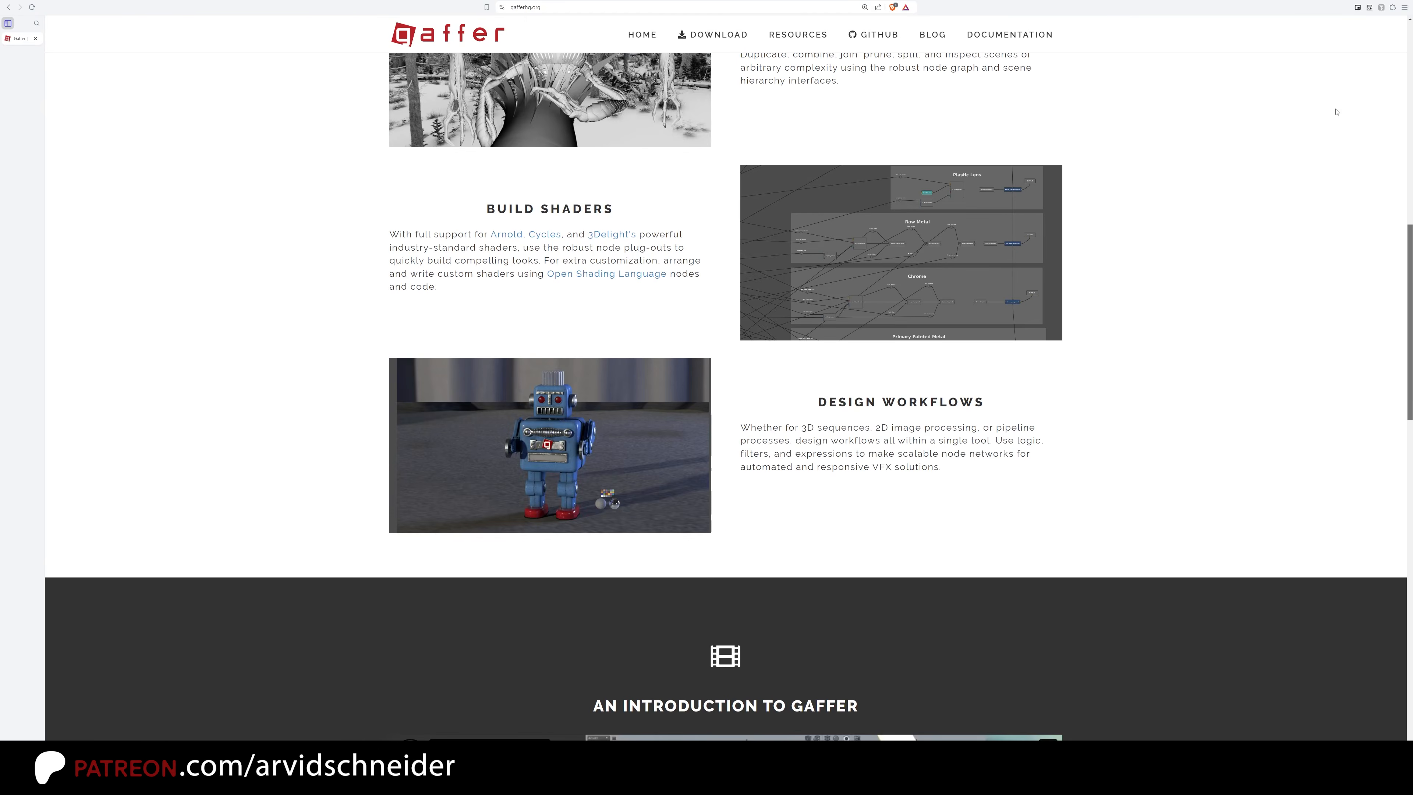
drag(1337, 112, 1307, 36)
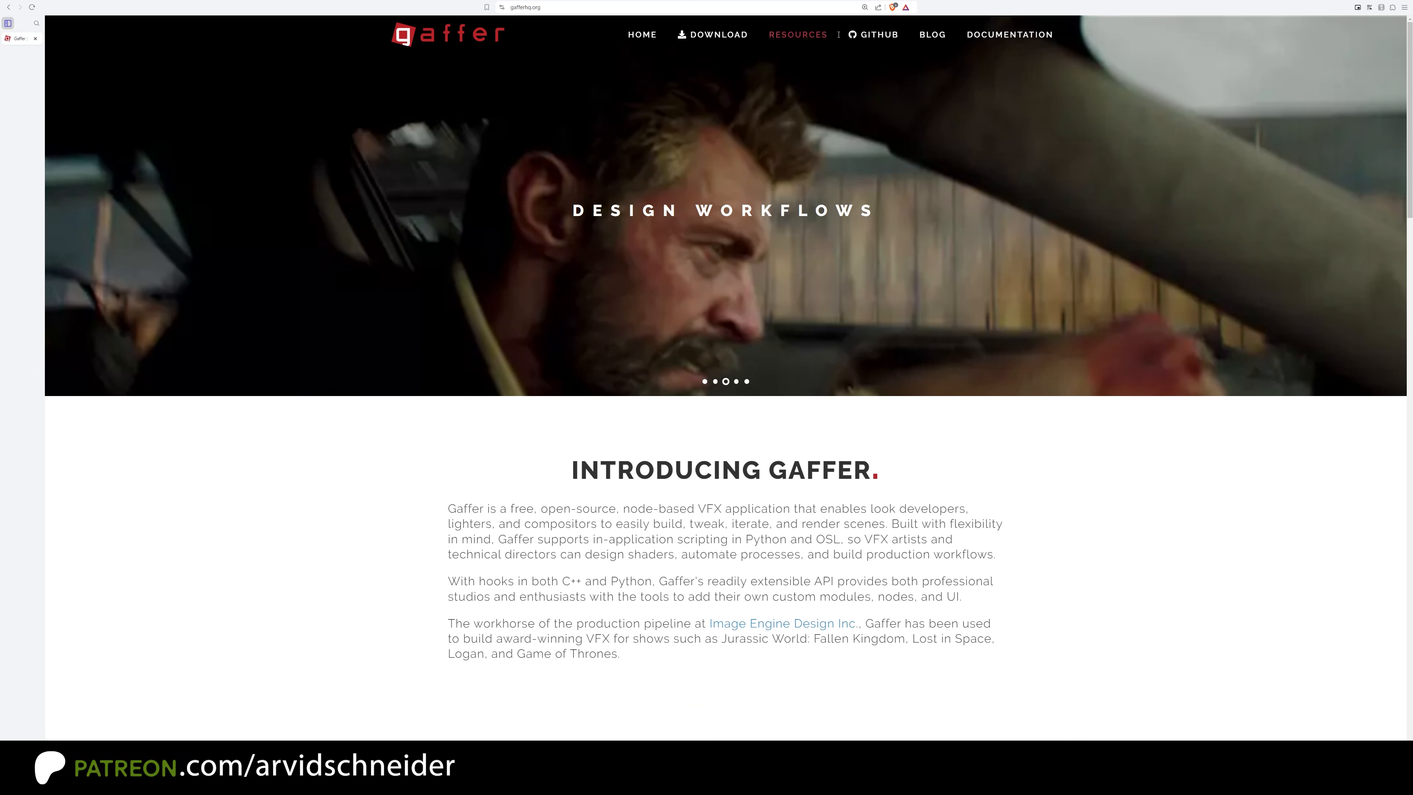
click(994, 34)
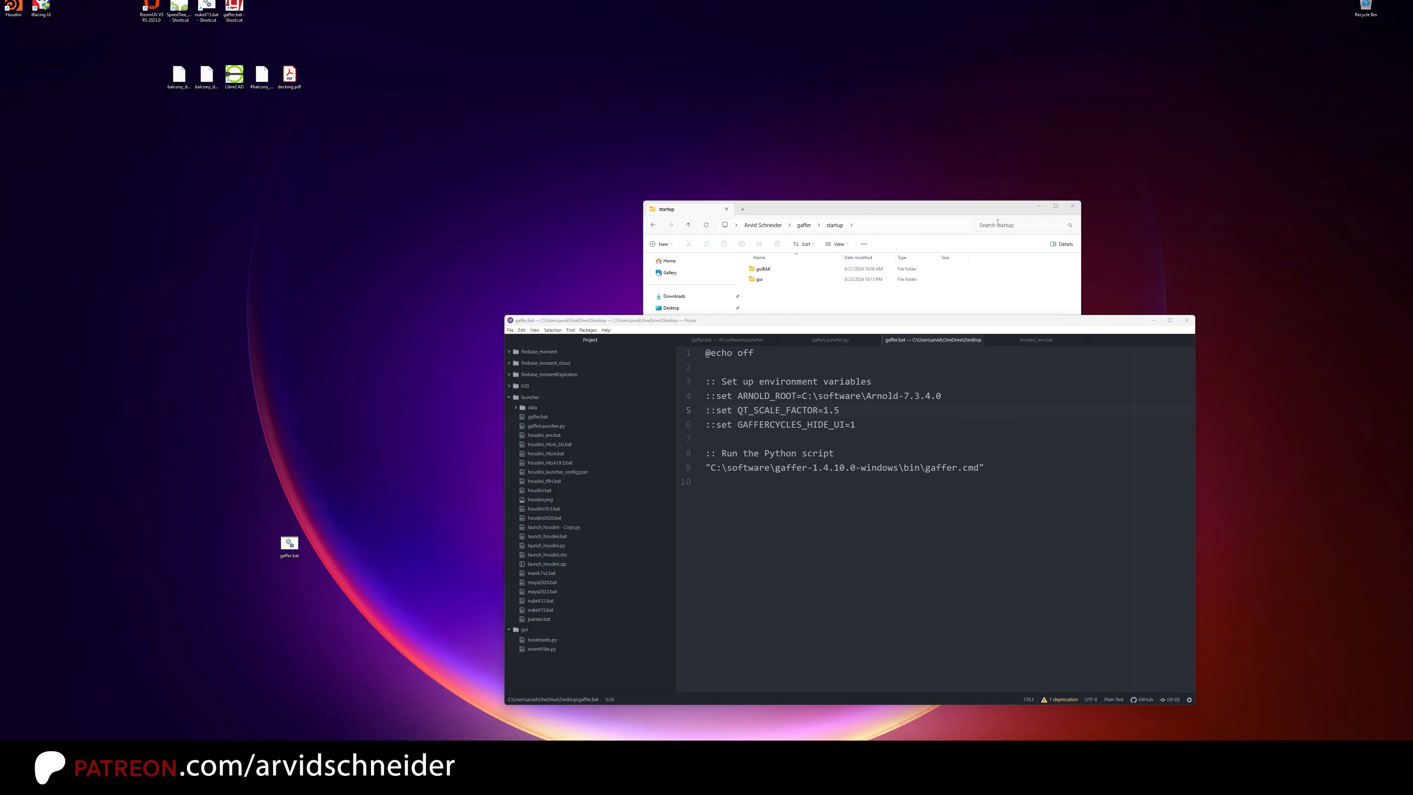
Step: With the startup folder window minimized, review the gaffer.cmd path and environment variables in gaffer.bat and run the desktop batch file
click(1039, 205)
drag(930, 321, 808, 221)
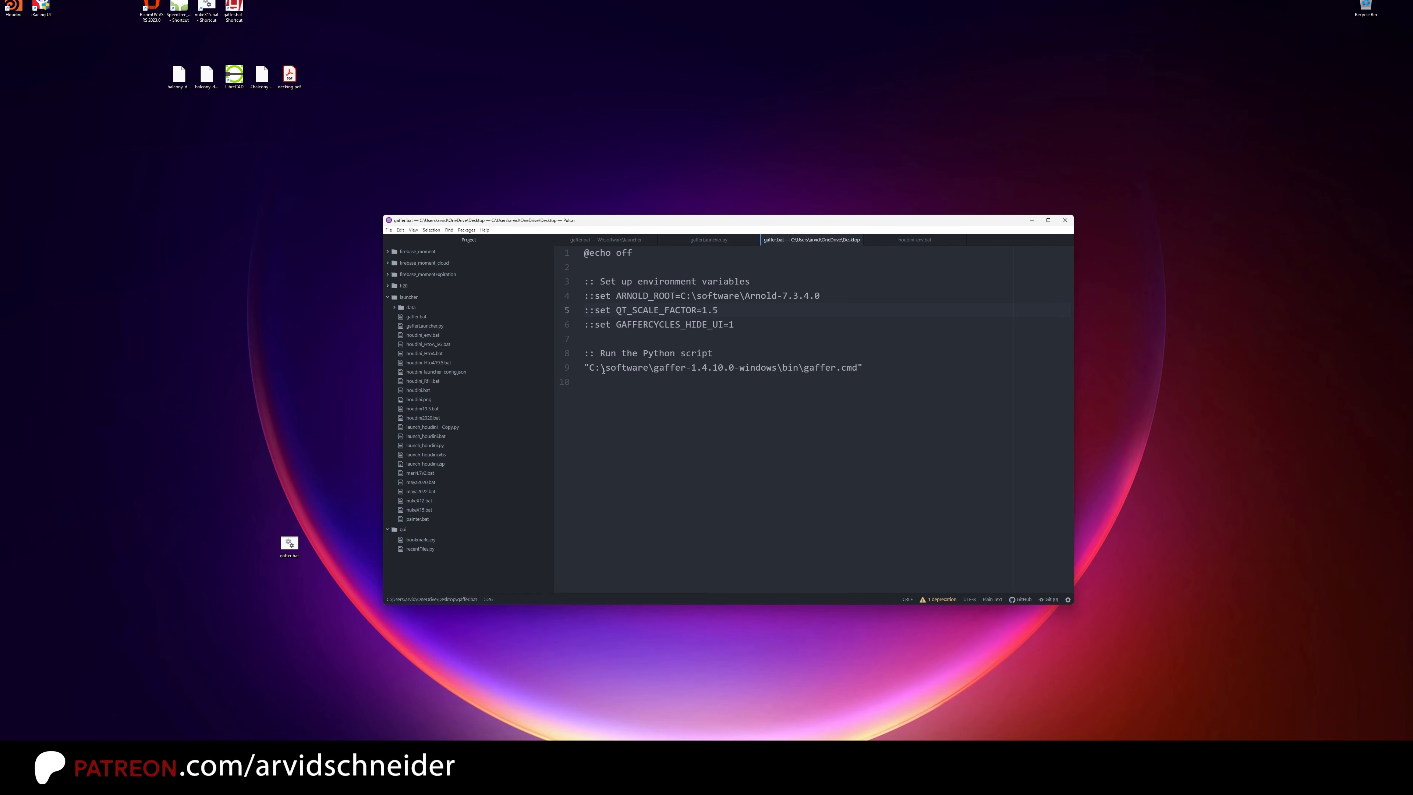
drag(655, 367, 777, 367)
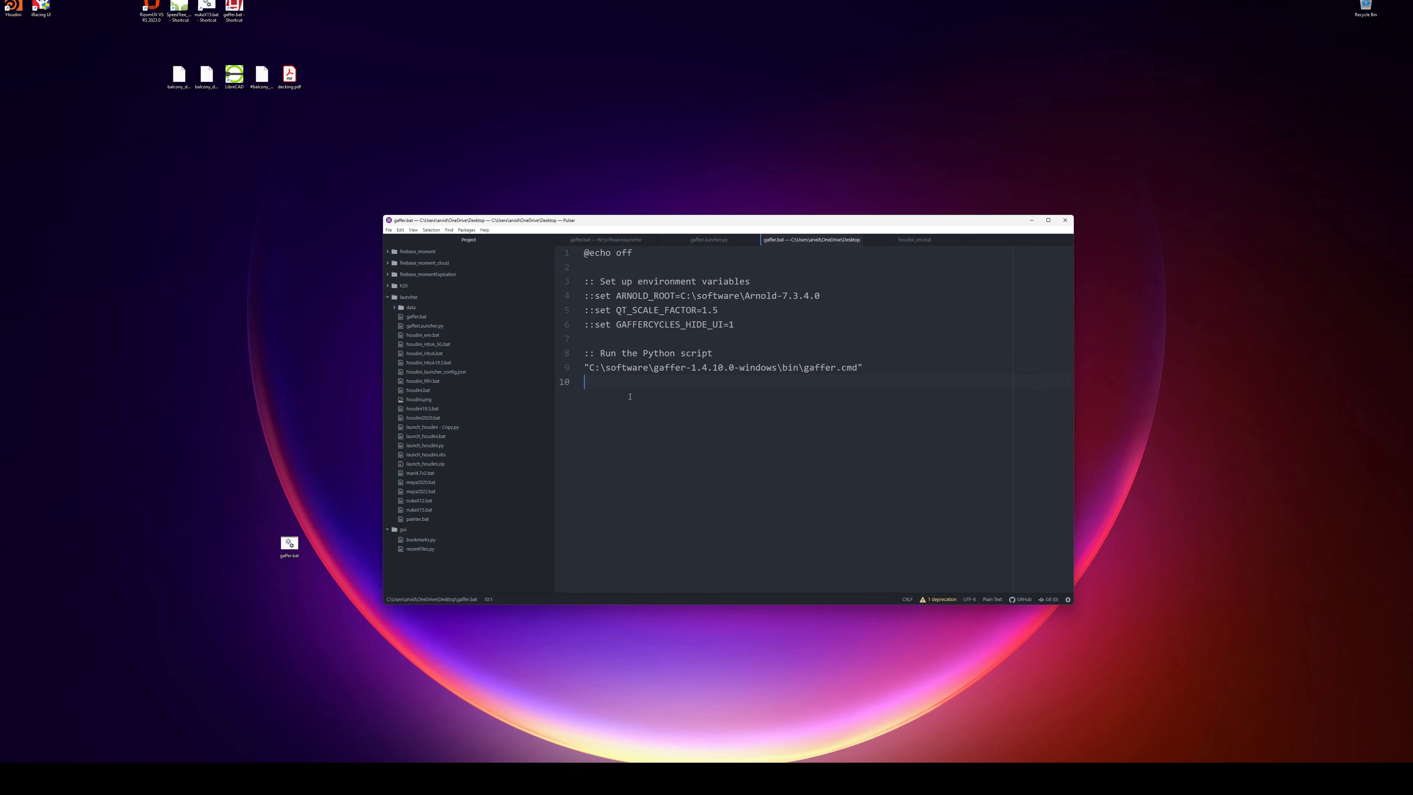
triple_click(587, 367)
click(824, 412)
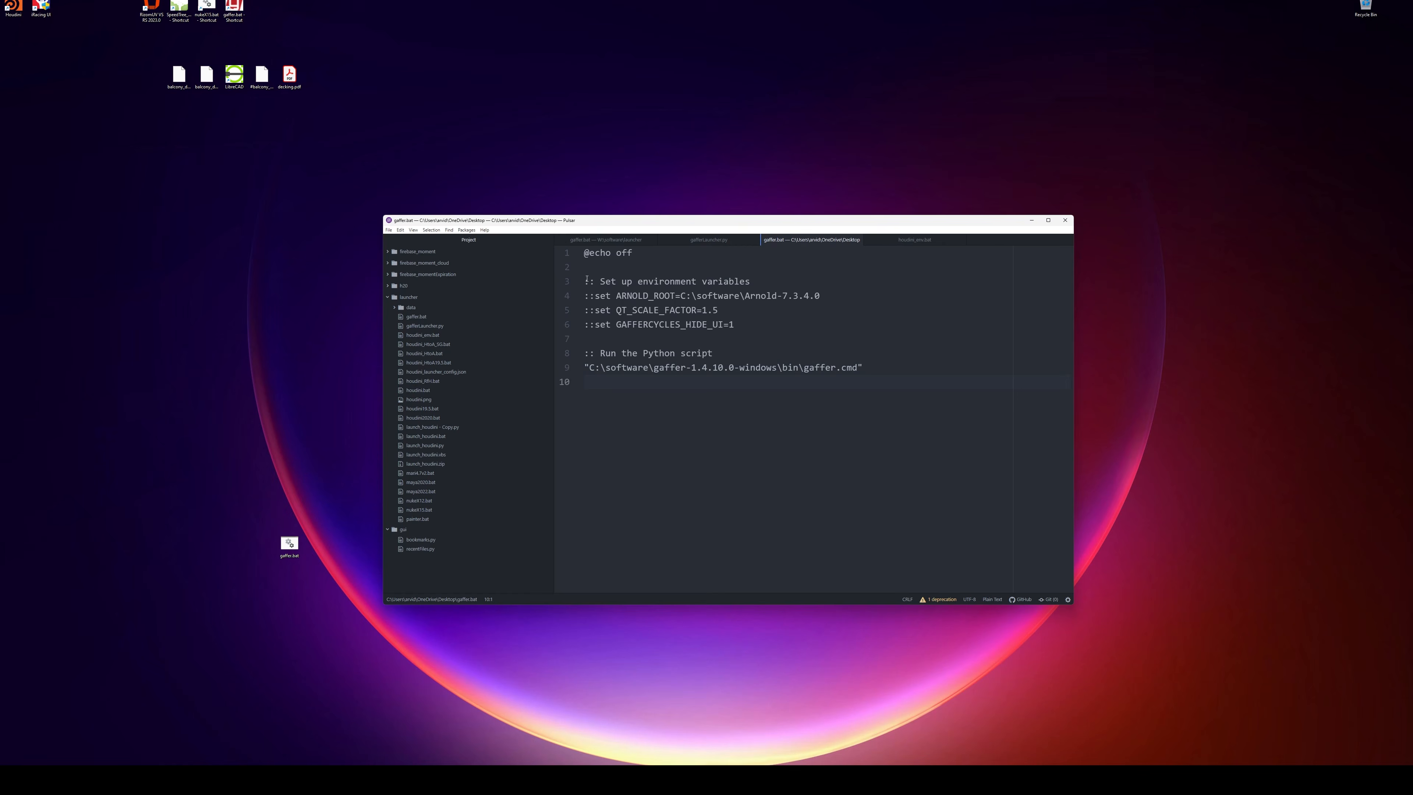
drag(585, 280, 674, 354)
click(655, 409)
double_click(295, 547)
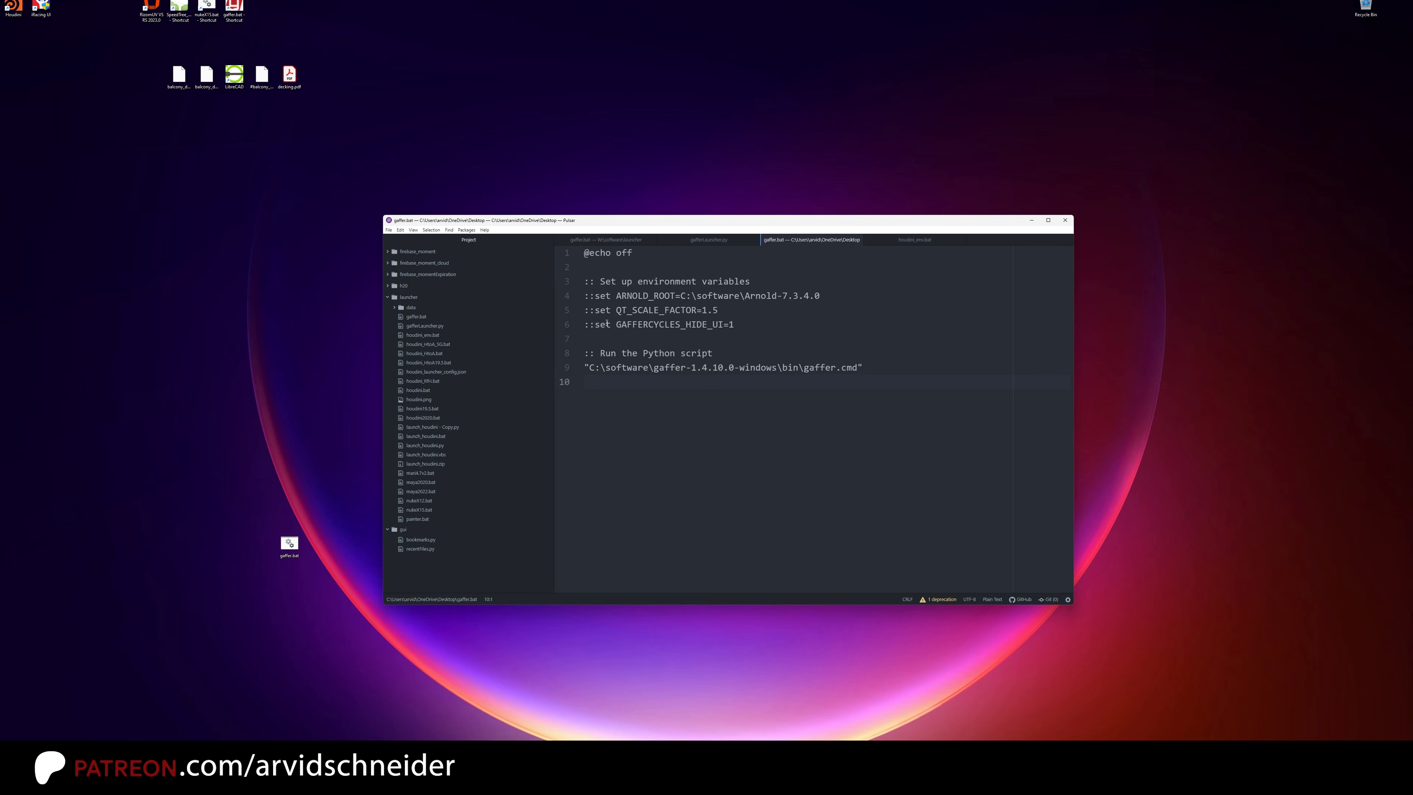
Step: Uncomment the QT_SCALE_FACTOR line in gaffer.bat, save it, and launch Gaffer briefly to check the interface scale
key(shift+Home)
key(Delete)
double_click(626, 311)
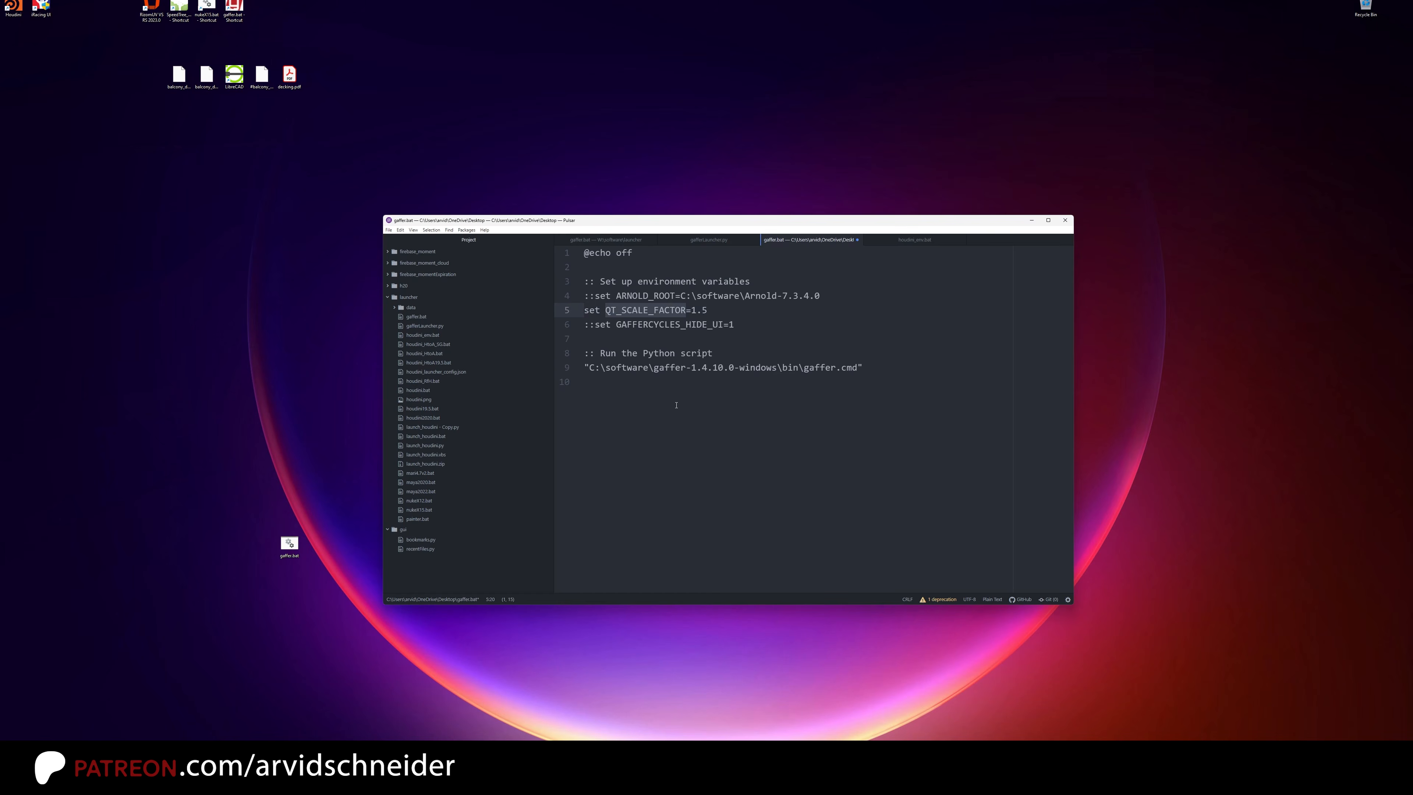
ctrl+scroll(676, 405, up, 5)
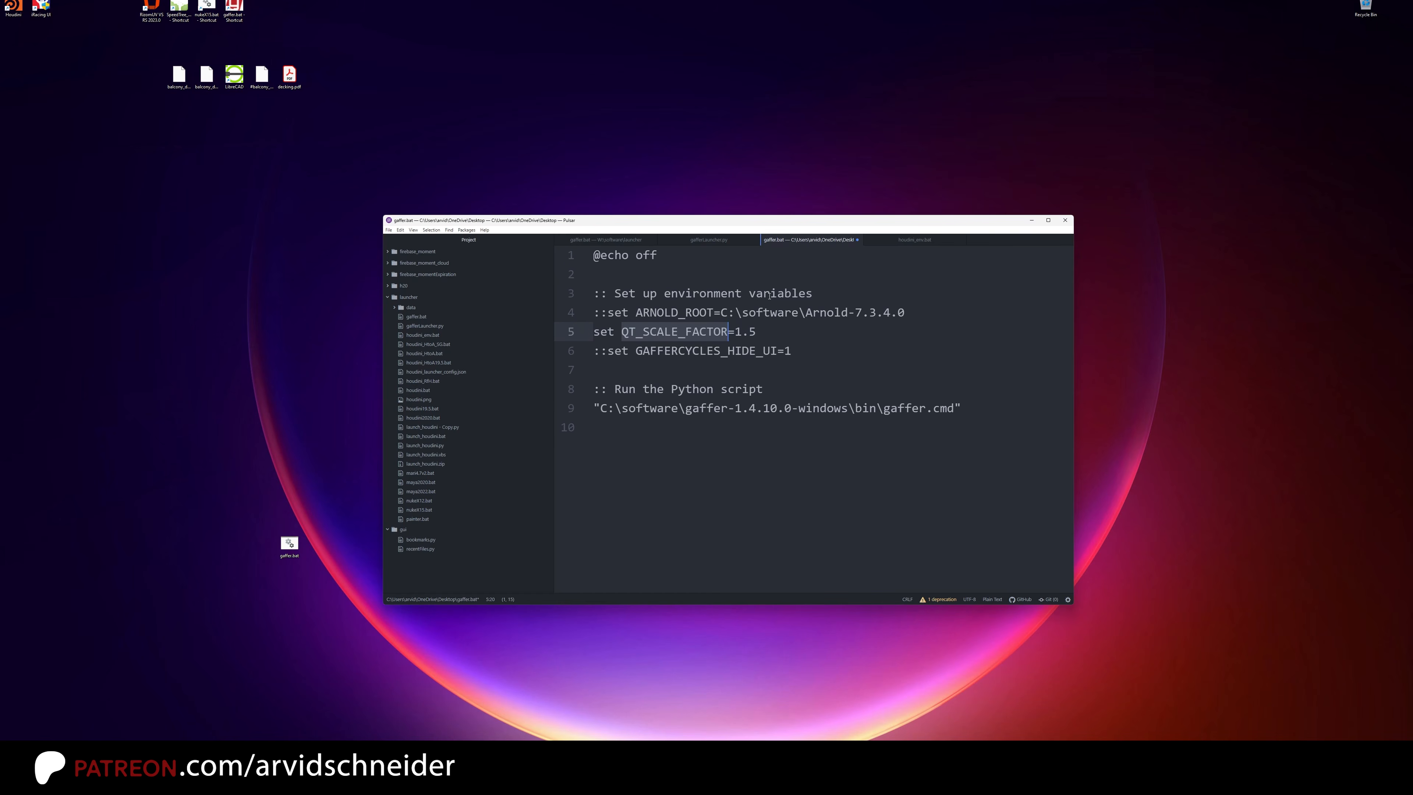
click(892, 325)
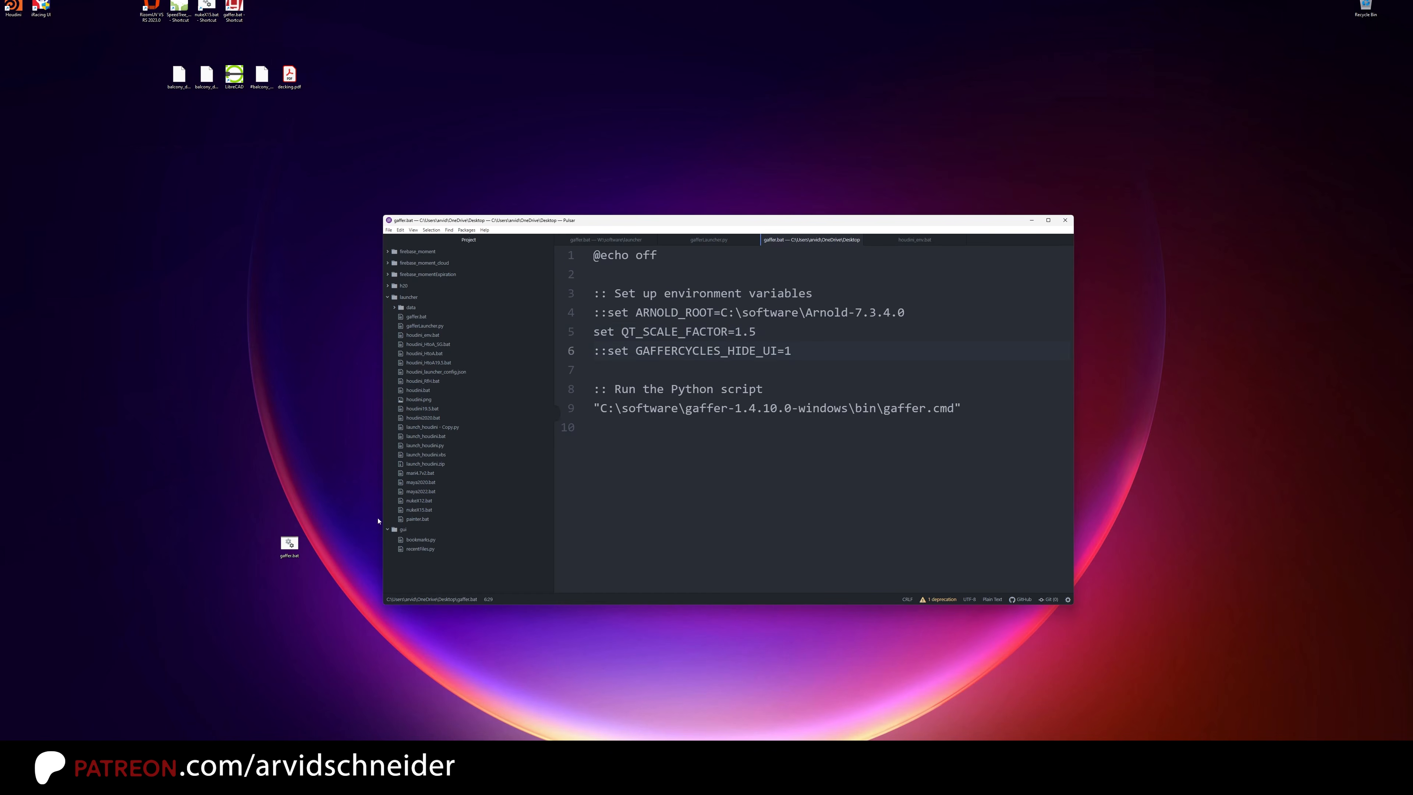
double_click(289, 543)
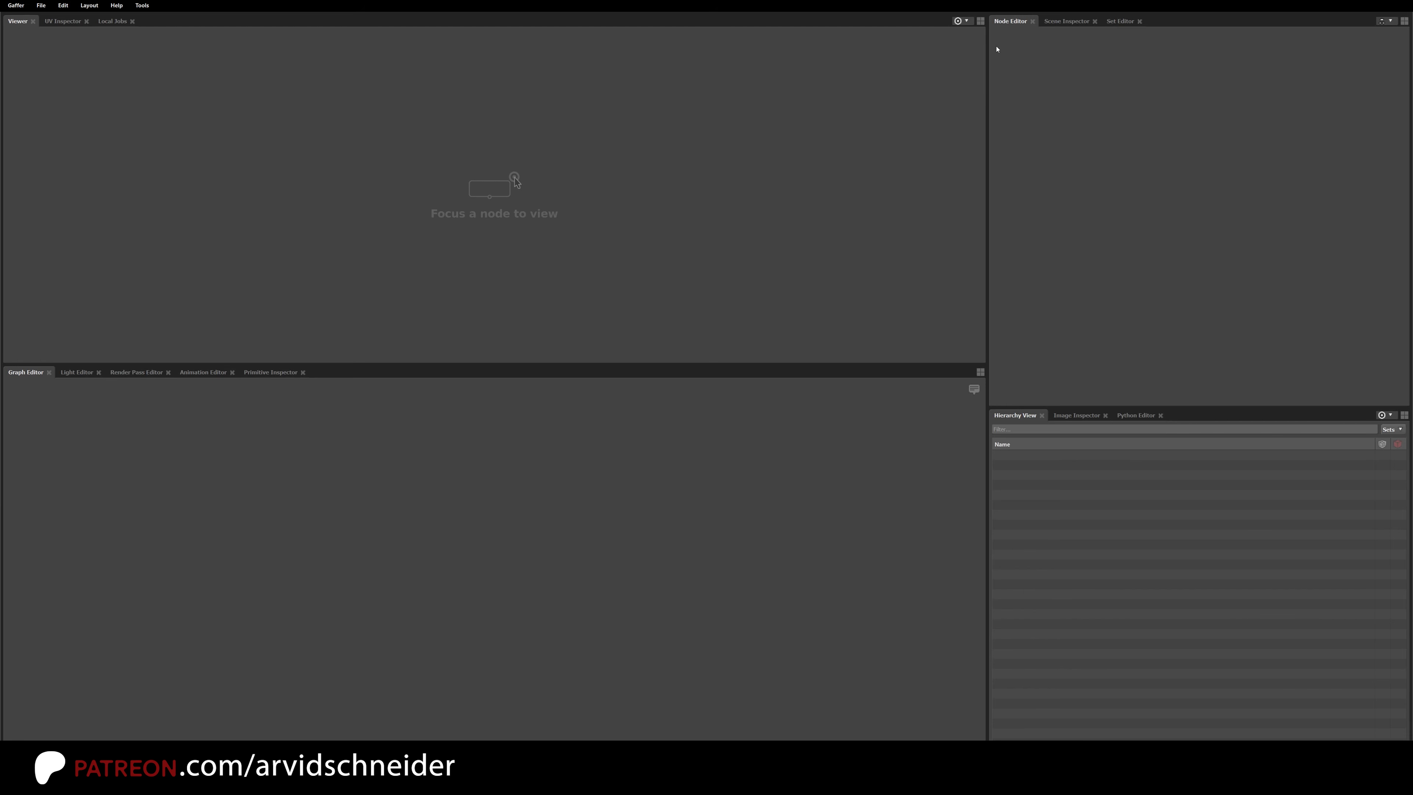
click(1403, 1)
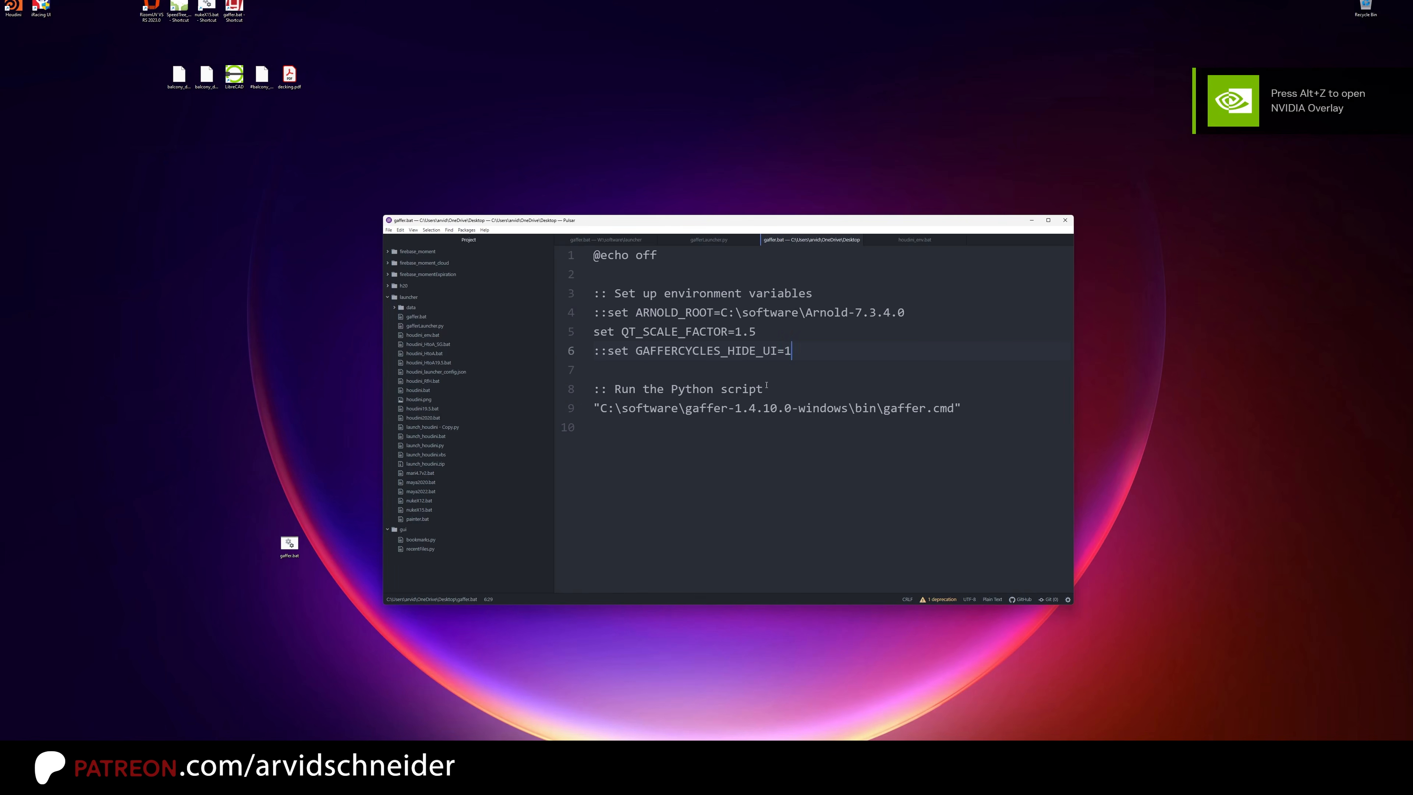
Step: Set QT_SCALE_FACTOR to 1.75 in gaffer.bat, save the file and relaunch Gaffer from the desktop batch file
click(755, 332)
key(Left)
text(7)
click(926, 407)
key(ctrl+s)
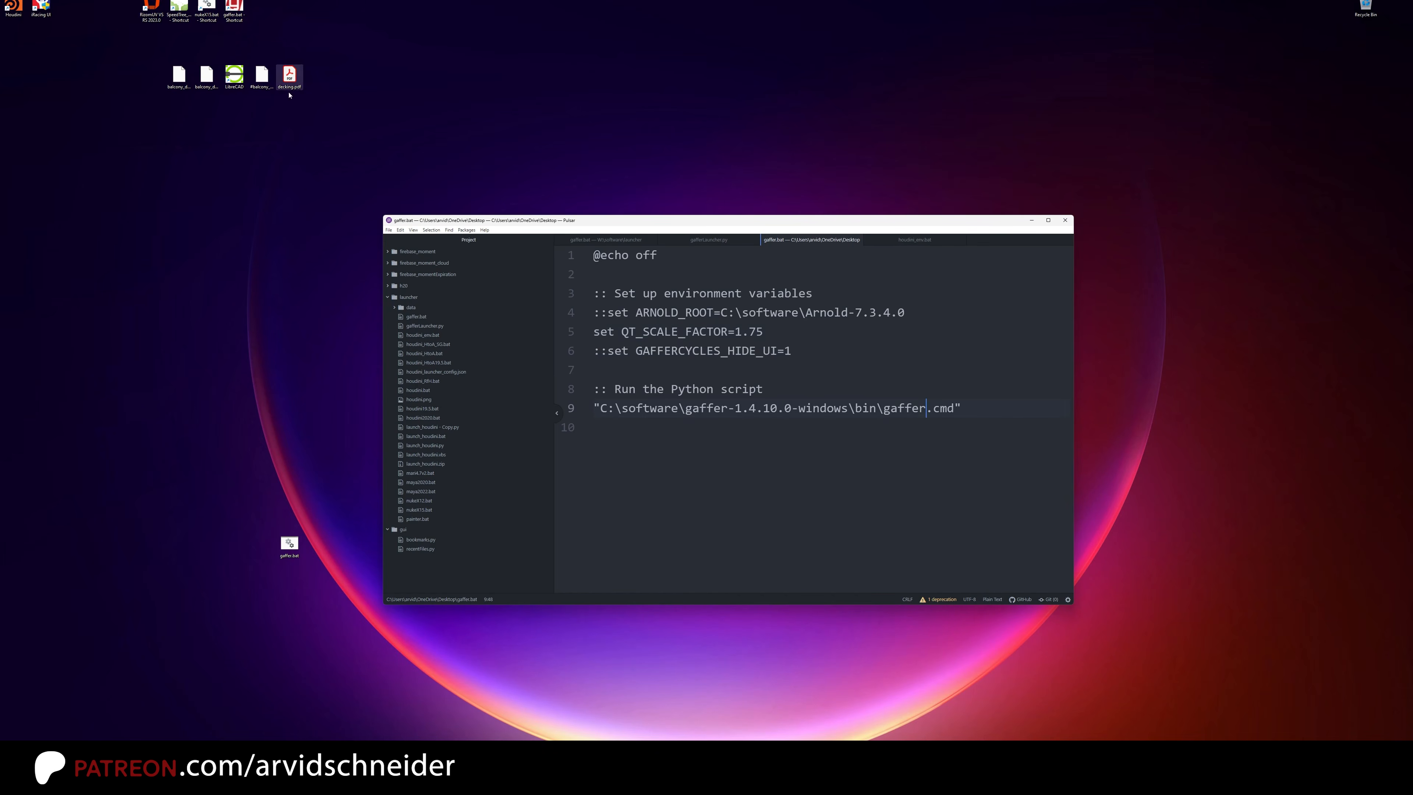
double_click(289, 543)
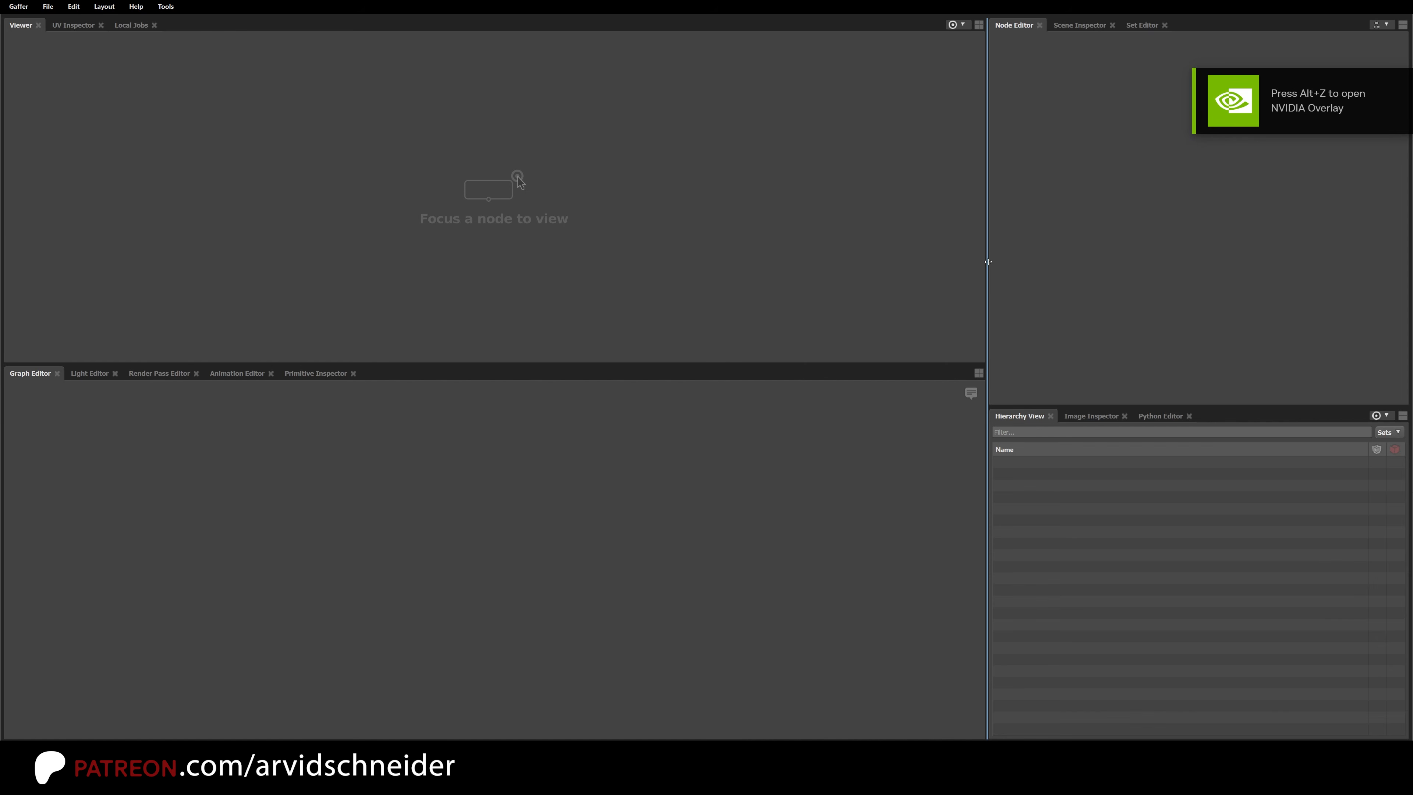
Step: Widen the Node Editor column slightly and examine the Arnold and Cycles categories offered for creating nodes in the Graph Editor
mouse_move(984, 271)
mouse_down()
mouse_move(816, 287)
mouse_move(973, 261)
mouse_up()
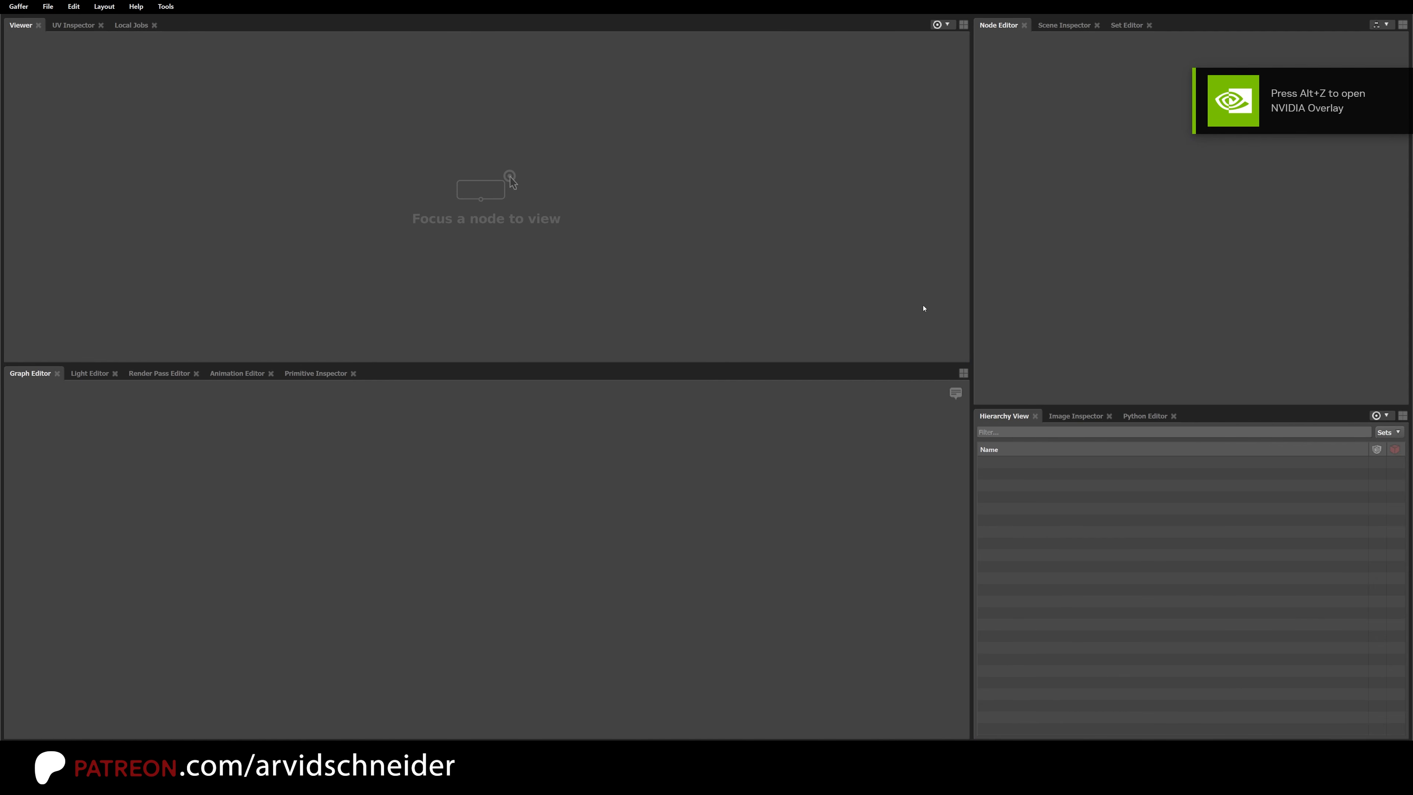
key(Tab)
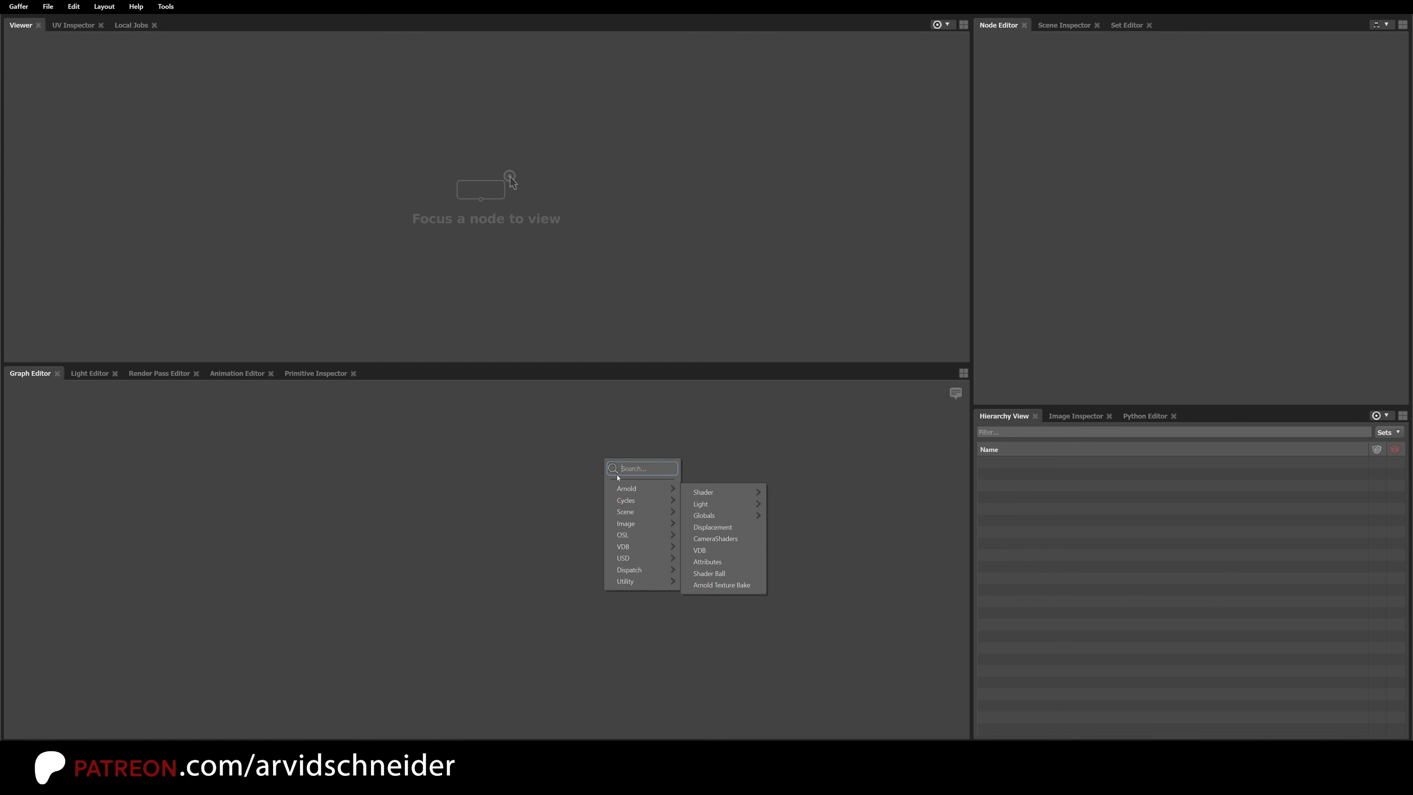
mouse_move(632, 500)
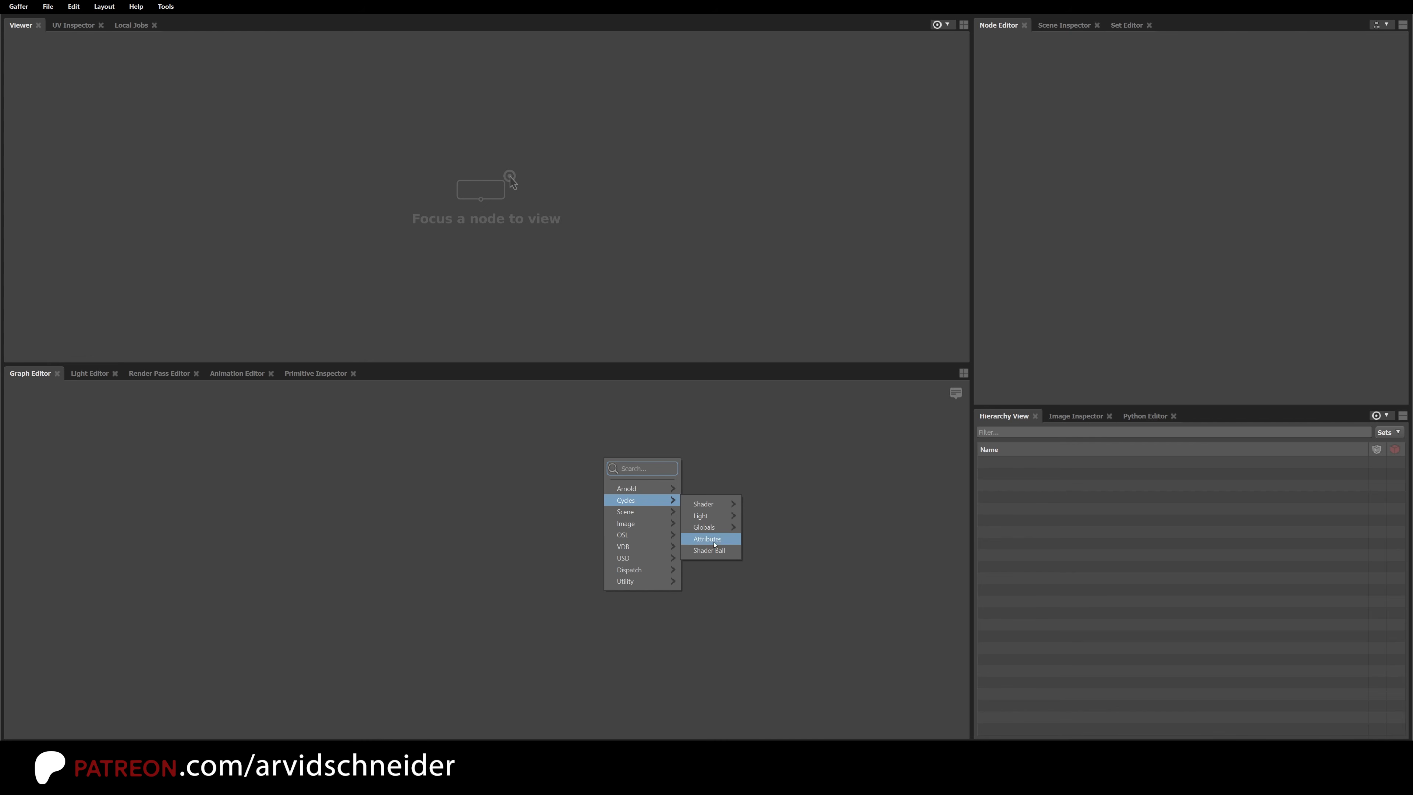
mouse_move(716, 503)
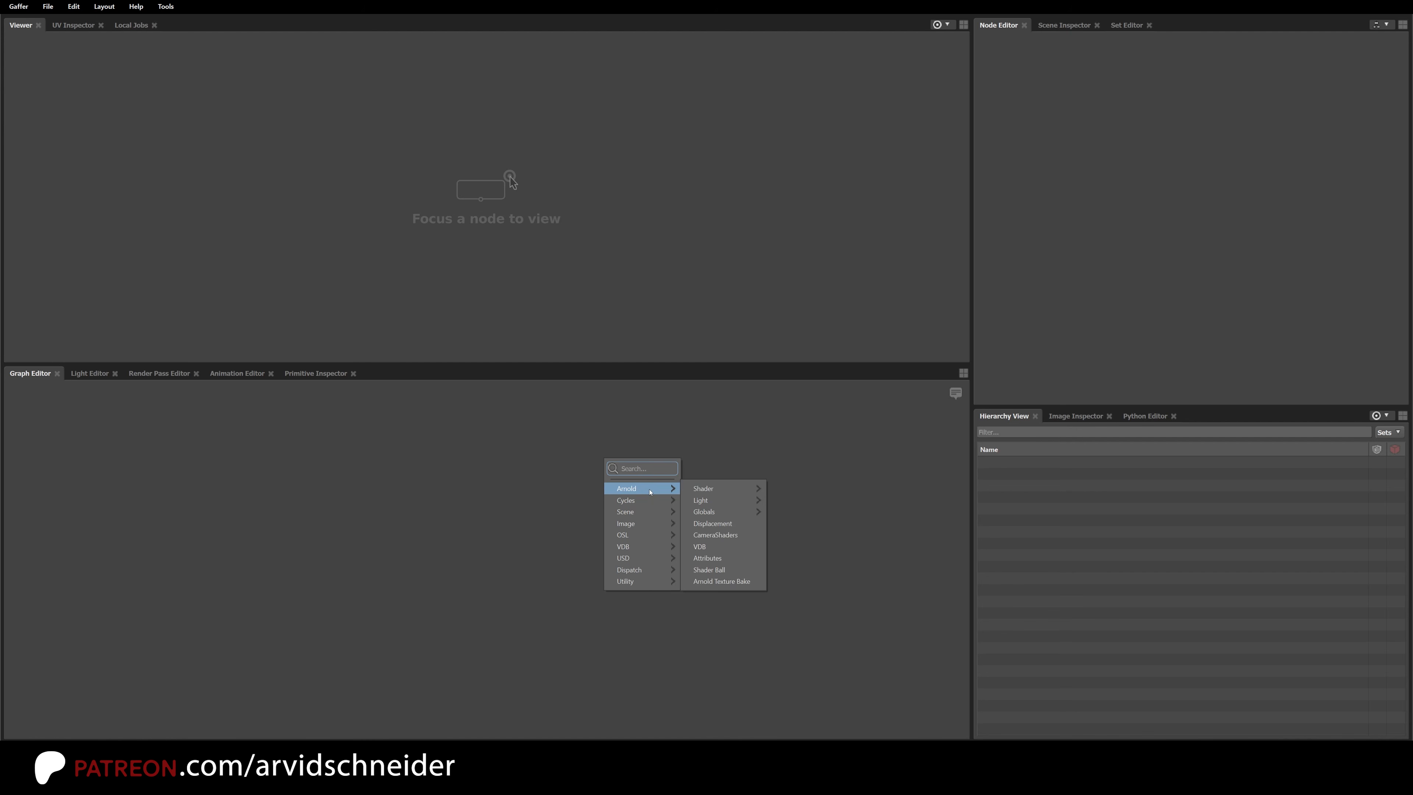
click(581, 442)
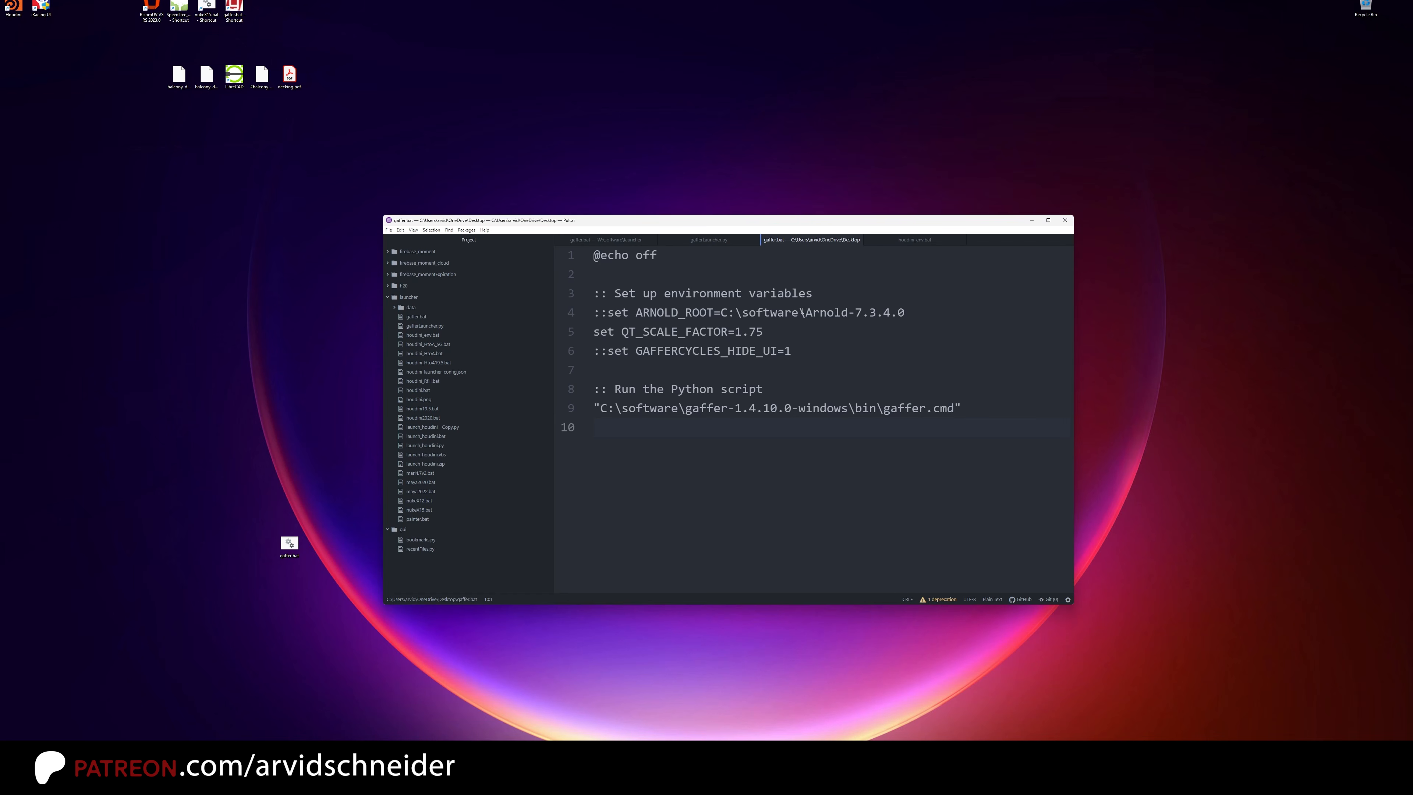
Step: Uncomment the ARNOLD_ROOT line that points to C:\software\Arnold-7.3.4.0 in gaffer.bat
drag(804, 311, 900, 305)
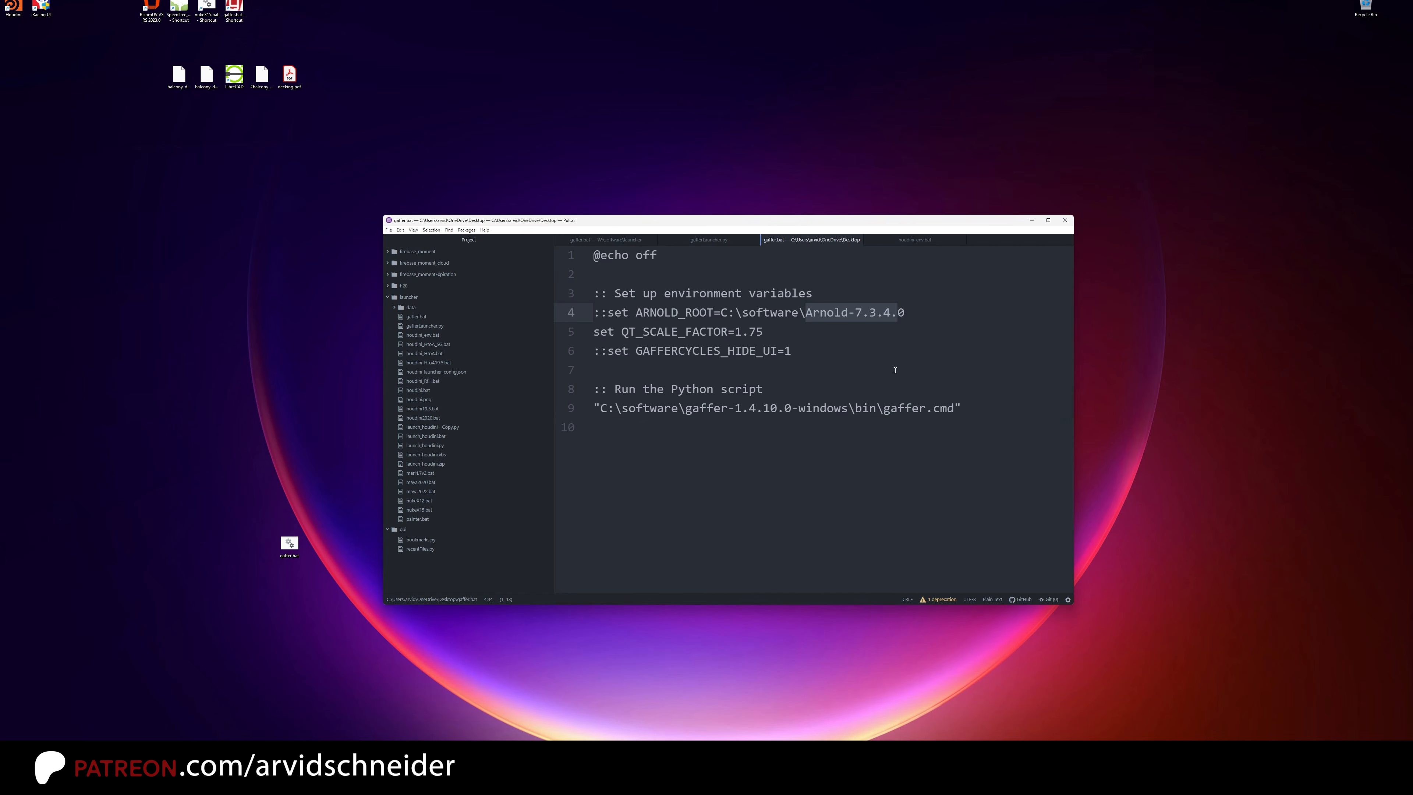
click(907, 348)
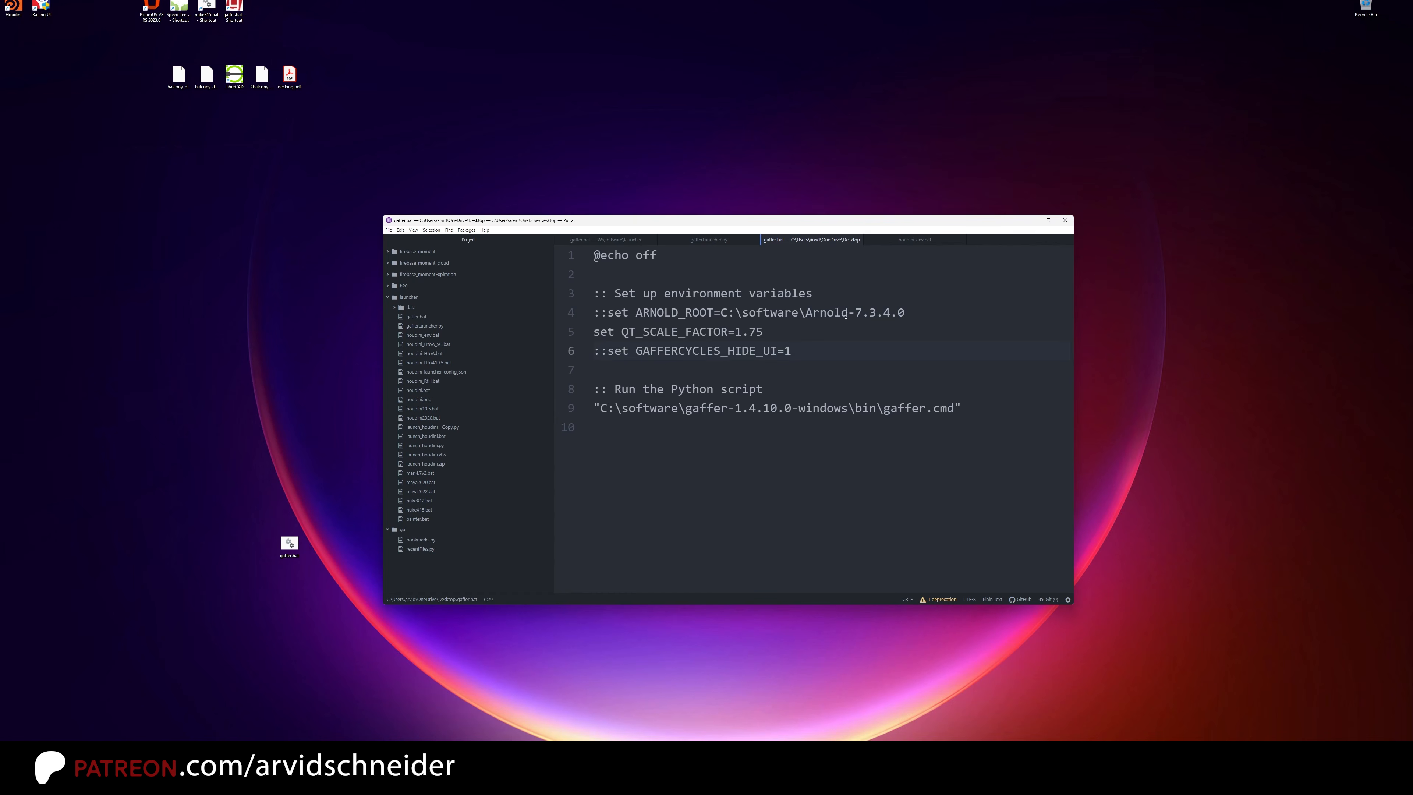
drag(720, 313, 907, 303)
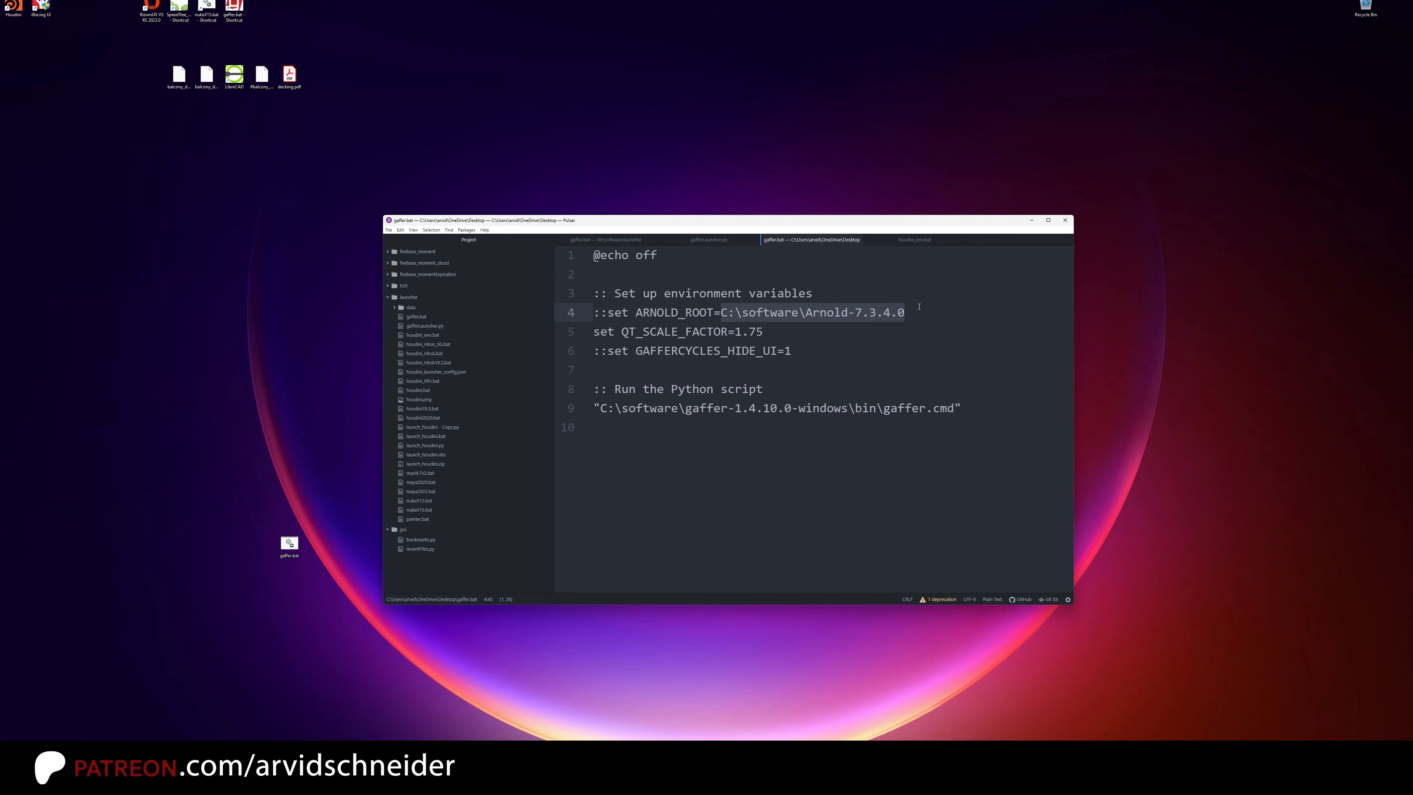
click(835, 351)
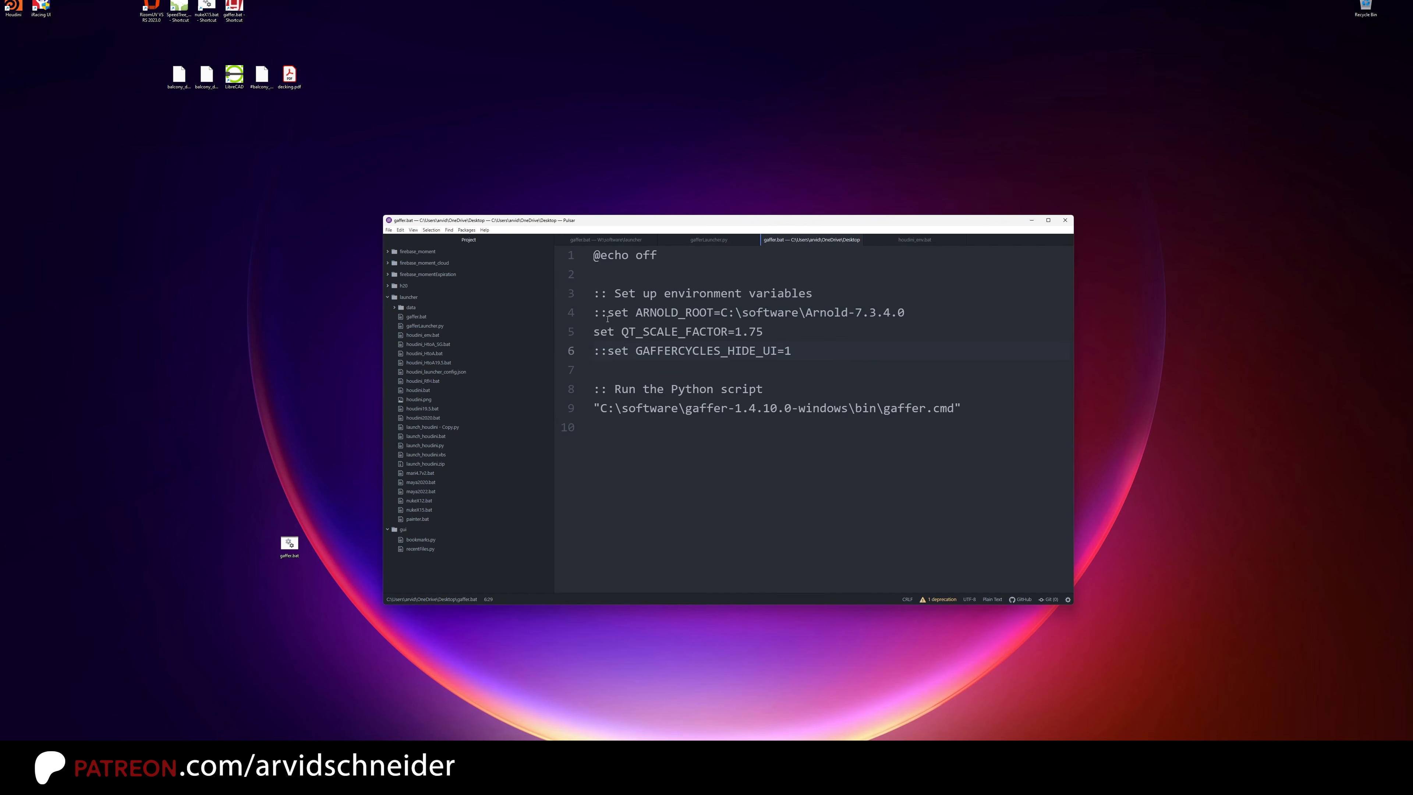
drag(607, 319, 593, 316)
key(BackSpace)
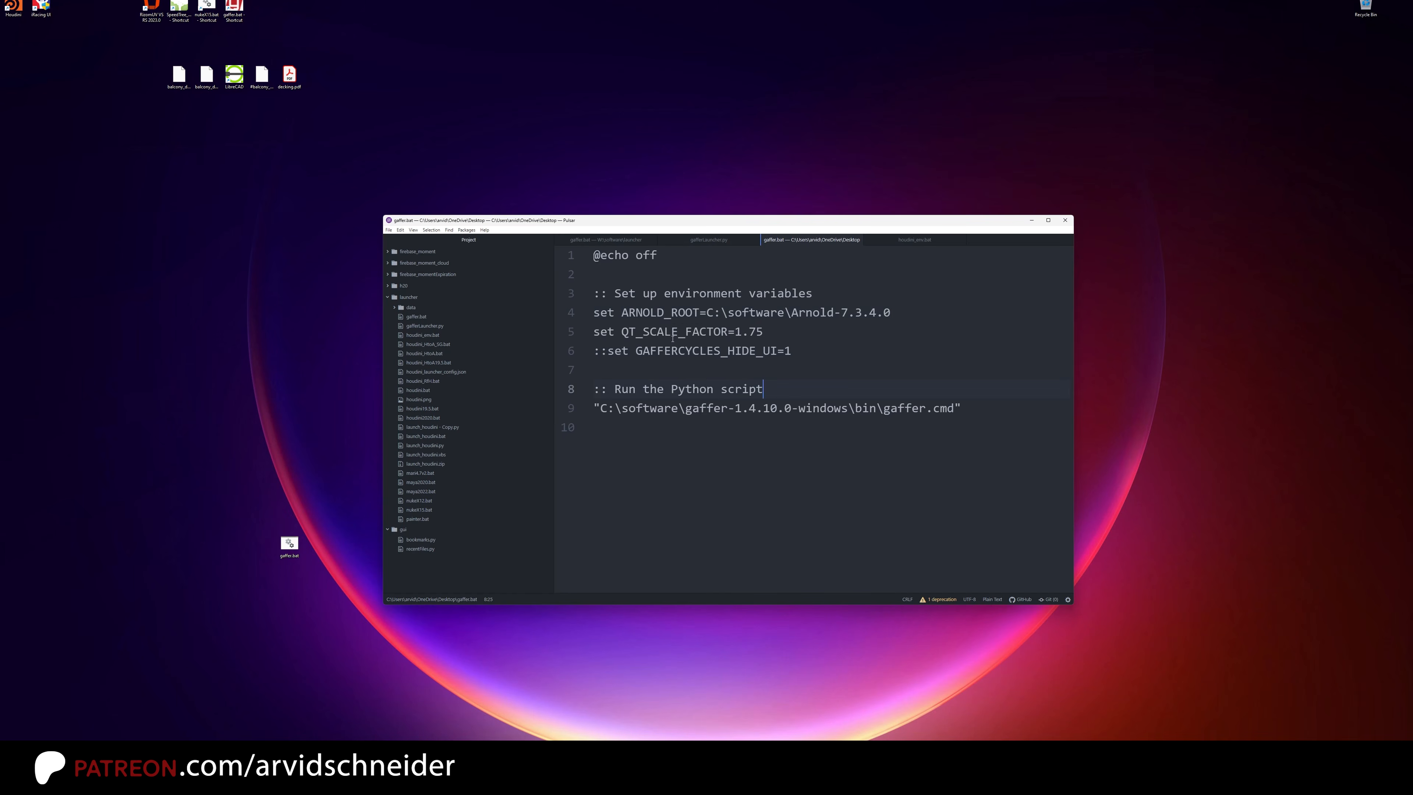
Step: Uncomment the GAFFERCYCLES_HIDE_UI=1 line in gaffer.bat and save the file
drag(601, 313, 920, 309)
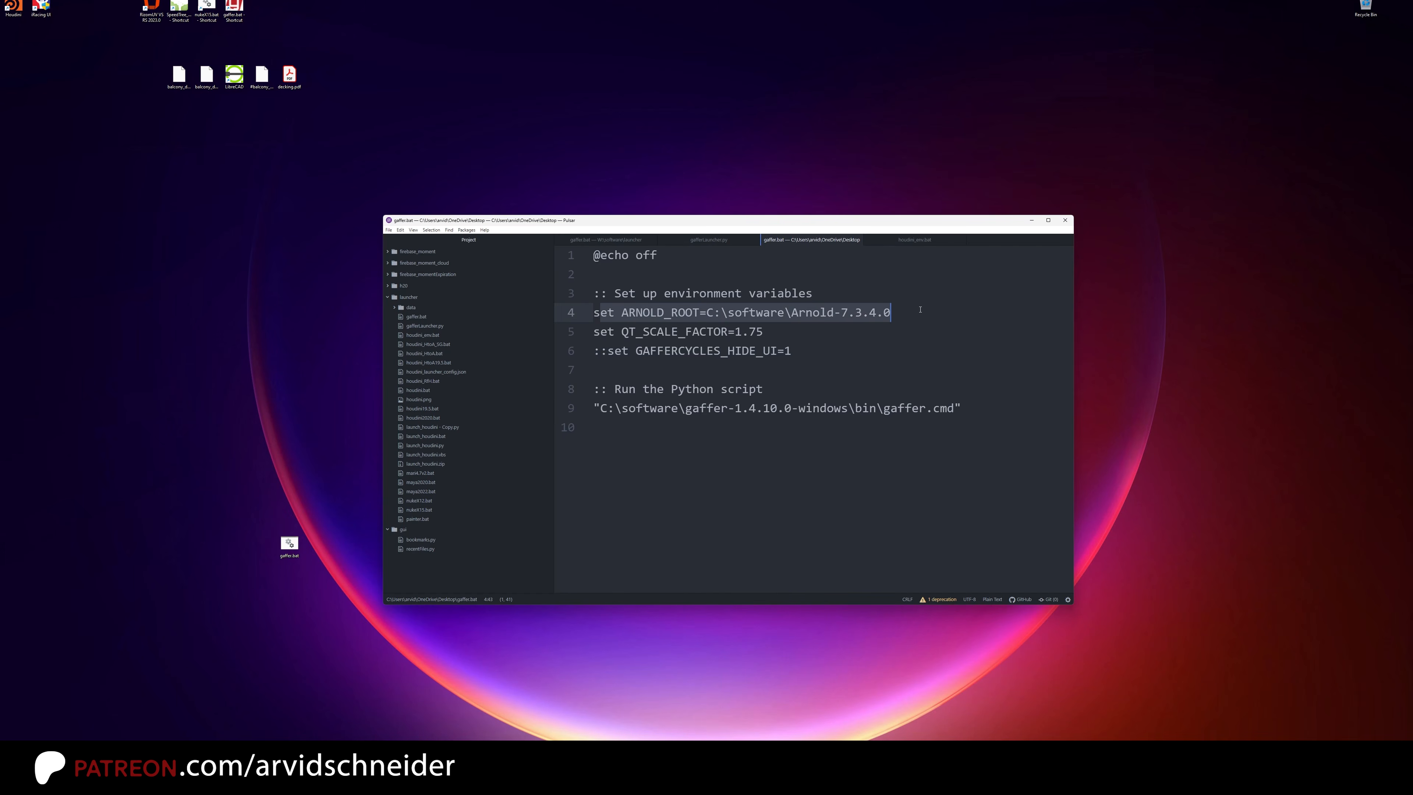
click(832, 373)
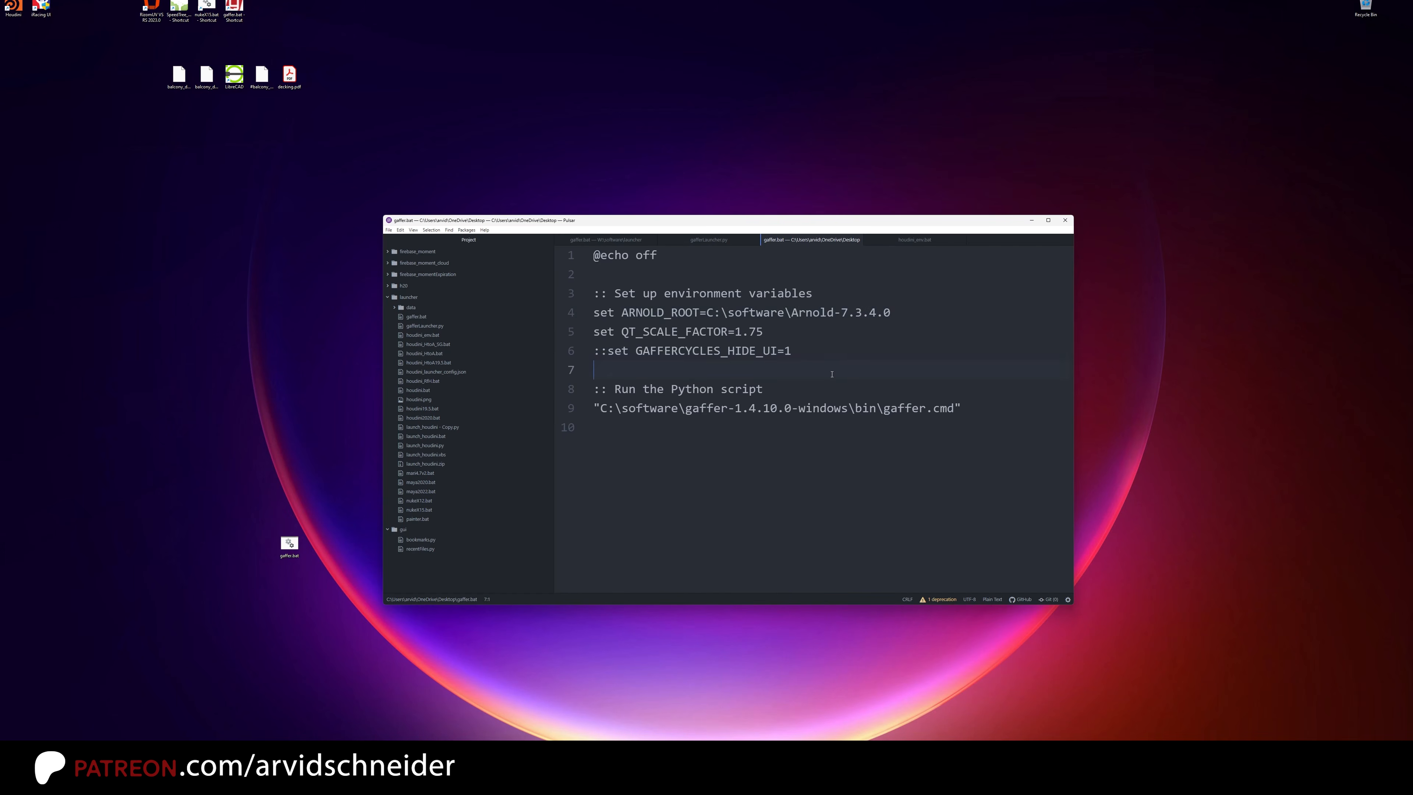
drag(774, 329, 601, 337)
click(656, 378)
key(BackSpace)
key(BackSpace)
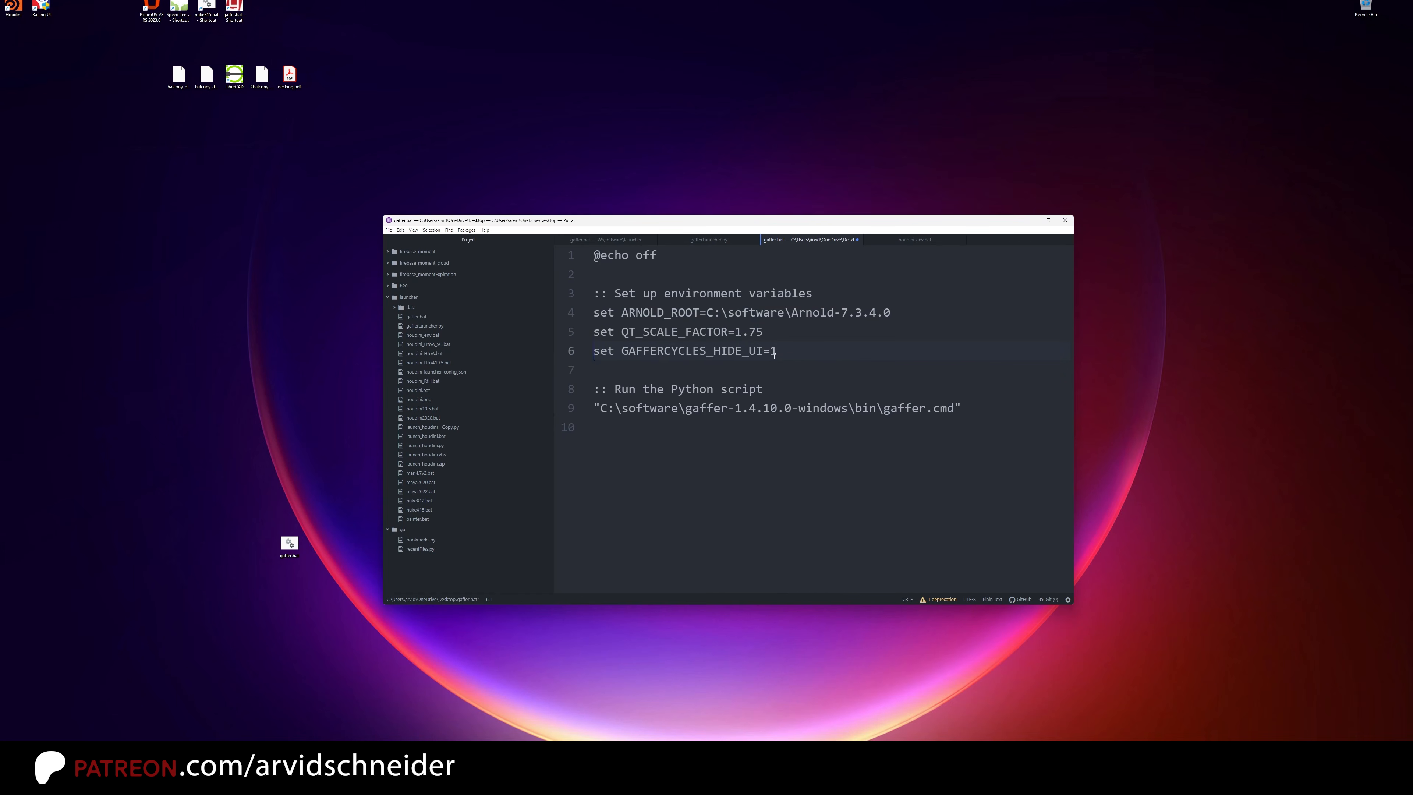
click(620, 351)
Step: Relaunch Gaffer from the desktop batch file and check which renderer categories are offered for creating nodes
double_click(280, 553)
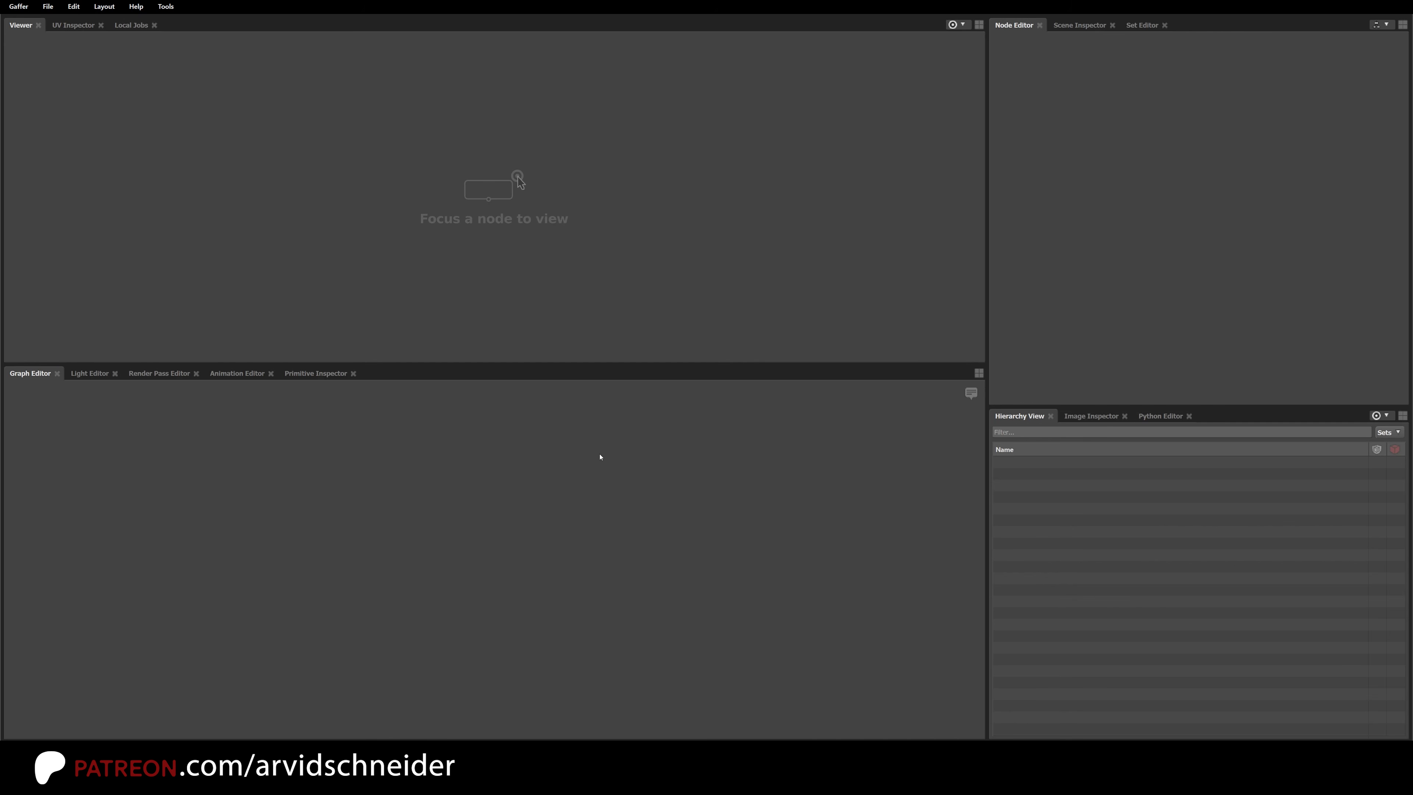
key(Tab)
mouse_move(614, 465)
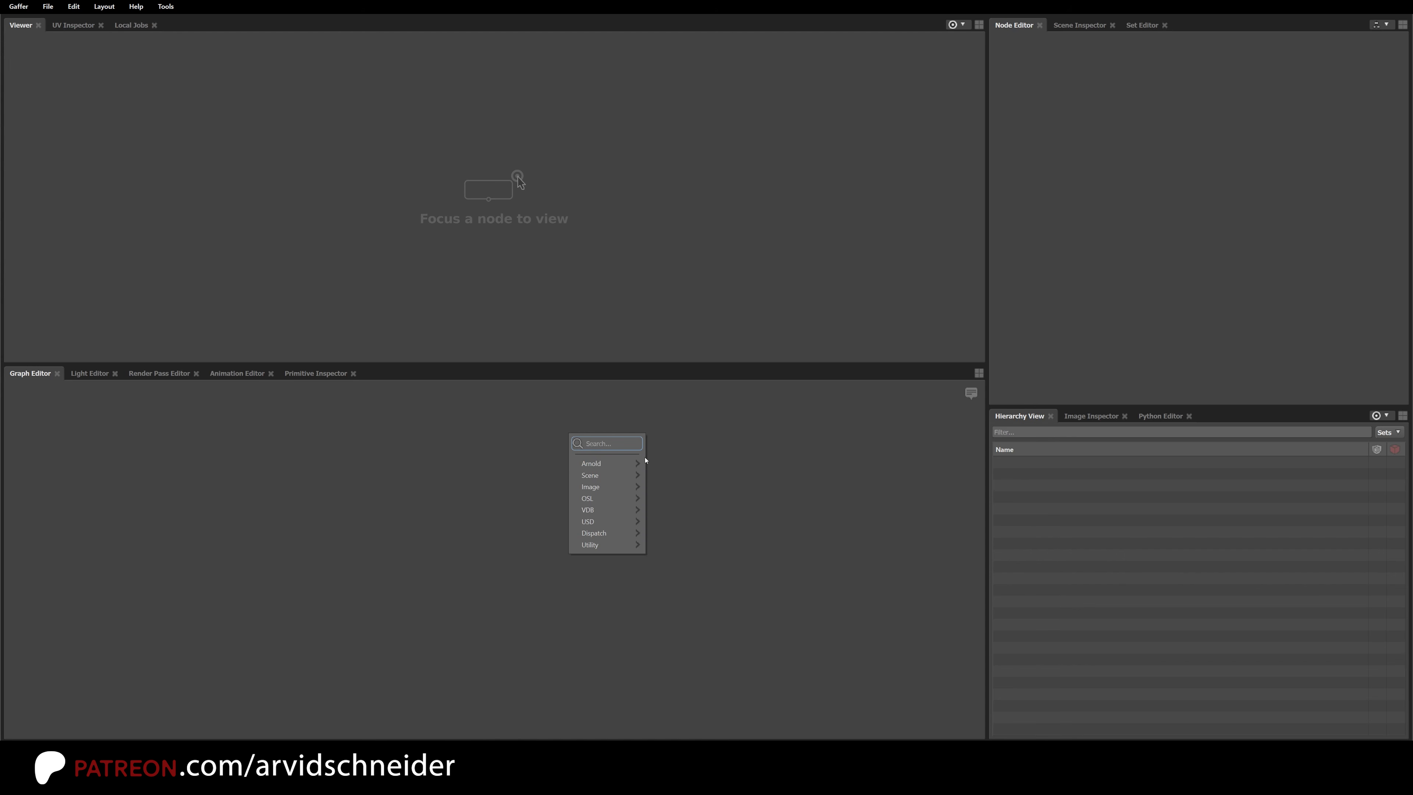
click(397, 551)
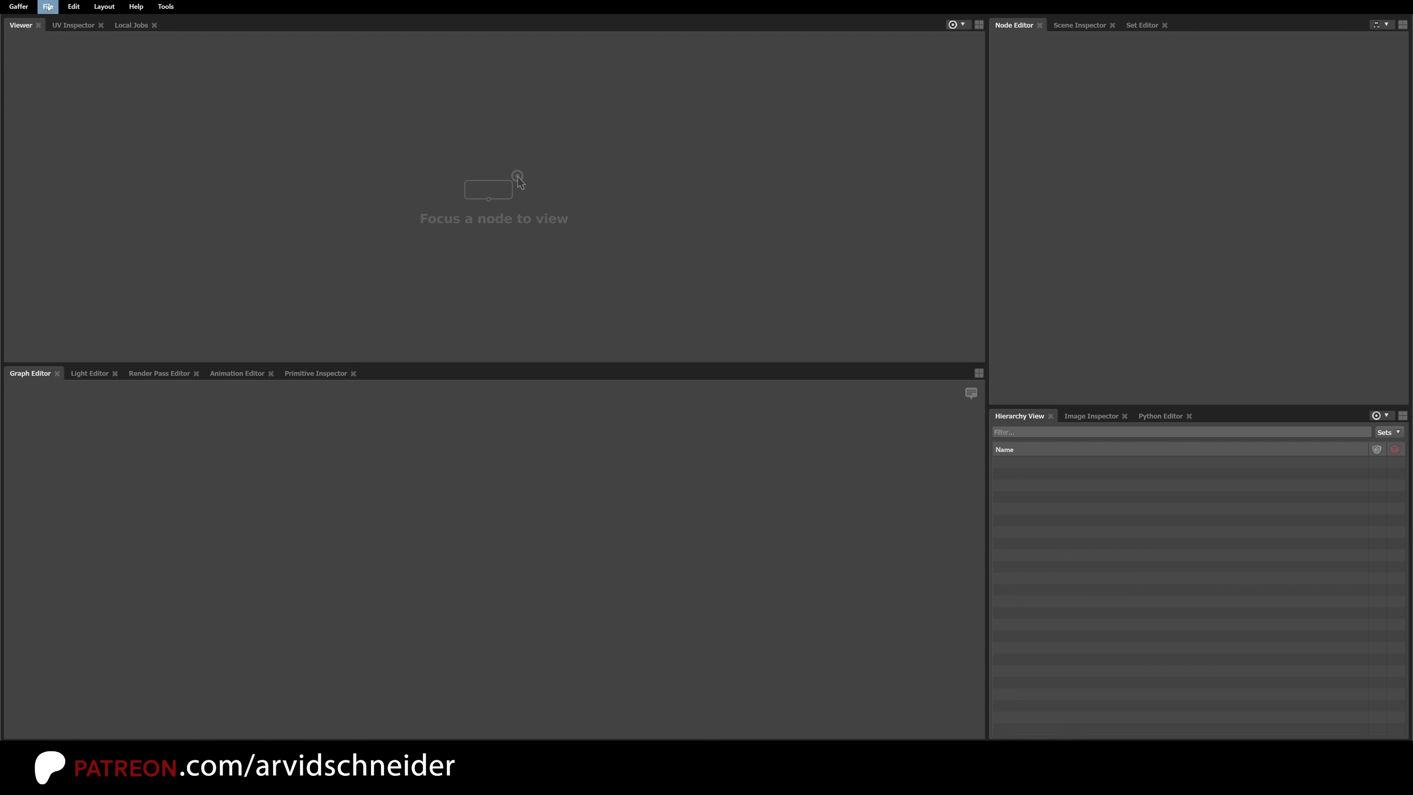
Step: Open Gaffer's preferences and examine the Backups and Viewer settings
click(22, 7)
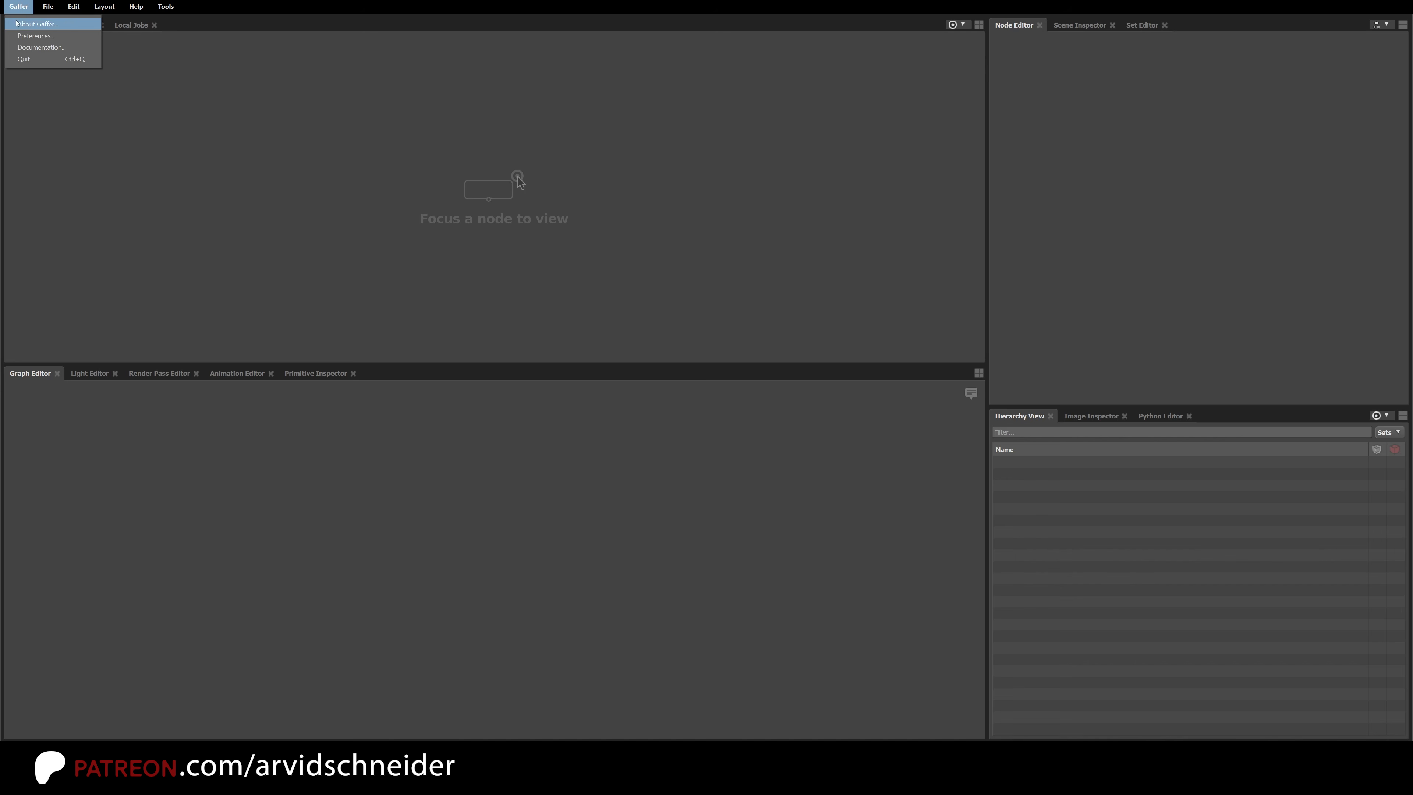
click(36, 36)
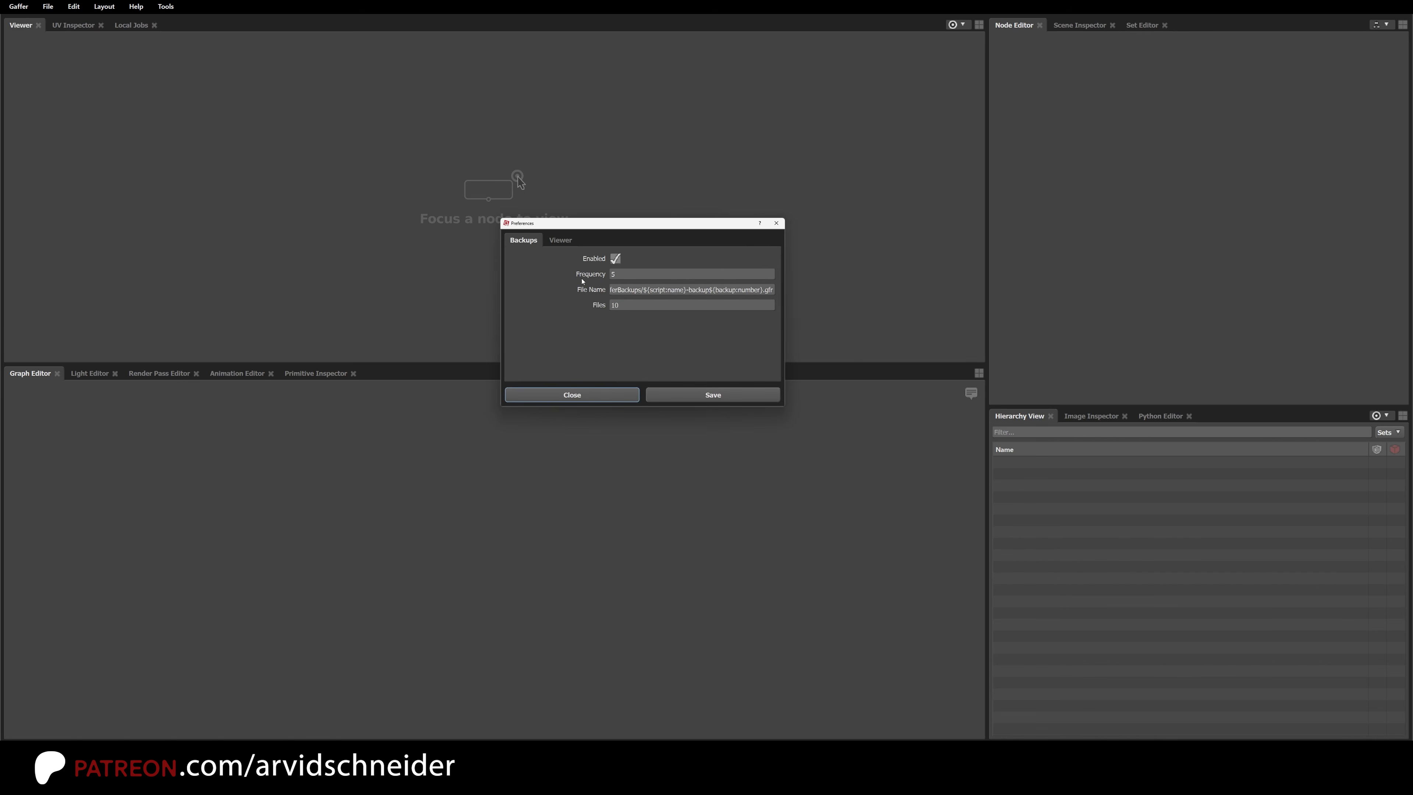
click(567, 241)
click(523, 240)
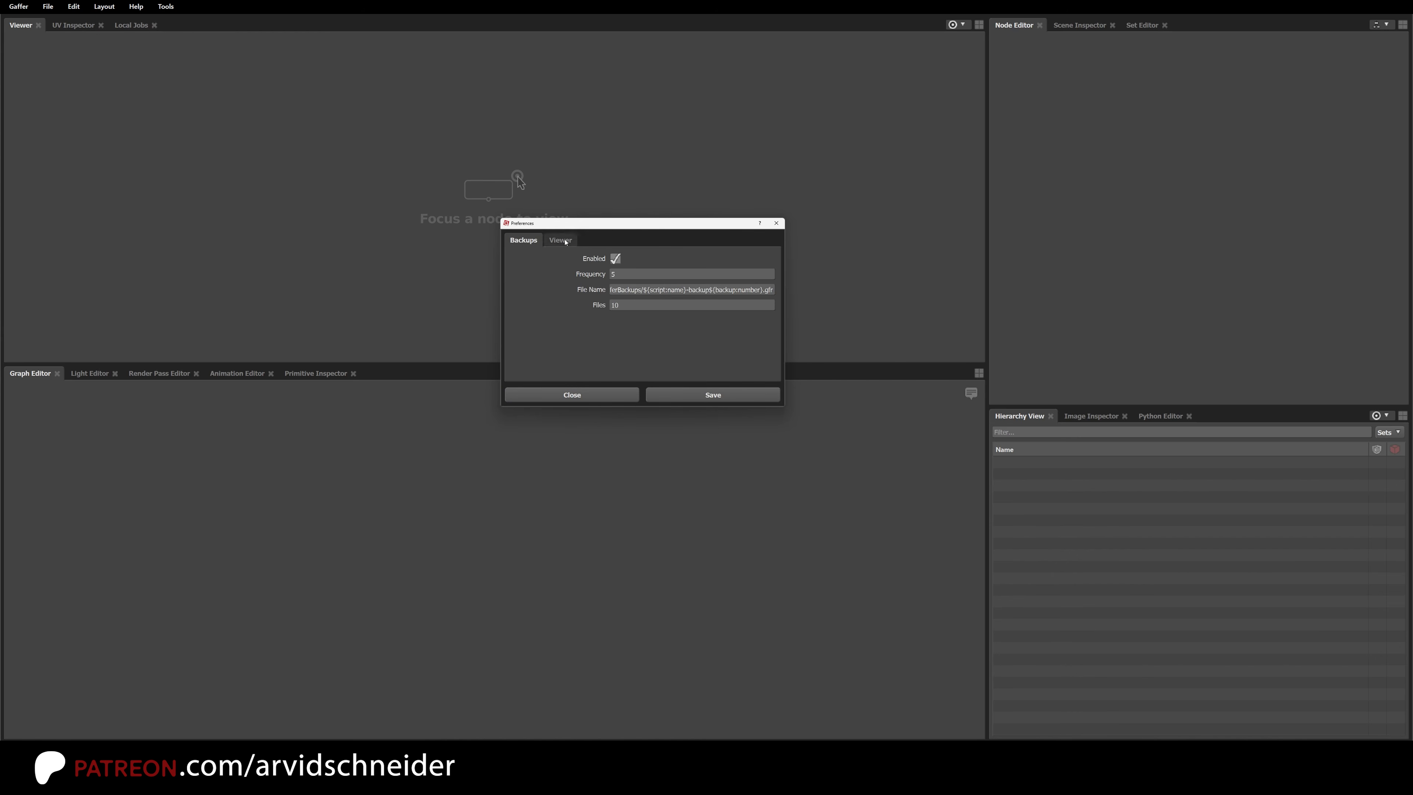
click(550, 238)
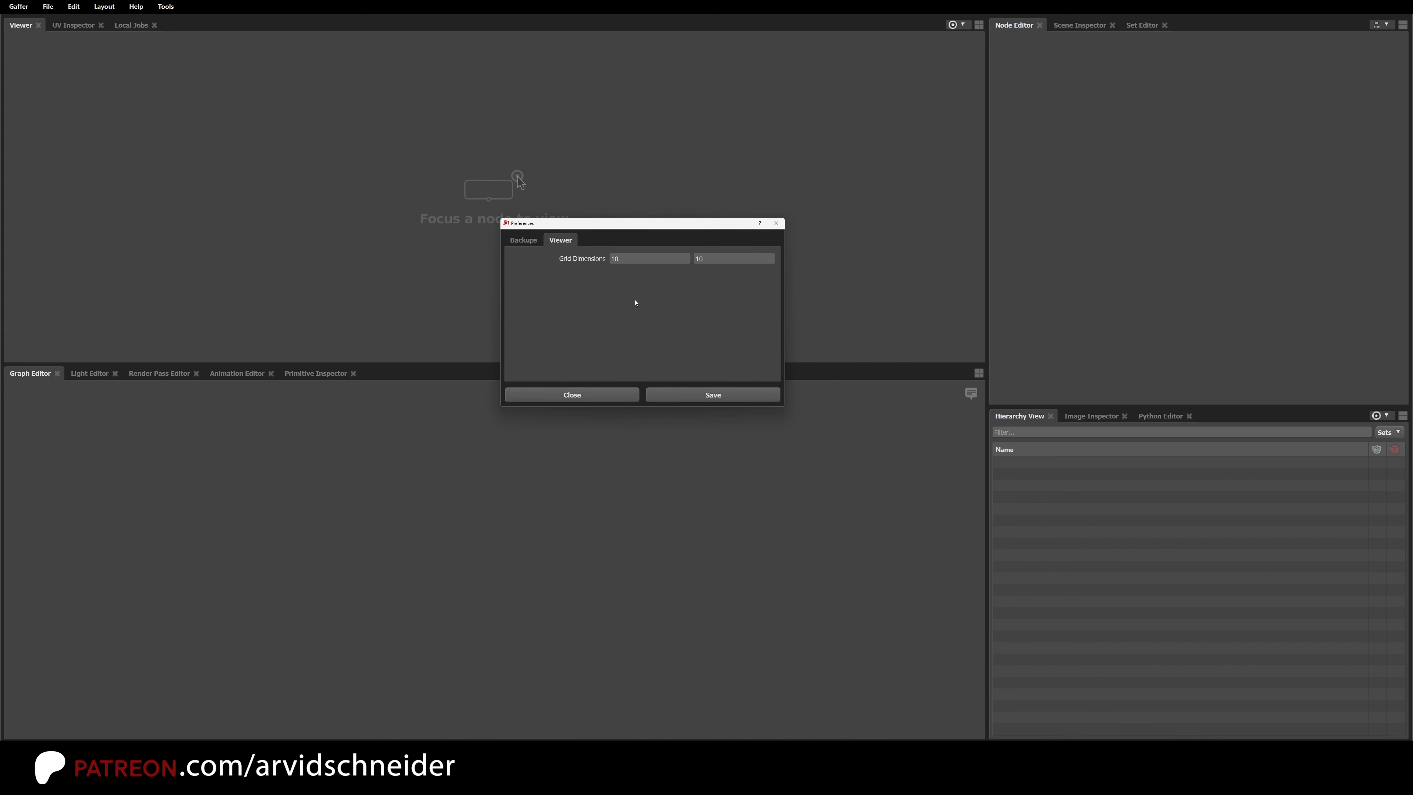
click(523, 244)
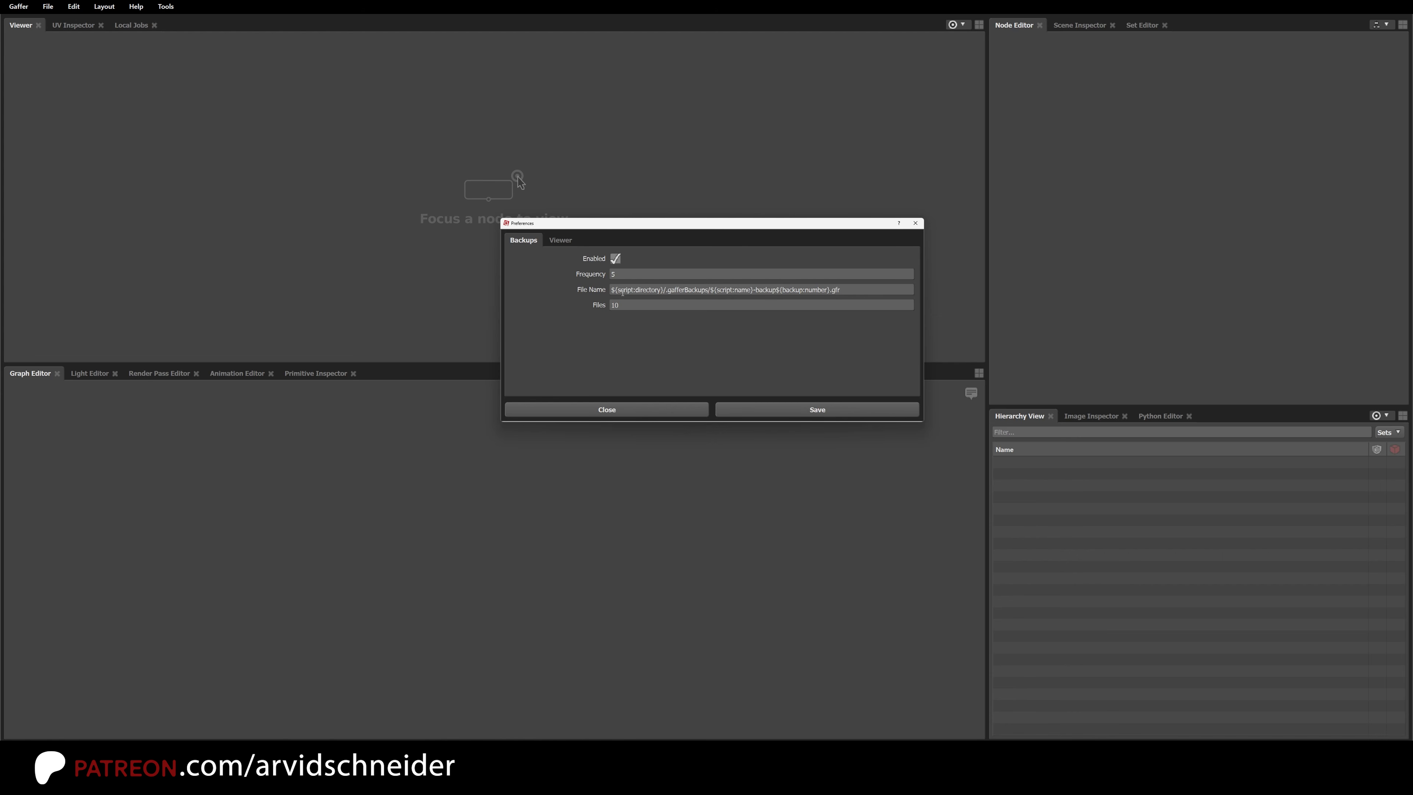
Step: Examine the script directory variable in the backup file name pattern and close the preferences
drag(618, 290, 654, 299)
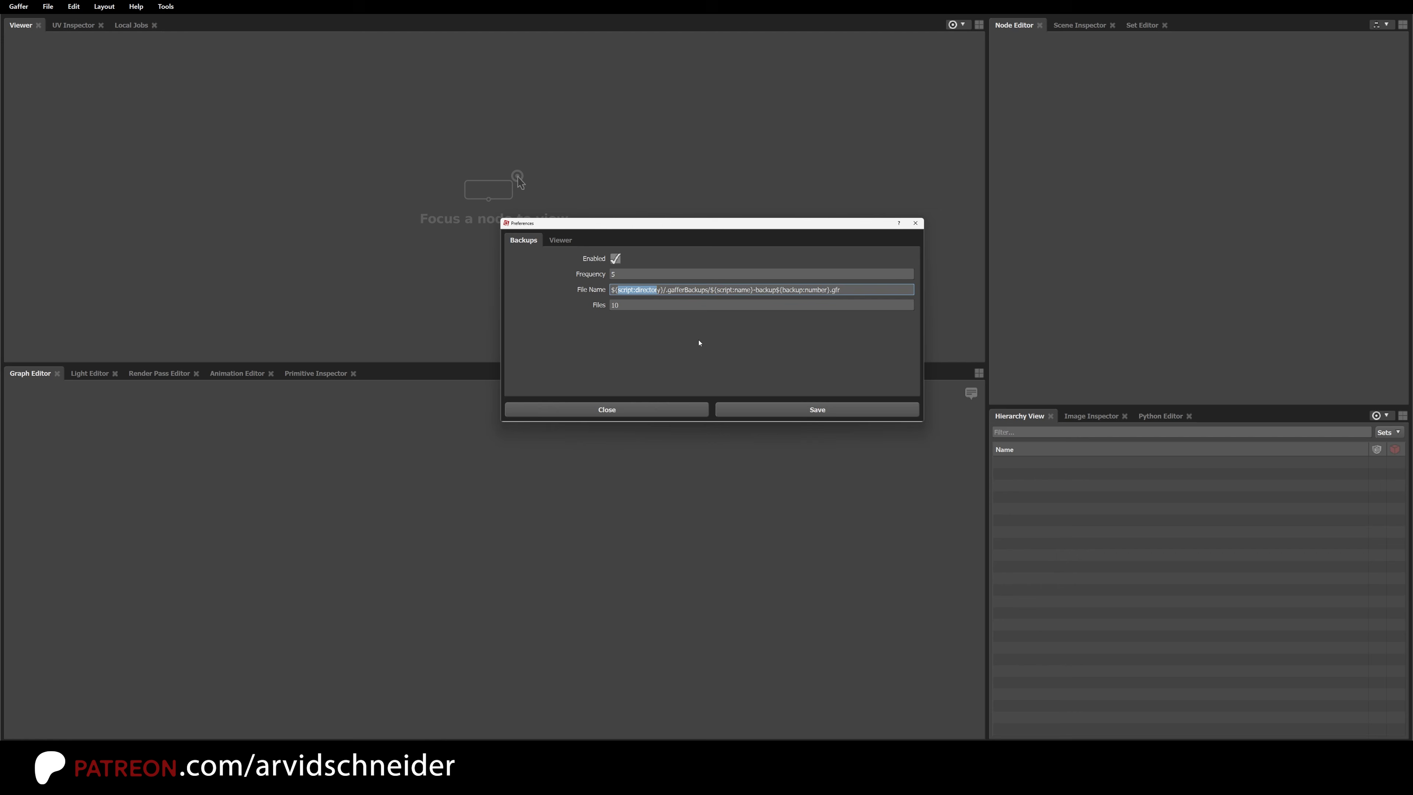
click(774, 327)
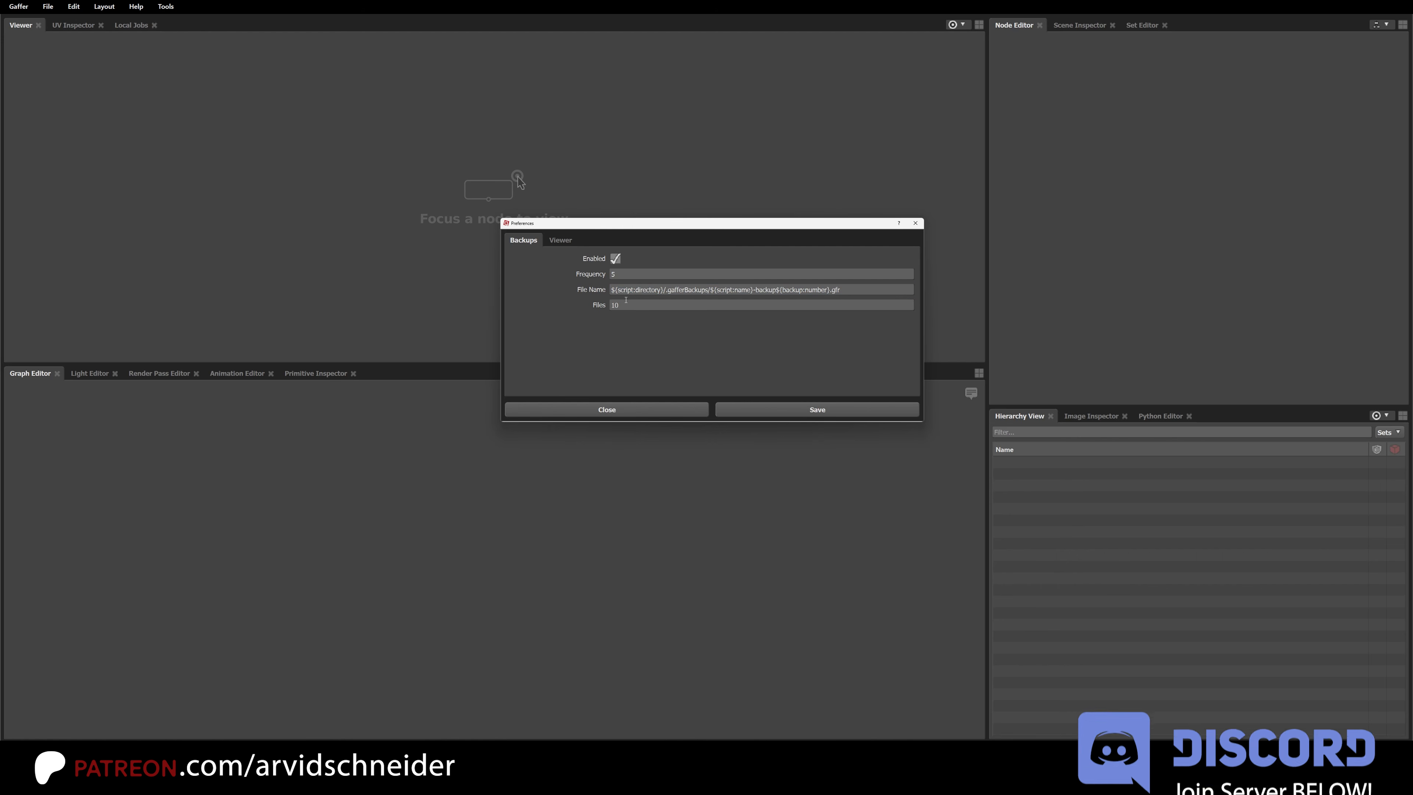
click(607, 410)
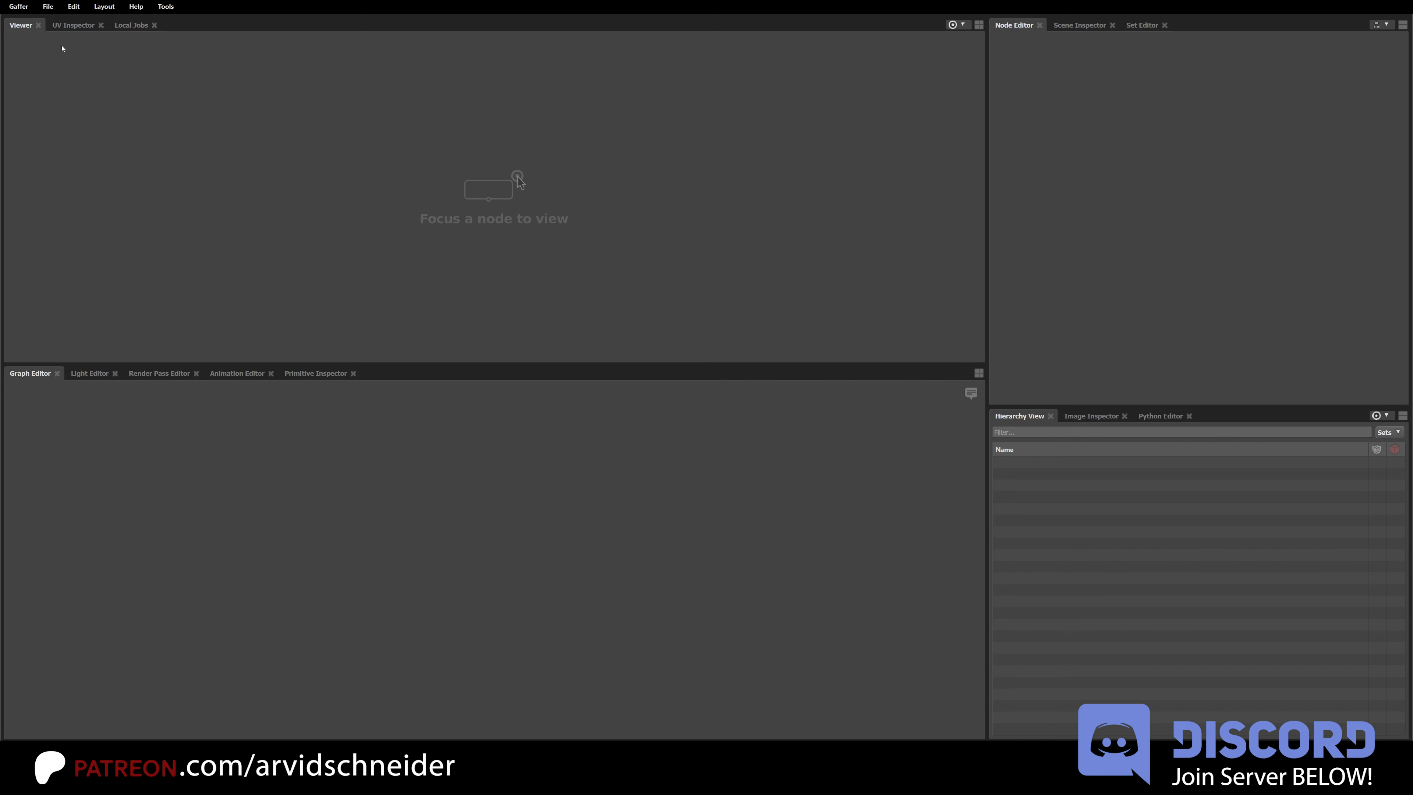
Step: Open the script's settings and examine its general settings, project variables and the available OpenColorIO configs
click(47, 7)
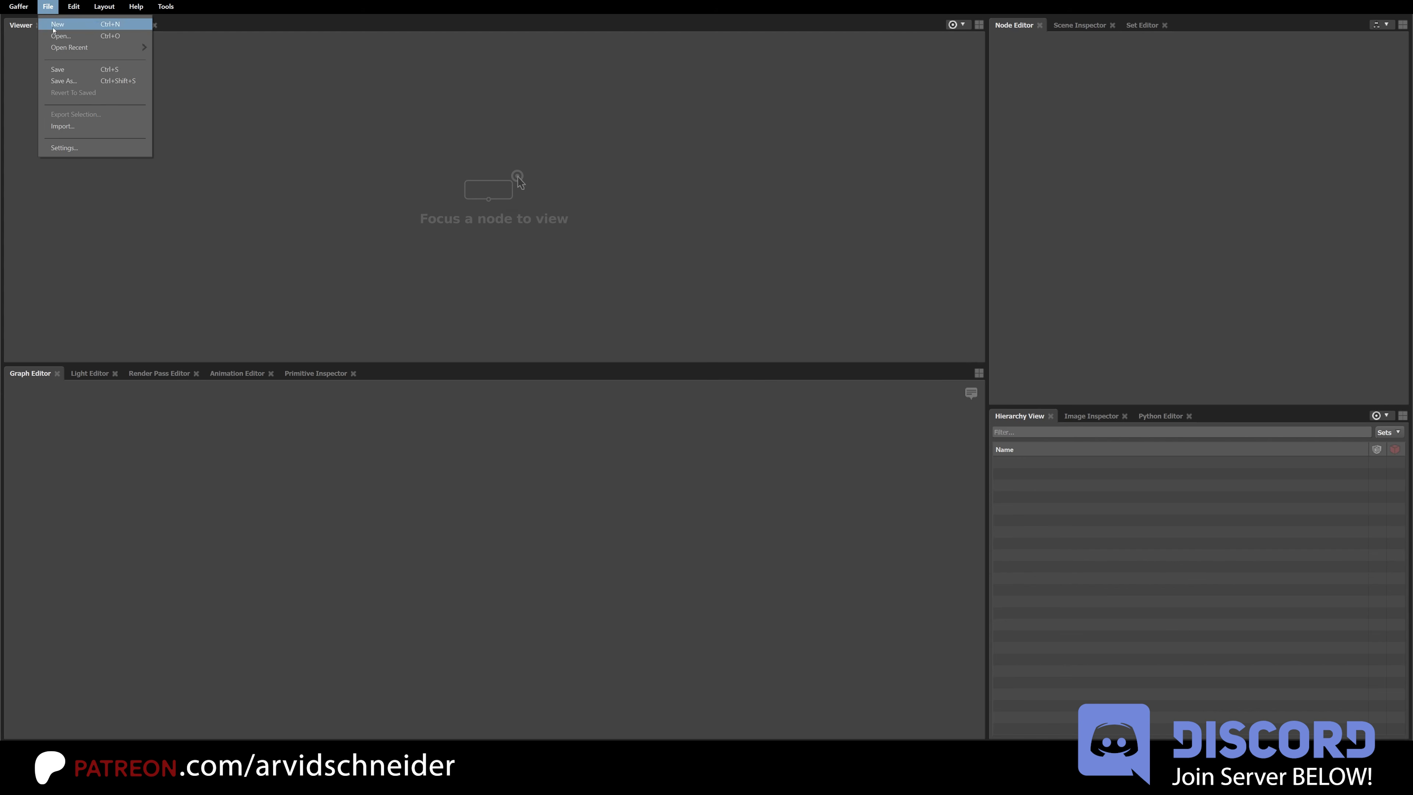
click(64, 147)
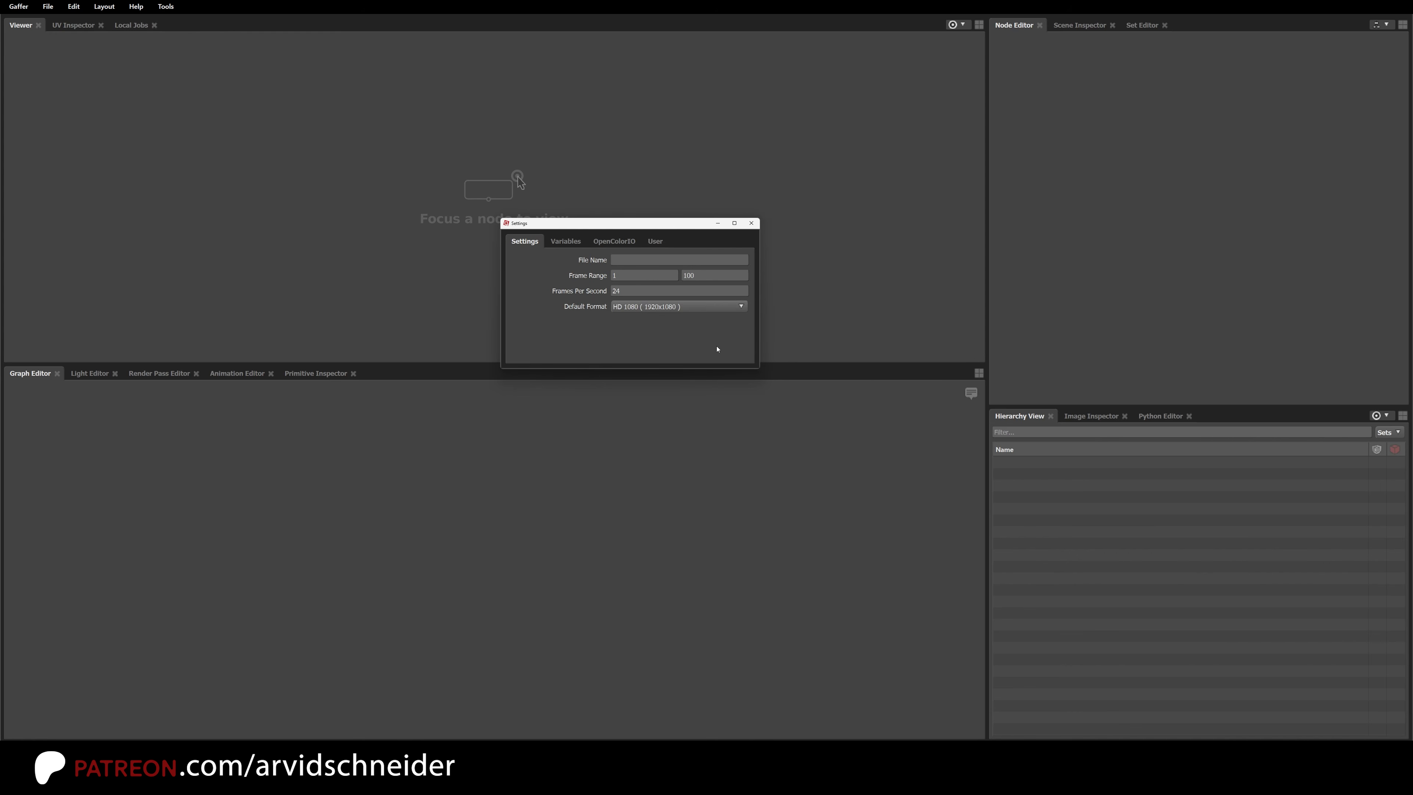
click(566, 241)
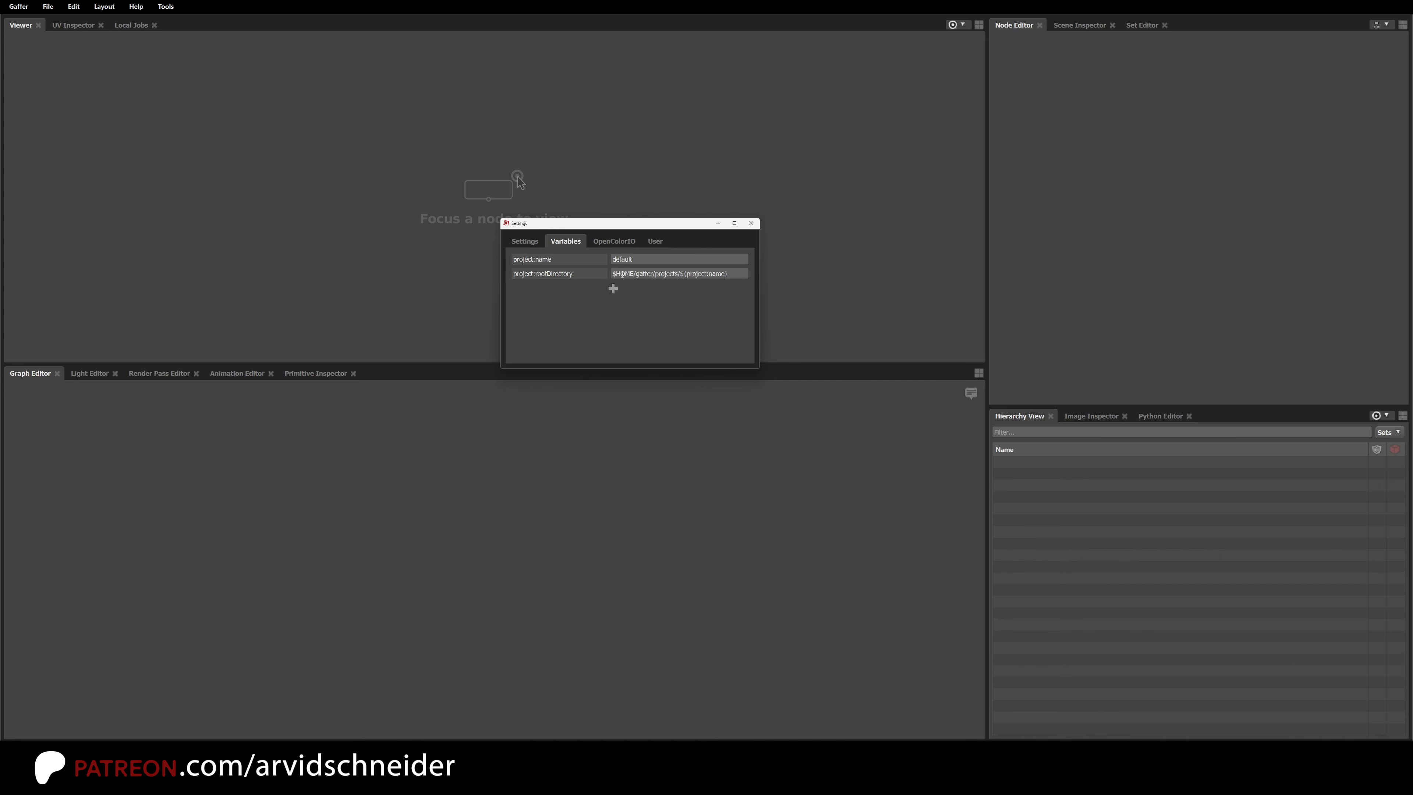
click(622, 245)
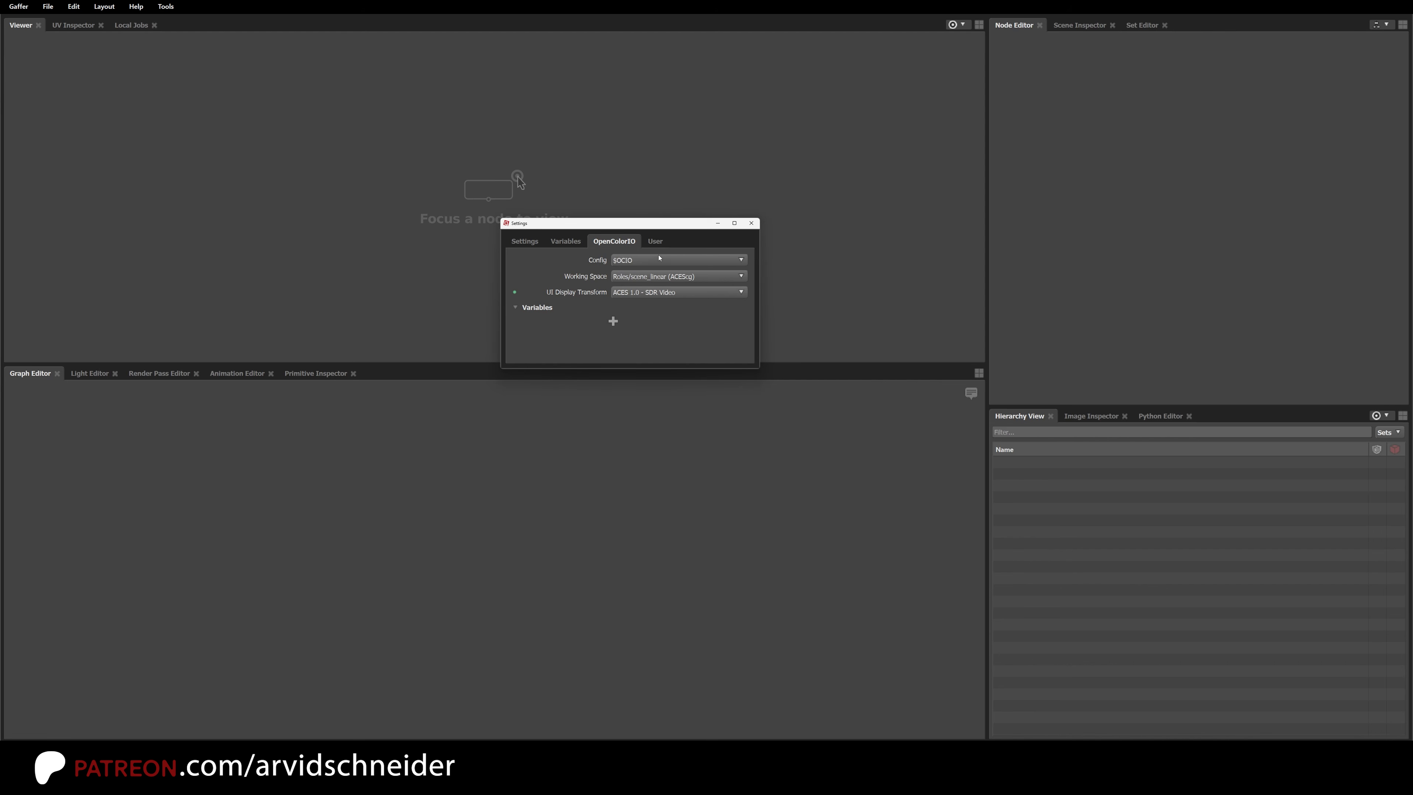
click(638, 260)
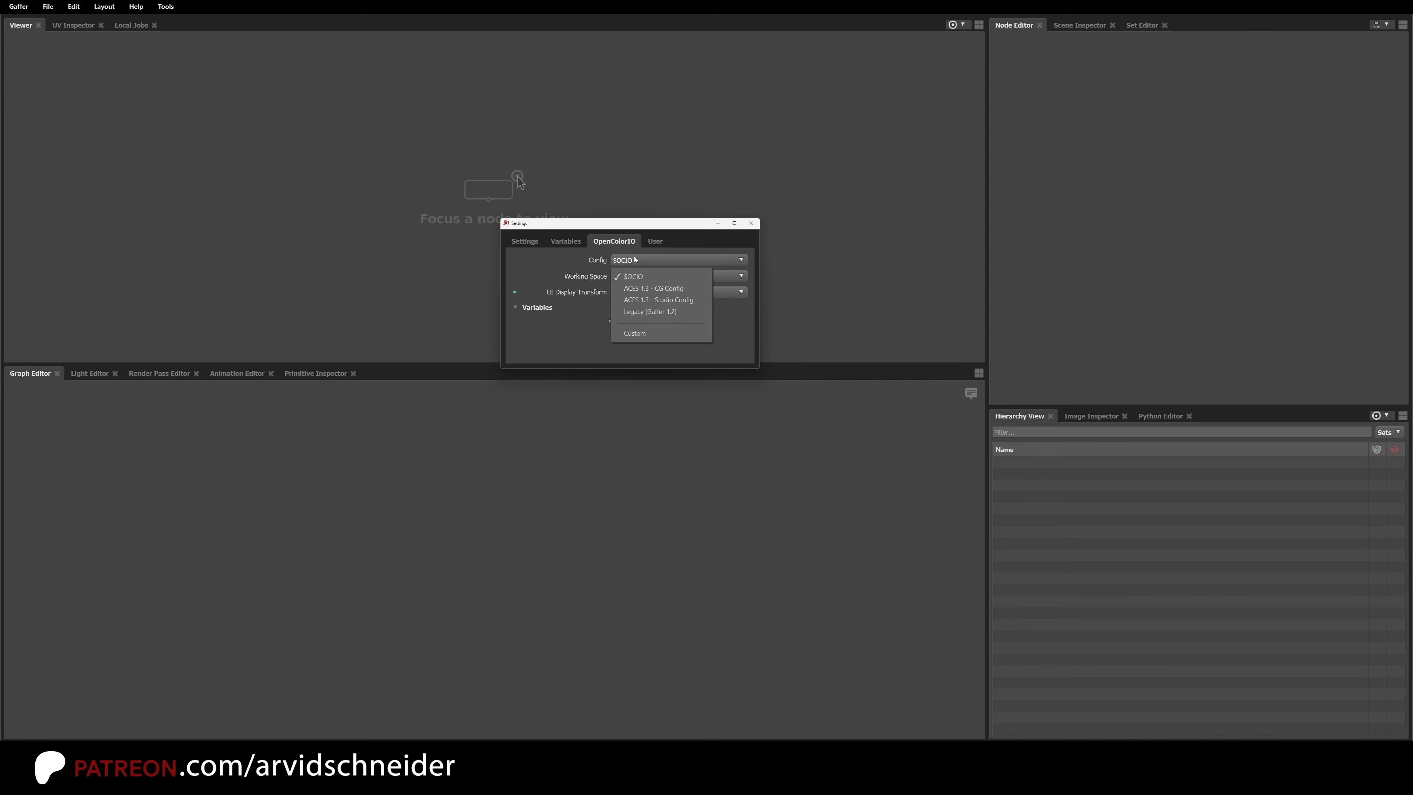
click(634, 276)
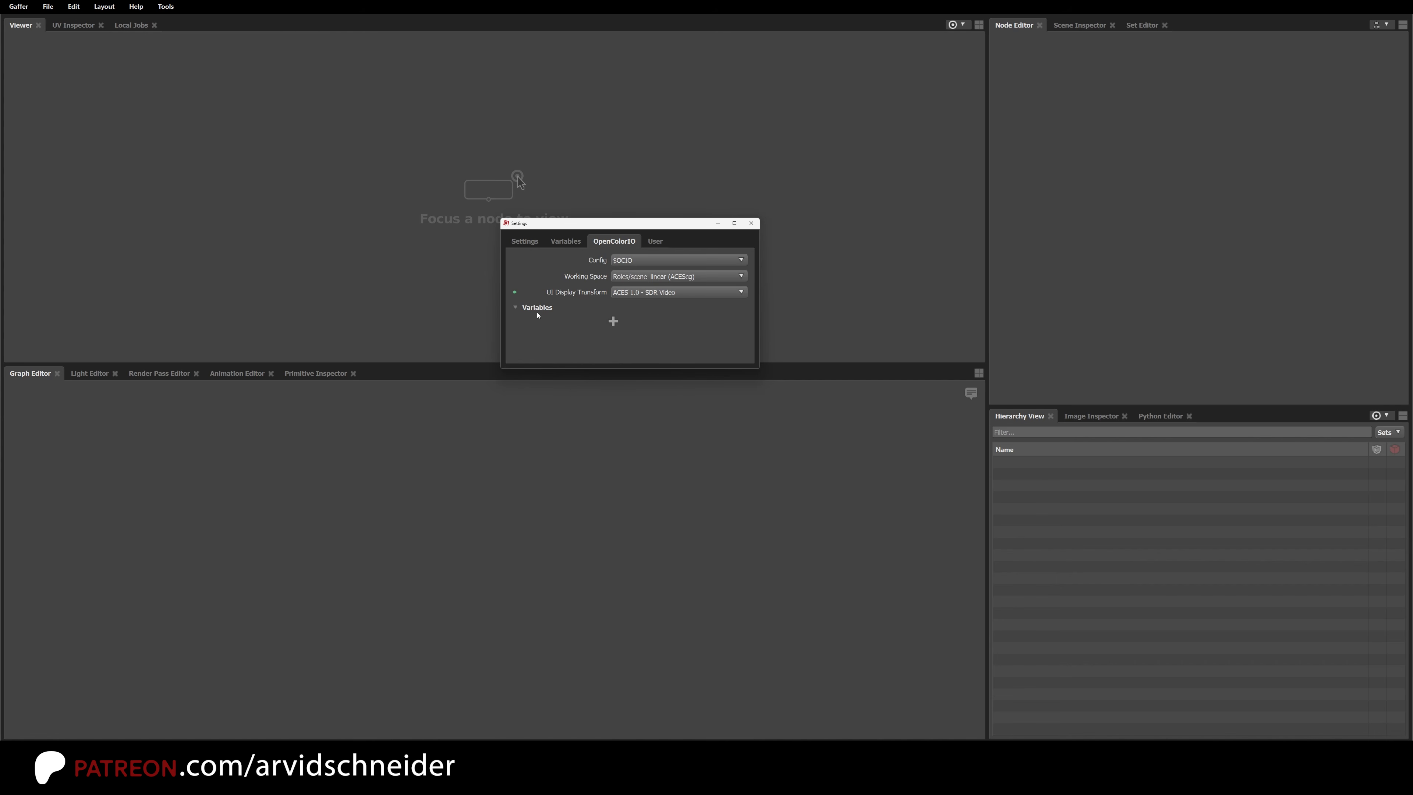
Step: Check which data types can be added as user settings for the script, and close the settings window
click(652, 243)
click(612, 259)
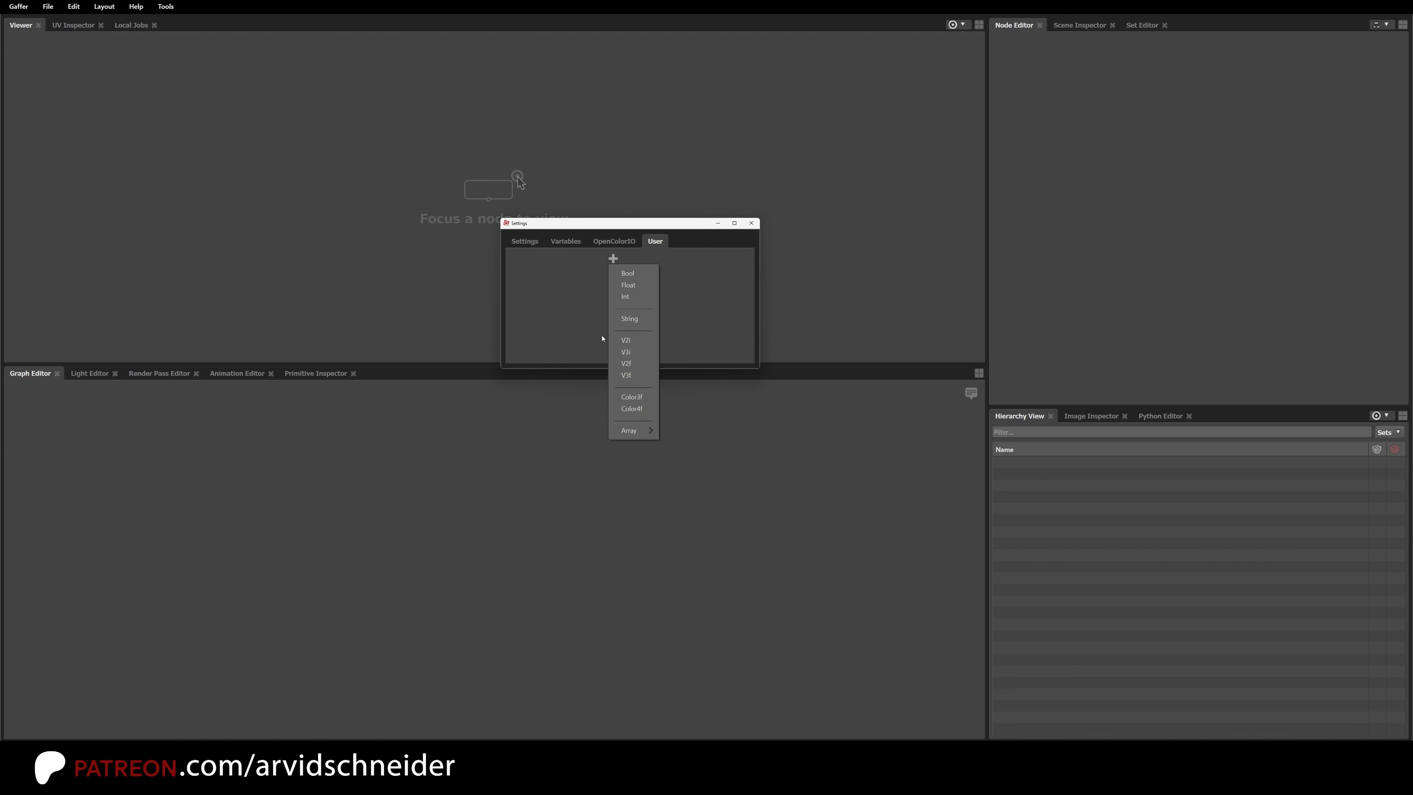
click(549, 297)
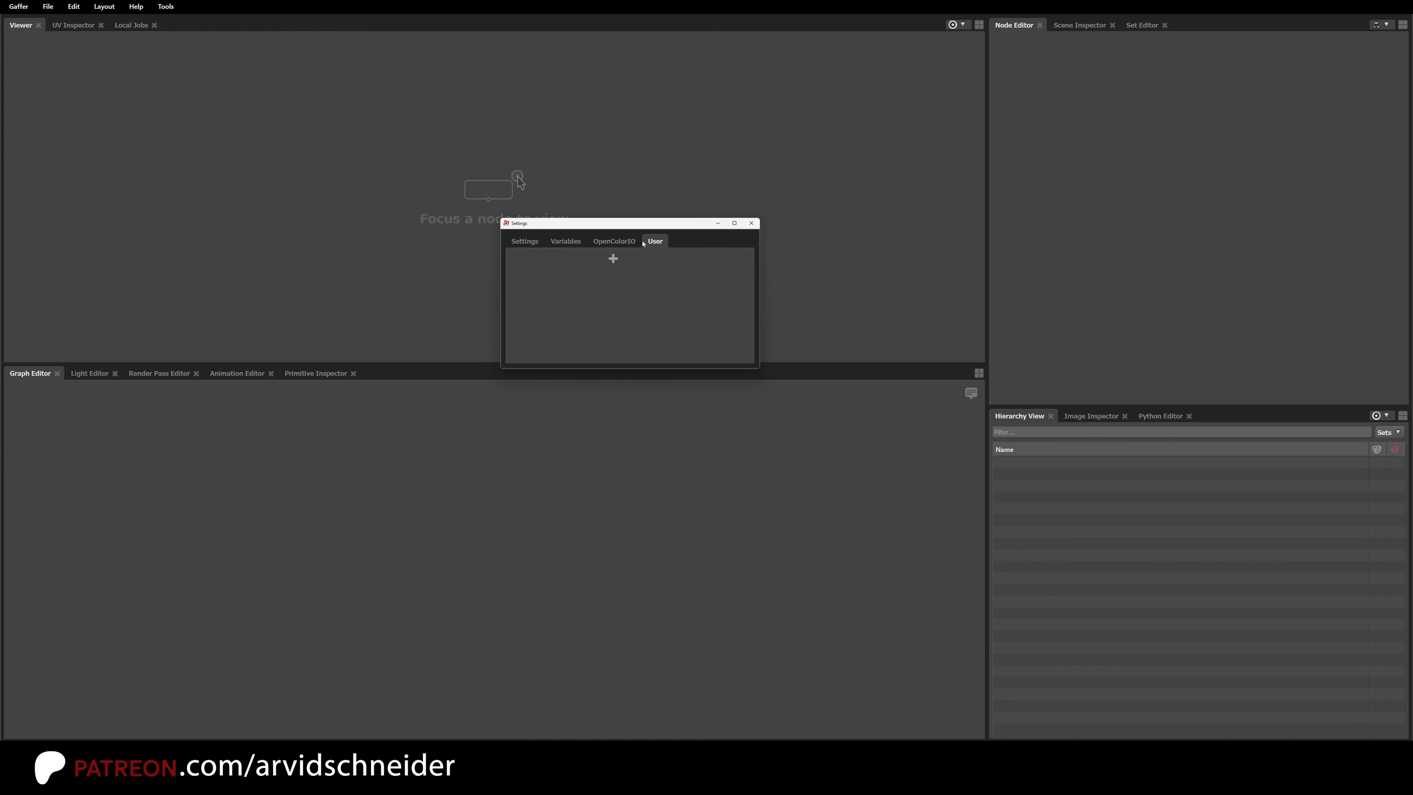
click(750, 223)
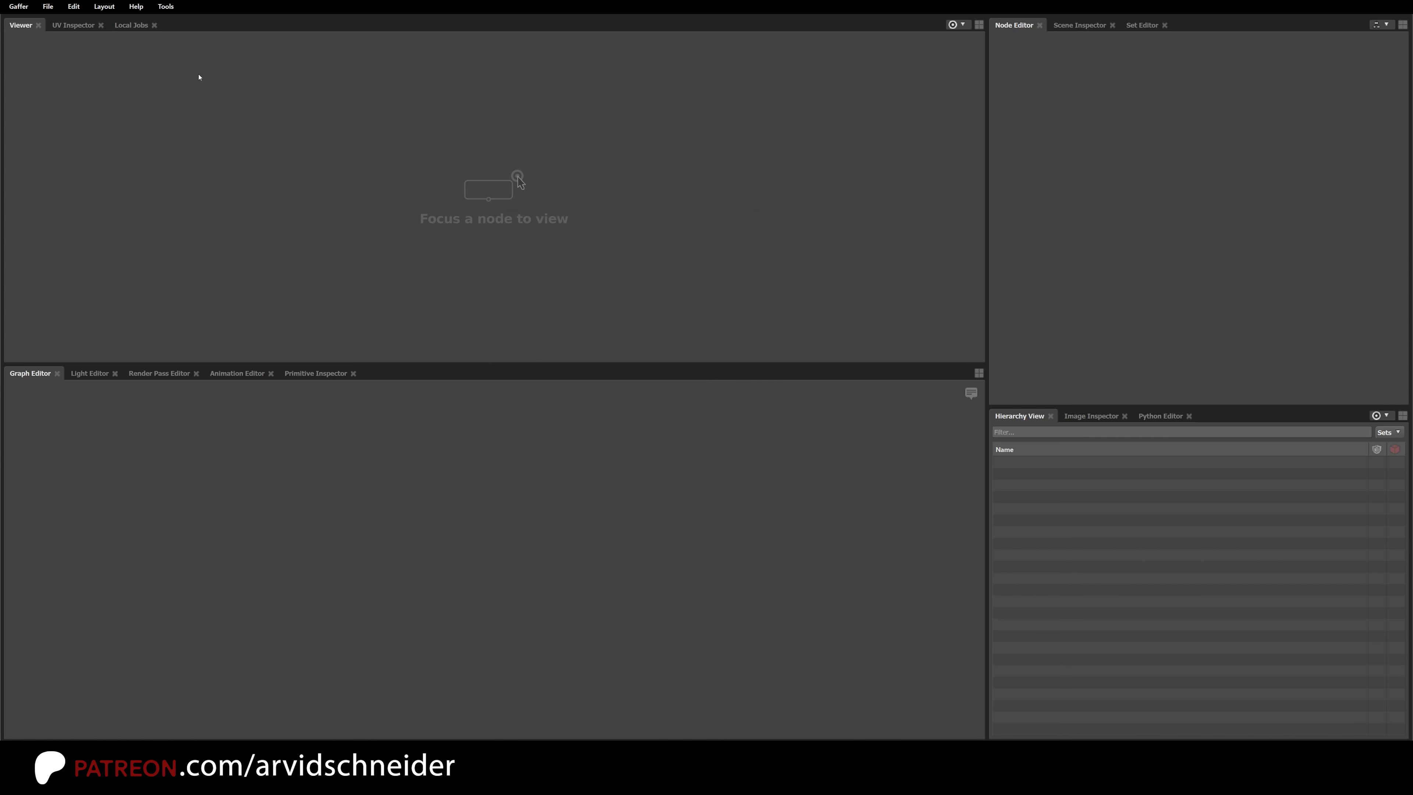
Step: Look through the available editing, layout, help and tool commands, including the Arnold Flush Cache options
click(75, 6)
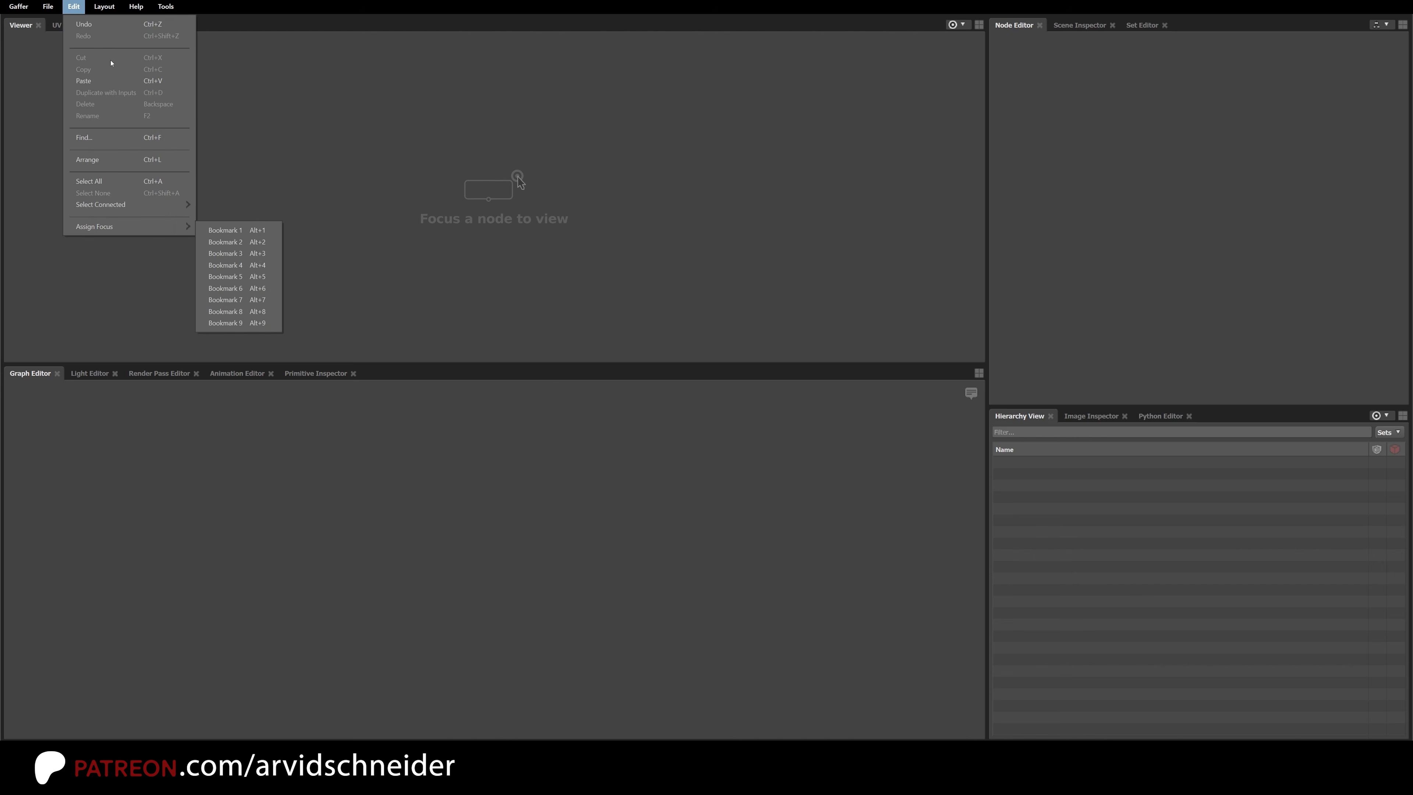
mouse_move(105, 7)
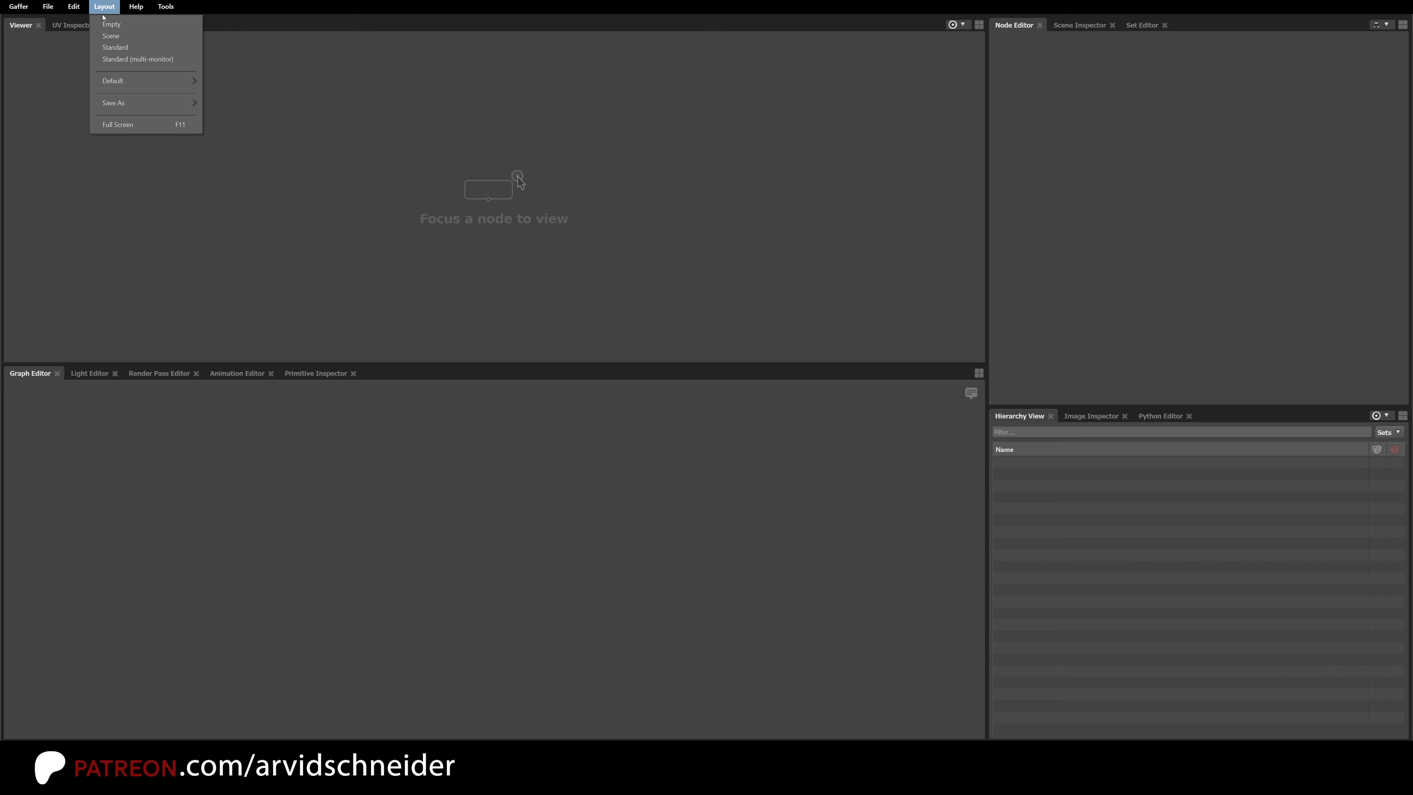
mouse_move(134, 80)
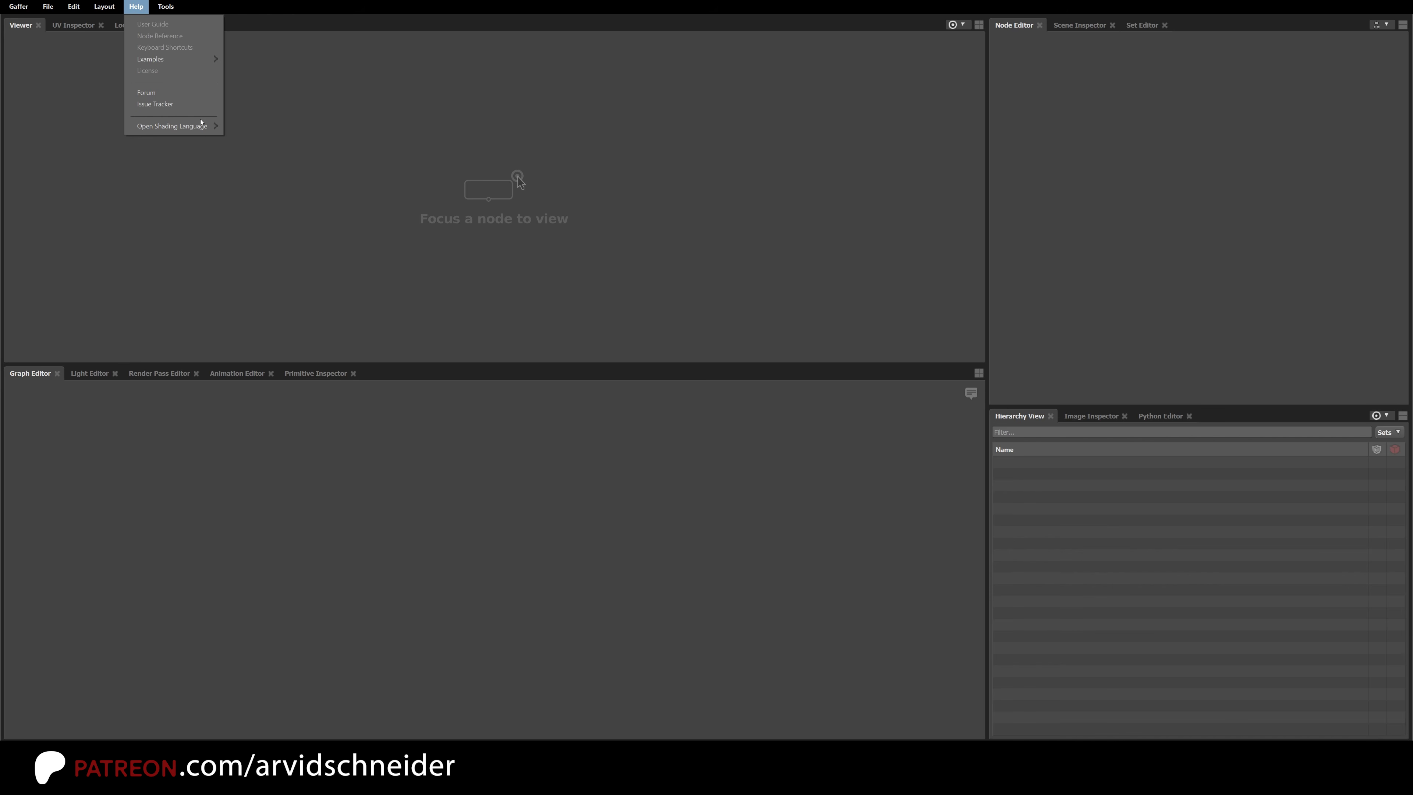
mouse_move(183, 126)
click(161, 7)
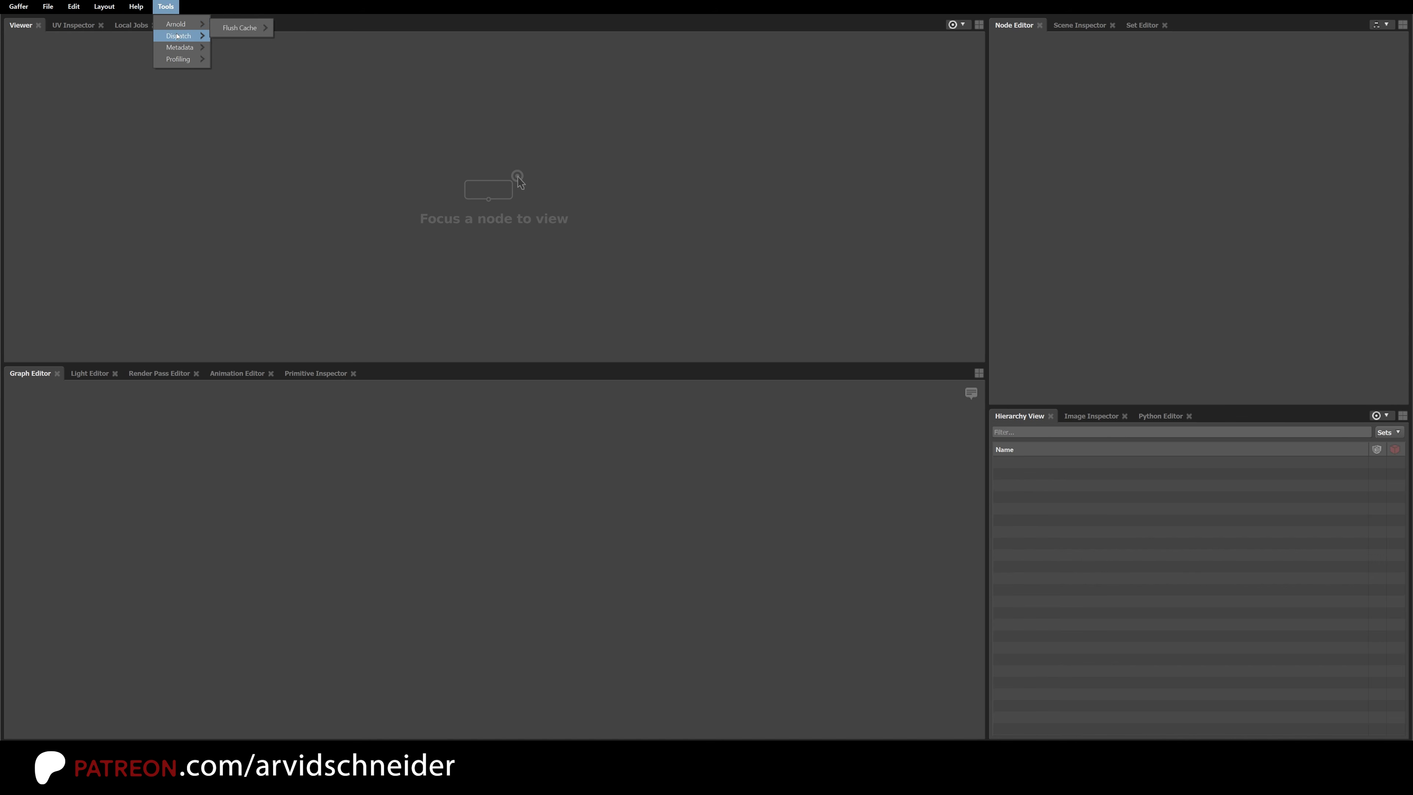
mouse_move(177, 28)
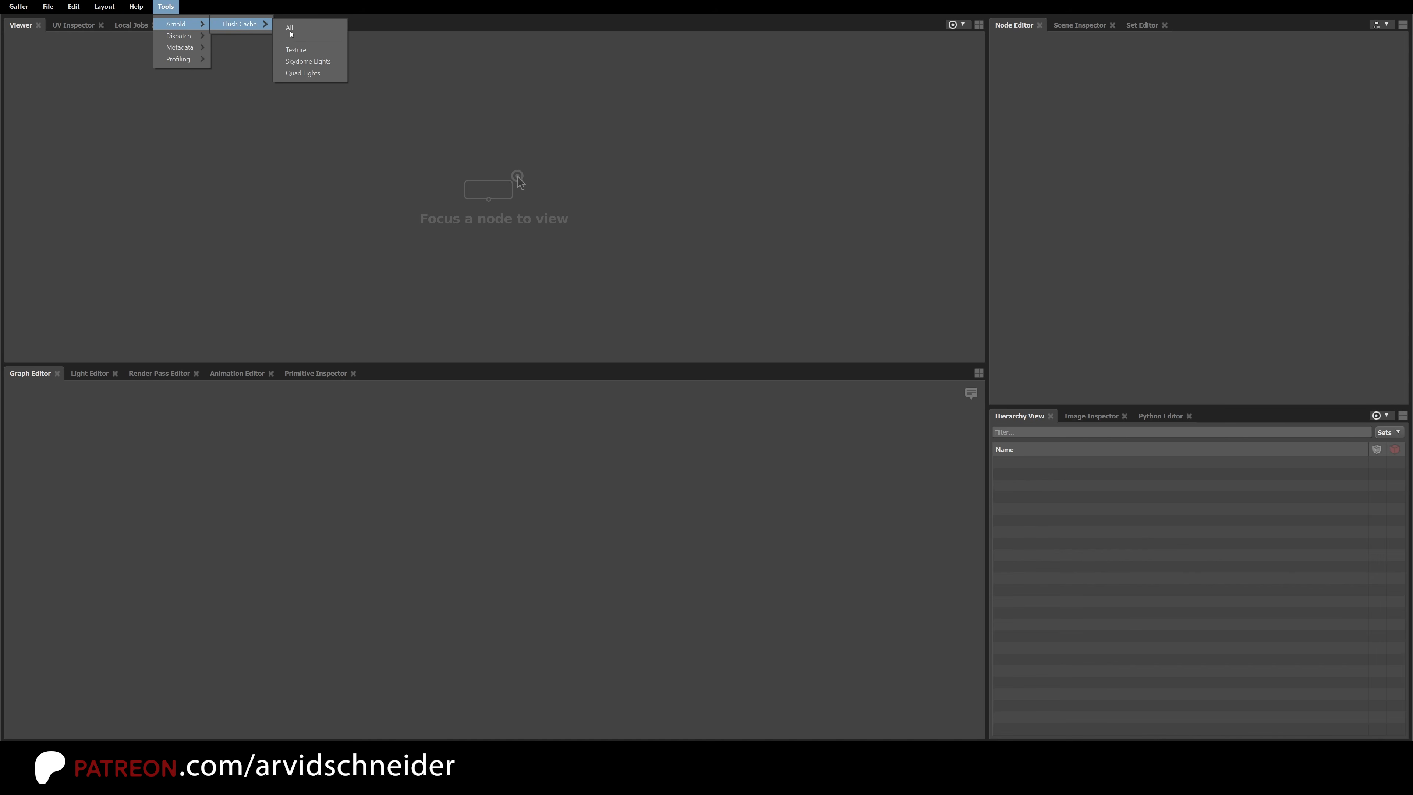
mouse_move(188, 63)
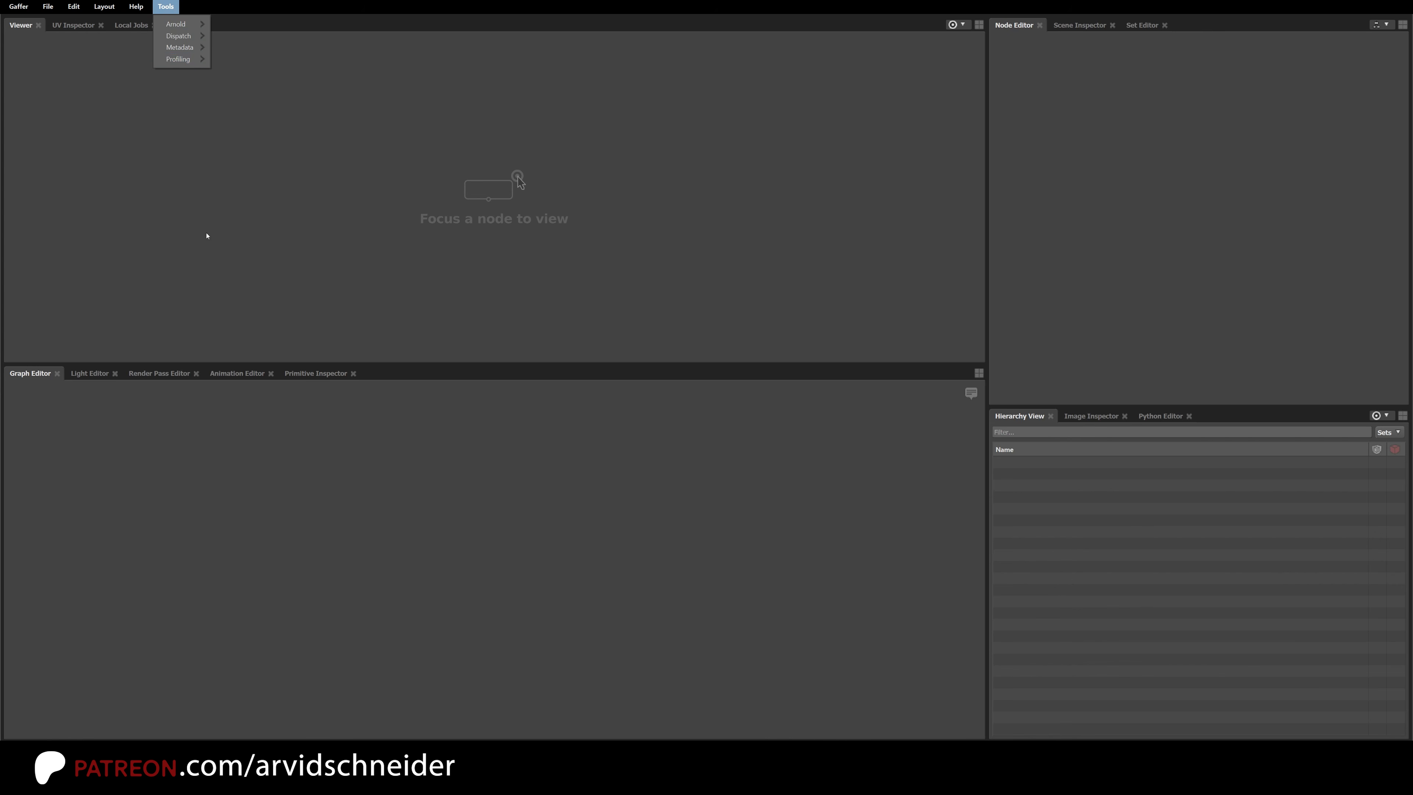
click(296, 166)
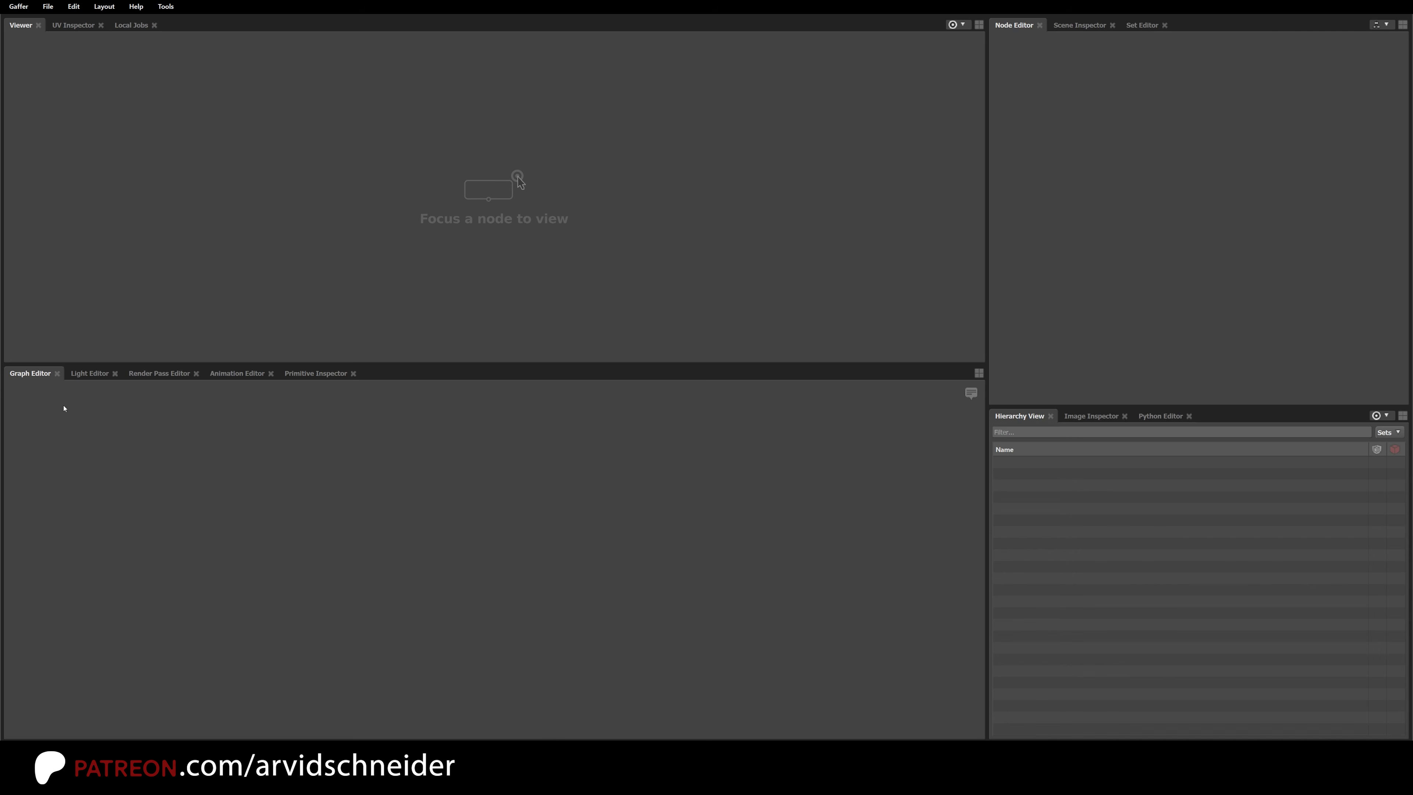
Step: Look at the Light Editor, Render Pass Editor and Primitive Inspector, and return to the Graph Editor
click(89, 373)
click(159, 375)
click(299, 376)
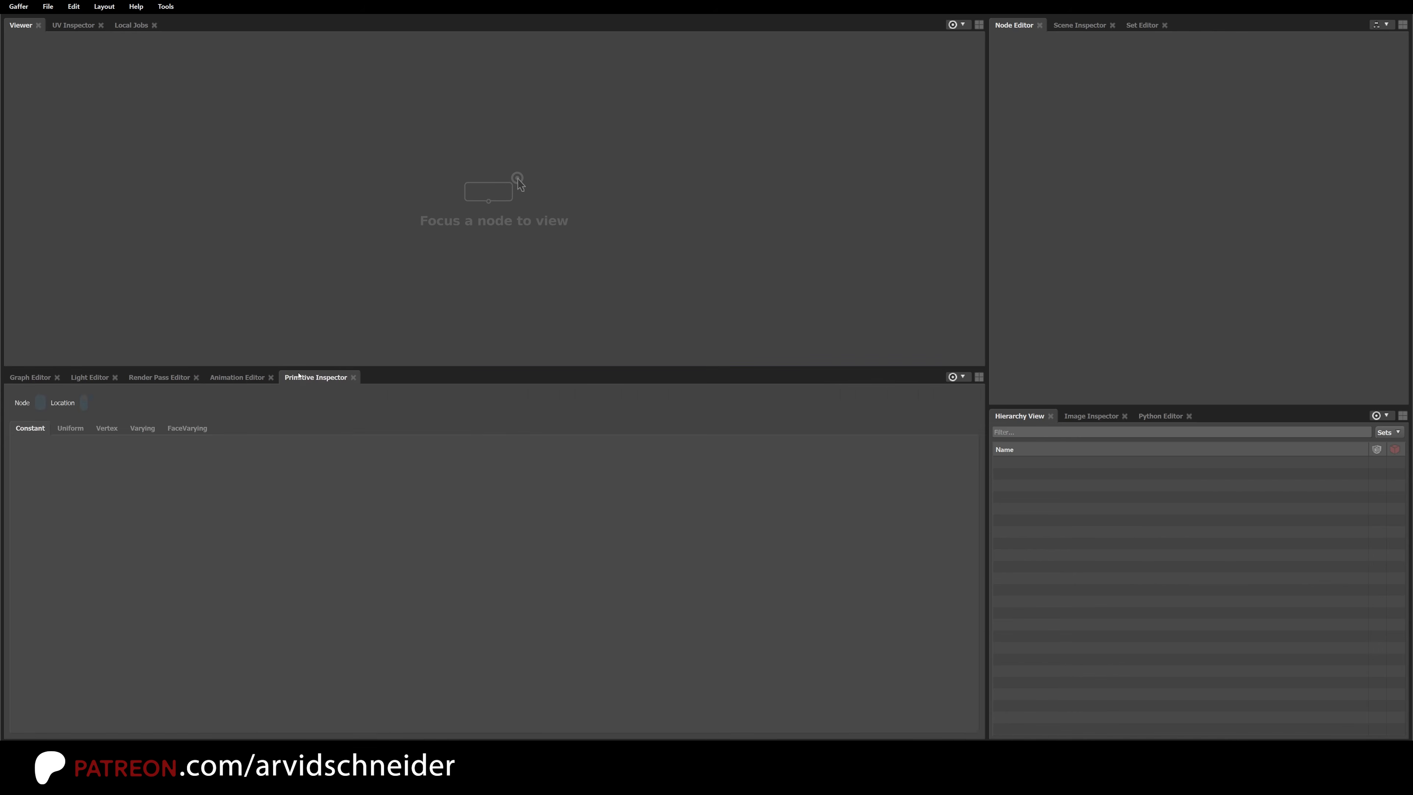
click(29, 378)
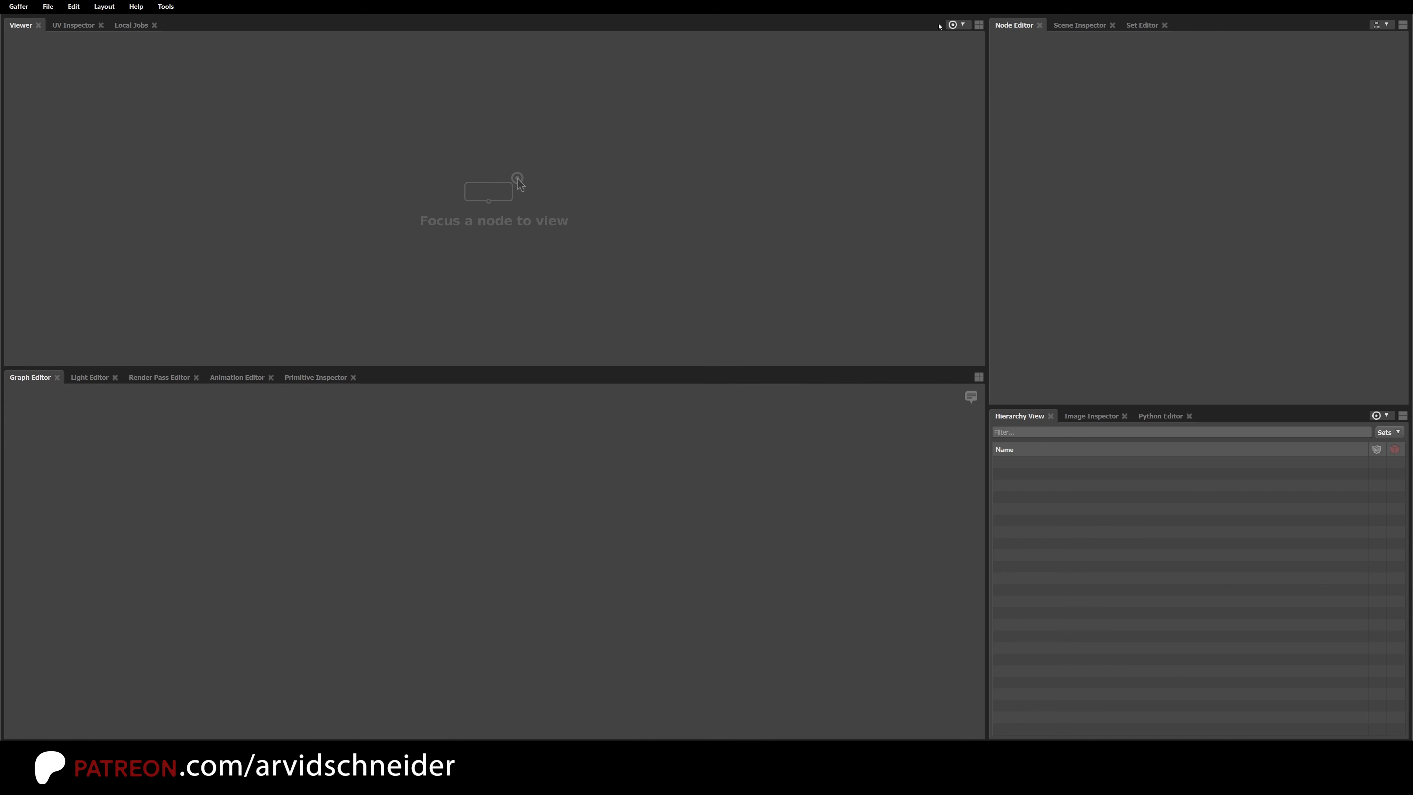
Step: Split the Viewer to add an empty panel on its left side and widen that panel
click(979, 25)
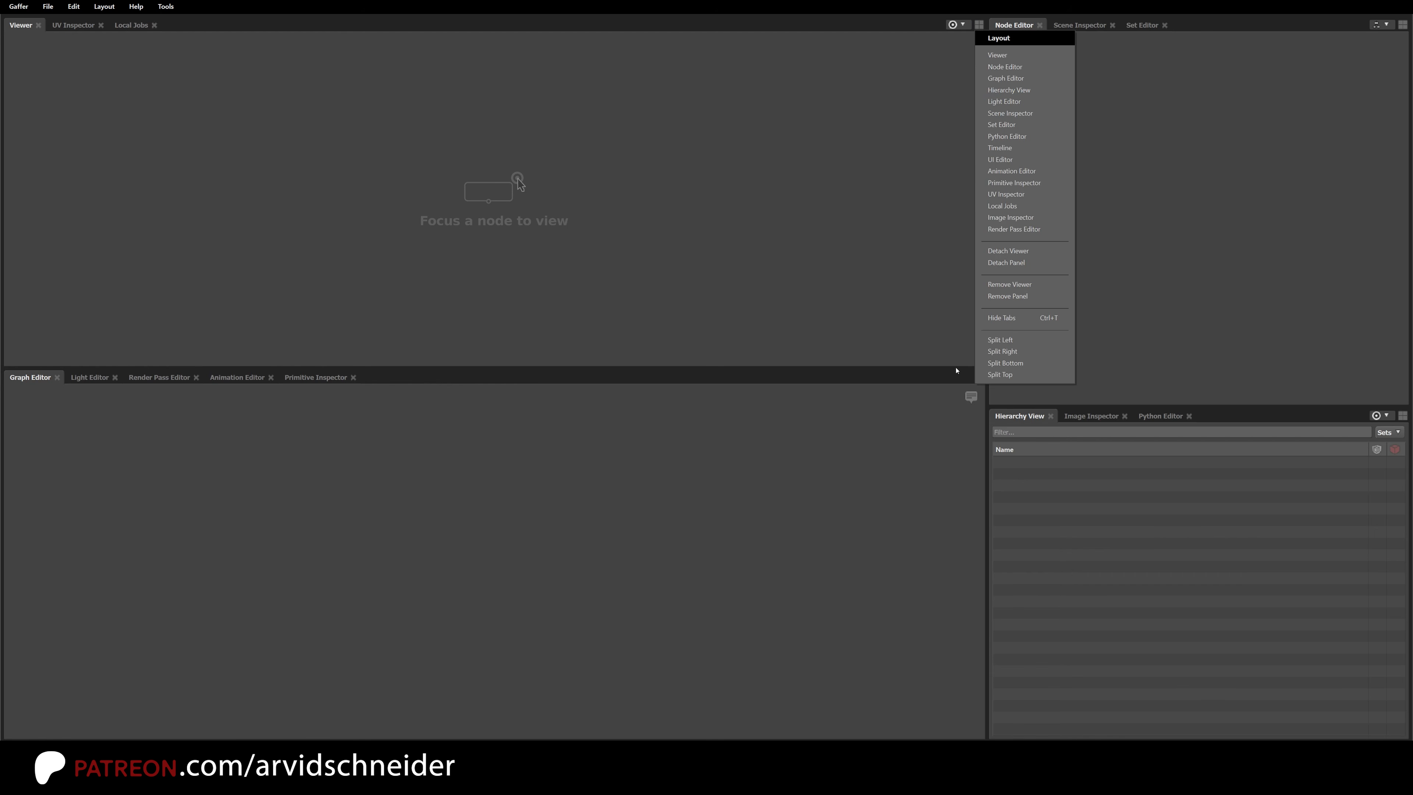
click(1010, 351)
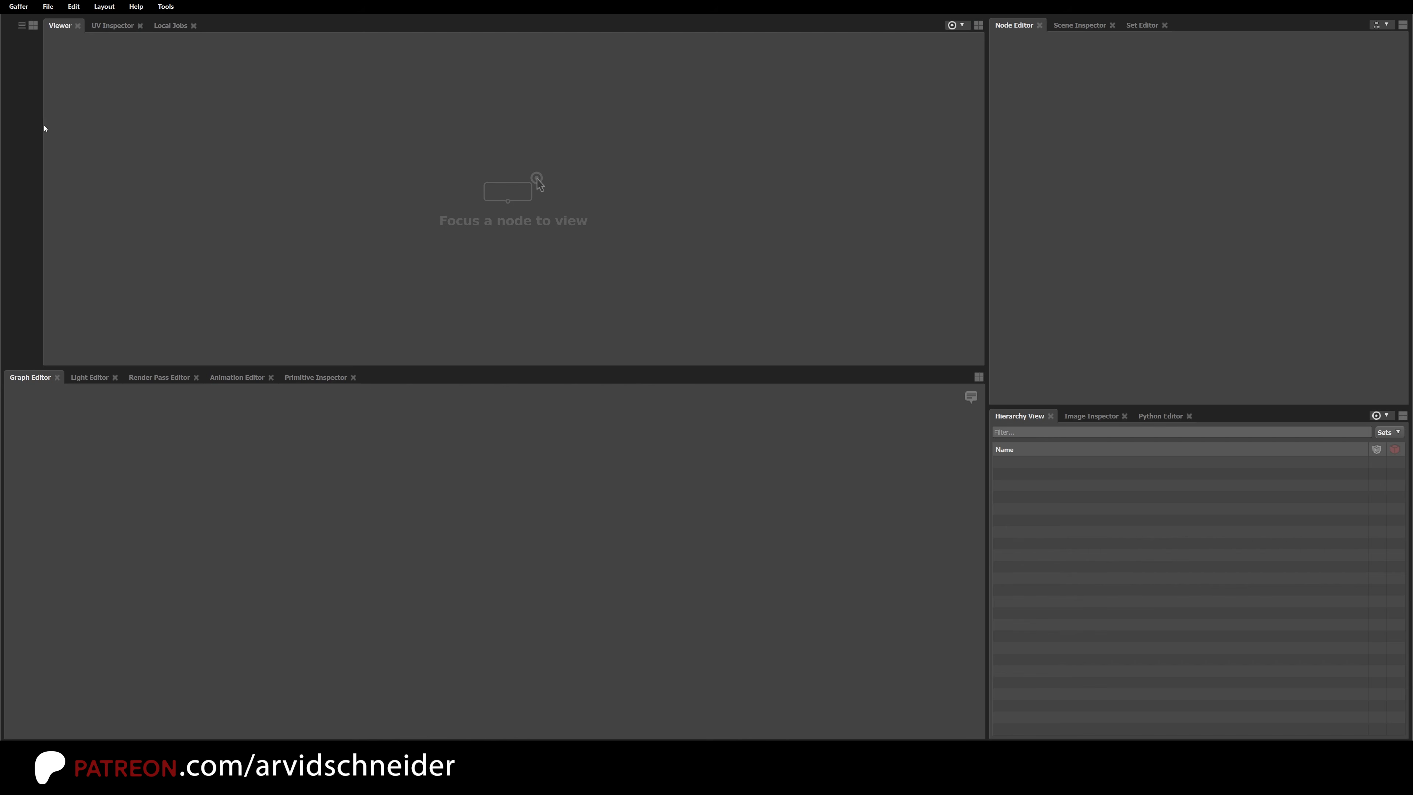
drag(38, 133, 297, 117)
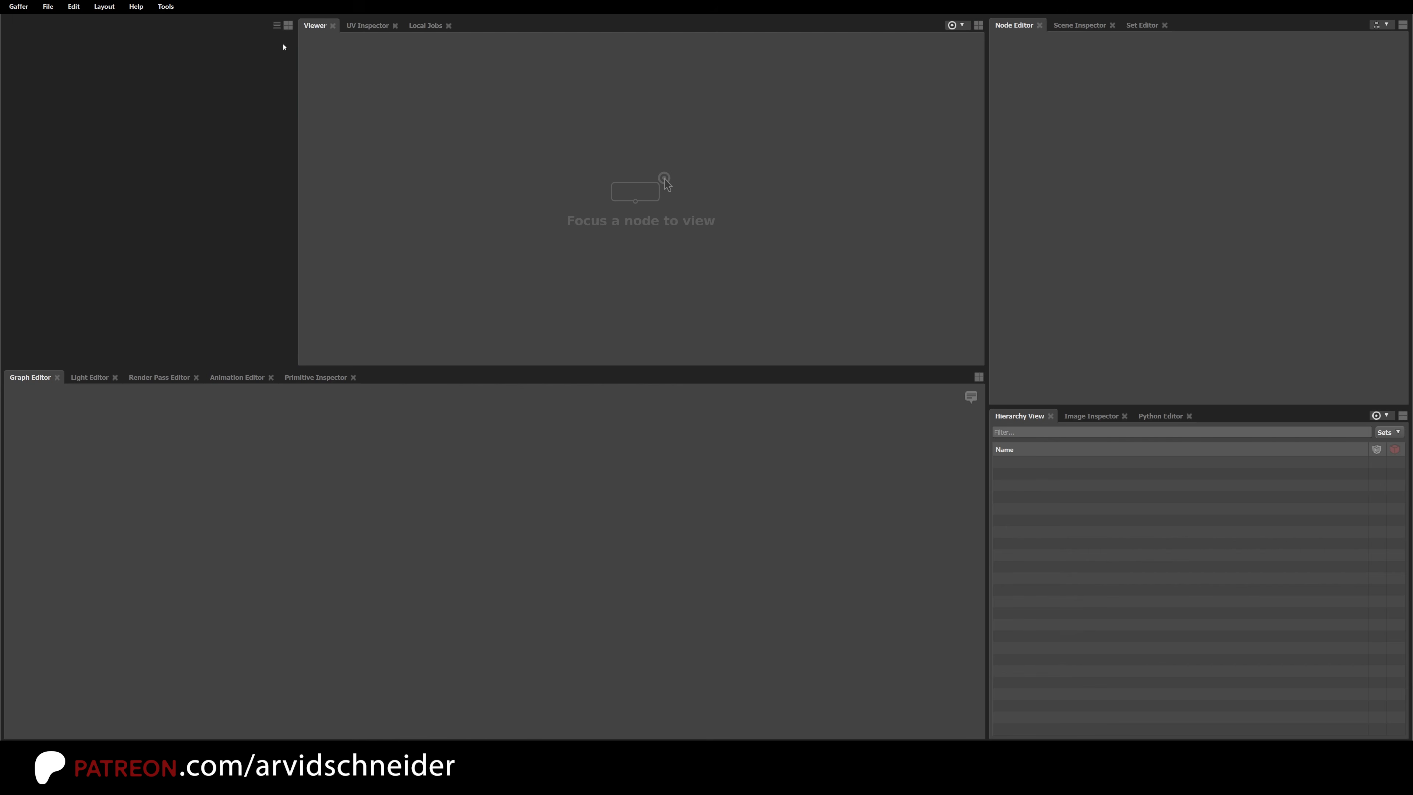
Step: Restore the Standard interface layout
click(104, 6)
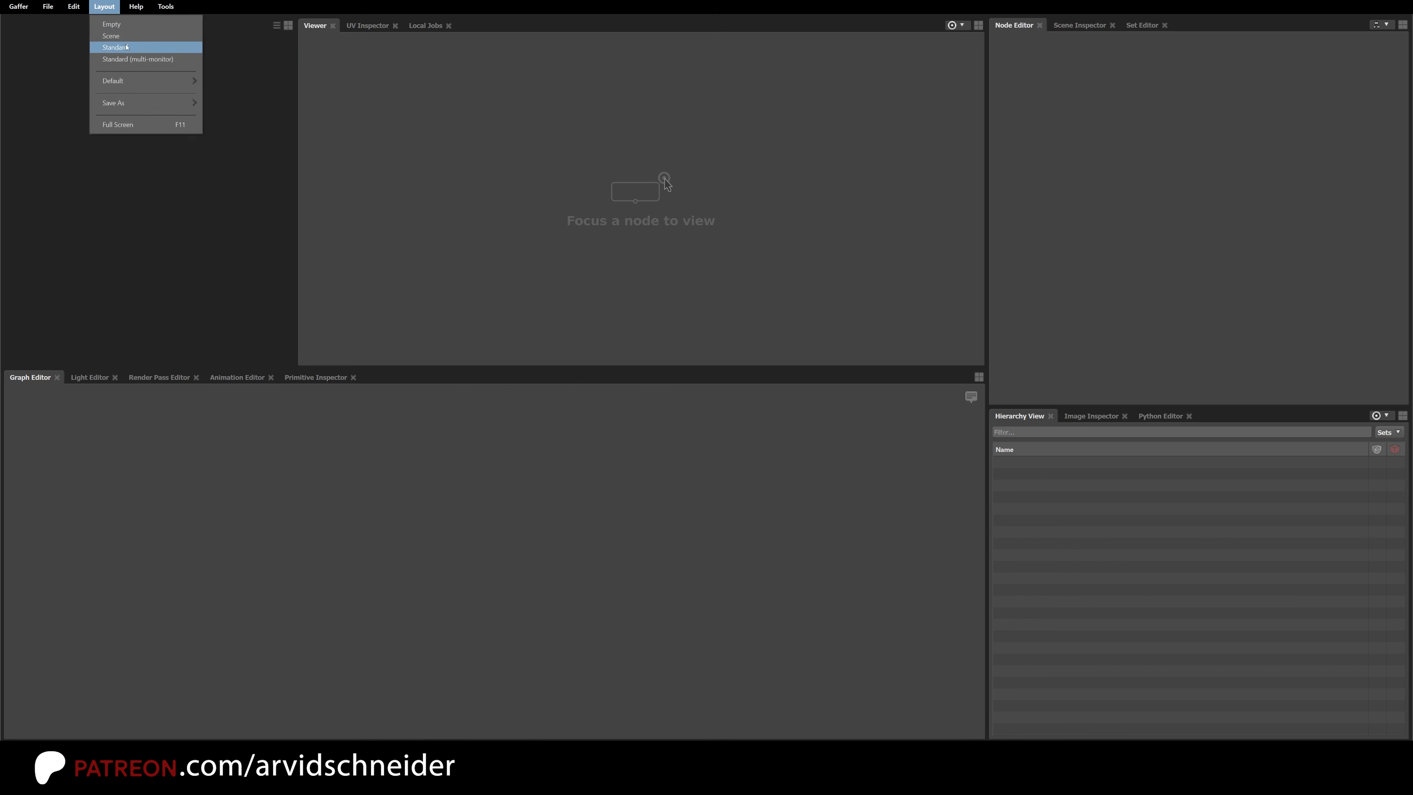
click(132, 59)
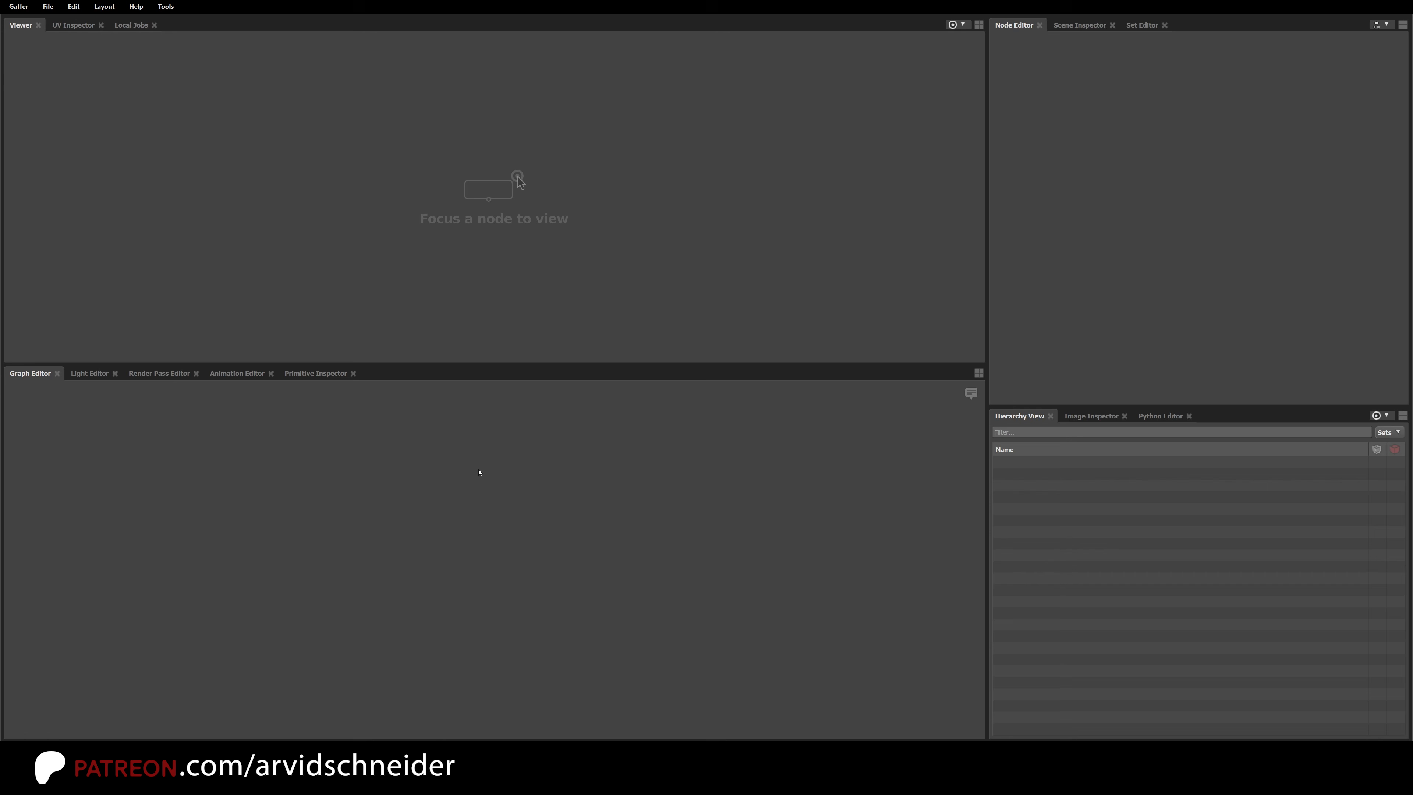
Step: Create a Sphere node in the Graph Editor and shift it slightly to the right
key(Tab)
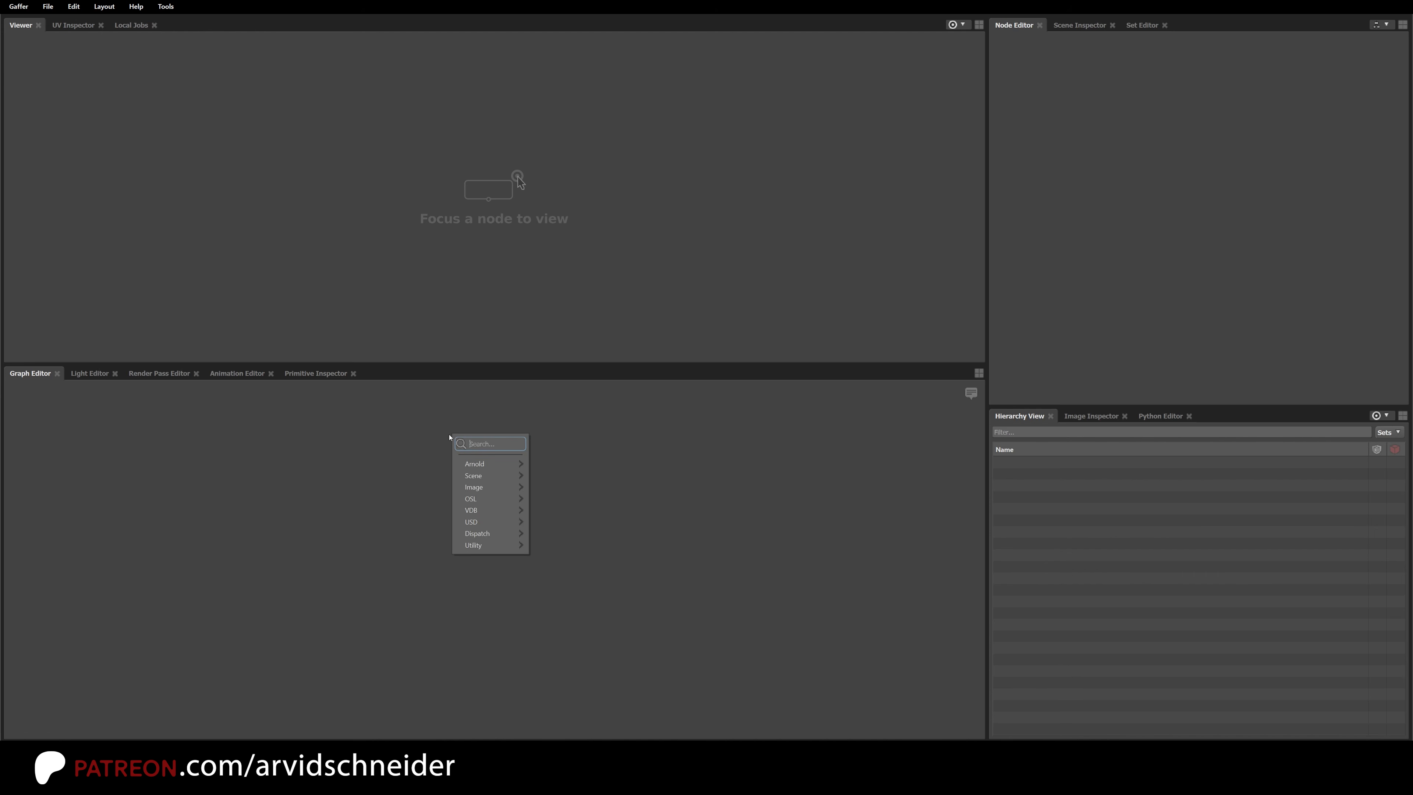
text(sphere)
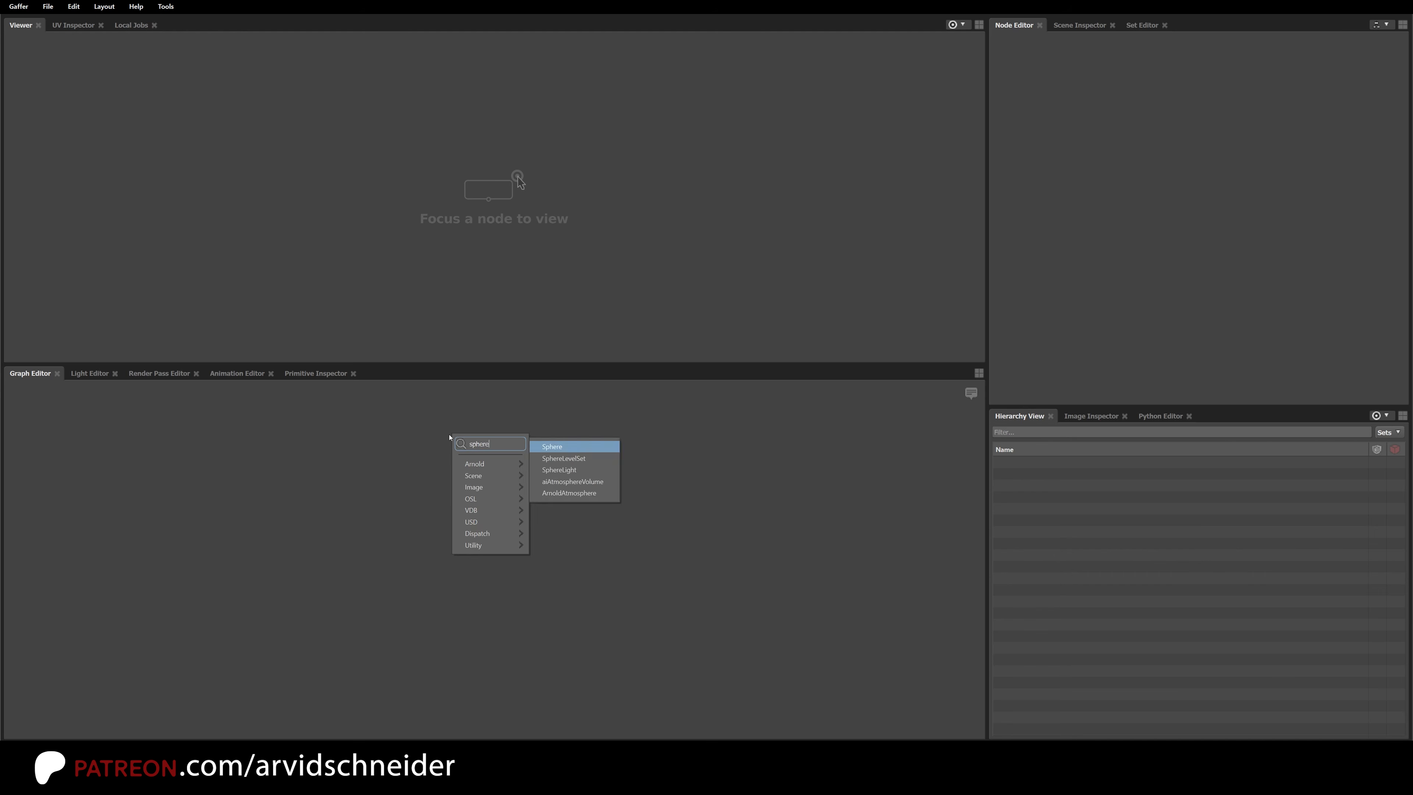
key(Return)
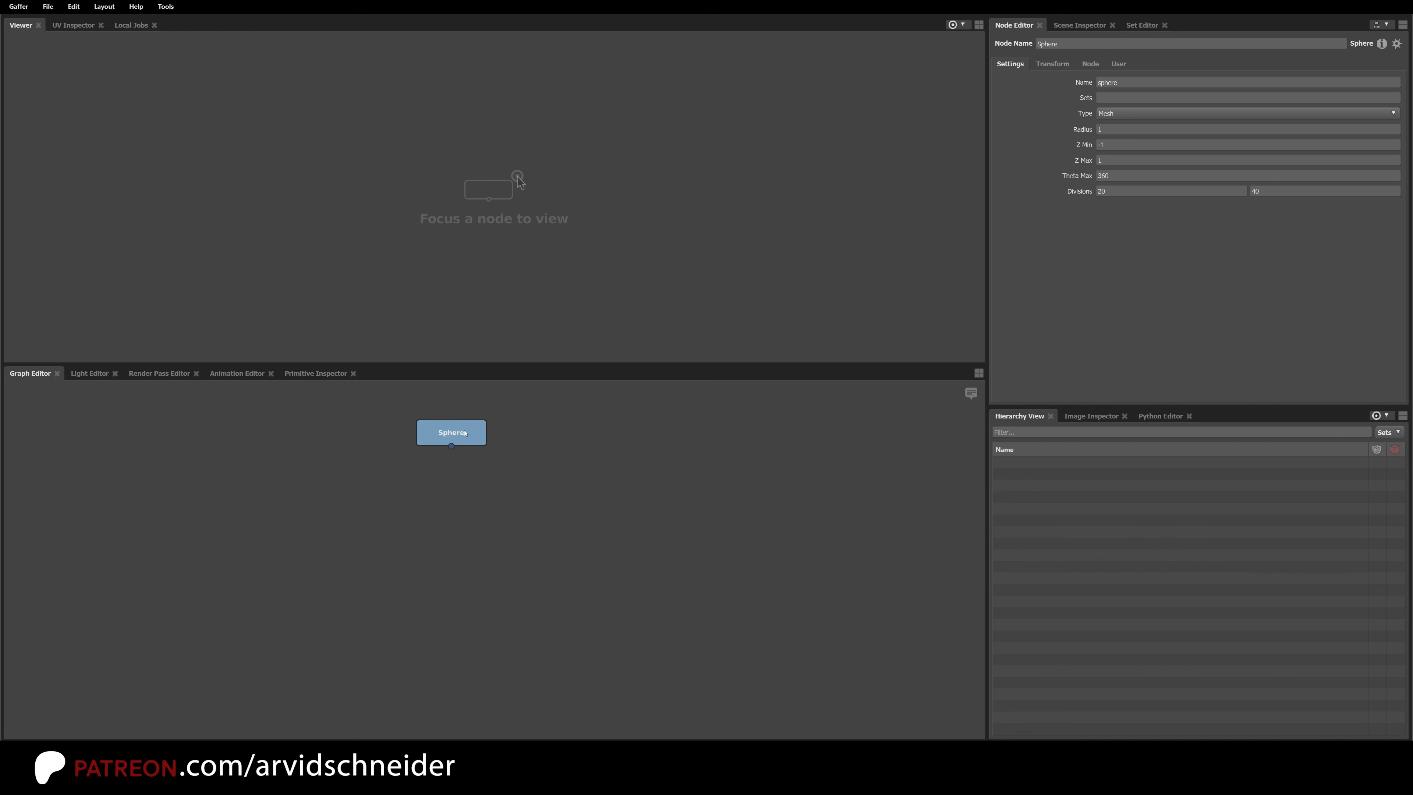
drag(450, 437, 505, 434)
click(583, 565)
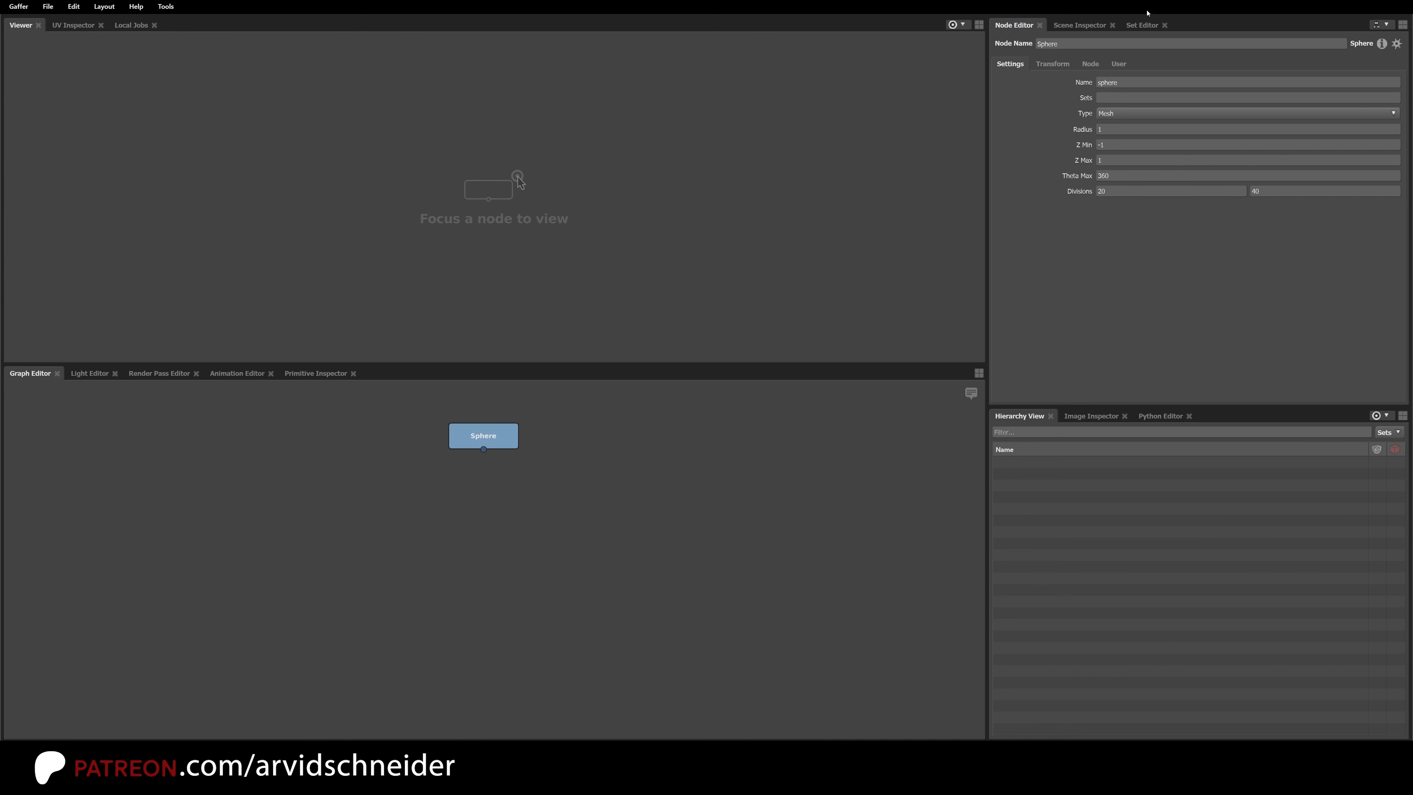
Step: Deselect the Sphere node and examine the Viewer's editor focus options
click(1124, 117)
click(1150, 272)
click(565, 533)
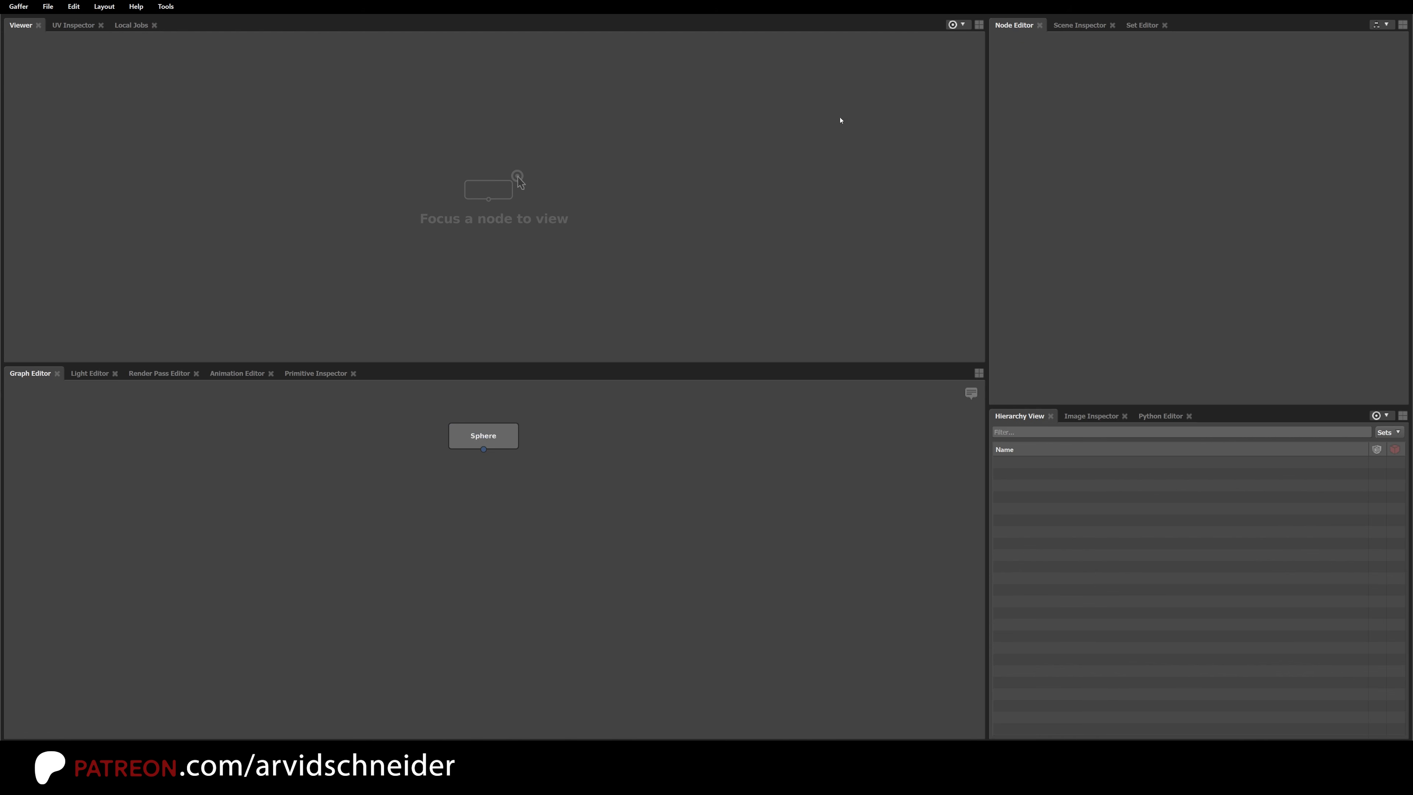
click(955, 27)
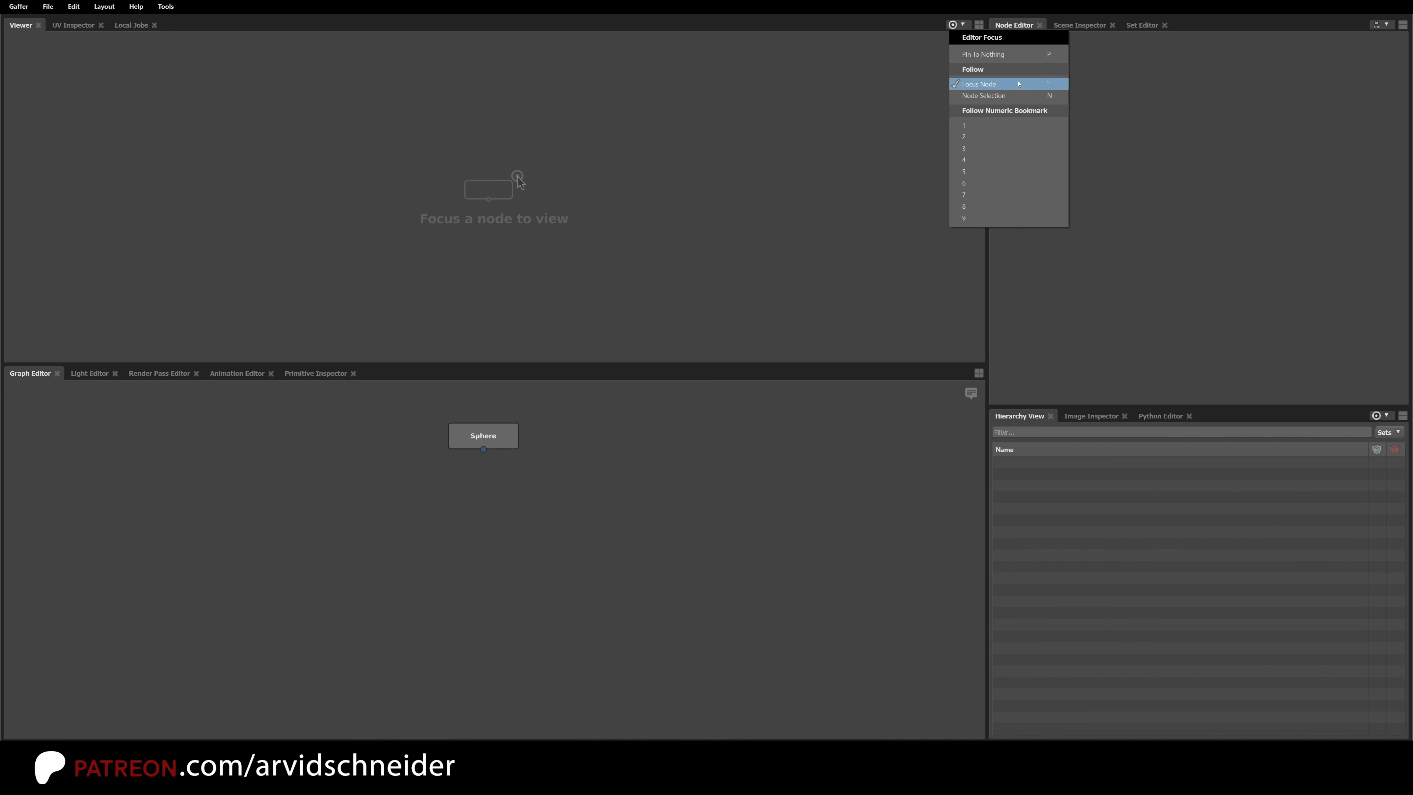
click(866, 305)
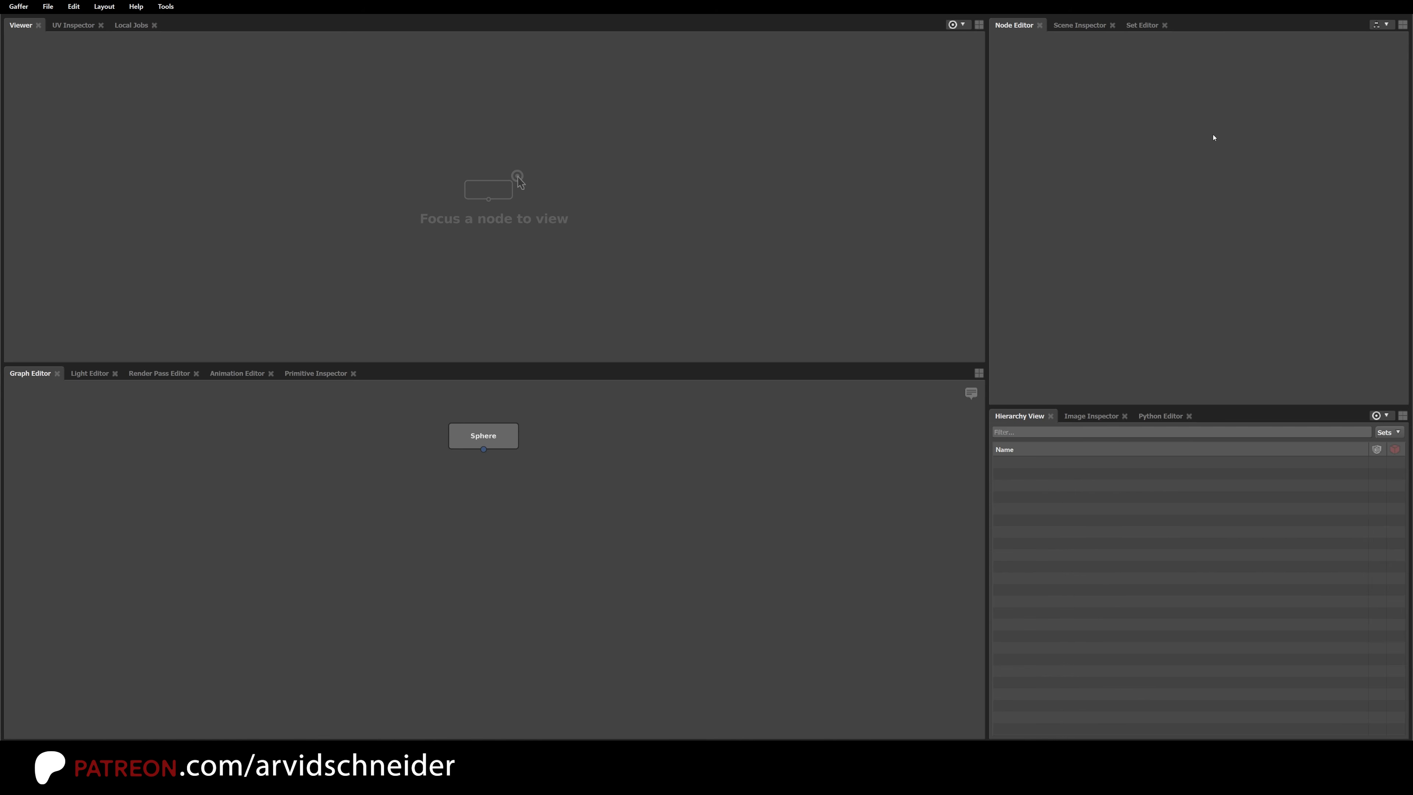
Step: Move the Sphere node further down the graph and set it as the focus node to show it in the Viewer
drag(493, 442, 532, 512)
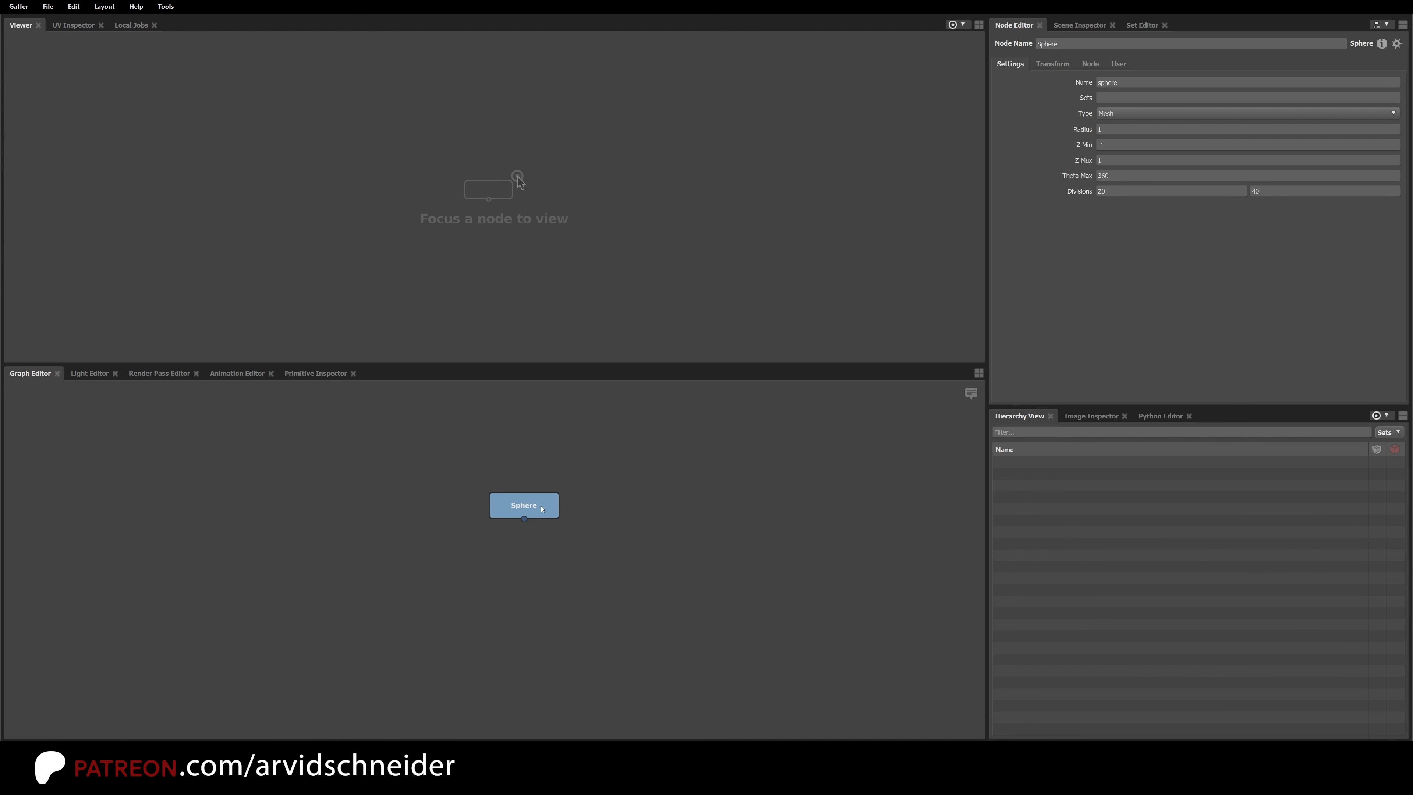
mouse_move(565, 488)
click(564, 487)
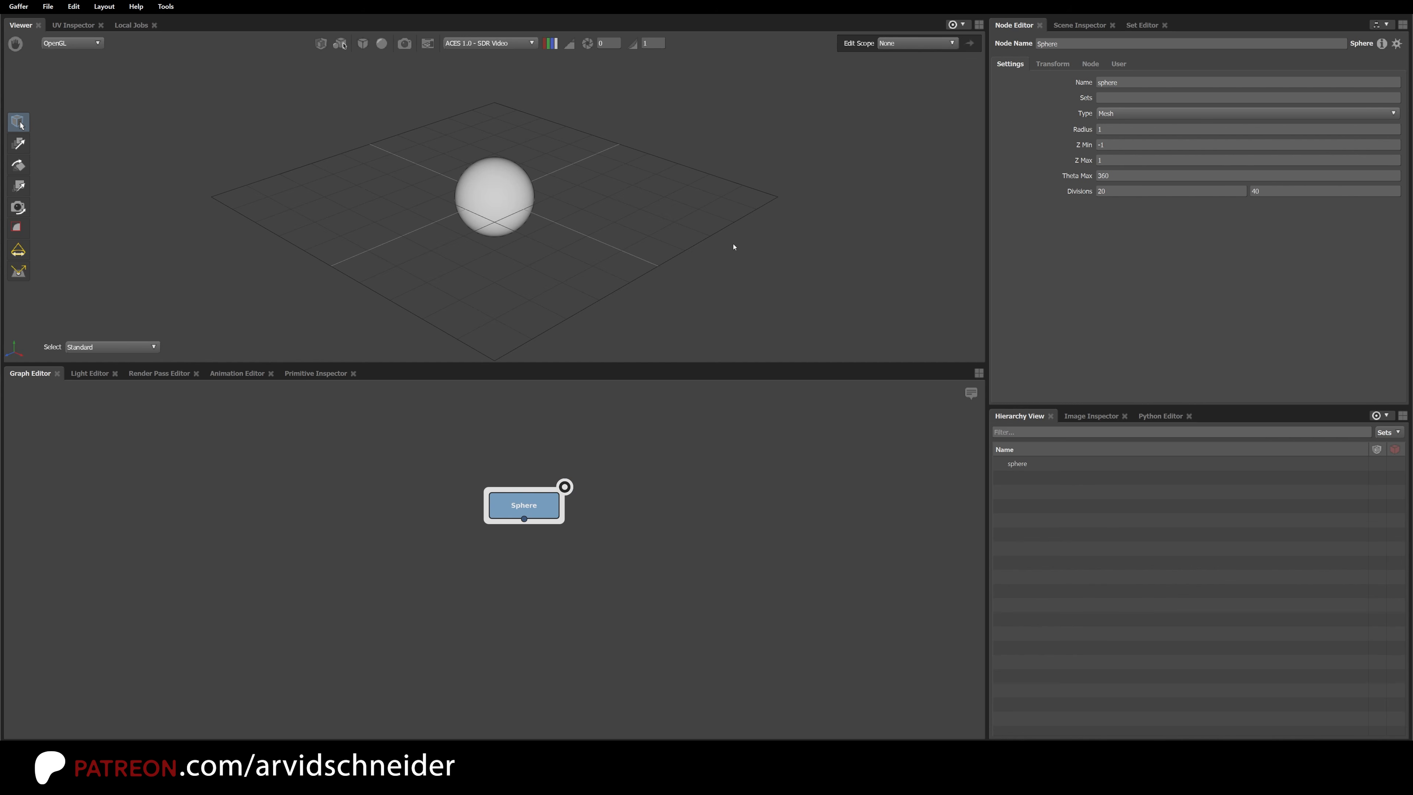
Step: Set the Viewer to follow the node selection and select the Sphere node to view it
drag(553, 521, 546, 510)
alt+drag(586, 221, 625, 205)
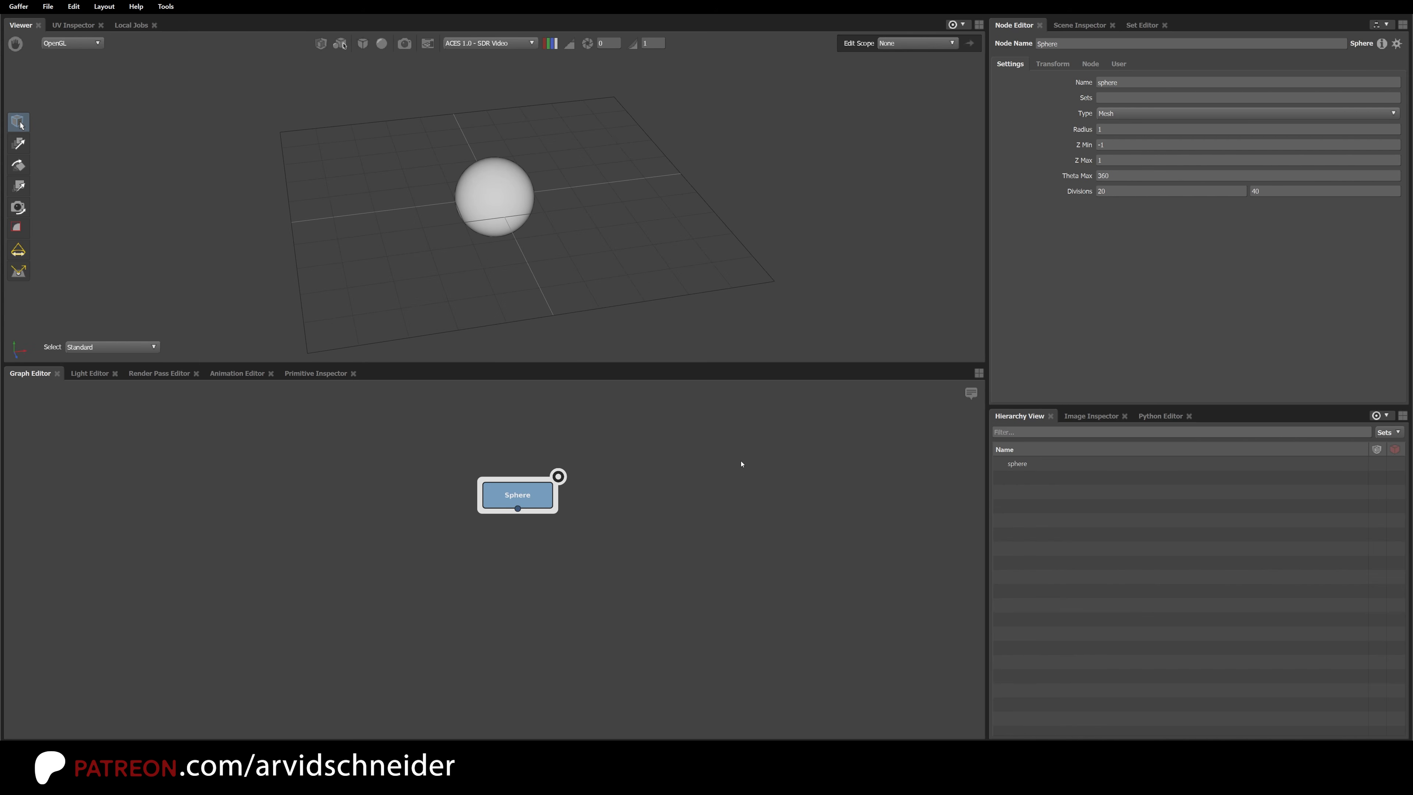
click(659, 514)
click(964, 26)
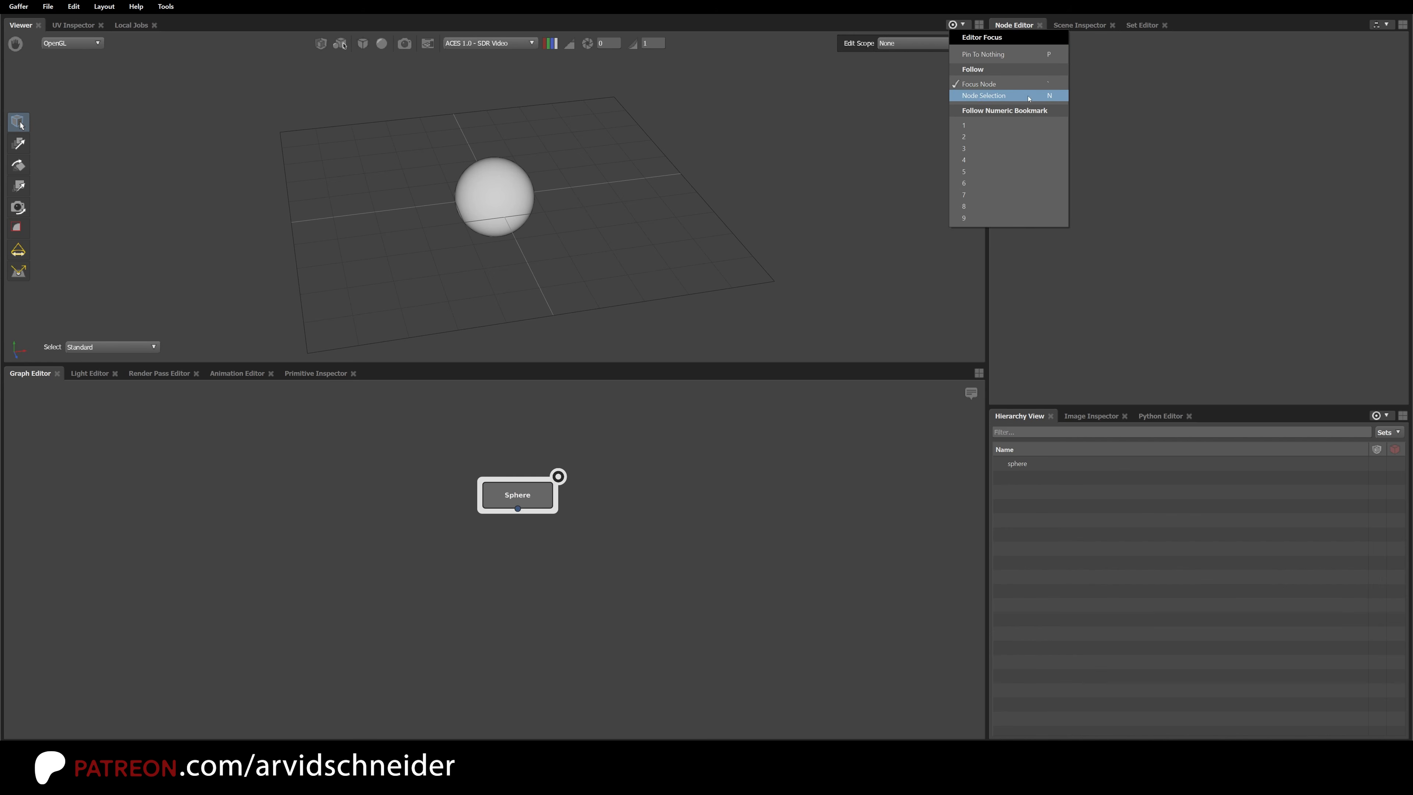
click(1053, 97)
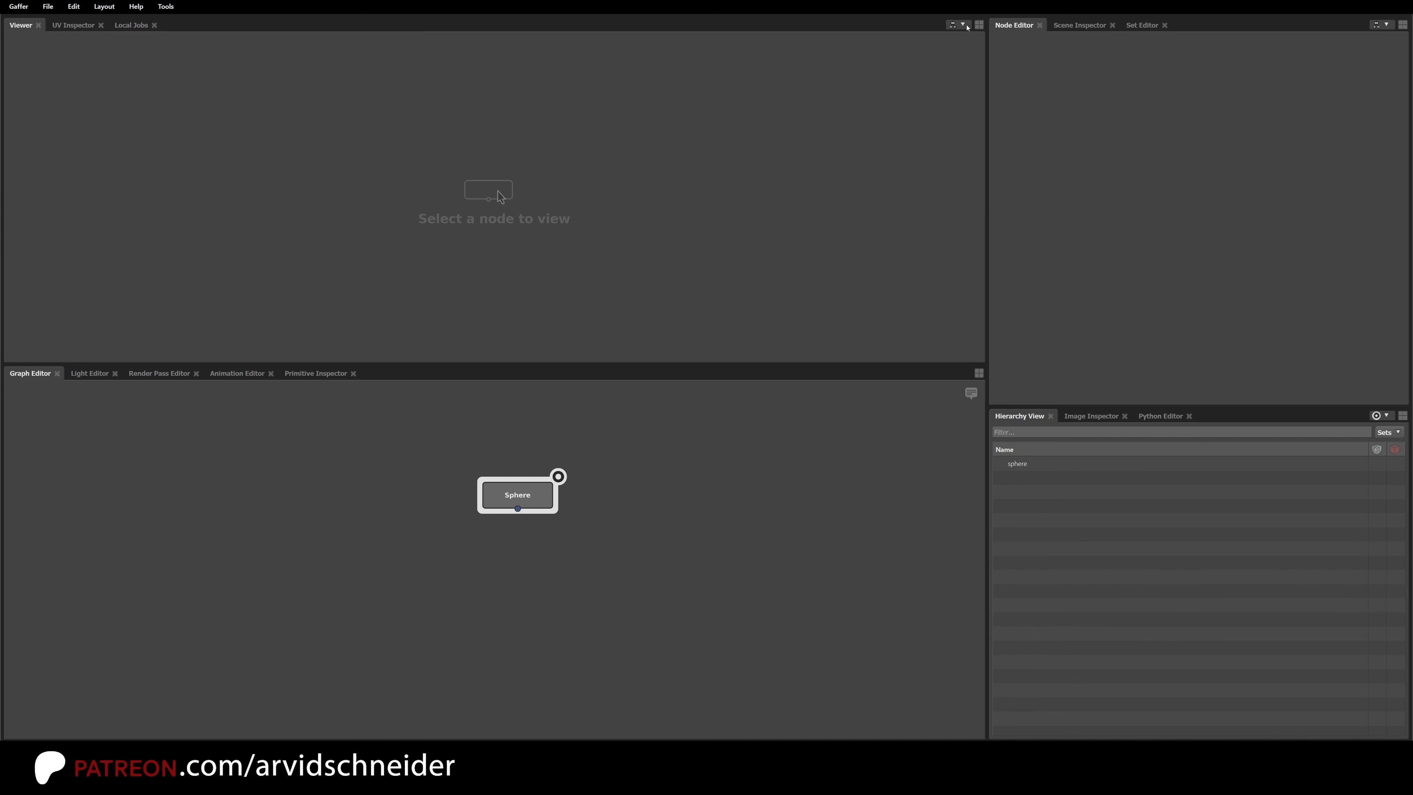
click(534, 500)
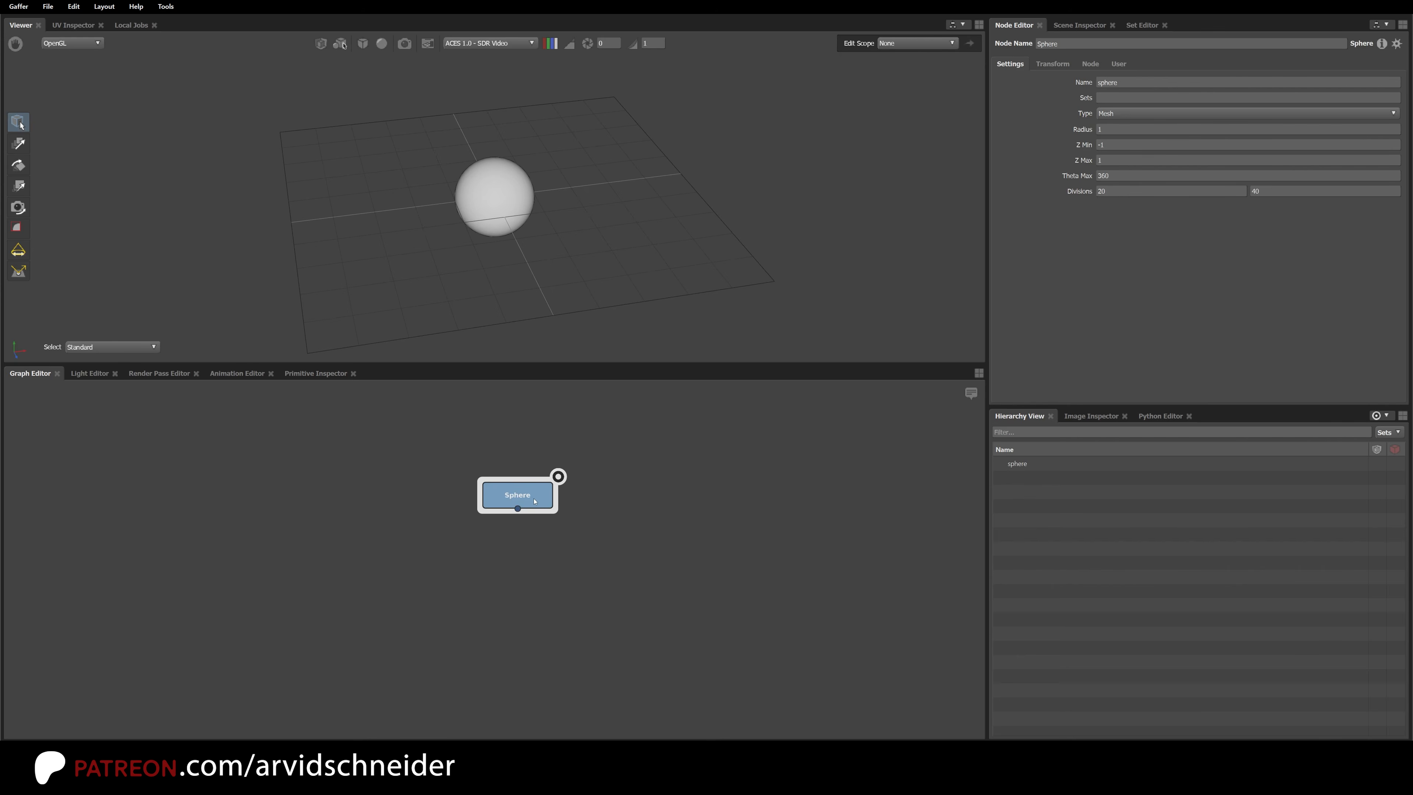
click(653, 521)
key(Tab)
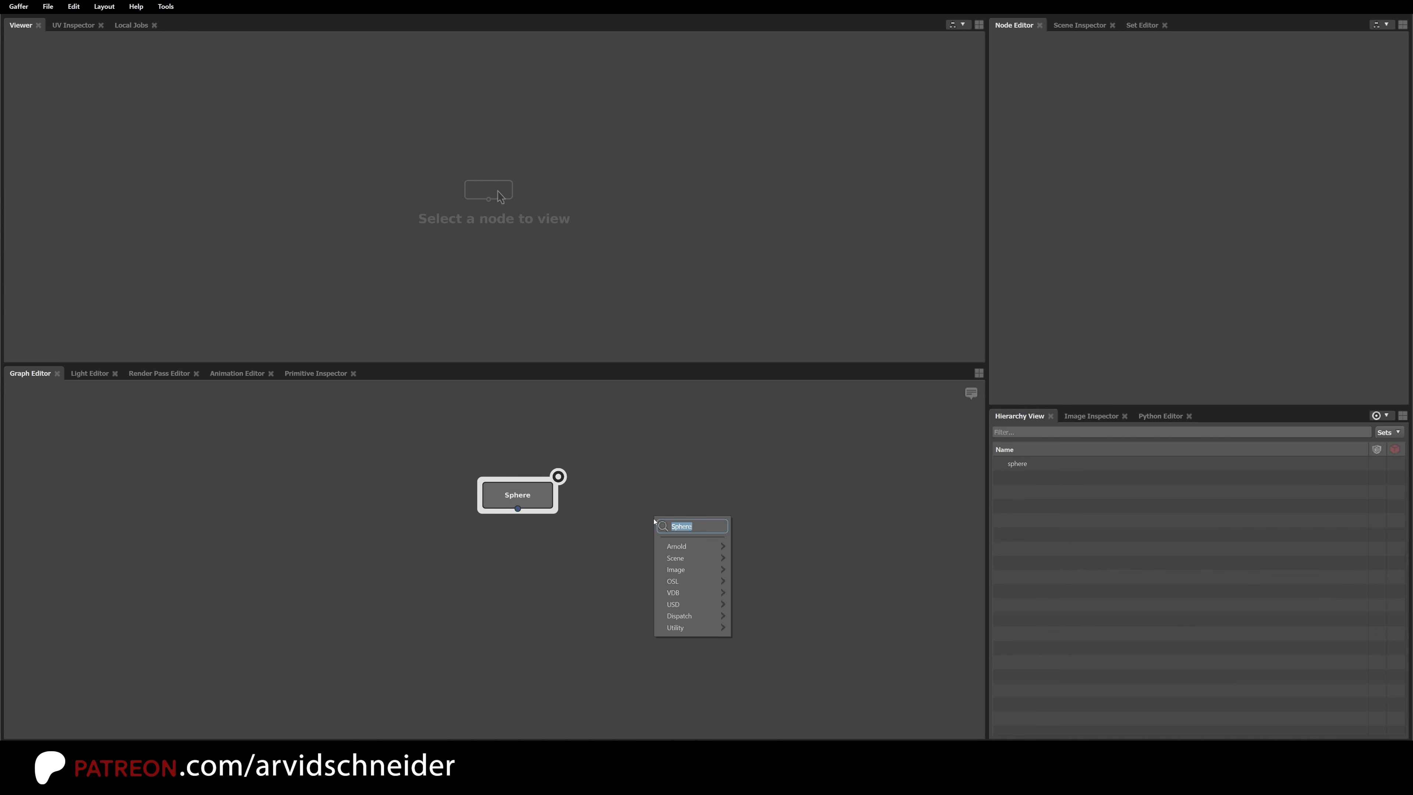
text(box)
key(Return)
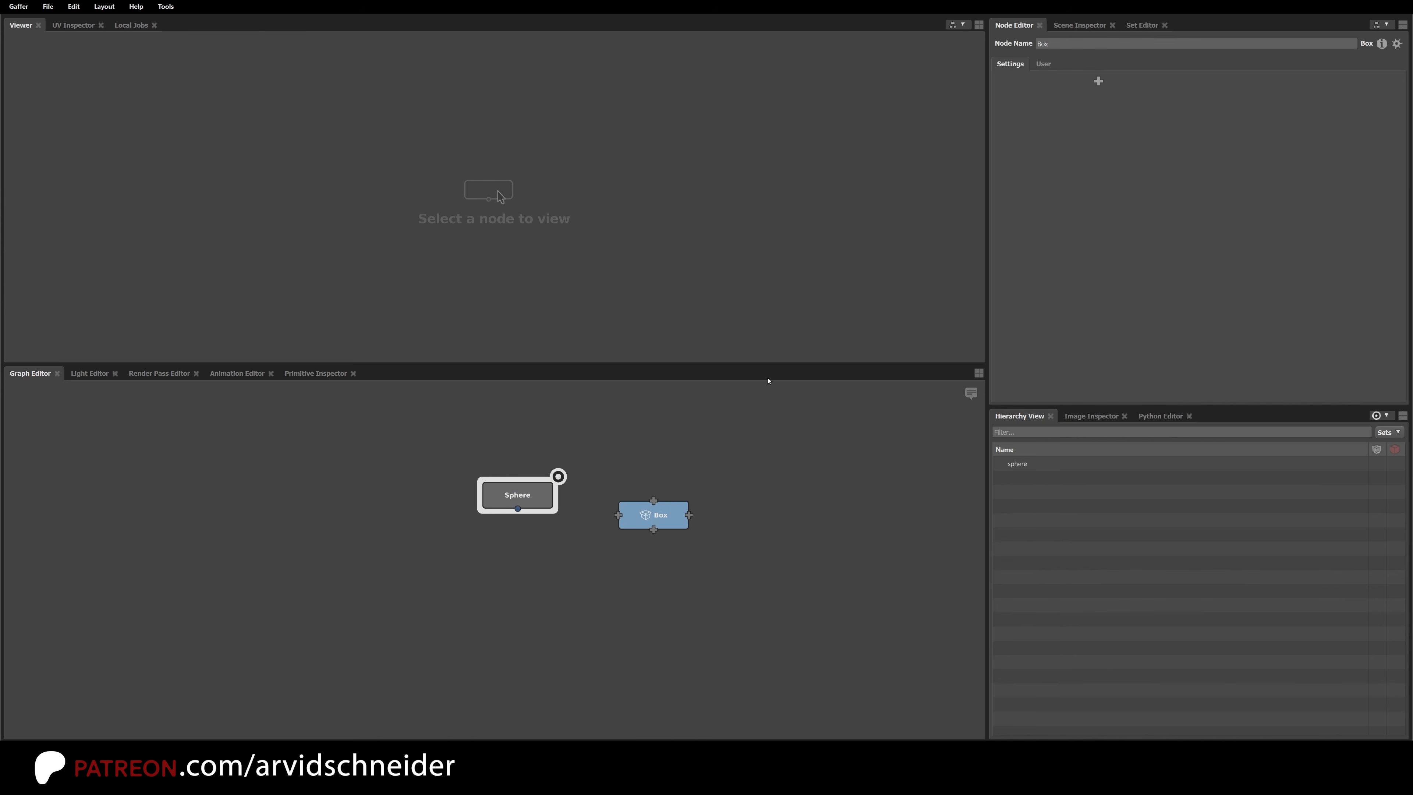
key(Delete)
Step: Create a Cube node beside the Sphere node and select each of the two nodes in turn to view it
key(Tab)
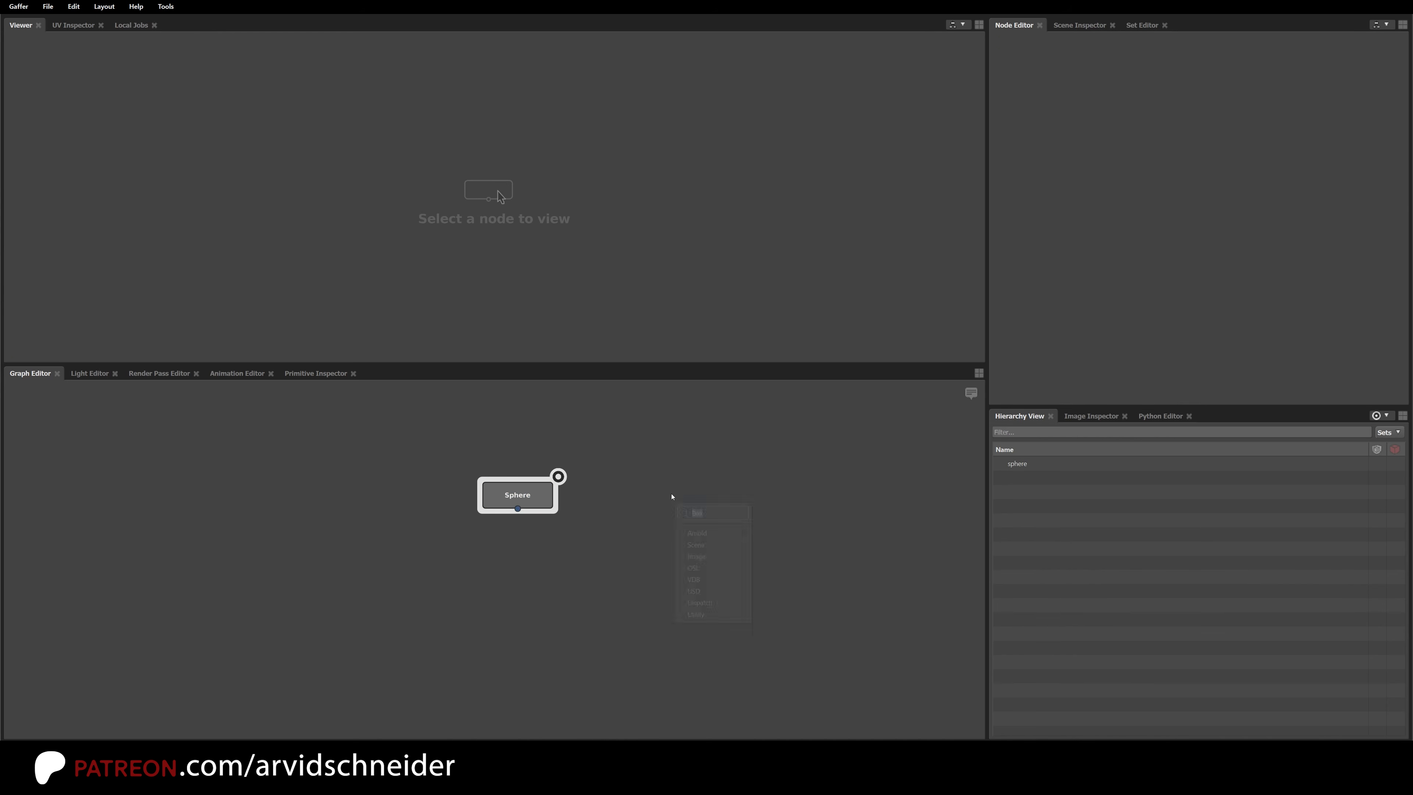
text(cun)
key(BackSpace)
text(b)
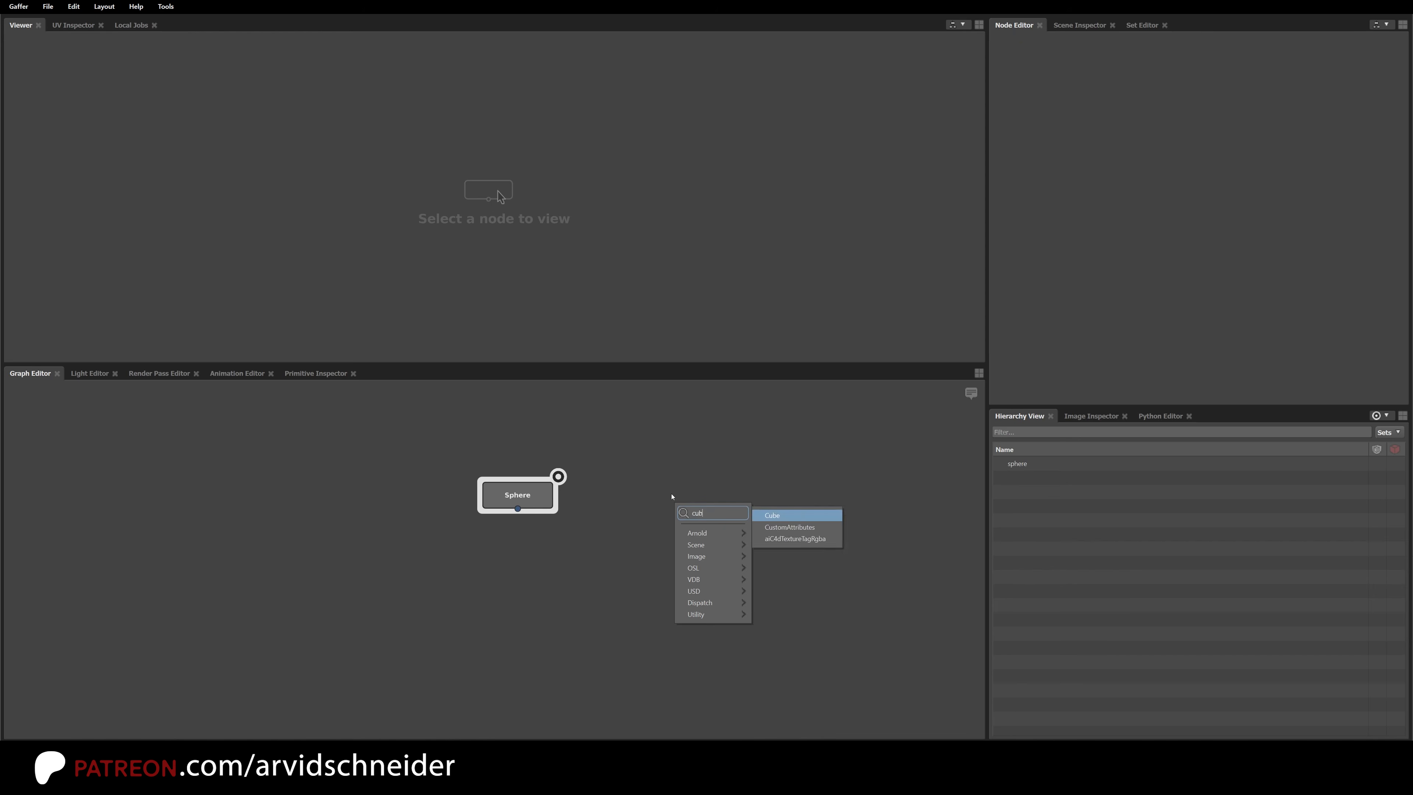
key(Return)
click(529, 502)
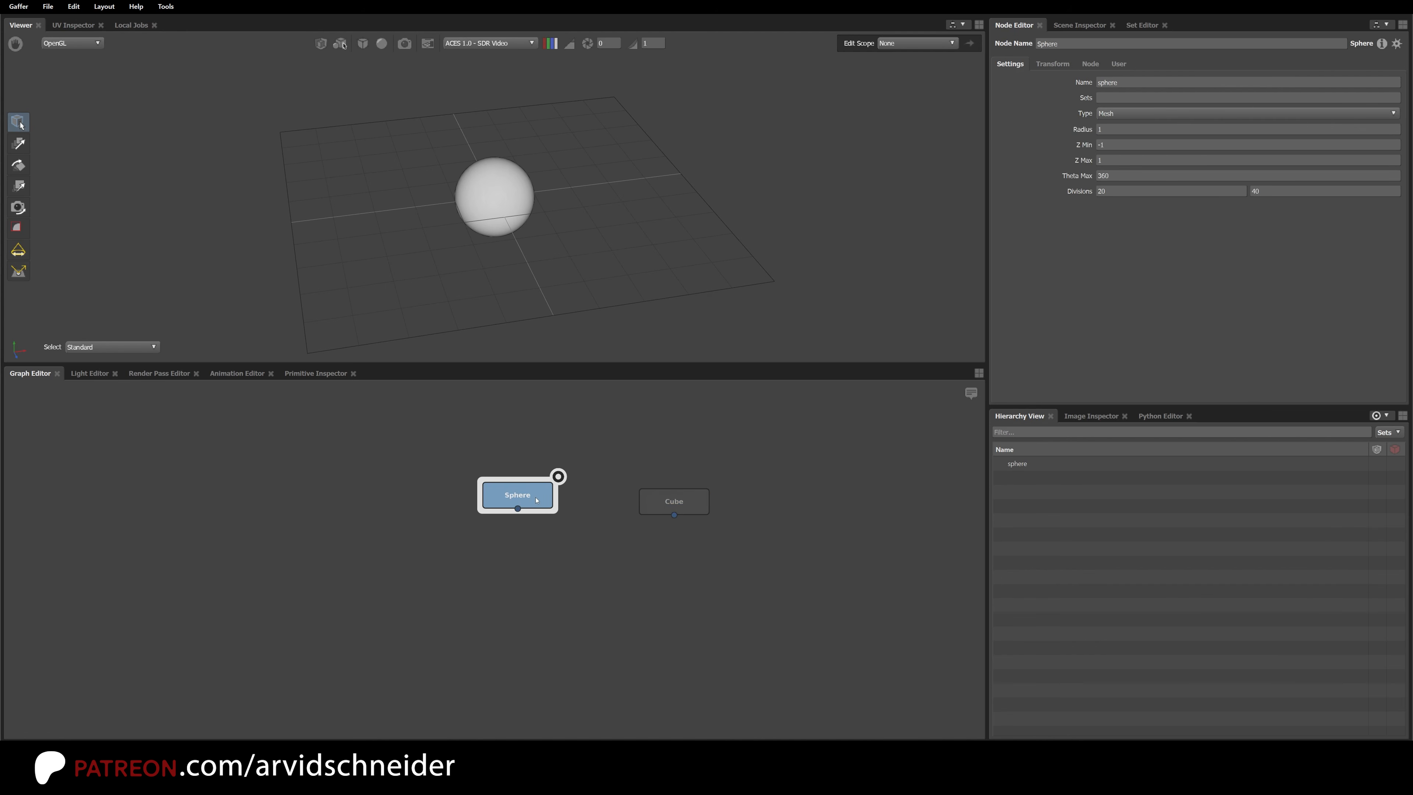
click(671, 507)
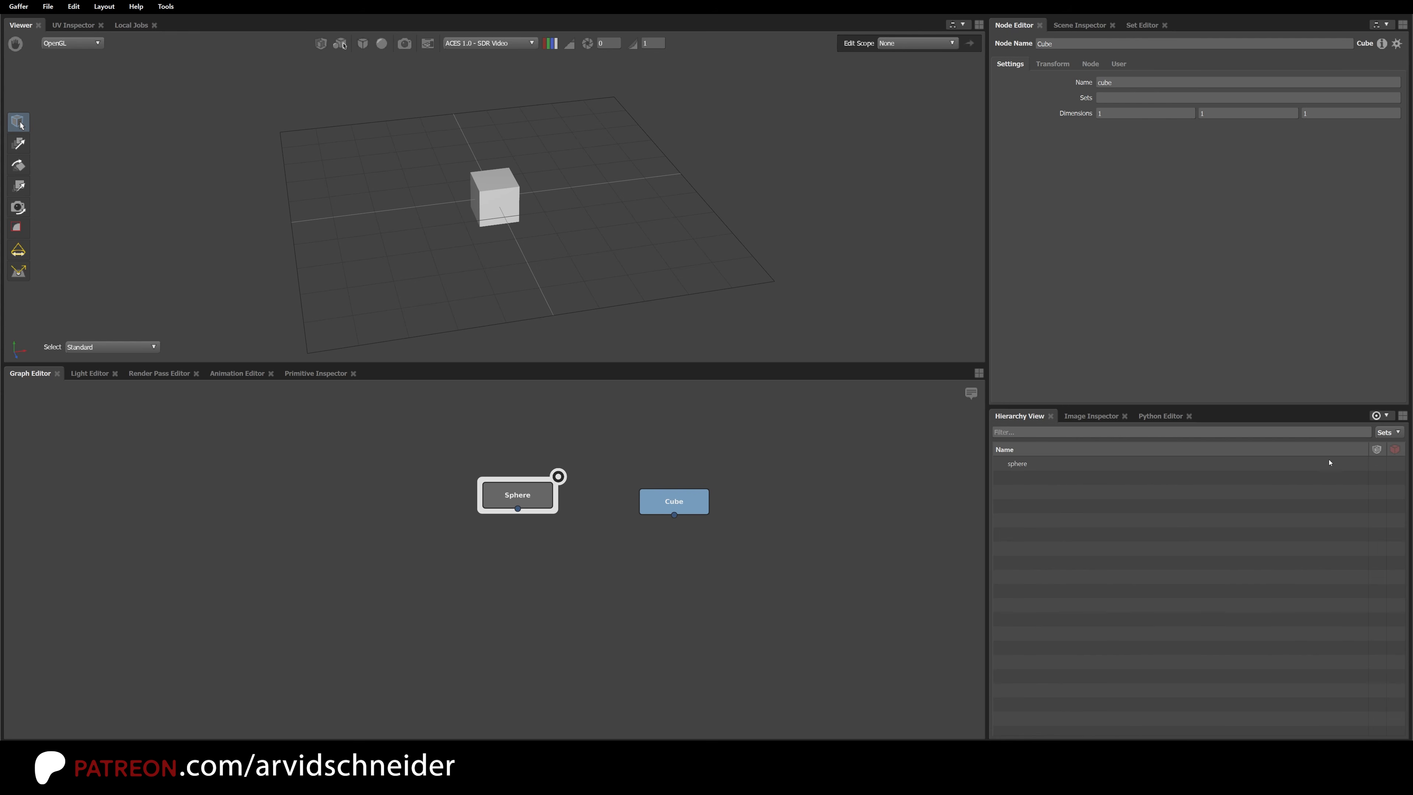
Step: Make the Hierarchy View follow the node selection and shift the Sphere node slightly down and to the left in the graph
key(n)
drag(511, 496, 507, 497)
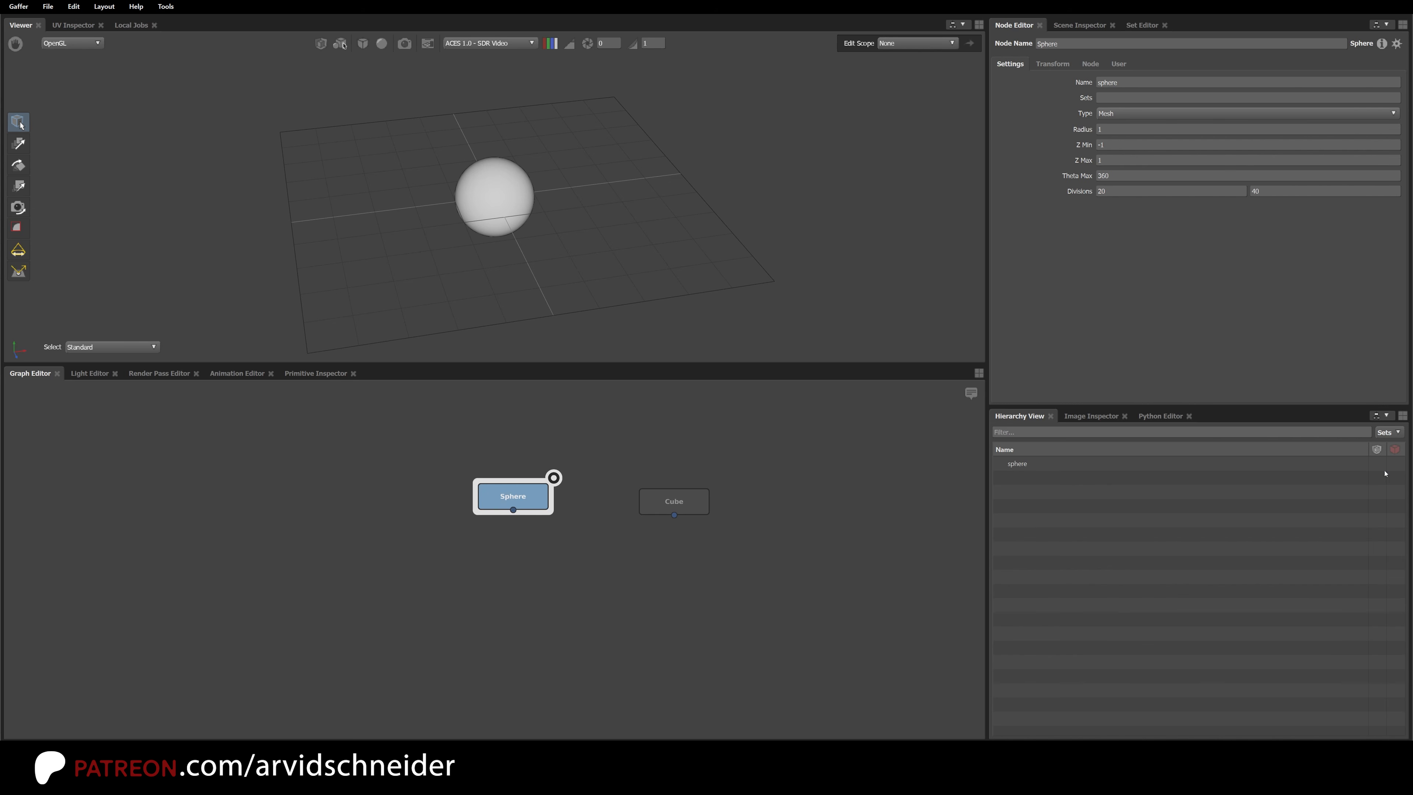
mouse_move(534, 507)
mouse_down()
mouse_move(543, 524)
mouse_move(528, 514)
mouse_up()
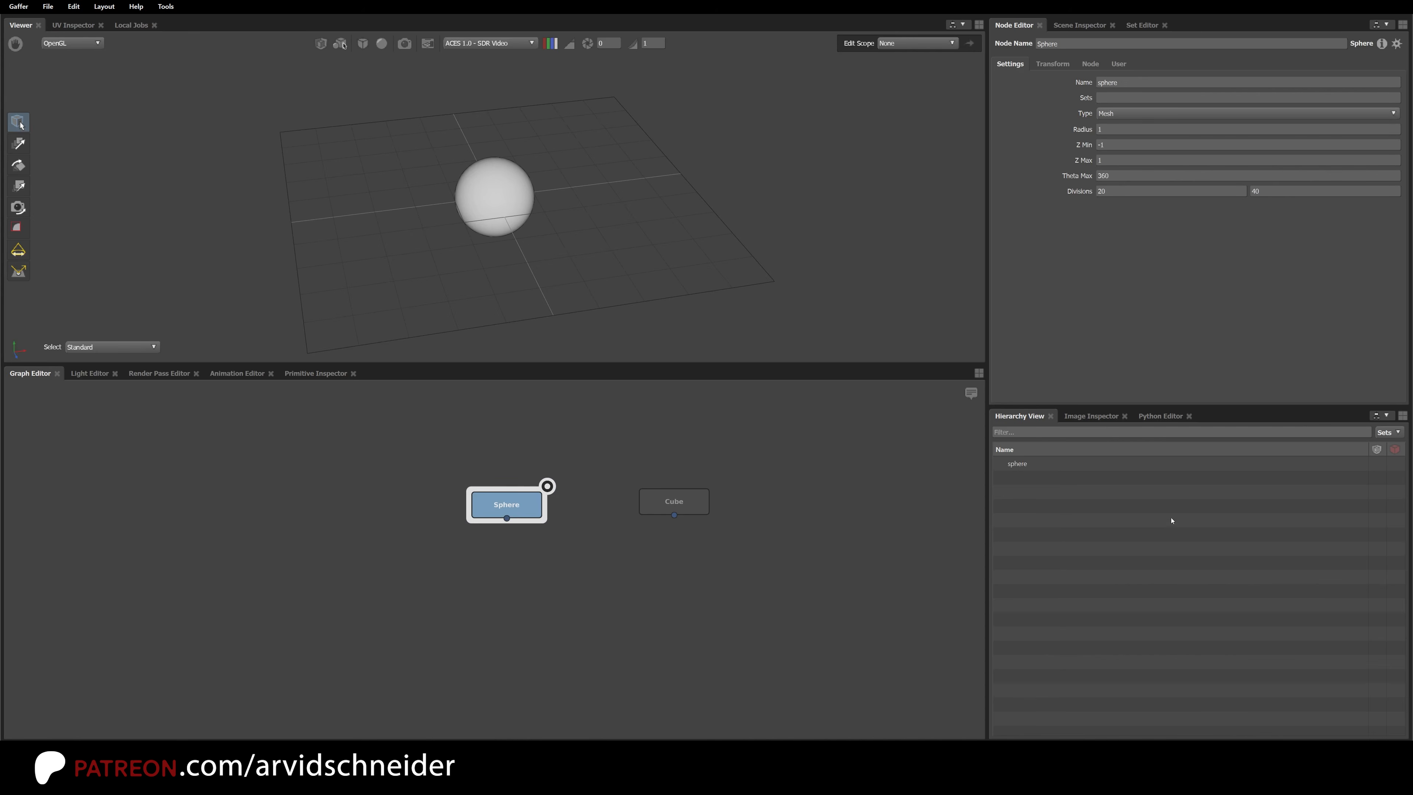
Step: Pin the Hierarchy View to the Sphere node and select the Cube node to test the pin
key(p)
click(1386, 415)
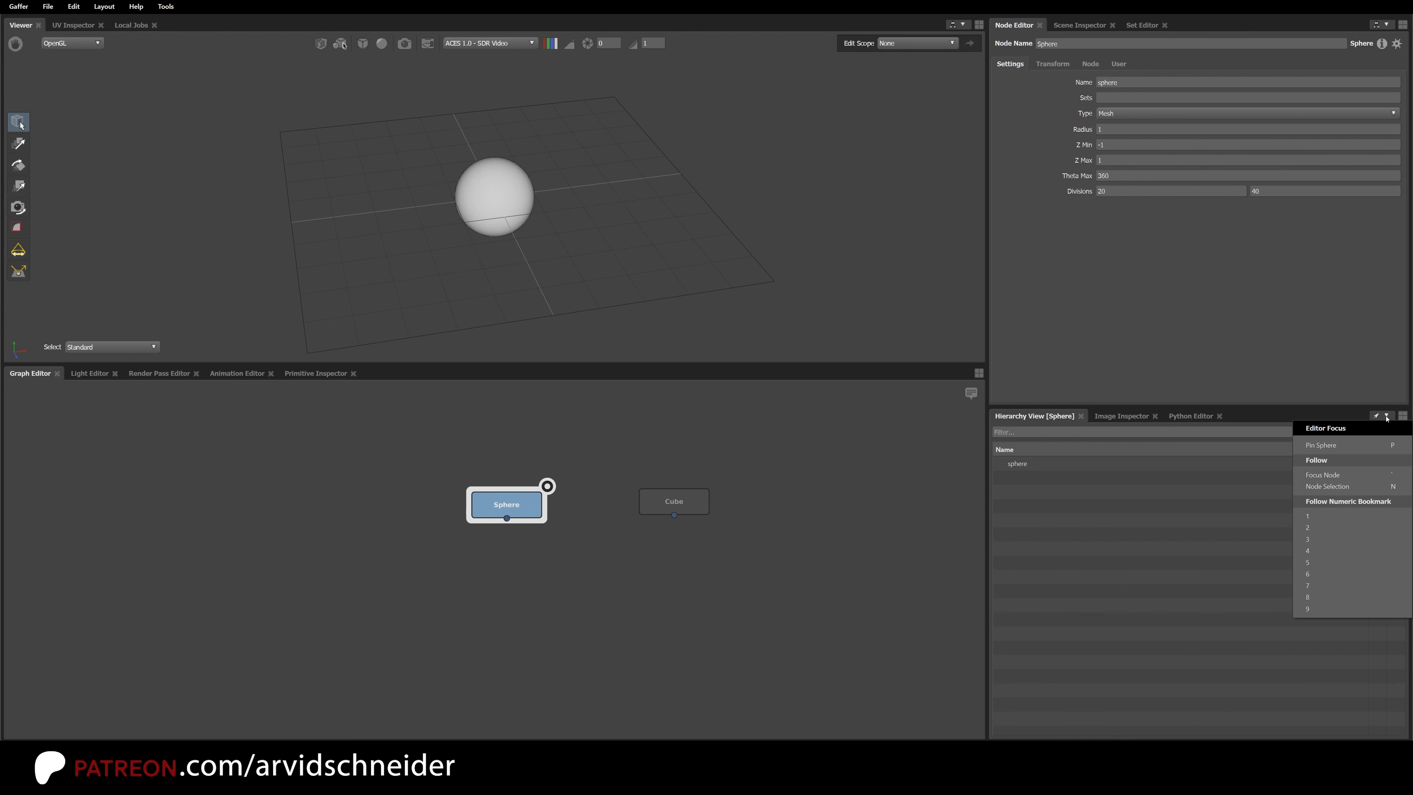
click(1341, 448)
click(689, 517)
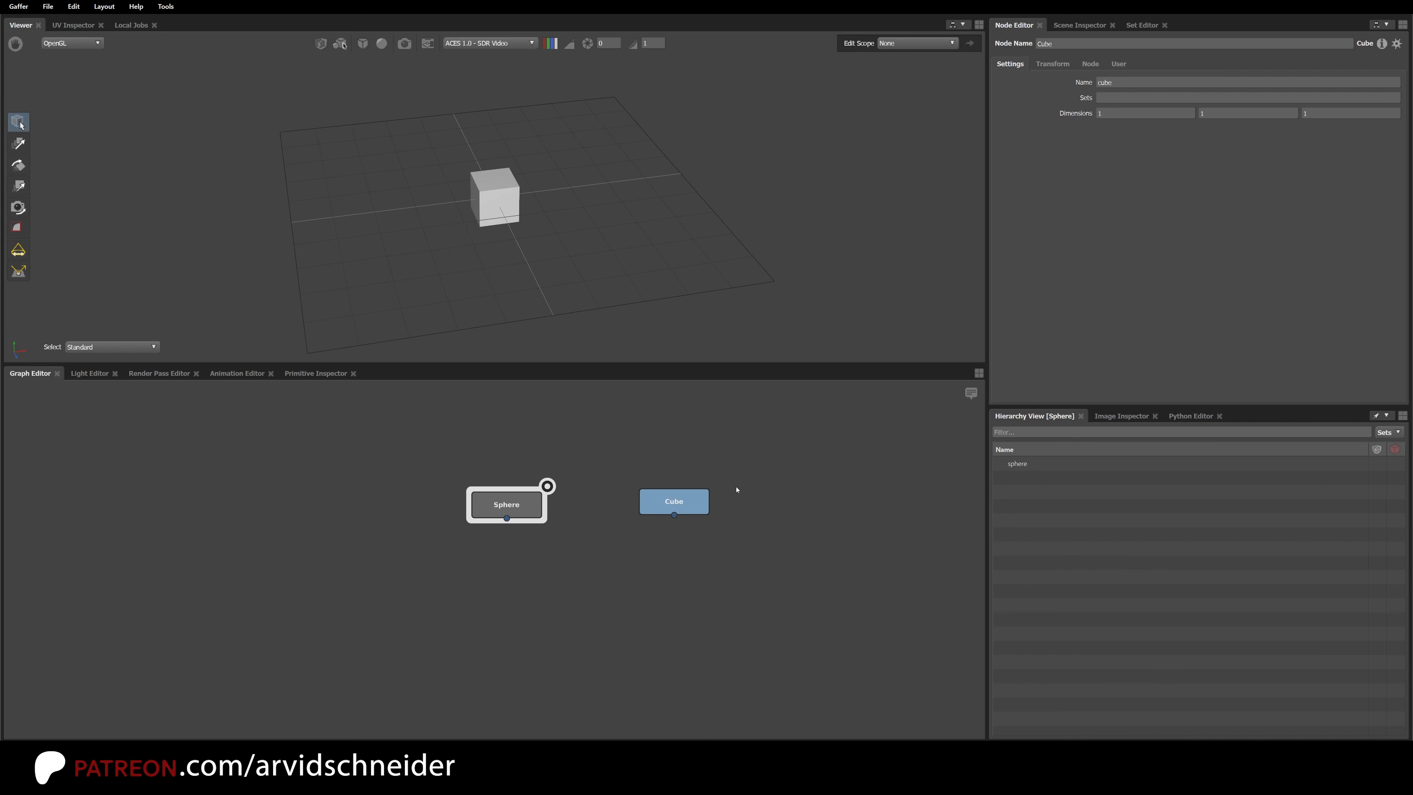
Step: Switch the focus node to the Cube and back to the Sphere, and examine the Hierarchy View's numeric bookmark options
click(715, 482)
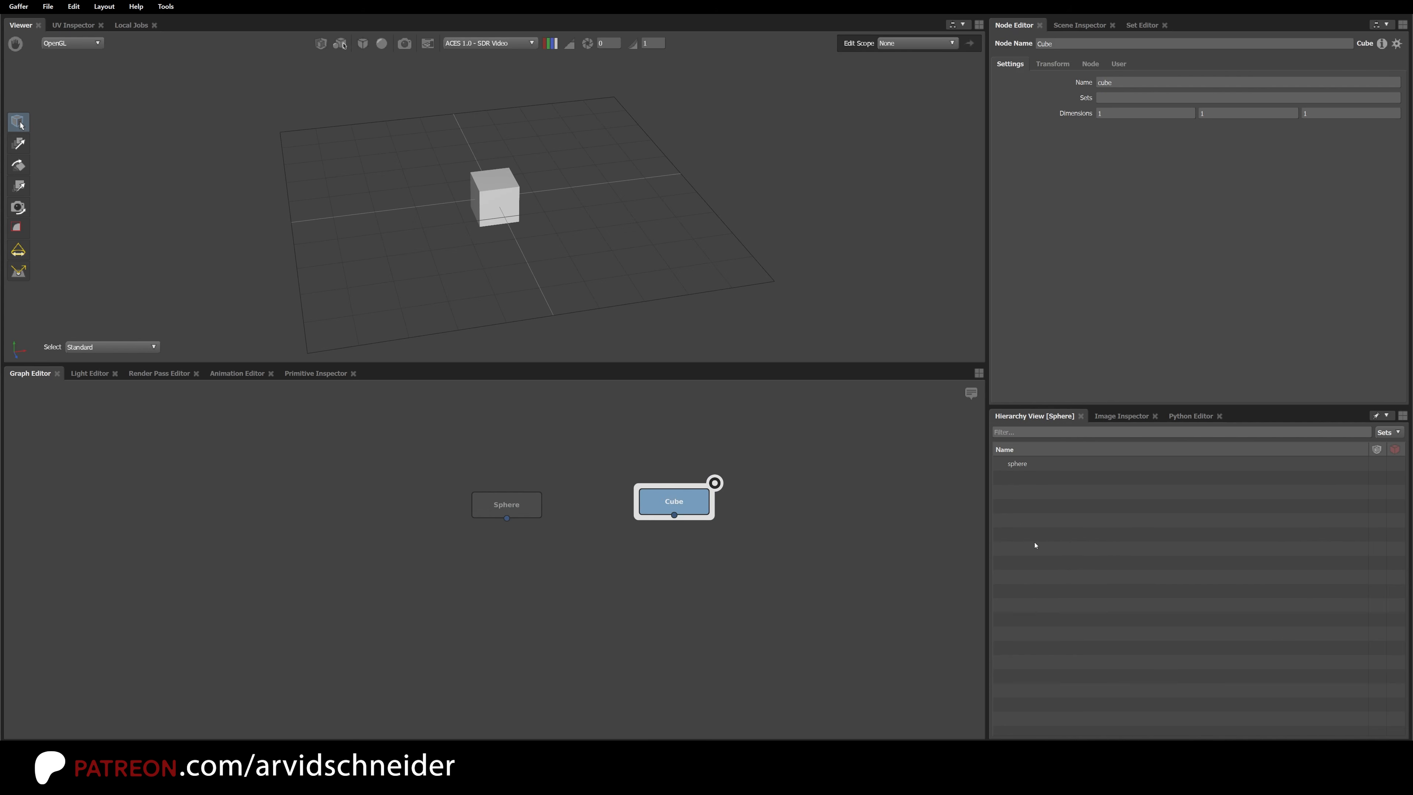
click(547, 486)
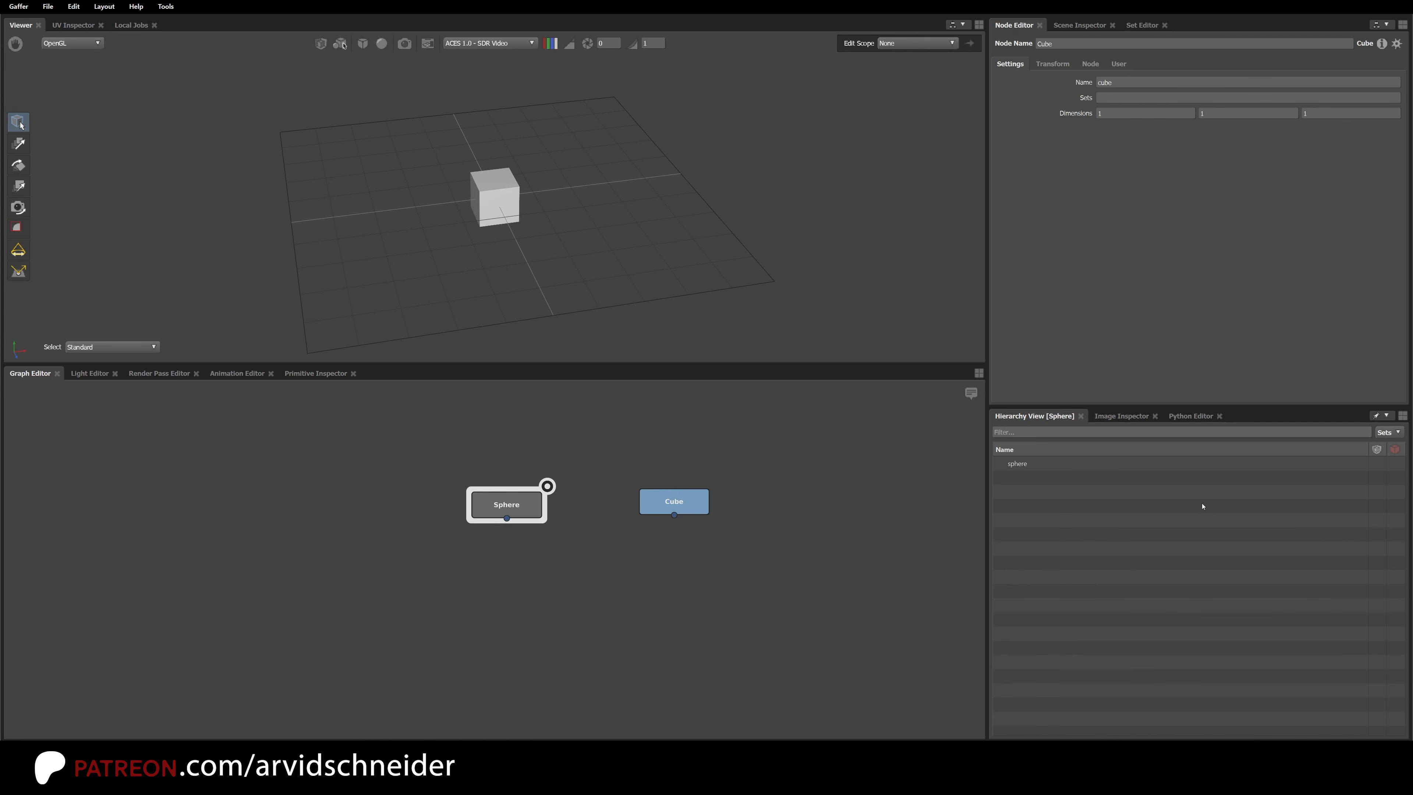
click(1387, 415)
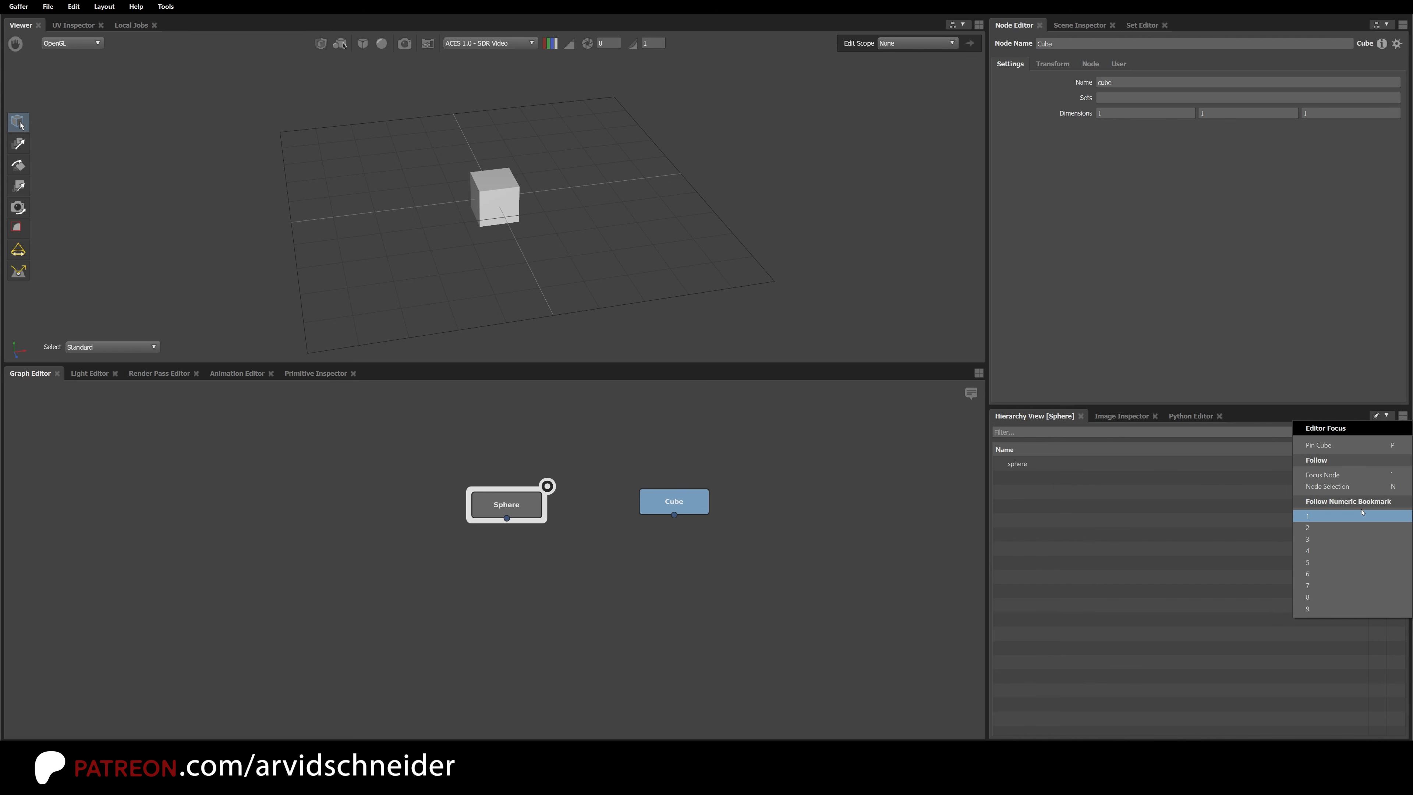
Step: Create a Parent node below the Sphere and Cube nodes and connect both of their outputs to its inputs
click(663, 563)
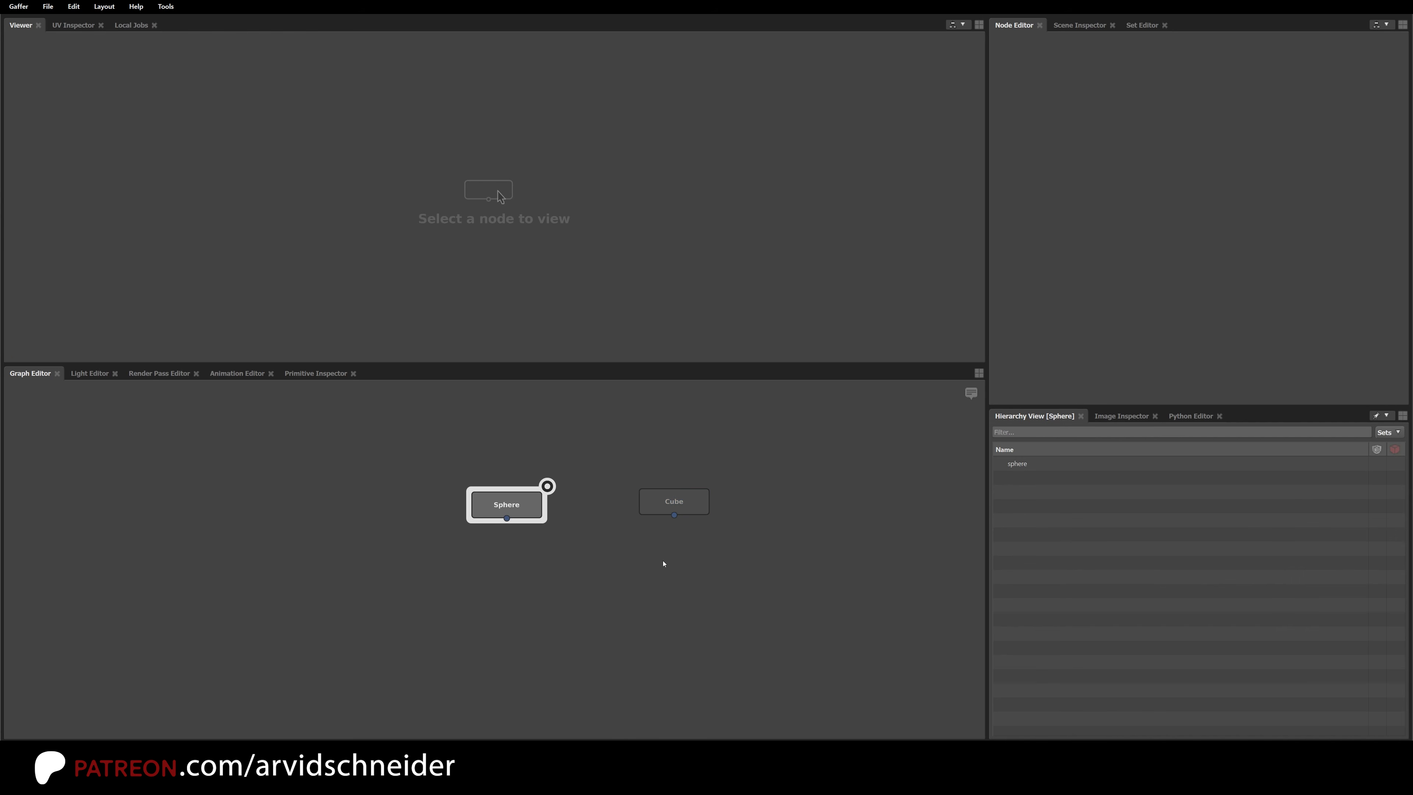
key(Tab)
text(par)
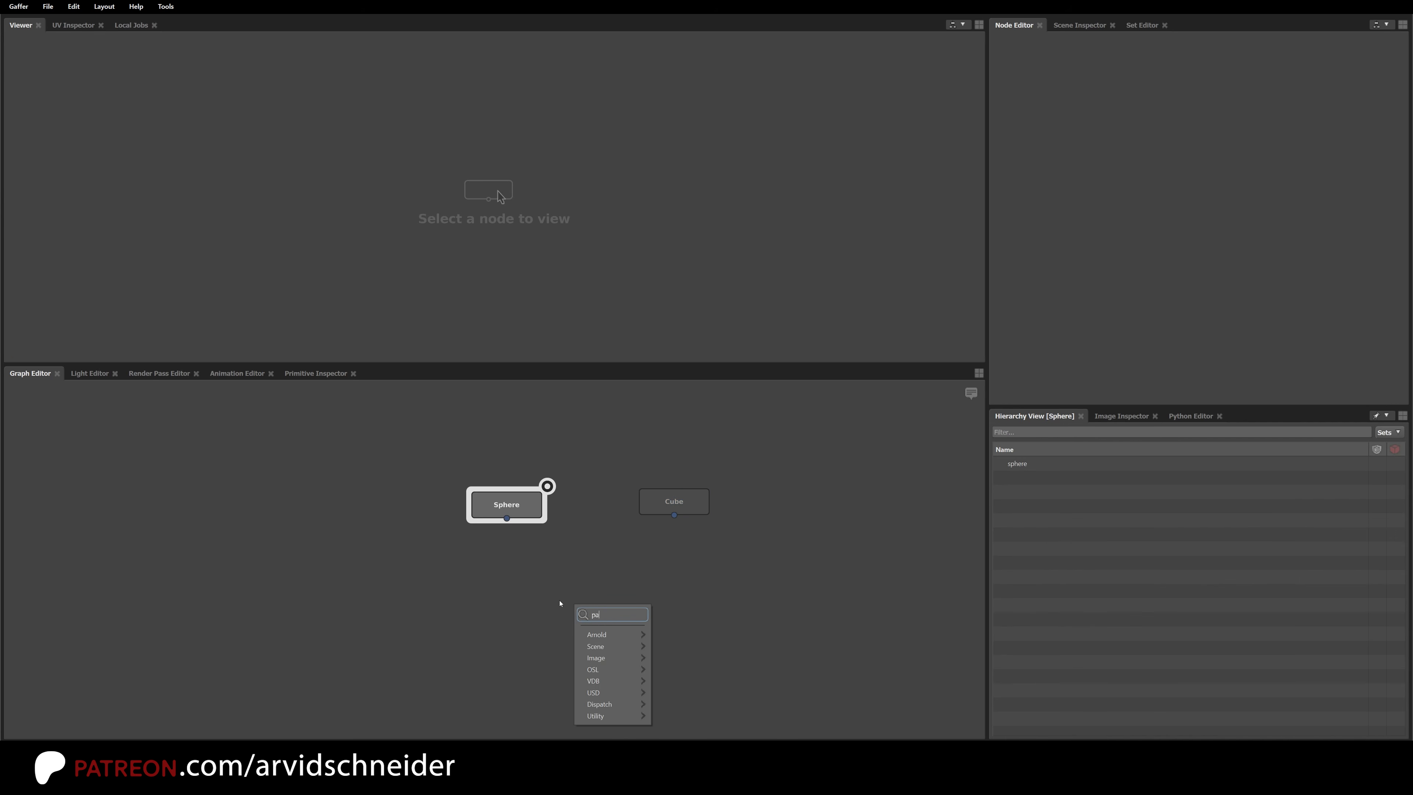
key(Return)
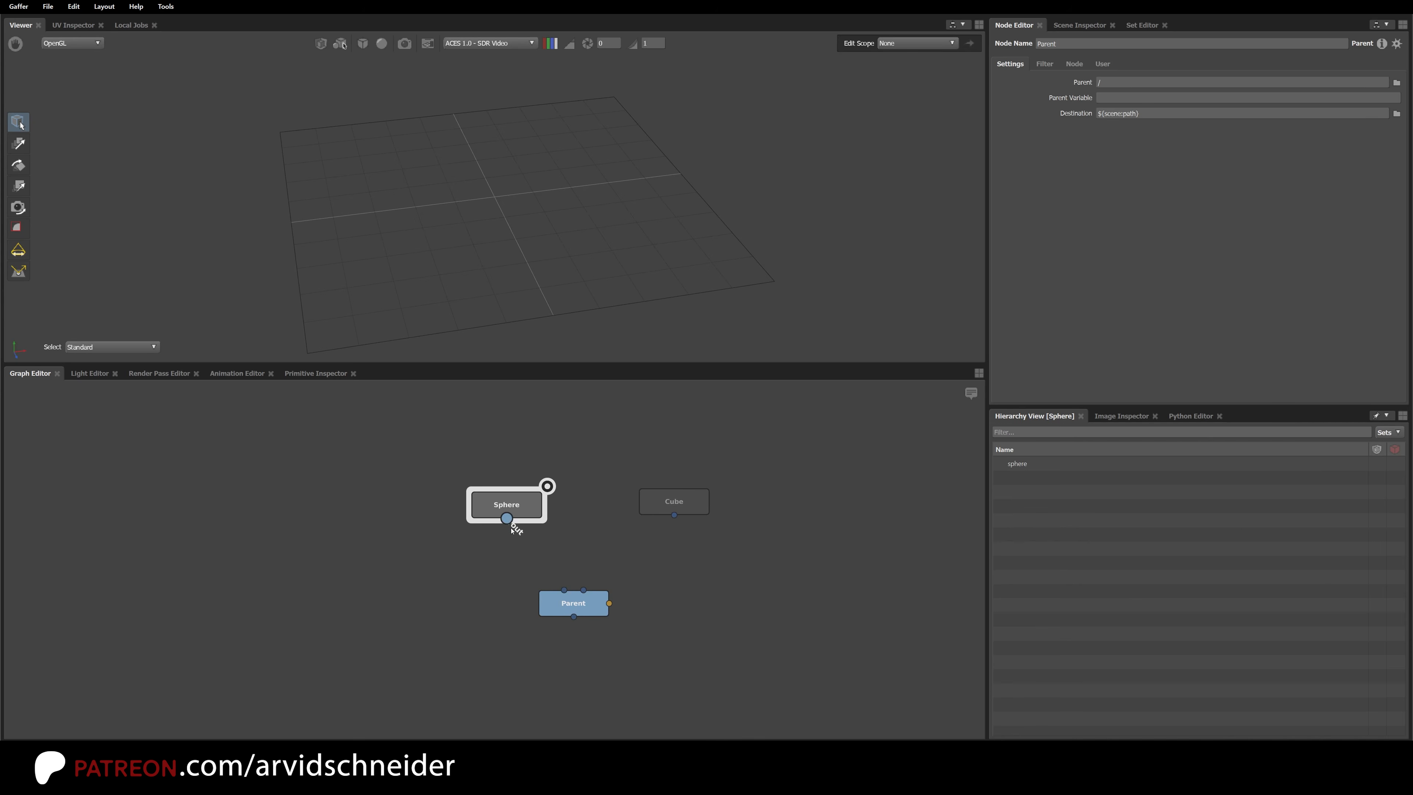
drag(506, 518, 564, 590)
drag(675, 515, 578, 590)
Step: Make the Parent node the focus node and set the Hierarchy View to follow the focus node
click(587, 615)
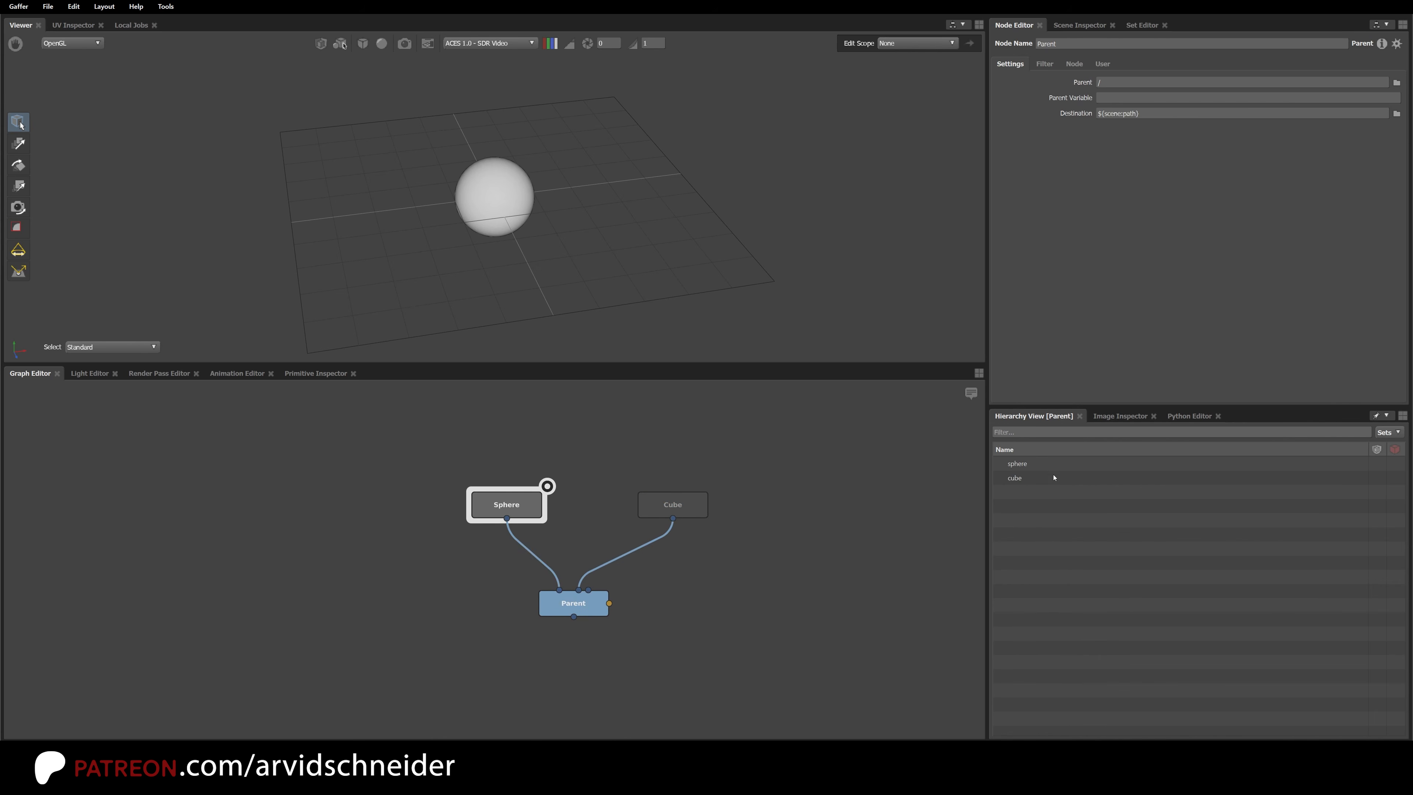
click(614, 584)
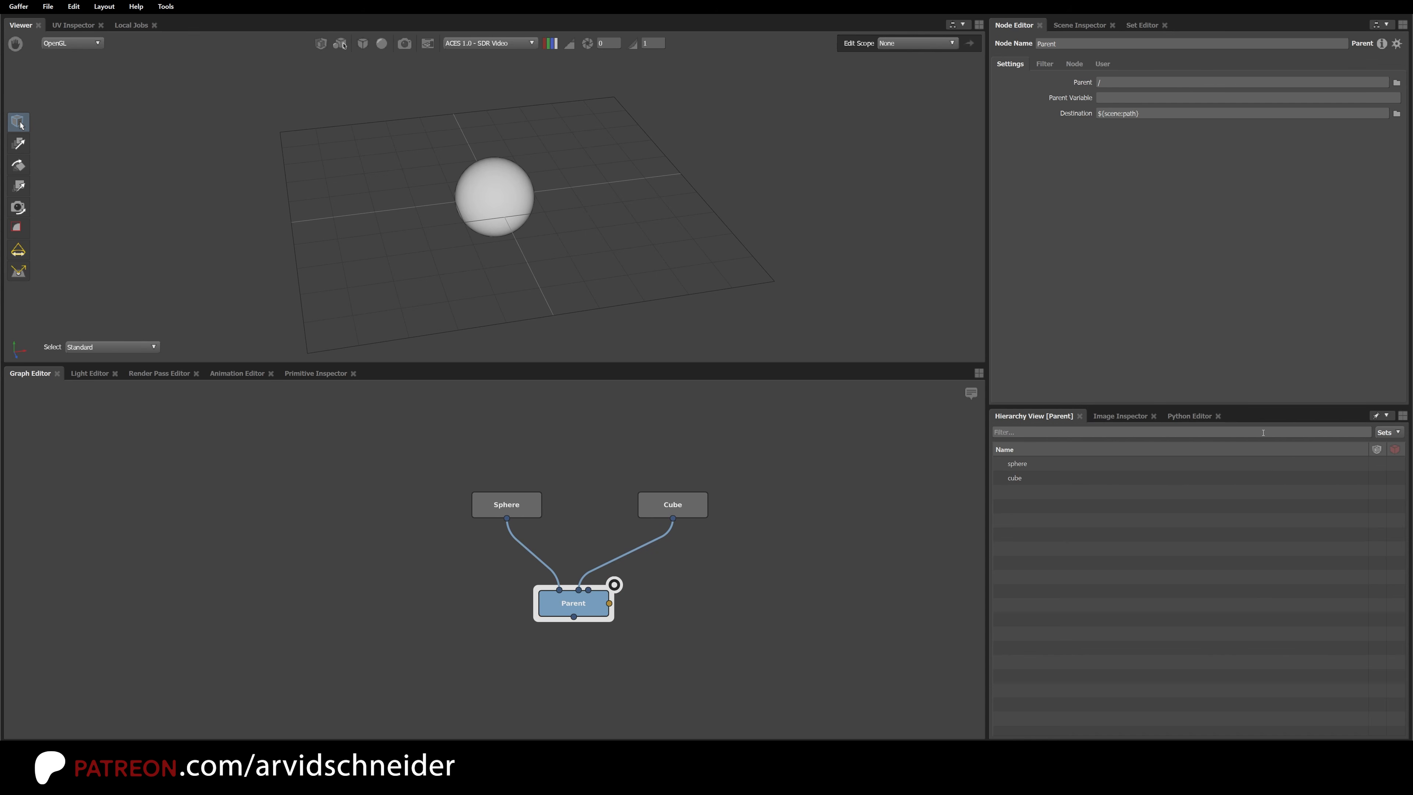
click(1385, 416)
click(1313, 519)
Step: Move the Parent node down and add a StandardOptions node beneath it as the new focus node
drag(593, 604, 576, 648)
middle_drag(652, 583, 660, 425)
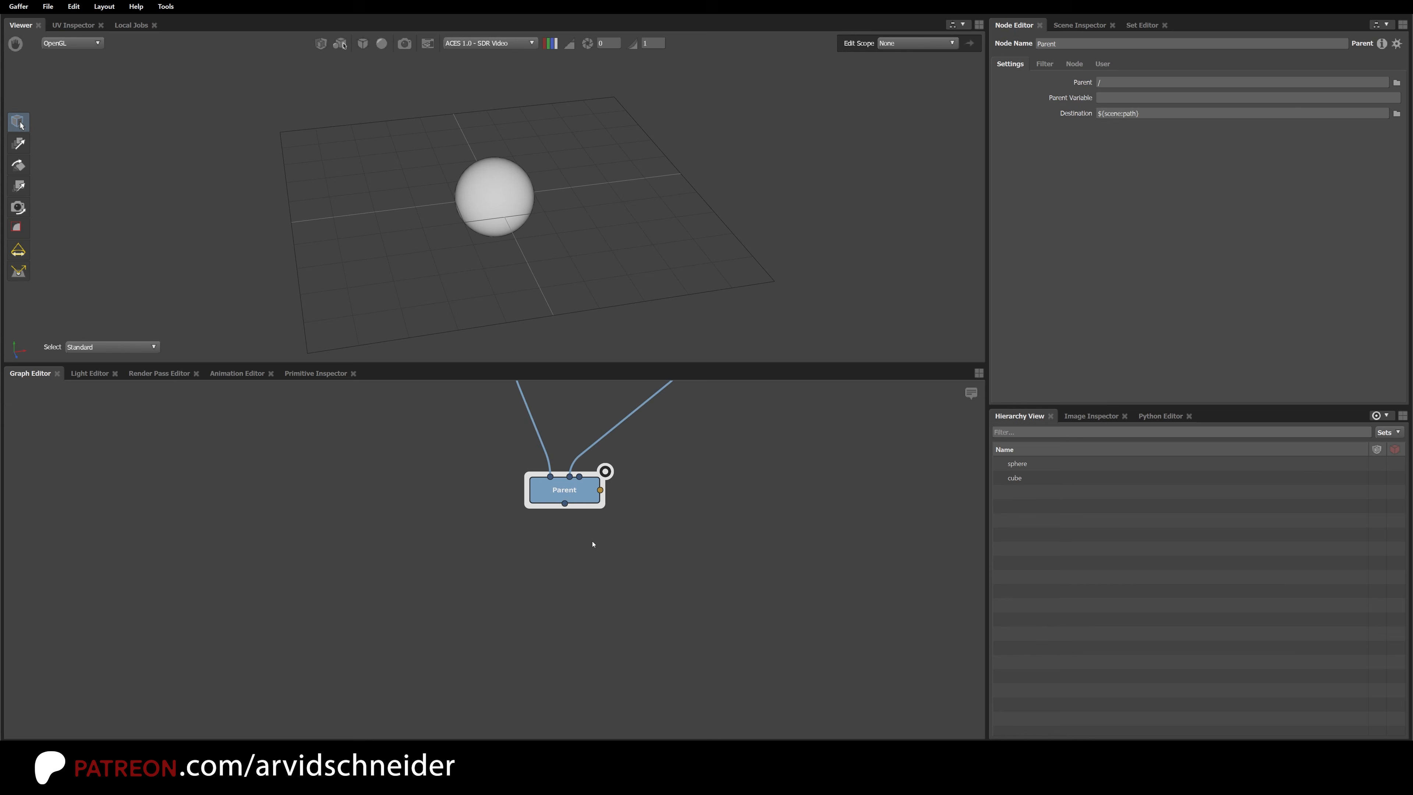
key(Tab)
text(sta)
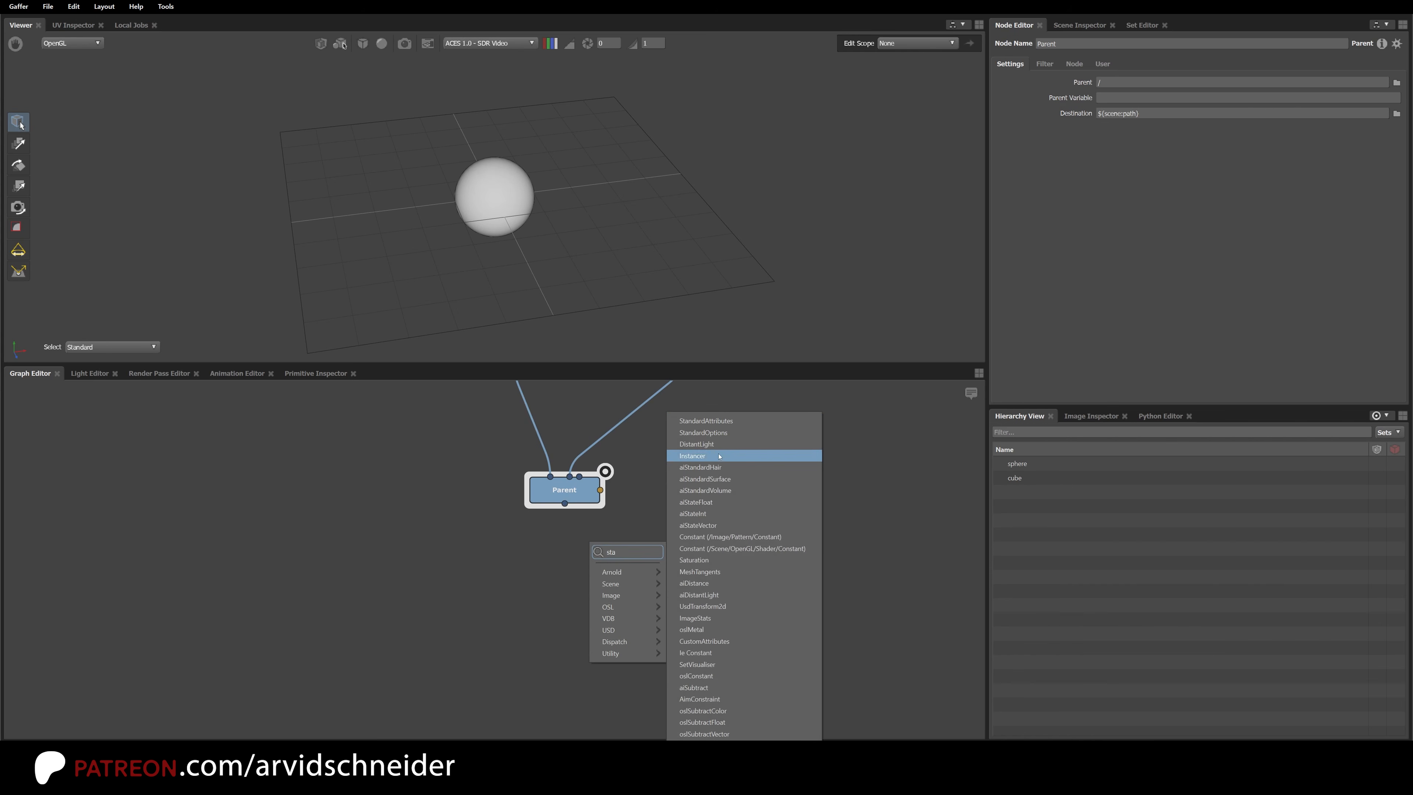
click(709, 433)
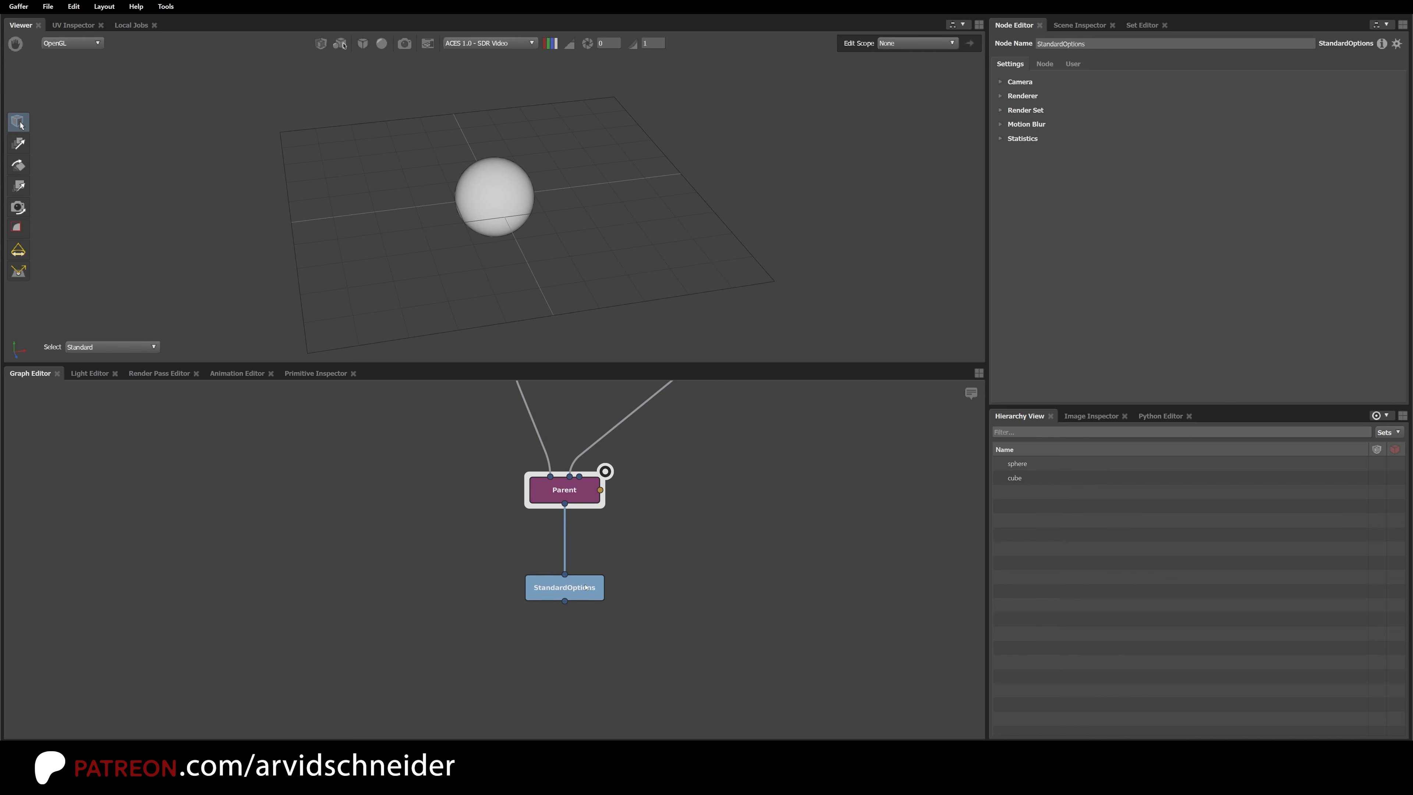
click(589, 585)
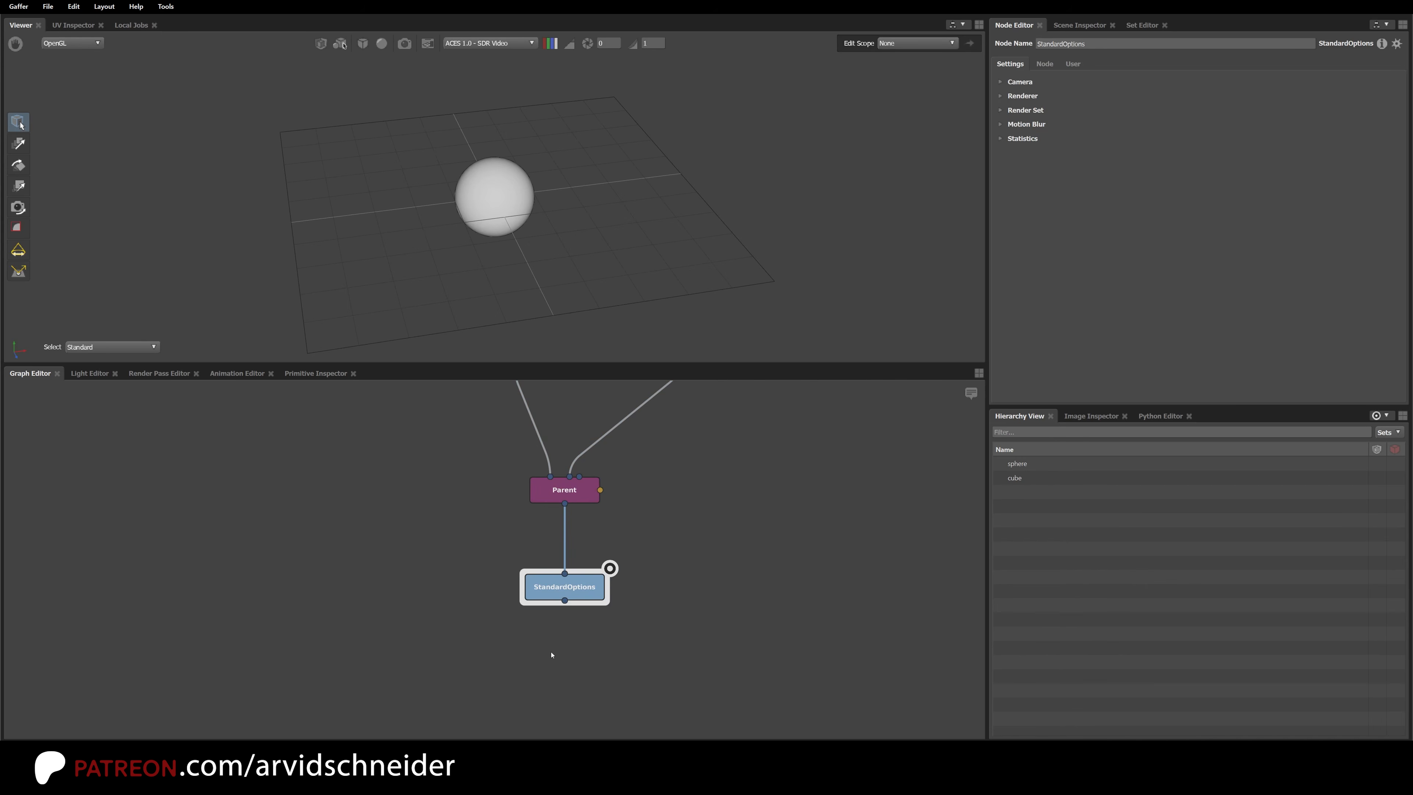
Step: Assign numeric bookmark 1 to the StandardOptions node
middle_drag(642, 512, 624, 634)
key(f)
click(629, 573)
middle_drag(594, 451, 637, 576)
scroll(621, 566, down, 1)
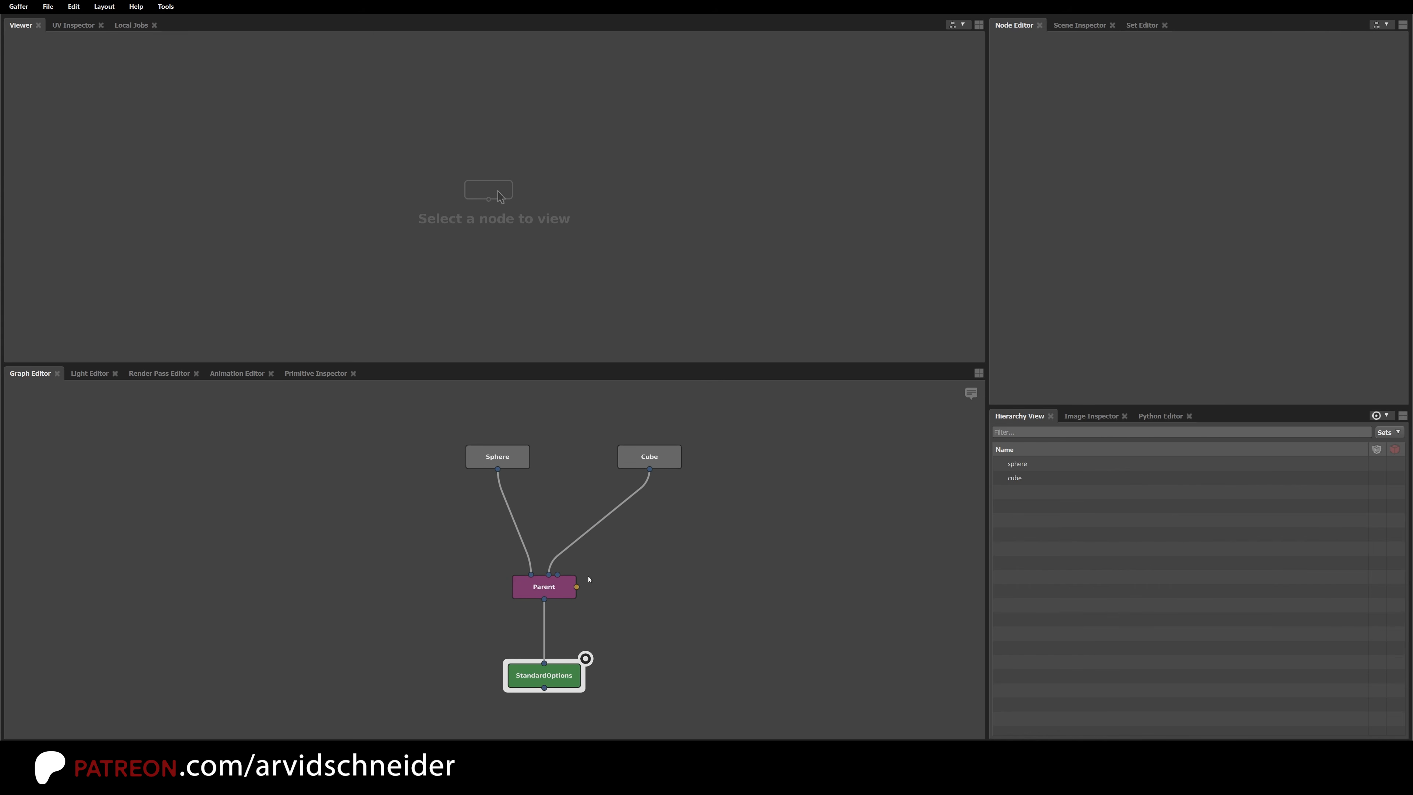
click(568, 678)
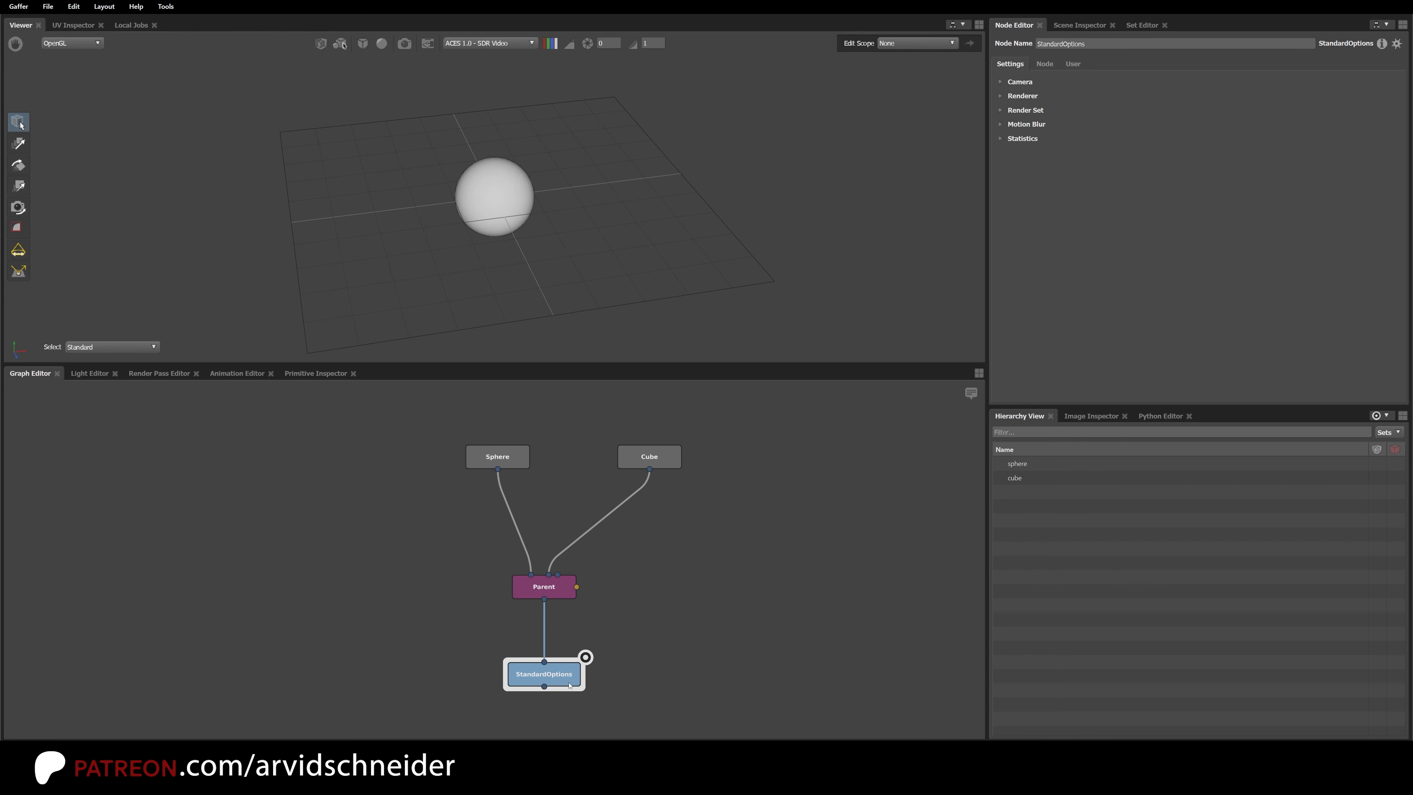
key(ctrl+1)
scroll(495, 678, up, 3)
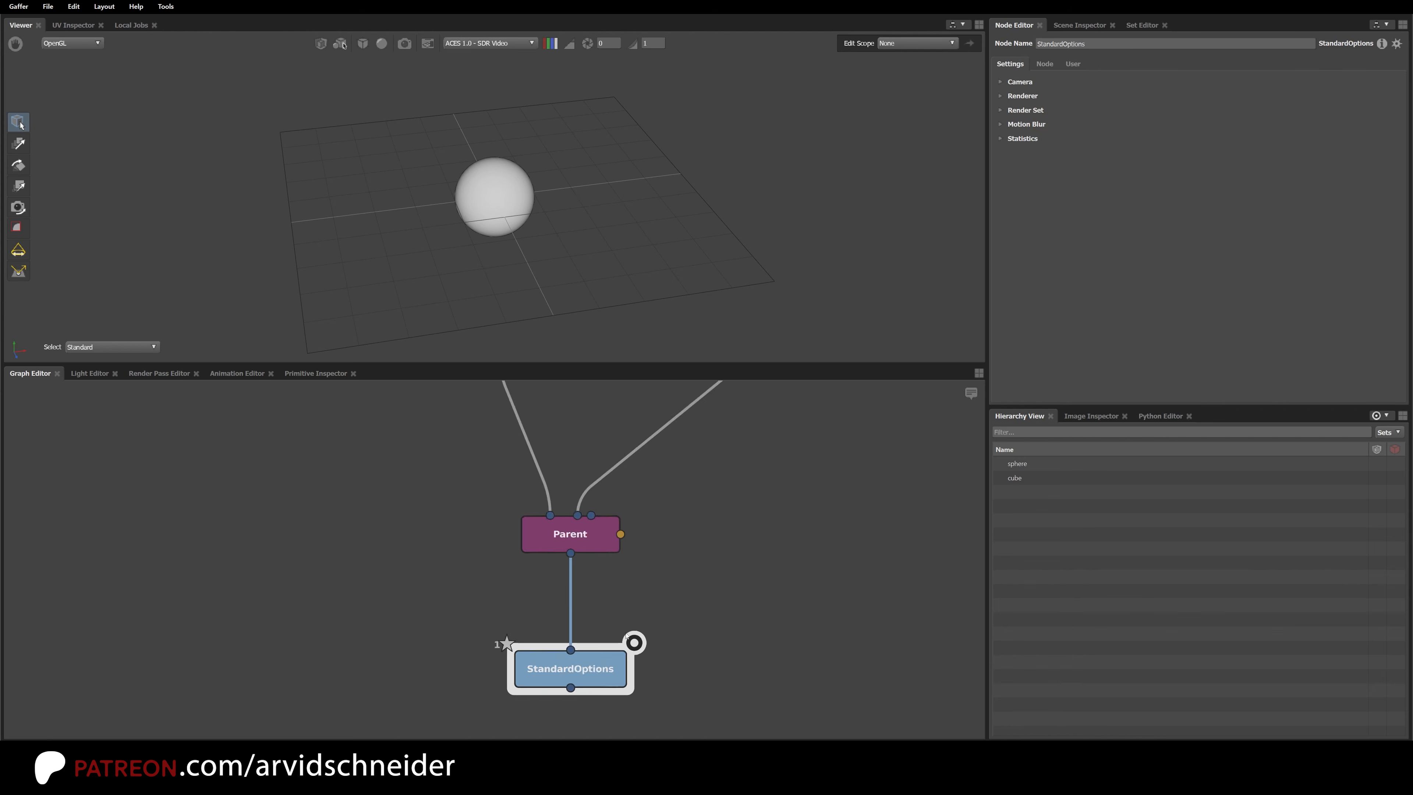
Step: Assign numeric bookmark 2 to the Sphere node and numeric bookmark 3 to the Cube node
alt+right_drag(614, 558, 520, 596)
alt+middle_drag(643, 486, 520, 659)
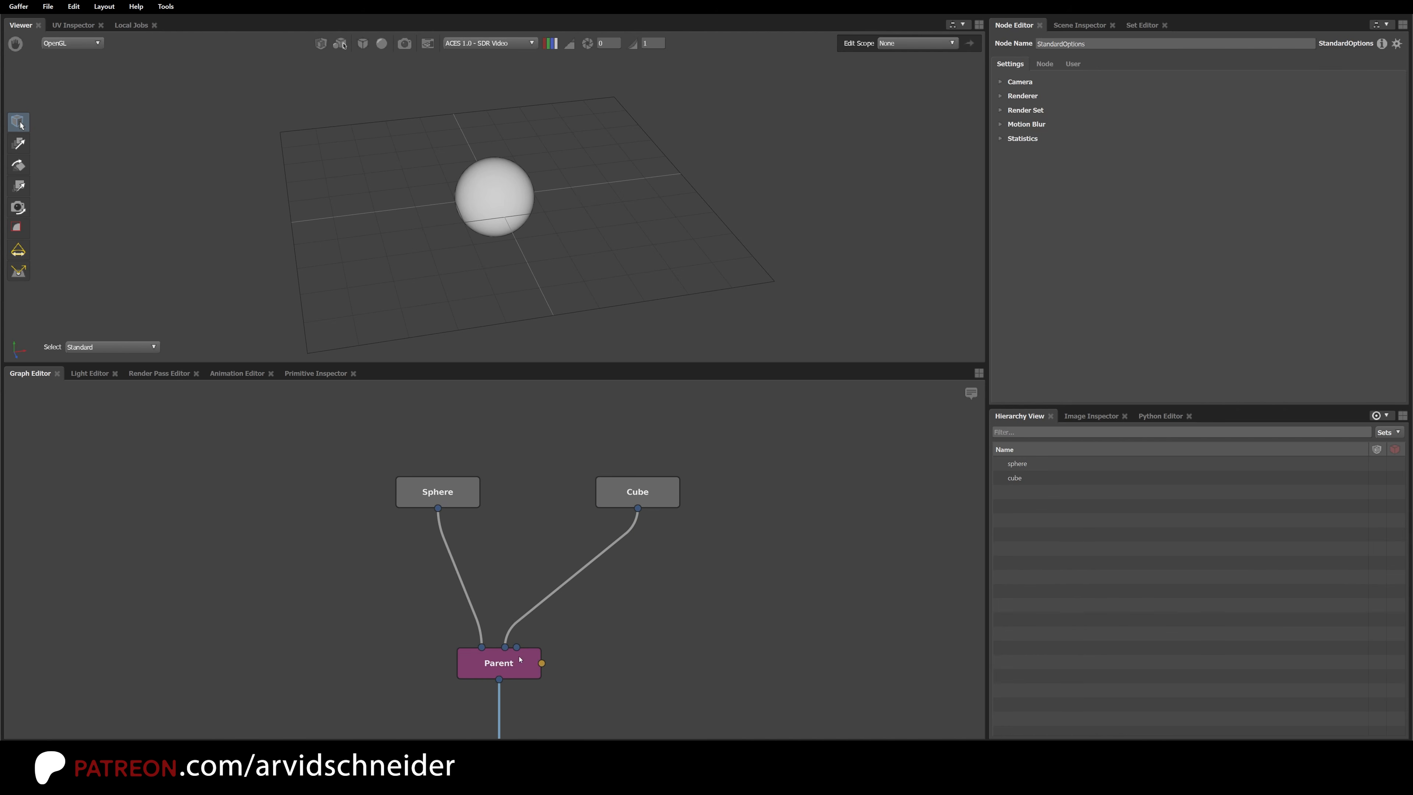
alt+right_drag(521, 568, 451, 589)
alt+middle_drag(451, 590, 463, 530)
click(483, 455)
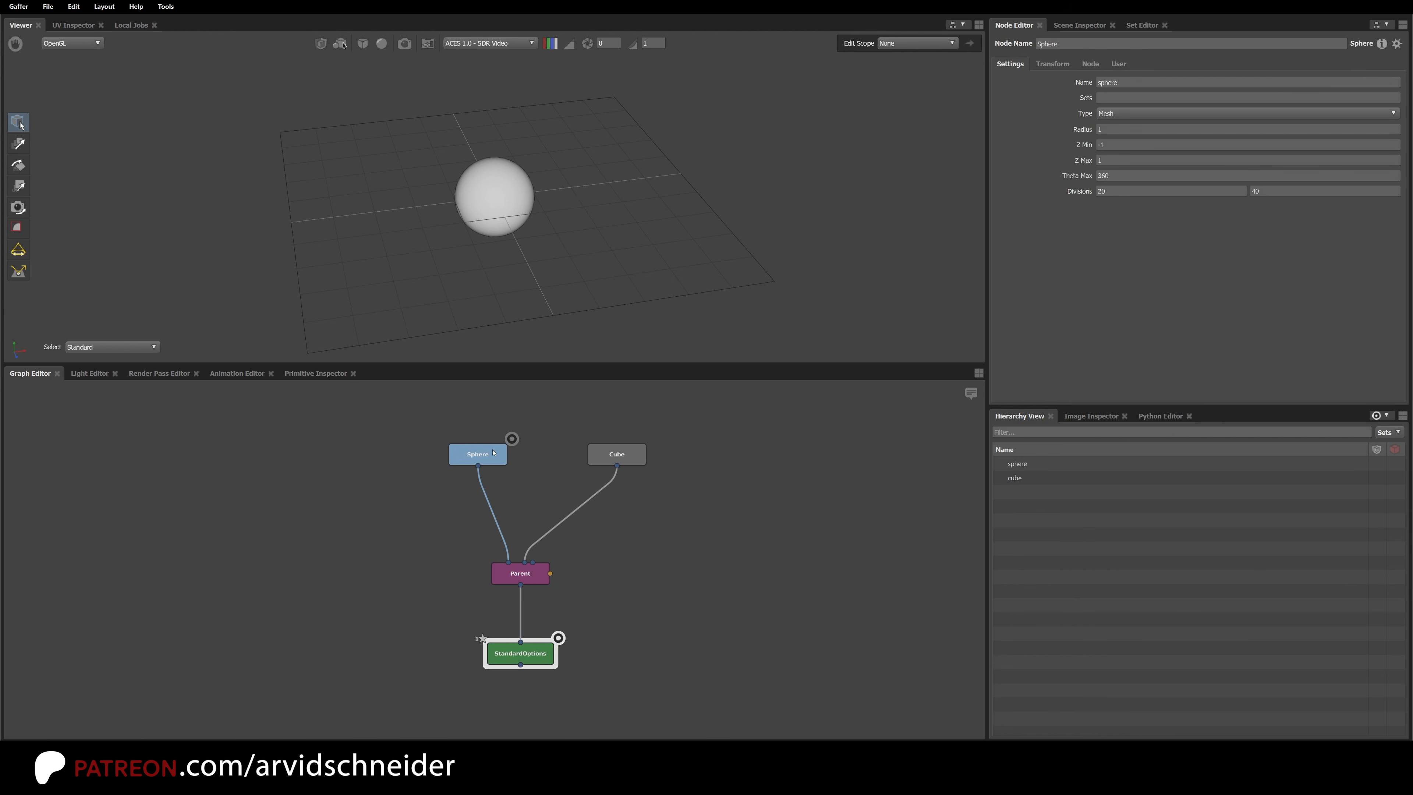
key(ctrl+2)
click(617, 453)
key(ctrl+3)
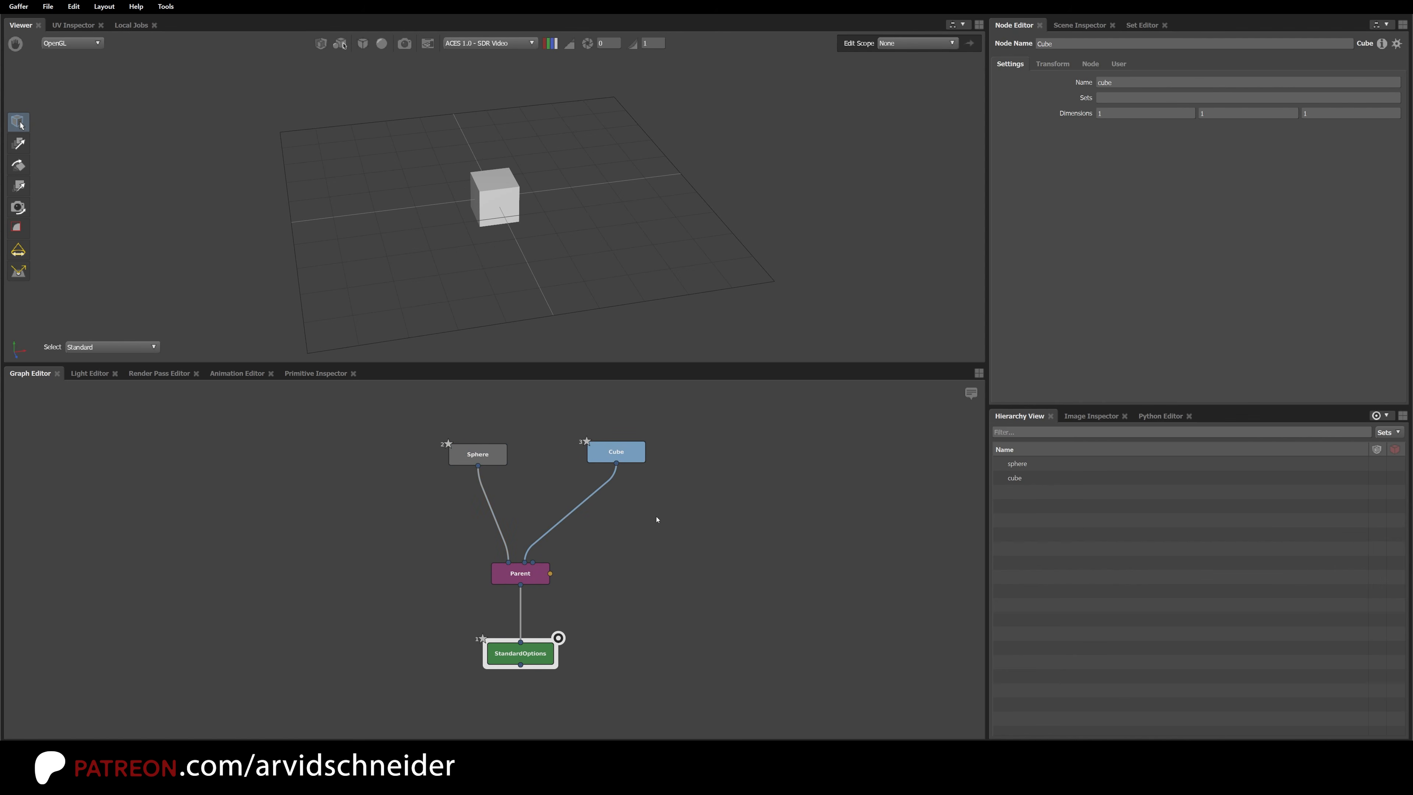
Step: Clear the node selection and switch the Viewer to numeric bookmark 3, followed by numeric bookmark 1
click(662, 558)
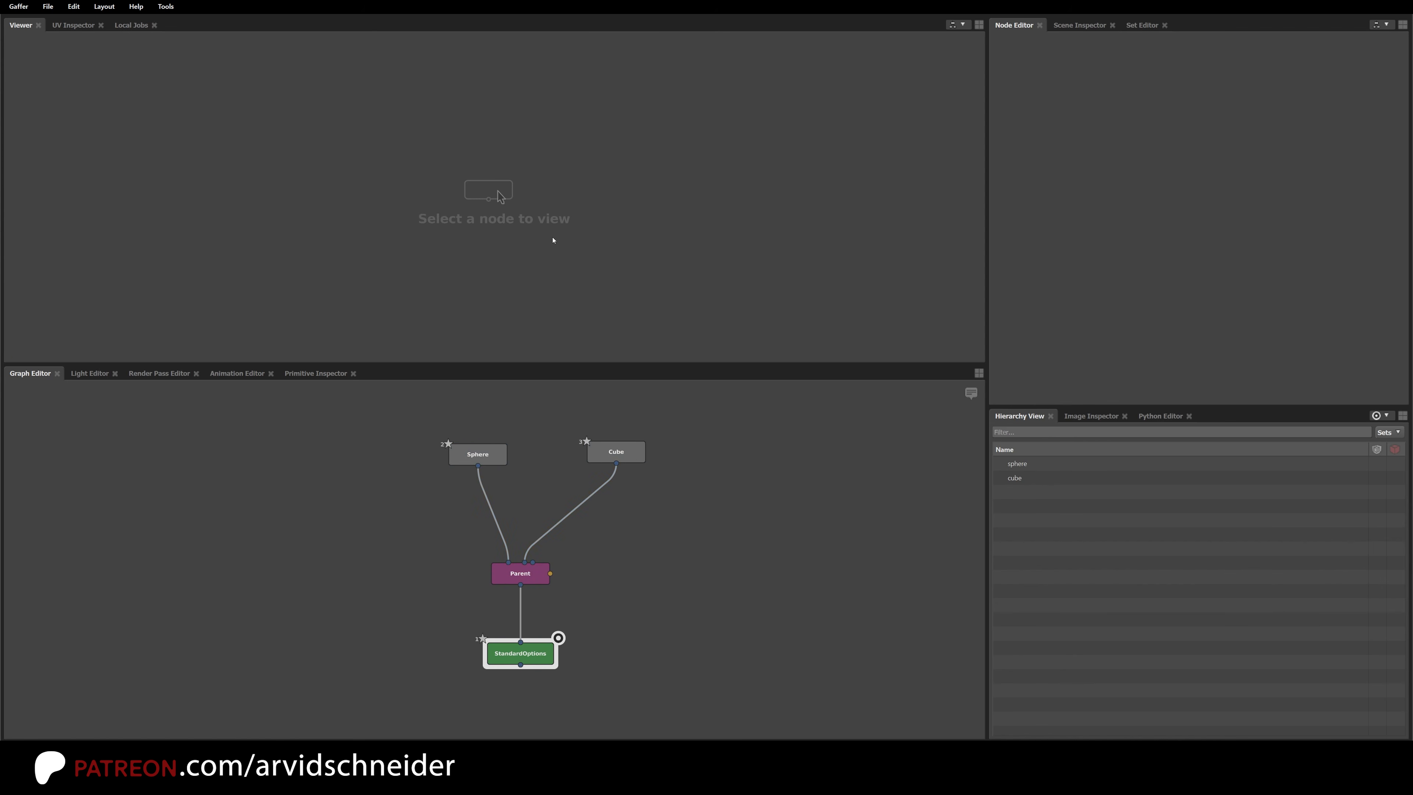
key(3)
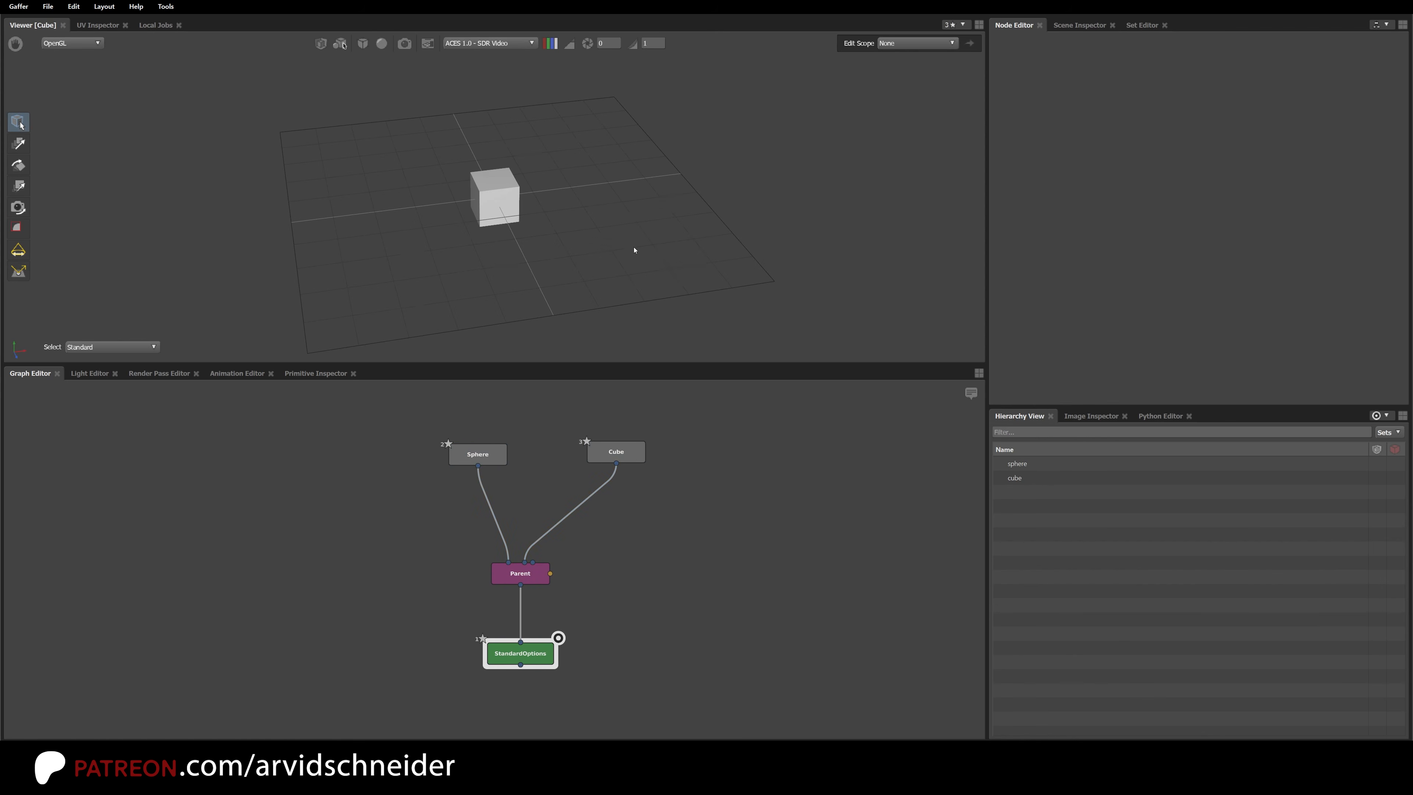
key(1)
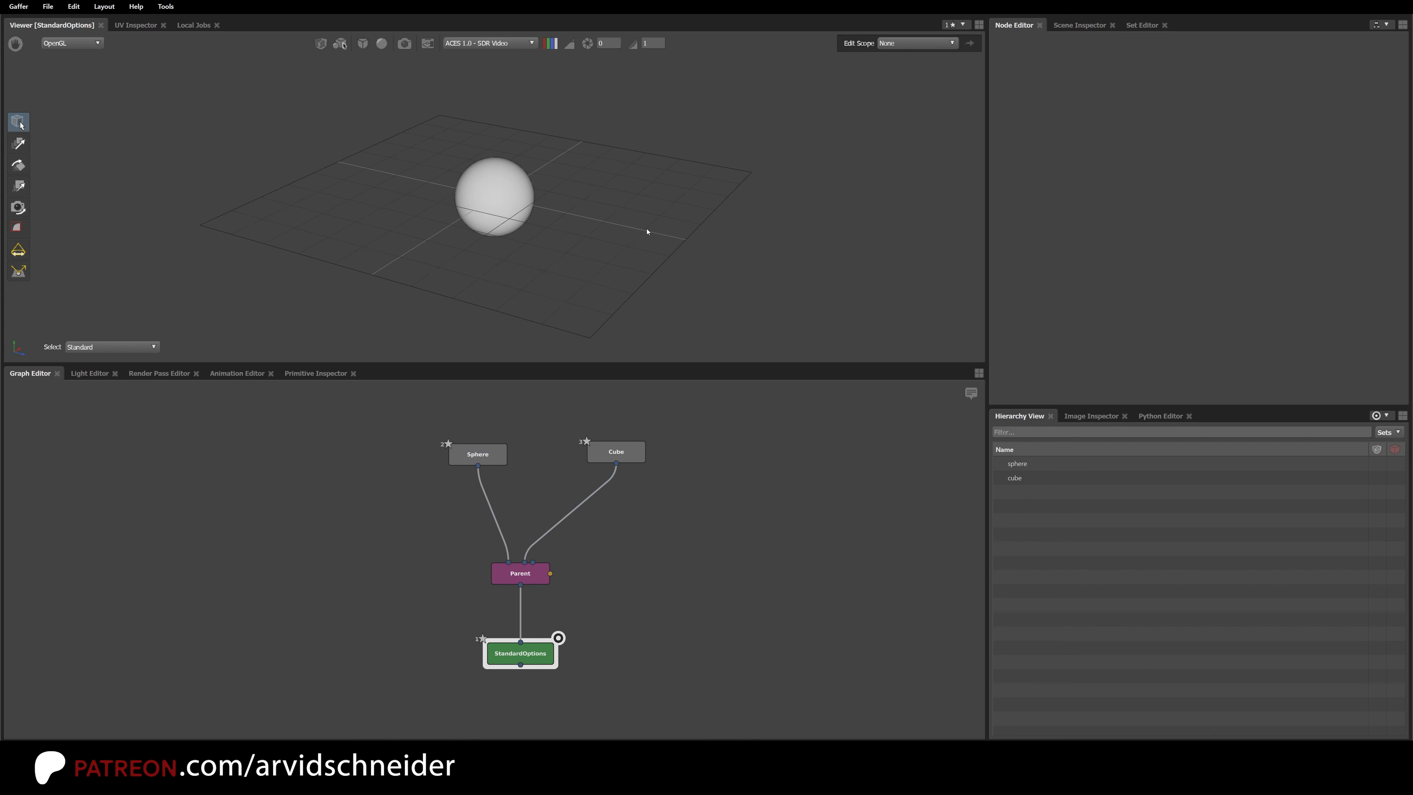
Step: Switch the Viewer to numeric bookmark 2 and back to bookmark 1, and move the StandardOptions node slightly down
key(2)
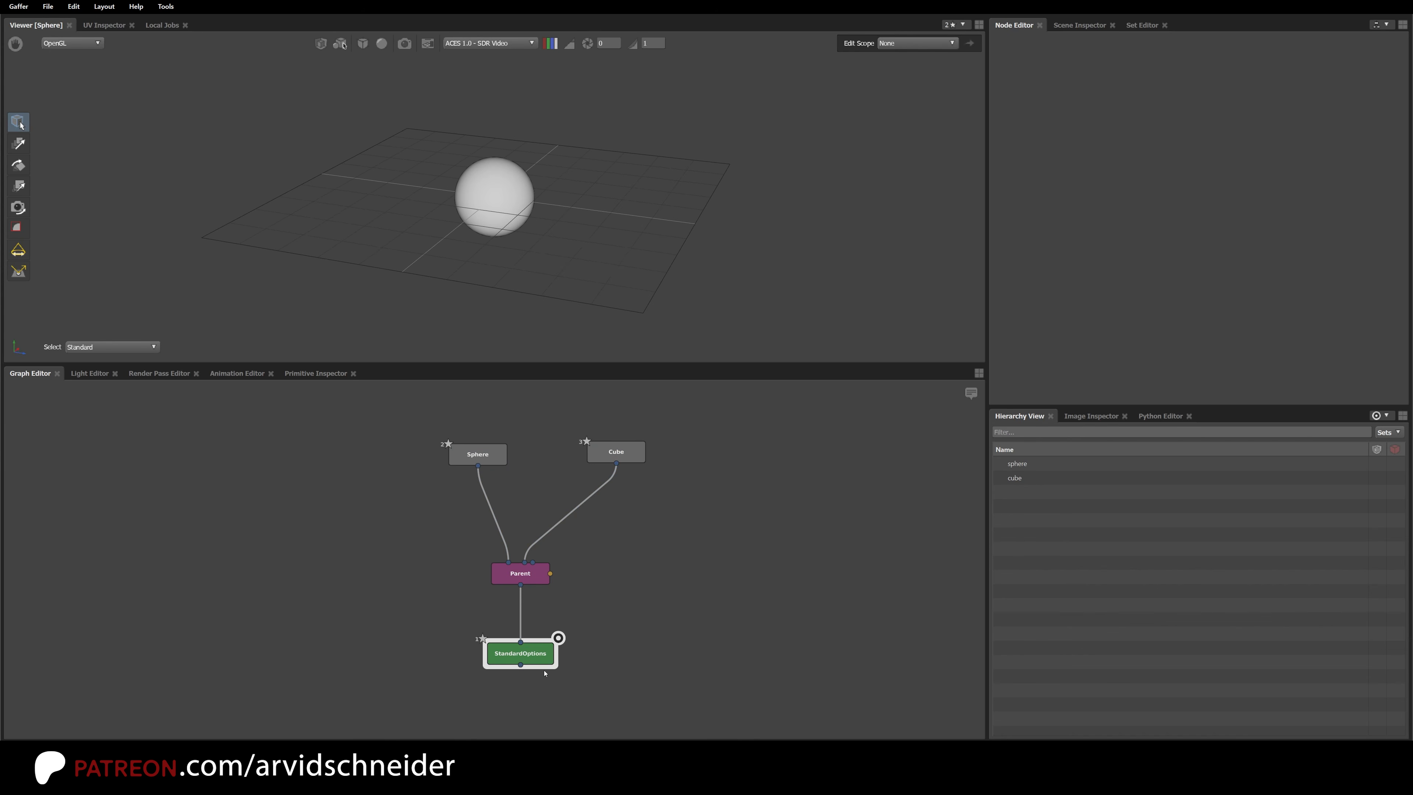
key(1)
drag(400, 391, 551, 479)
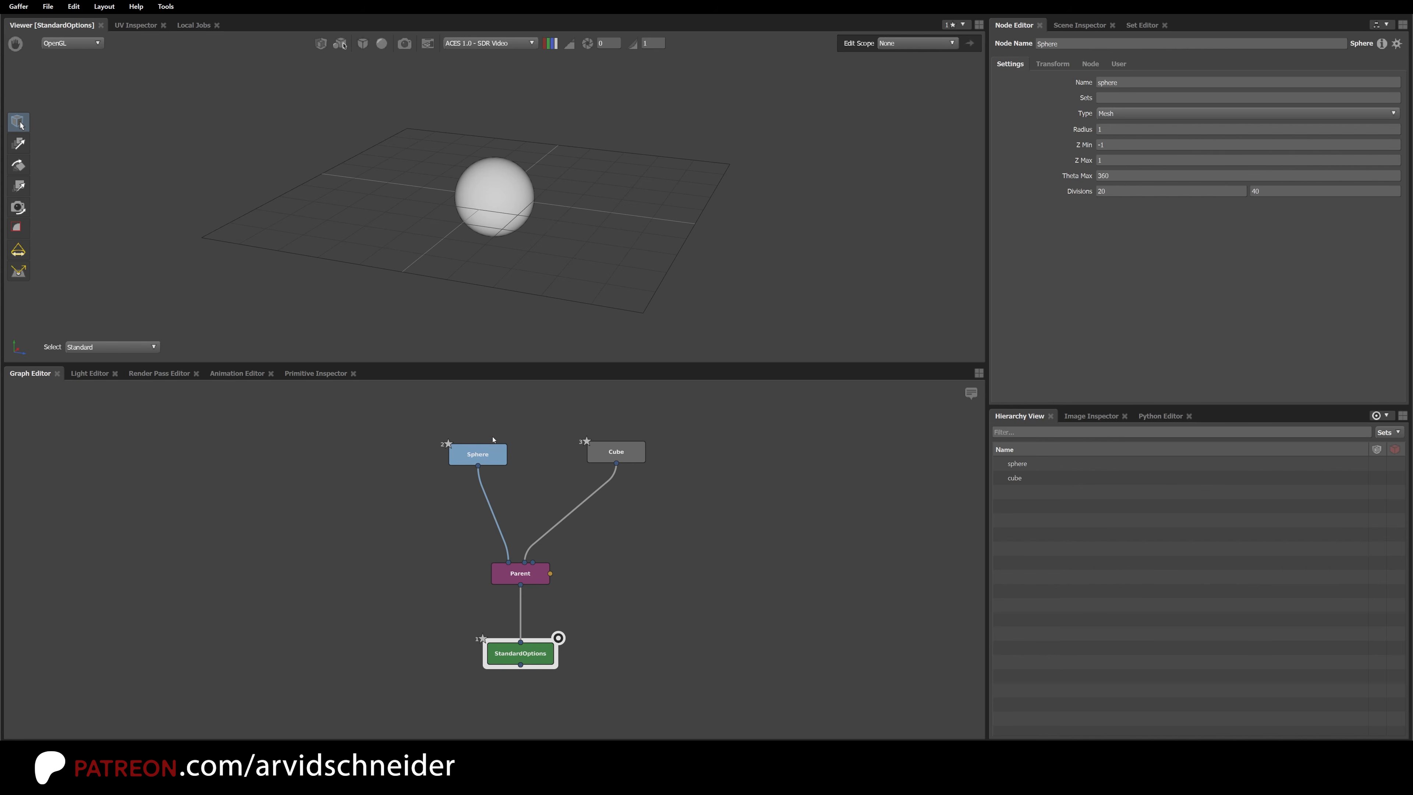
drag(535, 659, 535, 682)
click(609, 603)
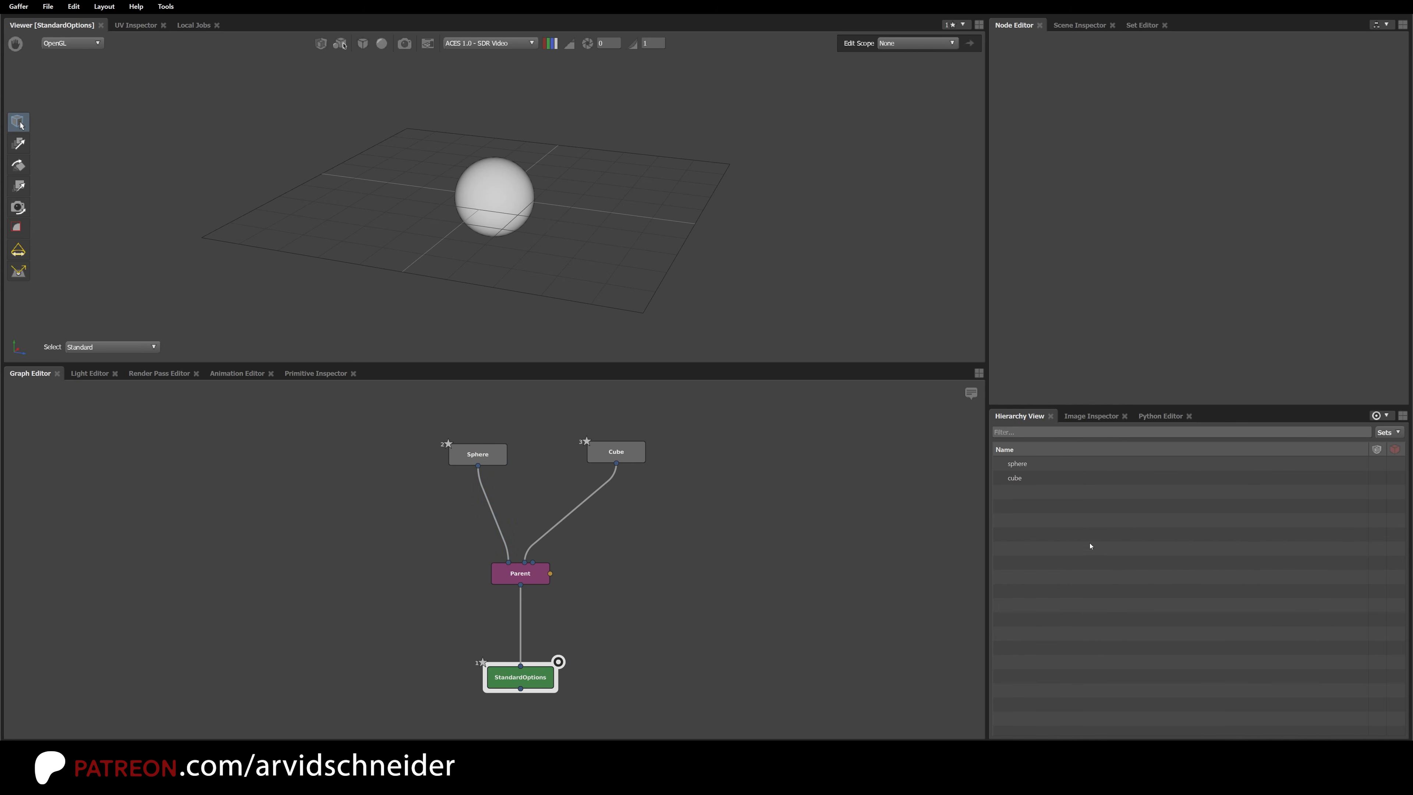
Step: Switch the Hierarchy View to numeric bookmark 1, followed by numeric bookmark 2
key(1)
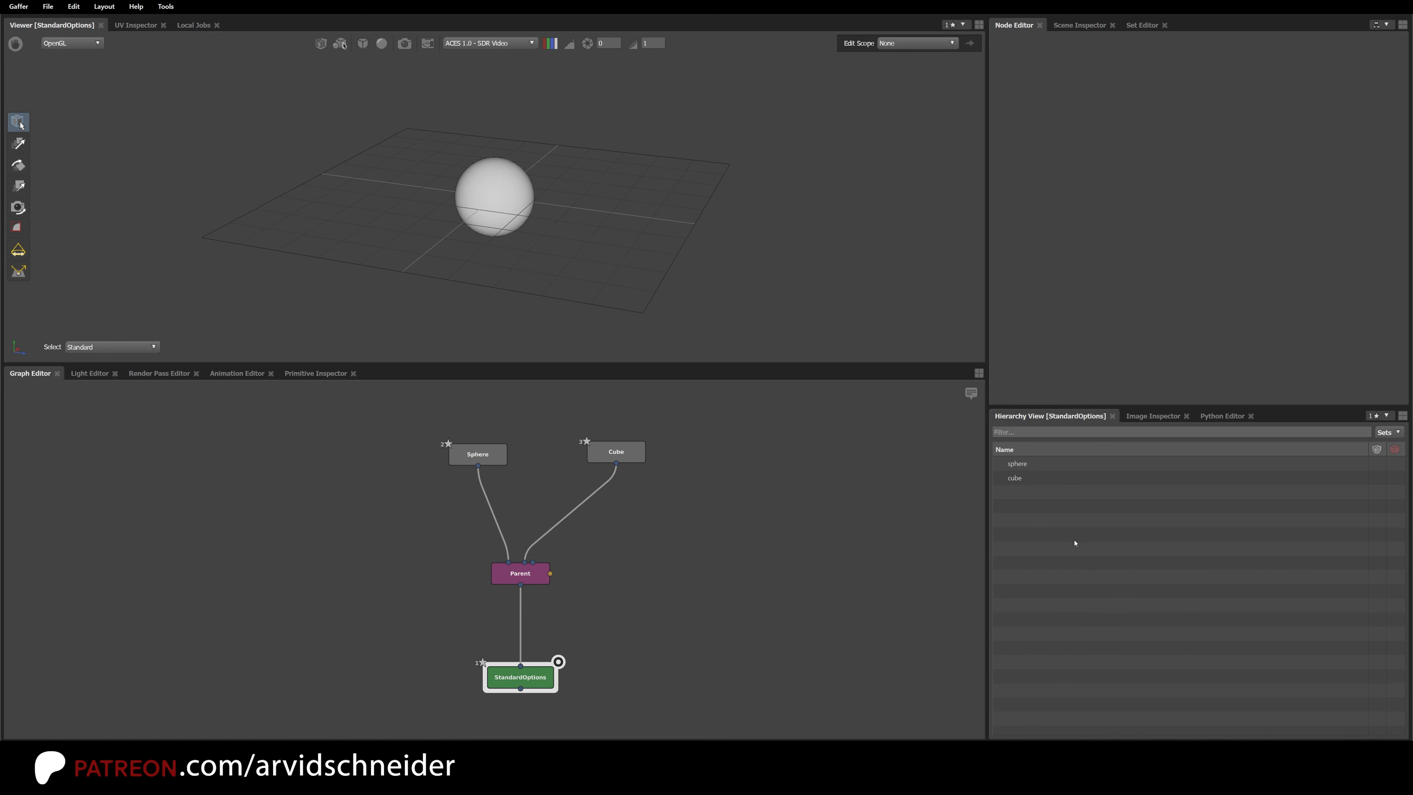
key(2)
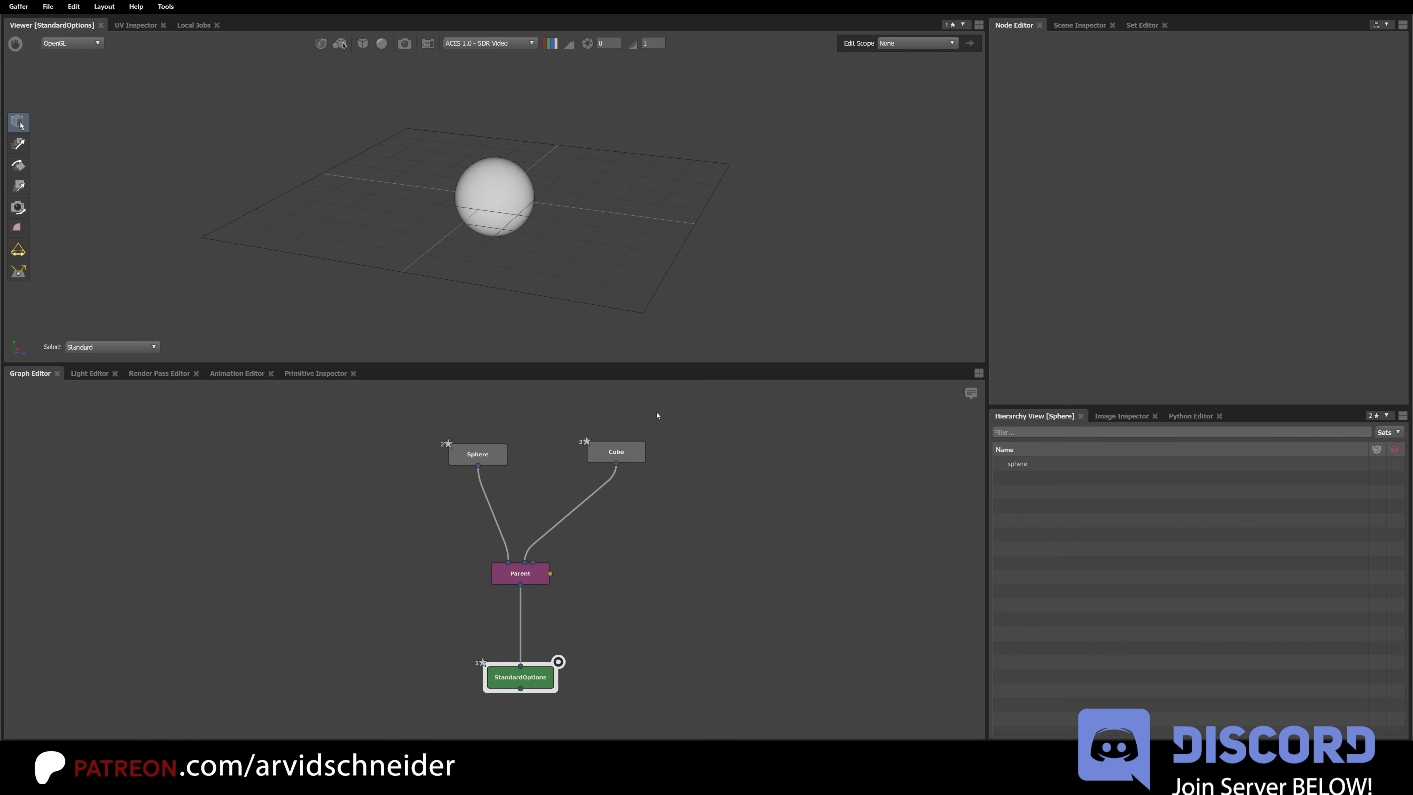
Step: Inspect the settings of the Sphere, StandardOptions and Cube nodes in the Node Editor, and clear the node selection
drag(373, 429, 530, 497)
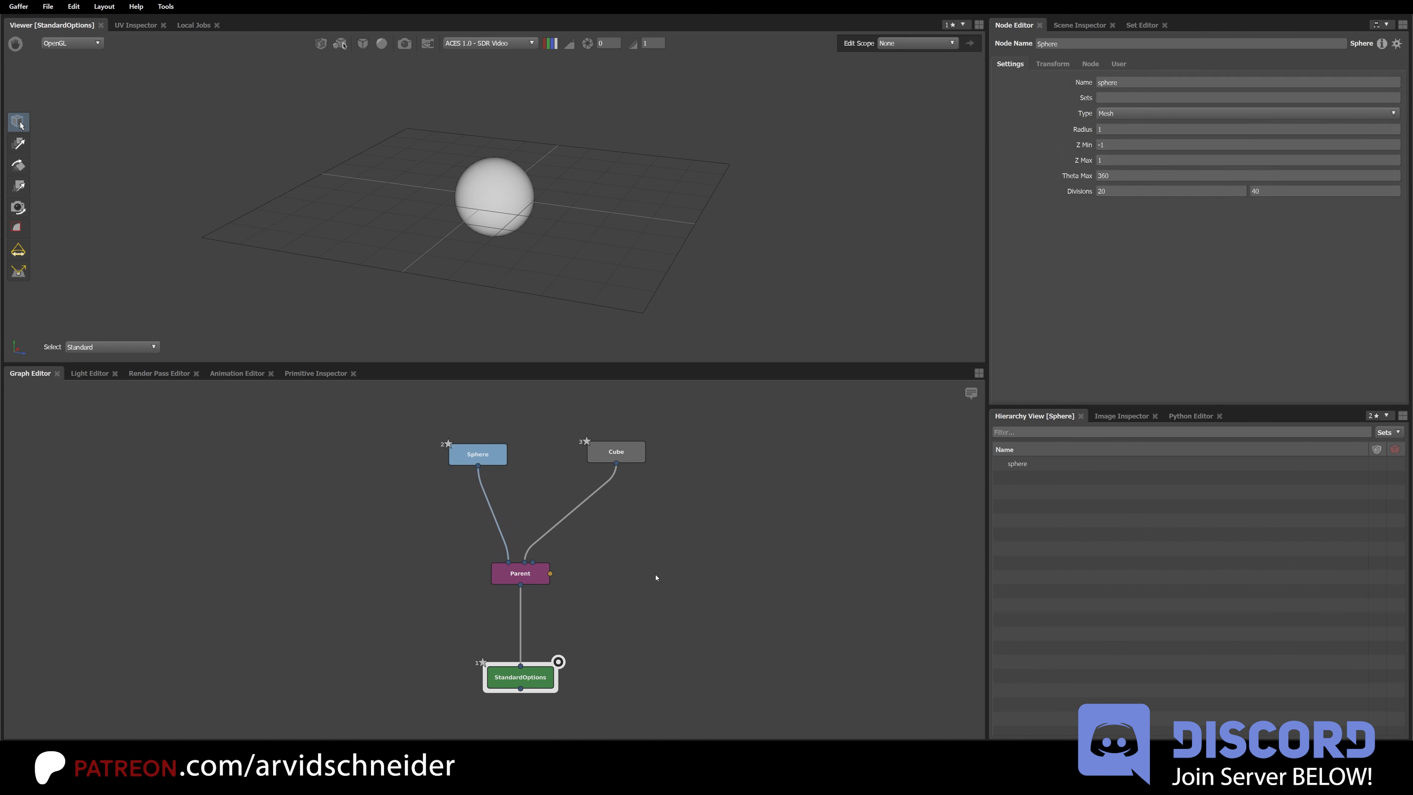
click(656, 576)
click(521, 677)
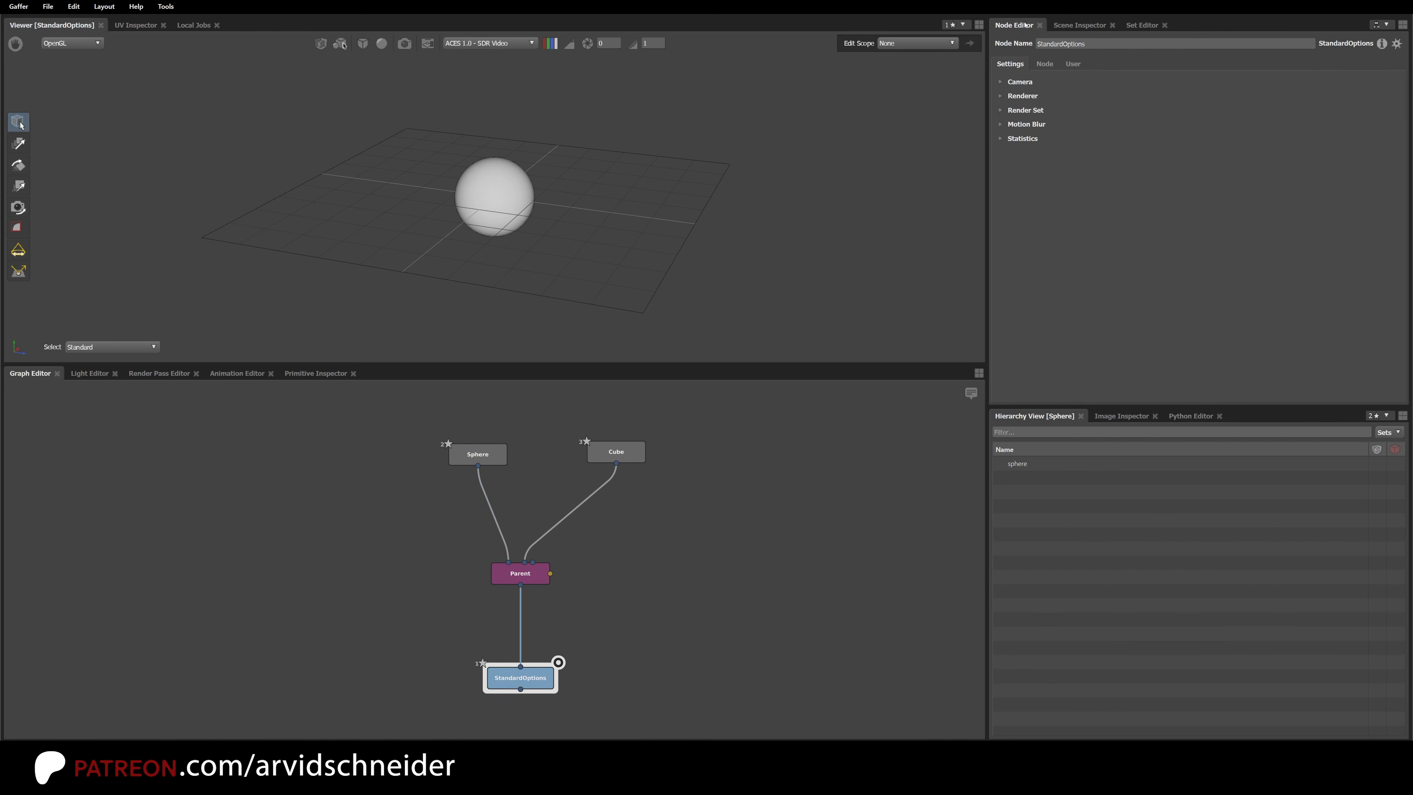
click(626, 457)
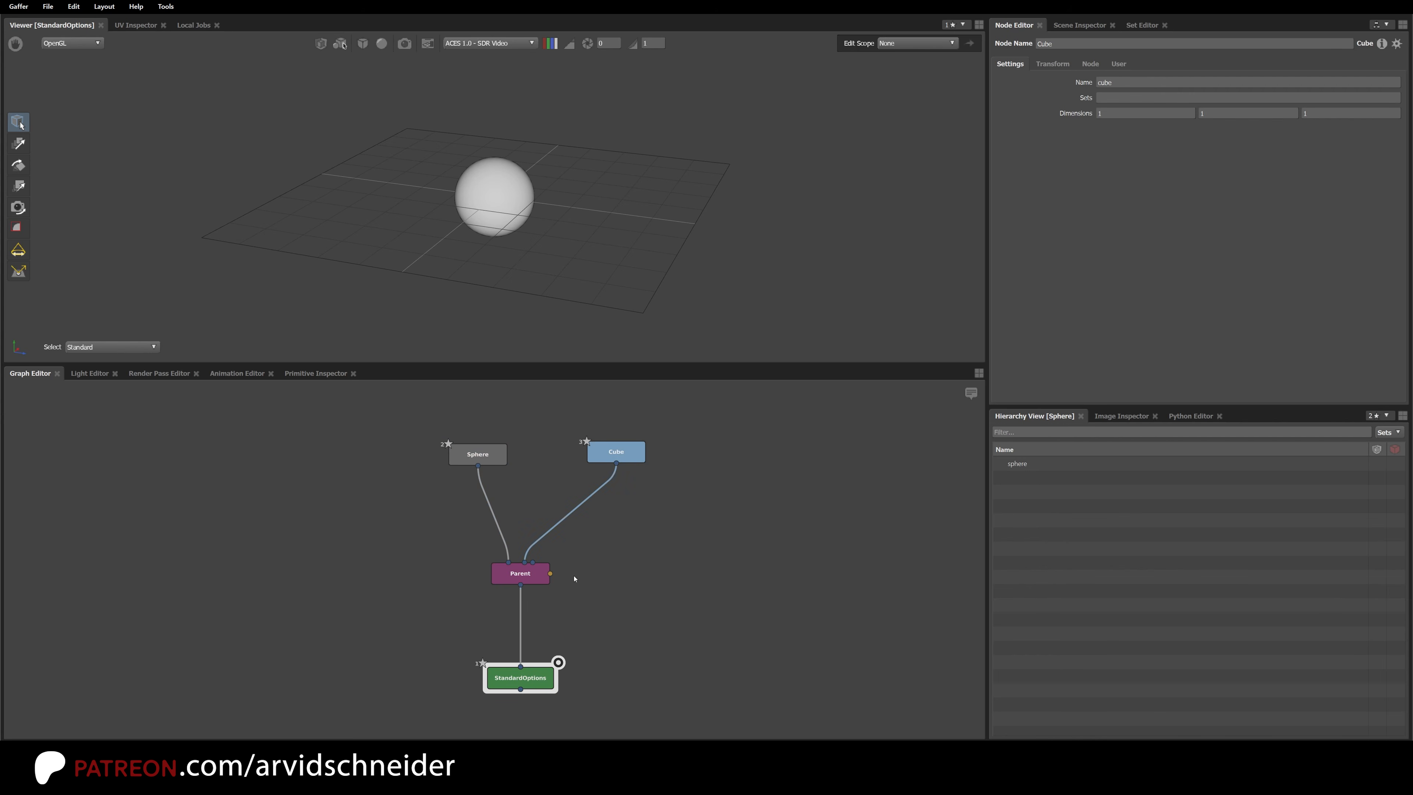
click(469, 460)
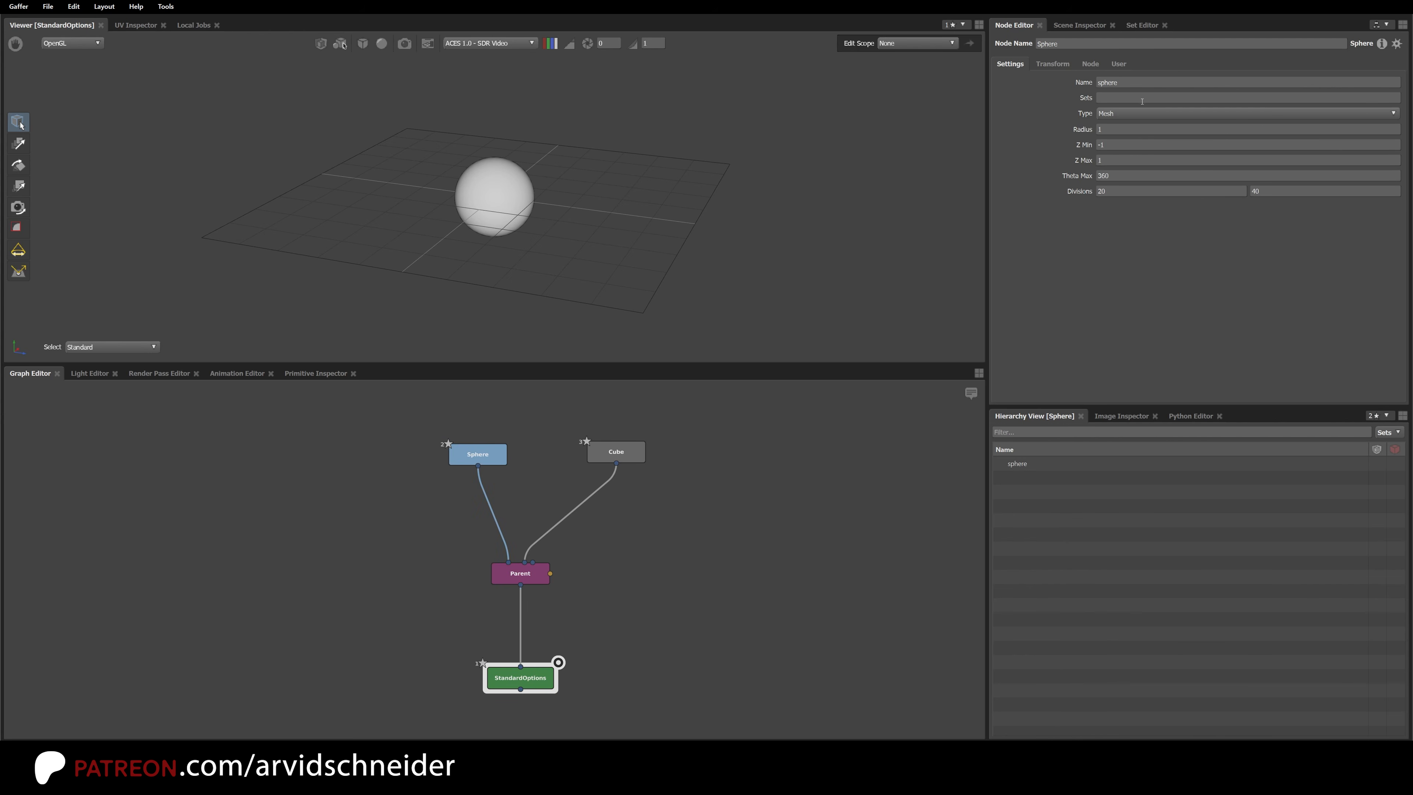
click(620, 555)
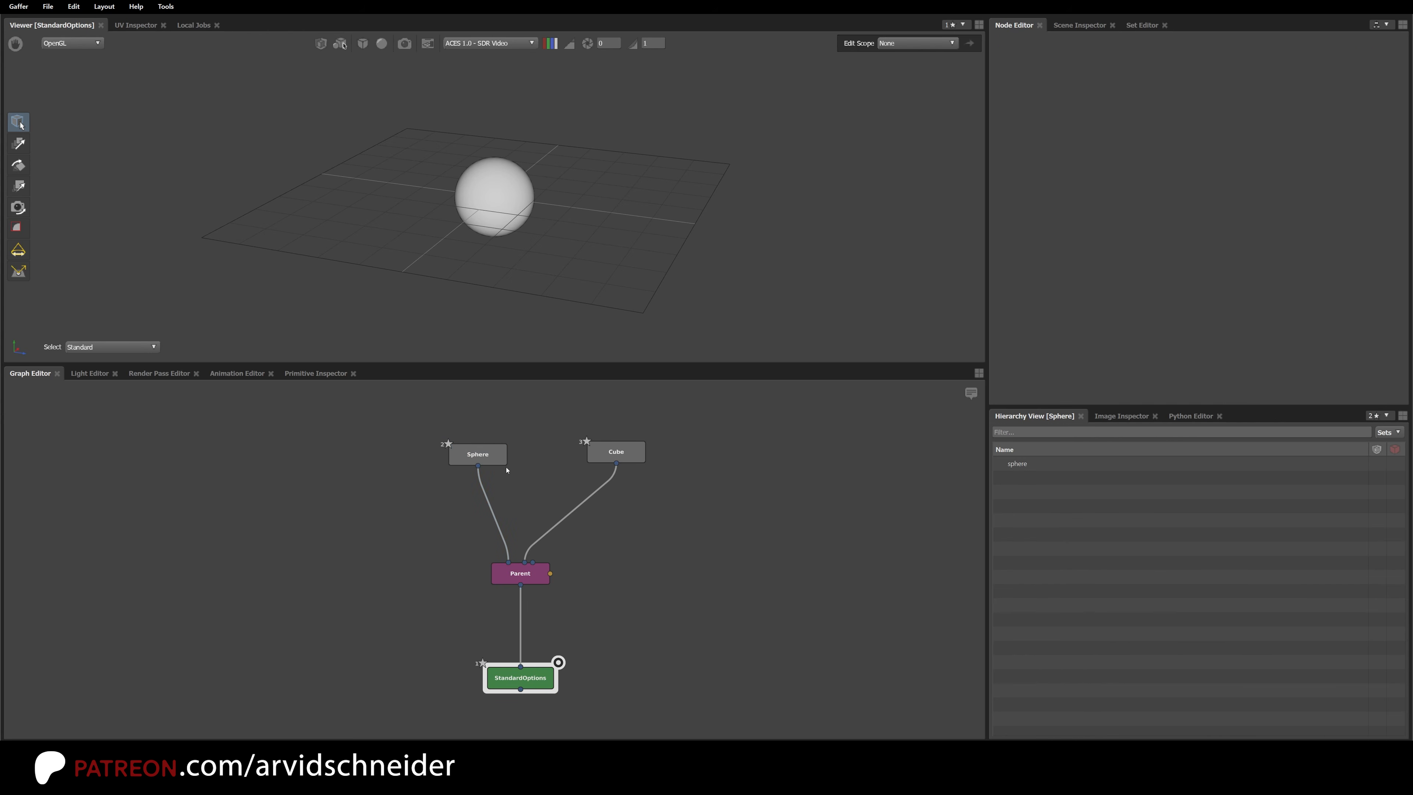
Step: Open the Sphere node's settings in a floating Node Editor window, move it aside and compare it while selecting other nodes
double_click(484, 460)
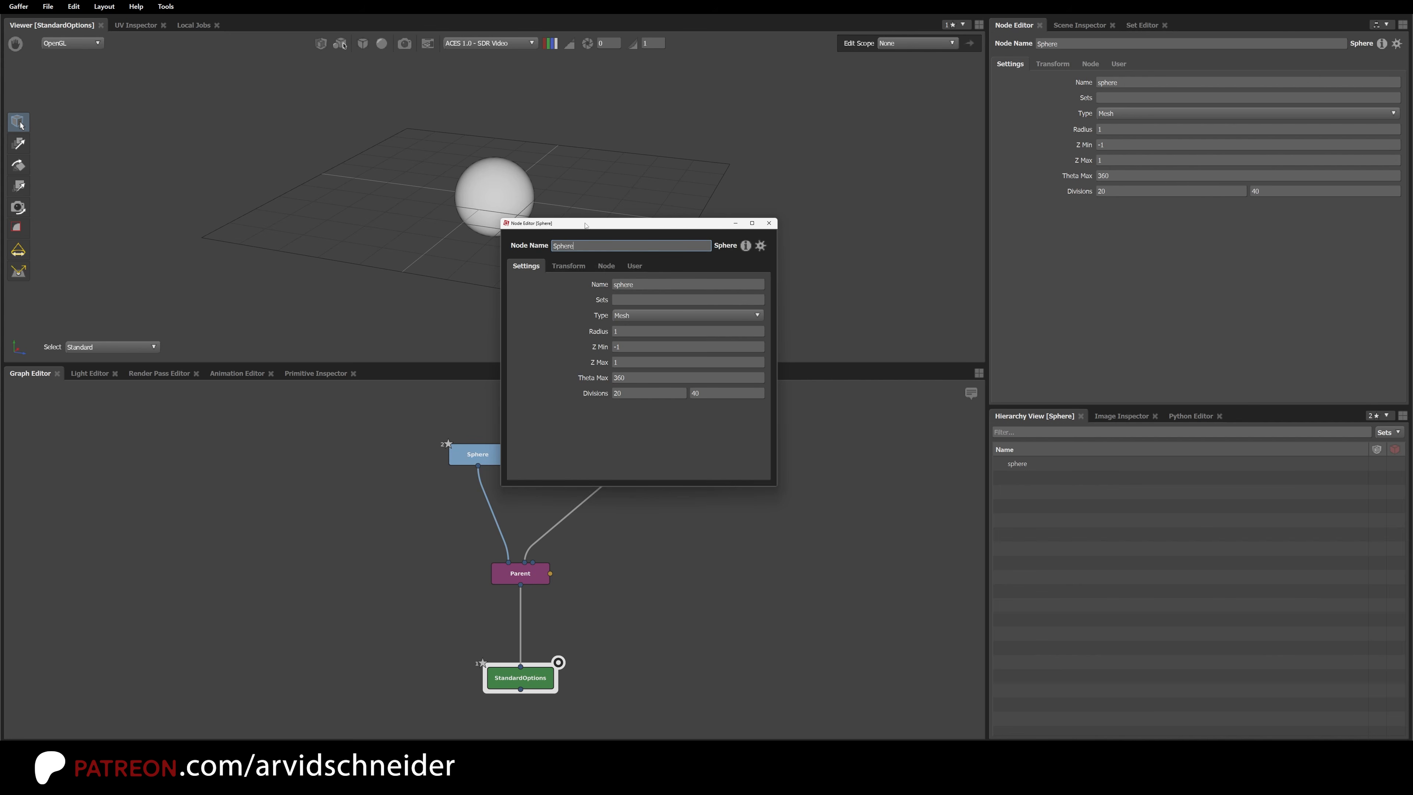
drag(585, 225, 766, 184)
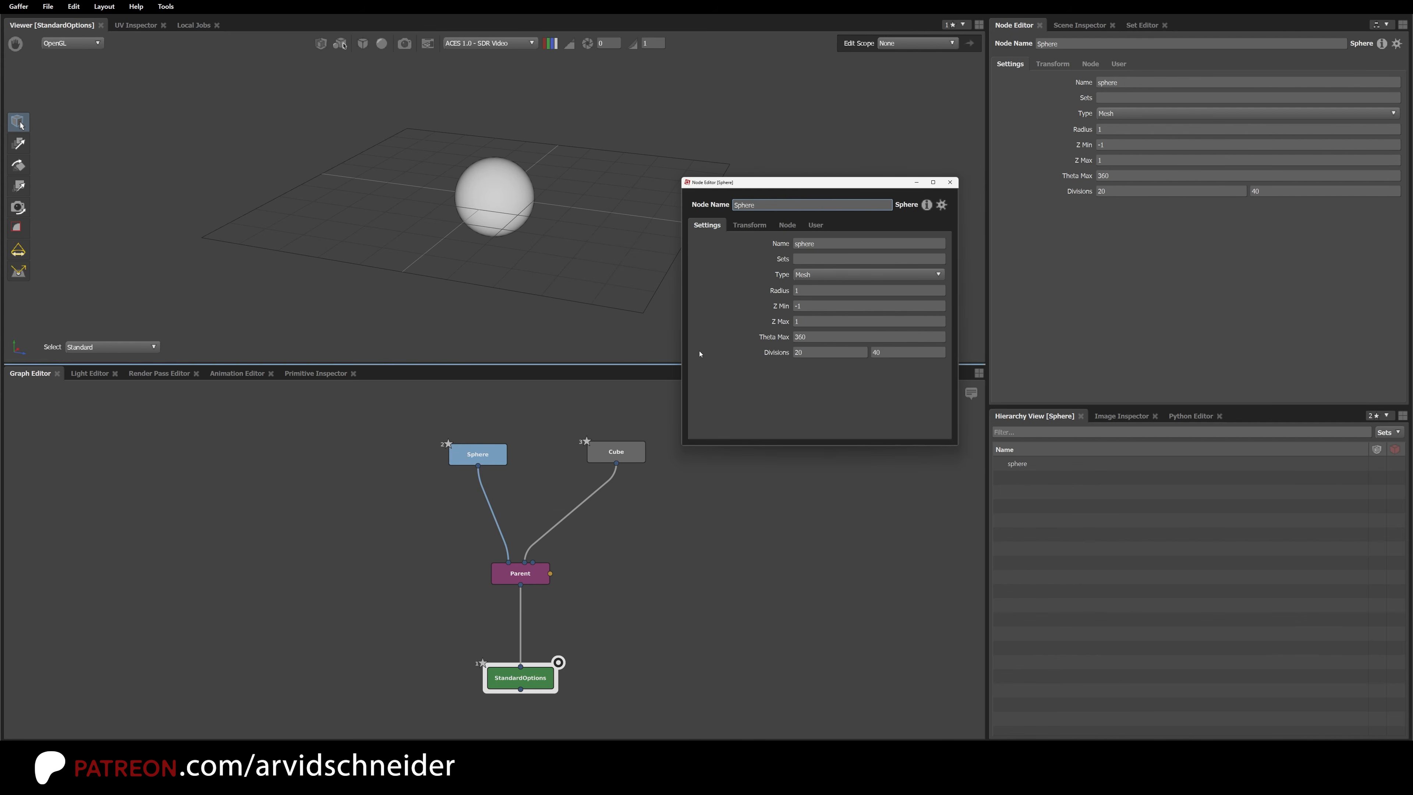
click(692, 542)
click(628, 460)
click(486, 462)
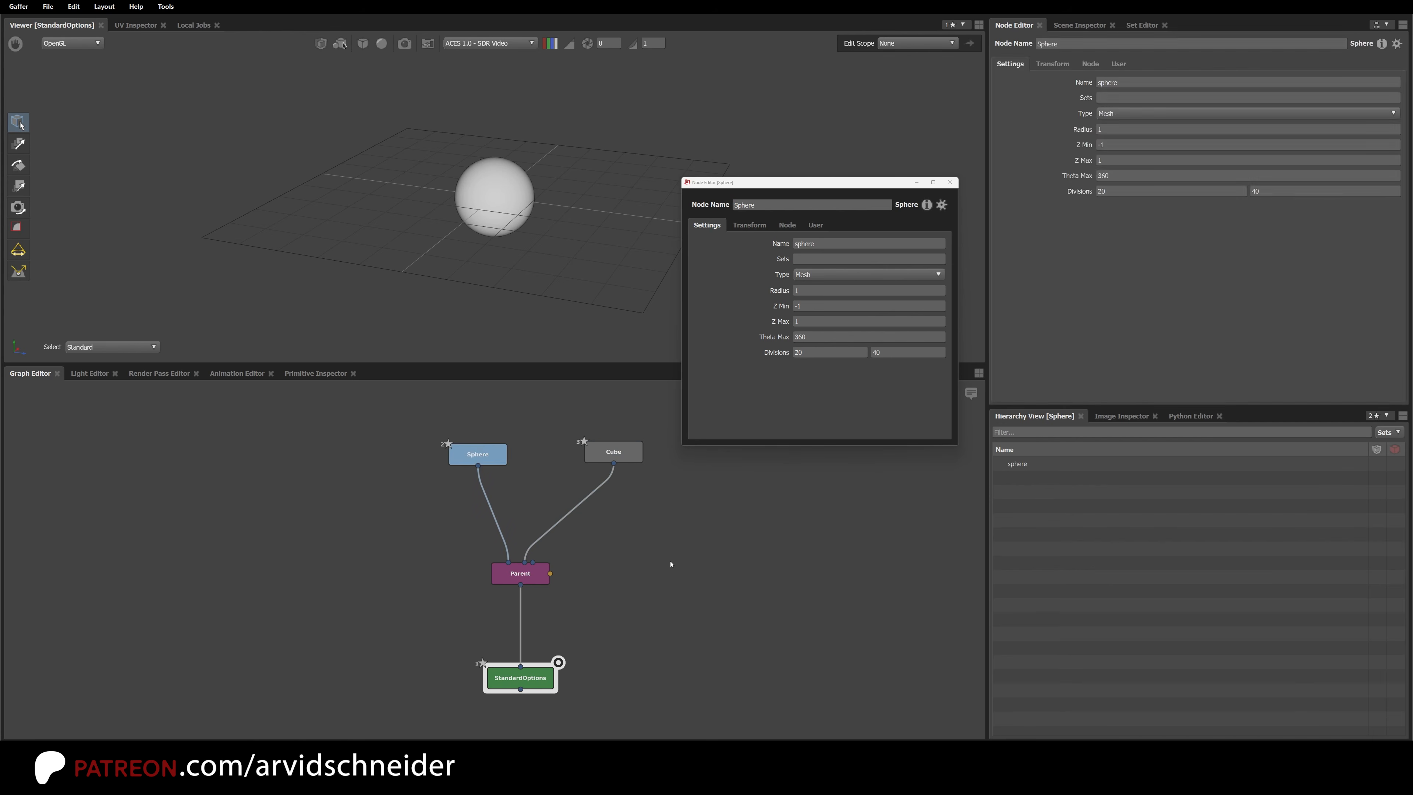
click(671, 564)
Step: Open a floating Node Editor window for the Cube node and arrange it above the Sphere's window
drag(630, 449, 632, 438)
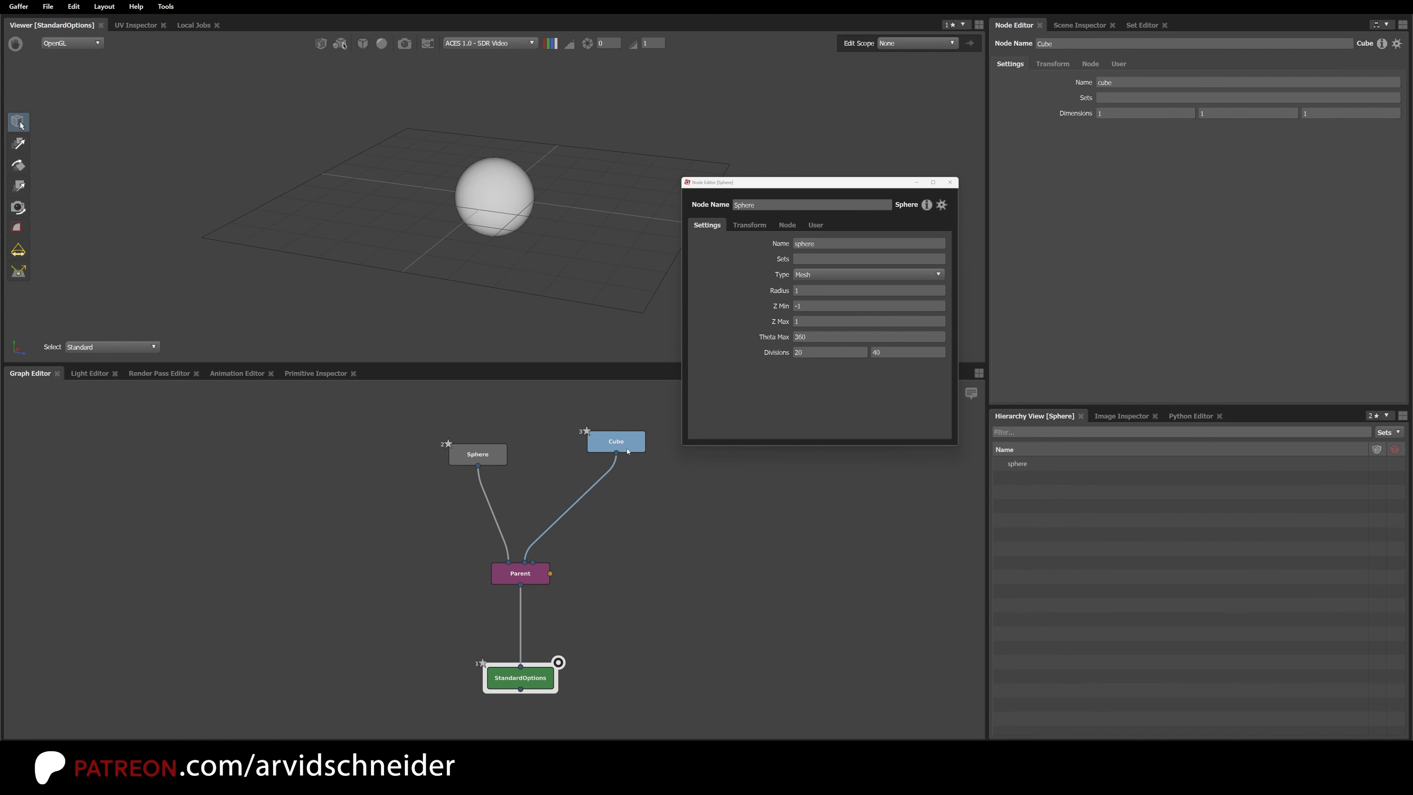
double_click(628, 451)
drag(650, 230, 266, 313)
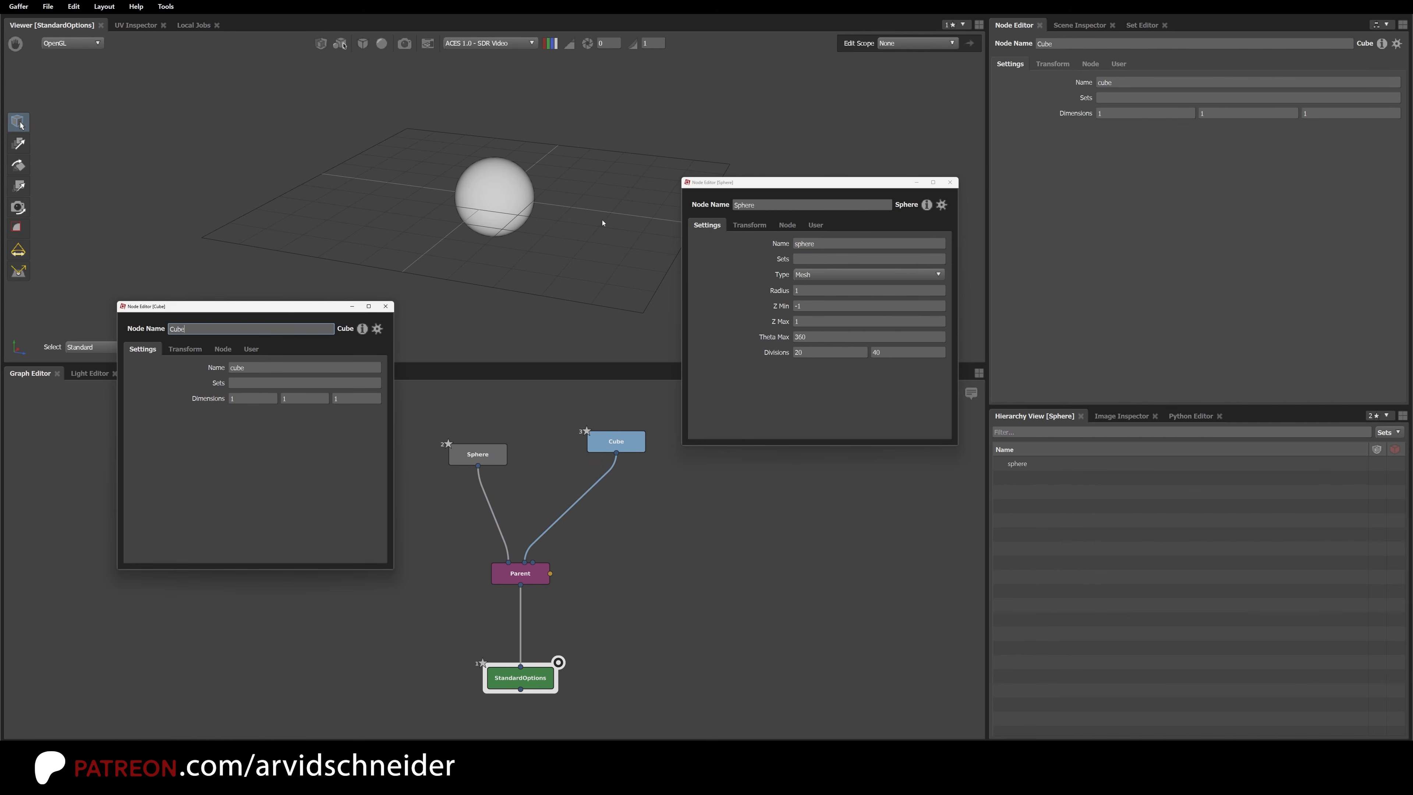
drag(762, 185, 154, 452)
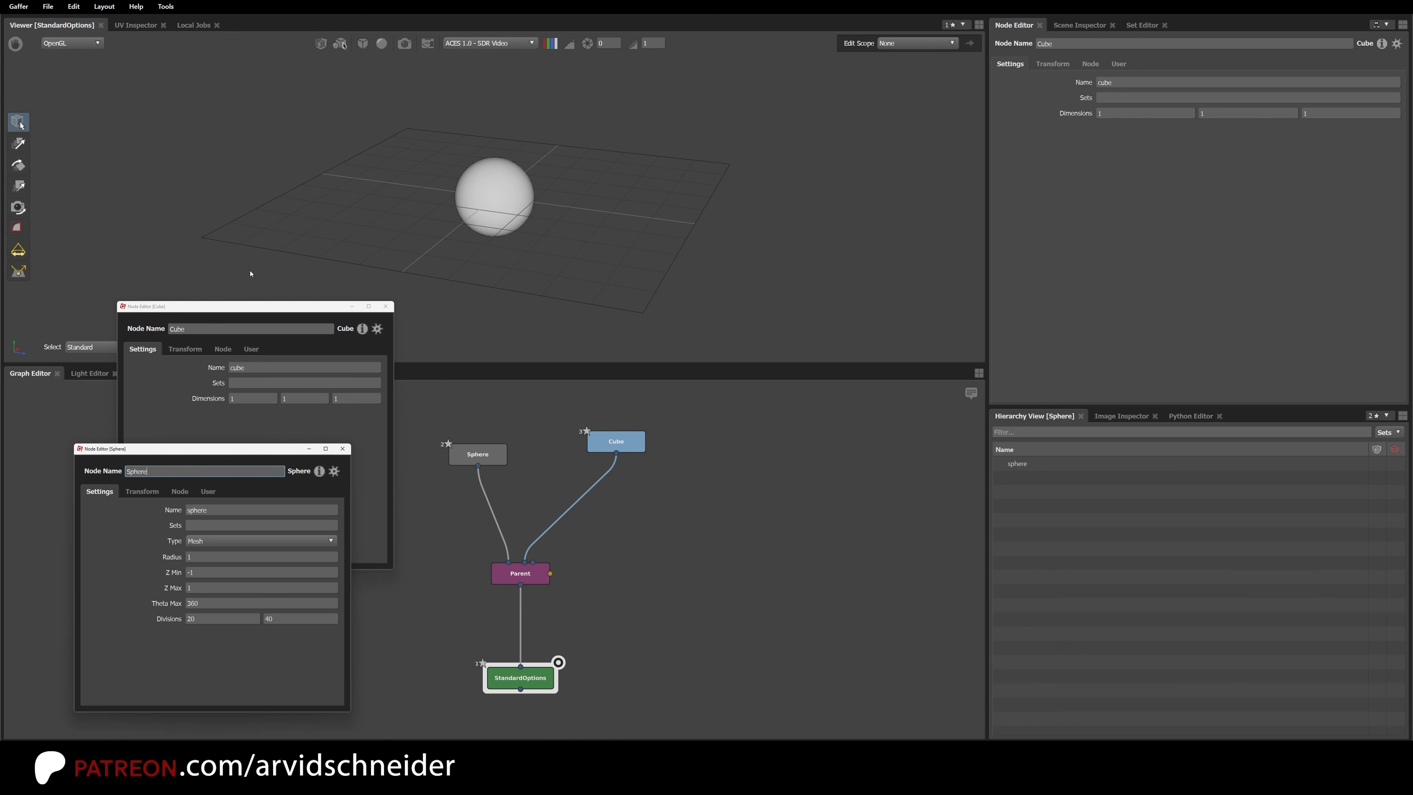
drag(267, 308, 211, 149)
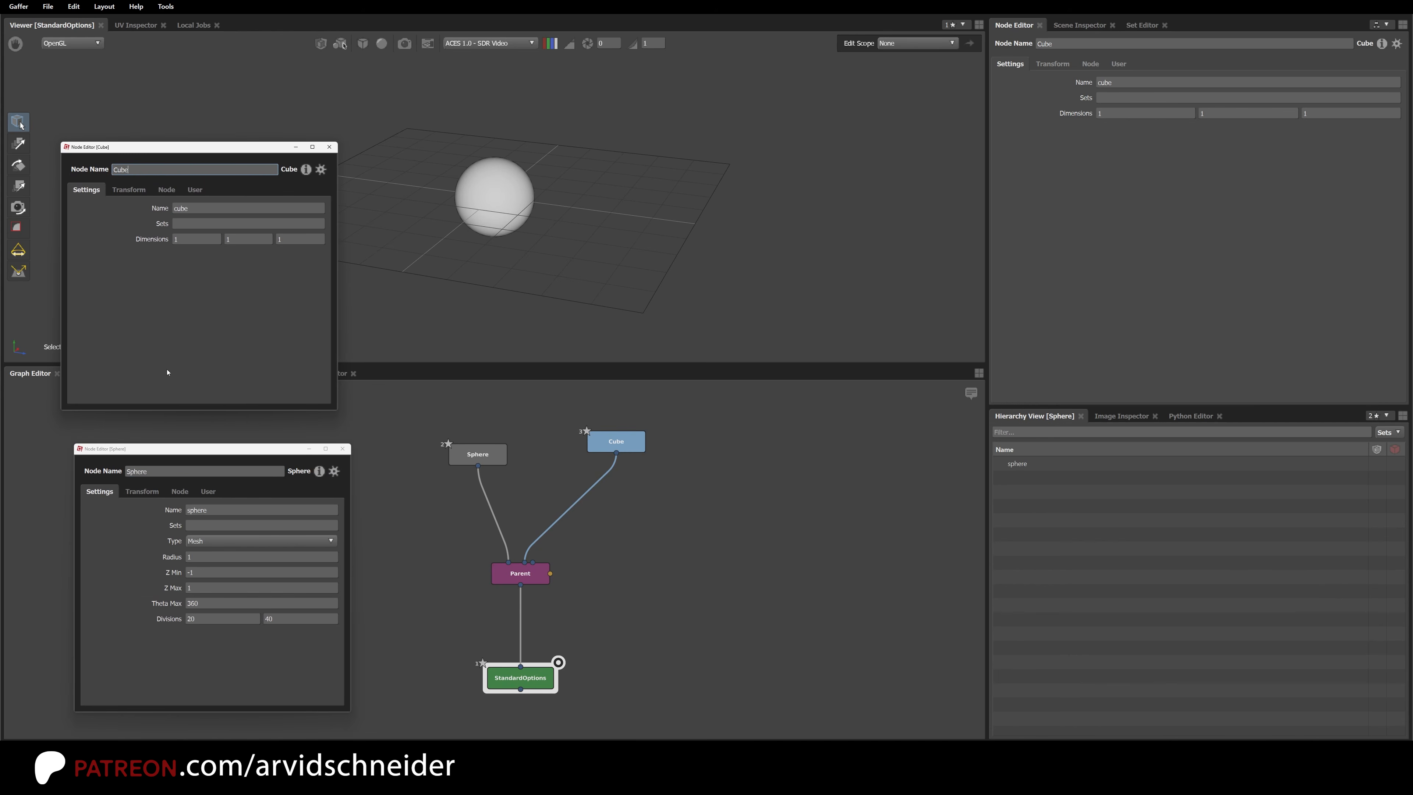
Step: Clear the node selection and close the floating Cube and Sphere Node Editor windows
click(648, 561)
middle_drag(654, 579, 722, 499)
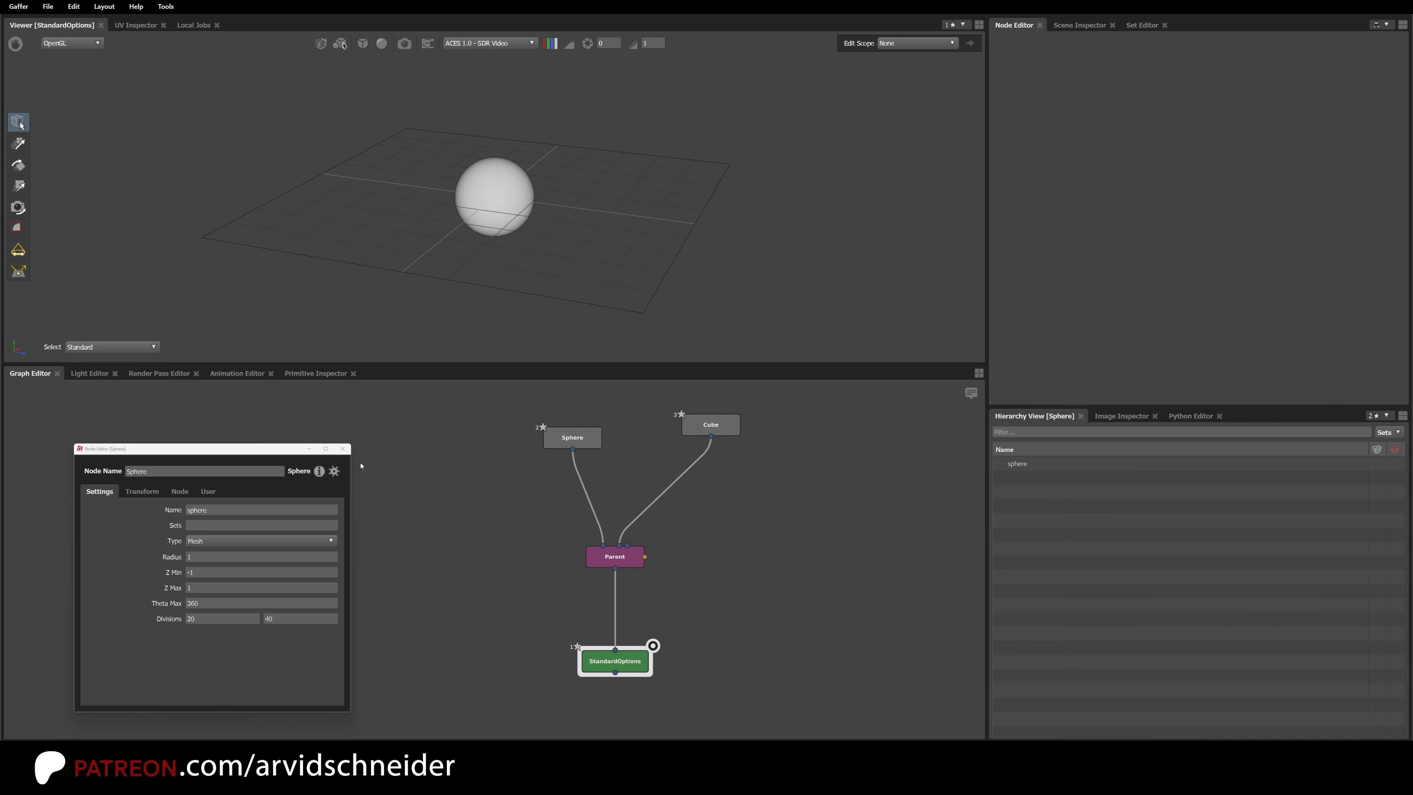
click(342, 448)
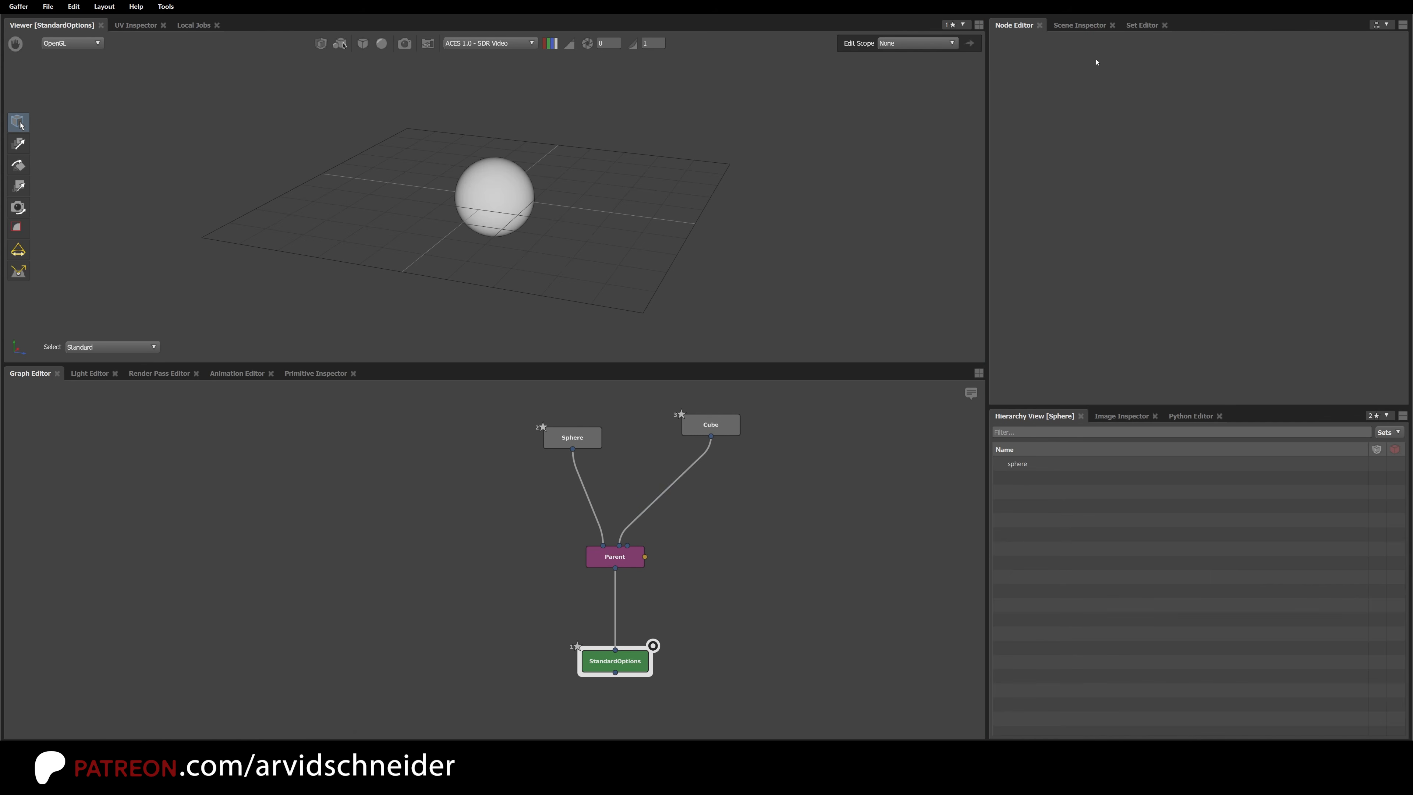
Step: Examine the global options, attributes, outputs and sets of the StandardOptions node in the Scene Inspector
click(1075, 30)
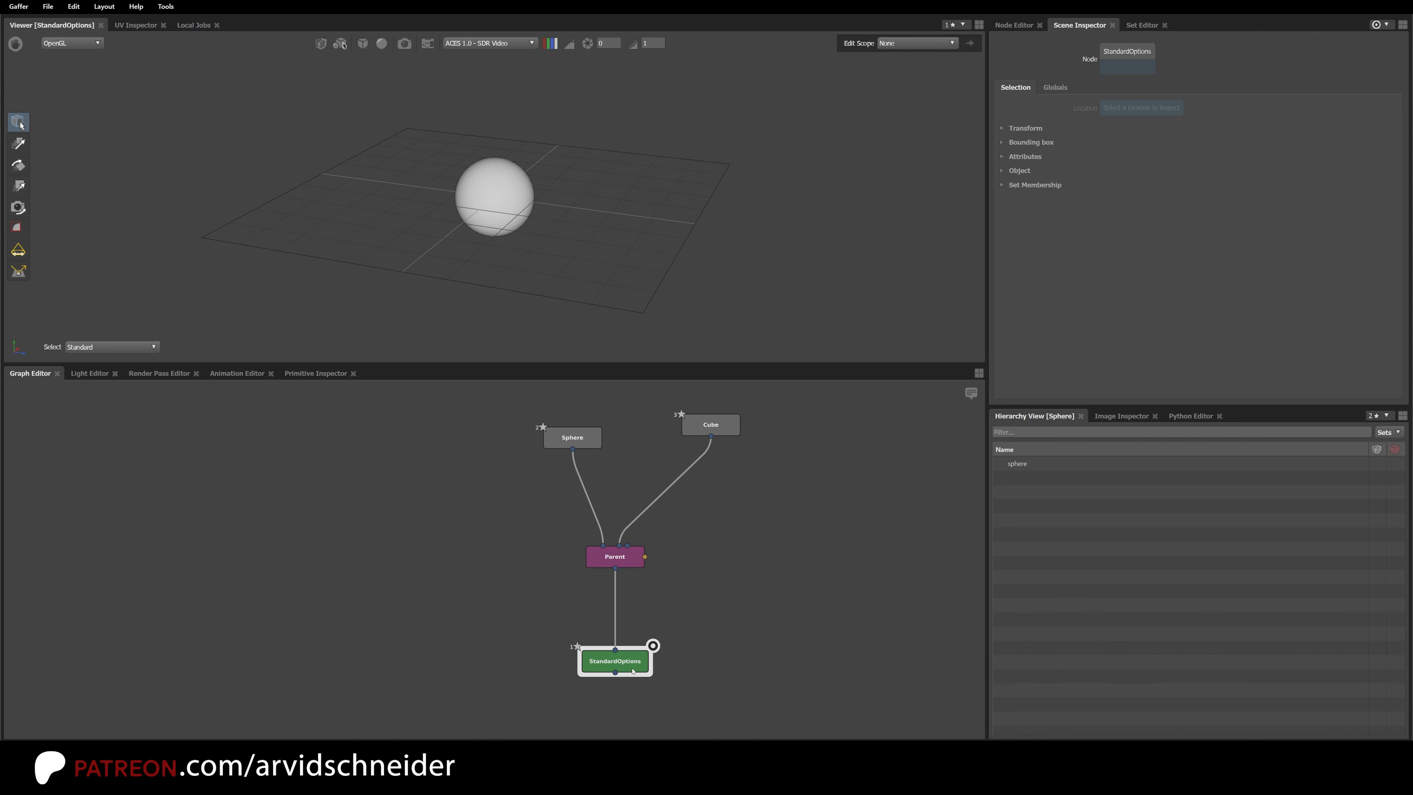
click(643, 661)
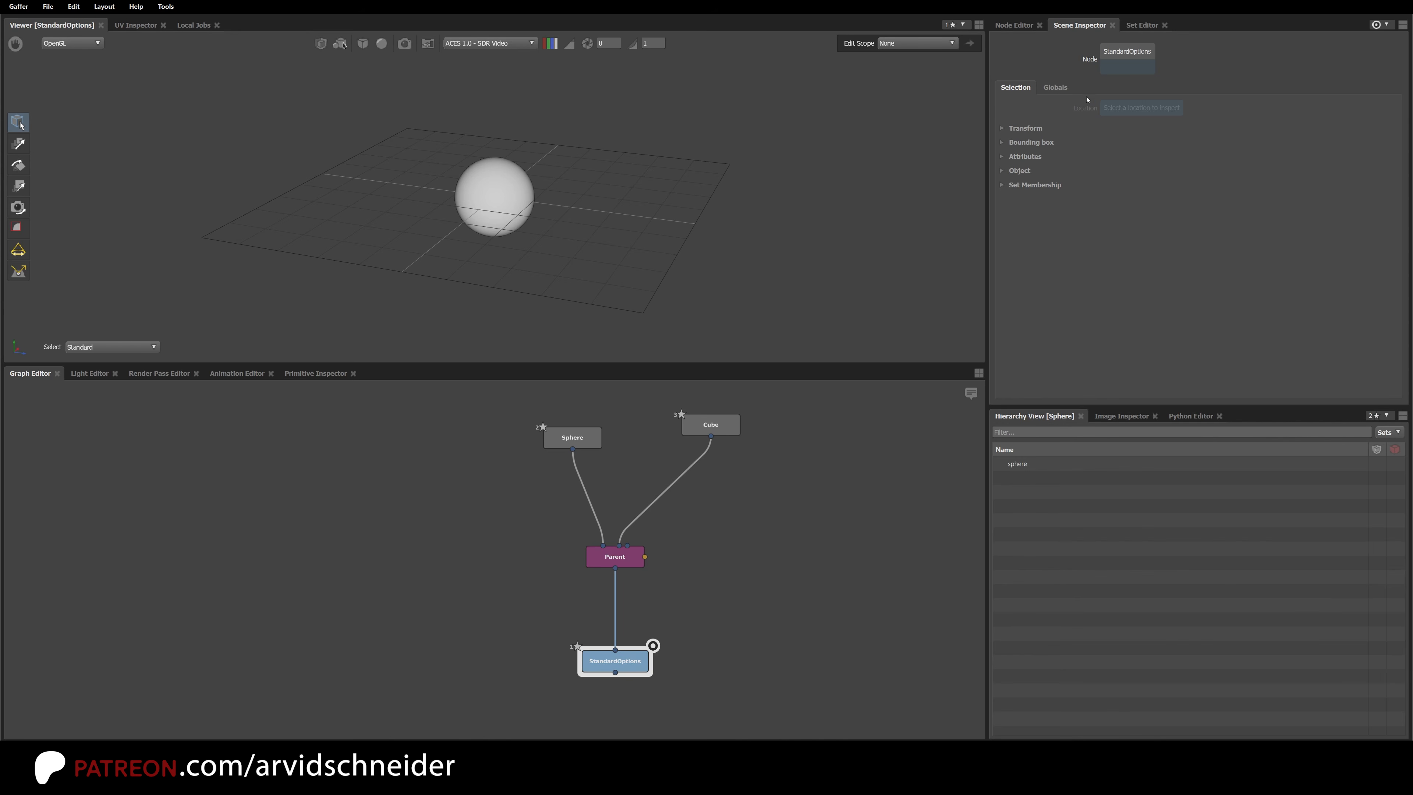
click(1047, 87)
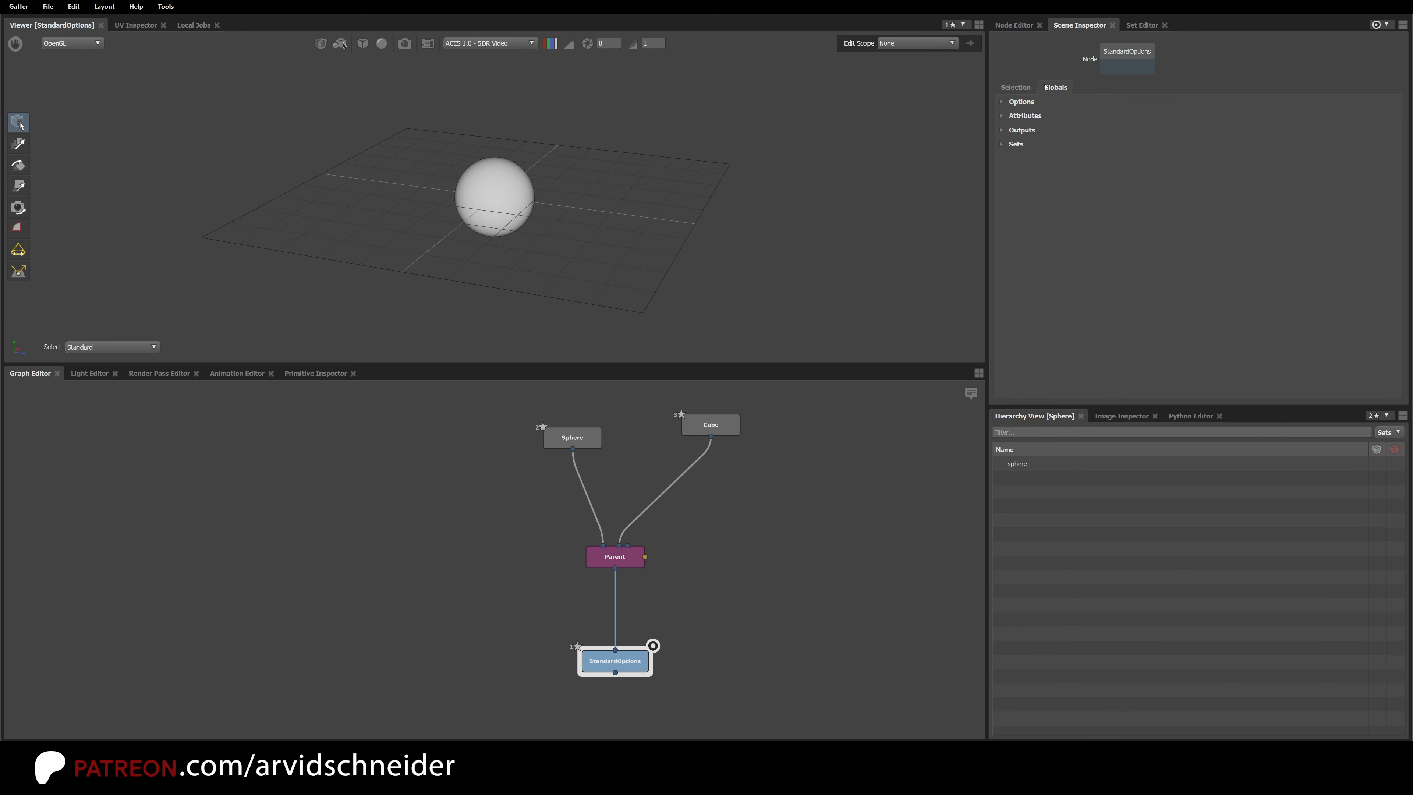
click(1022, 102)
click(1024, 119)
click(1022, 137)
click(1013, 158)
click(1018, 138)
click(1019, 119)
Step: Select the sphere location in the Hierarchy View and examine its transform, attributes and object data in the Scene Inspector
click(1030, 466)
click(1012, 89)
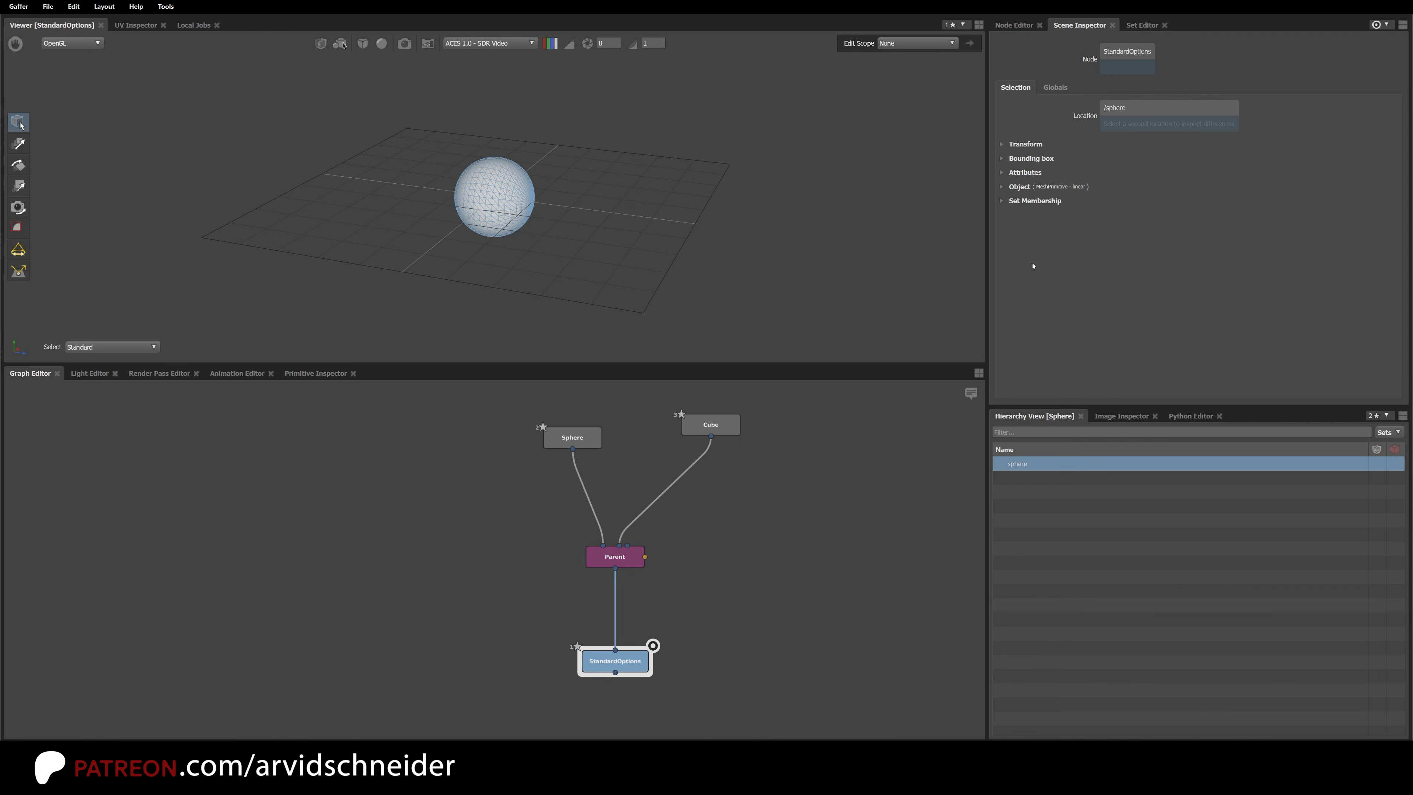
click(1025, 144)
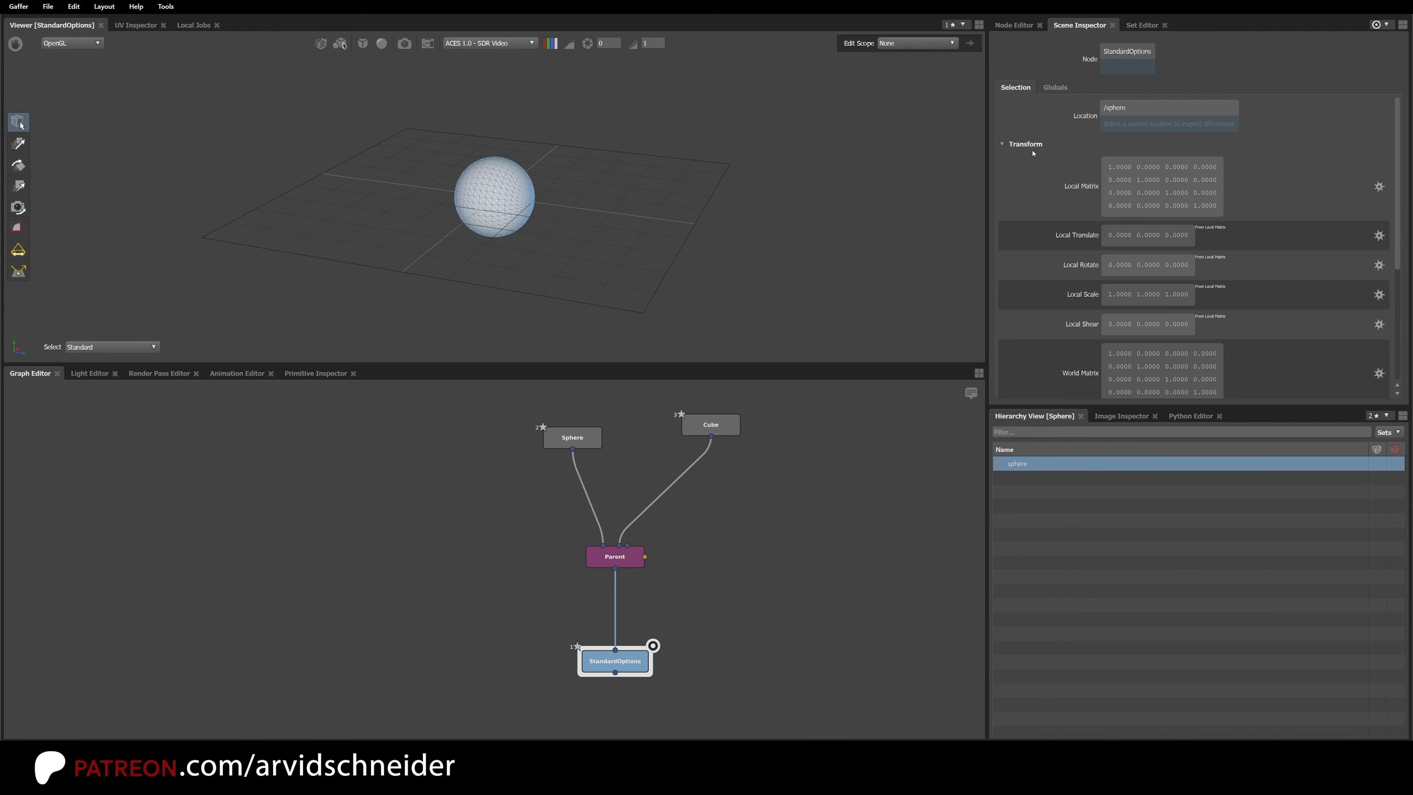
click(1026, 145)
click(1018, 172)
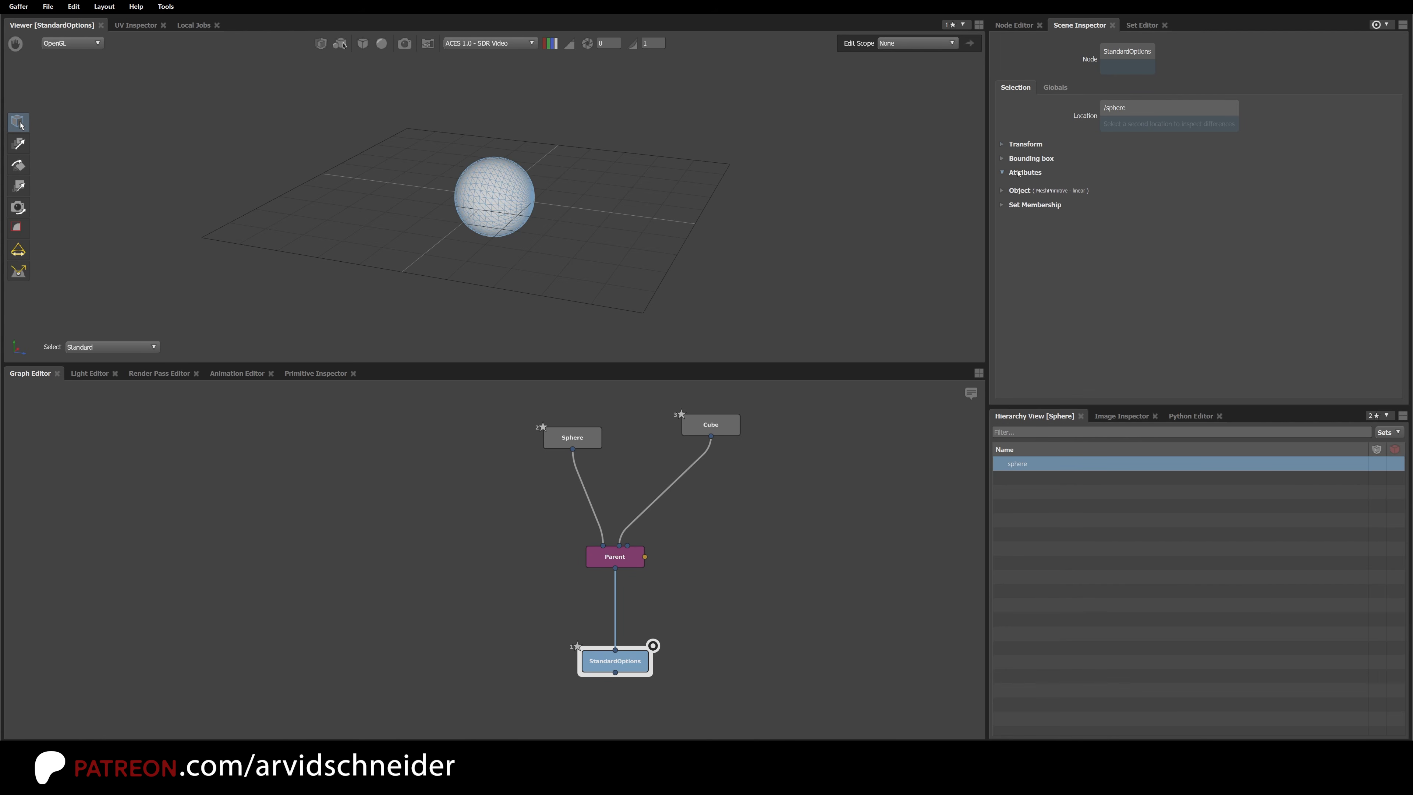
click(1019, 191)
click(1019, 190)
Step: Look at the Set Editor and the Image Inspector, and bring up the Python Editor
click(1141, 26)
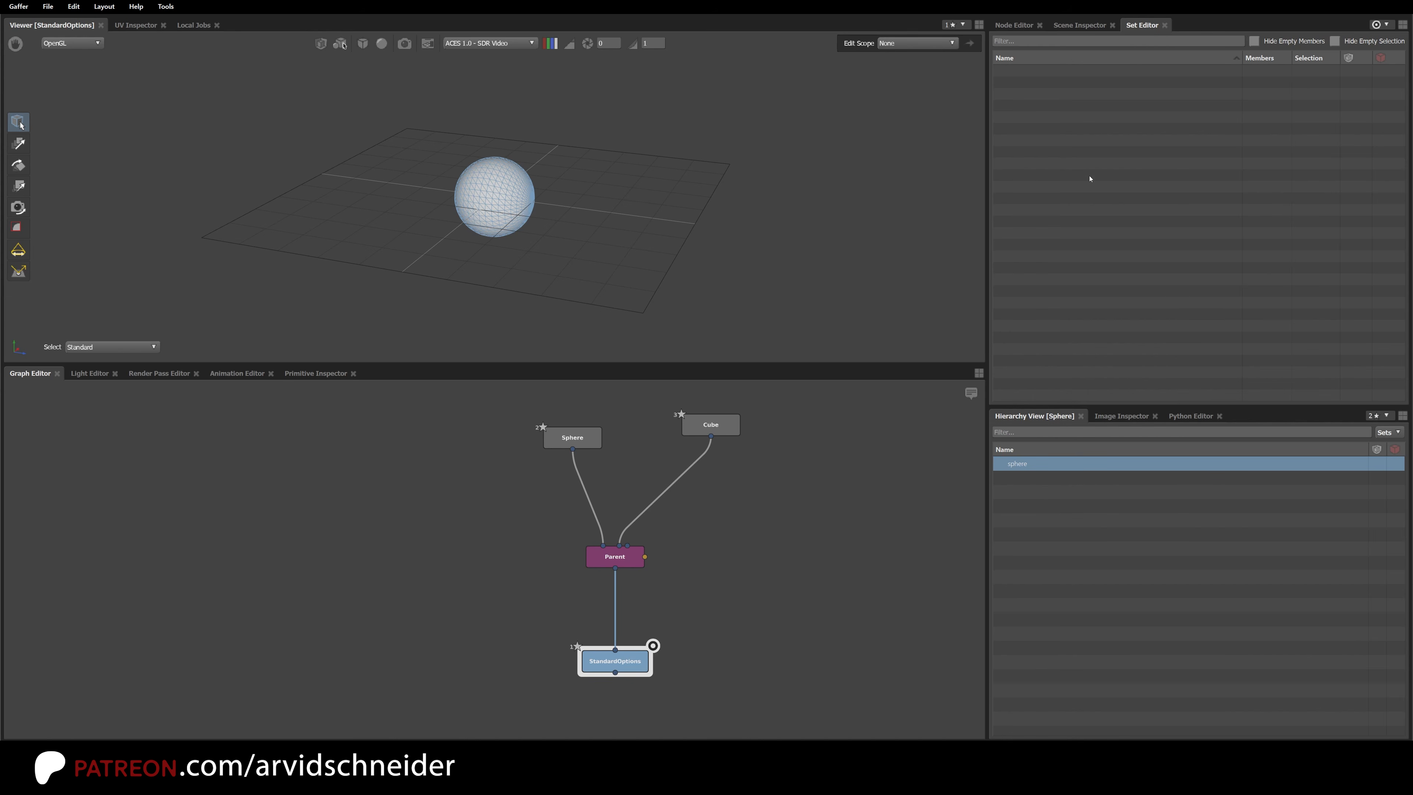
click(1119, 416)
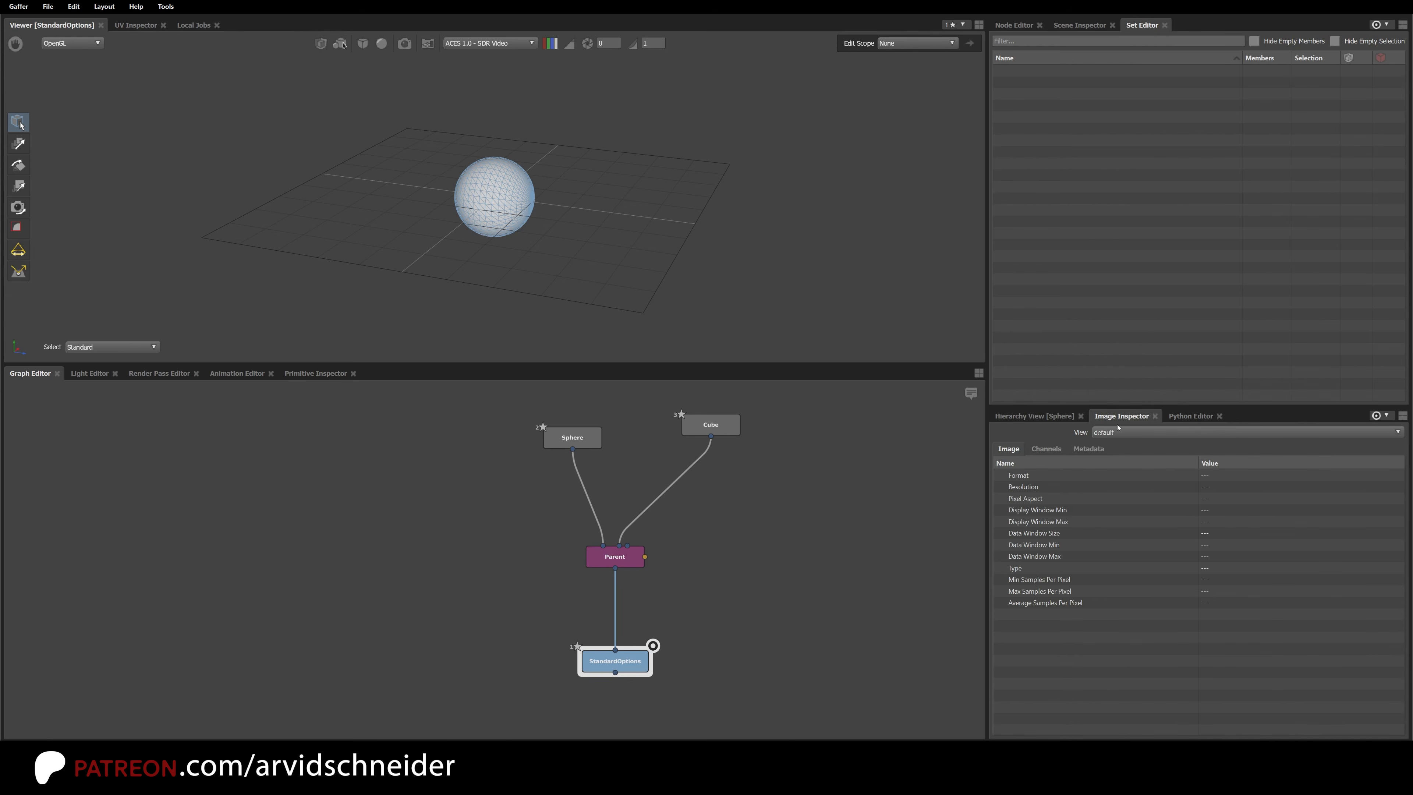
click(1190, 416)
Step: Try code completion in the Python Editor with the text Gaffer, browse the suggestions and clear the entry
click(1080, 615)
text(asdfasdf)
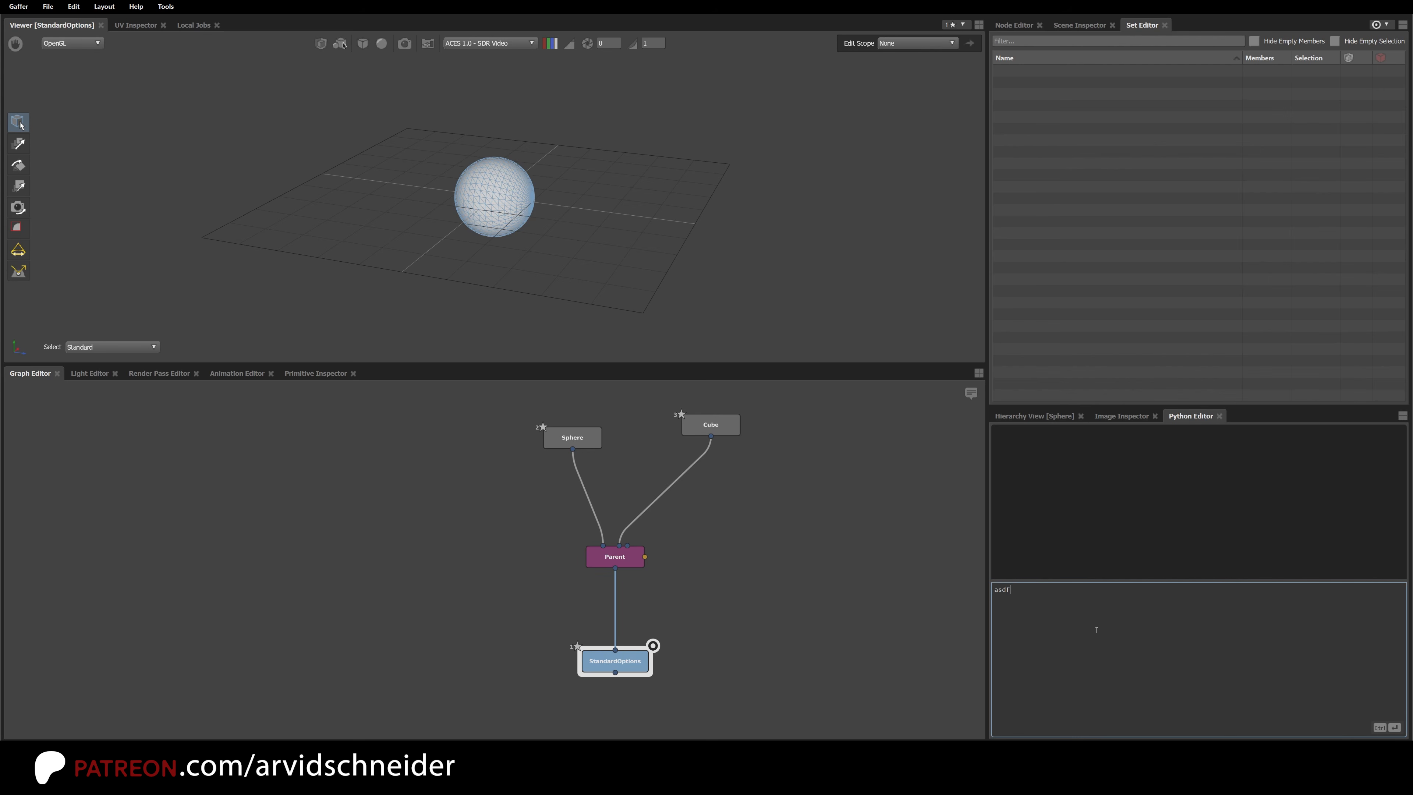
key(ctrl+a)
text(Gaffer)
key(Down)
key(Down)
key(Down)
key(Down)
key(Down)
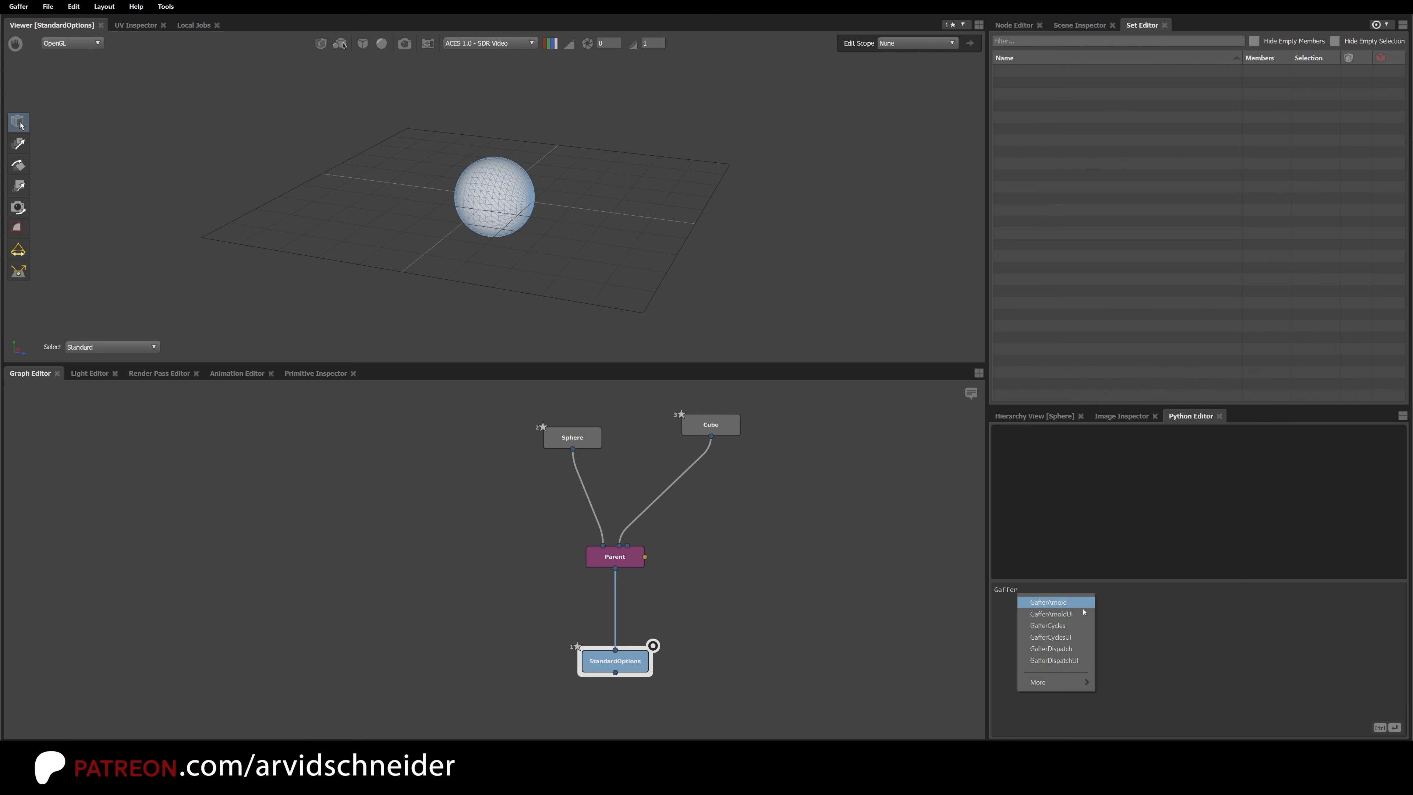
key(Up)
key(Up)
key(Up)
key(Up)
click(1098, 613)
key(ctrl+a)
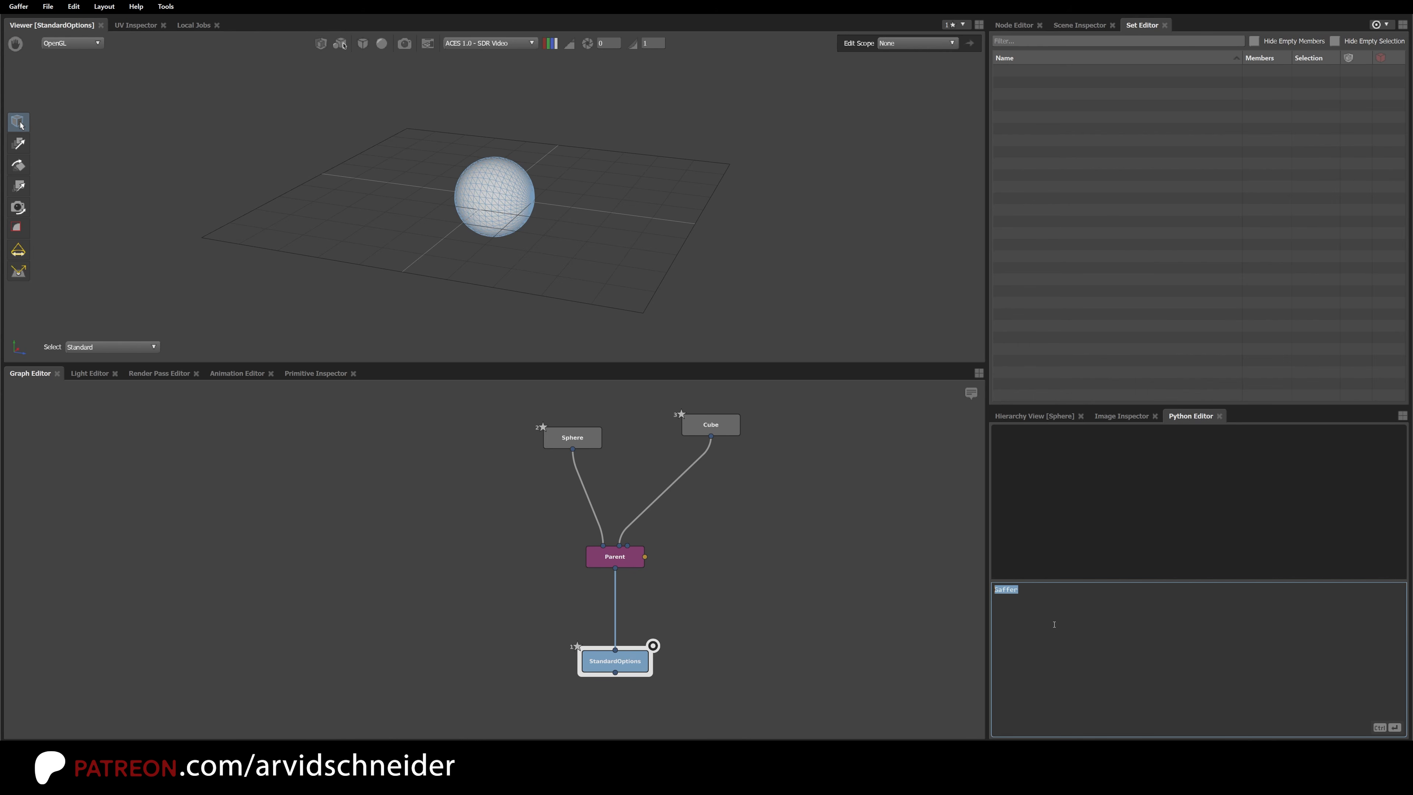
key(BackSpace)
Step: Look at the Light Editor and return to the Graph Editor
click(92, 375)
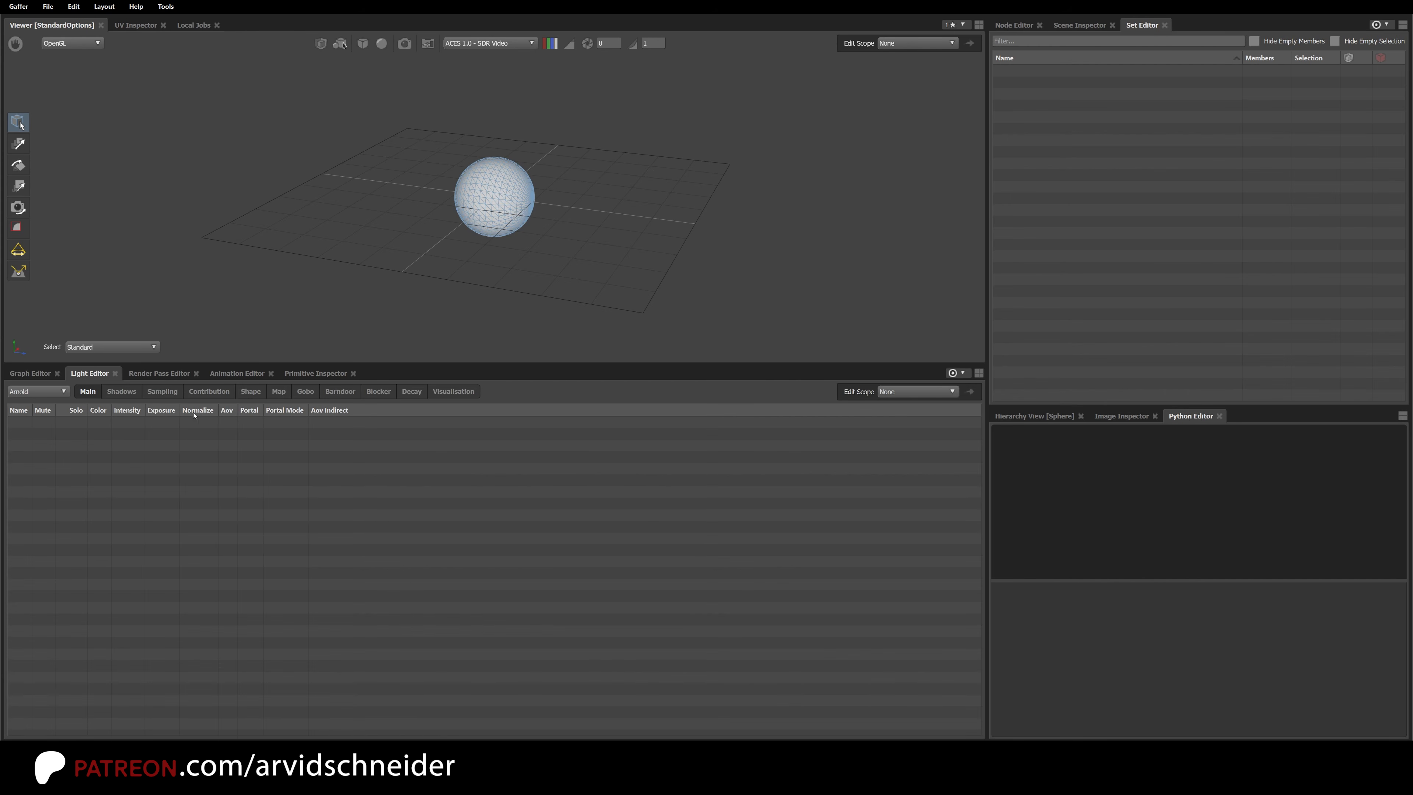
click(30, 373)
Step: Create an Arnold Quad Light node and connect it to the Parent node as an additional child
key(Tab)
key(Escape)
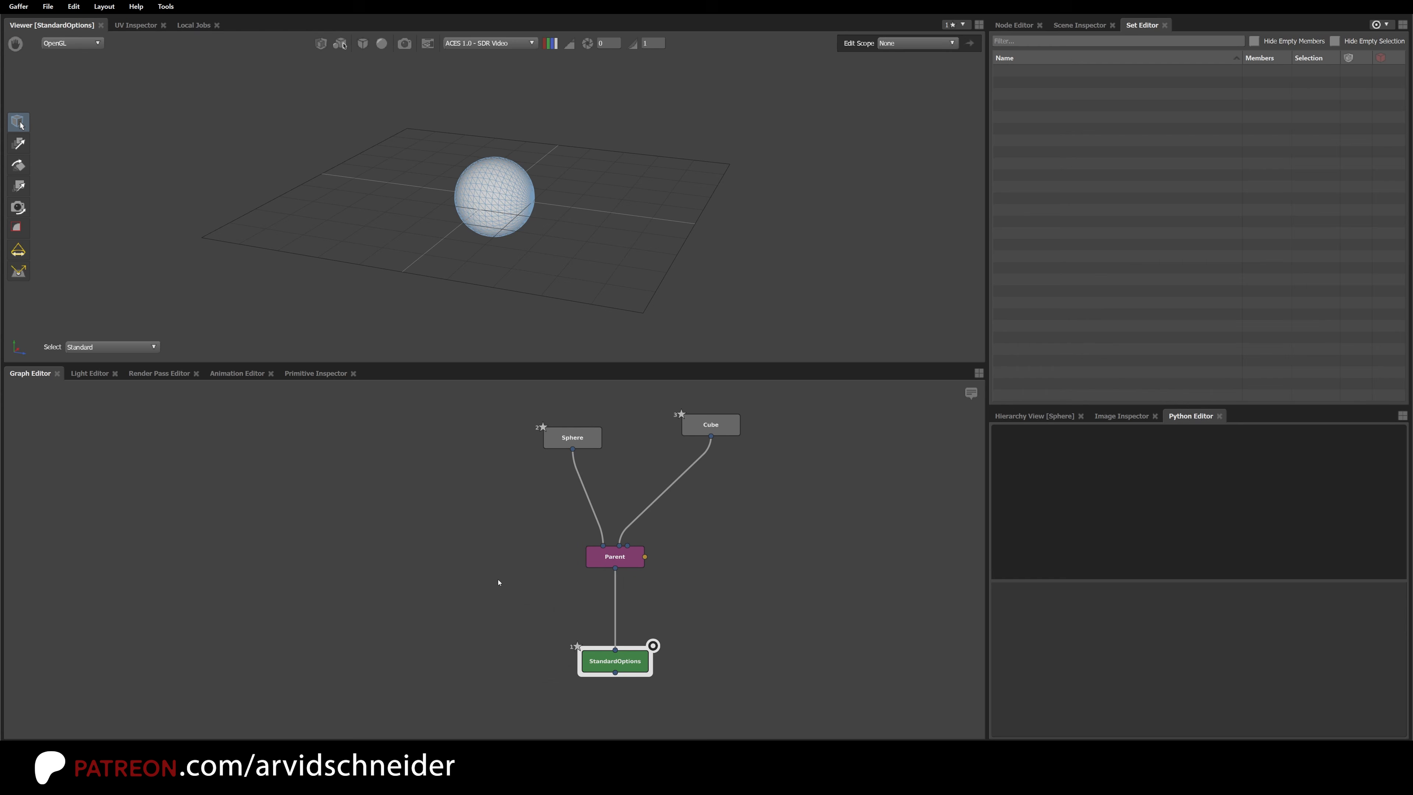
key(Tab)
mouse_move(532, 611)
mouse_move(611, 625)
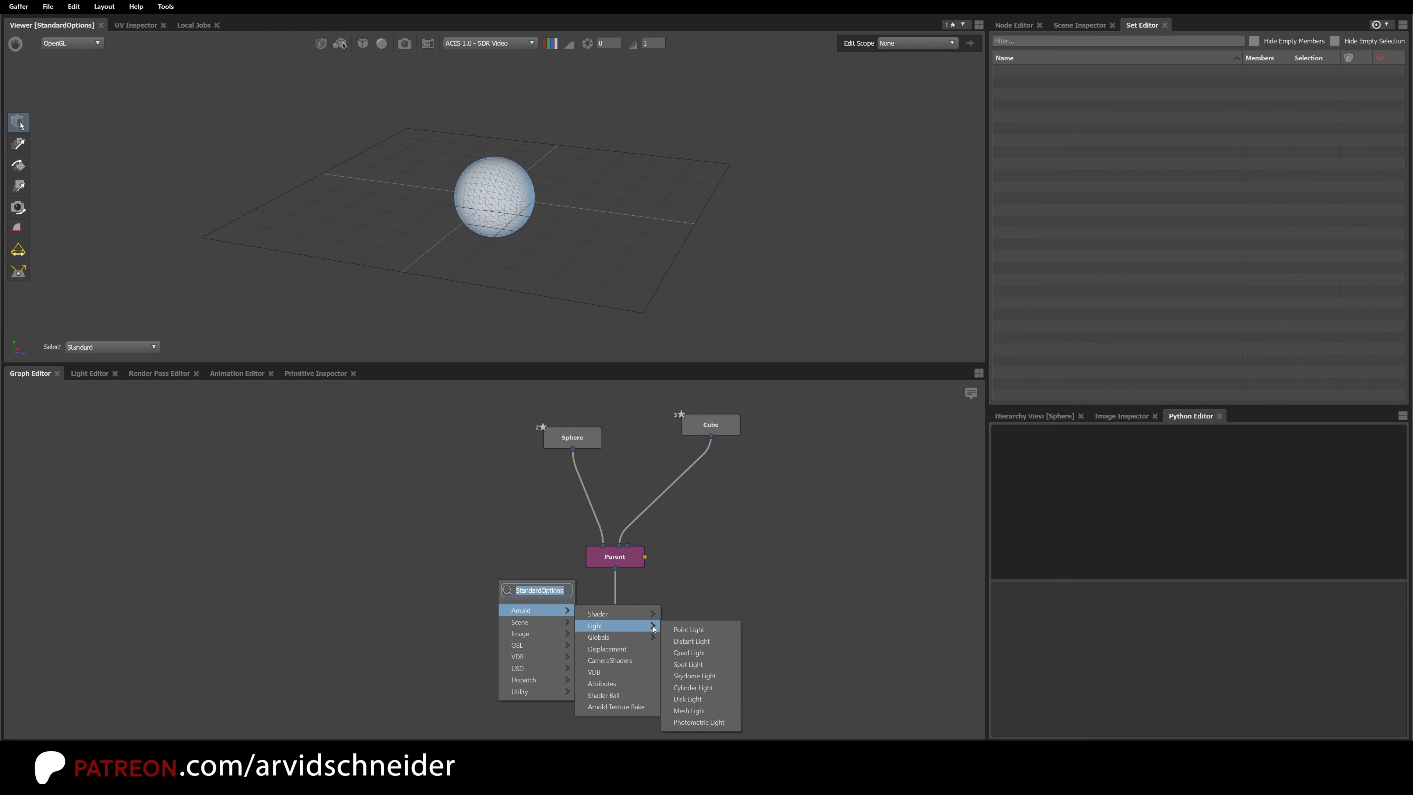
click(696, 657)
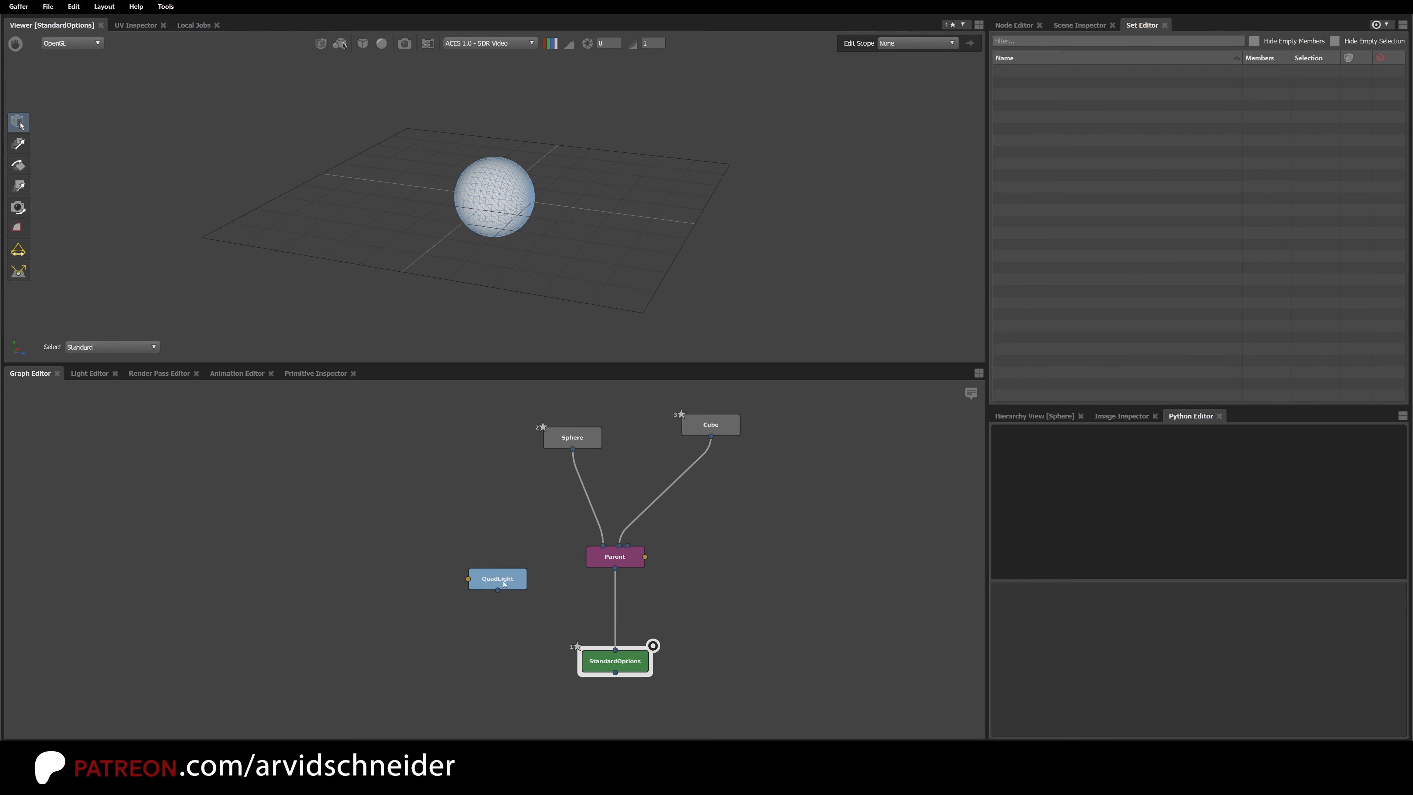
drag(503, 583, 623, 545)
click(630, 565)
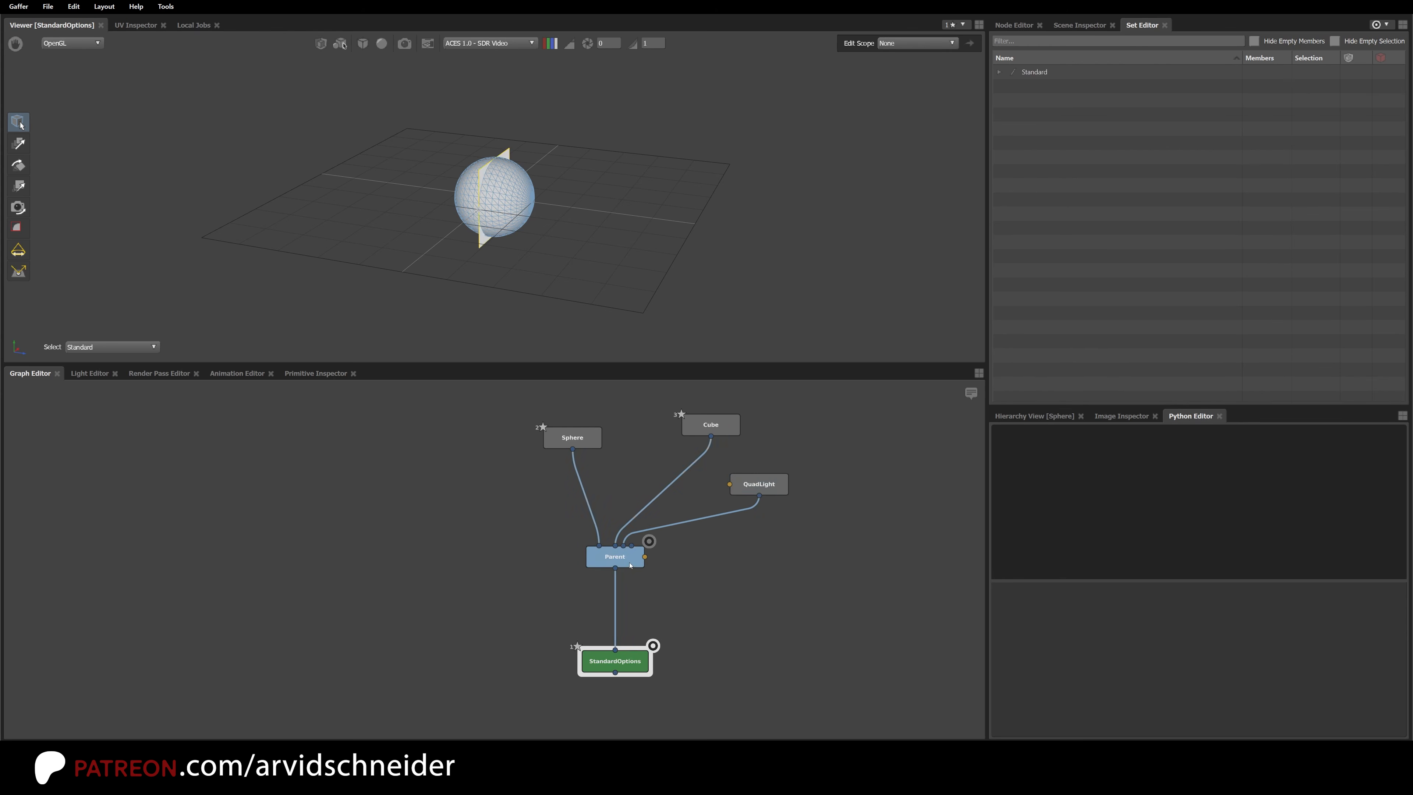
Step: Look through the Light Editor's parameter categories for the quad light, widening the Name column
click(89, 373)
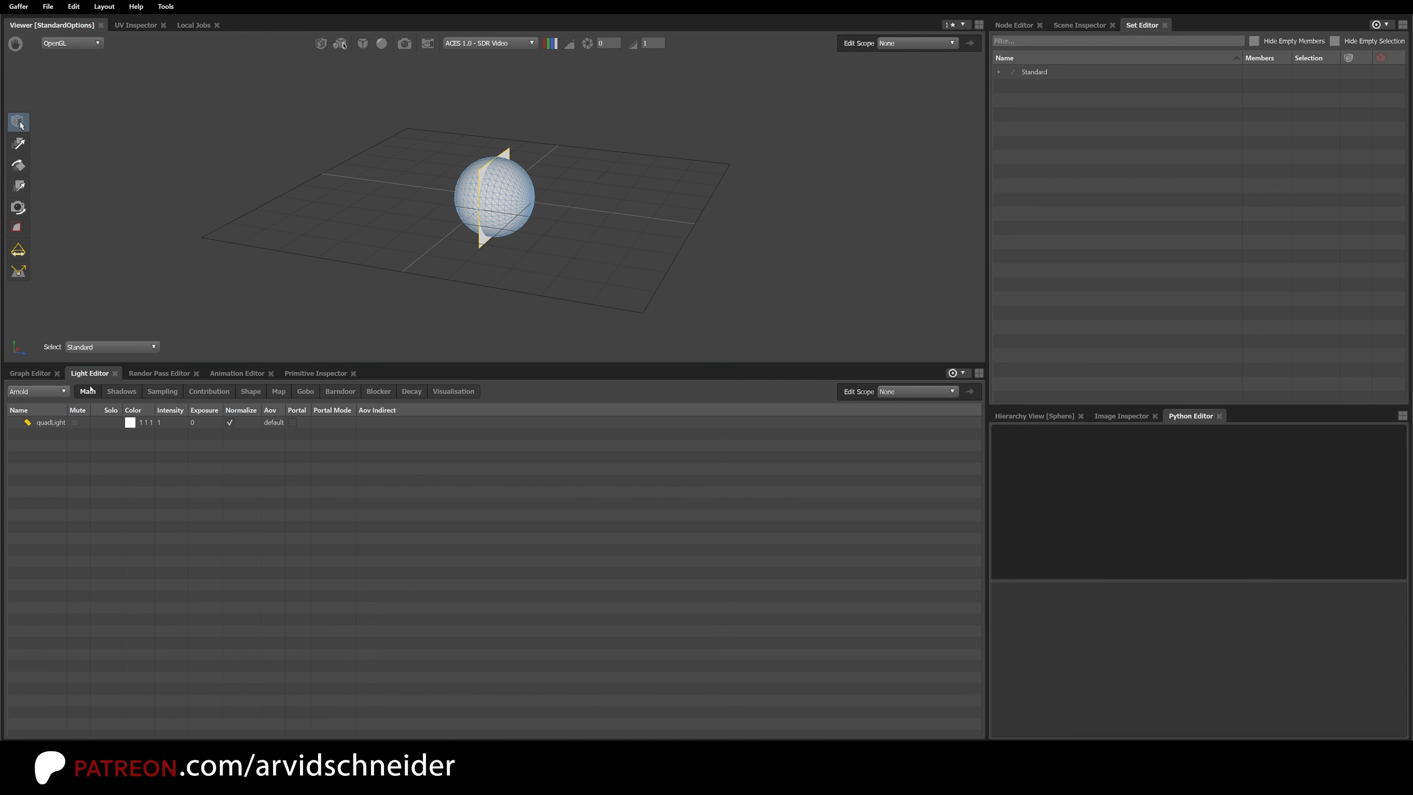
drag(66, 410, 108, 411)
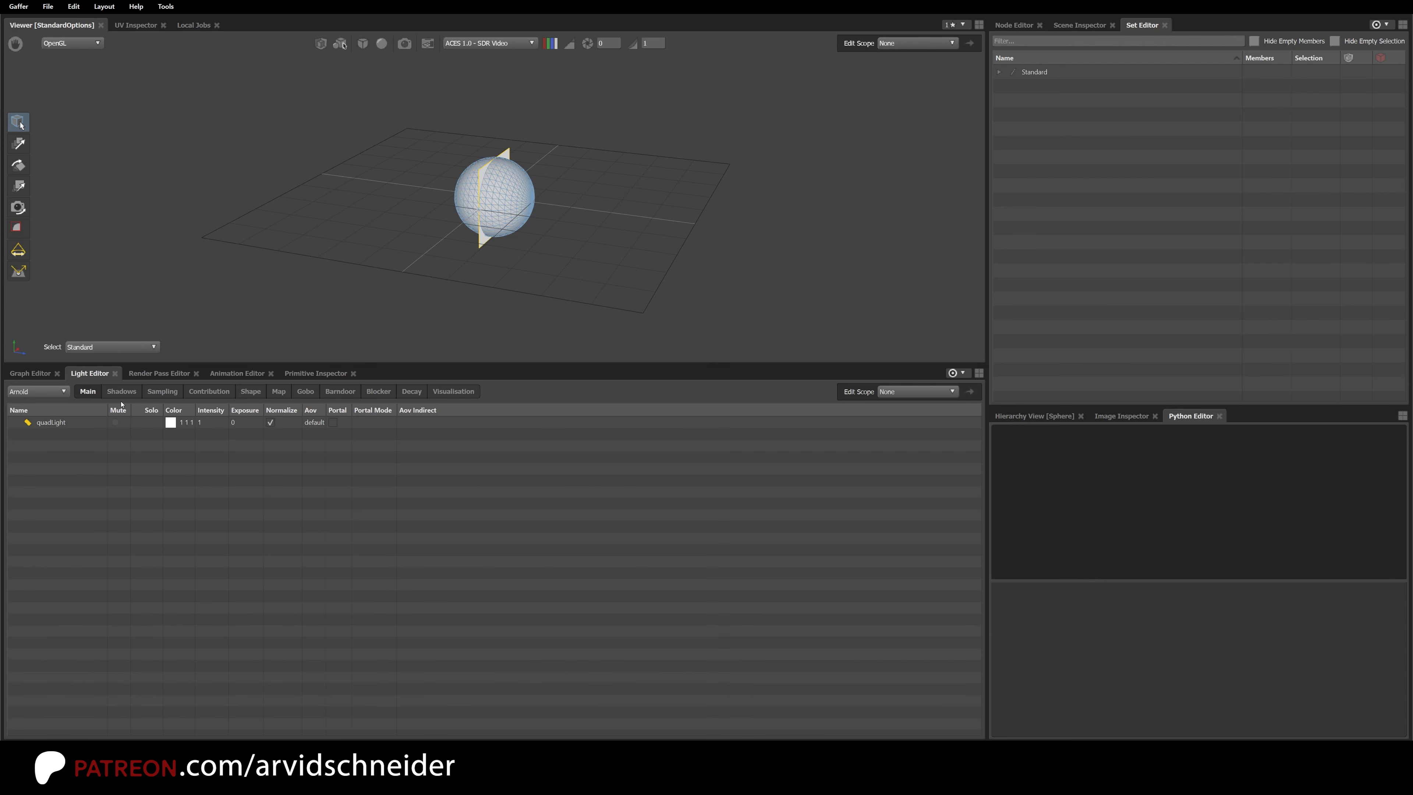
scroll(125, 396, down, 6)
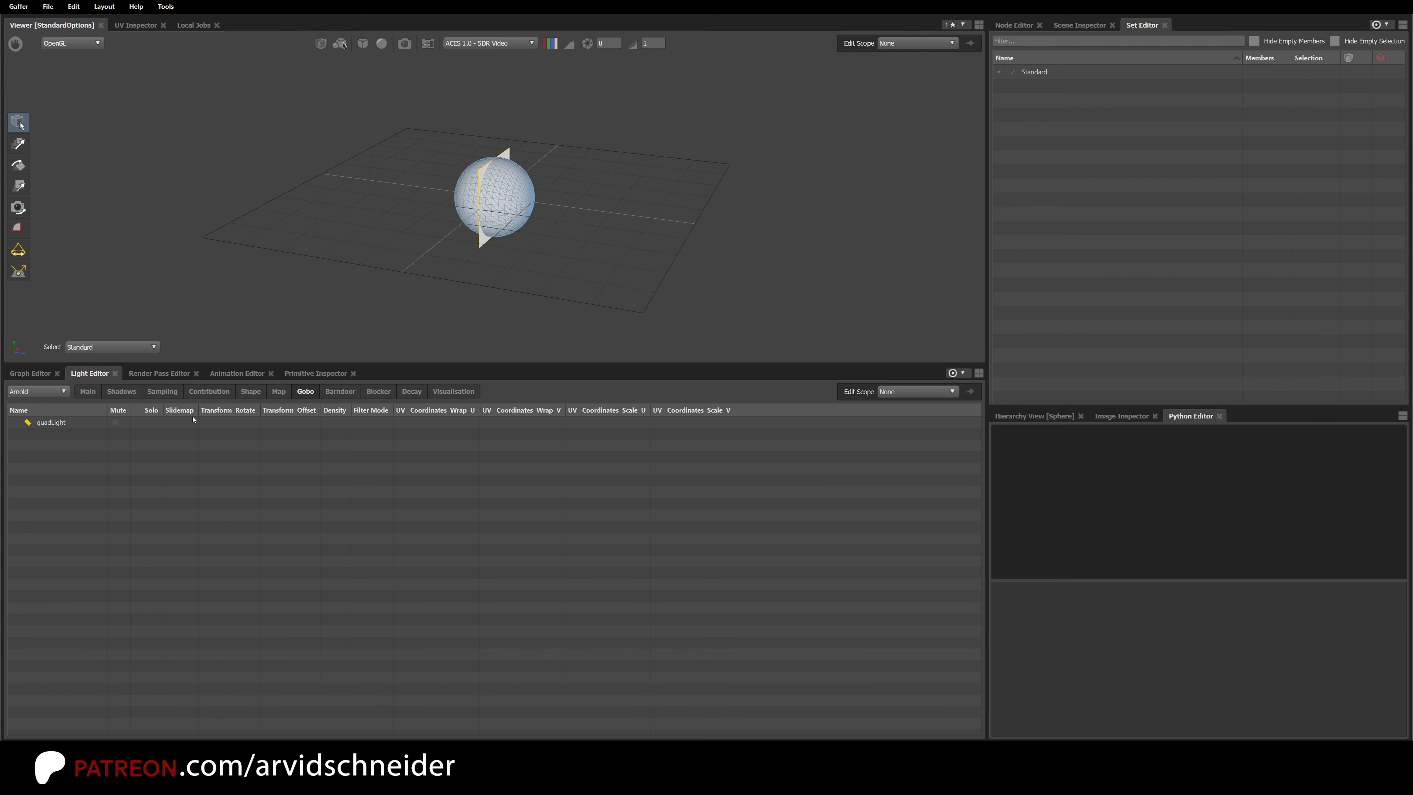
click(88, 392)
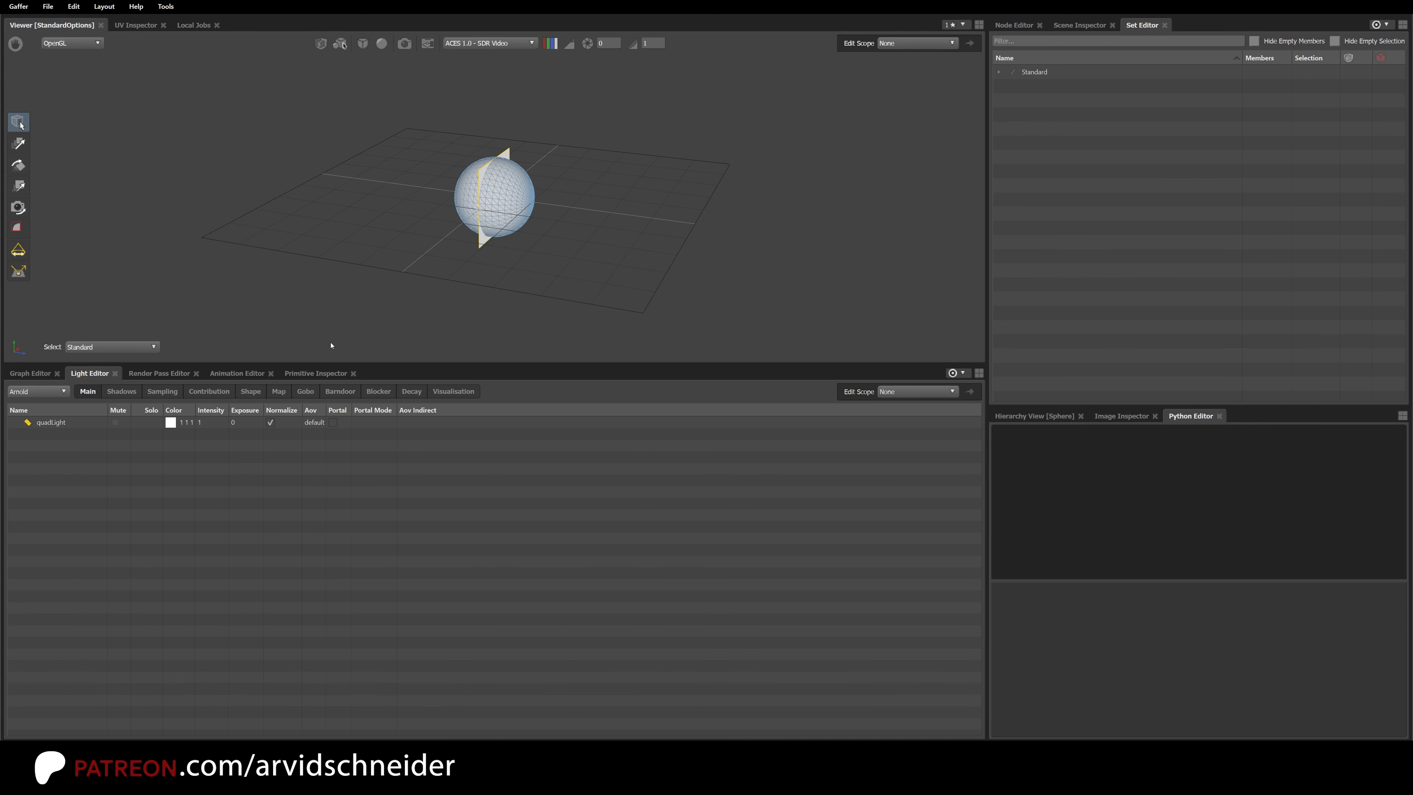
Step: Look at the Render Pass Editor, the Animation Editor and the Primitive Inspector
click(159, 373)
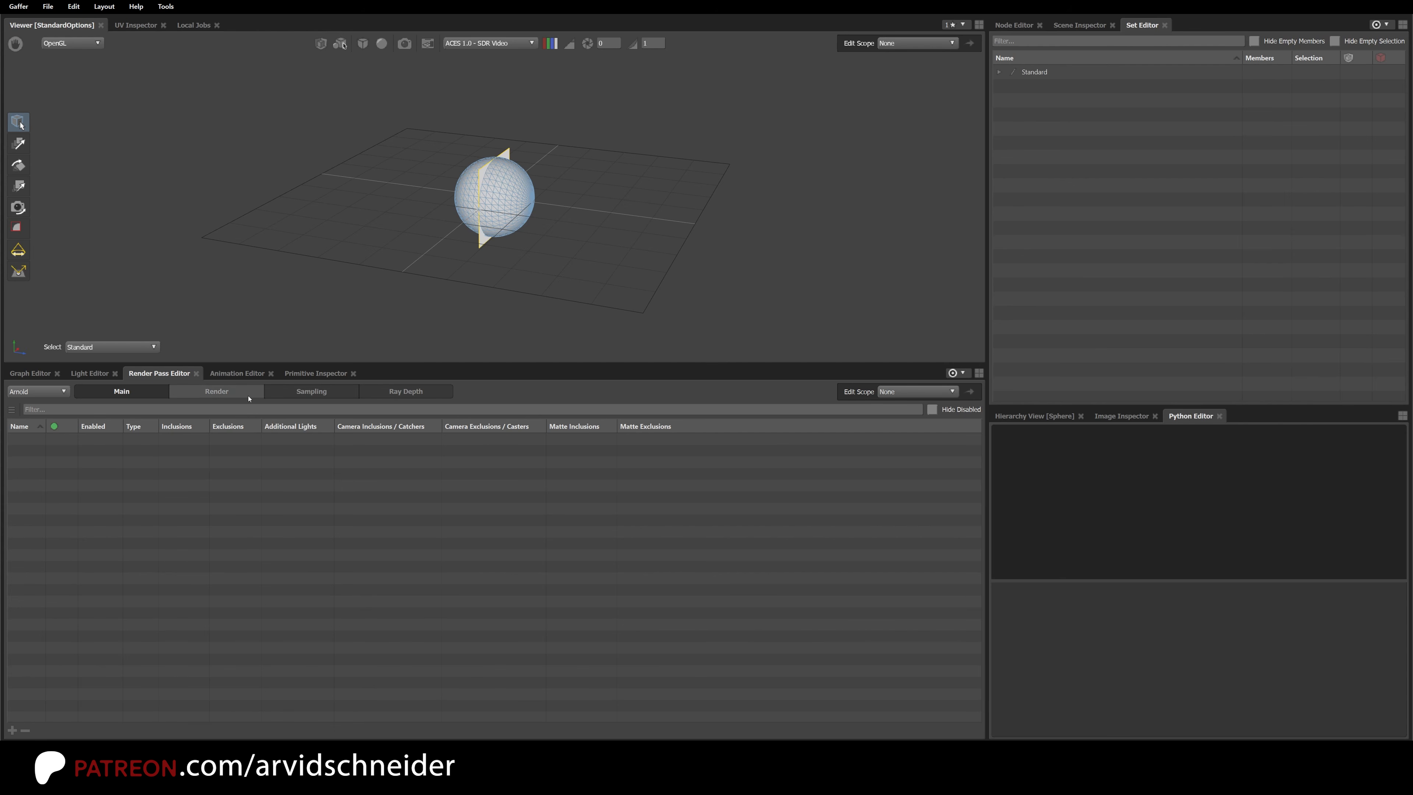
click(225, 375)
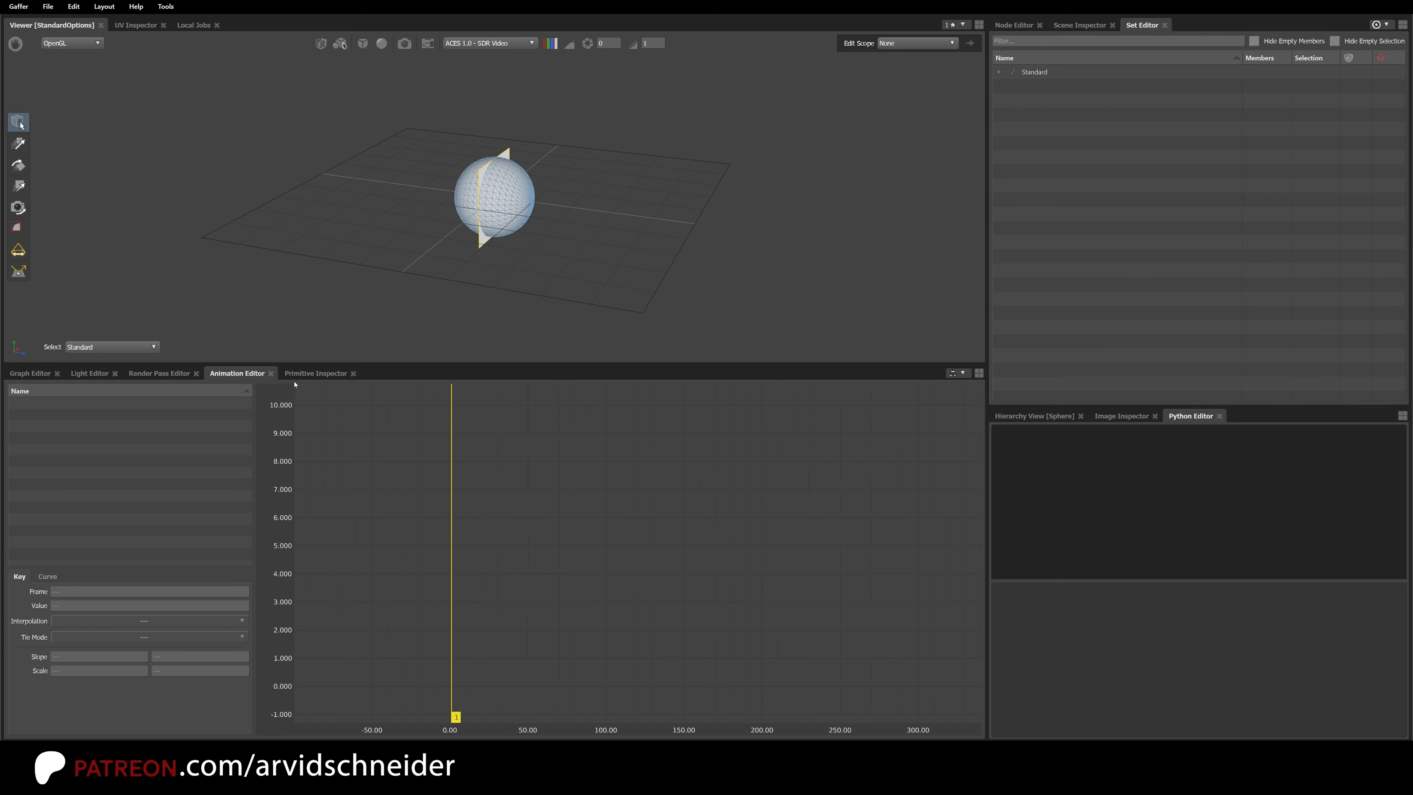
click(306, 375)
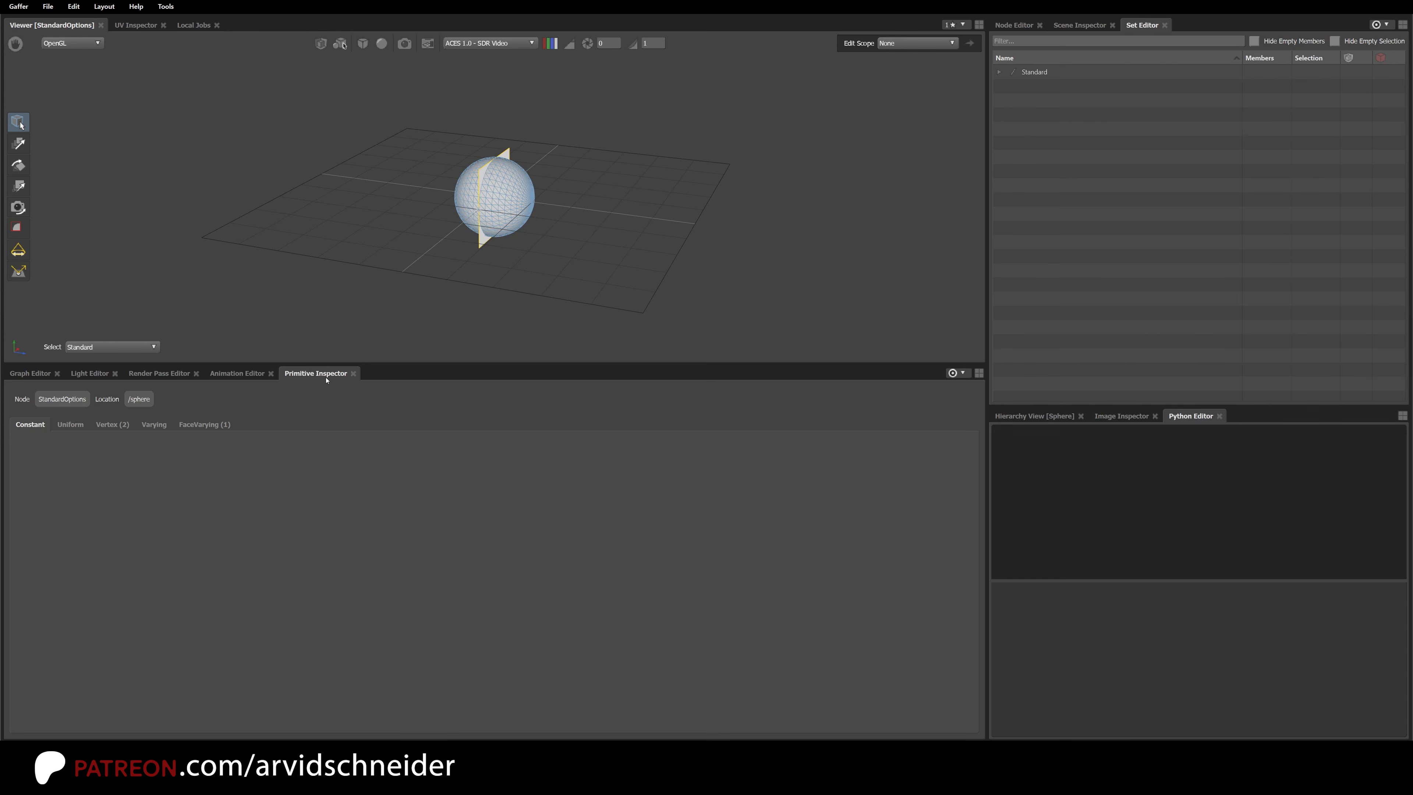
Step: Compare the quad light with the sphere in the Scene Inspector, and reselect only the sphere
click(1082, 28)
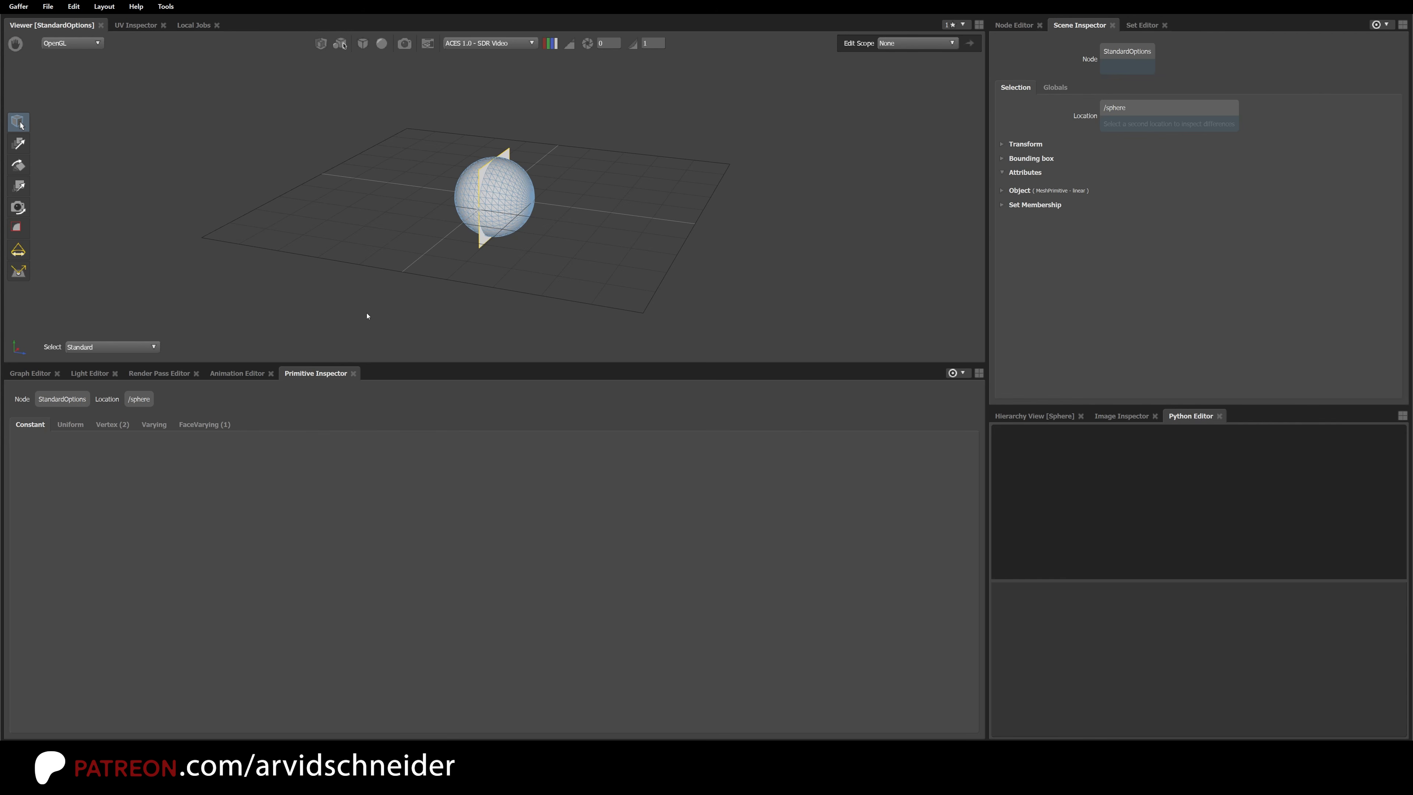
shift+click(505, 208)
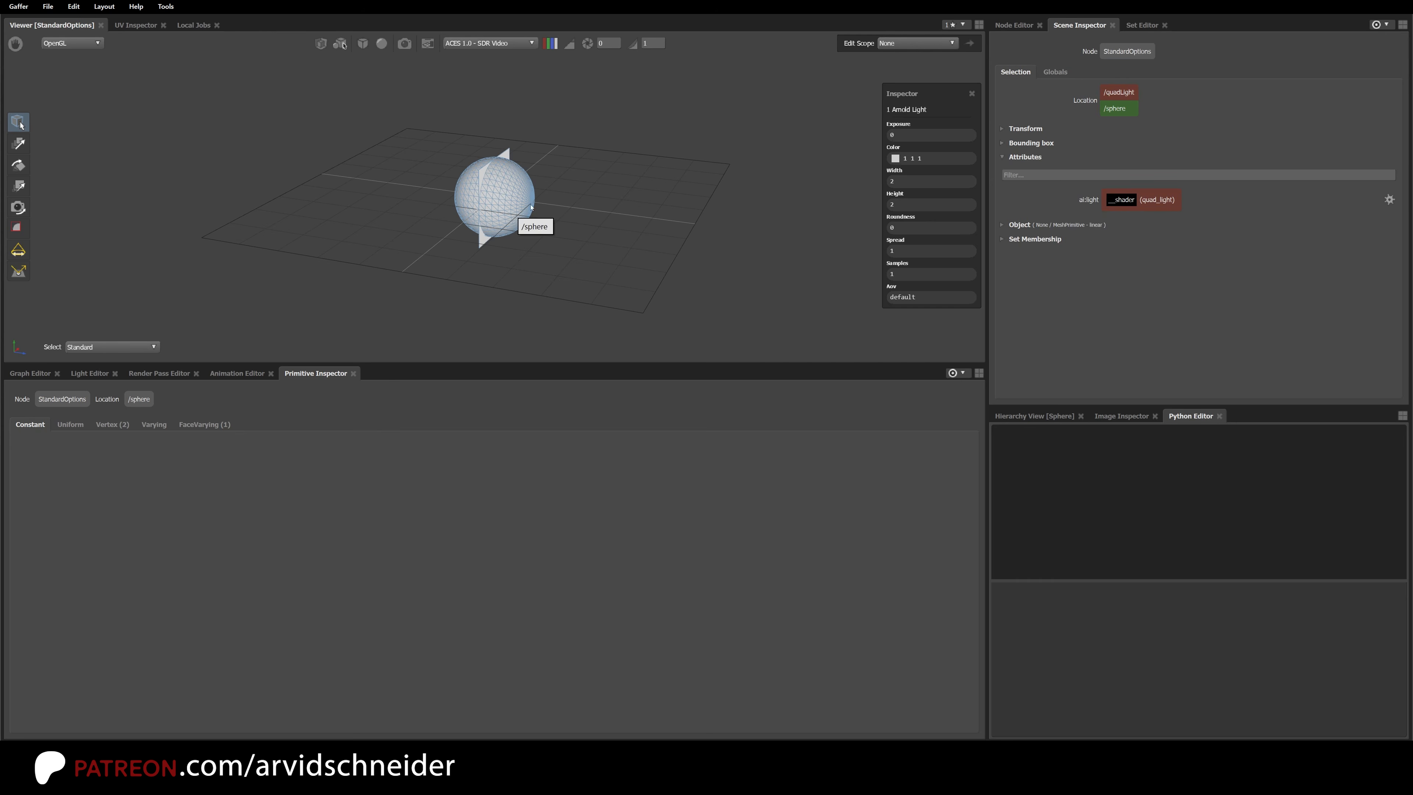
click(515, 213)
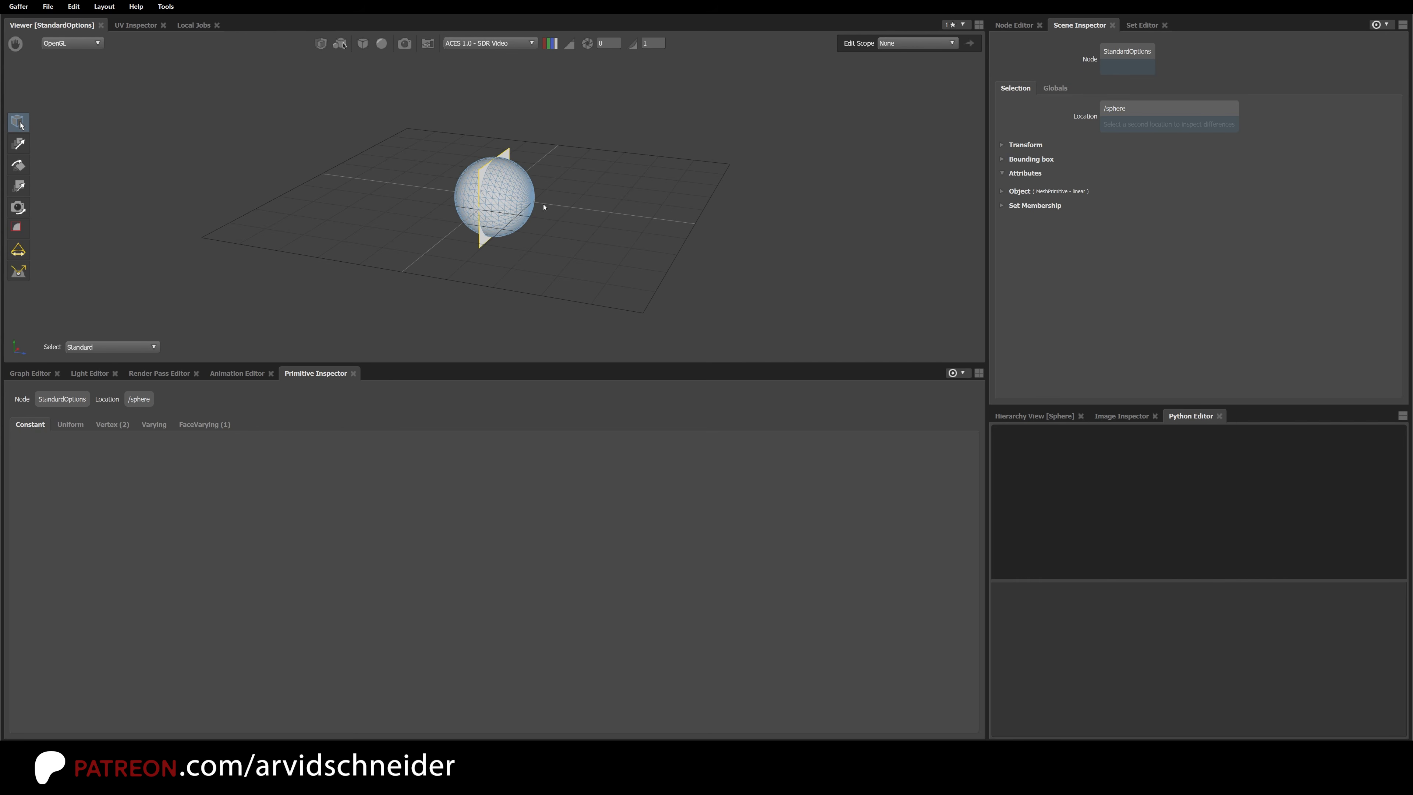
Step: Examine the sphere's Vertex, FaceVarying and Constant data in the Primitive Inspector
click(113, 425)
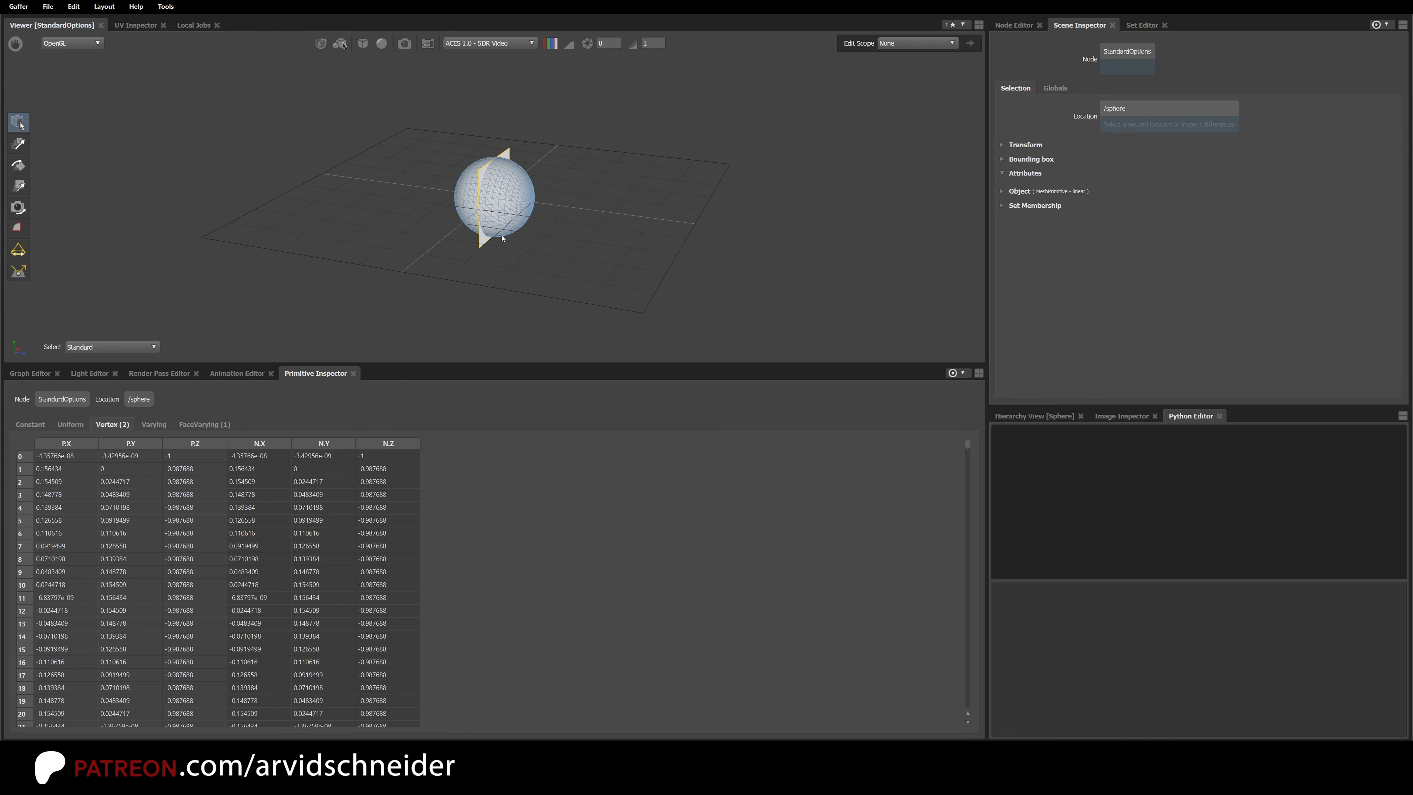
click(203, 425)
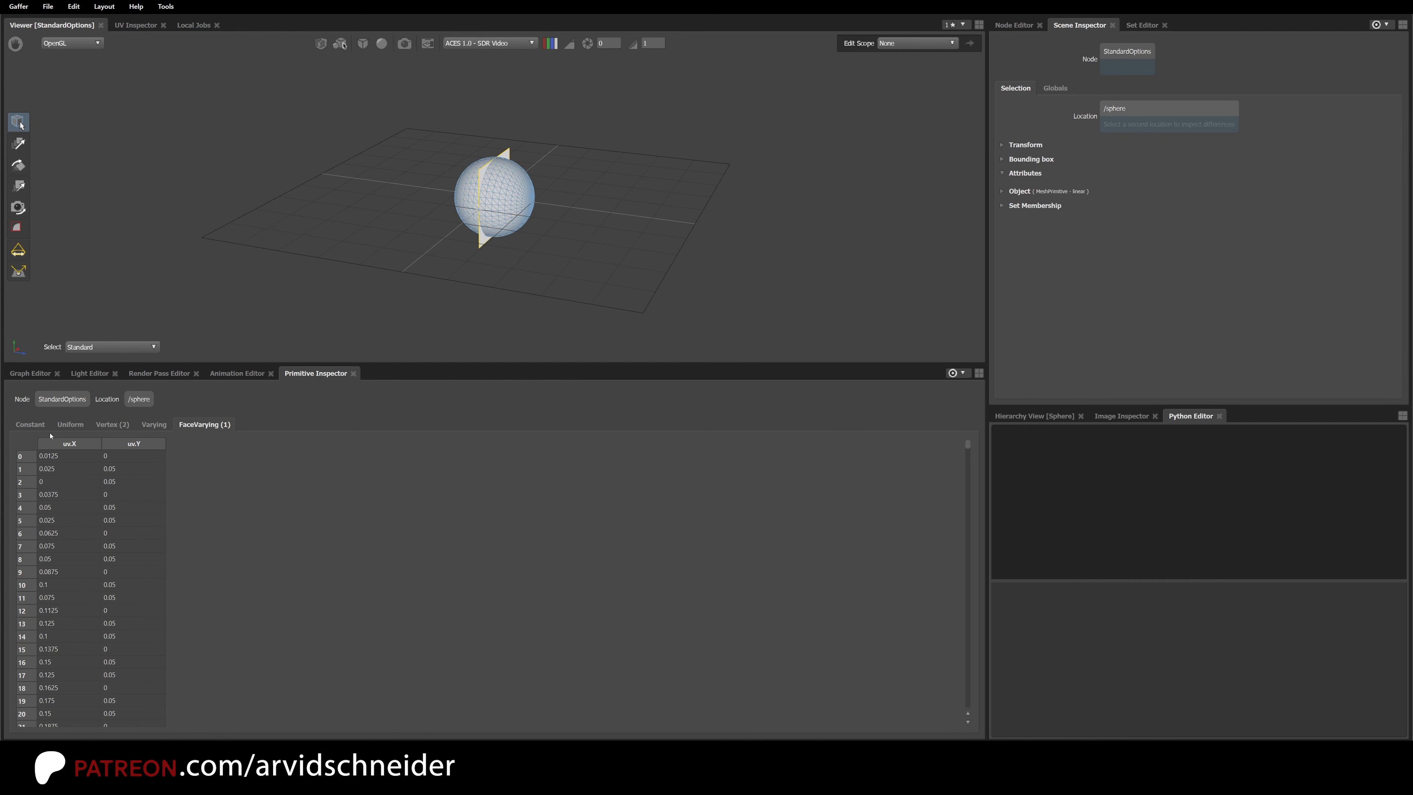
click(31, 424)
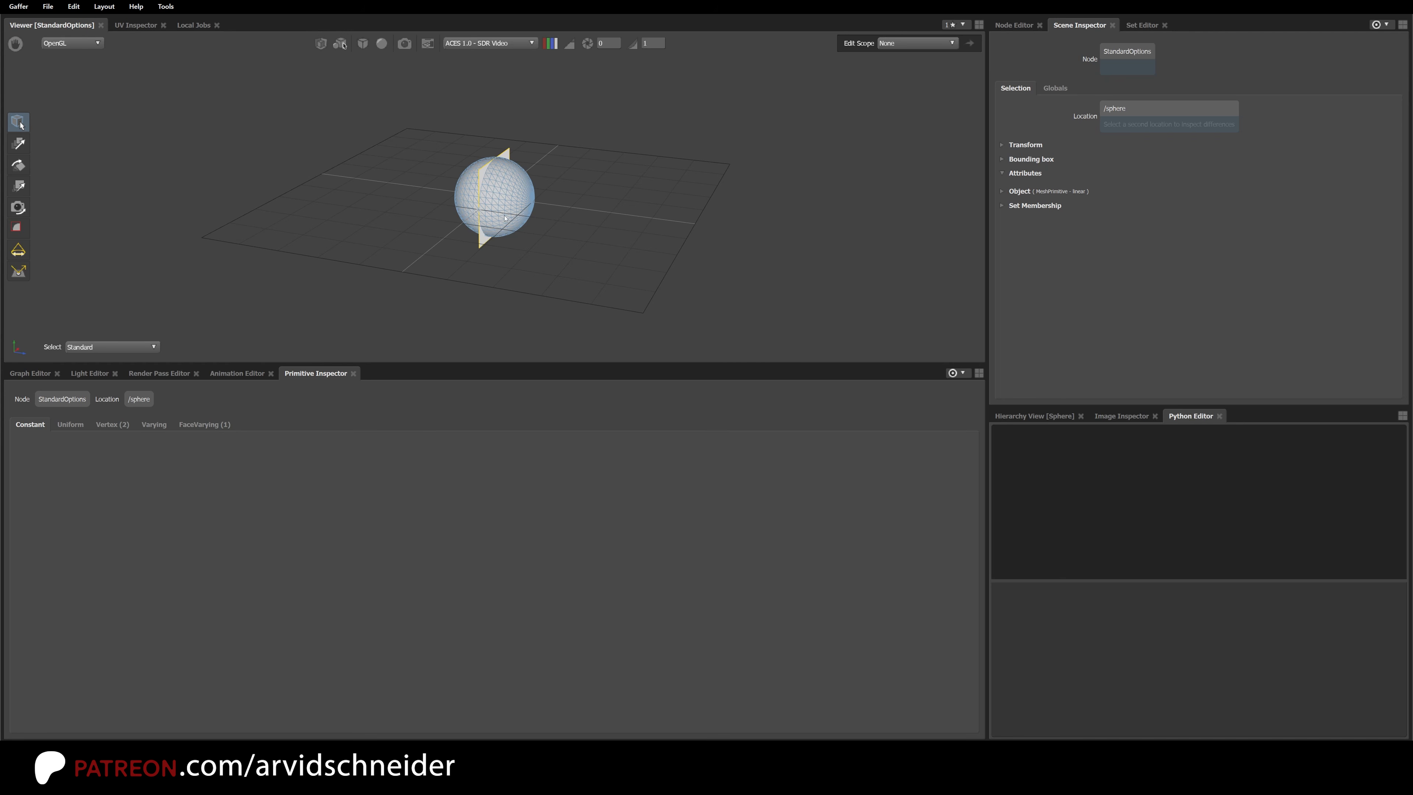
click(106, 425)
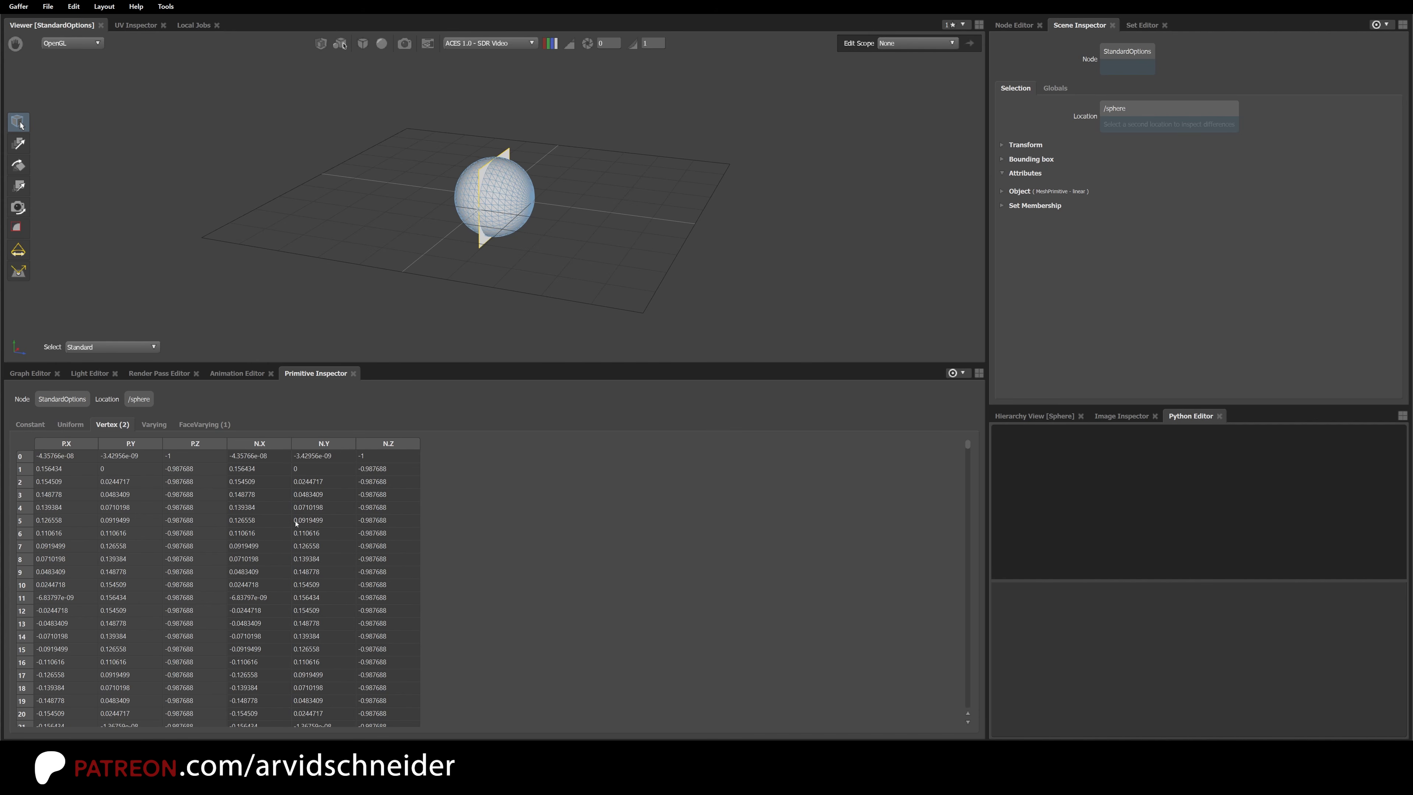
Step: Return to the Graph Editor and Node Editor, and preview the scene with Arnold before switching the Viewer back to OpenGL
click(33, 373)
click(1026, 26)
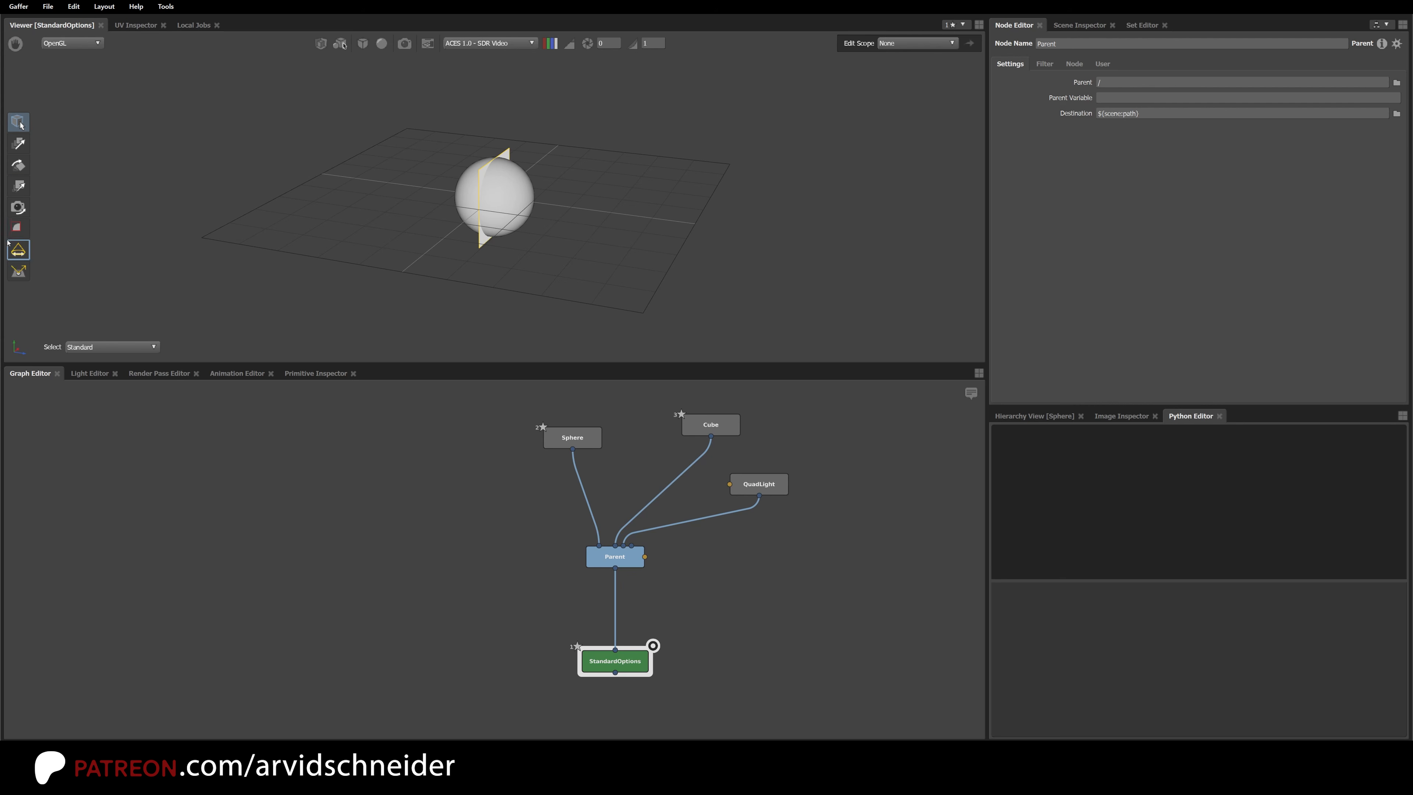
click(68, 42)
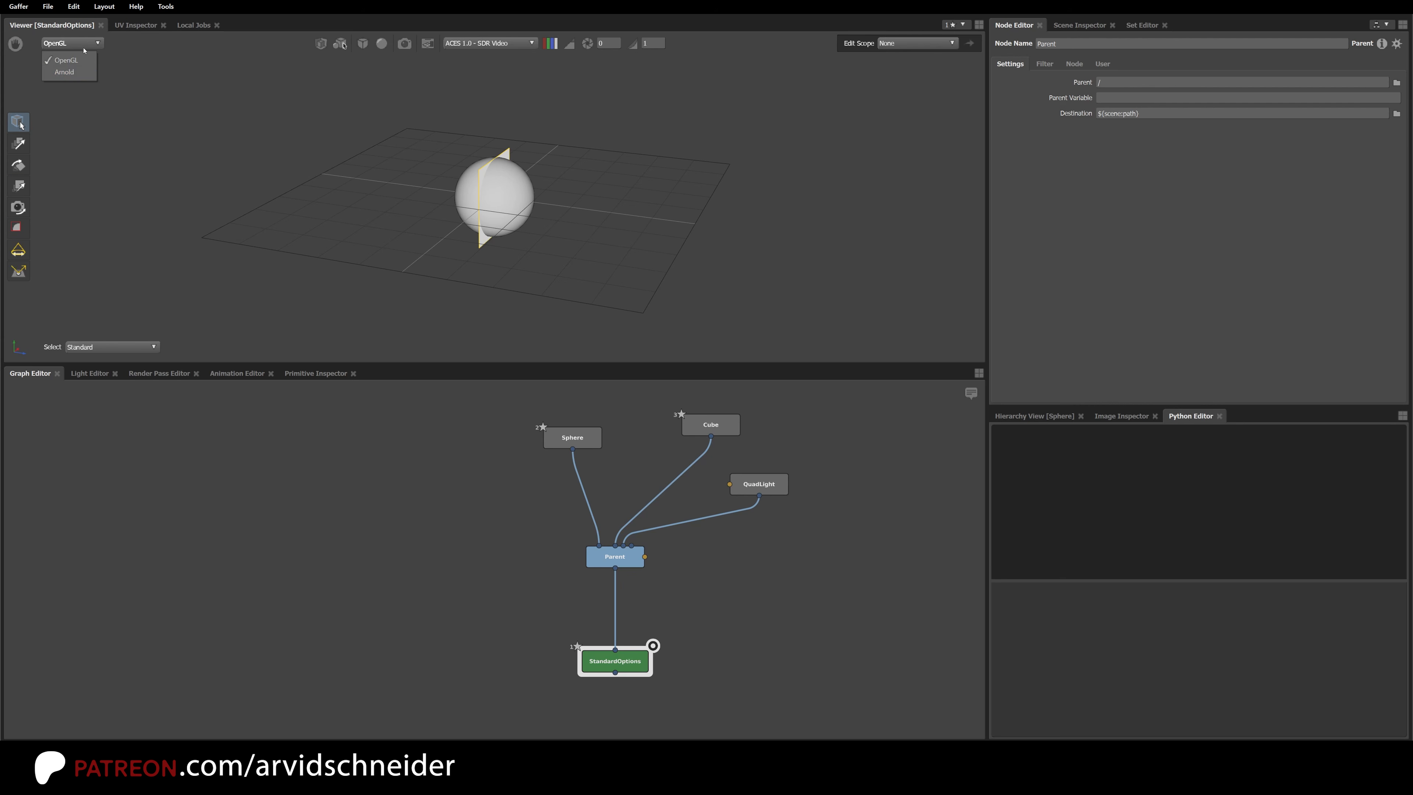
click(64, 71)
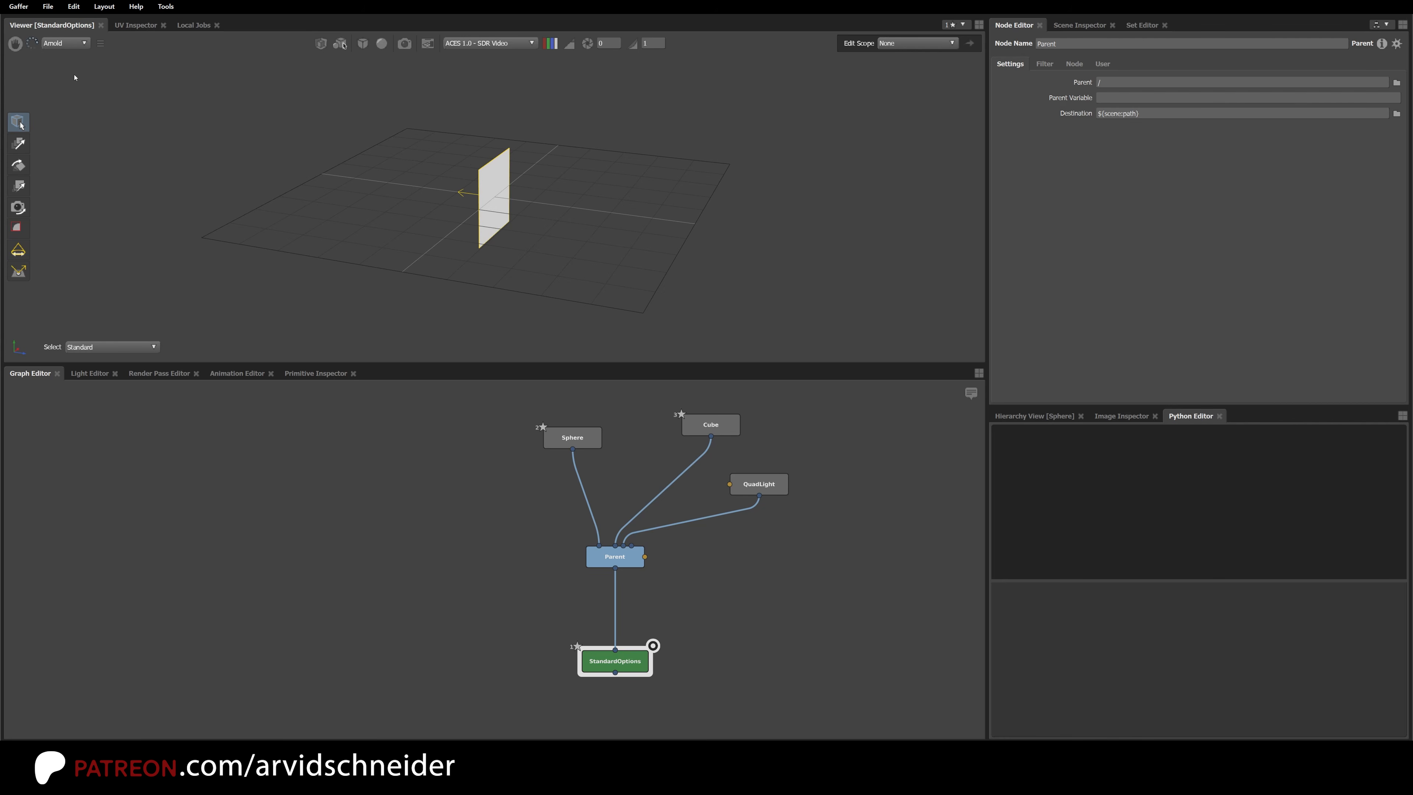
alt+drag(427, 199, 86, 73)
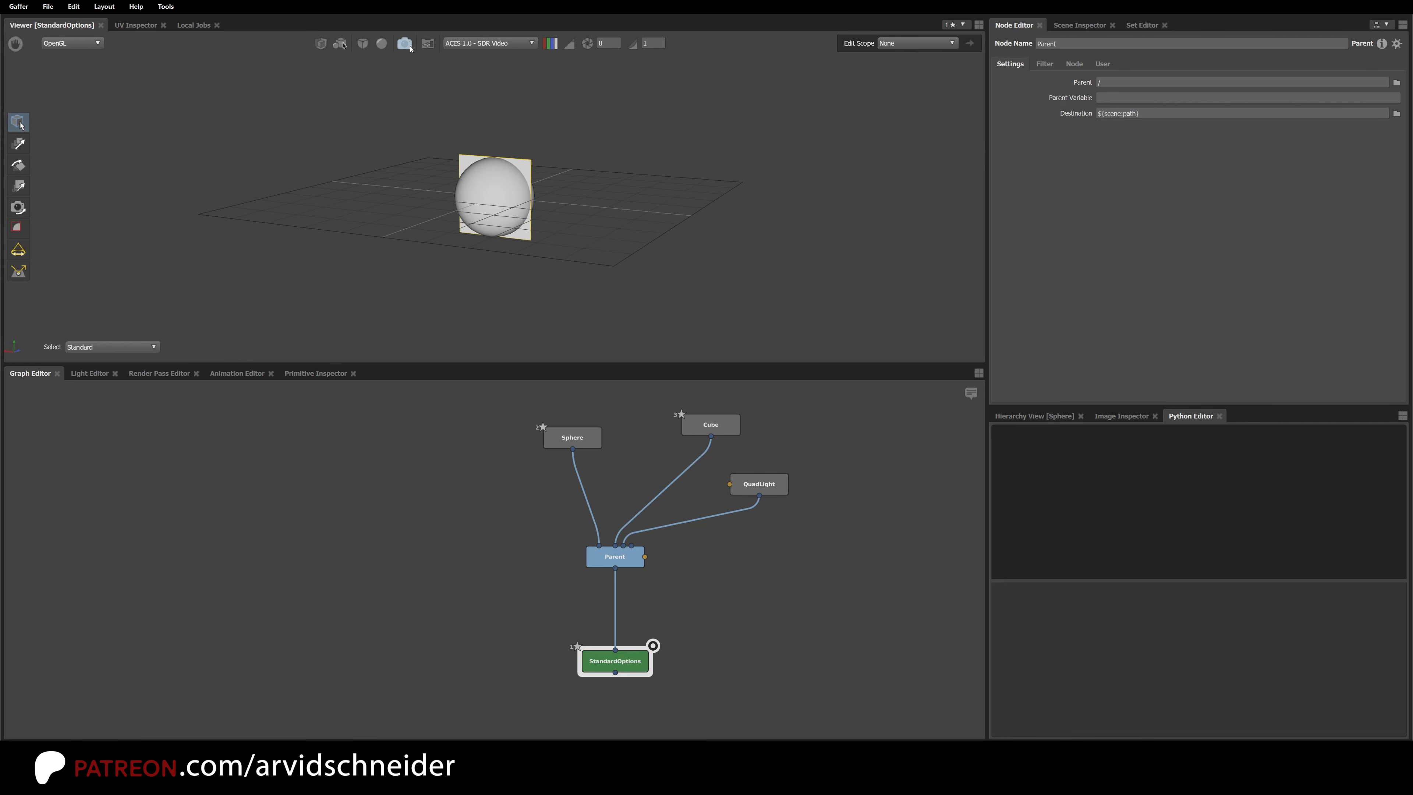
Step: Look through the Viewer's Shading options, including Diagnostic, and its Camera options
click(383, 44)
mouse_move(412, 100)
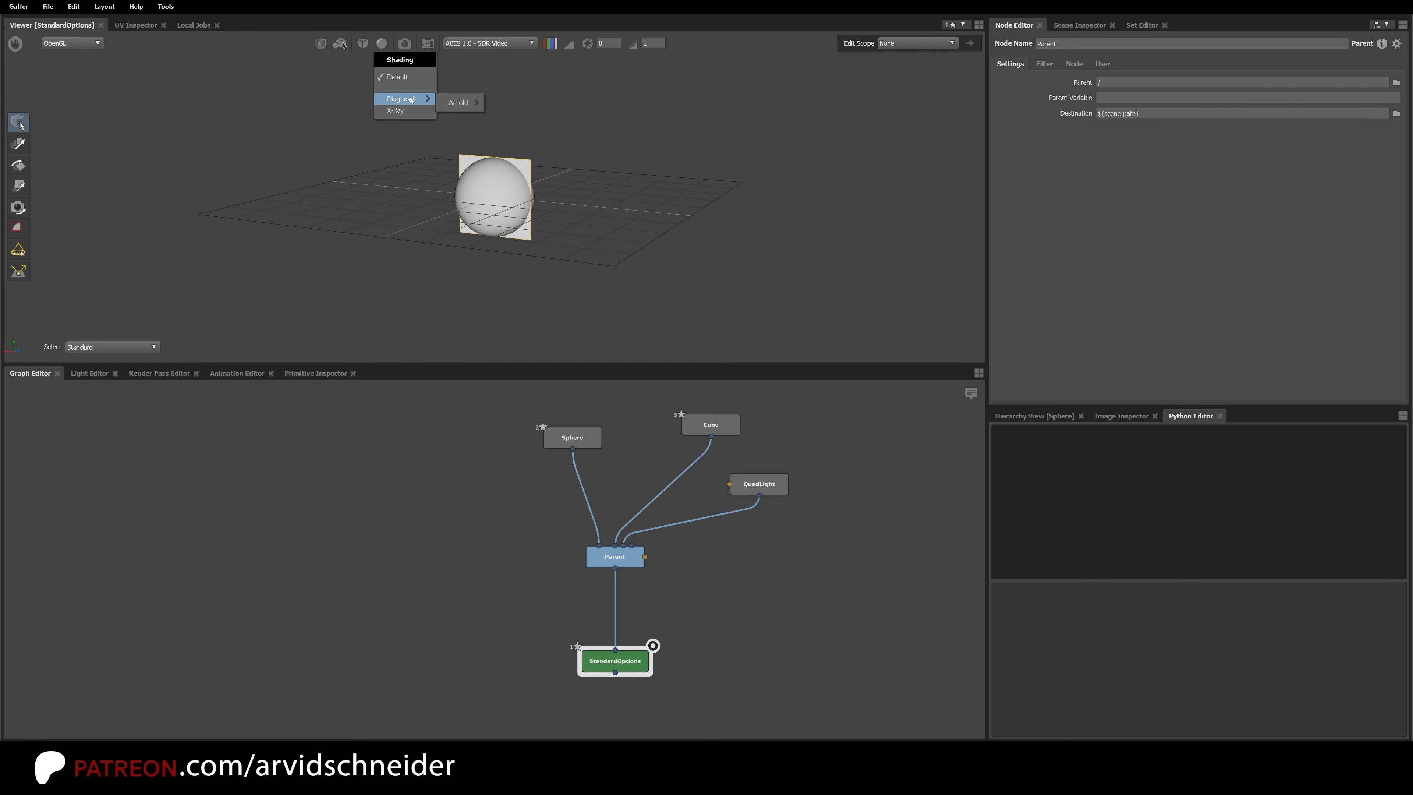
mouse_move(458, 102)
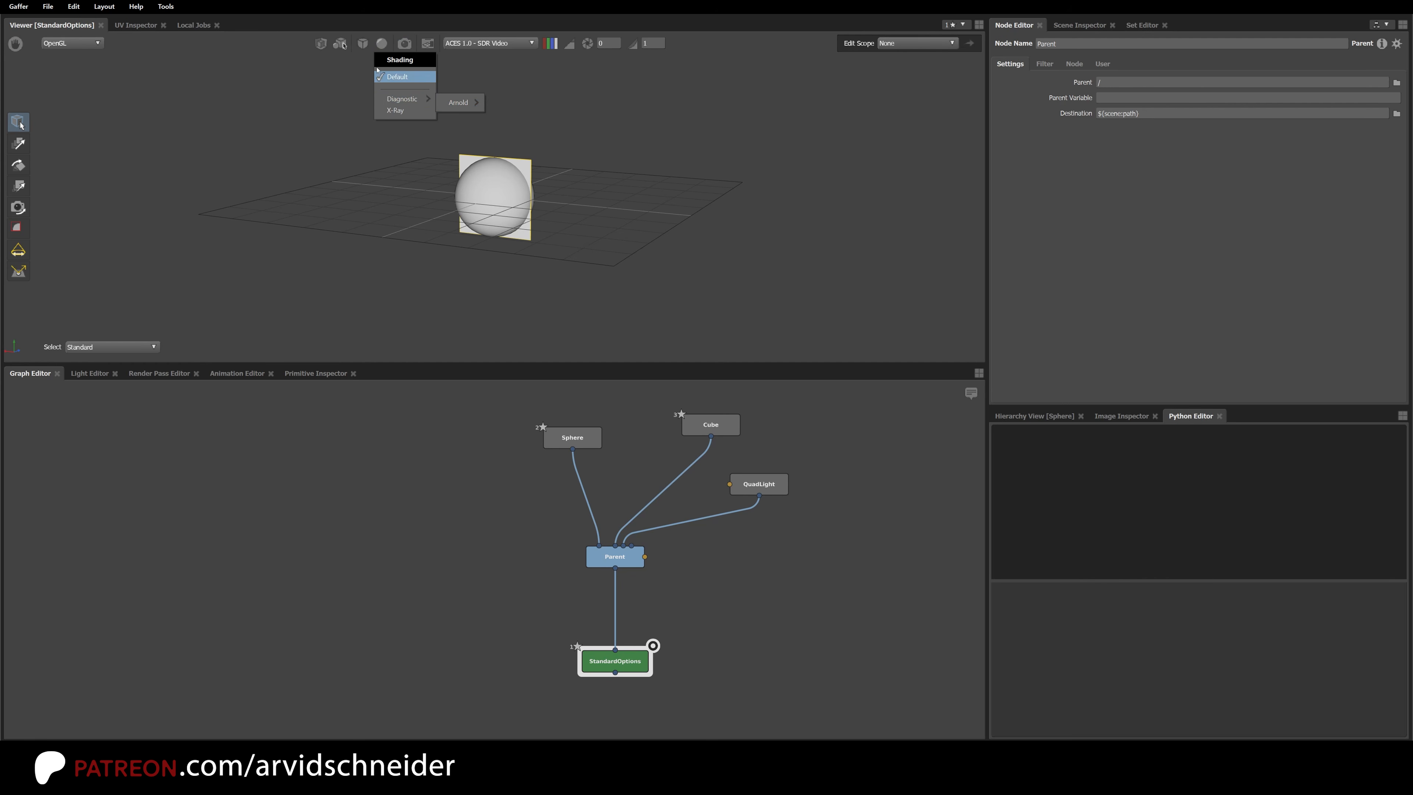
click(383, 45)
click(405, 44)
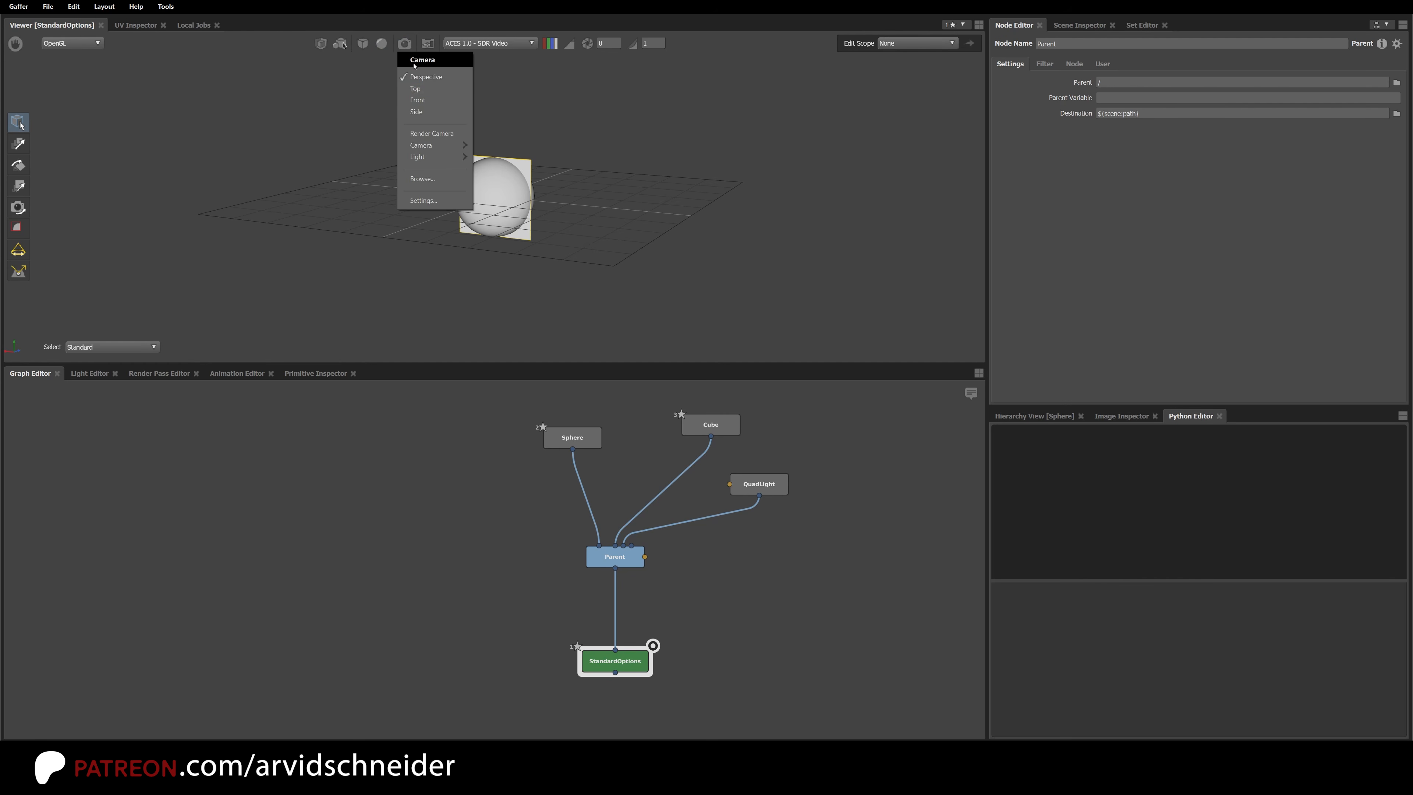
click(426, 45)
Step: Turn on the FPS display in the Viewer and look over the other gadget options
click(429, 45)
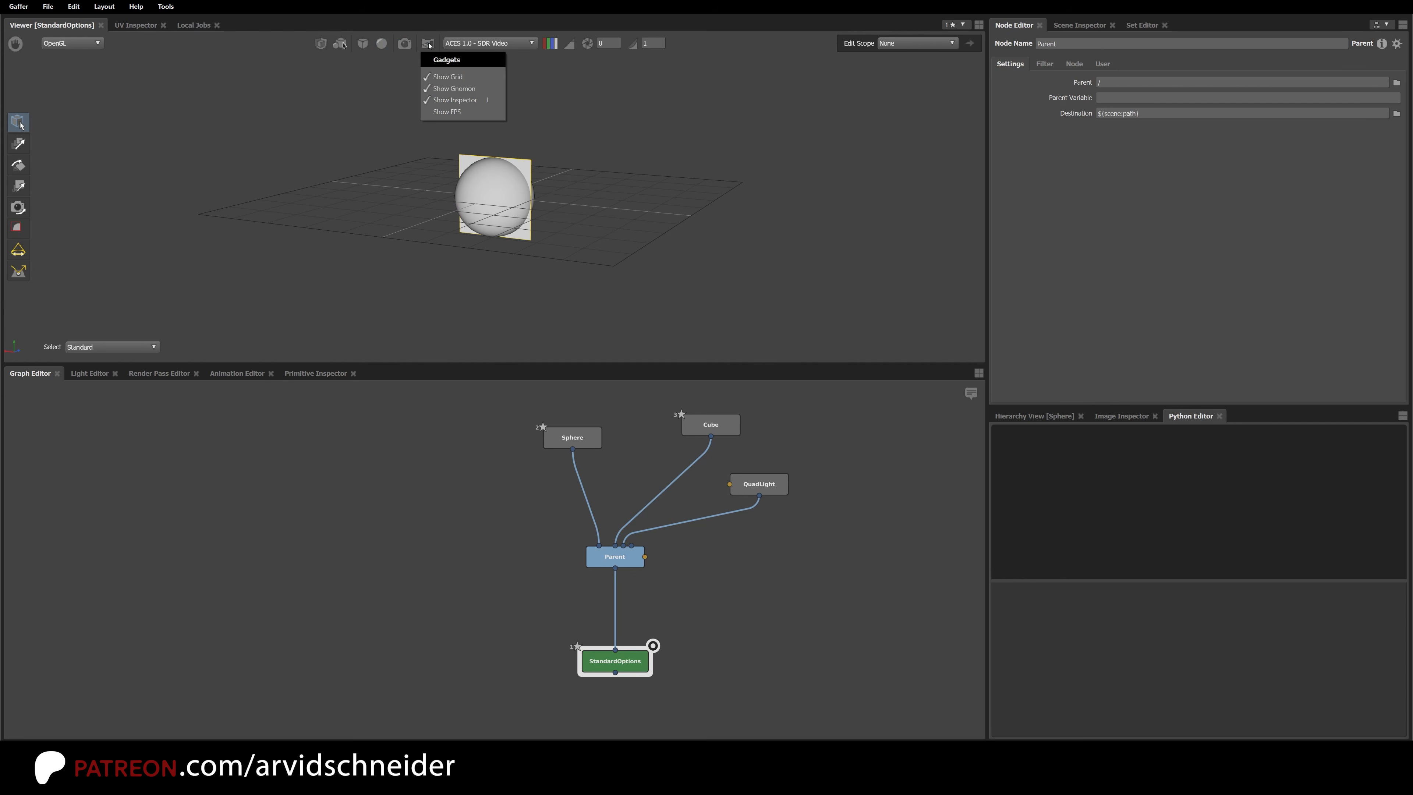
click(447, 112)
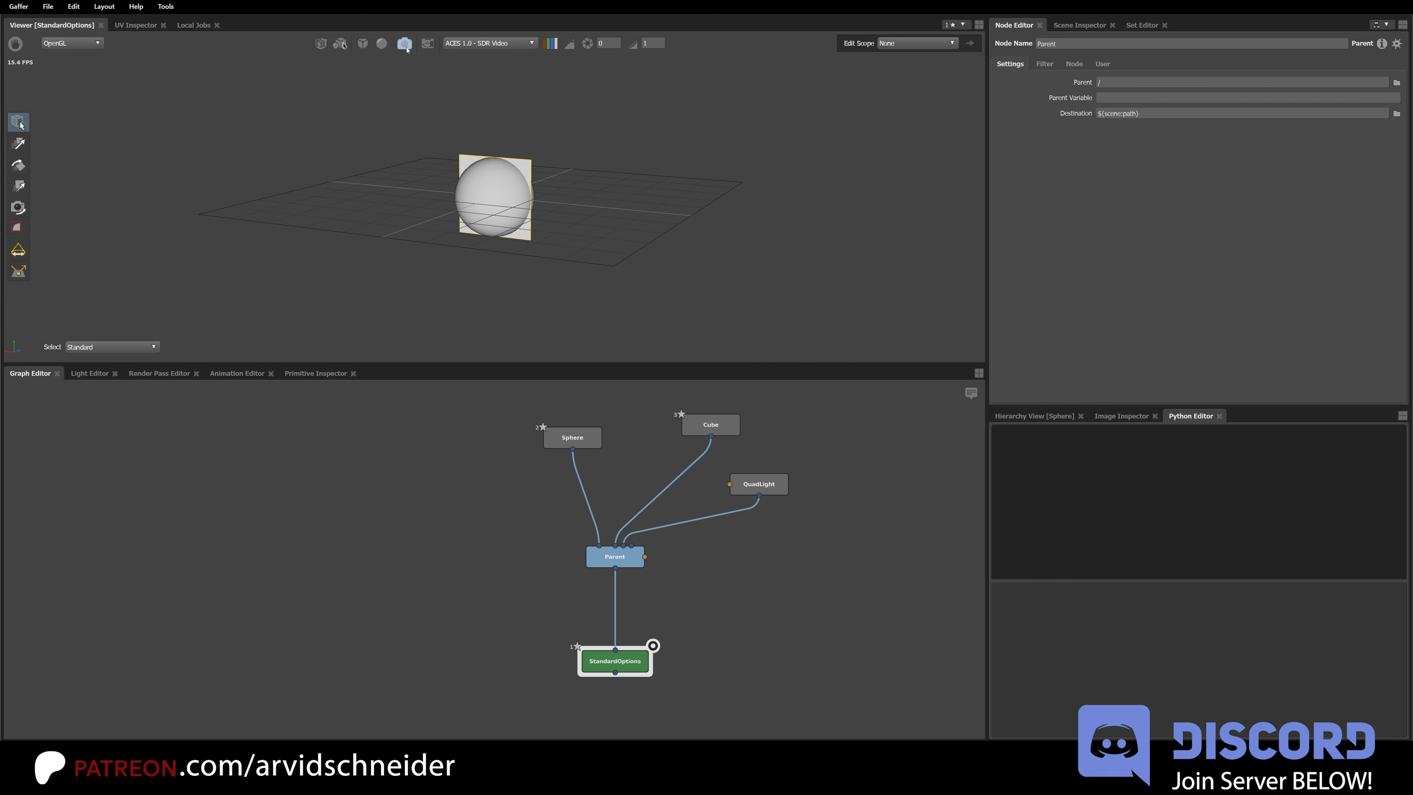
click(427, 44)
click(427, 45)
click(427, 45)
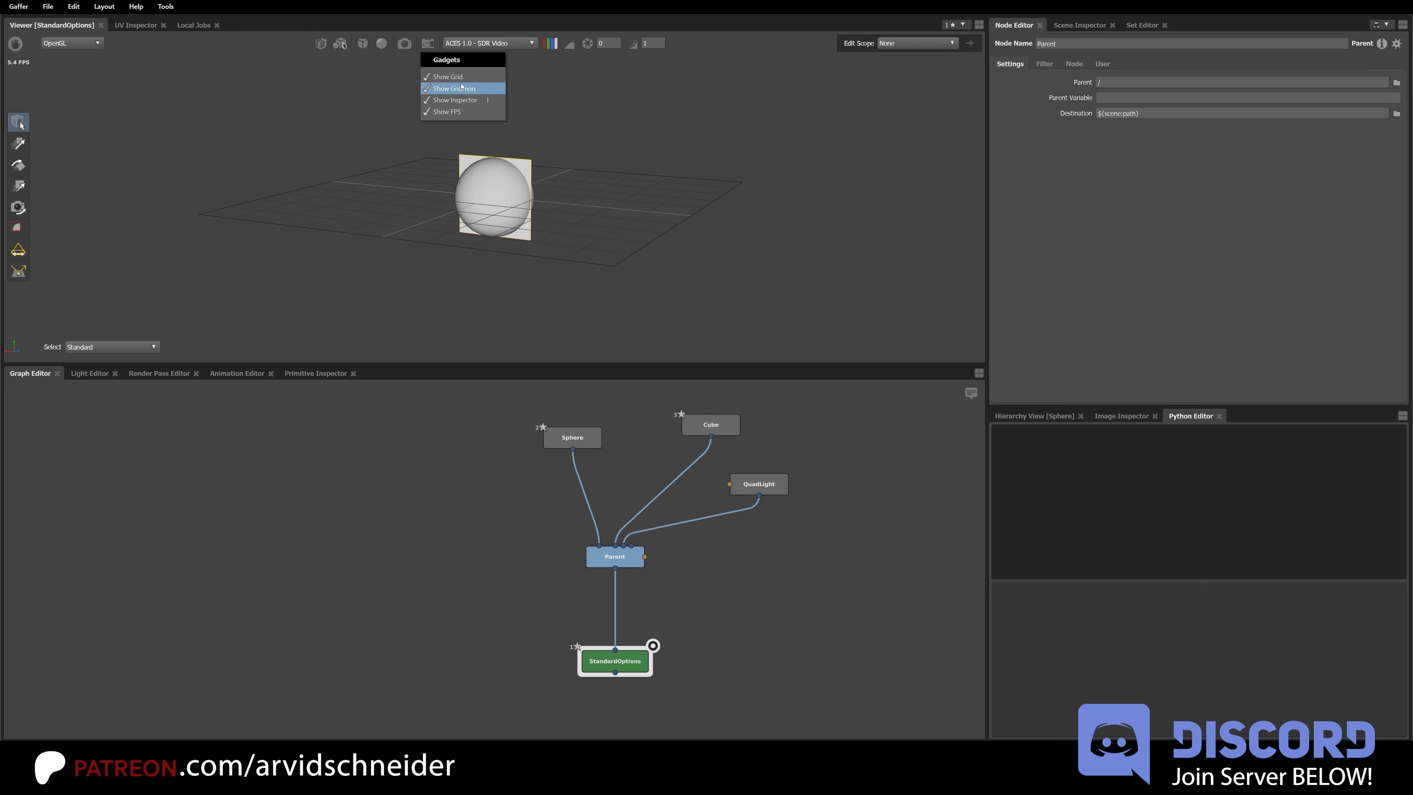
click(448, 89)
click(432, 48)
click(448, 78)
Step: Look at the Viewer's Selection Mask and Expansion options, and apply Expand All to the scene
click(341, 45)
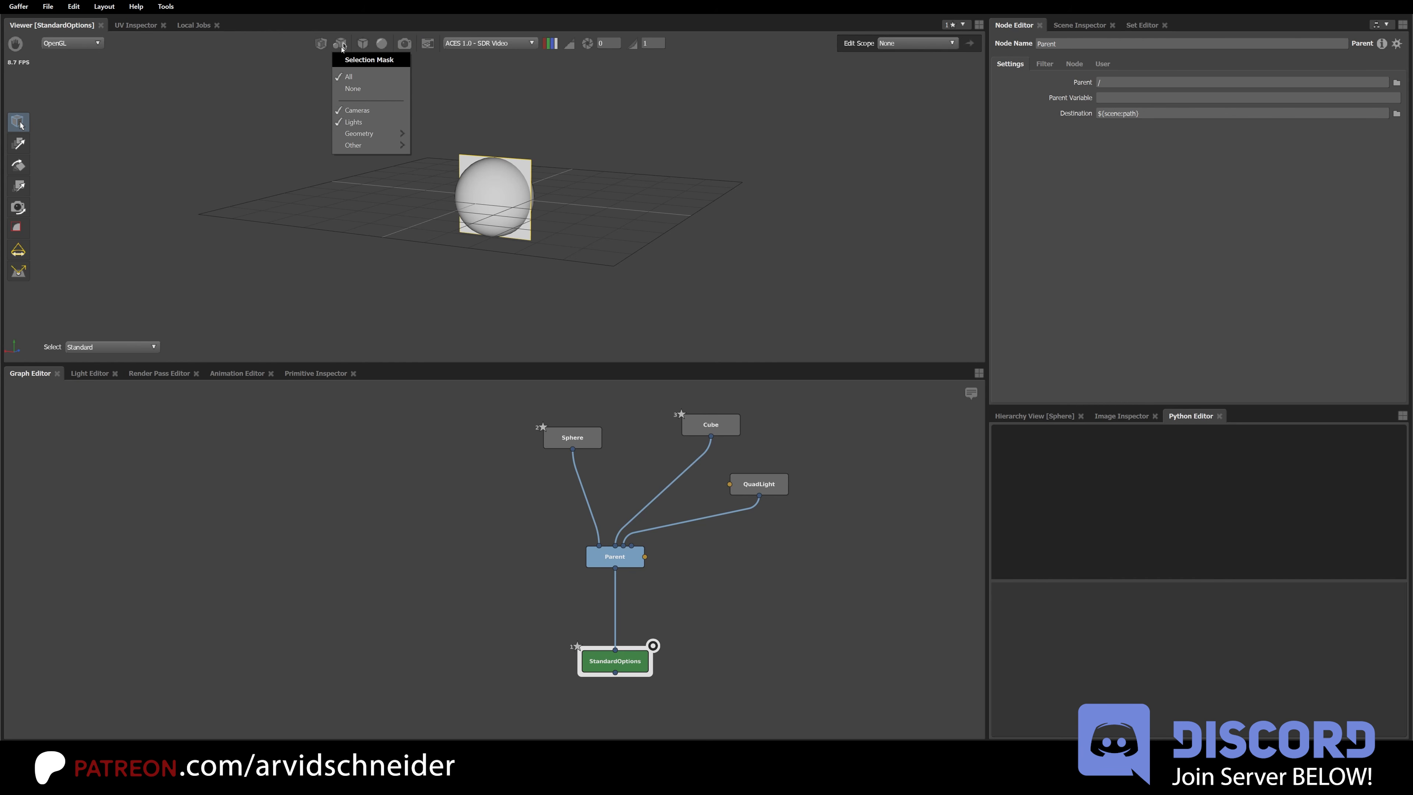
click(324, 47)
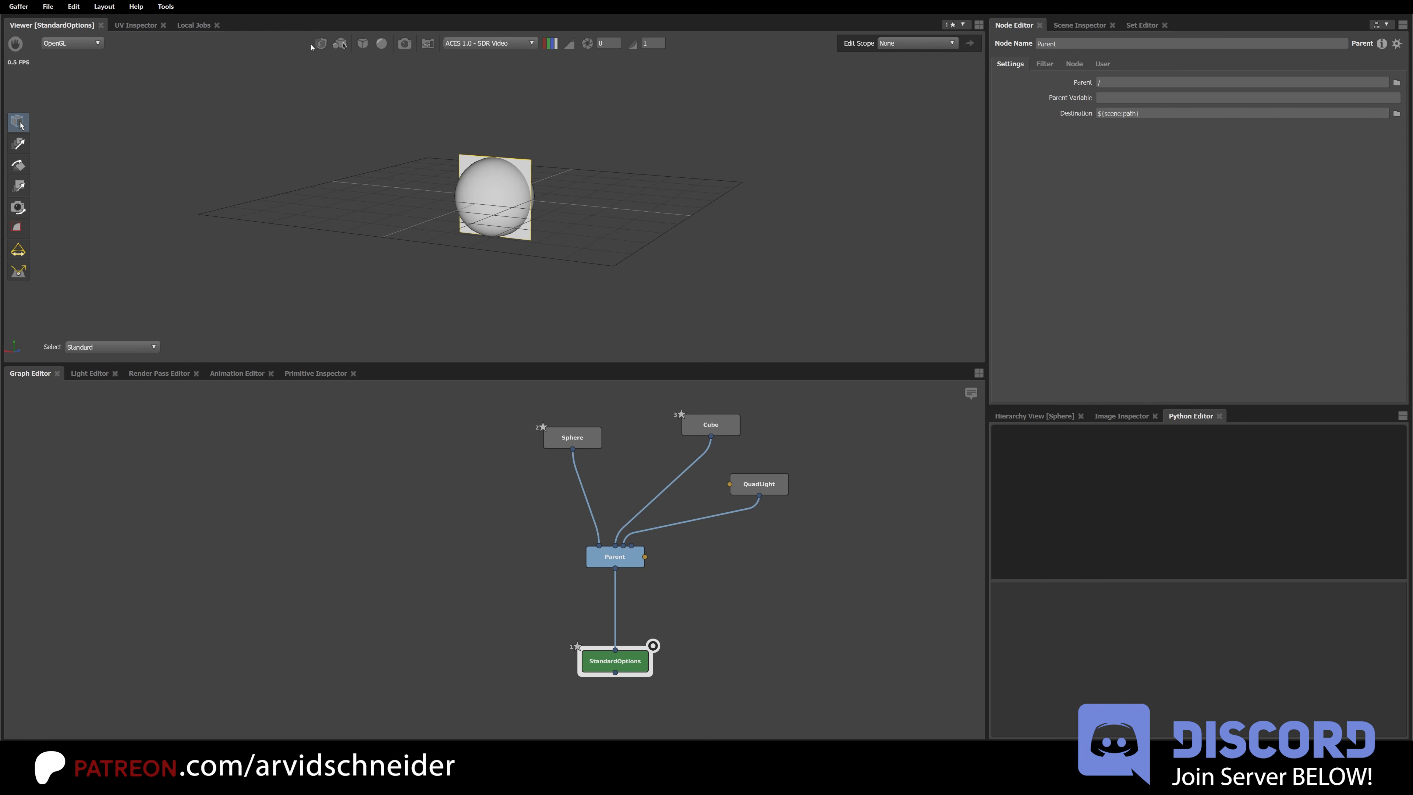
click(324, 46)
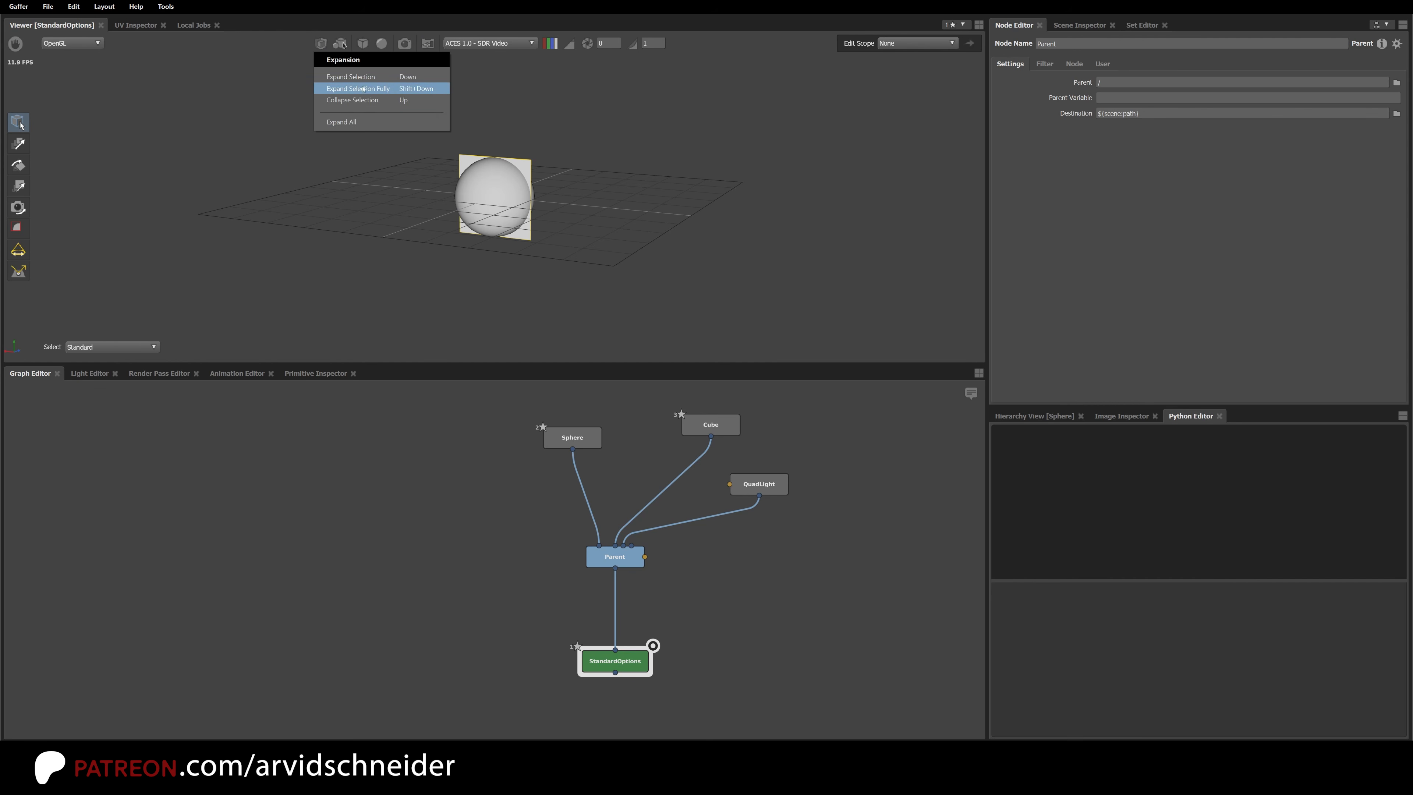
click(341, 122)
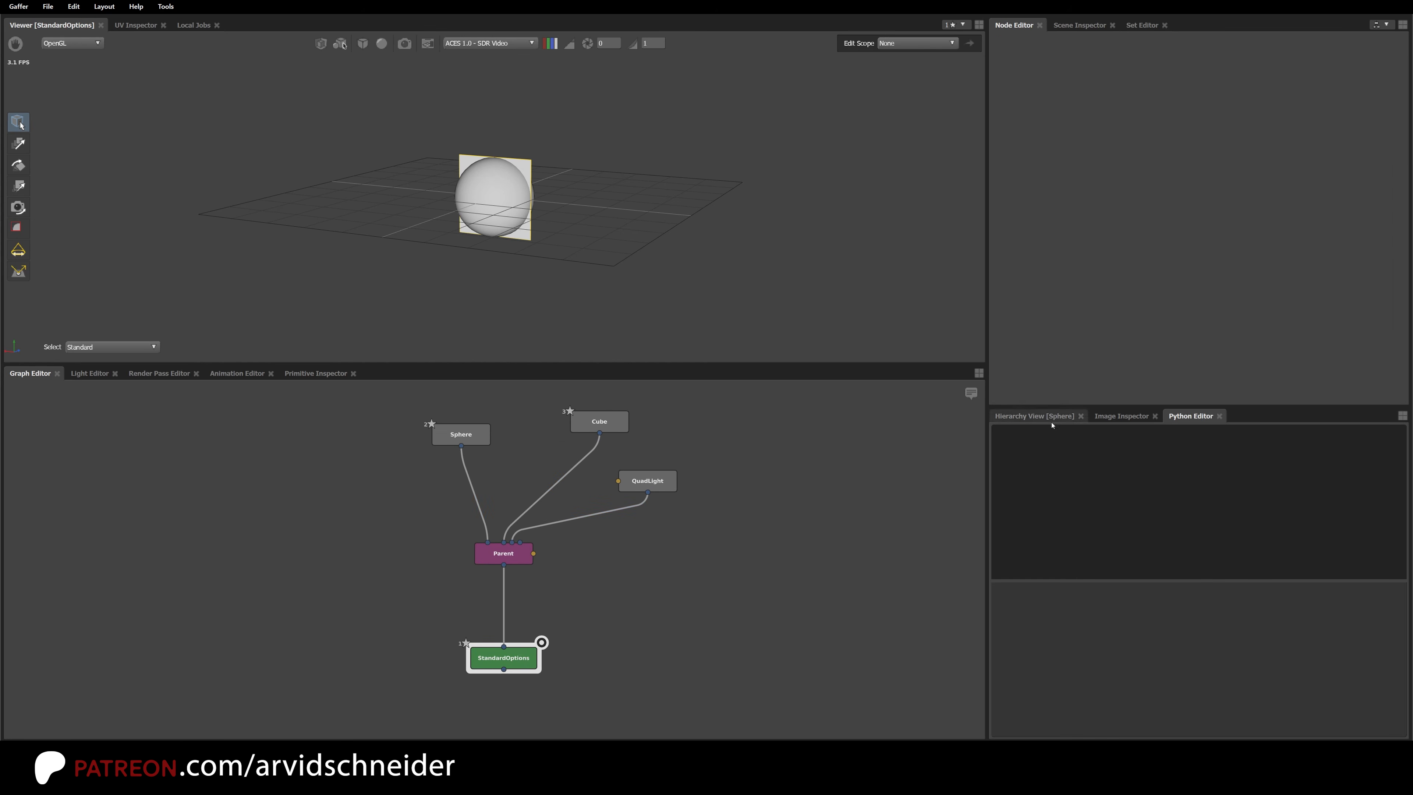
Step: Bring up the Hierarchy View and delete all nodes in the Graph Editor
click(1021, 417)
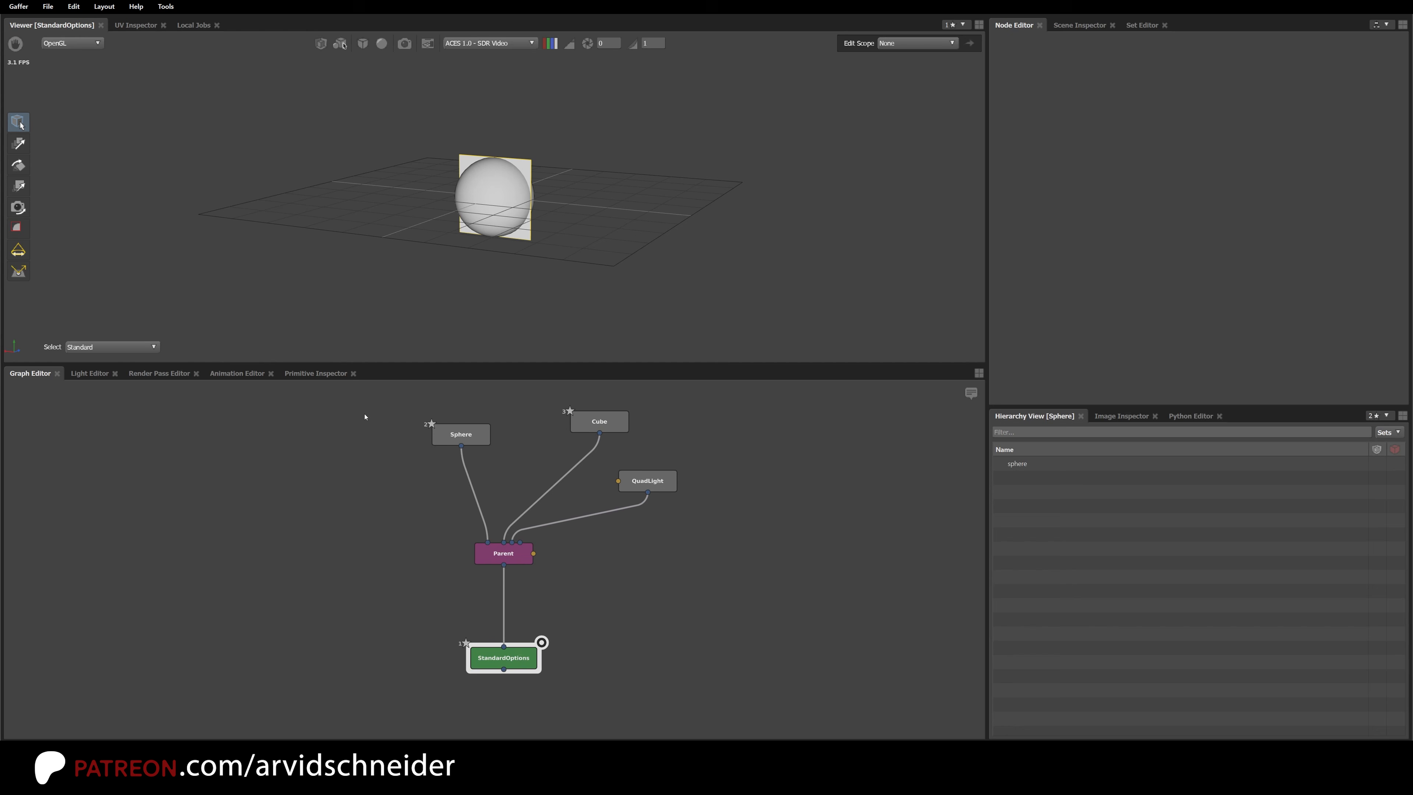
drag(371, 408, 760, 686)
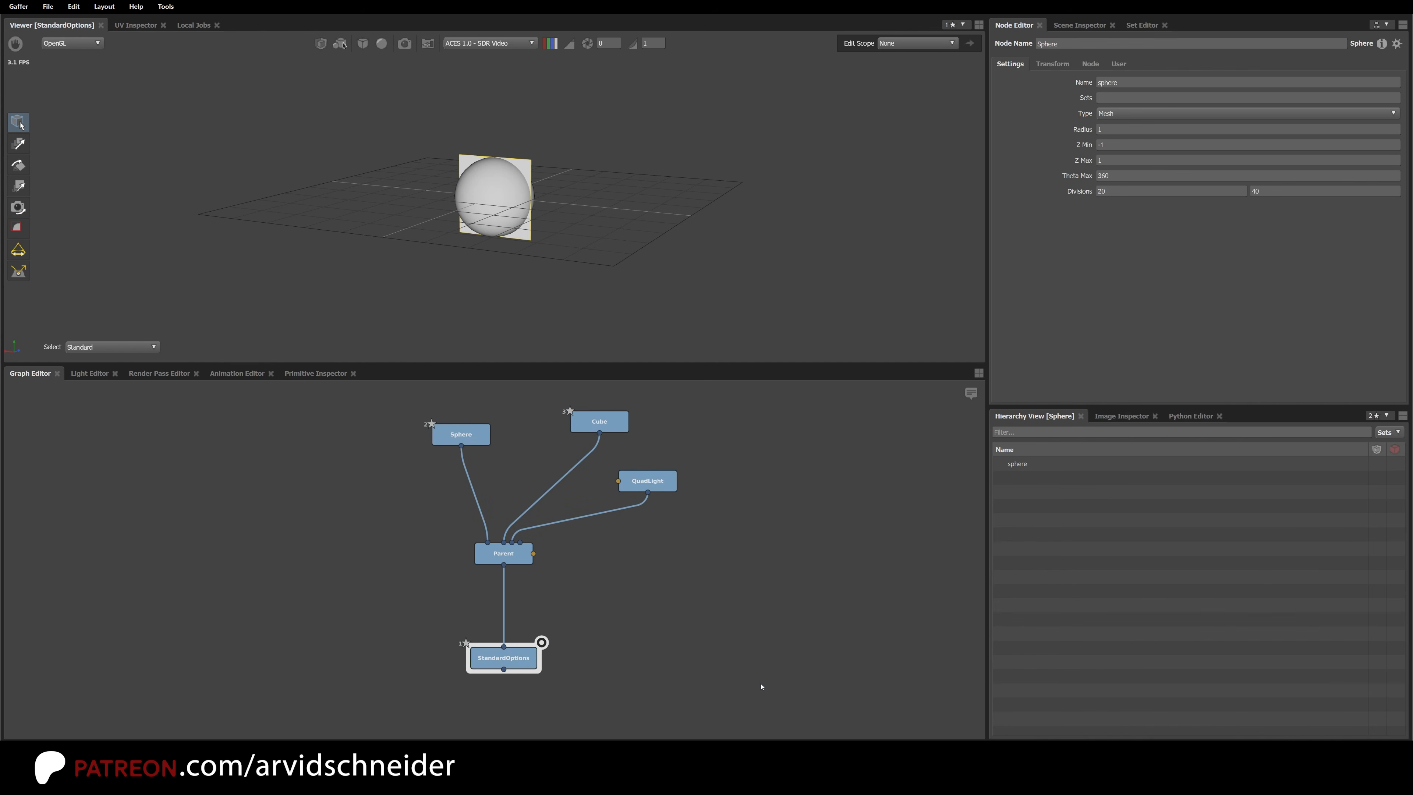
key(Delete)
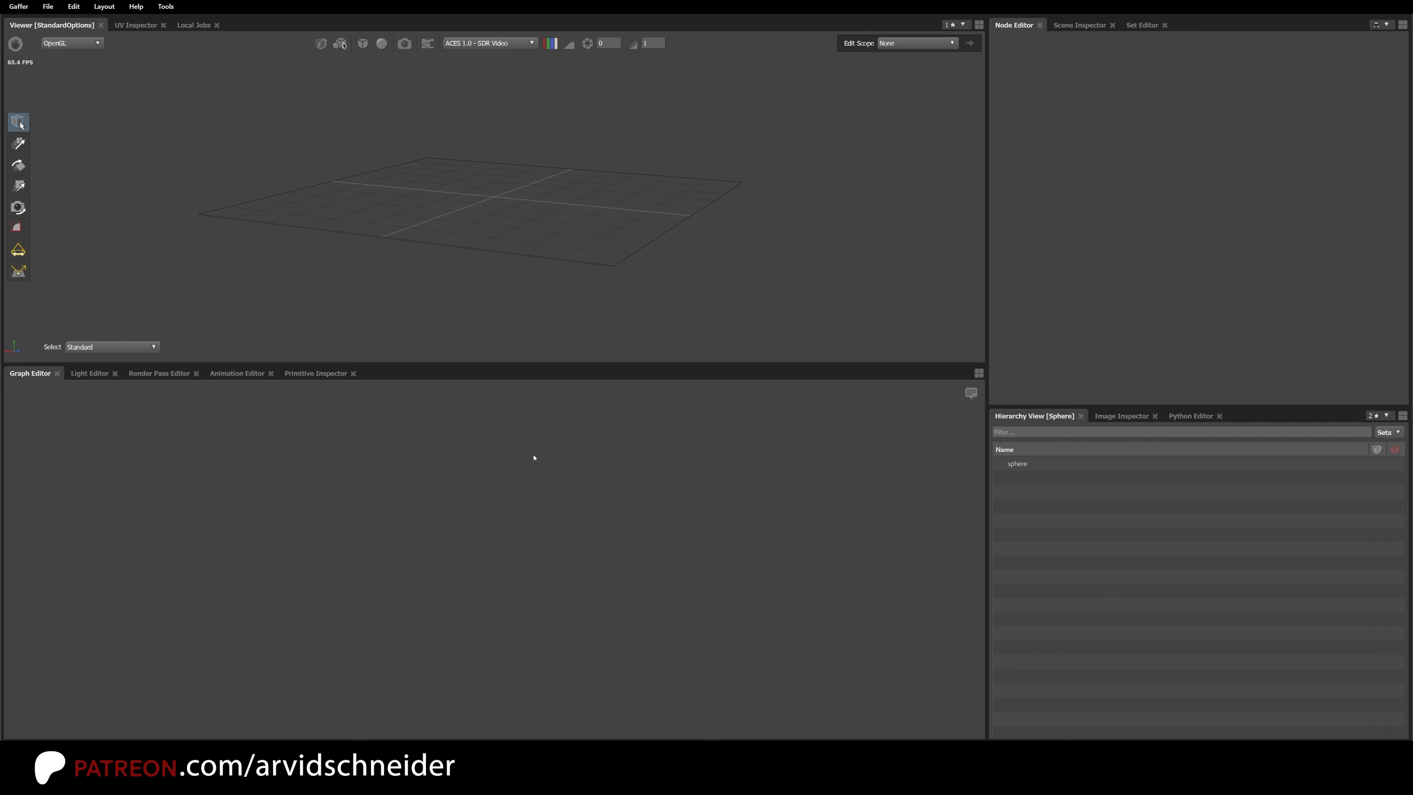
key(Tab)
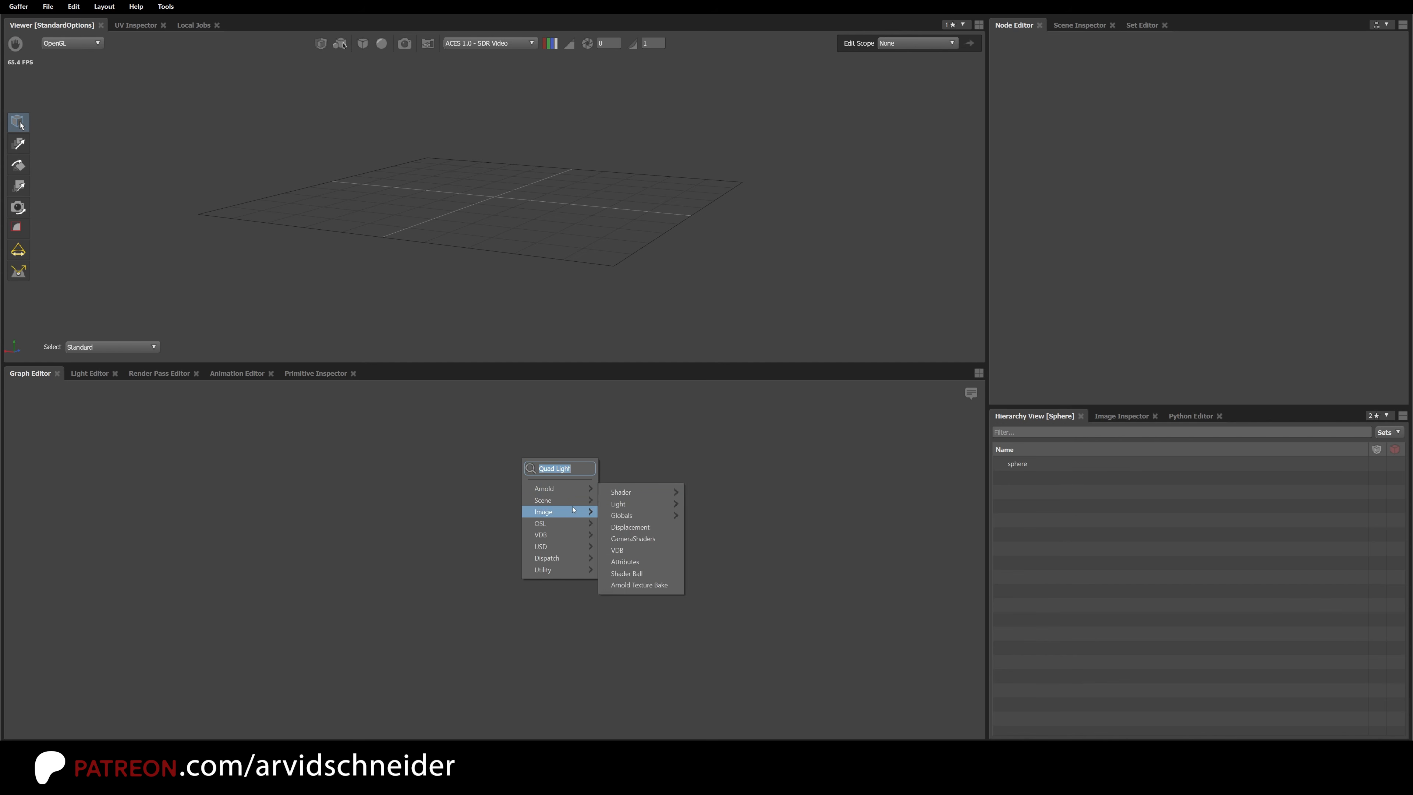
mouse_move(573, 502)
click(480, 475)
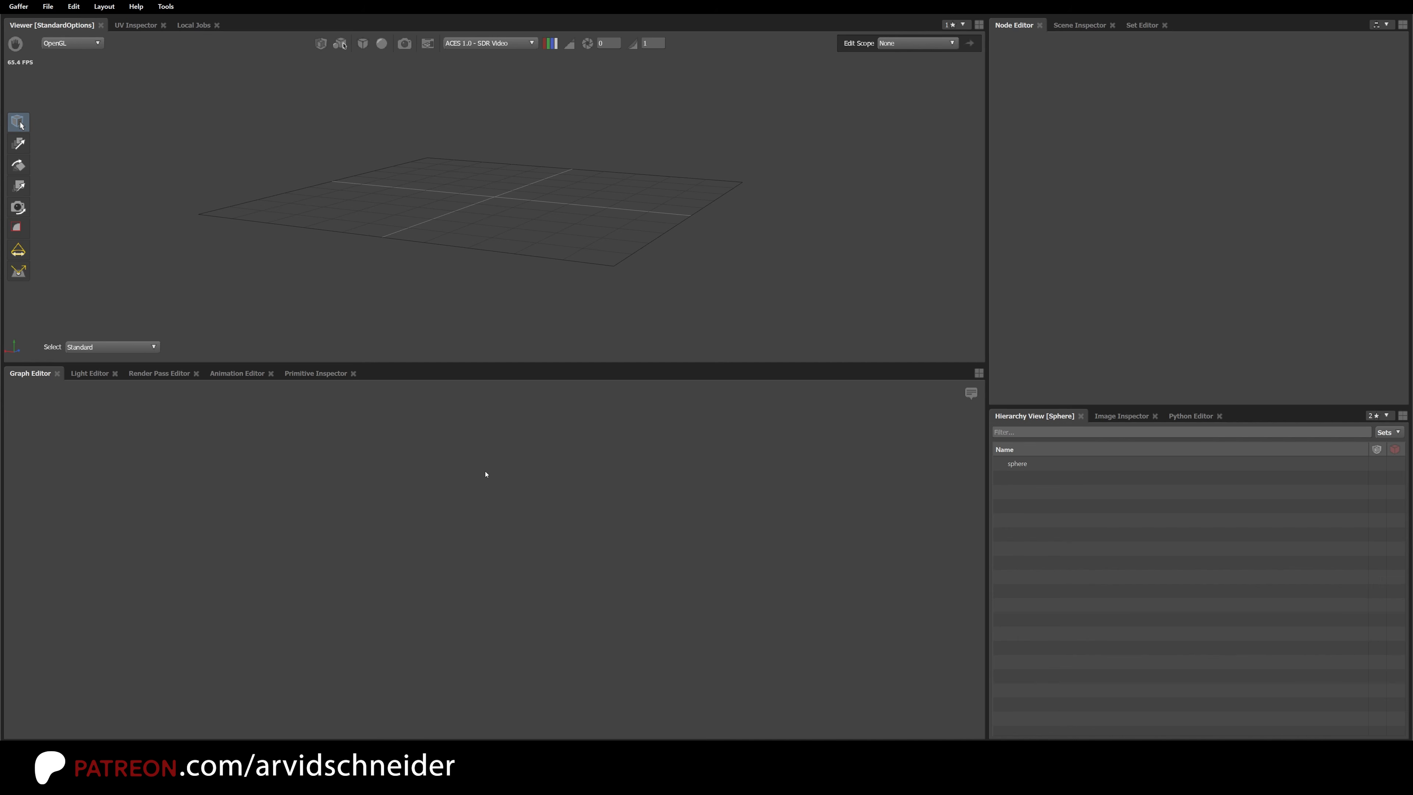
Step: Create a SceneReader node in the empty graph
key(Tab)
text(scener)
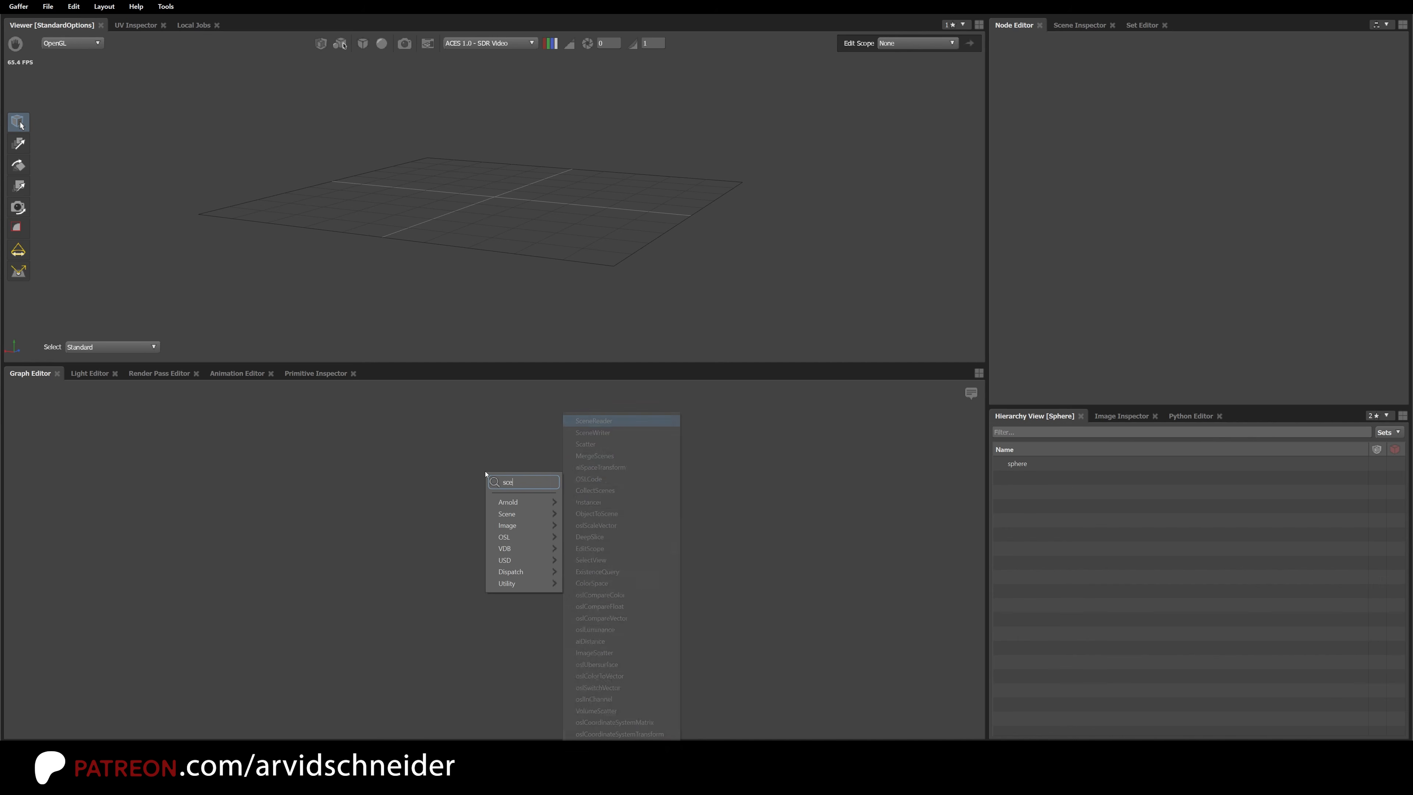
key(Return)
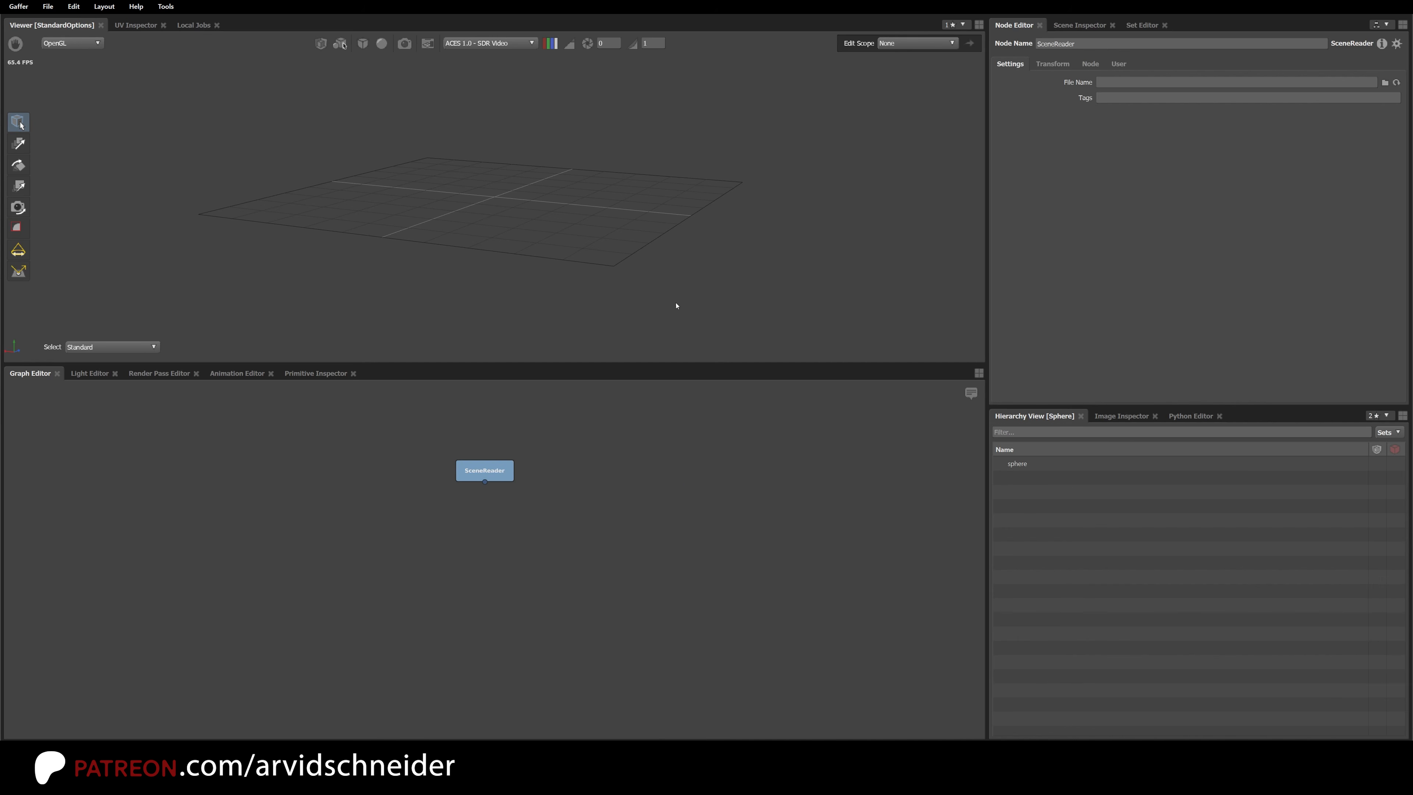
Step: Set the SceneReader's file name to ${GAFFER_ROOT}/resources/gafferBot/caches/gafferBot.scc
drag(515, 473, 557, 462)
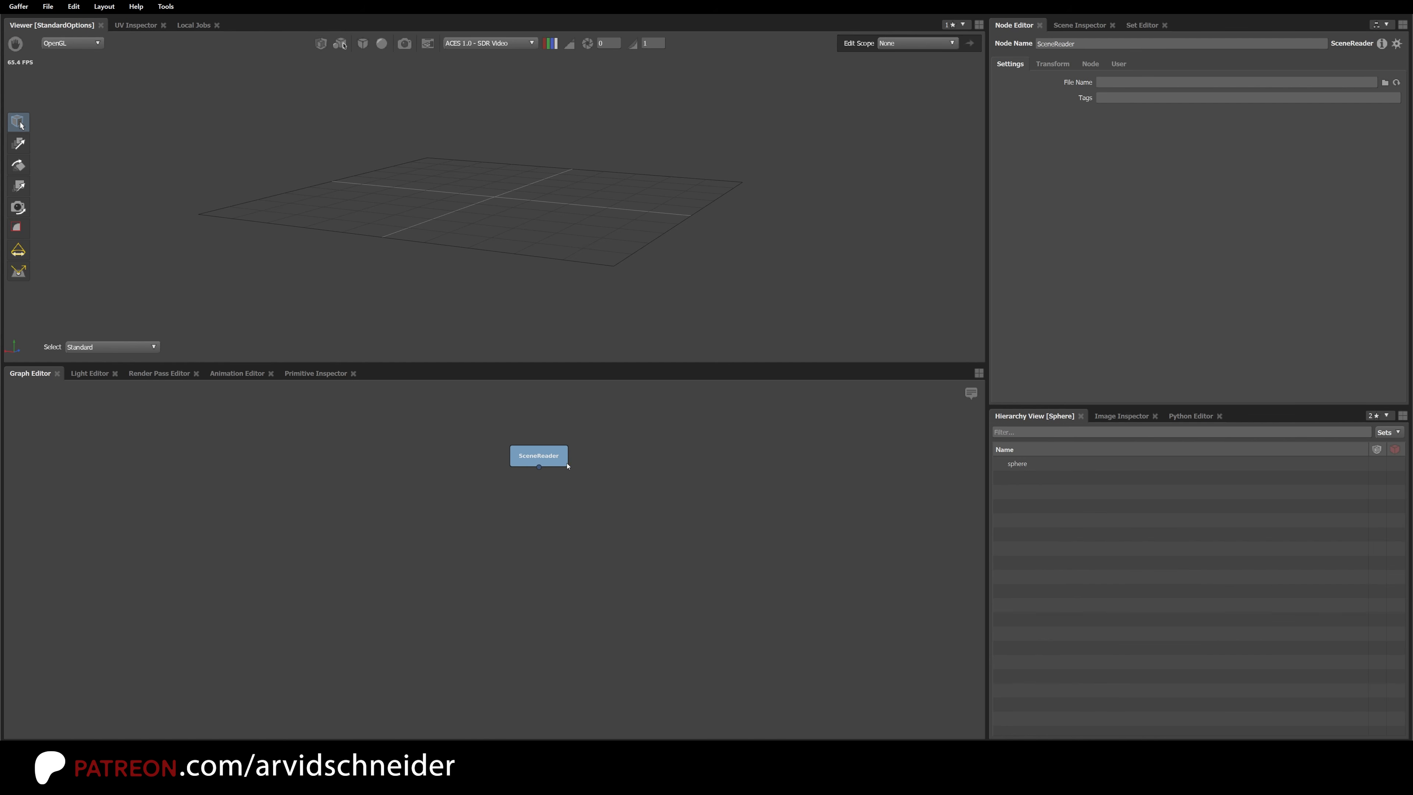
mouse_move(568, 465)
click(1133, 86)
text(${GAFFER_ROOT}/resources/gafferBot/caches/gafferBot.scc)
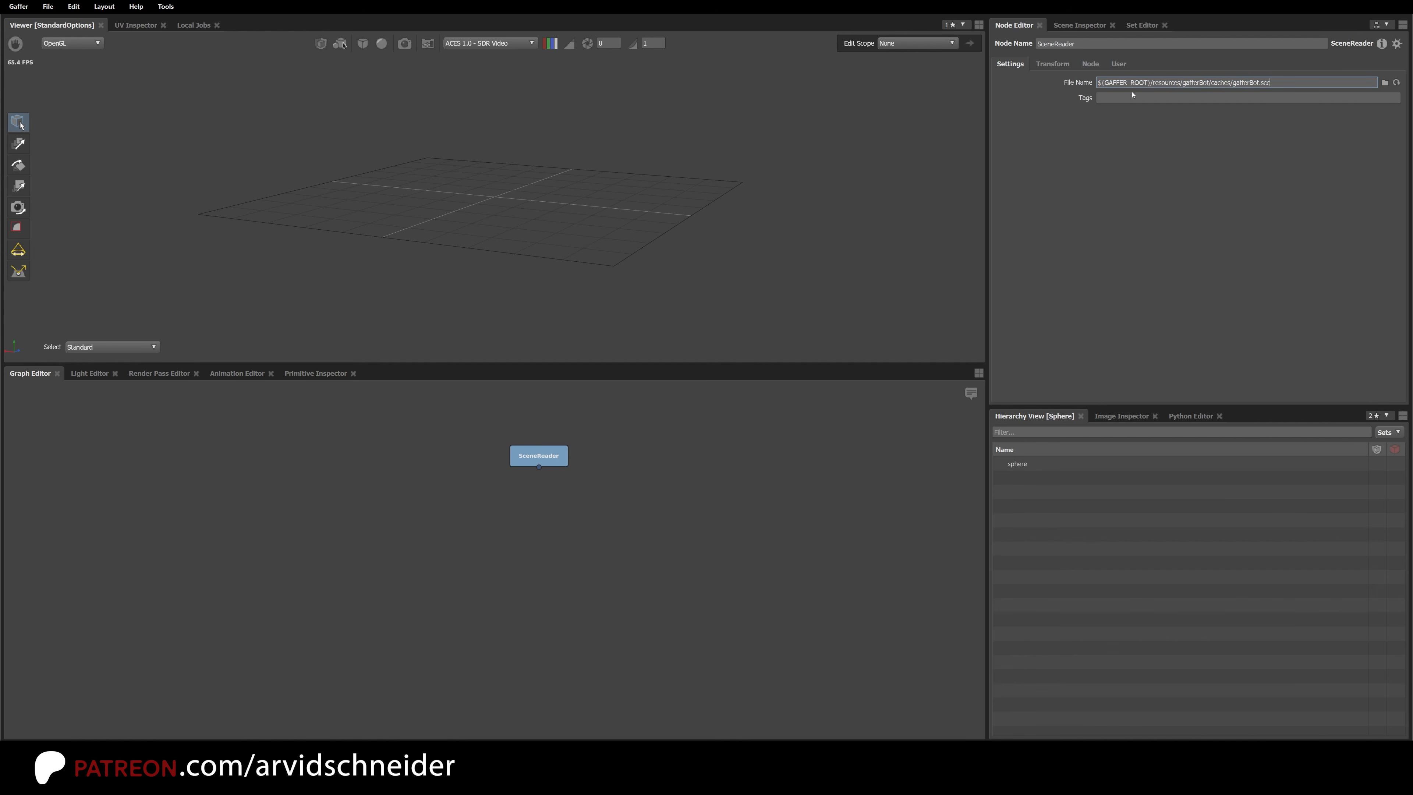
click(1157, 140)
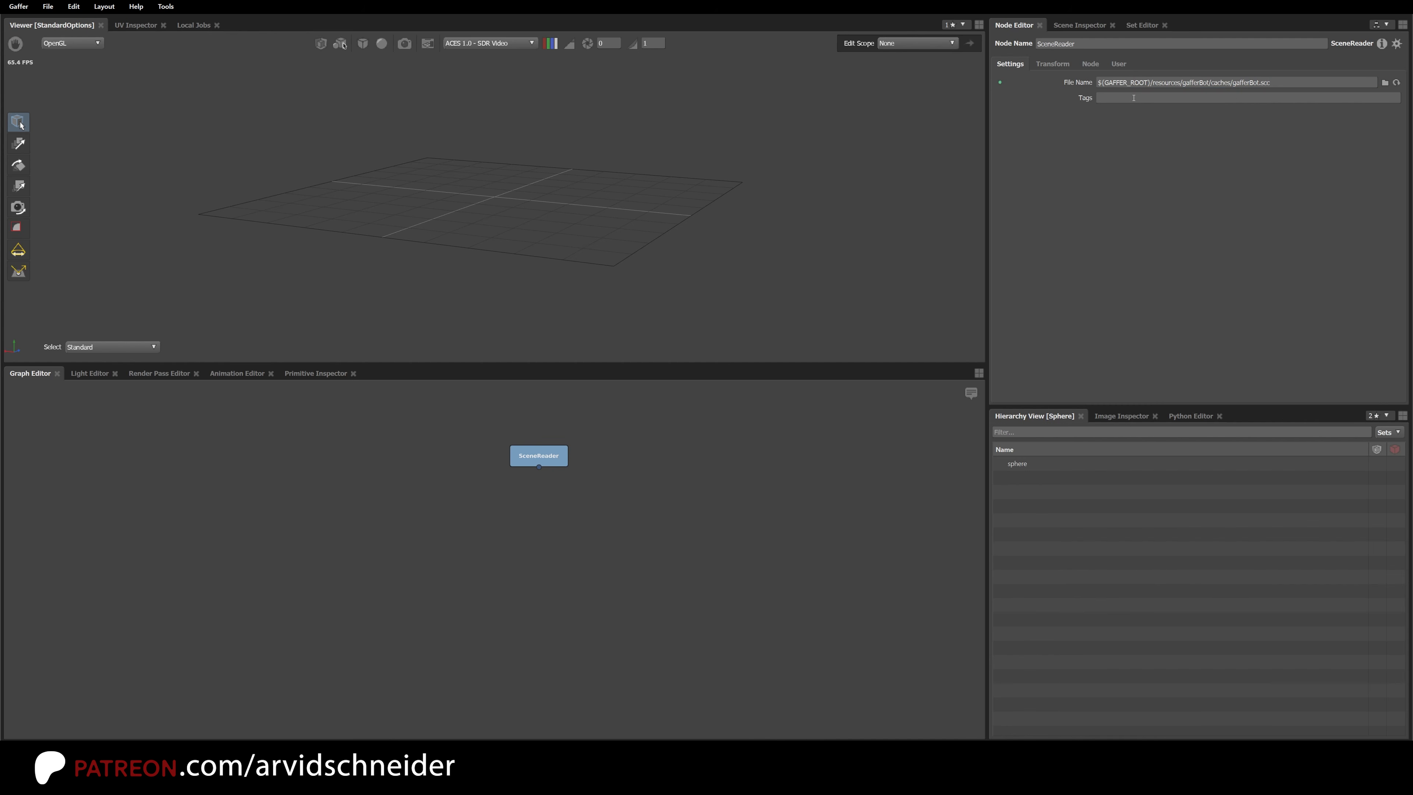
Step: Make the Hierarchy View and Viewer follow the SceneReader node, and frame the GAFFERBOT bounding box
mouse_move(557, 462)
mouse_down()
mouse_move(549, 483)
mouse_move(553, 471)
mouse_up()
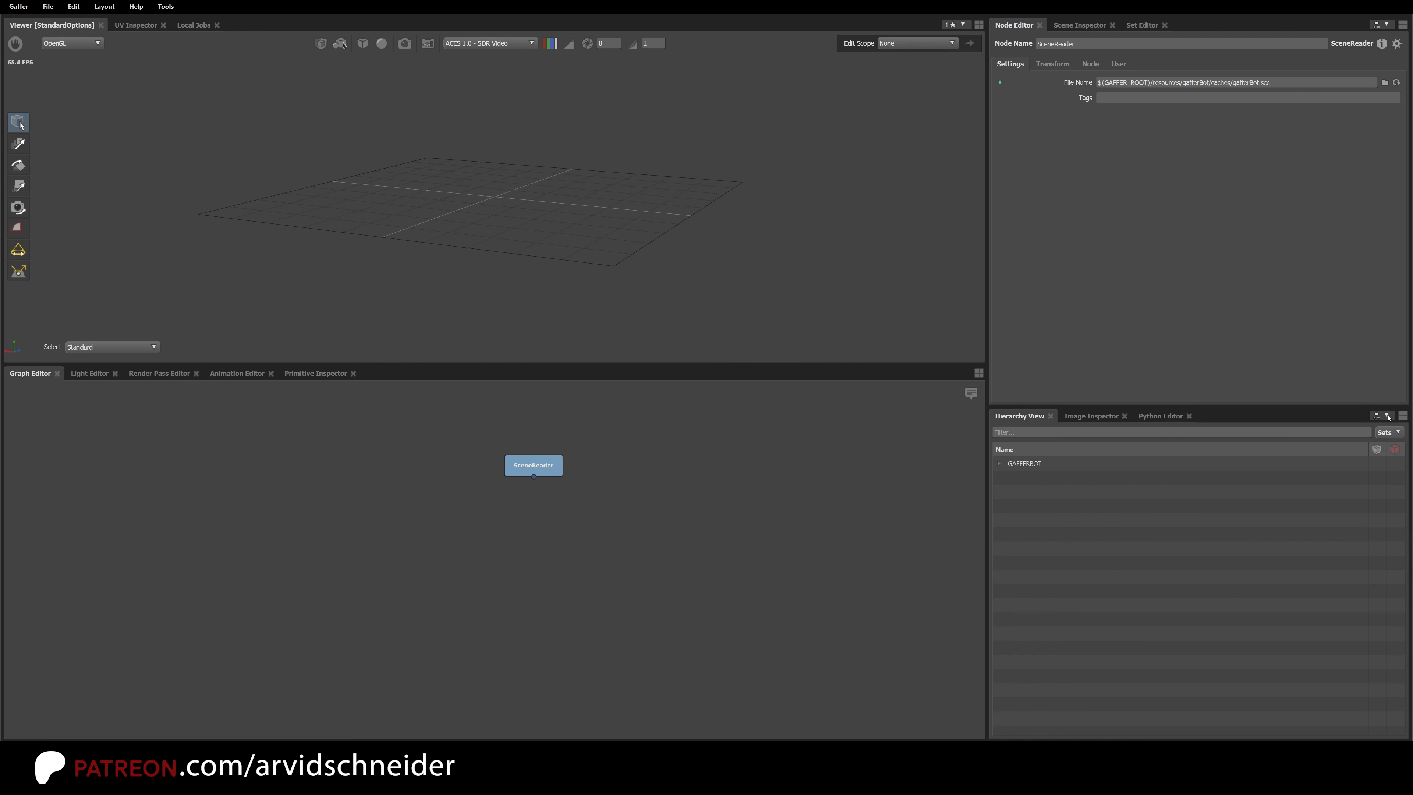
key(f)
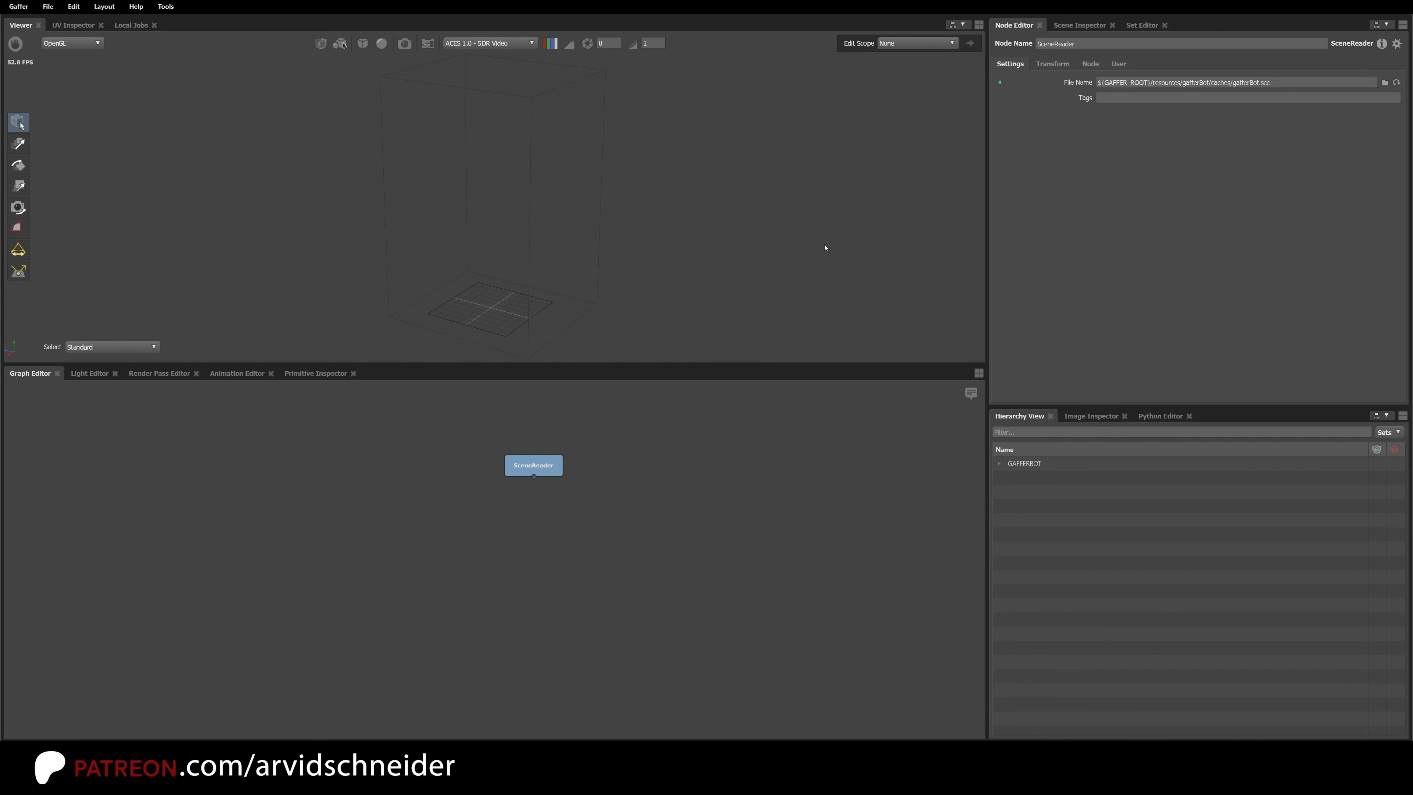
click(550, 235)
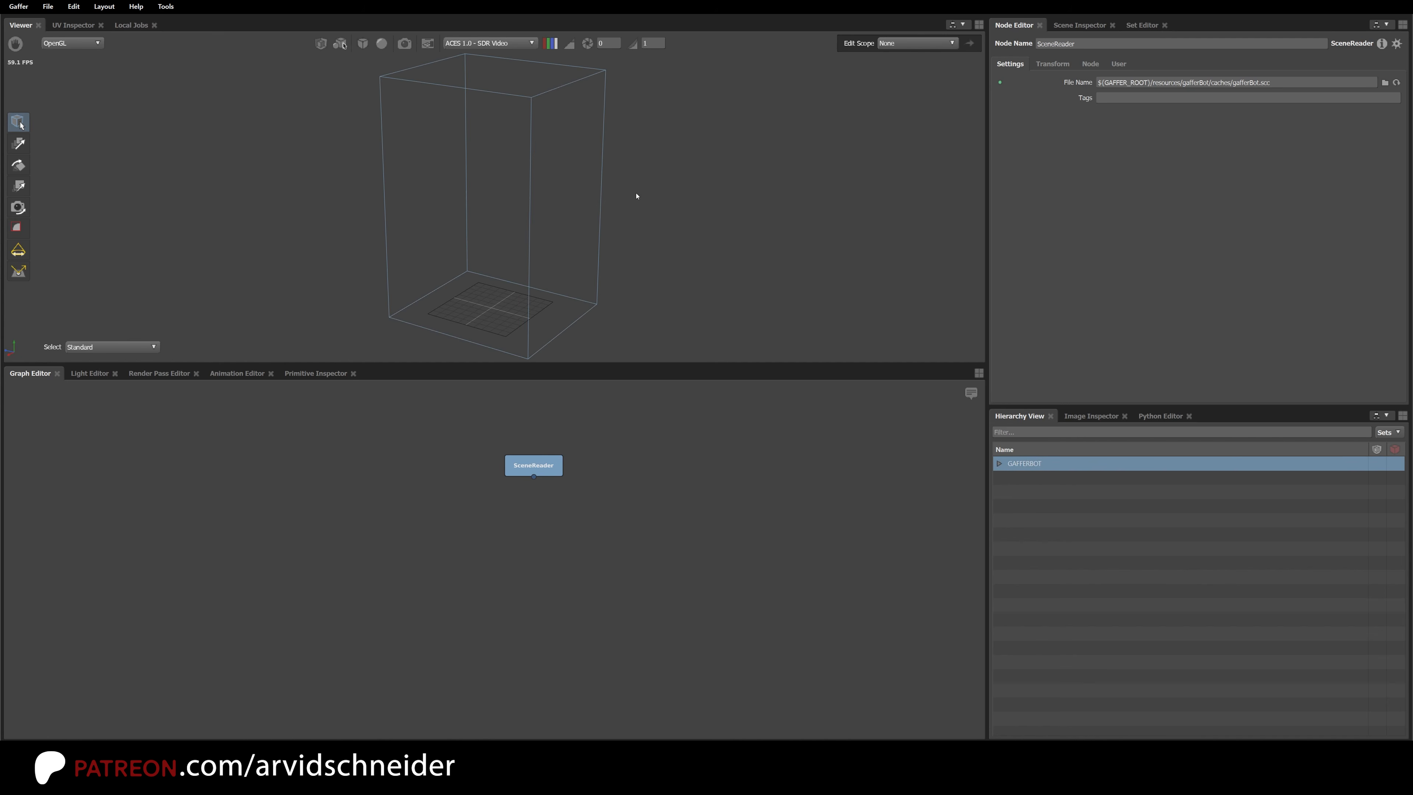
click(648, 211)
click(659, 480)
mouse_move(602, 415)
mouse_down()
mouse_move(490, 541)
mouse_move(501, 515)
mouse_up()
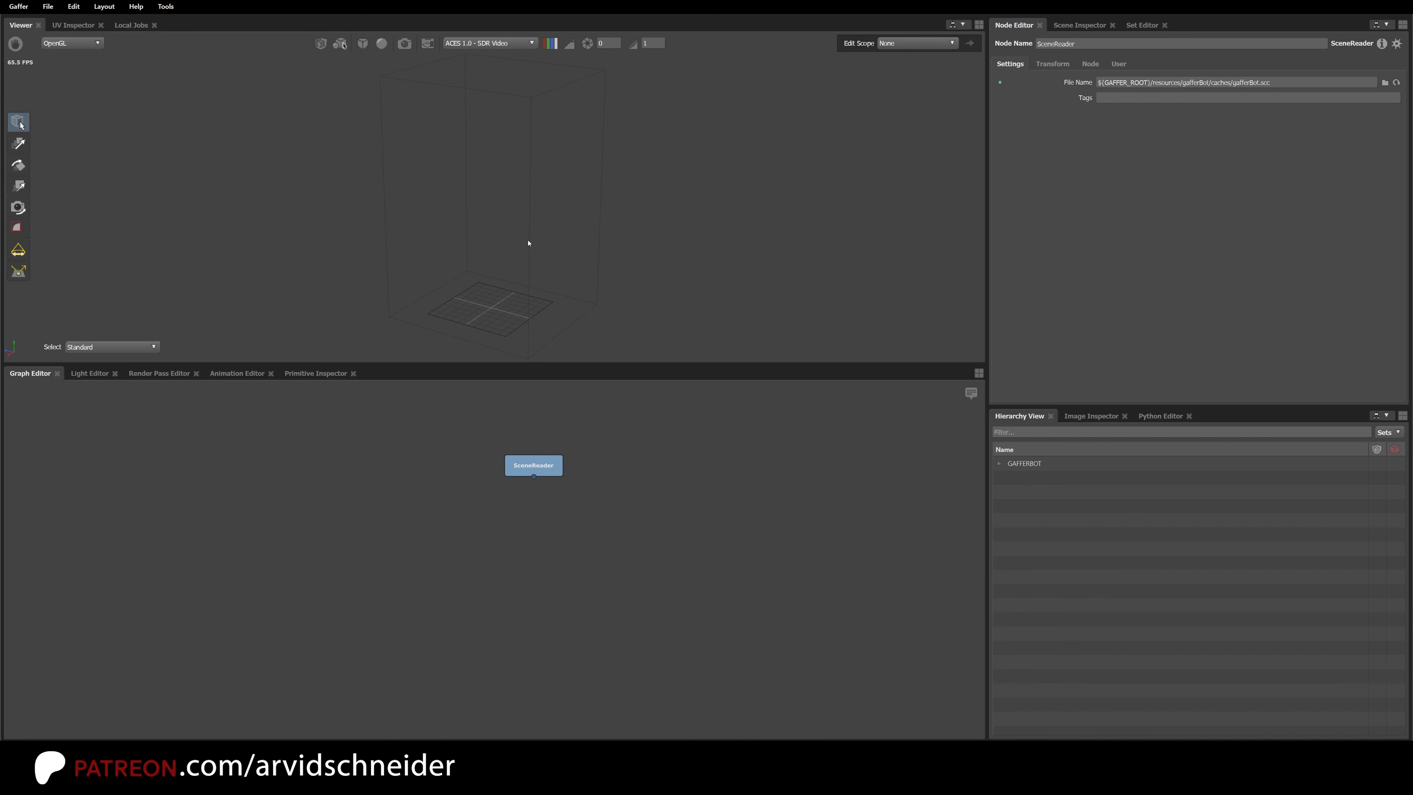
alt+drag(528, 240, 529, 238)
Step: Expand the GAFFERBOT hierarchy through C_torso_GRP and C_key_GRP down to the objects inside C_key_CPT
click(999, 463)
click(1011, 478)
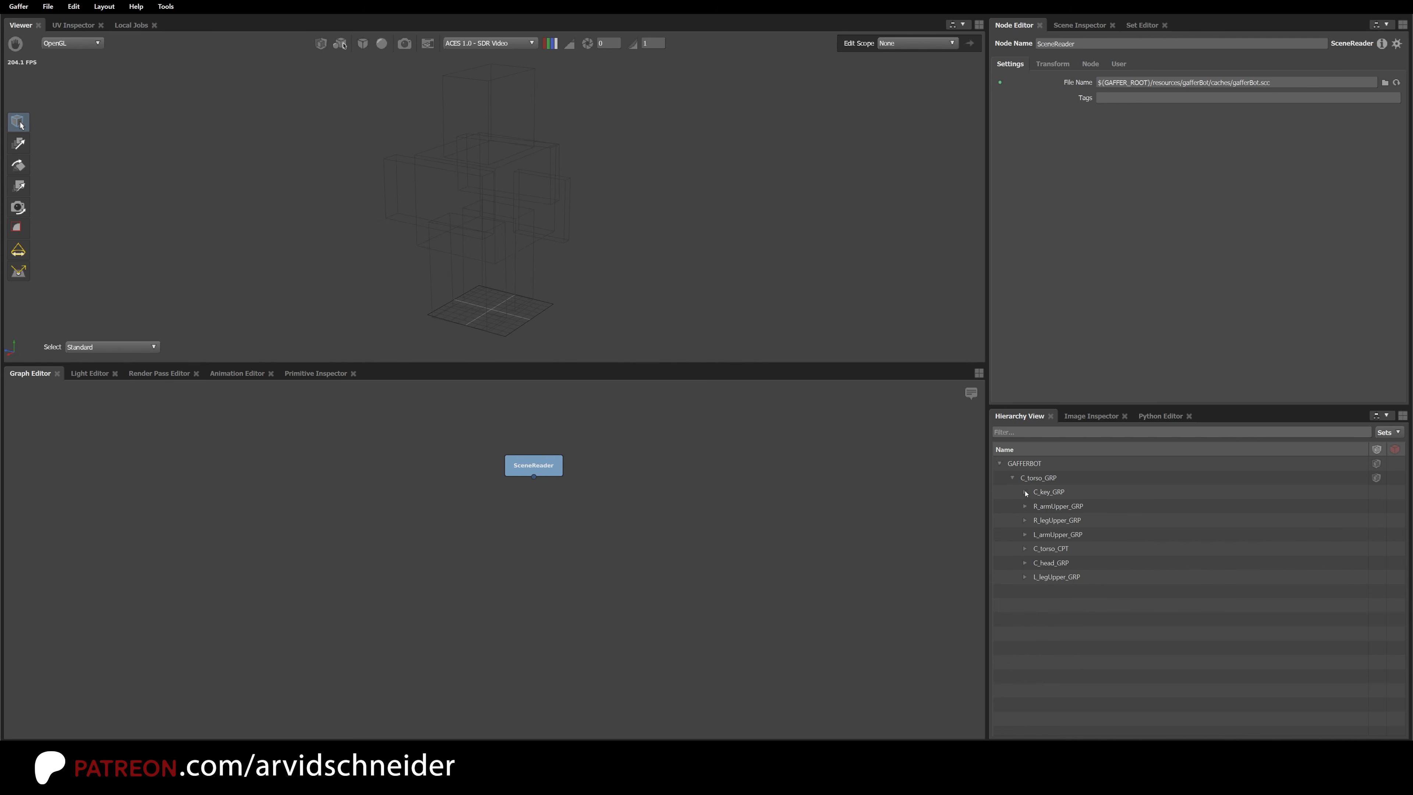
click(1025, 492)
click(1038, 506)
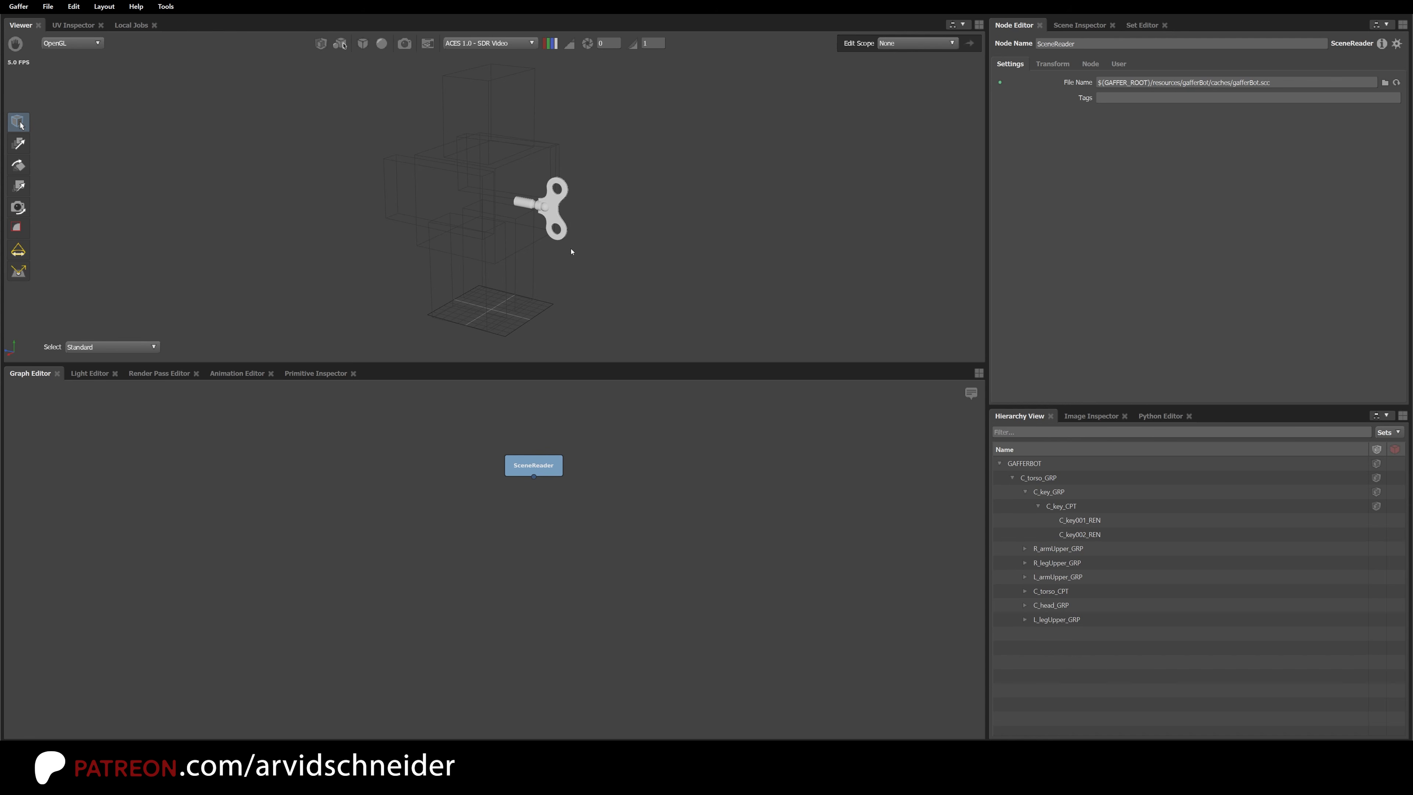
alt+drag(571, 251, 514, 222)
Step: Collapse the hierarchy back to GAFFERBOT and include the whole GAFFERBOT location in the visible set
click(1012, 478)
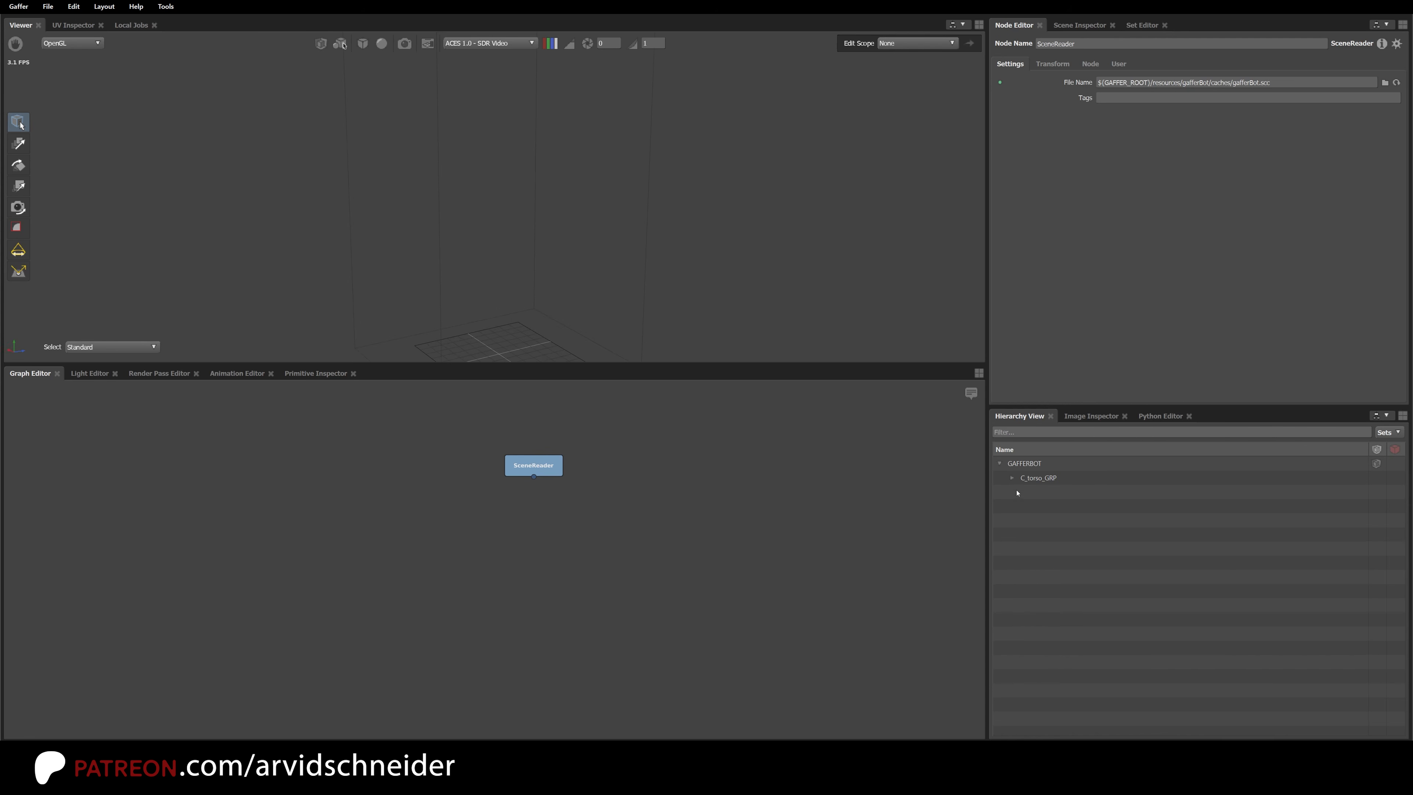
click(999, 463)
click(1035, 466)
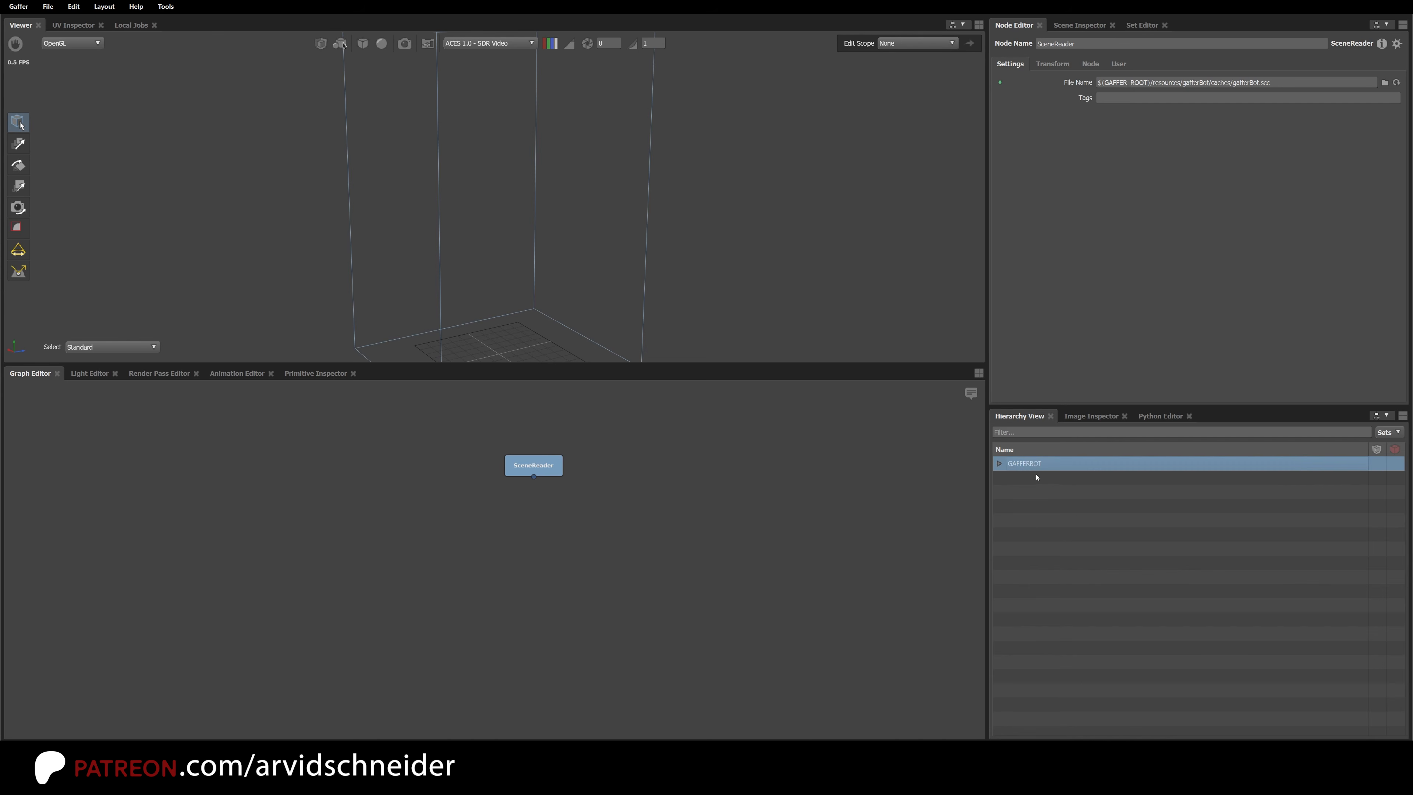
click(1375, 466)
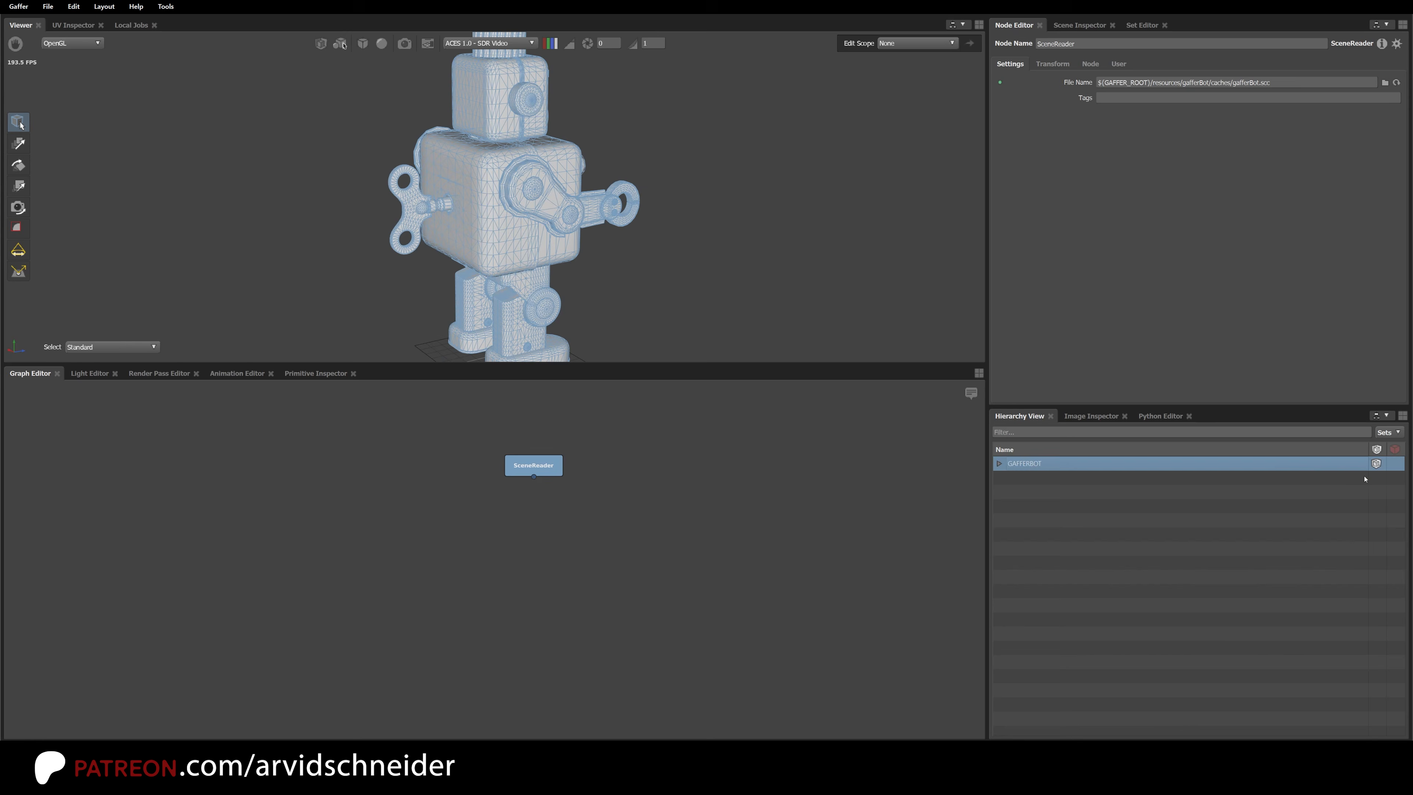
alt+drag(652, 244, 687, 281)
click(687, 282)
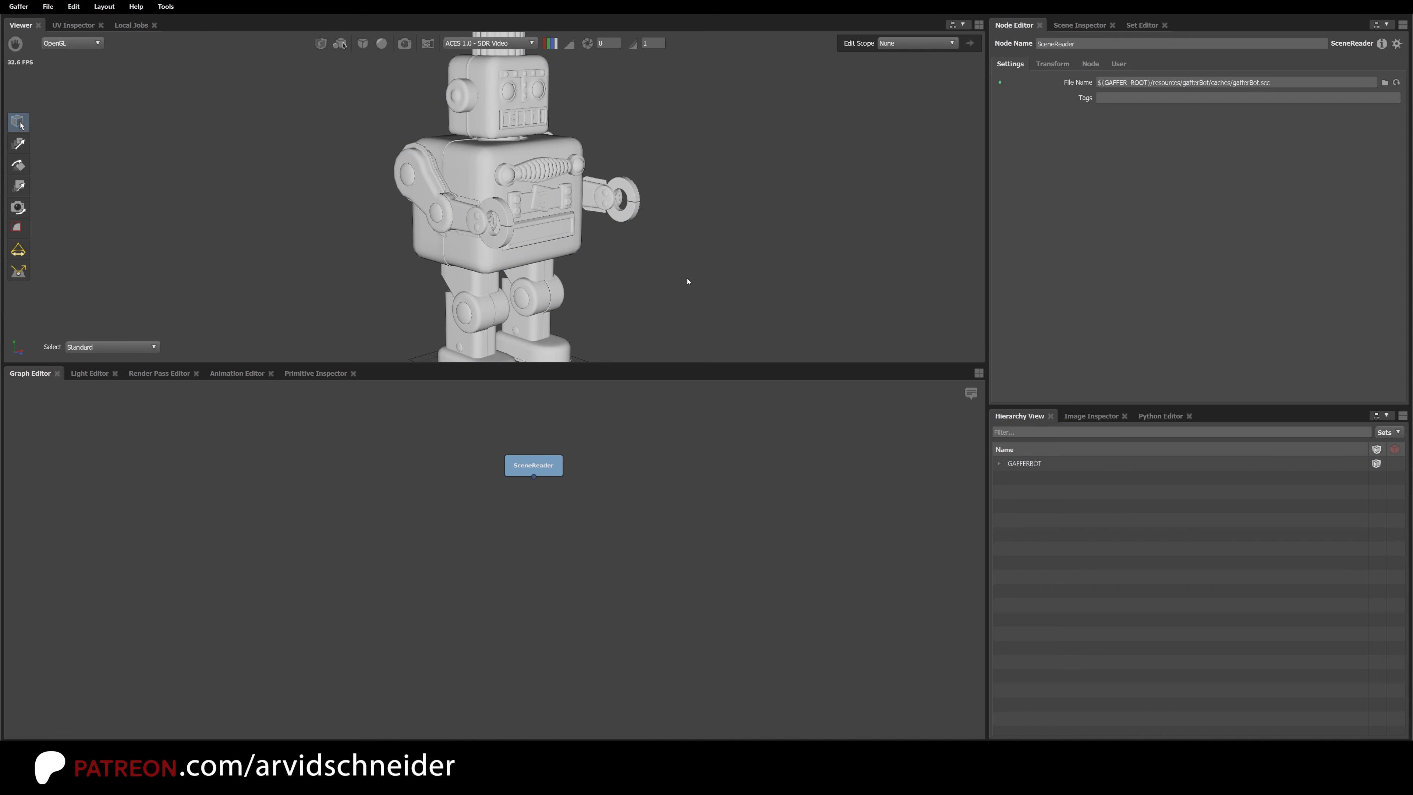
Step: Briefly unfold GAFFERBOT to check its child's visibility state, and remove GAFFERBOT from the visible set
click(999, 465)
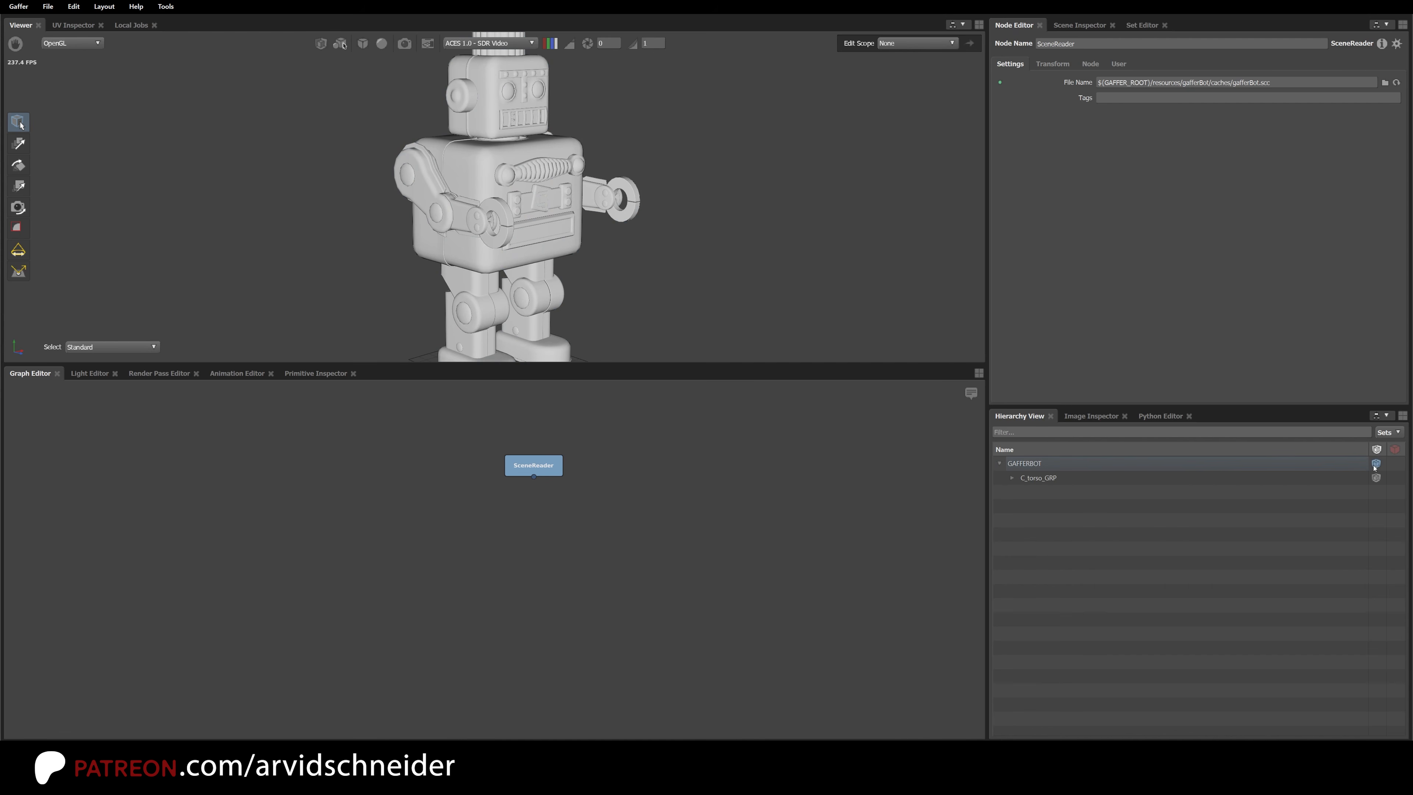
alt+right_drag(637, 234, 602, 322)
alt+drag(751, 326, 729, 329)
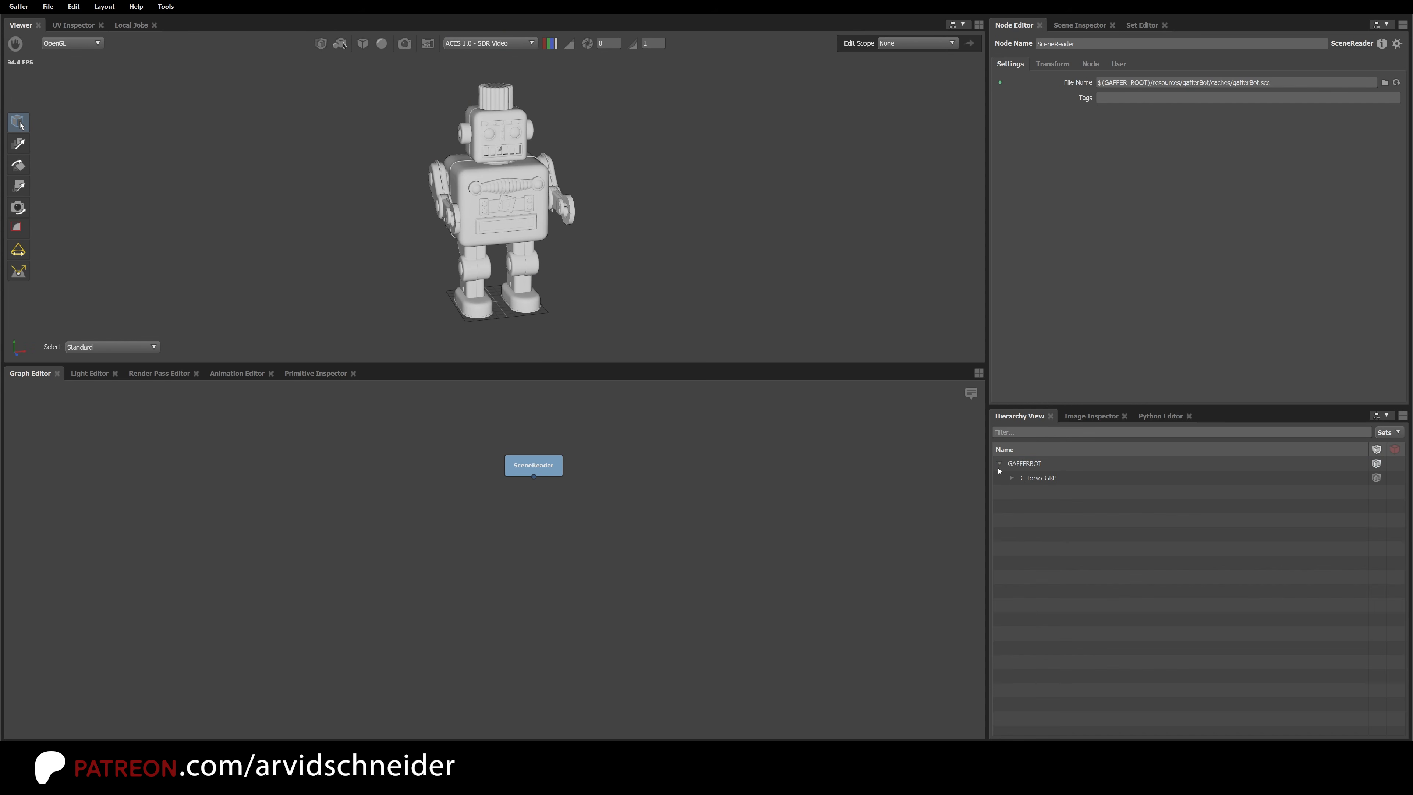
click(999, 464)
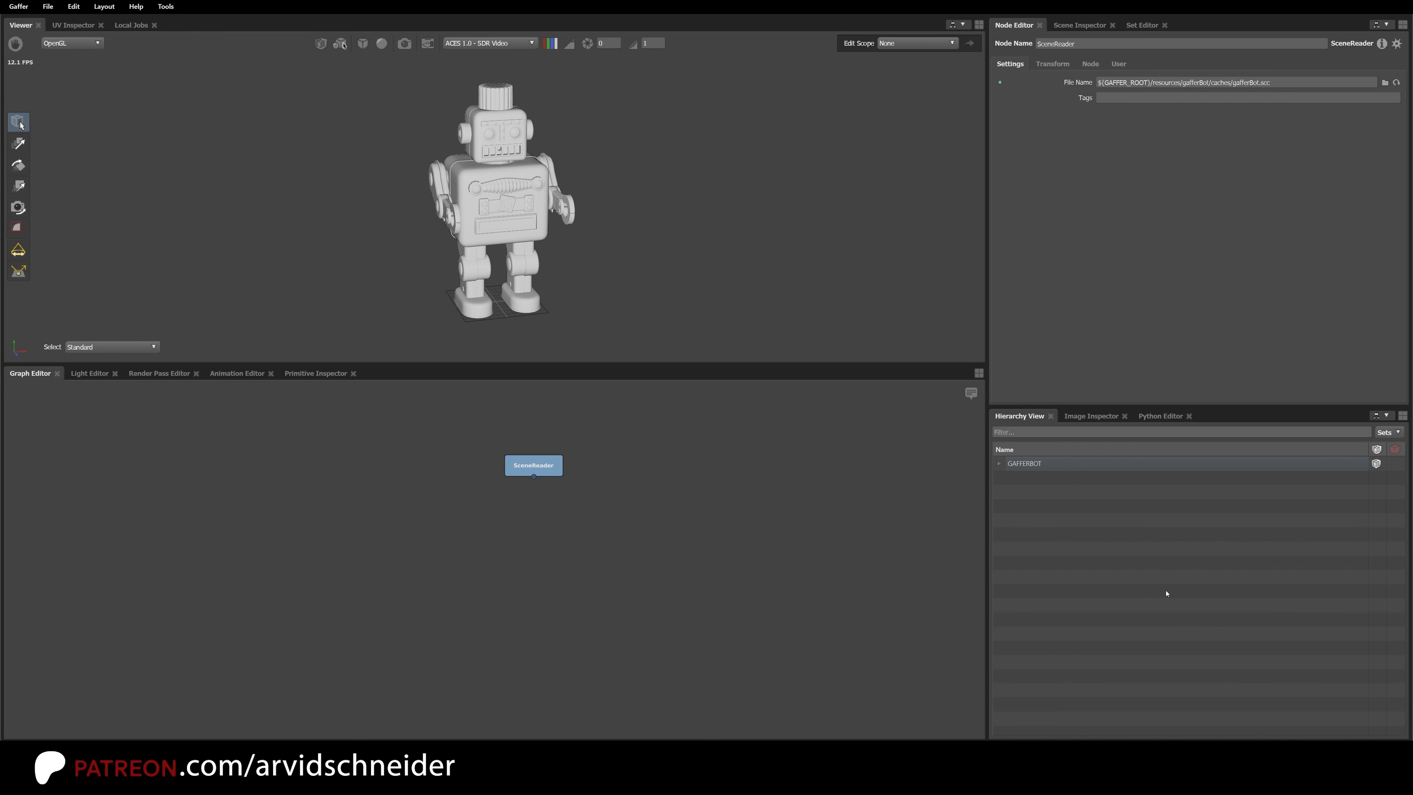
click(1377, 464)
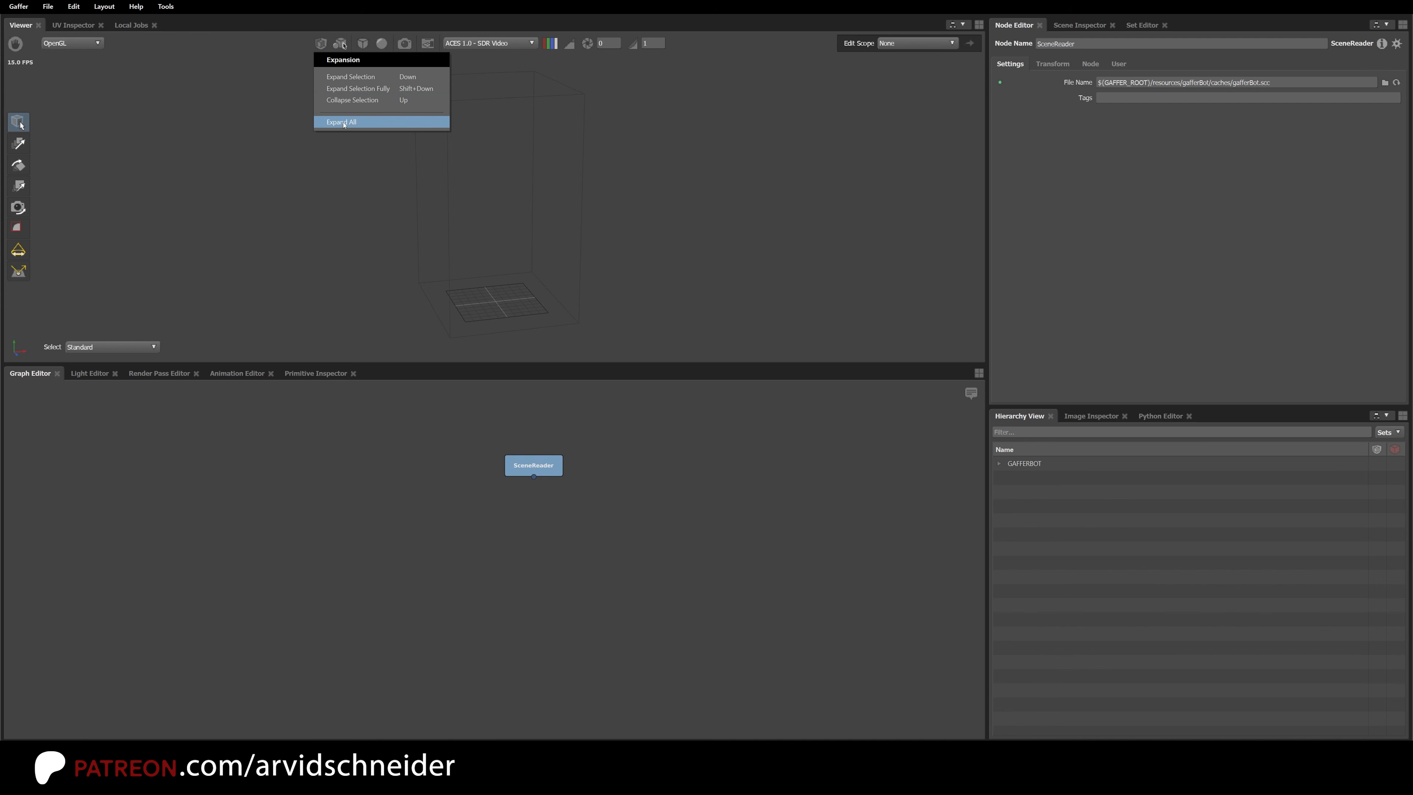
Step: Turn on Expand All in the Viewer, look at the robot from different angles, and turn Expand All off again
click(342, 121)
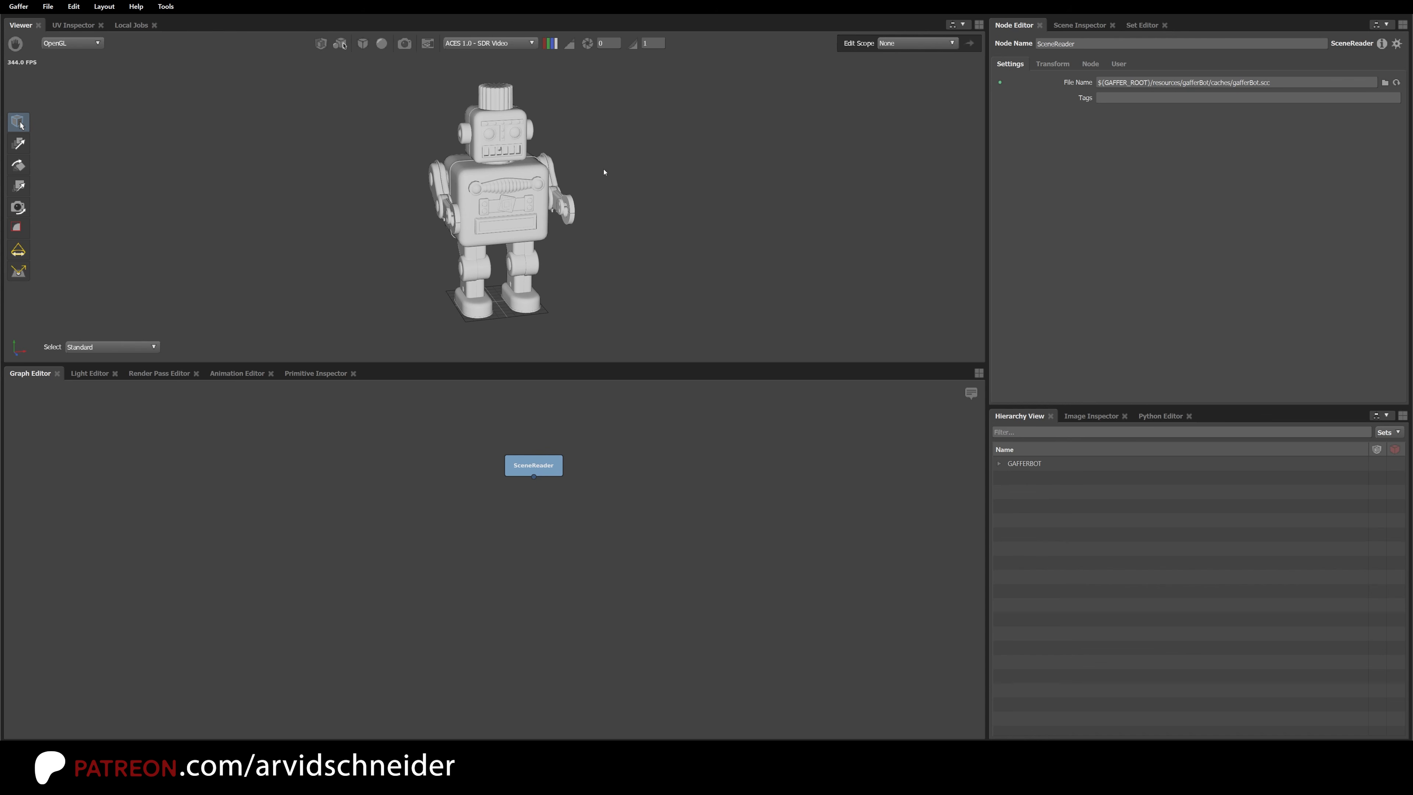
mouse_move(481, 119)
alt+mouse_down()
mouse_move(625, 174)
mouse_move(450, 150)
mouse_move(464, 118)
alt+mouse_up()
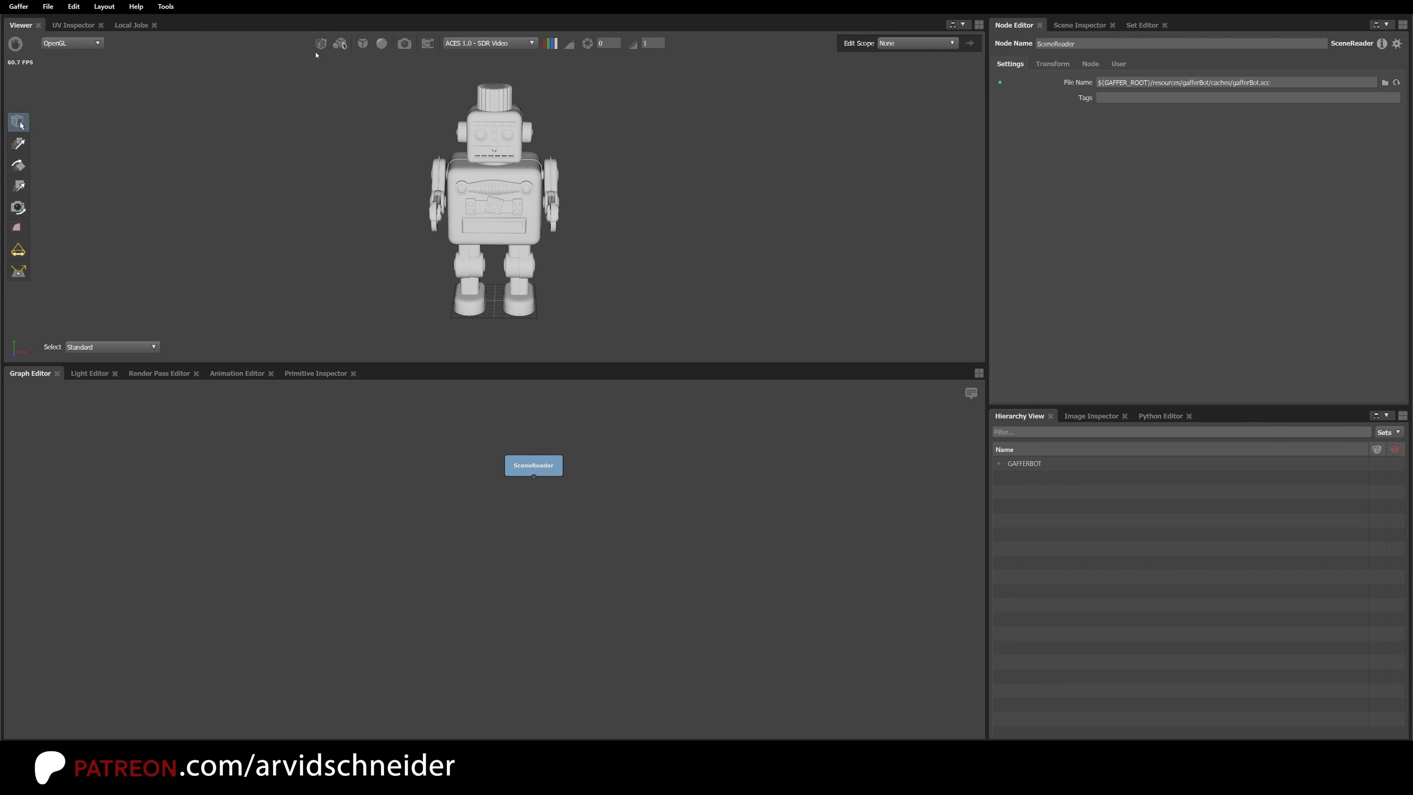
mouse_move(406, 157)
alt+mouse_down()
mouse_move(426, 153)
mouse_move(383, 146)
alt+mouse_up()
click(323, 46)
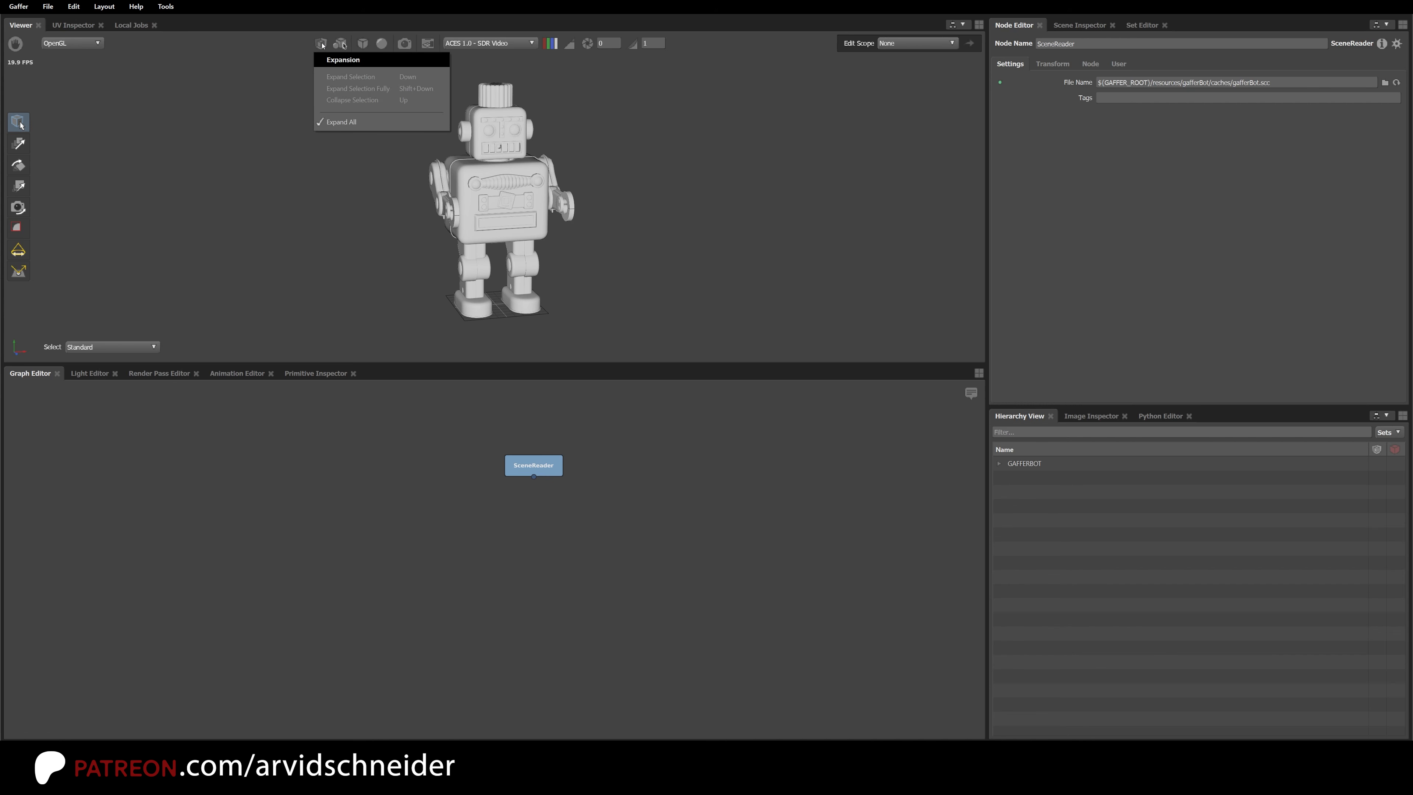
click(367, 122)
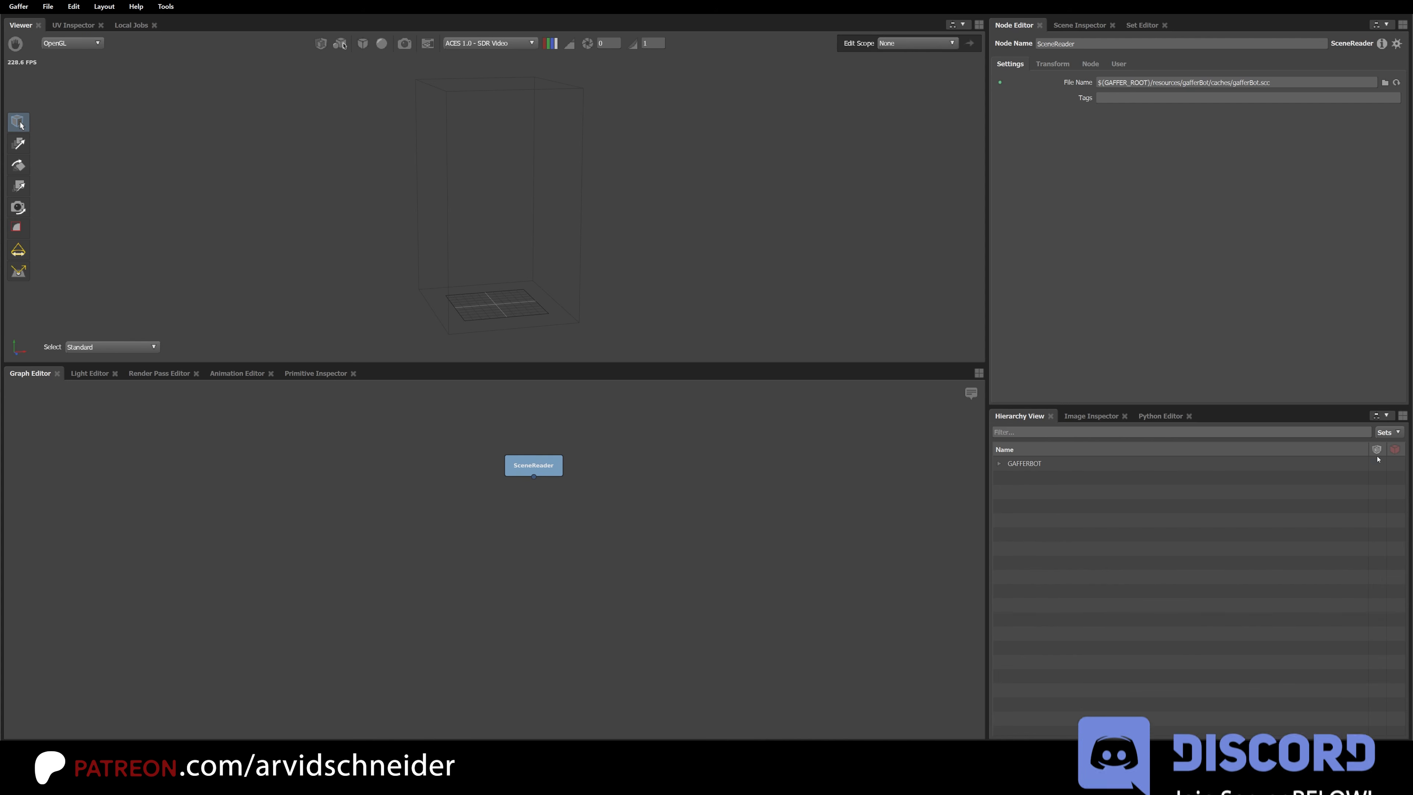
Step: Expand GAFFERBOT and C_torso_GRP in the hierarchy and highlight the R_armUpper_GRP and C_head_GRP bounding boxes
click(999, 463)
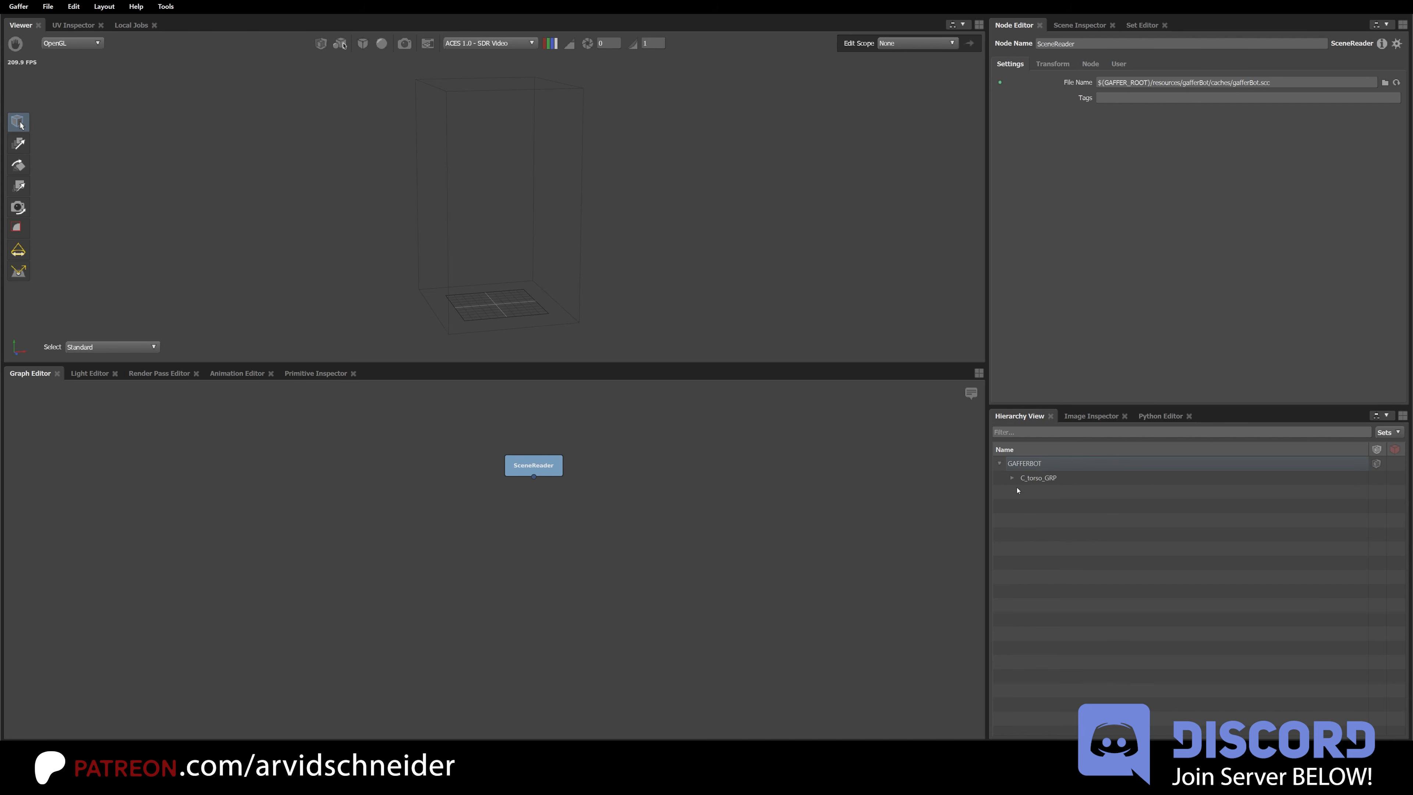
click(1012, 477)
click(1057, 506)
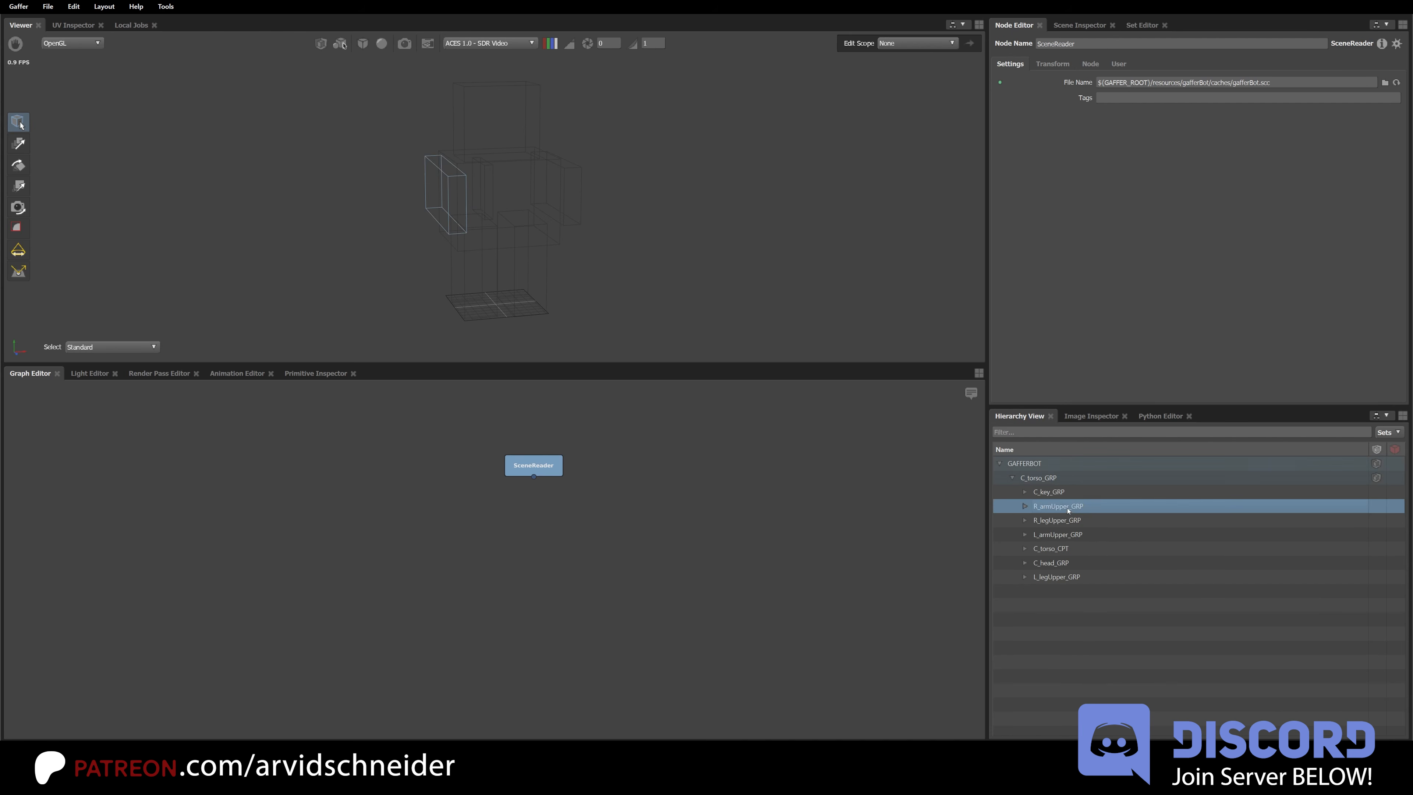
click(1057, 562)
Step: Include only C_torso_CPT in the visible set to inspect the torso, and remove it again
click(1056, 550)
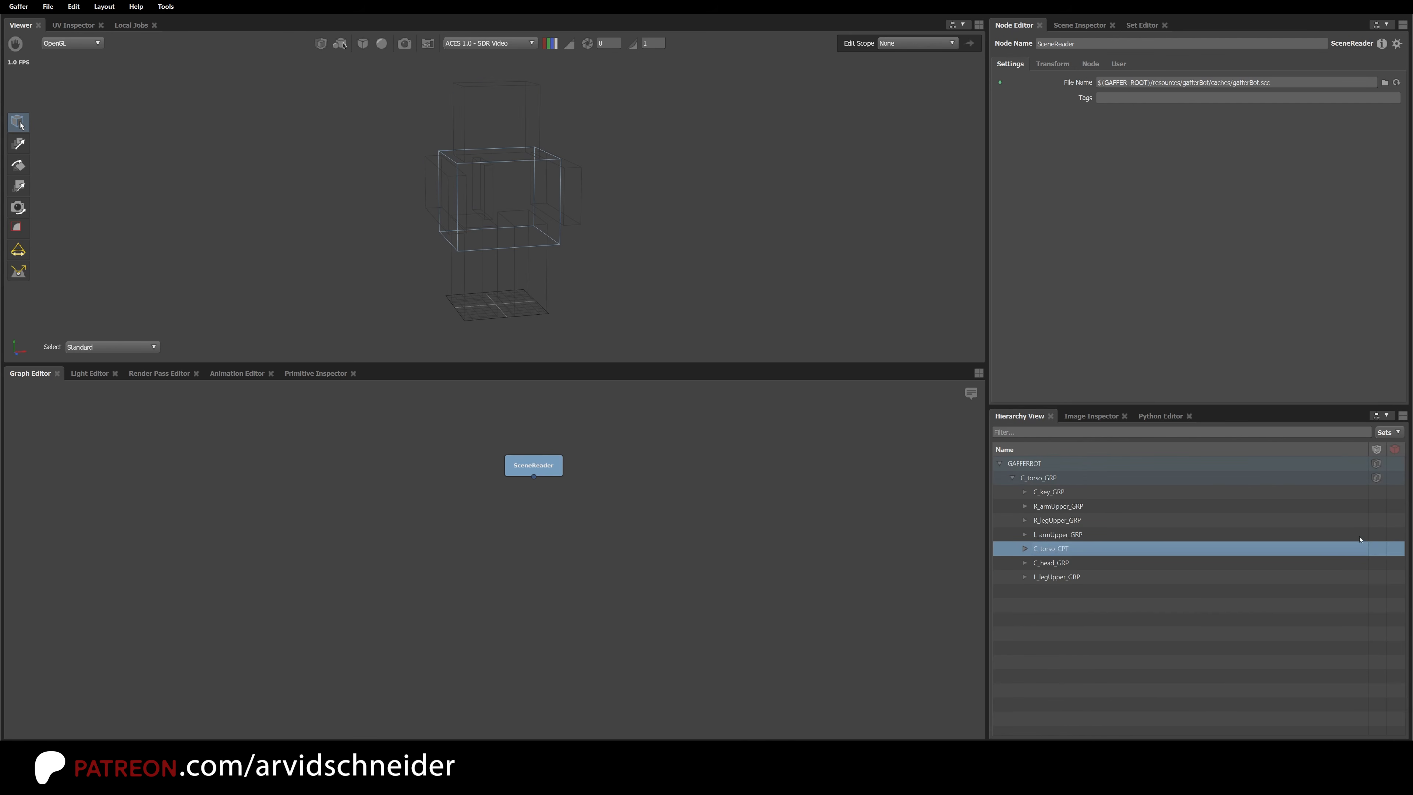
click(1375, 548)
click(774, 263)
alt+drag(774, 263, 701, 260)
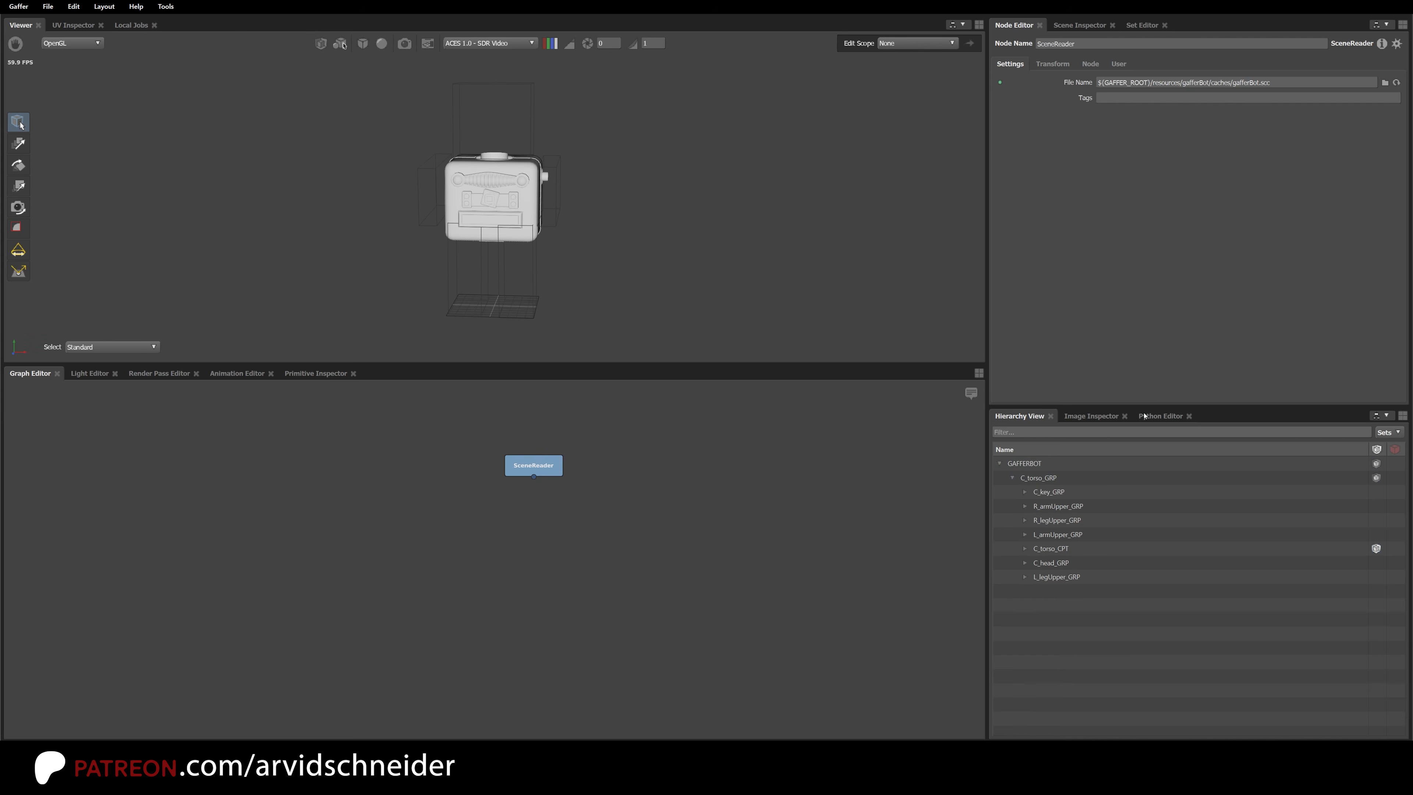
click(1376, 549)
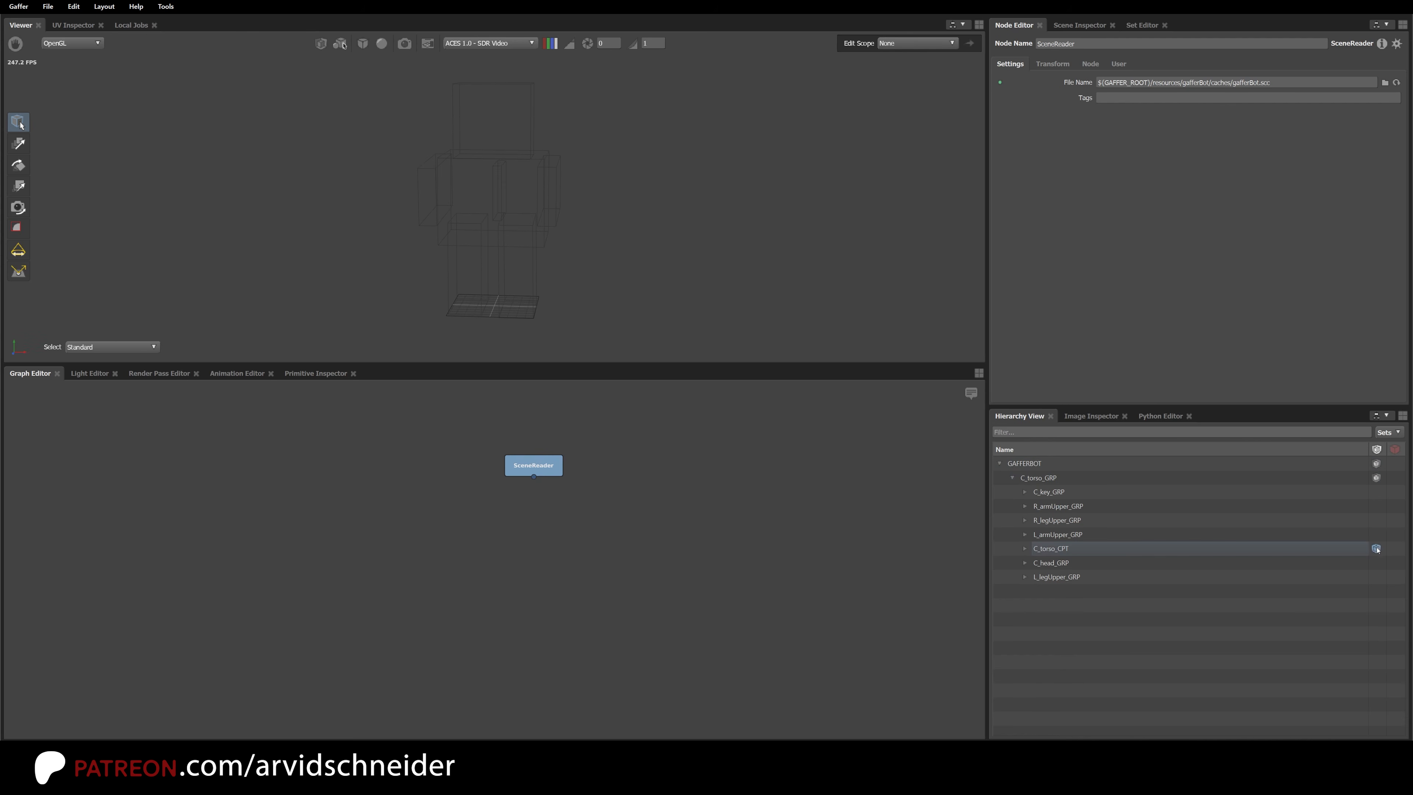
Step: Include GAFFERBOT in the visible set, and exclude C_key_GRP, R_armUpper_GRP, C_head_GRP and C_torso_CPT
click(1376, 463)
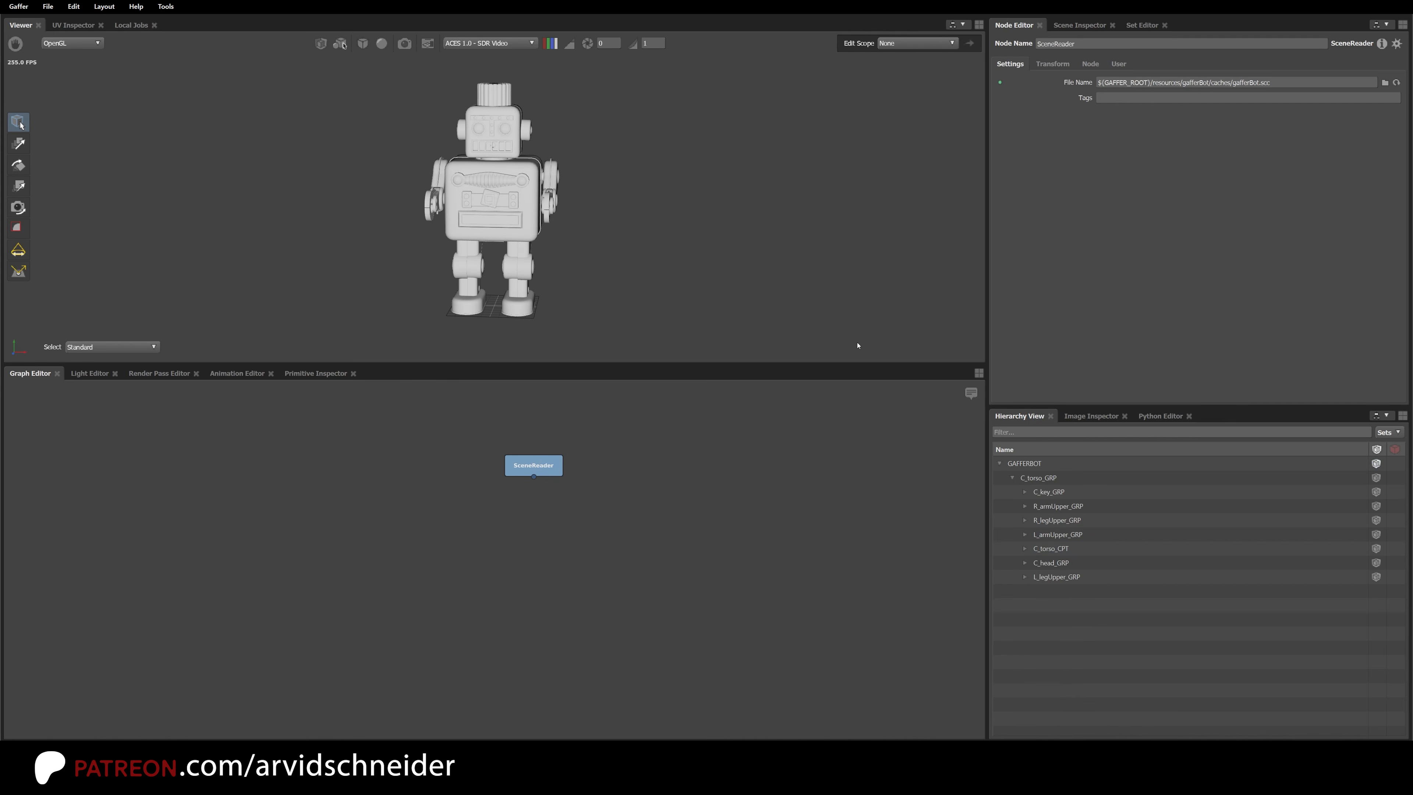
click(1394, 492)
click(1394, 506)
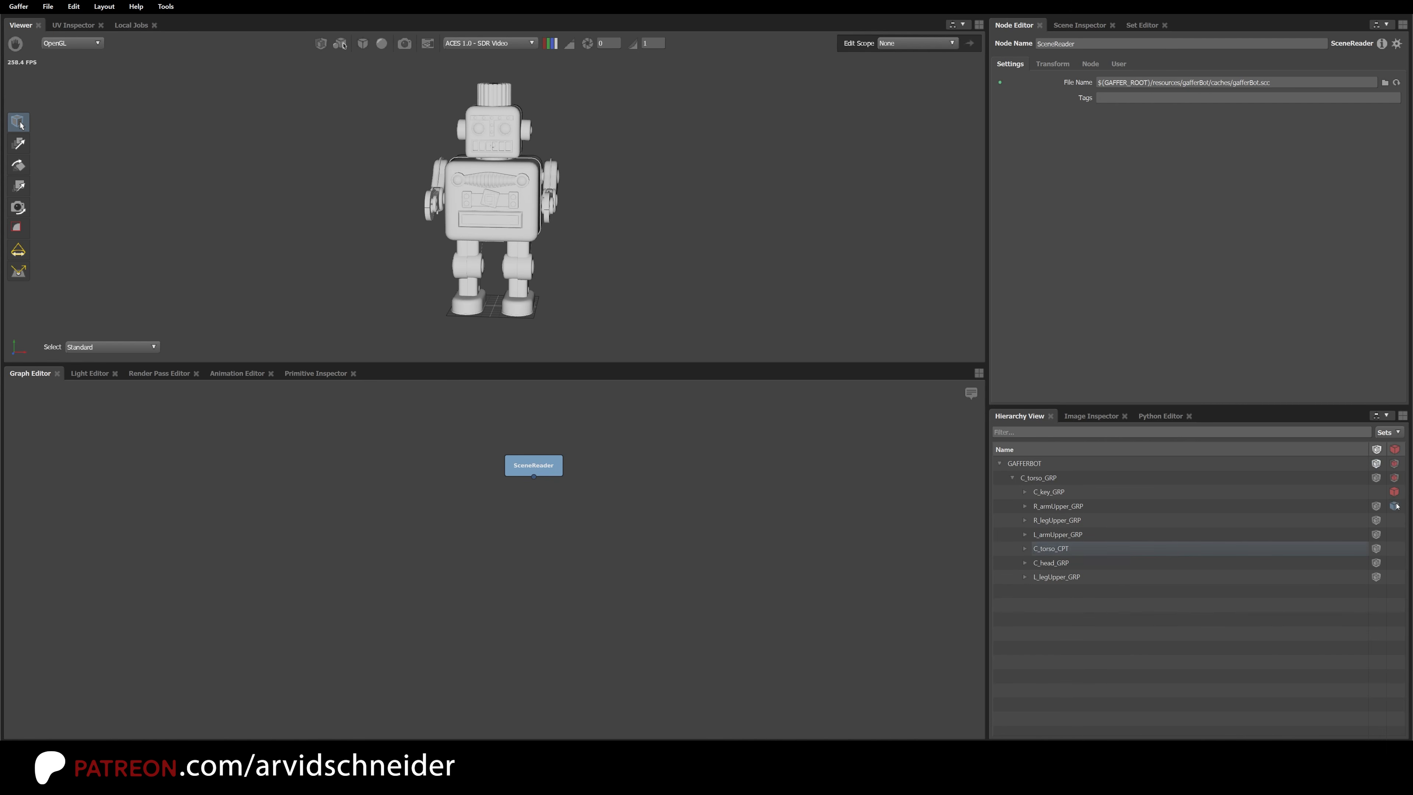
alt+drag(523, 181, 550, 200)
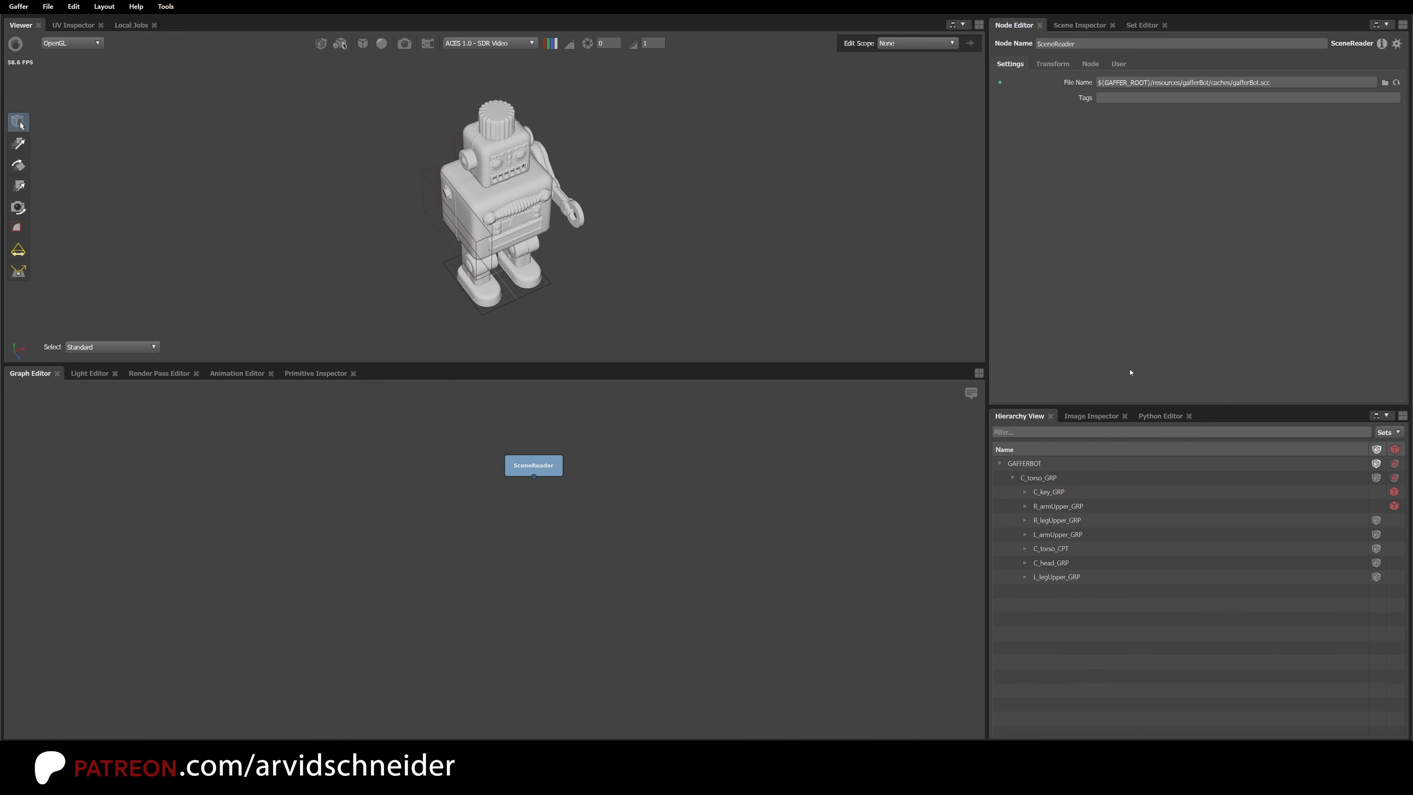
click(1394, 562)
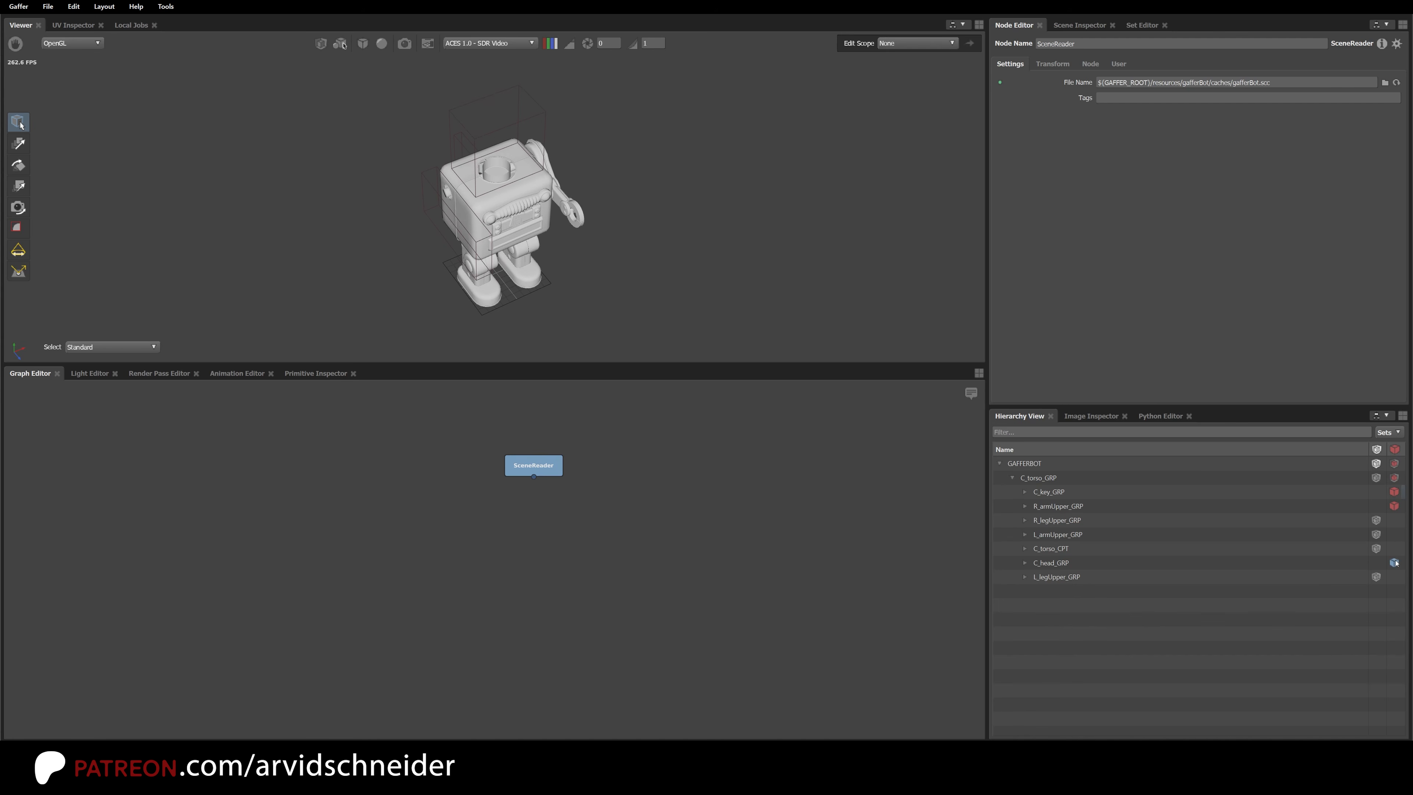
click(1394, 548)
alt+drag(747, 314, 690, 251)
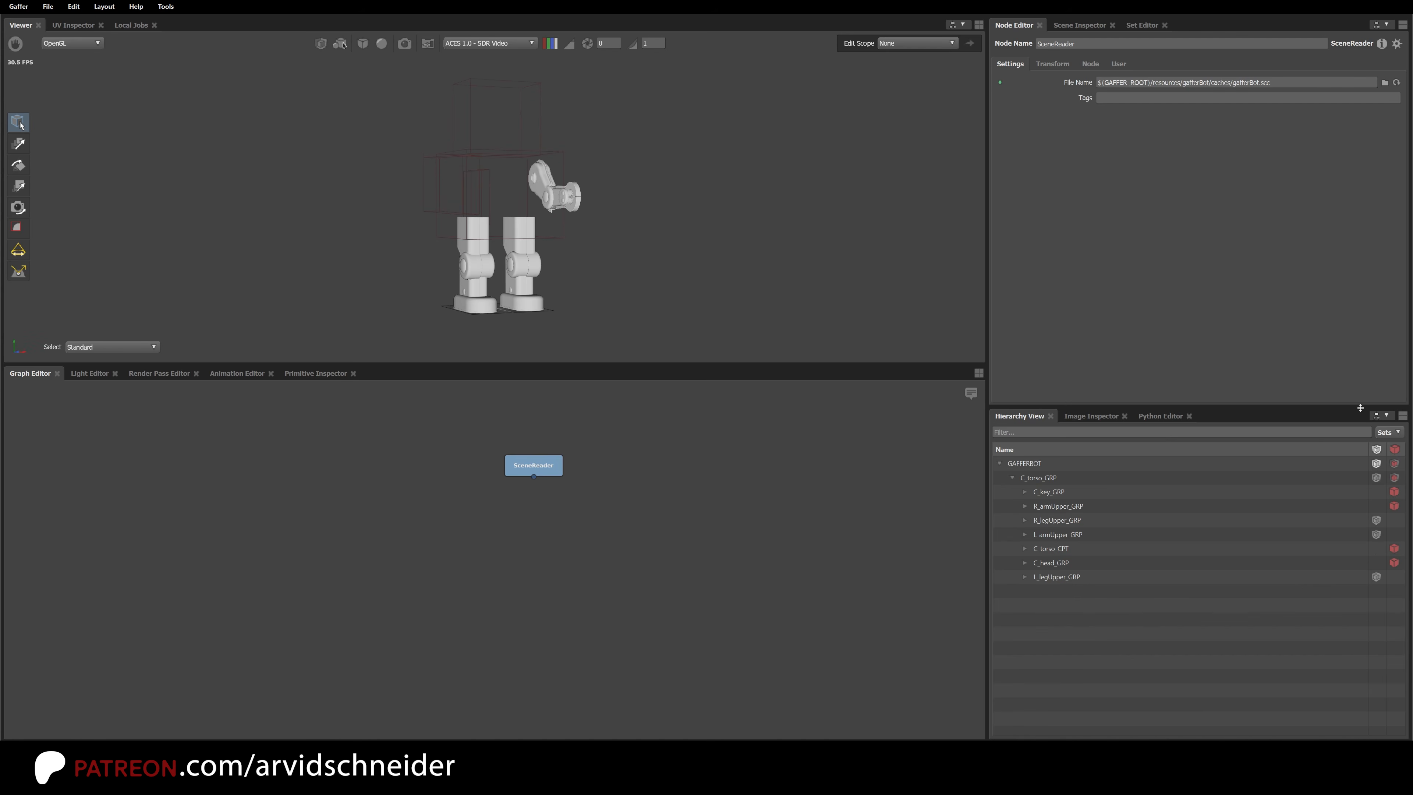
Step: Clear the exclusions and visible-set inclusion for all listed GAFFERBOT locations at once, and collapse the hierarchy
click(1339, 465)
shift+click(1333, 582)
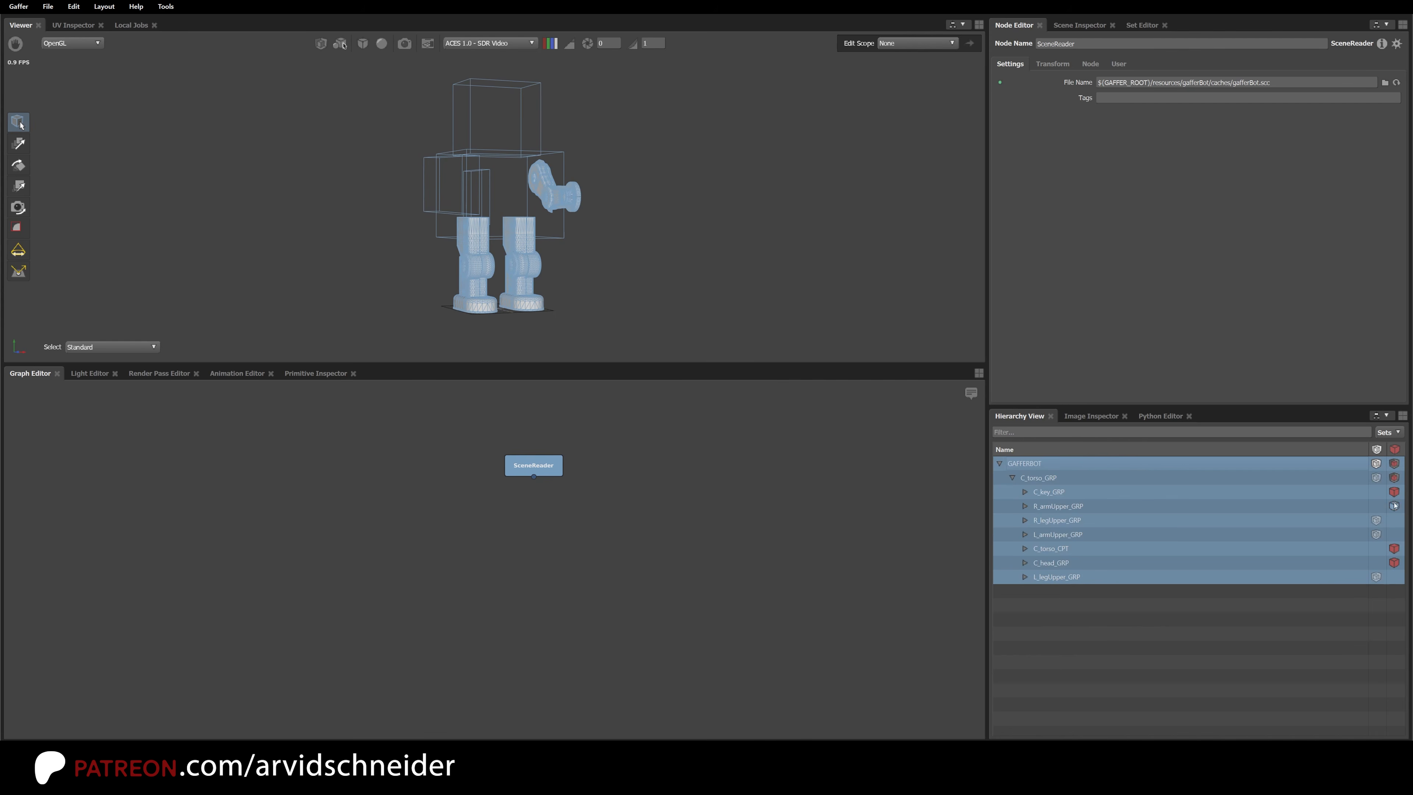
right_click(1395, 469)
click(1396, 509)
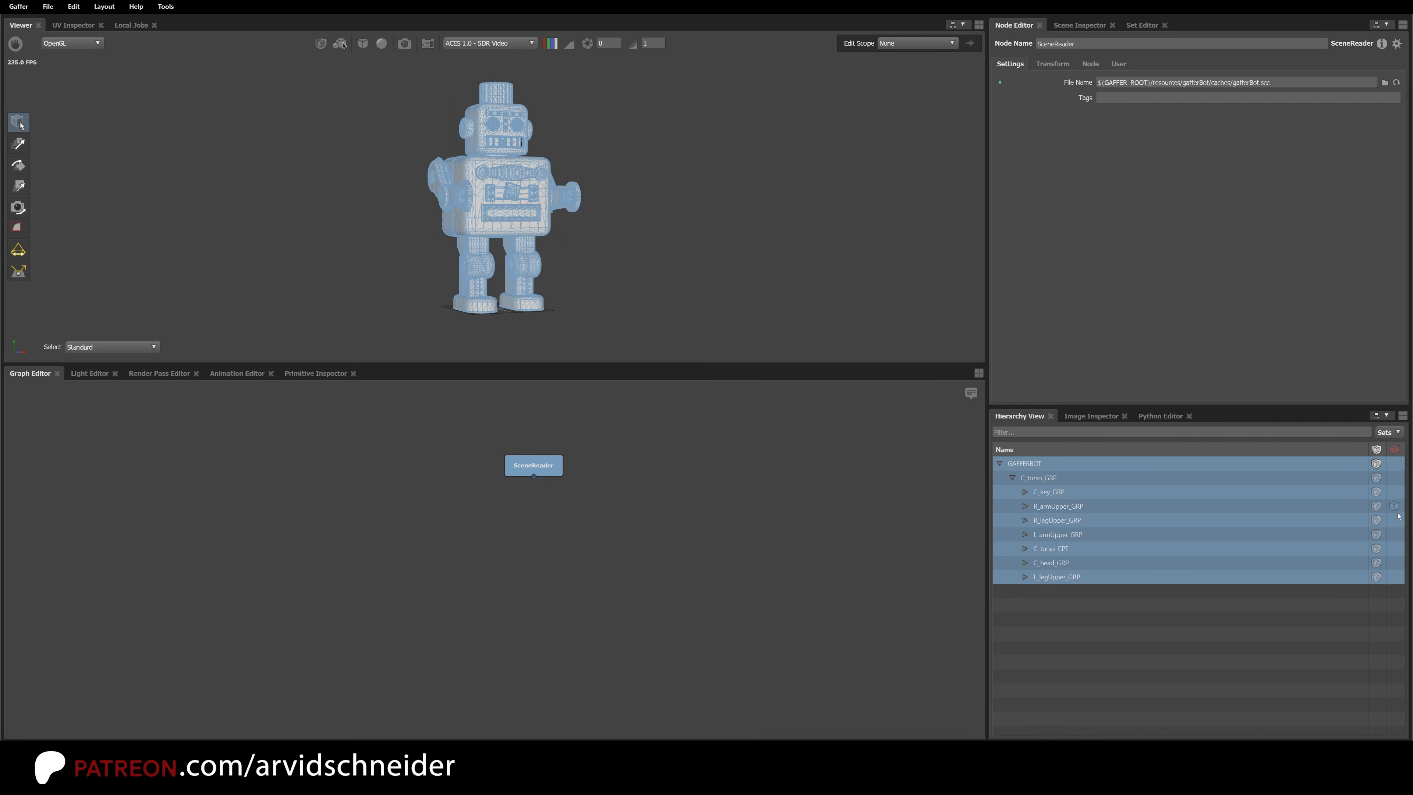
click(1376, 477)
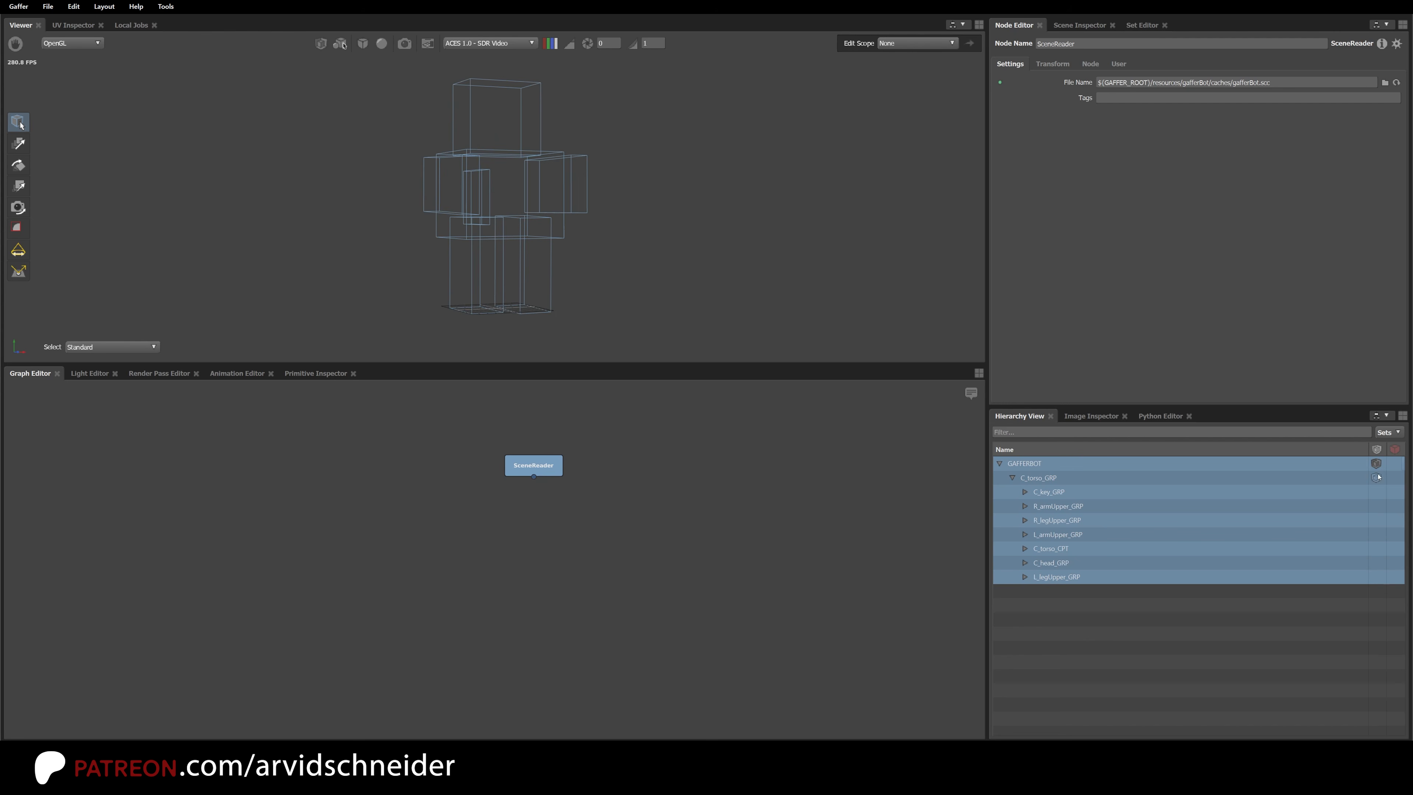
click(998, 463)
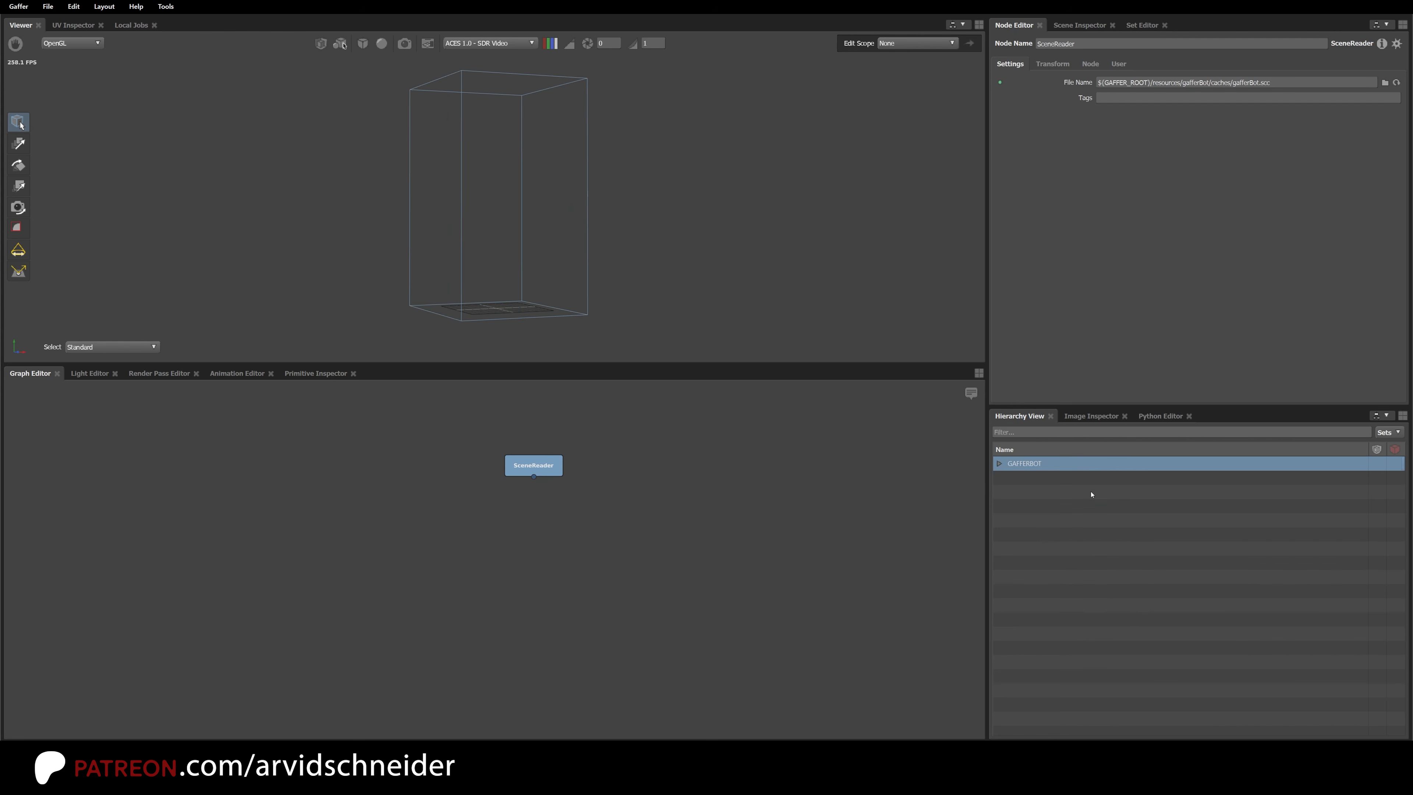
Step: Rename the SceneReader node as GafferBotReader
click(901, 515)
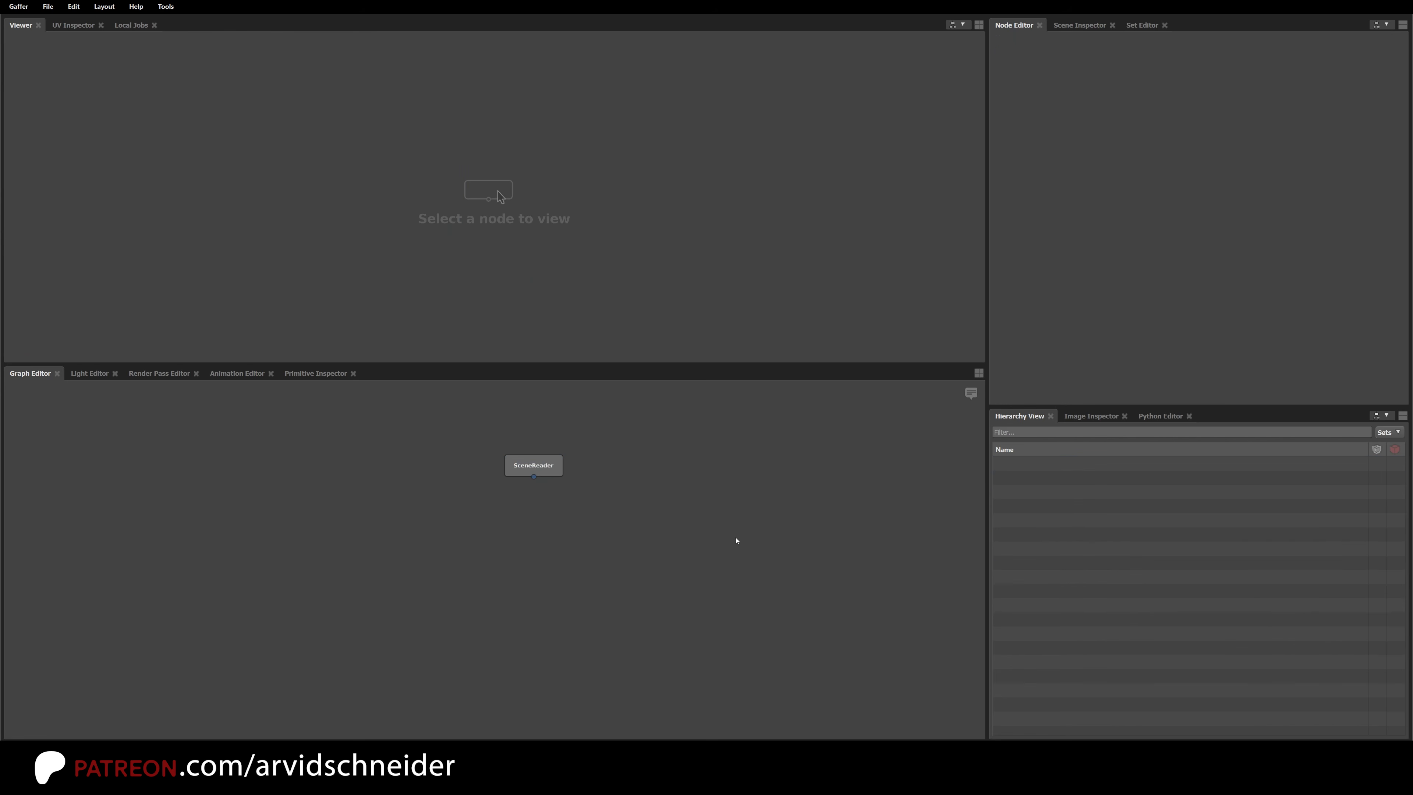
click(520, 474)
mouse_move(539, 468)
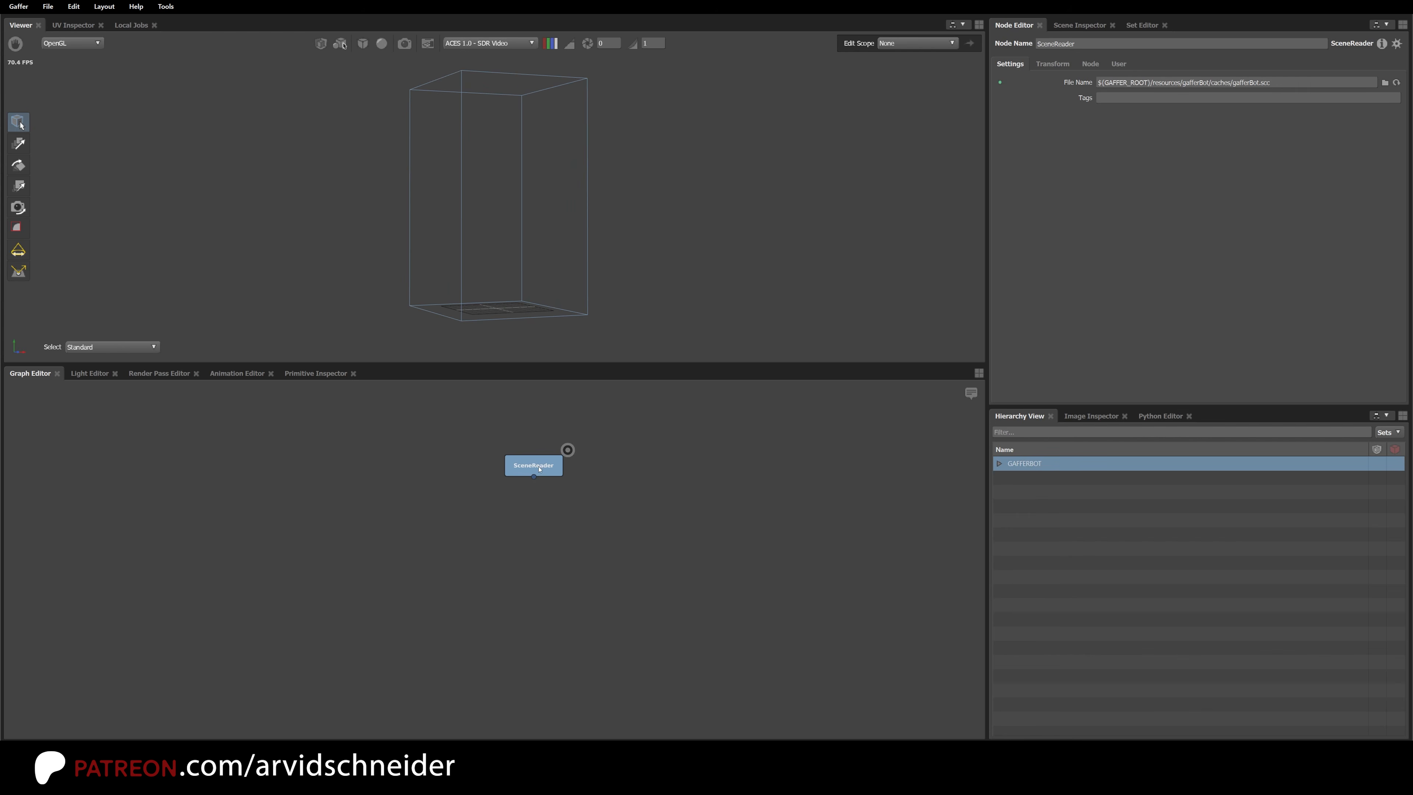
key(F2)
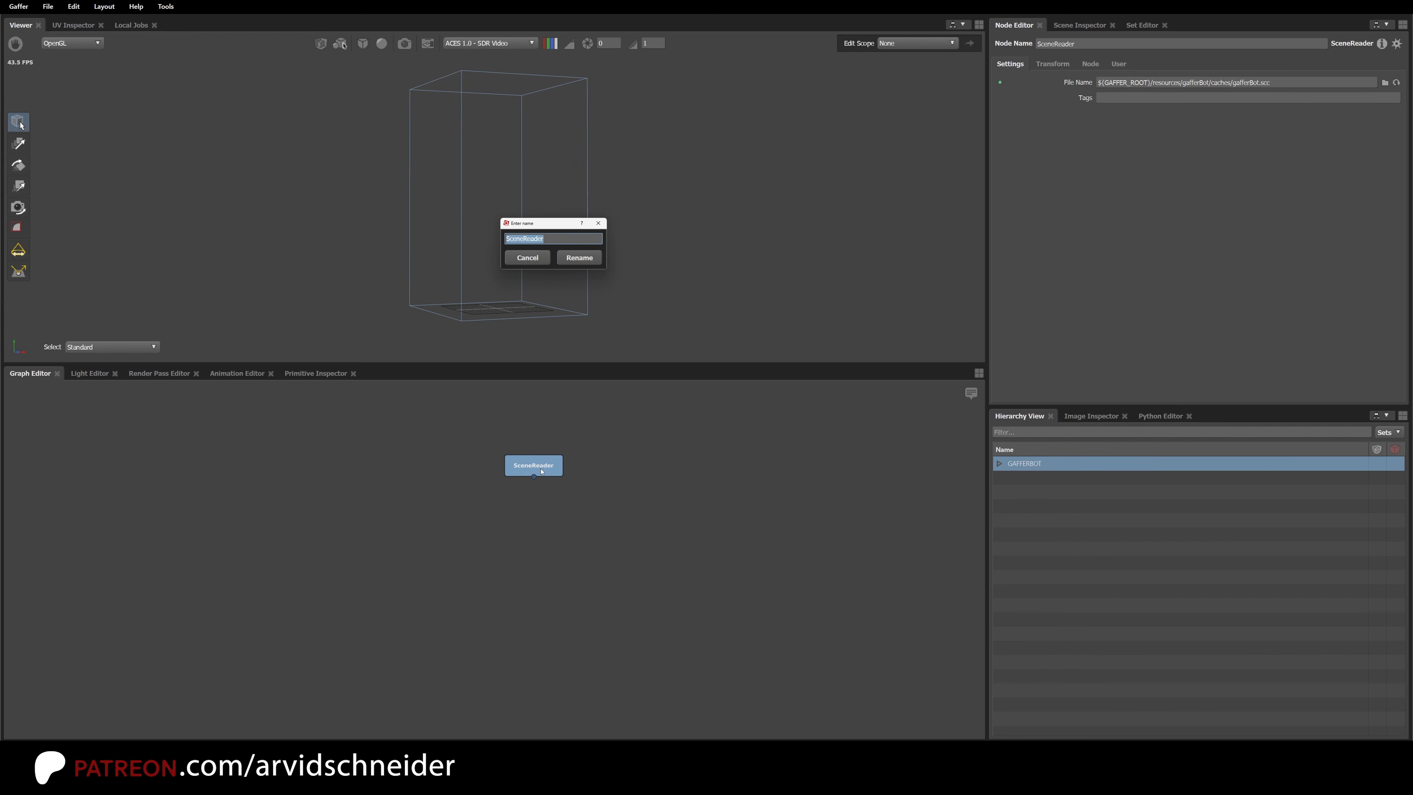
text(GafferBotReader)
key(Return)
click(580, 555)
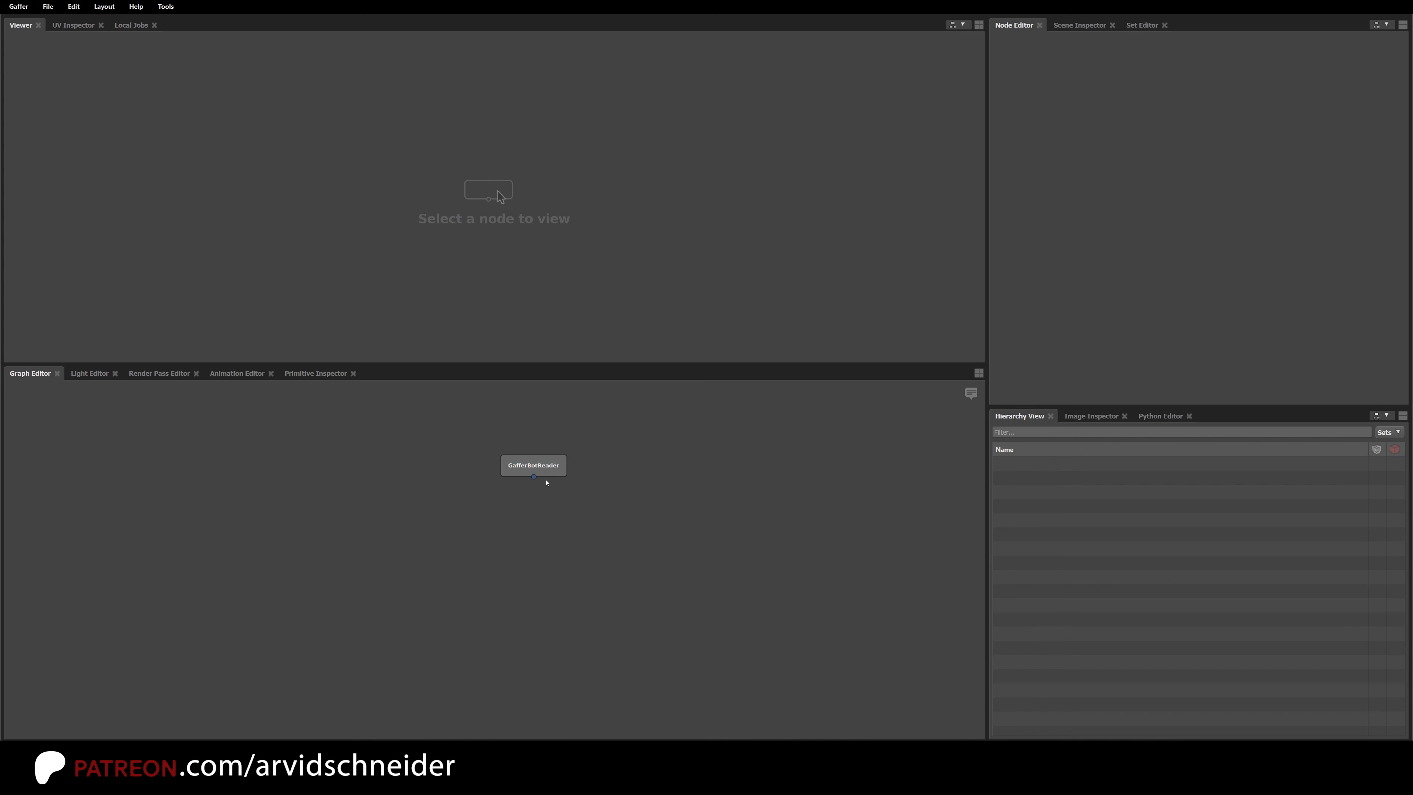
Step: Add a Camera node beside GafferBotReader in the node graph
click(545, 464)
alt+drag(567, 148, 575, 186)
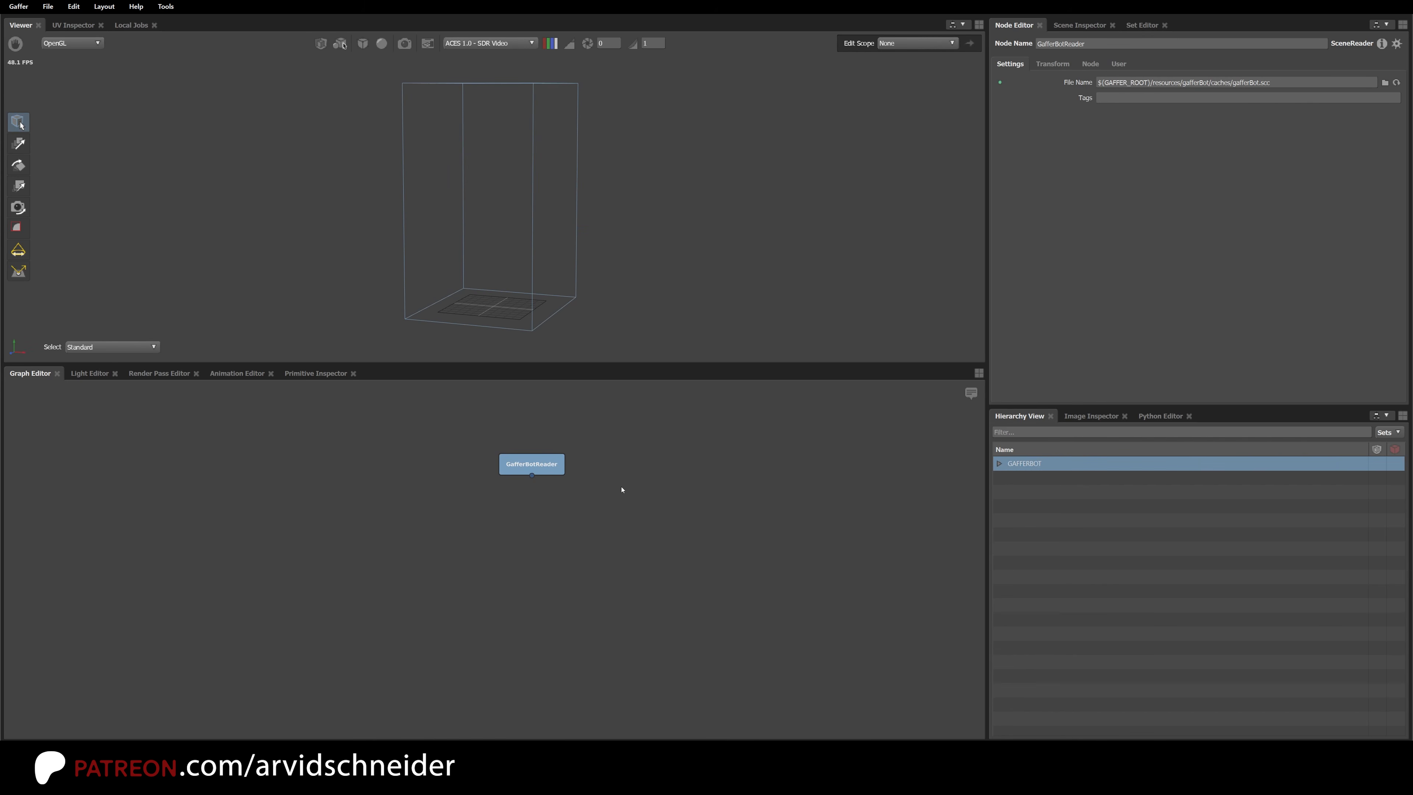
key(Tab)
text(camera)
key(Return)
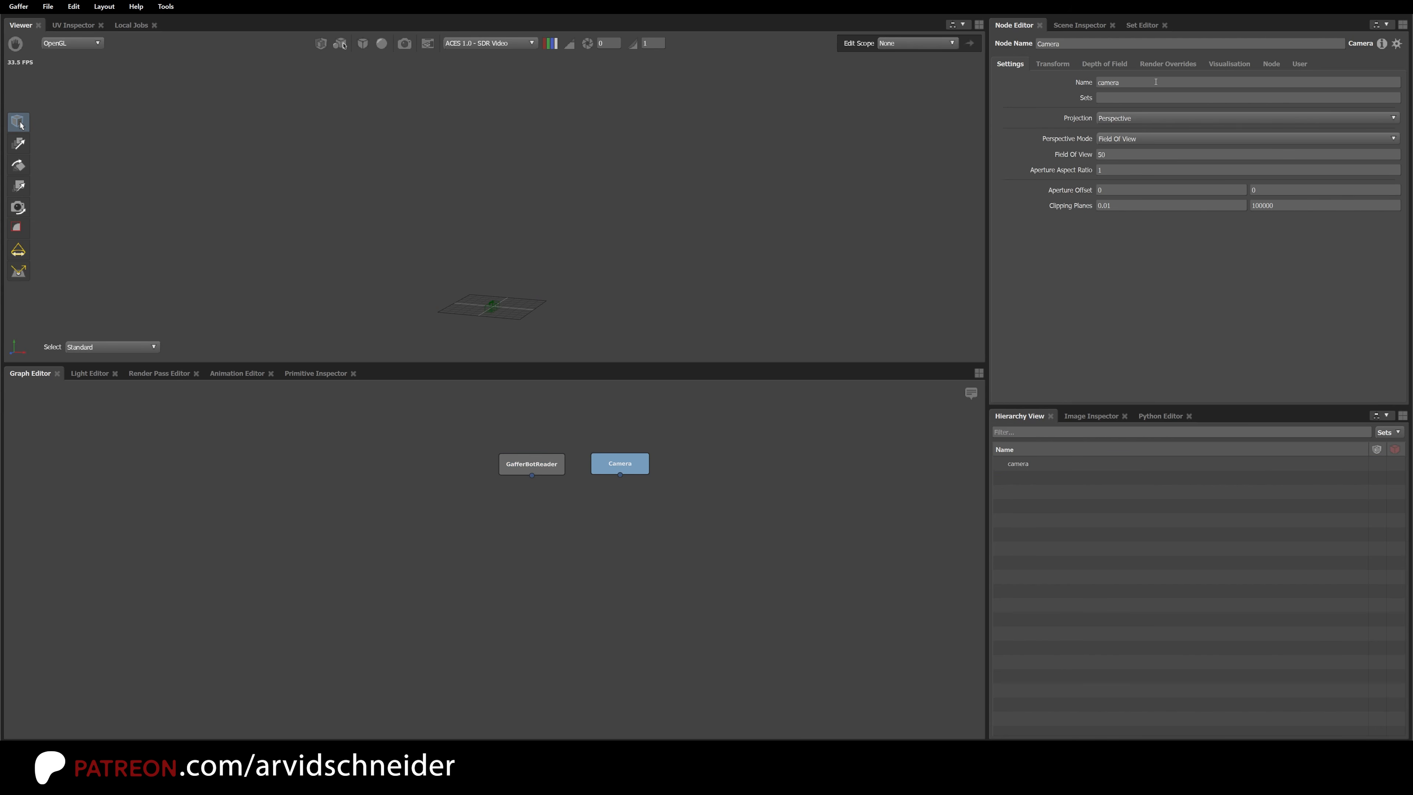
Step: Set the camera's perspective mode to Aperture and Focal Length, with a focal length of 105
click(1109, 140)
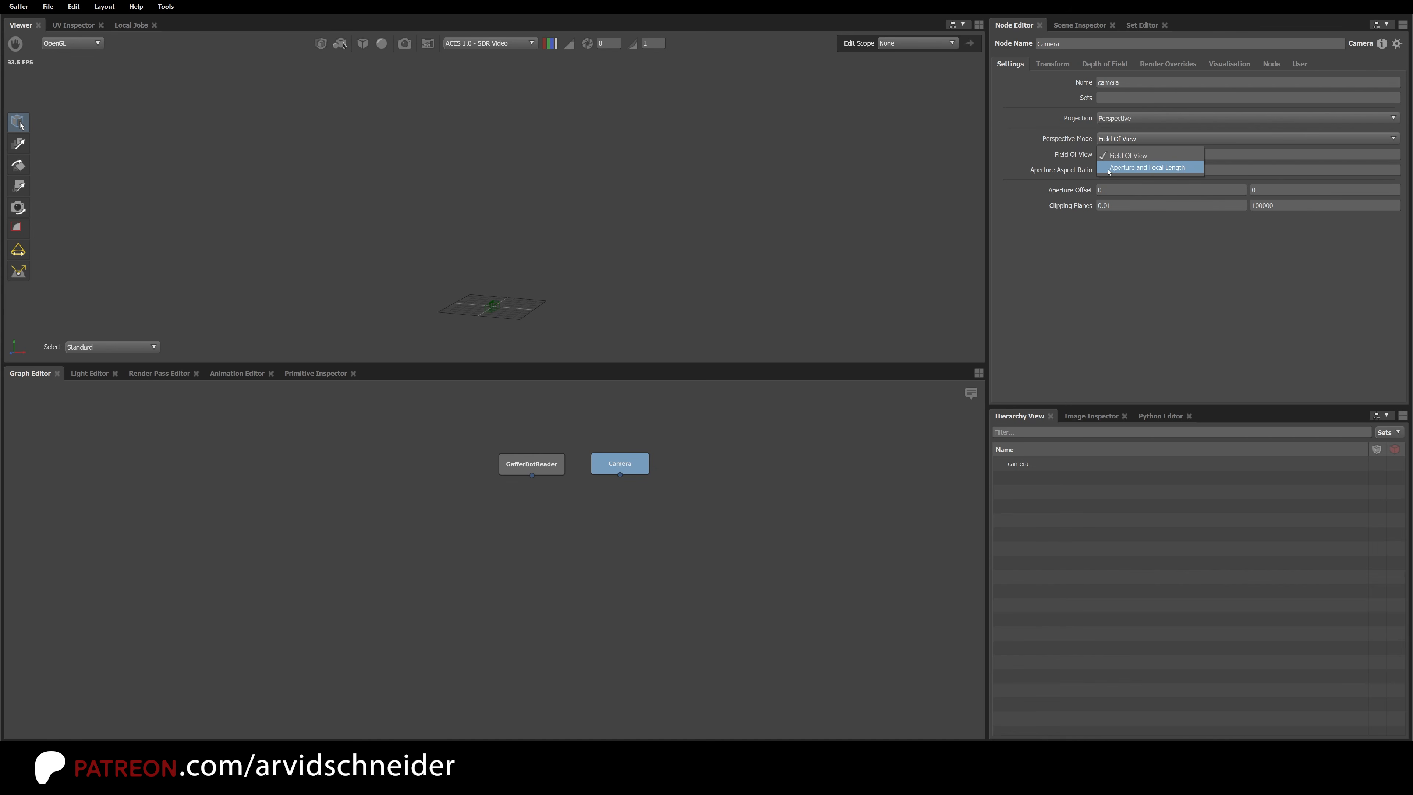
click(1121, 168)
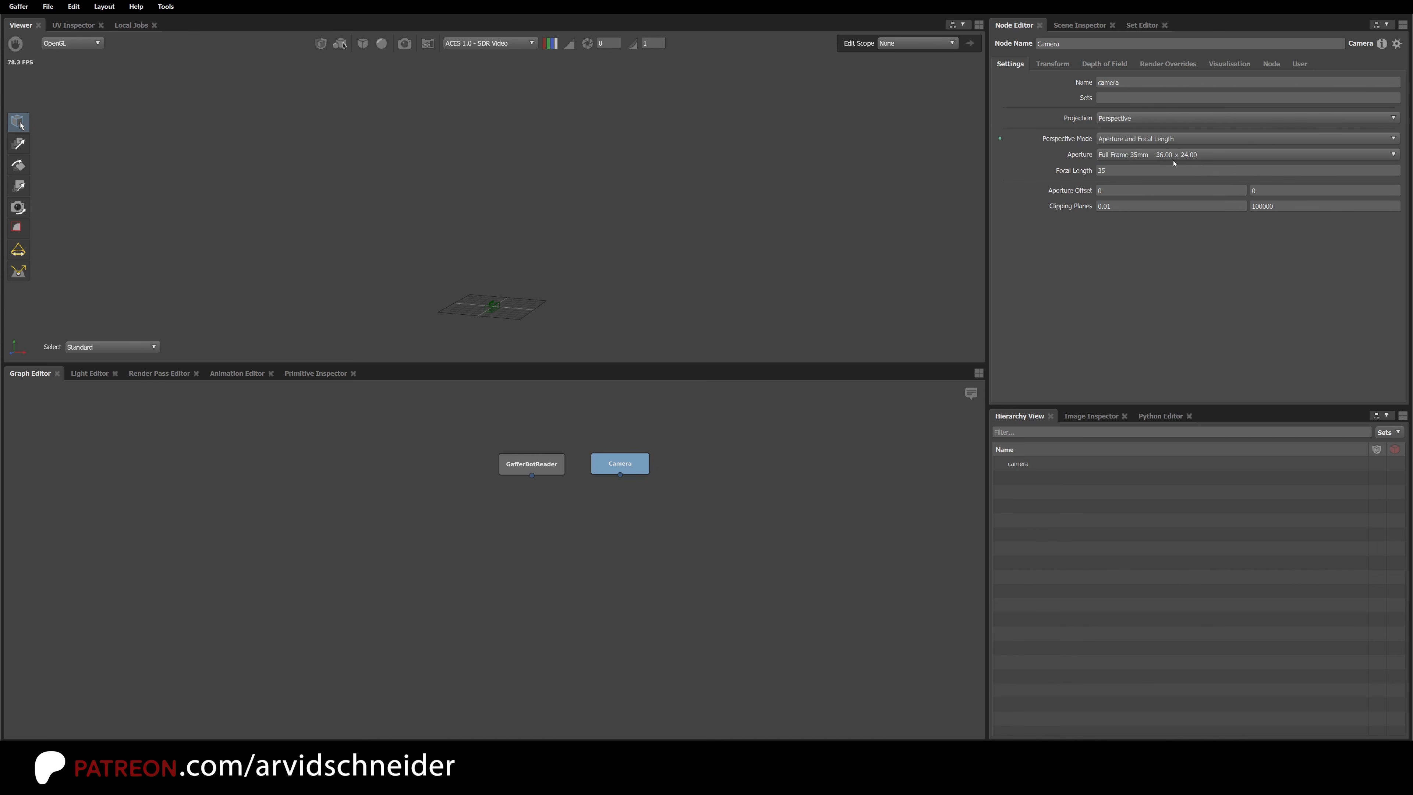
drag(1124, 171, 1067, 171)
text(105)
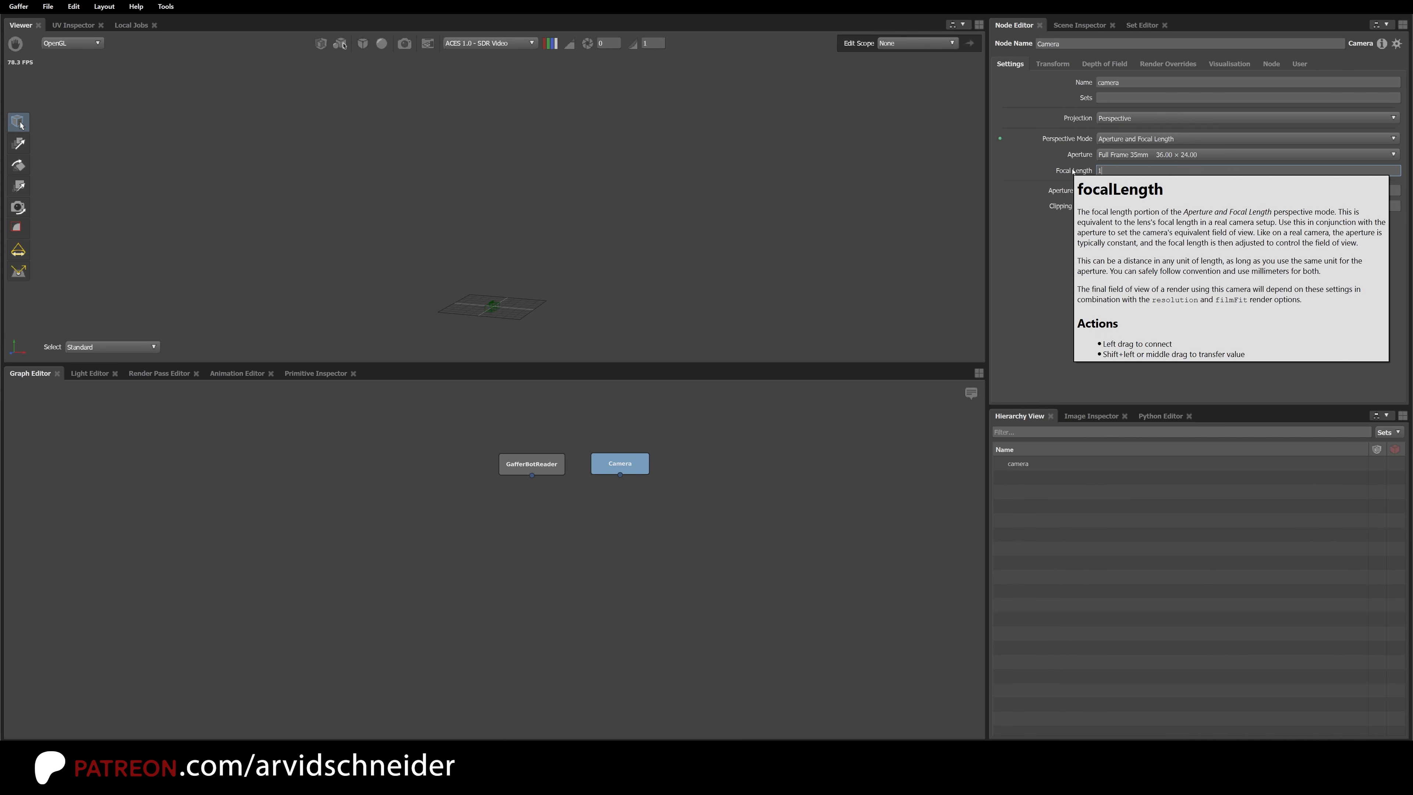
key(Return)
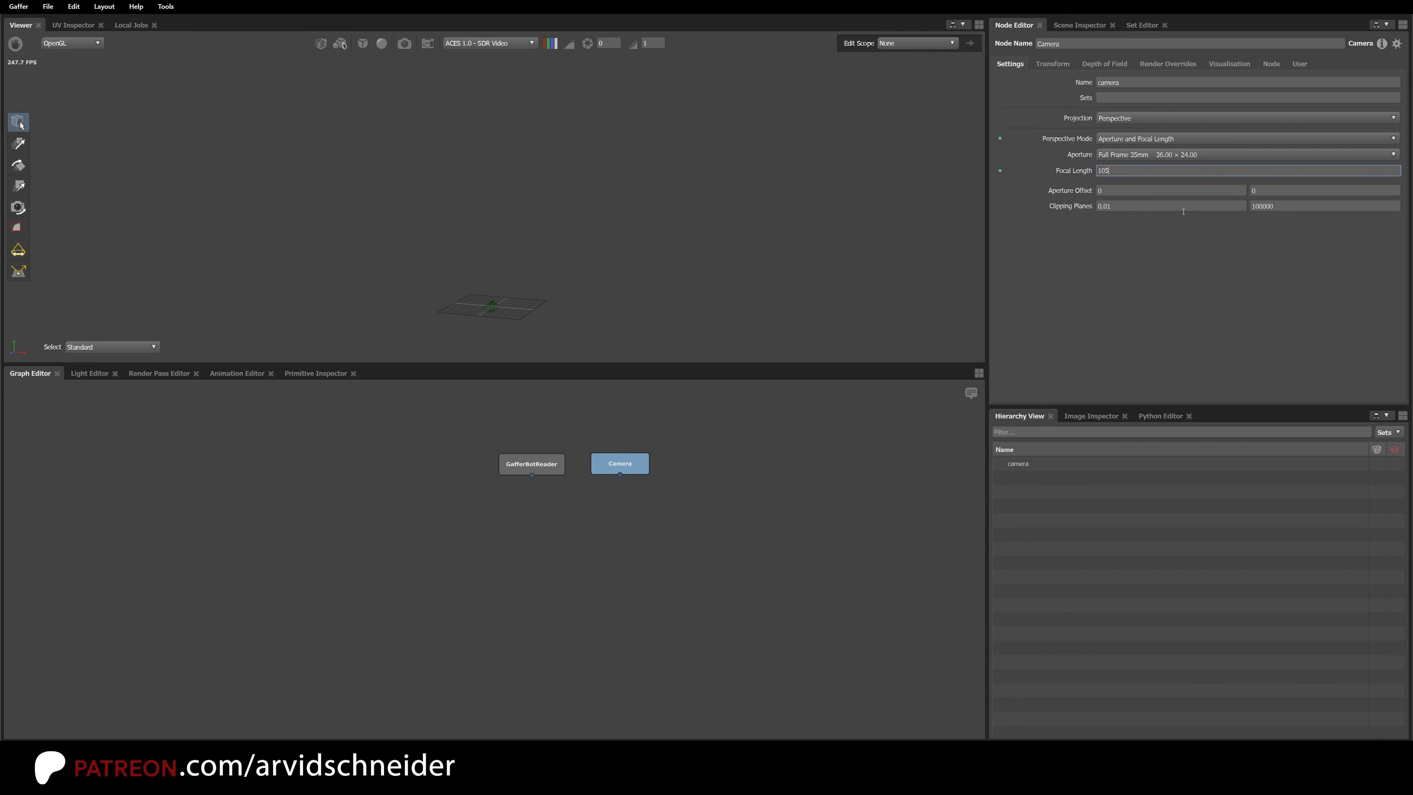
Step: Review the camera's depth of field settings and try switching its Depth Of Field render override on and off
click(1104, 63)
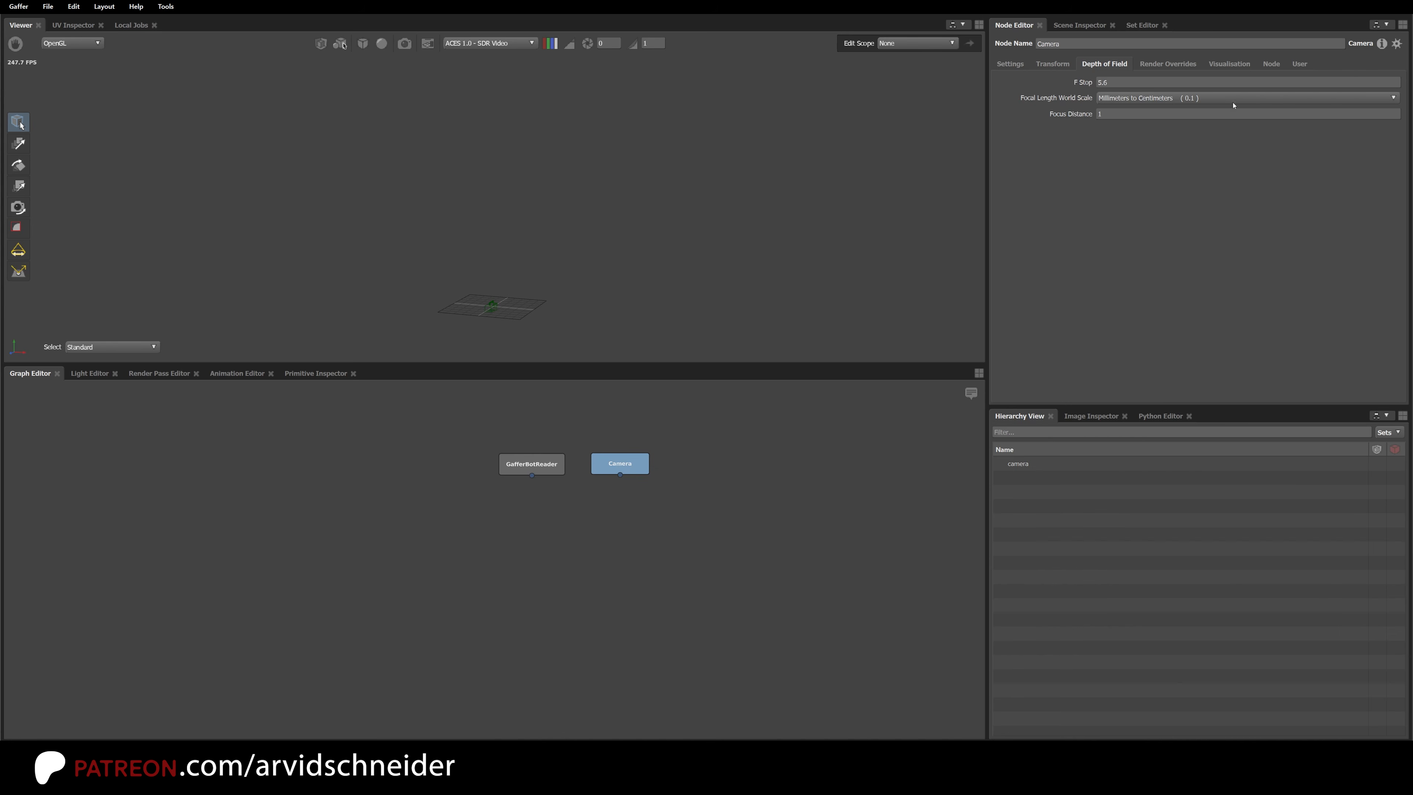
click(1188, 63)
click(1121, 265)
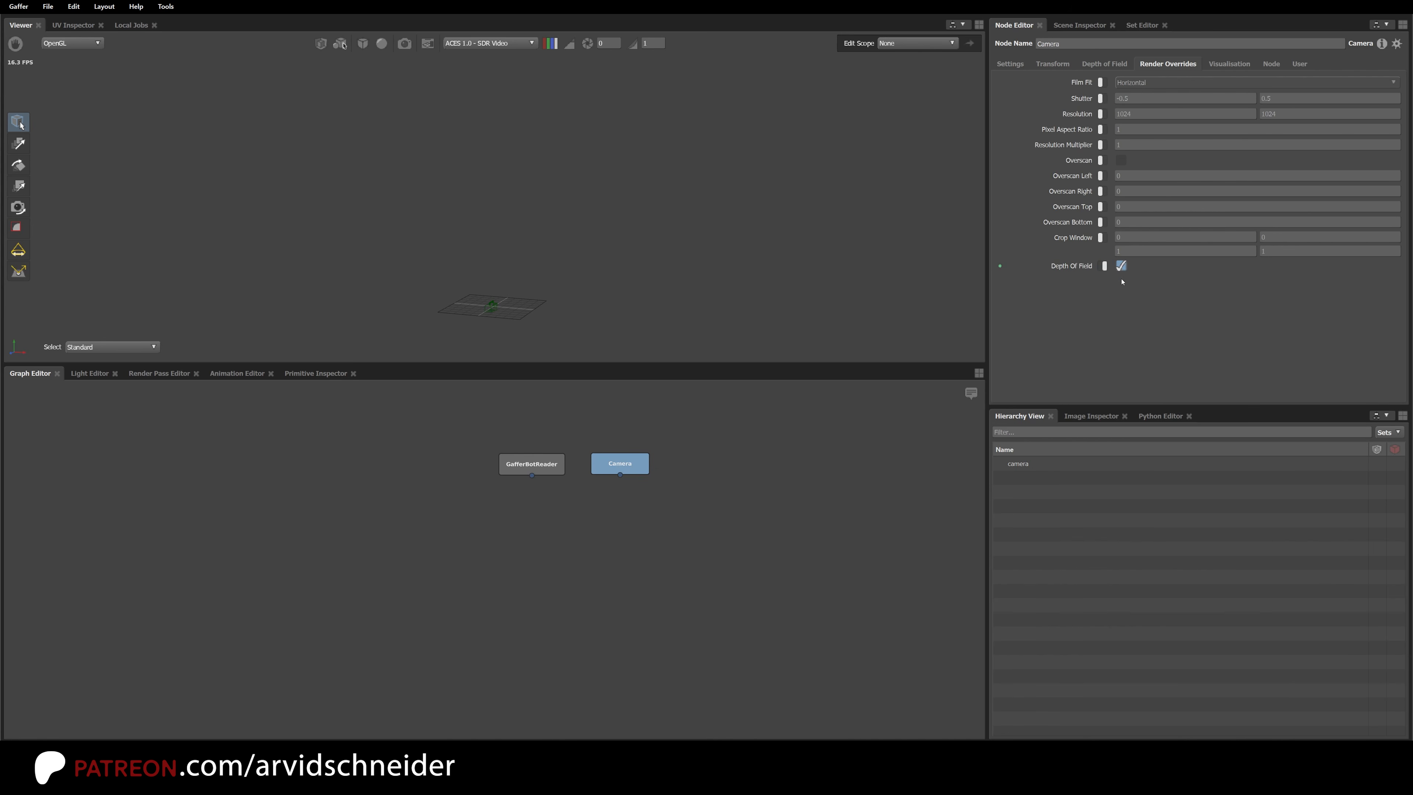
click(1117, 267)
click(1102, 267)
Step: Add a Parent node that takes both GafferBotReader and Camera as inputs
drag(448, 430, 698, 511)
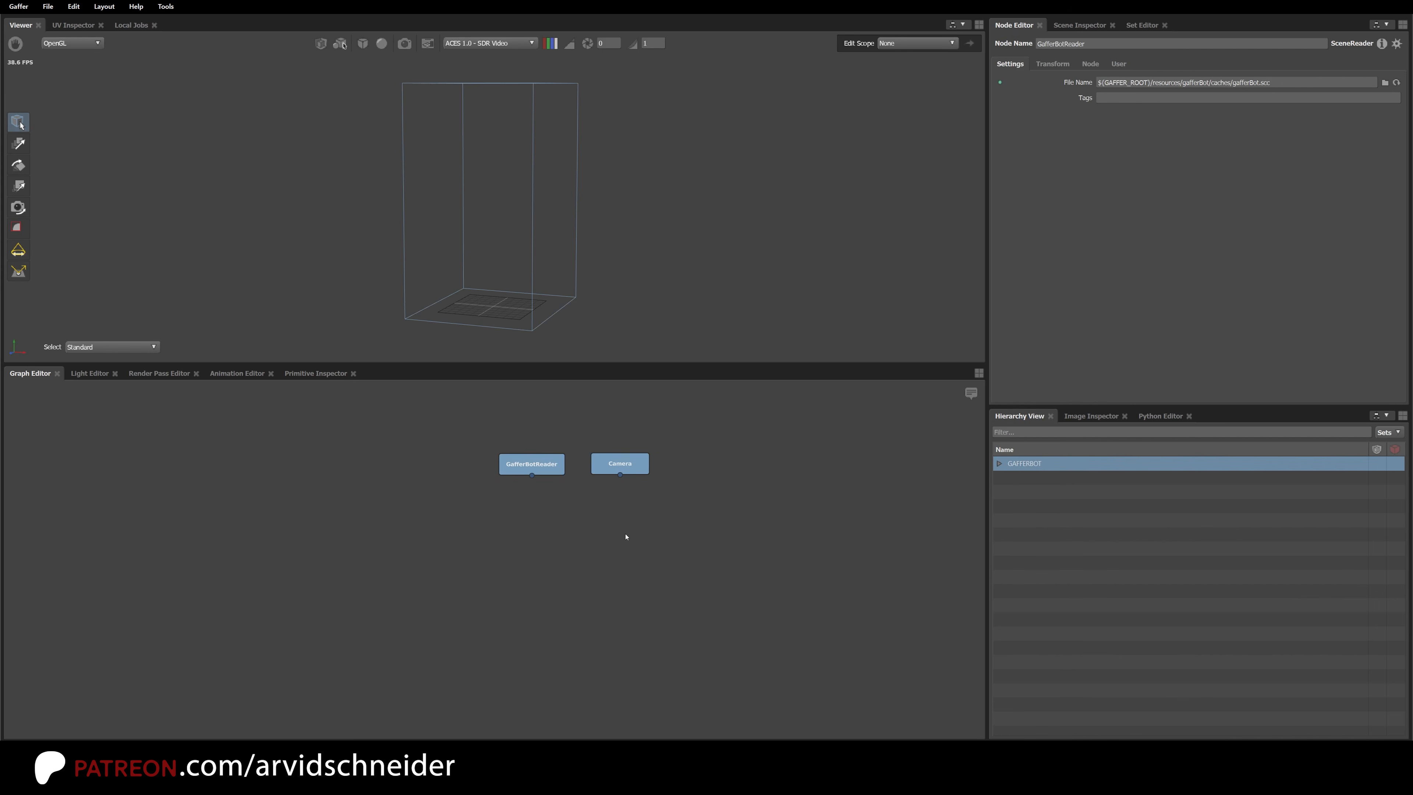
key(Tab)
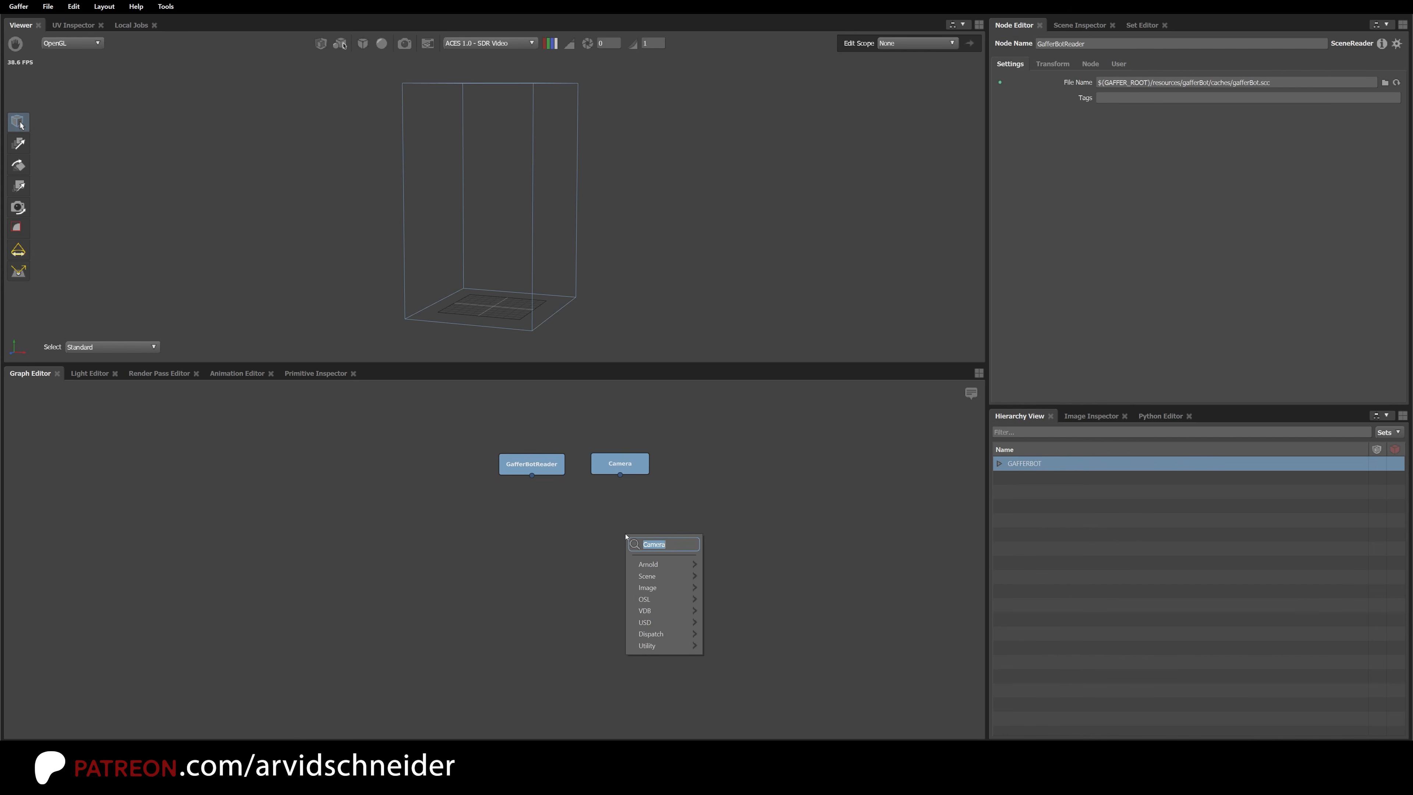
text(pare)
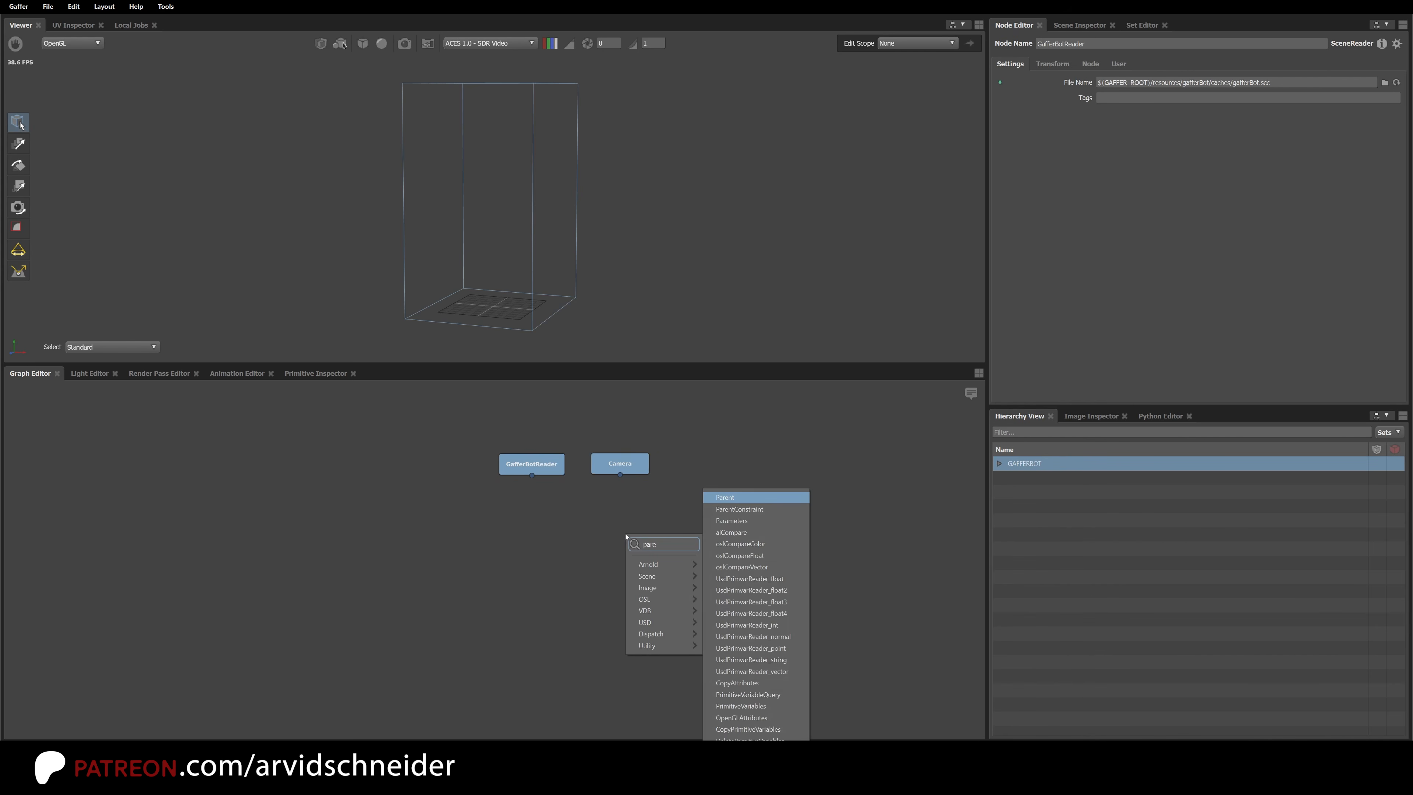
key(Return)
drag(588, 513, 551, 537)
click(550, 565)
Step: Compare the hierarchies of GafferBotReader and Parent, and move the Parent node further down the graph
drag(451, 415, 578, 482)
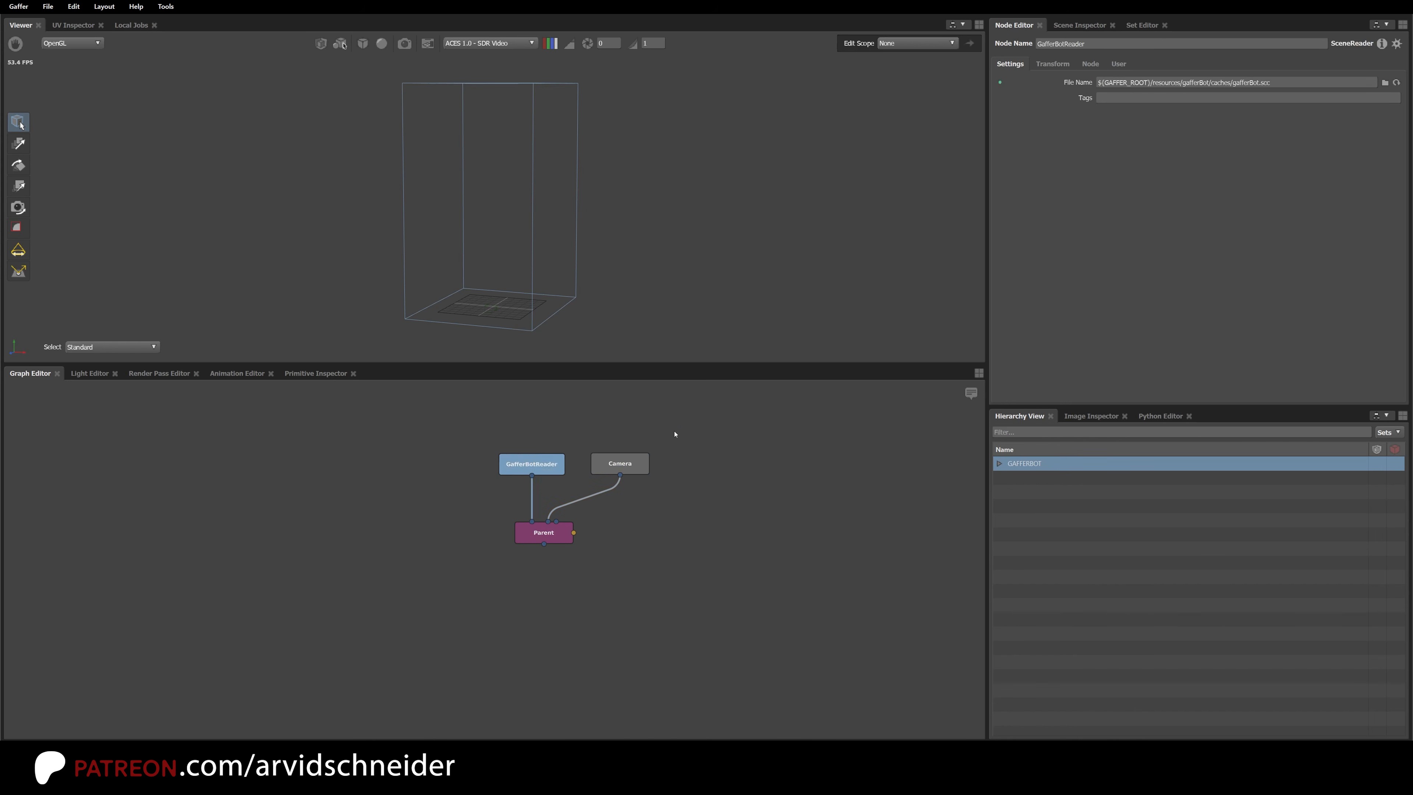
drag(673, 433, 646, 448)
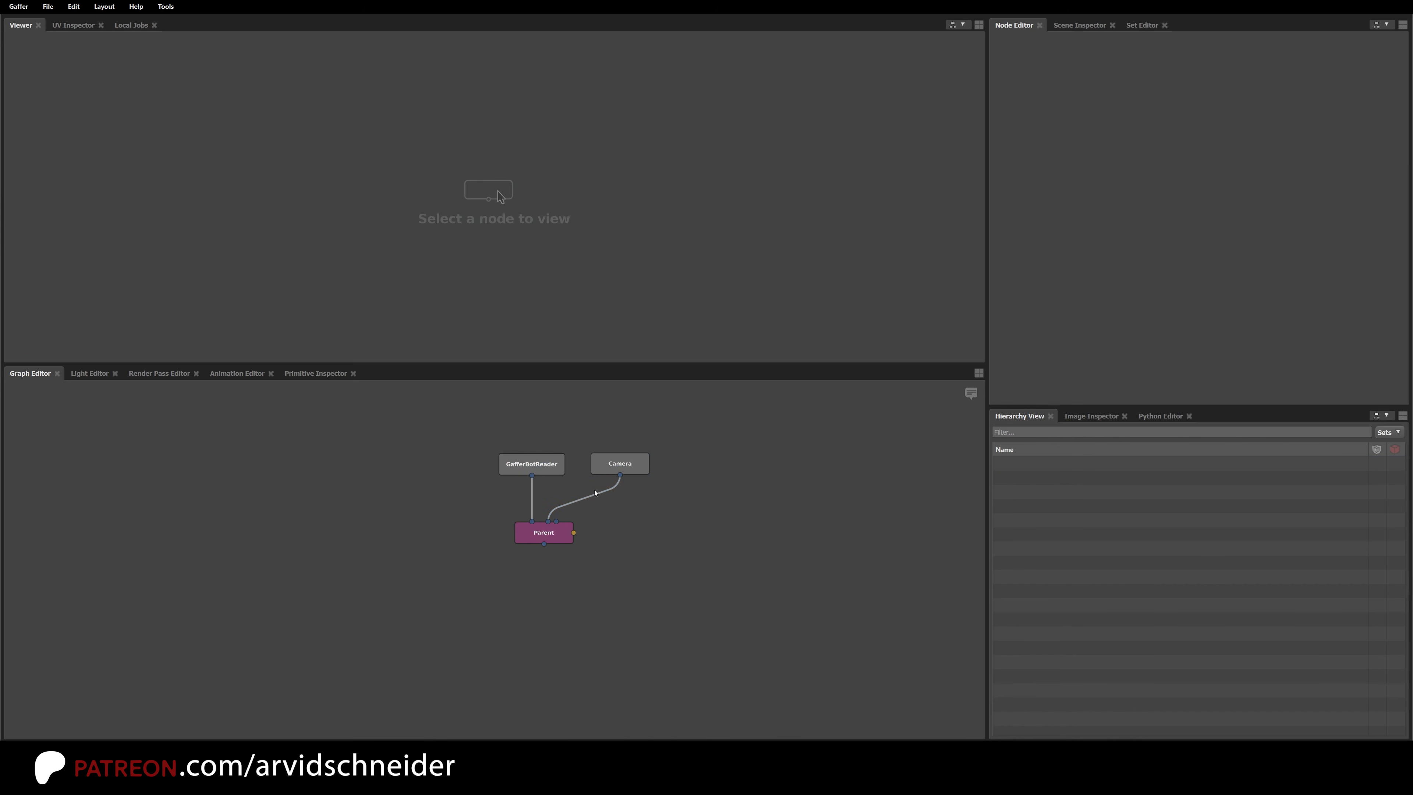
click(531, 465)
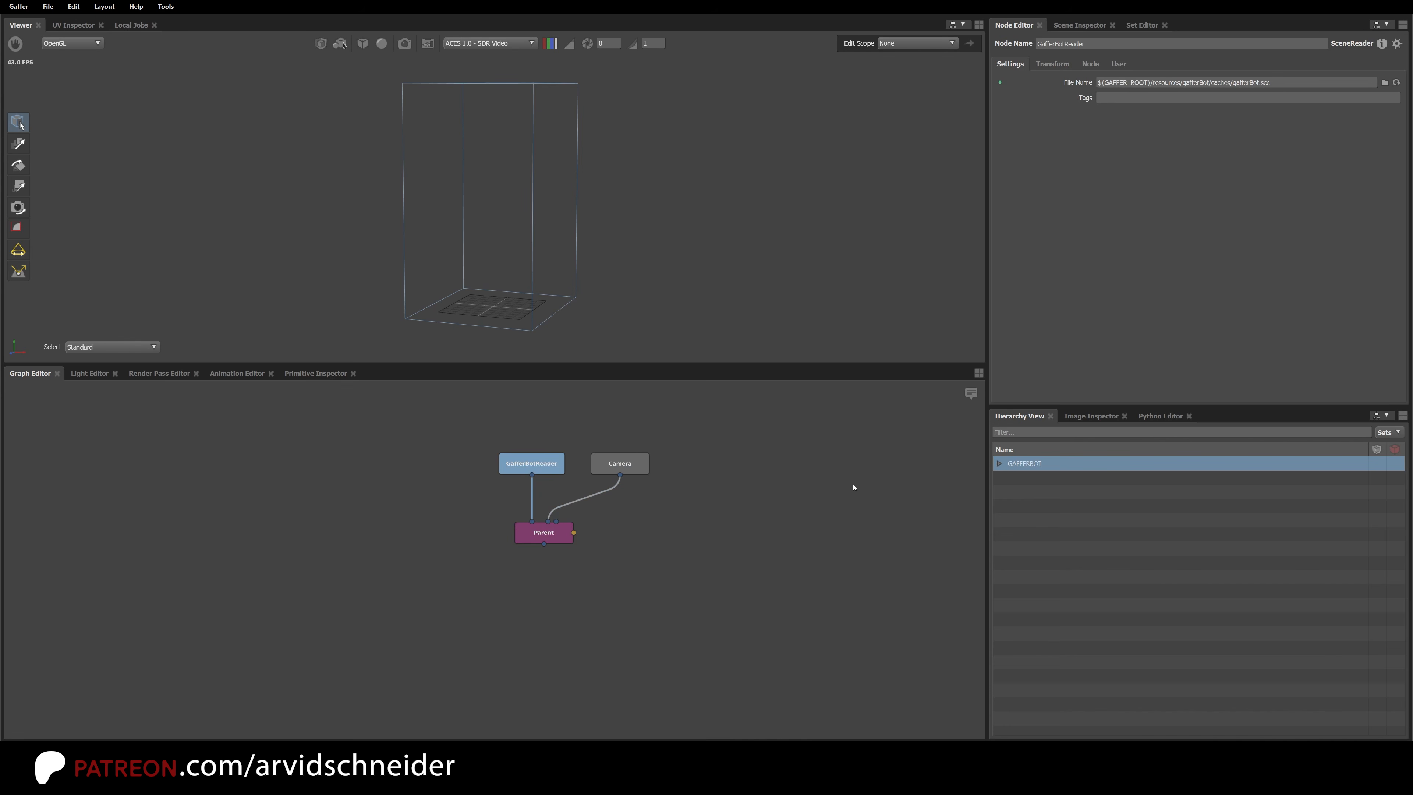
click(543, 535)
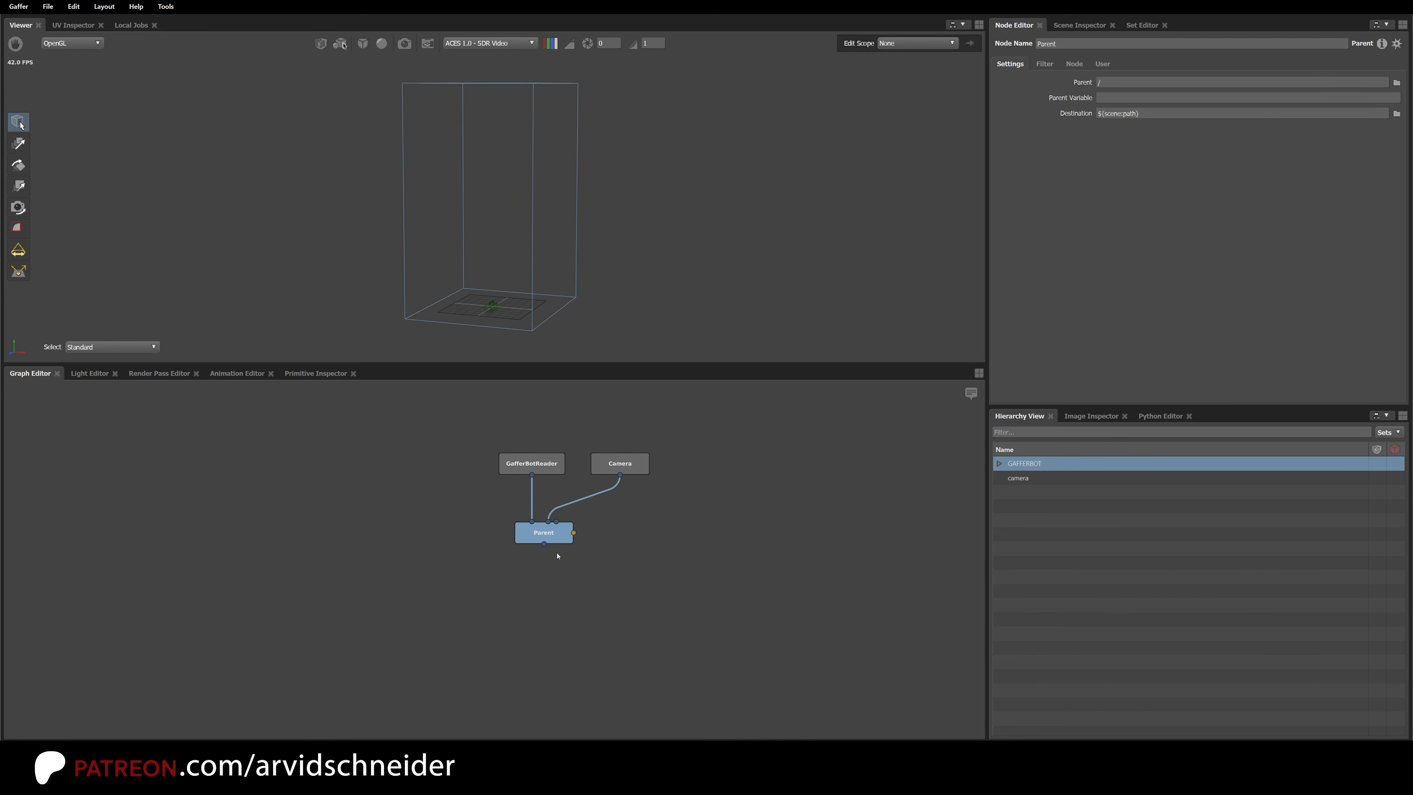
drag(560, 537, 564, 573)
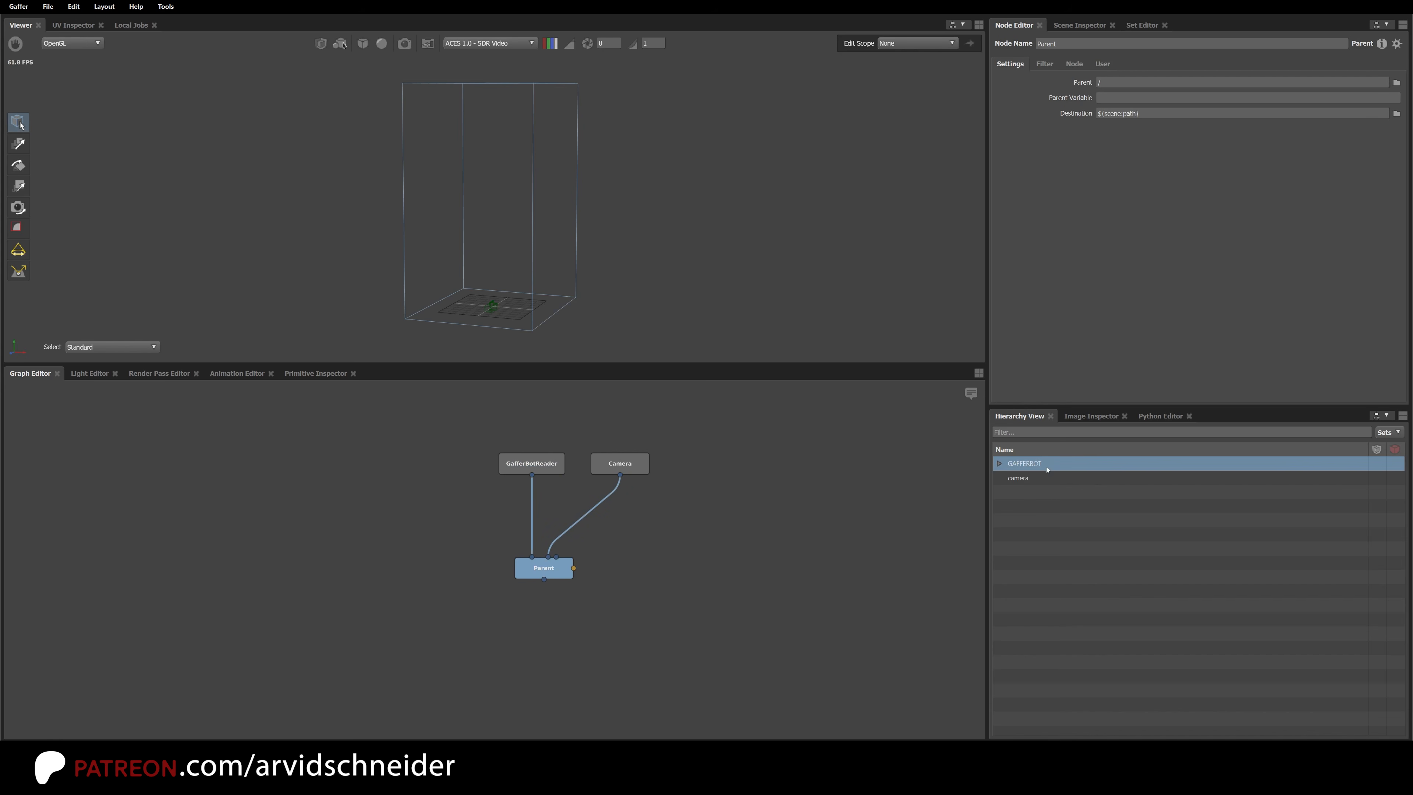
Step: Insert a Group node between GafferBotReader and Parent, and spread it, GafferBotReader and Camera further apart
click(521, 467)
key(Tab)
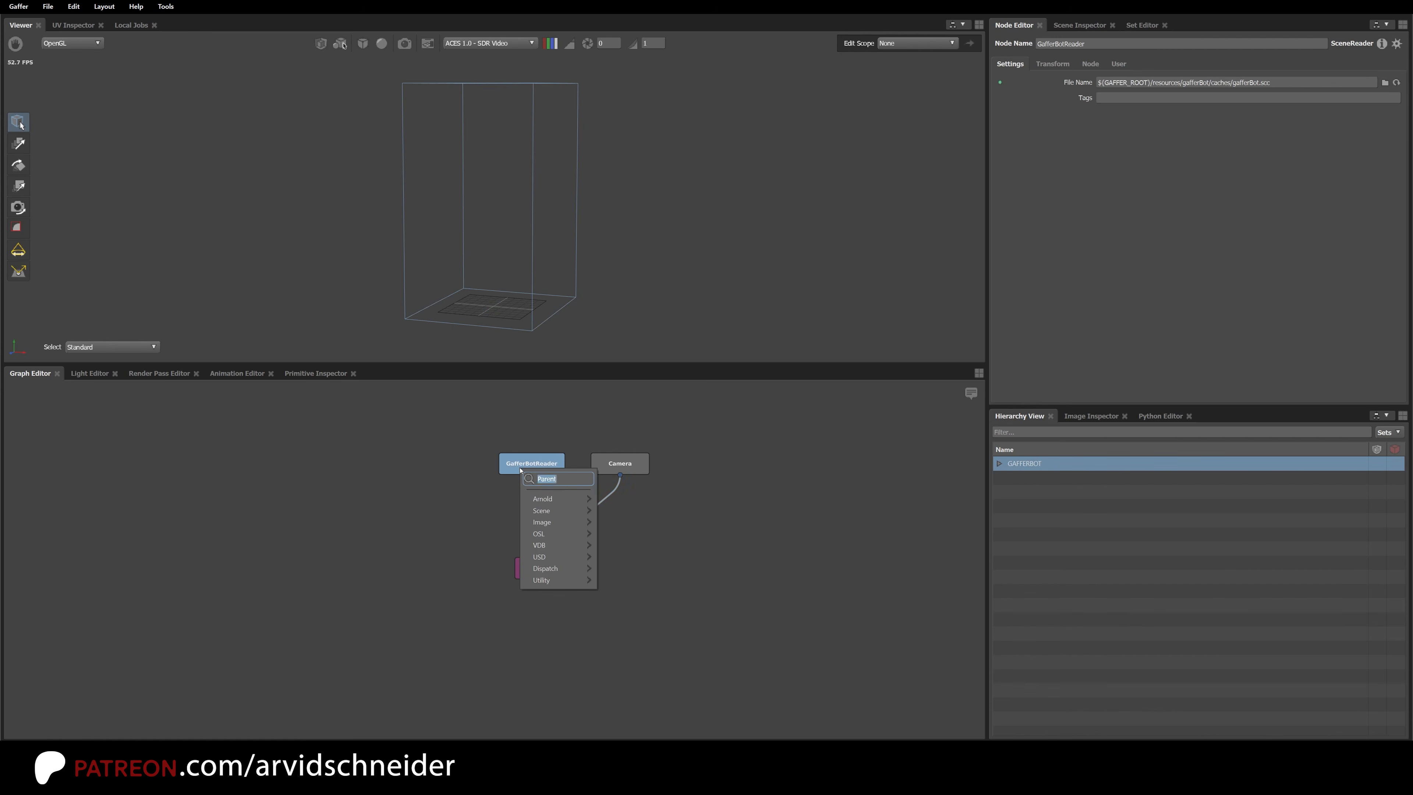
text(grou)
key(Return)
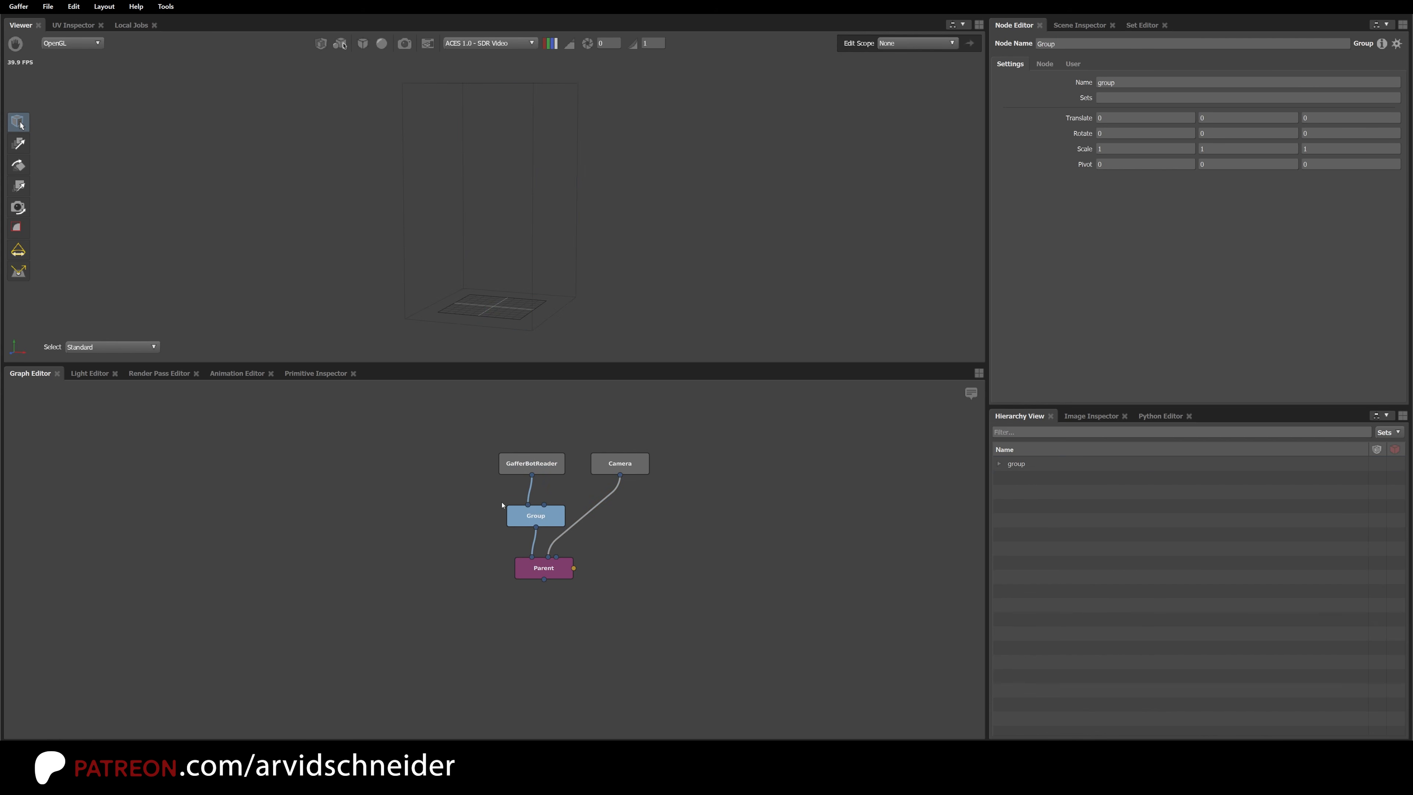
drag(447, 418, 530, 478)
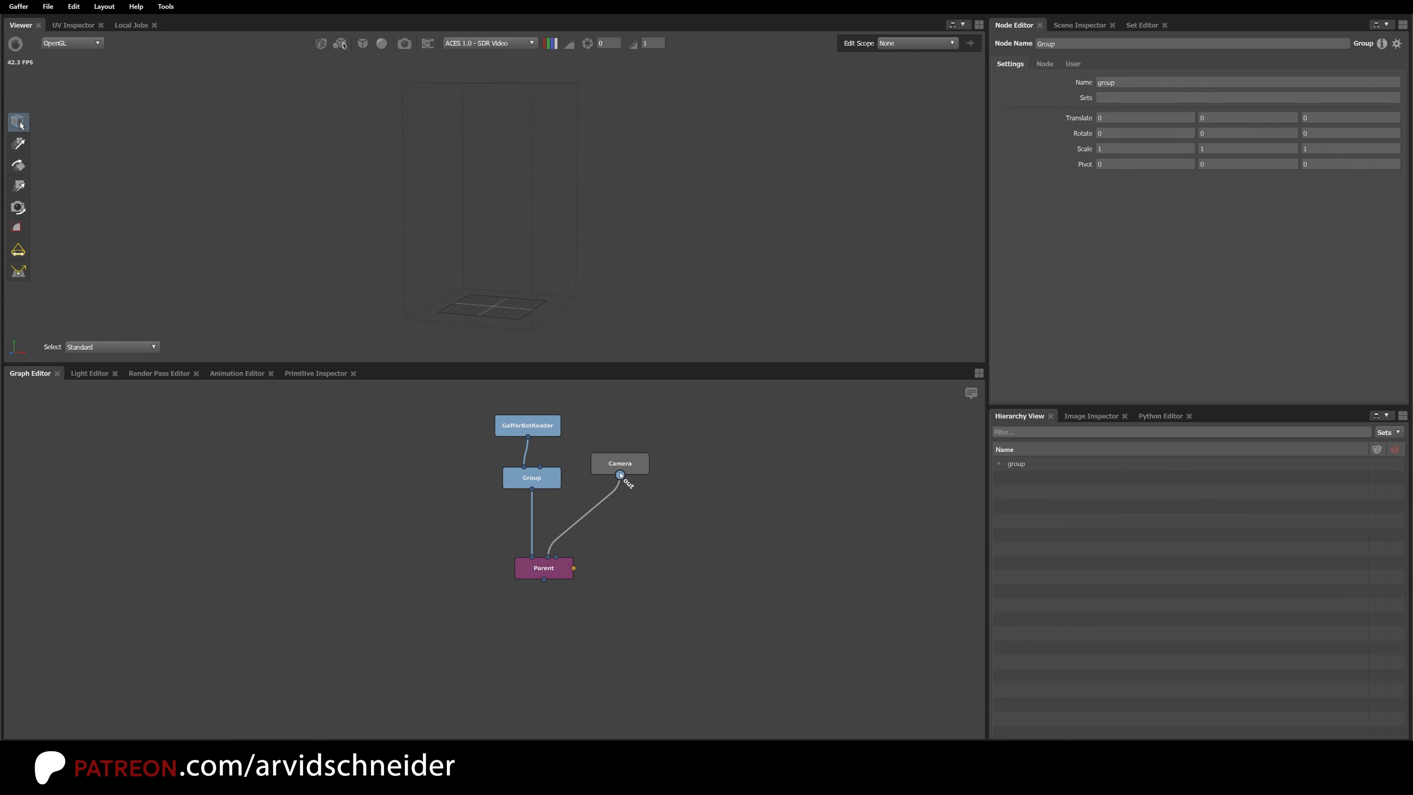
drag(617, 470, 692, 477)
Step: Set the group location's name to GEO and move the Group node closer to GafferBotReader
click(529, 462)
click(544, 481)
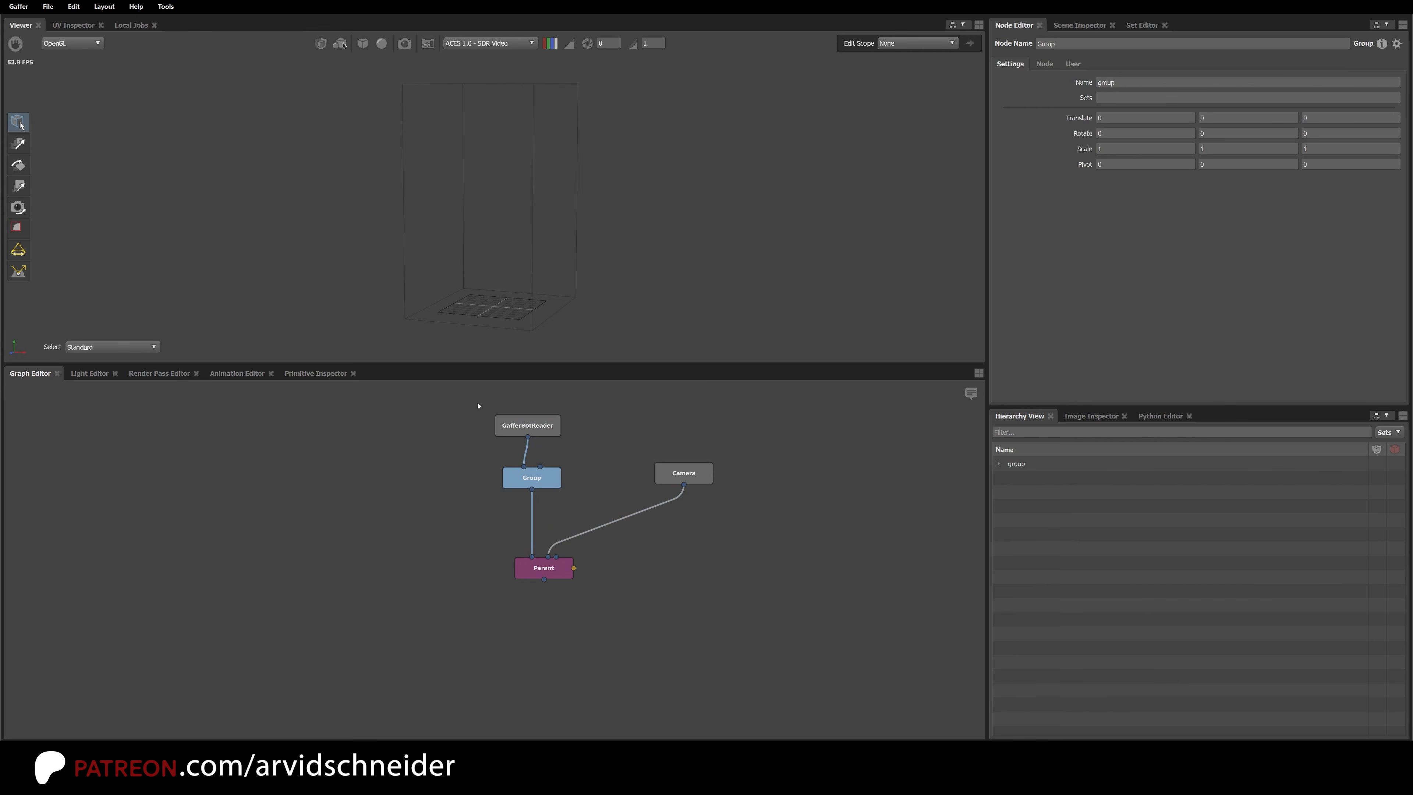
drag(466, 404, 578, 505)
click(561, 504)
click(549, 481)
drag(1122, 83, 1091, 78)
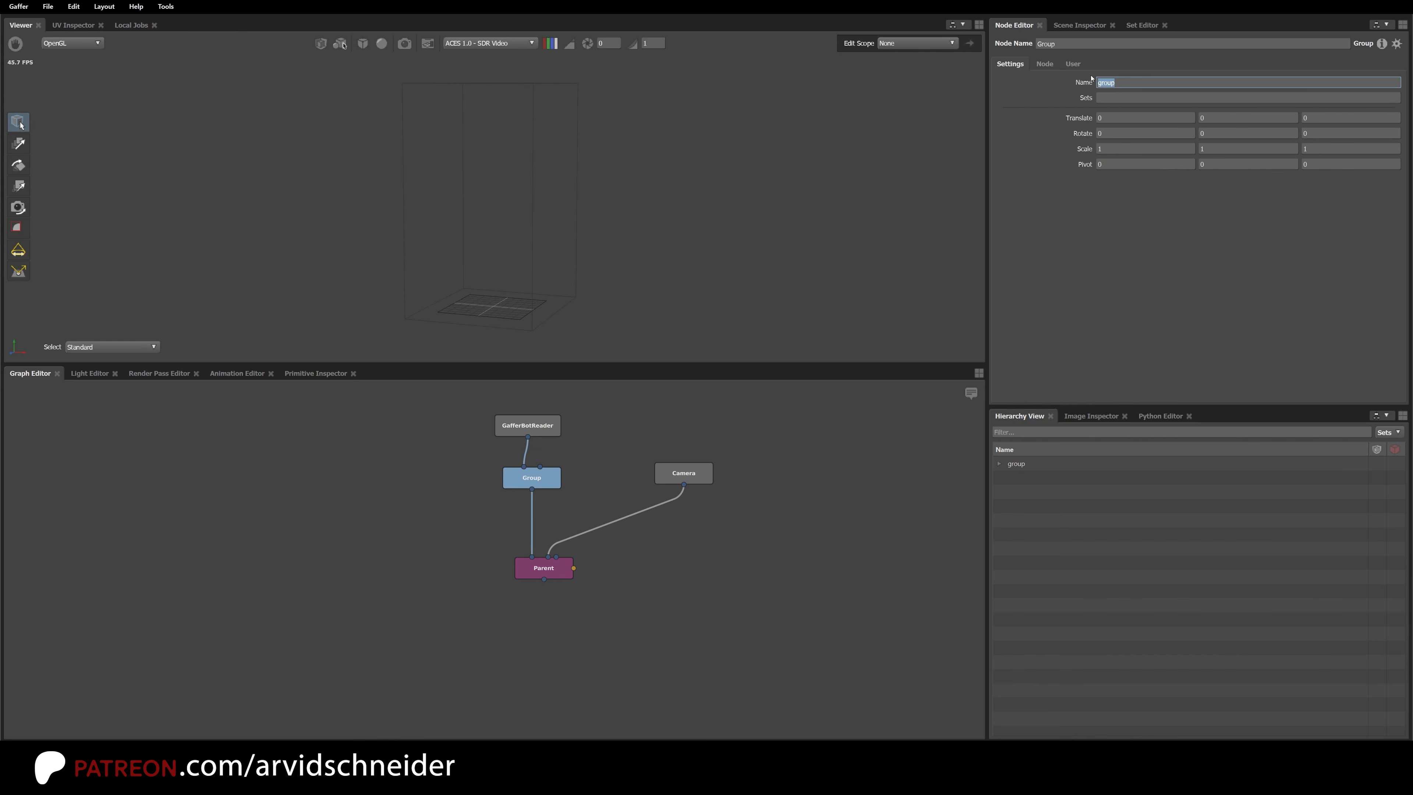
text(GEO)
key(Return)
click(691, 477)
drag(551, 483, 552, 475)
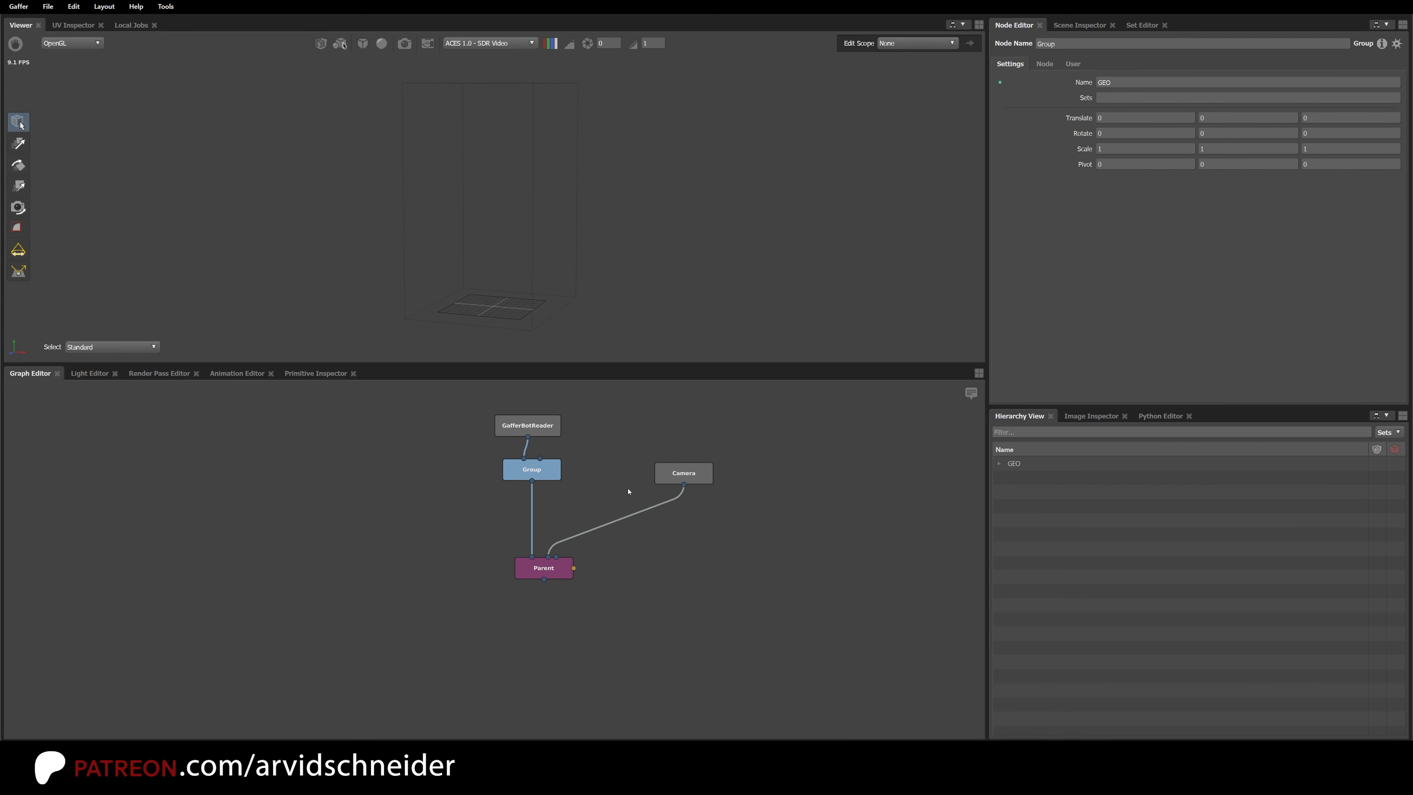
Step: Paste a copy of the Group node between Camera and Parent, and set its location name to CAMERA
click(694, 480)
key(ctrl+v)
drag(629, 522, 693, 519)
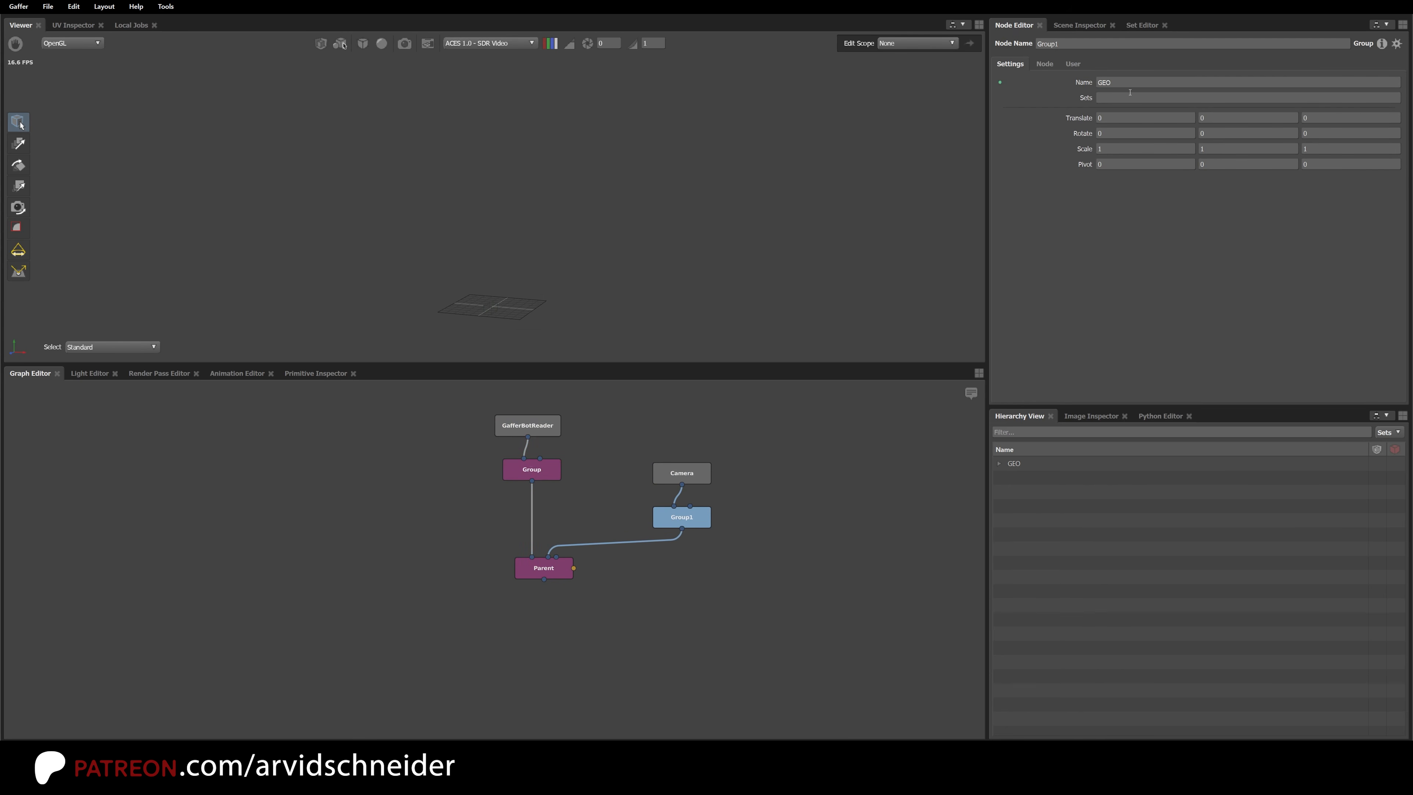
double_click(1106, 82)
text(CAMERA)
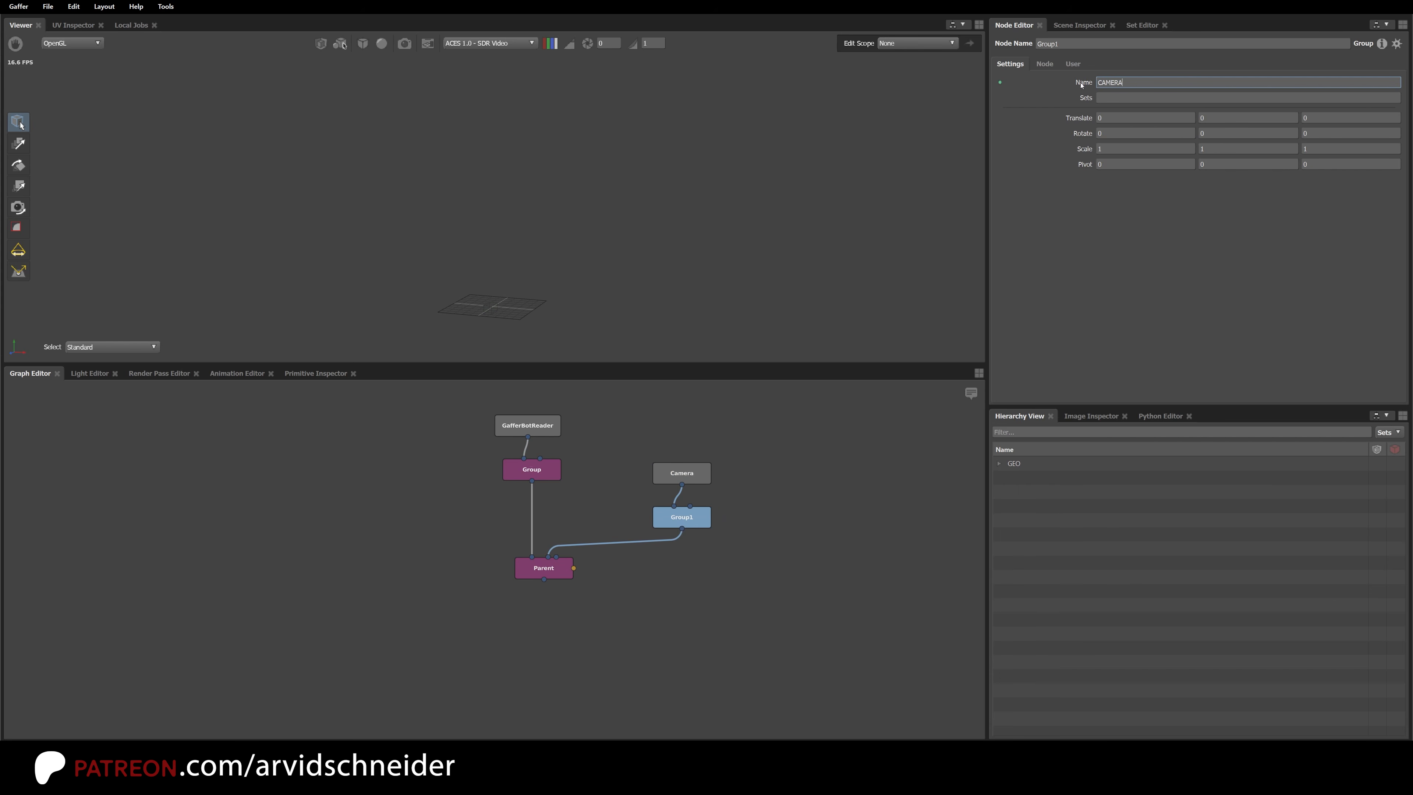
key(Return)
Step: Examine the contents of GEO and CAMERA in the Parent node's hierarchy
click(543, 570)
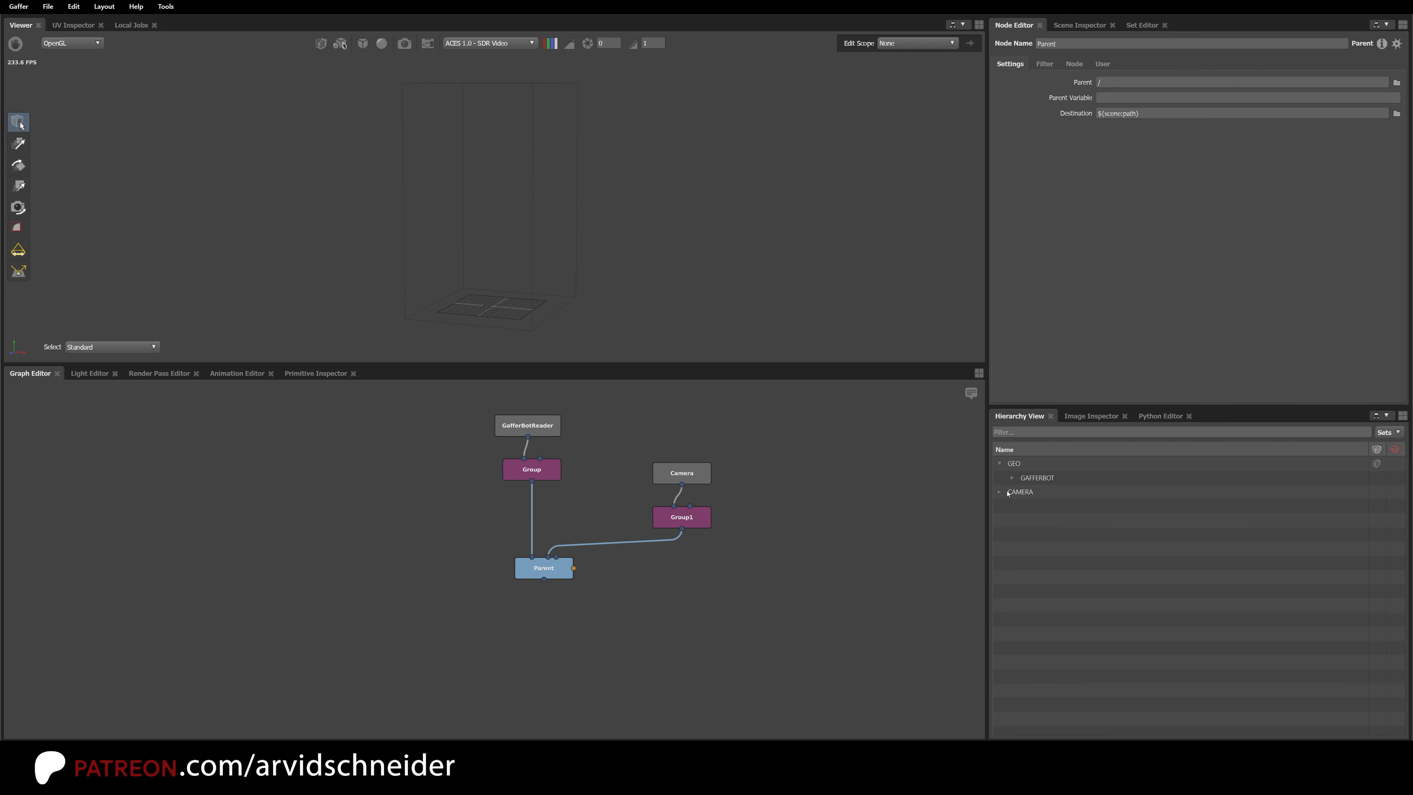
click(1008, 492)
click(634, 618)
middle_drag(634, 618, 608, 599)
middle_drag(598, 505, 568, 491)
Step: View the Parent scene through the Render Camera and the scene camera, and return to the Perspective view
click(544, 564)
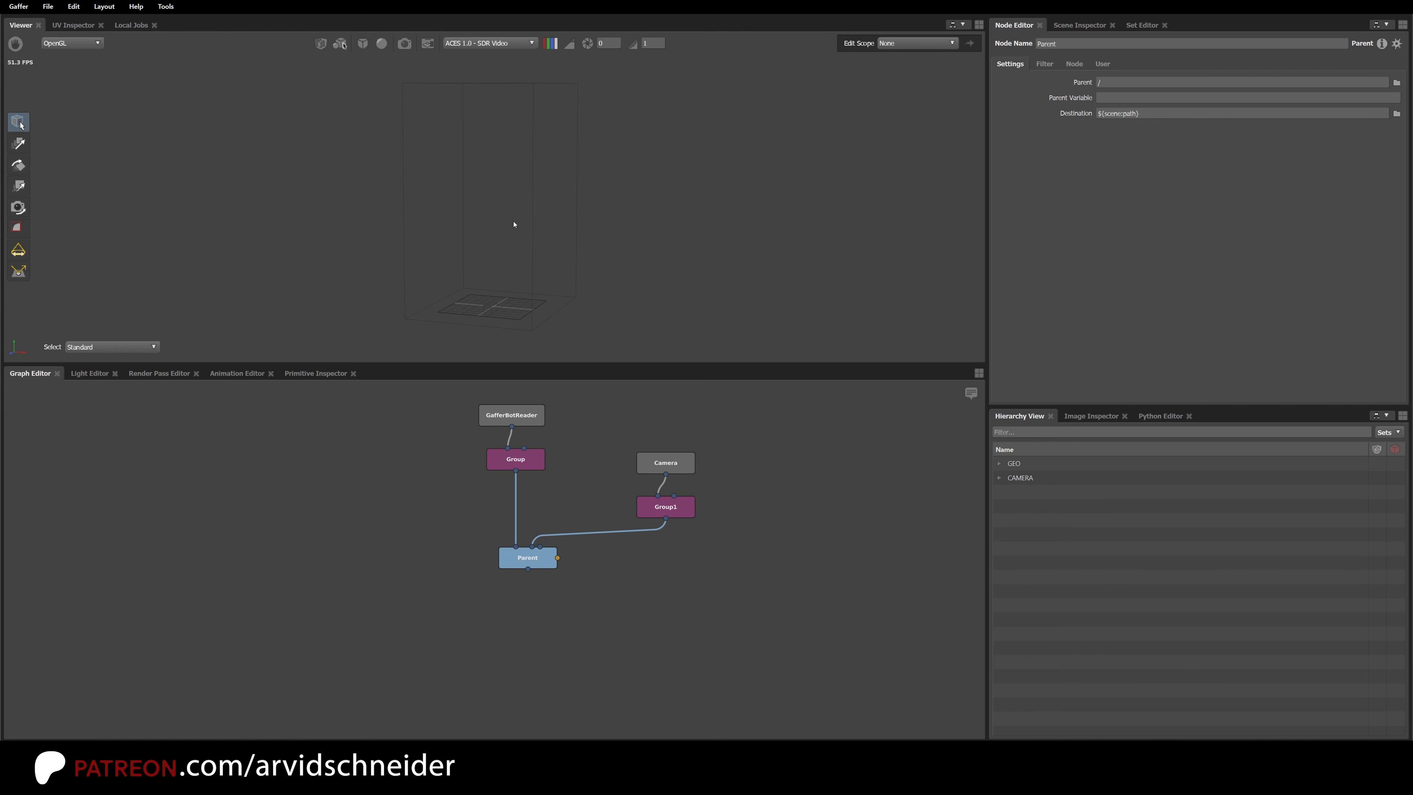
click(404, 43)
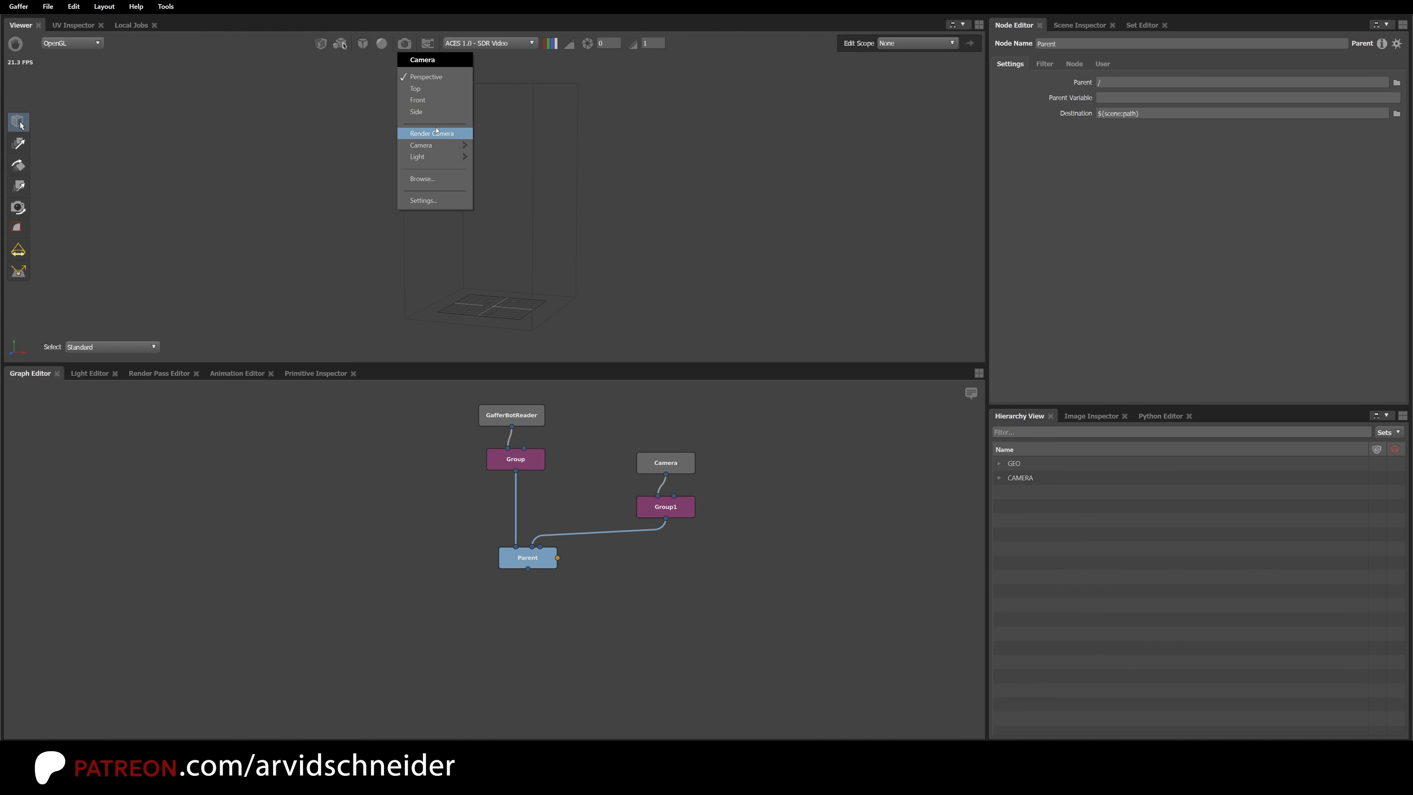
click(449, 135)
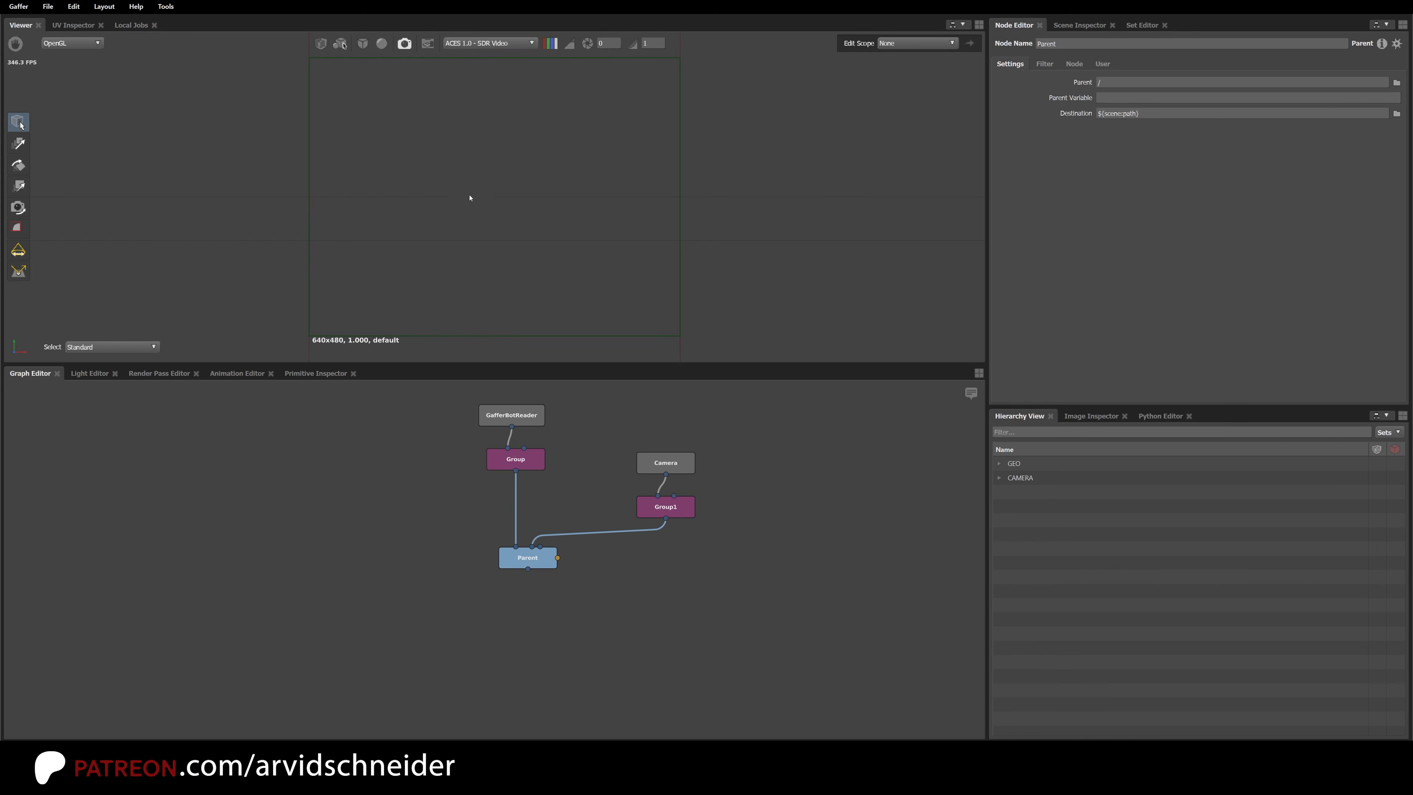
click(405, 43)
mouse_move(439, 144)
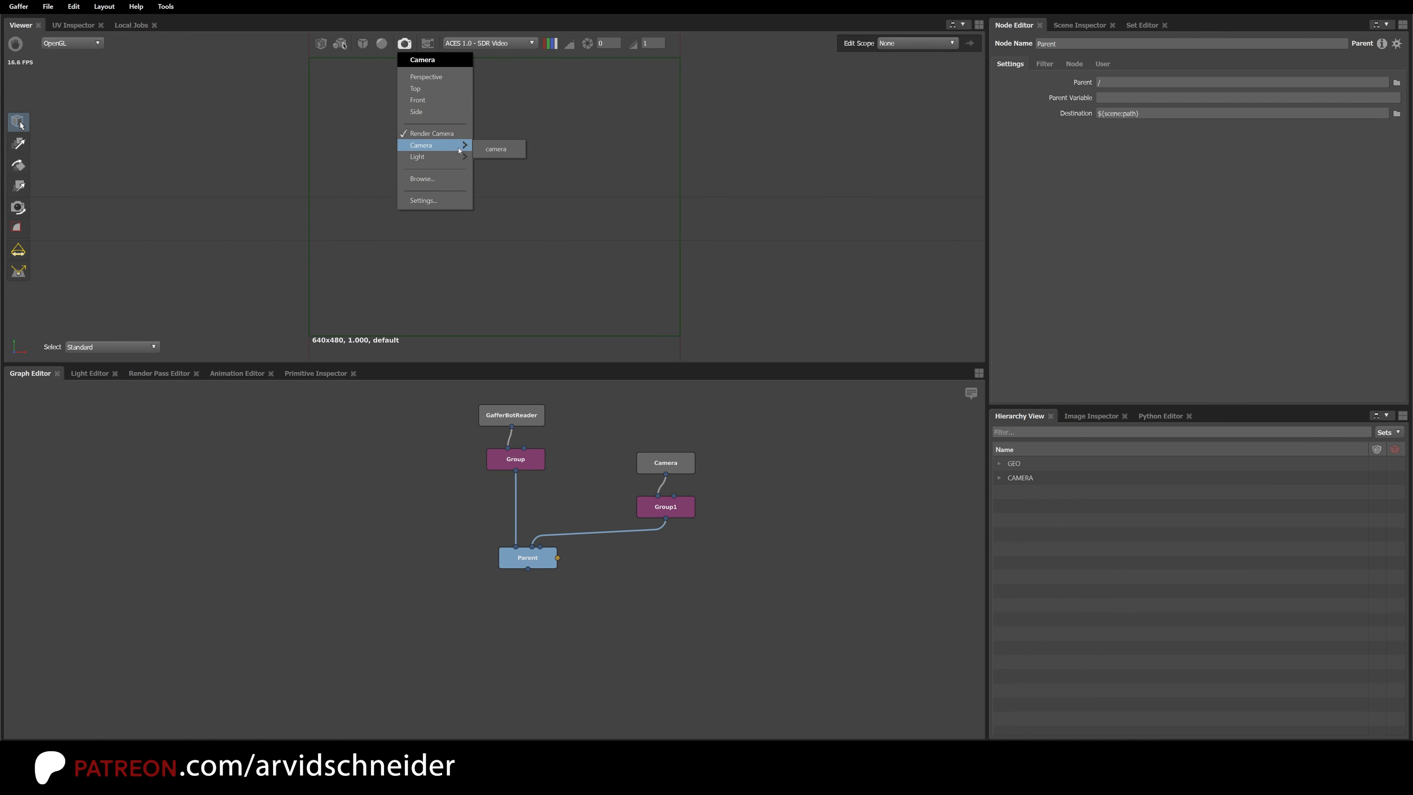
click(489, 150)
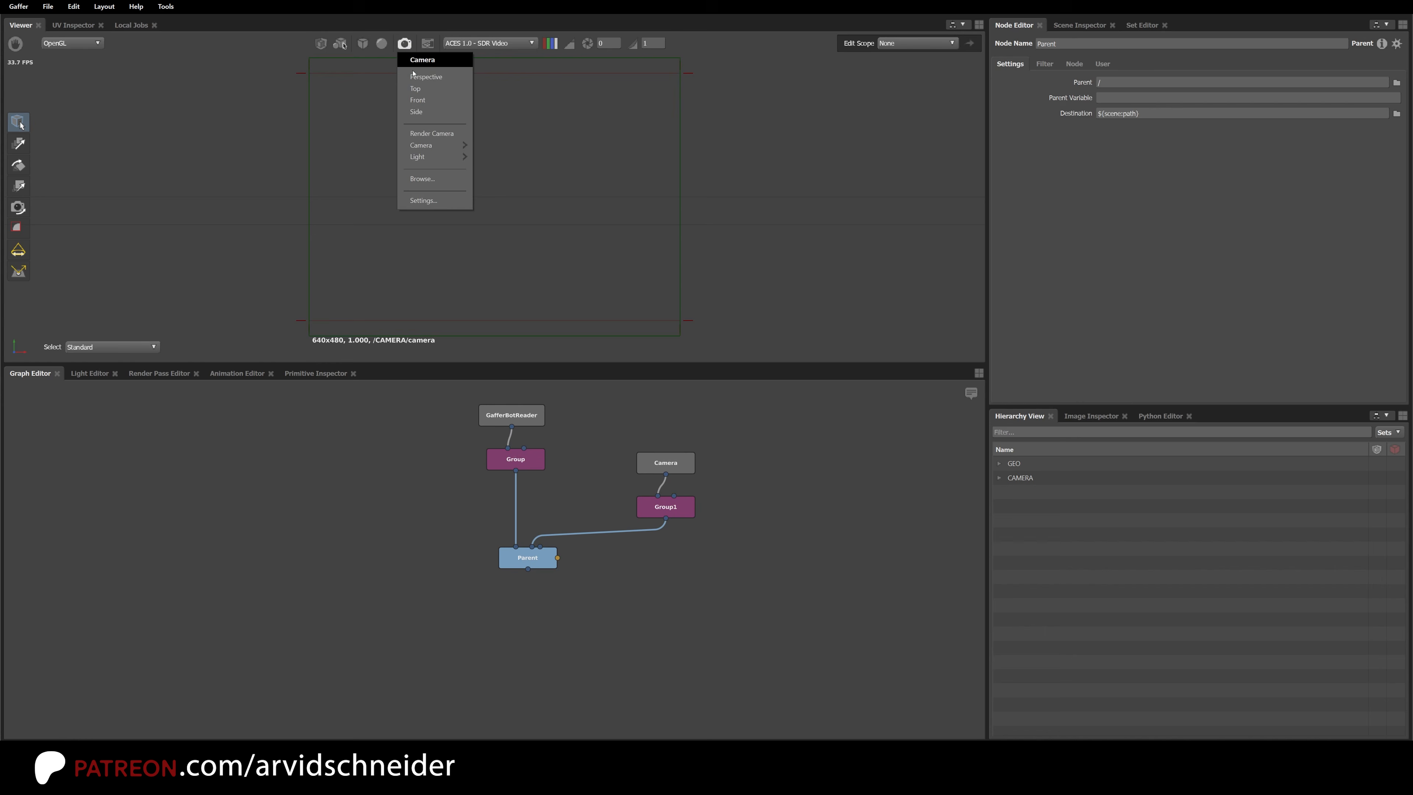
click(428, 77)
click(633, 654)
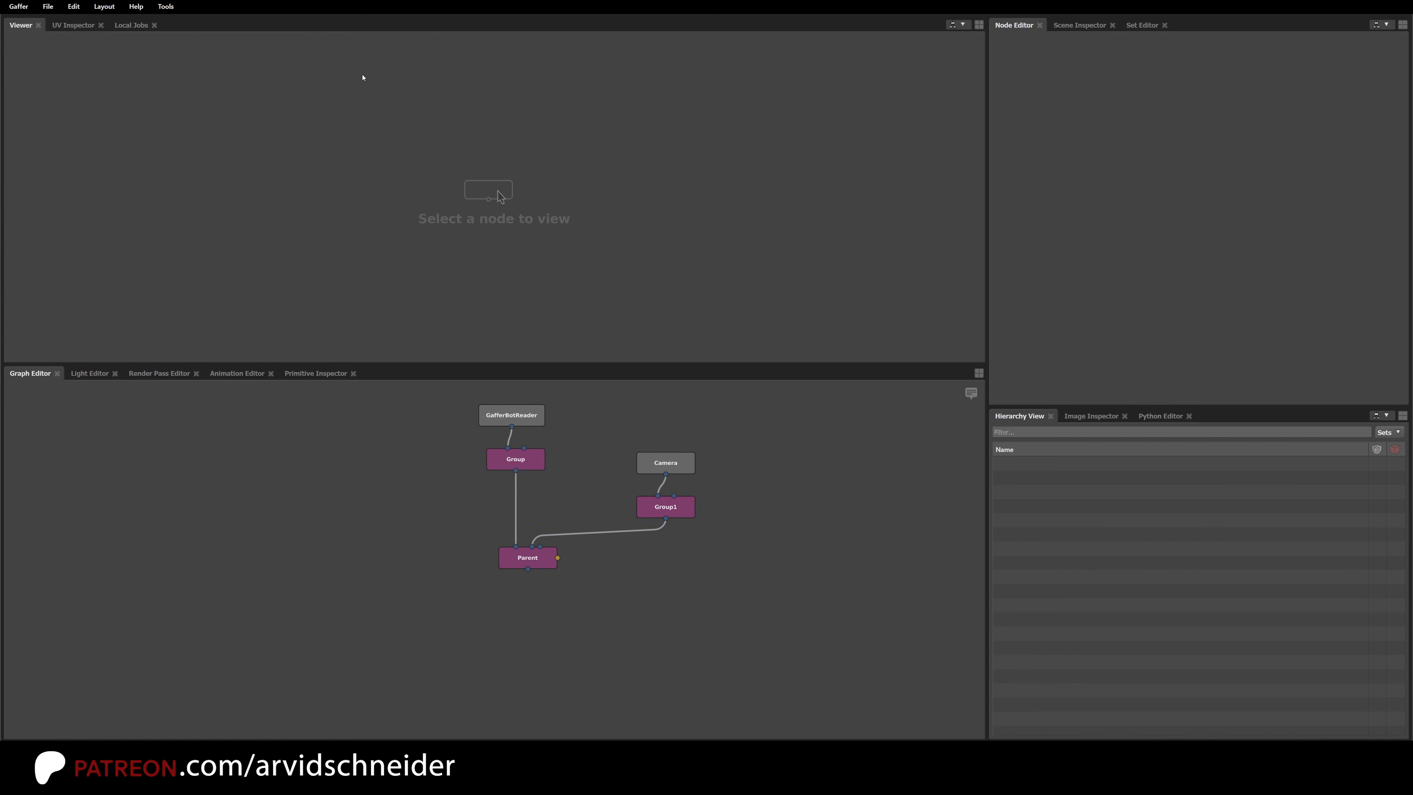
key(Tab)
text(sta)
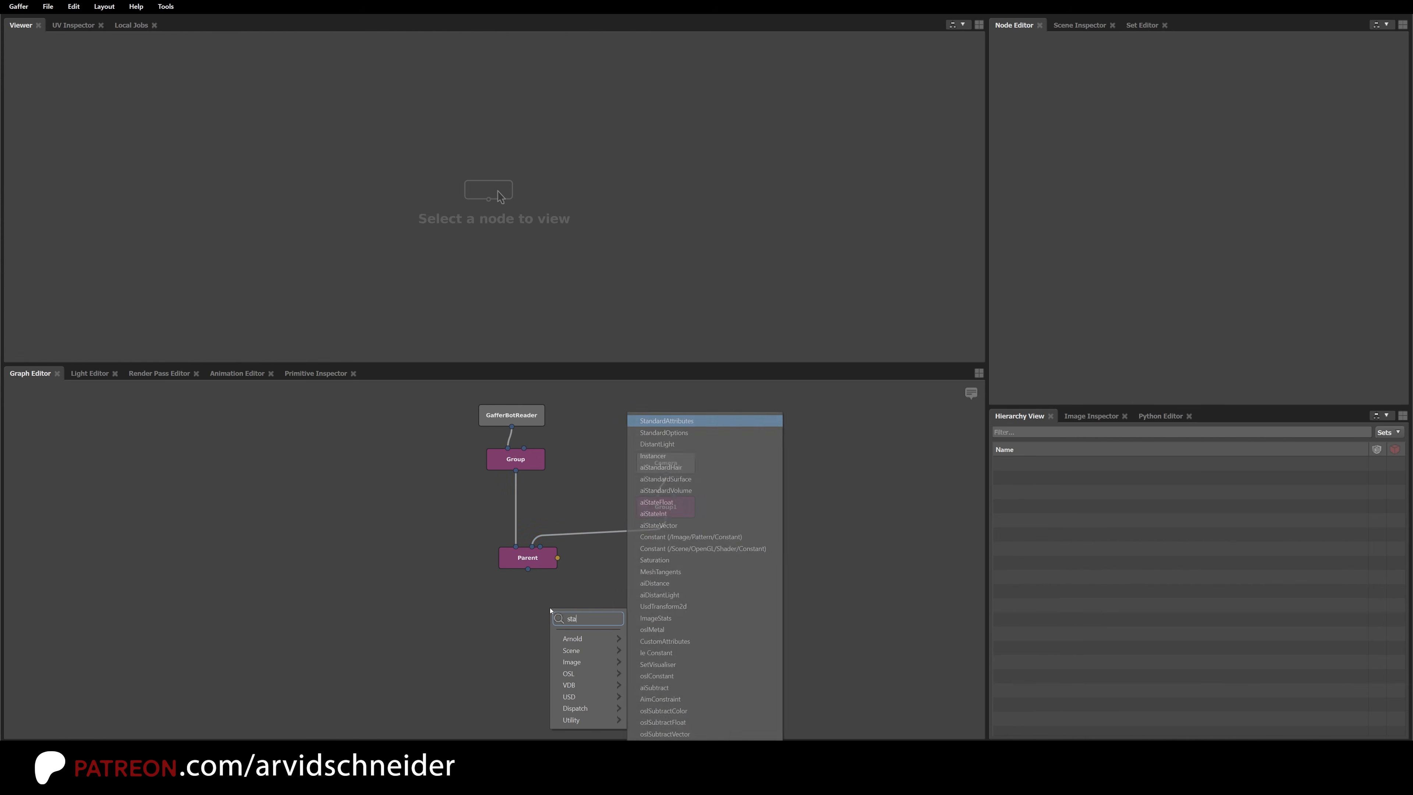
text(ndard)
key(Return)
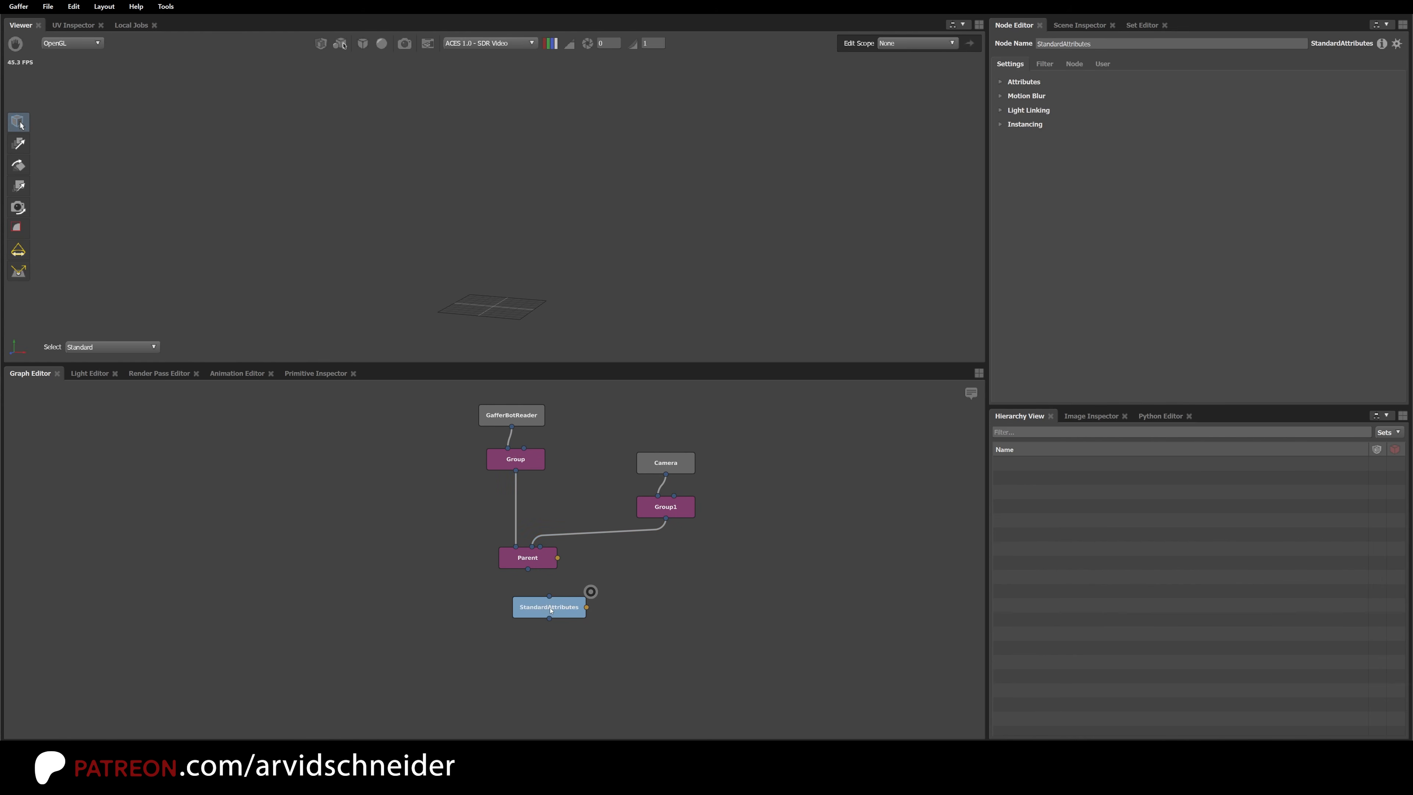
key(Delete)
Step: Add a StandardOptions node below Parent and connect the Parent node's output to it
key(Tab)
text(sta)
key(Down)
key(Return)
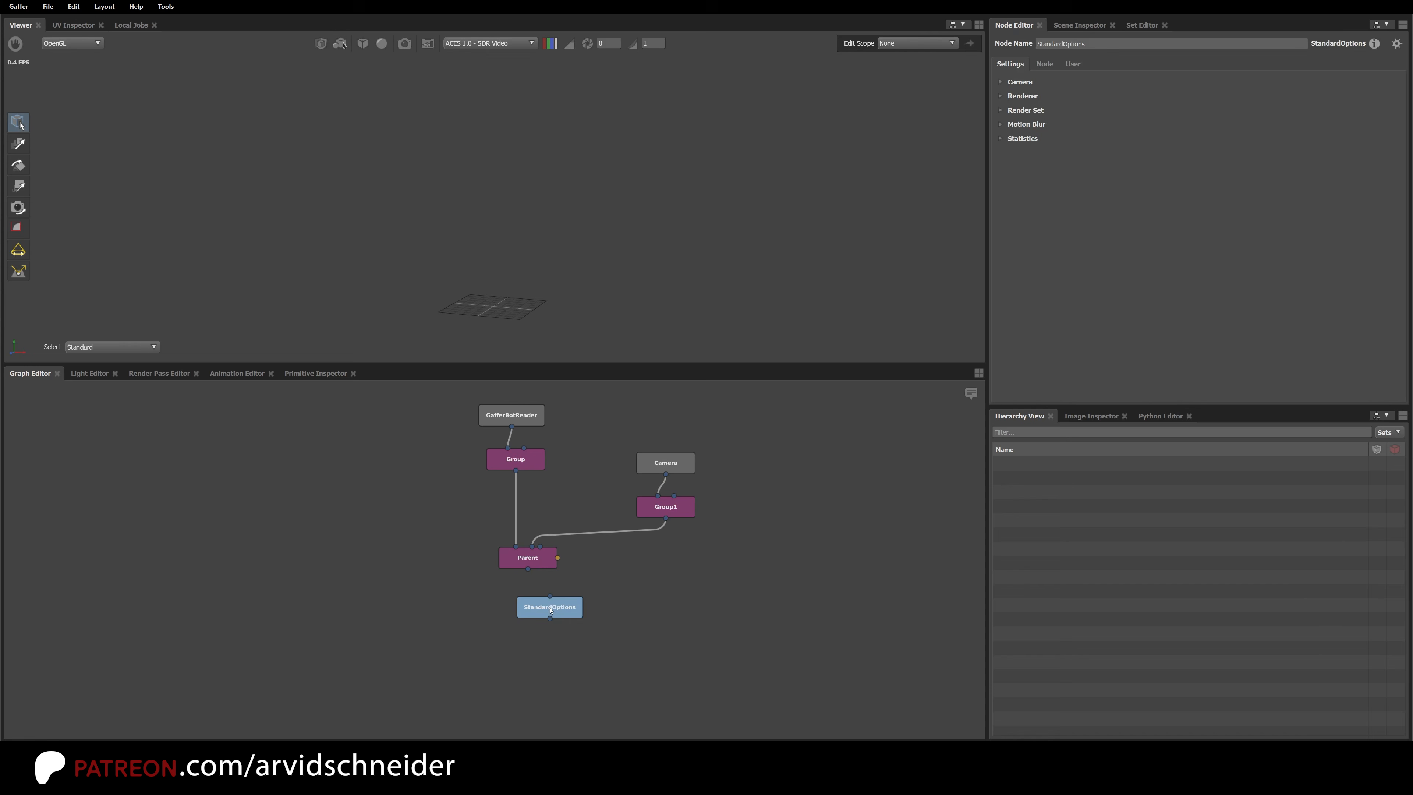
drag(527, 568, 549, 631)
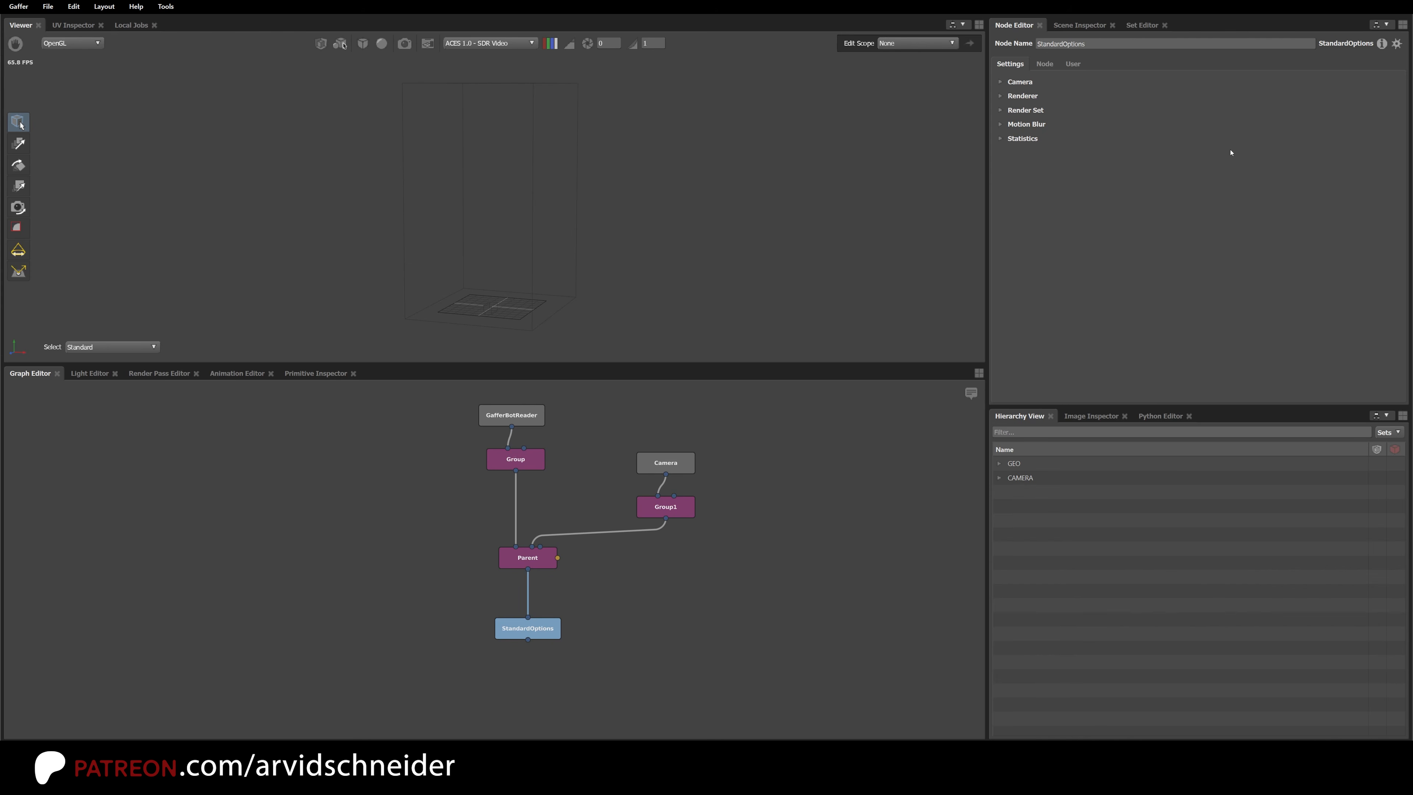
Step: Set the StandardOptions render camera to /CAMERA/camera and enable the Horizontal film fit option
click(1019, 82)
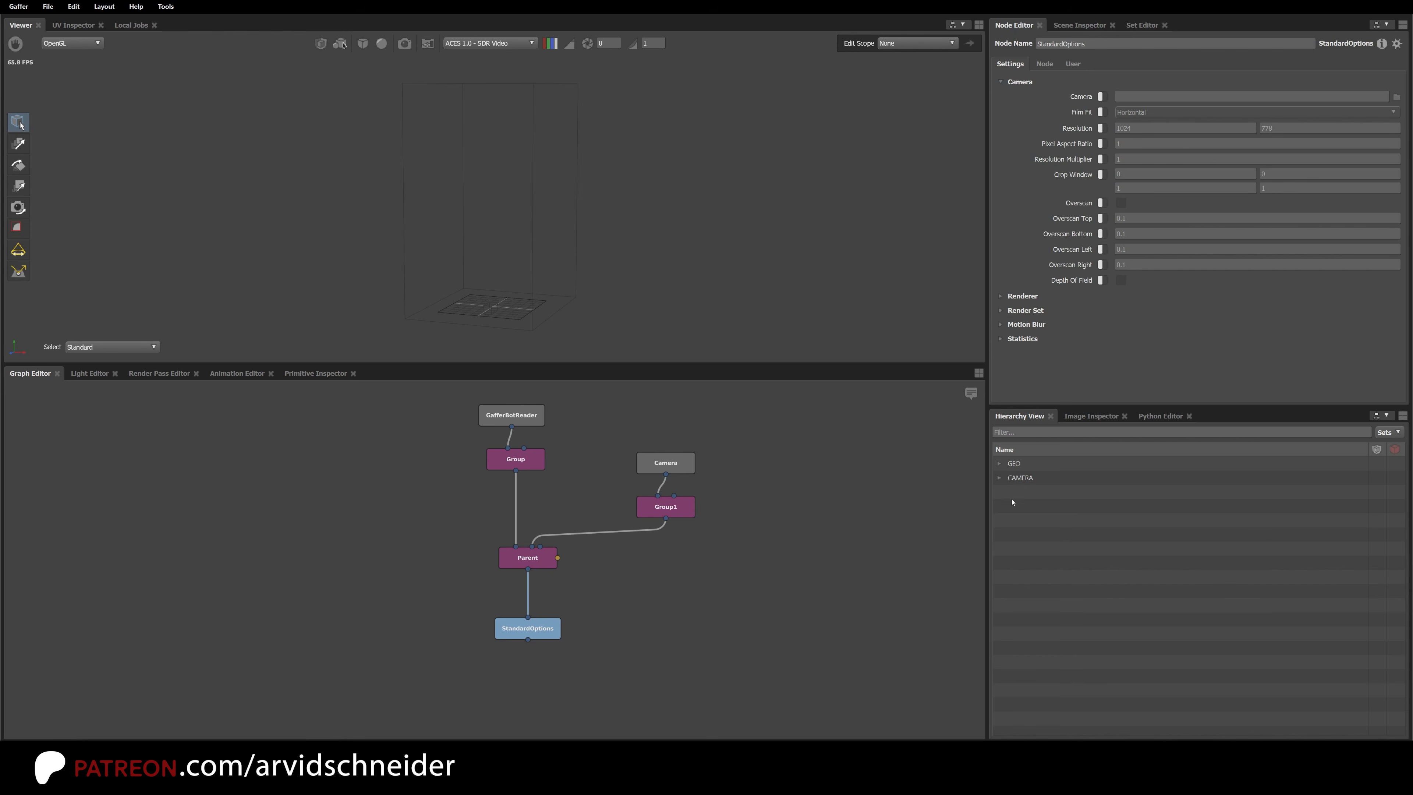
click(1097, 98)
click(1395, 98)
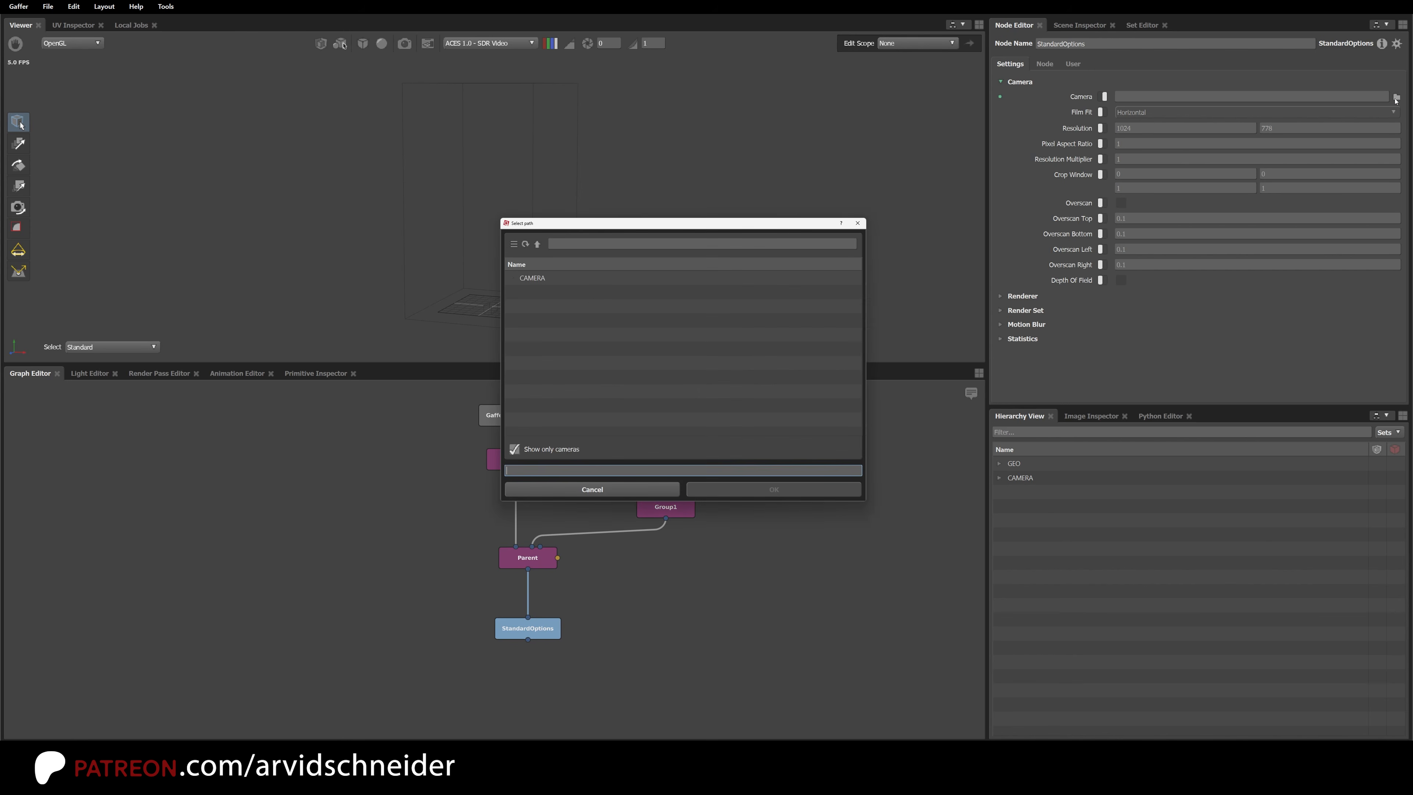
click(511, 278)
click(560, 293)
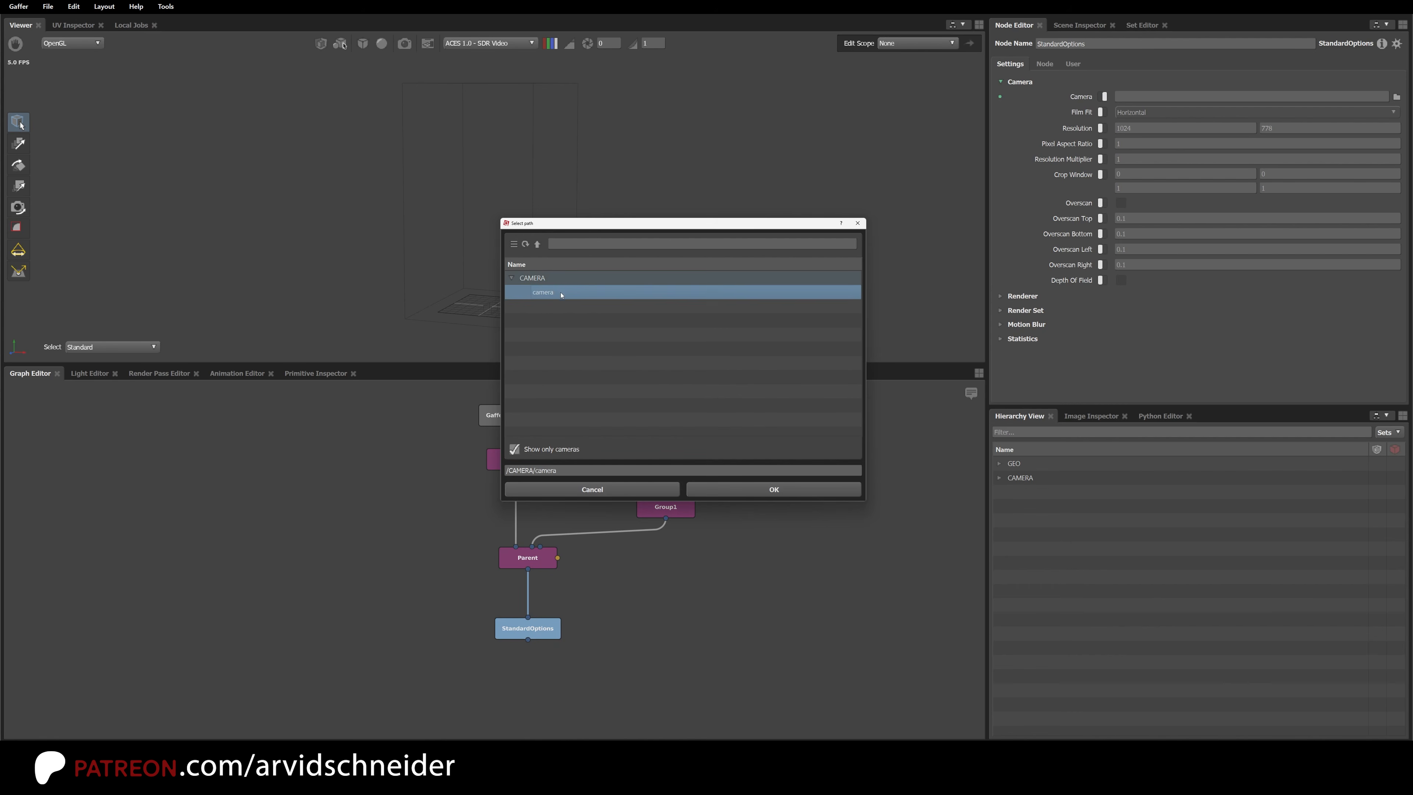
click(747, 491)
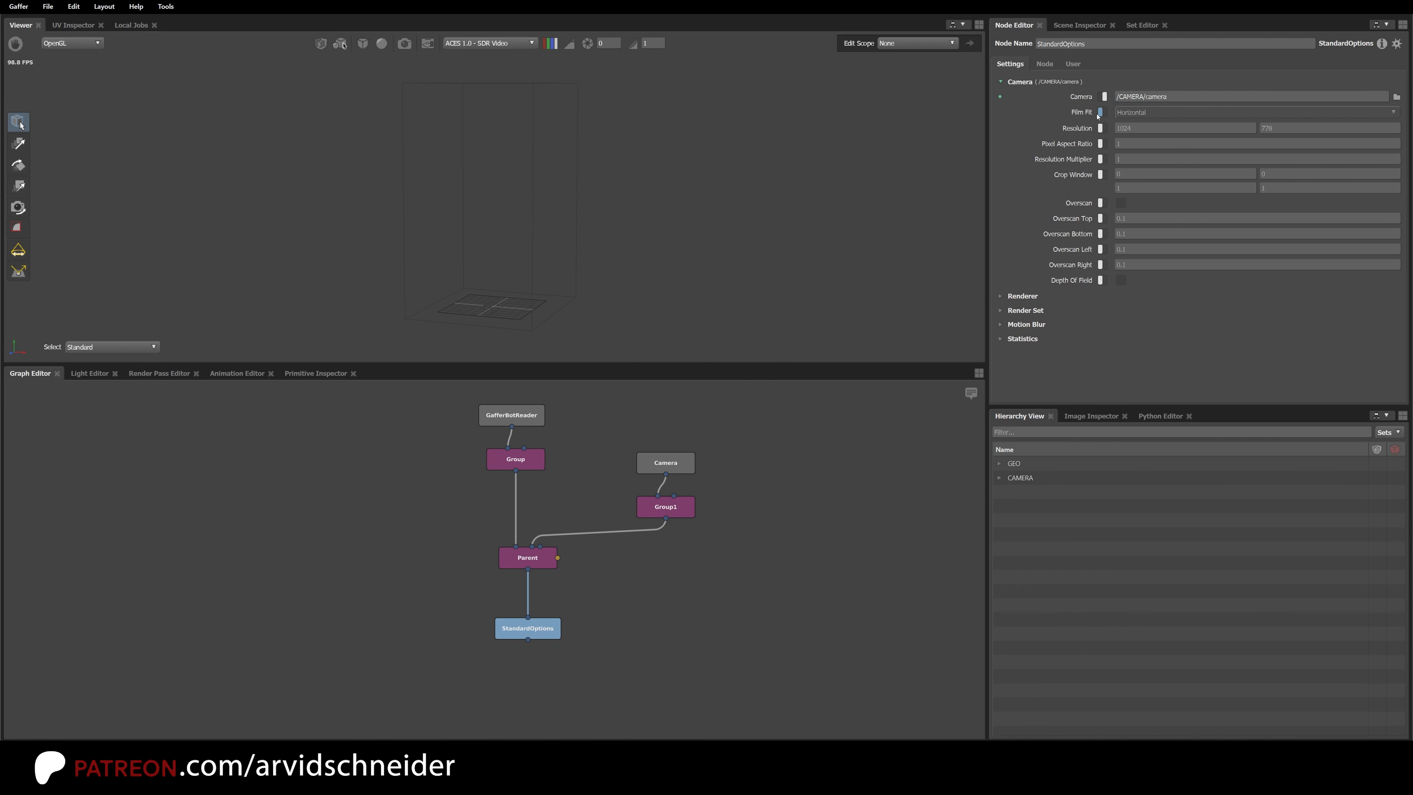
click(1101, 112)
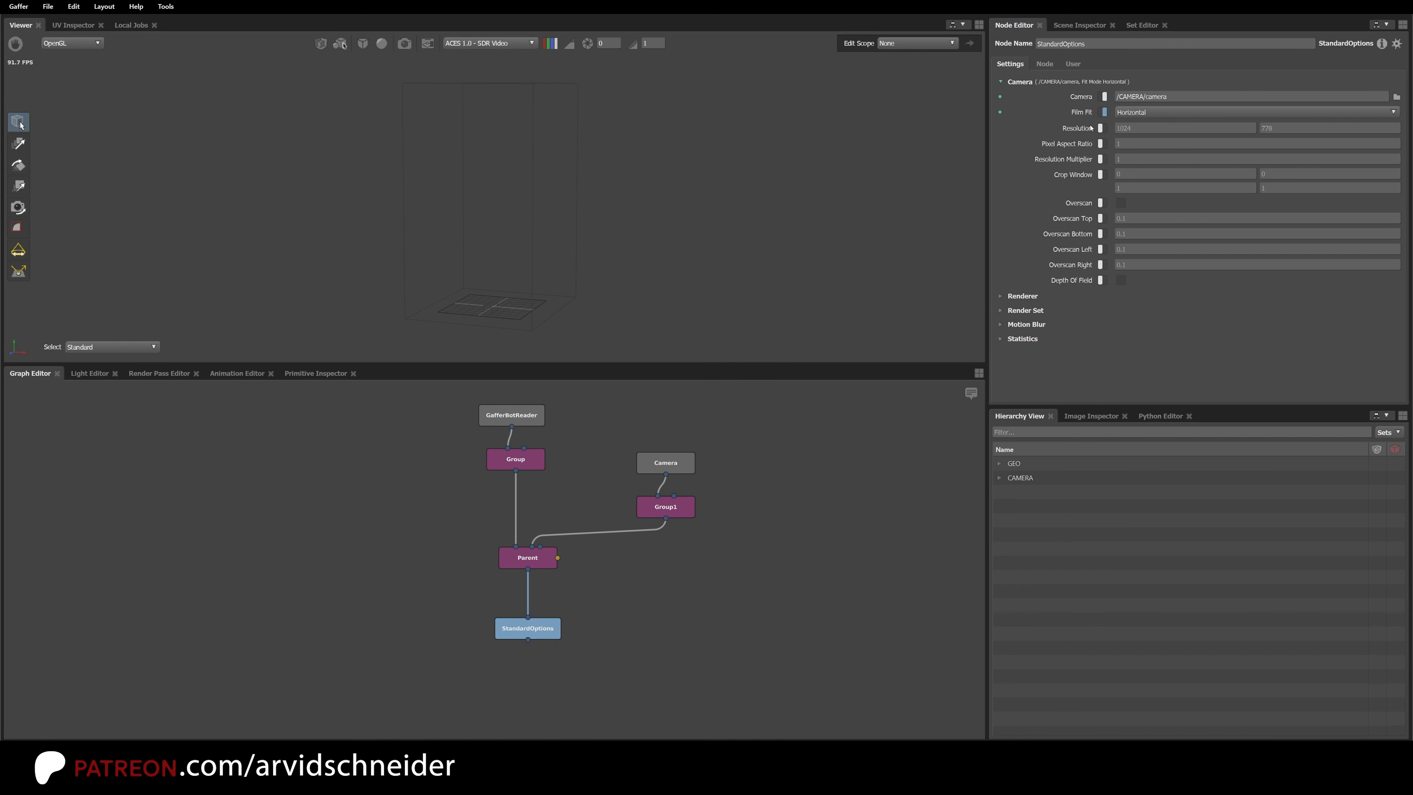
Step: View the scene through the Render Camera and enable a StandardOptions resolution of 1920 by 1080
click(404, 45)
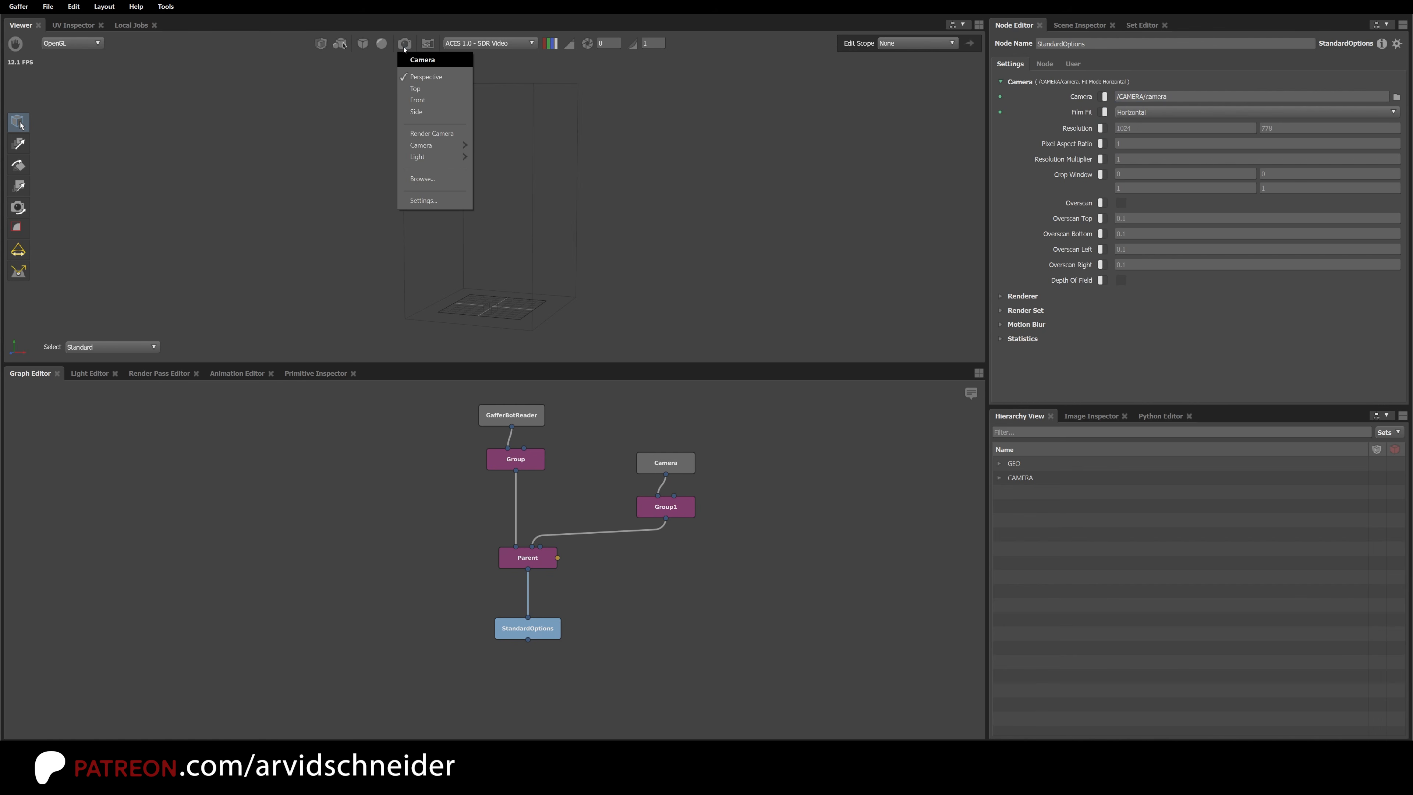
click(432, 133)
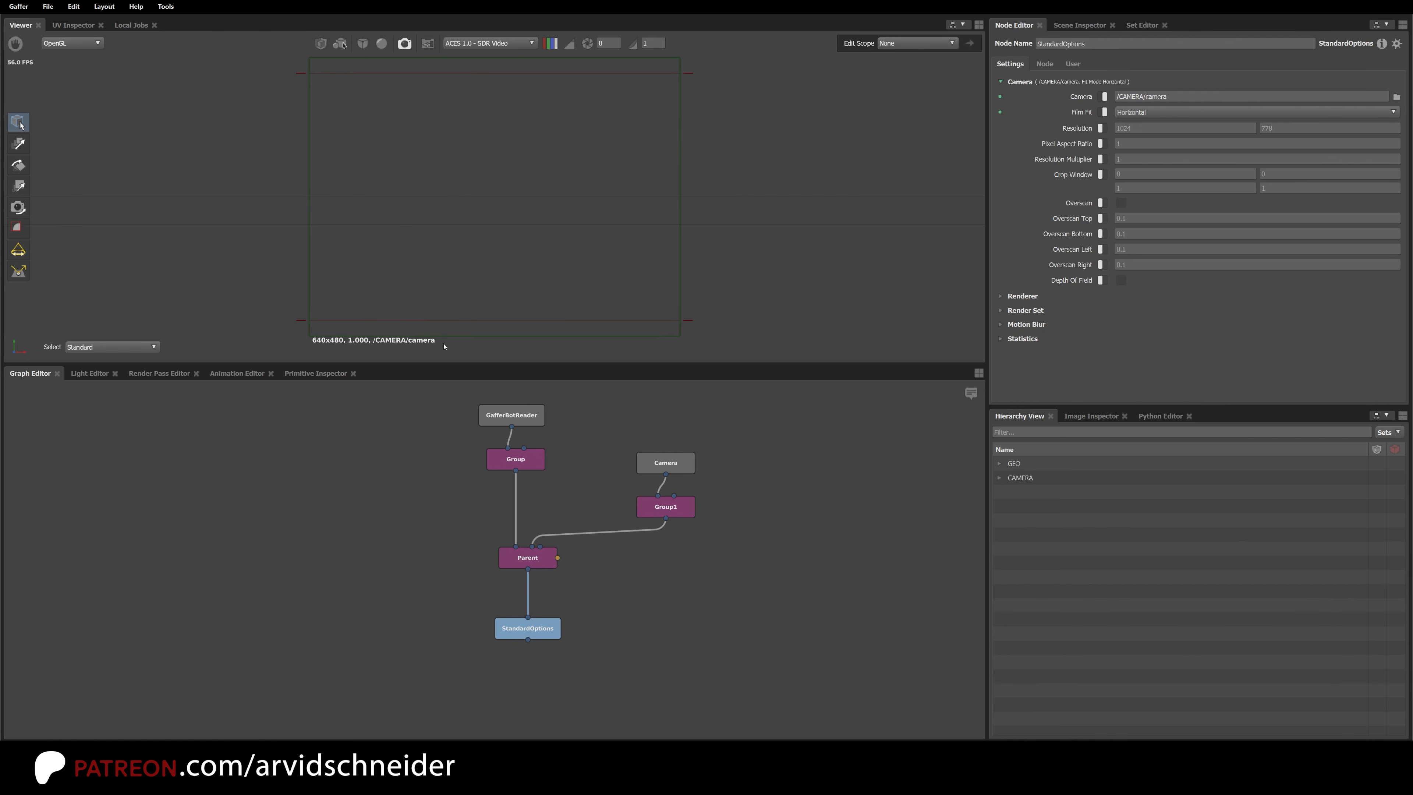
click(1098, 129)
text(1920)
key(Tab)
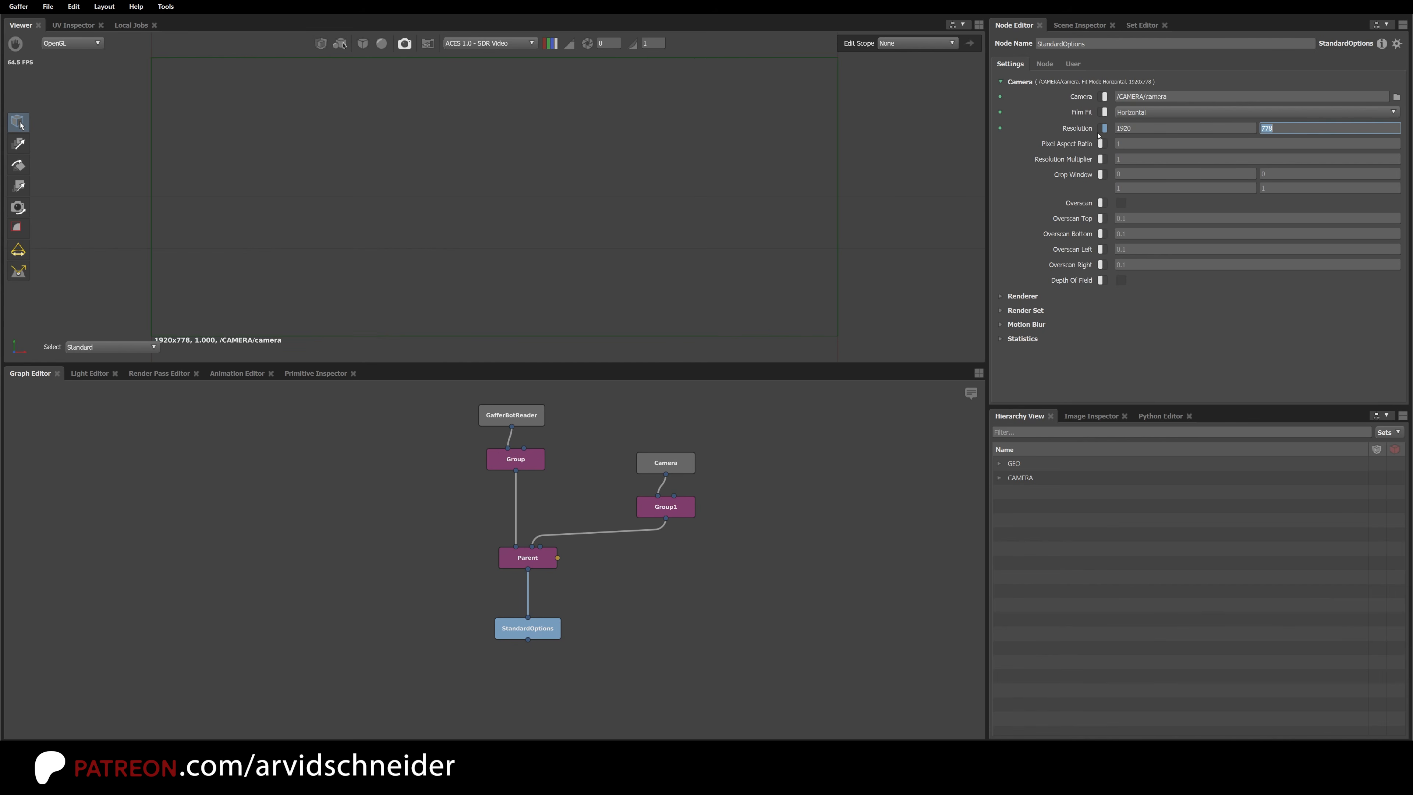
text(1080)
key(Return)
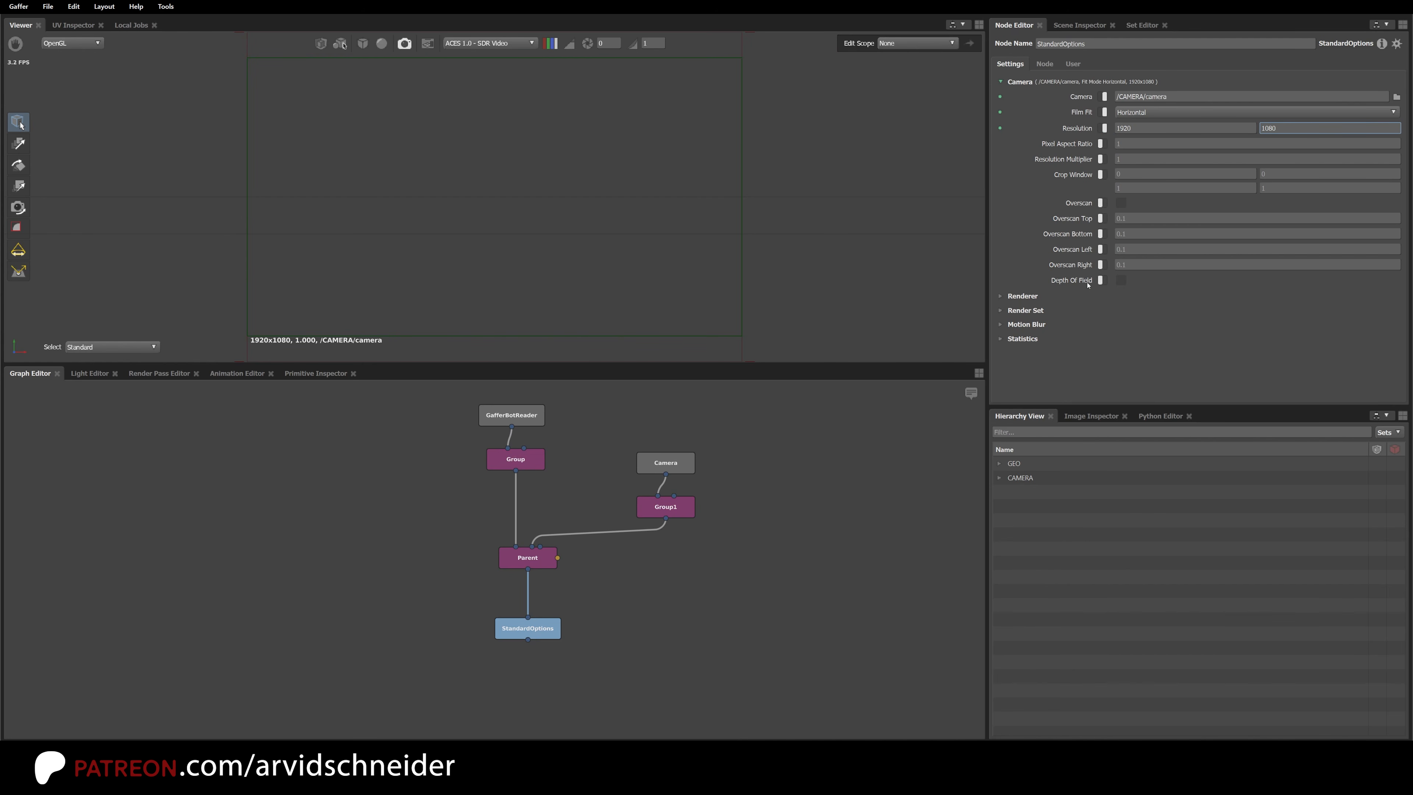
Step: Expand all scene locations in the viewer and move StandardOptions slightly further below Parent
click(322, 44)
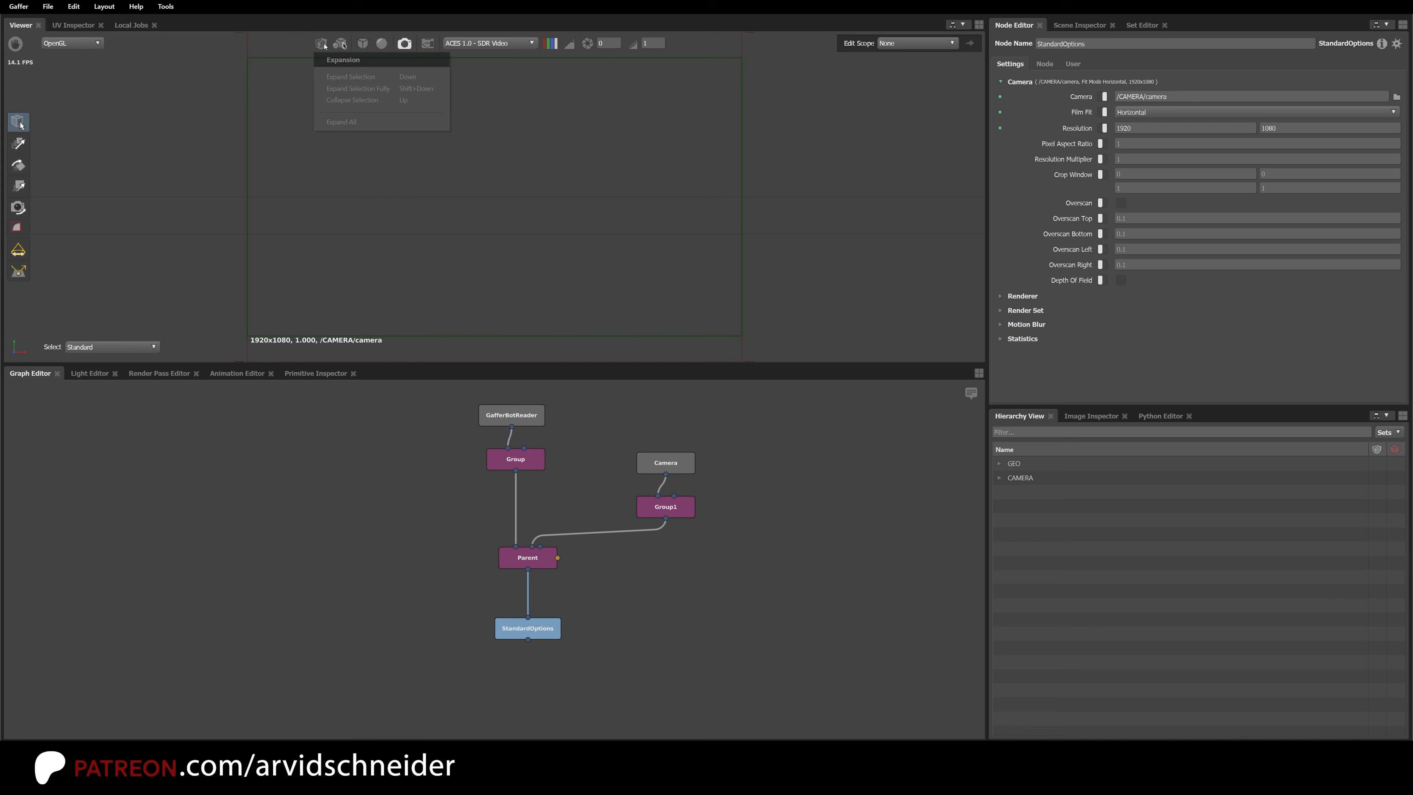
click(352, 122)
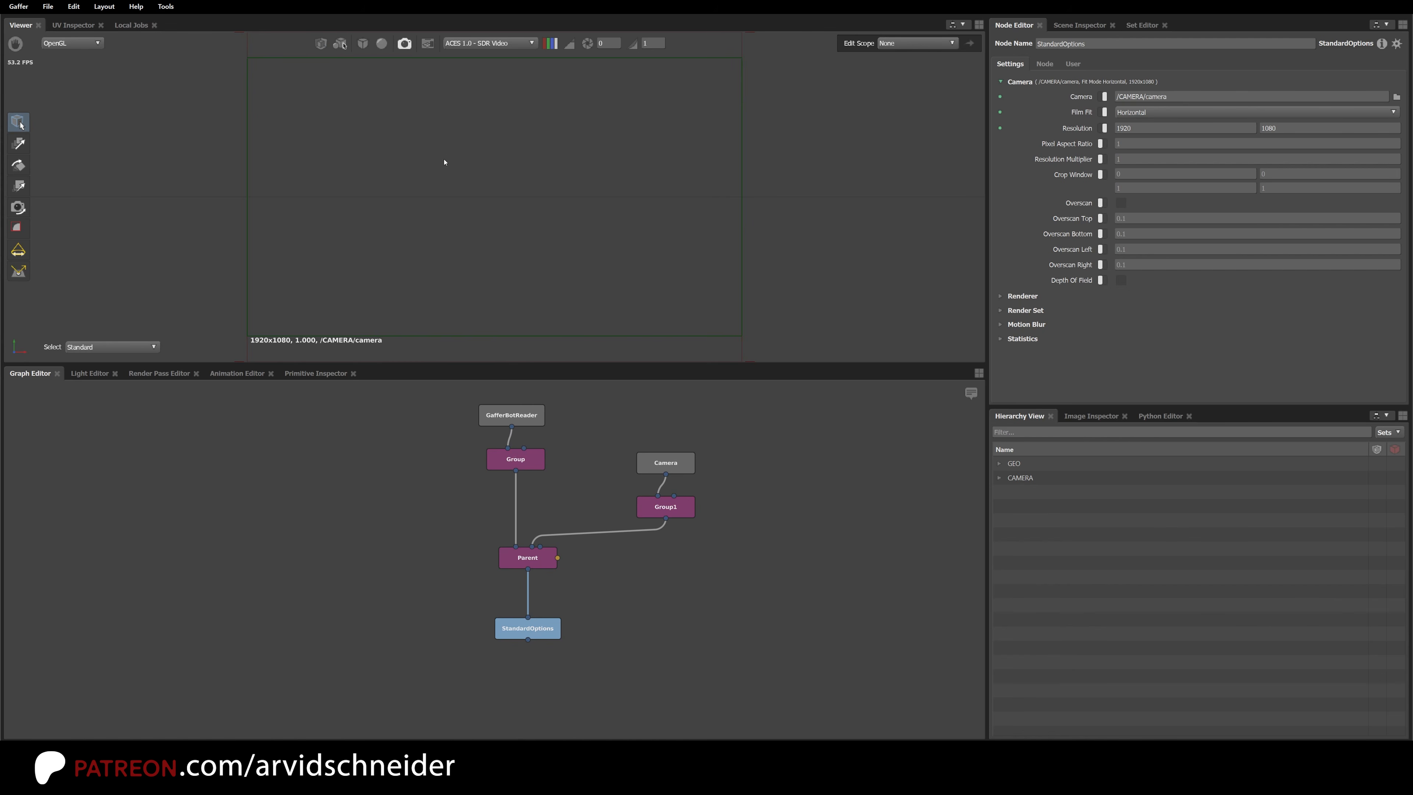
drag(554, 631, 554, 647)
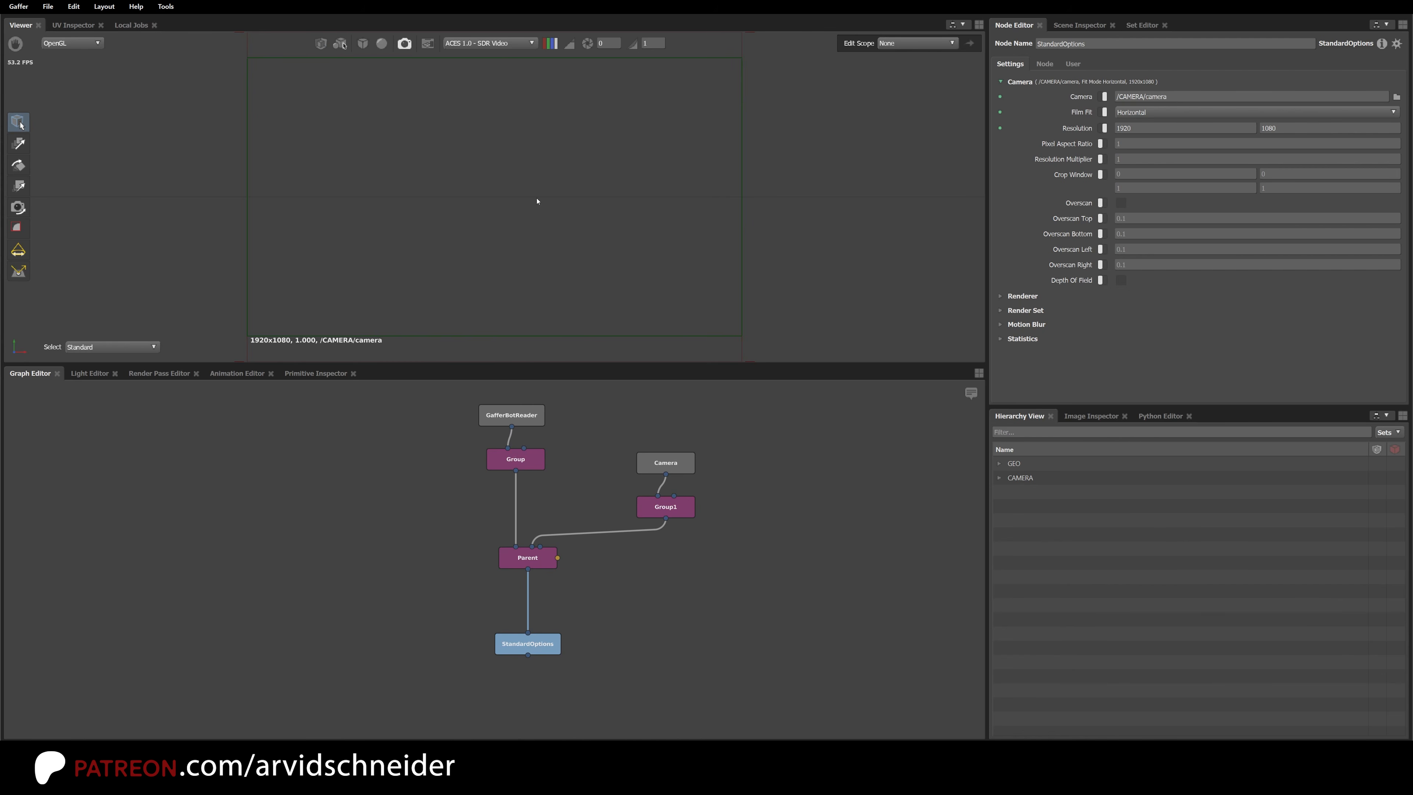
Step: Check the Camera node's transform values and the viewer's camera choices, and return to StandardOptions
click(670, 457)
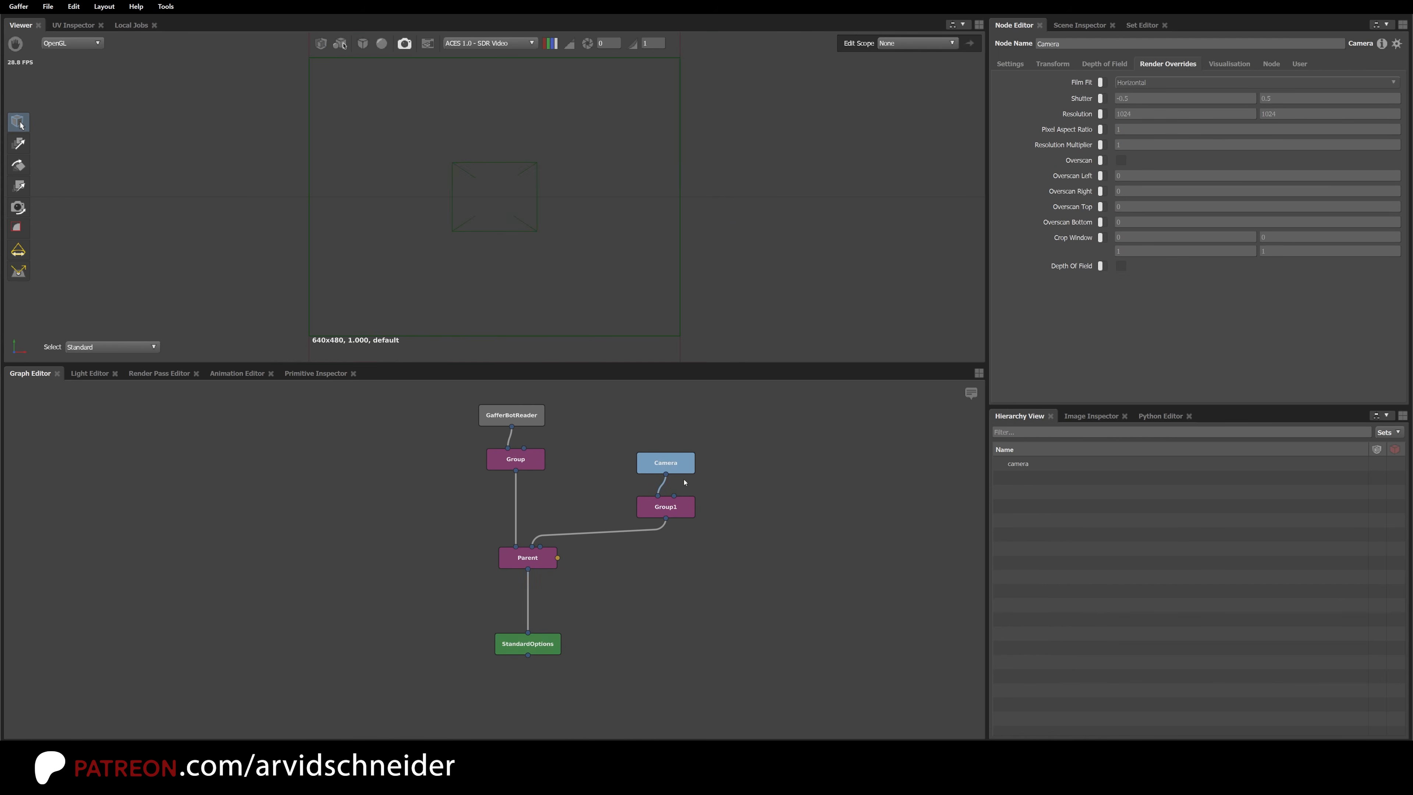
click(1052, 63)
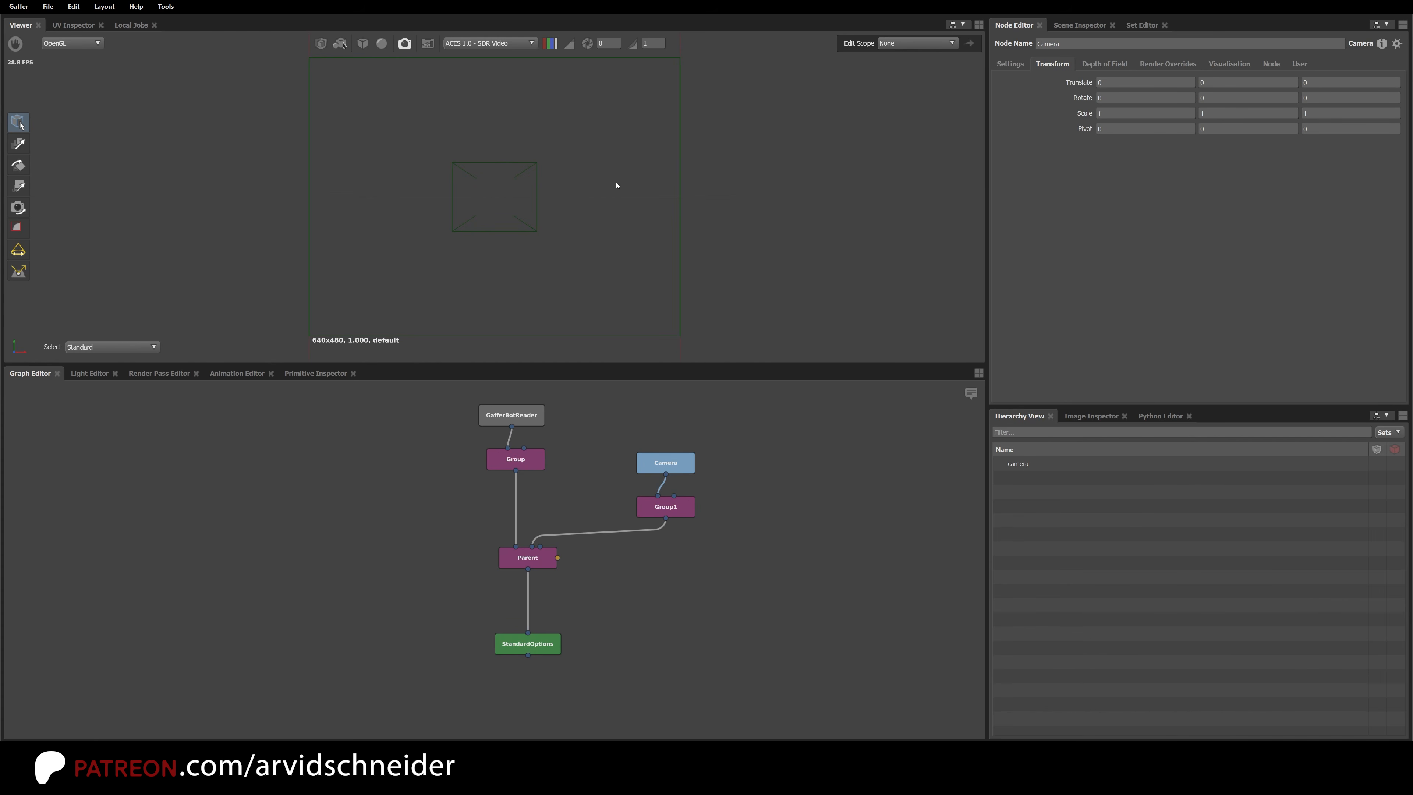
click(404, 43)
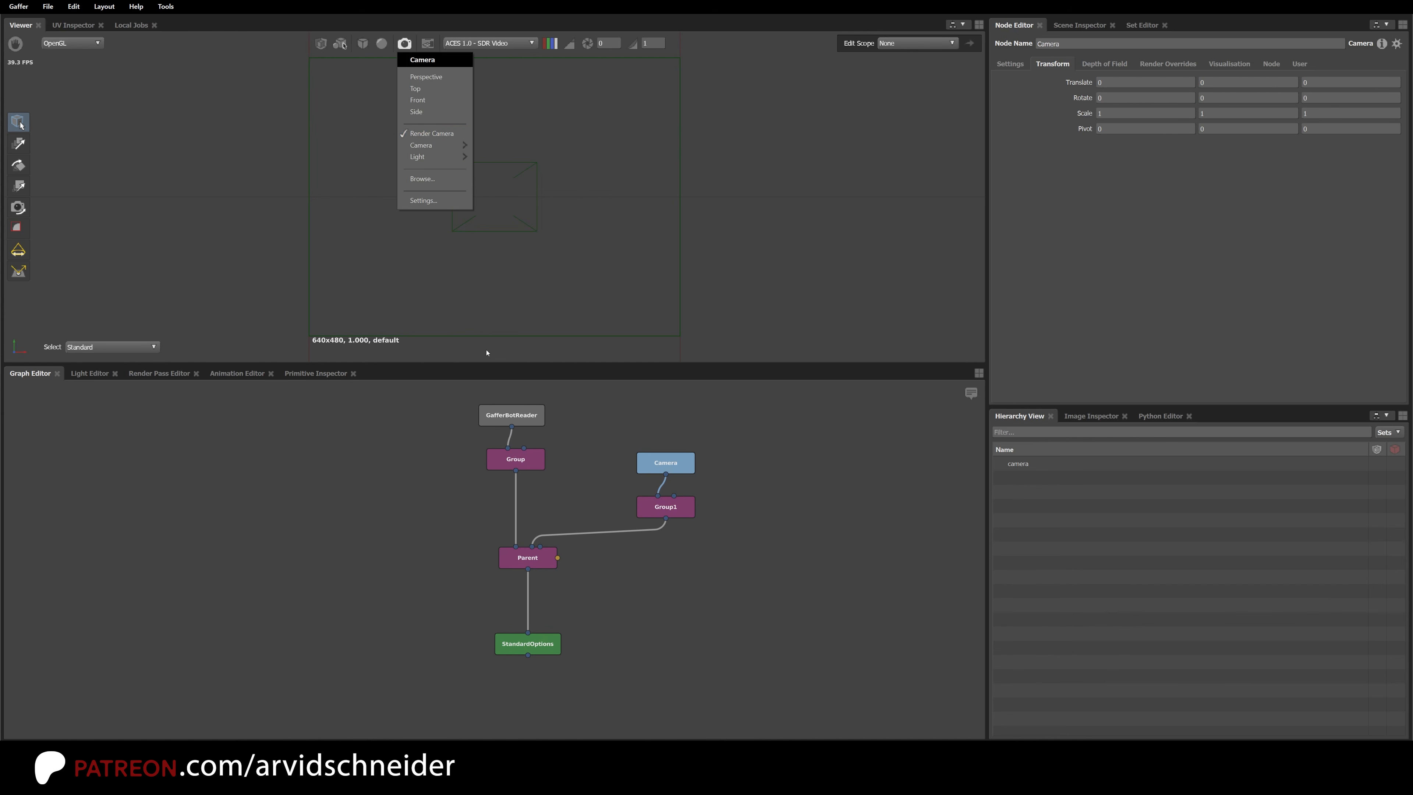
key(Escape)
click(548, 645)
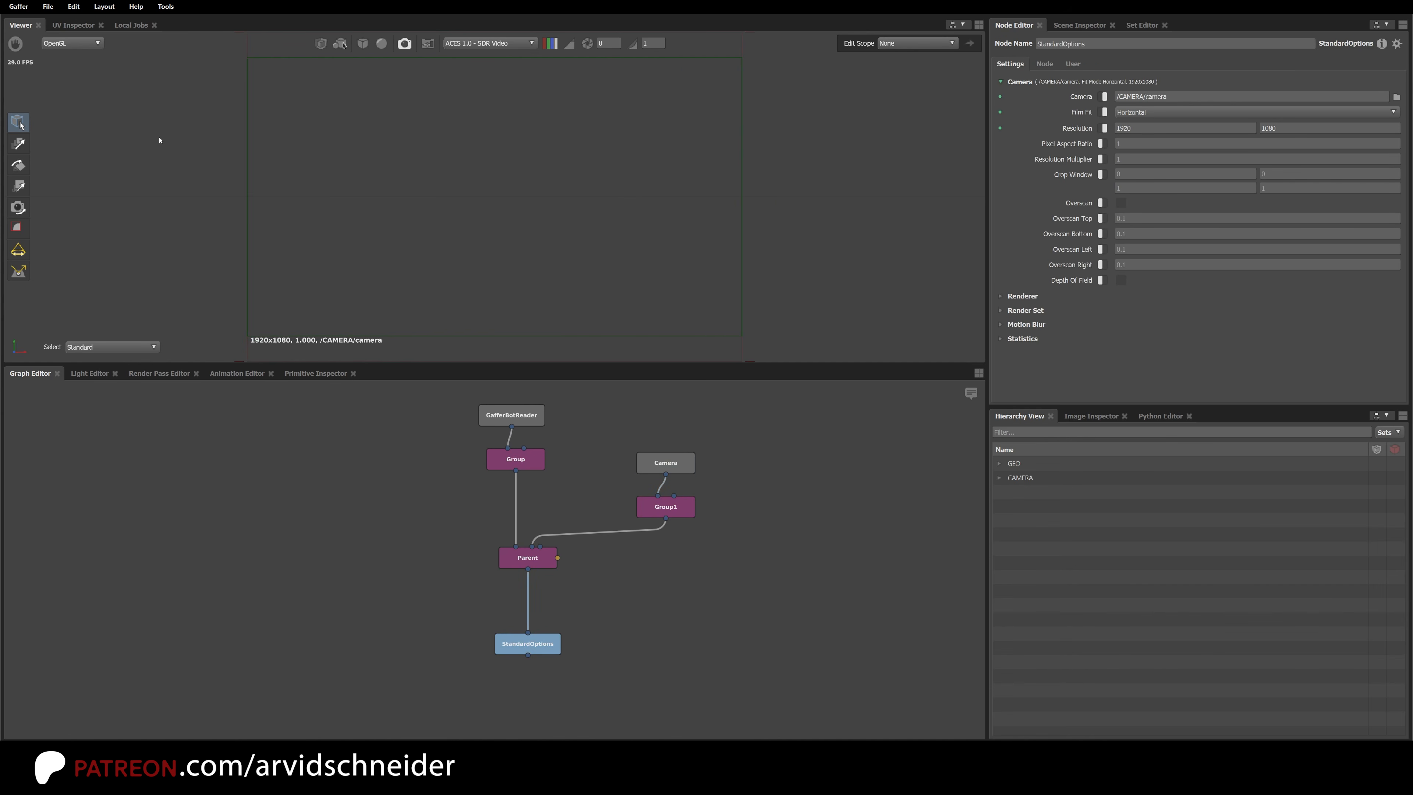
Step: Activate the Camera tool and frame the robot from the front through the render camera
click(19, 207)
mouse_move(516, 216)
alt+mouse_down()
mouse_move(413, 202)
mouse_move(432, 255)
mouse_move(441, 230)
mouse_move(495, 214)
alt+mouse_up()
alt+right_drag(496, 215, 177, 255)
key(f)
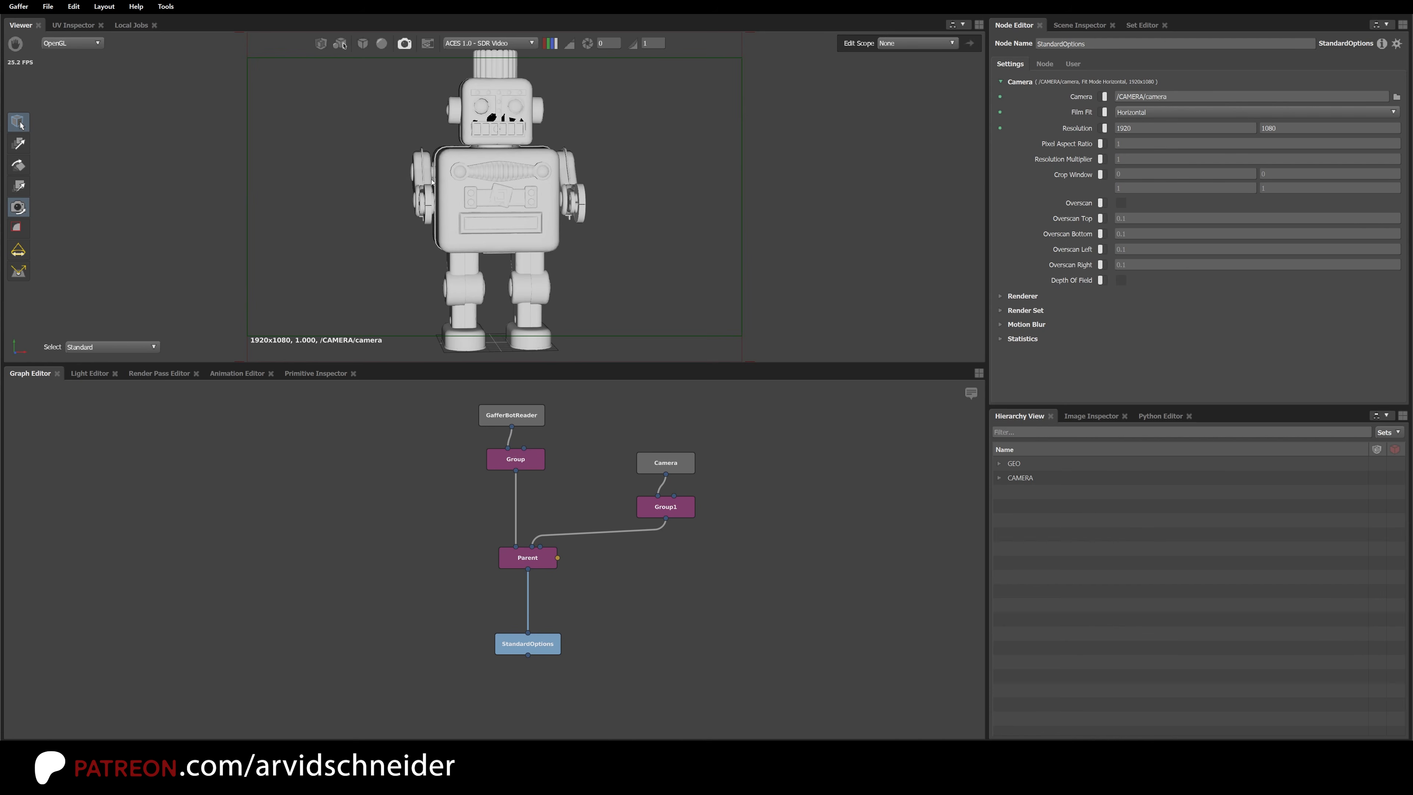
Step: Orbit the render camera to a three-quarter view, fit the whole robot inside the frame, and turn off the Camera tool
mouse_move(501, 178)
alt+mouse_down()
mouse_move(384, 192)
mouse_move(529, 178)
mouse_move(501, 174)
mouse_move(514, 190)
alt+mouse_up()
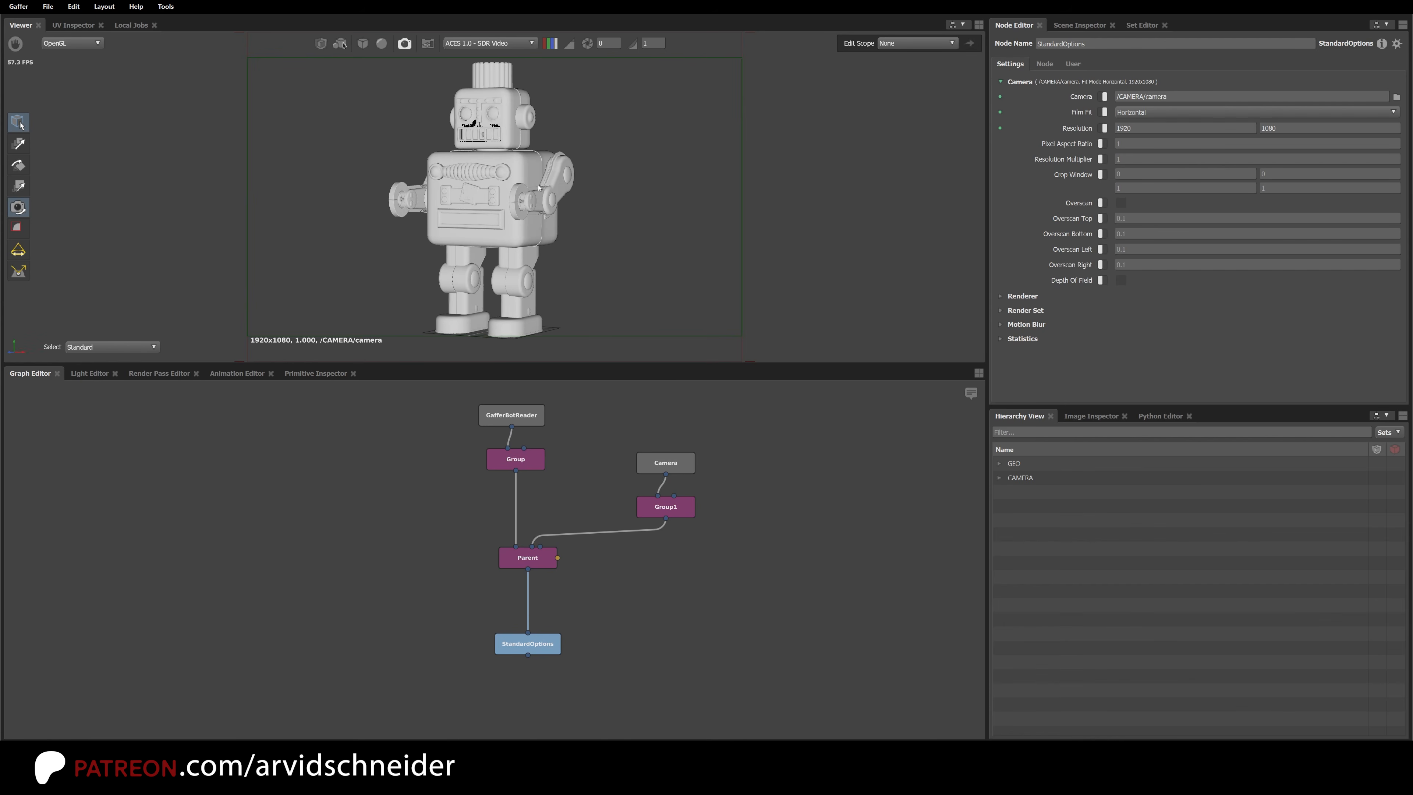
alt+right_drag(515, 189, 468, 178)
mouse_move(468, 178)
alt+mouse_down()
mouse_move(506, 178)
mouse_move(470, 179)
alt+mouse_up()
alt+right_drag(470, 179, 498, 183)
alt+middle_drag(497, 183, 488, 182)
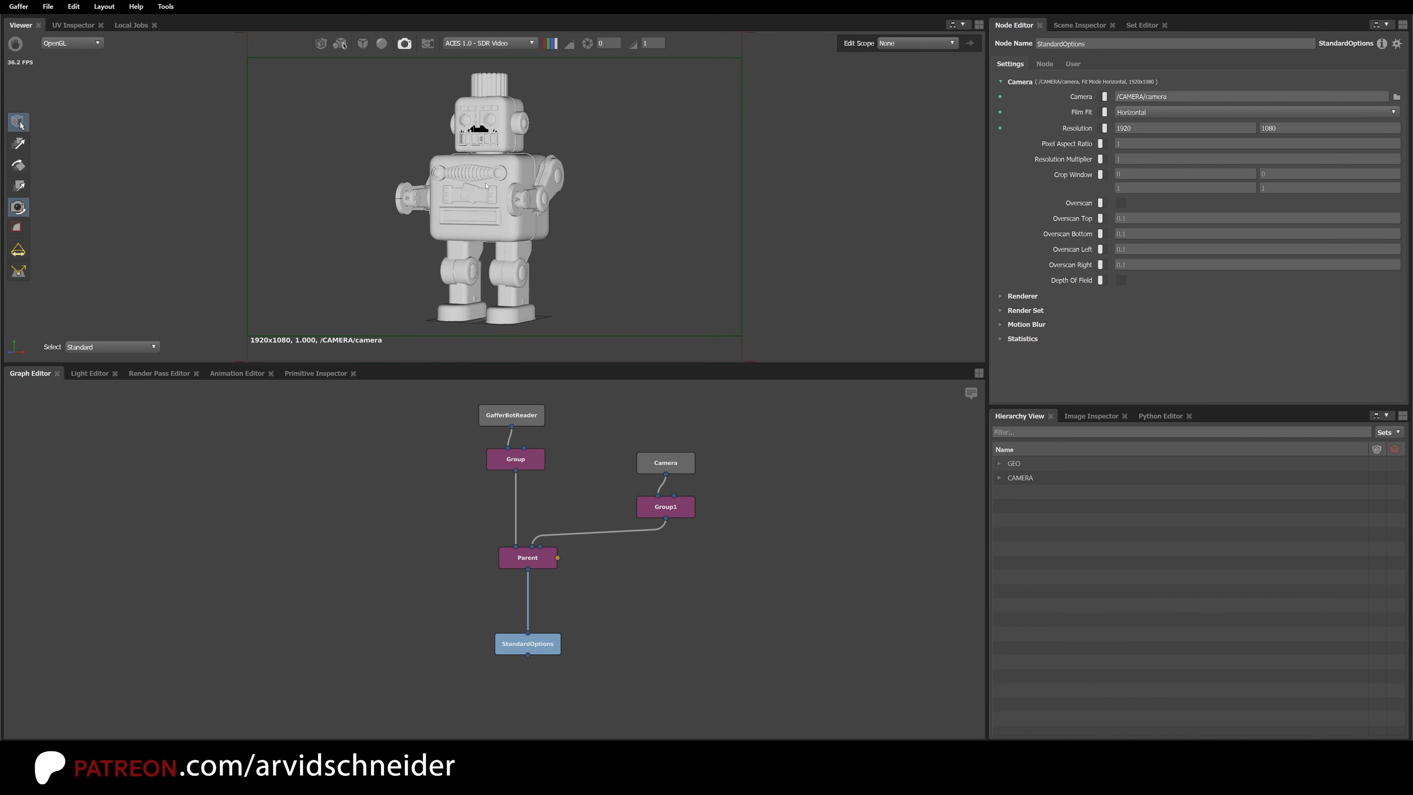
alt+right_drag(488, 183, 490, 184)
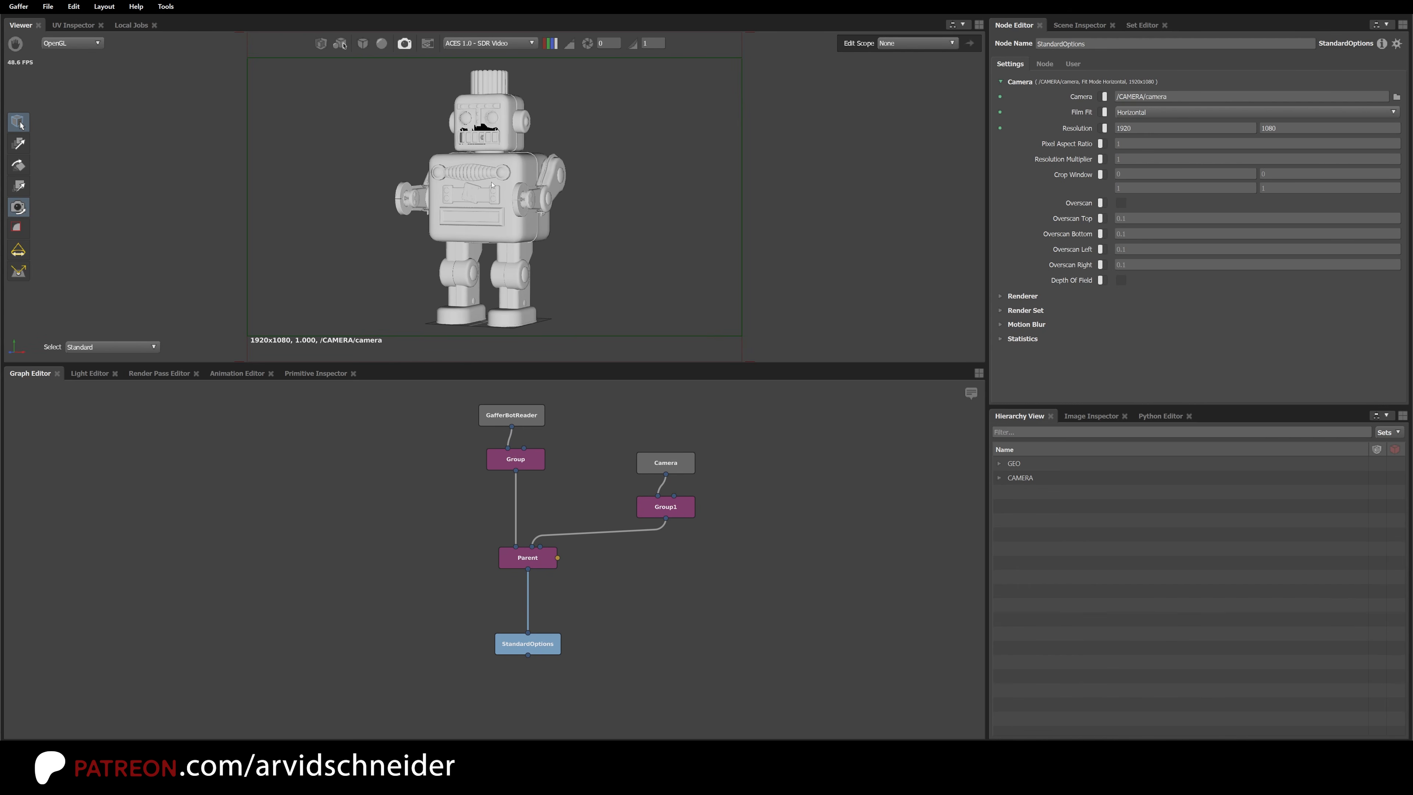
alt+middle_drag(490, 185, 495, 188)
alt+right_drag(494, 188, 475, 212)
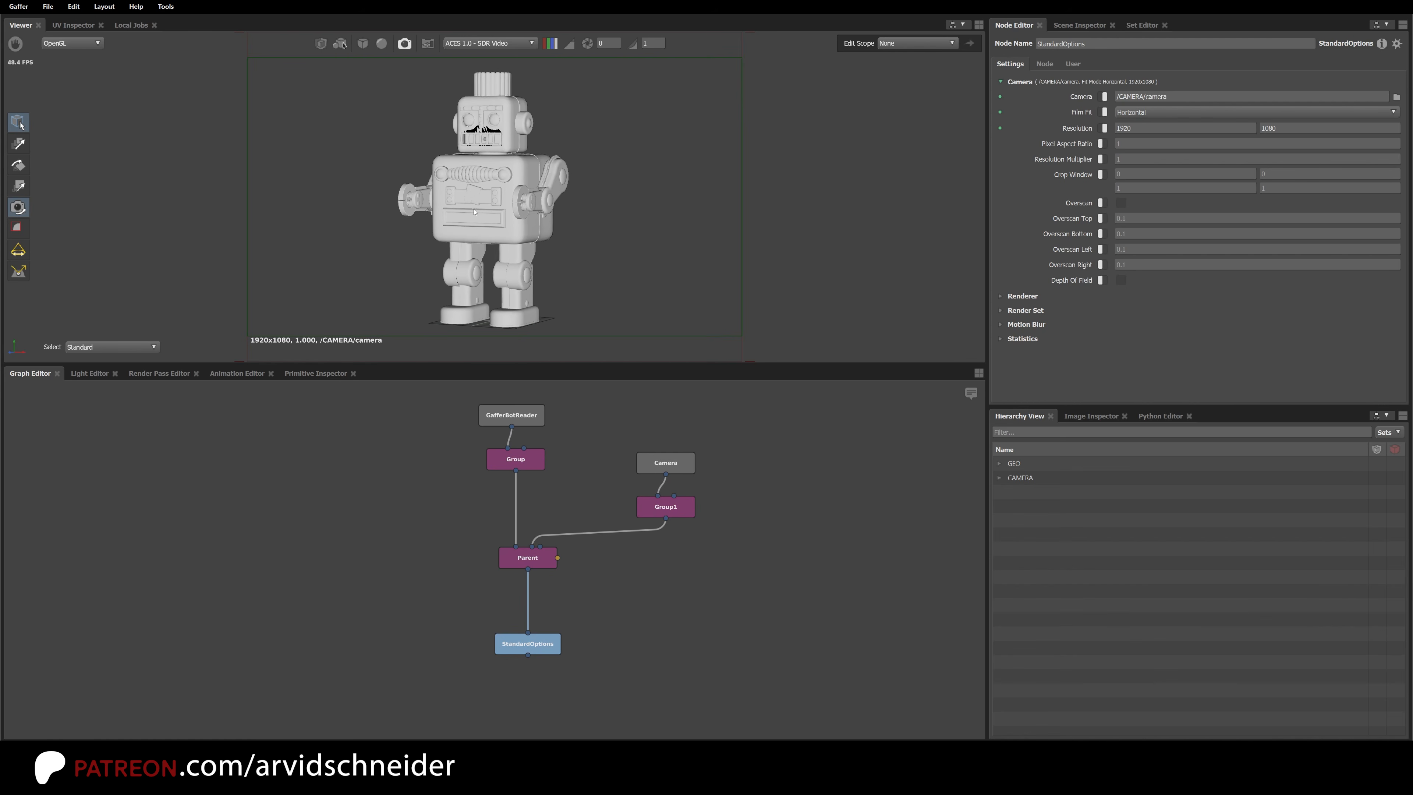
click(19, 207)
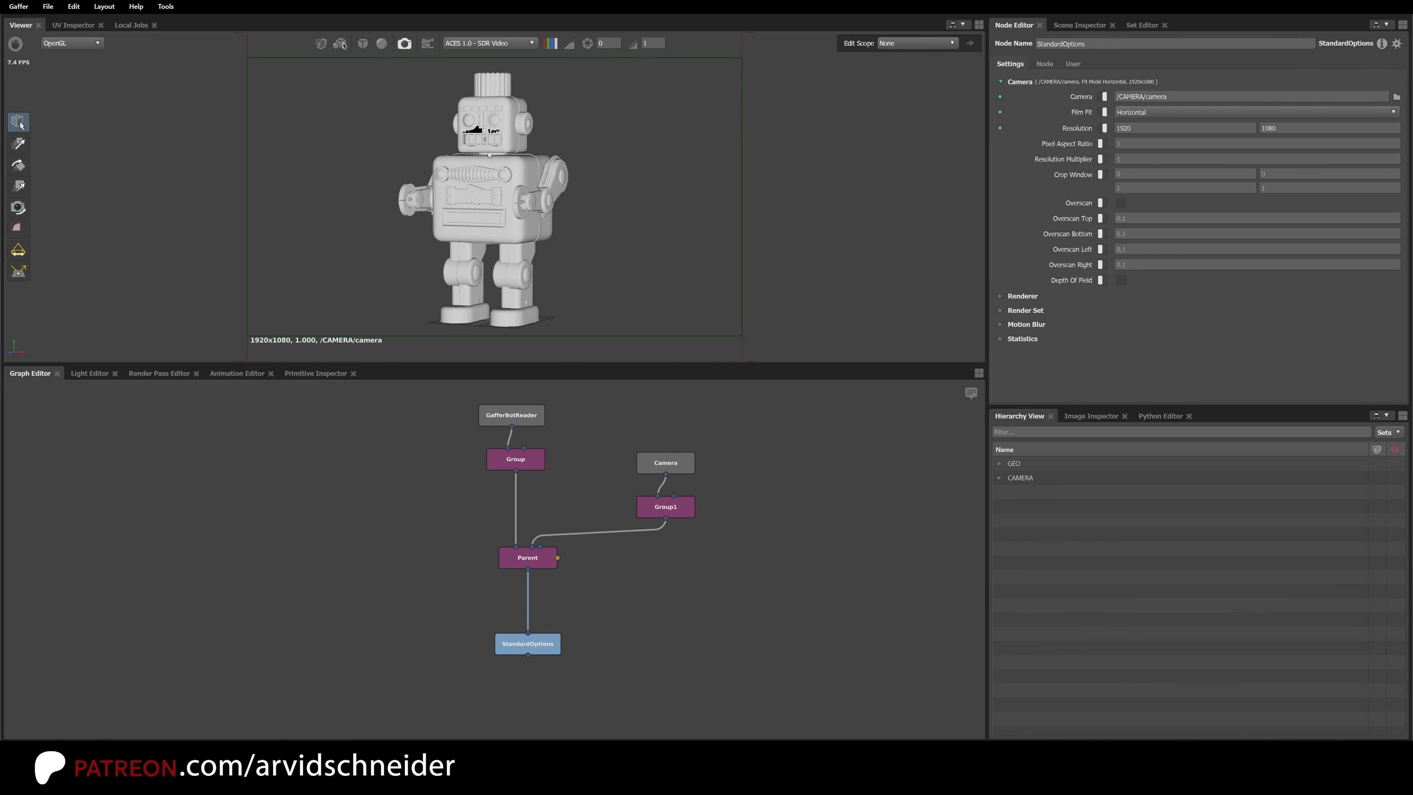
Step: Make StandardOptions the focus node and have the Viewer and Hierarchy View follow the focus node
click(593, 656)
middle_drag(593, 656, 587, 612)
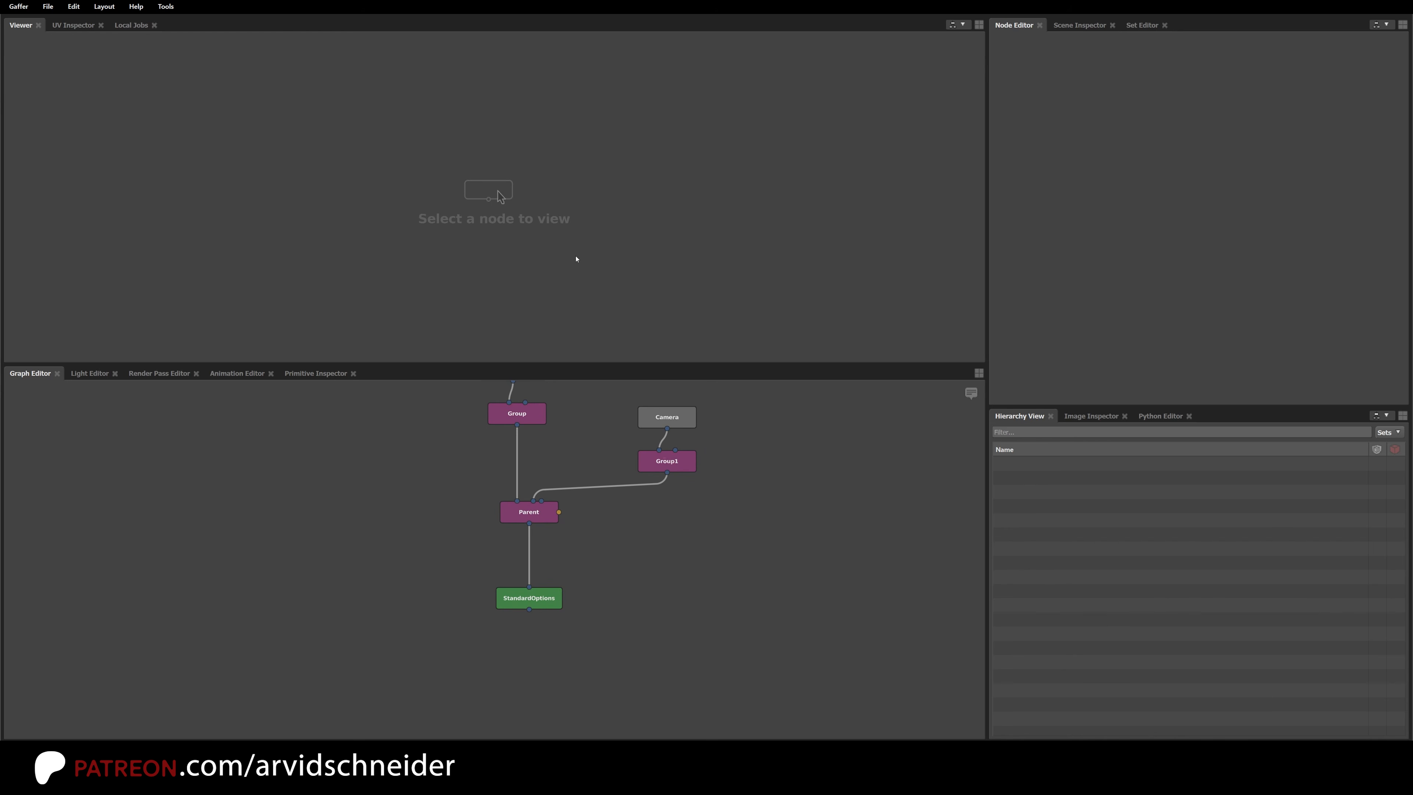
click(567, 584)
click(954, 25)
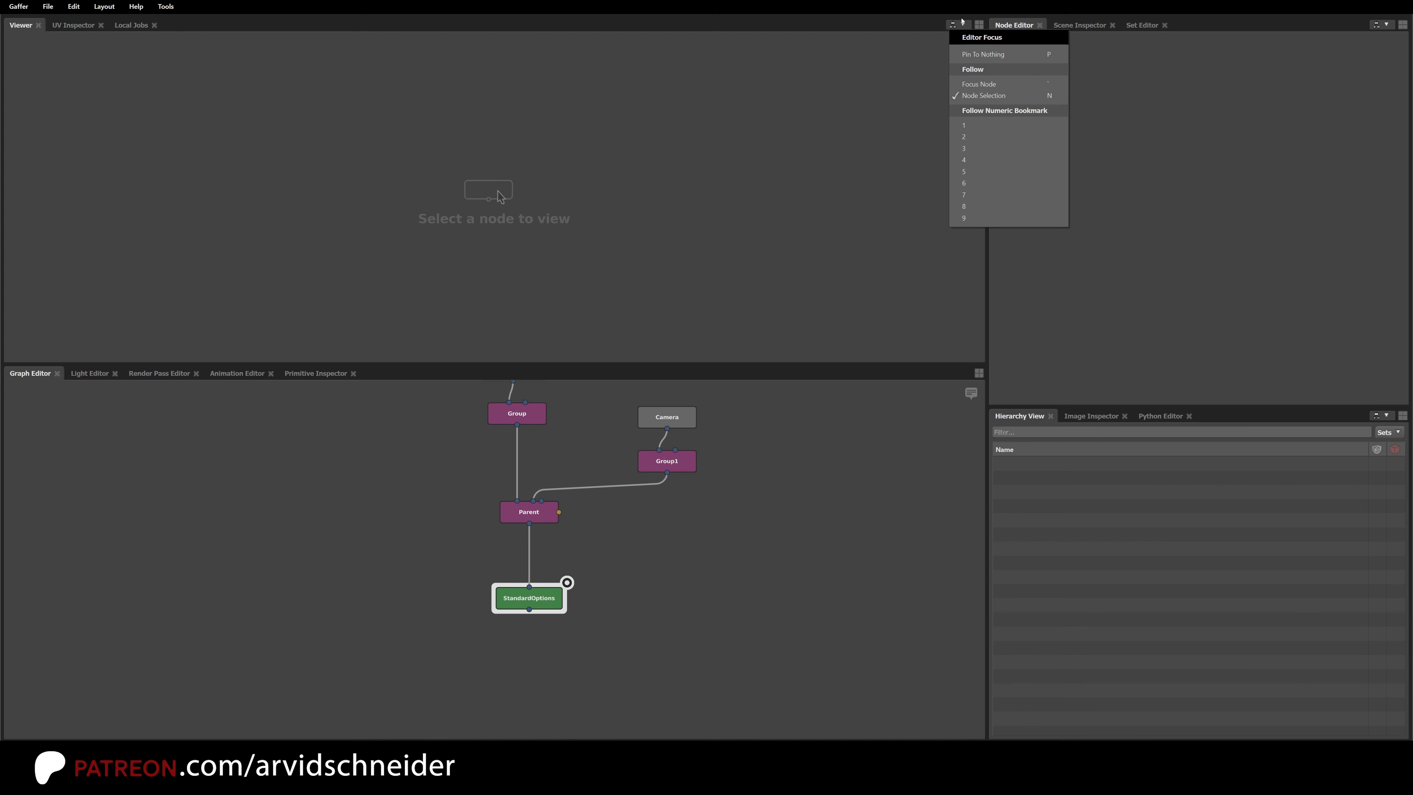
click(874, 137)
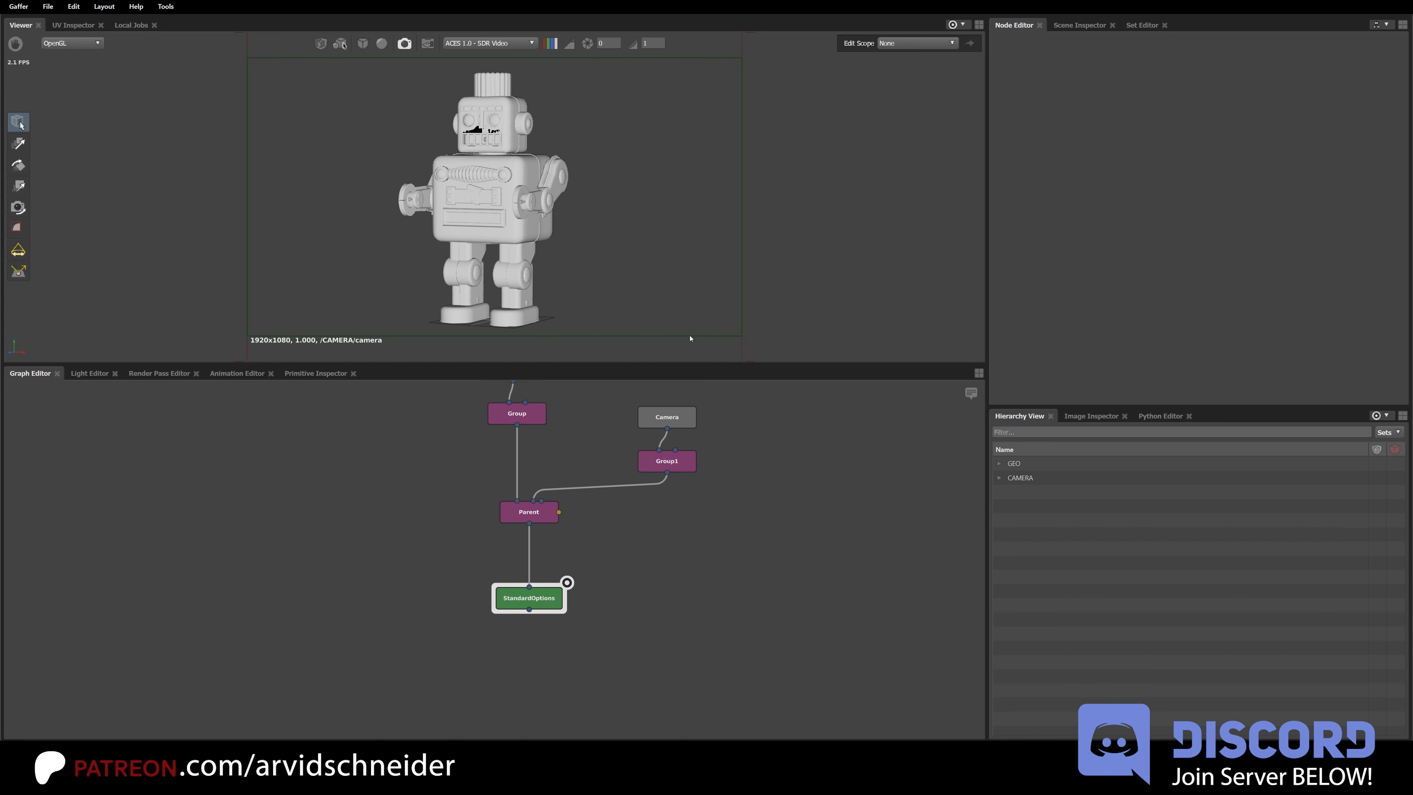
Step: Enable the Default Renderer option on the StandardOptions node and set it to Arnold
middle_drag(545, 676, 541, 652)
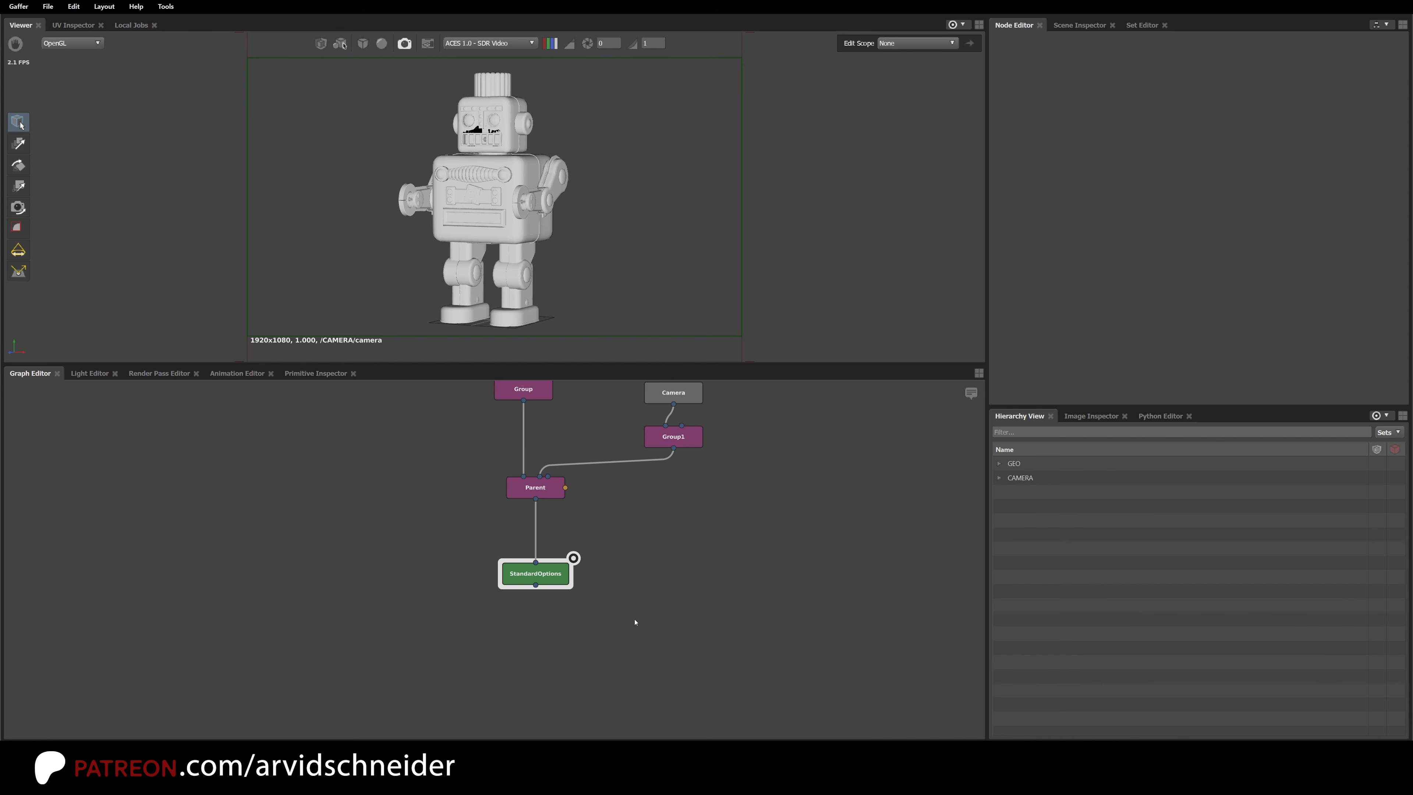
middle_drag(634, 630, 655, 582)
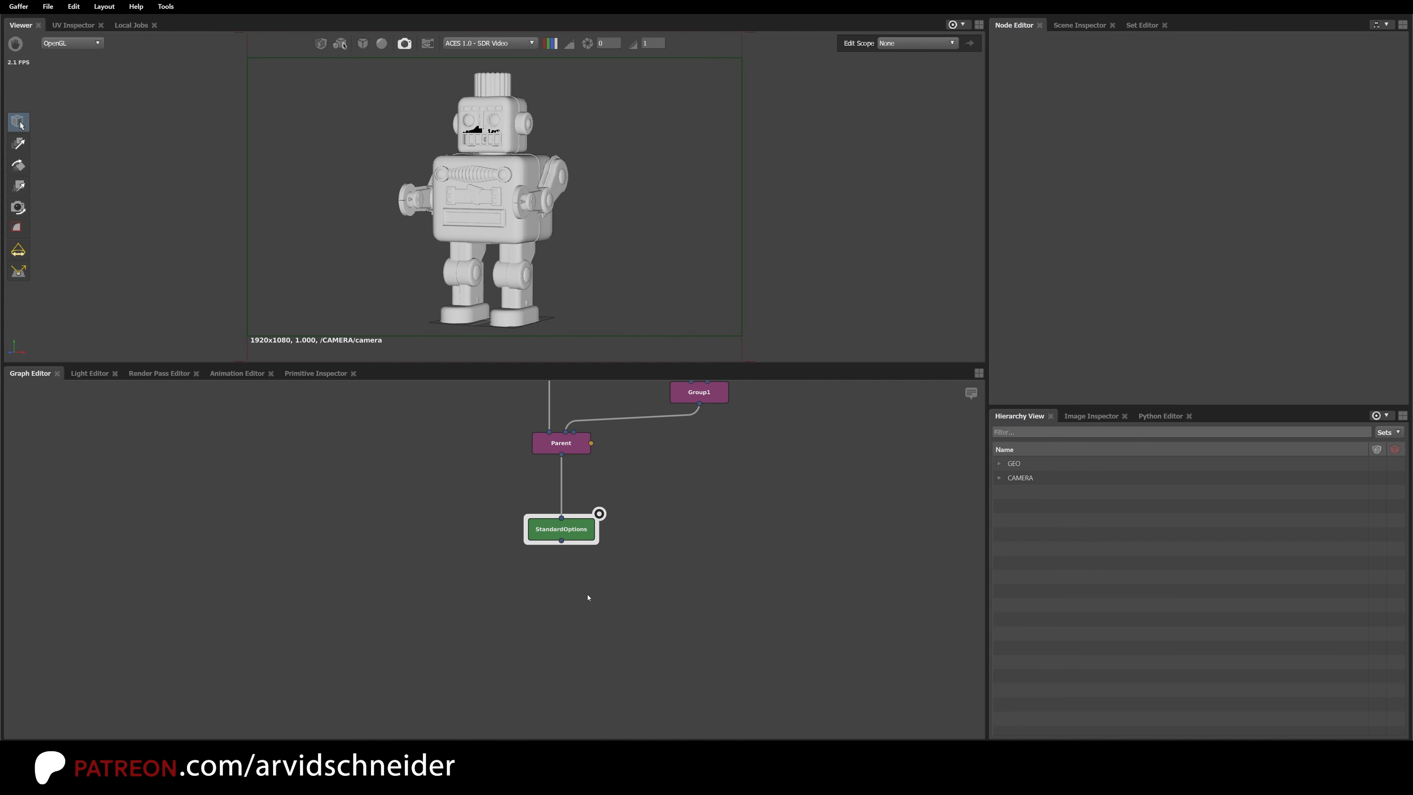
click(567, 534)
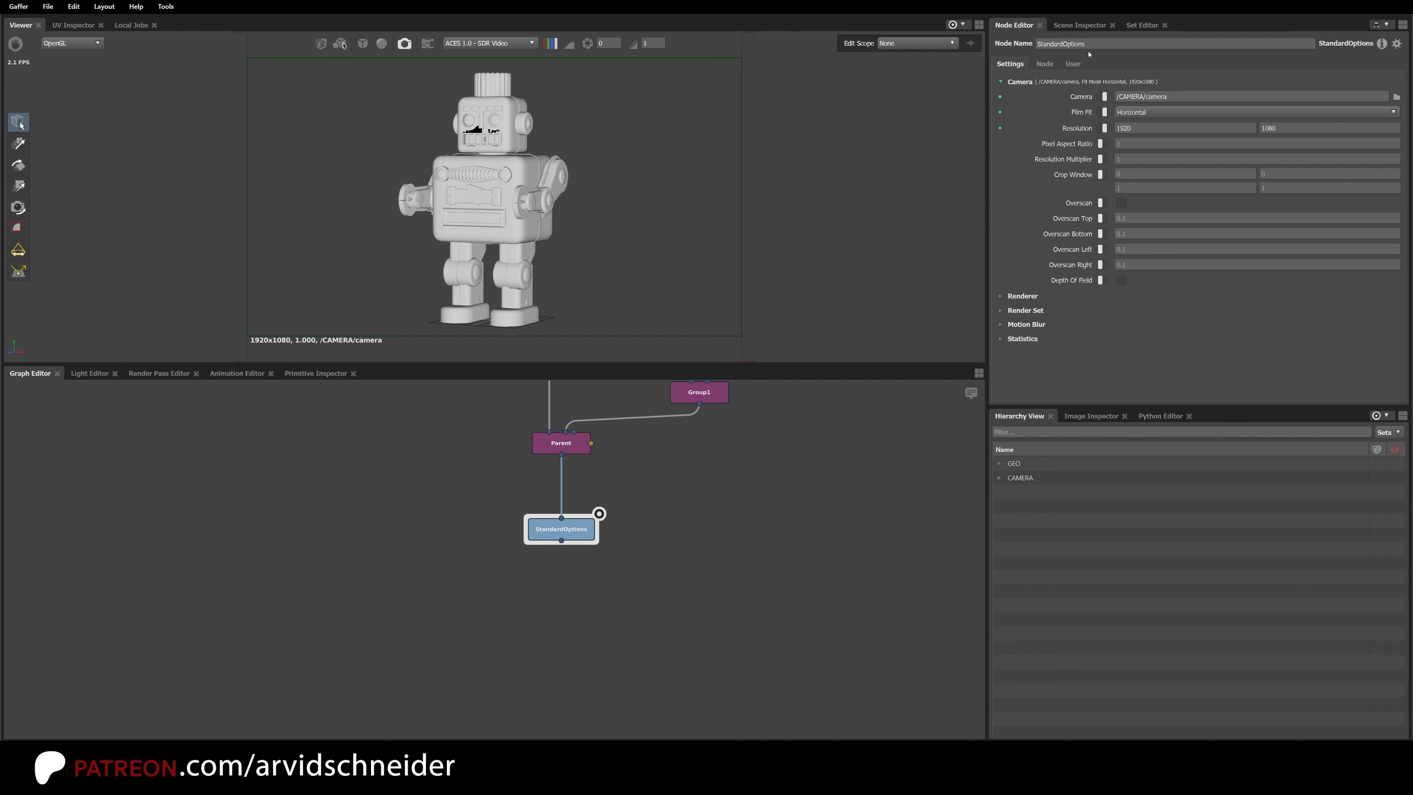
click(1012, 81)
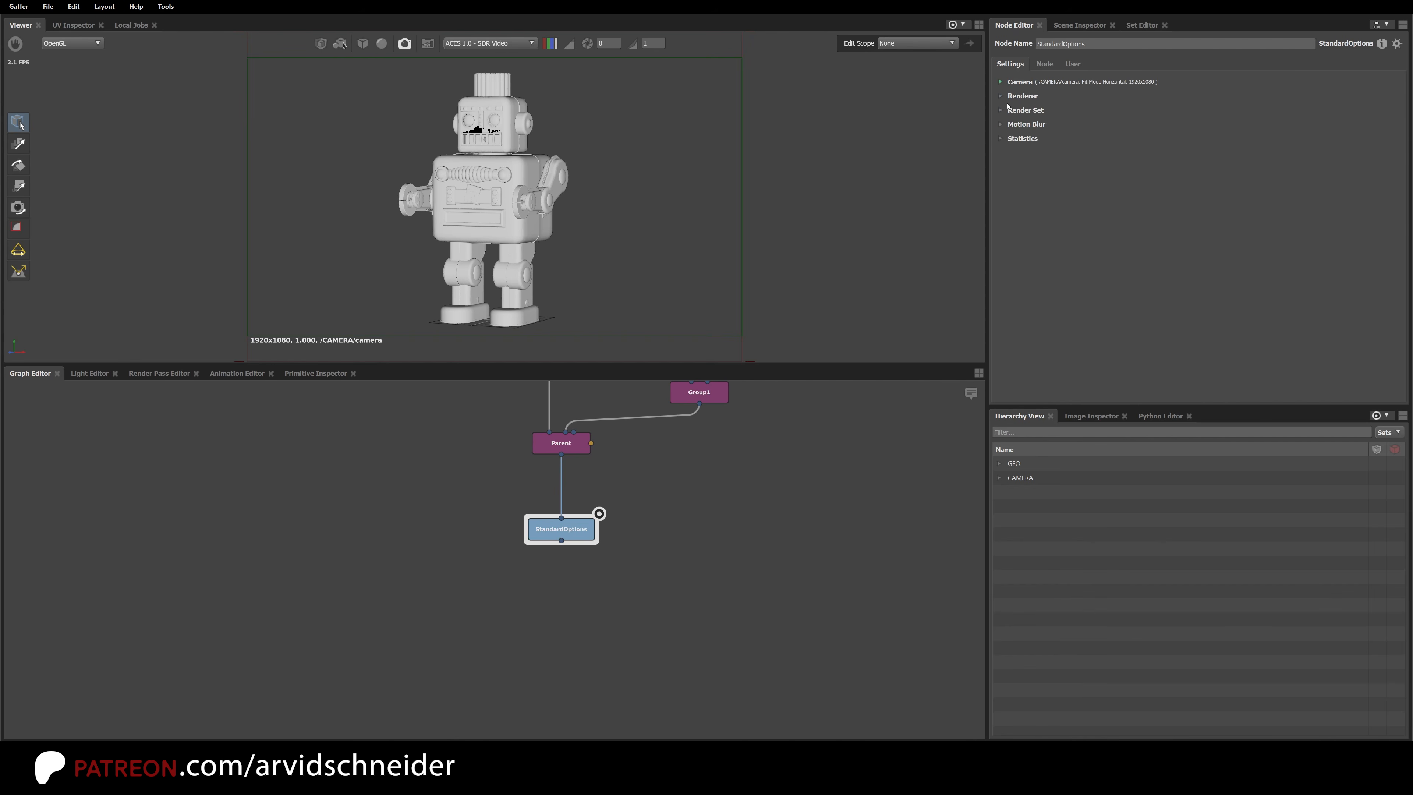
click(1021, 96)
click(1100, 110)
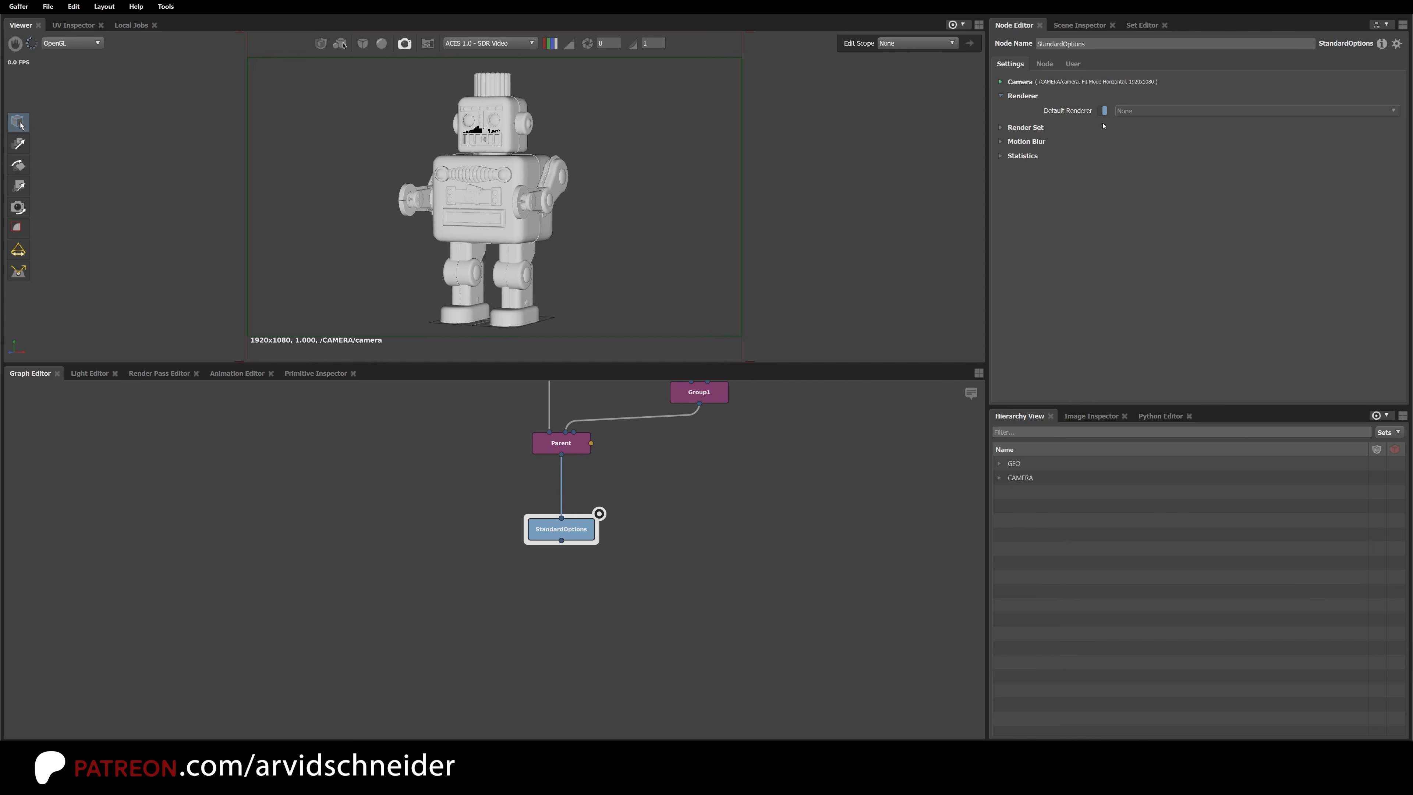
click(1156, 110)
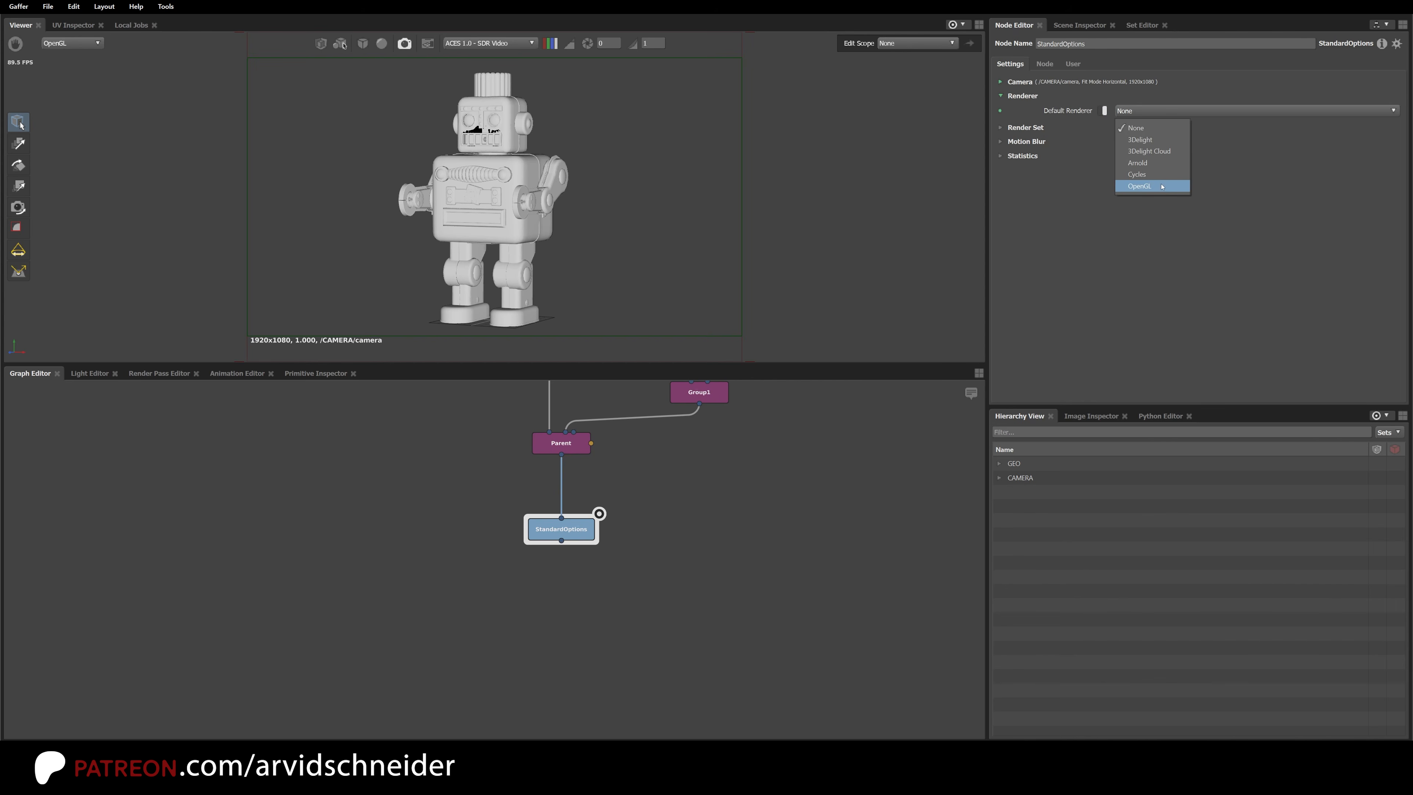
click(1144, 163)
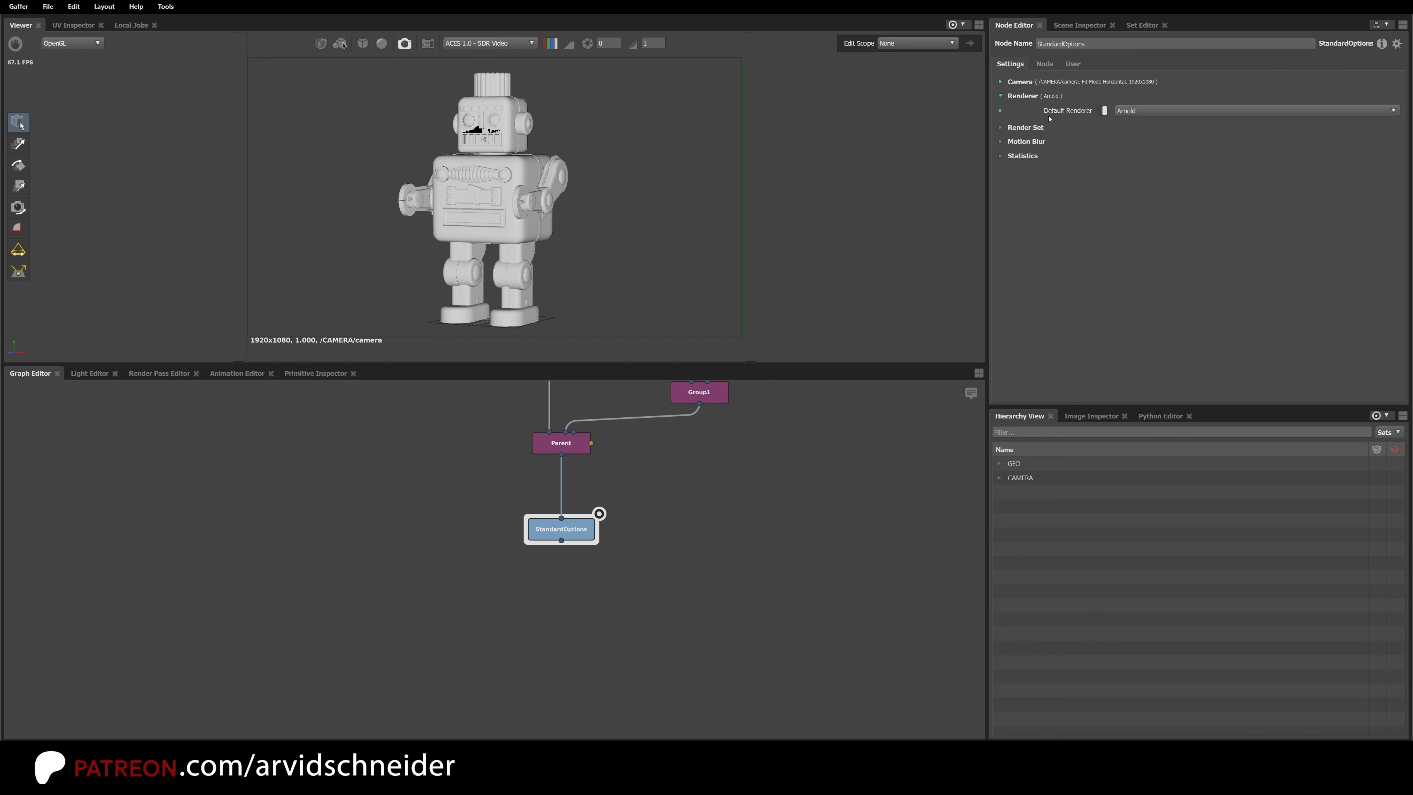
click(1022, 95)
Step: Look through the Render Set, Motion Blur and Statistics options of the StandardOptions node
click(1021, 110)
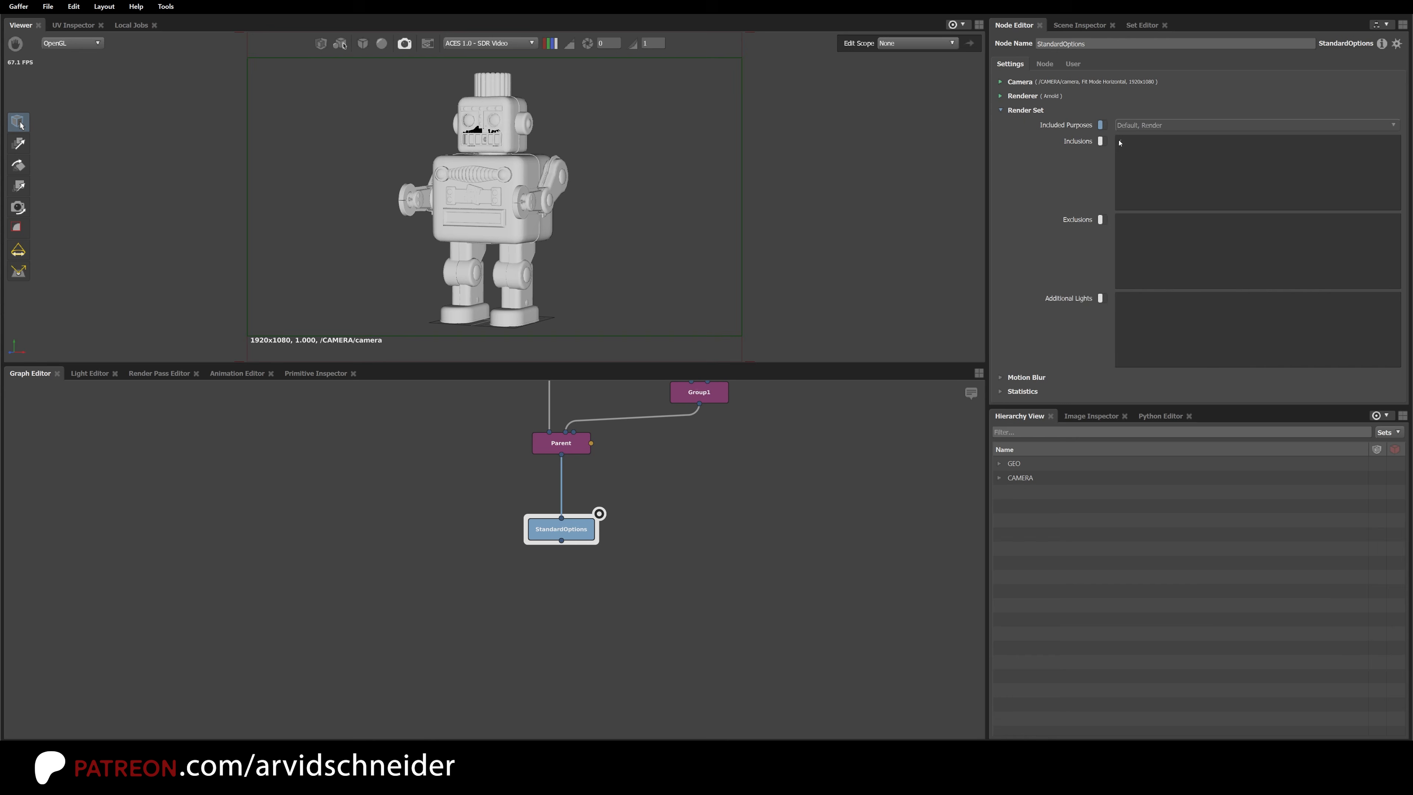
click(1021, 109)
click(1024, 124)
click(1025, 124)
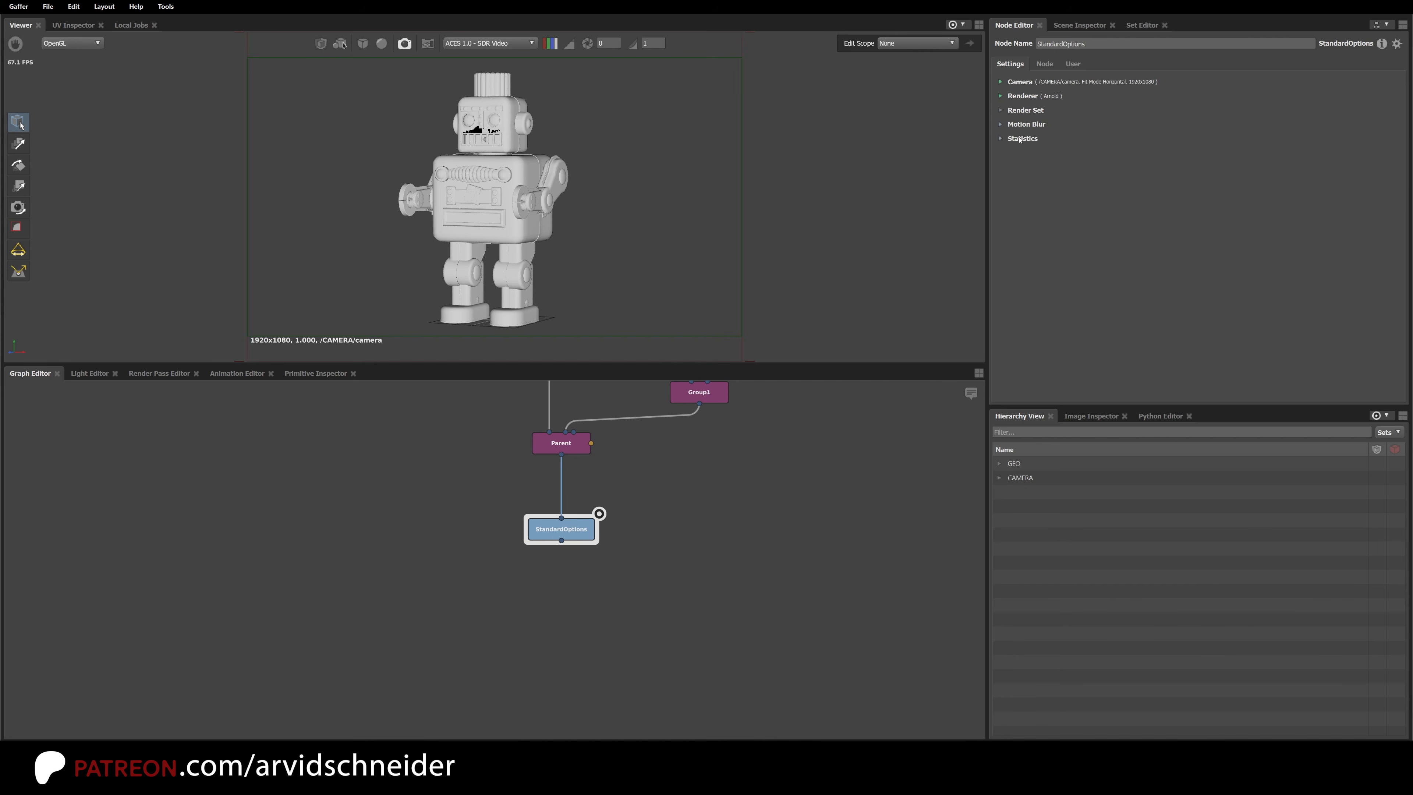
click(1022, 138)
click(1023, 138)
Step: Add an Outputs node connected below StandardOptions and make it the focus node
click(571, 622)
key(Tab)
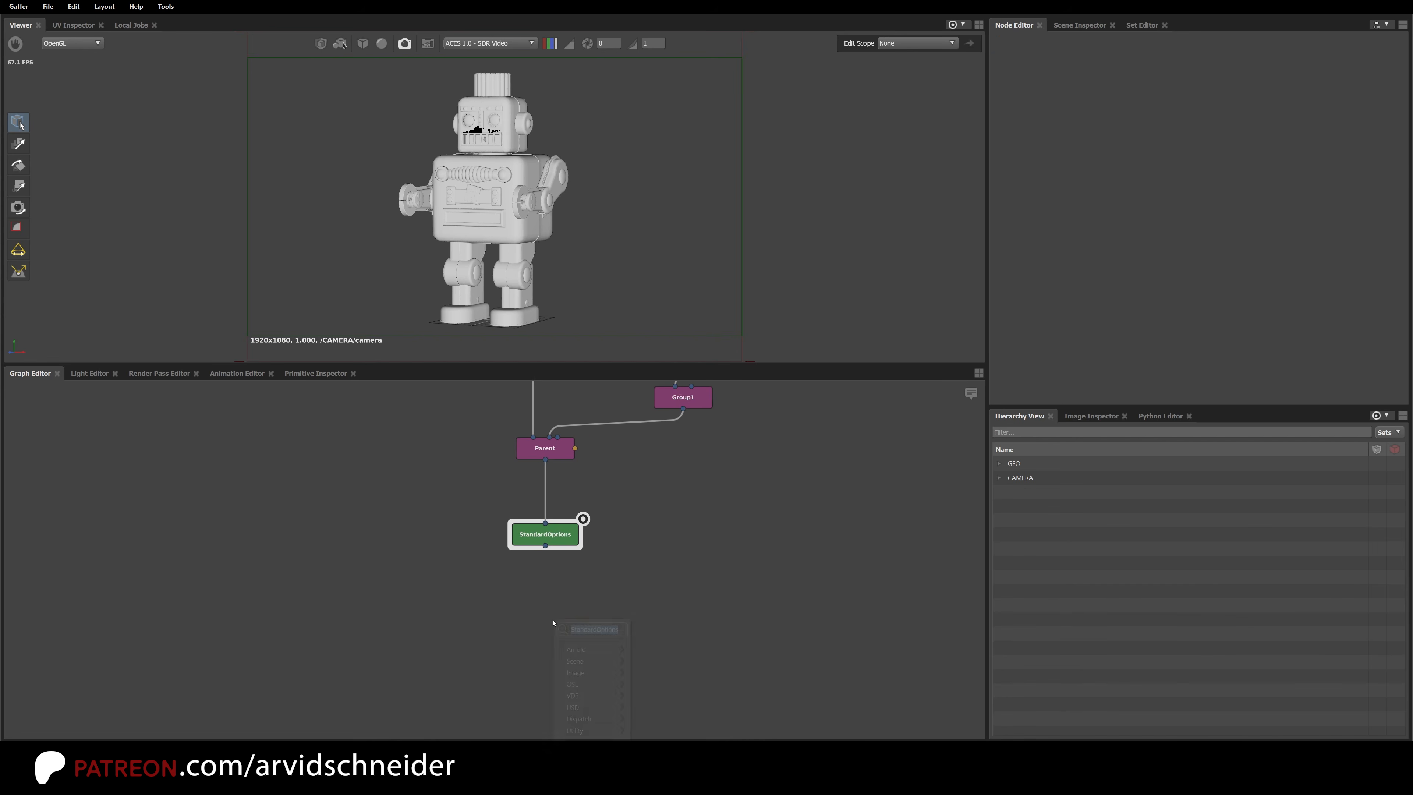
text(out)
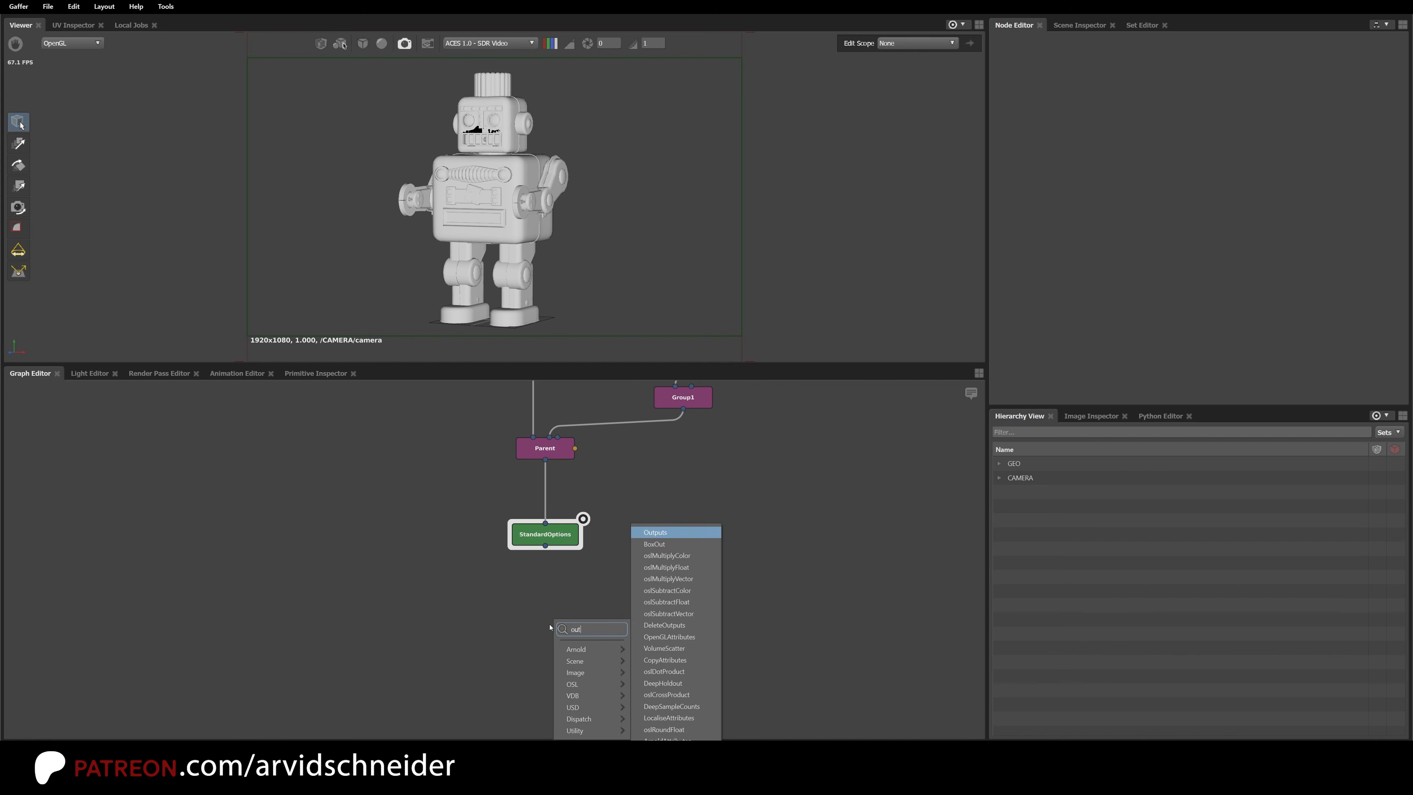
key(Return)
click(678, 545)
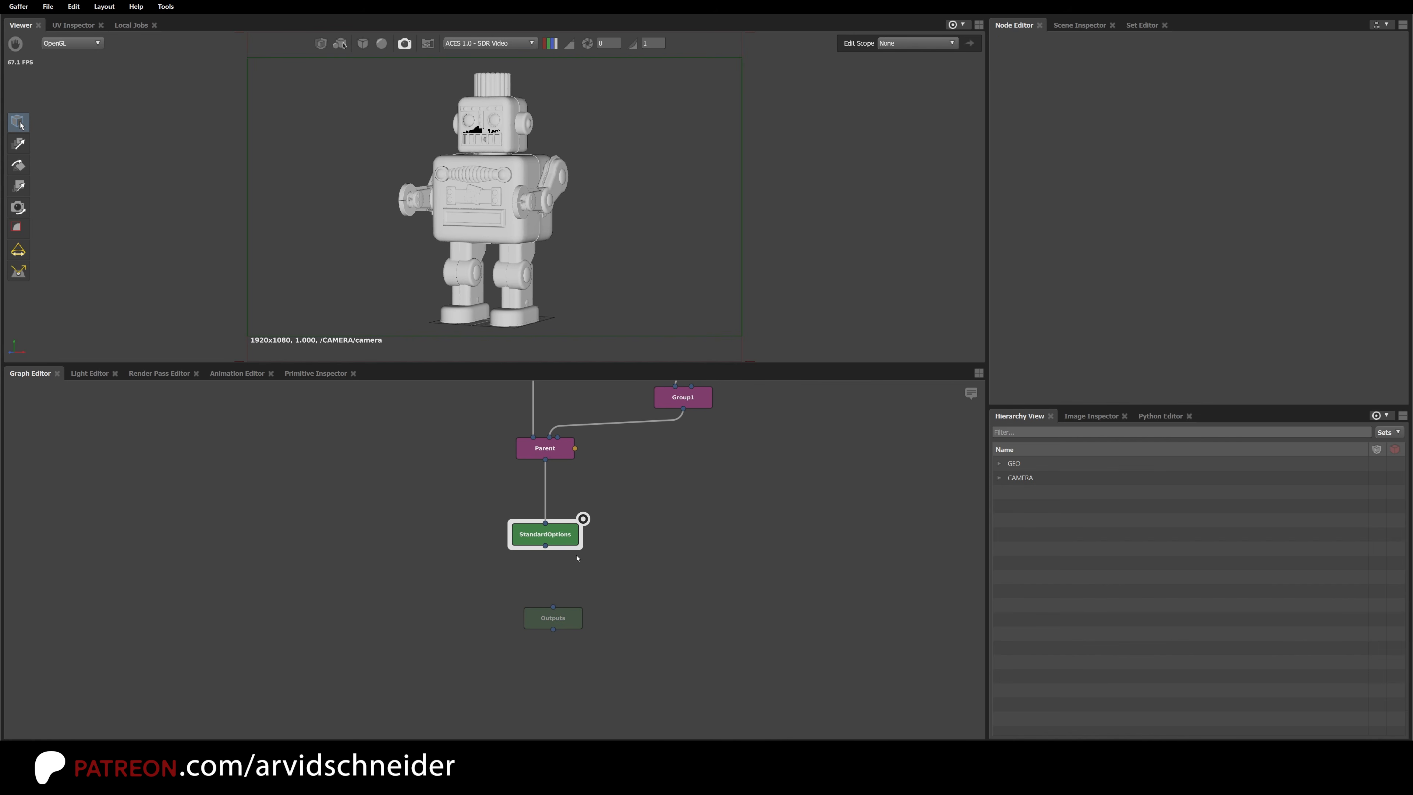
drag(546, 546, 546, 605)
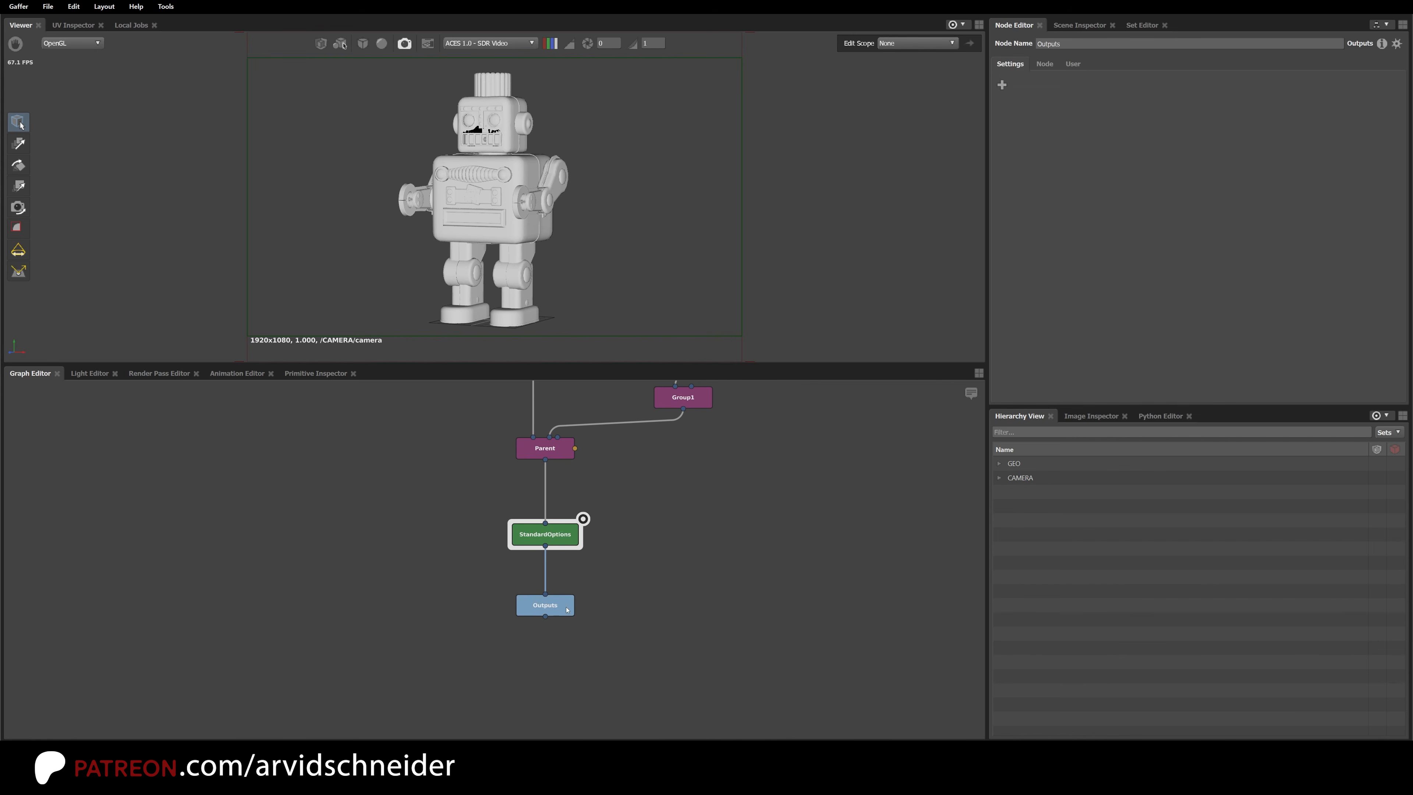
click(579, 591)
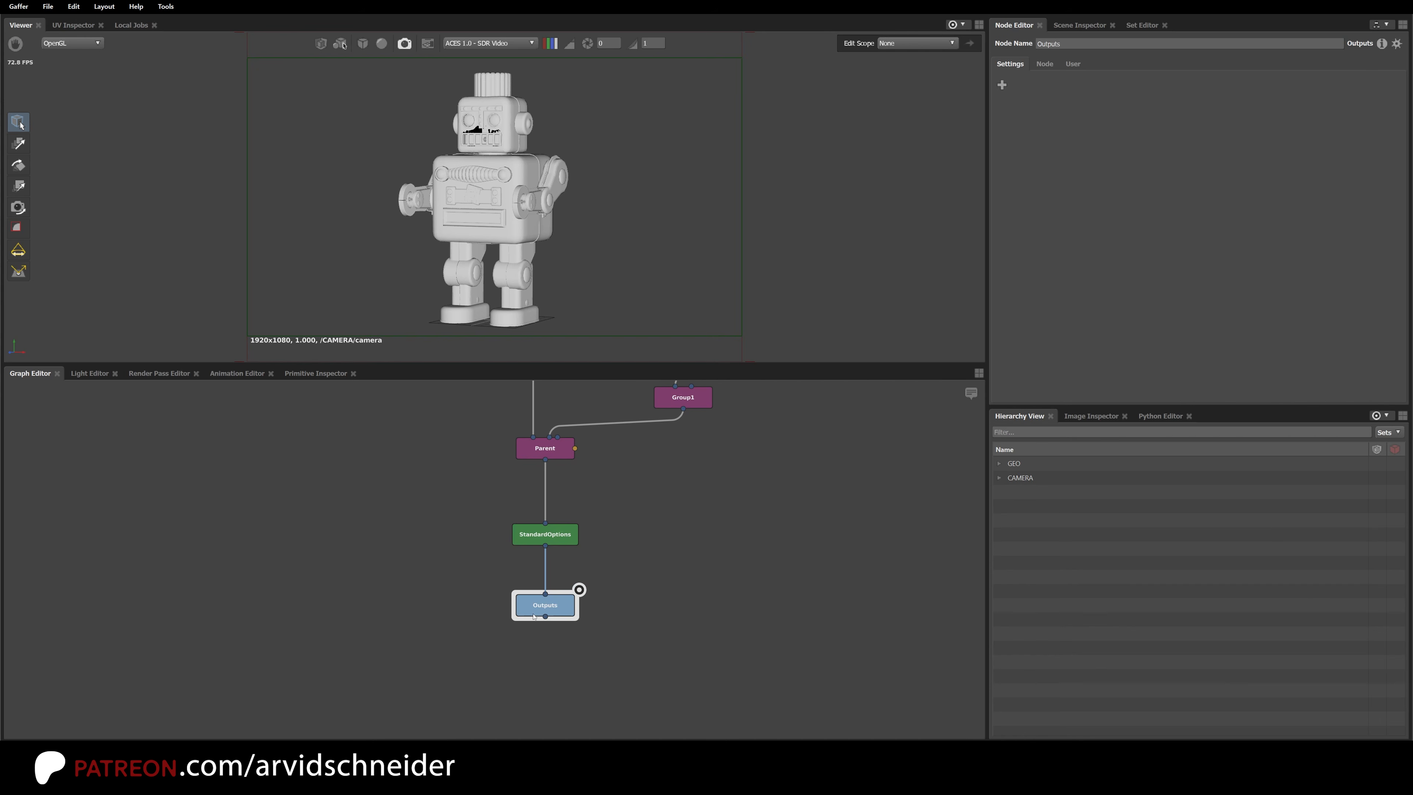
Step: Add the interactive Arnold Beauty output to the Outputs node and review its display parameters
click(1001, 85)
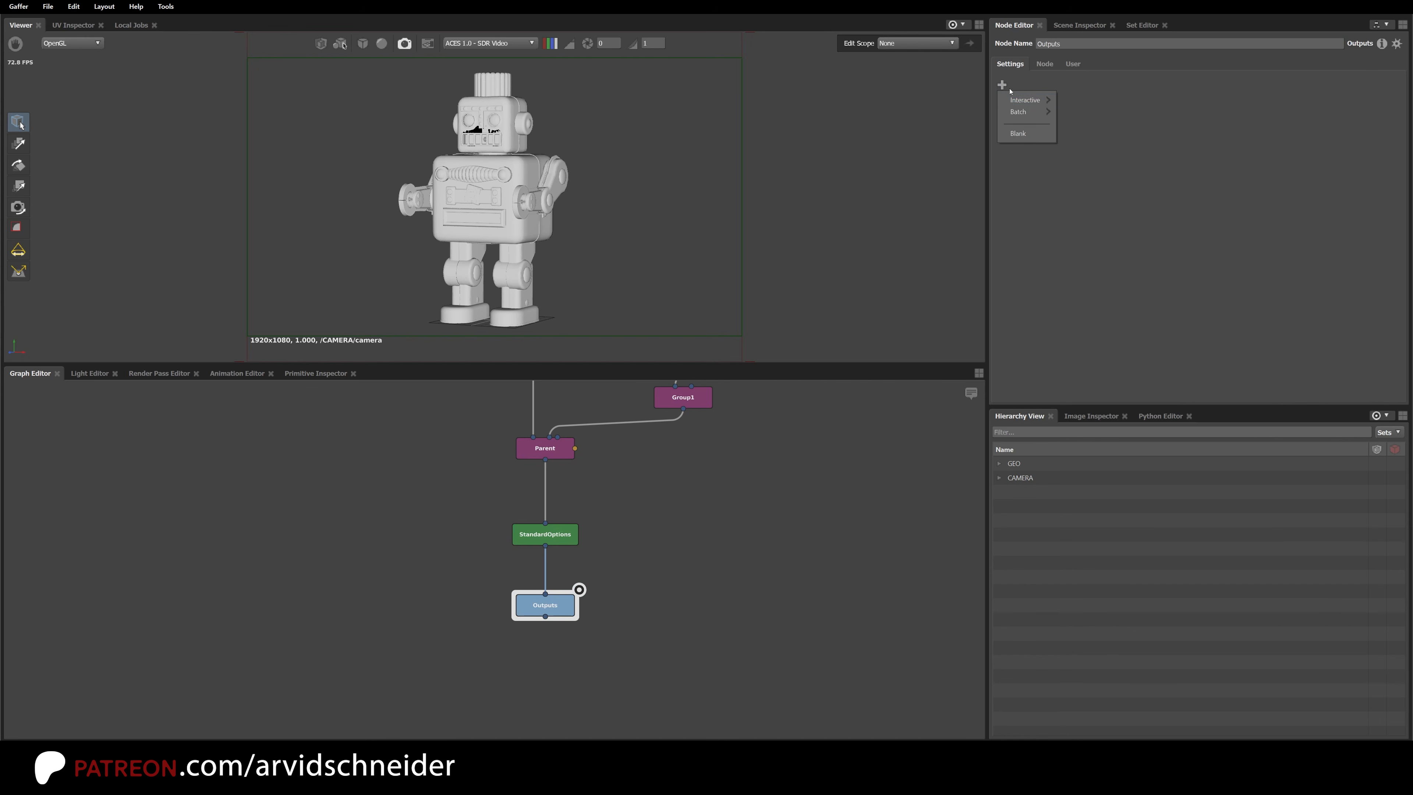
mouse_move(1029, 102)
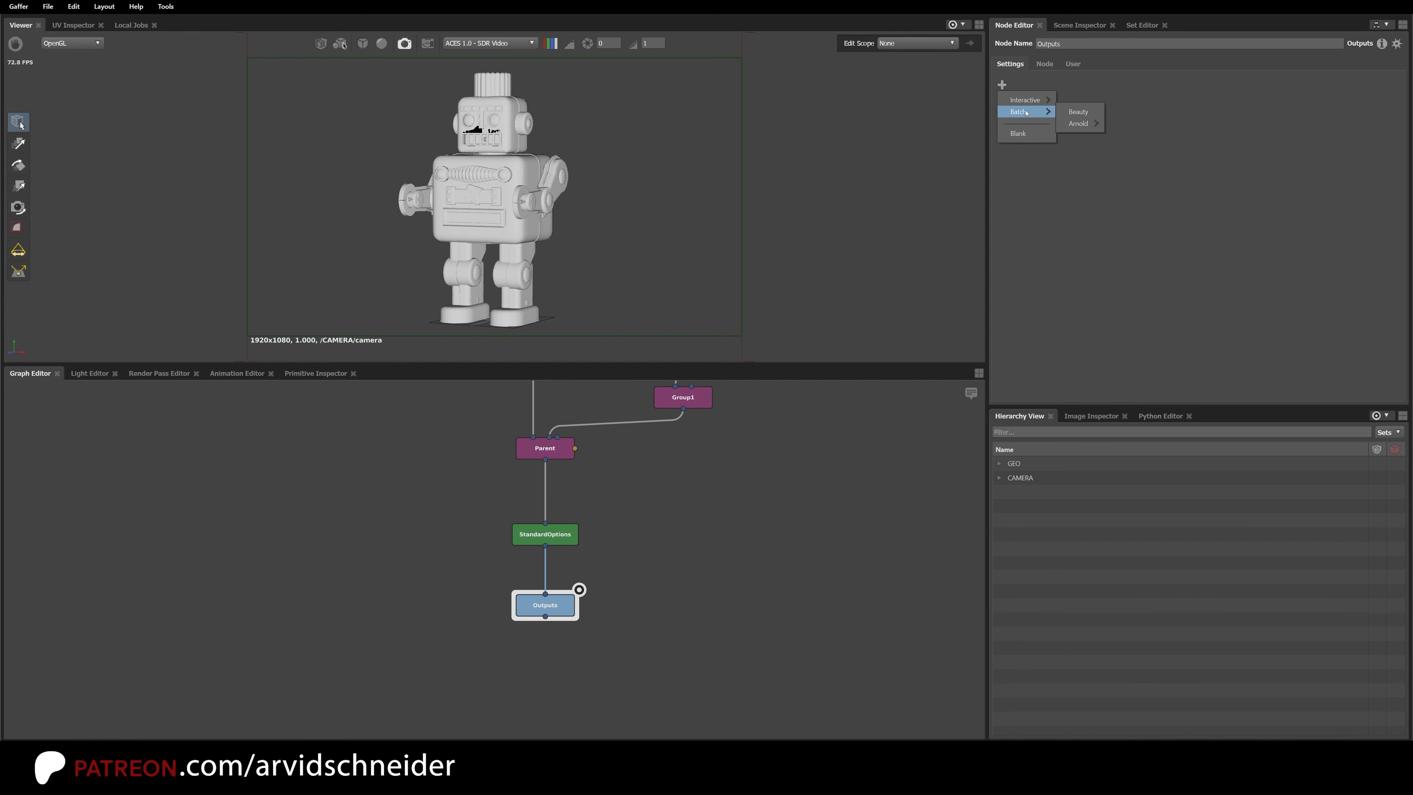
mouse_move(1079, 124)
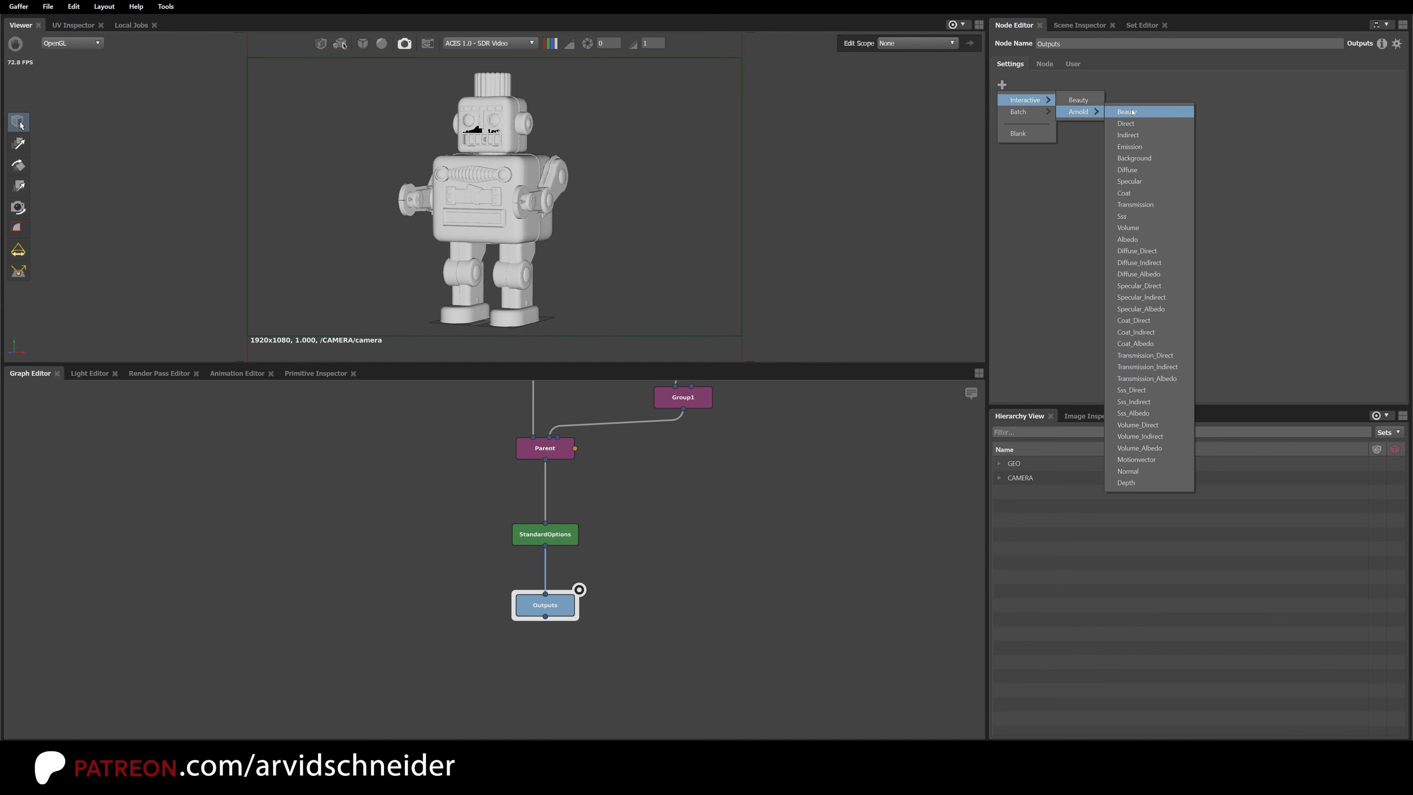
click(1152, 113)
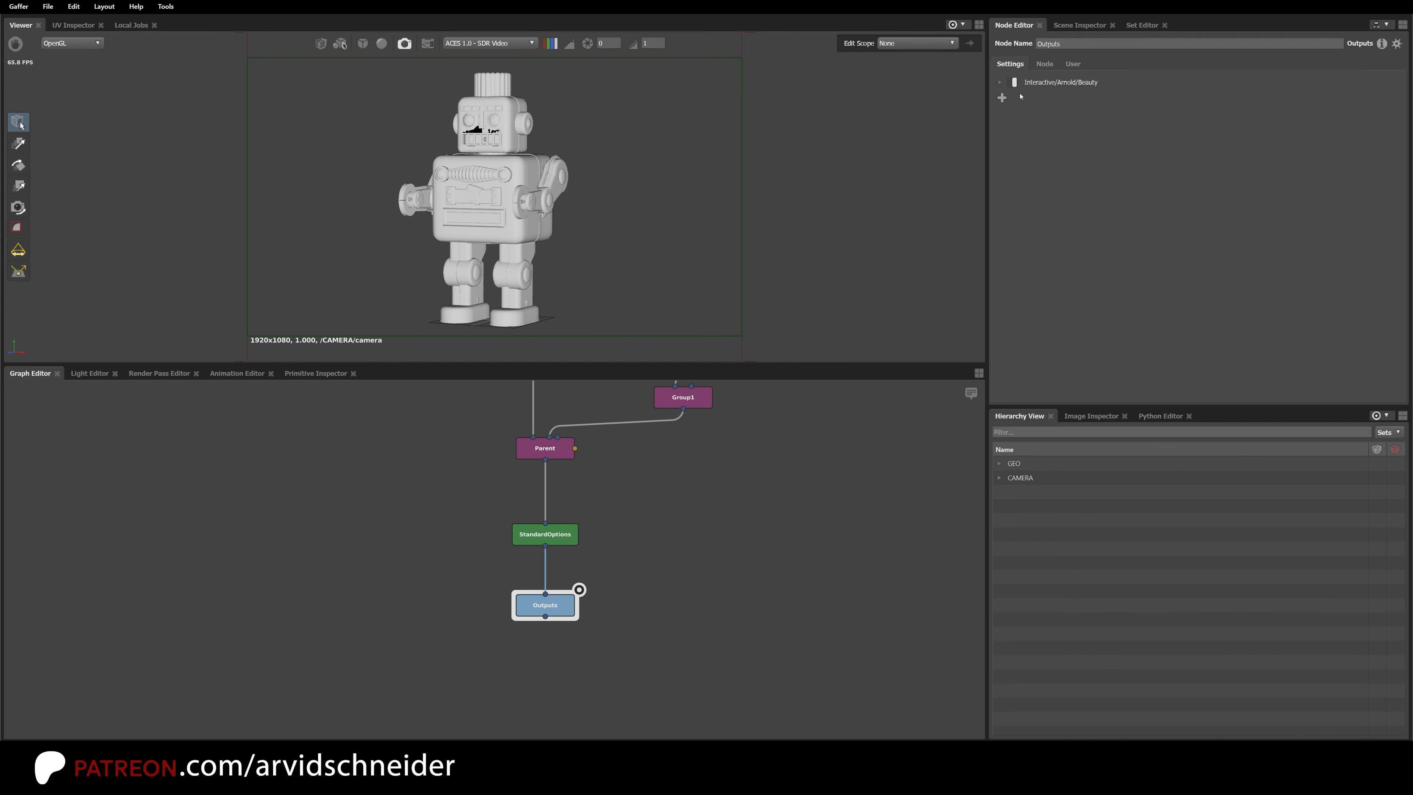
click(1000, 82)
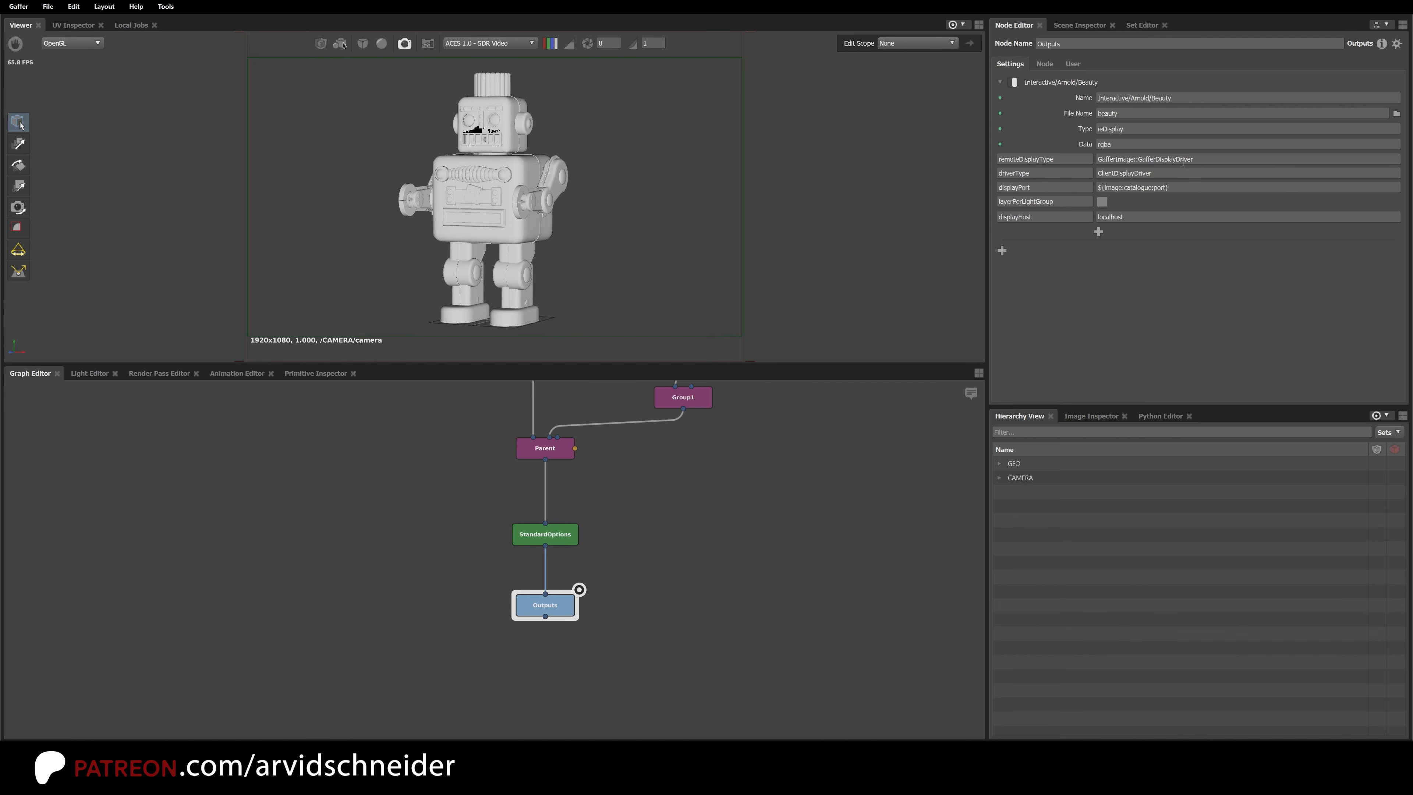
drag(1105, 187, 1147, 187)
click(1124, 273)
click(719, 591)
Step: Create a Catalogue node beside the Outputs node
middle_drag(663, 552, 686, 484)
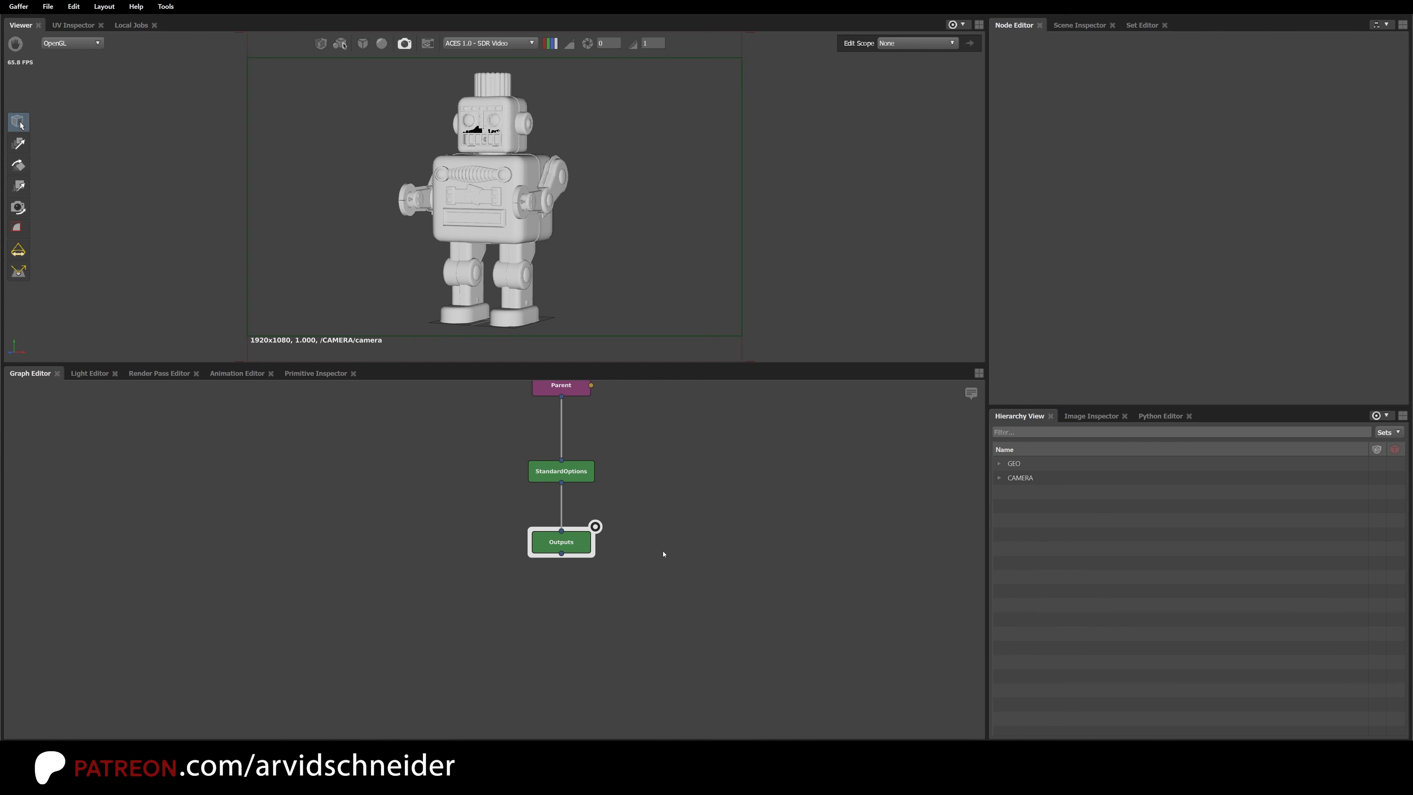
key(Tab)
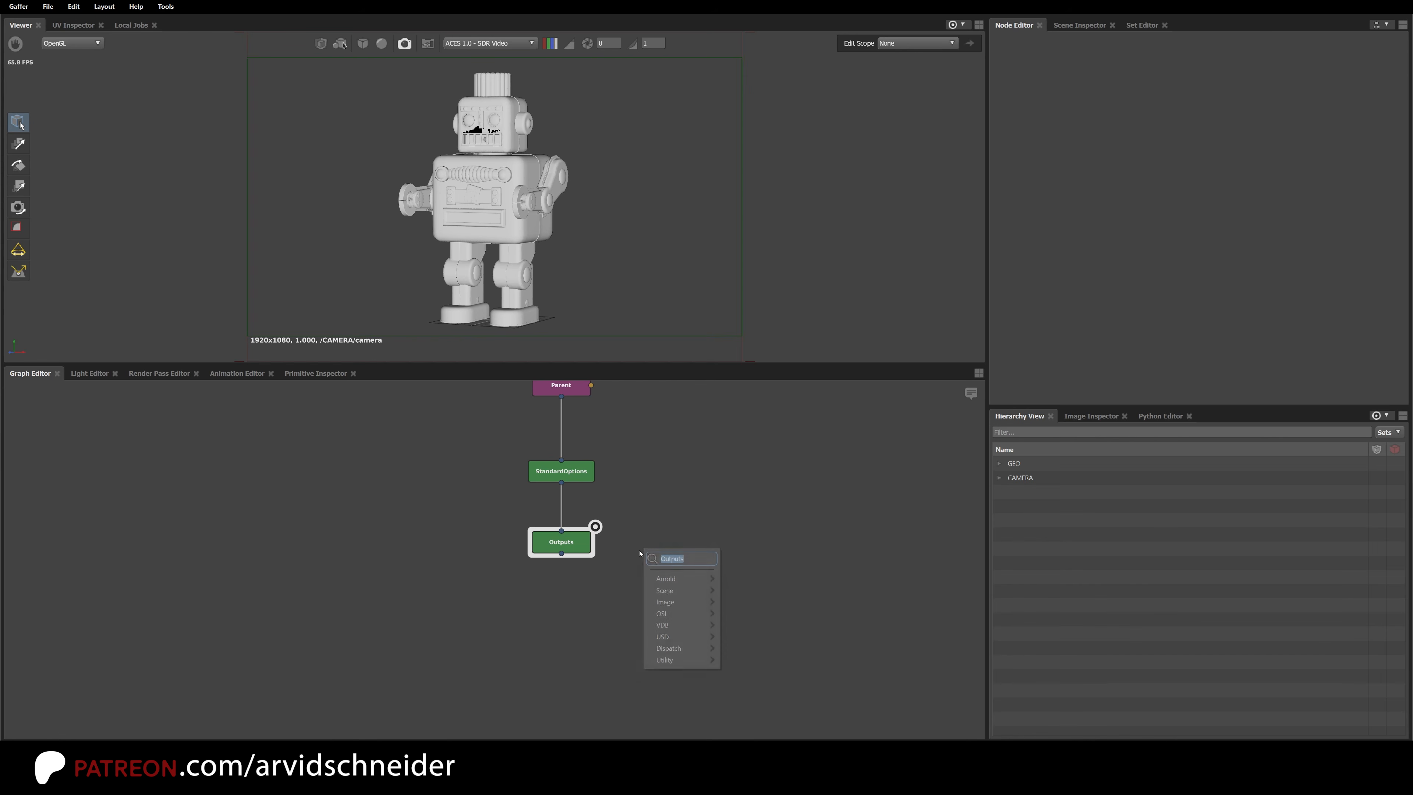
text(catalogue)
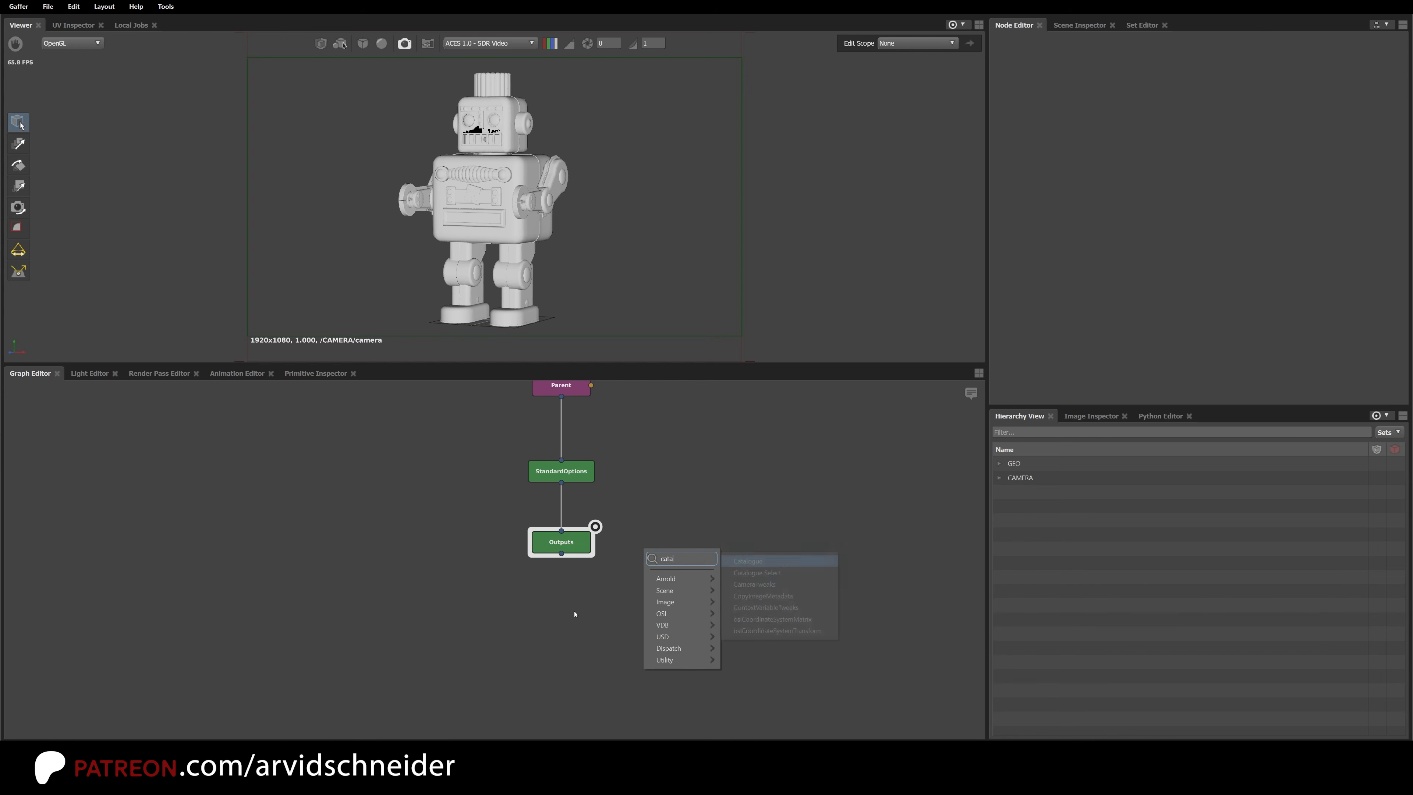
key(Return)
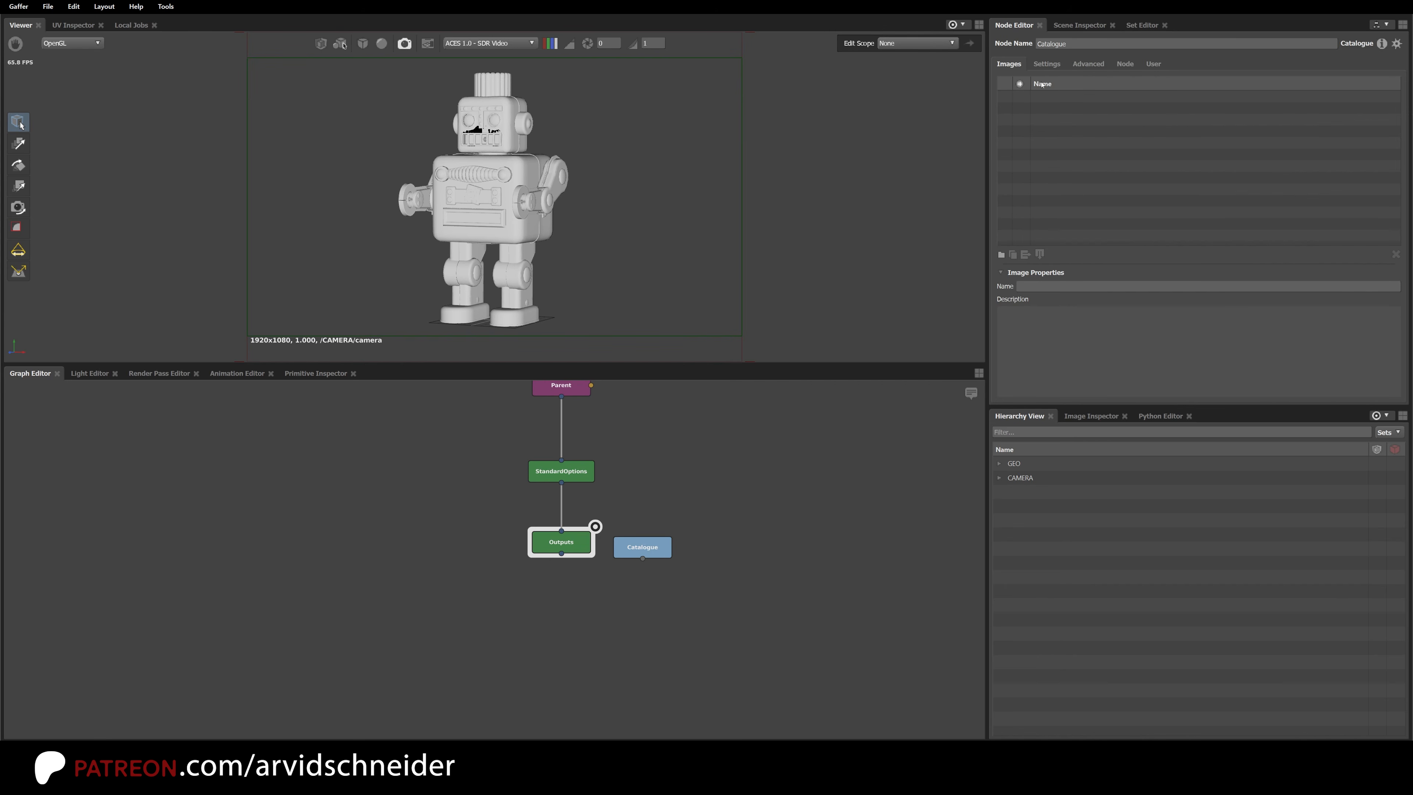
Step: Check the Catalogue node's settings, advanced options and image list, and move the node slightly lower beside Outputs
click(1045, 64)
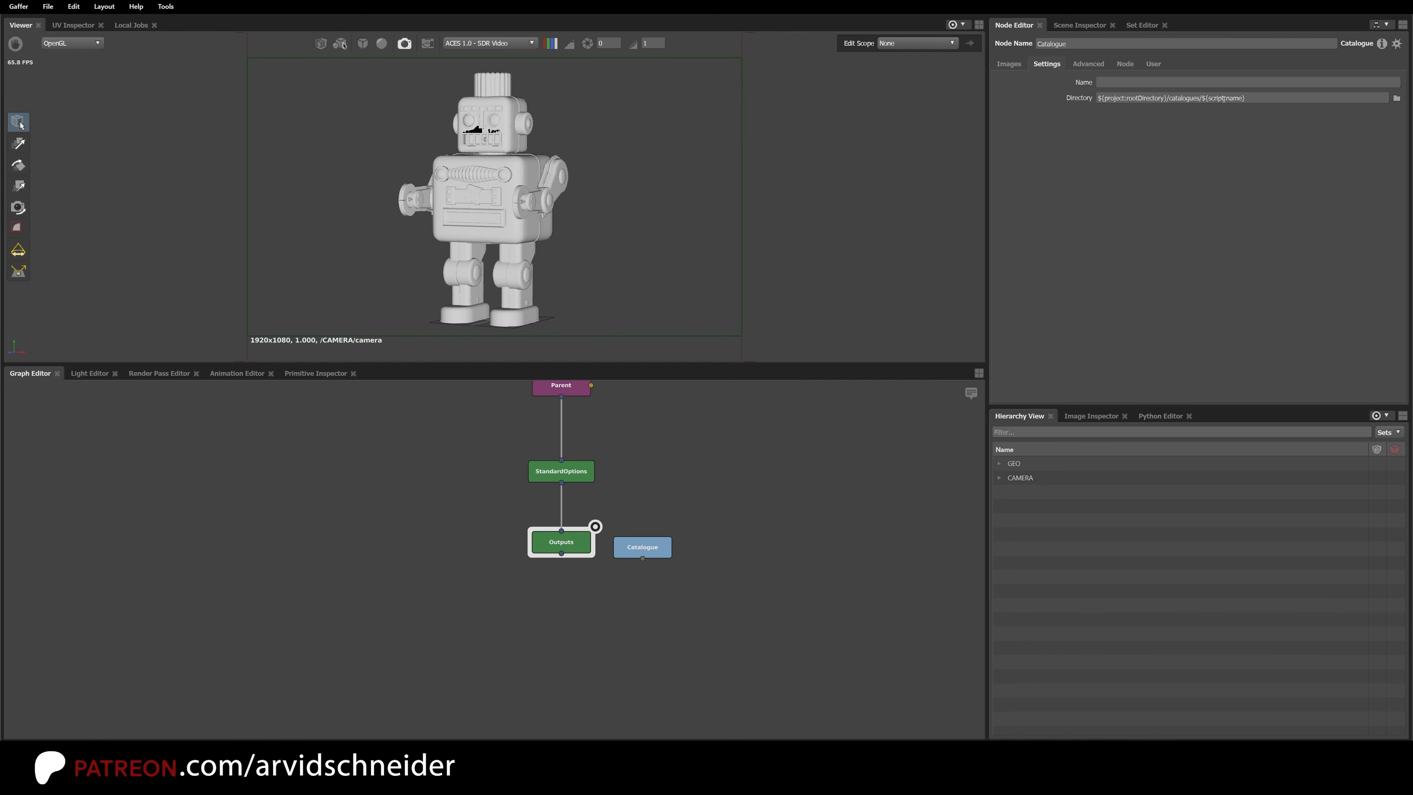
click(1085, 64)
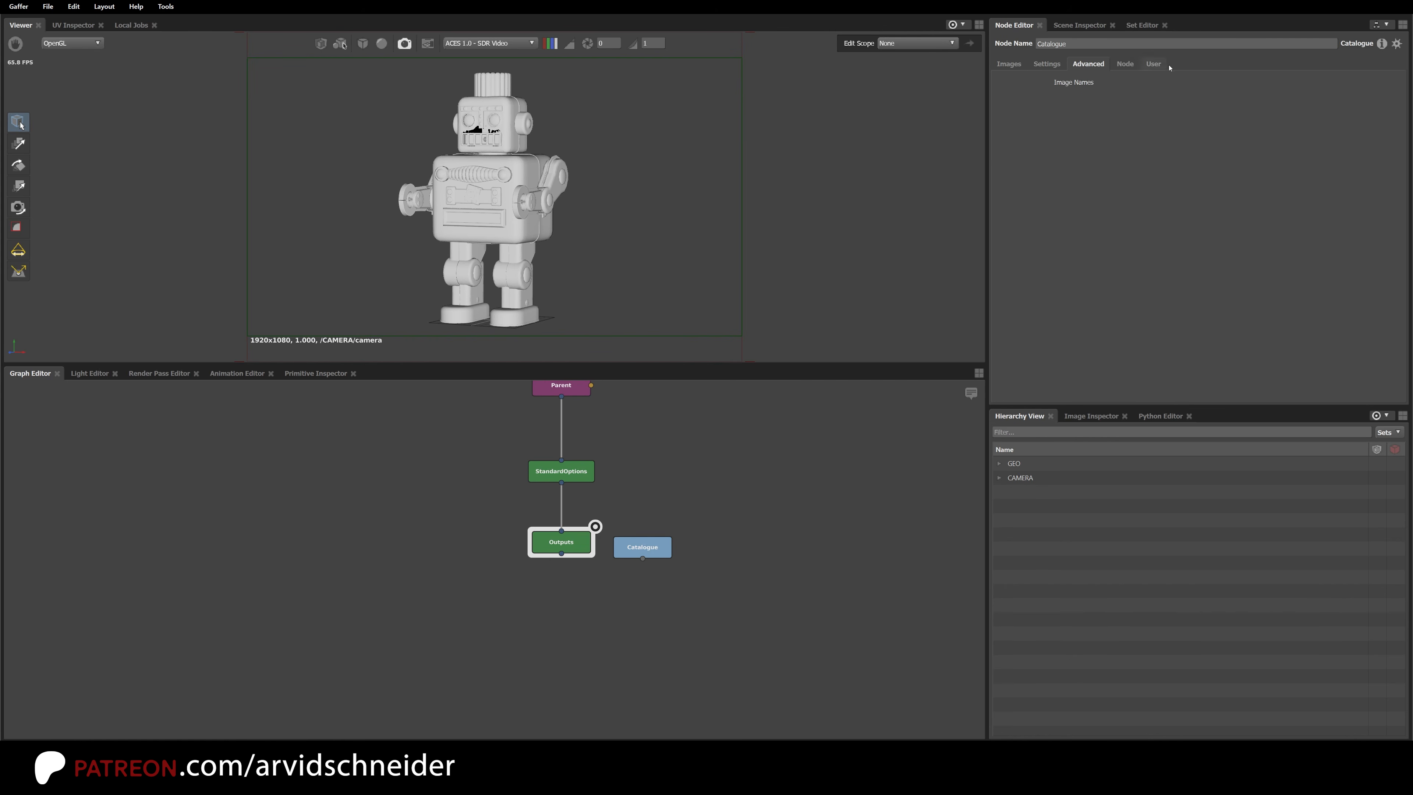
click(1009, 65)
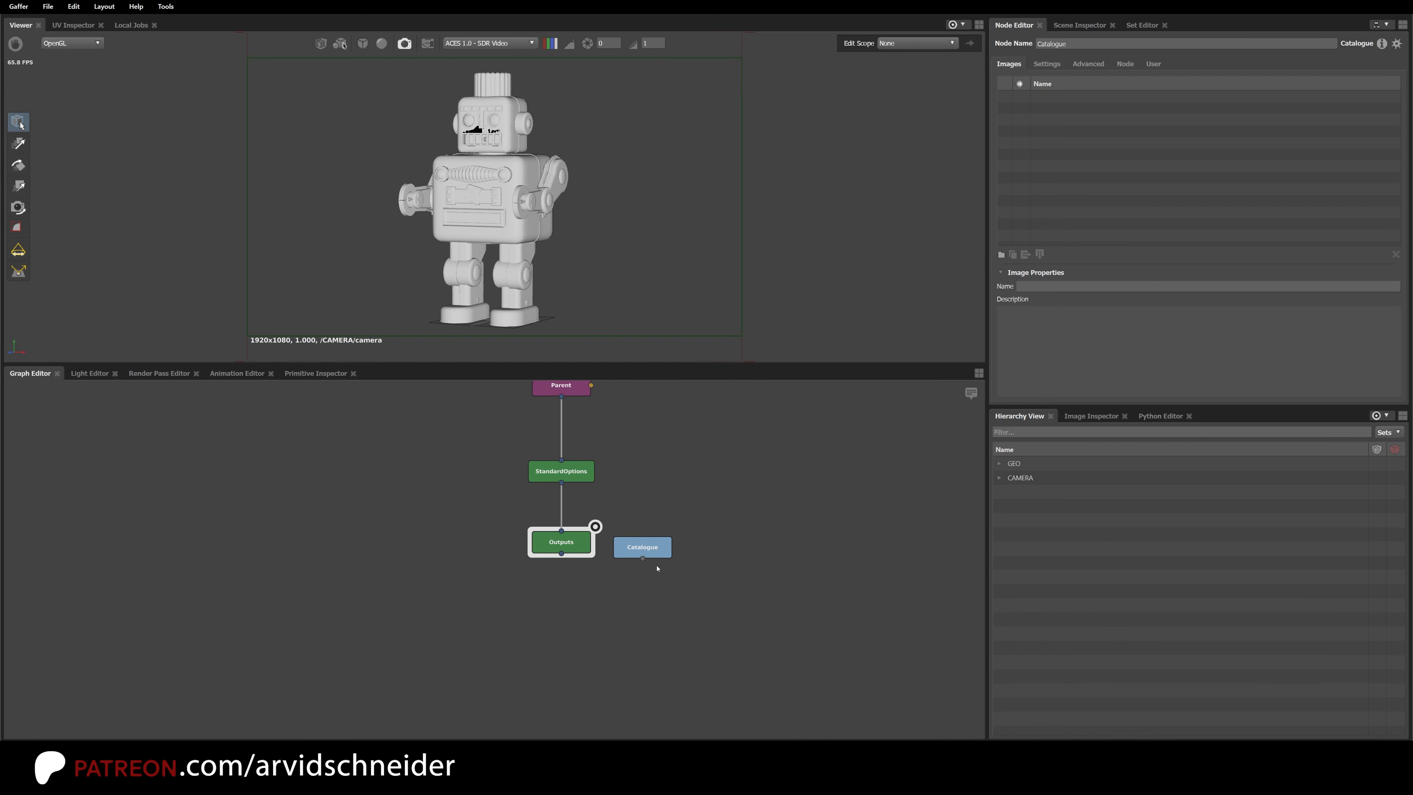
drag(661, 549, 680, 580)
click(671, 637)
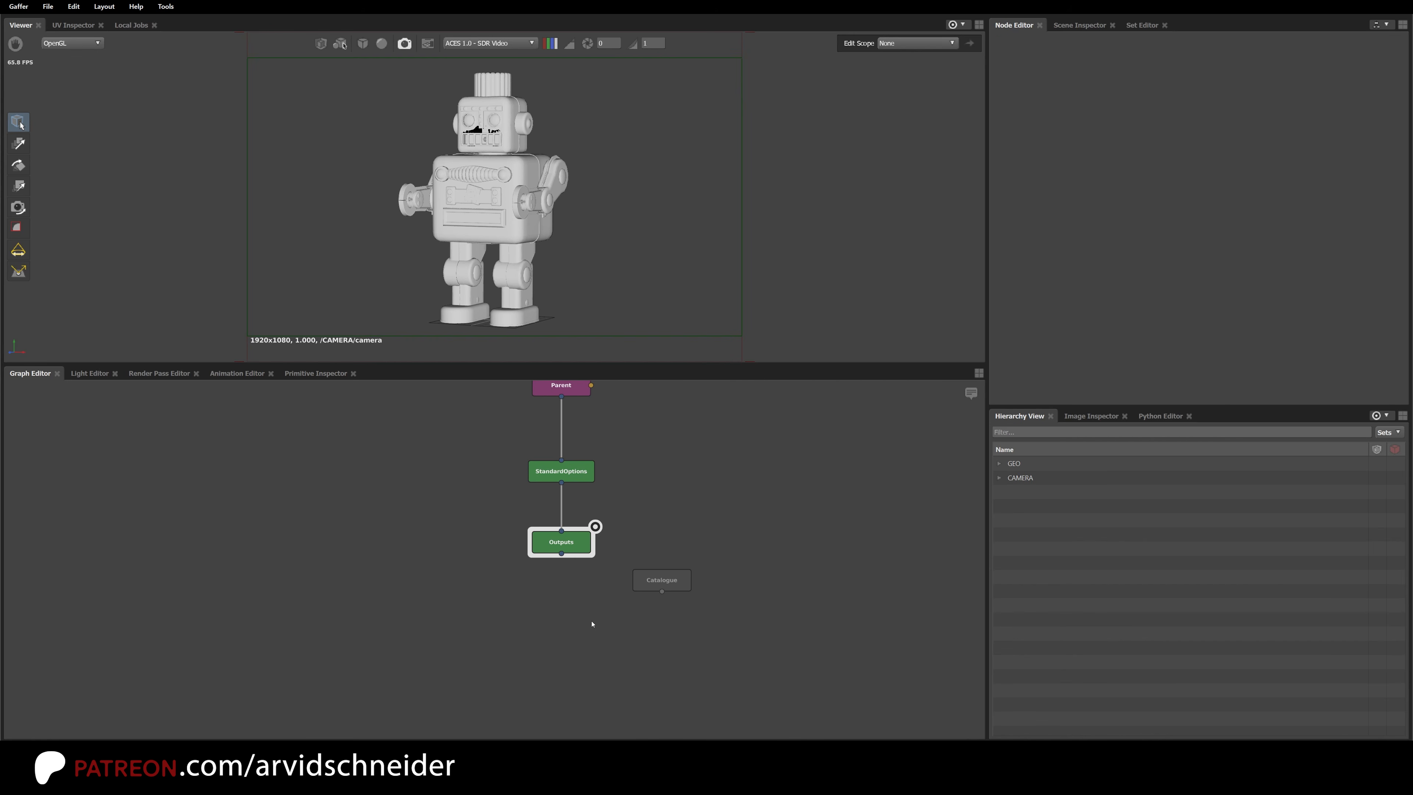
Step: Add an InteractiveRender node connected below Outputs and place the Catalogue node next to it
key(Tab)
text(inter)
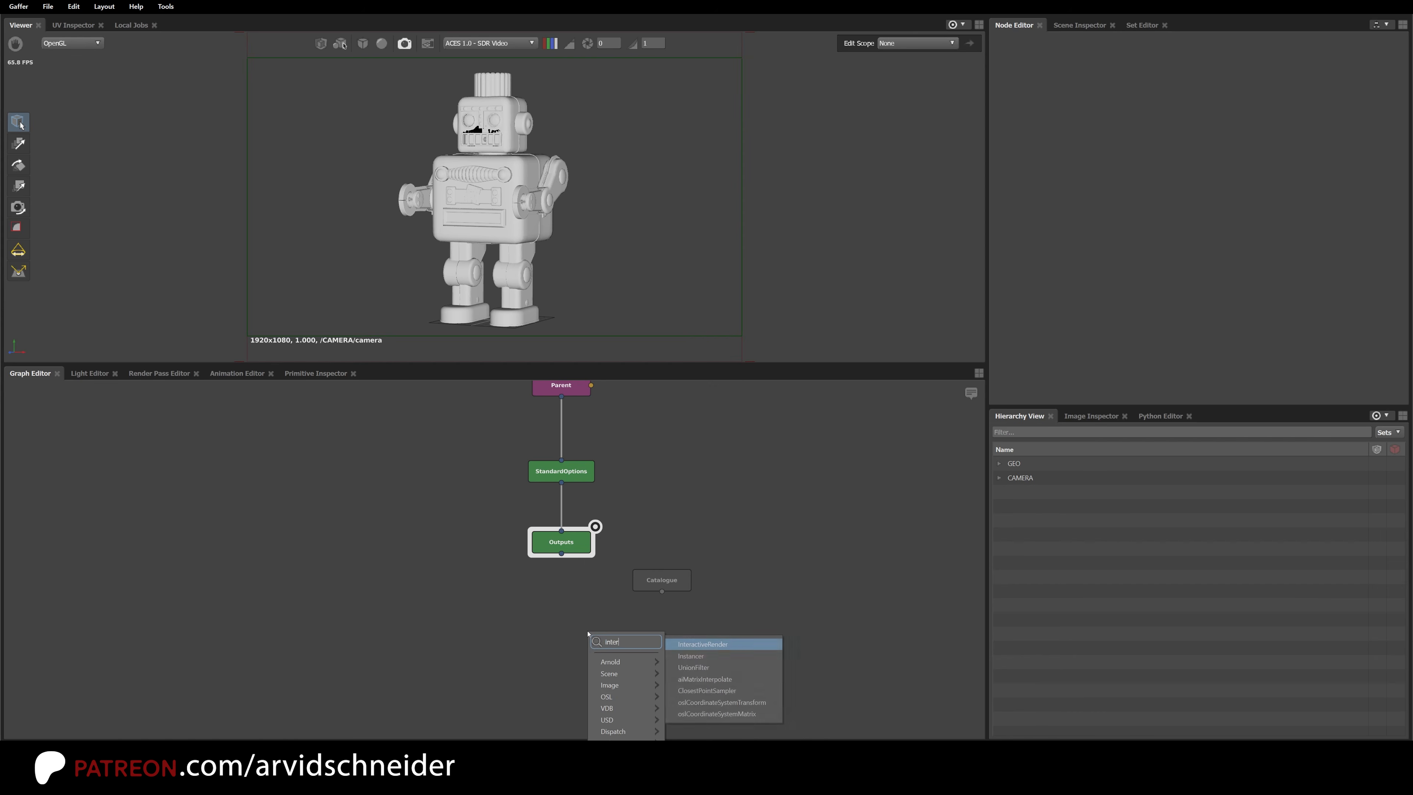
key(Return)
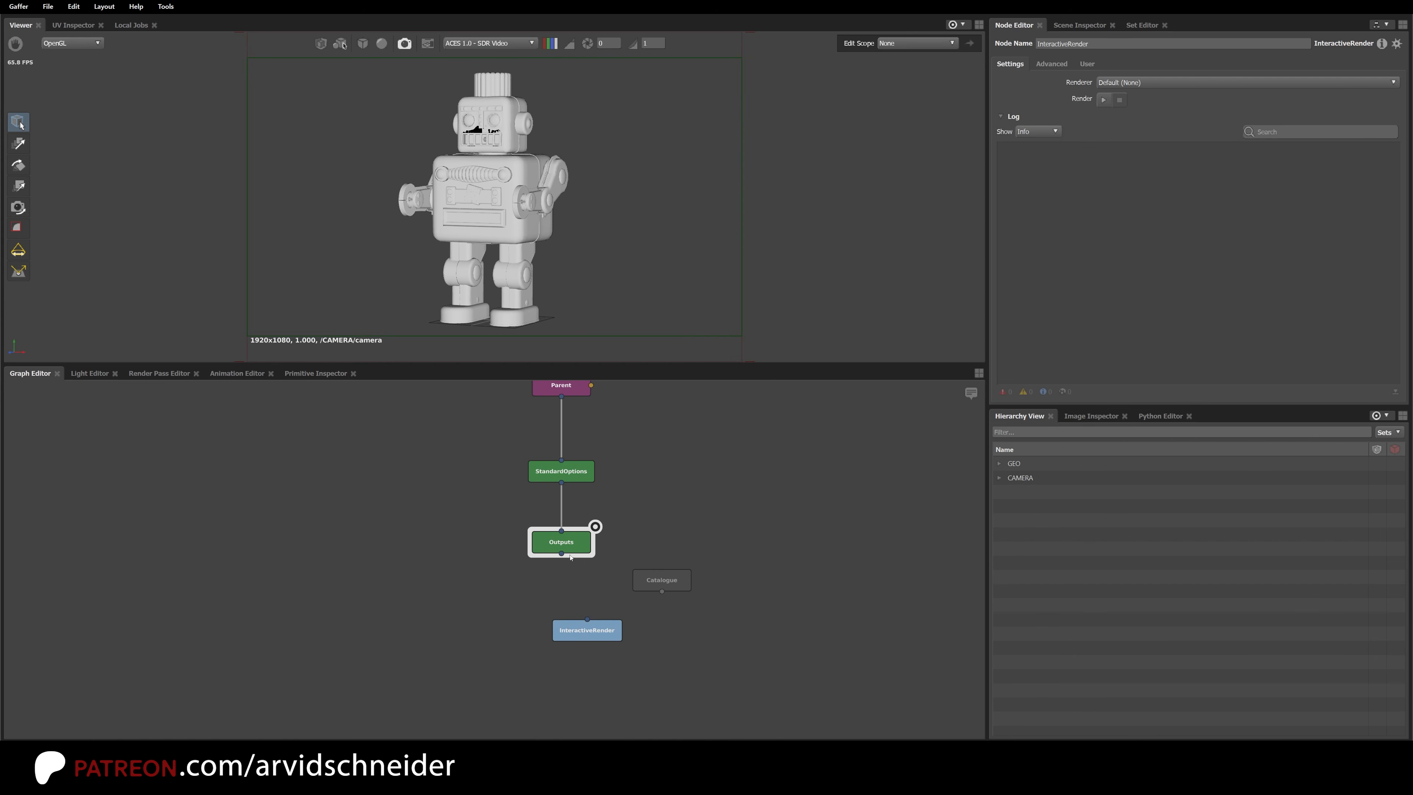
drag(584, 632, 558, 631)
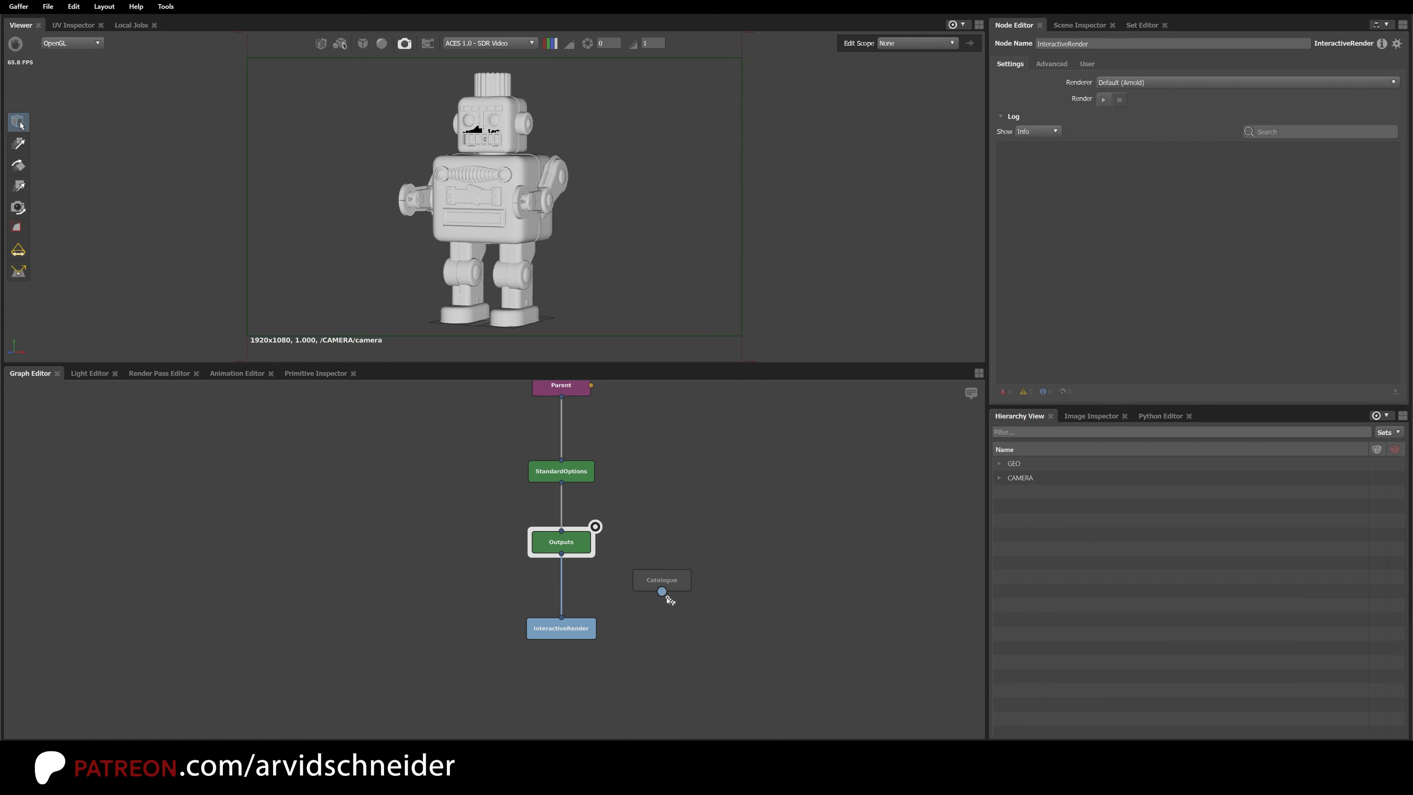
drag(679, 585, 656, 632)
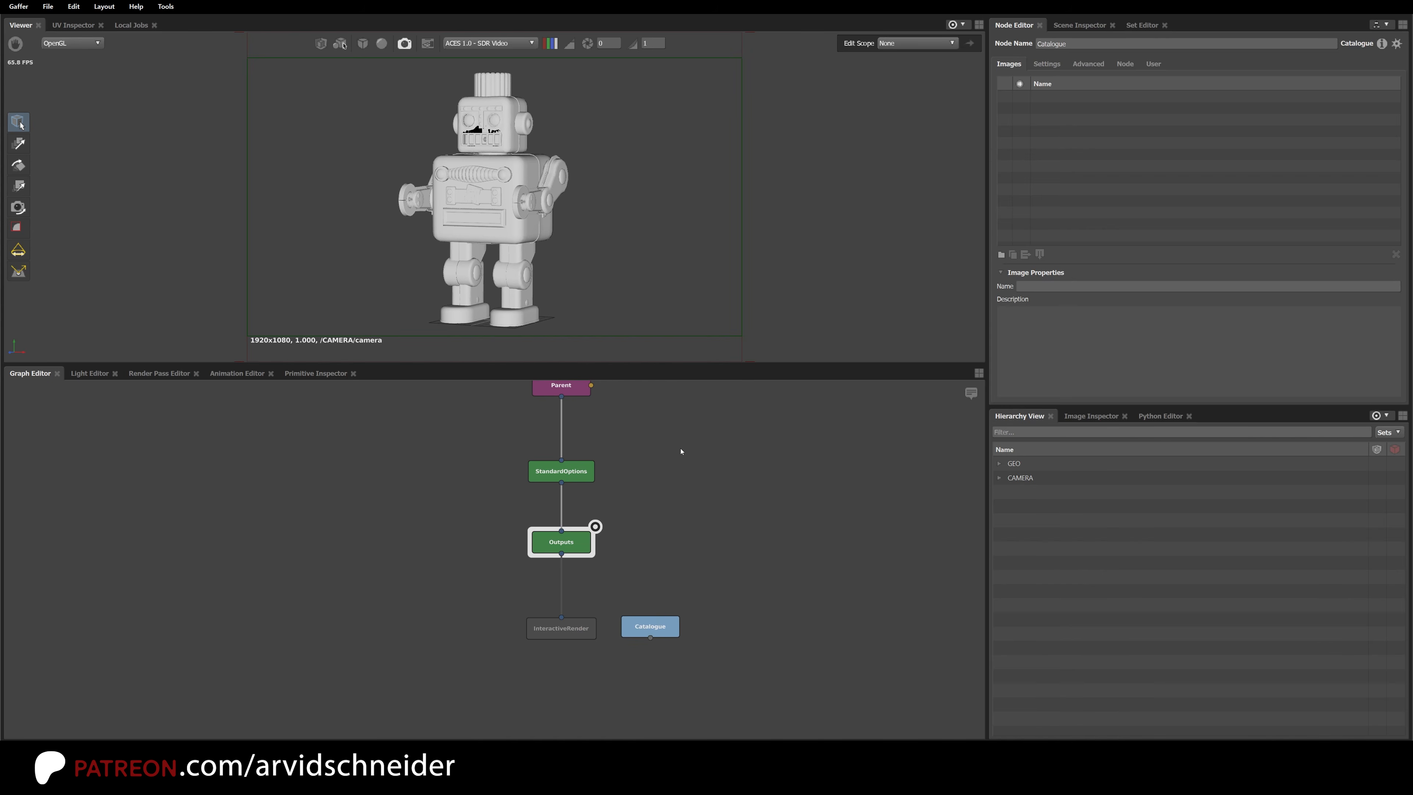
click(674, 548)
Step: Make InteractiveRender the focus node and start the interactive render with the default Arnold renderer
click(590, 628)
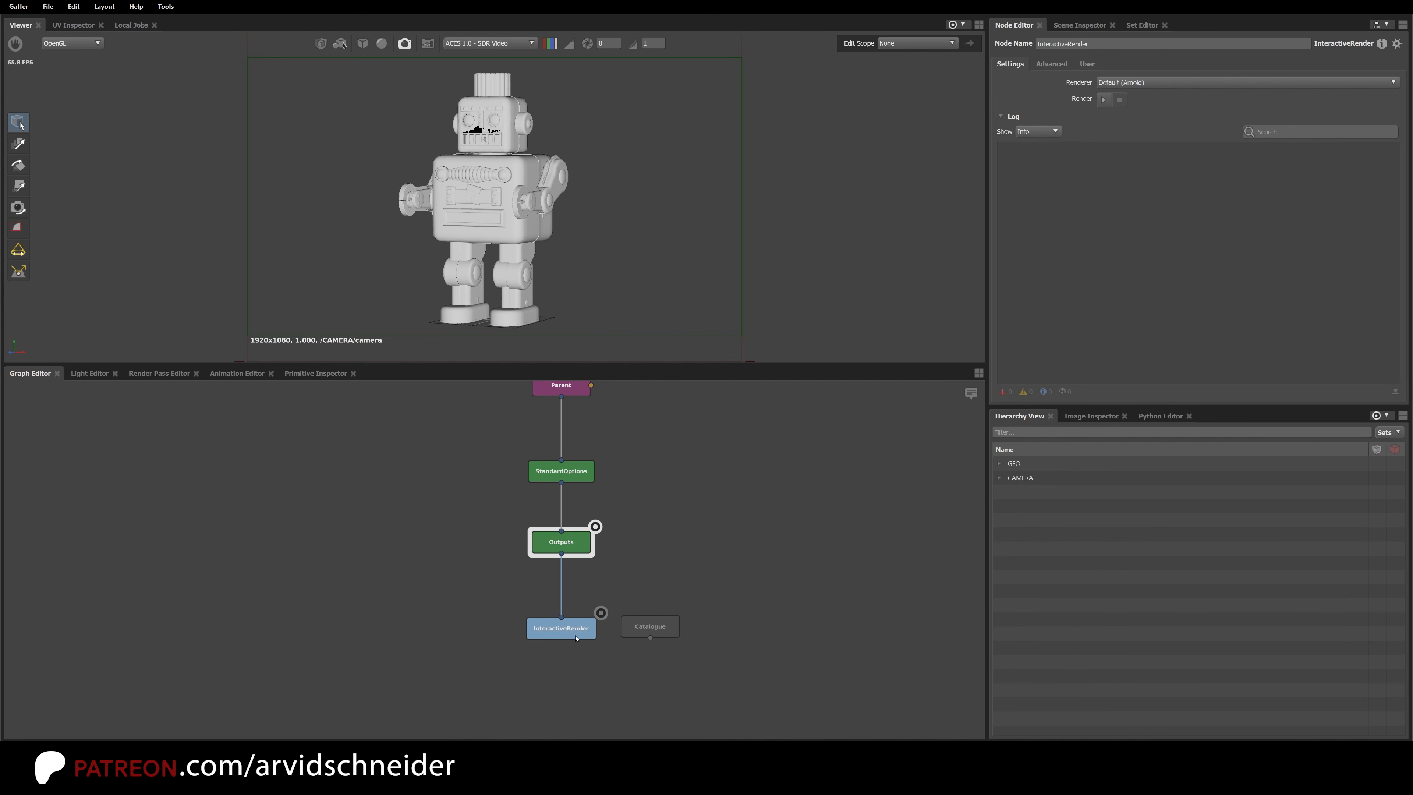
click(601, 613)
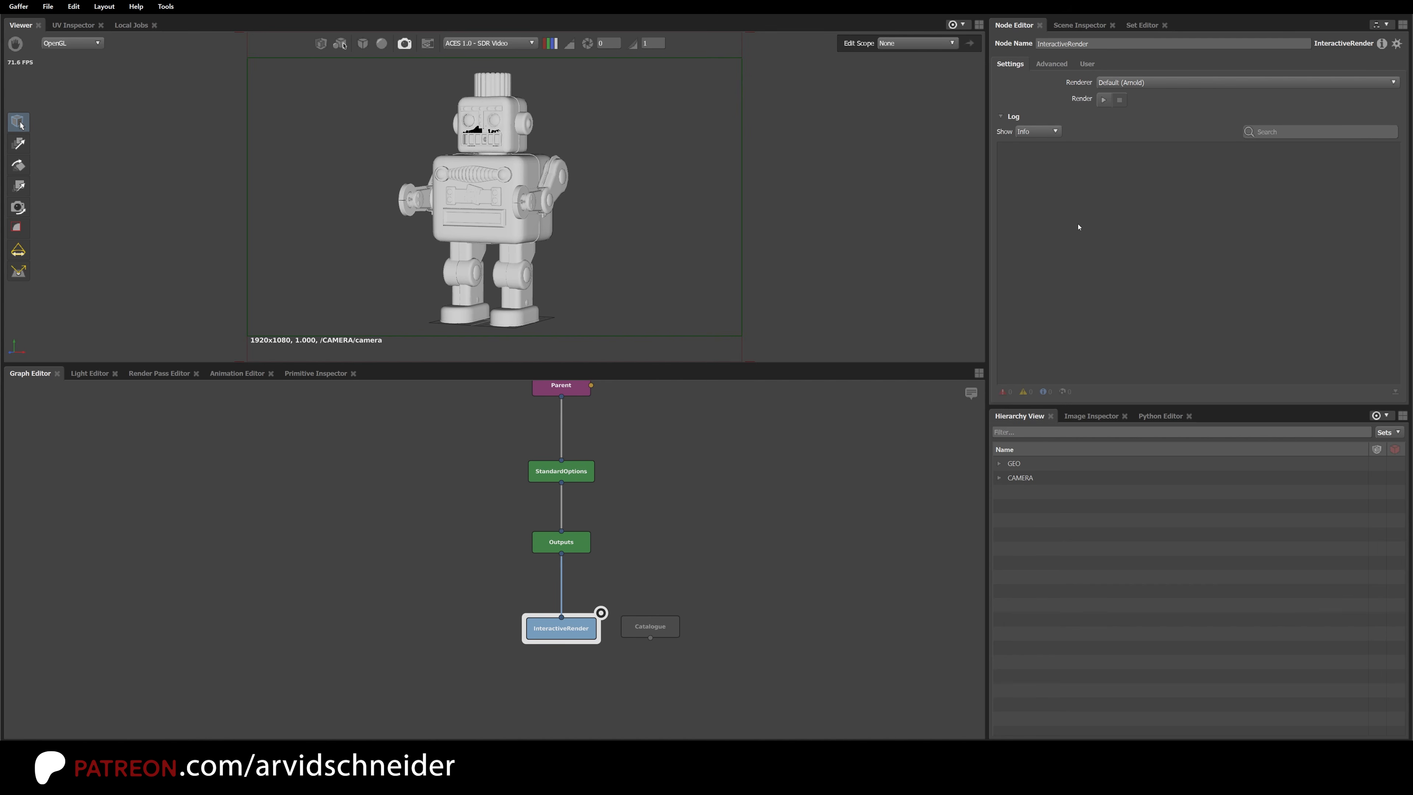
click(1104, 99)
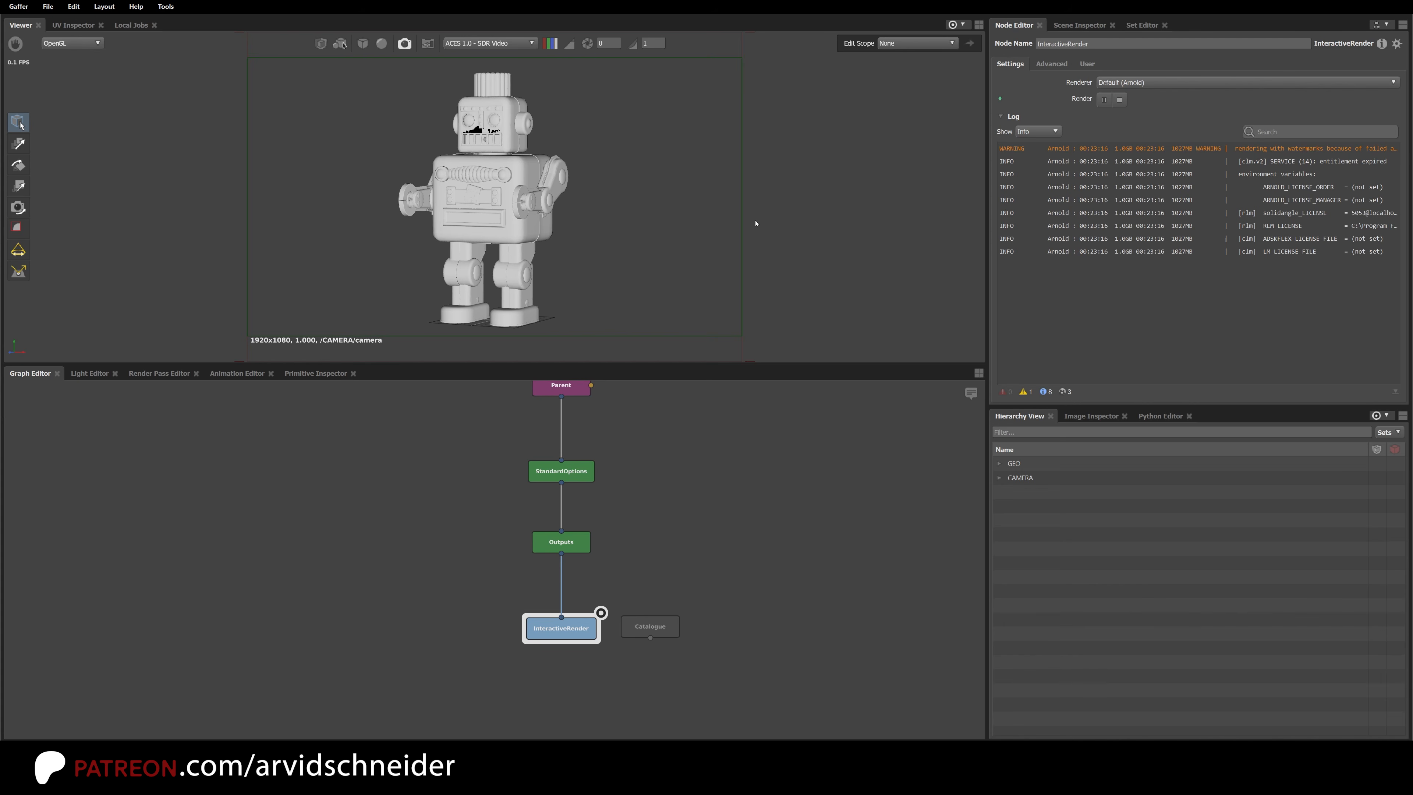
Step: Assign numeric bookmark 3 to the Catalogue node and display that bookmark in the Viewer
click(676, 623)
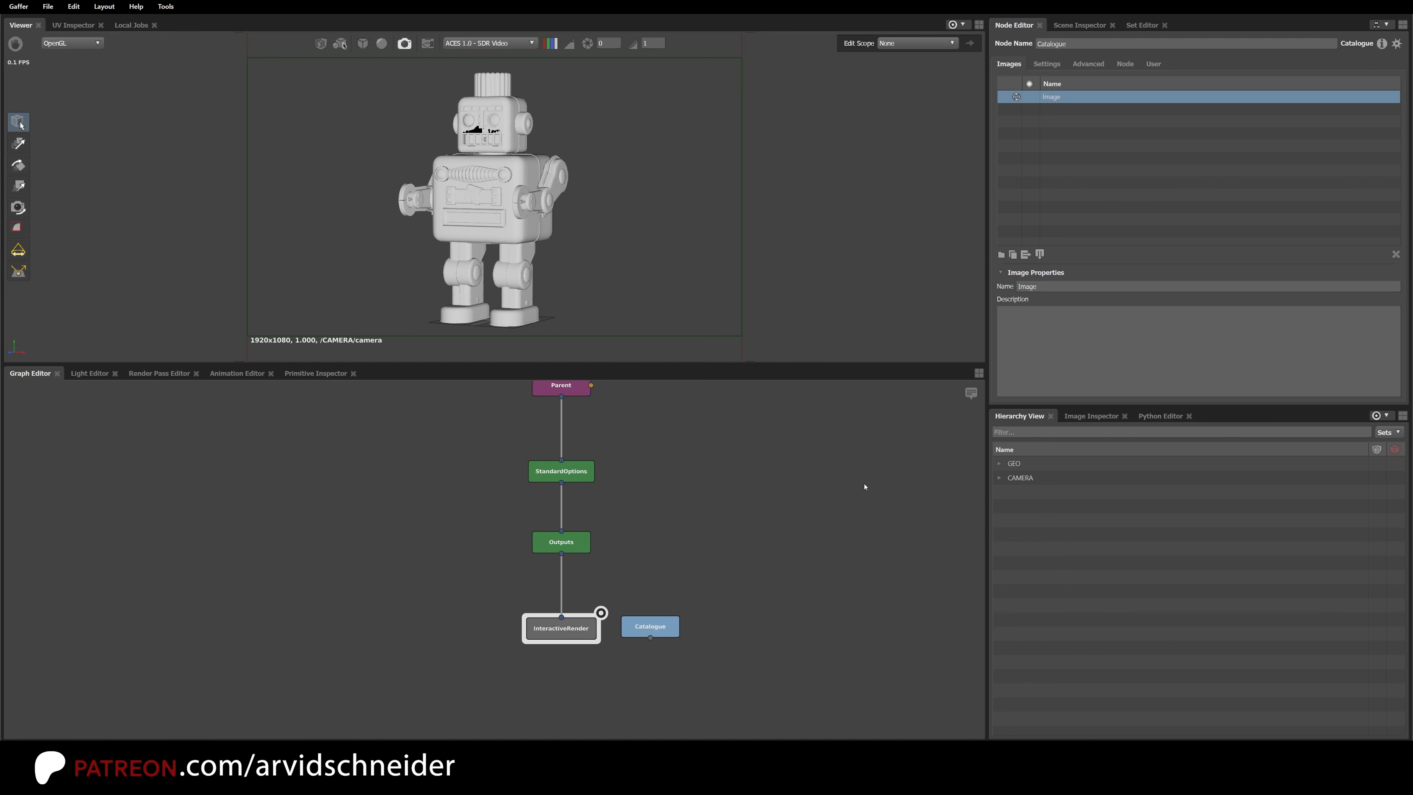
mouse_move(666, 633)
drag(667, 628, 676, 630)
key(ctrl+3)
click(757, 541)
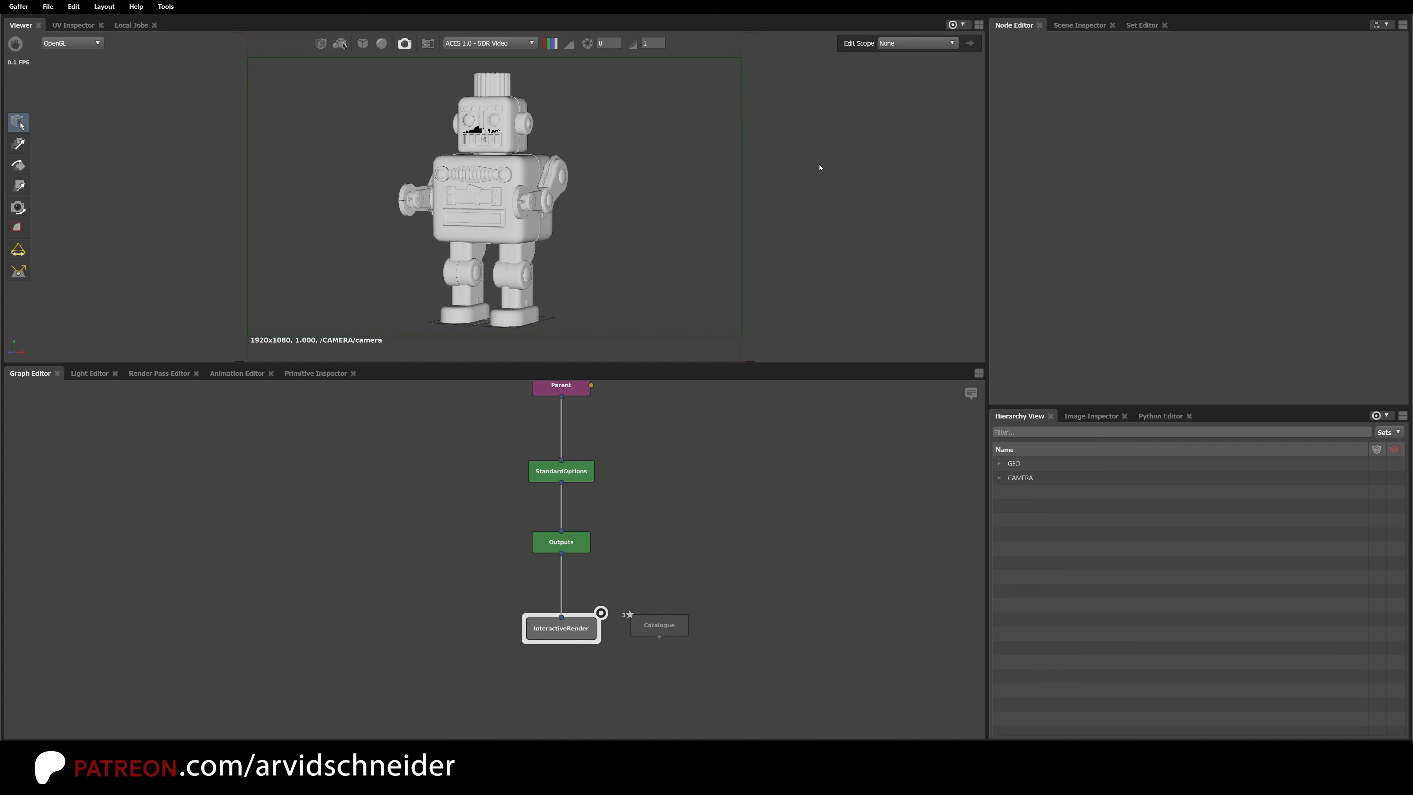
key(3)
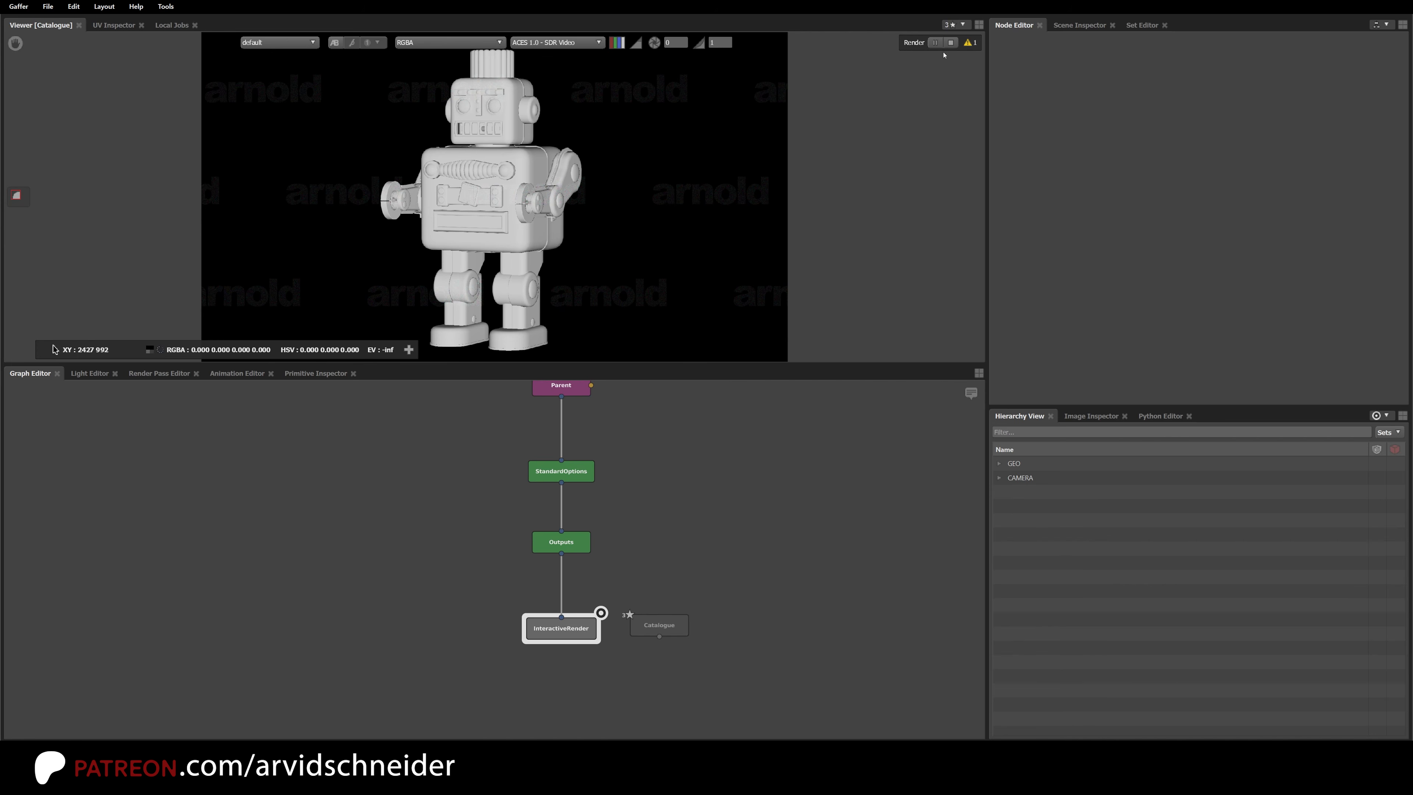
Step: Review the interactive render's messages and try out exposure adjustments on the rendered image
click(969, 45)
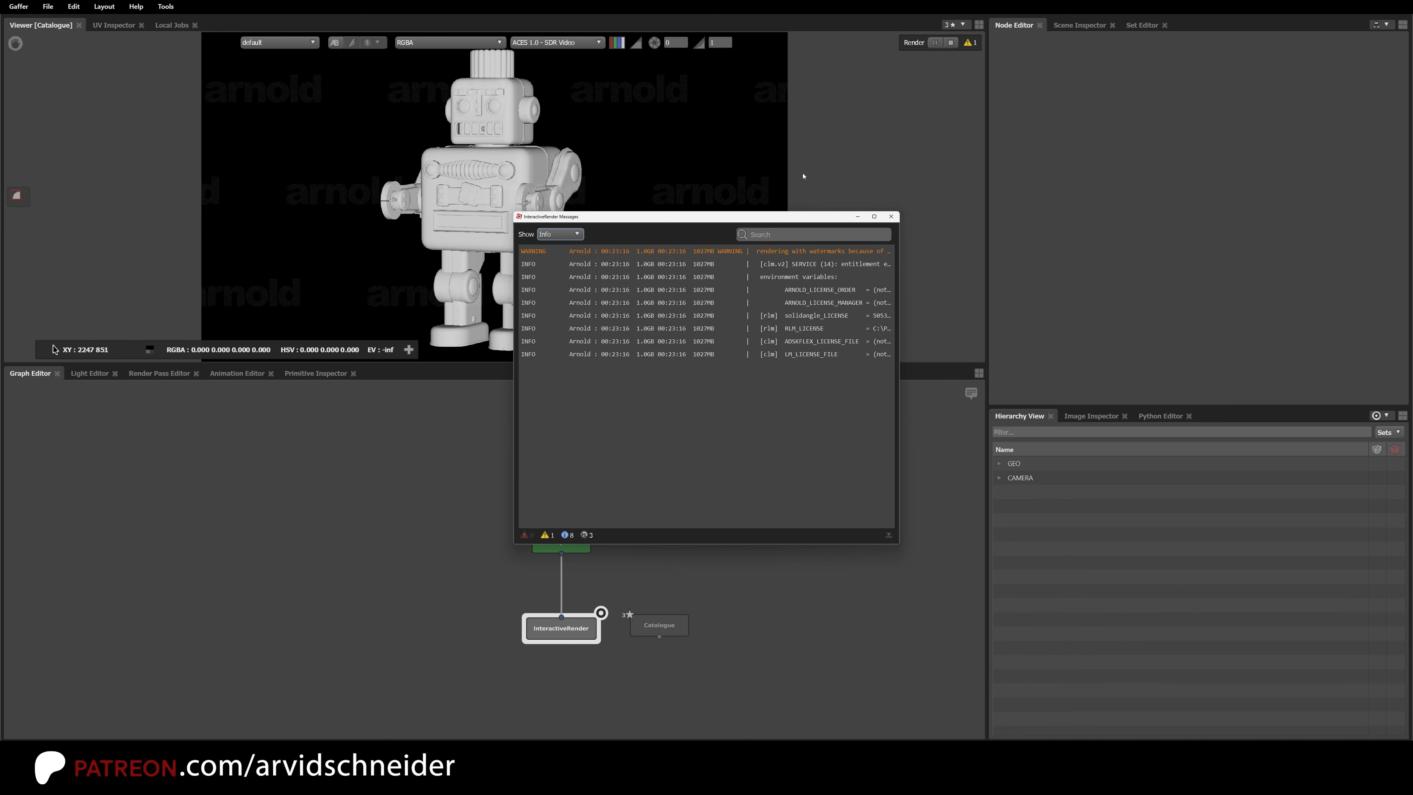
click(891, 218)
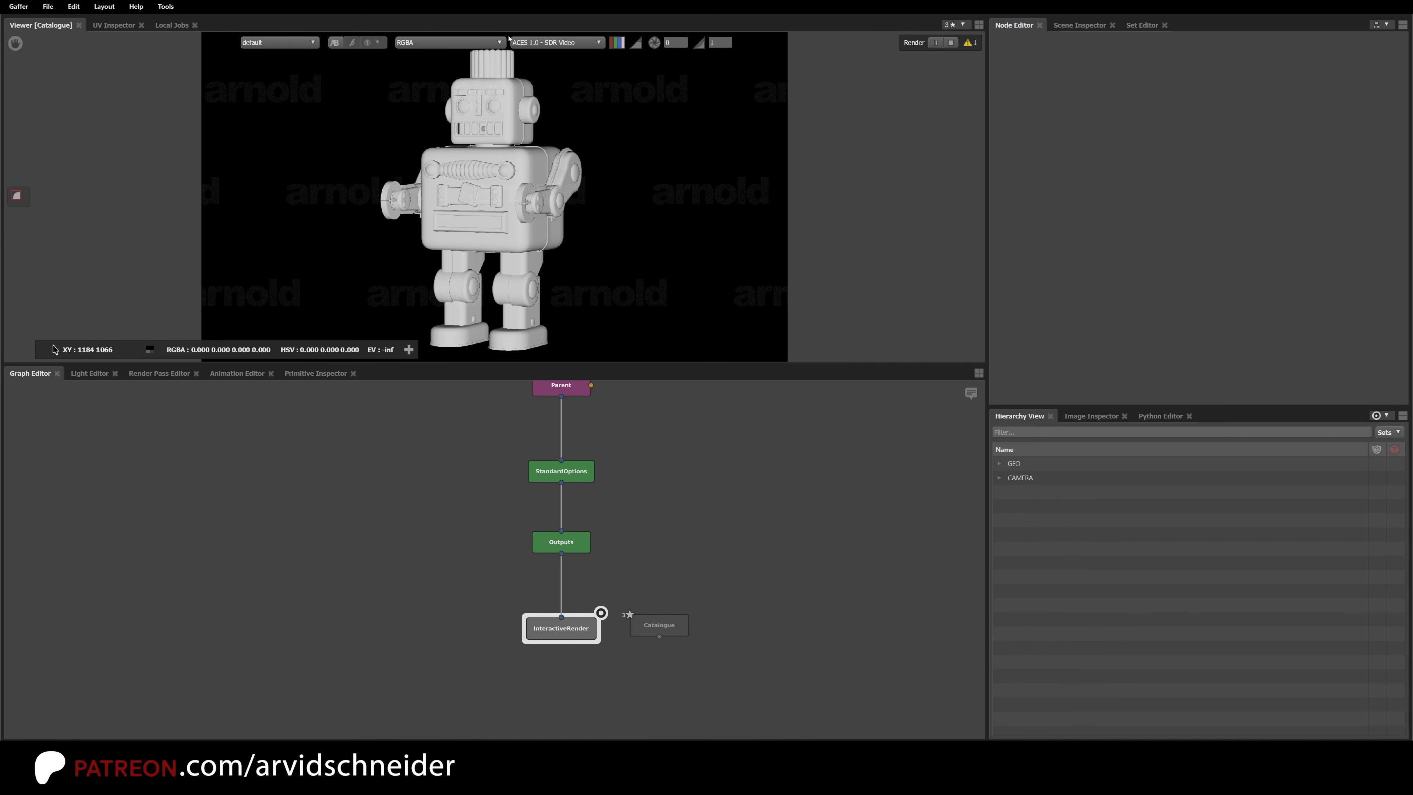
click(679, 43)
text(.35)
key(Return)
ctrl+drag(800, 46, 674, 49)
Step: Select all nodes of the robot scene graph and create a Backdrop around them
scroll(522, 674, down, 1)
middle_drag(653, 568, 703, 548)
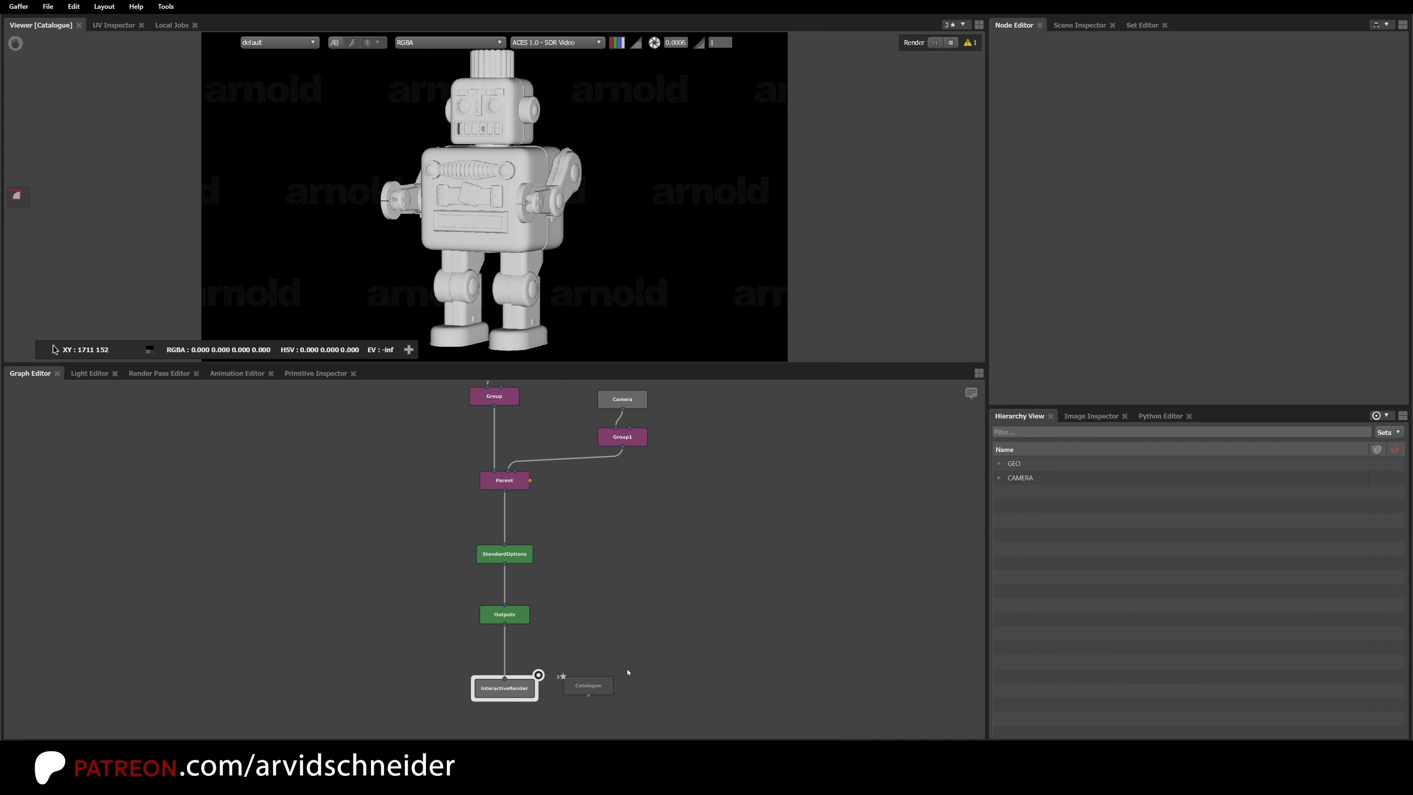
middle_drag(639, 521, 638, 548)
alt+right_drag(637, 548, 574, 581)
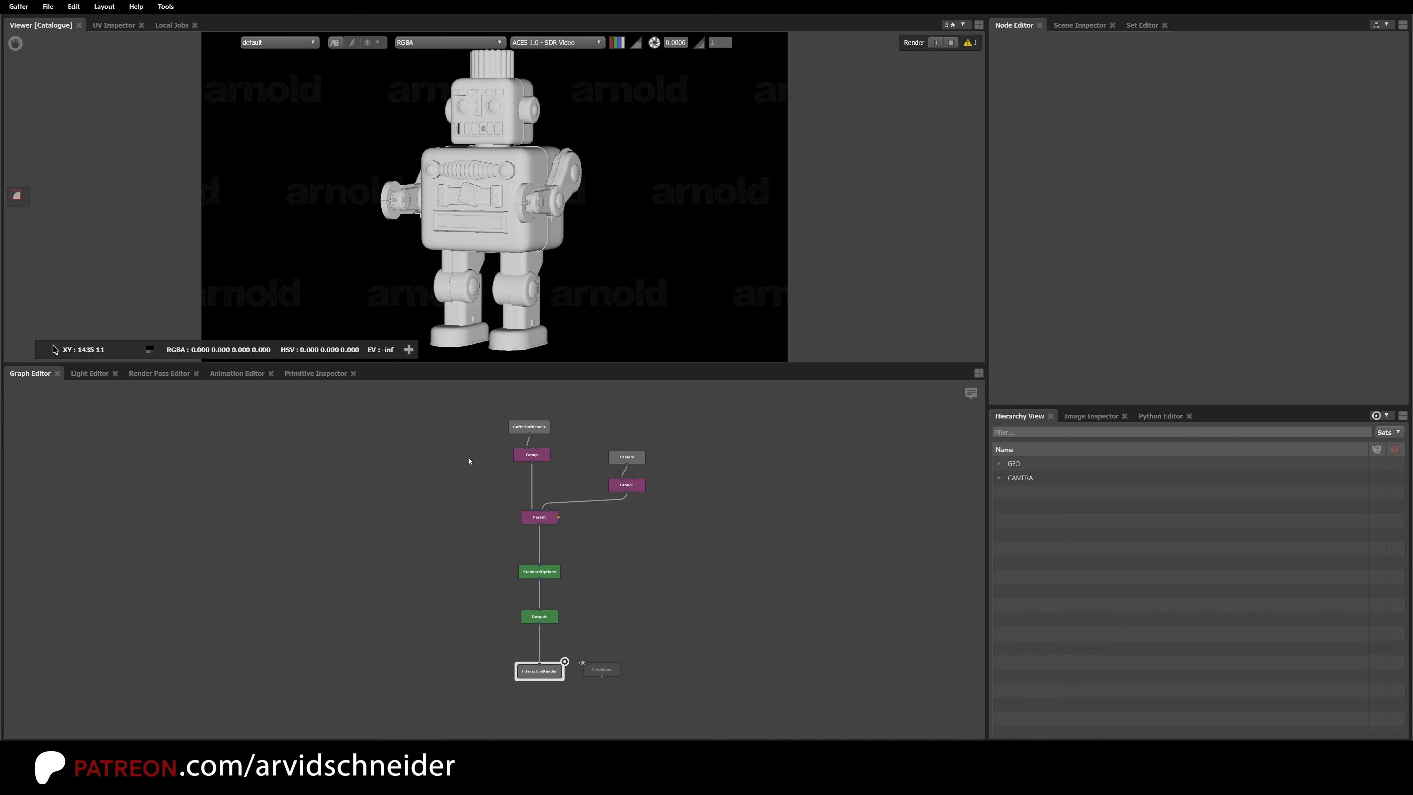
drag(464, 400, 721, 725)
middle_drag(713, 493, 692, 588)
right_click(692, 587)
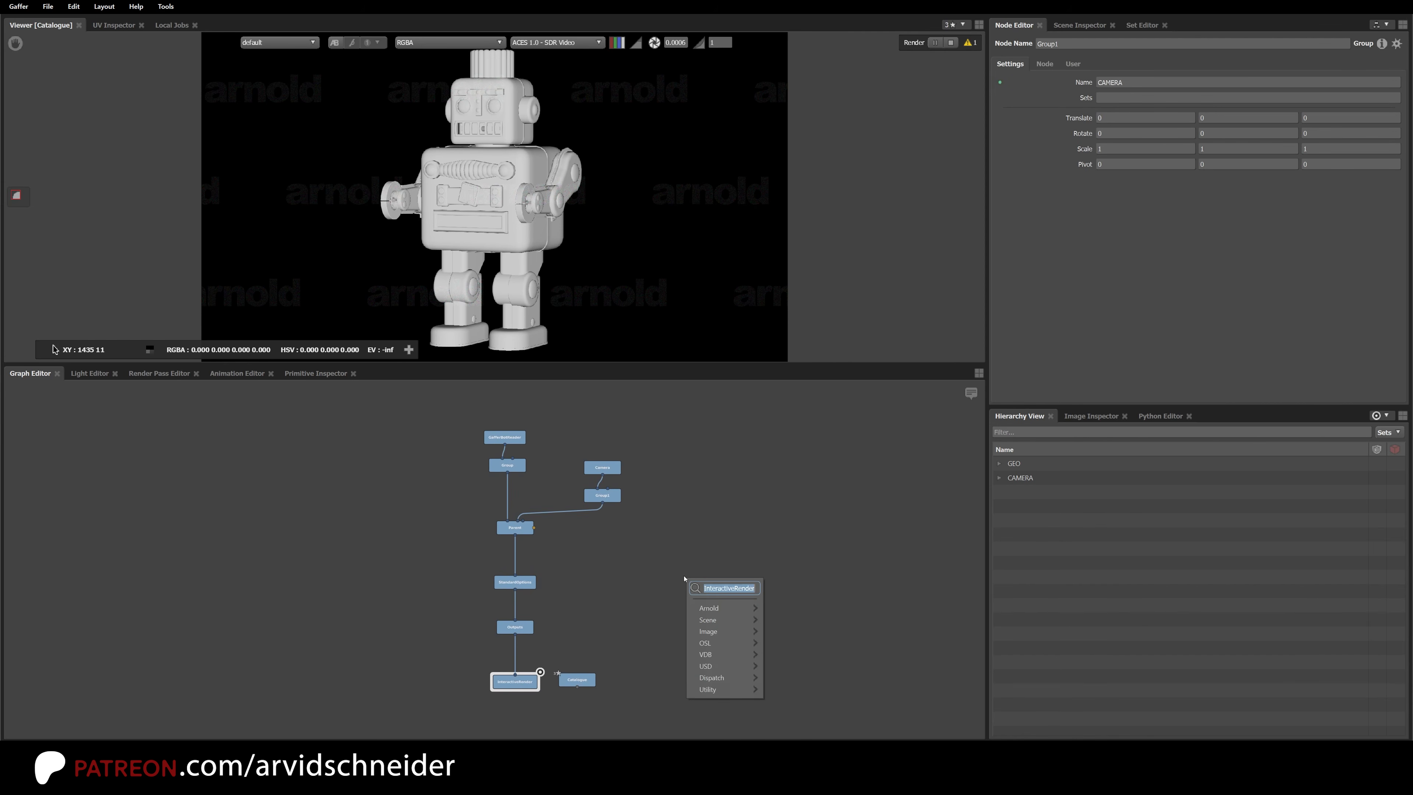
mouse_move(729, 588)
click(795, 591)
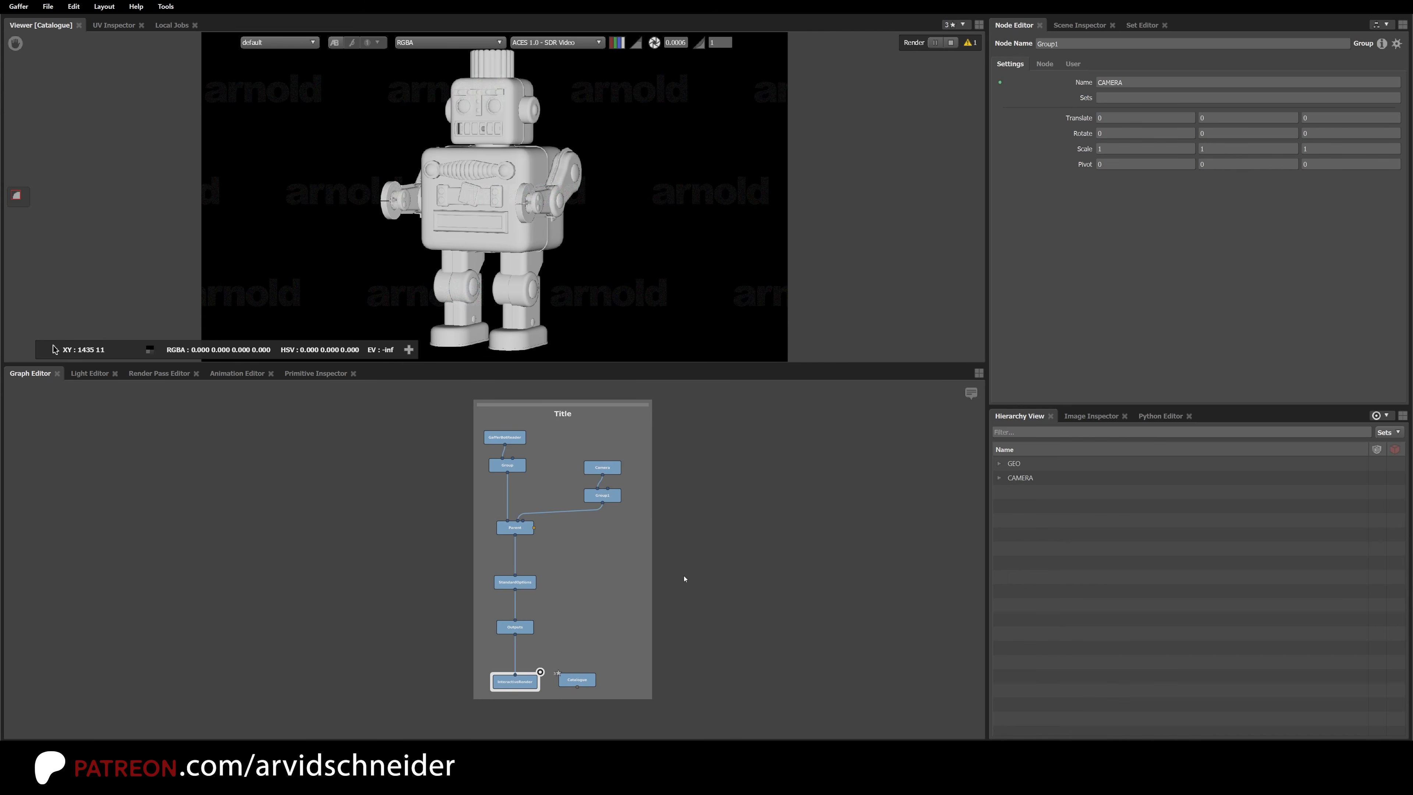
Step: Set the new backdrop's title to BASIC INTRO
click(610, 409)
drag(1135, 86, 1046, 87)
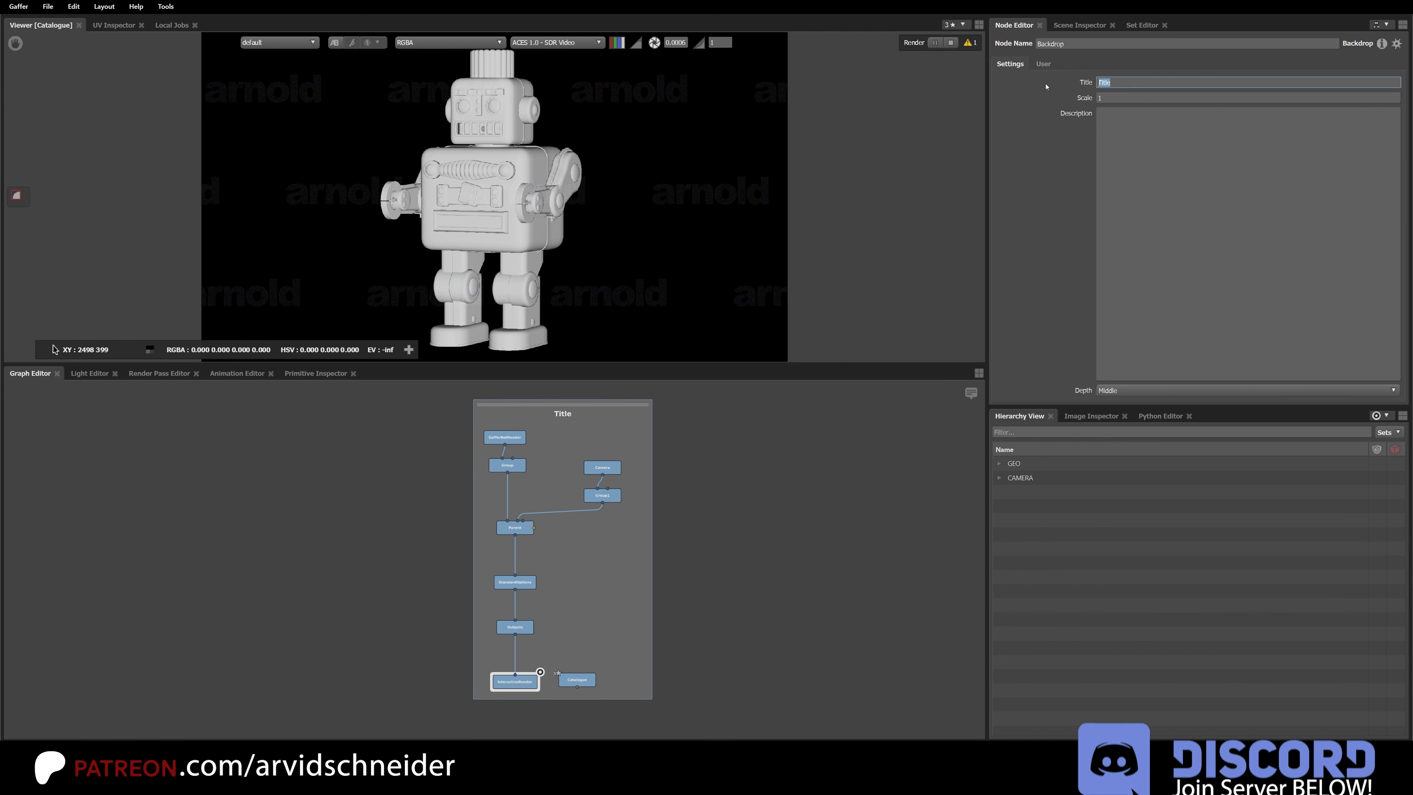
text(BASIC INTRO)
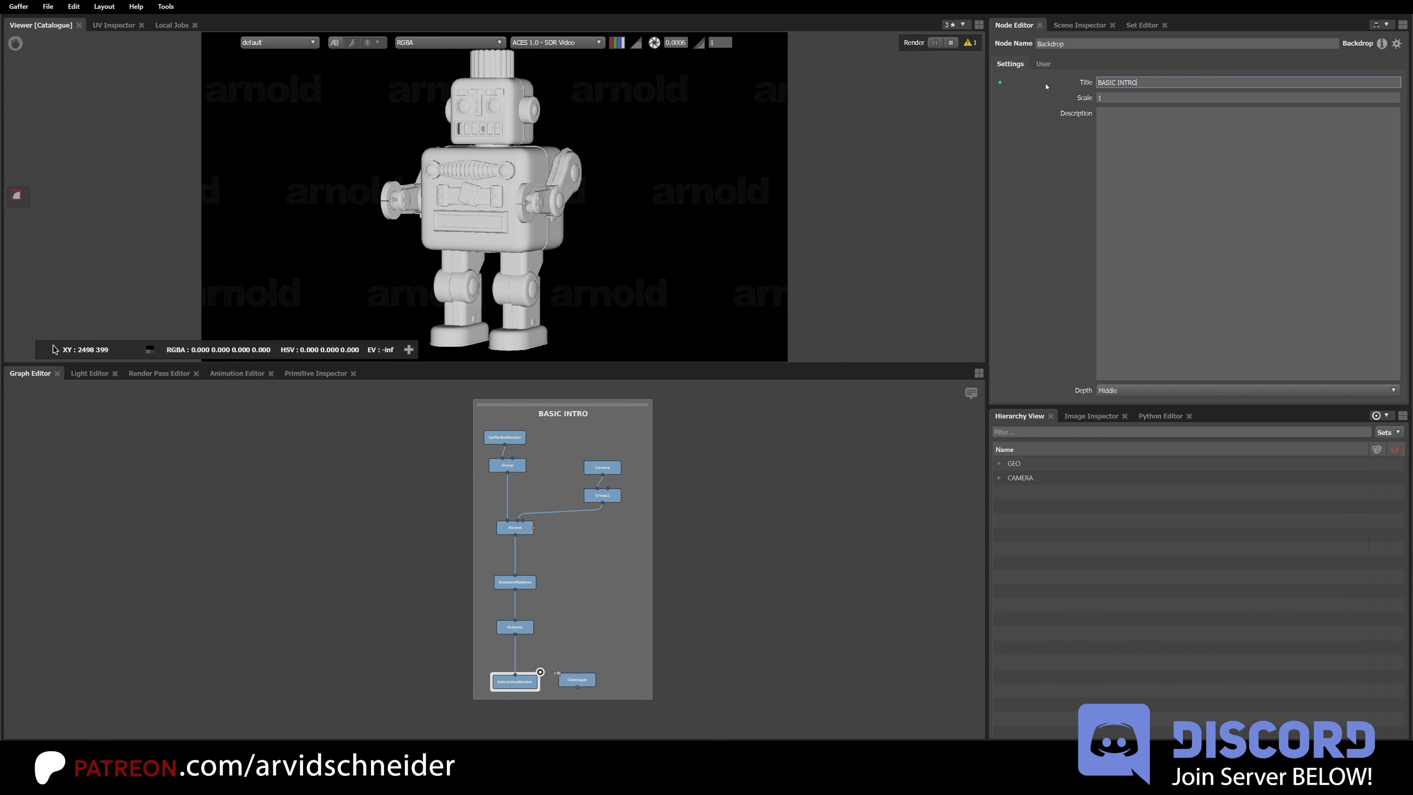
click(941, 532)
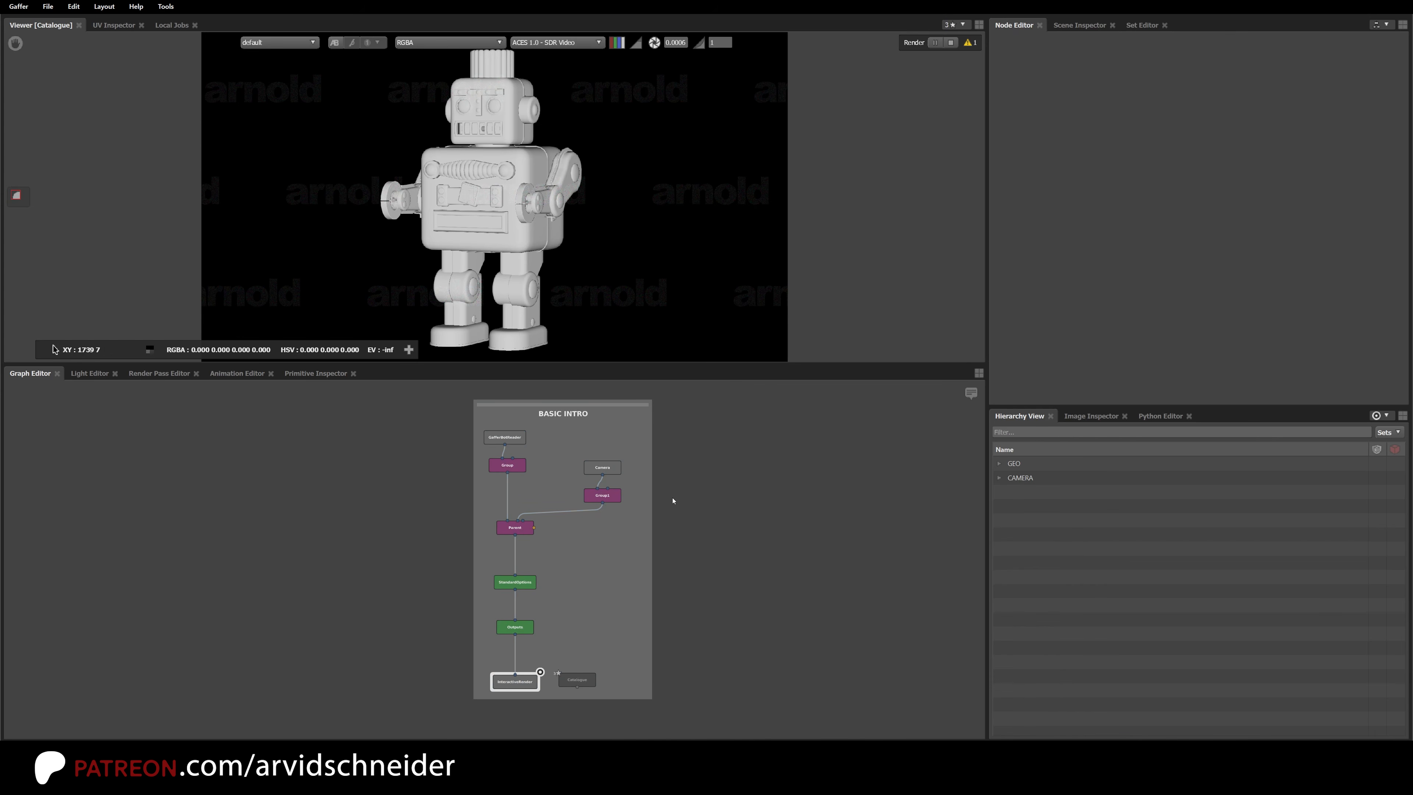
Step: Move the BASIC INTRO backdrop with its nodes aside to free graph space next to it
drag(628, 468, 337, 466)
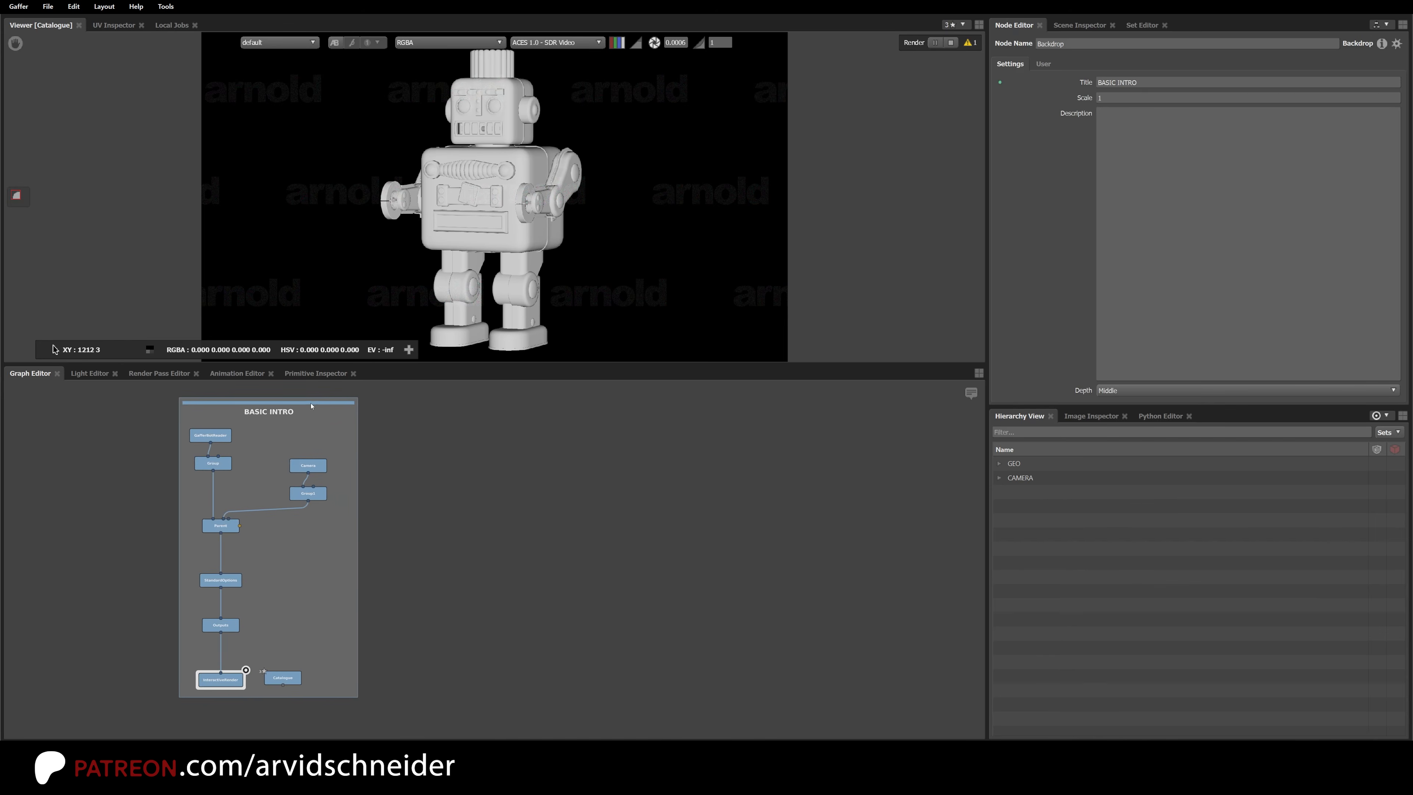
click(169, 460)
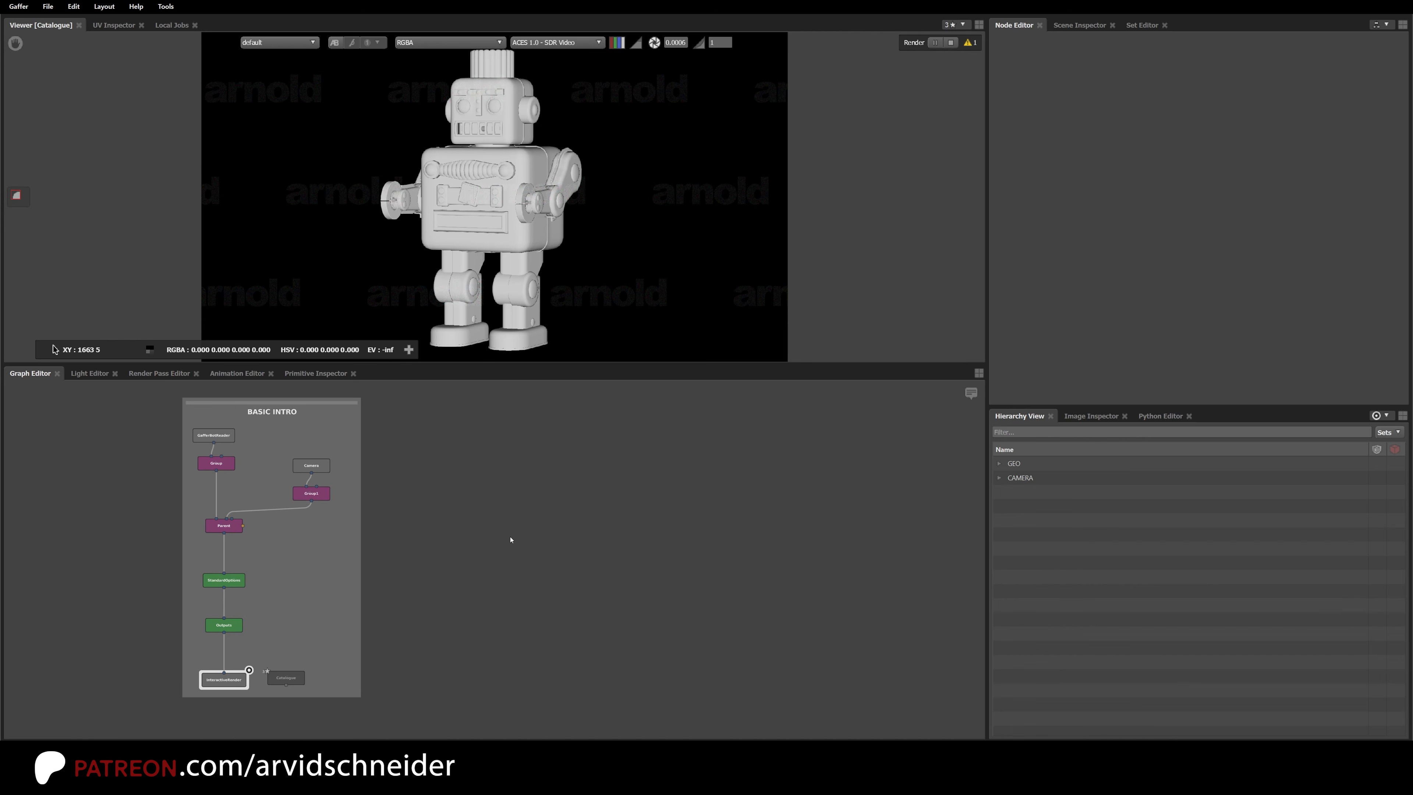
middle_drag(386, 464, 348, 442)
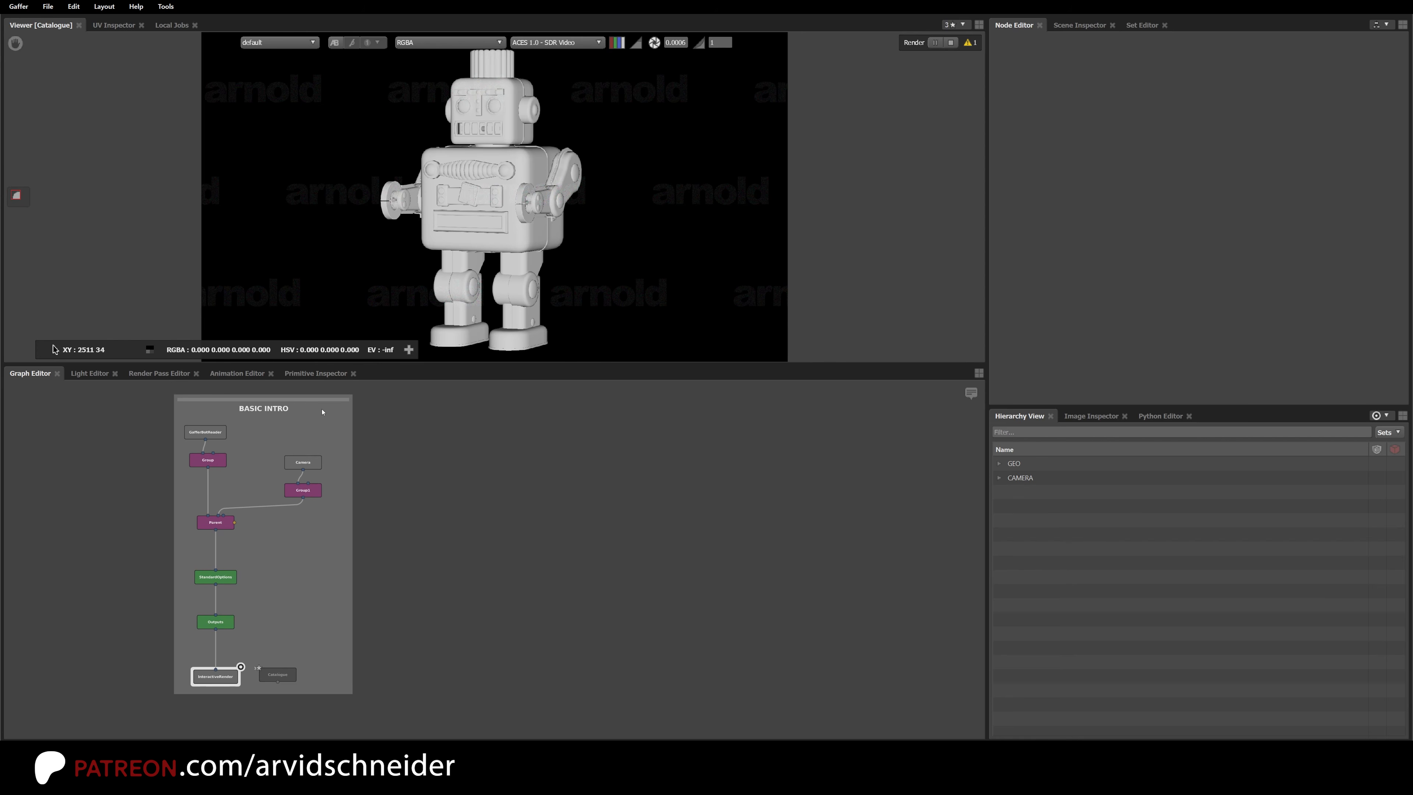
Step: Duplicate the BASIC INTRO backdrop with its nodes and line up the copy beside the original
click(276, 401)
key(ctrl+v)
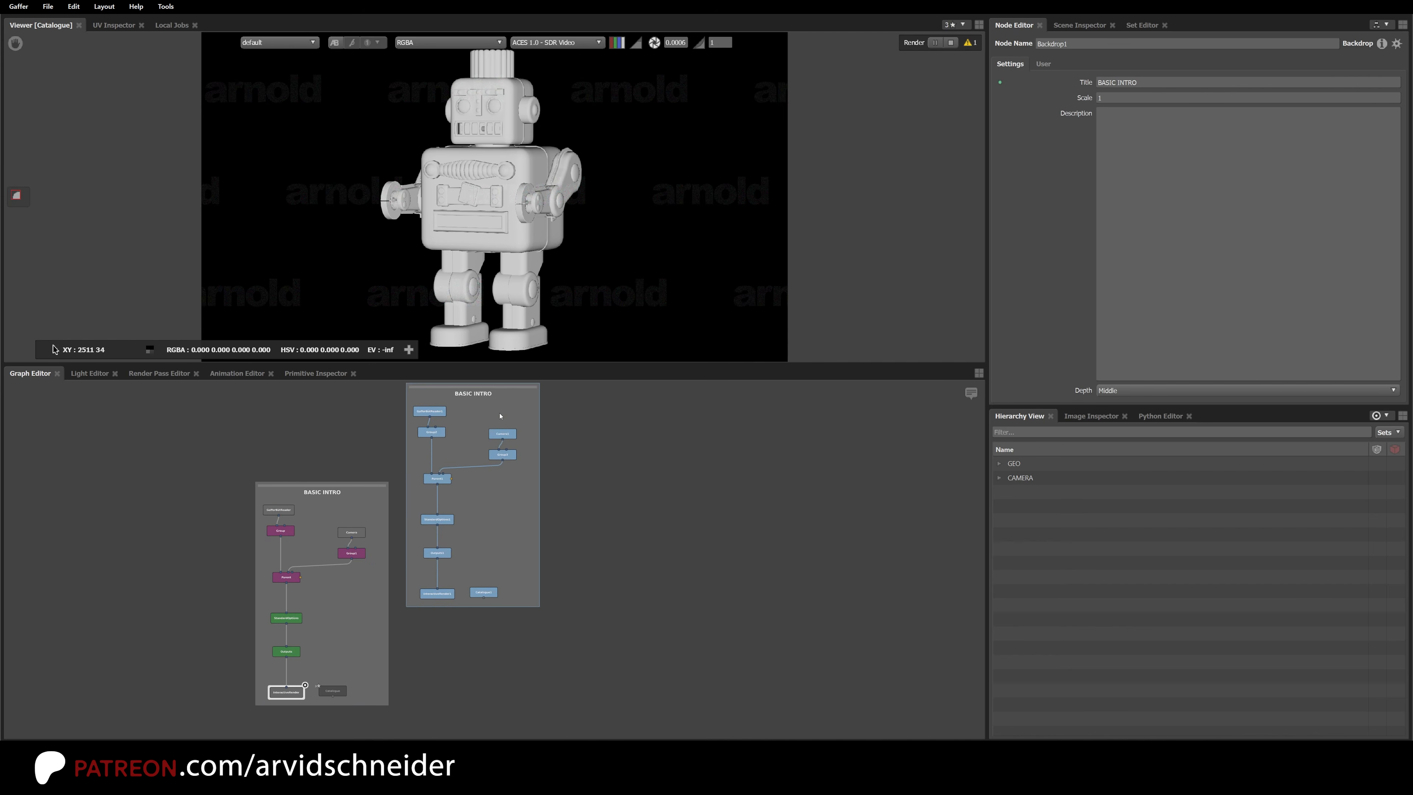
drag(490, 391, 498, 488)
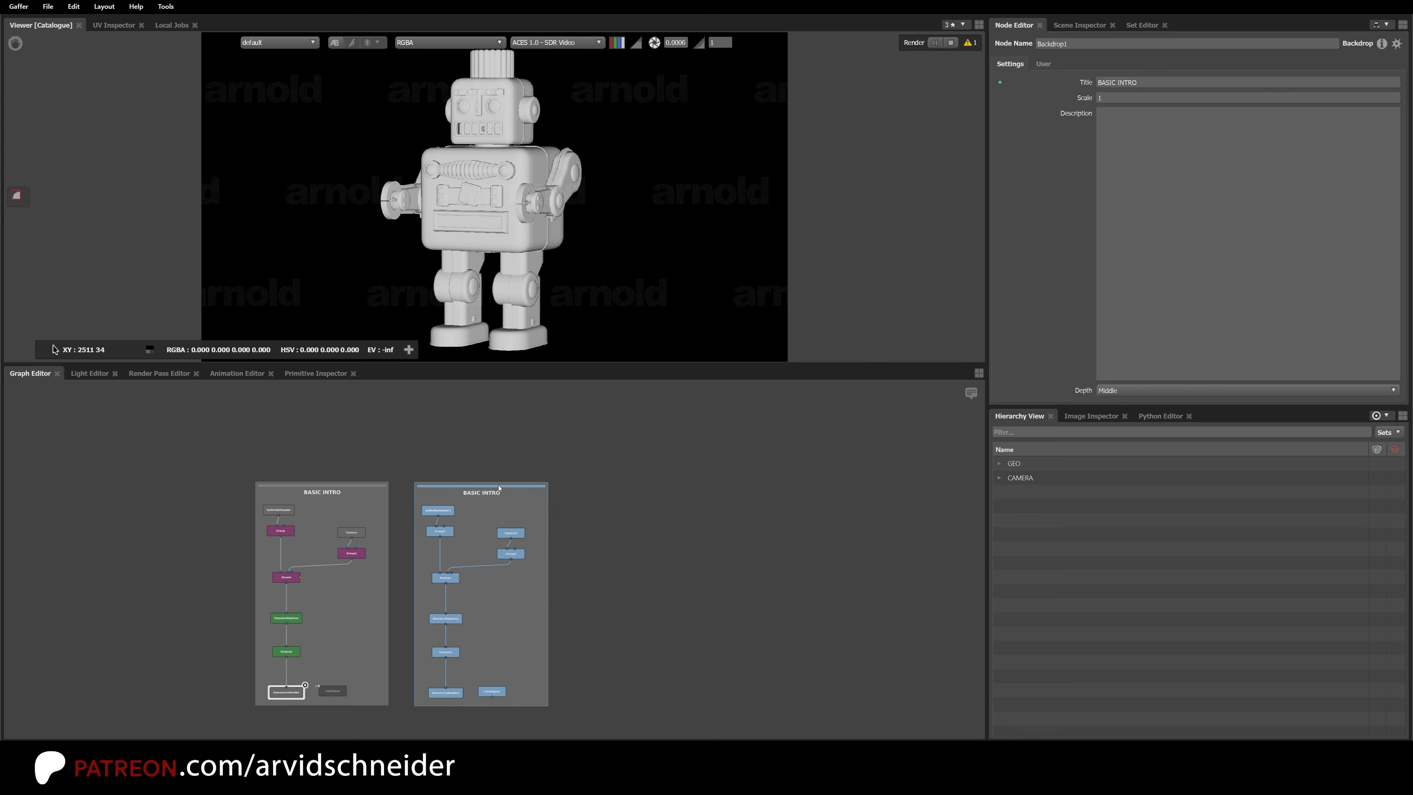
Step: Stop the interactive render and shift the duplicated backdrop slightly further from the original
click(950, 42)
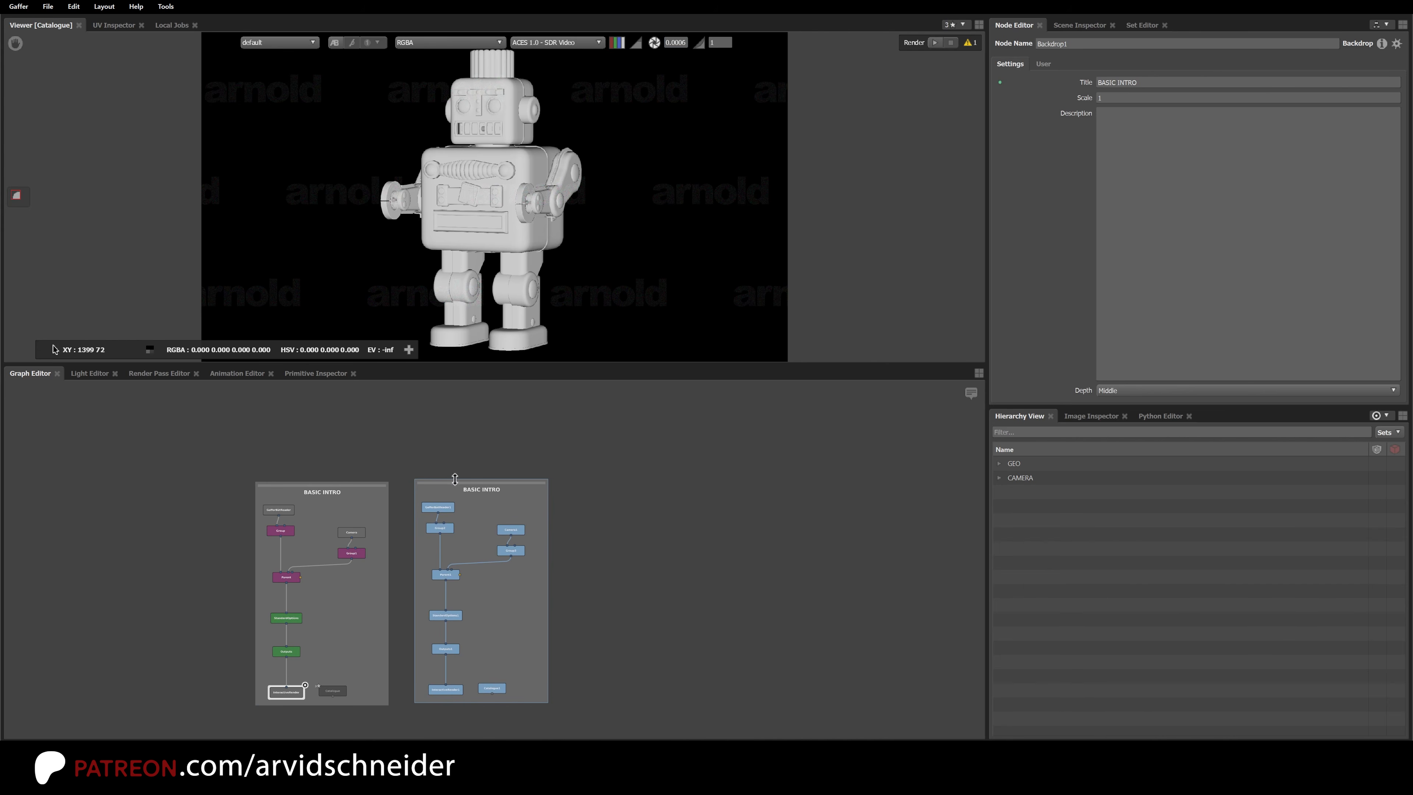
drag(470, 486, 478, 488)
click(589, 461)
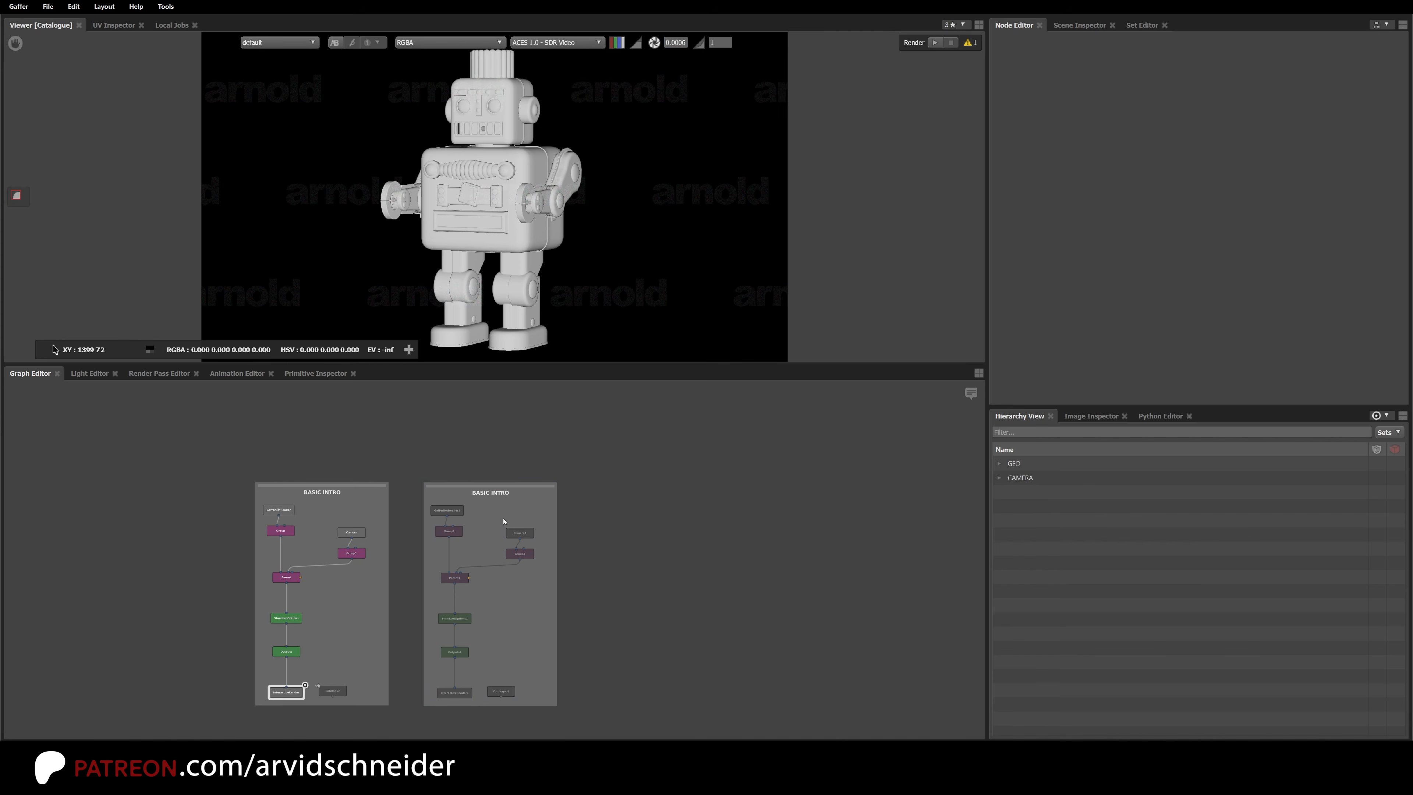
Step: Rename the duplicated backdrop's title to BASIC ARNOLD
click(504, 487)
double_click(1118, 82)
text(ASIC AR)
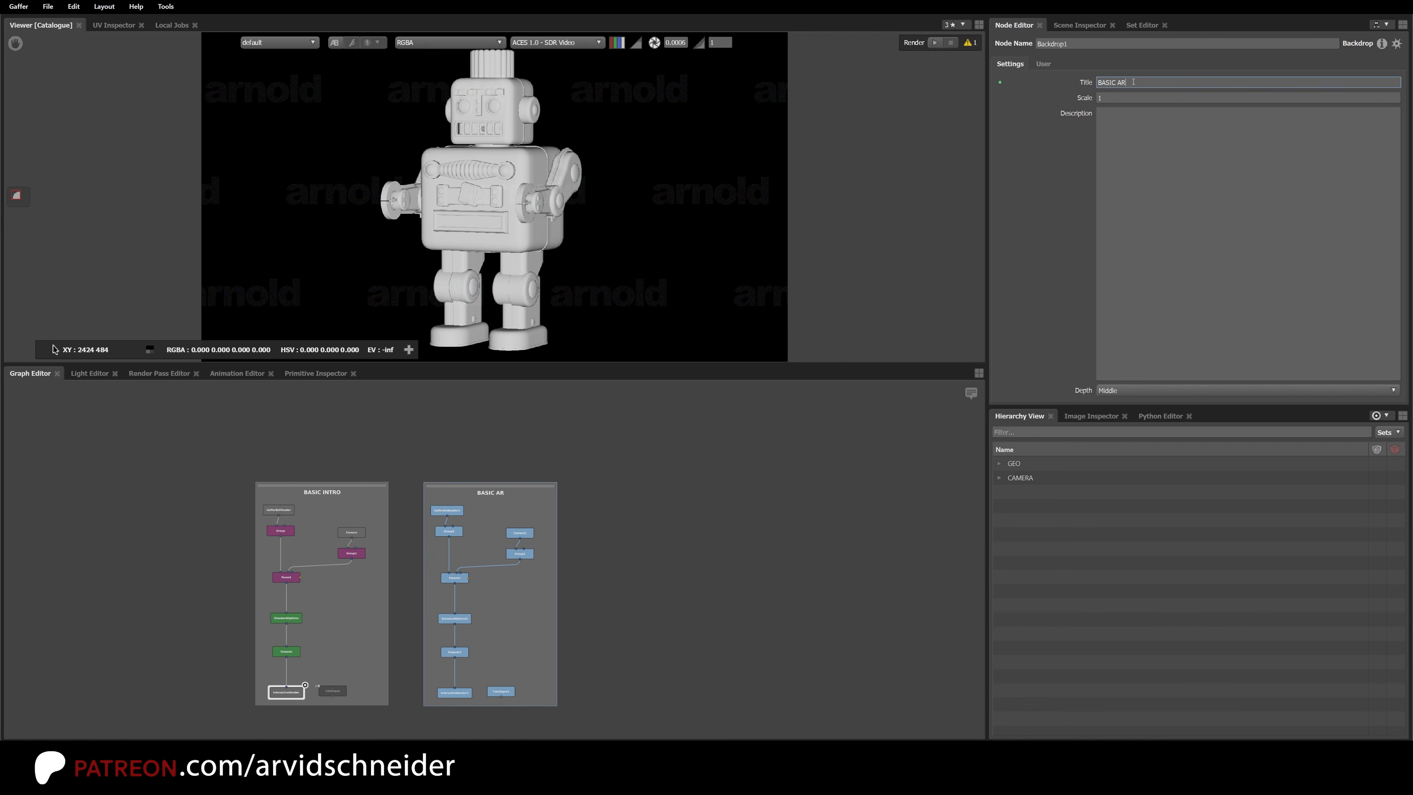
text(B)
key(BackSpace)
text(NOLD)
click(482, 572)
Step: Set the graph focus to the InteractiveRender1 node in the duplicated setup
alt+right_drag(445, 589, 639, 523)
alt+middle_drag(569, 624, 593, 416)
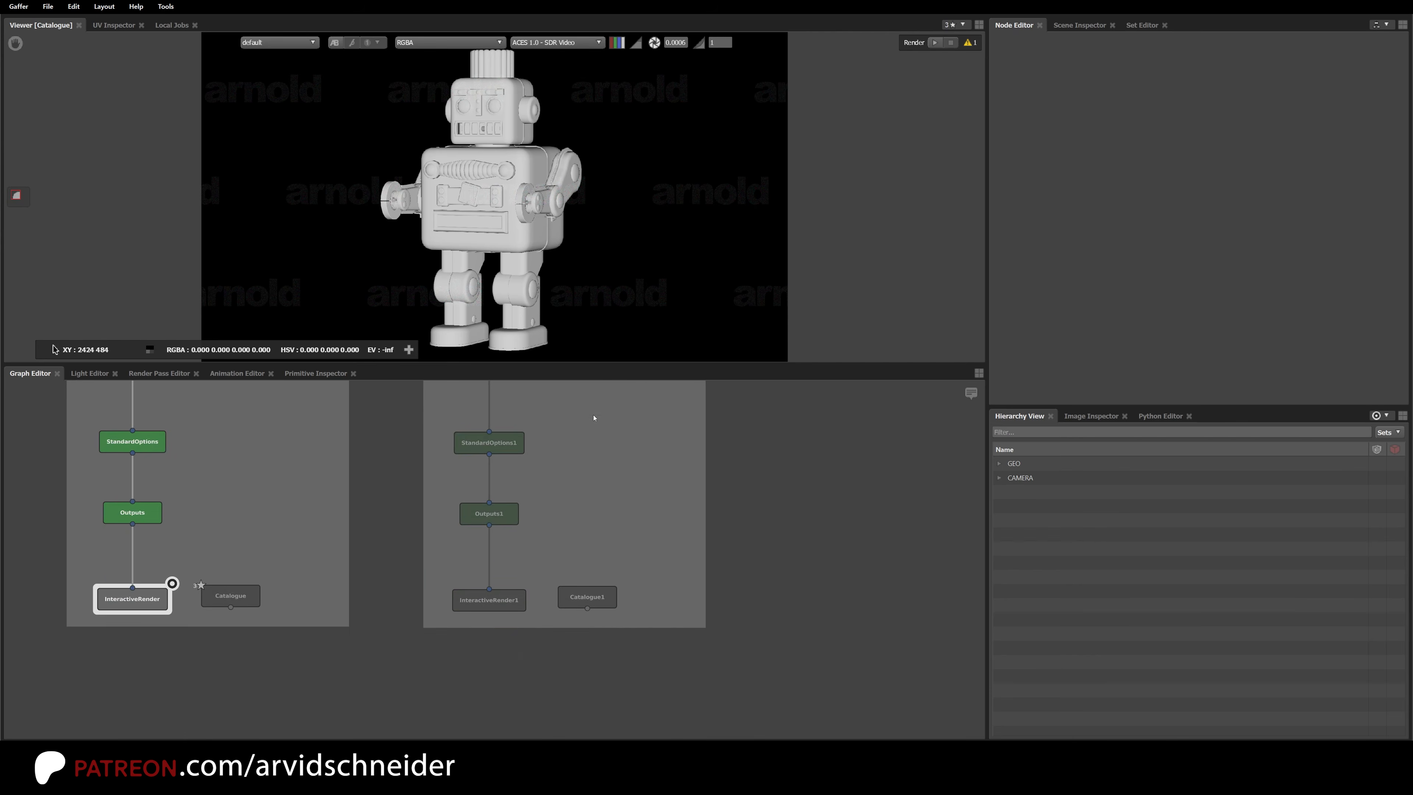
alt+middle_drag(550, 541, 541, 563)
click(522, 606)
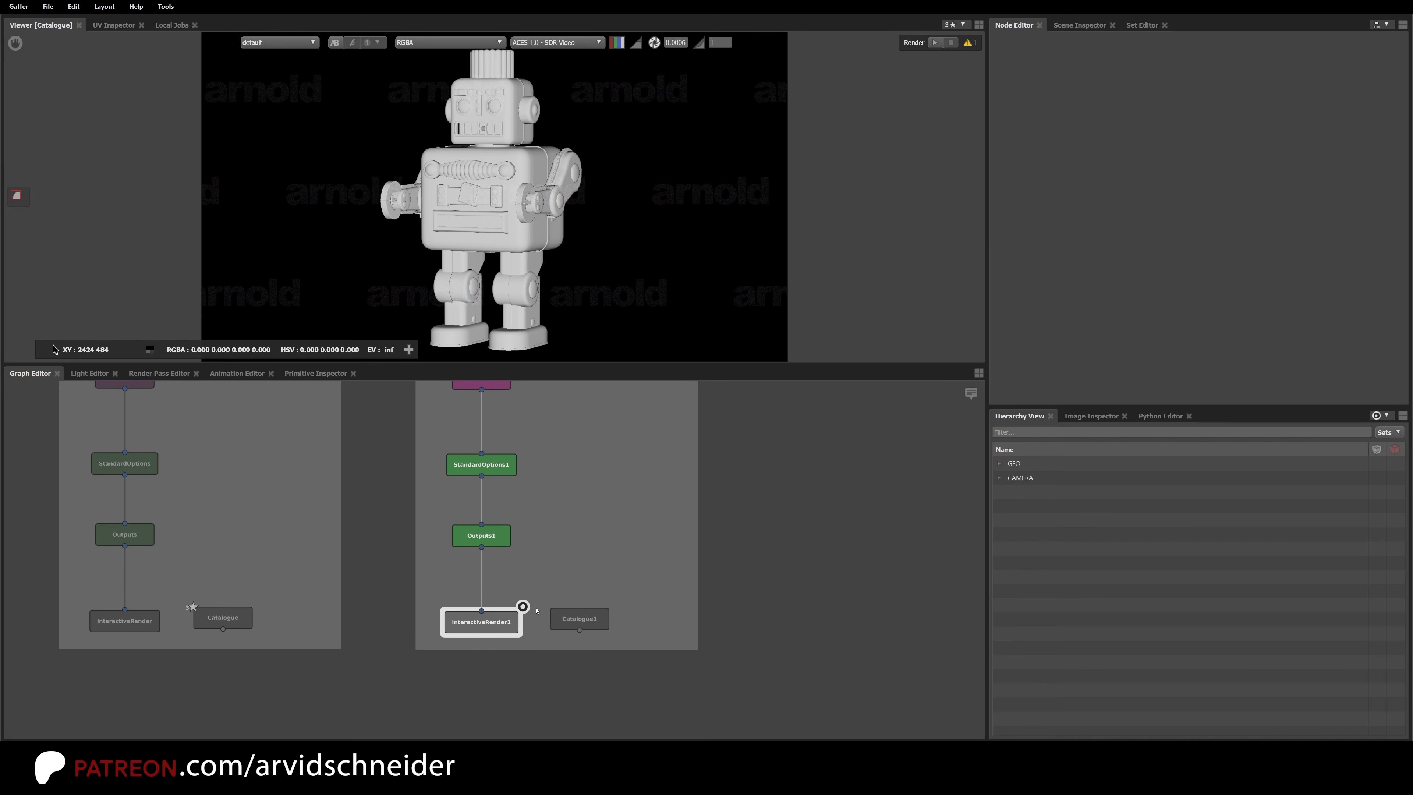
Step: Reassign numeric bookmark 3 to the Catalogue1 node and reset the Viewer's exposure to 0
click(600, 617)
key(ctrl+3)
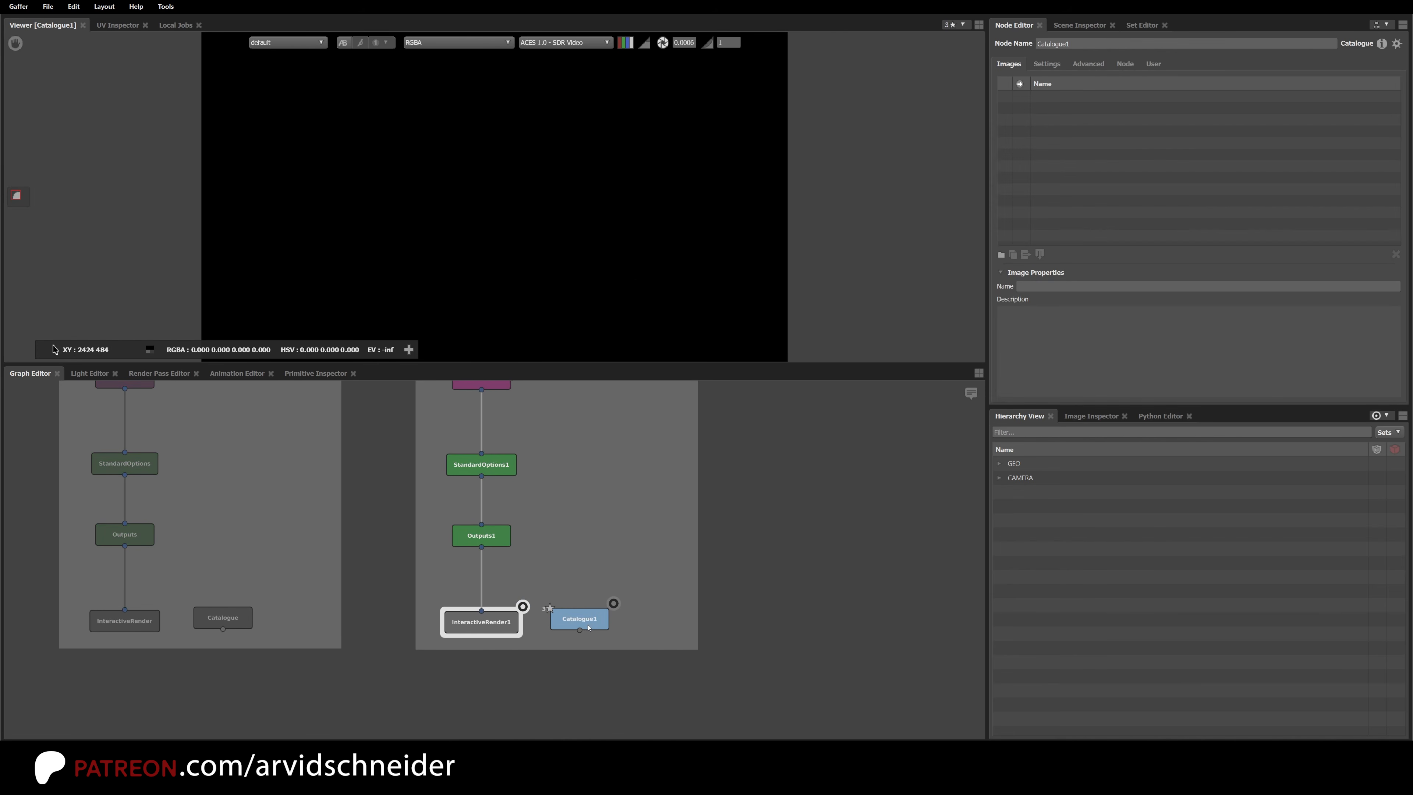
click(662, 43)
click(603, 476)
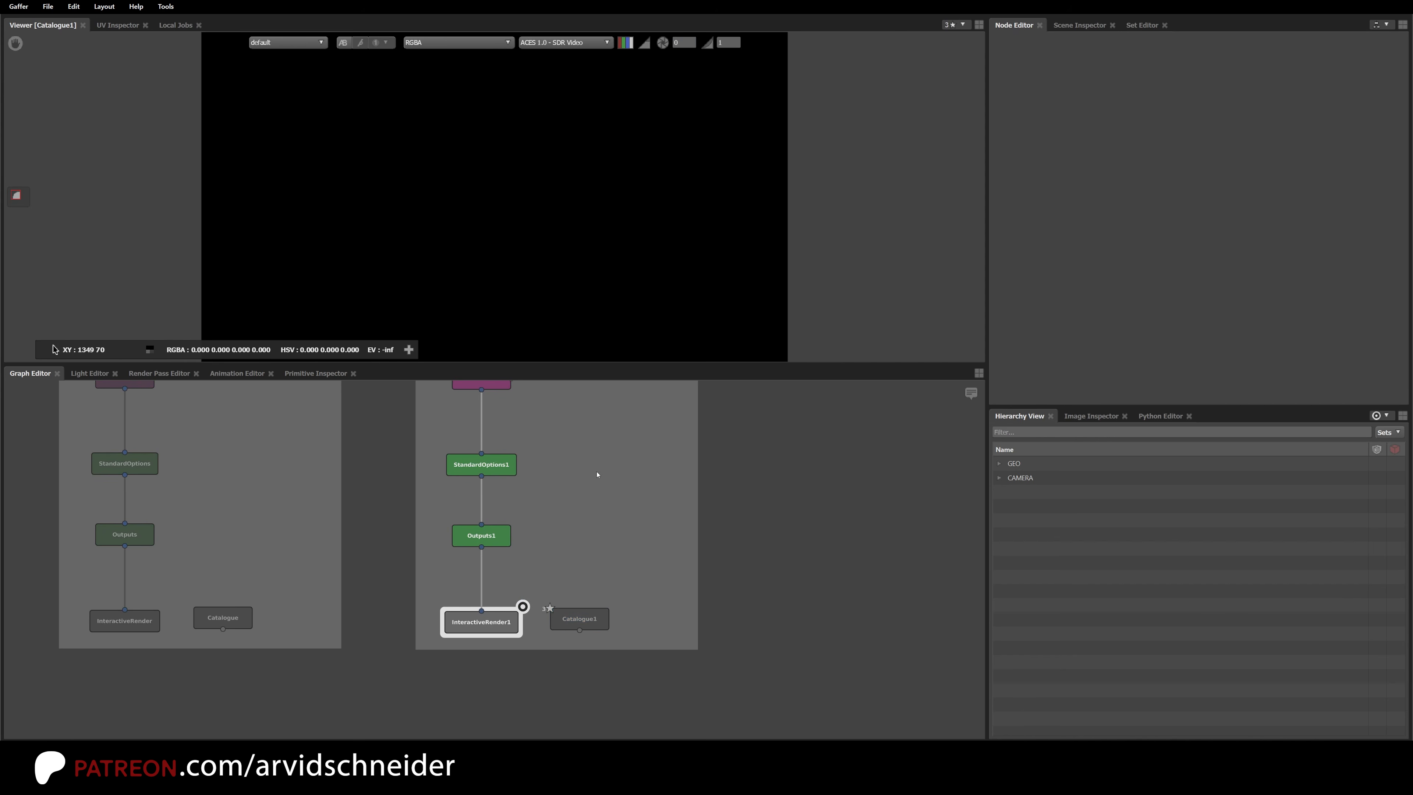
Step: Insert an ArnoldOptions node between StandardOptions1 and Outputs1, moving StandardOptions1 up to make room
middle_drag(596, 473, 597, 609)
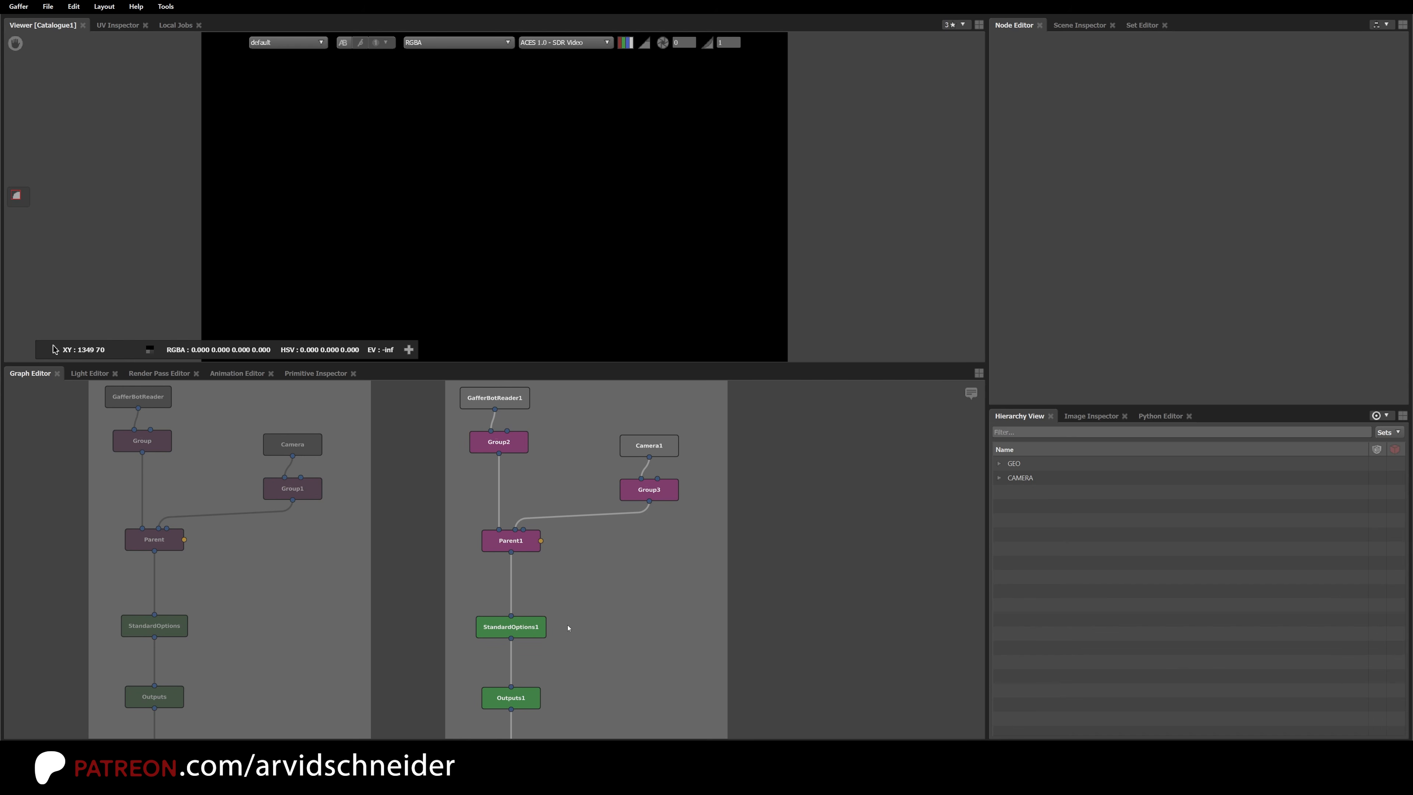
key(Tab)
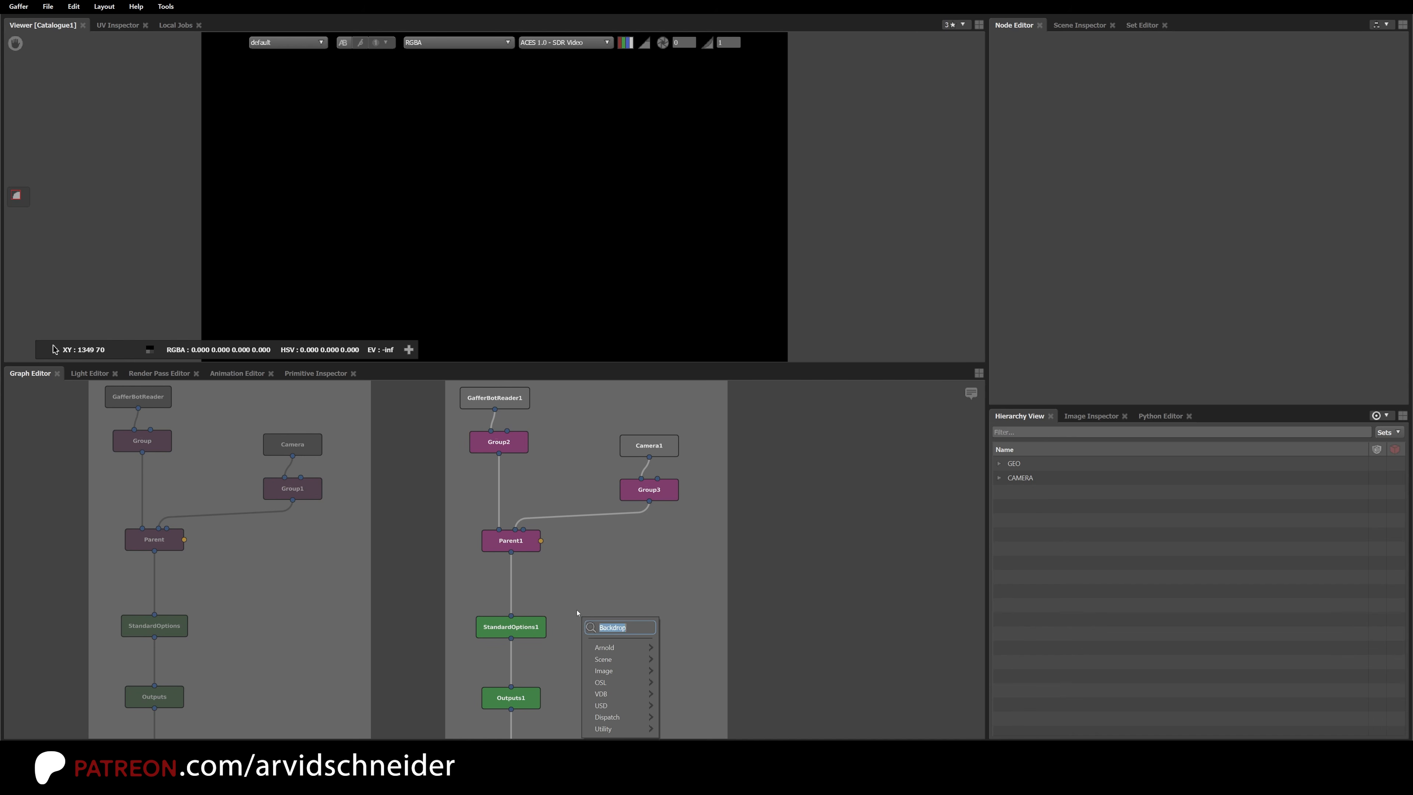
text(arnol)
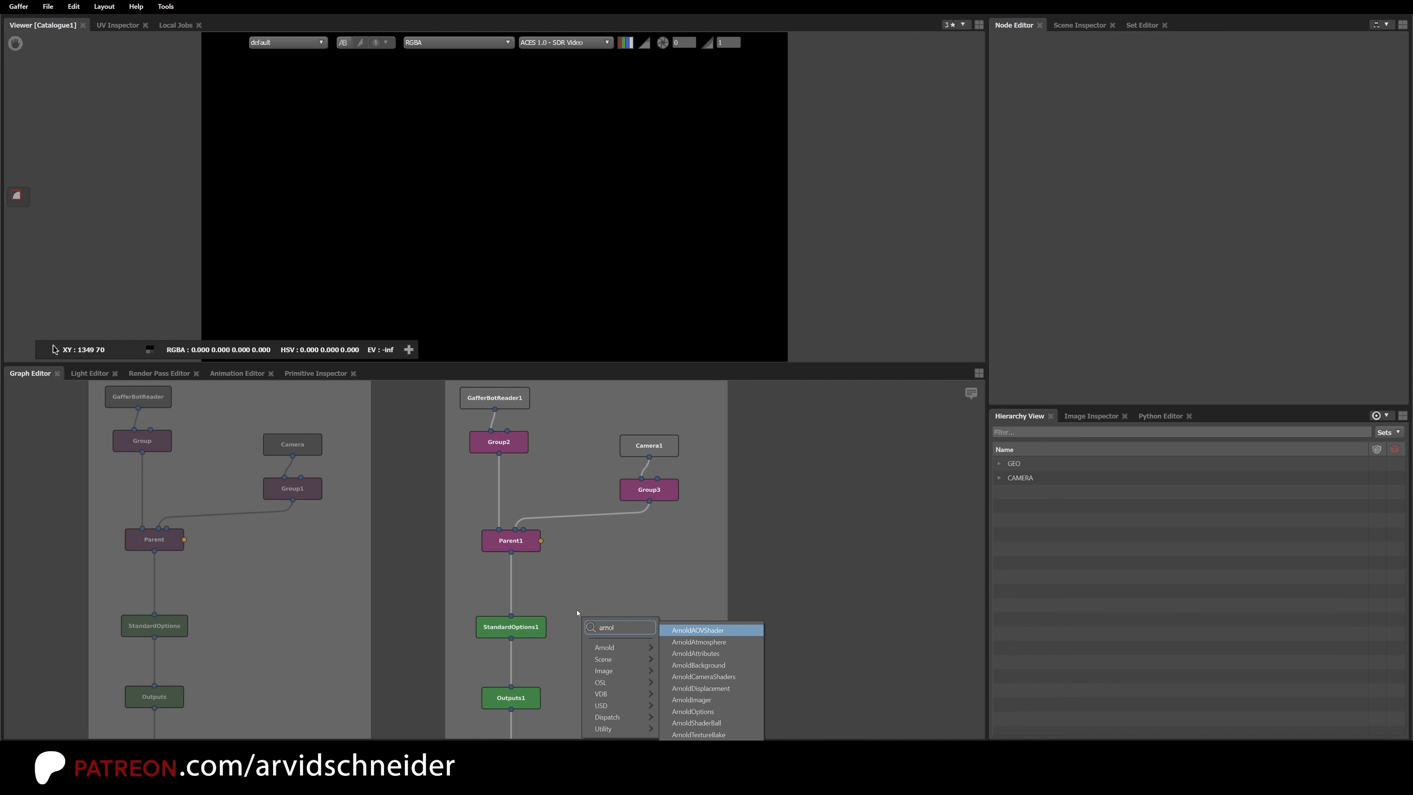
key(Down)
key(Down)
key(Down)
key(Down)
key(Down)
key(Down)
key(Down)
key(Return)
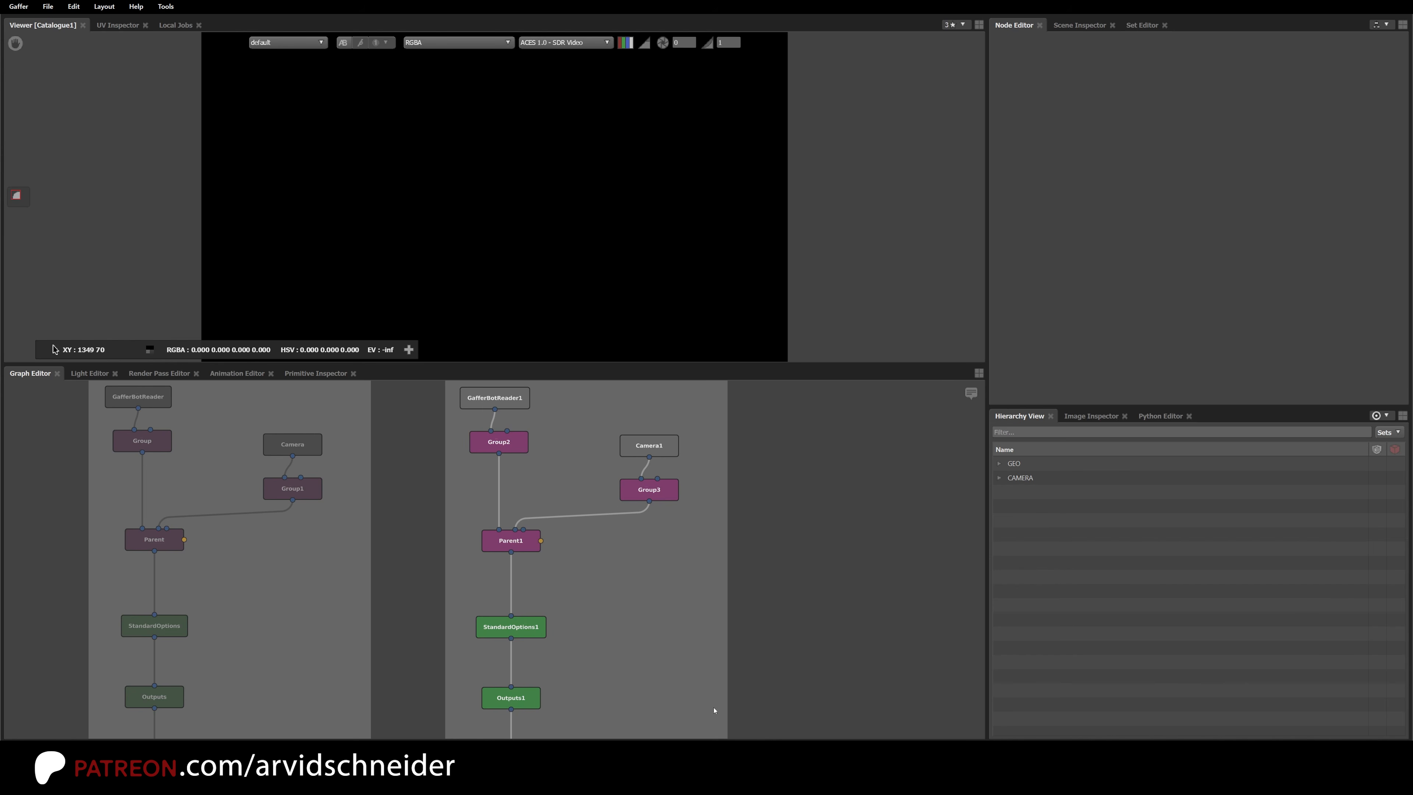
mouse_move(529, 633)
mouse_down()
mouse_move(529, 600)
mouse_move(527, 632)
mouse_up()
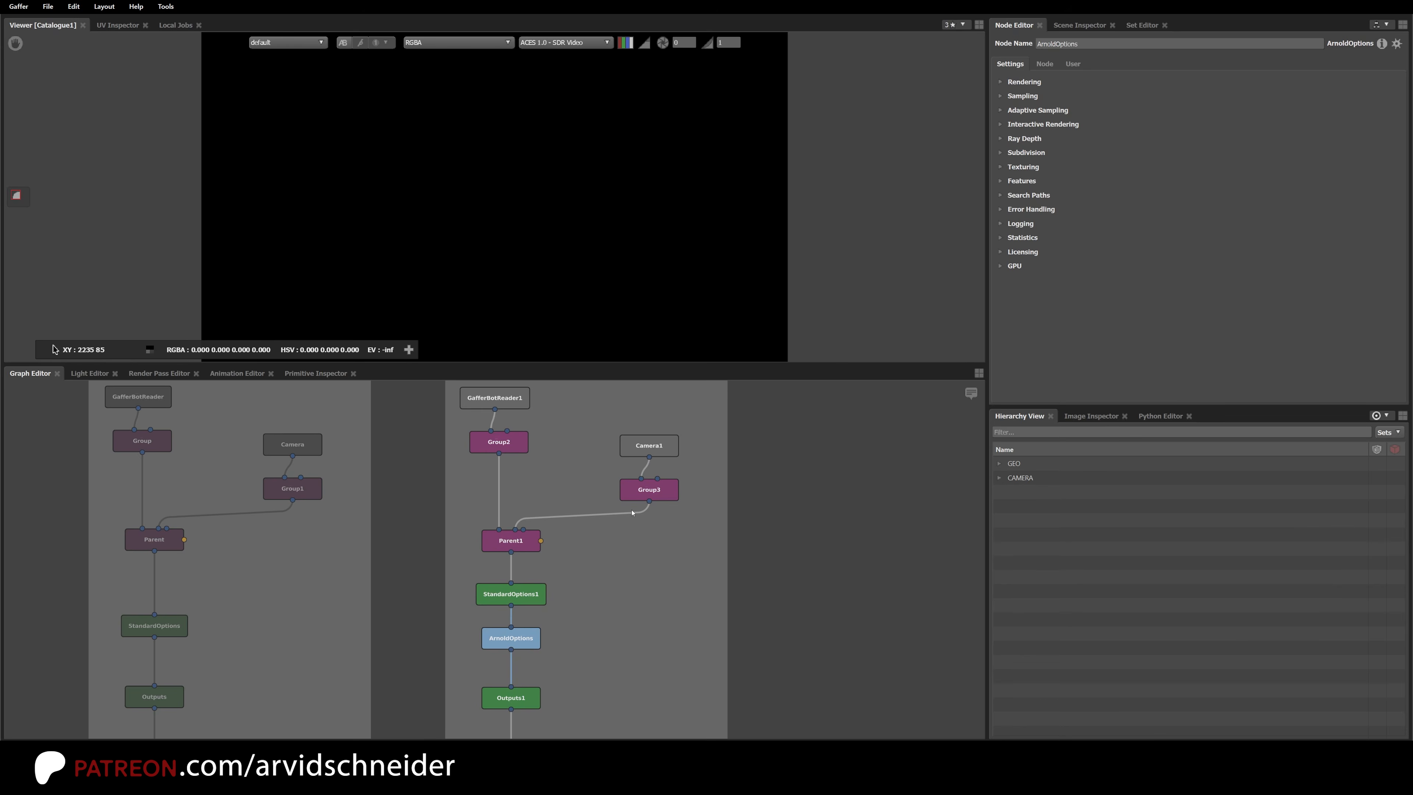
Step: Open the ArnoldOptions node in a separate editor window and examine its Rendering settings
double_click(527, 633)
alt+right_drag(694, 473, 804, 670)
alt+drag(784, 569, 972, 440)
alt+right_drag(954, 475, 848, 457)
alt+drag(868, 466, 871, 514)
alt+right_drag(887, 514, 901, 468)
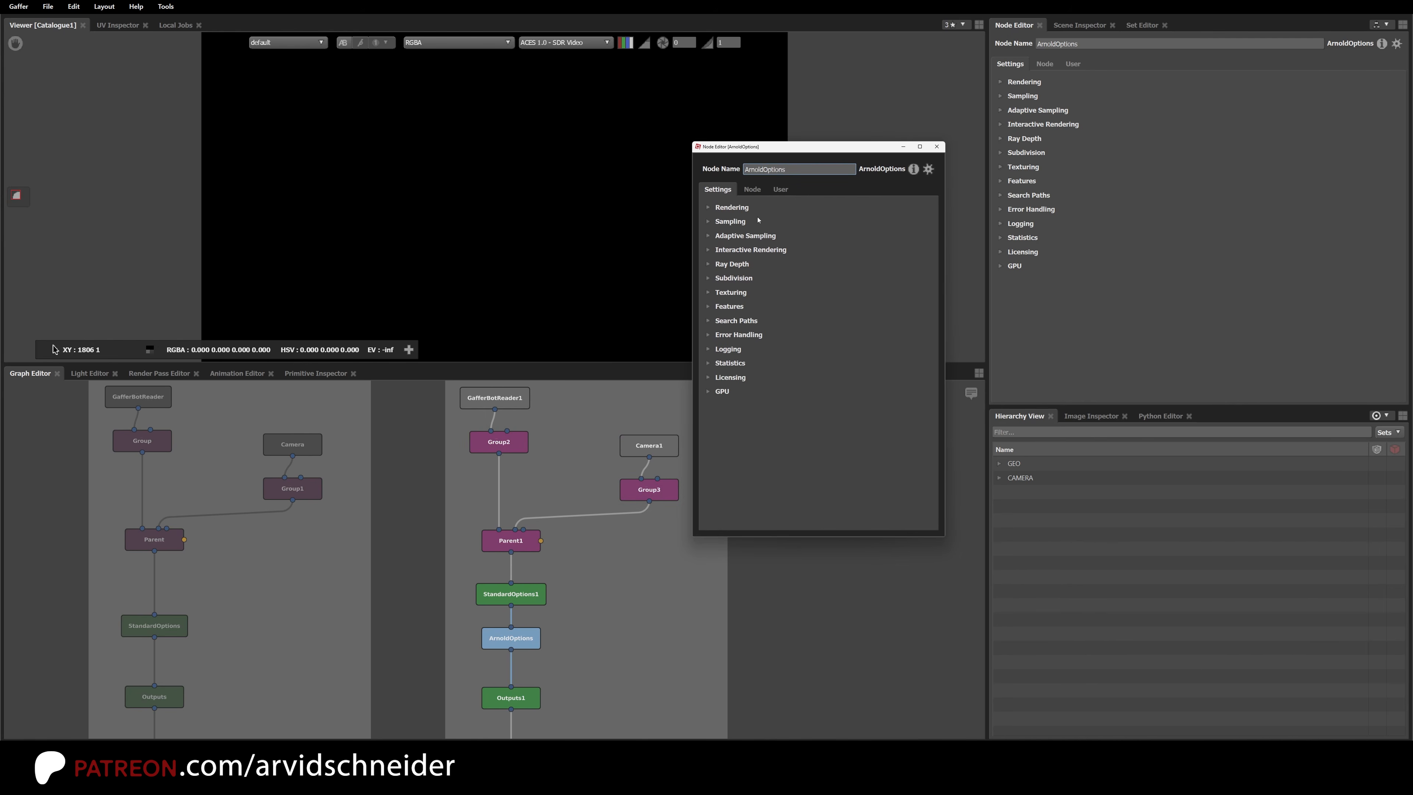
click(732, 207)
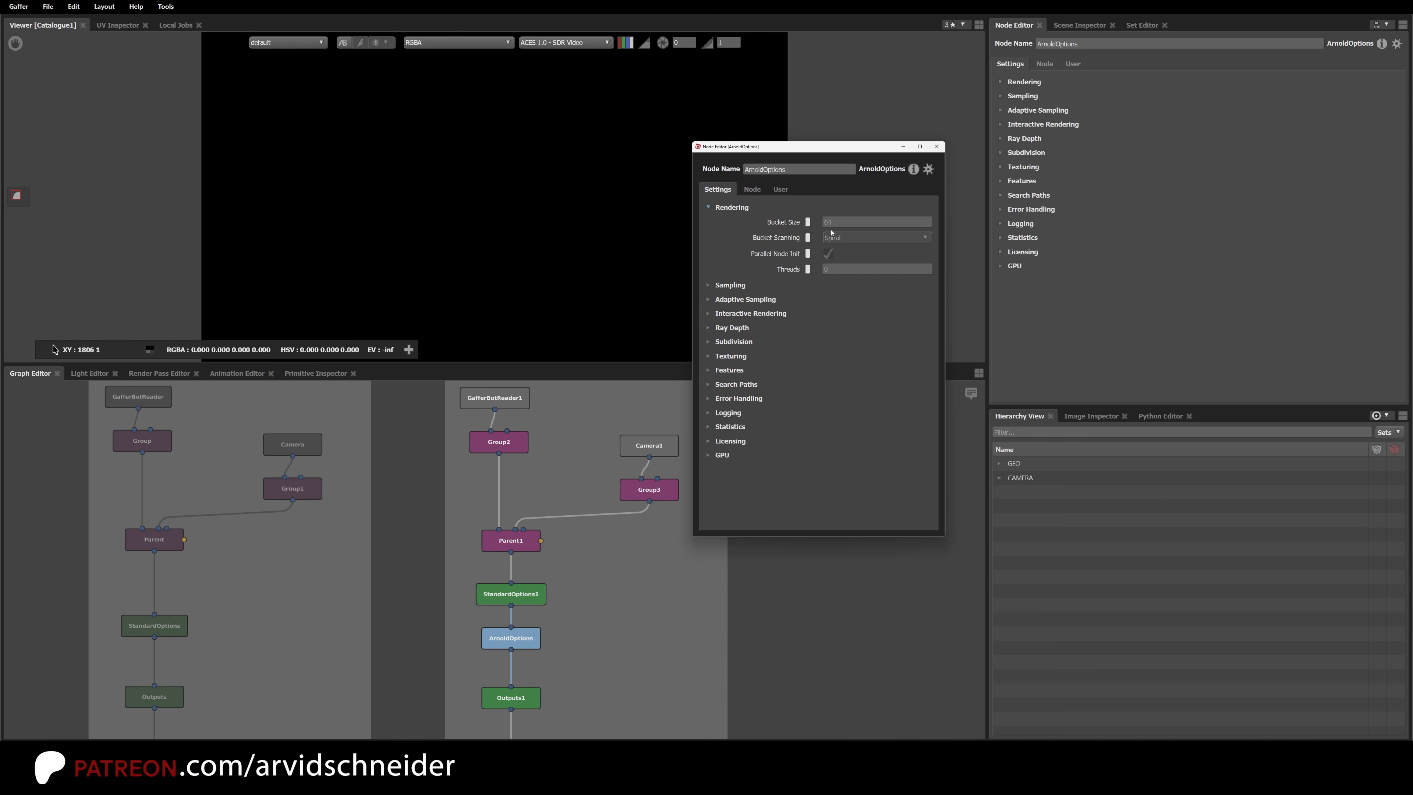
click(734, 208)
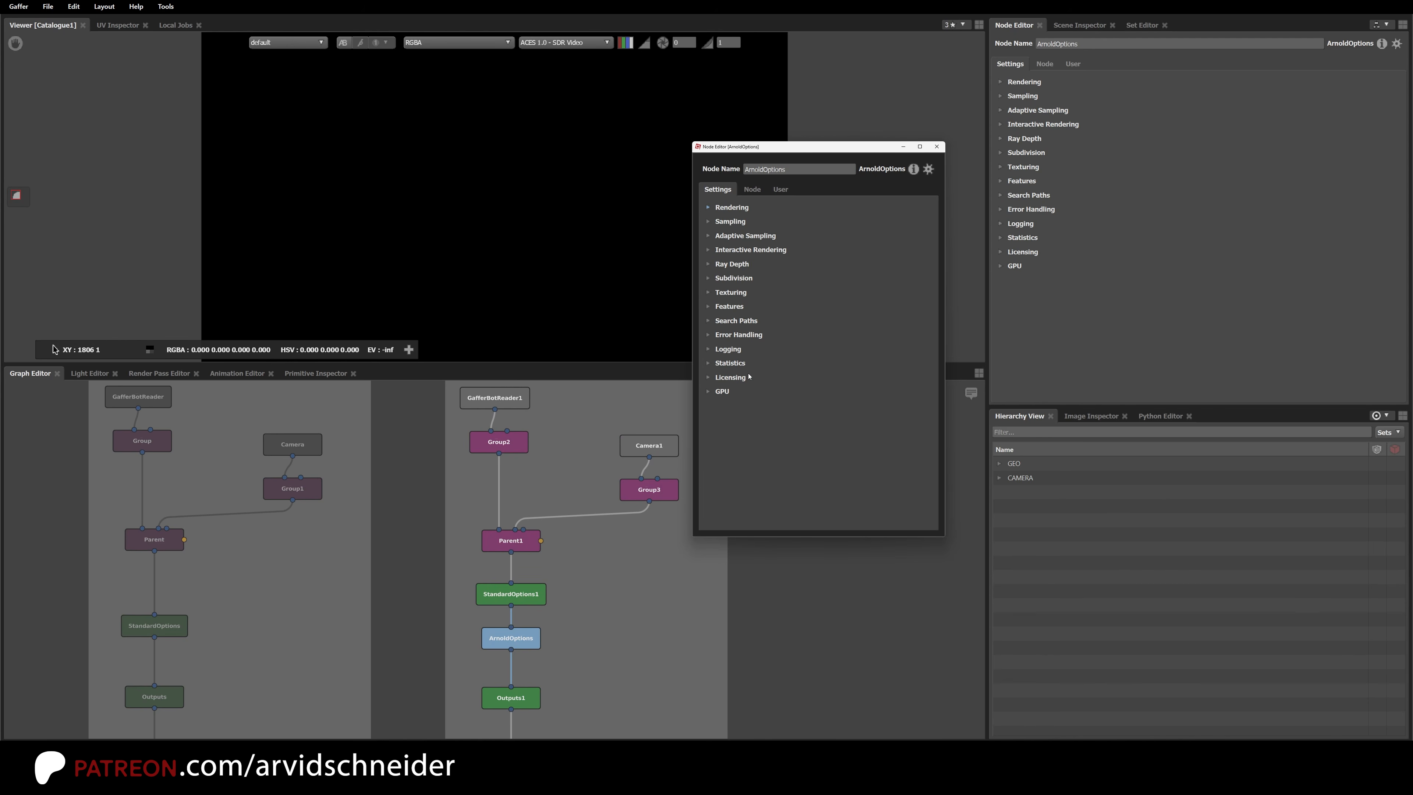
Step: Enable Info and Progress under the ArnoldOptions console verbosity logging settings and close the separate editor window
click(736, 350)
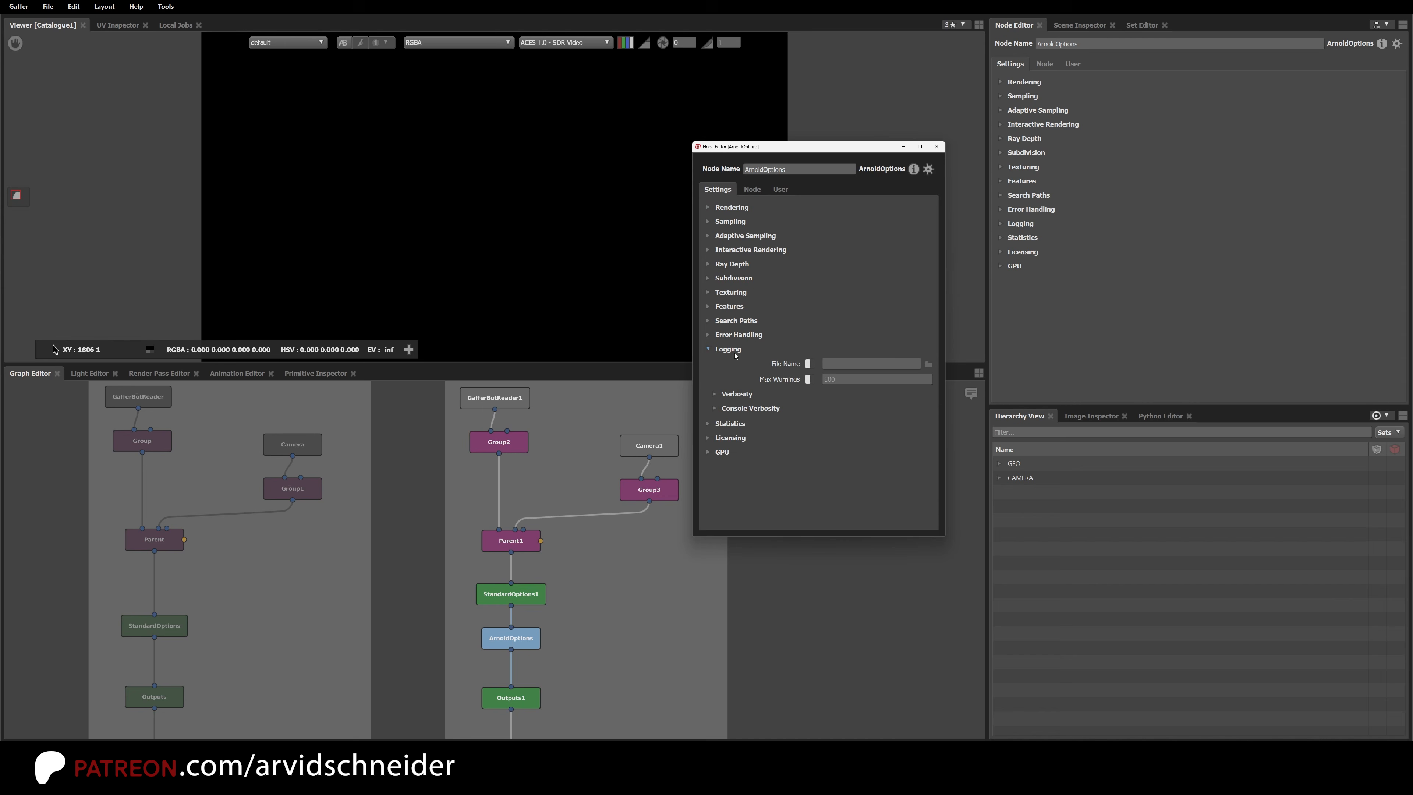
click(741, 408)
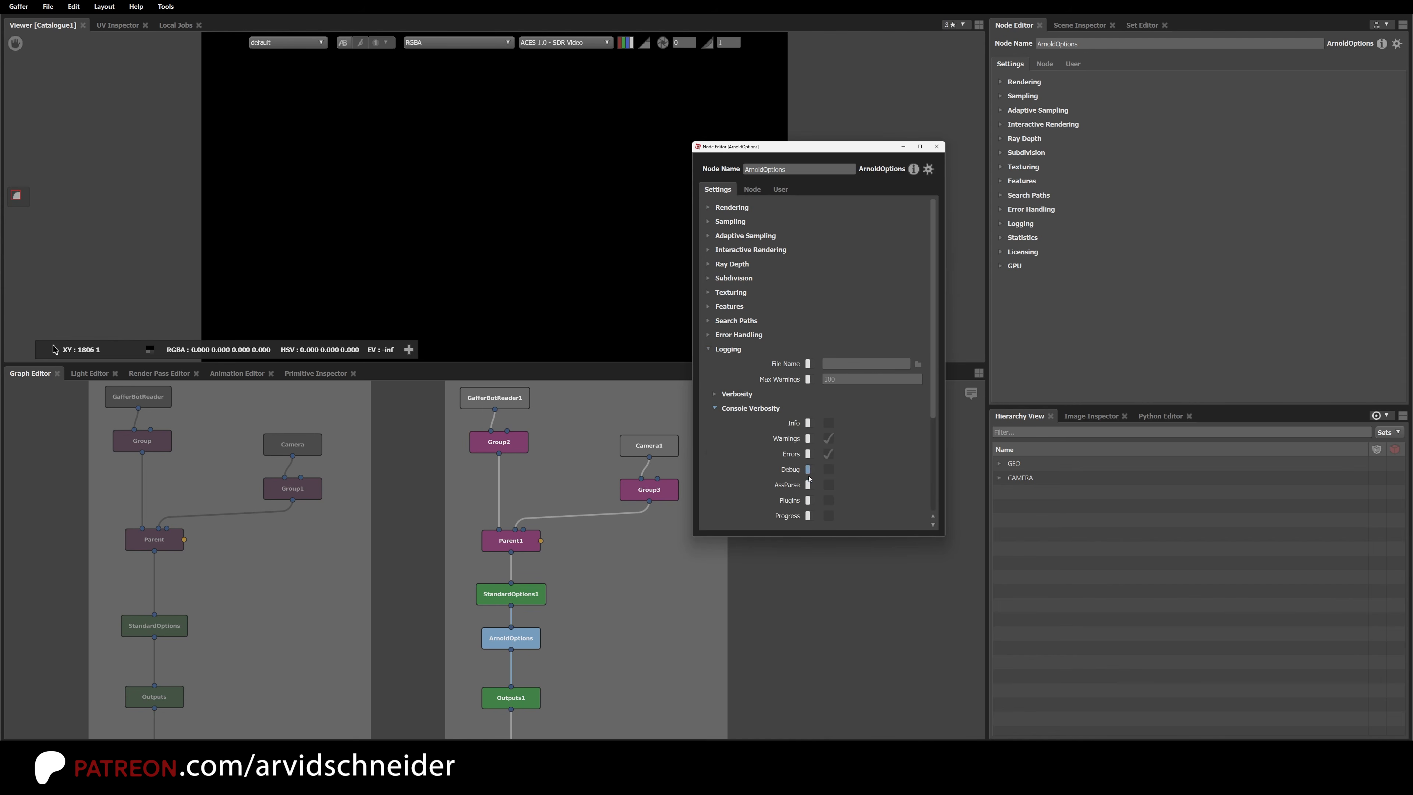
scroll(806, 453, down, 4)
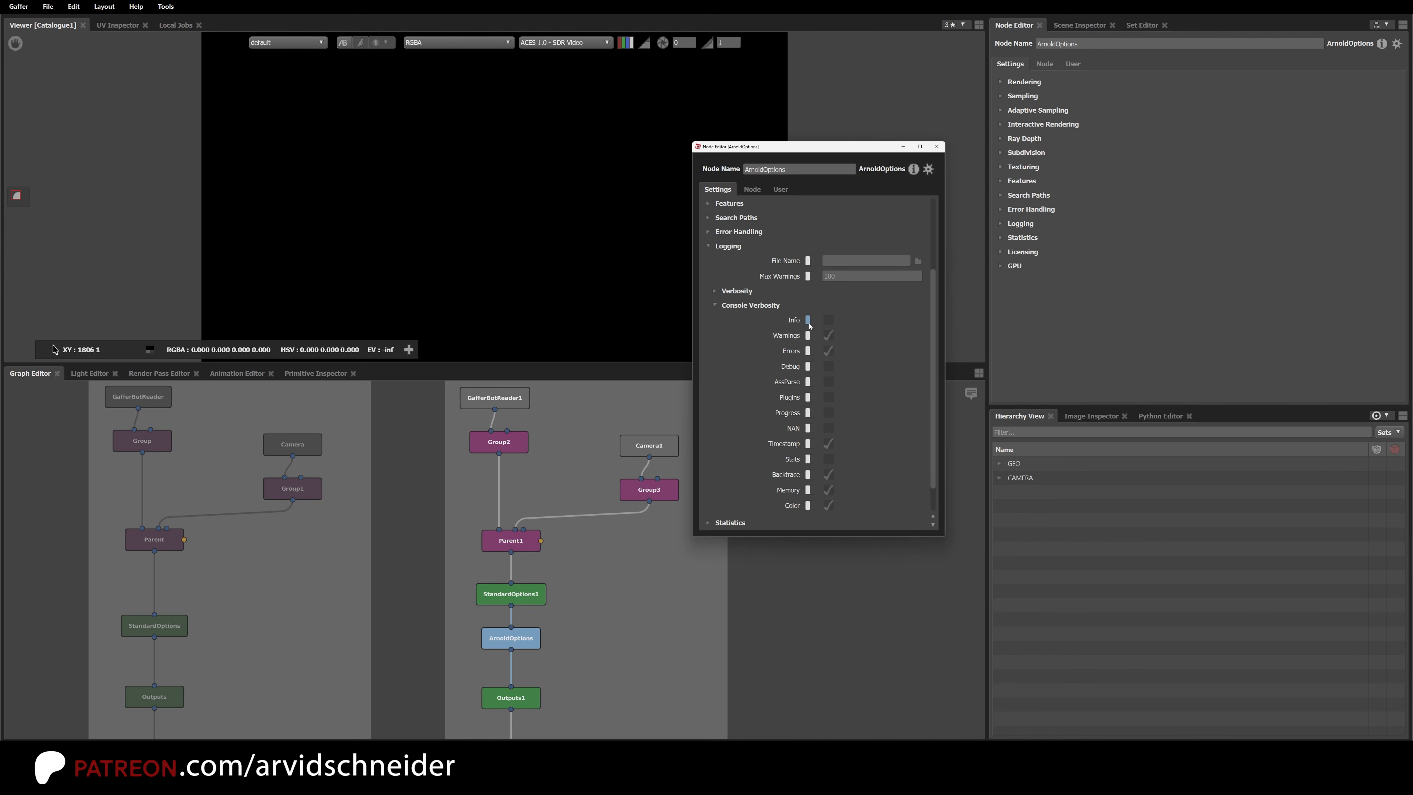
click(828, 319)
click(828, 412)
click(937, 147)
Step: Start the InteractiveRender1 render with the default Arnold renderer and review its log output
click(657, 657)
middle_drag(657, 657, 700, 476)
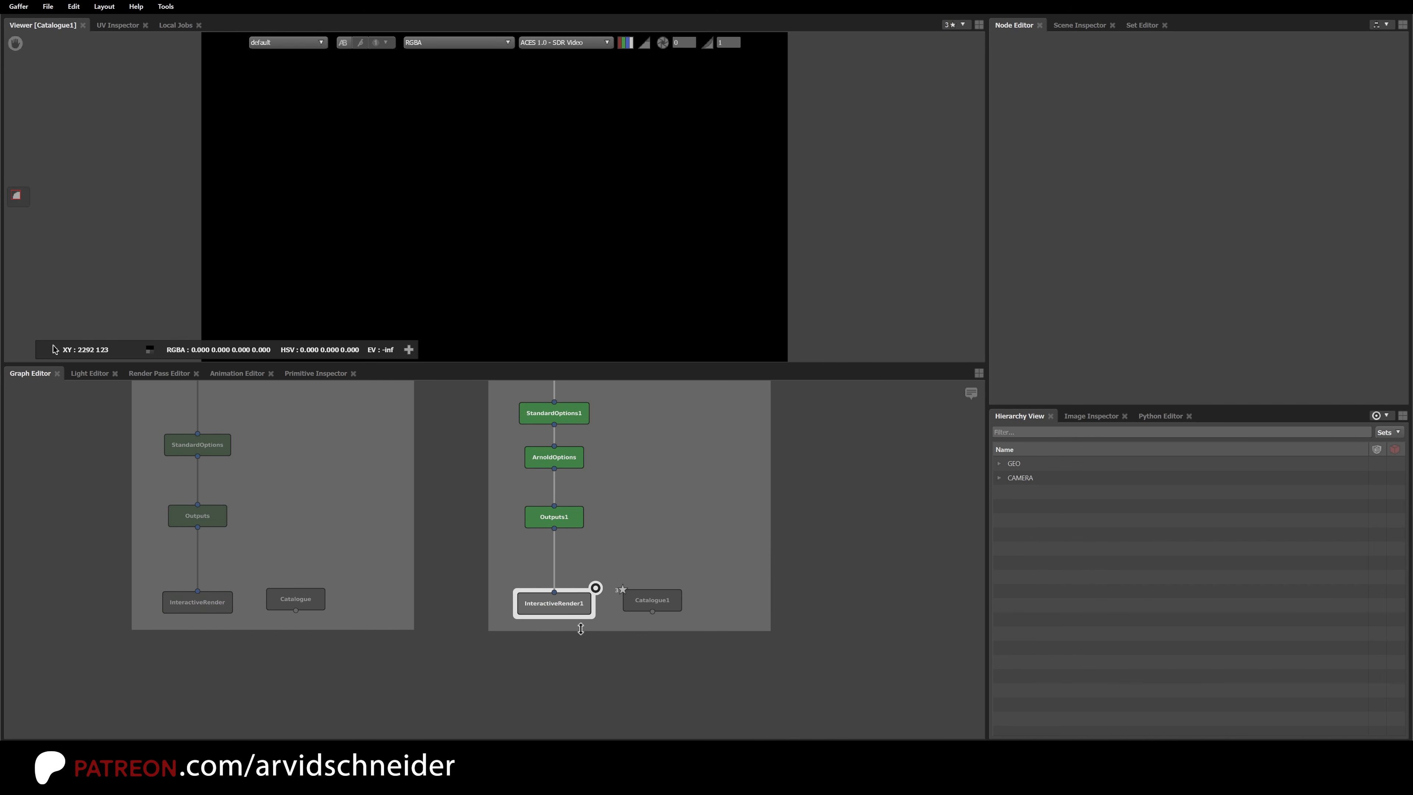
click(576, 605)
middle_drag(621, 584, 609, 653)
click(632, 672)
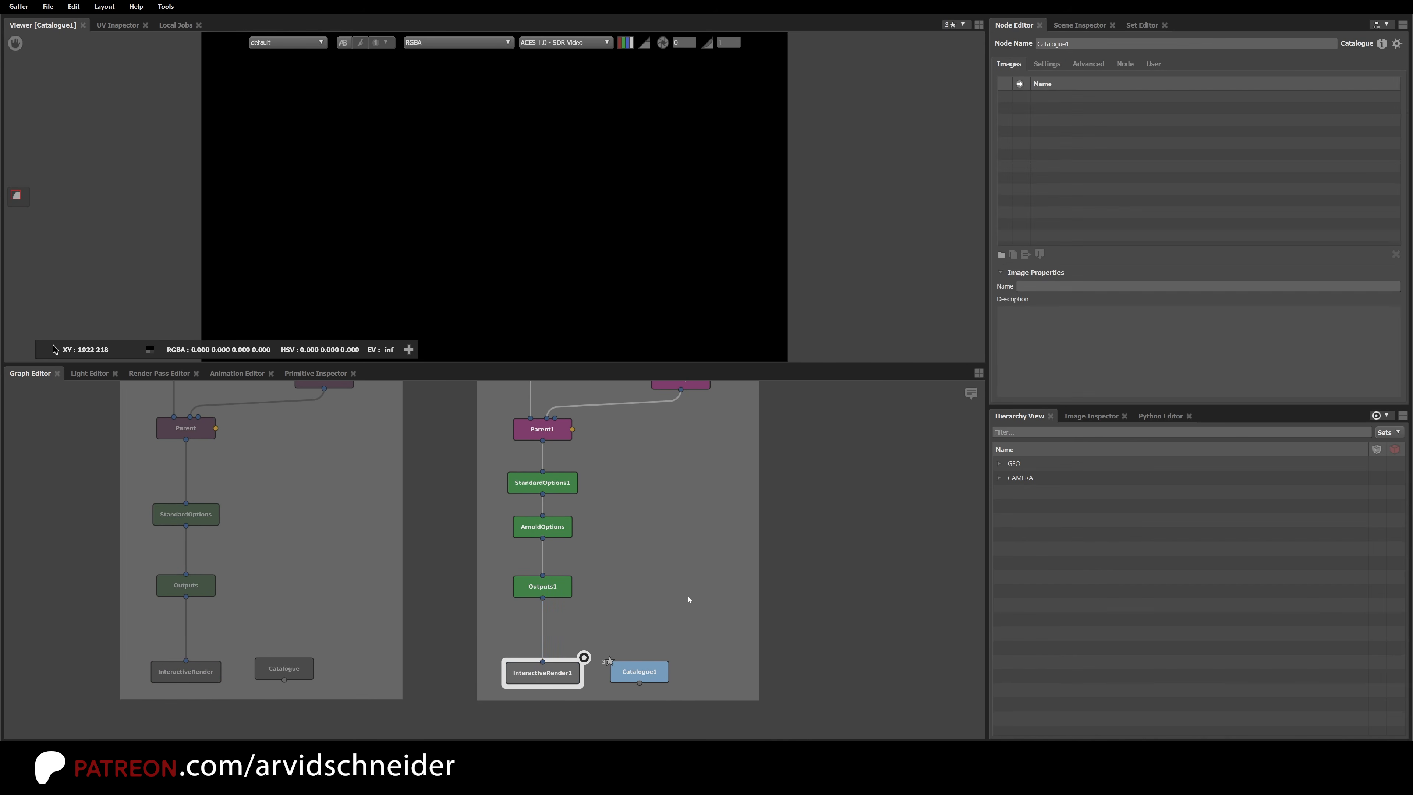
click(535, 676)
click(1106, 103)
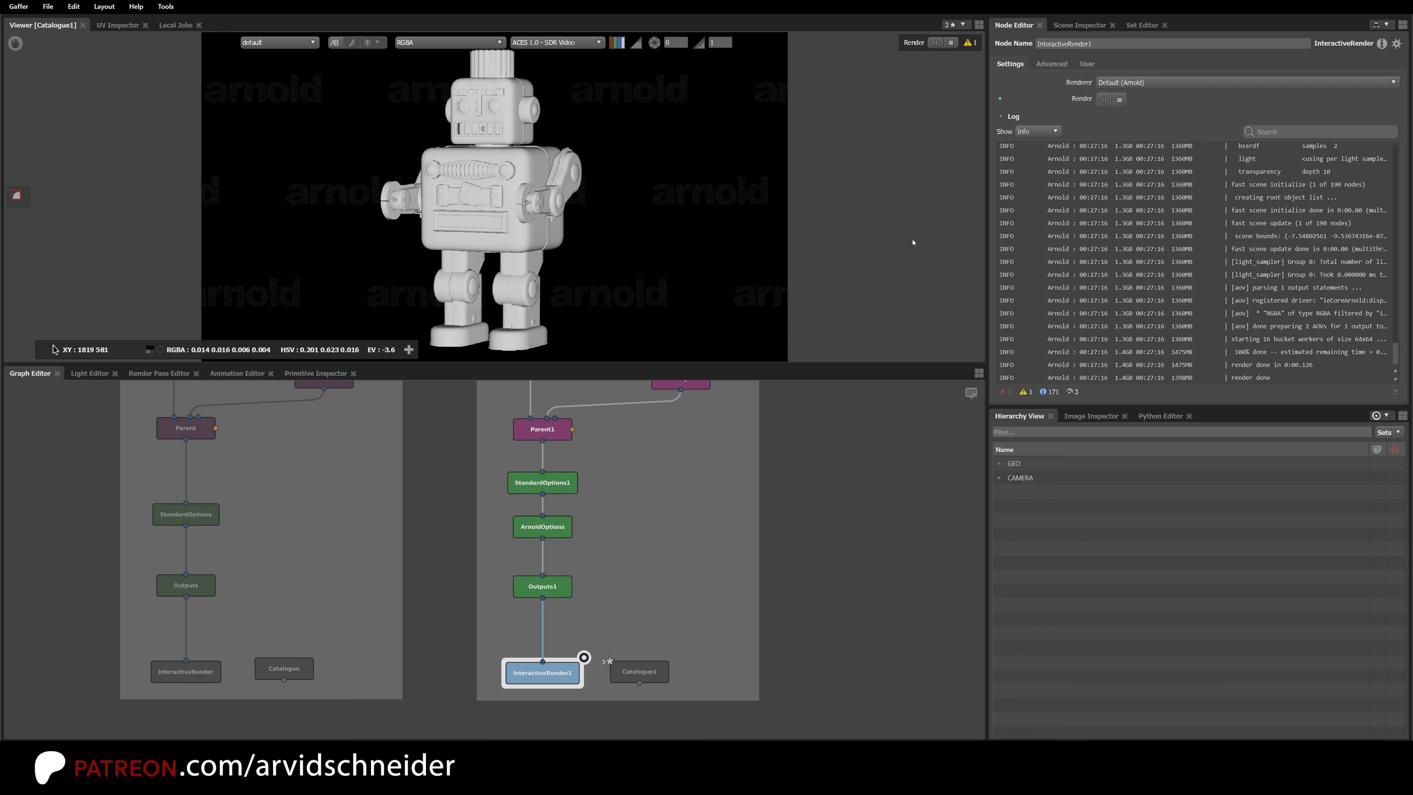
drag(1395, 357, 1060, 515)
Step: Enable AA Samples at 3 in the Sampling settings of the ArnoldOptions node
click(553, 519)
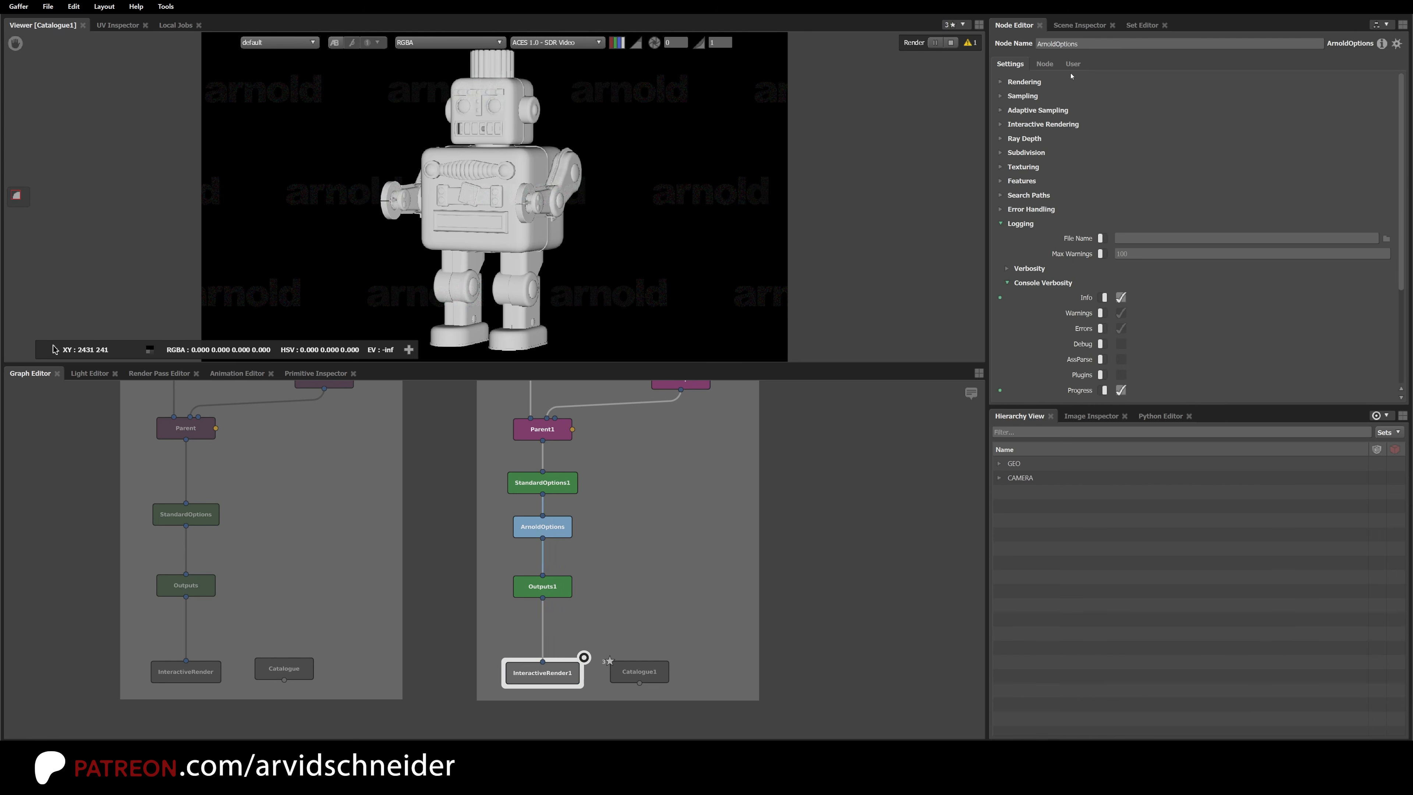
click(1021, 223)
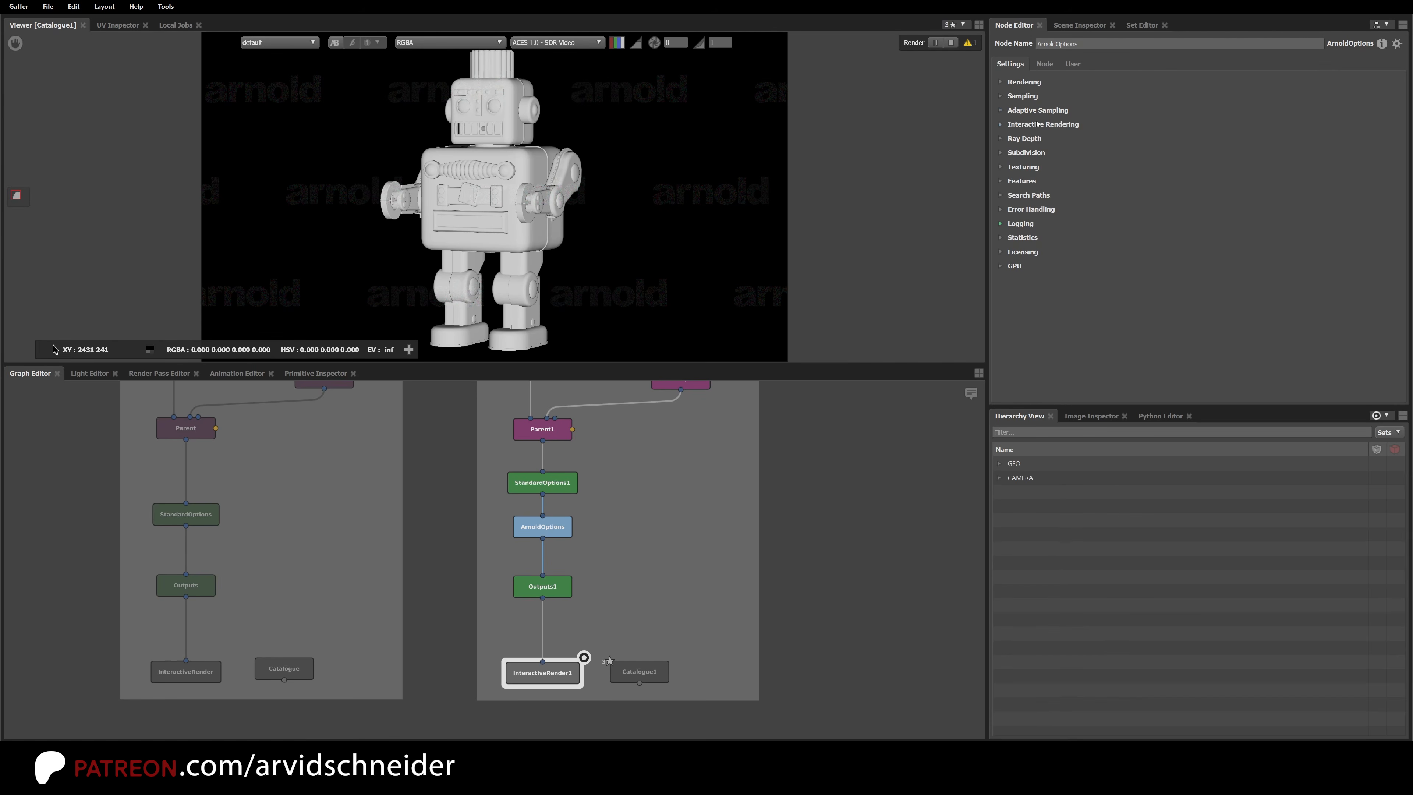
click(1037, 110)
click(1027, 96)
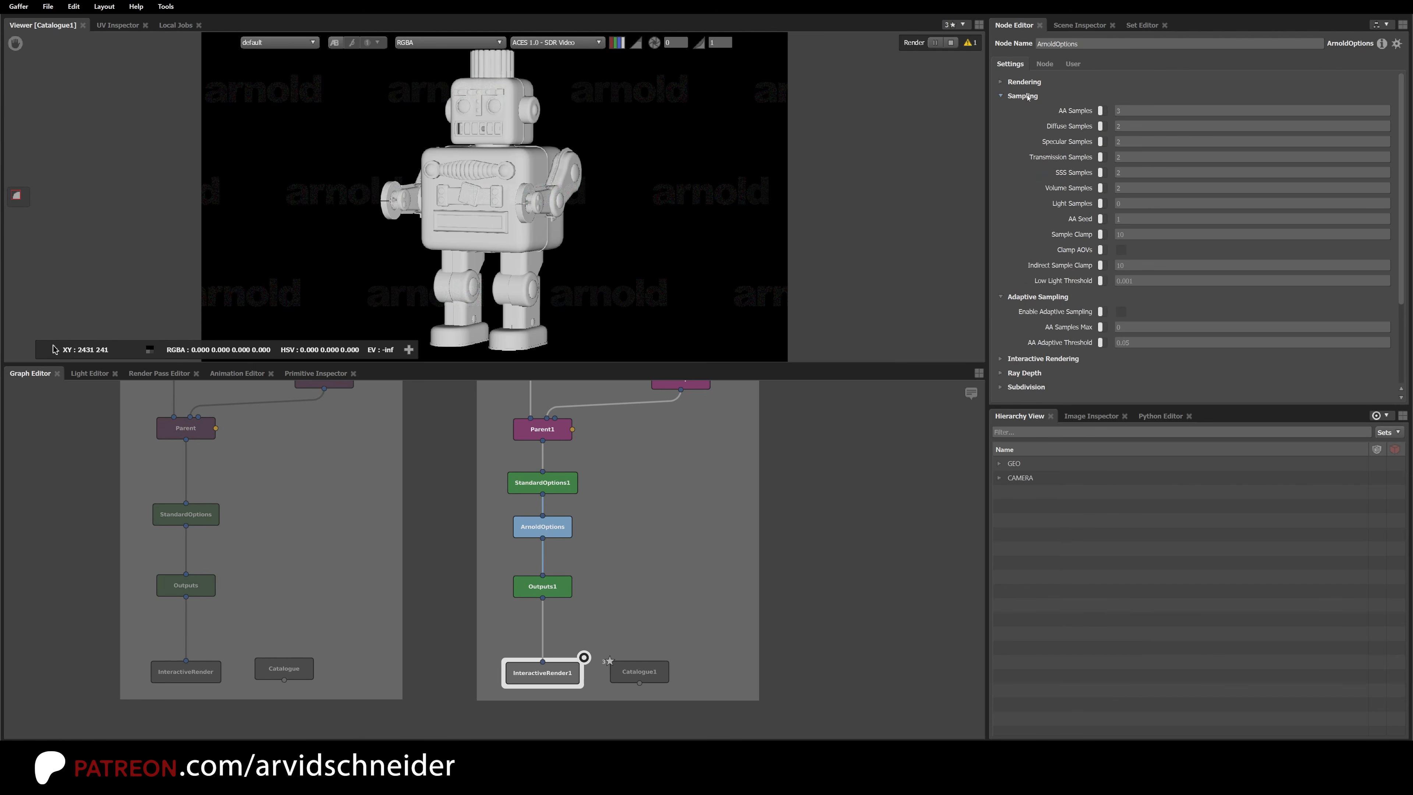
click(1101, 111)
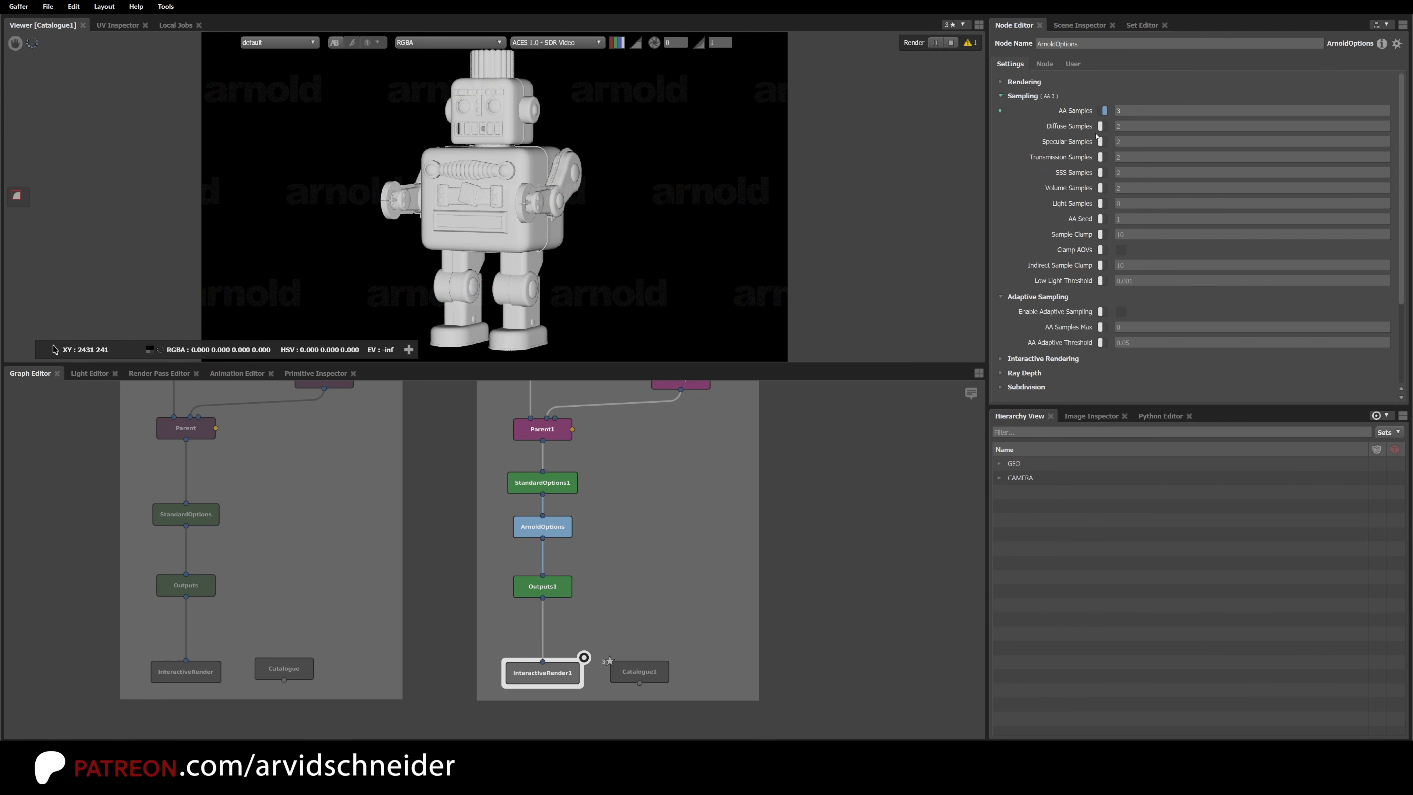
click(1026, 98)
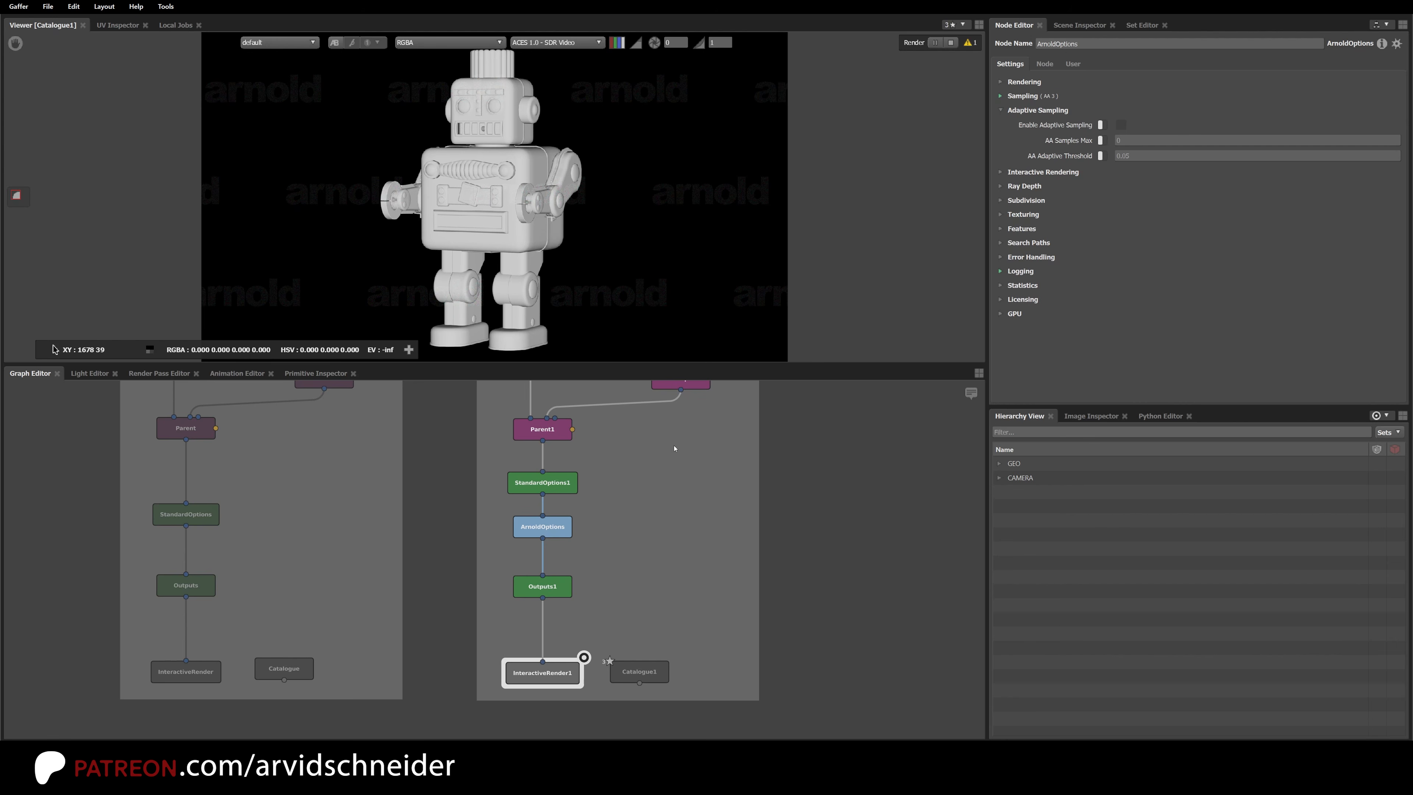
Step: Enable Depth Of Field in the Camera settings of the StandardOptions1 node
middle_drag(626, 496, 574, 499)
click(571, 495)
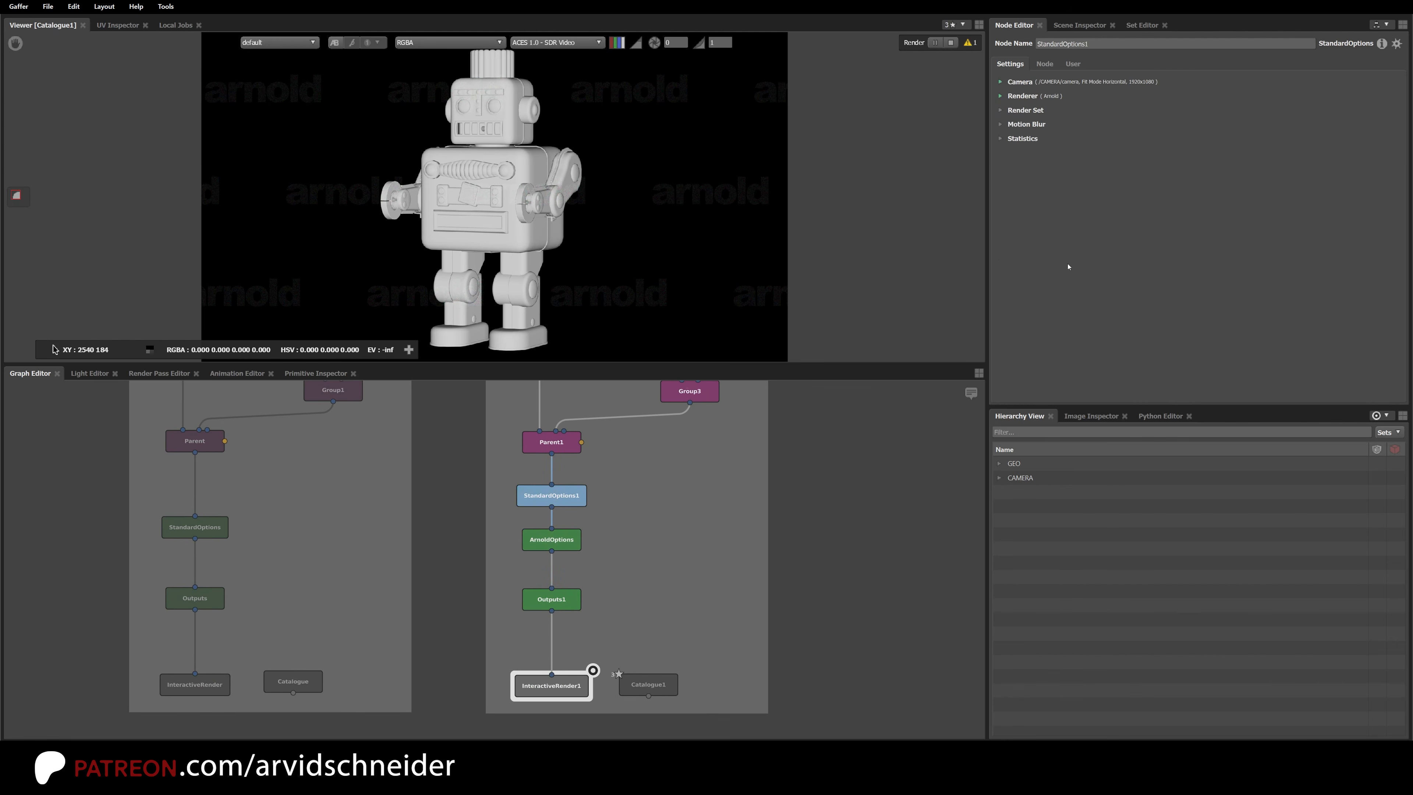
click(1024, 99)
click(1025, 98)
click(1022, 84)
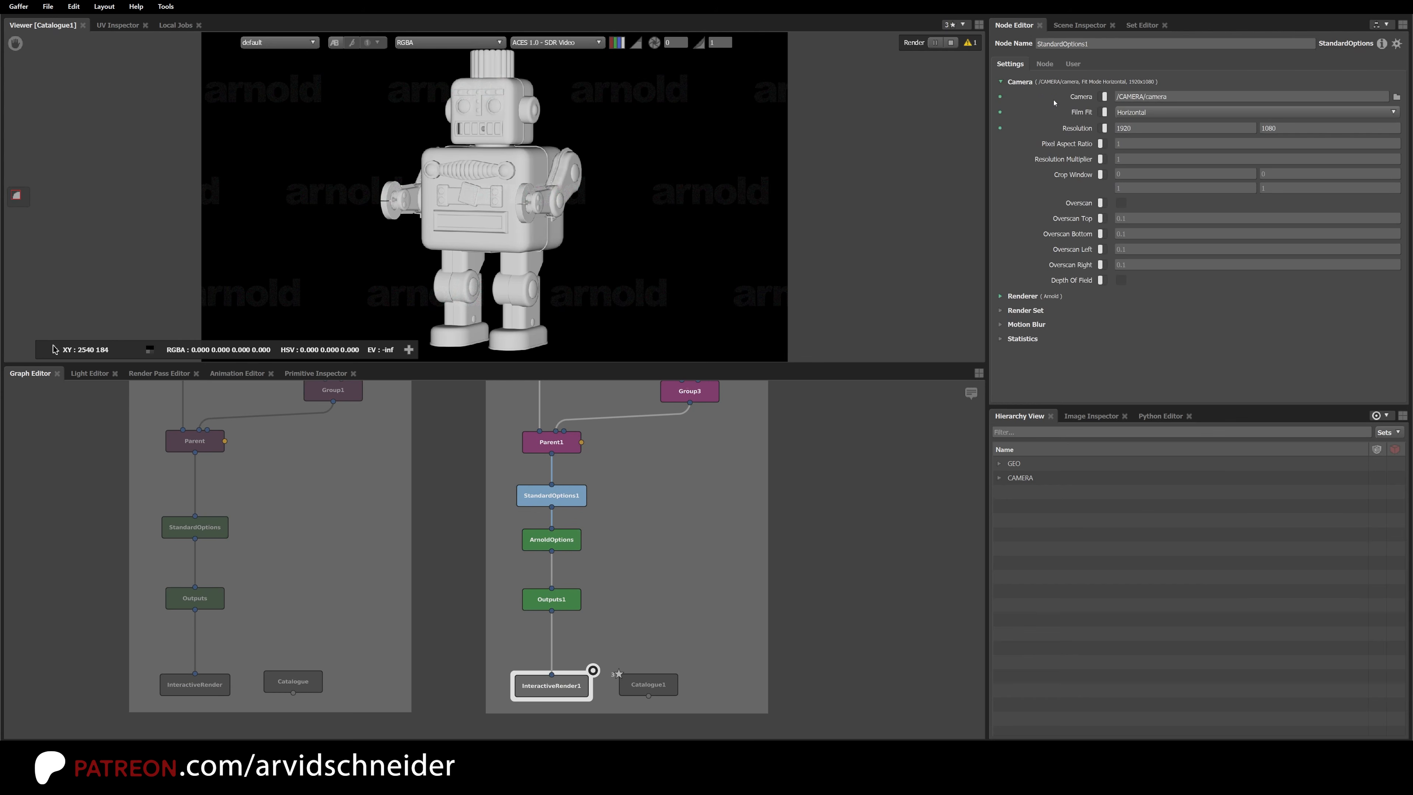
click(1120, 280)
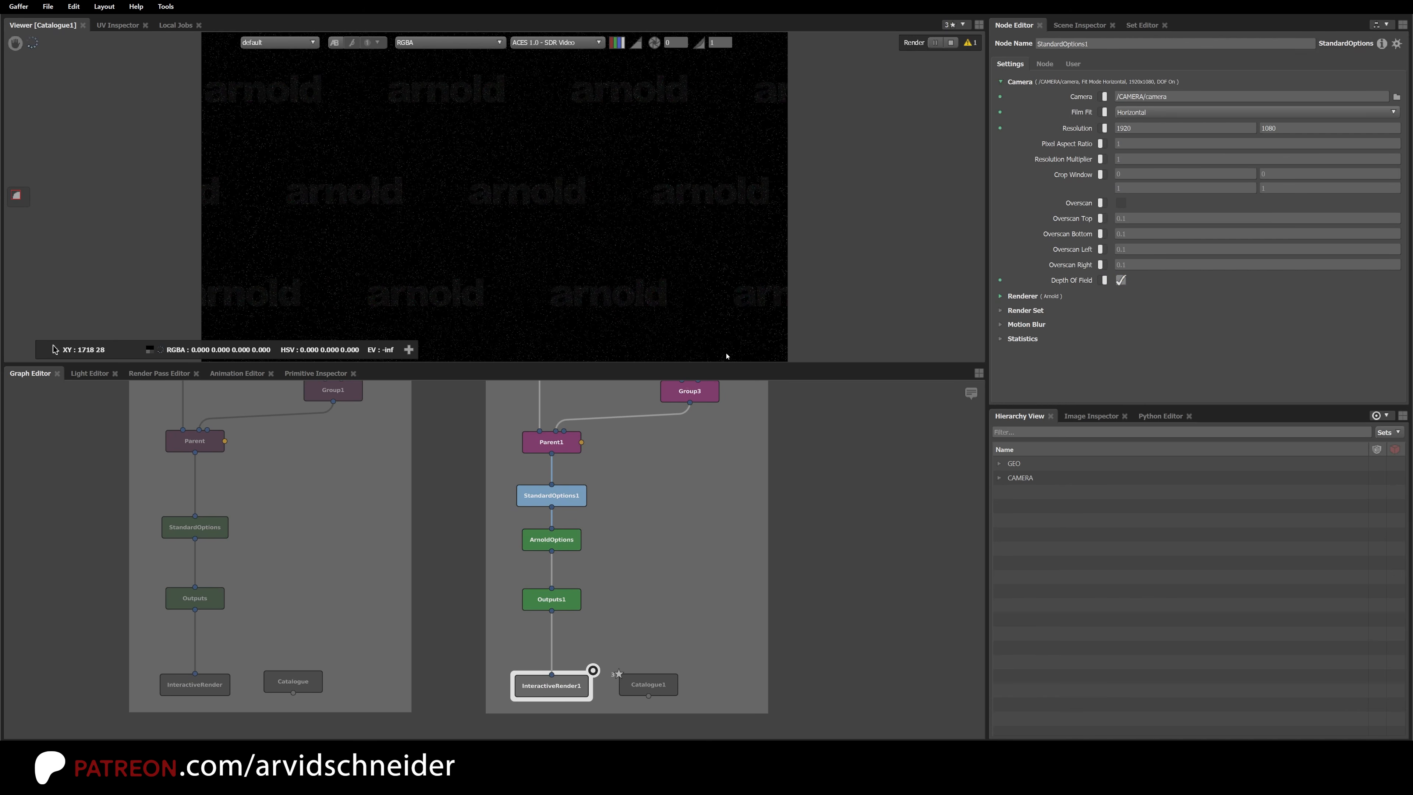
Step: Set the Camera1 node's depth-of-field Focus Distance to 153
click(684, 504)
middle_drag(677, 484, 652, 643)
click(675, 505)
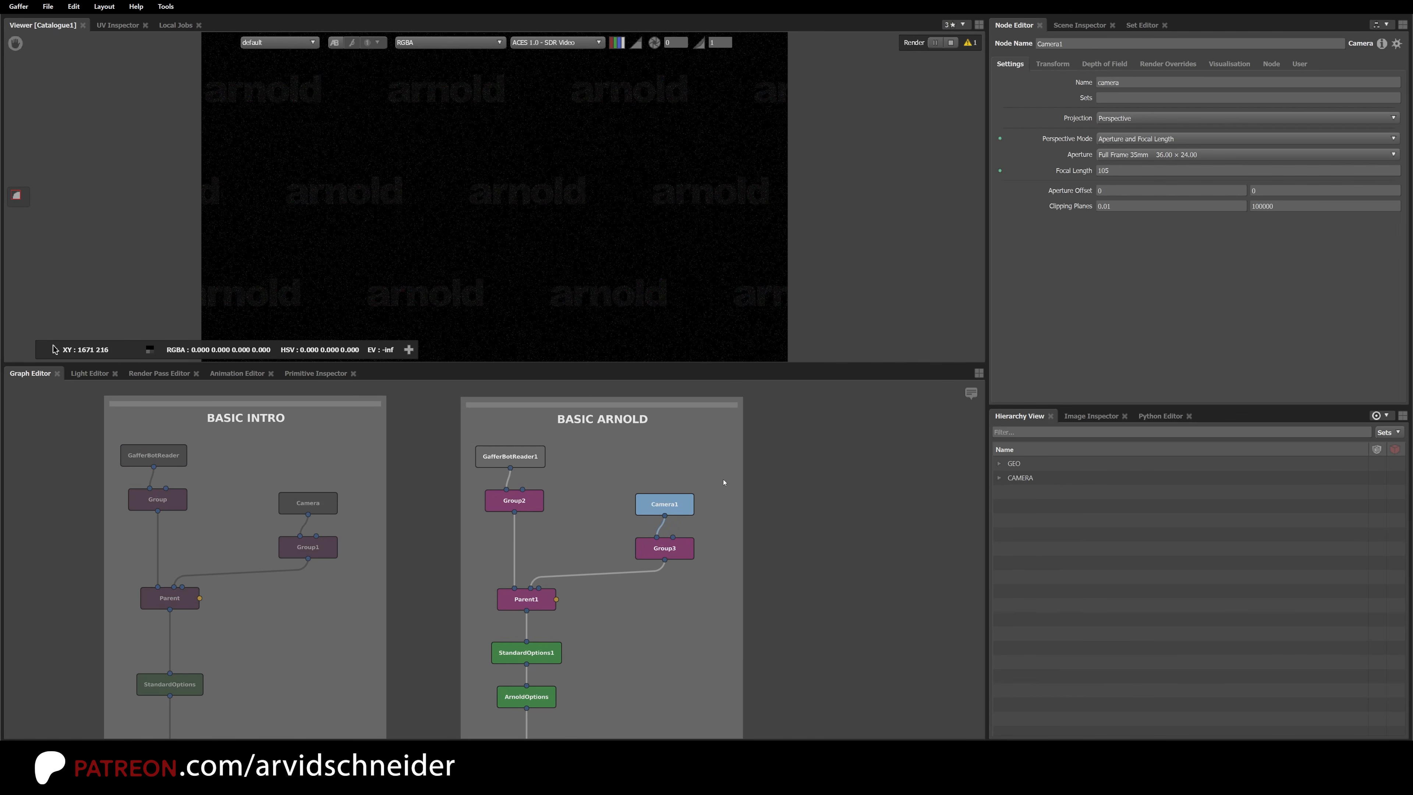
click(1099, 63)
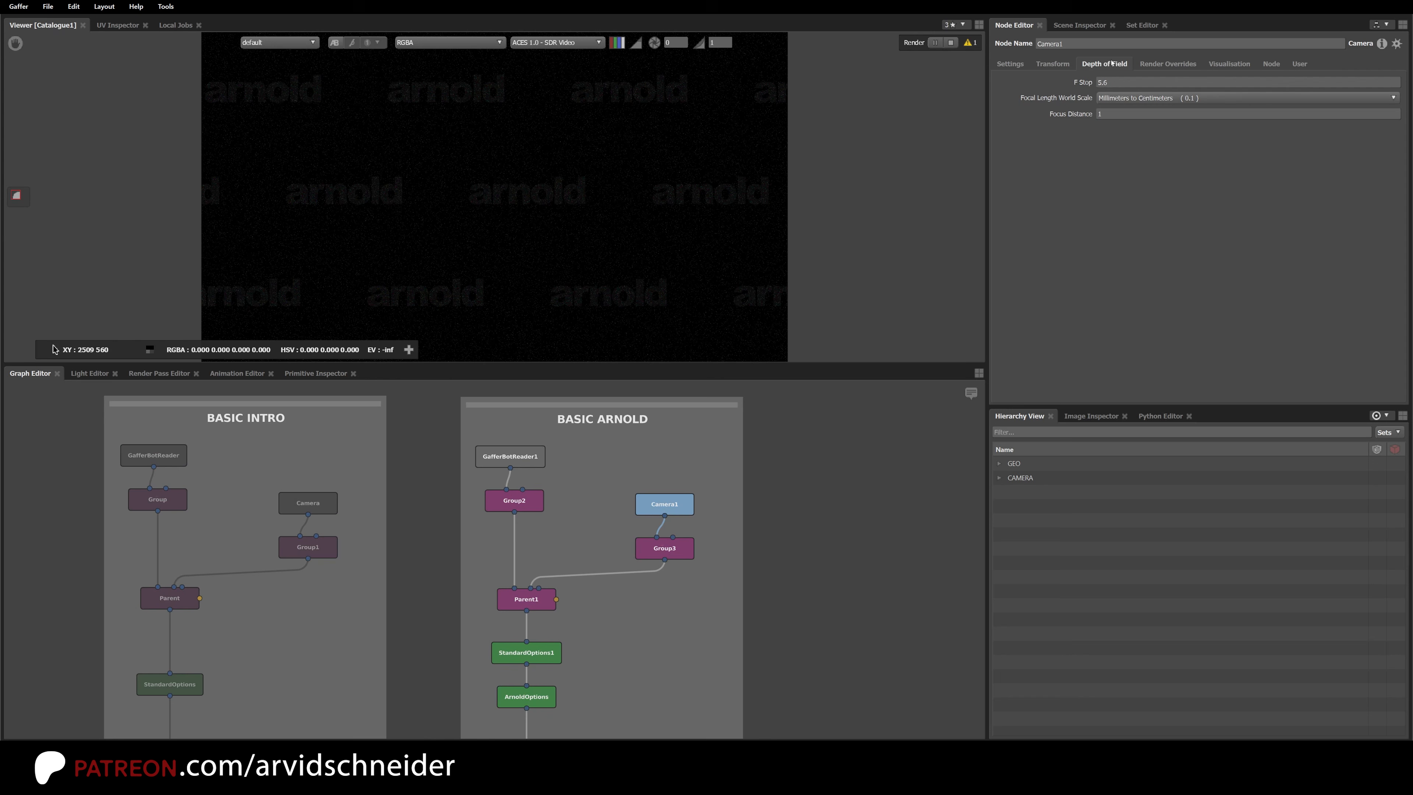
click(1107, 114)
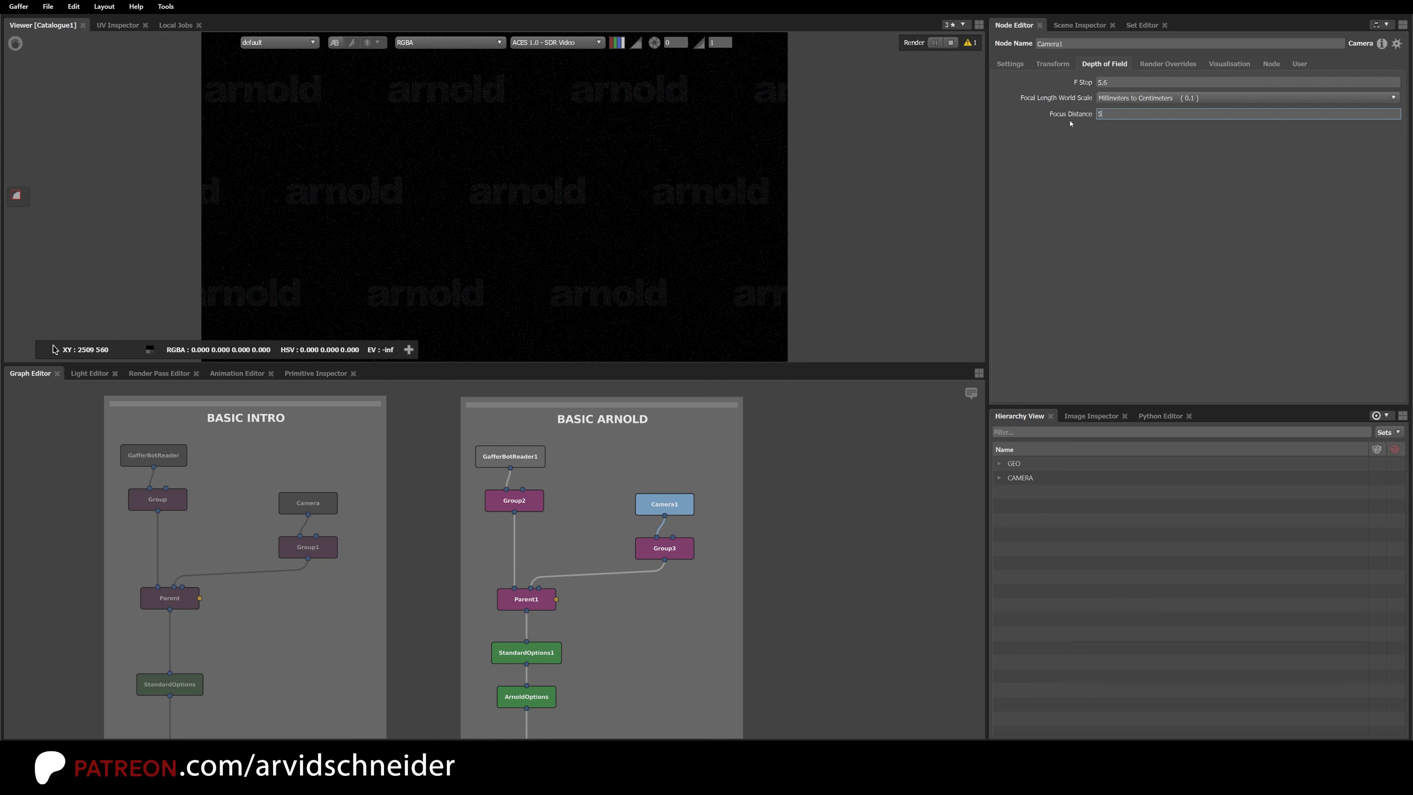
key(Return)
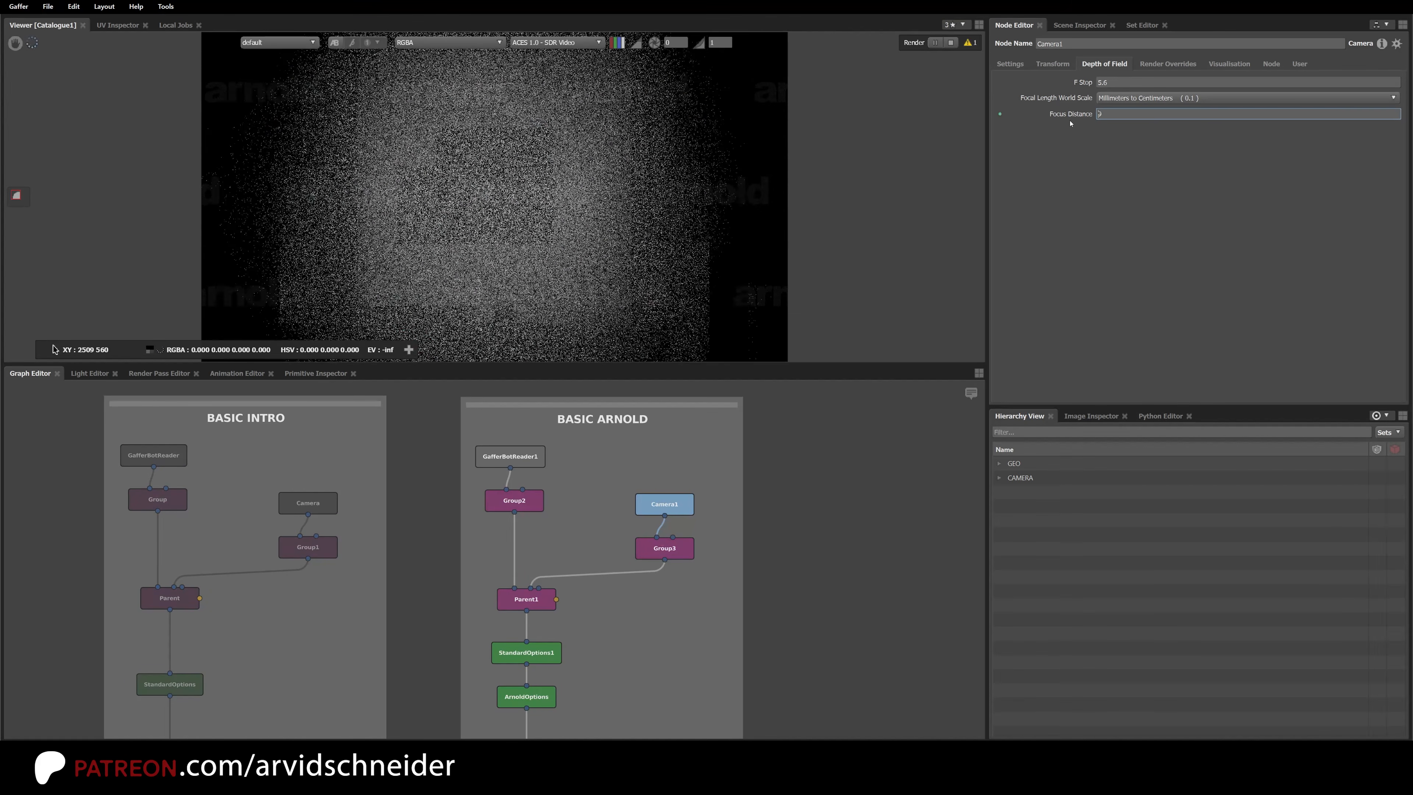
text(13)
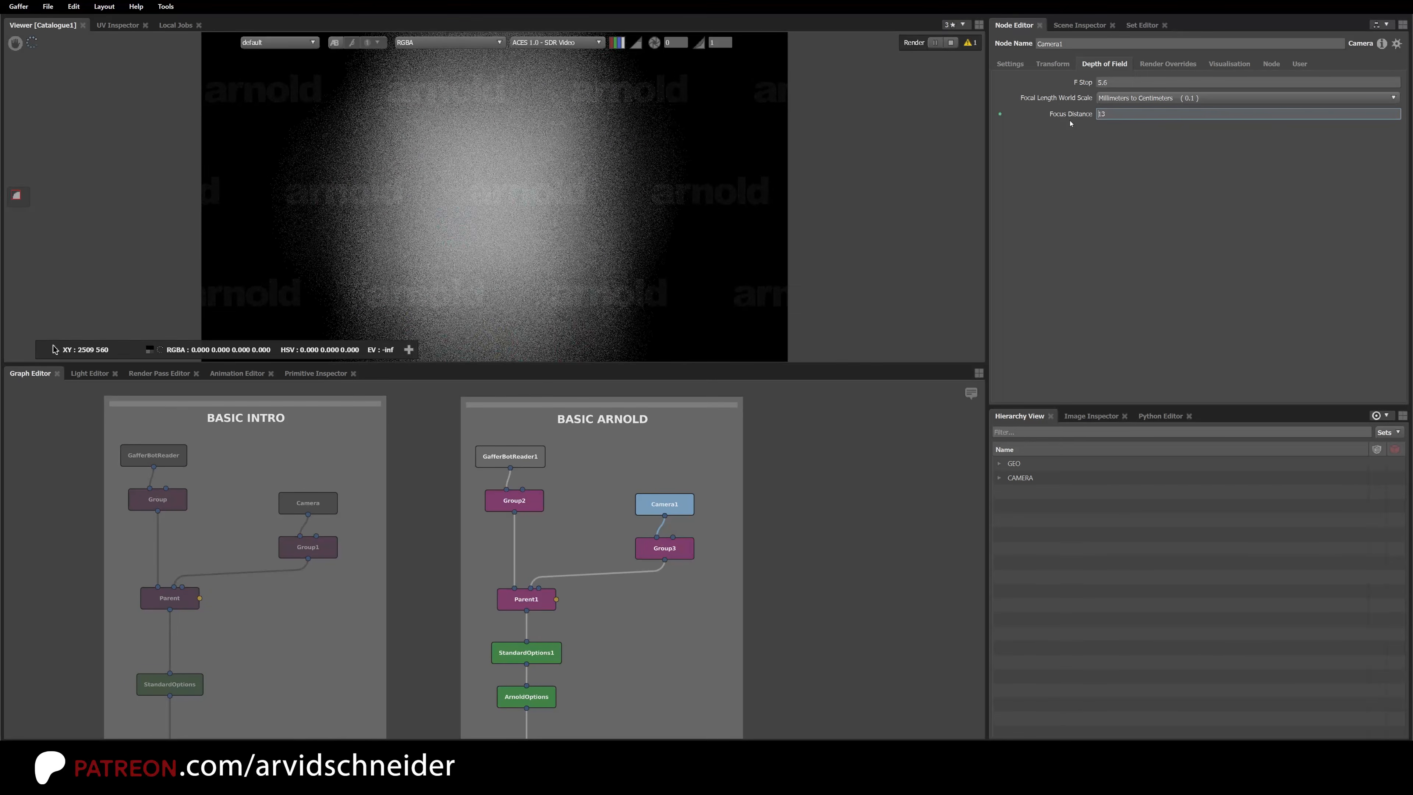
key(Up)
key(Up)
key(Up)
key(Up)
key(Up)
key(Up)
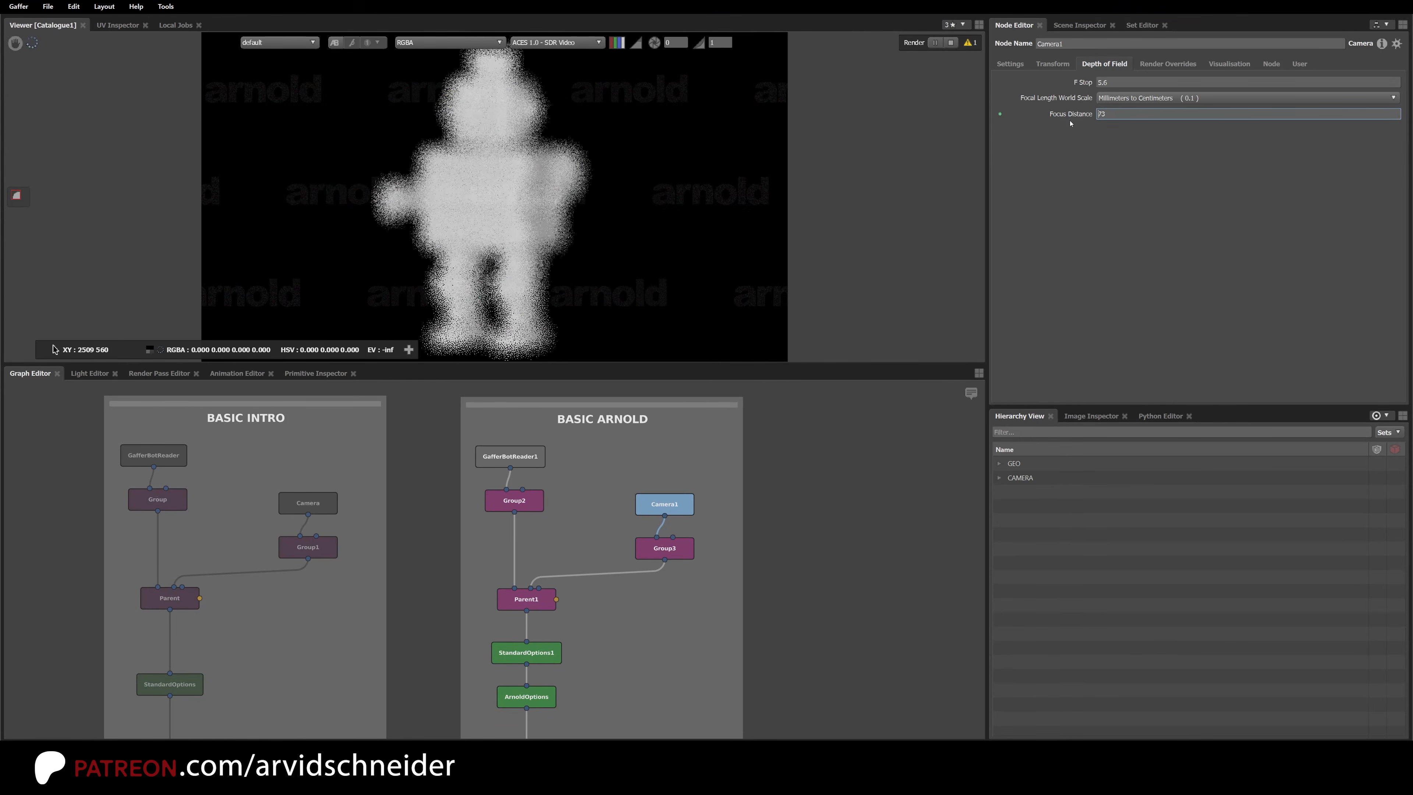
key(Up)
key(Up)
key(Up)
key(Up)
key(Up)
key(Up)
key(Up)
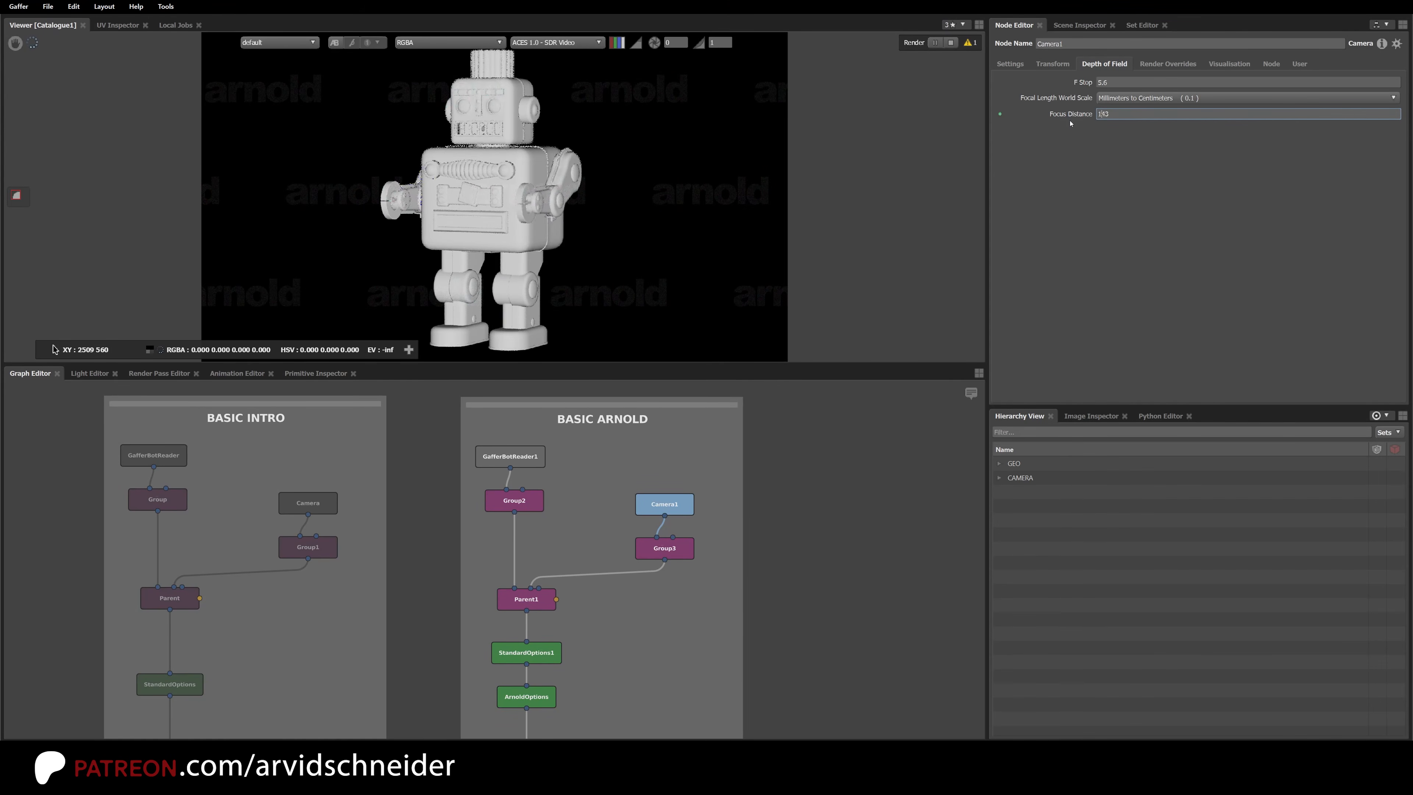
key(Up)
Step: Set the Camera1 node's F Stop to 1
key(shift+Tab)
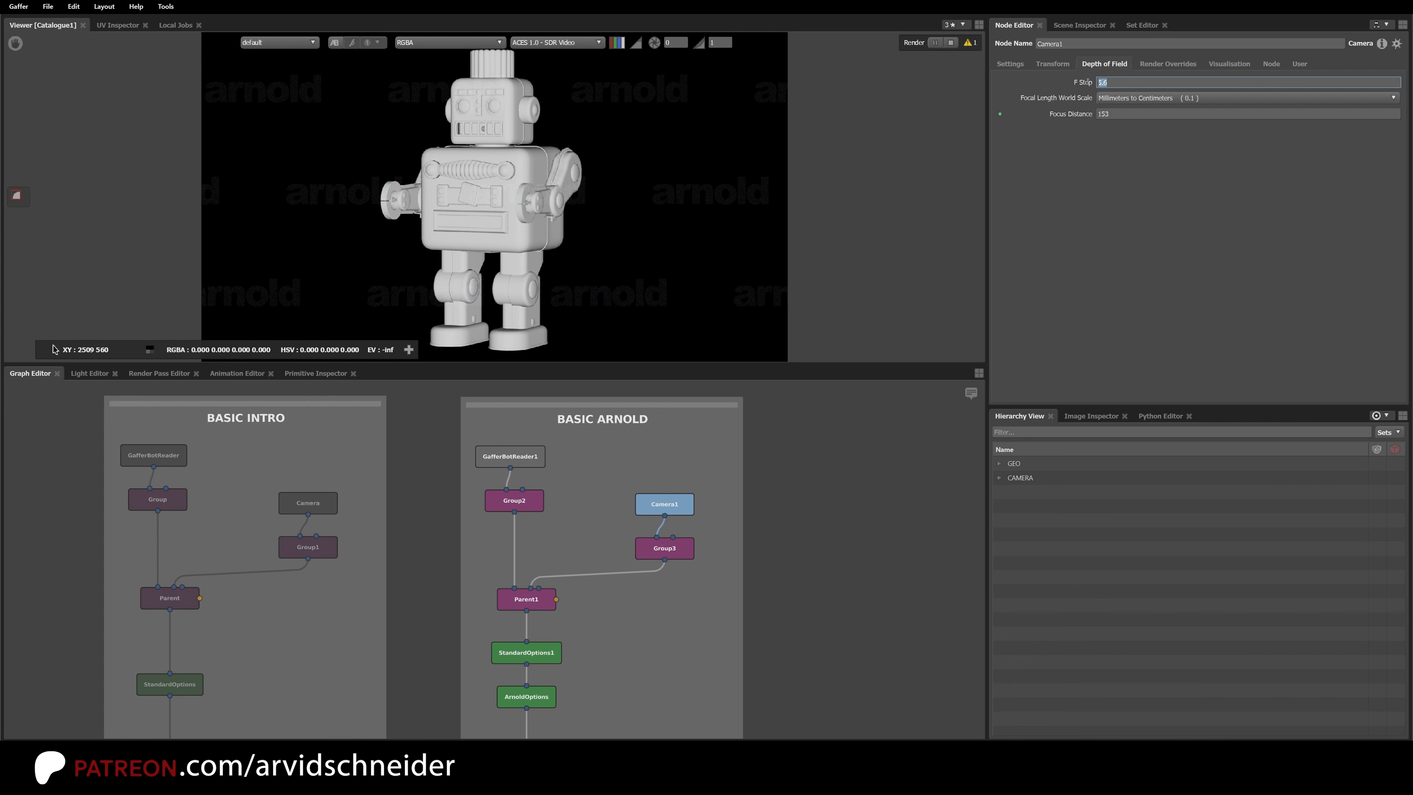
text(1)
key(Return)
Step: Examine the depth-of-field blur on the robot's body and arms up close in a temporarily enlarged Viewer
middle_drag(626, 631, 631, 609)
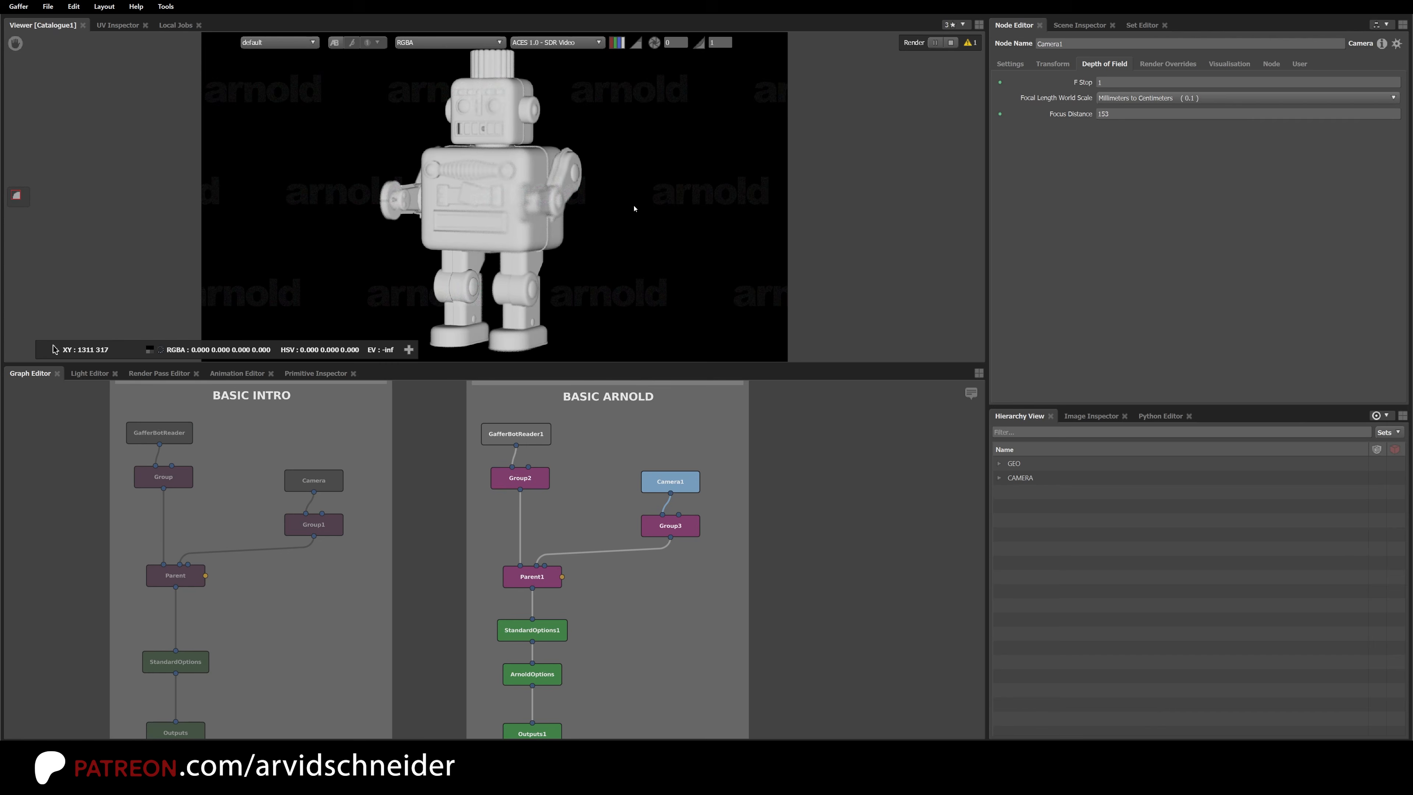
middle_drag(630, 290, 686, 203)
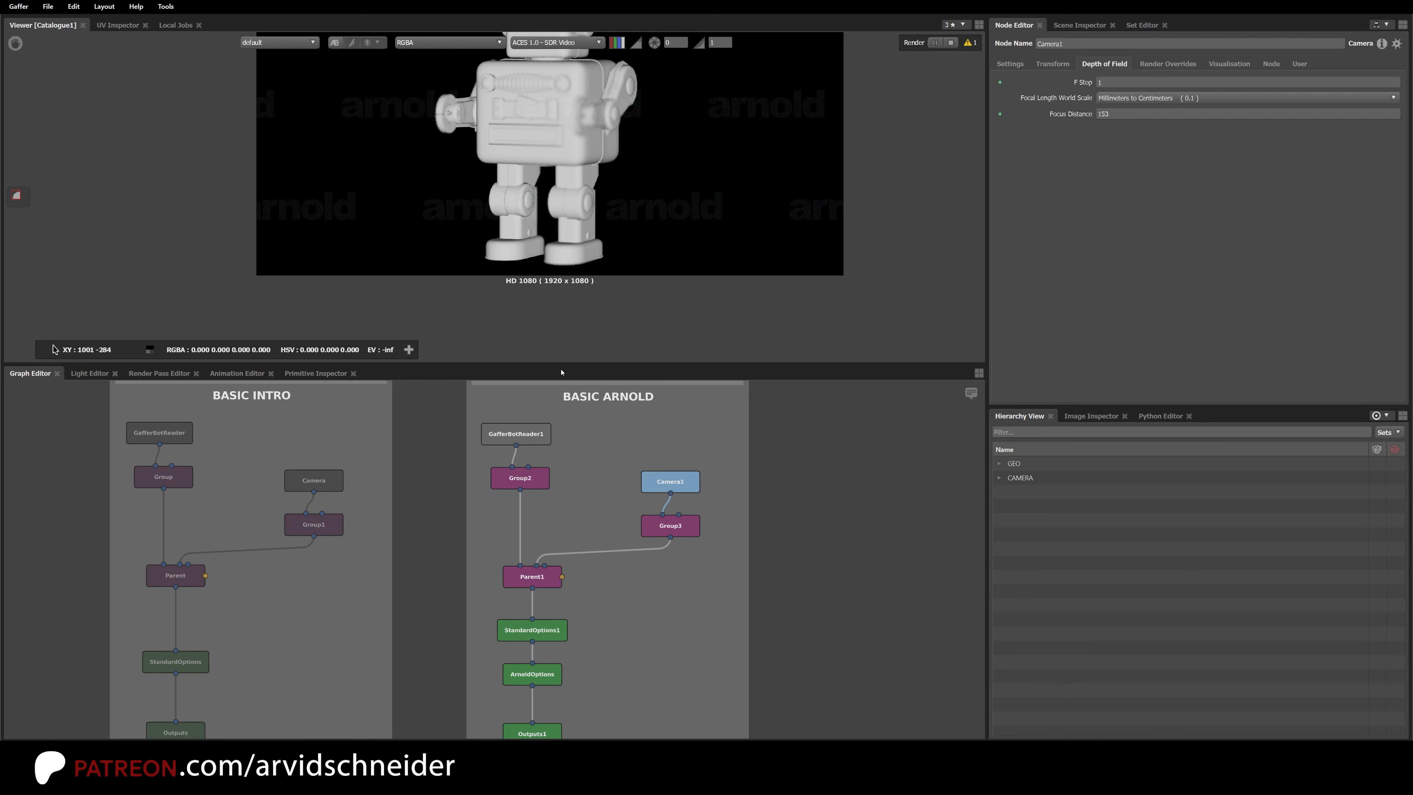
drag(563, 365, 573, 462)
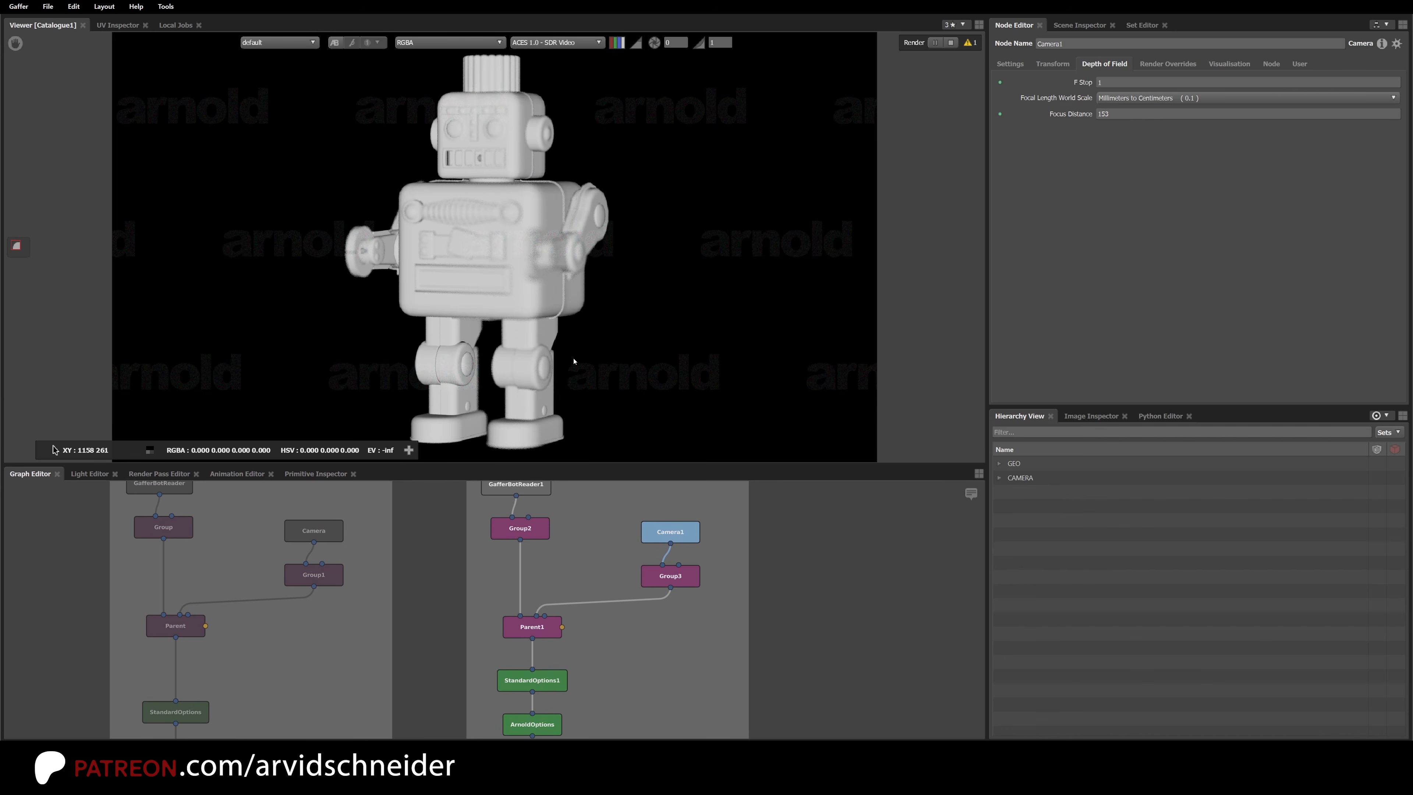
scroll(574, 360, up, 2)
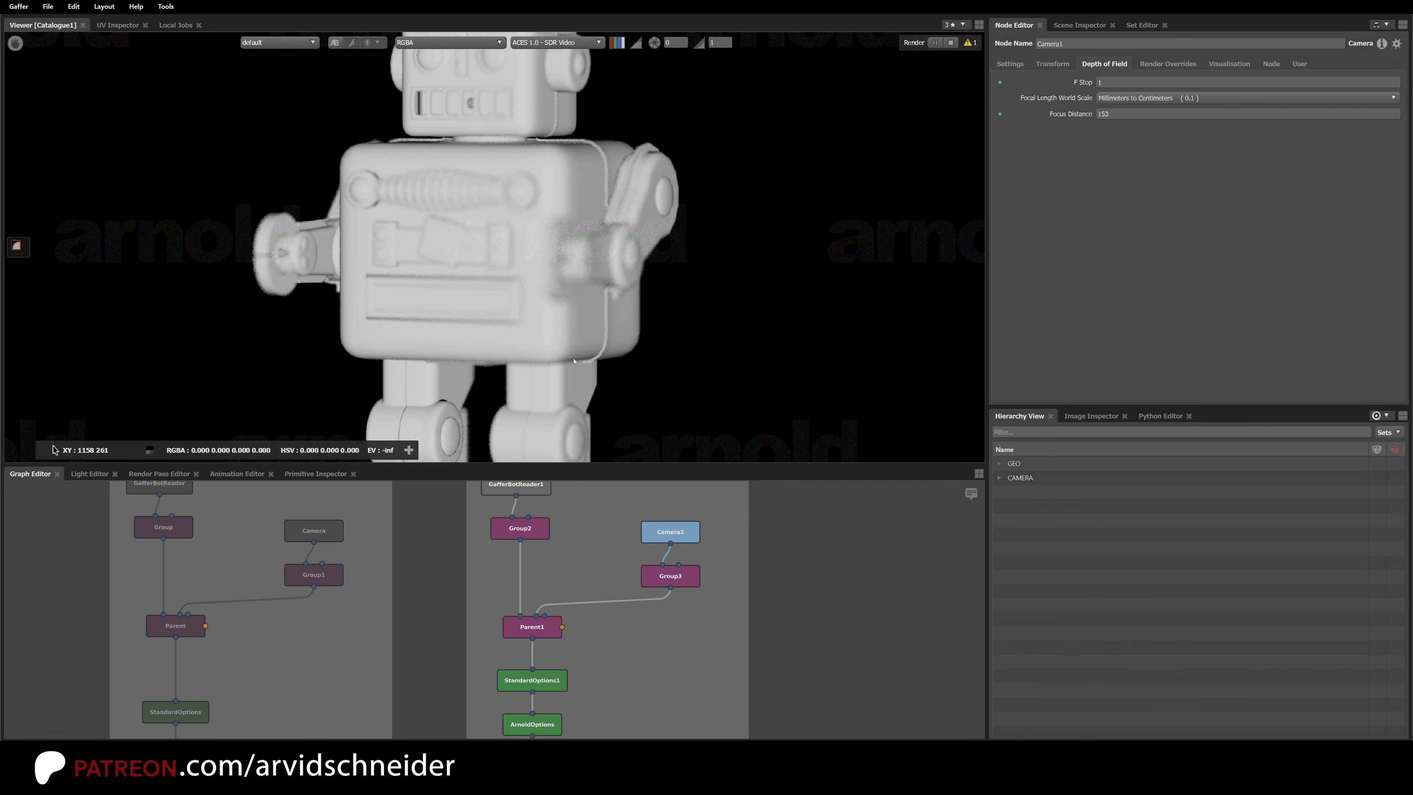
key(f)
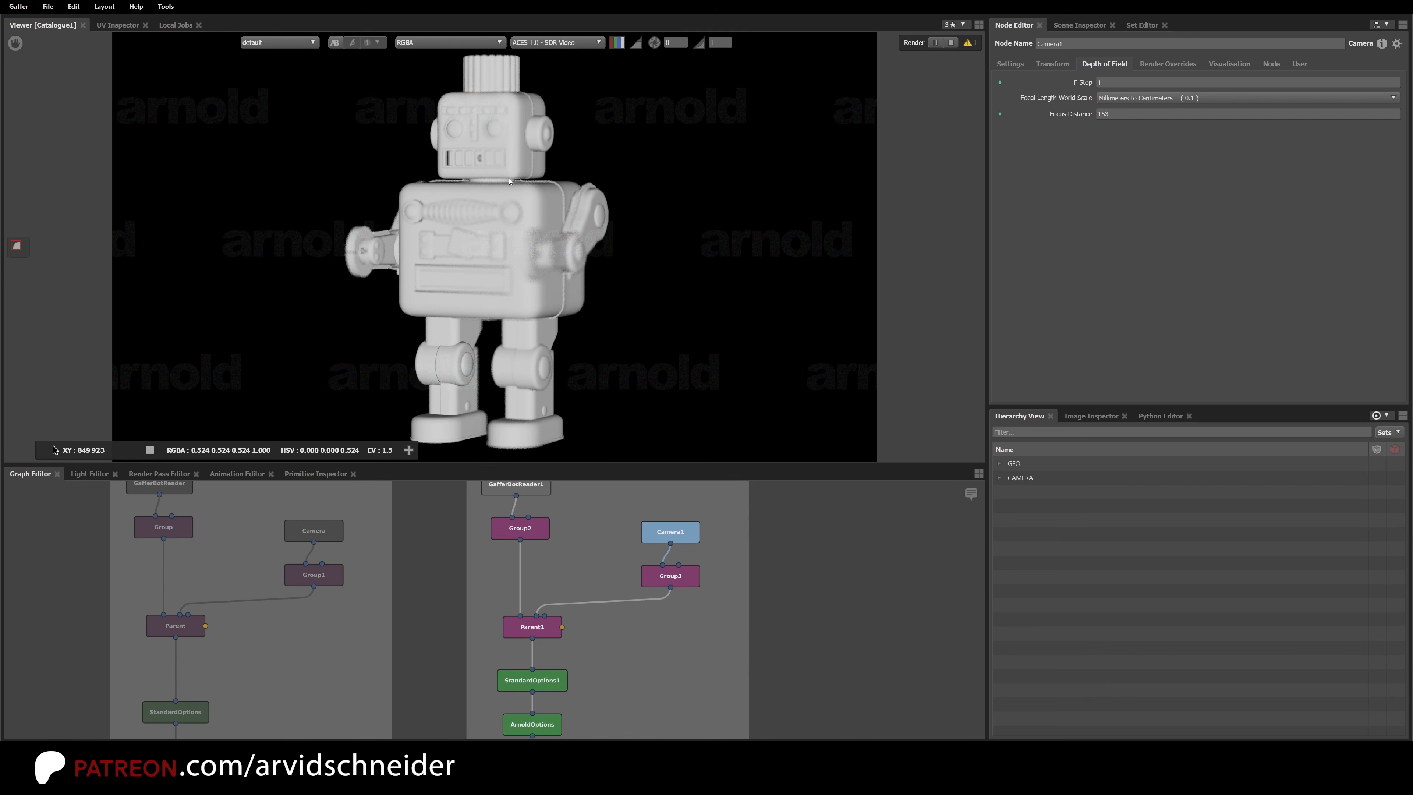
scroll(451, 312, up, 2)
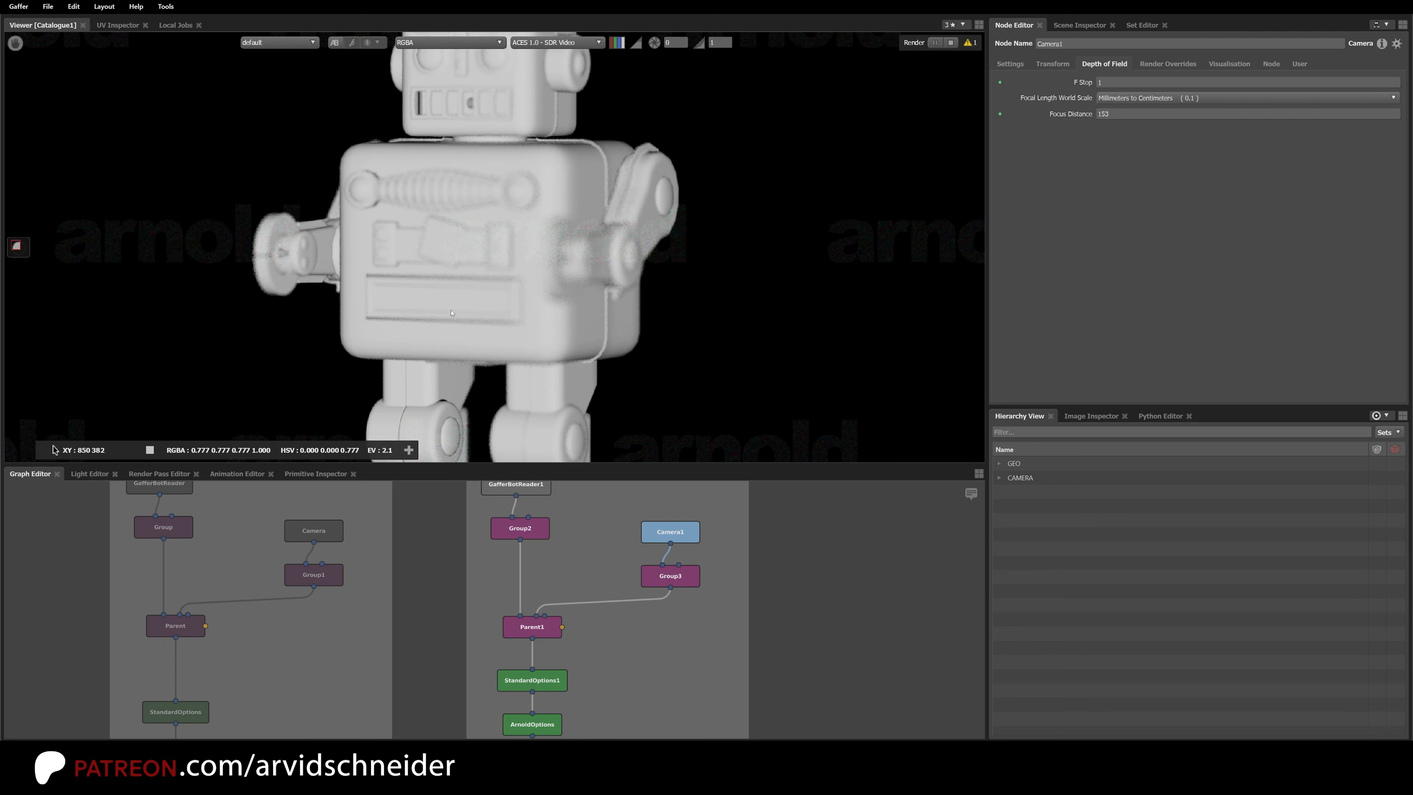
middle_drag(457, 283, 625, 291)
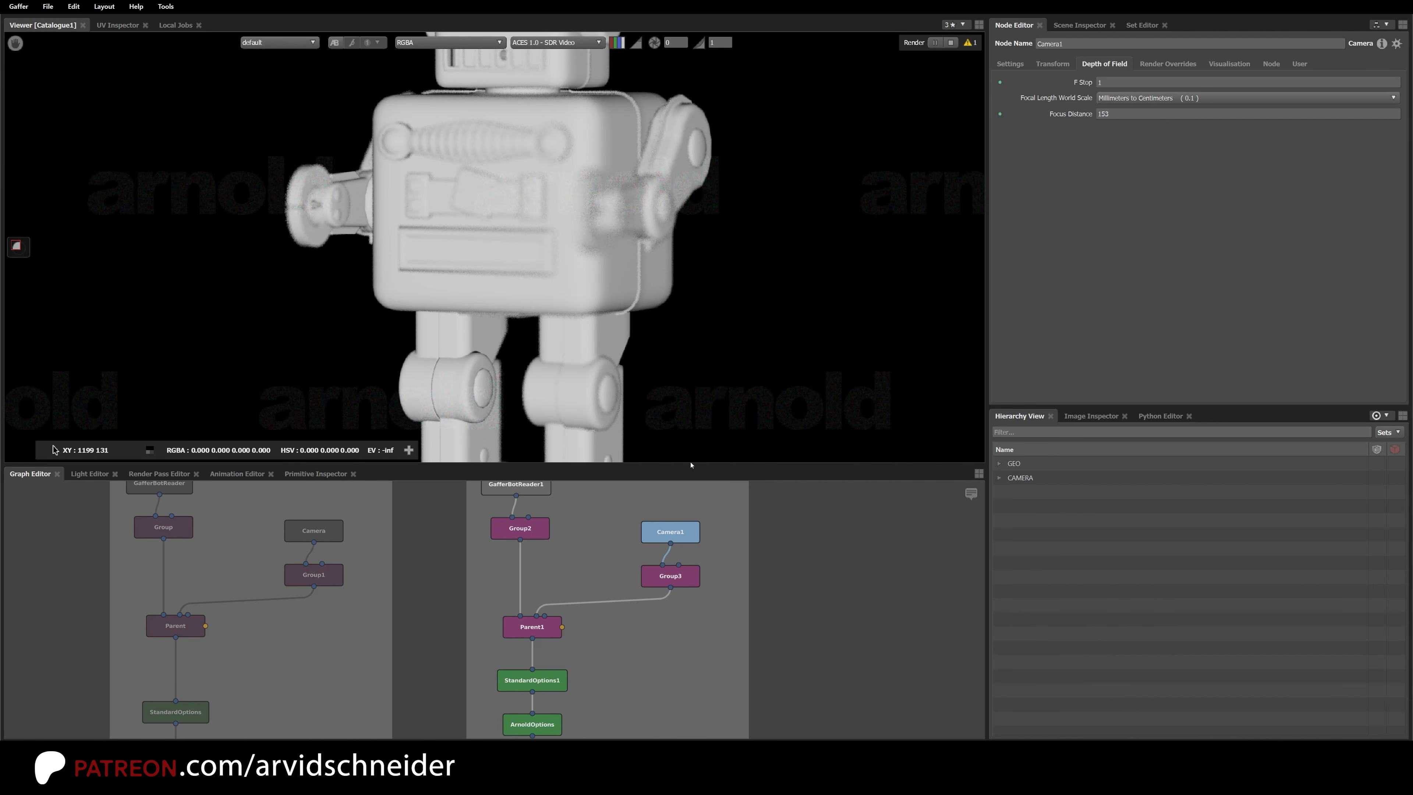
drag(690, 464, 796, 371)
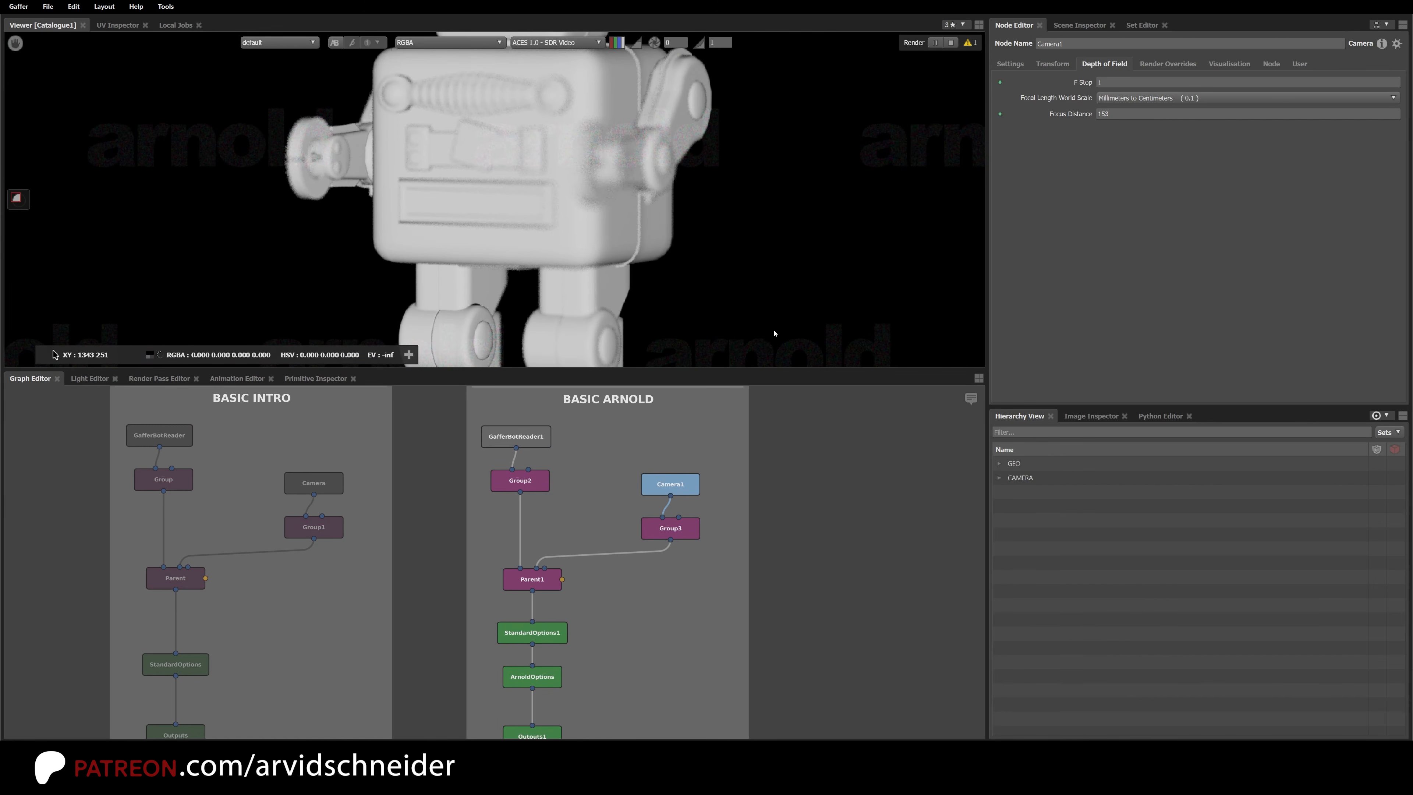
Step: Enable the Resolution Multiplier on the StandardOptions1 node and set it to 0.25
middle_drag(596, 657, 603, 567)
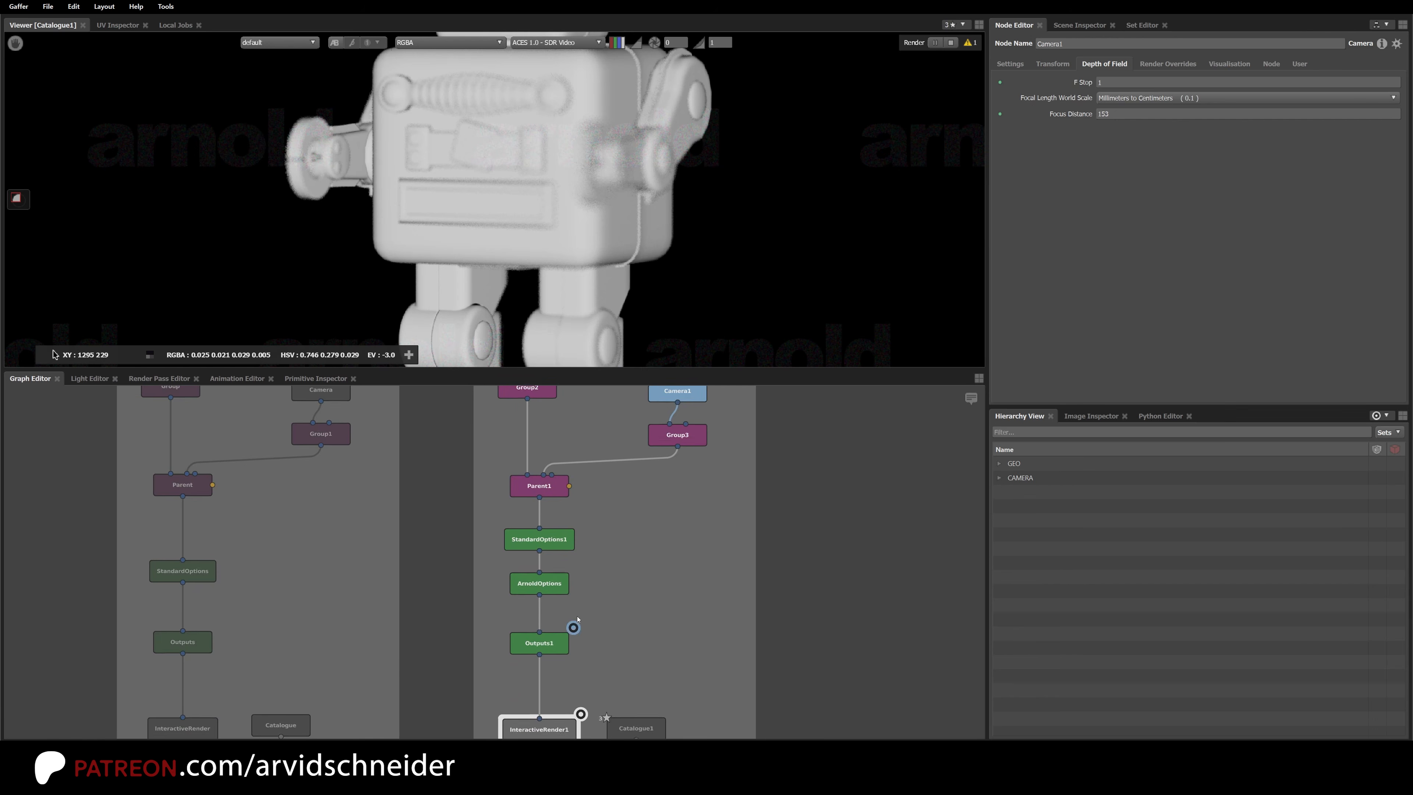
middle_drag(575, 624, 577, 570)
scroll(582, 564, up, 1)
click(568, 473)
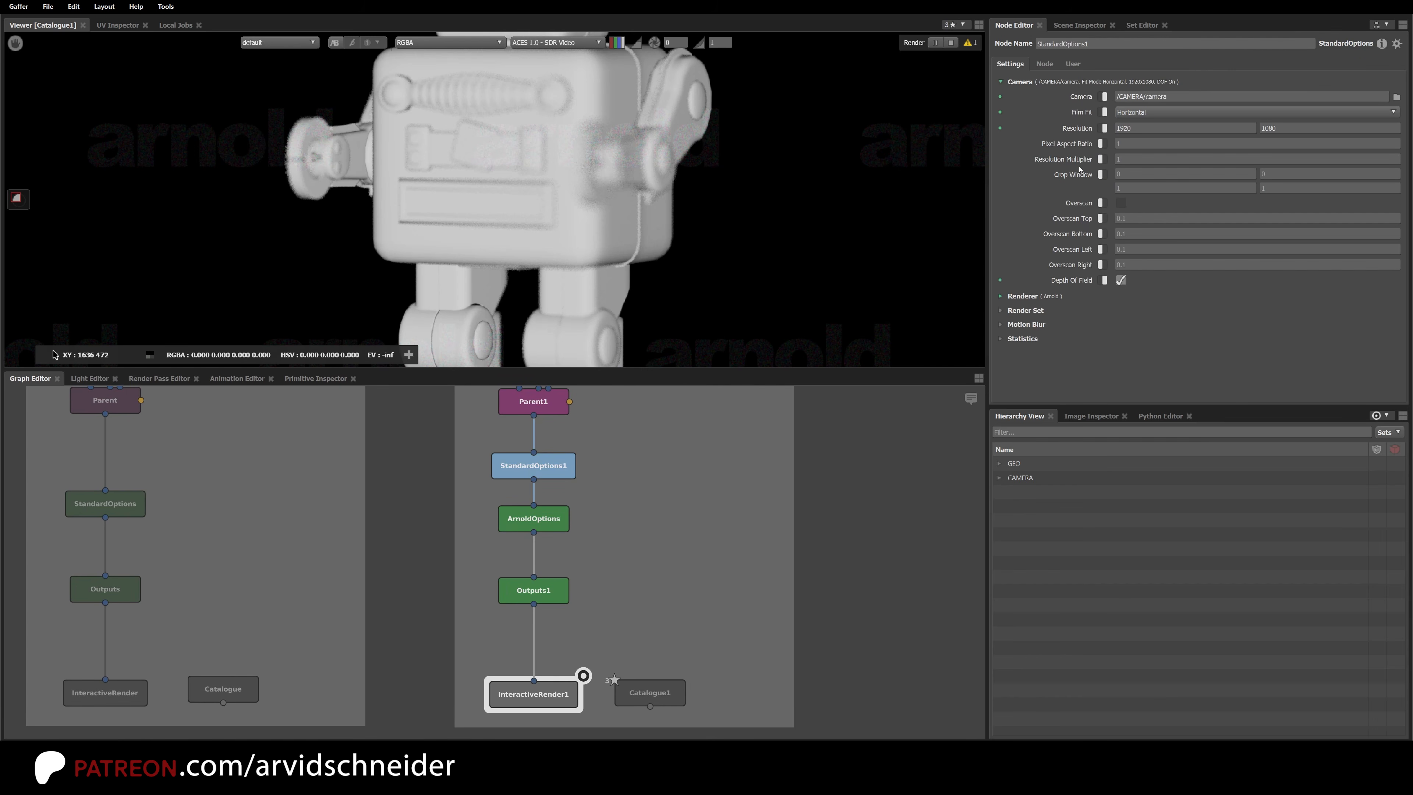
click(1101, 160)
drag(1134, 160, 1087, 166)
text(0.2)
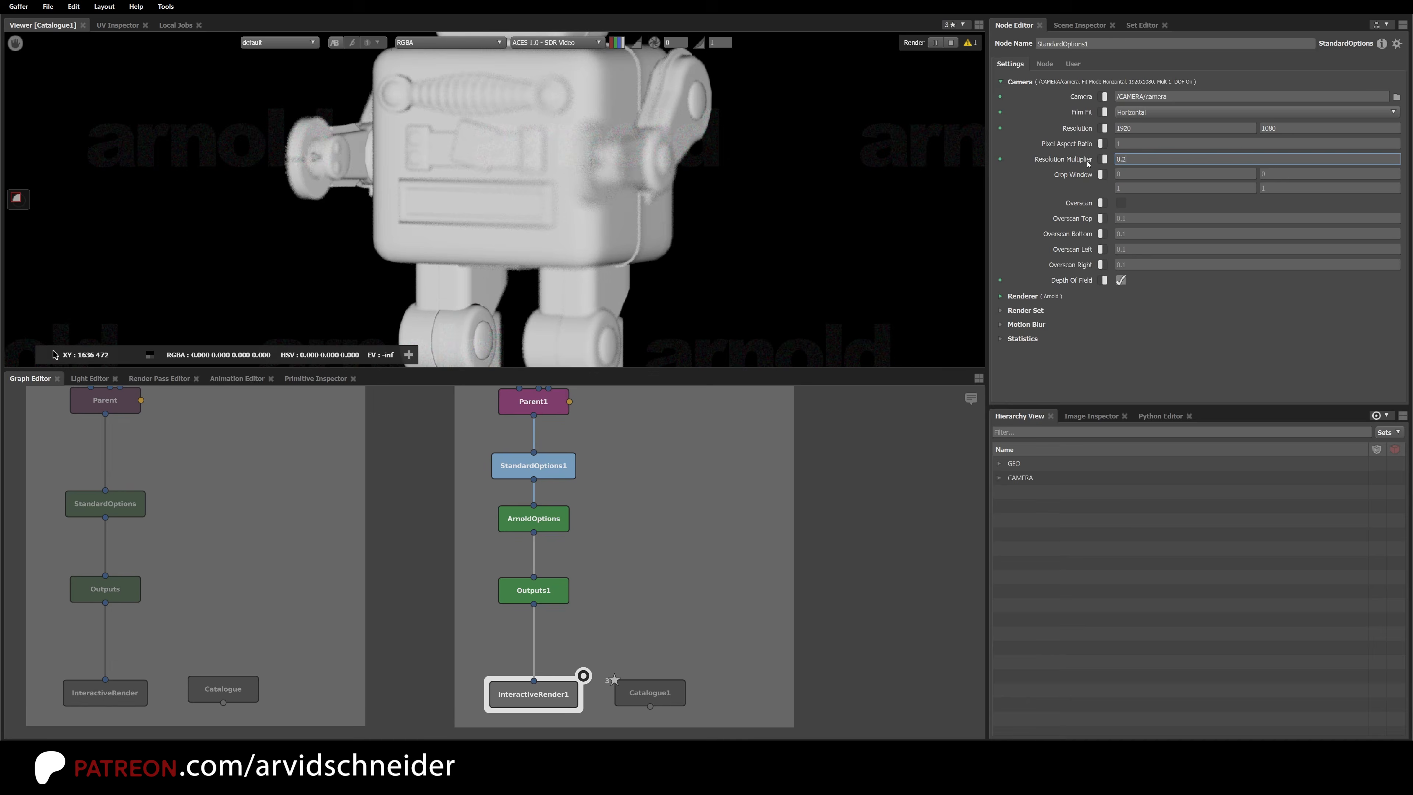
text(5)
key(Return)
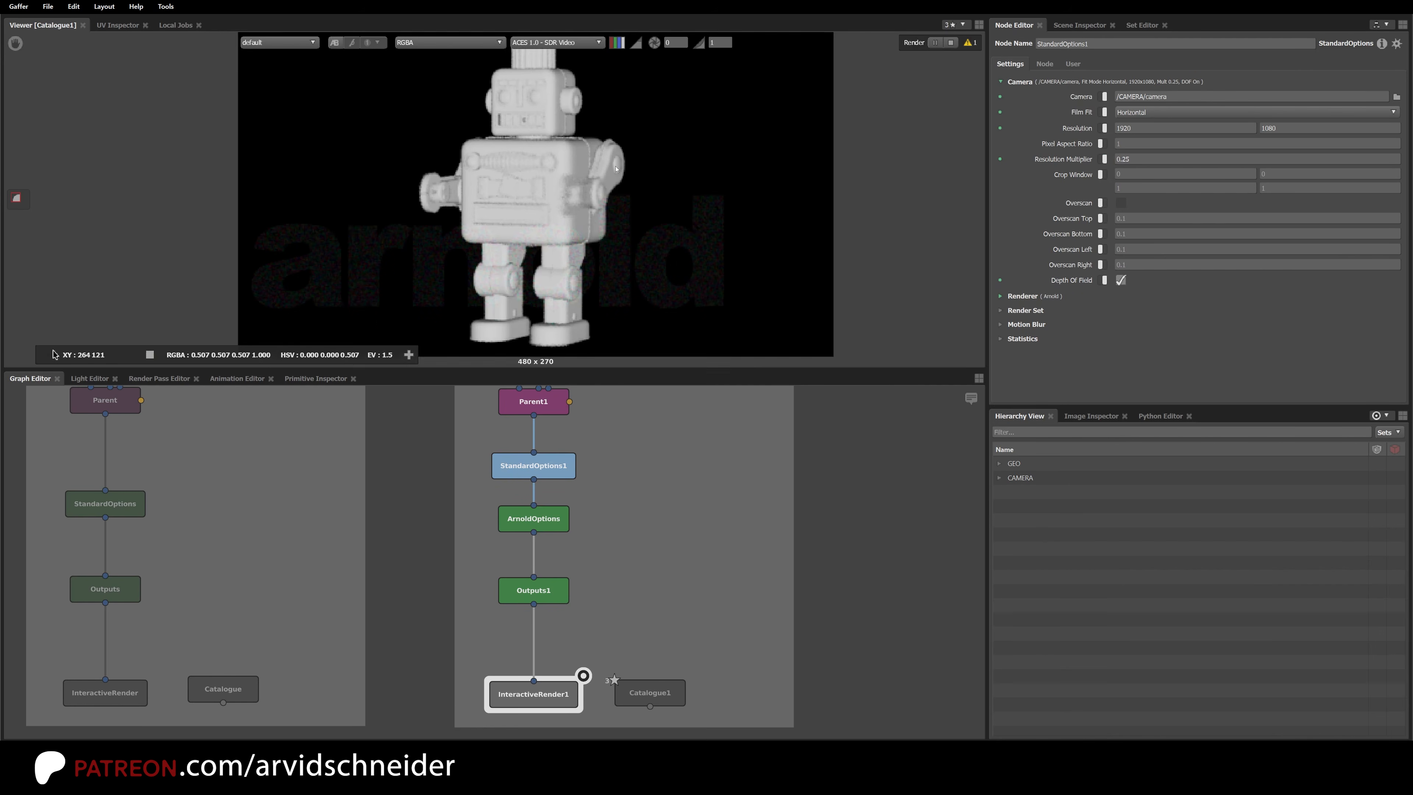
middle_drag(616, 166, 538, 212)
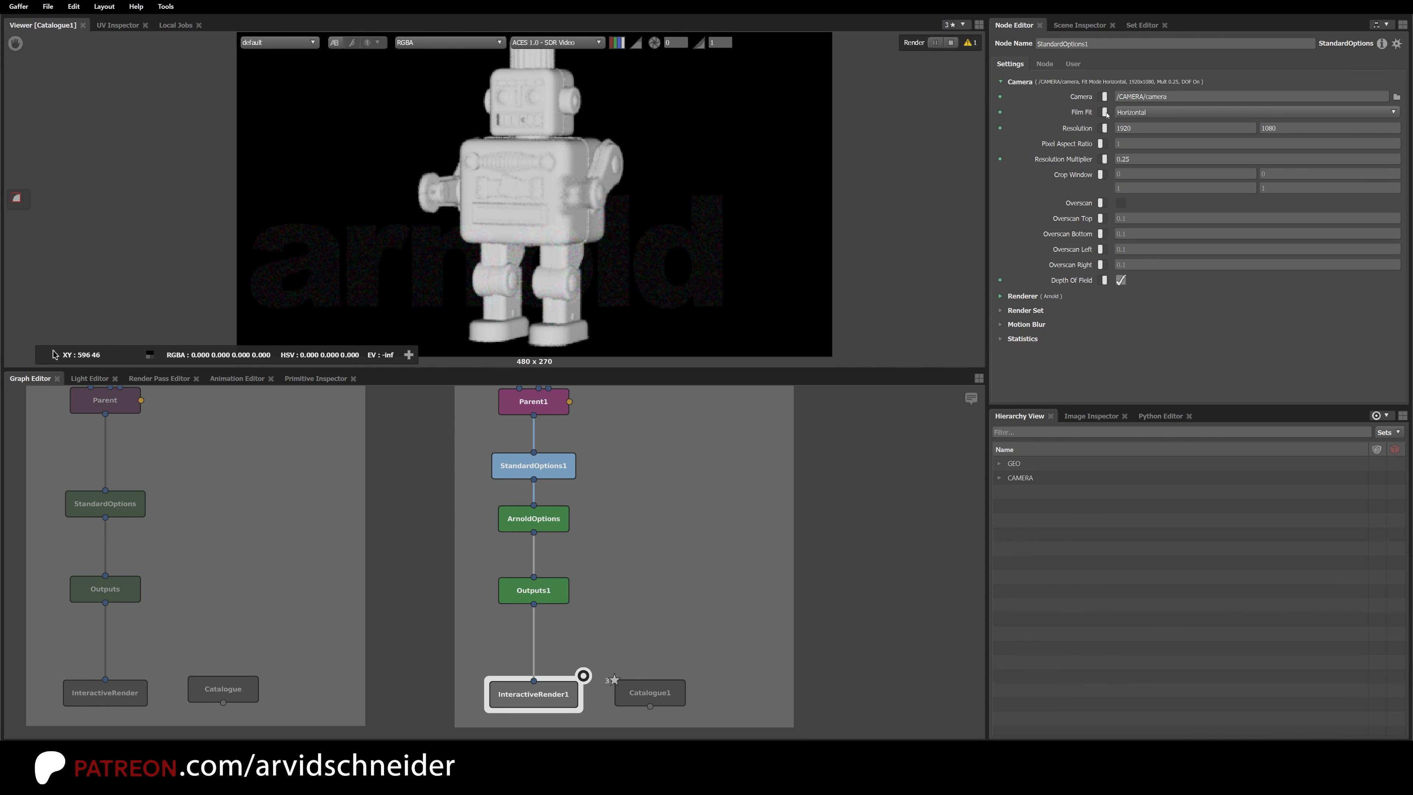
Step: Set the Resolution Multiplier on the StandardOptions1 node to 1
double_click(1138, 160)
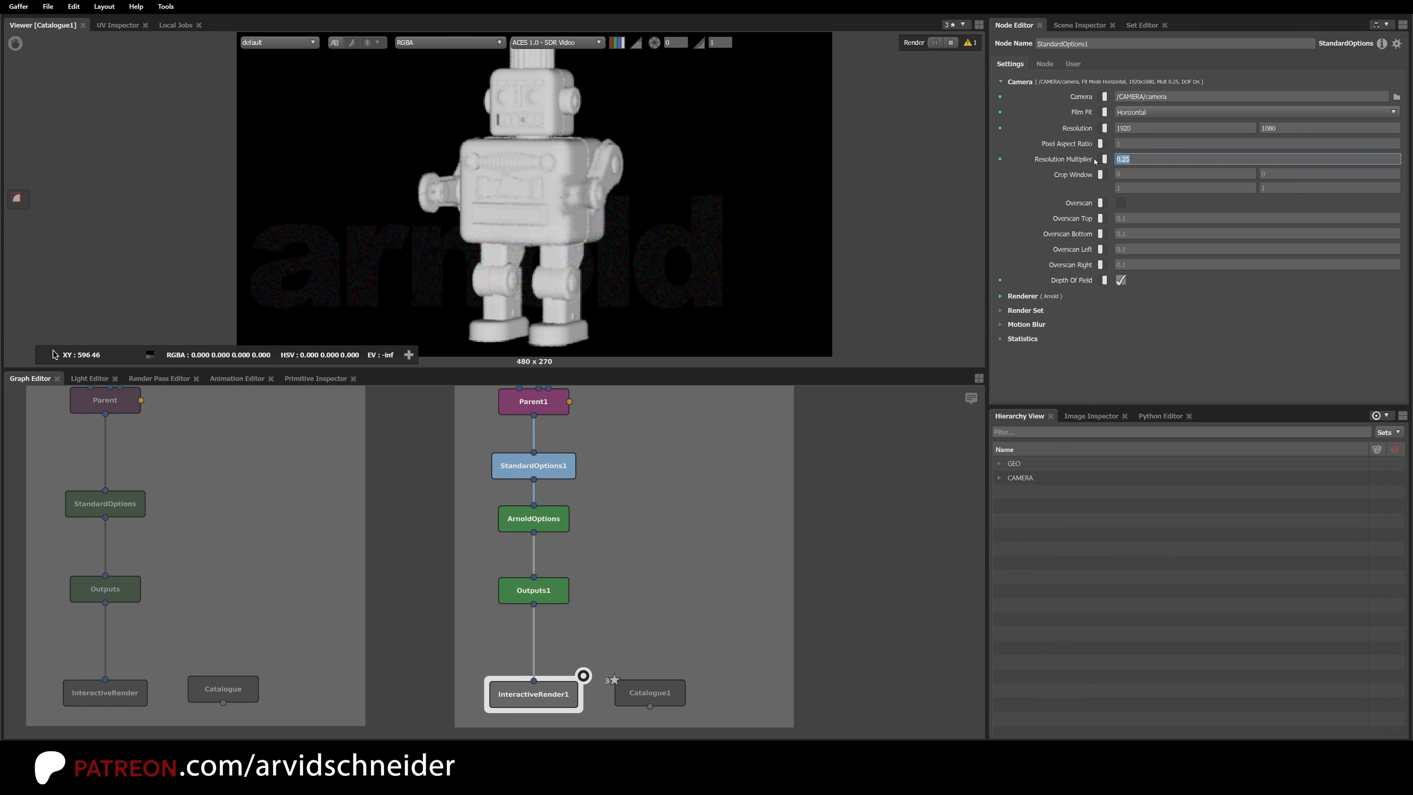
text(1)
key(Return)
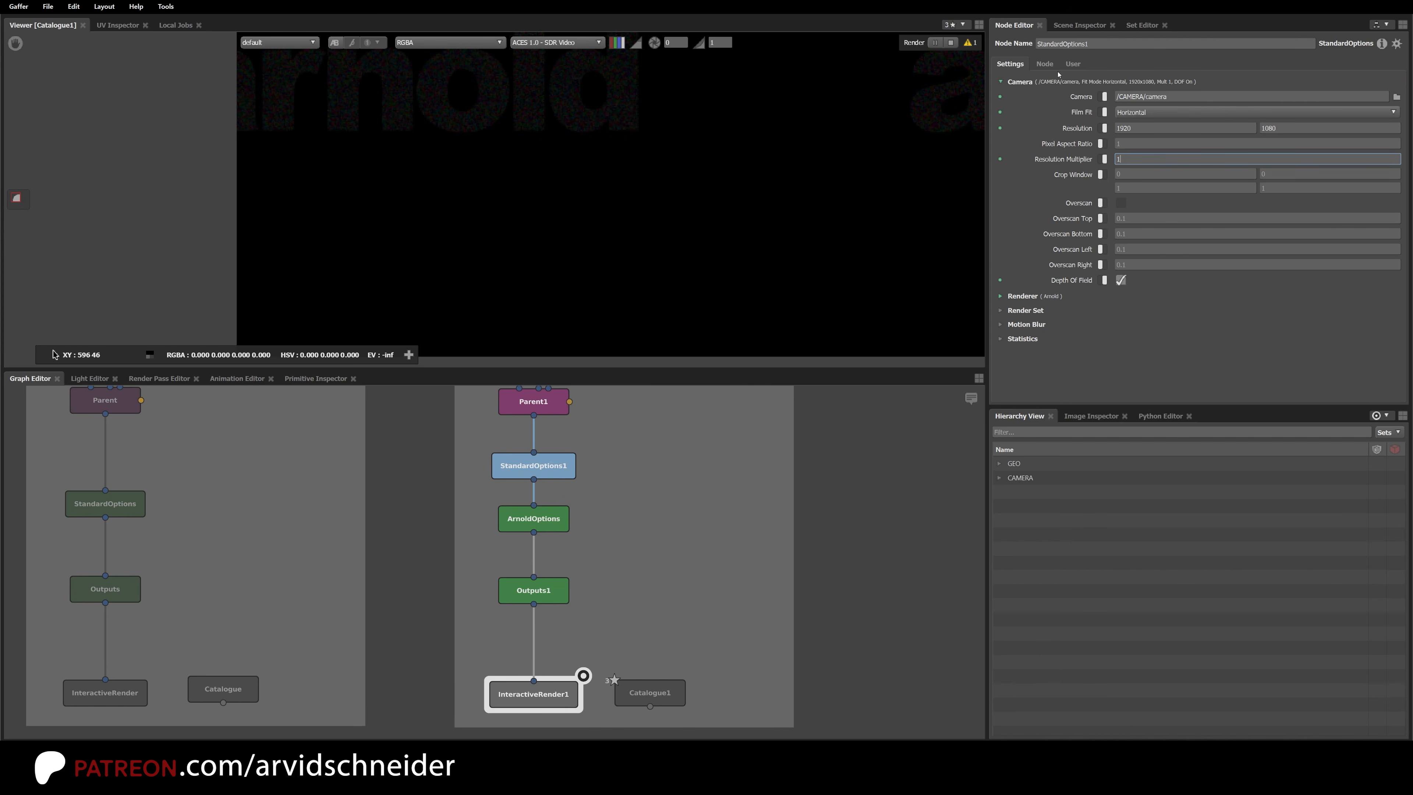
Step: Check the global render options of InteractiveRender1 in the Scene Inspector
click(602, 593)
middle_drag(607, 590, 616, 526)
click(1082, 29)
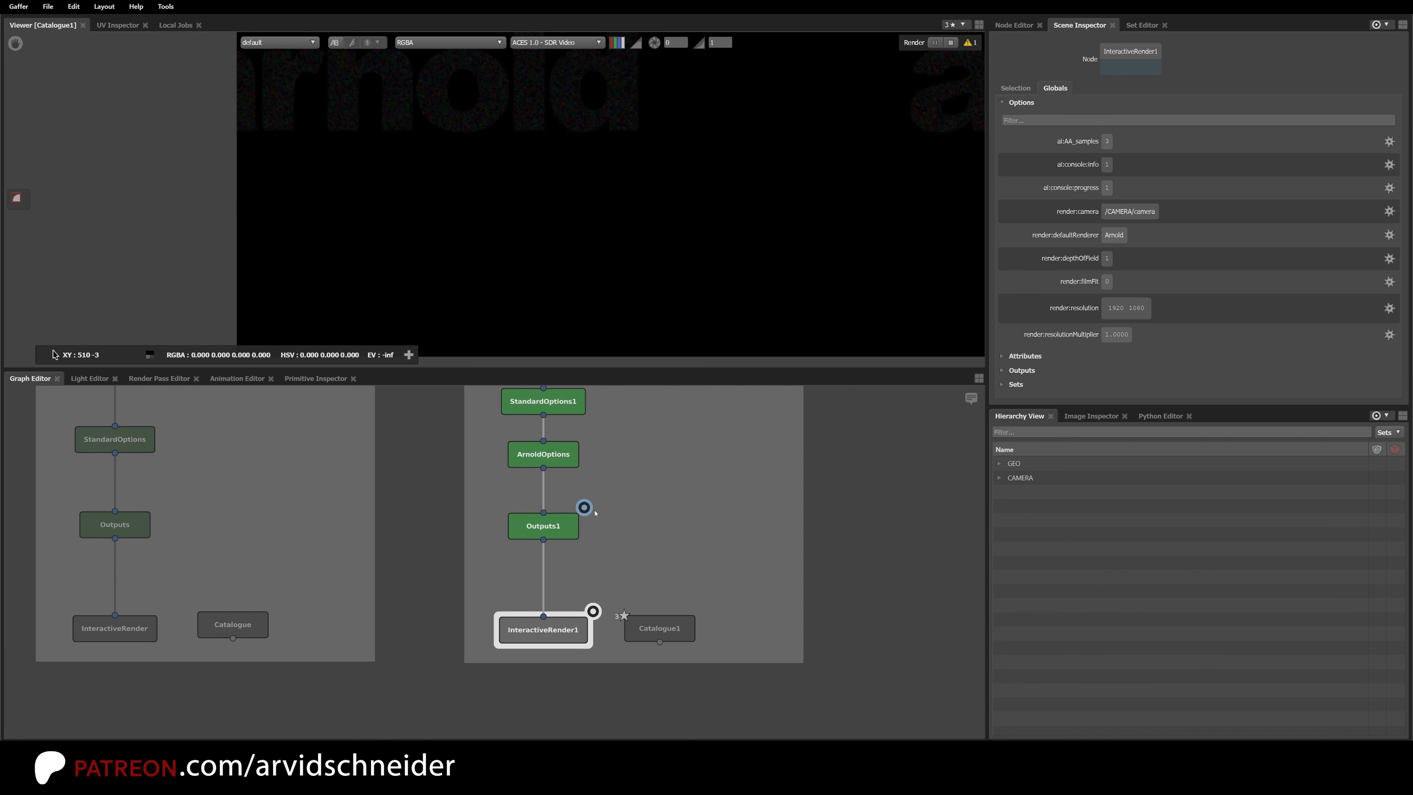
Step: Move the ArnoldOptions and Outputs1 nodes up so they sit closely stacked beneath StandardOptions1
middle_drag(592, 507, 588, 545)
drag(556, 512, 556, 497)
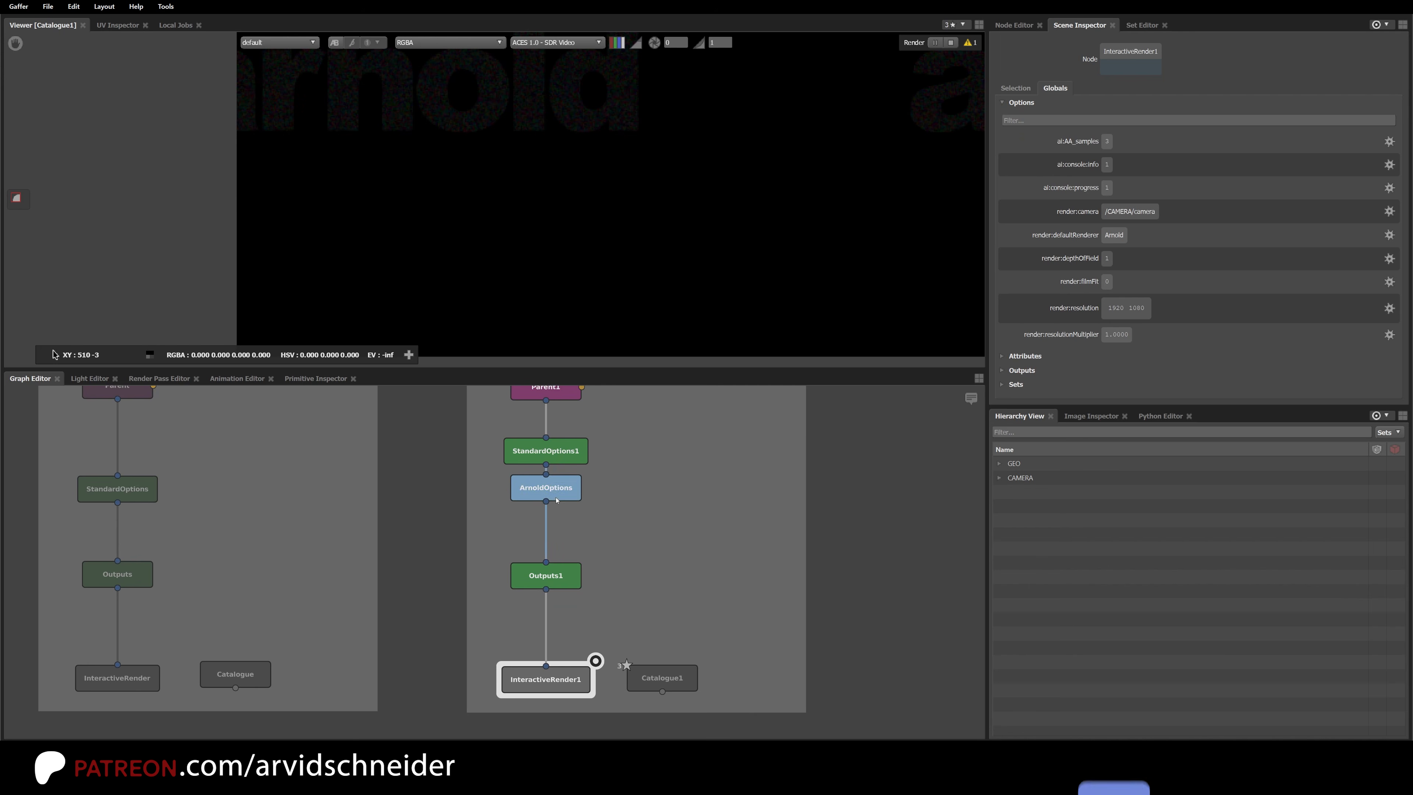
drag(558, 580, 558, 529)
Step: Insert an OptionTweaks node between Outputs1 and InteractiveRender1 and shift it slightly aside
click(574, 577)
key(Tab)
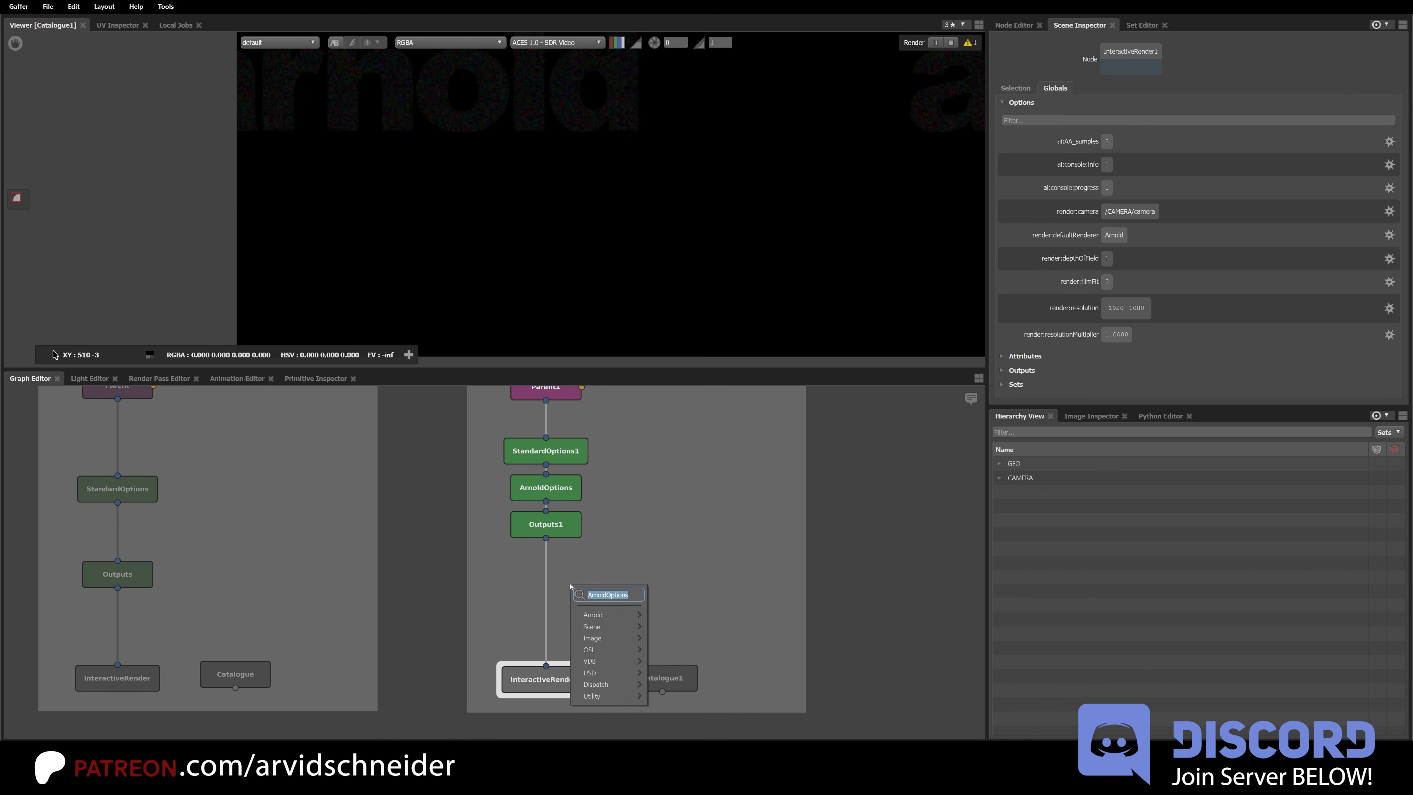
text(opttw)
key(Return)
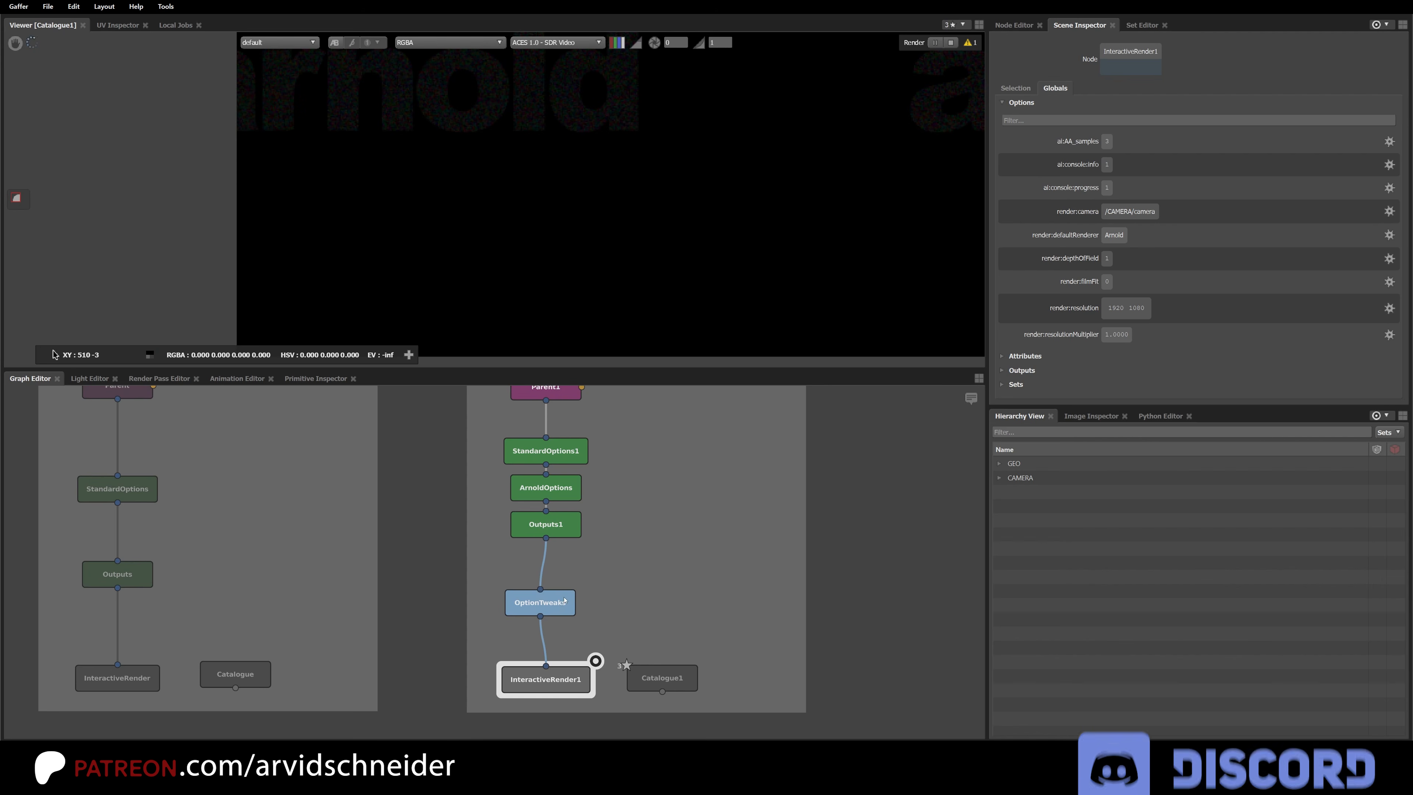
drag(559, 587, 571, 593)
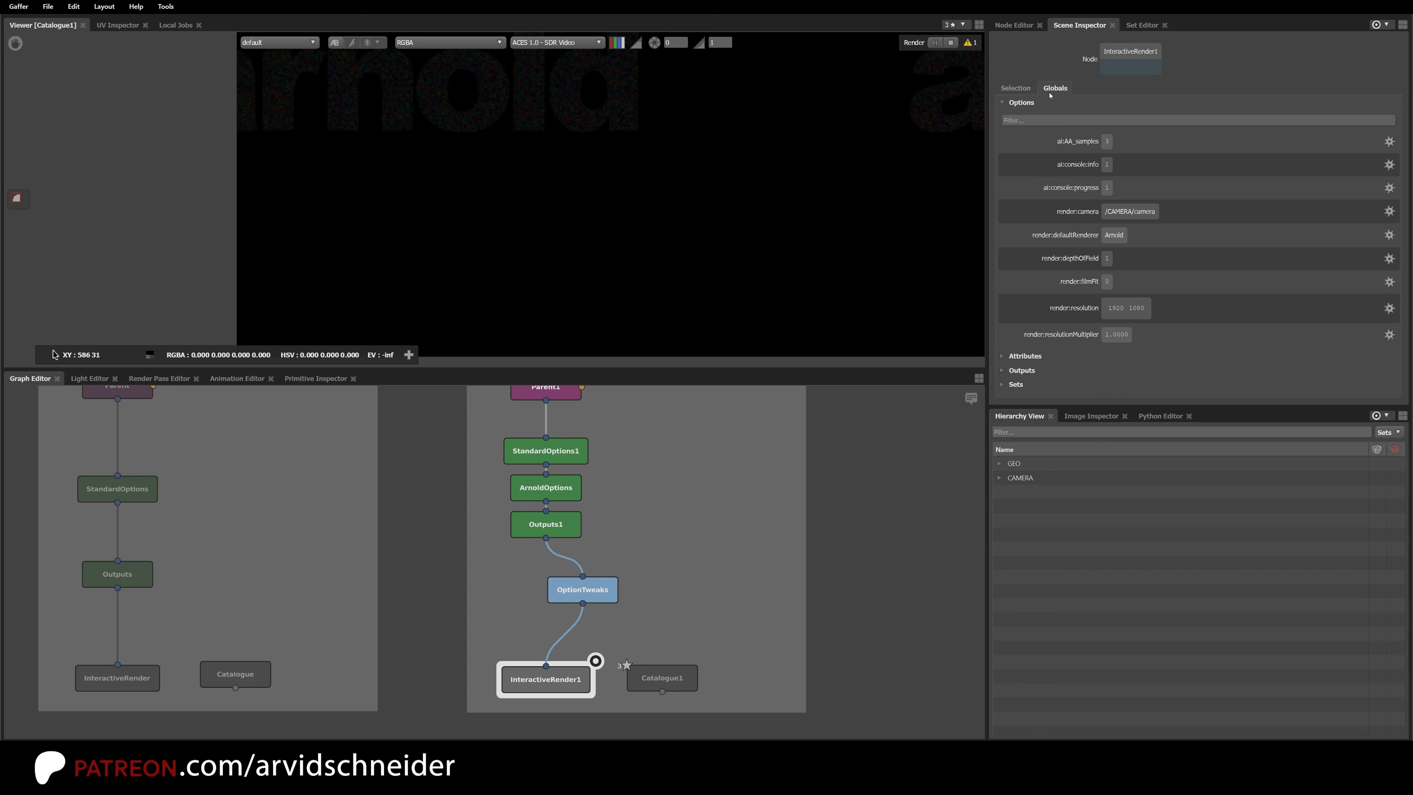
Step: Add a tweak for render:resolutionMultiplier, taken from the scene, to the OptionTweaks node
click(1014, 87)
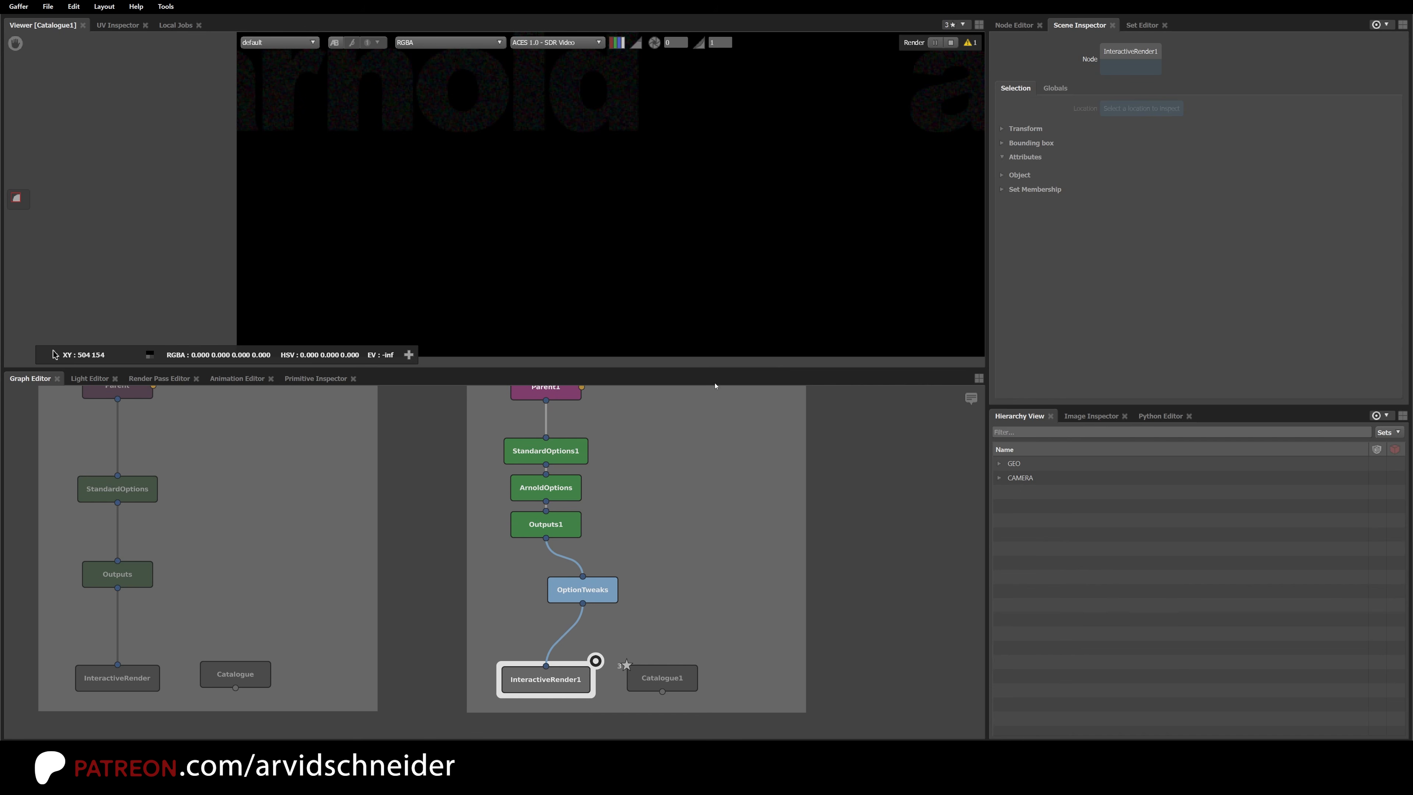
double_click(584, 590)
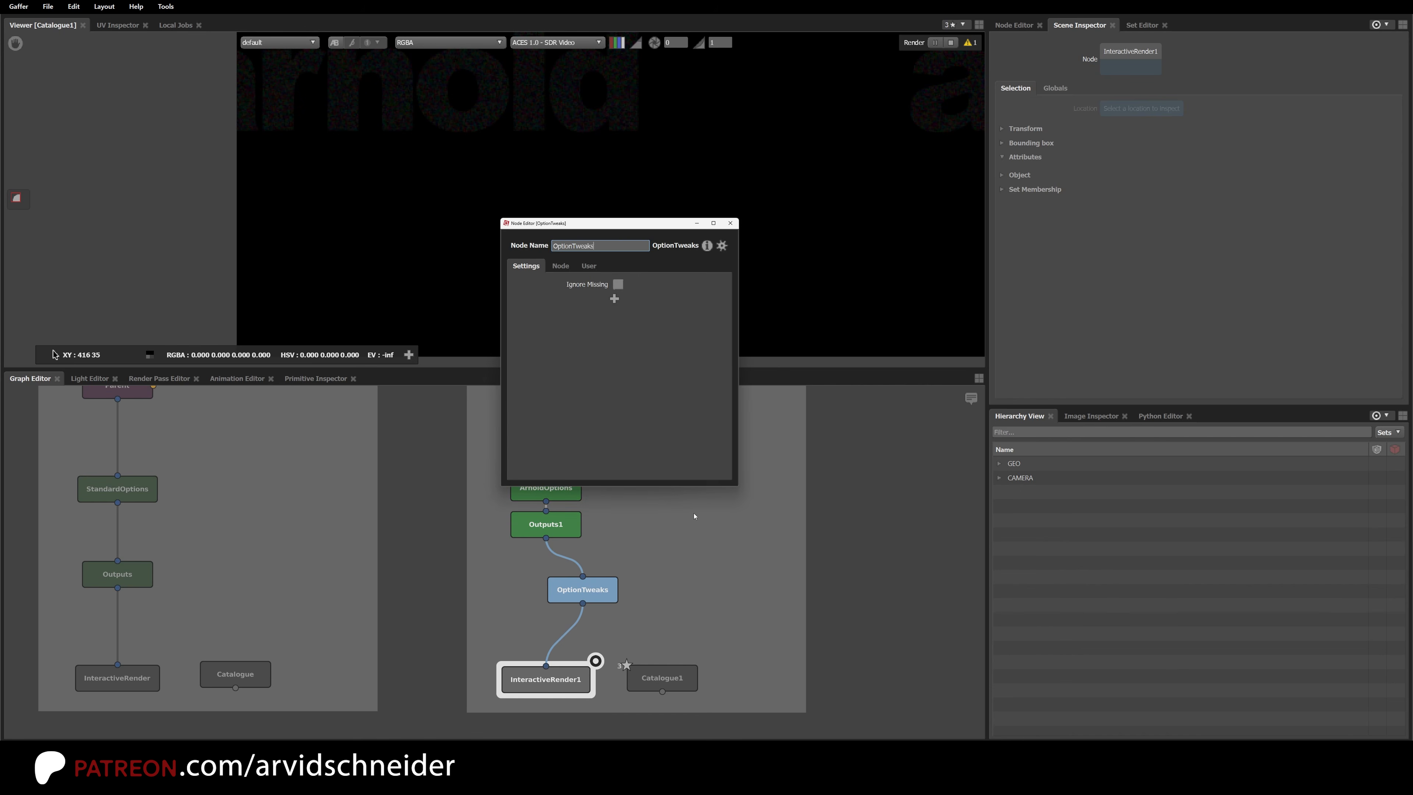
click(614, 298)
mouse_move(661, 315)
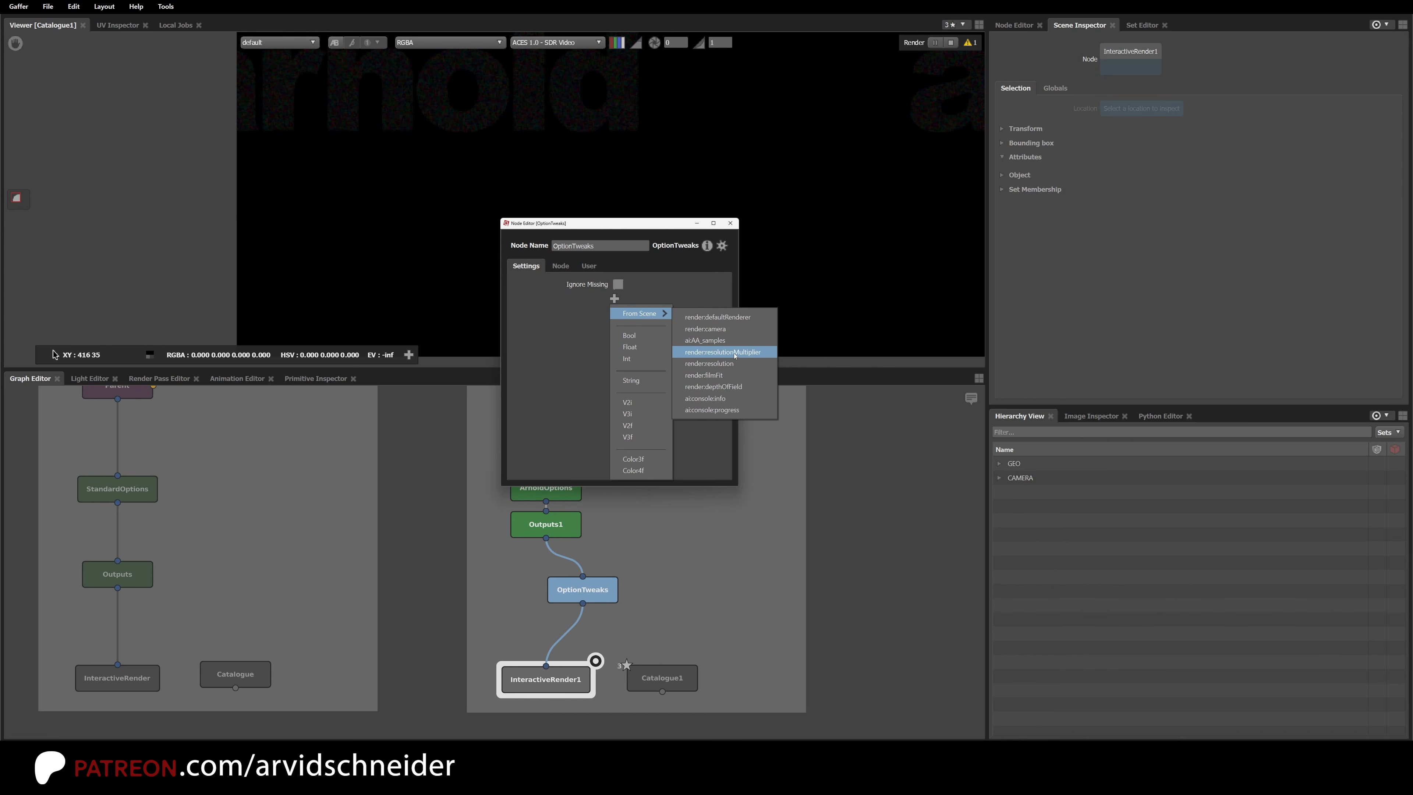
click(722, 352)
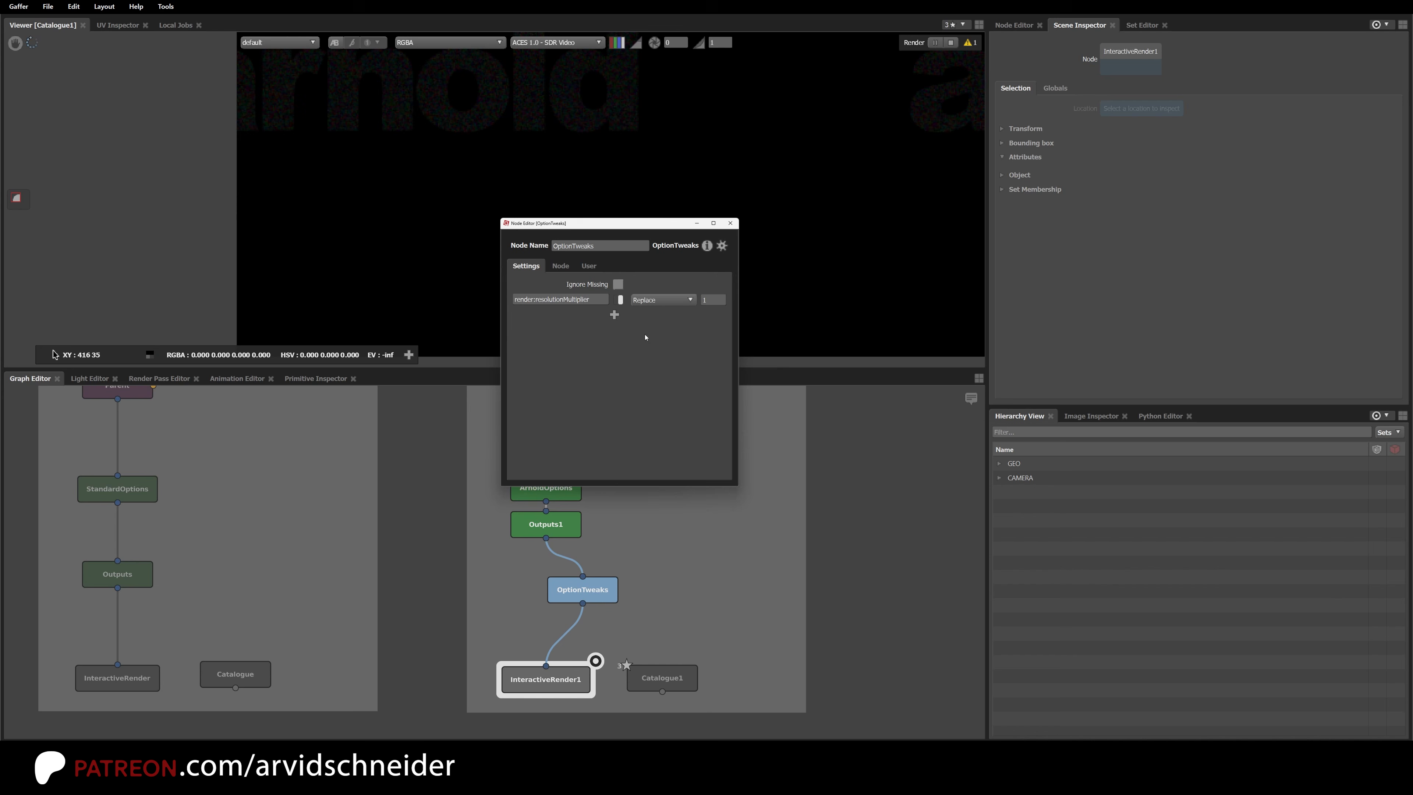
Step: Try the Add mode on the render:resolutionMultiplier tweak, then set it to Replace with a value of 0.25
click(662, 299)
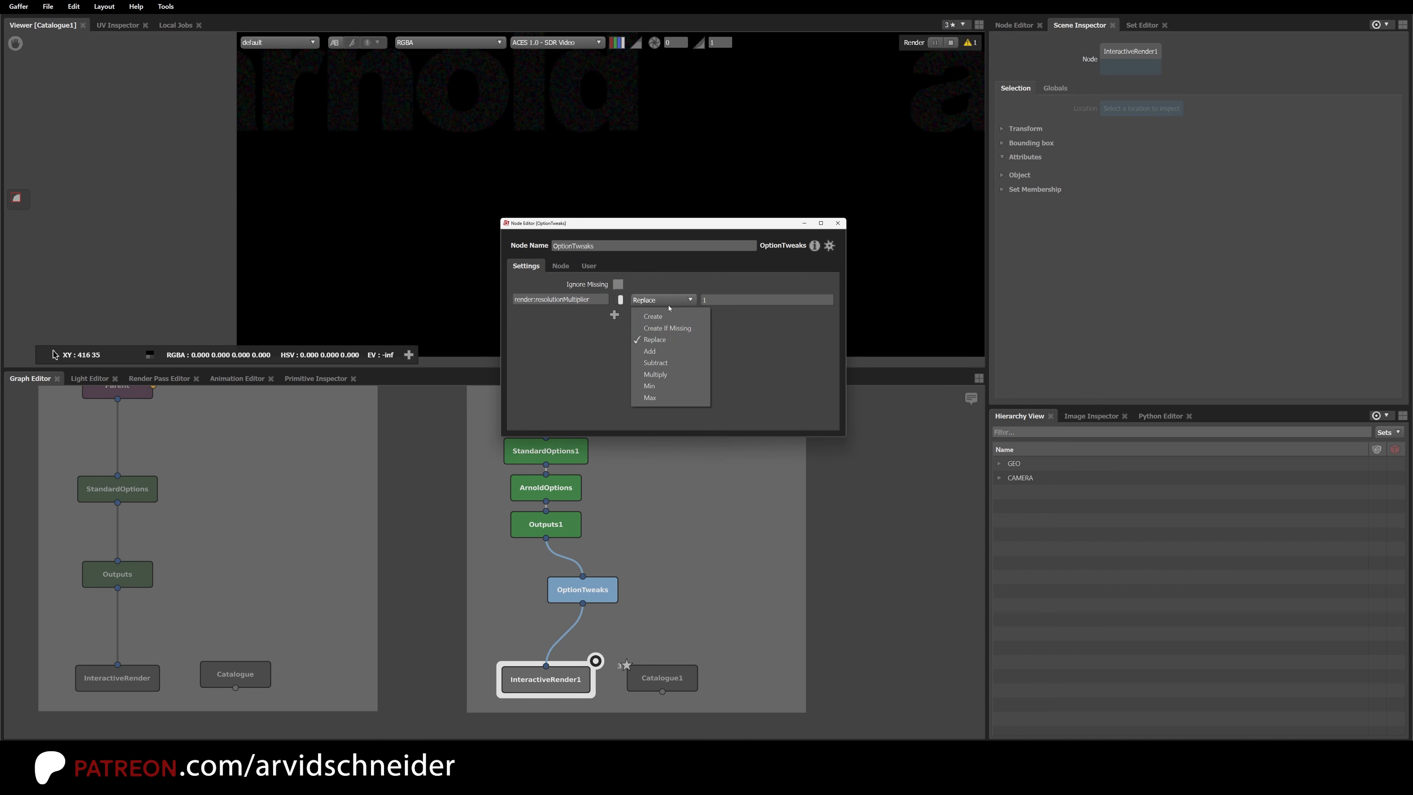
click(669, 351)
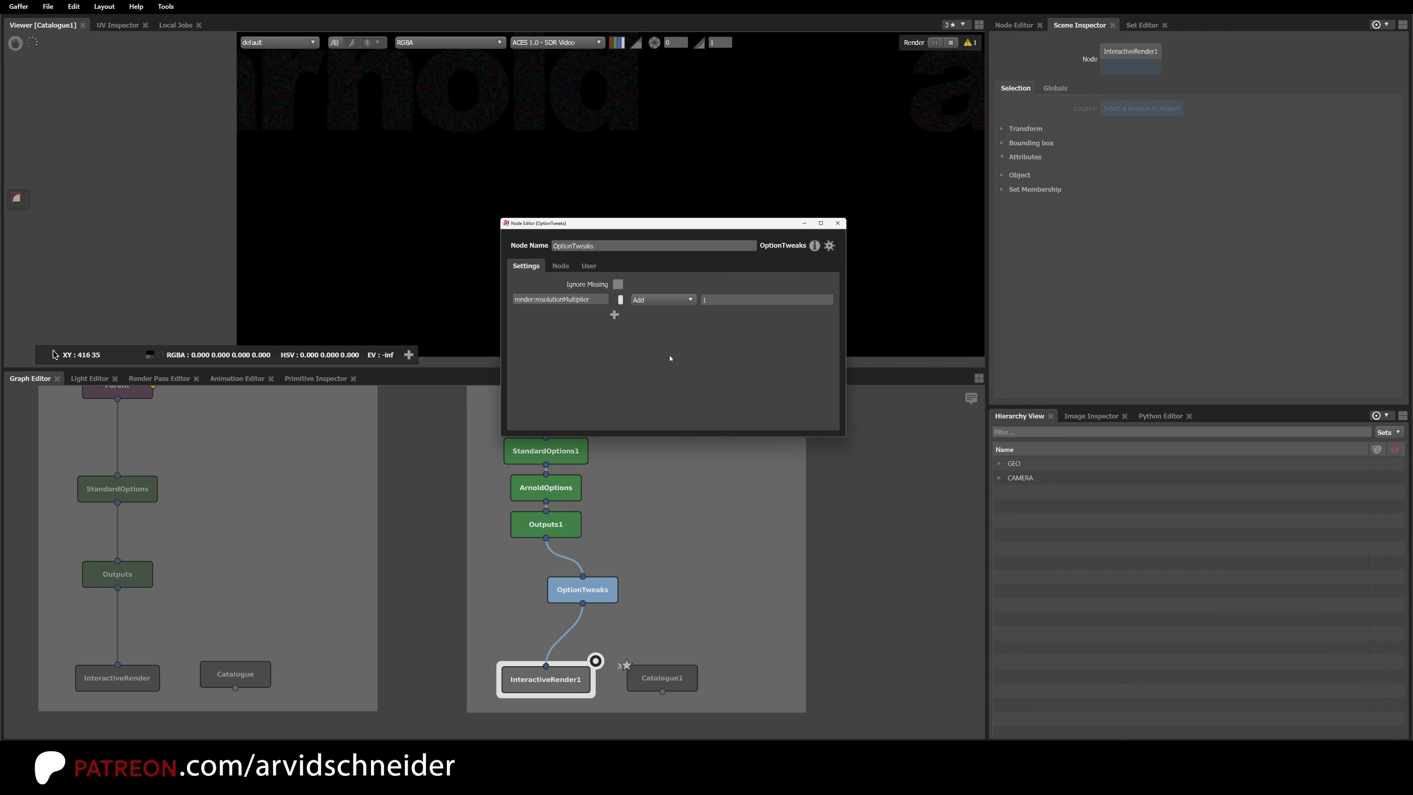
click(665, 300)
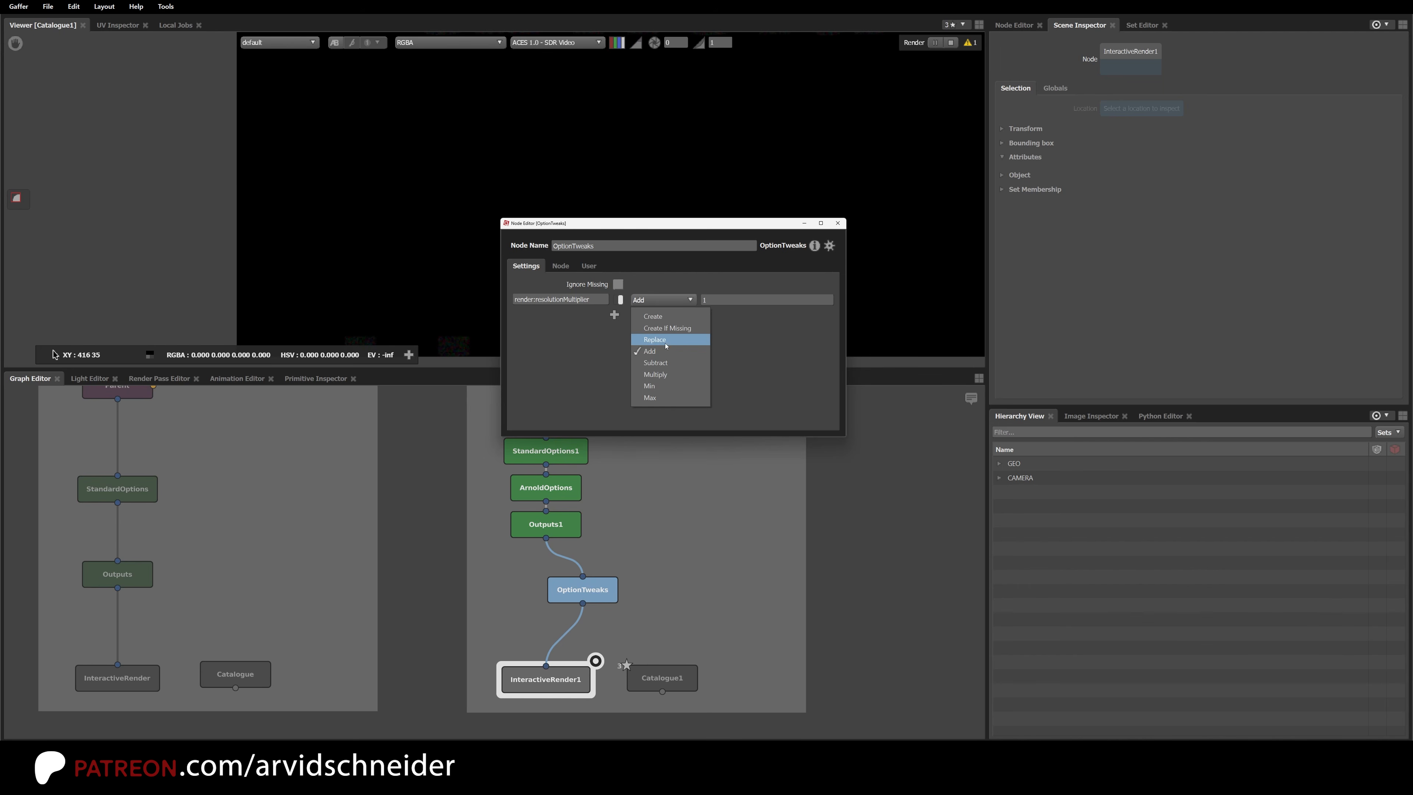
click(666, 344)
text(0.)
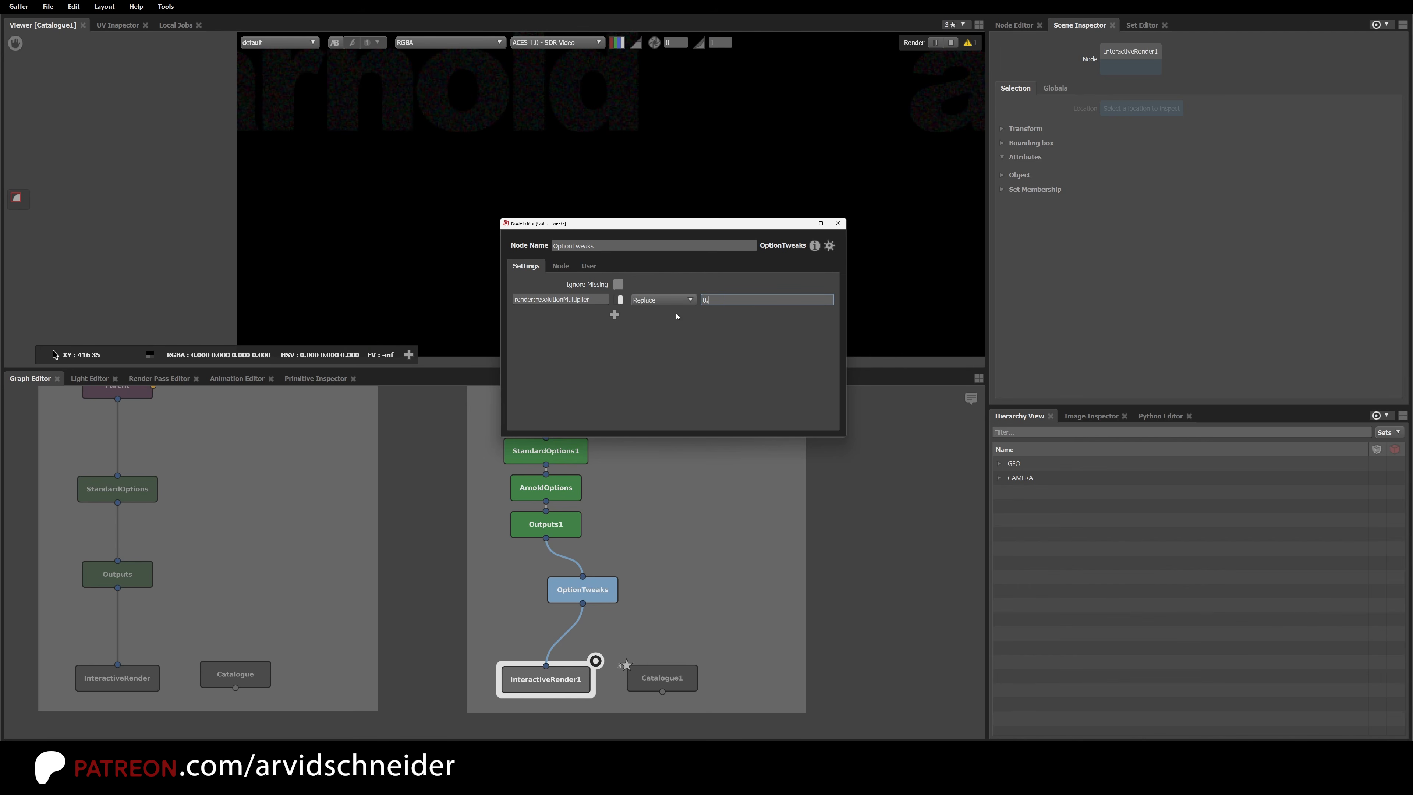
text(25)
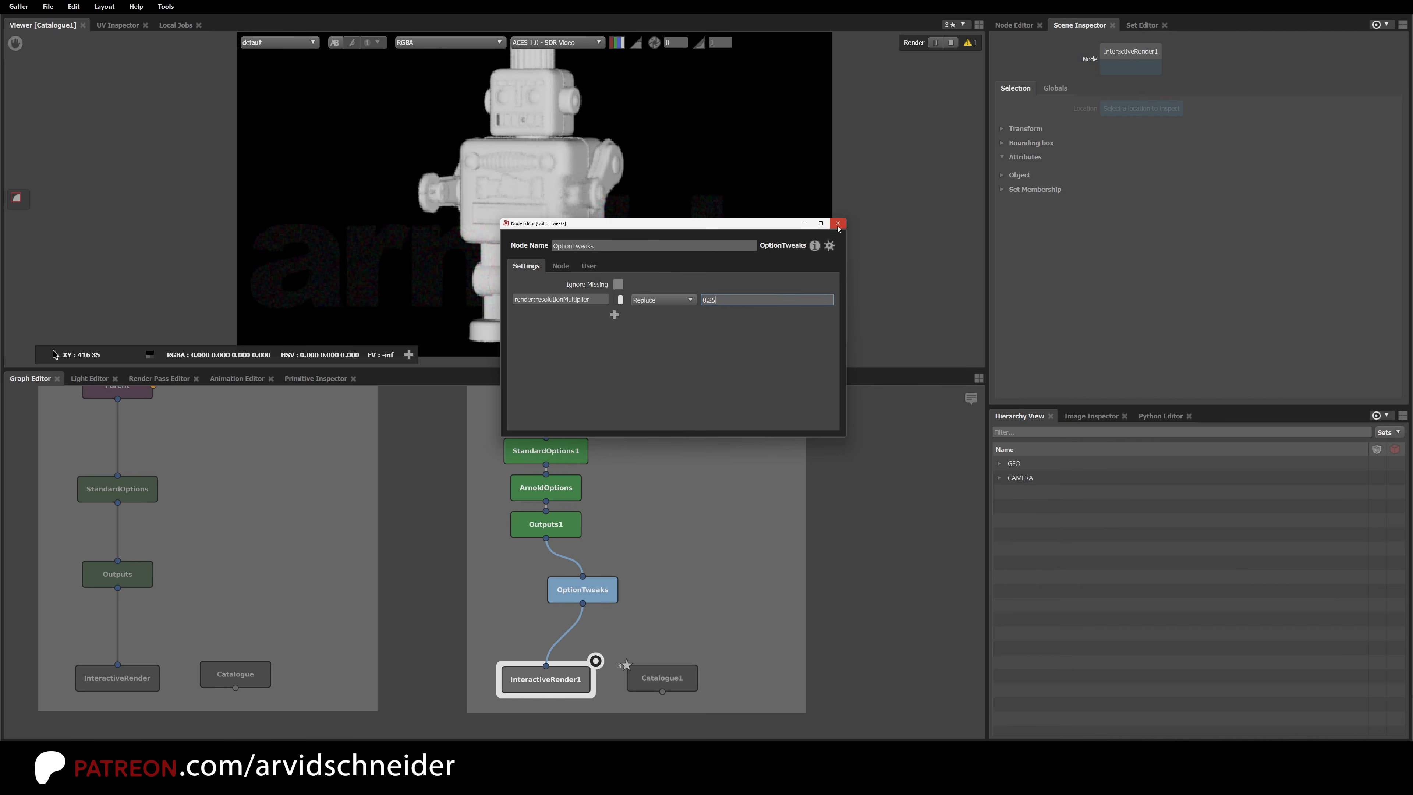
click(837, 222)
click(659, 520)
Step: Toggle the OptionTweaks node off and back on to compare the render, and align it vertically between Outputs1 and InteractiveRender1
alt+right_drag(524, 306, 511, 308)
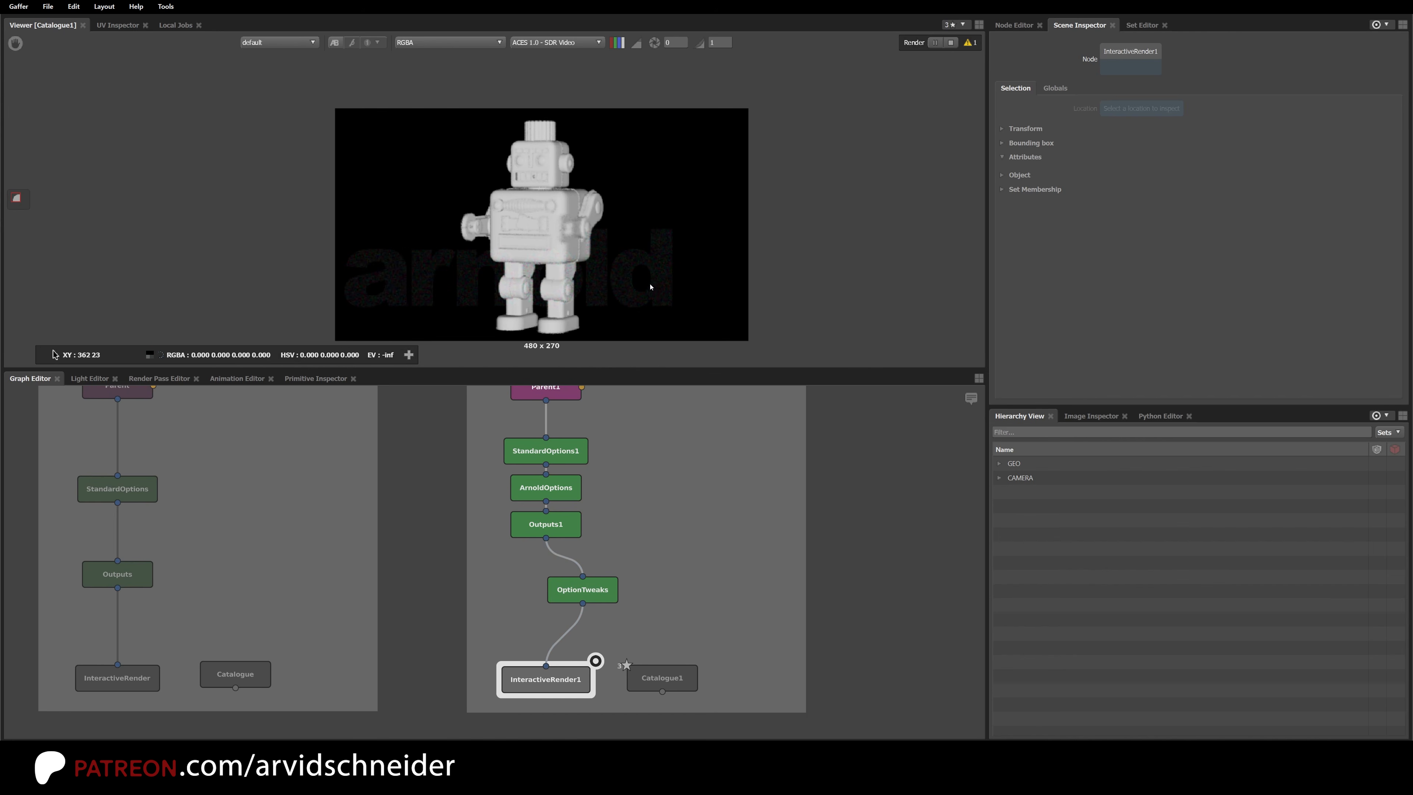
alt+middle_drag(646, 283, 655, 269)
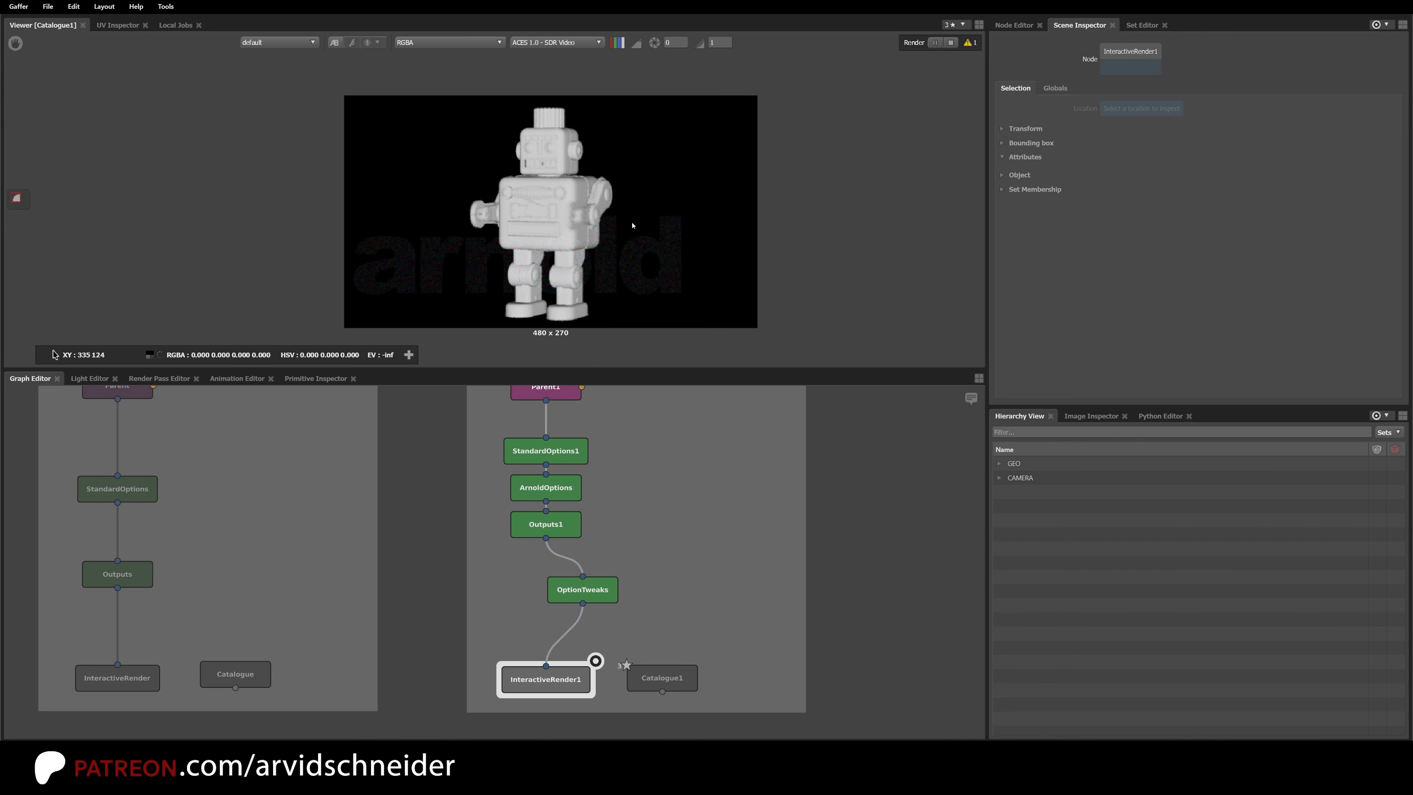
click(599, 591)
key(d)
key(d)
key(d)
key(d)
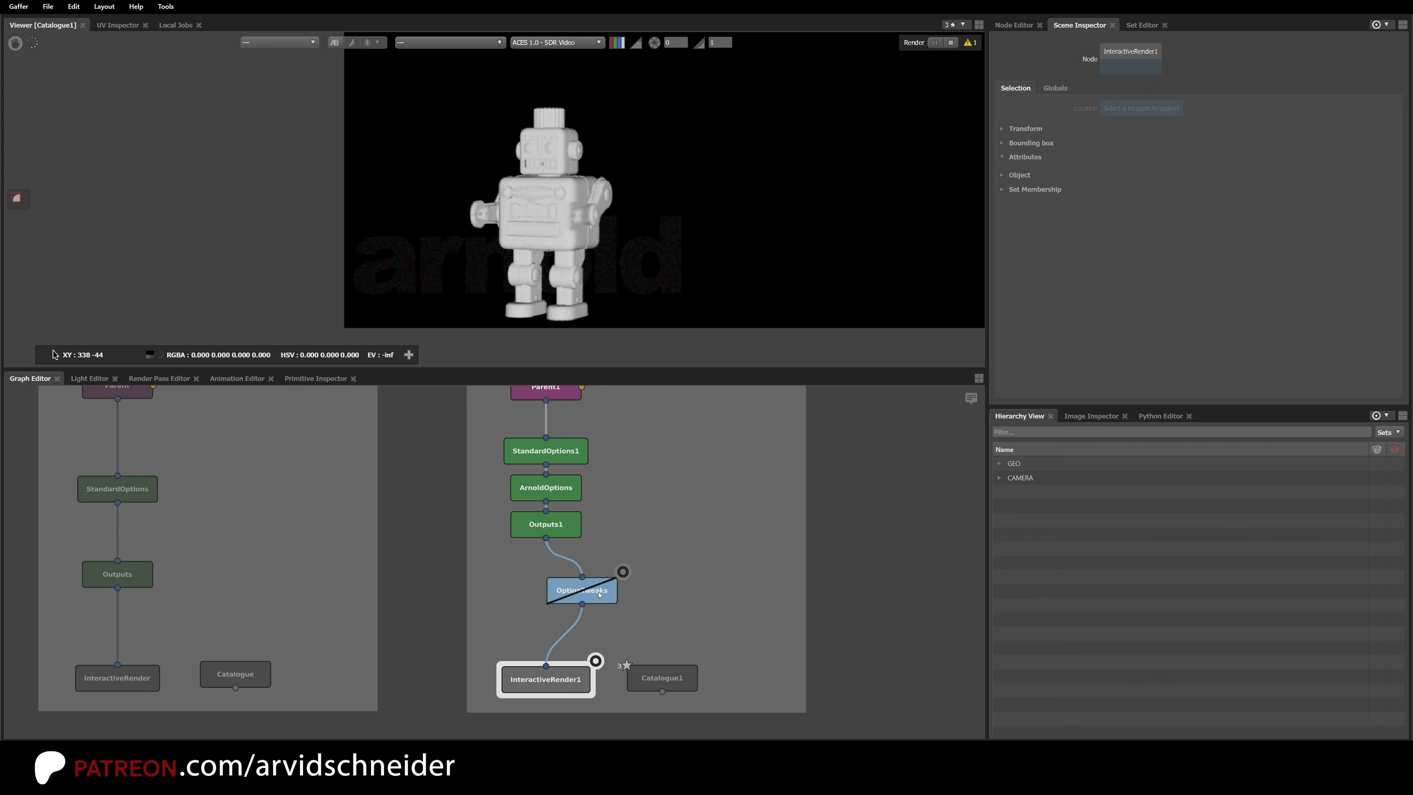
key(d)
key(d)
key(d)
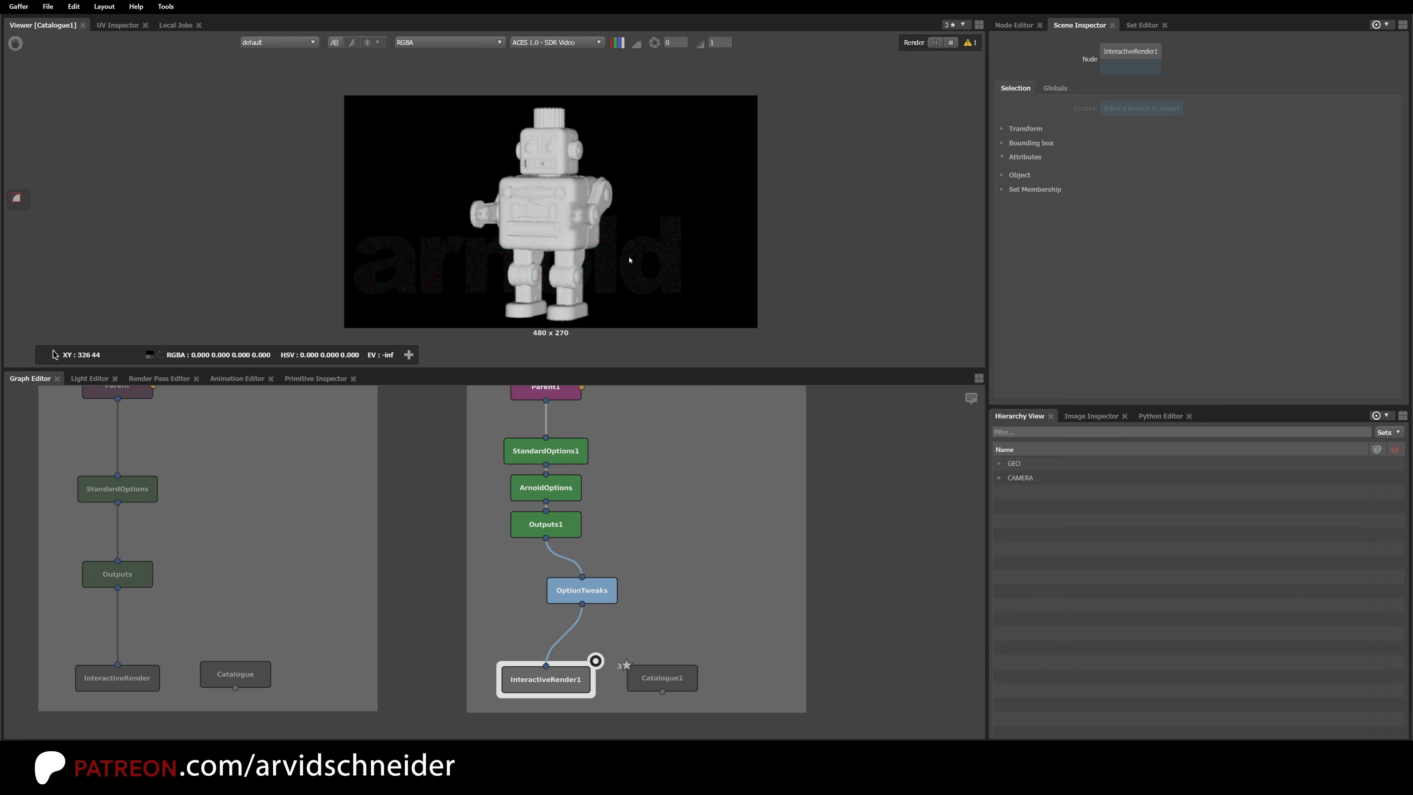
drag(602, 598, 565, 604)
Step: Duplicate the BASIC ARNOLD backdrop with all its nodes and place the copy beside the original
scroll(643, 528, down, 5)
middle_drag(633, 533, 566, 574)
scroll(590, 565, down, 2)
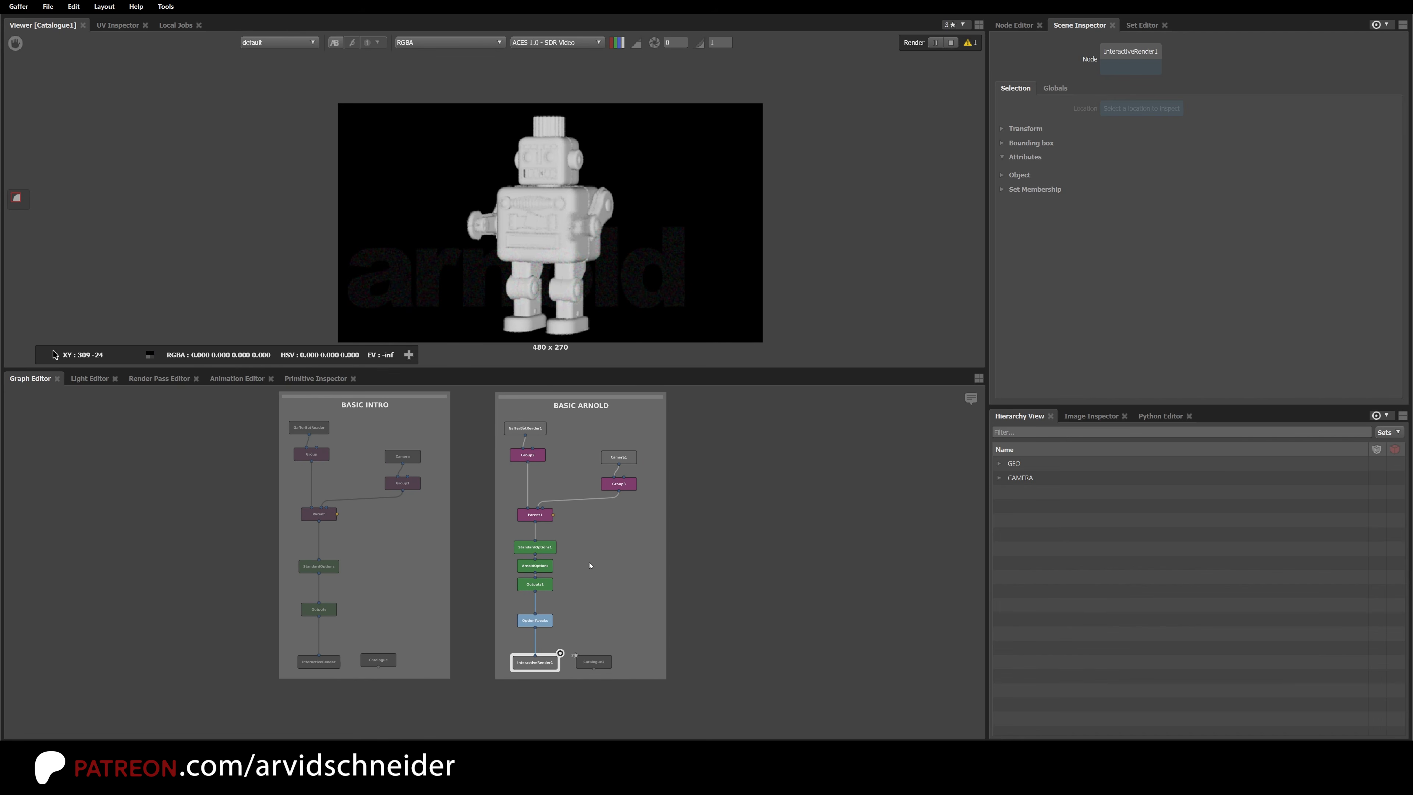
middle_drag(584, 560, 528, 545)
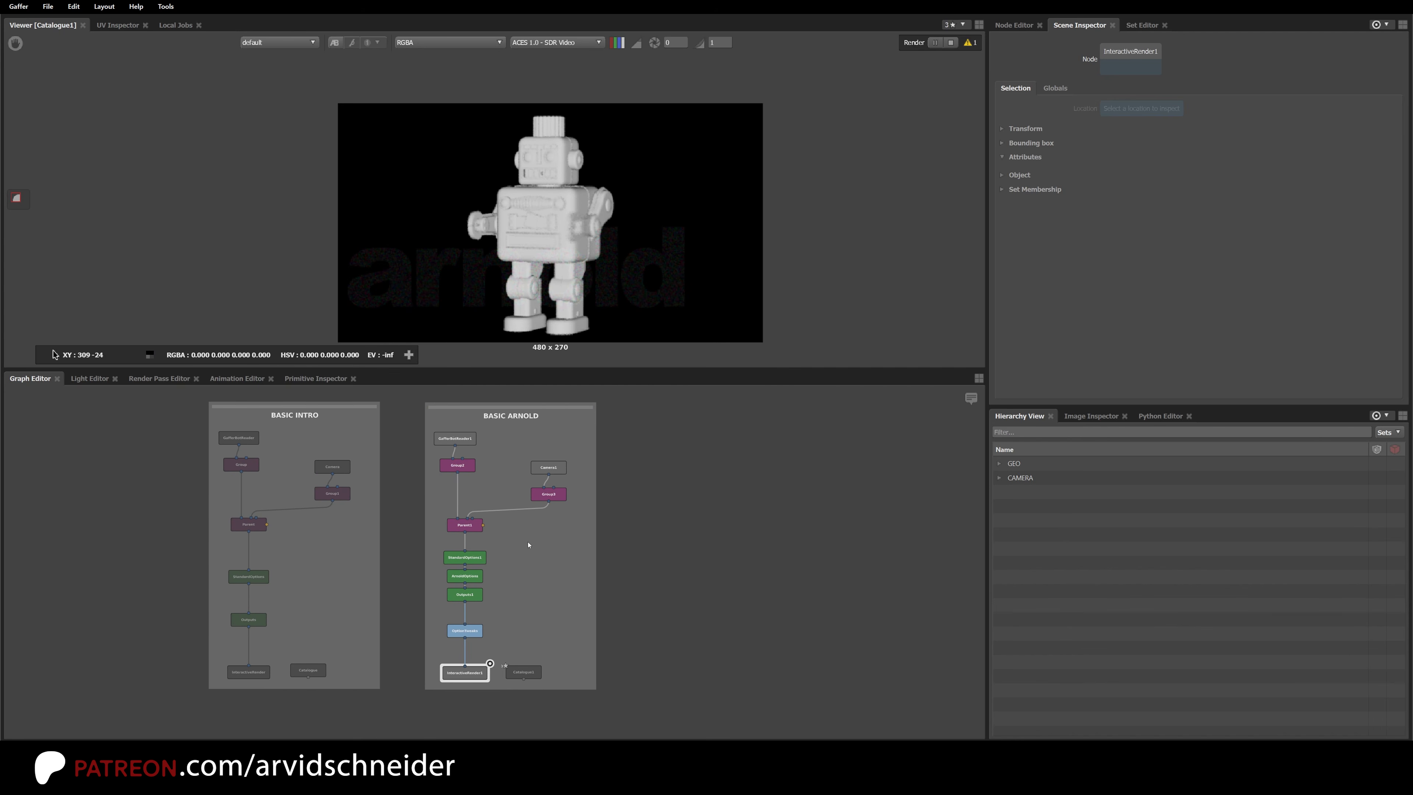
click(515, 412)
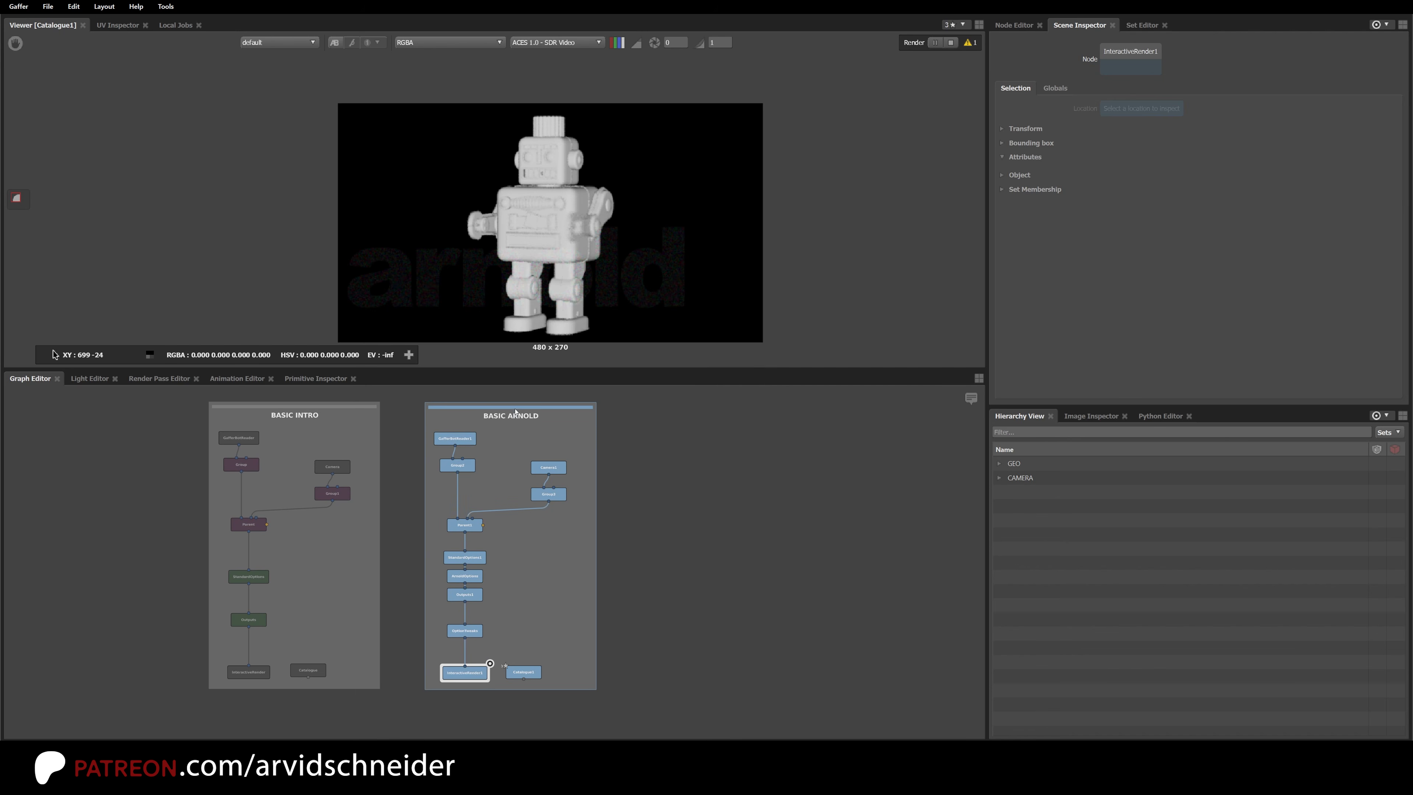
key(ctrl+c)
click(684, 412)
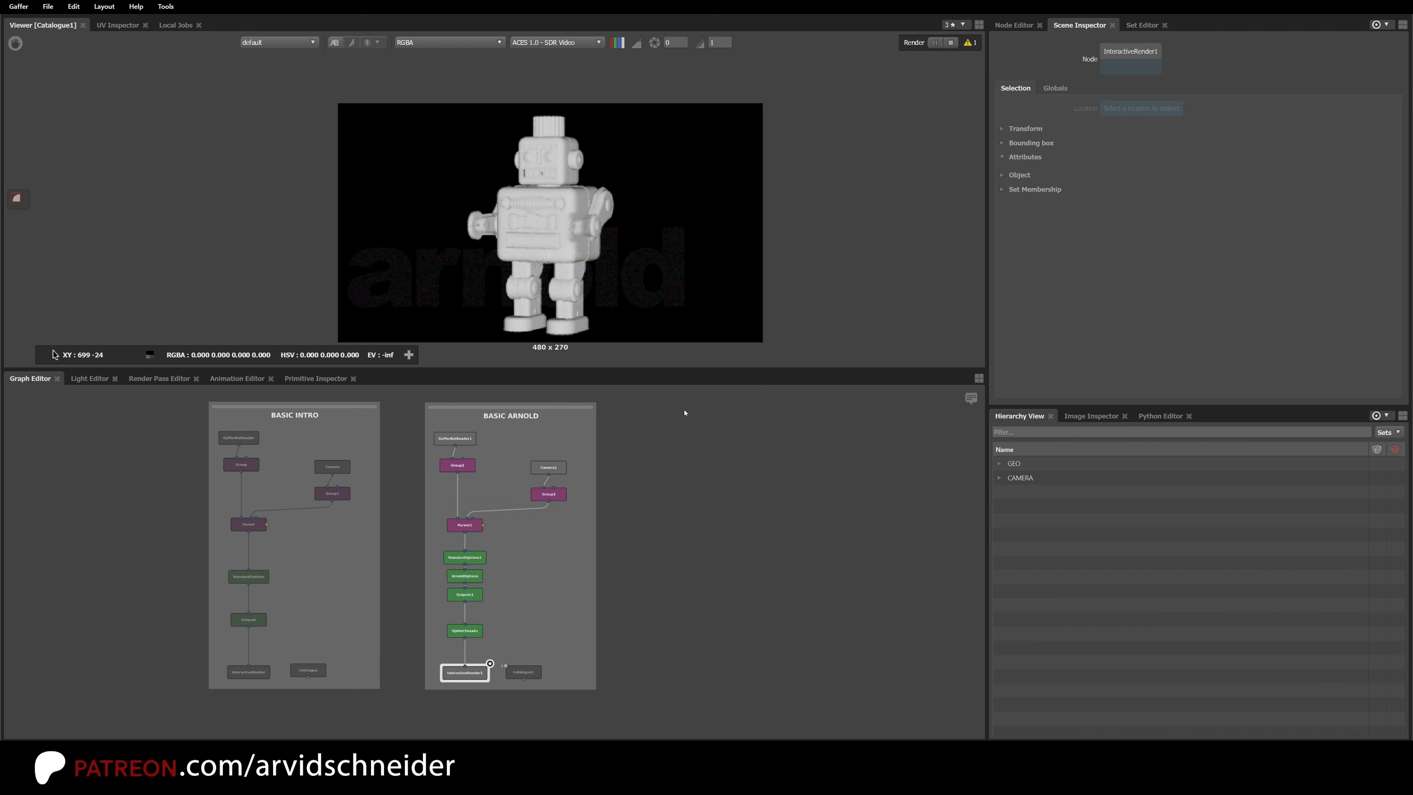
key(ctrl+v)
click(679, 399)
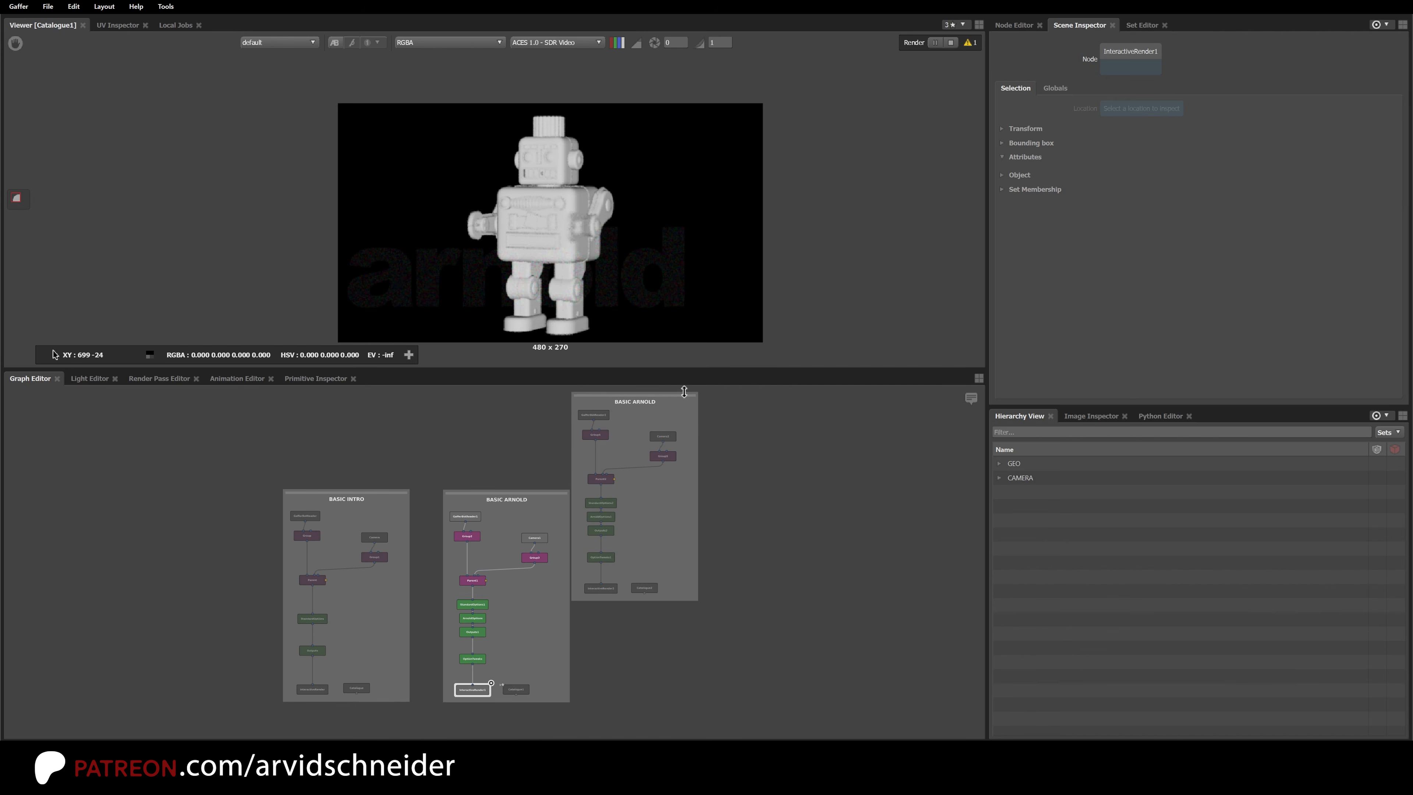
drag(681, 396, 702, 494)
scroll(702, 494, up, 2)
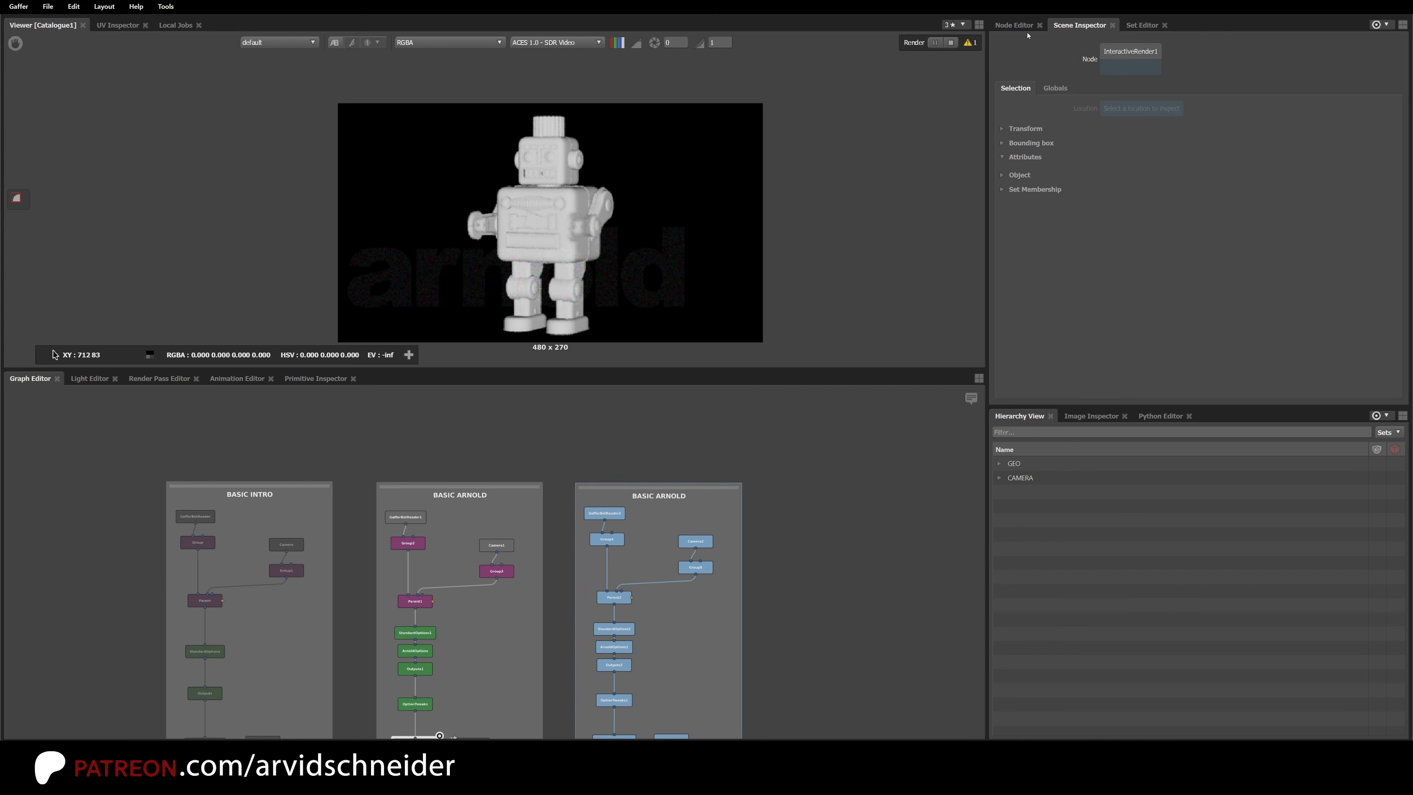
Step: Change the duplicated backdrop's title to SHADING LIGHTING
click(1015, 25)
click(1104, 82)
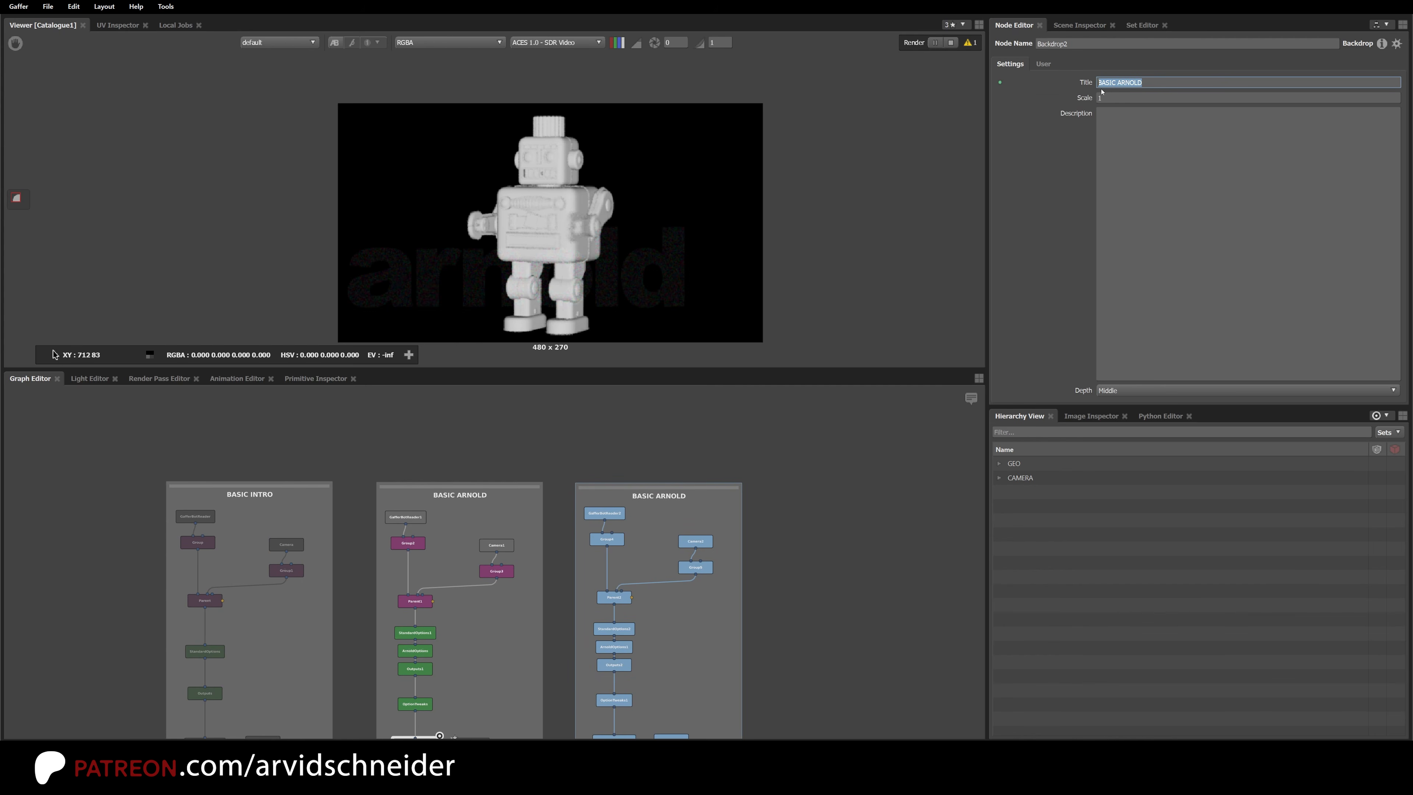
text(SHADING LIGHTING)
click(833, 530)
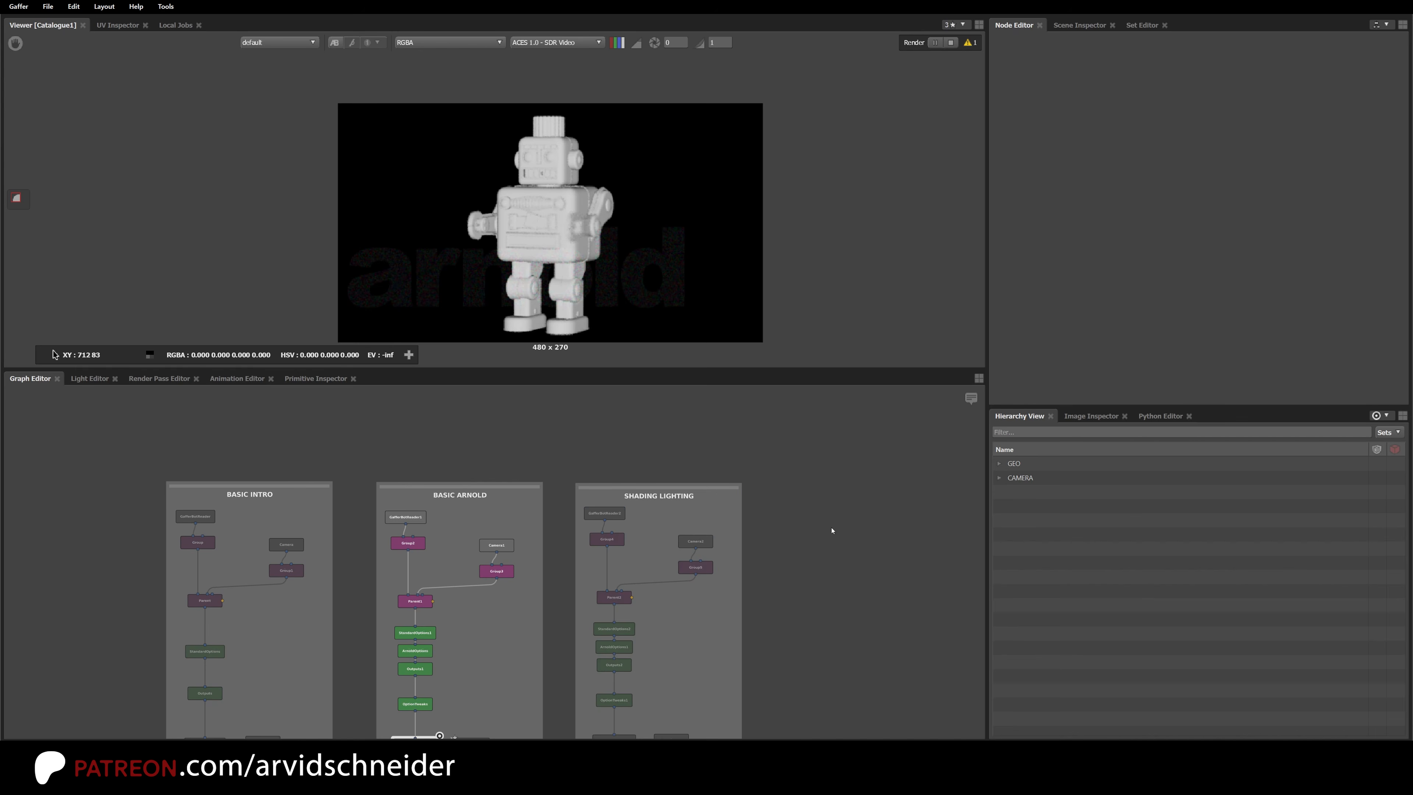
Step: Make InteractiveRender2 the focus node and show Catalogue2 in the Viewer
middle_drag(733, 683, 725, 514)
alt+right_drag(628, 617, 741, 558)
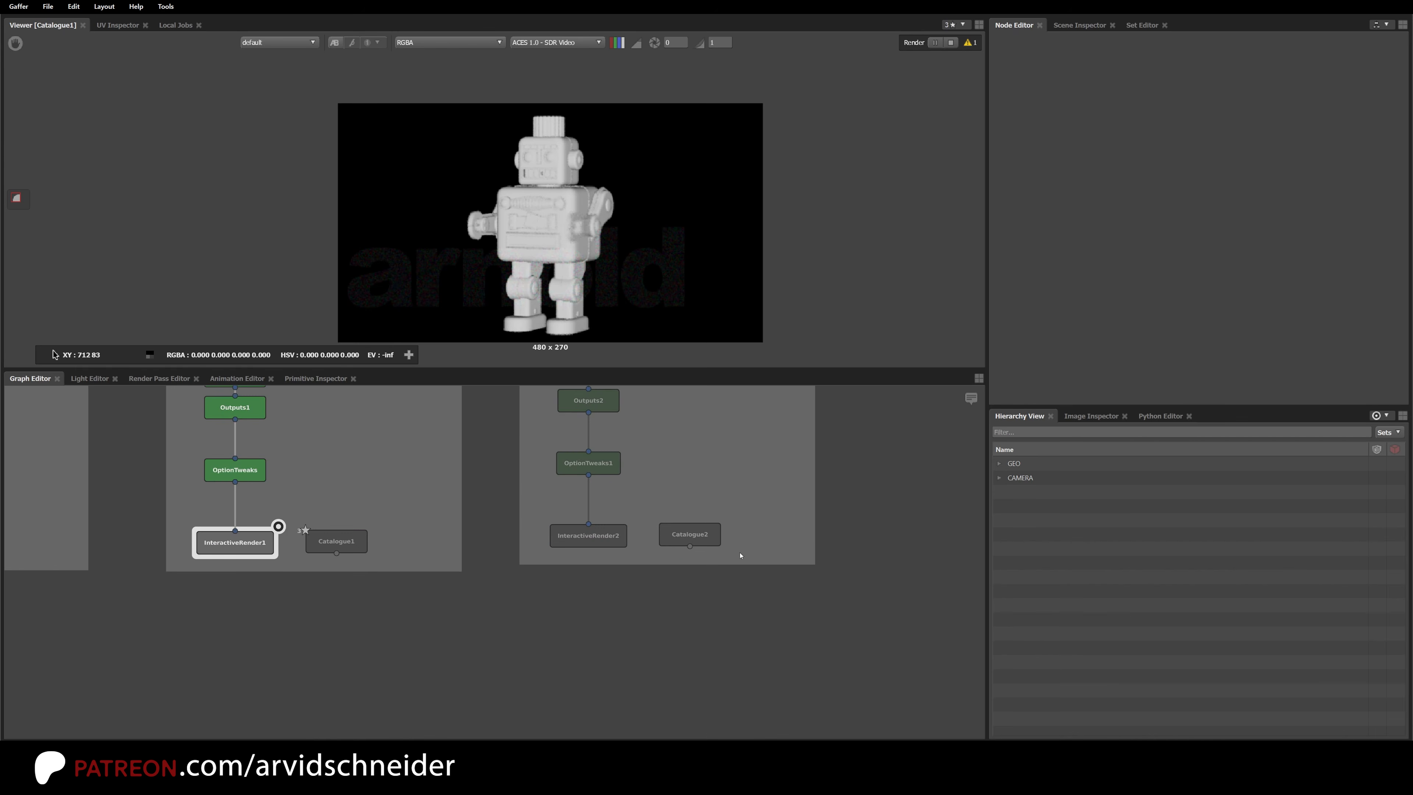
click(631, 520)
click(696, 530)
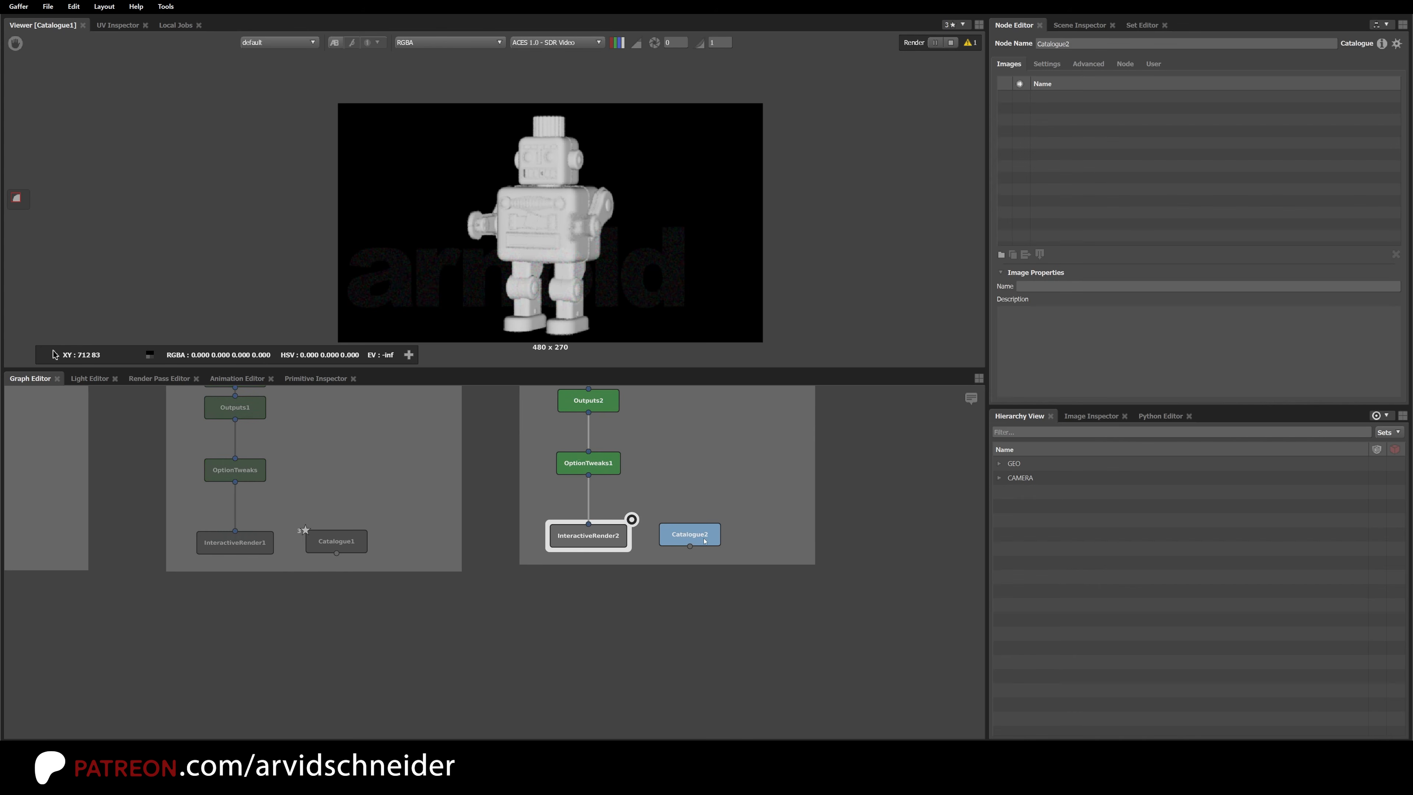
middle_drag(668, 472, 664, 709)
middle_drag(688, 593, 657, 696)
middle_drag(594, 538, 610, 498)
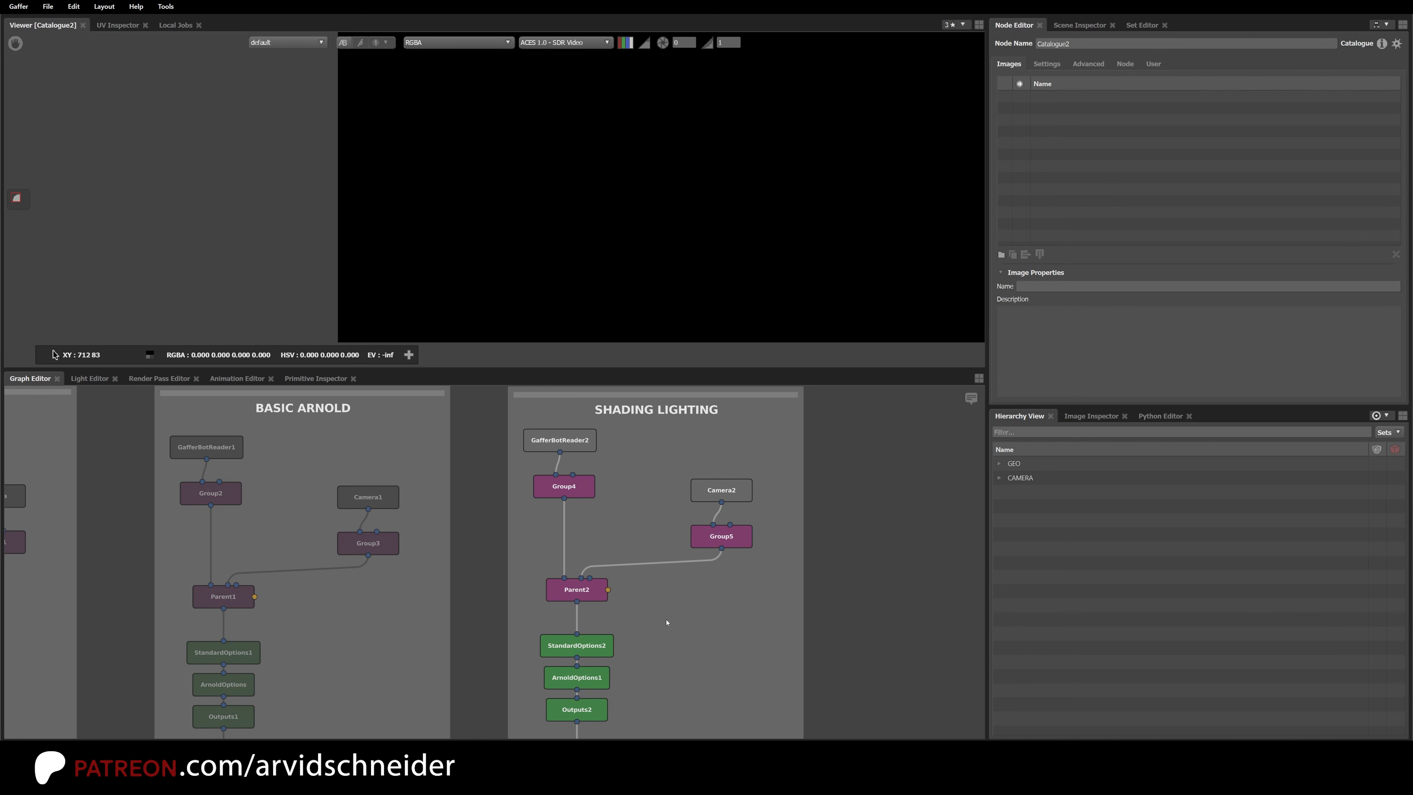
click(647, 490)
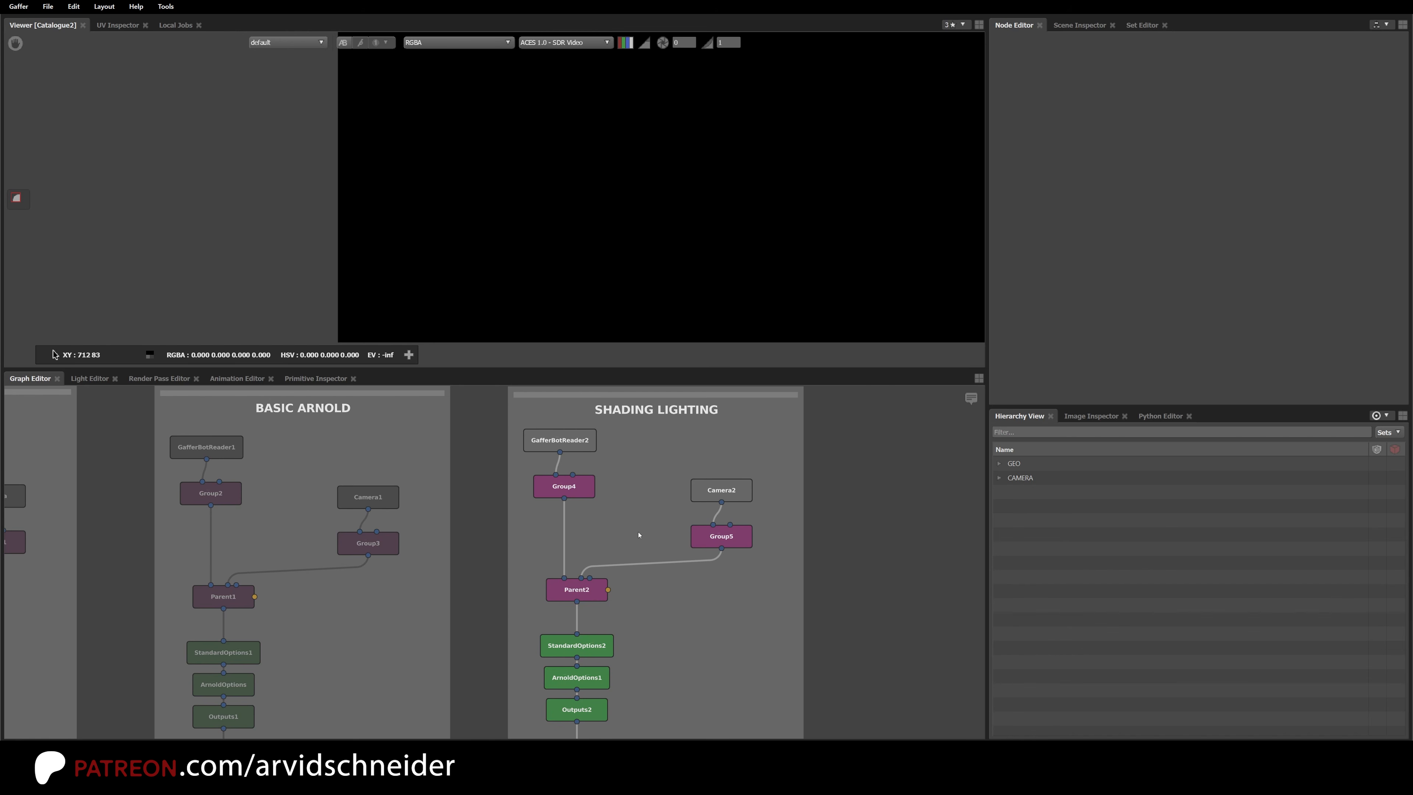
middle_drag(636, 494, 616, 565)
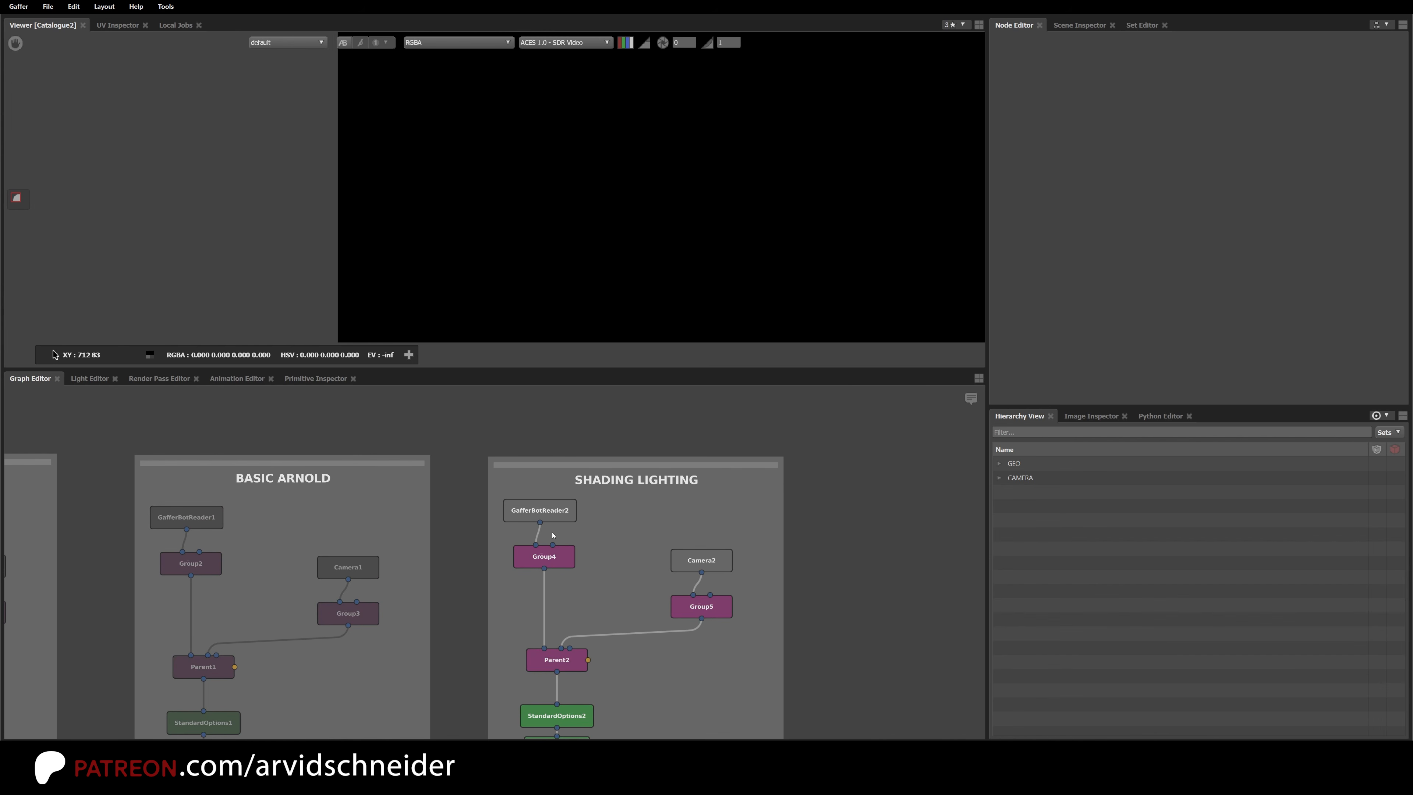
drag(507, 515, 606, 589)
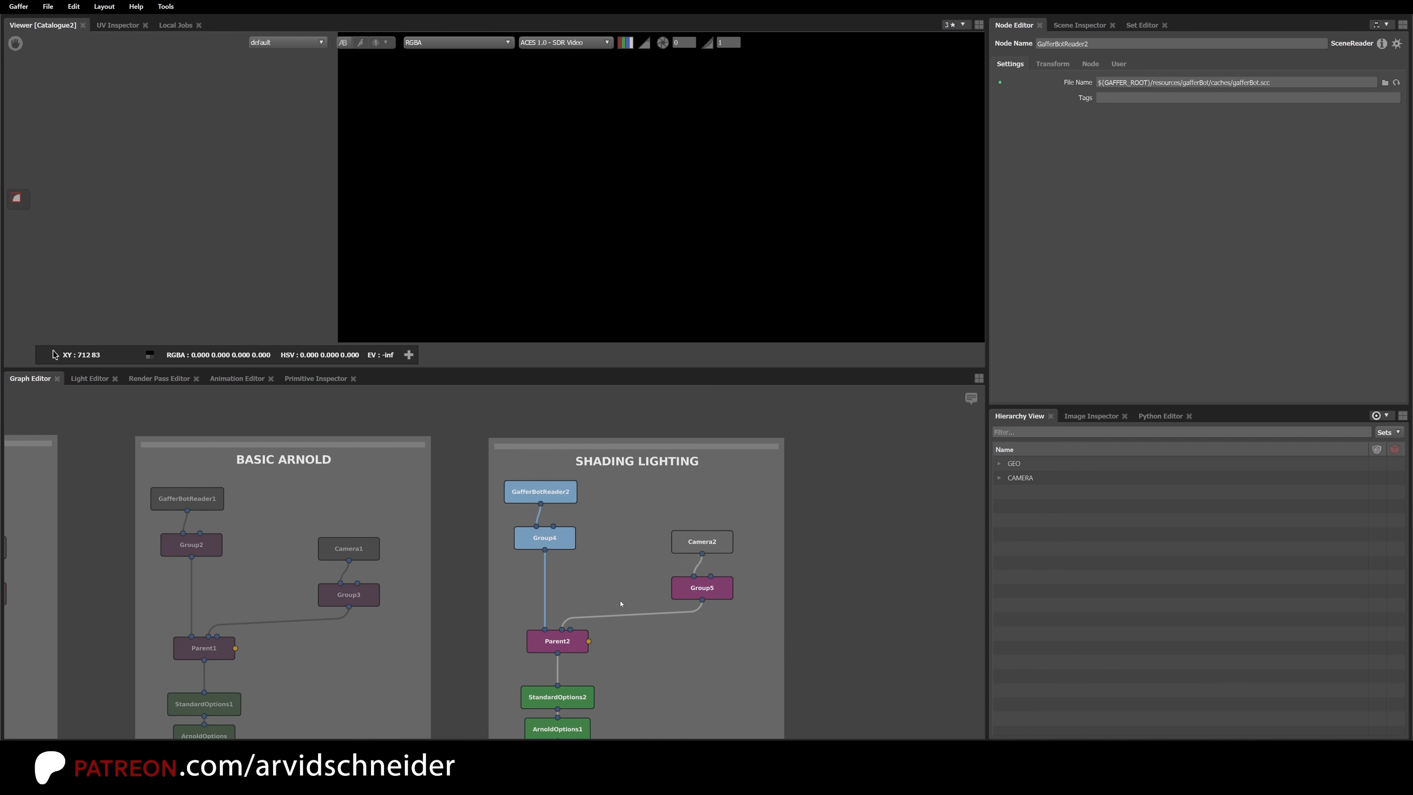
middle_drag(526, 636, 522, 497)
middle_drag(588, 456, 597, 611)
click(602, 568)
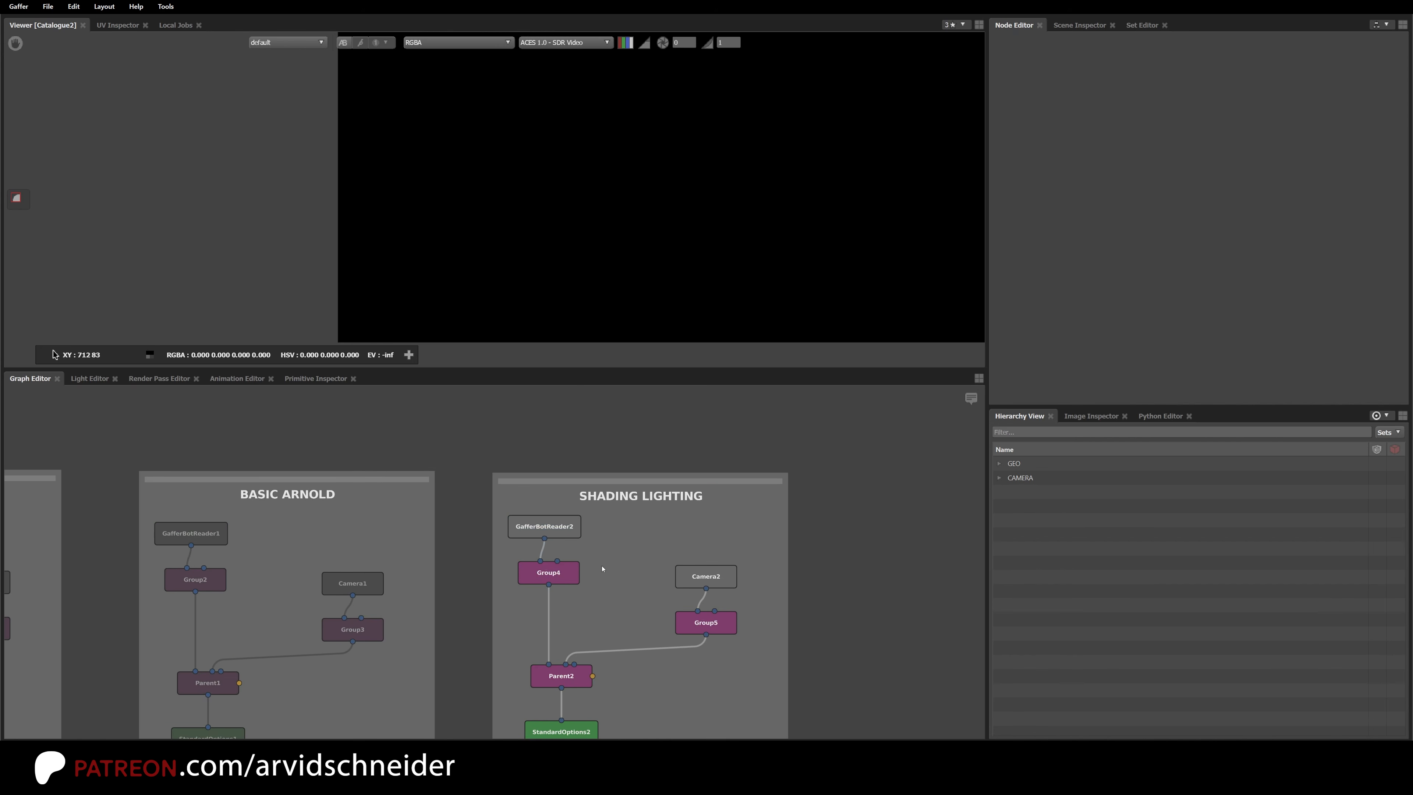
Step: Extend the upper edge of the SHADING LIGHTING backdrop upward and move GafferBotReader2 up toward the title
click(584, 556)
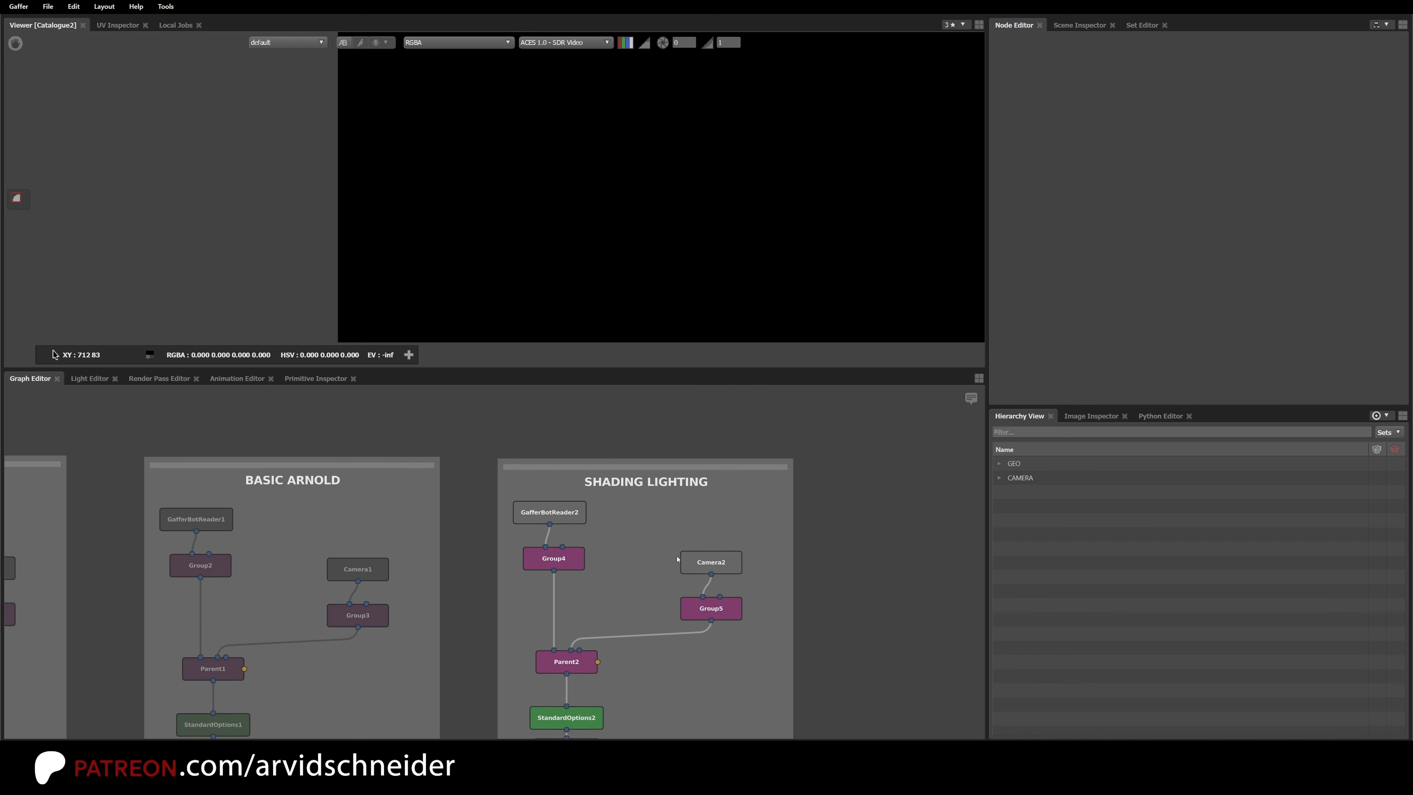
scroll(600, 523, down, 5)
scroll(621, 487, up, 2)
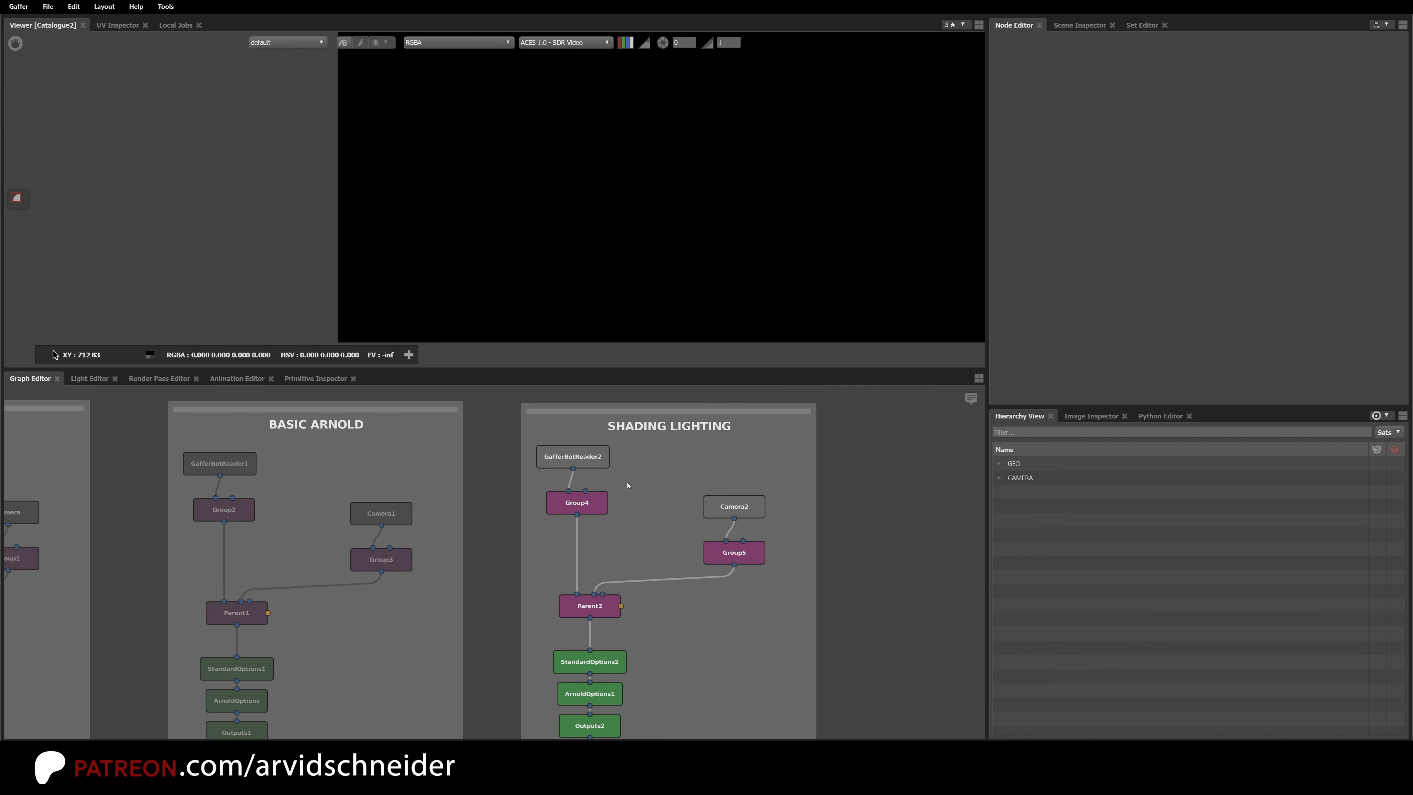
middle_drag(653, 449, 659, 527)
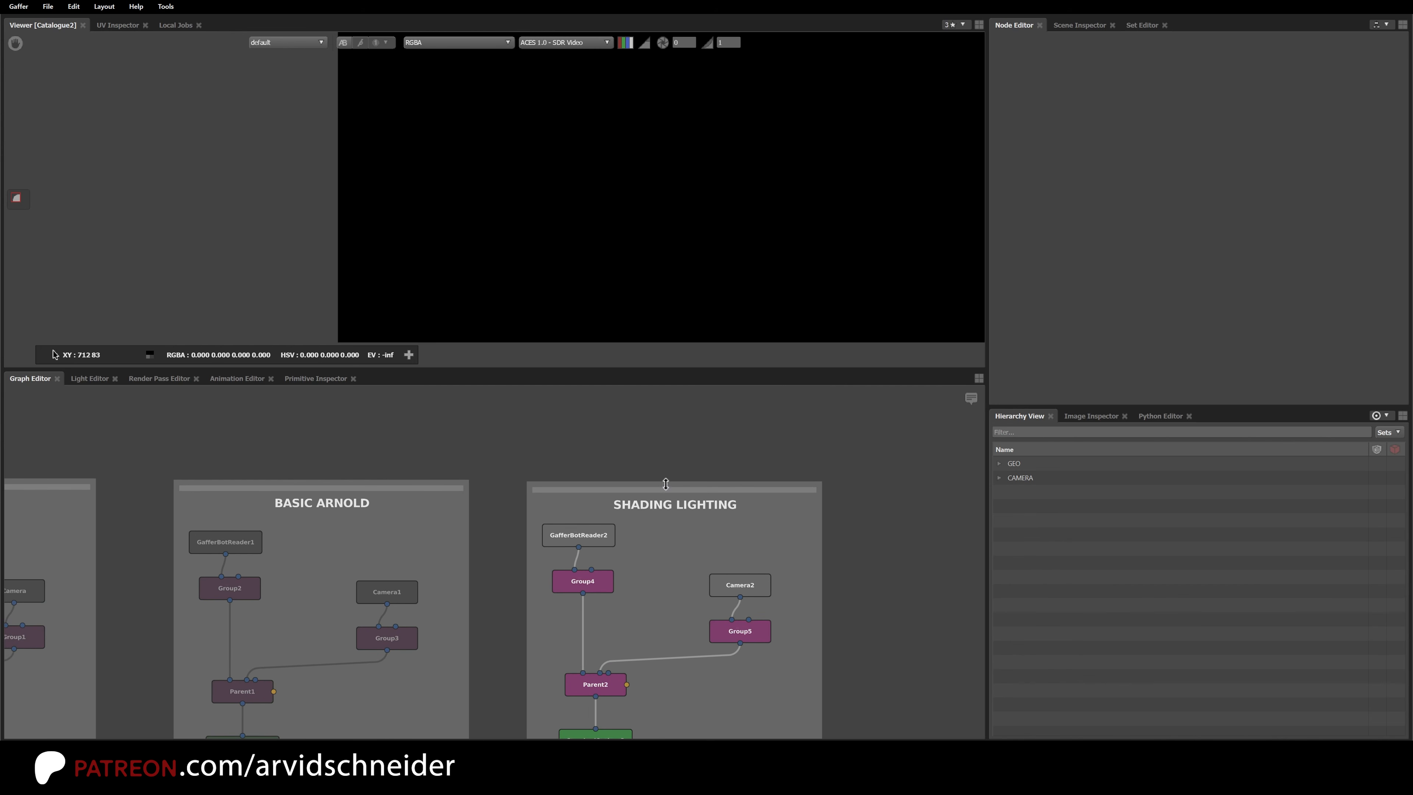
drag(665, 483, 668, 438)
drag(594, 536, 594, 496)
Step: Expand GEO, GAFFERBOT and C_torso_GRP in the scene hierarchy to list the robot's body part groups
click(998, 463)
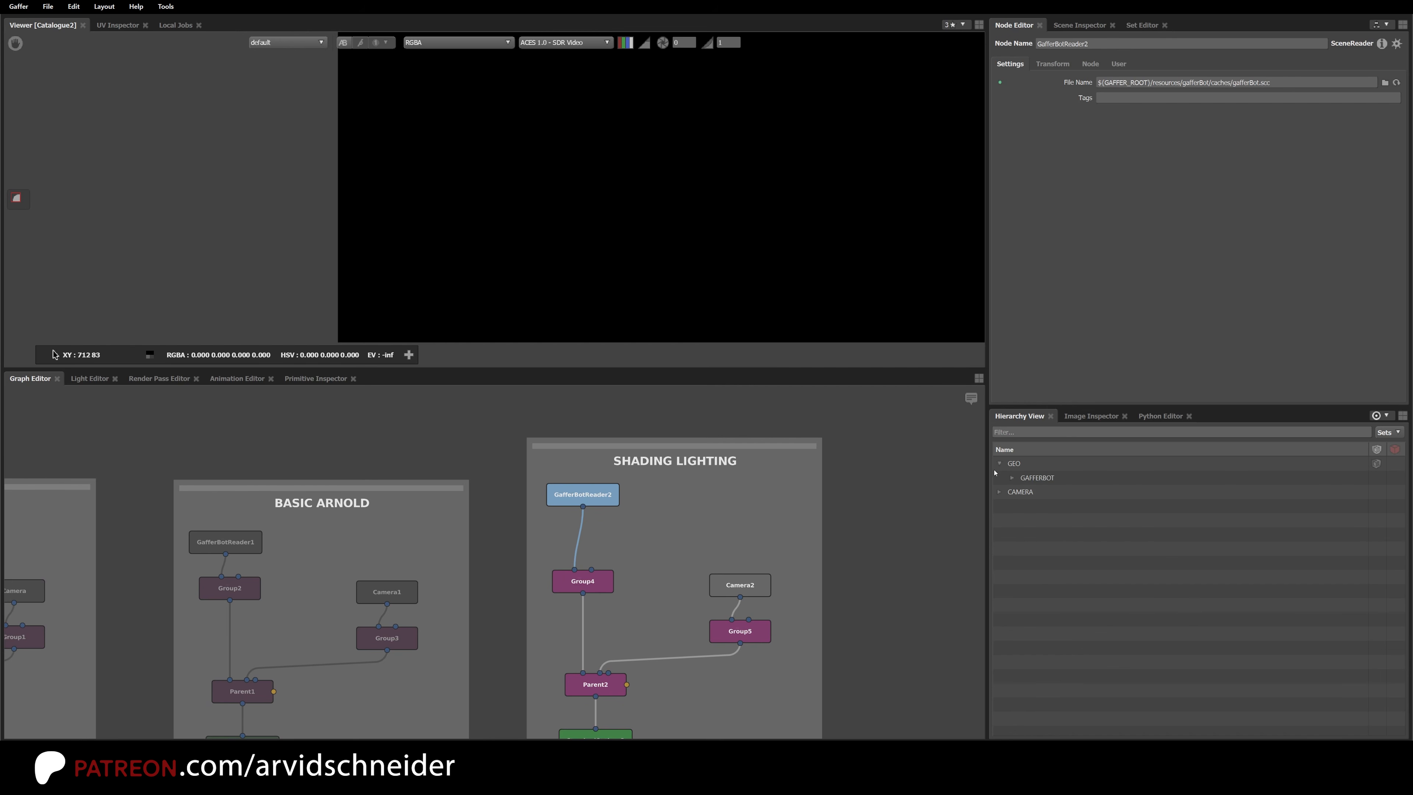
shift+click(1012, 478)
shift+click(1012, 478)
click(1012, 478)
click(1024, 492)
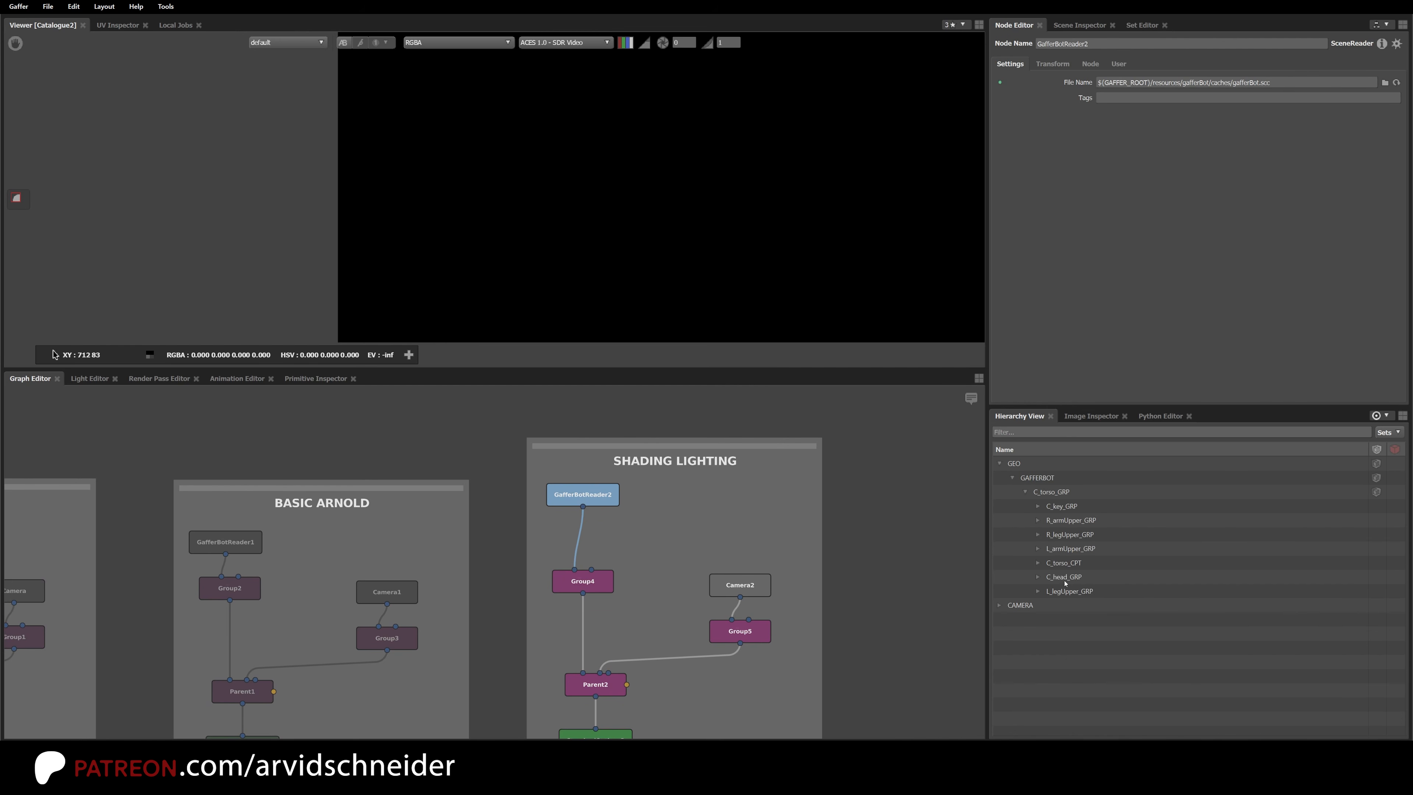
Step: Move Group4 down toward Parent2 to open up space below GafferBotReader2
drag(644, 570, 536, 477)
drag(582, 581, 582, 608)
click(666, 535)
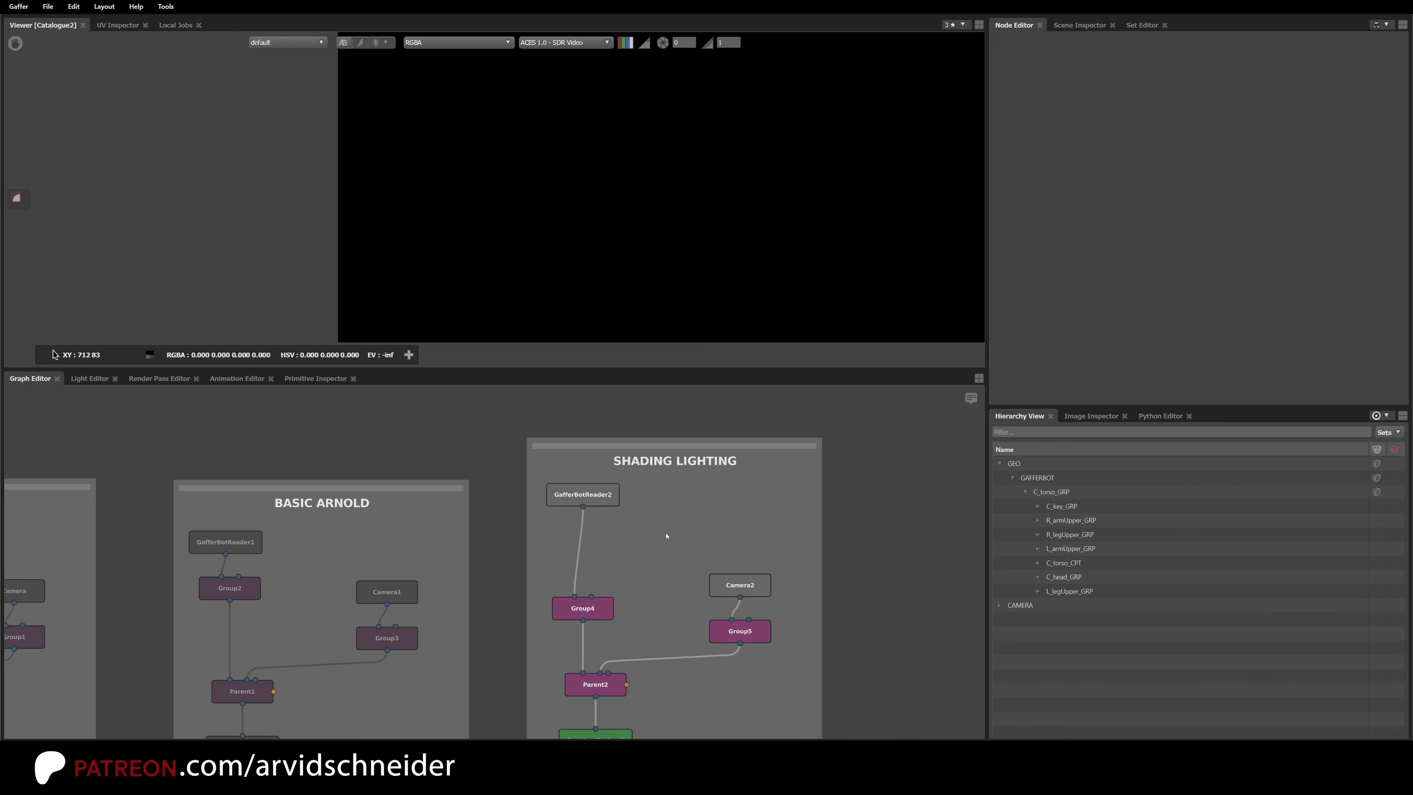
Step: Widen the SHADING LIGHTING backdrop and shift its nodes to the right, leaving free space on both sides of the chain
scroll(666, 535, down, 6)
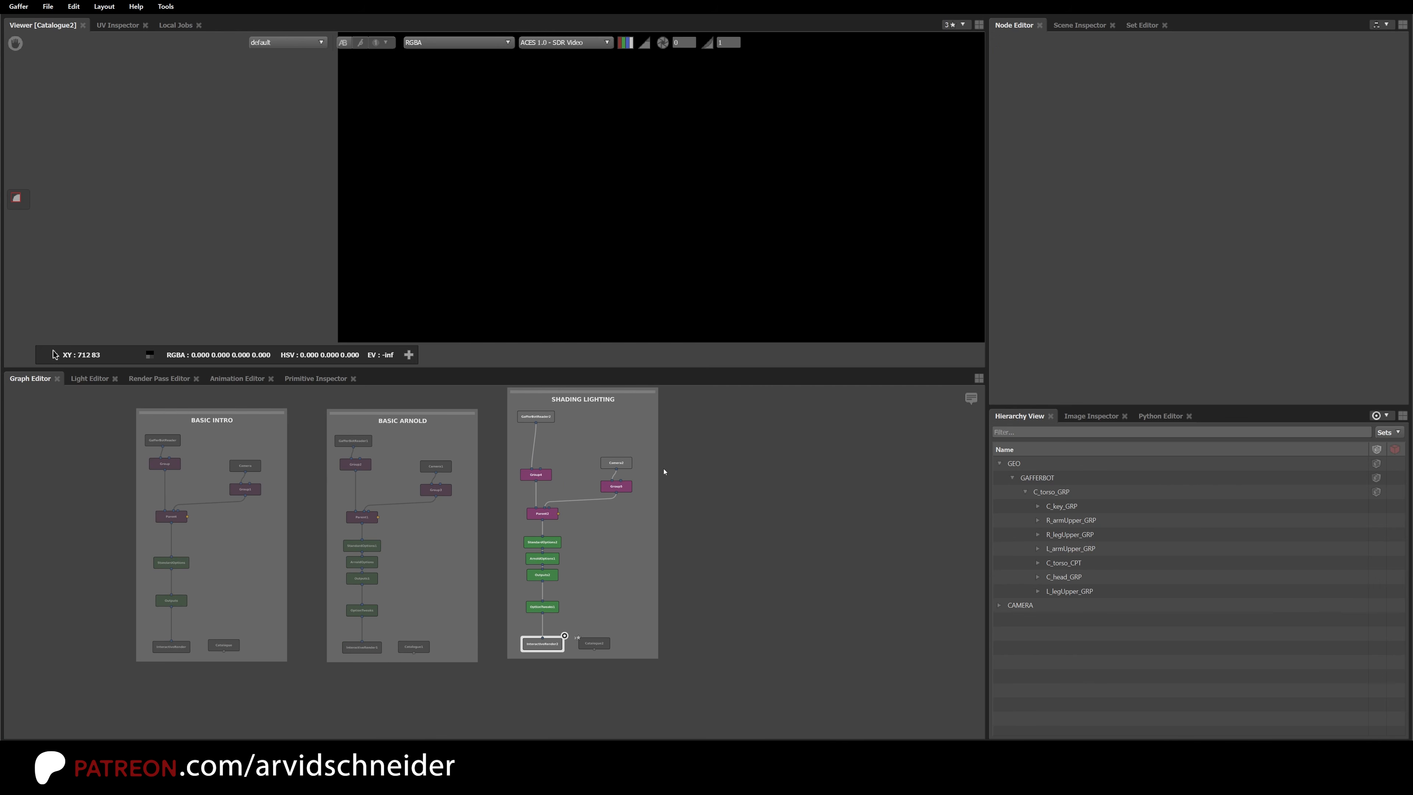
drag(664, 472, 796, 476)
drag(512, 405, 710, 689)
drag(612, 645, 707, 647)
mouse_move(812, 657)
mouse_down()
mouse_move(812, 731)
mouse_move(819, 649)
mouse_move(804, 640)
mouse_up()
click(739, 562)
middle_drag(676, 505, 673, 756)
alt+right_drag(571, 572, 676, 532)
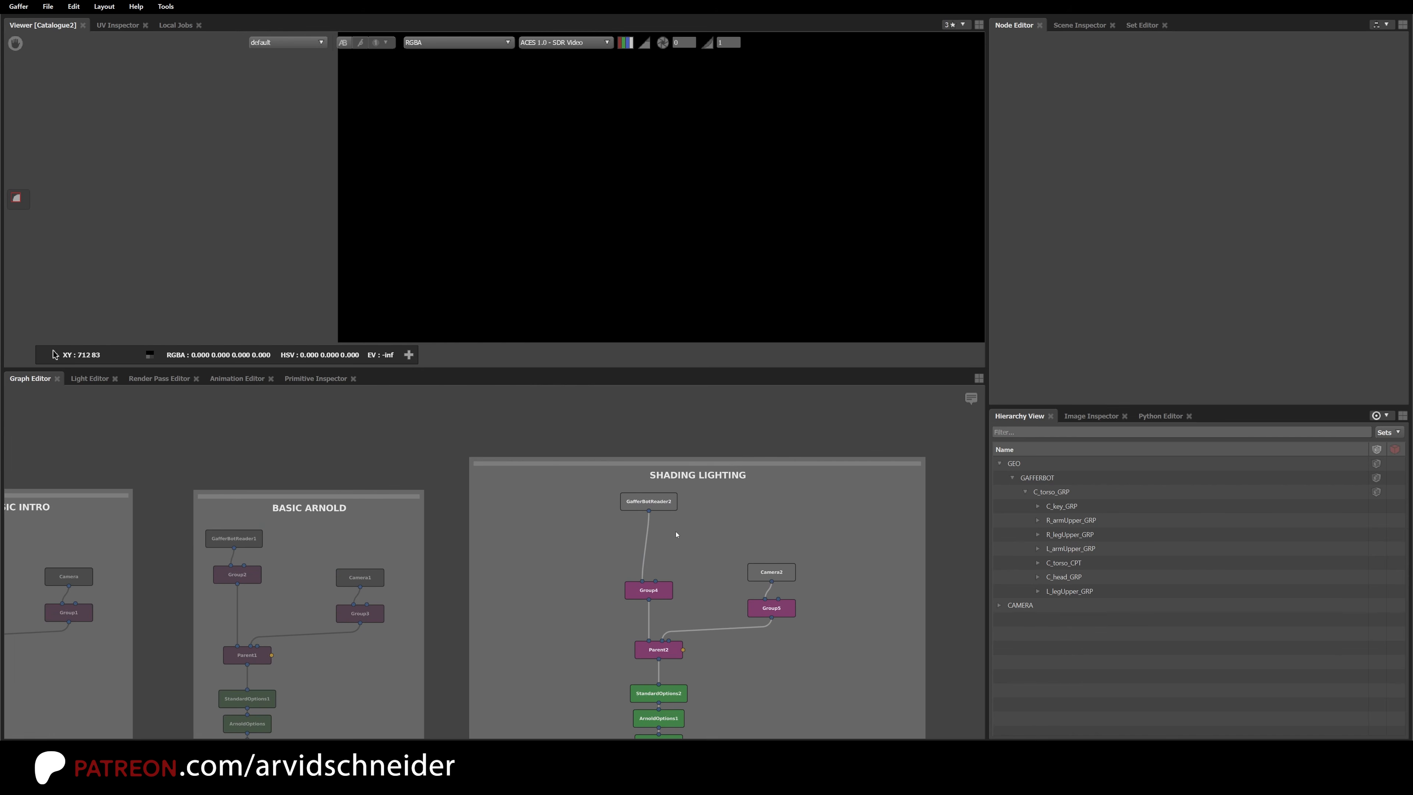
Step: Create an Arnold aiStandardSurface shader node and place it to the left of the connection between GafferBotReader2 and Group4
click(658, 591)
click(617, 534)
scroll(617, 534, up, 2)
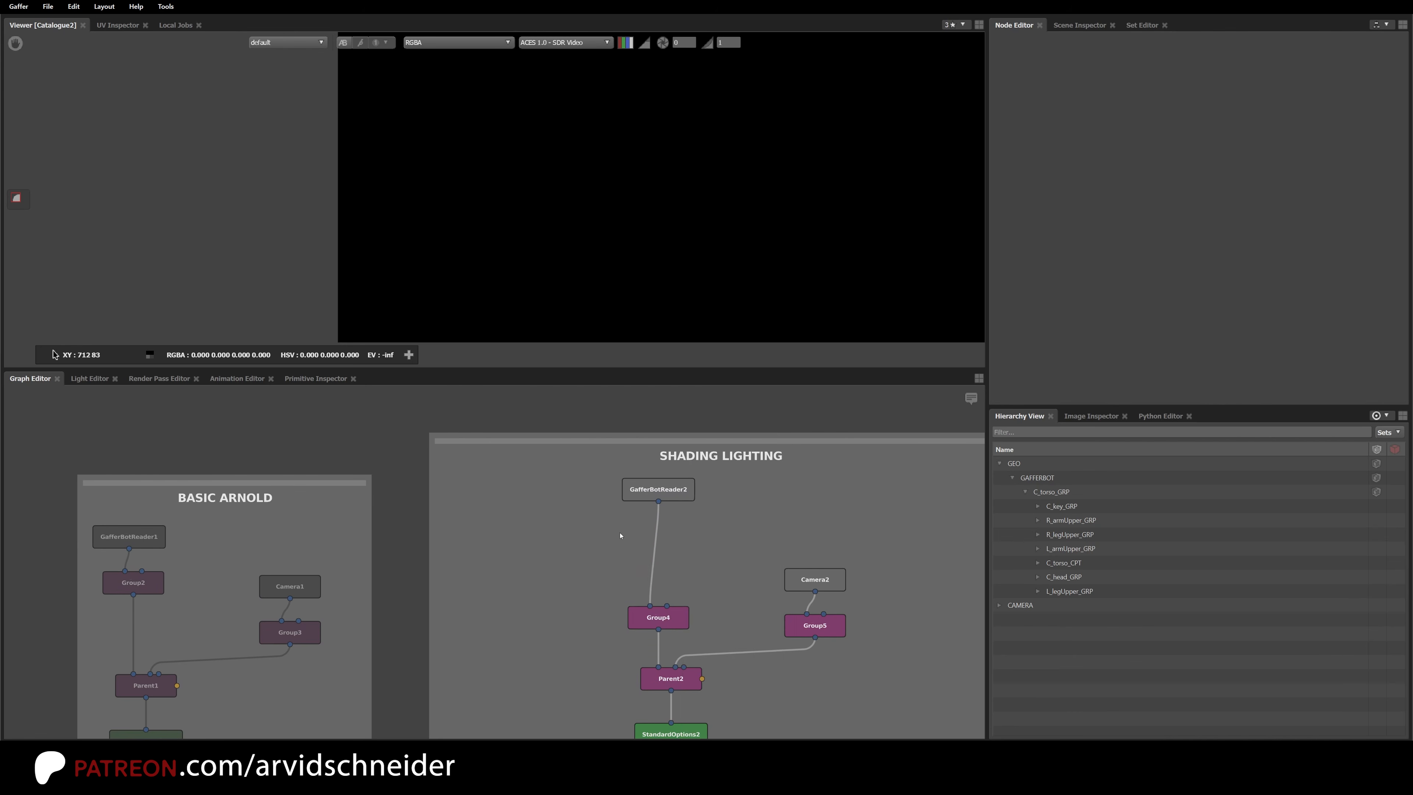
key(Tab)
text(standa)
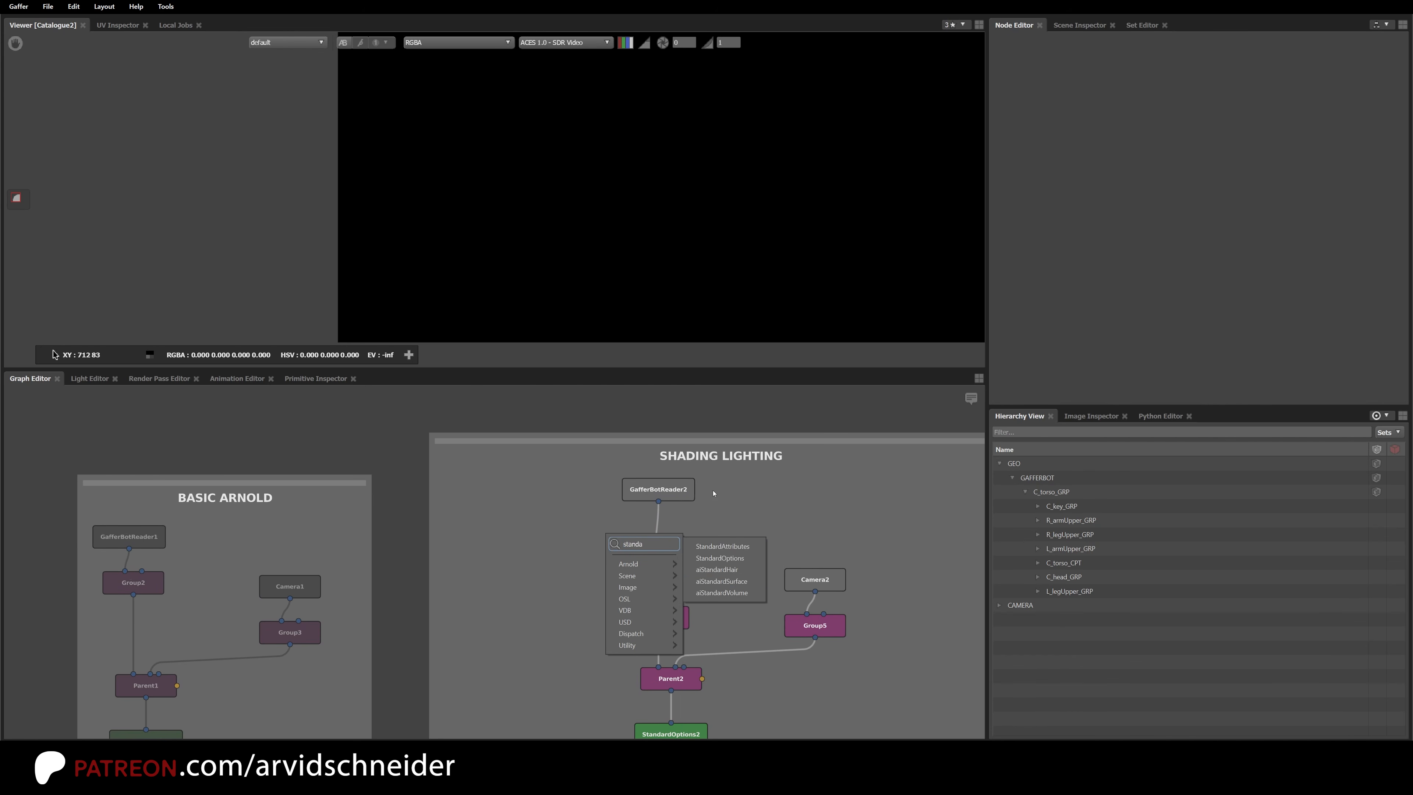
click(717, 583)
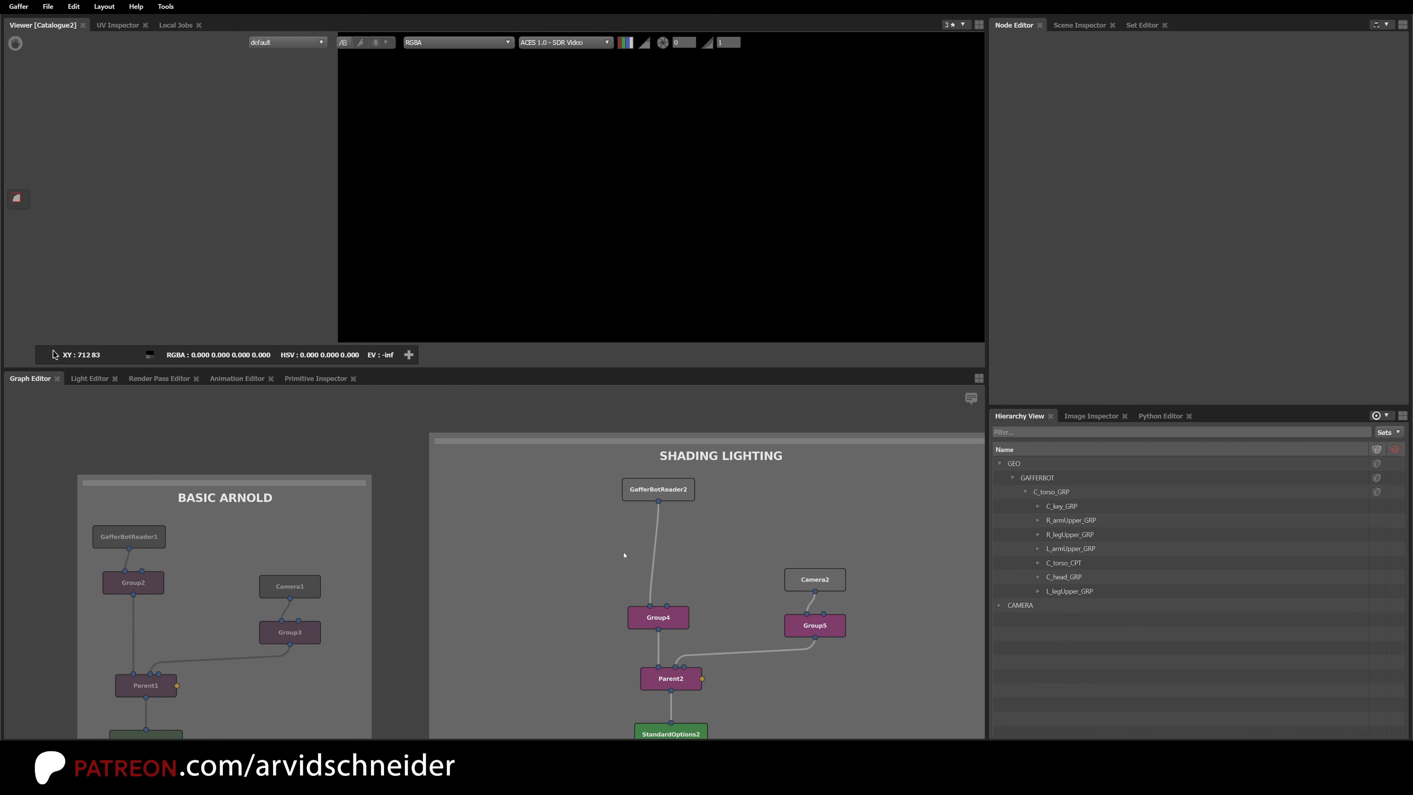
drag(585, 549, 565, 570)
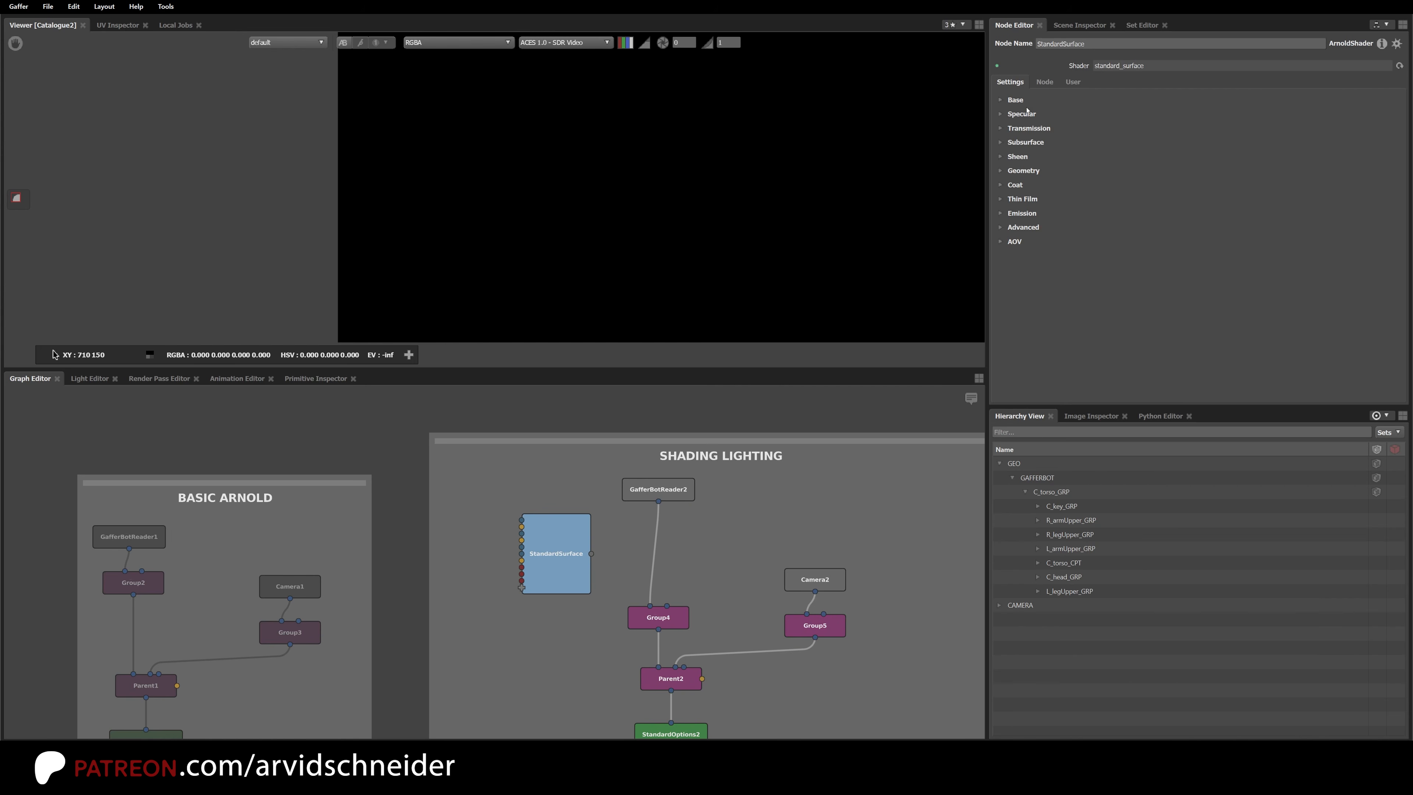
click(607, 565)
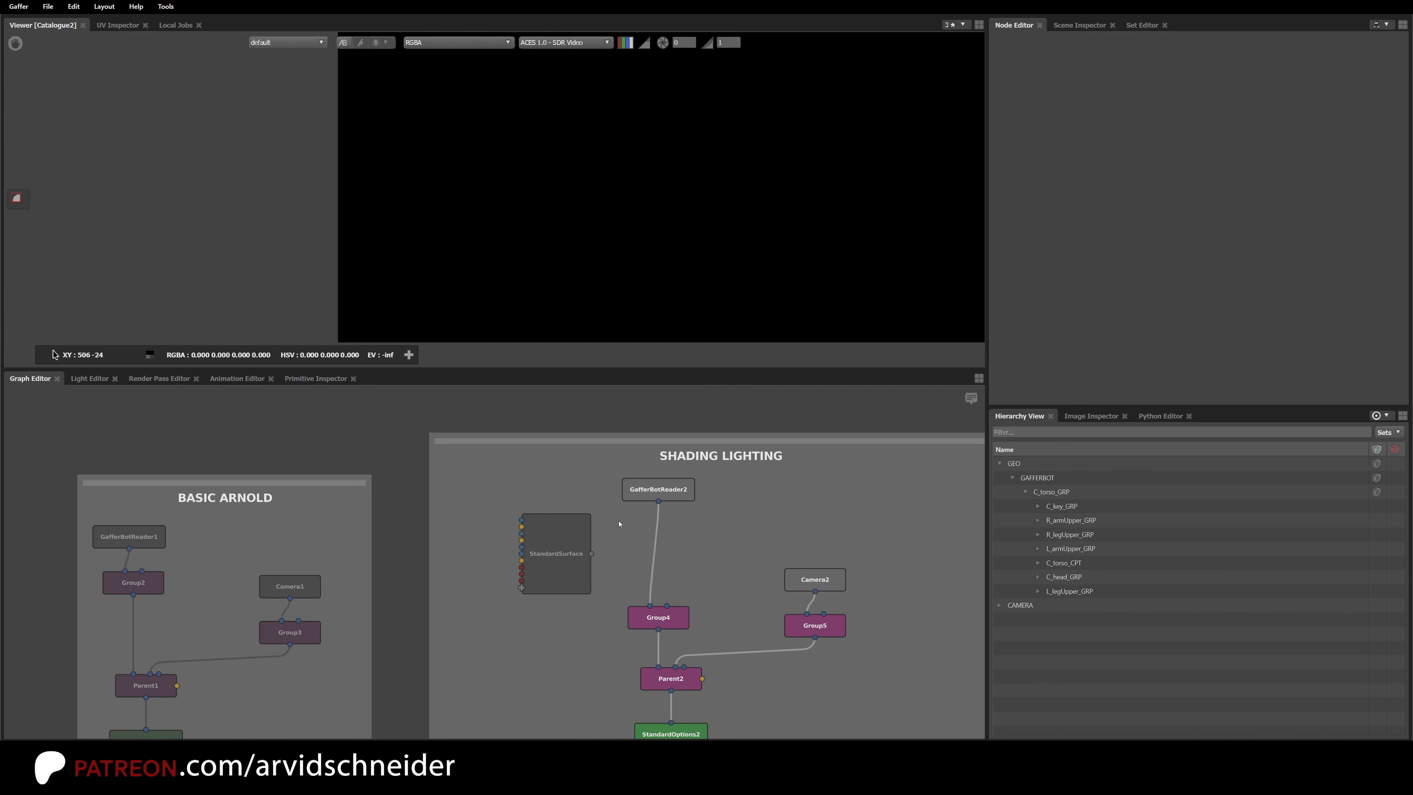
Step: Insert a ShaderAssignment node after GafferBotReader2, ahead of Group4
click(665, 490)
key(Tab)
text(shader)
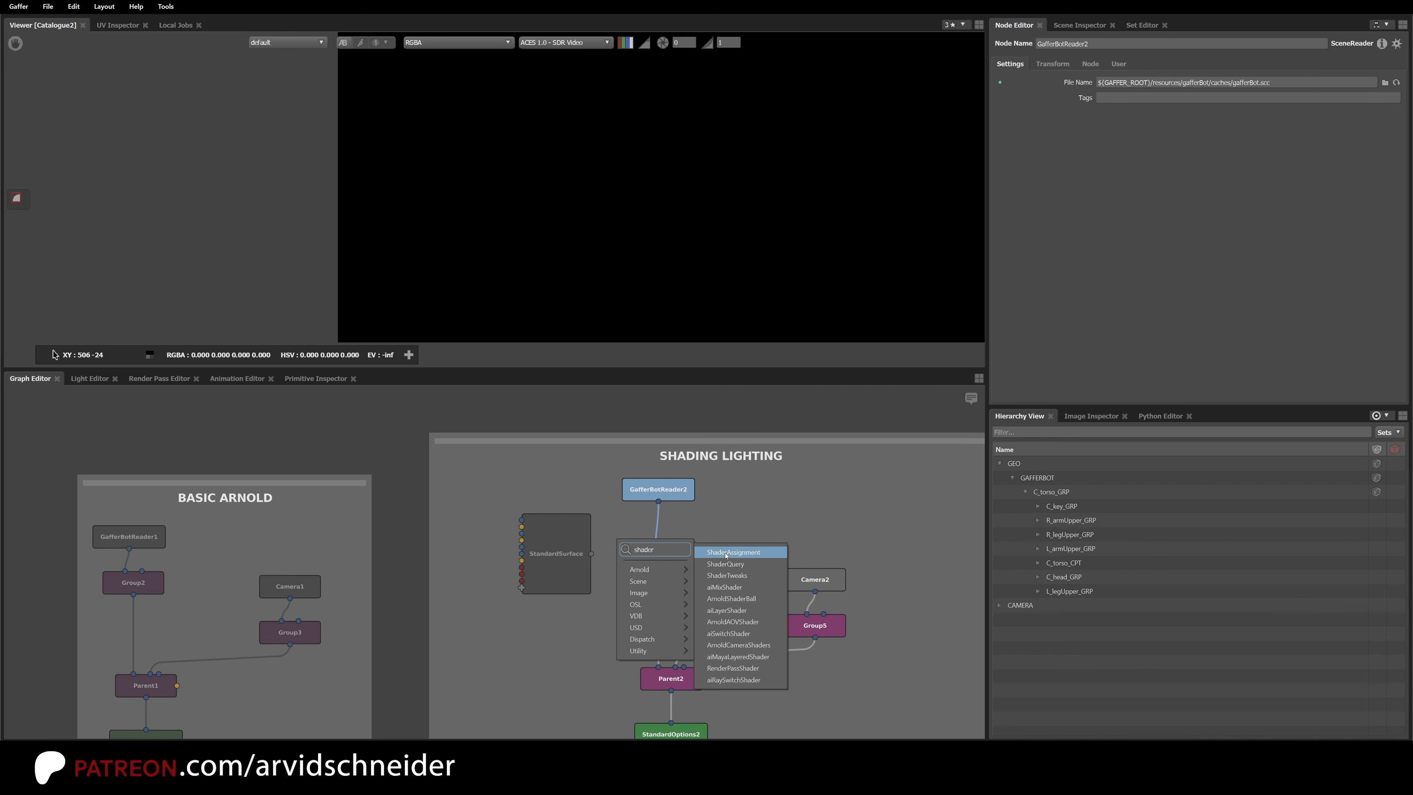
click(726, 551)
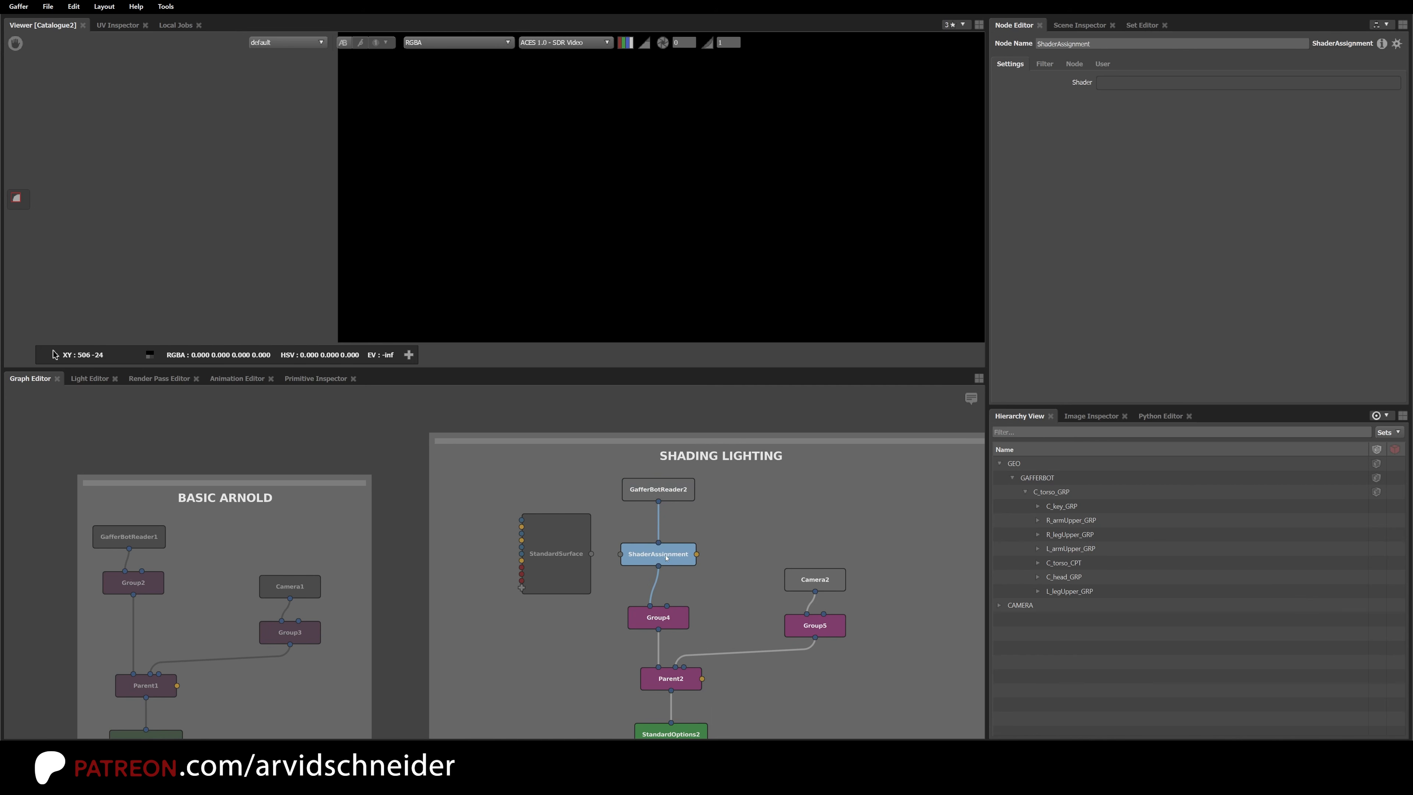
Step: Move StandardSurface further left of ShaderAssignment and connect its output to the ShaderAssignment shader input
scroll(618, 558, up, 3)
scroll(788, 544, up, 3)
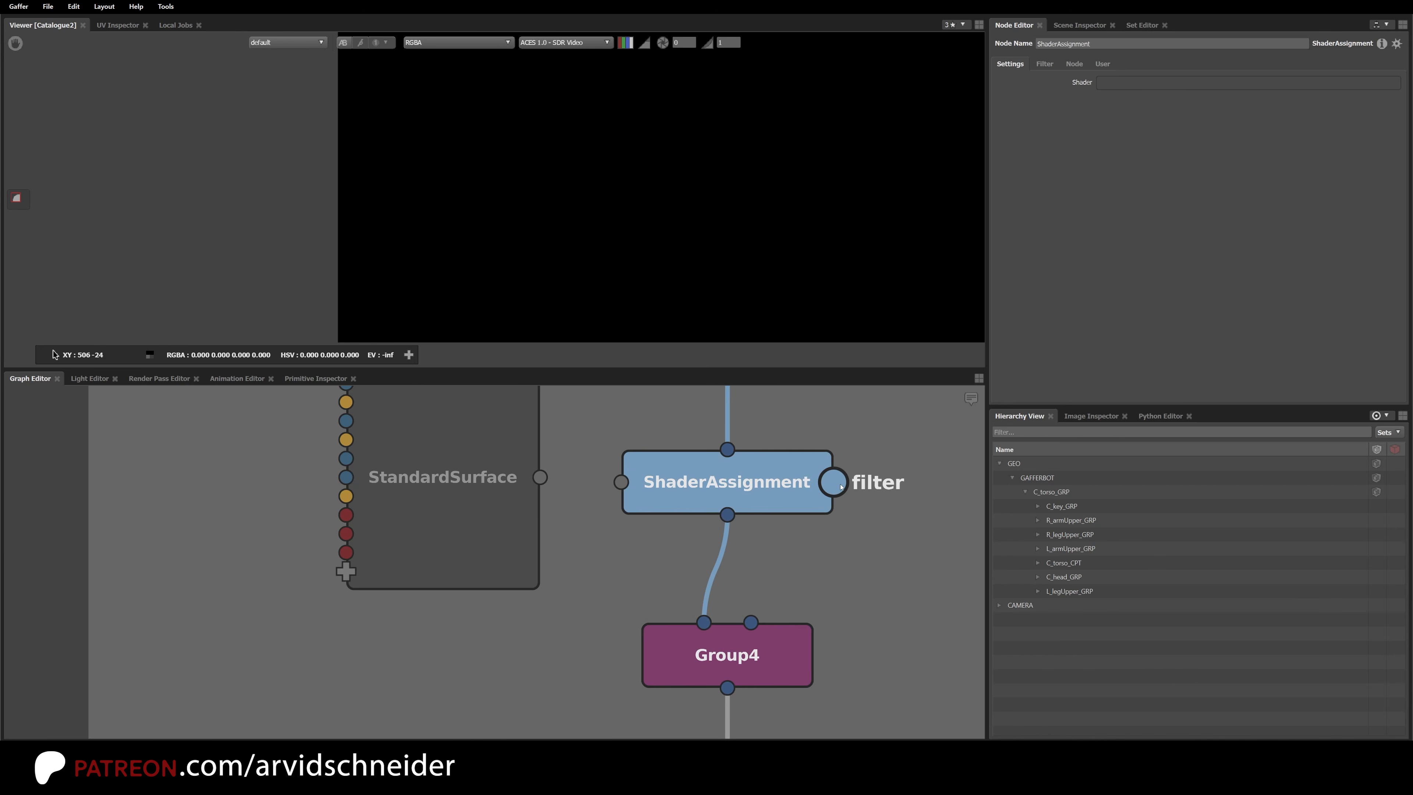
middle_drag(873, 439, 844, 488)
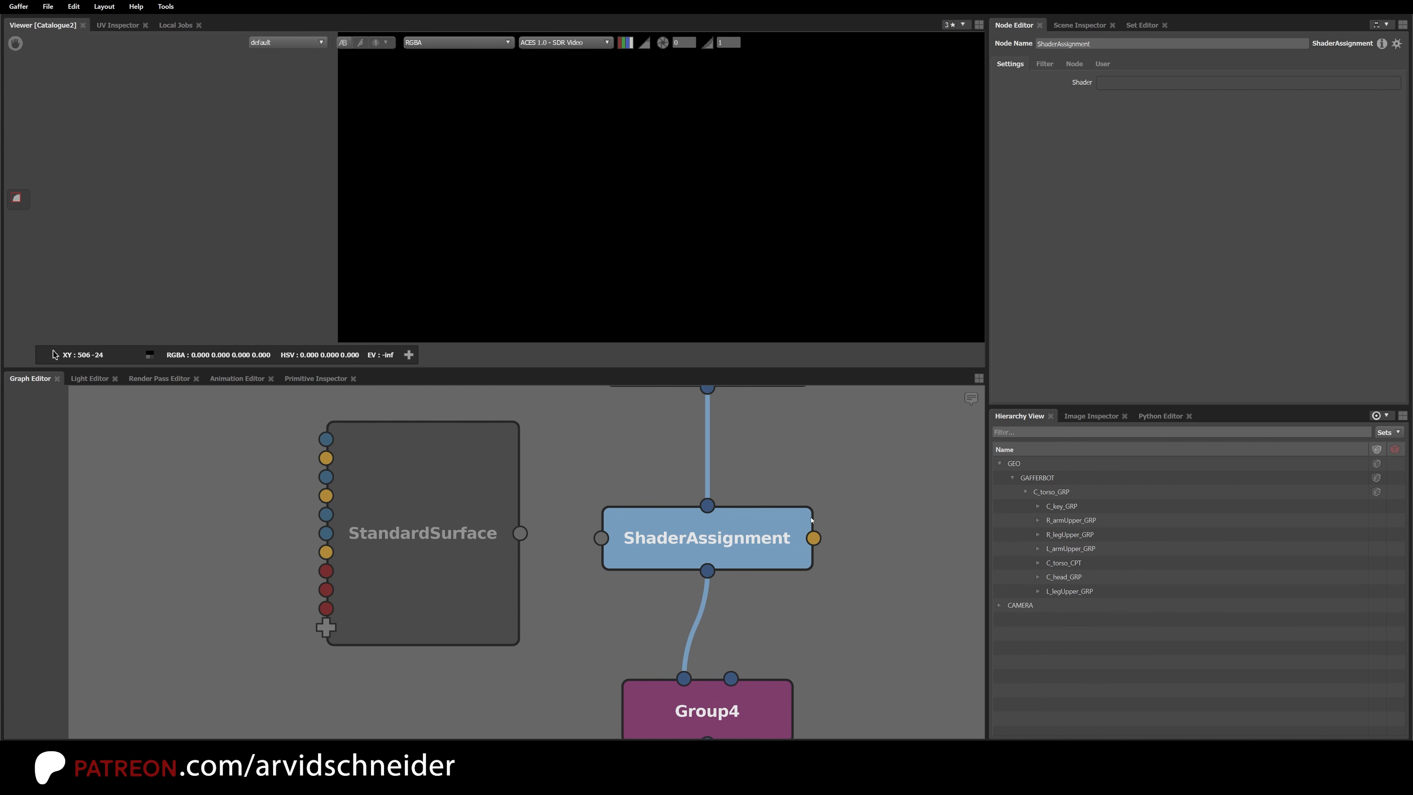
middle_drag(627, 471, 591, 576)
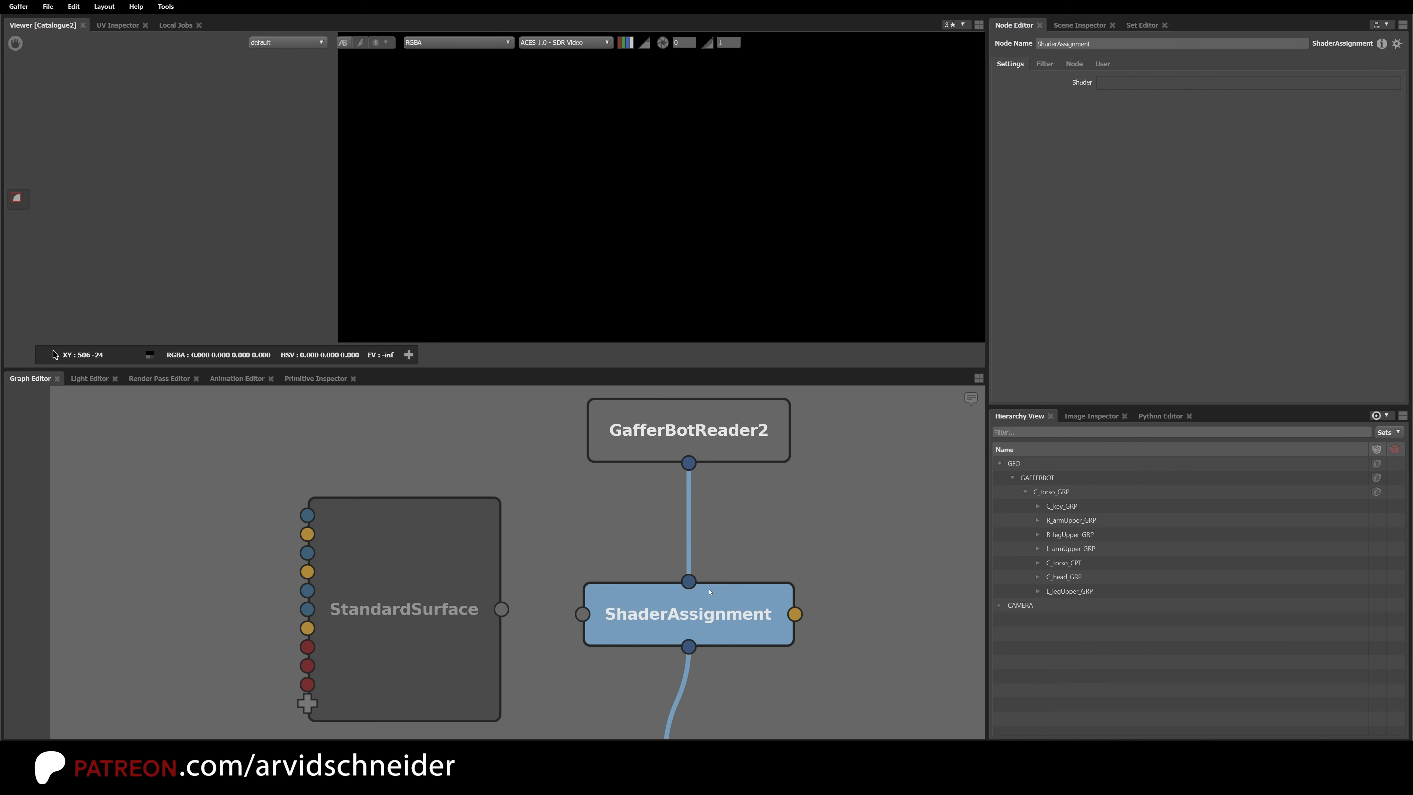
middle_drag(806, 569, 840, 477)
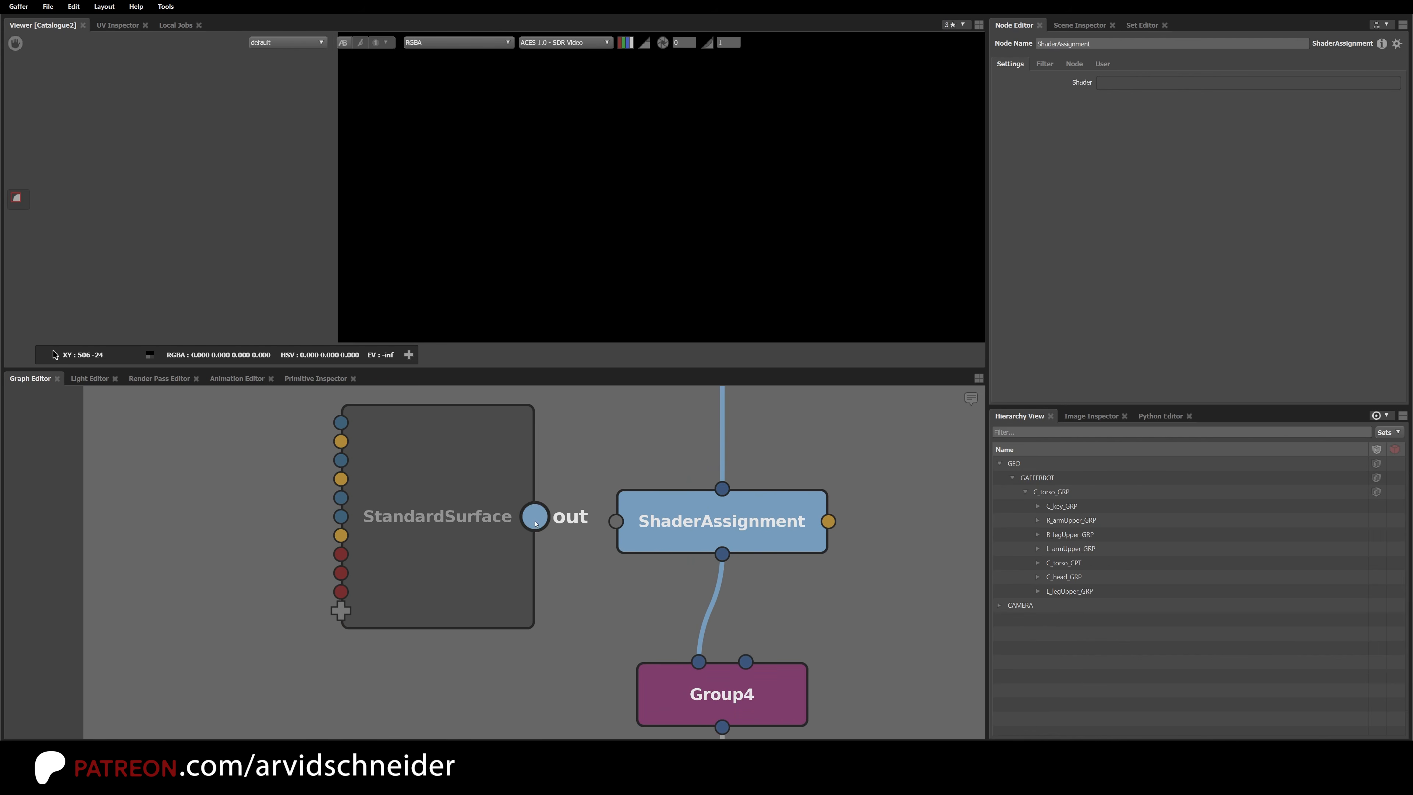
drag(435, 541, 378, 551)
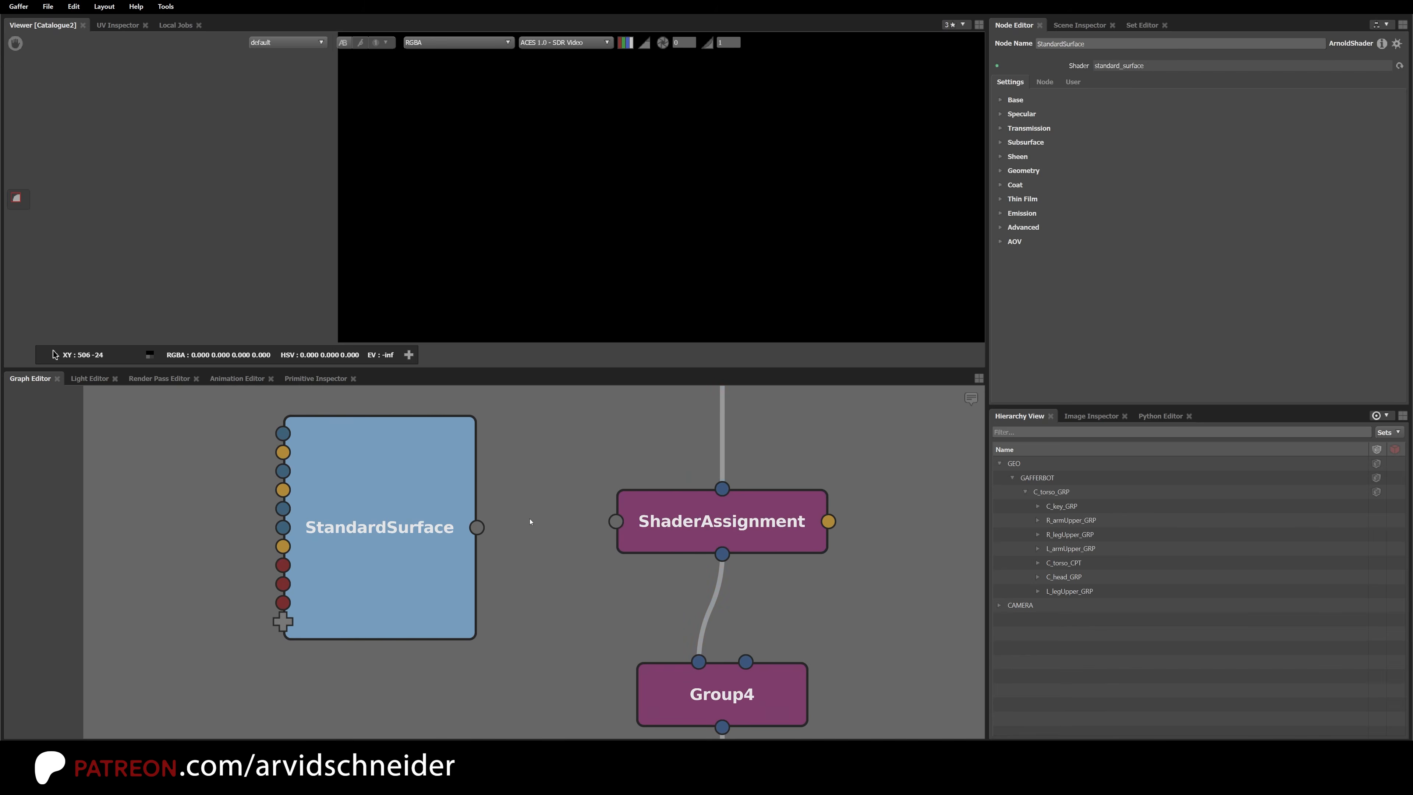
drag(477, 527, 616, 521)
drag(828, 521, 870, 520)
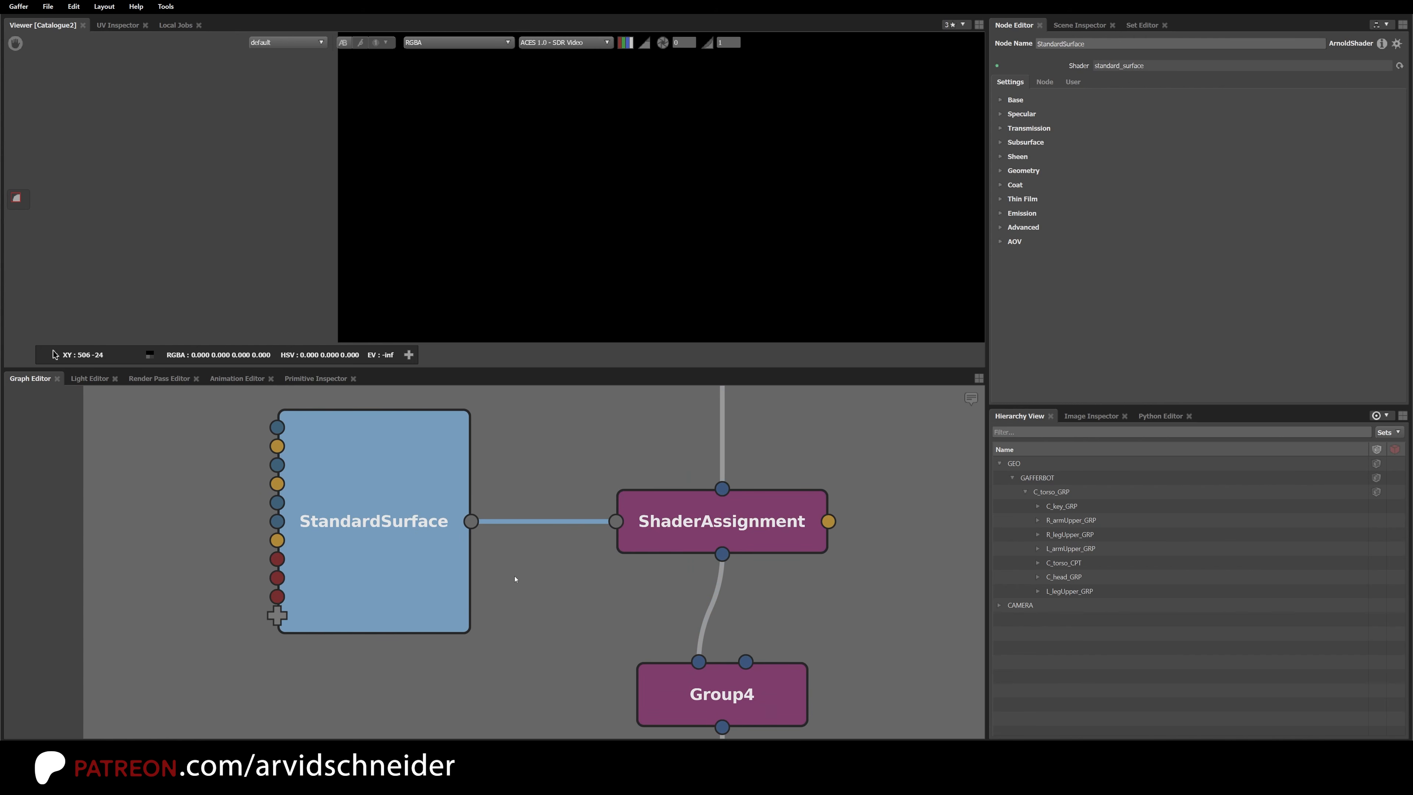
click(556, 578)
scroll(558, 568, down, 1)
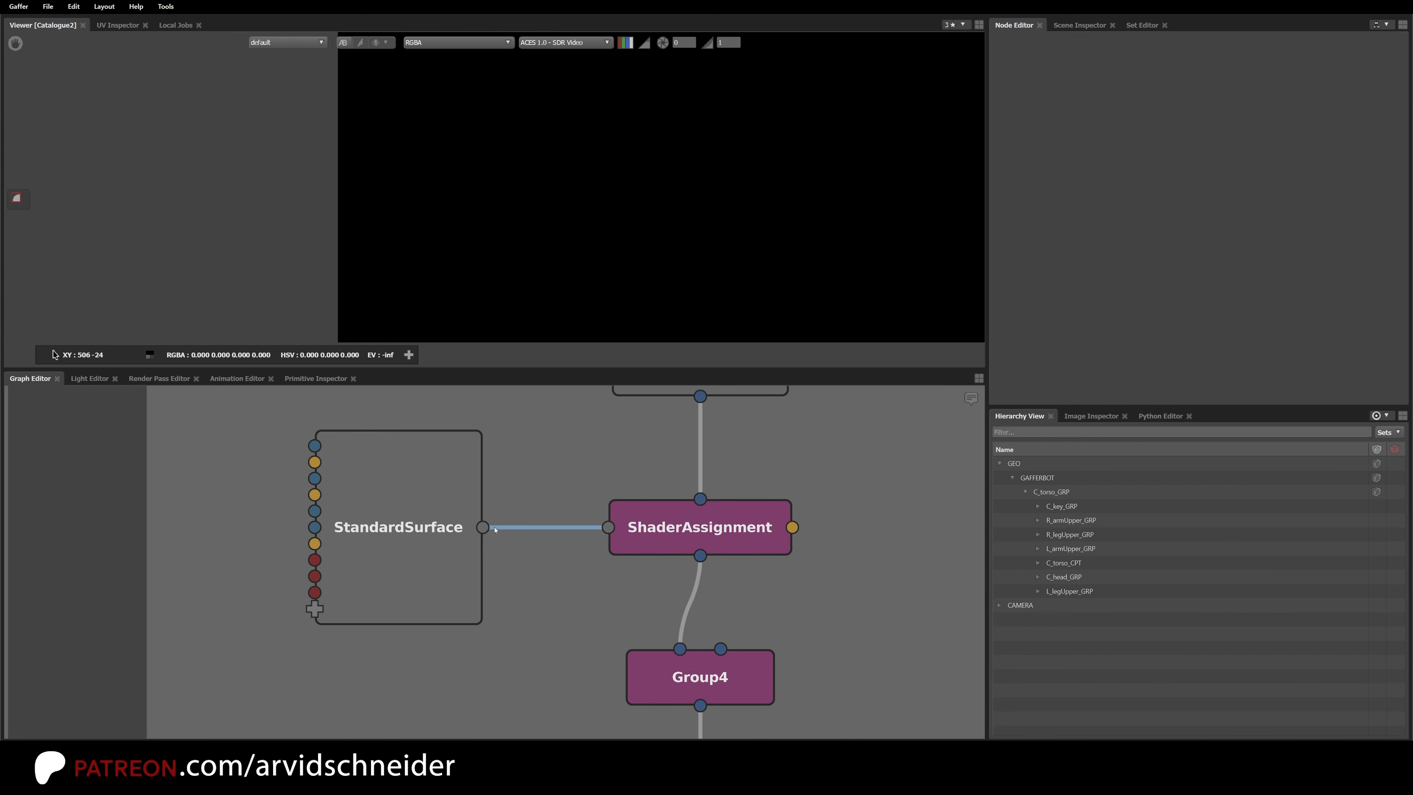
middle_drag(617, 484, 554, 534)
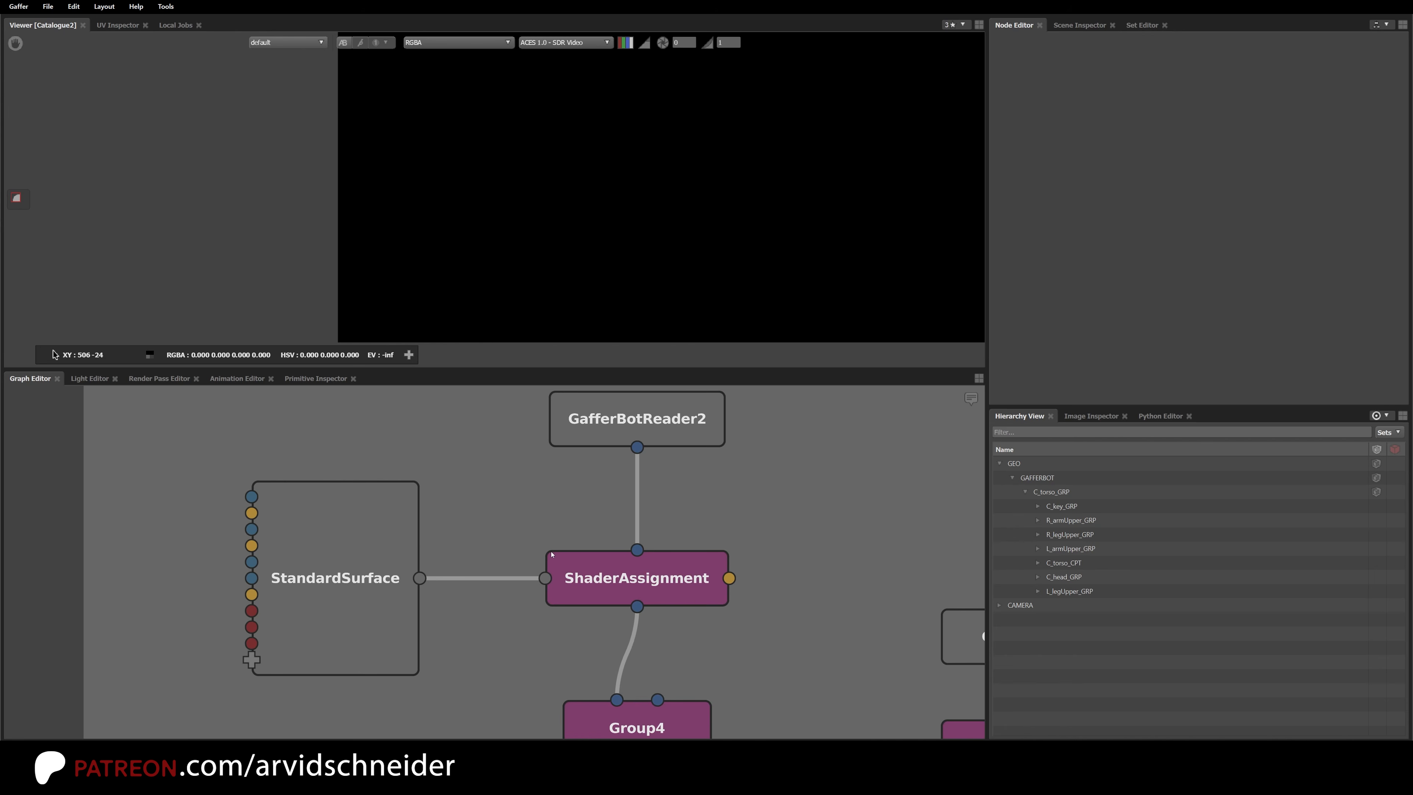
Step: Inspect the surface shader attribute on C_torso_GRP and the arm, leg and head groups in the Scene Inspector
click(687, 562)
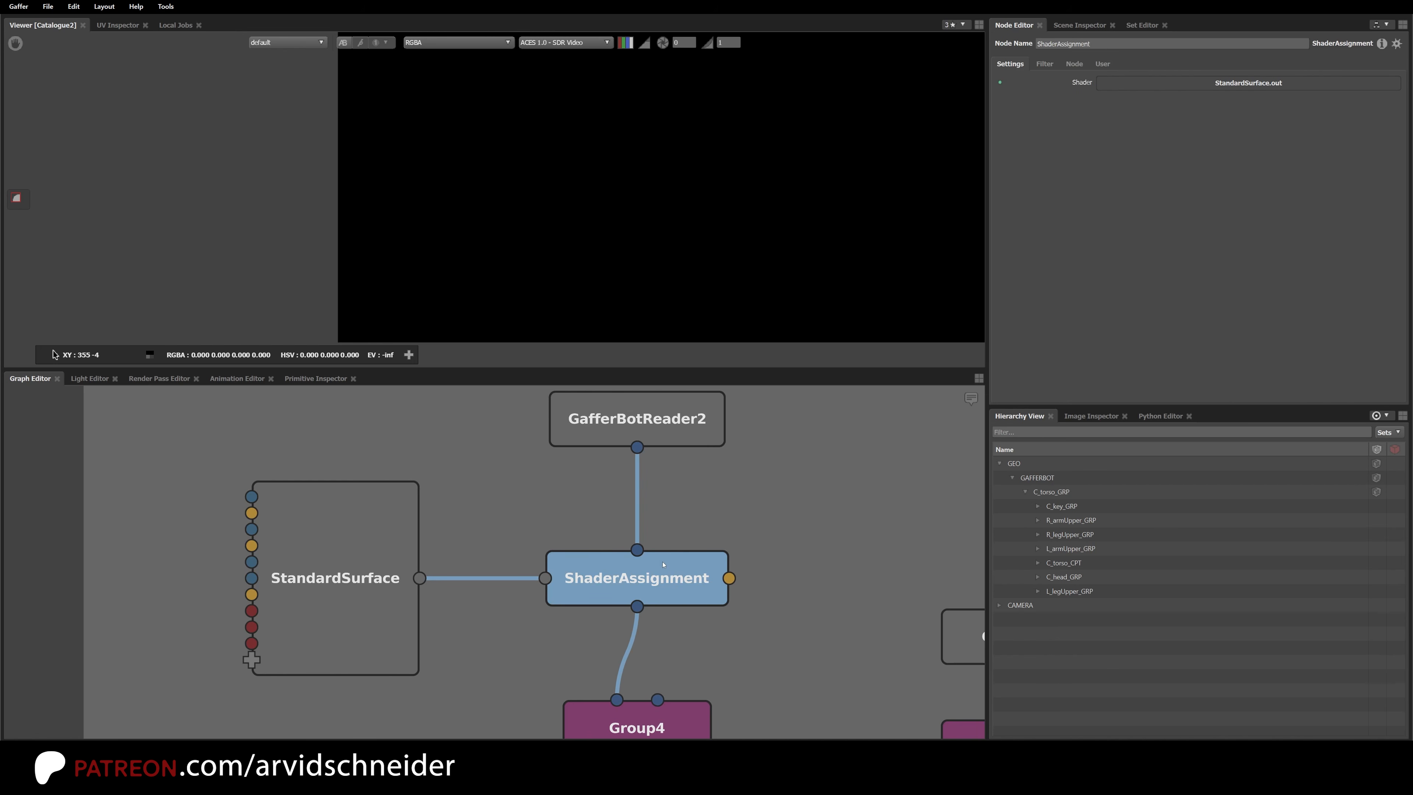
click(1065, 533)
click(1071, 580)
click(1071, 549)
click(1070, 577)
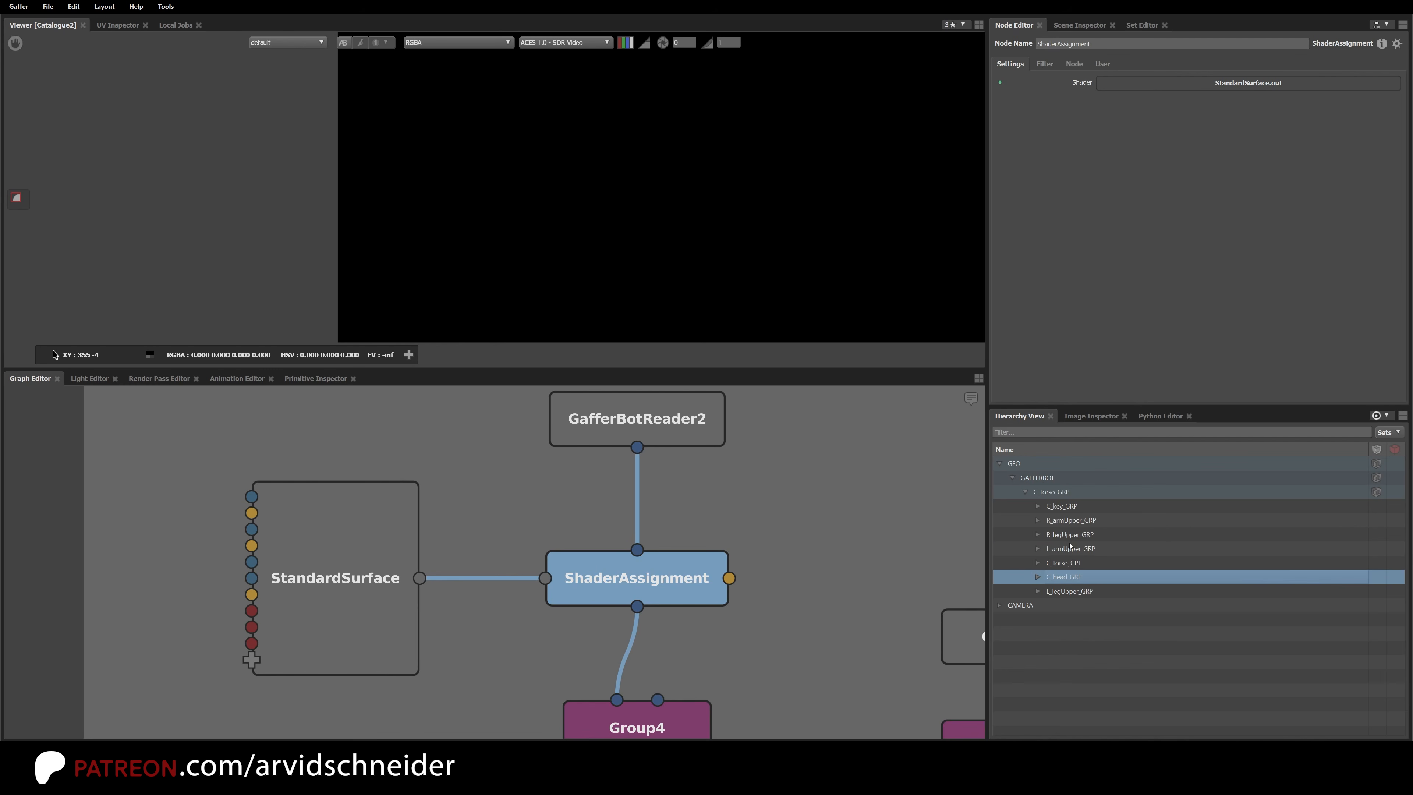
click(1071, 535)
click(1070, 25)
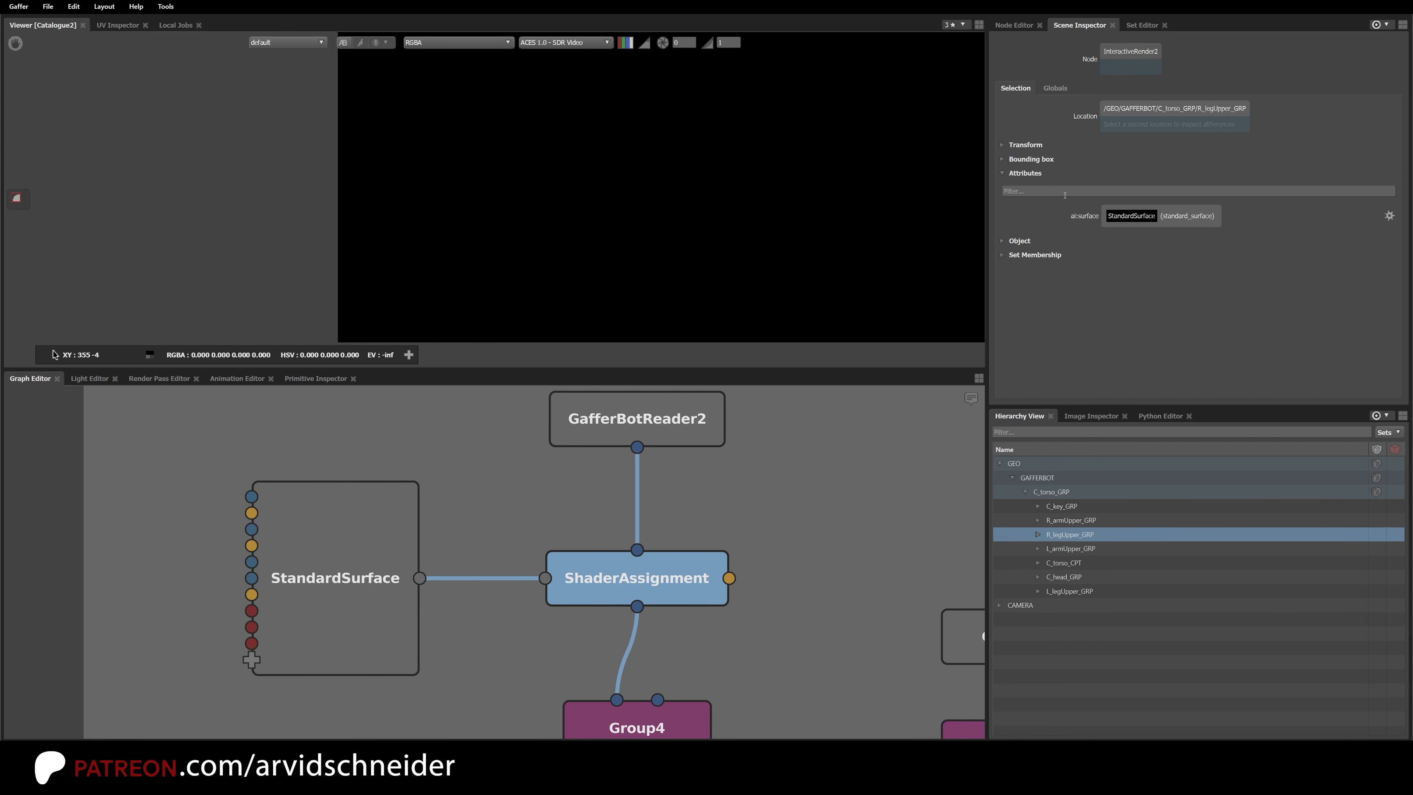
click(1092, 519)
click(1084, 491)
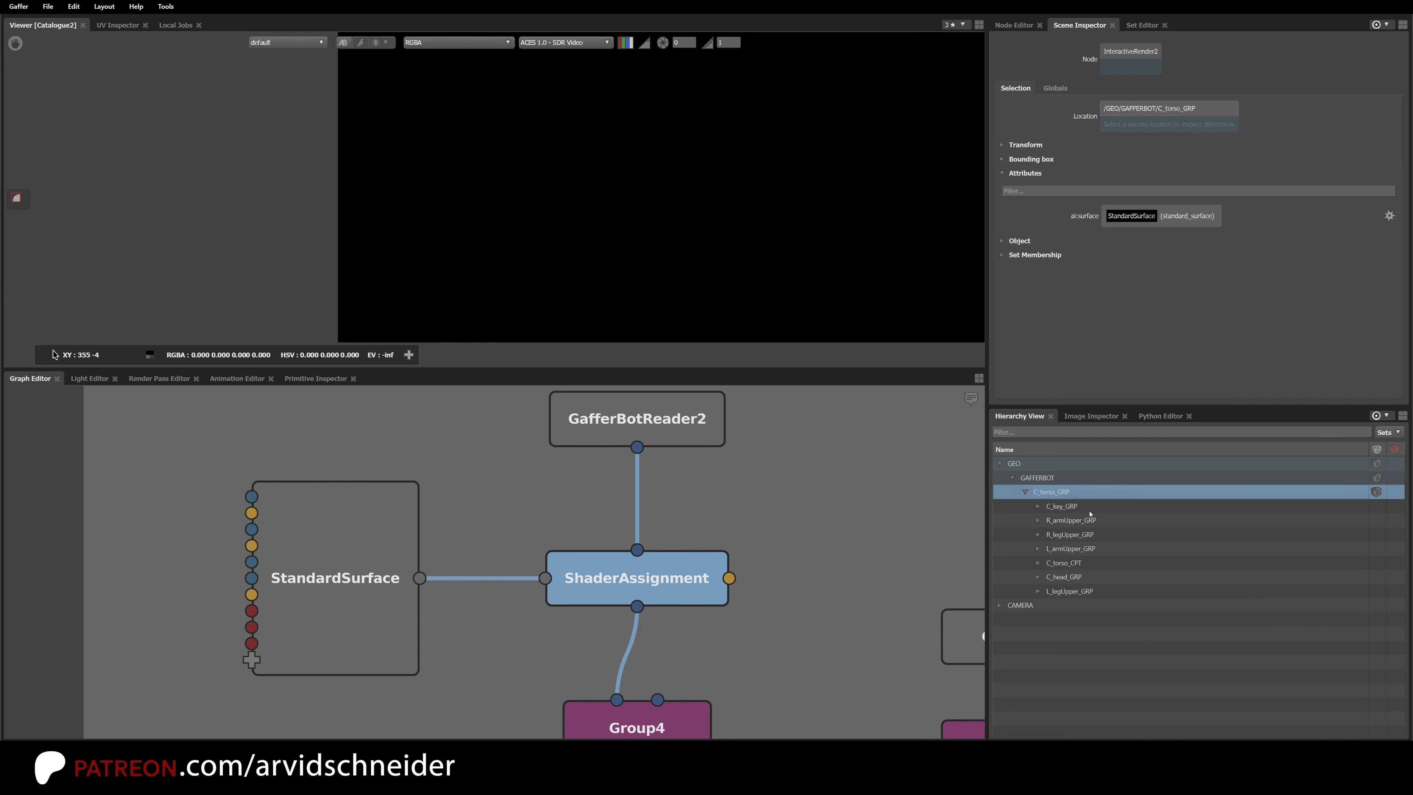
click(1081, 549)
click(1077, 576)
Step: Limit the ShaderAssignment to C_key_GRP with a PathFilter, and check the attributes of R_armUpper_GRP and R_legUpper_GRP
click(1087, 505)
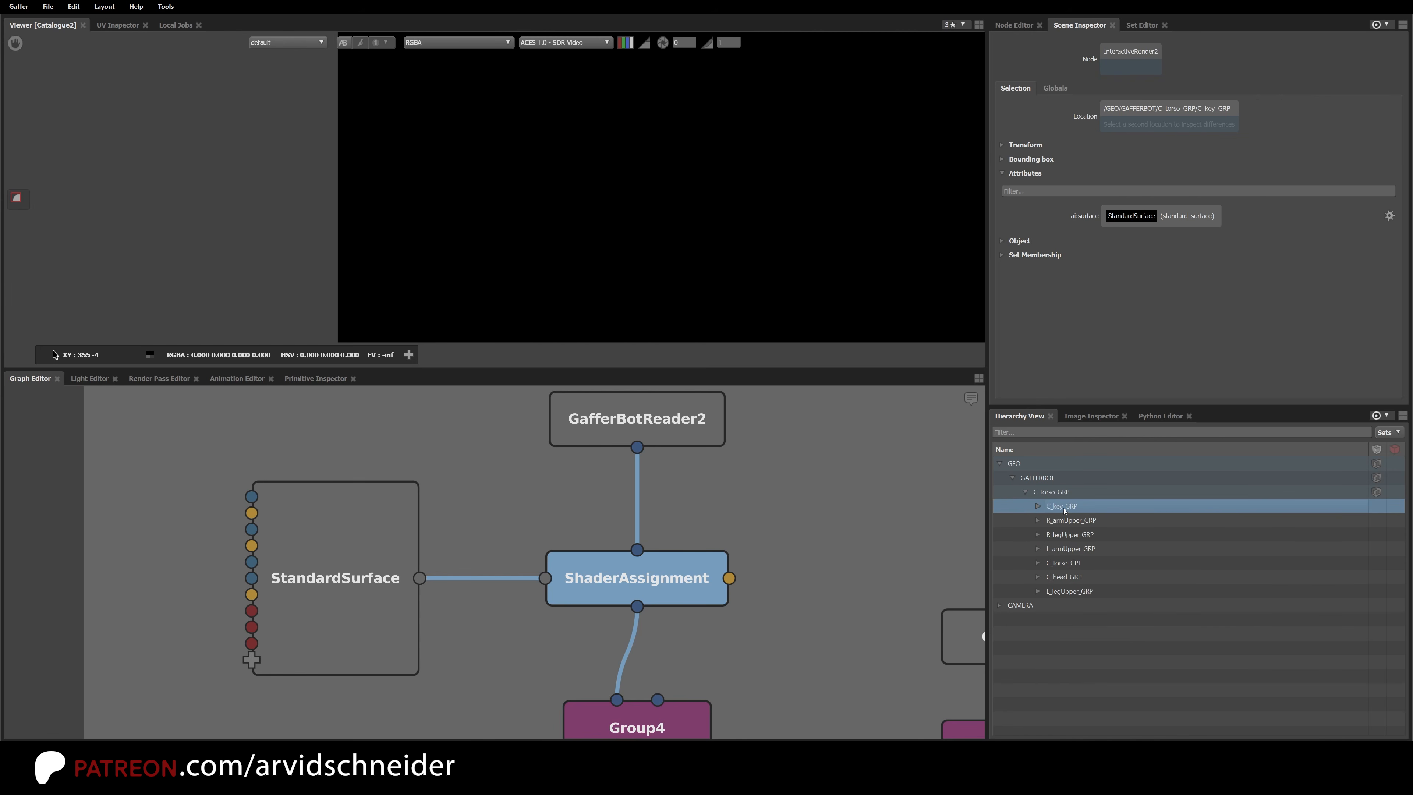
drag(1065, 506, 698, 580)
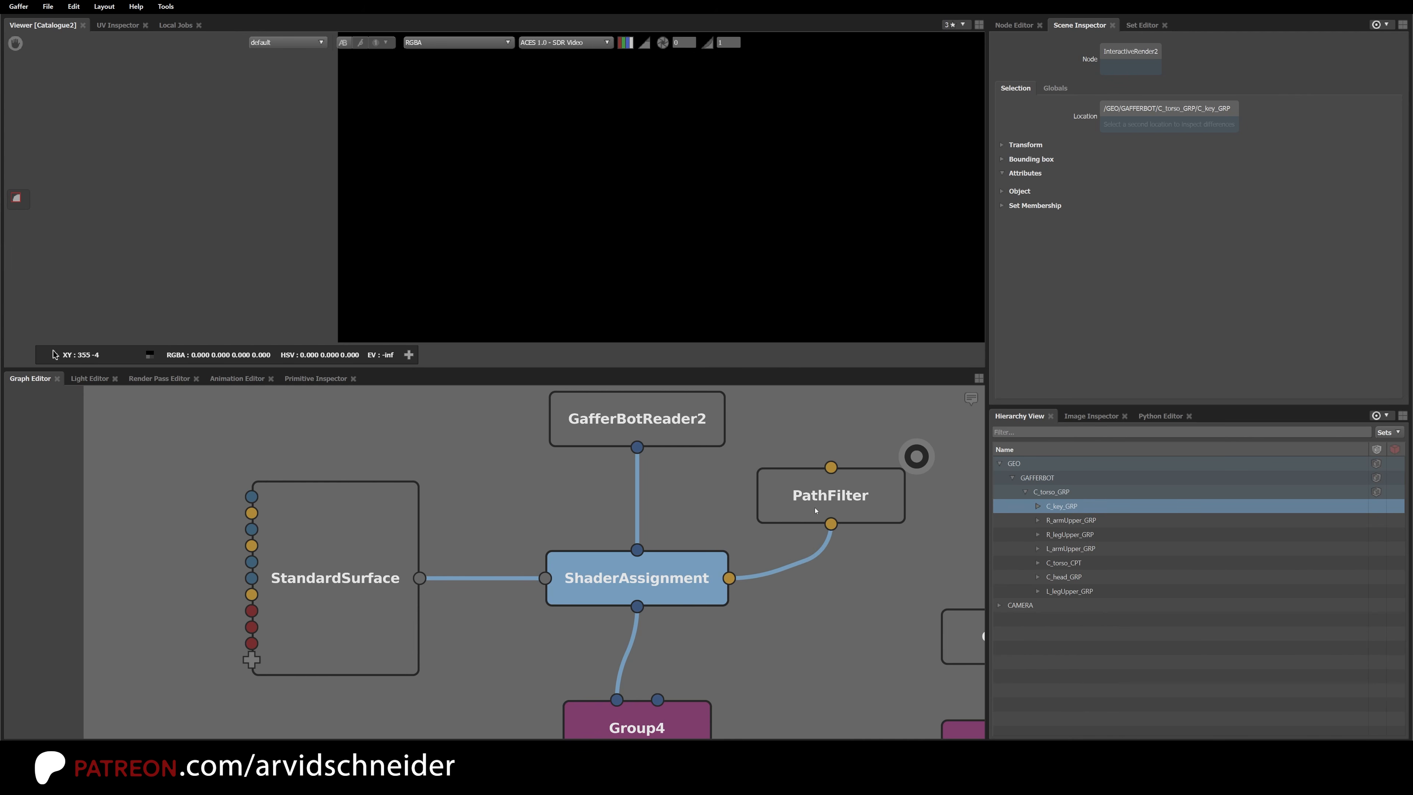
click(1071, 523)
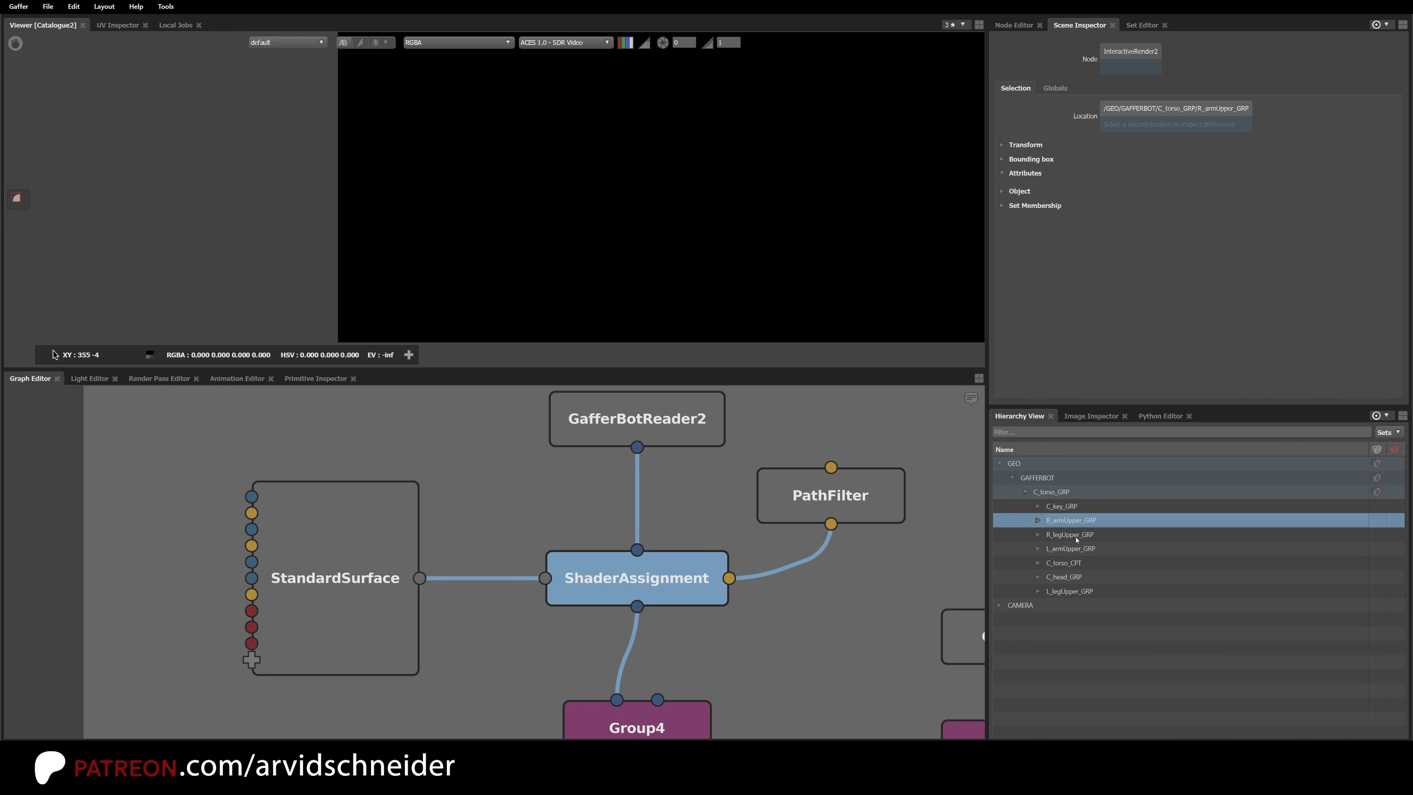
click(1075, 535)
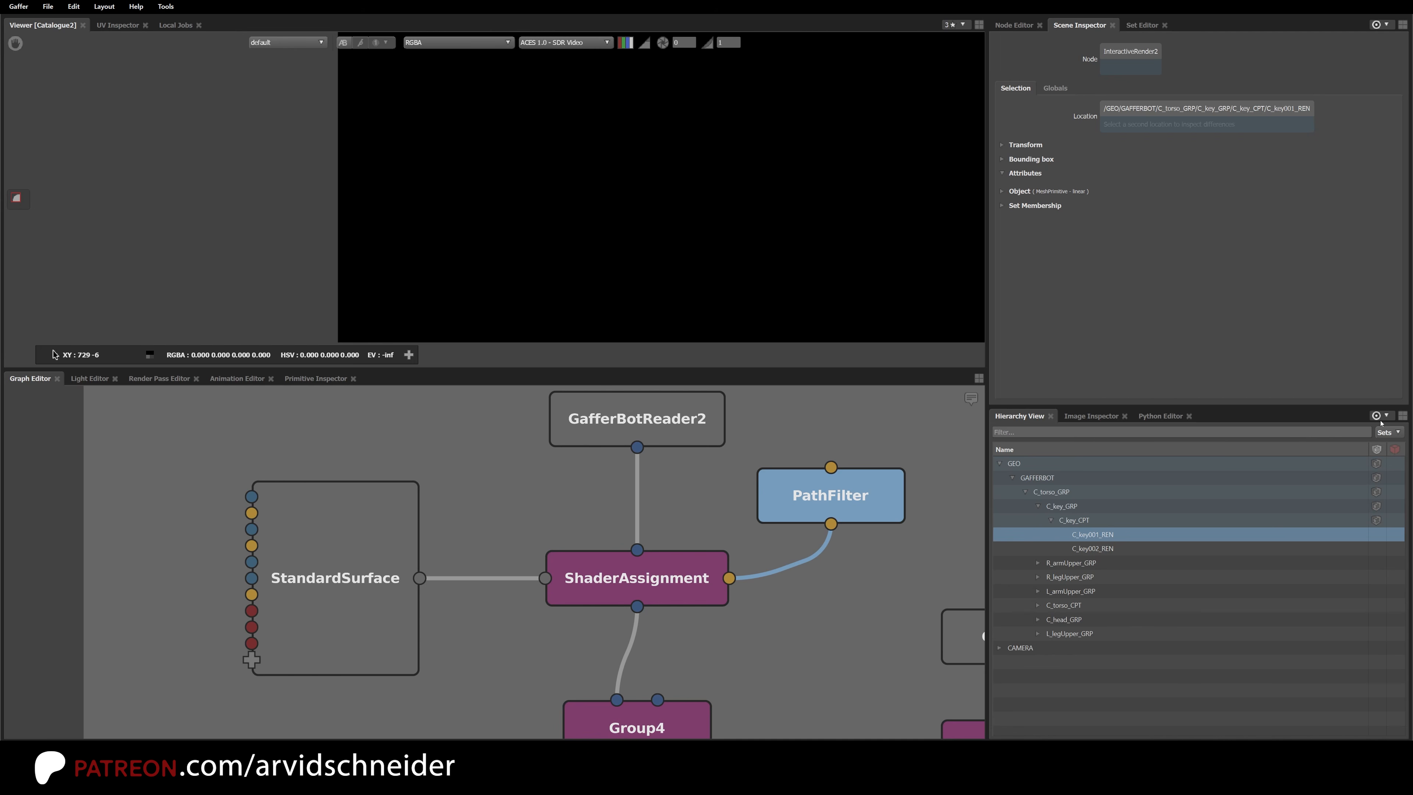
Step: Review the SHADING LIGHTING node chain from the shader assignment down through Parent2 and the option nodes
alt+right_drag(839, 601, 788, 653)
alt+middle_drag(788, 653, 664, 583)
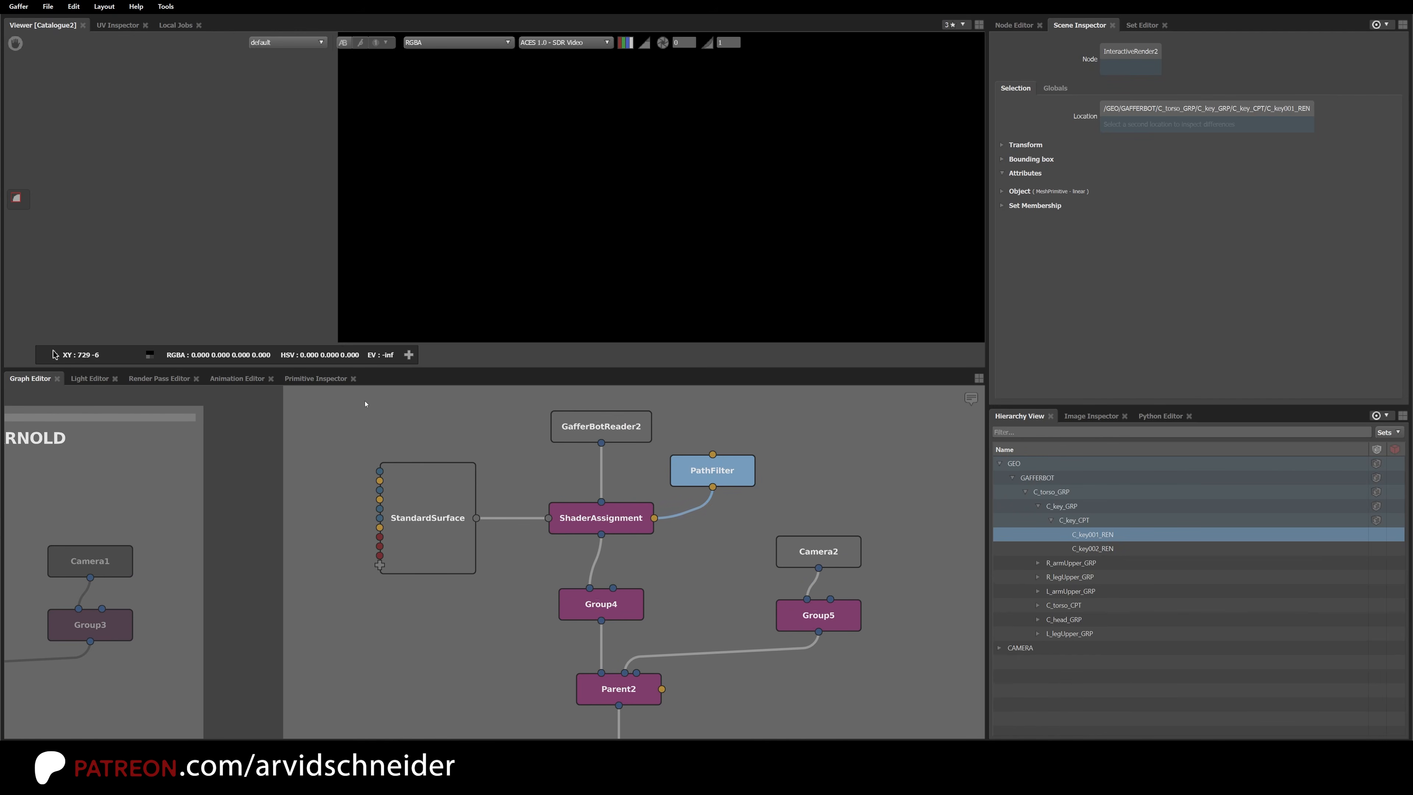
drag(365, 404, 707, 564)
click(713, 561)
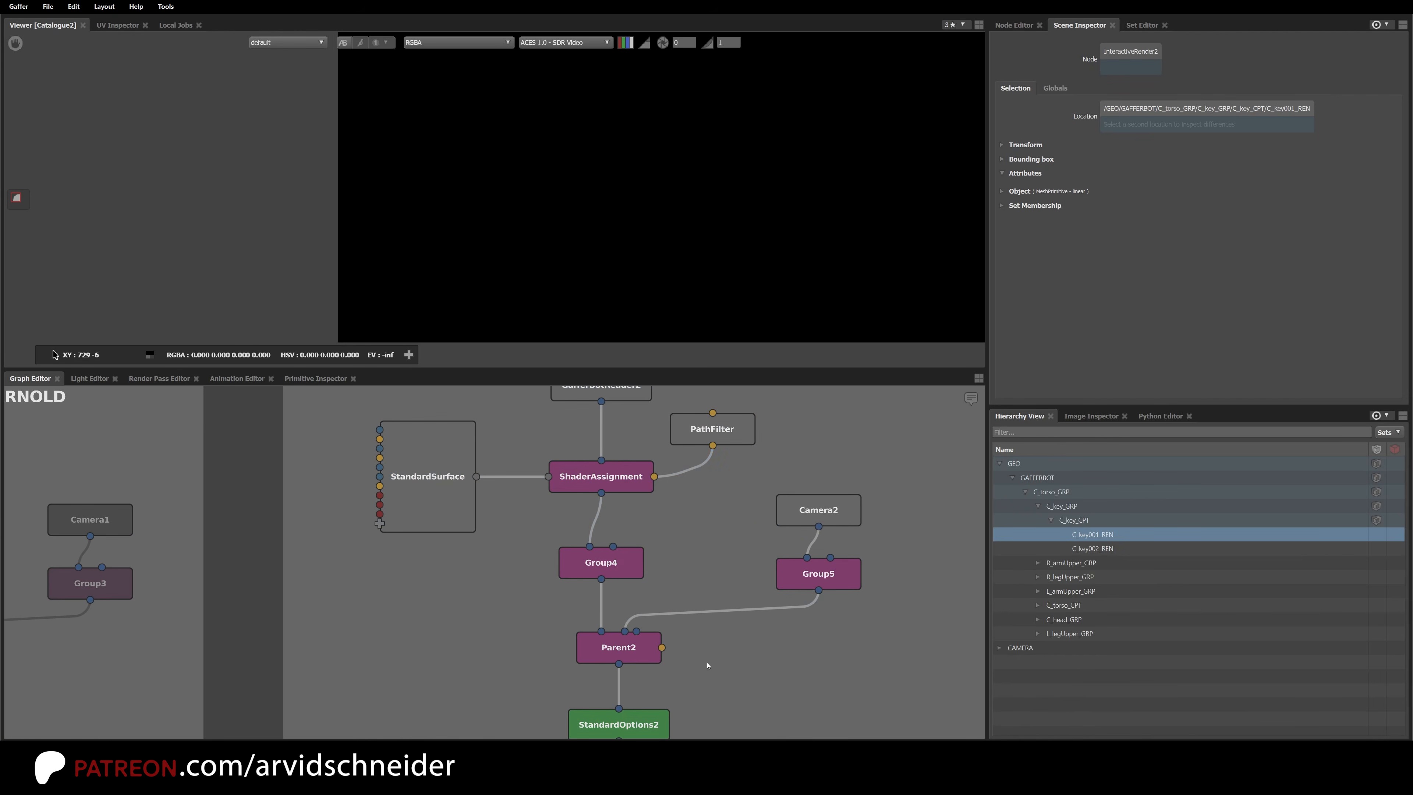
mouse_move(710, 702)
alt+middle_down()
mouse_move(719, 495)
mouse_move(709, 682)
alt+middle_up()
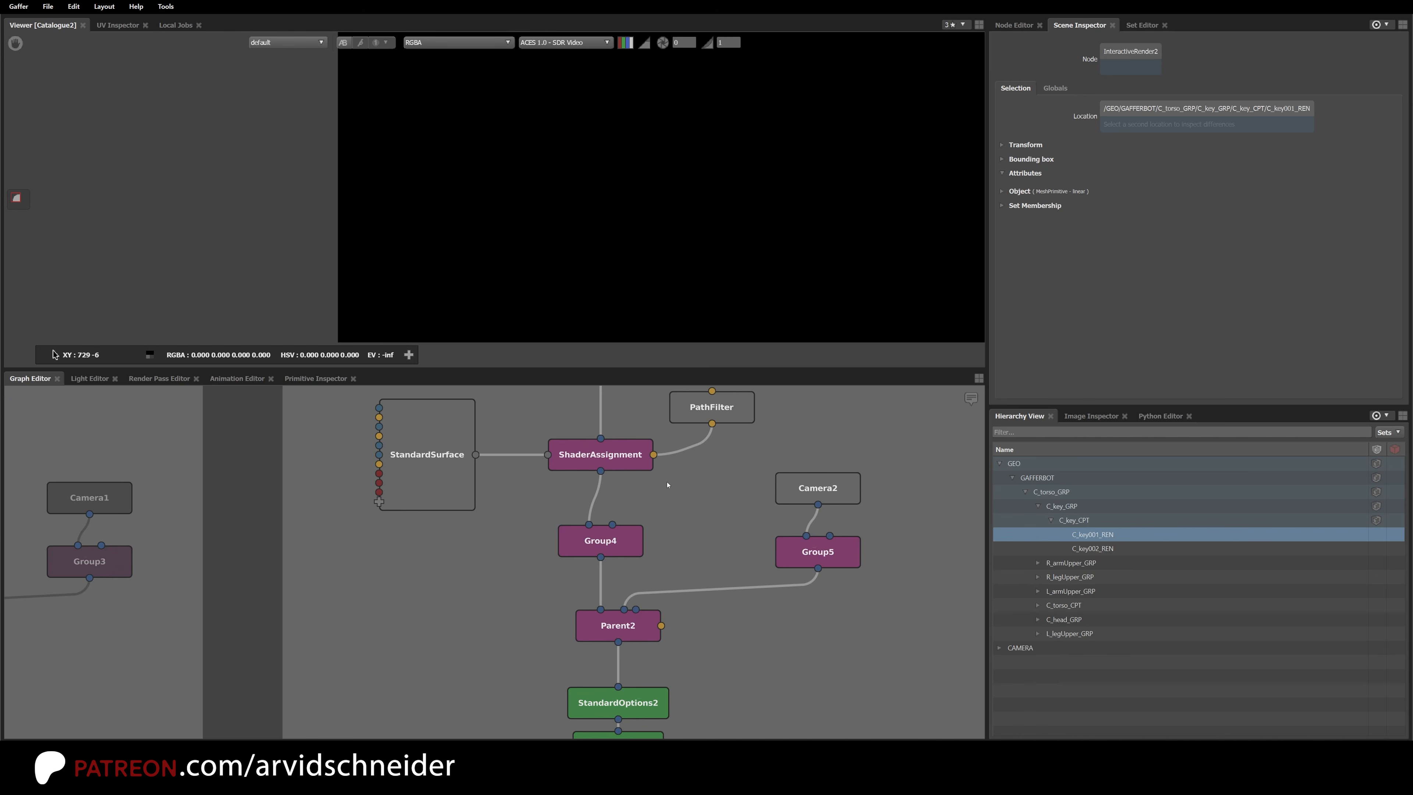
middle_drag(669, 476, 681, 434)
middle_drag(714, 674, 709, 445)
middle_drag(706, 628, 701, 662)
middle_drag(704, 467, 685, 779)
drag(303, 422, 755, 627)
Step: Select the InteractiveRender2 node at the end of the SHADING LIGHTING chain
middle_drag(722, 645, 716, 440)
middle_drag(713, 703, 723, 397)
drag(483, 528, 688, 643)
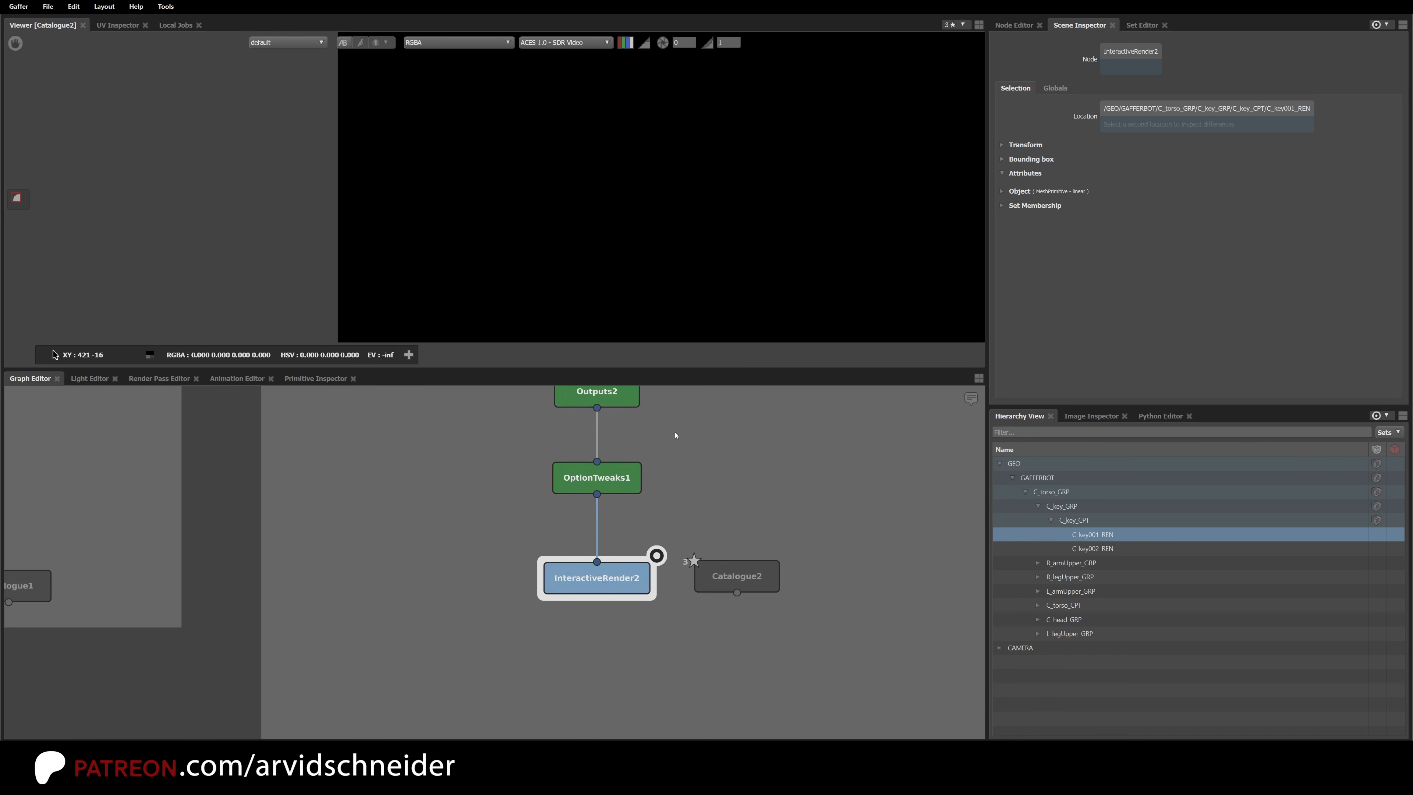
Step: Examine the path listed in the settings of the PathFilter connected to ShaderAssignment
middle_drag(676, 435, 679, 646)
middle_drag(686, 460, 690, 679)
middle_drag(652, 475, 651, 547)
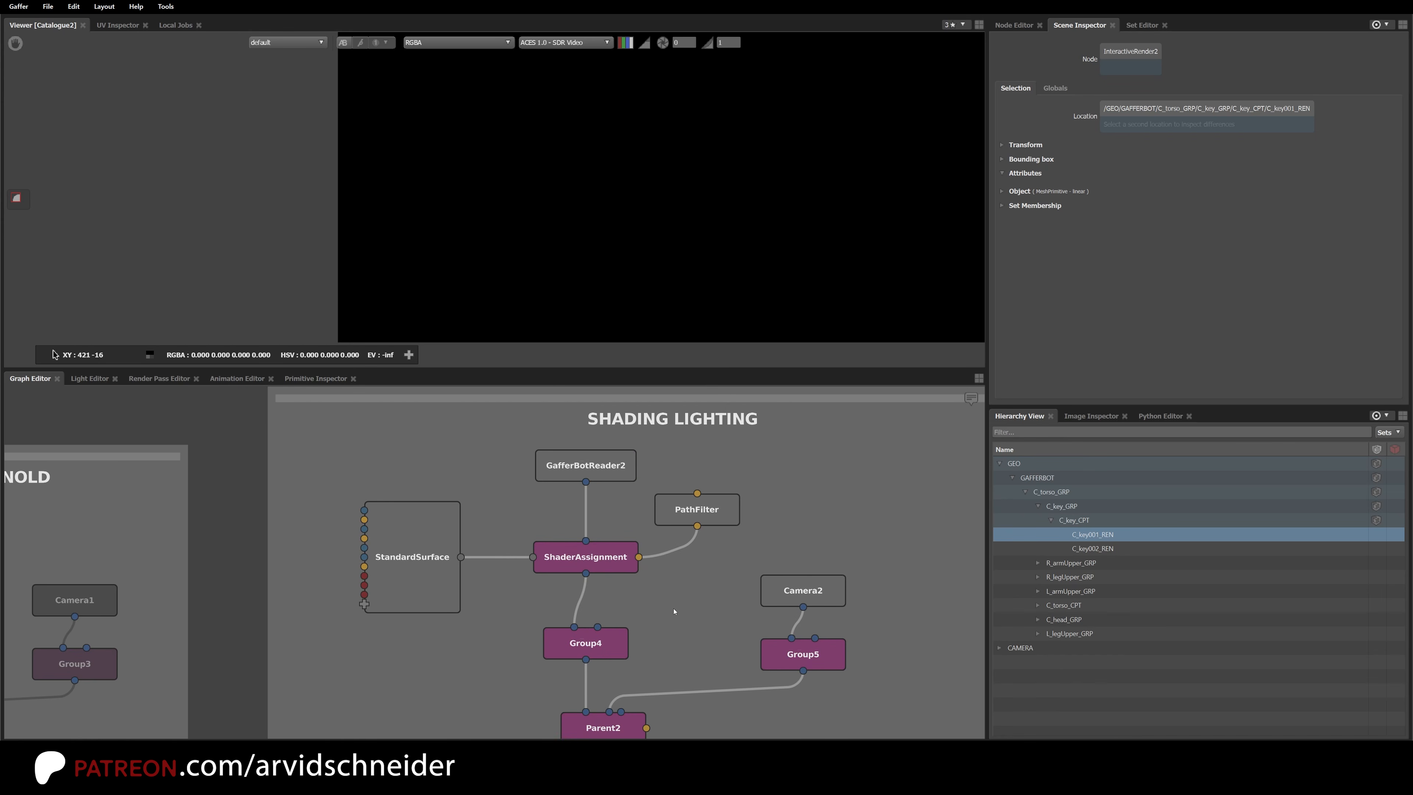
middle_drag(673, 611, 706, 609)
scroll(697, 592, up, 2)
drag(778, 496, 775, 496)
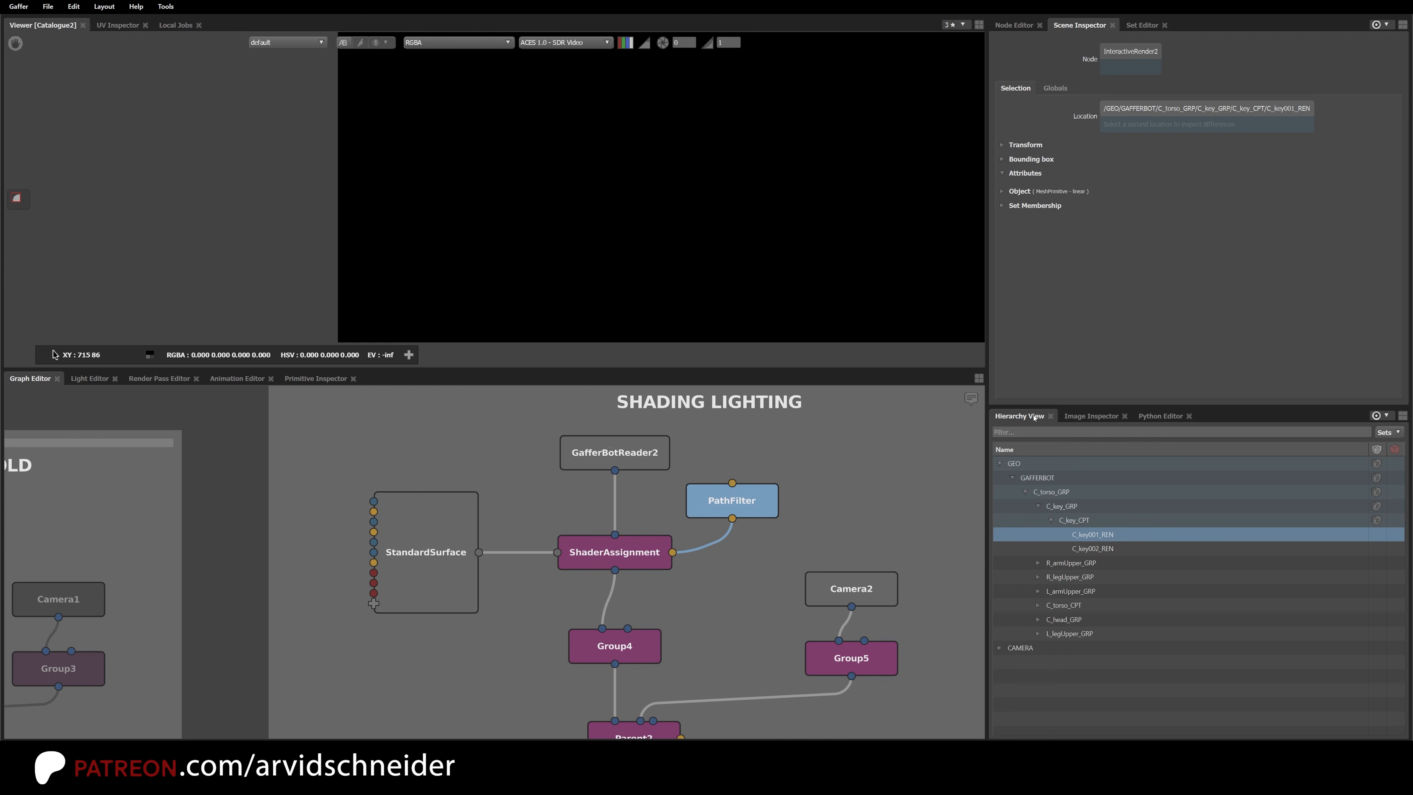
click(1014, 25)
click(1243, 85)
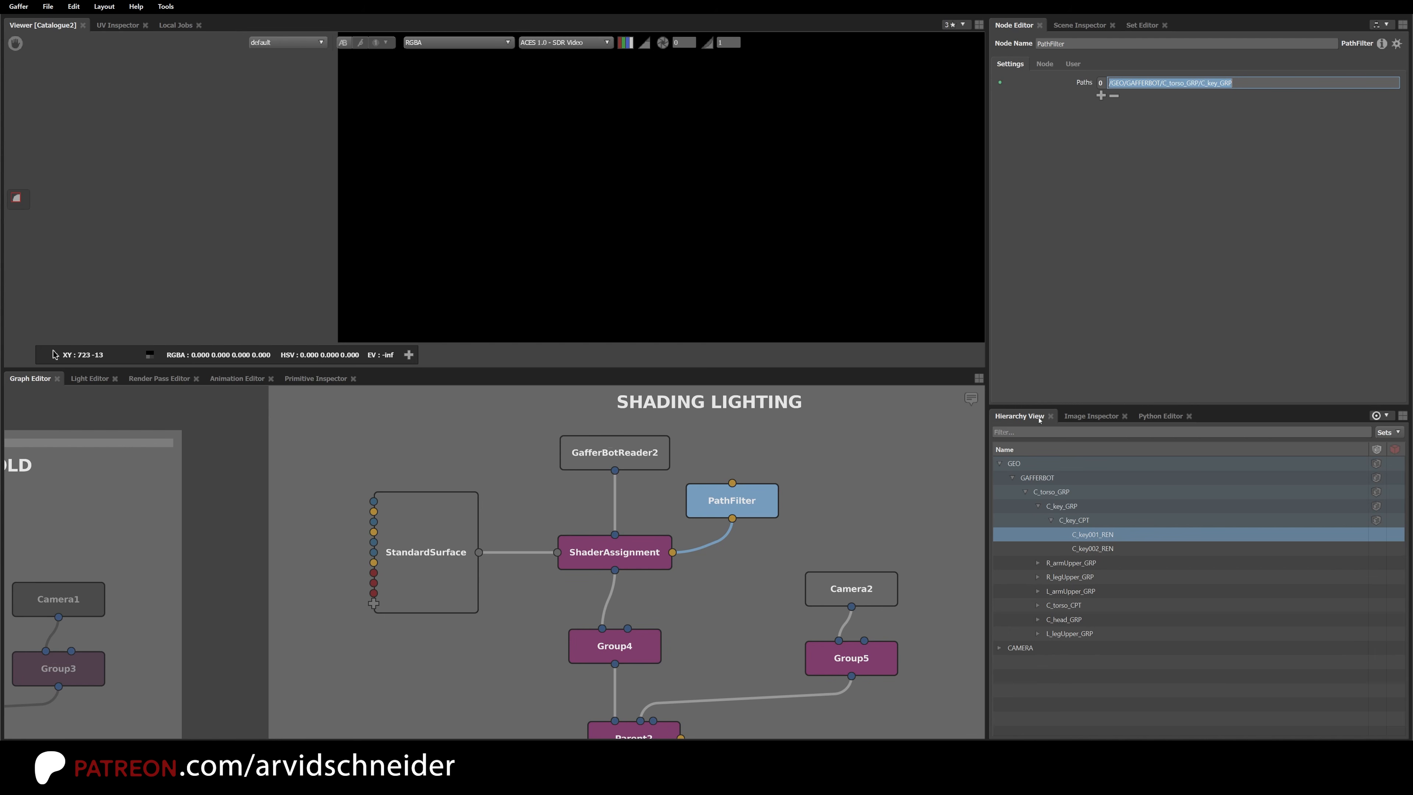
Step: Make the Hierarchy View follow the node selection and select the ShaderAssignment node
click(1387, 416)
click(1327, 486)
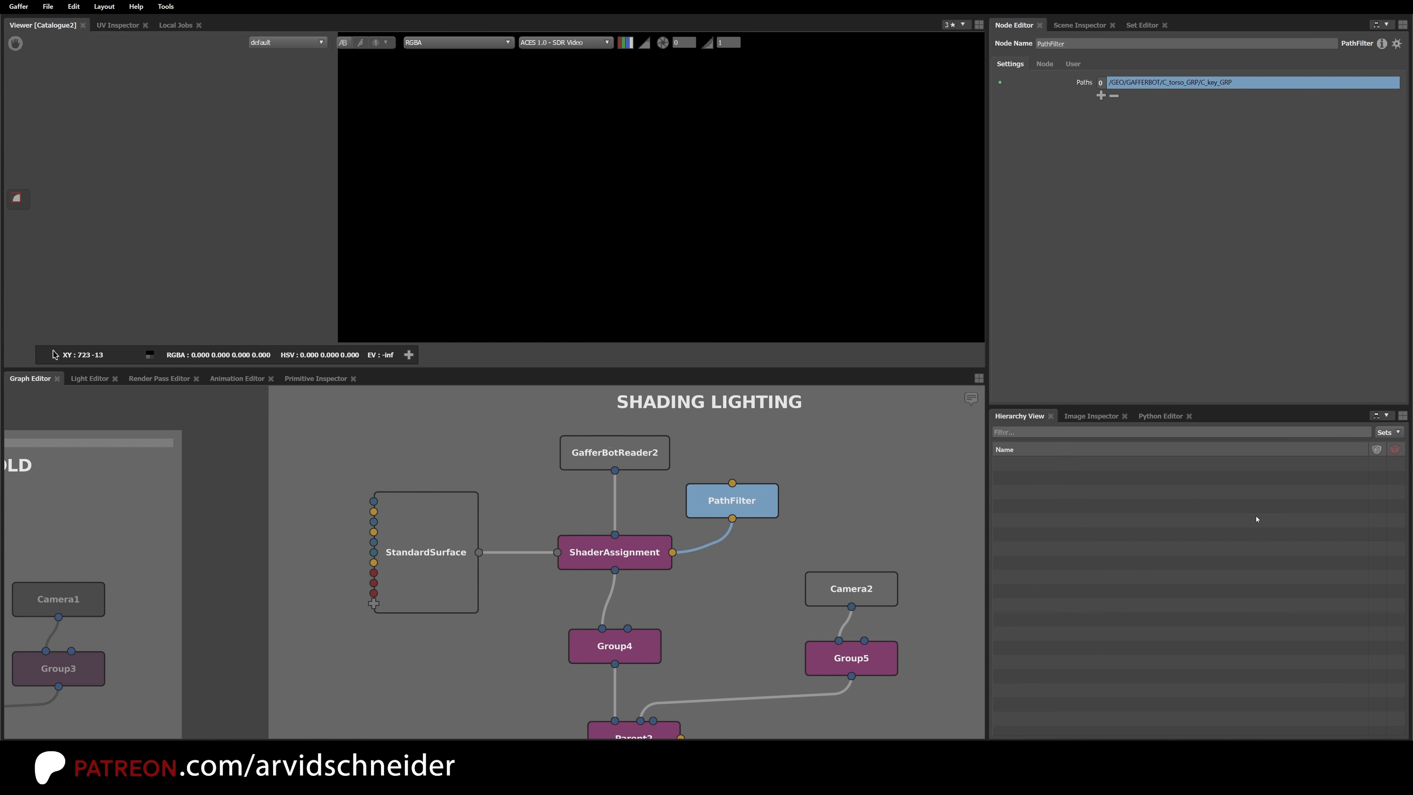
click(848, 505)
click(653, 461)
click(654, 553)
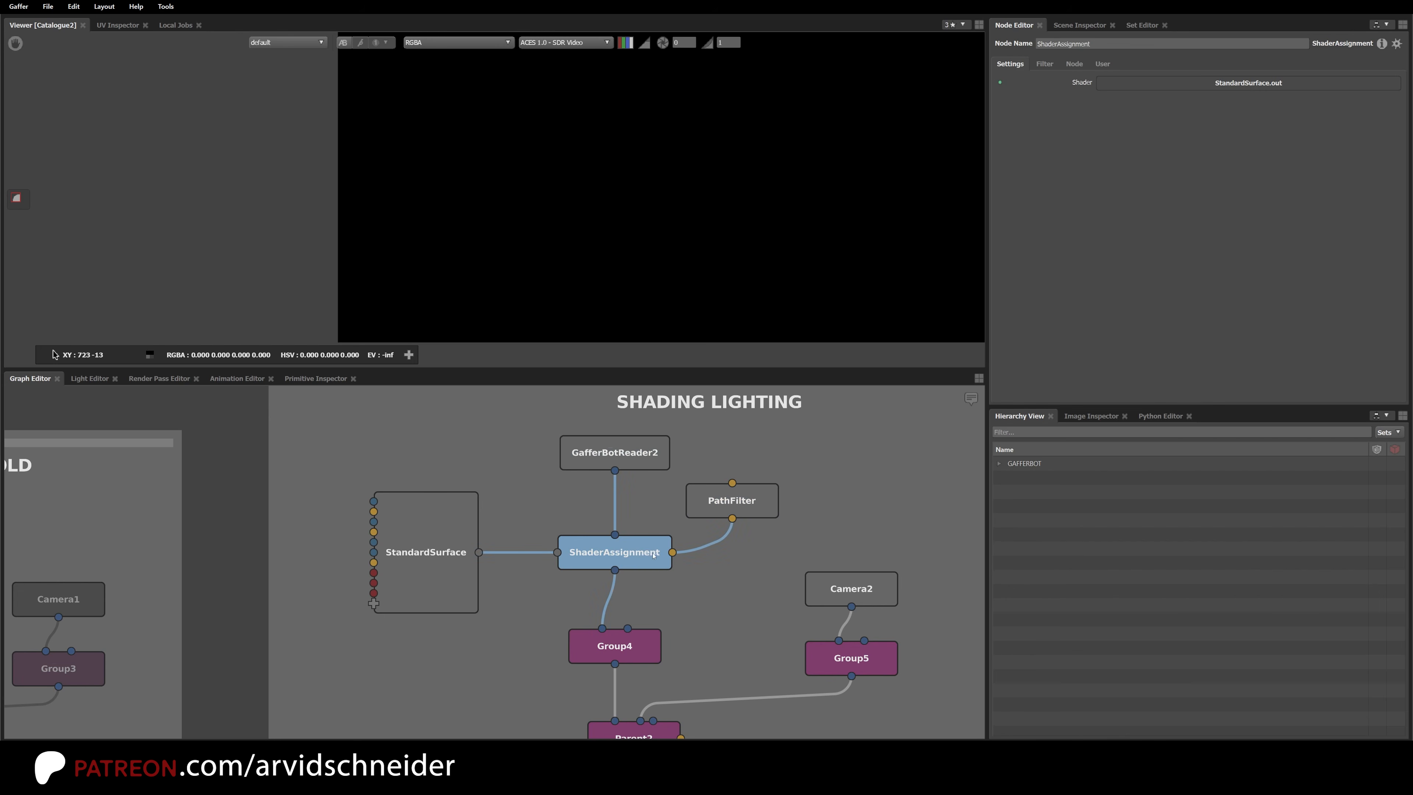
Step: Inspect the attributes of C_key_GRP and R_armUpper_GRP at the ShaderAssignment node in the Scene Inspector
click(999, 462)
click(1048, 491)
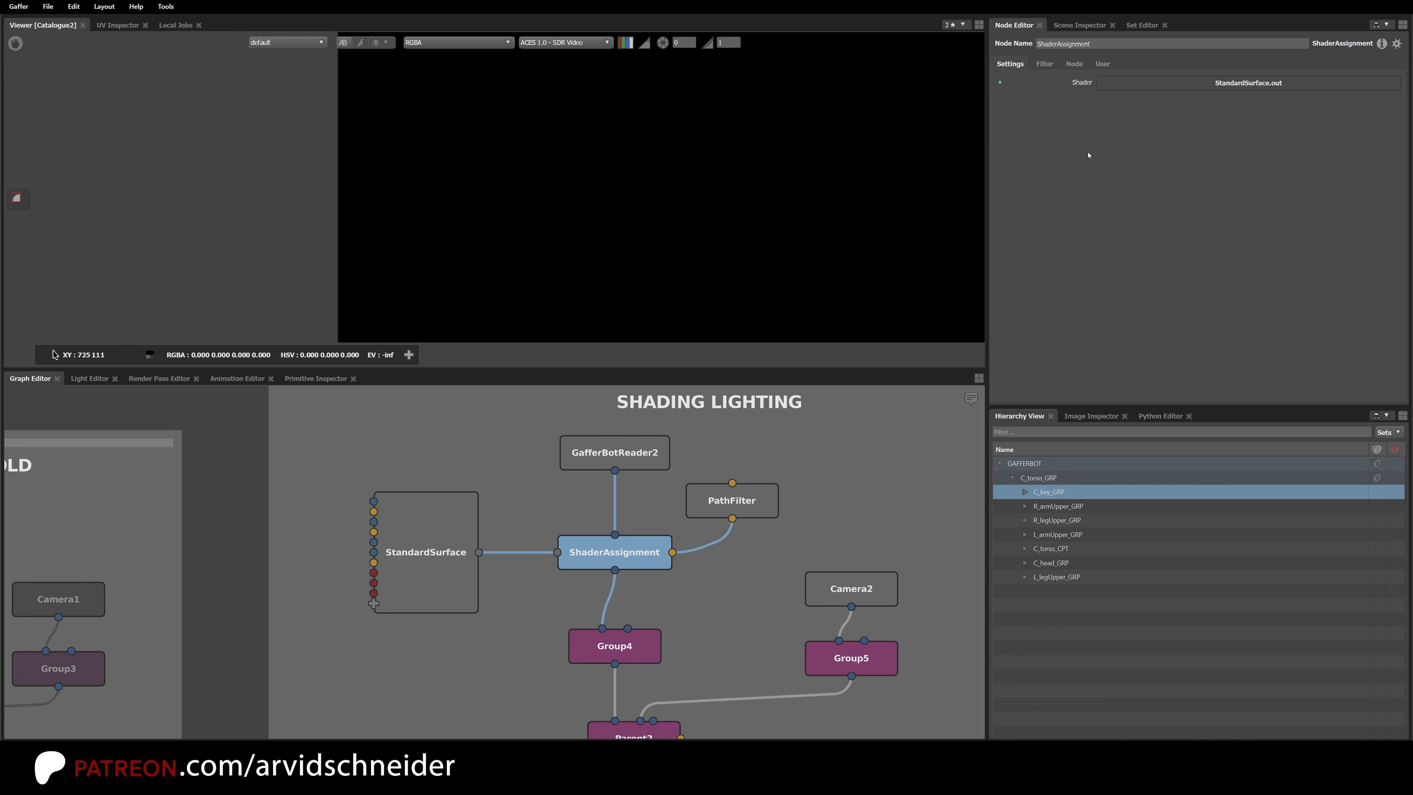
click(1080, 25)
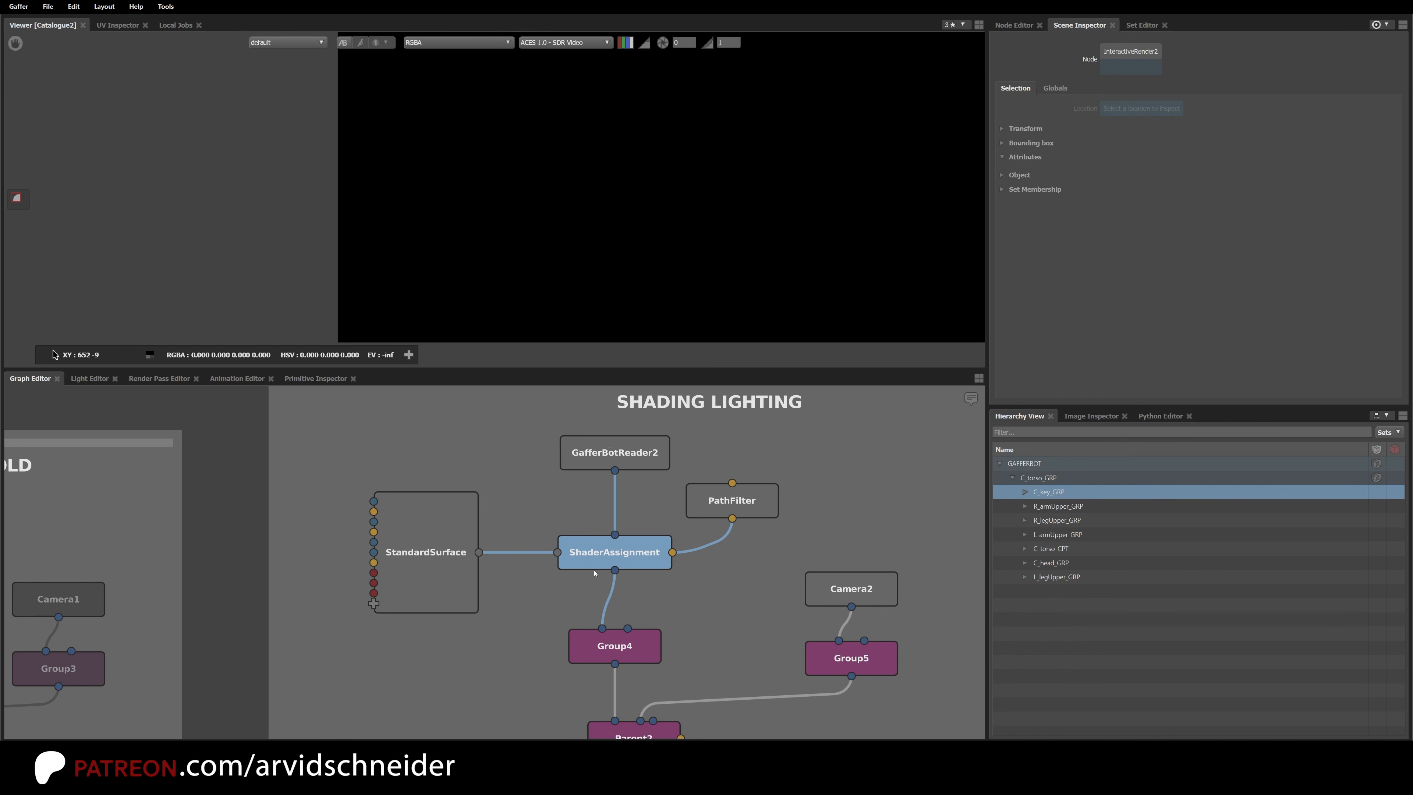
click(656, 563)
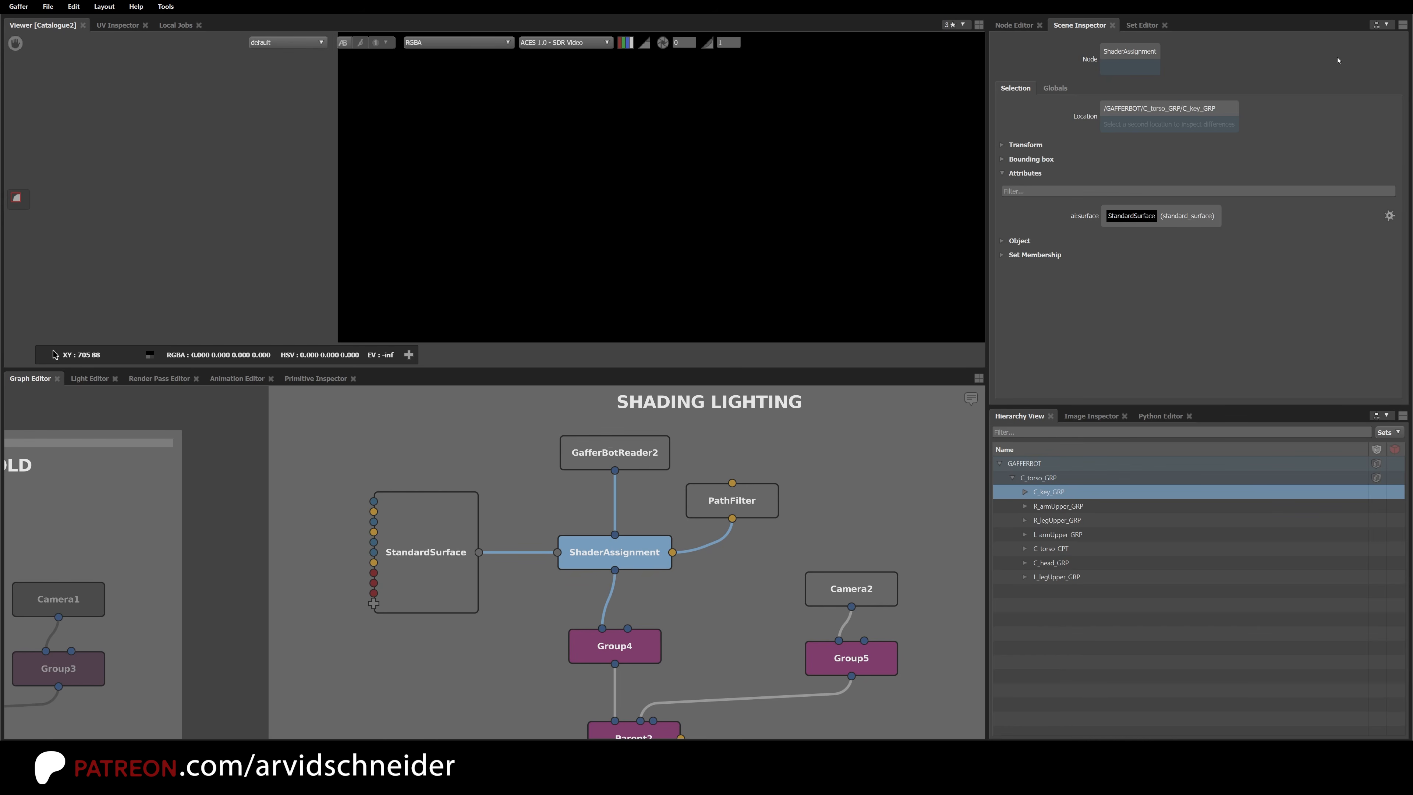
click(1063, 506)
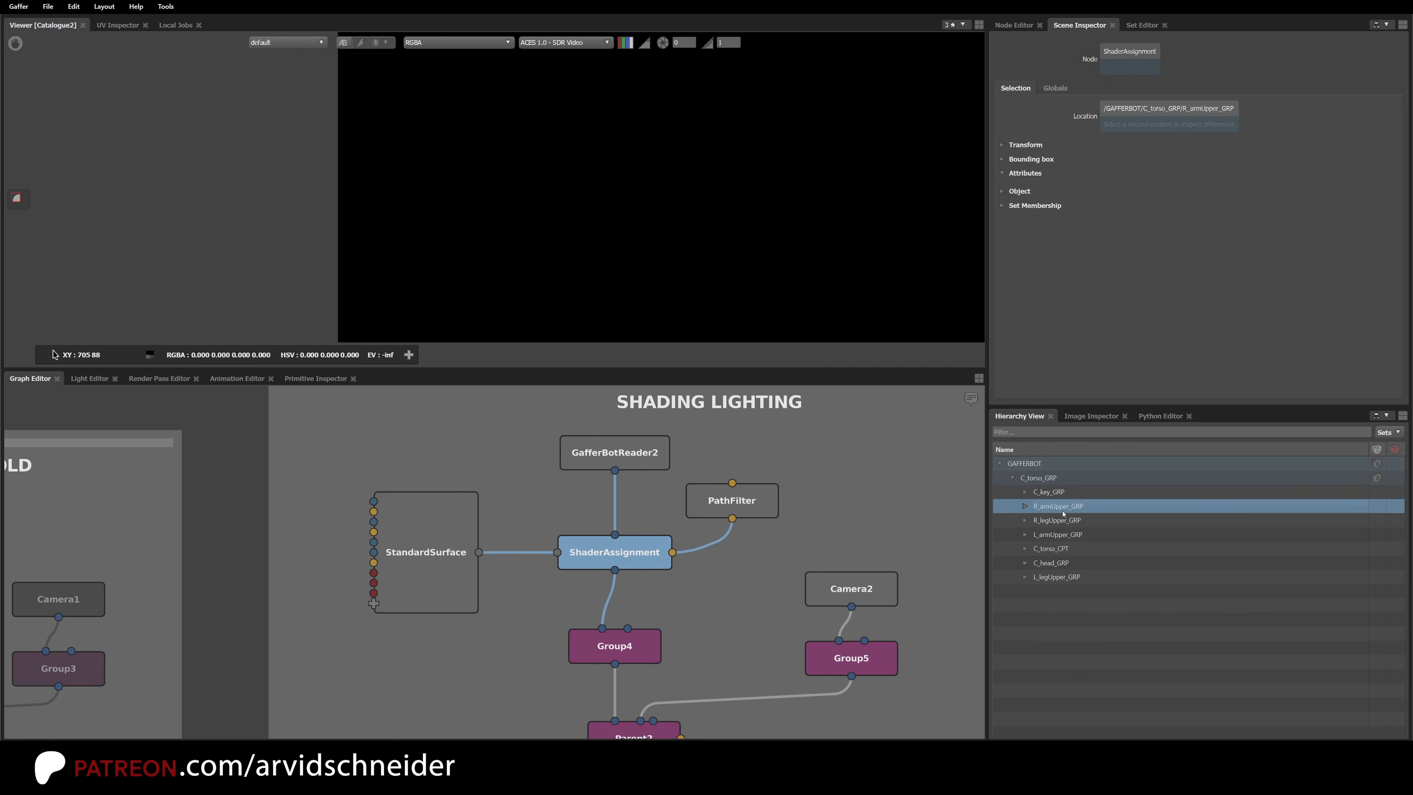
click(1062, 493)
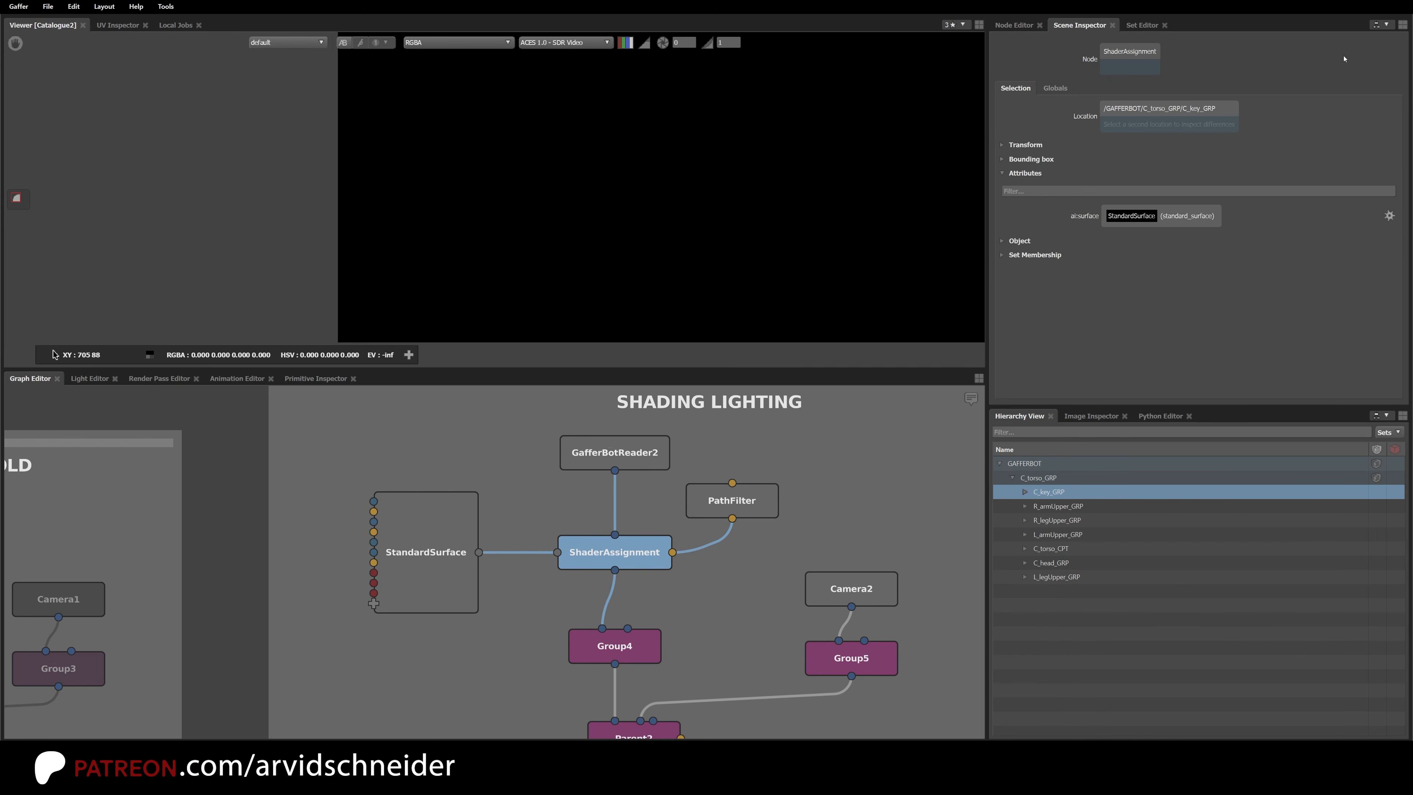
Step: Return the Scene Inspector and Hierarchy View to the focused InteractiveRender2 node and compare C_key_GRP's attributes with the arm, leg and torso groups
key(grave)
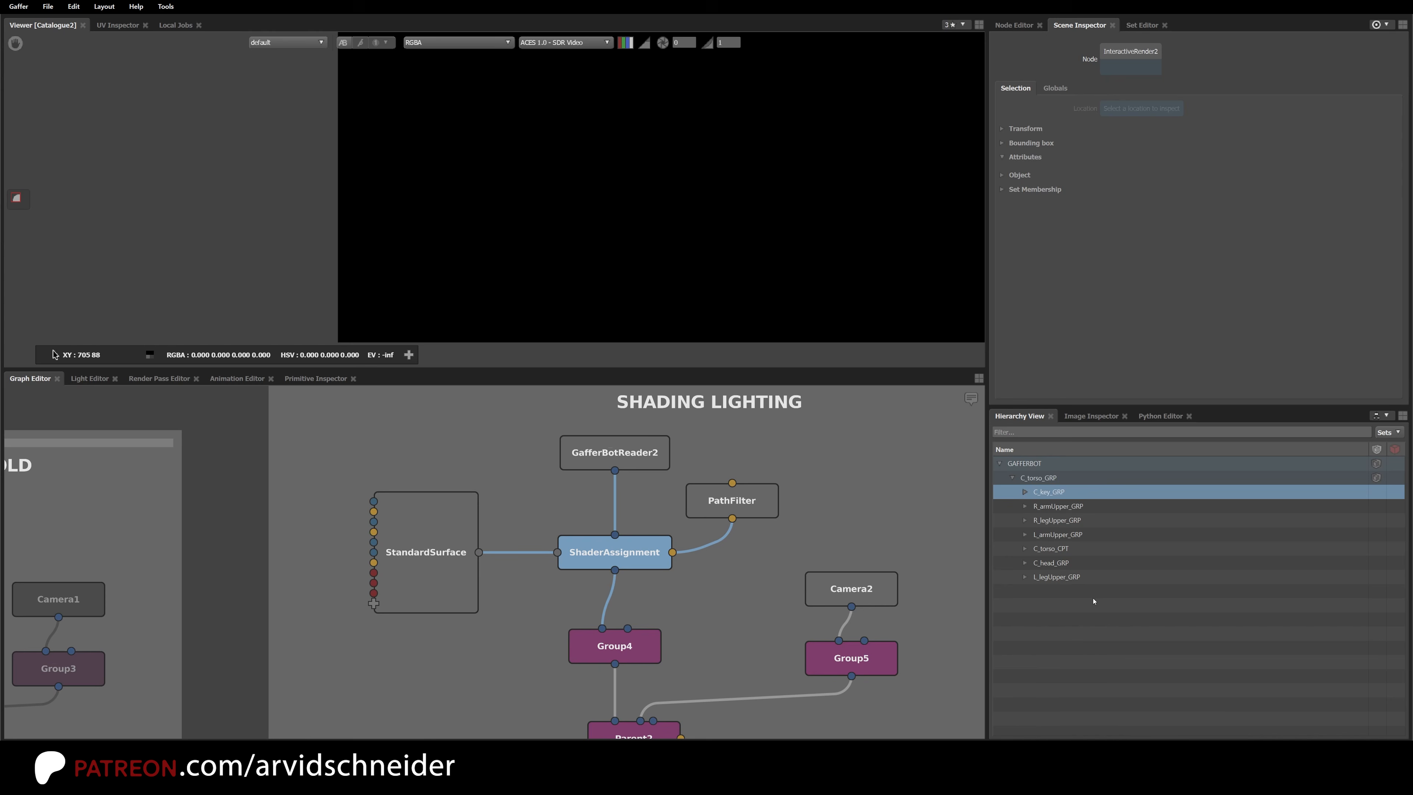
key(grave)
click(1043, 478)
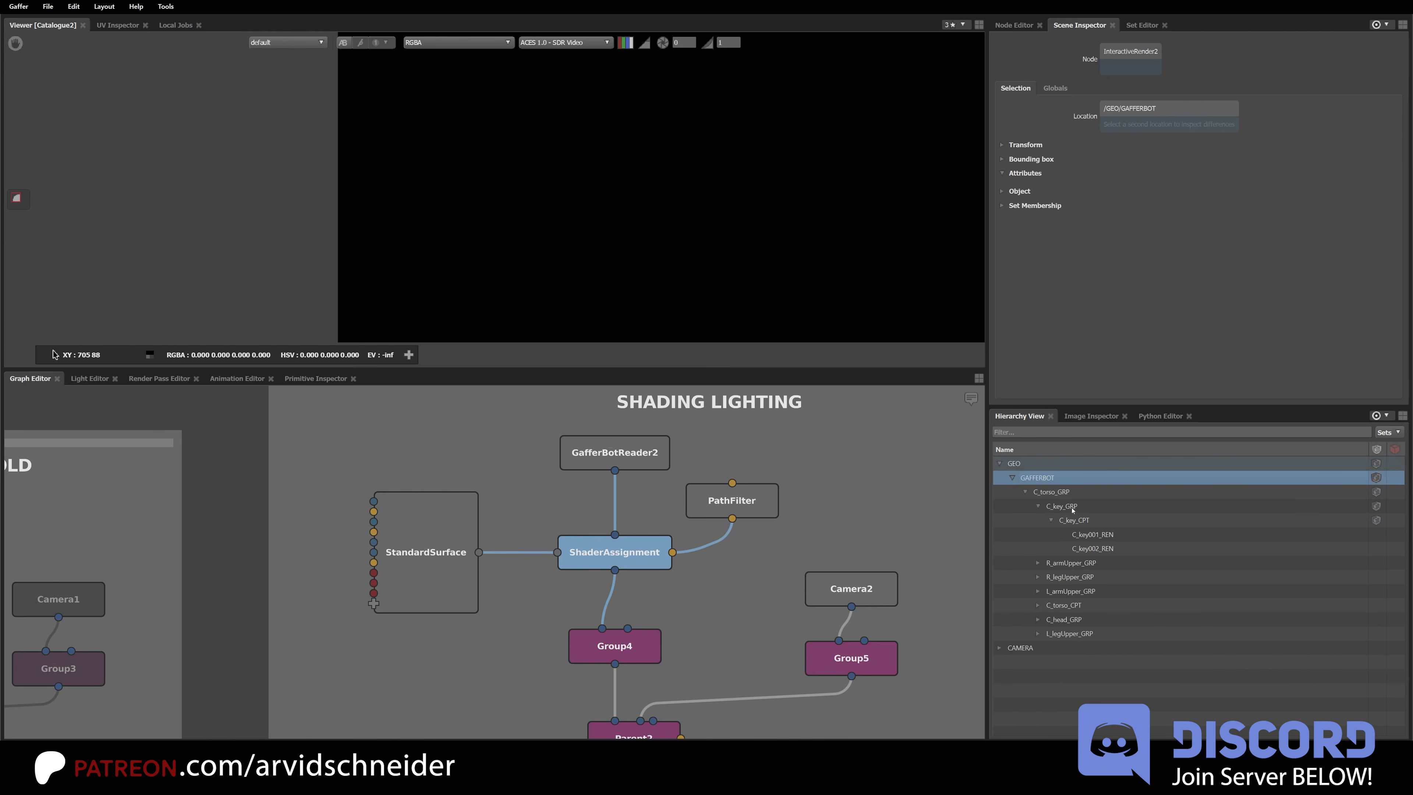
click(1070, 507)
key(Left)
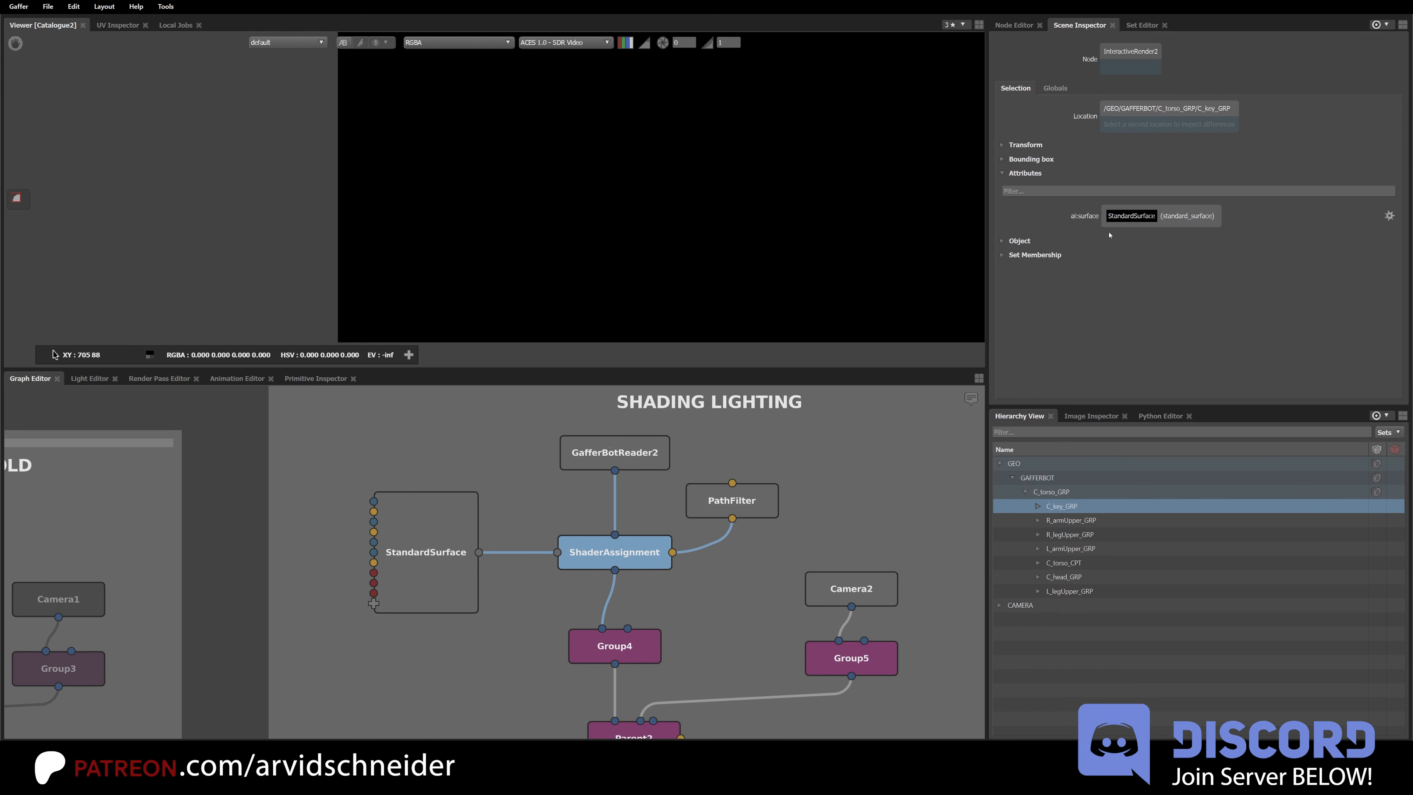
click(1072, 522)
click(1072, 535)
click(1074, 563)
click(1074, 592)
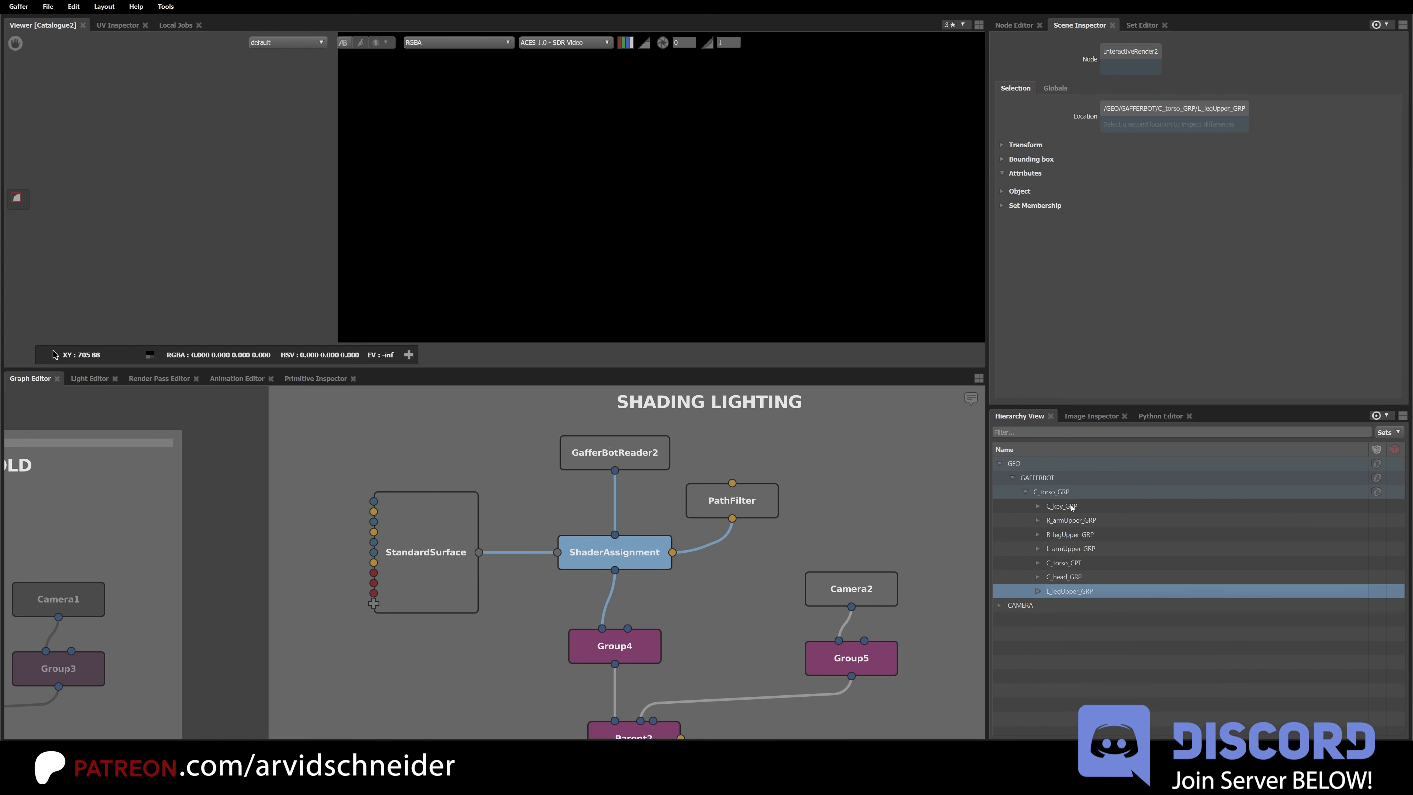
click(1071, 507)
Step: Delete the PathFilter node connected to ShaderAssignment
click(752, 560)
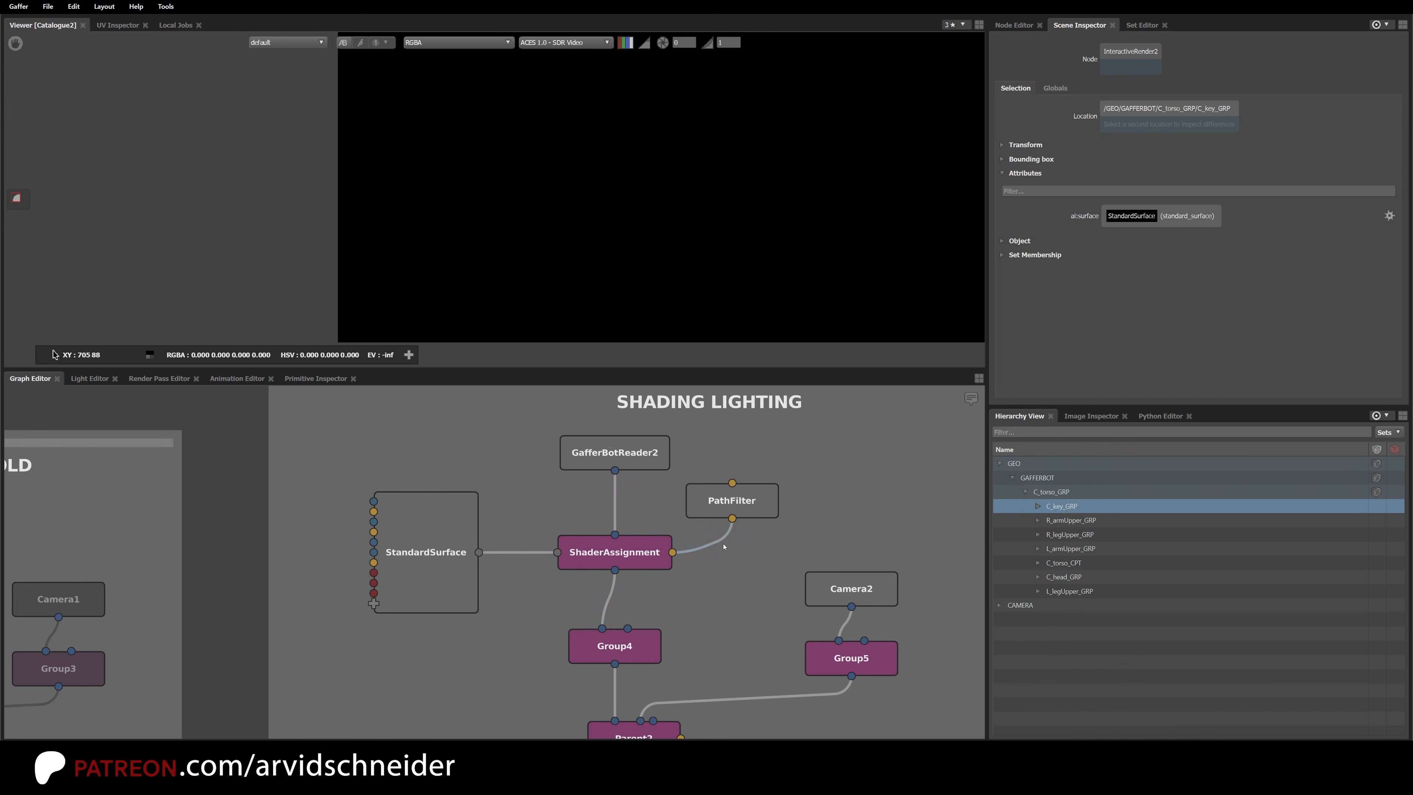
click(756, 507)
key(Delete)
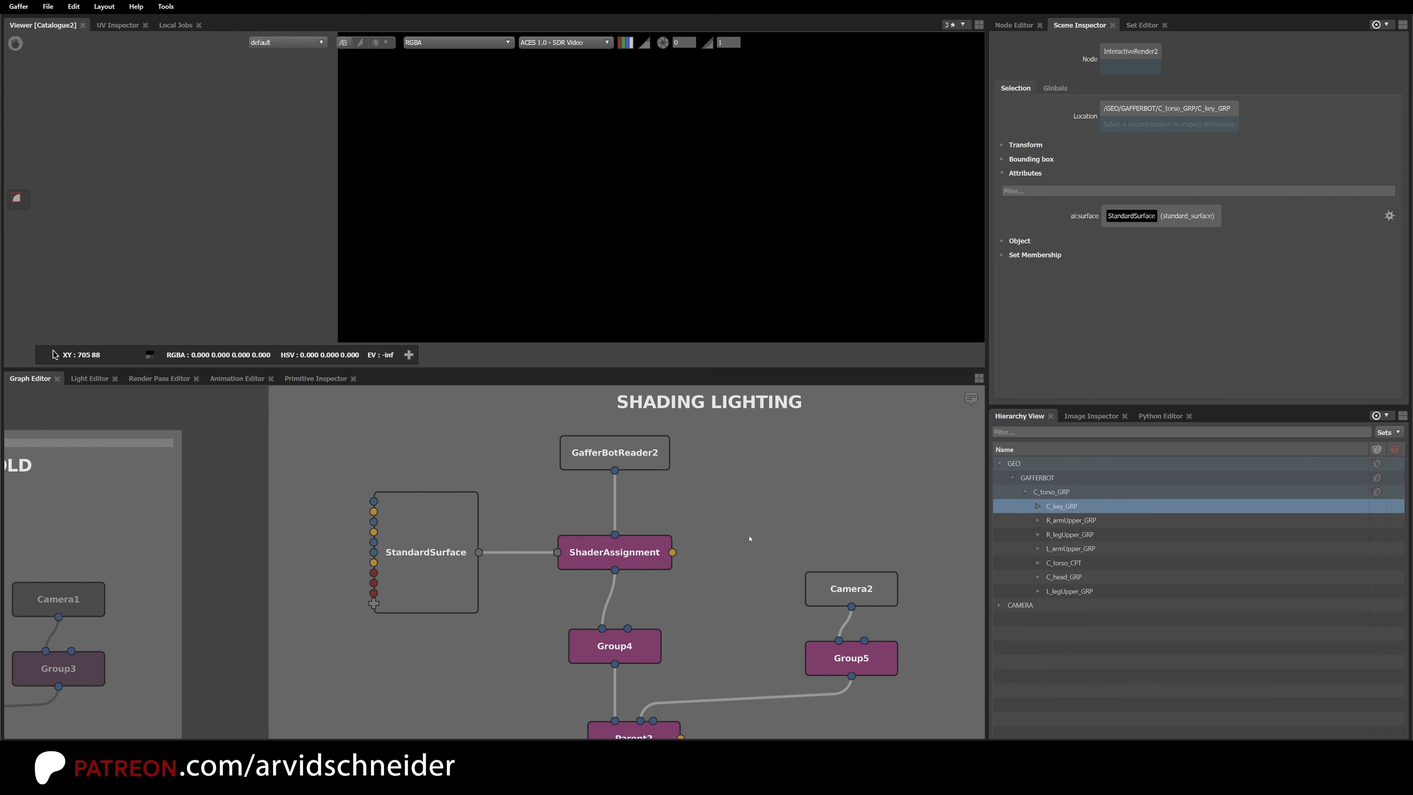
Step: Check the surface shader attribute on C_head_GRP, R_armUpper_GRP and L_armUpper_GRP in the Scene Inspector
click(1118, 605)
click(1103, 577)
click(1074, 520)
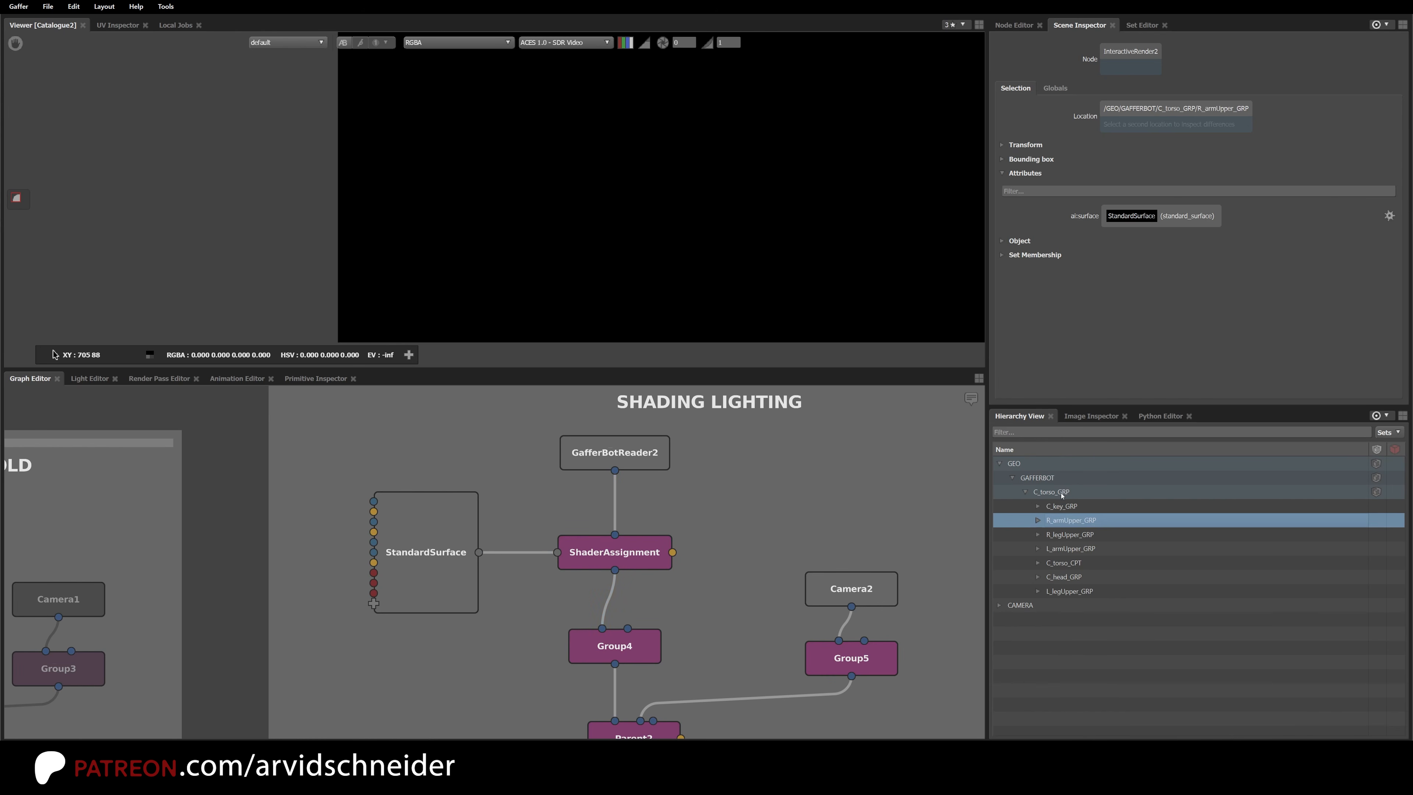
click(1079, 548)
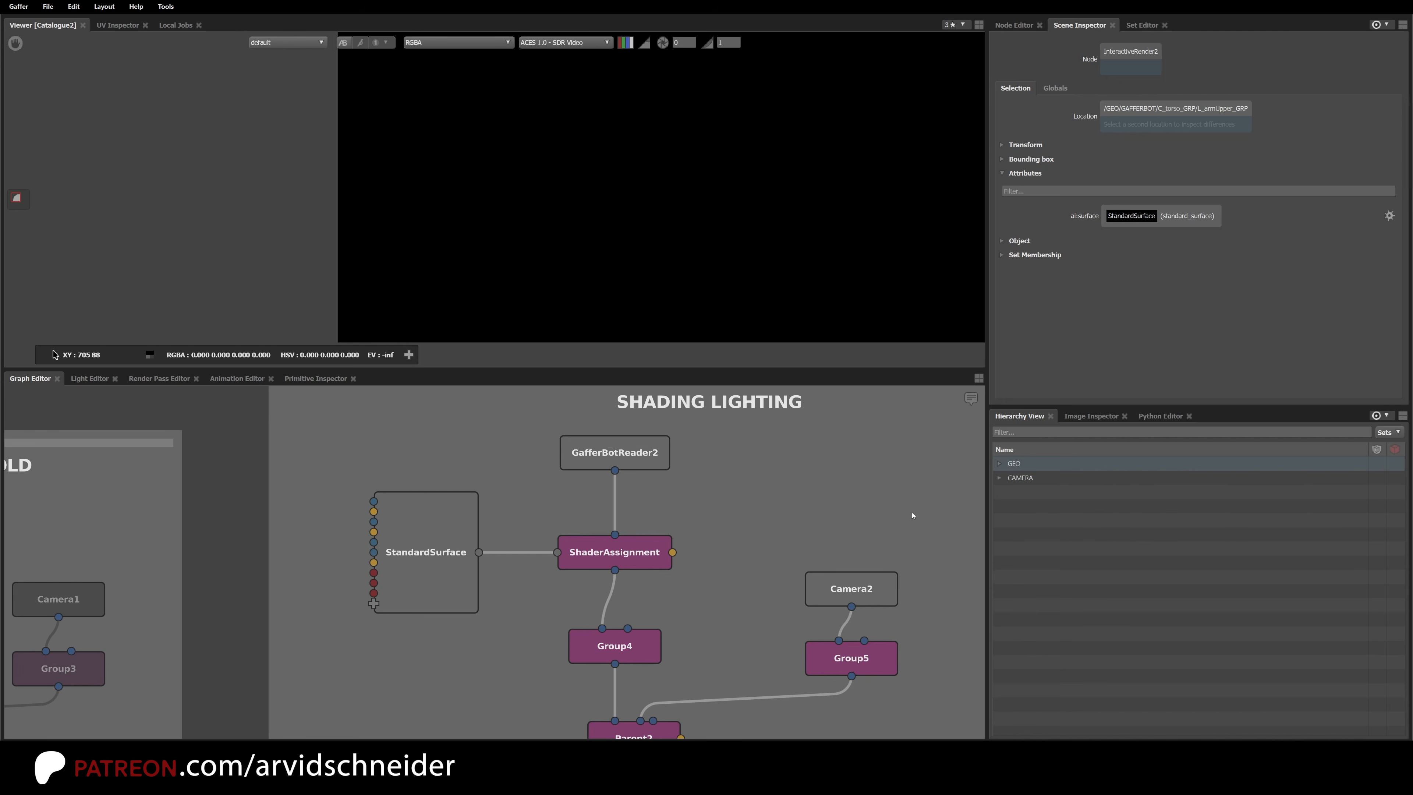
Step: Show the Base parameters of the StandardSurface shader in the Node Editor
click(475, 563)
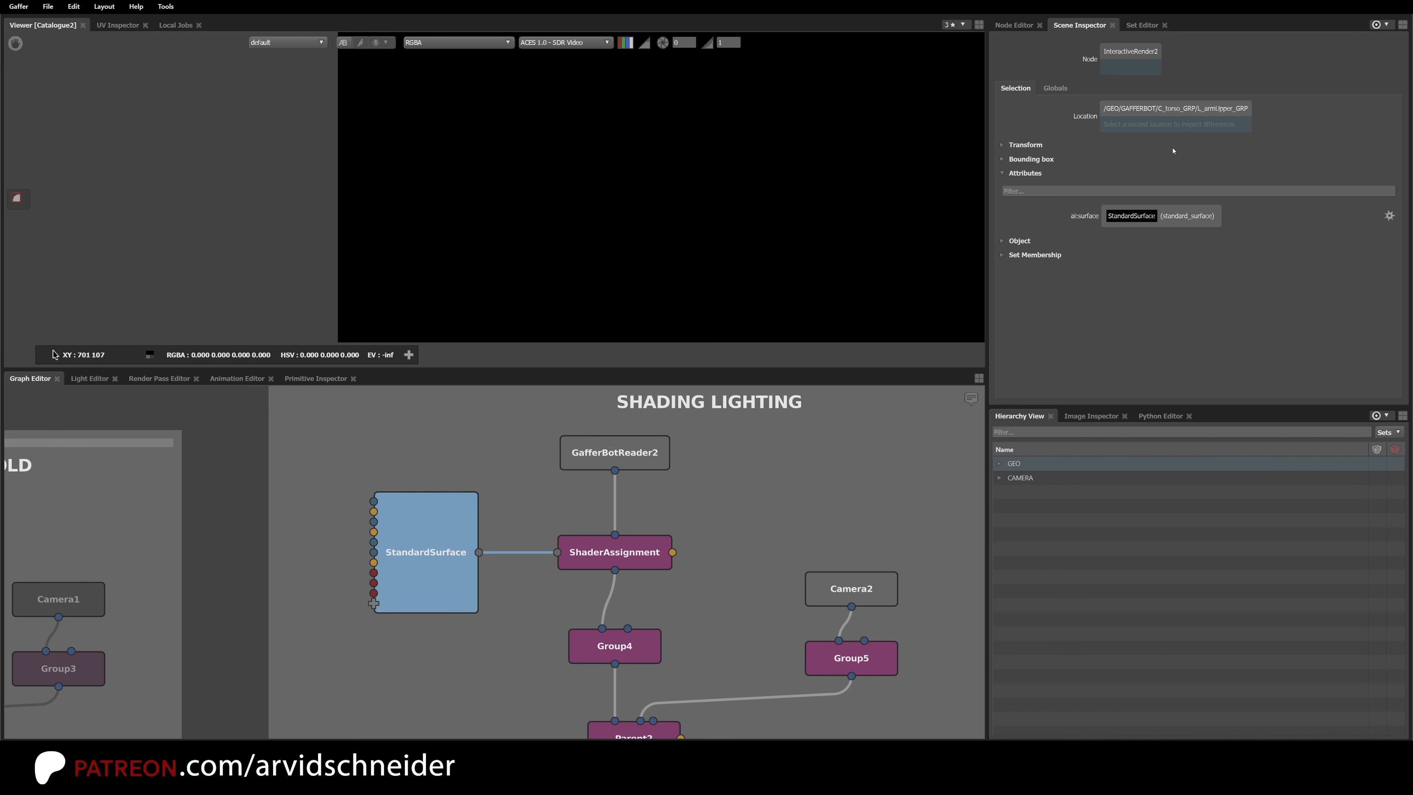
click(1020, 176)
click(1018, 26)
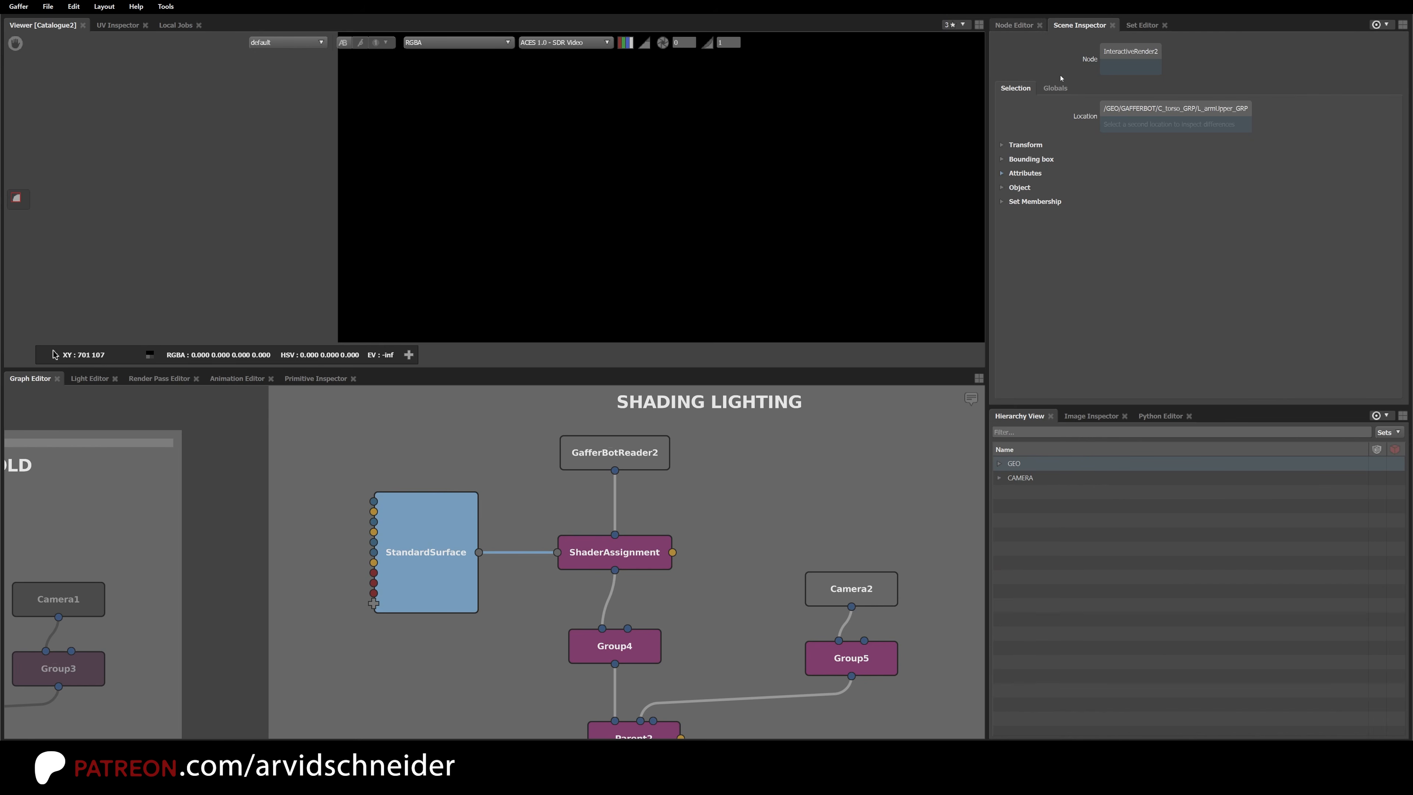
click(1014, 100)
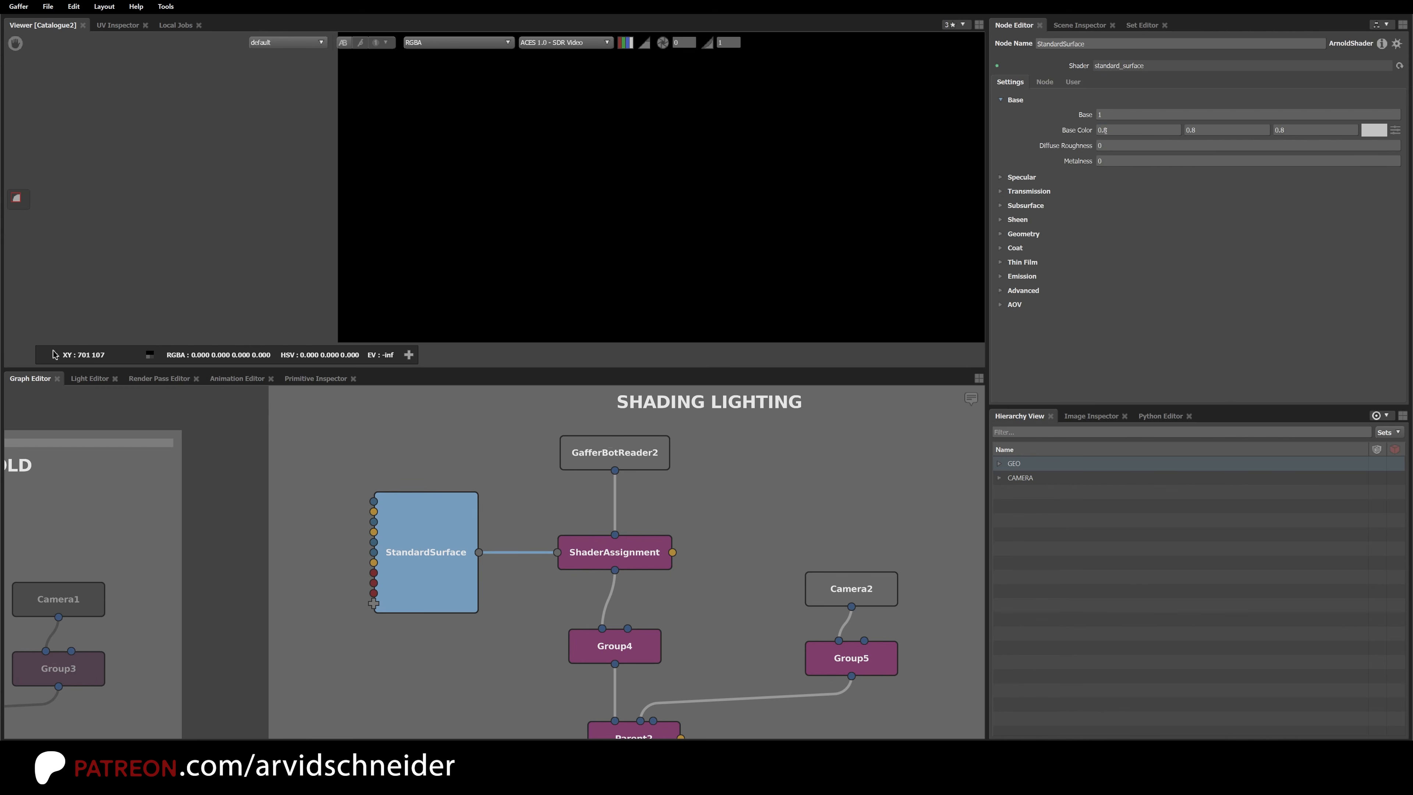
Step: Try darkening the StandardSurface base color with the color picker's value slider, and cancel the dialog
click(1373, 129)
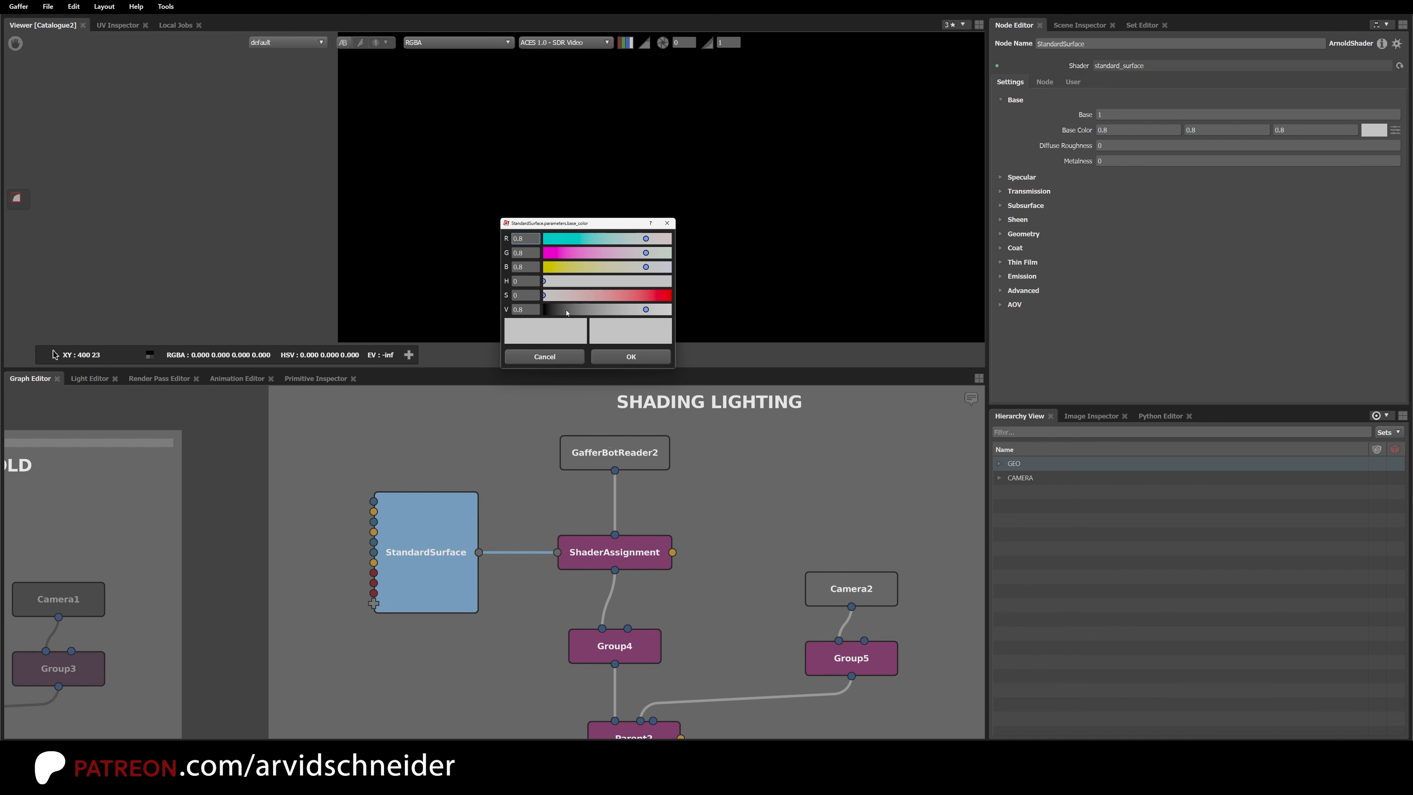
drag(645, 309, 608, 311)
click(560, 357)
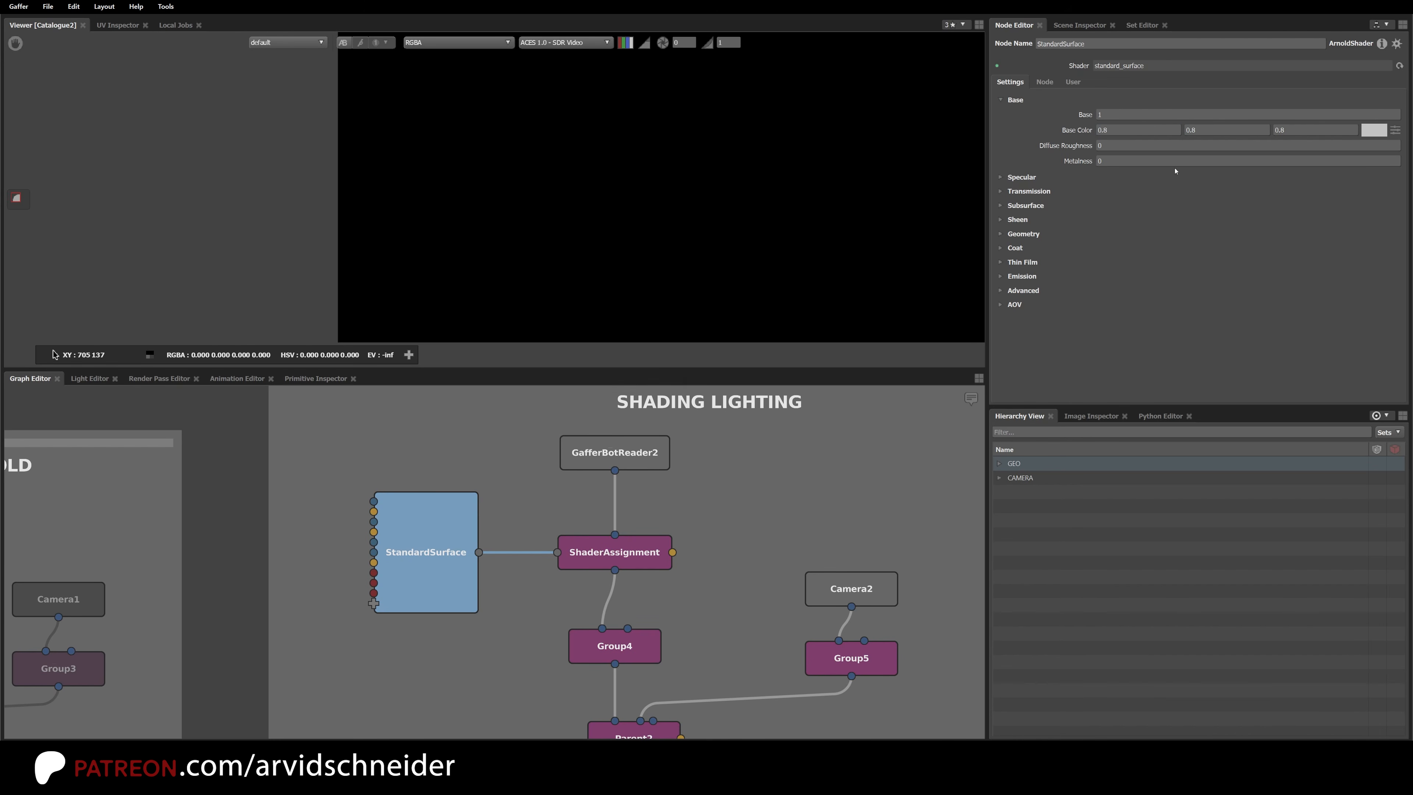
Step: Try entering separate red, green and blue values for the StandardSurface base color
click(1105, 135)
text(123)
click(1219, 129)
key(BackSpace)
text(65)
click(1303, 131)
key(BackSpace)
text(74)
Step: Gang the base color components of StandardSurface and set them to 0.18
ctrl+drag(1150, 132, 1139, 133)
key(ctrl+g)
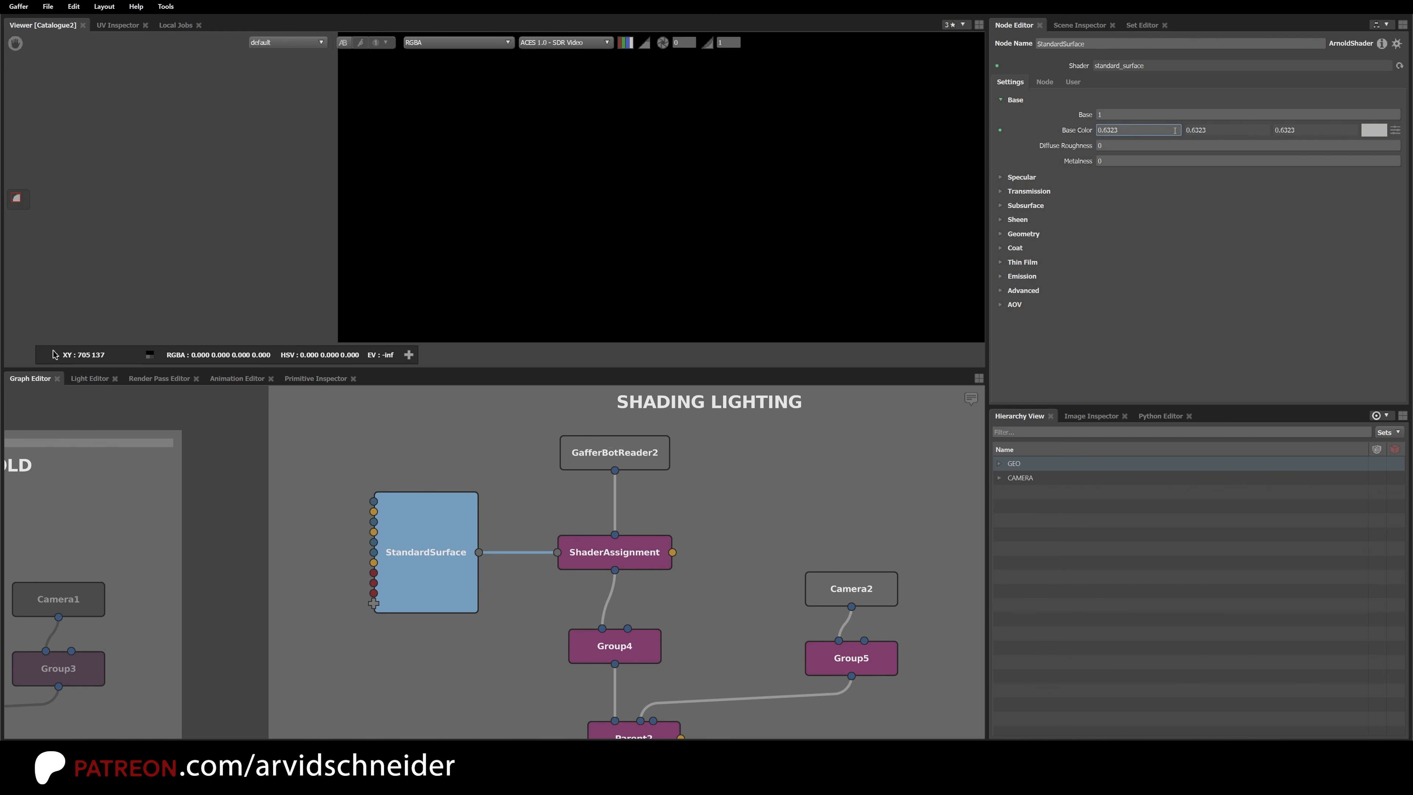
ctrl+drag(1143, 134, 1143, 135)
shift+click(1105, 132)
click(1110, 130)
double_click(1110, 131)
text(18)
Step: Set the specular roughness of StandardSurface to 0.6 and collapse the Base and Specular sections
click(1014, 178)
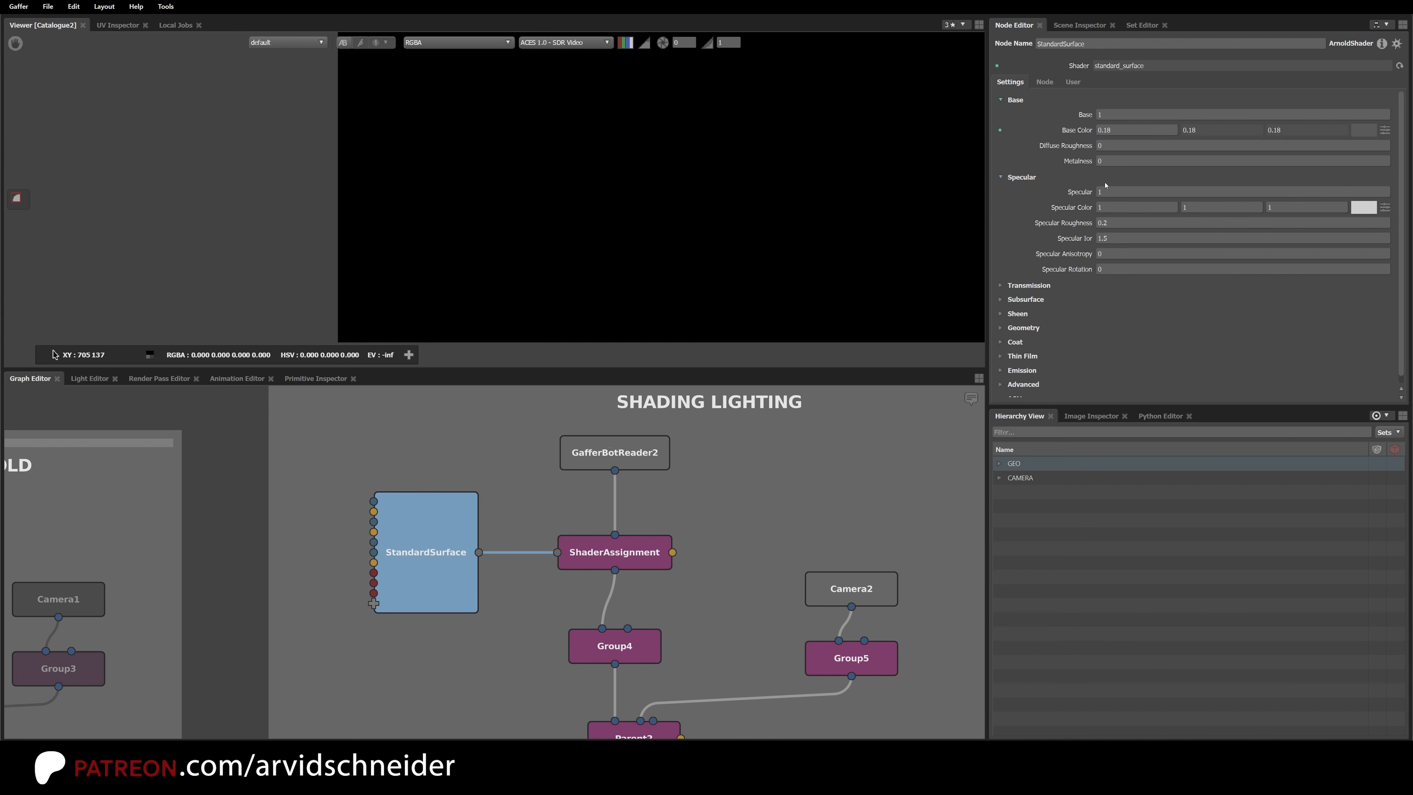
drag(1109, 222, 1087, 223)
text(0.)
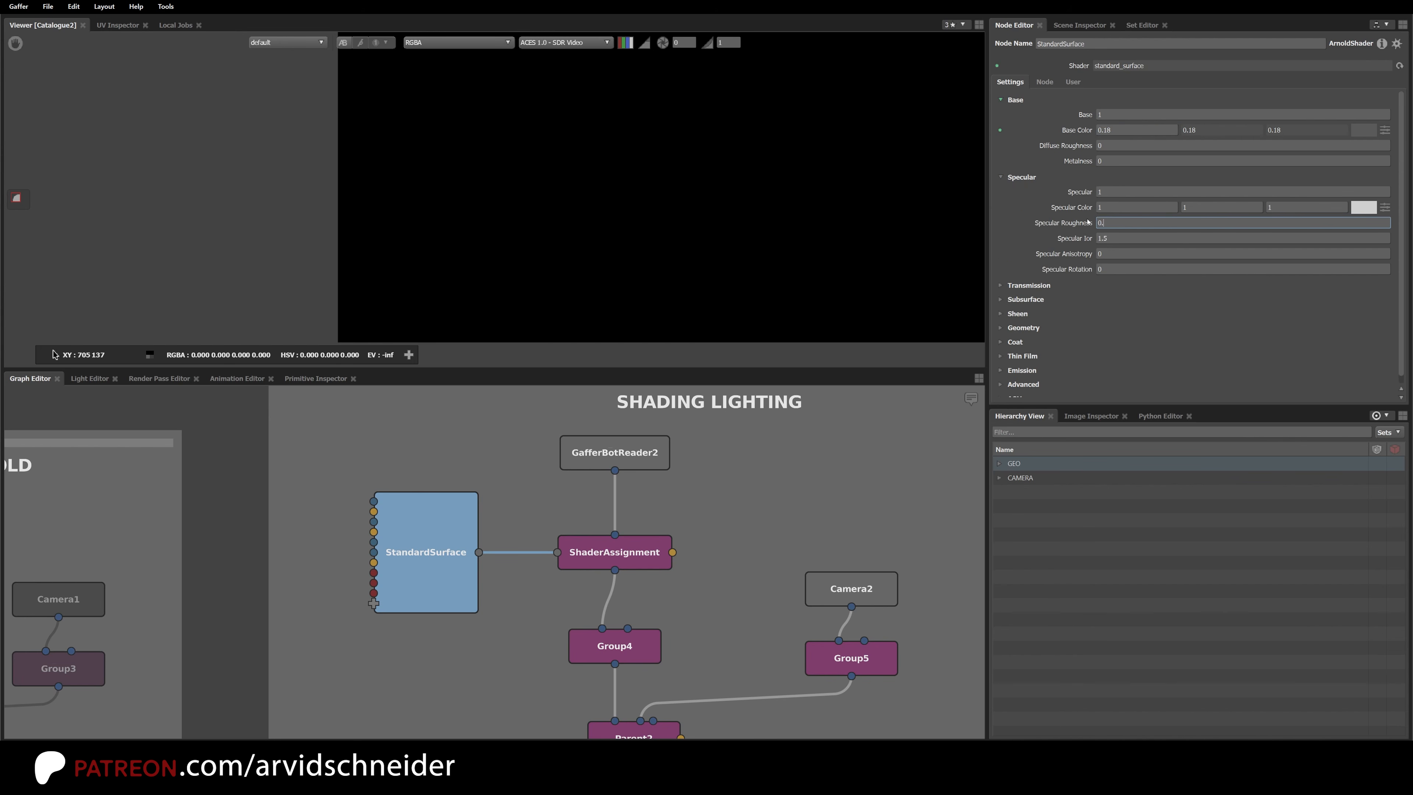
key(Return)
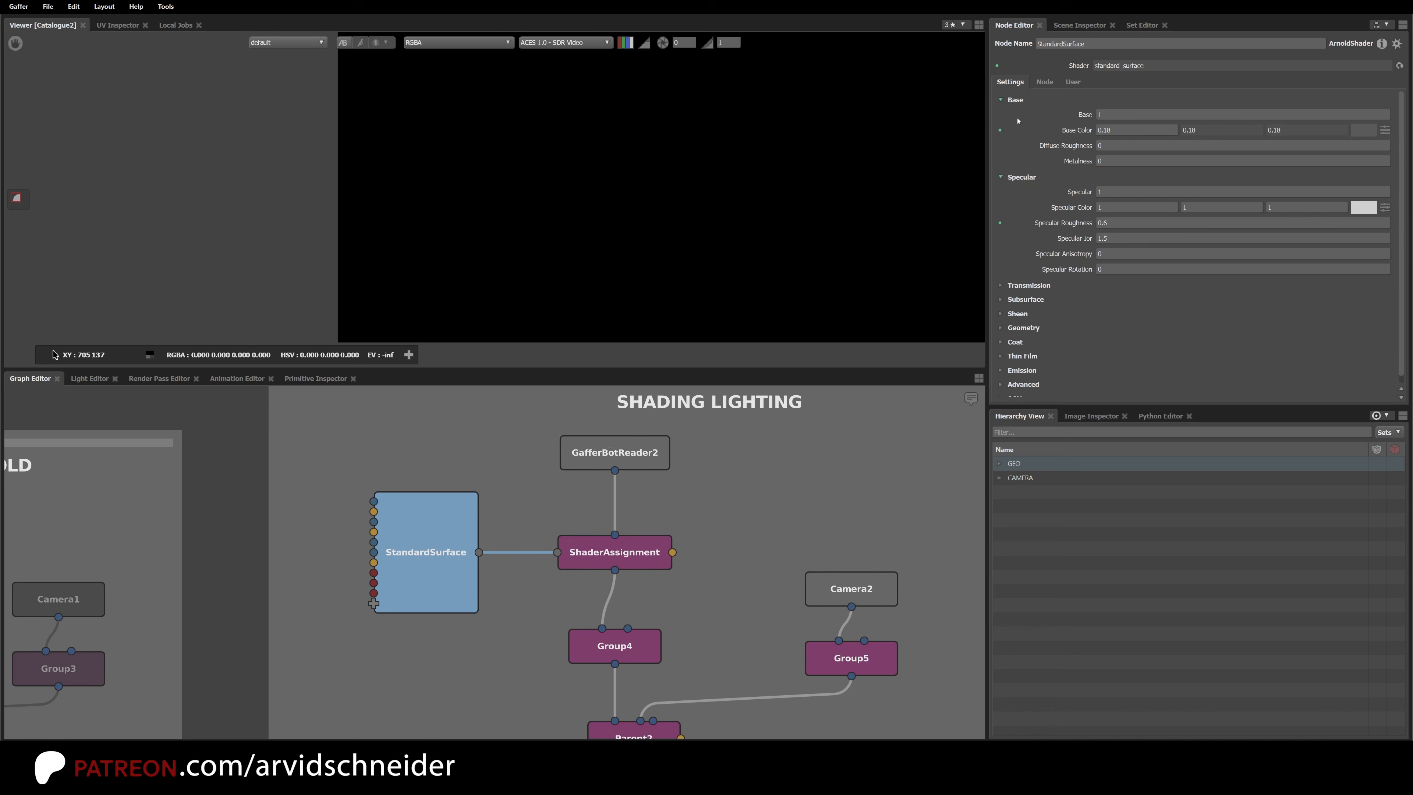
click(1015, 100)
click(1021, 114)
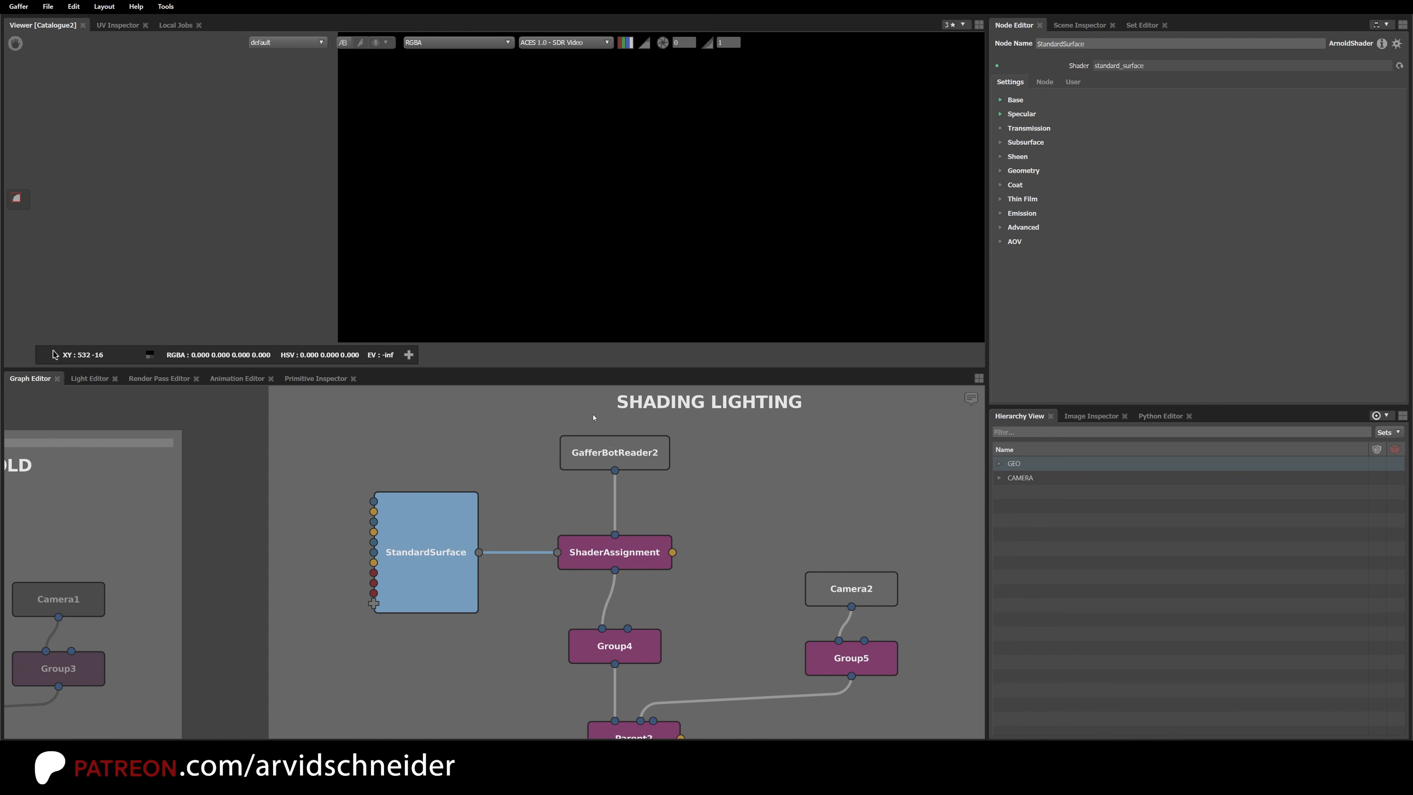
Step: Start the interactive Arnold render from InteractiveRender2 and show the image's alpha channel in the Viewer
click(735, 550)
middle_drag(687, 597, 706, 451)
middle_drag(791, 623, 782, 403)
middle_drag(750, 593, 727, 477)
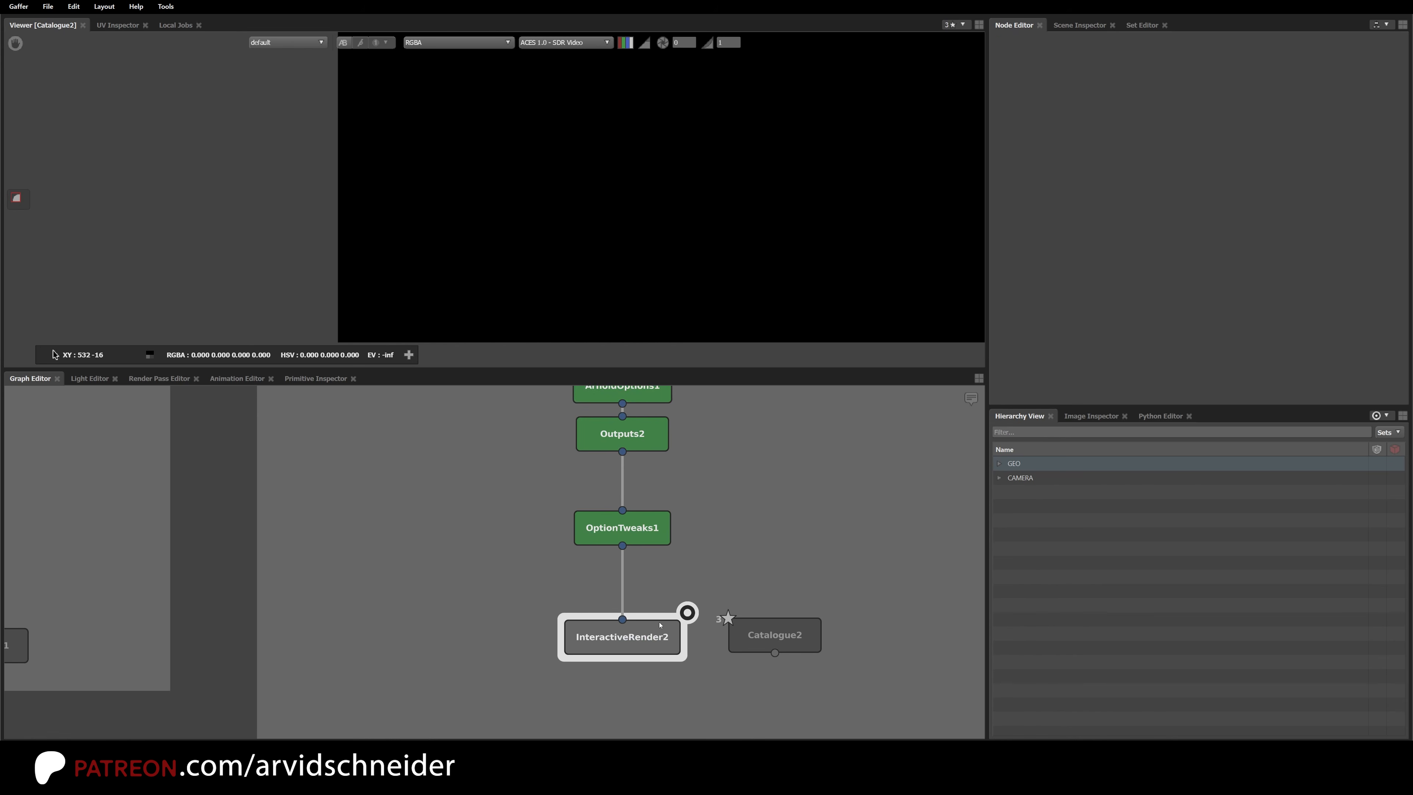
click(663, 645)
click(1103, 101)
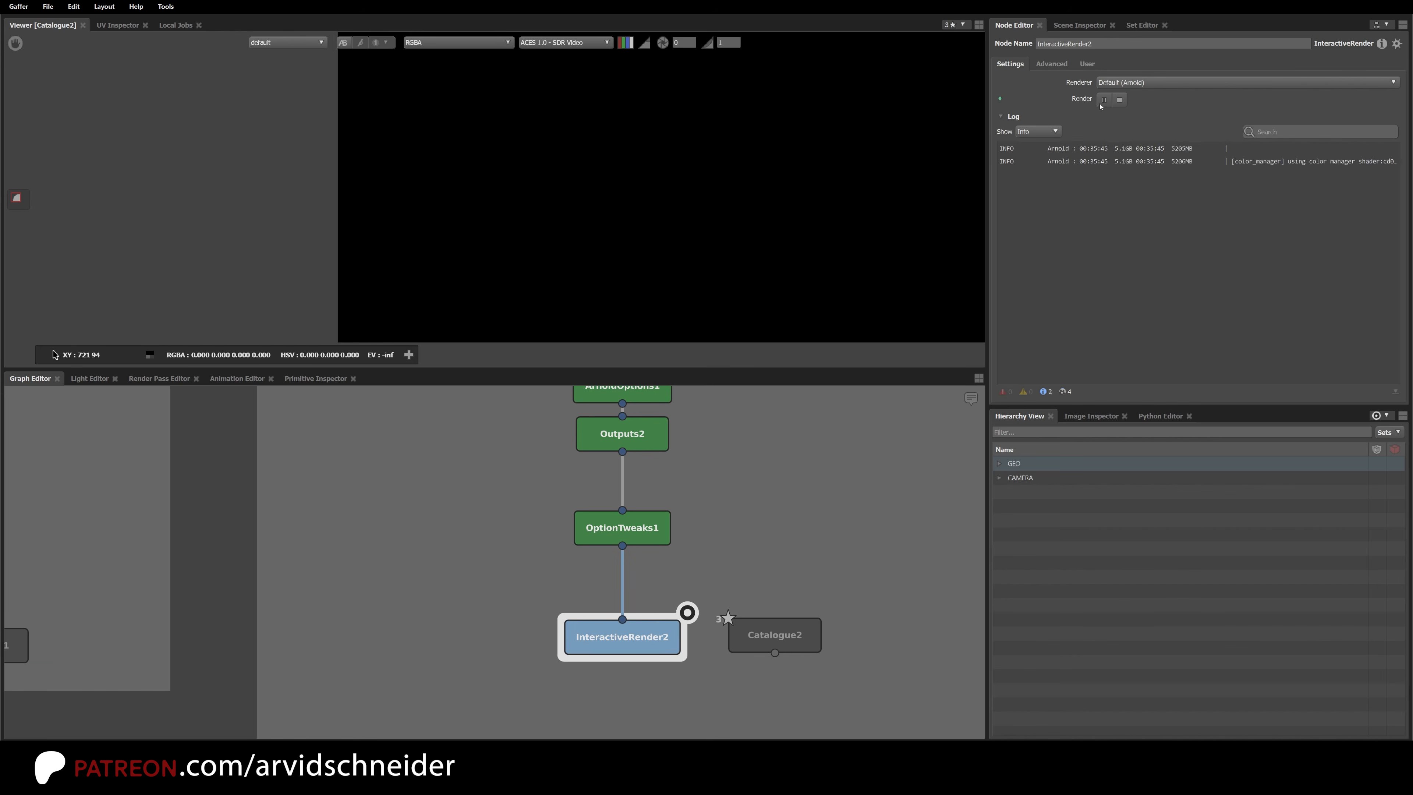
middle_drag(579, 266, 617, 231)
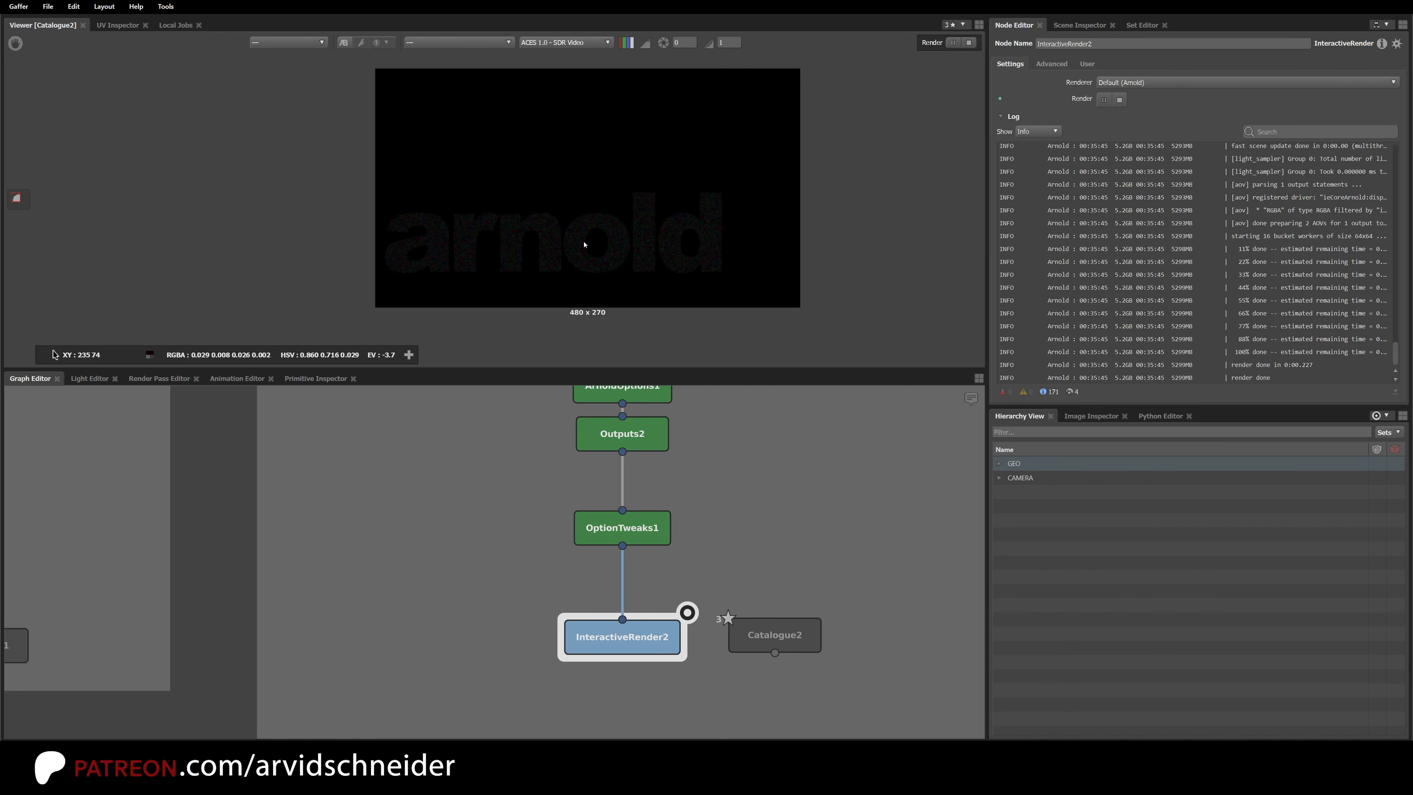
key(a)
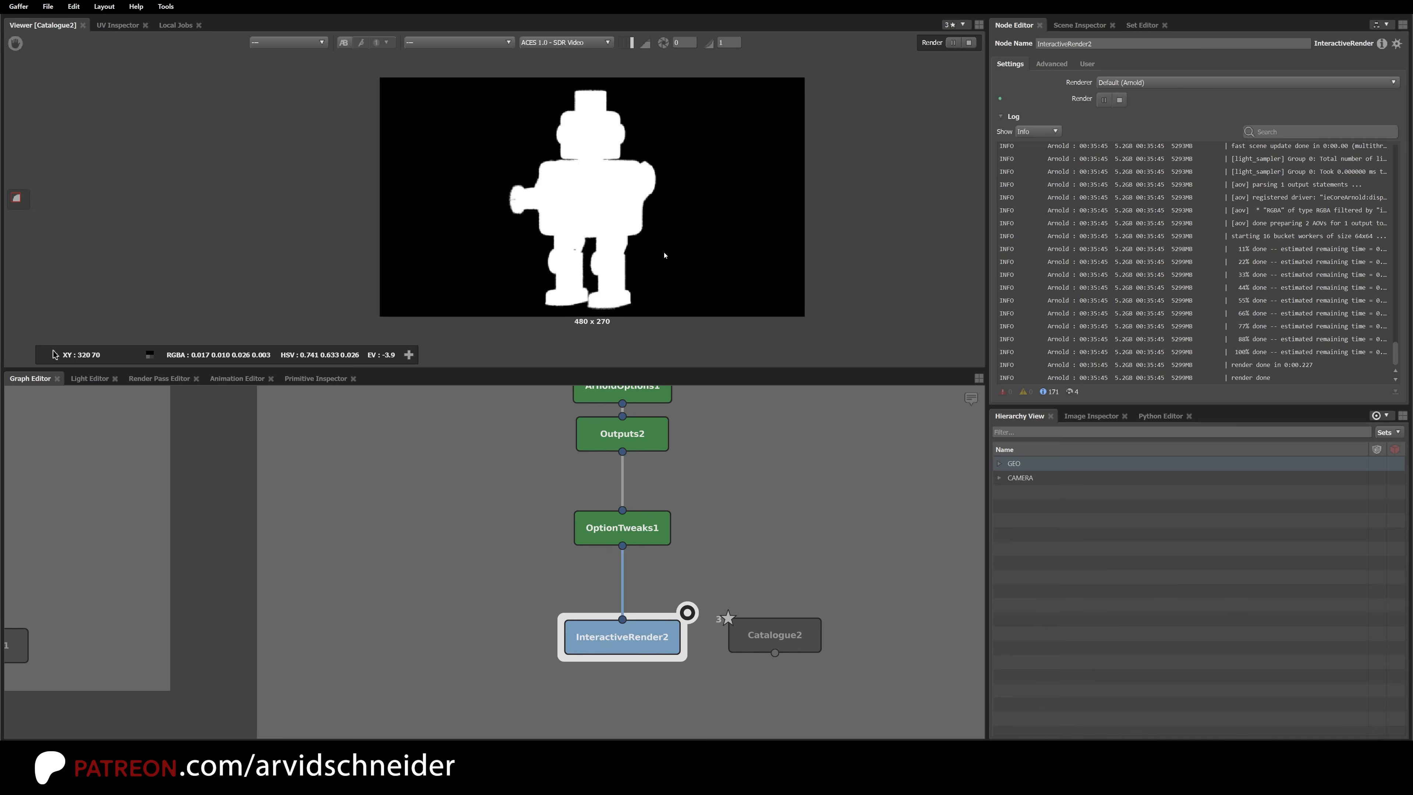
Step: Turn off depth of field in the Camera settings of StandardOptions2
middle_drag(683, 418, 661, 555)
click(629, 476)
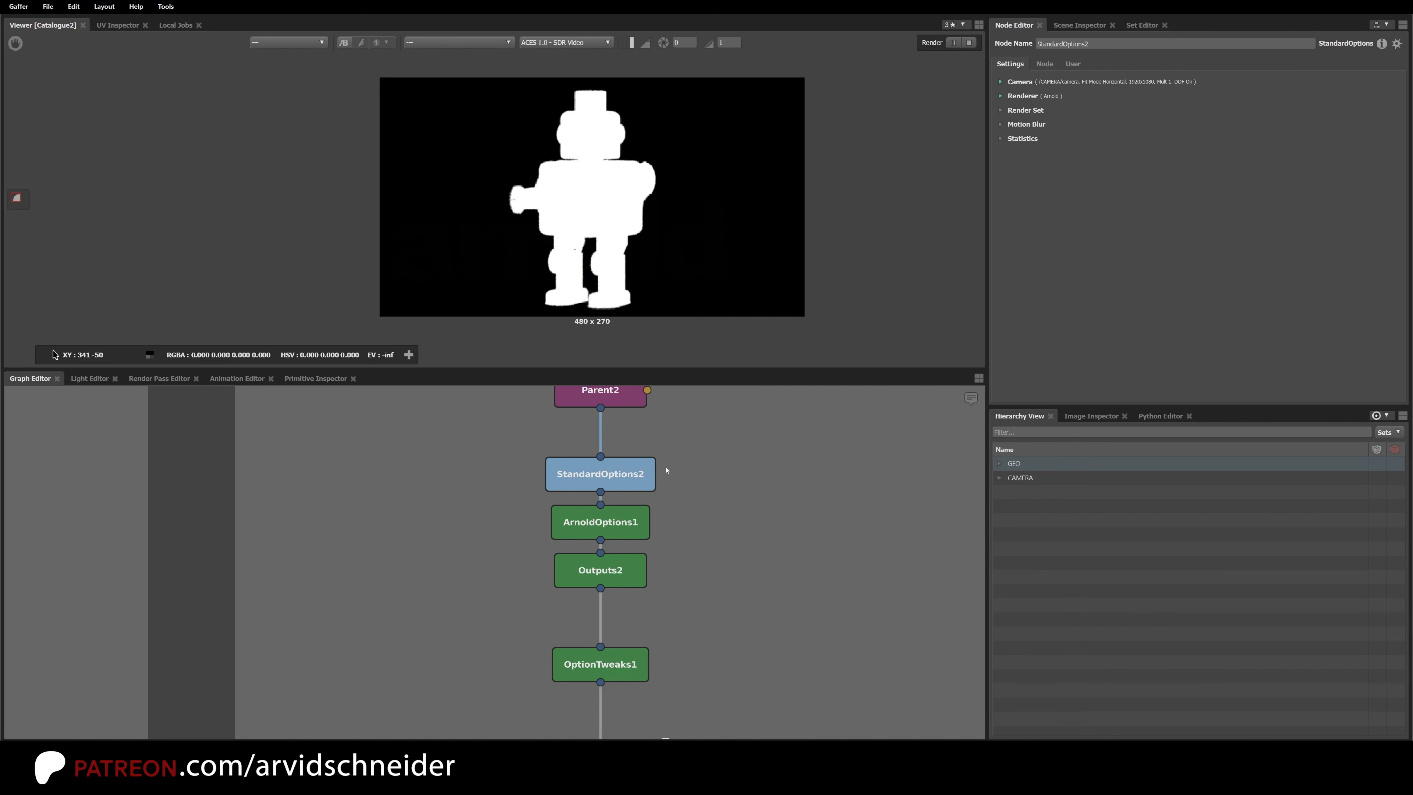
click(1025, 97)
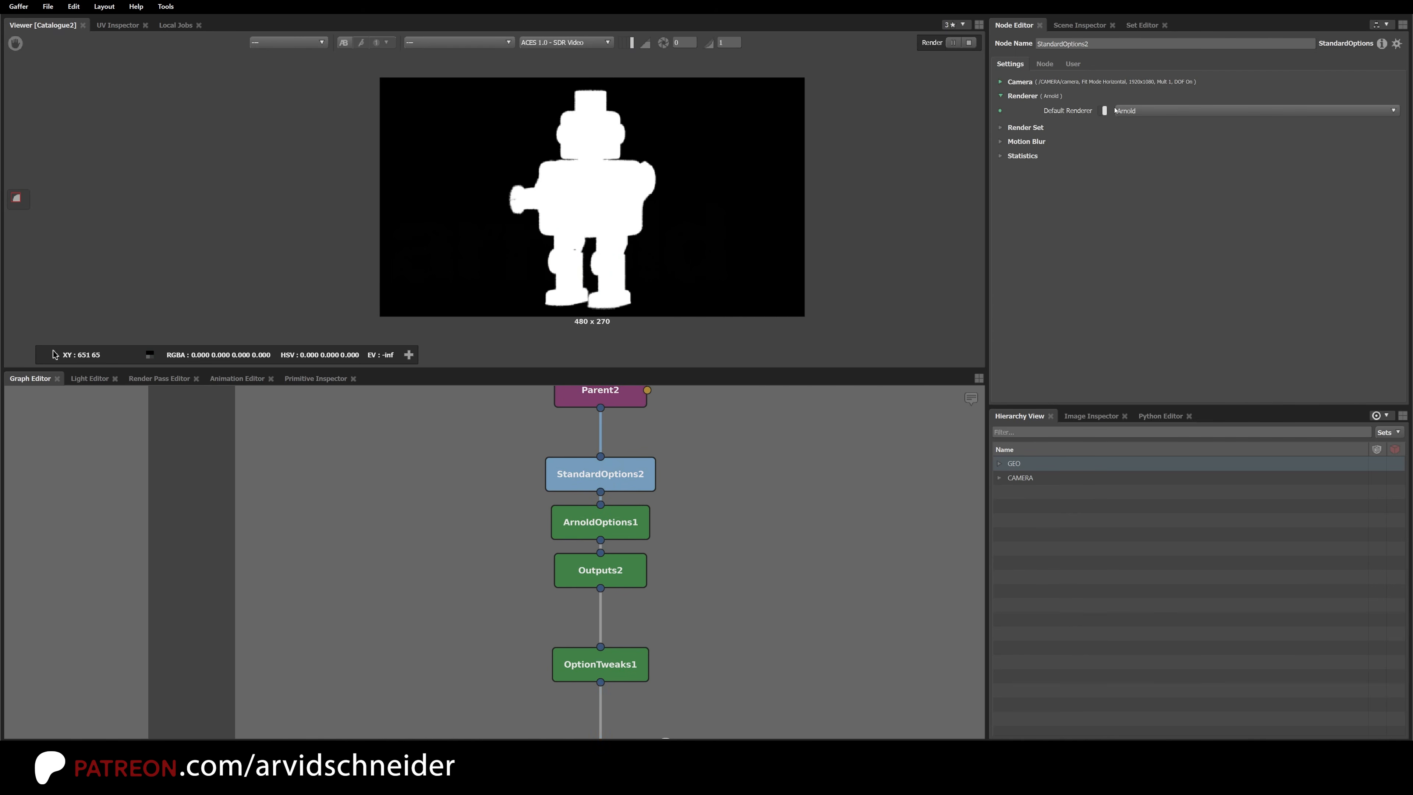
click(1022, 95)
click(1019, 82)
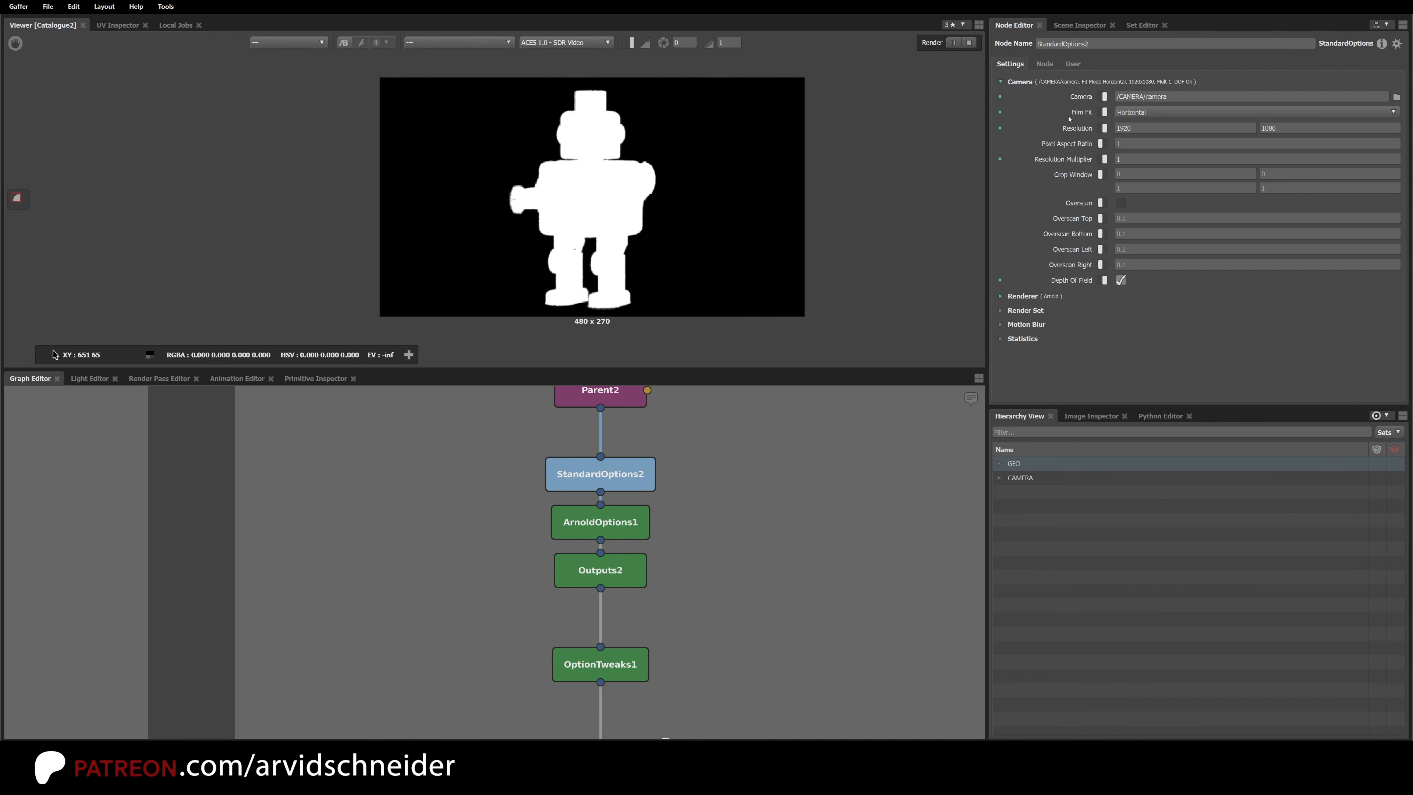
click(1120, 280)
click(807, 479)
Step: Move the options, output and render nodes together further down the graph to open a gap below Parent2
middle_drag(719, 489, 667, 435)
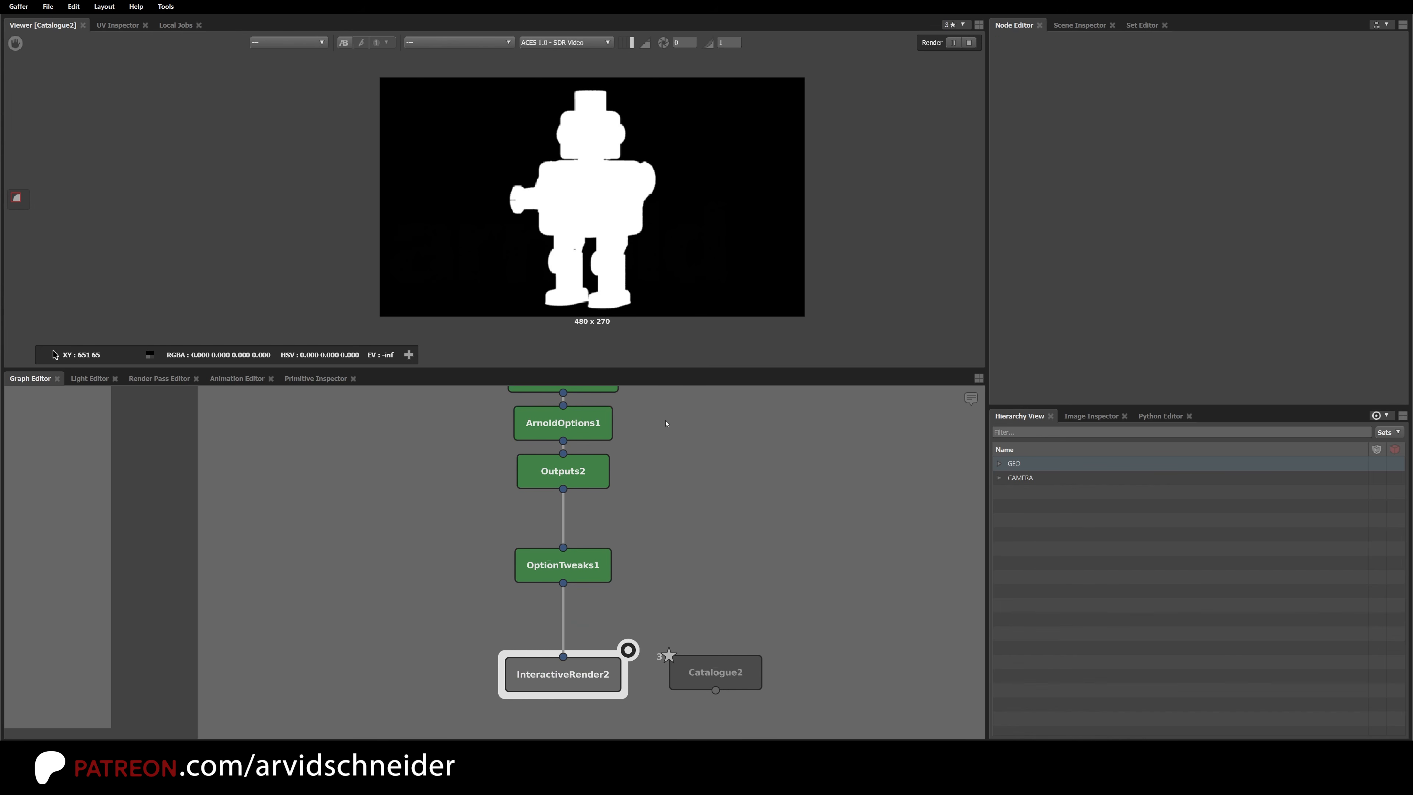
middle_drag(666, 423, 625, 618)
scroll(593, 626, down, 2)
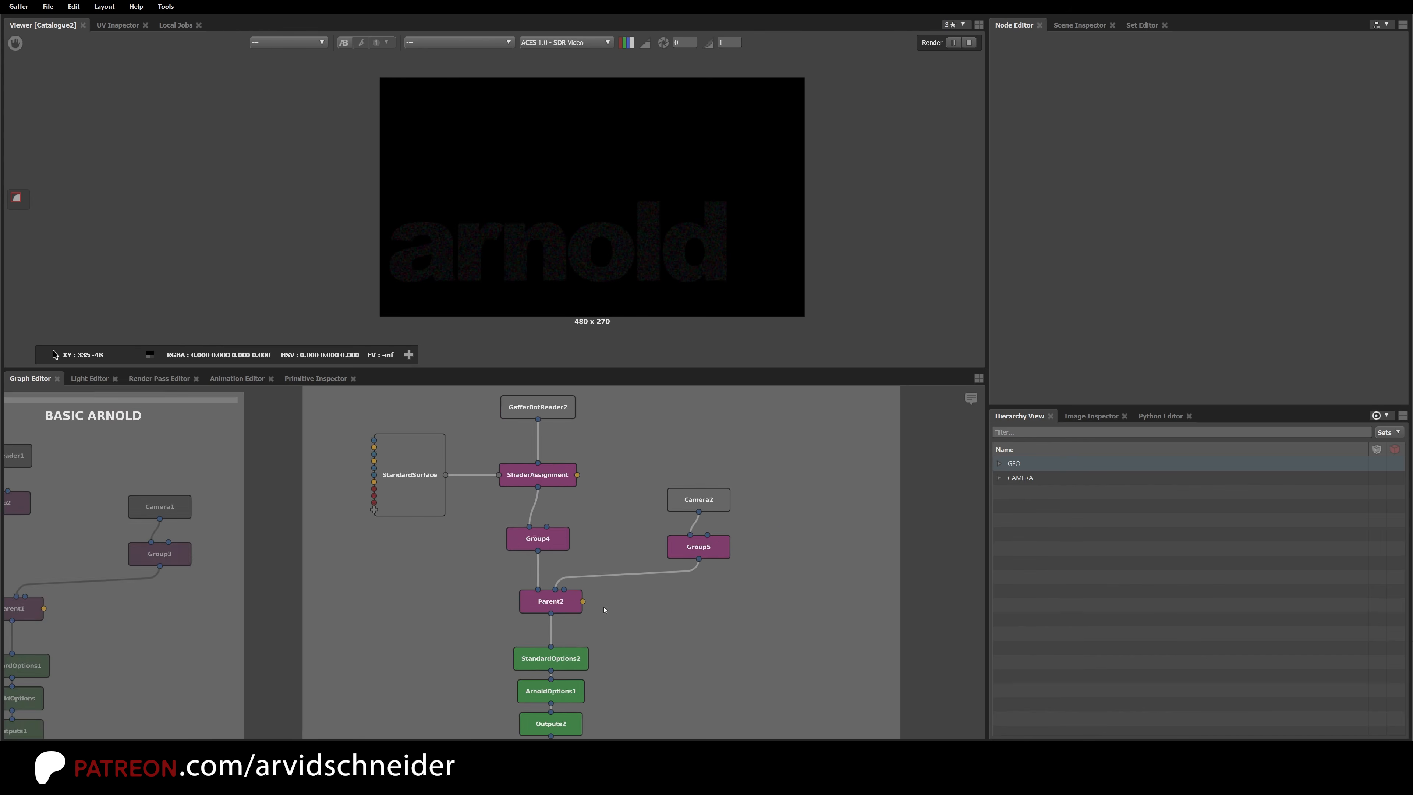
middle_drag(692, 676, 672, 489)
scroll(673, 492, down, 2)
drag(522, 465, 676, 646)
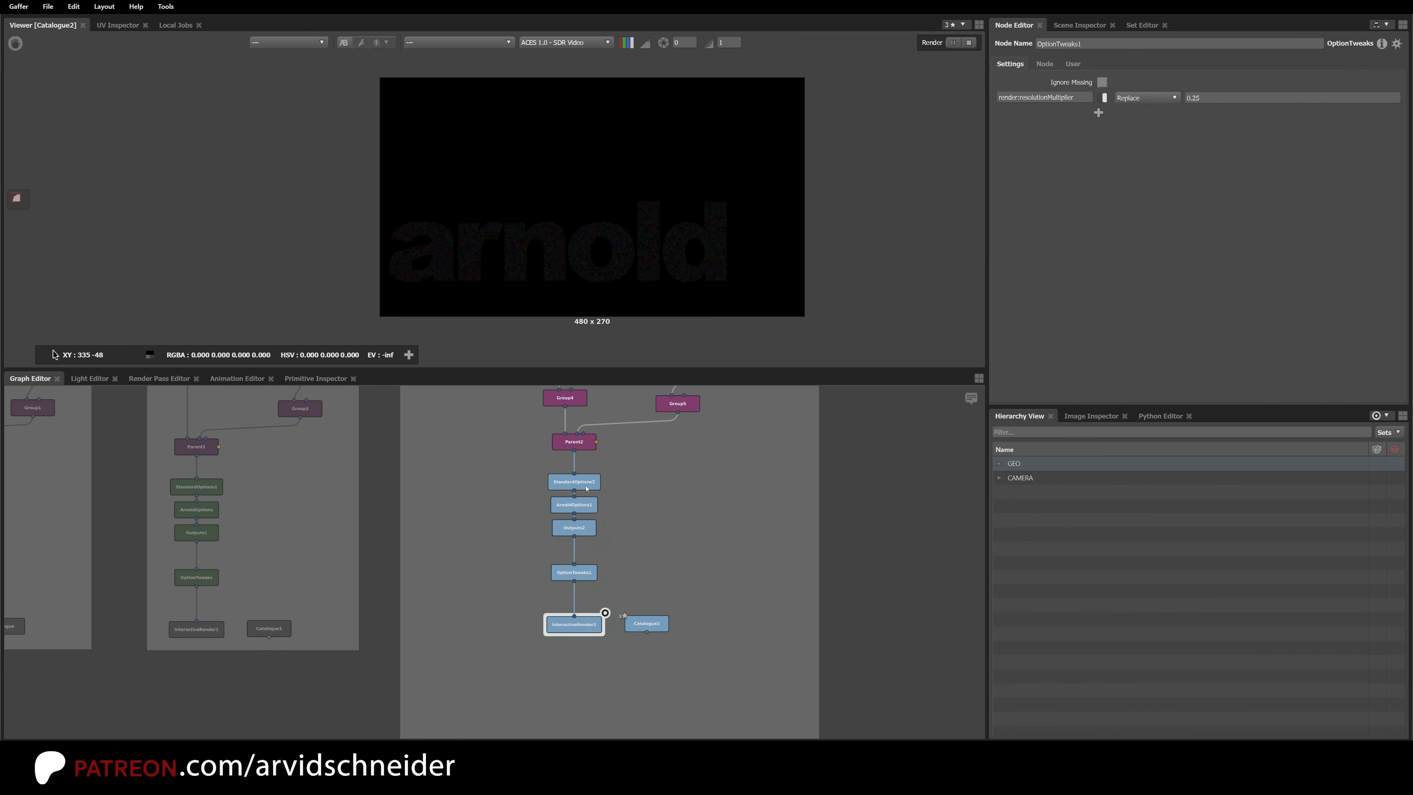
drag(586, 488, 586, 587)
click(631, 514)
Step: Create a Parent node and insert it into the connection between Parent2 and StandardOptions2
middle_drag(631, 515, 592, 557)
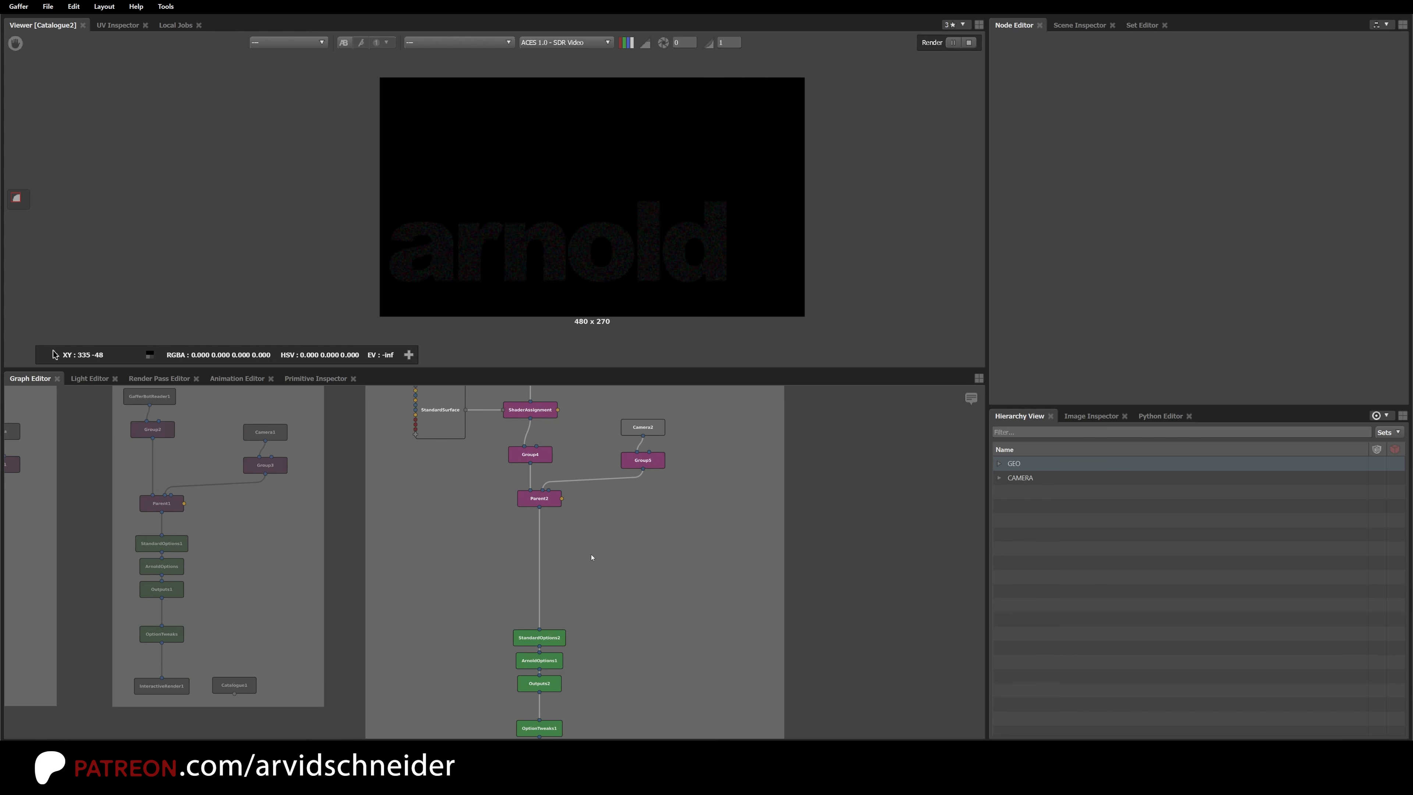
scroll(592, 557, up, 1)
key(Tab)
text(parent)
key(Return)
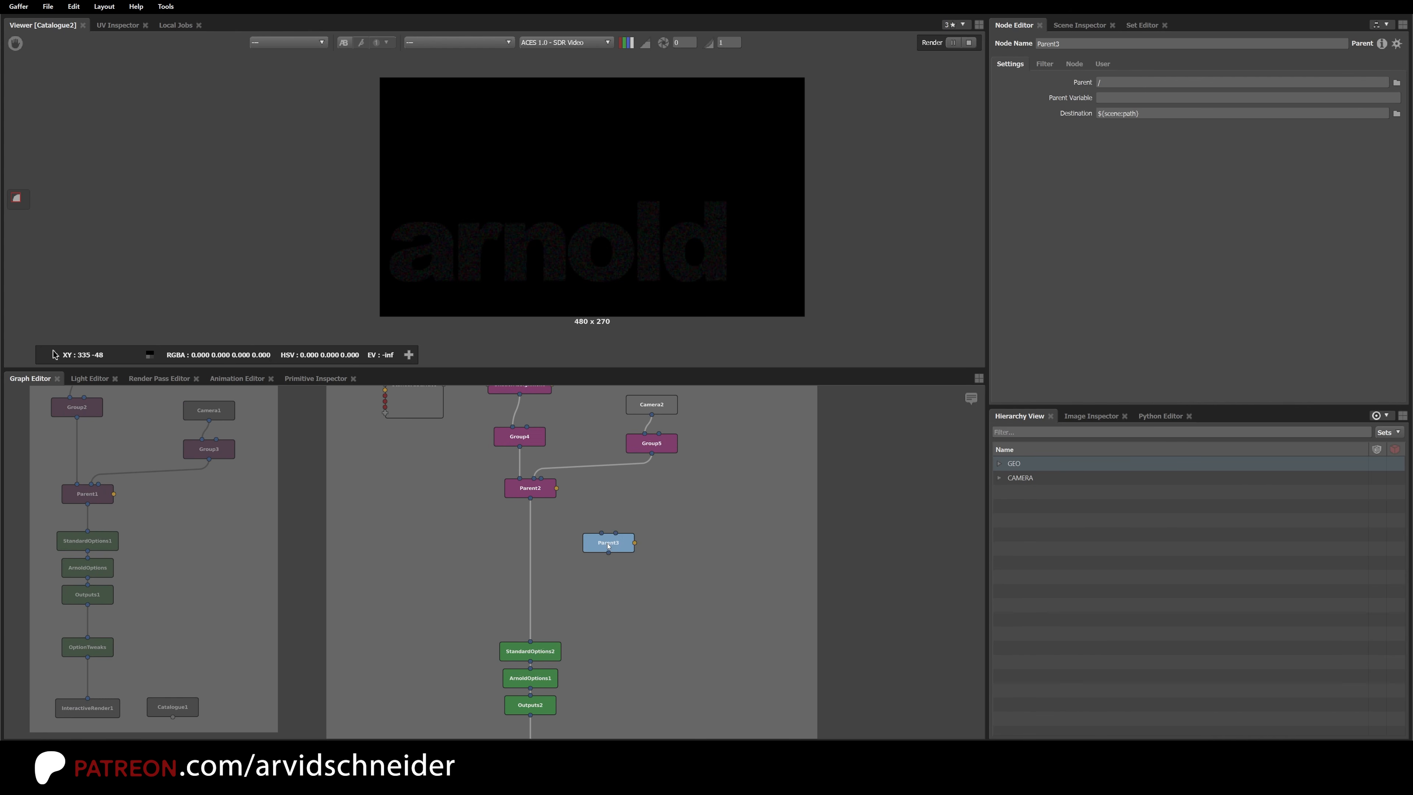
drag(603, 542, 533, 566)
click(637, 515)
key(Tab)
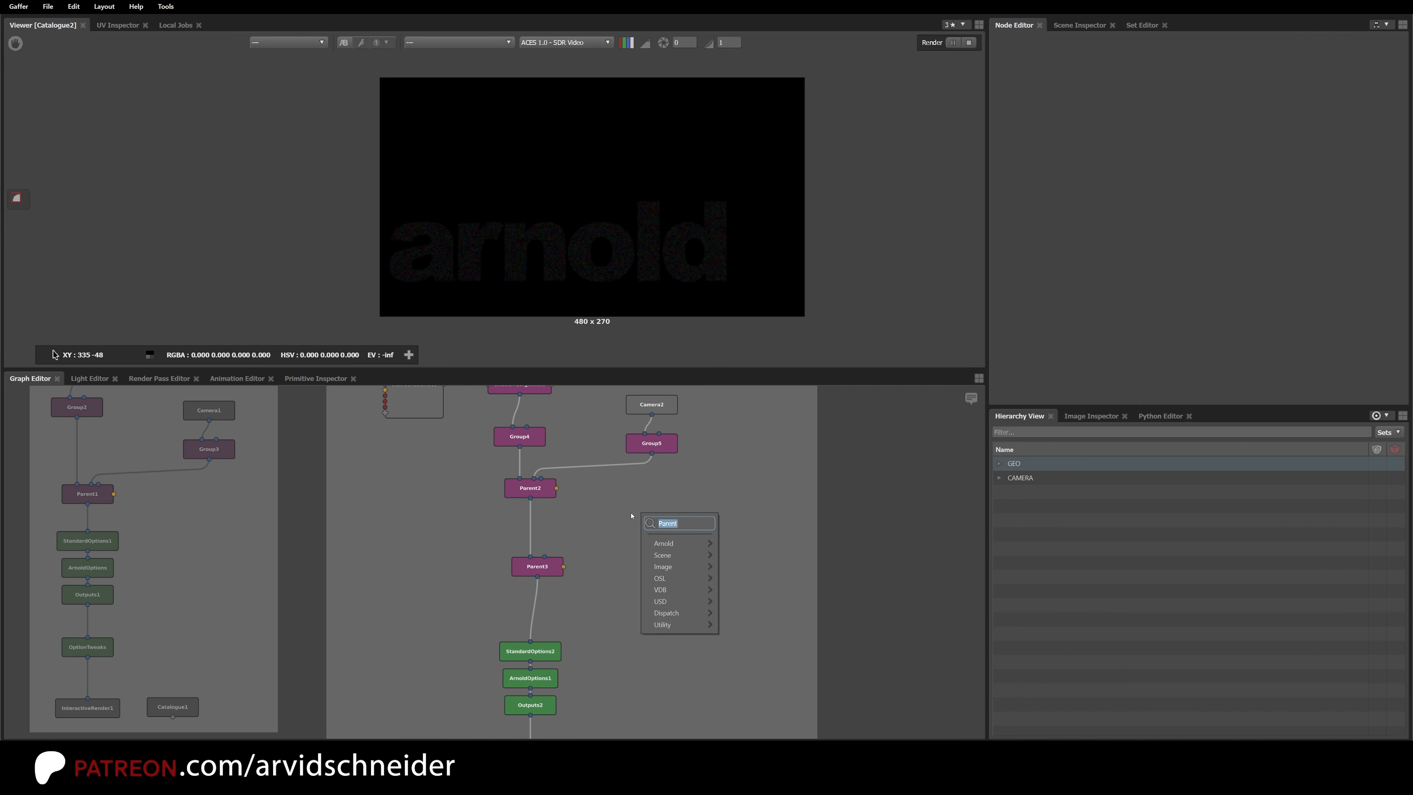
text(sk)
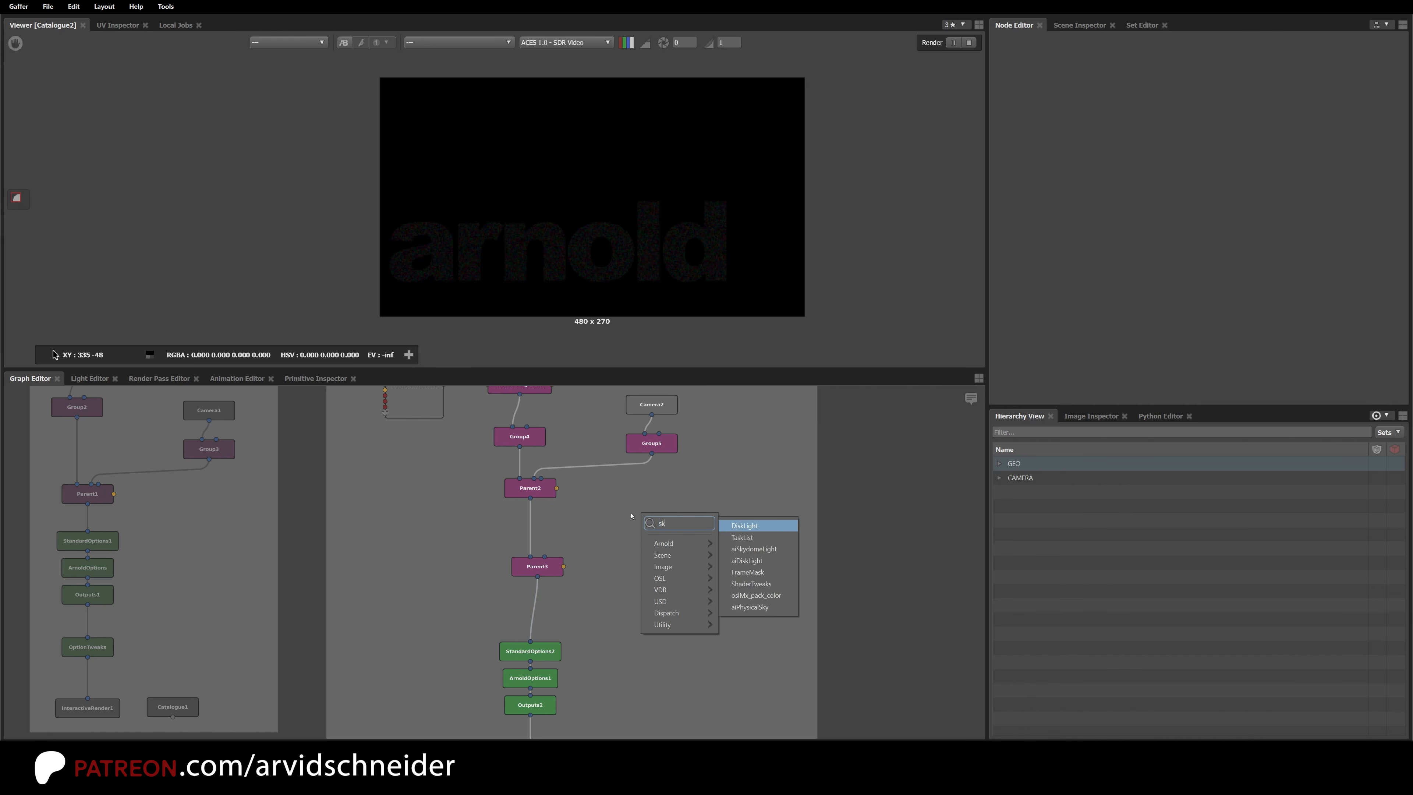
key(BackSpace)
key(BackSpace)
text(dome)
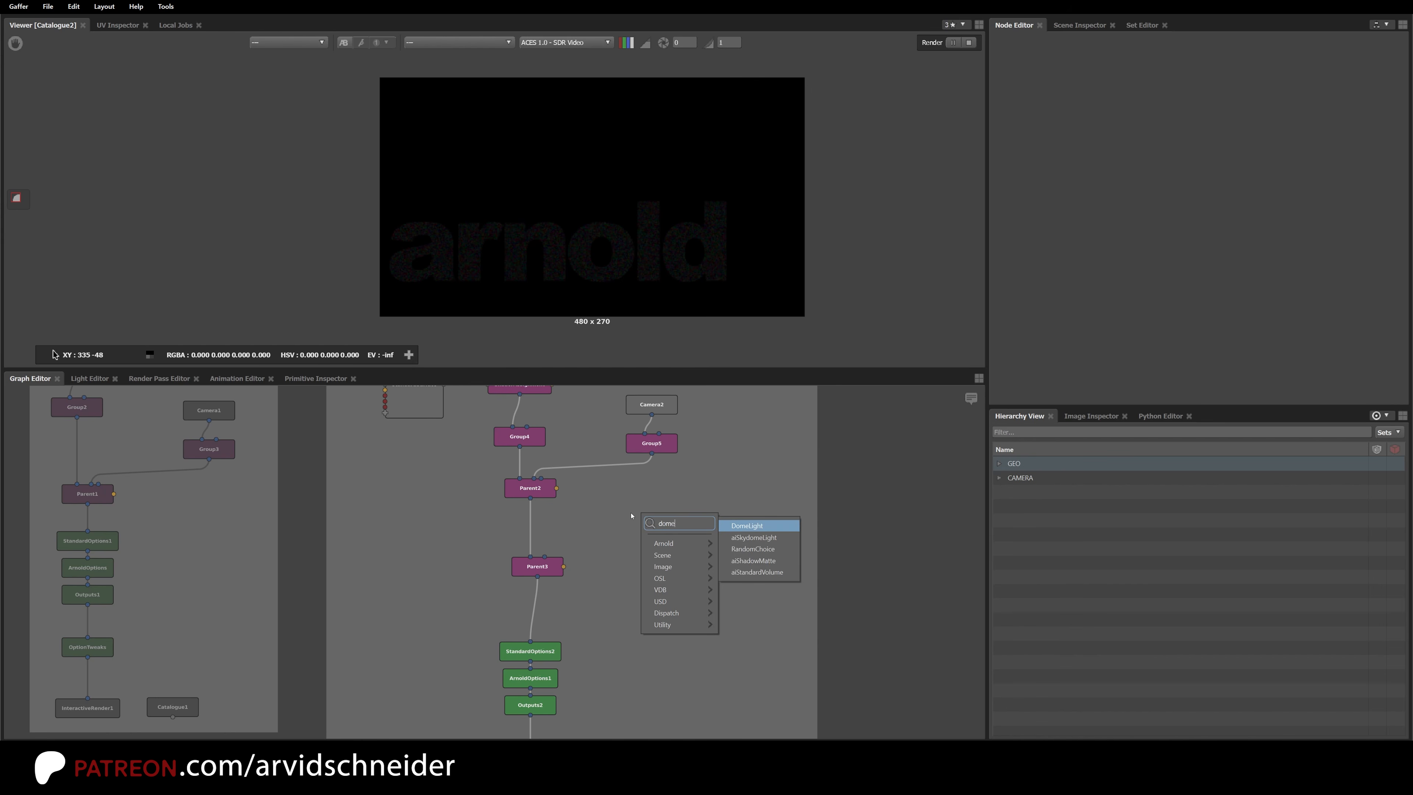
key(Return)
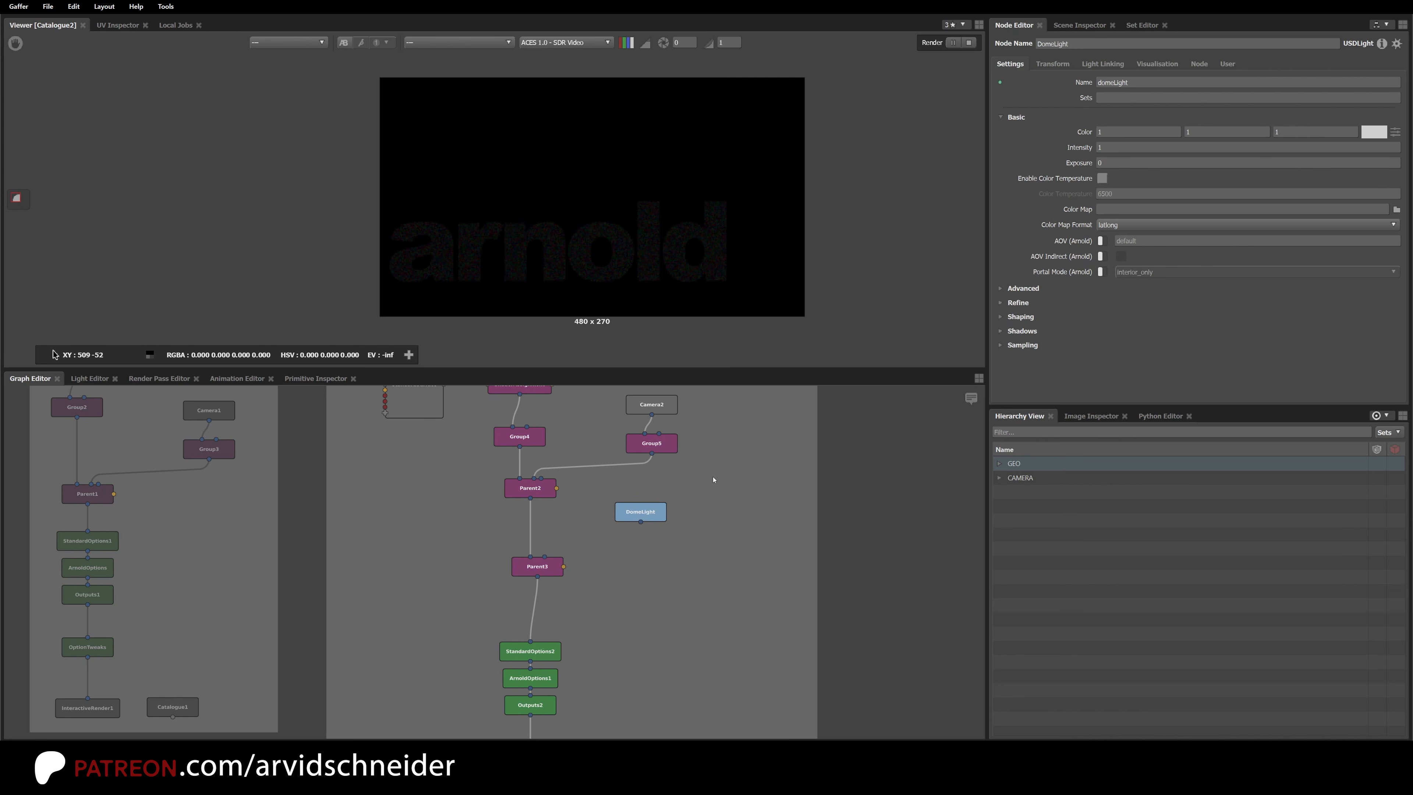
key(Delete)
Step: Create an Arnold SkydomeLight, connect it to Parent3 as a child and select skydomeLight in the scene hierarchy
key(Tab)
text(s)
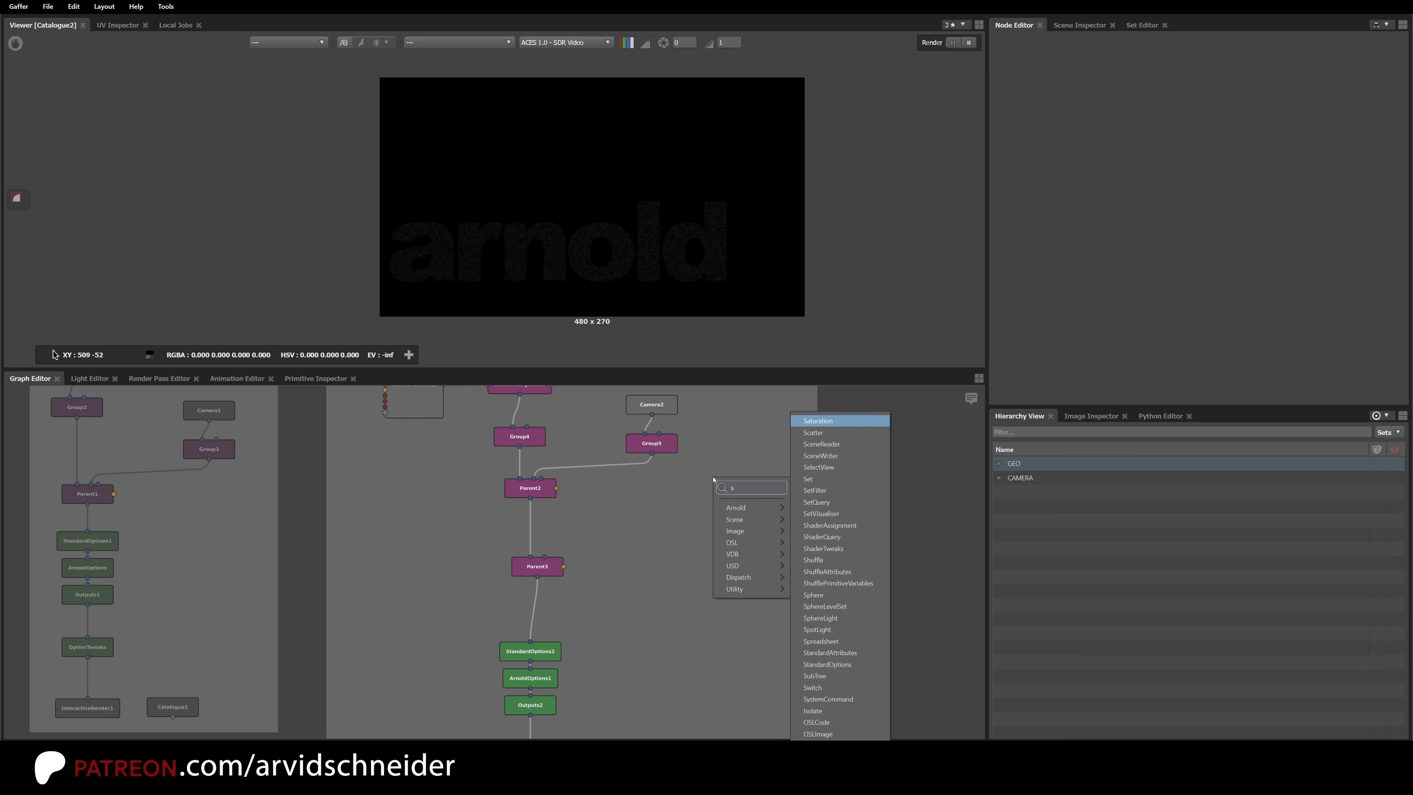
text(kyd)
key(Return)
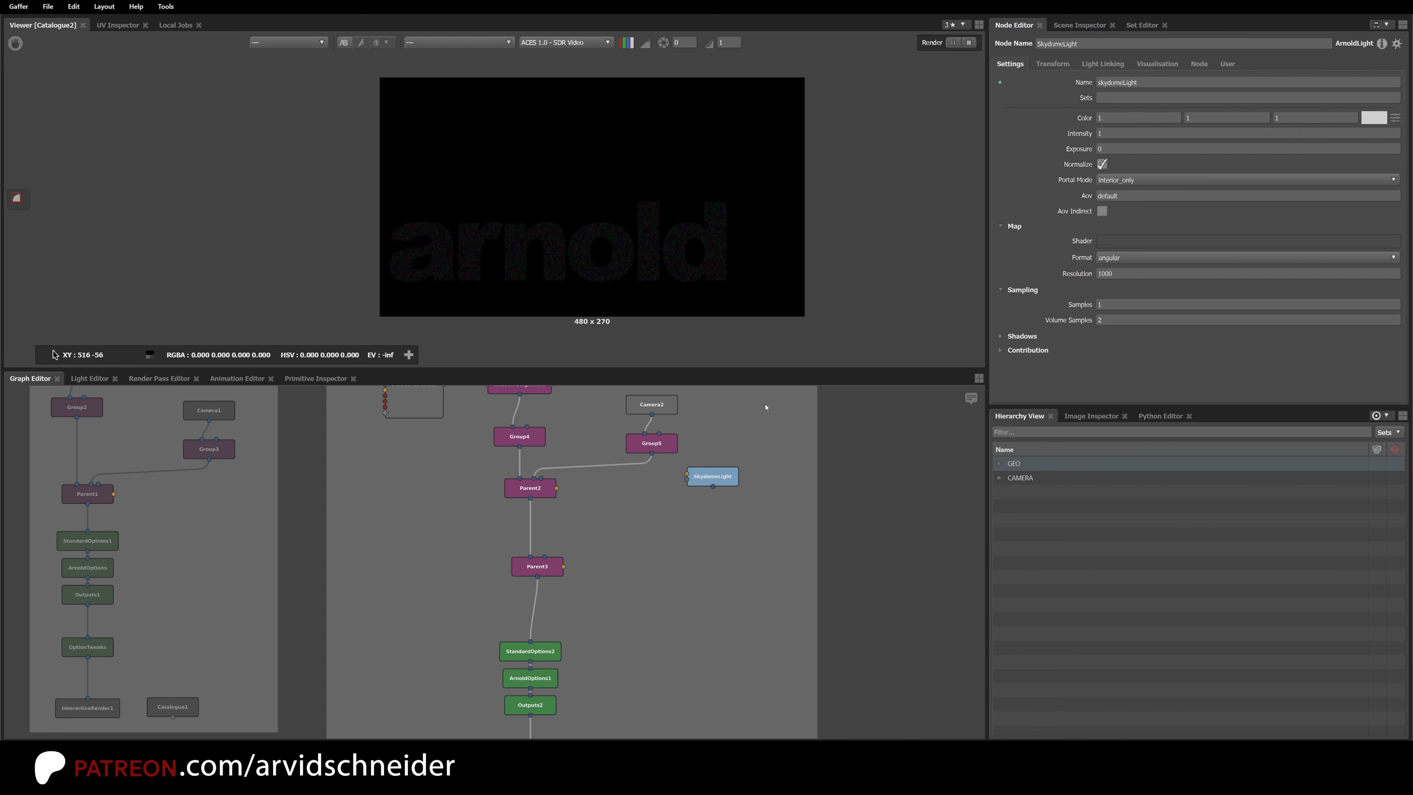
drag(718, 478, 537, 559)
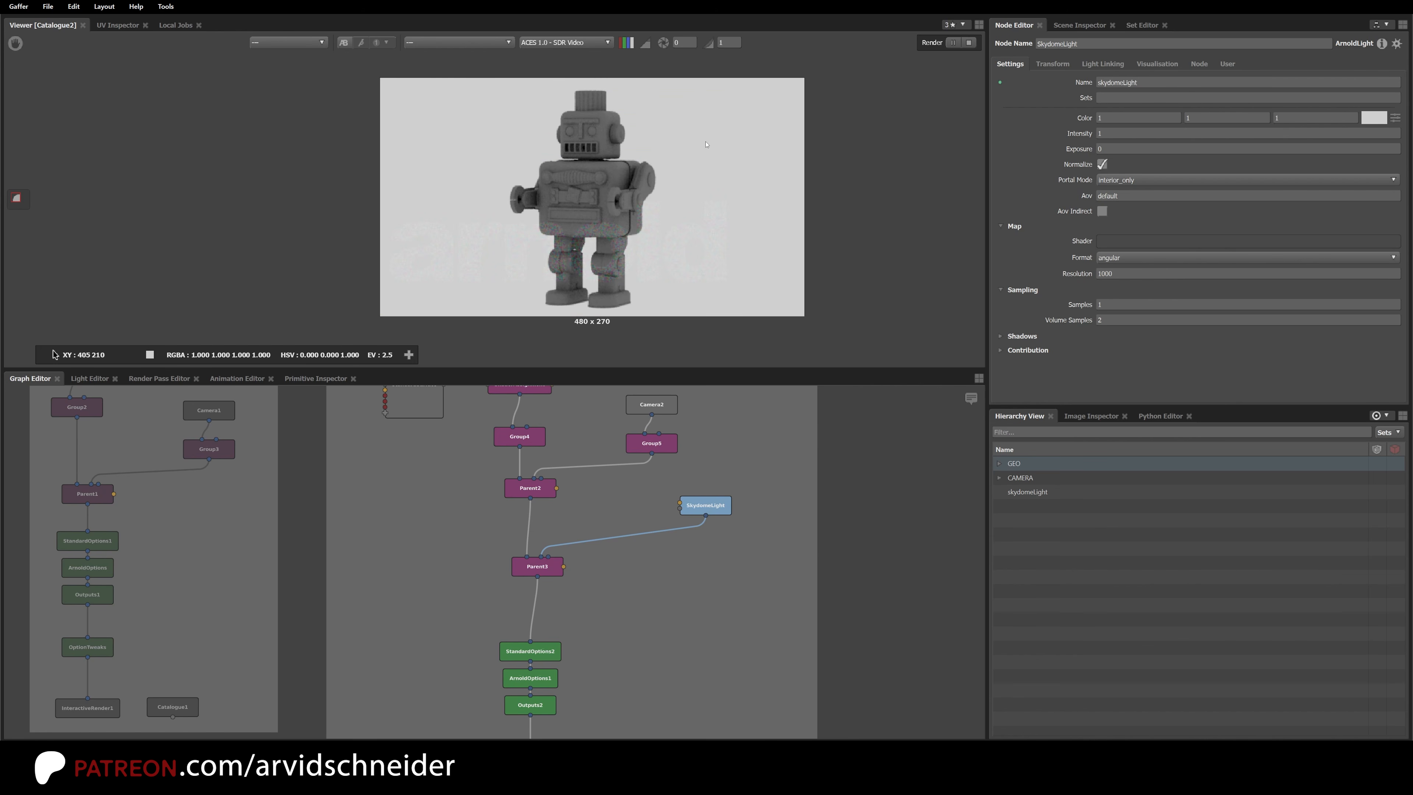
drag(723, 507, 713, 518)
click(1020, 494)
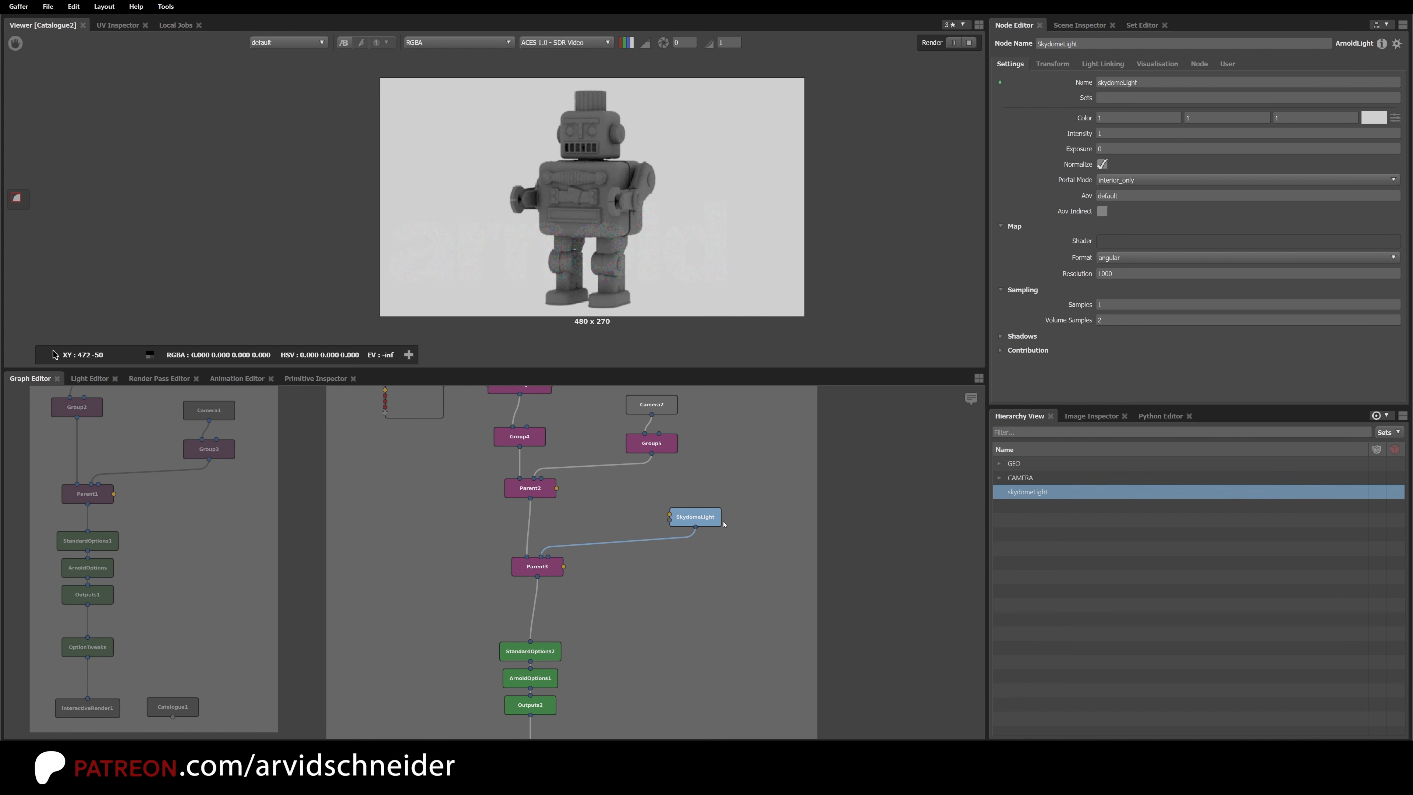
Step: Align the Parent3 node directly beneath Parent2 in the main chain and keep it selected
mouse_move(712, 523)
click(537, 566)
drag(475, 536, 535, 568)
click(551, 590)
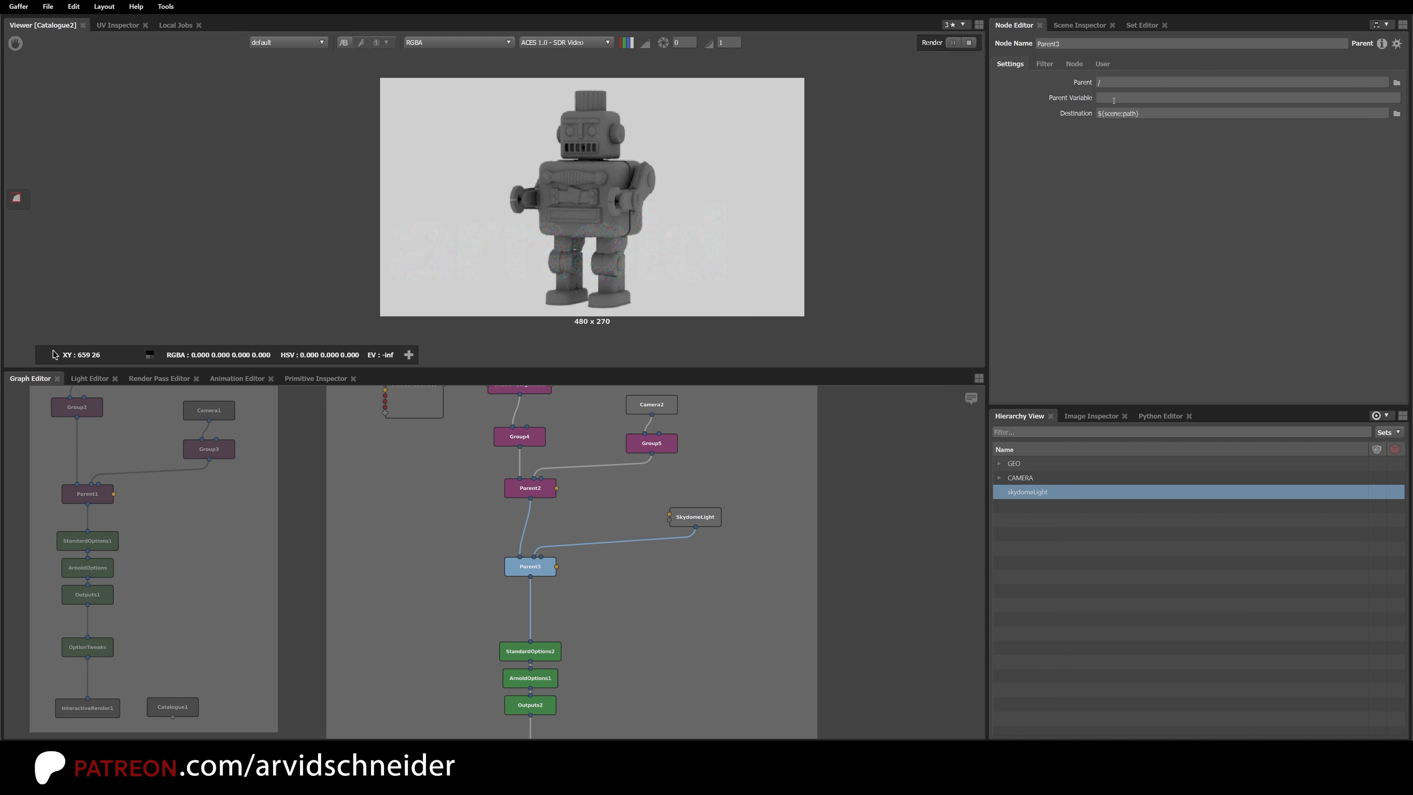
Step: Try the destination /asdfds/ on Parent3, expand that location in the hierarchy and restore the default destination
triple_click(1160, 114)
text(/asdfds/)
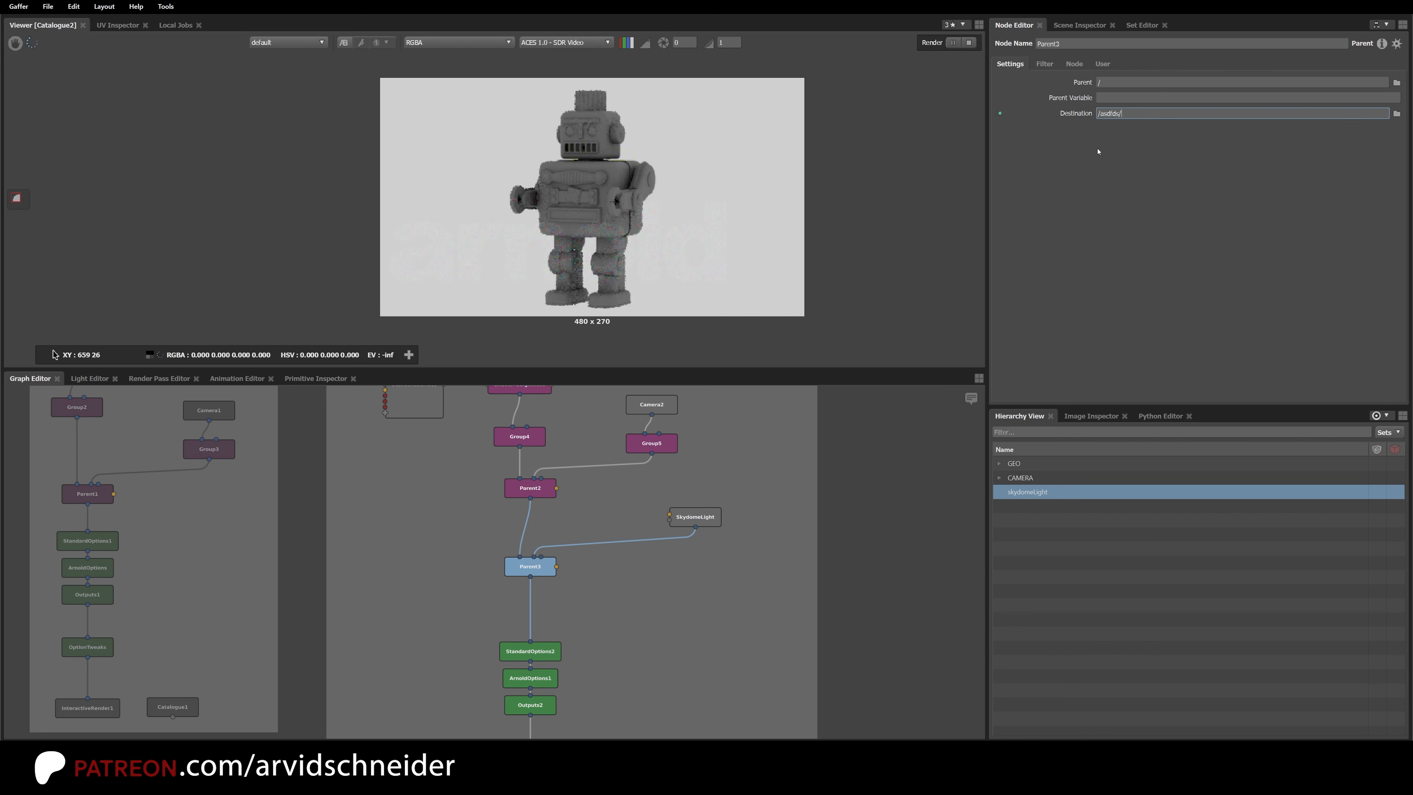
key(Return)
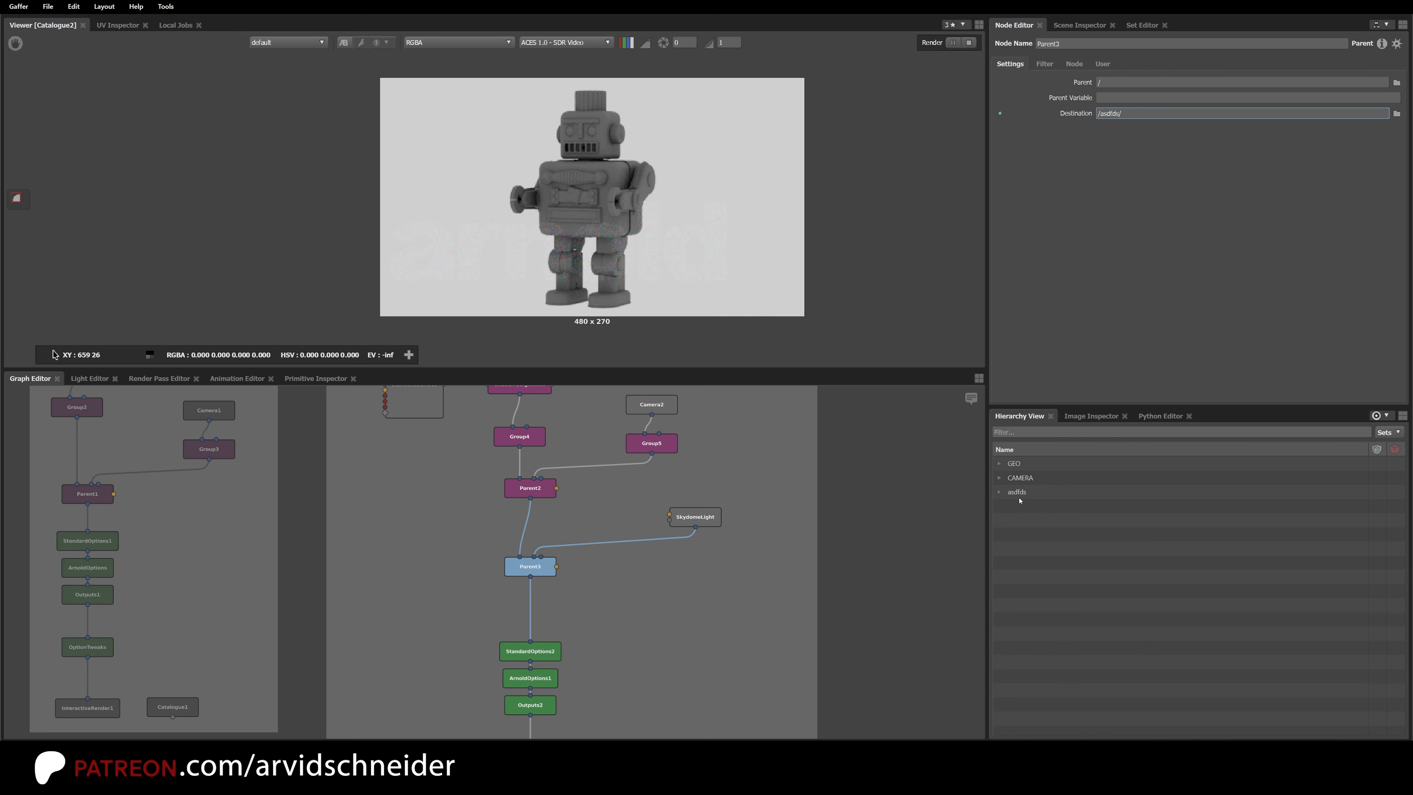
click(1000, 492)
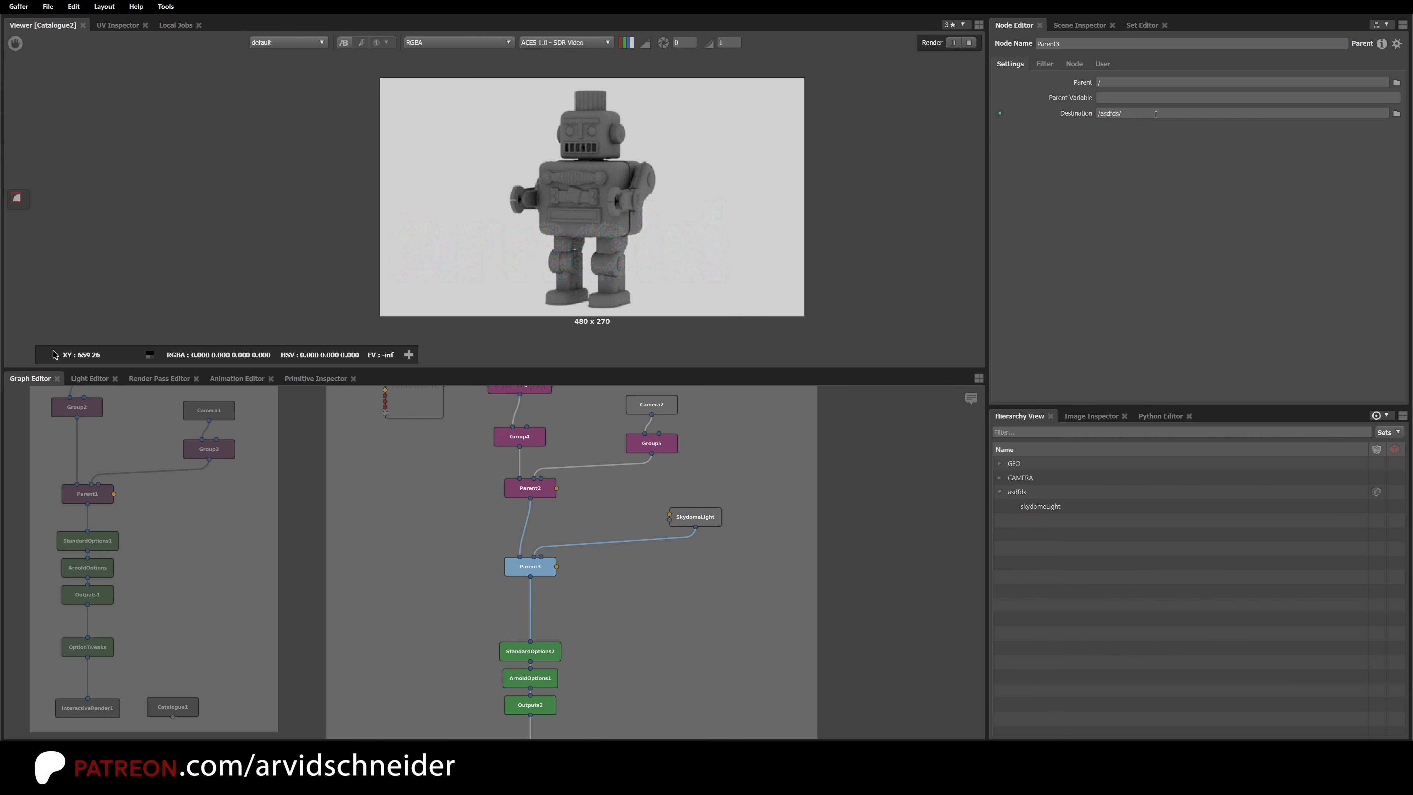
right_click(1184, 114)
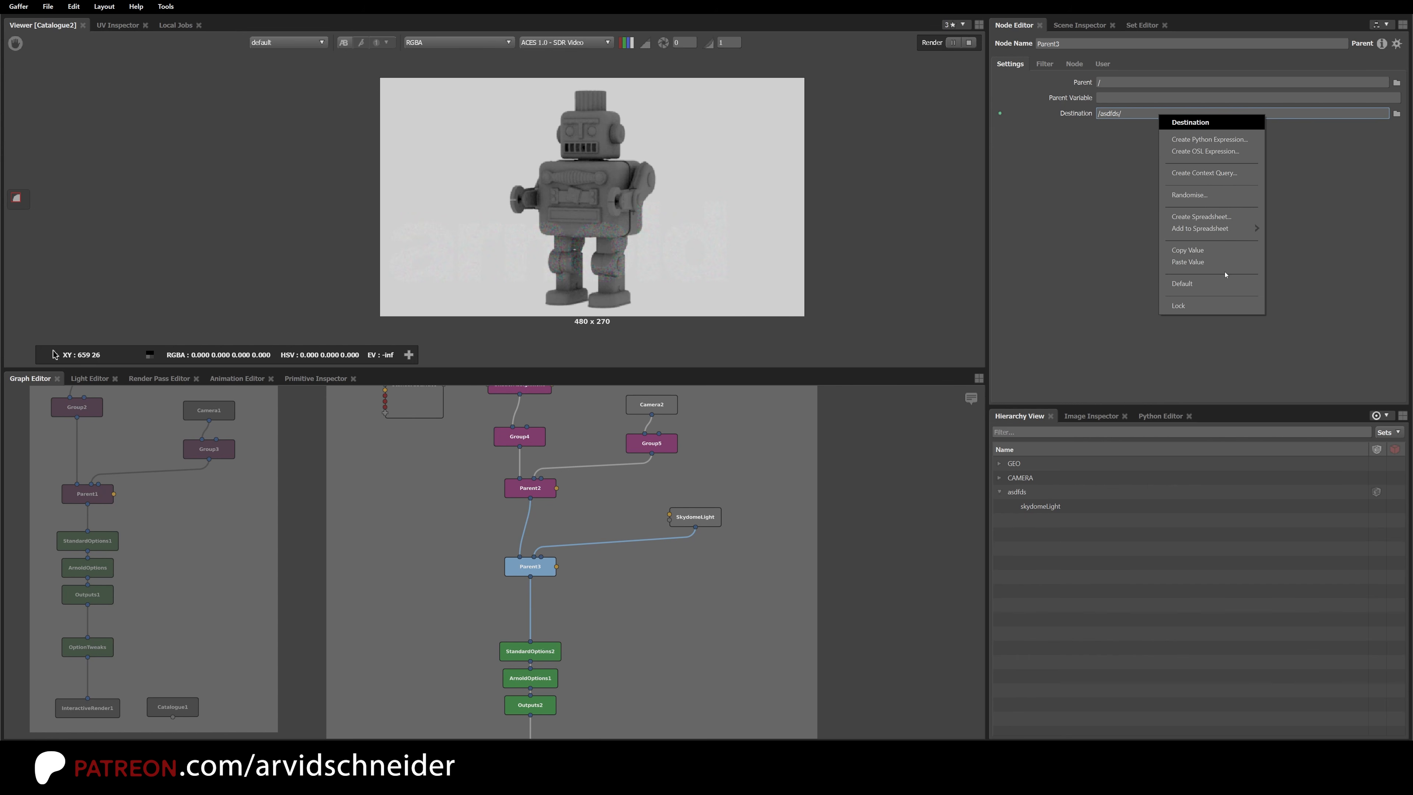
click(1224, 284)
click(645, 591)
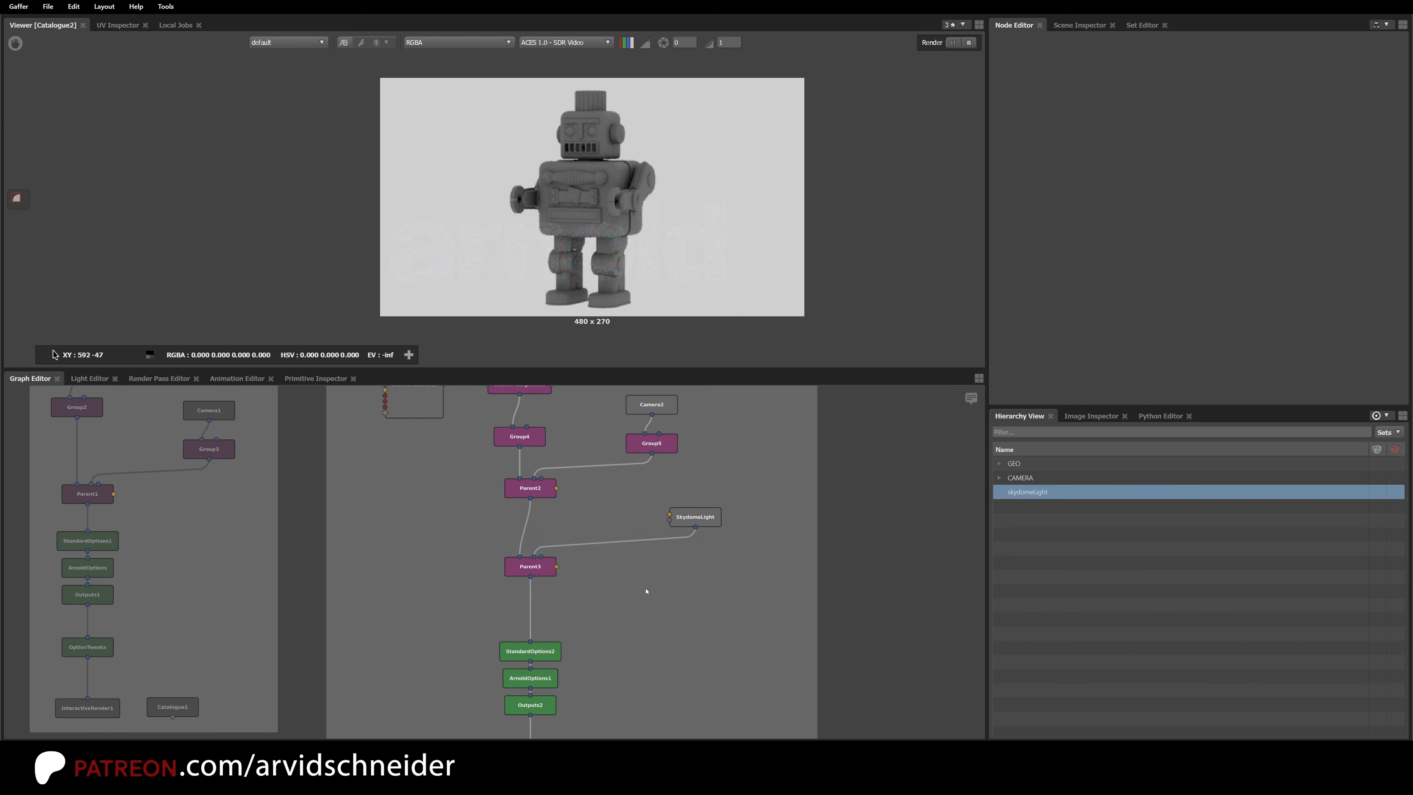
Step: Paste a copy of the camera's Group5 between SkydomeLight and Parent3, and arrange the three nodes neatly
click(668, 448)
click(704, 524)
key(ctrl+v)
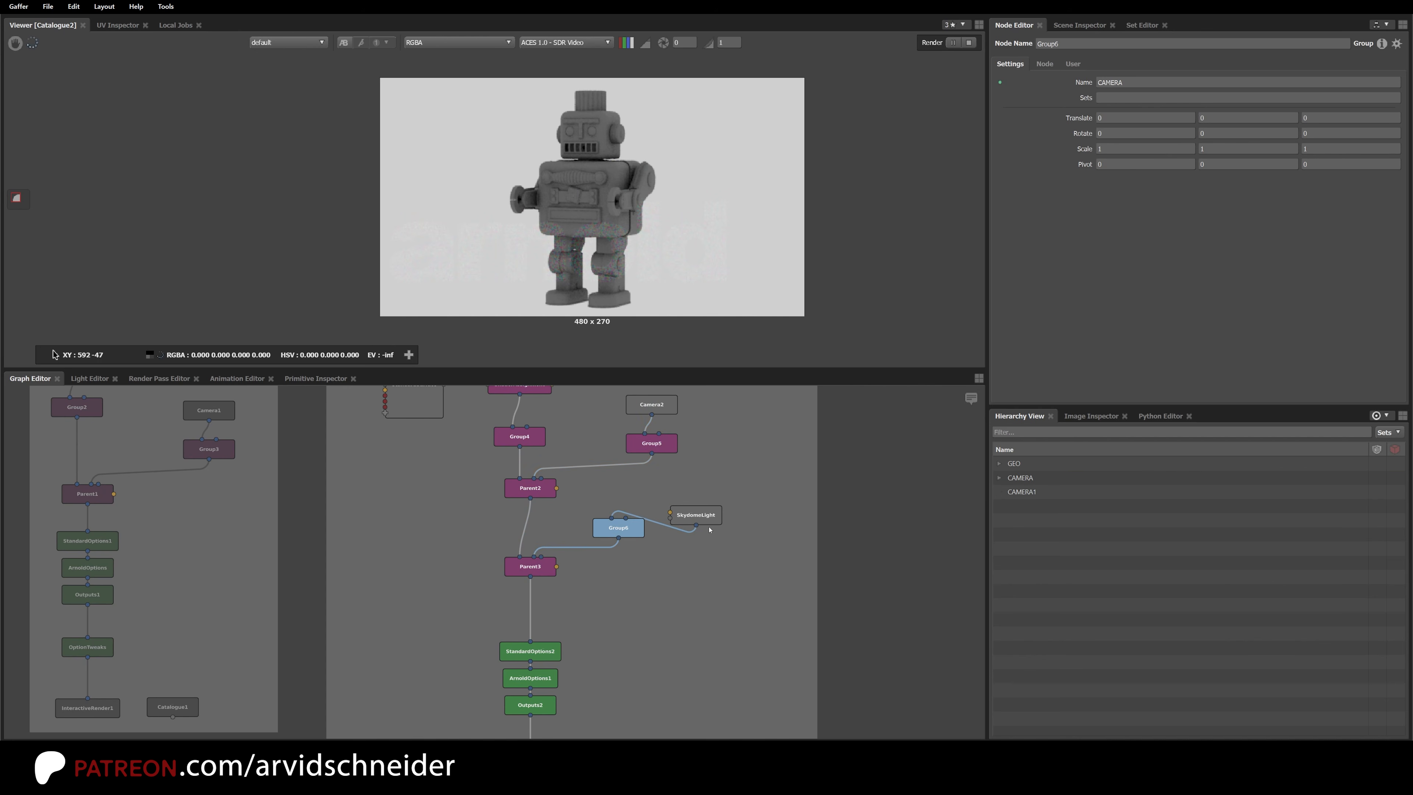
drag(632, 532, 711, 545)
drag(557, 564, 567, 582)
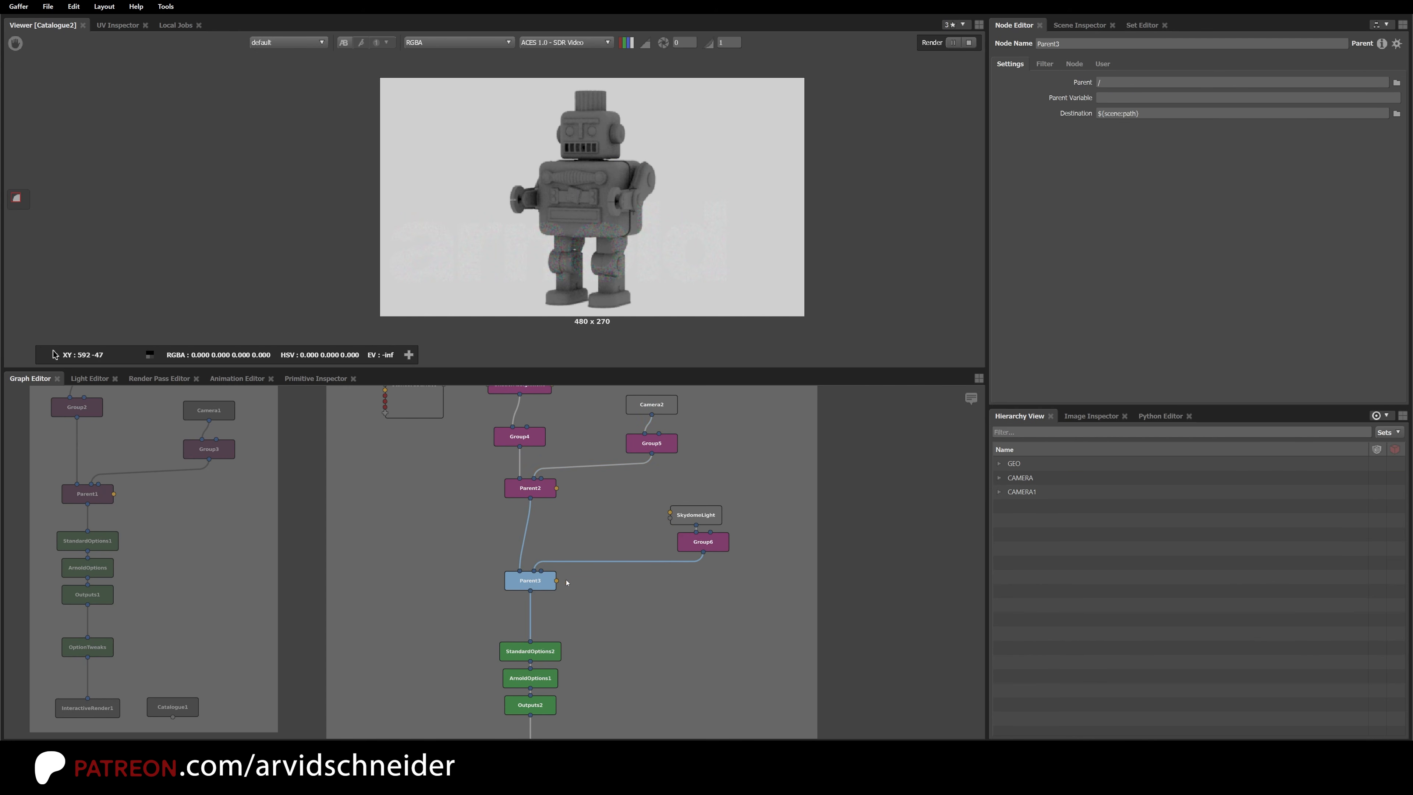
drag(714, 512, 714, 501)
Step: Set the location name of the skydome light's Group6 to LGT
click(702, 542)
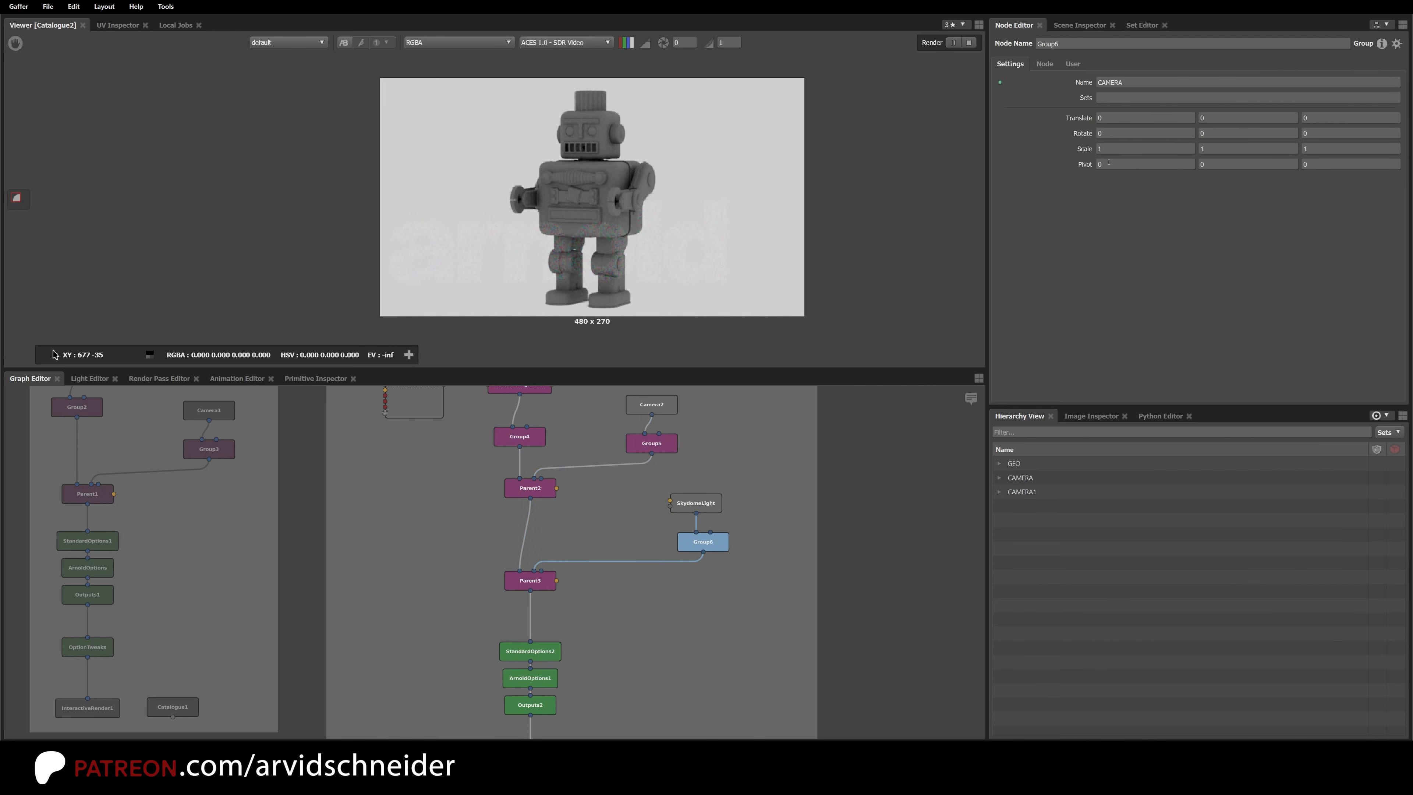
double_click(1110, 83)
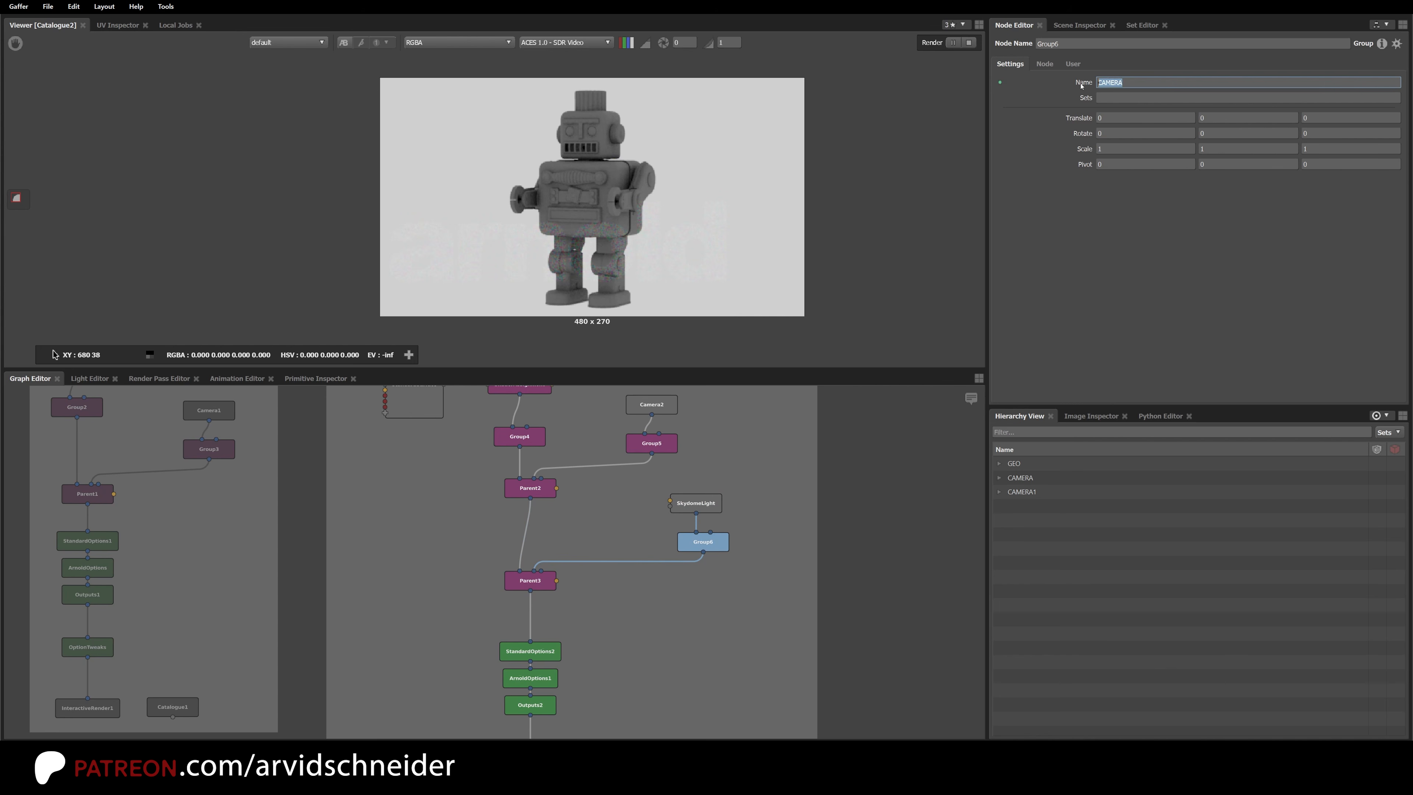
text(LGT)
key(Return)
click(725, 586)
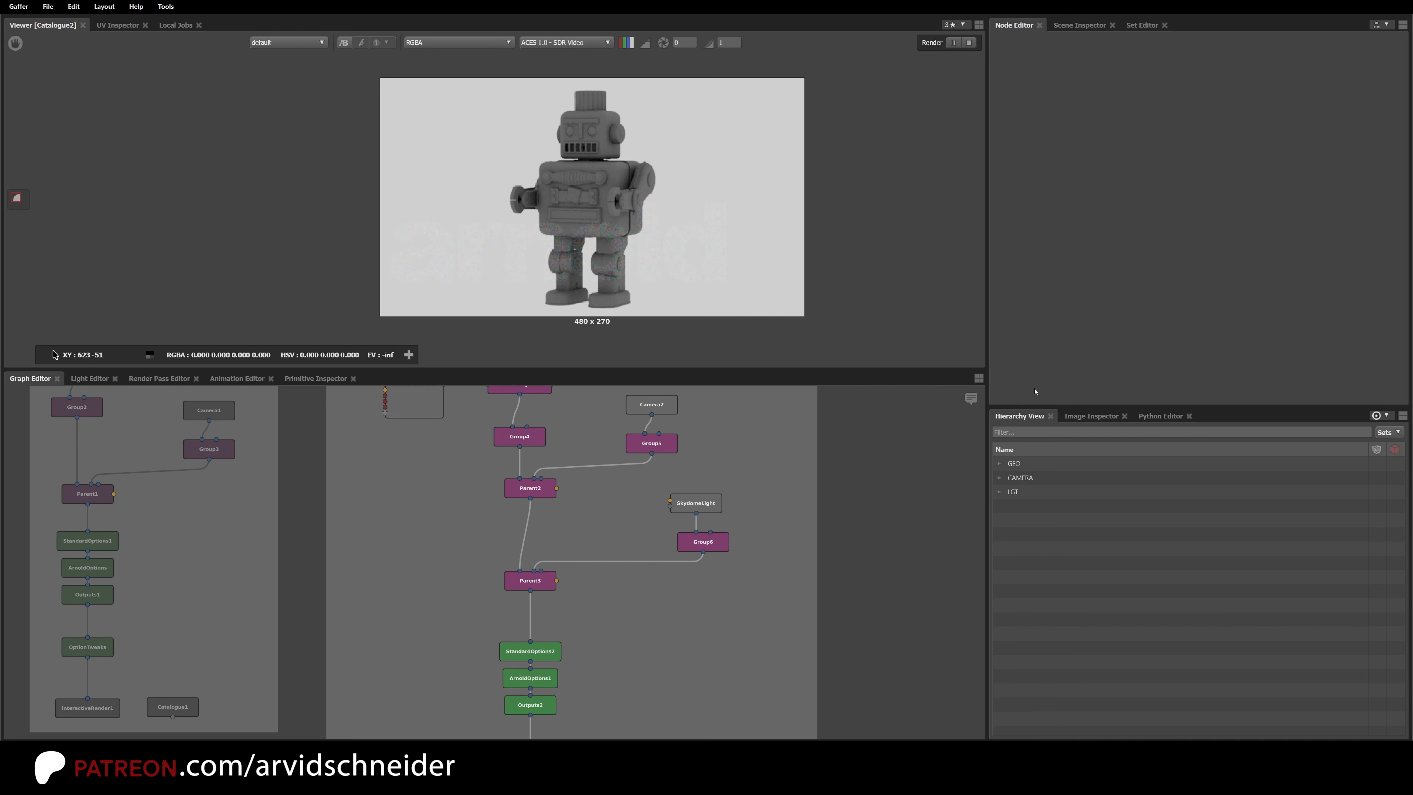
Step: Shift Group6, Parent3 and SkydomeLight slightly lower in the graph to space out the lighting branch
click(712, 510)
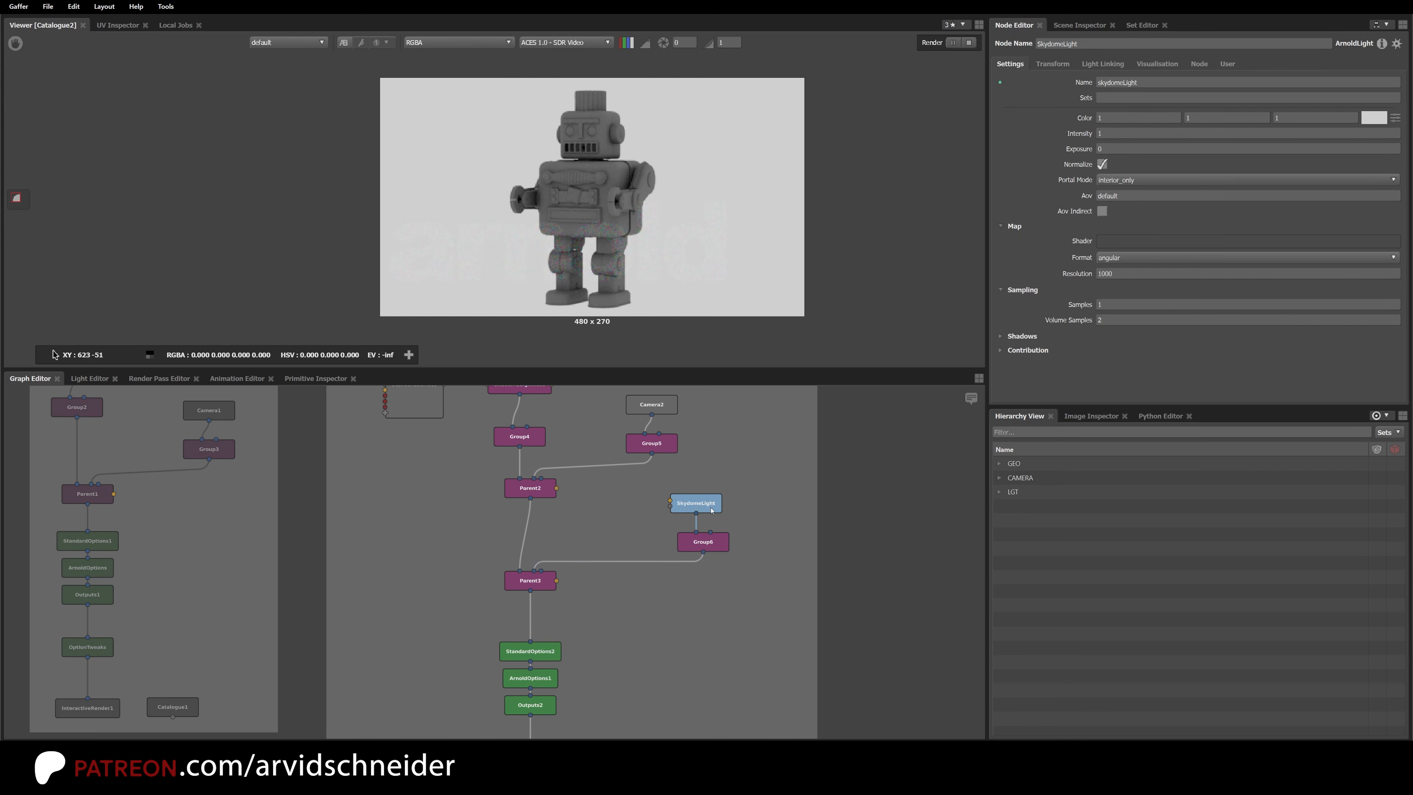
click(693, 606)
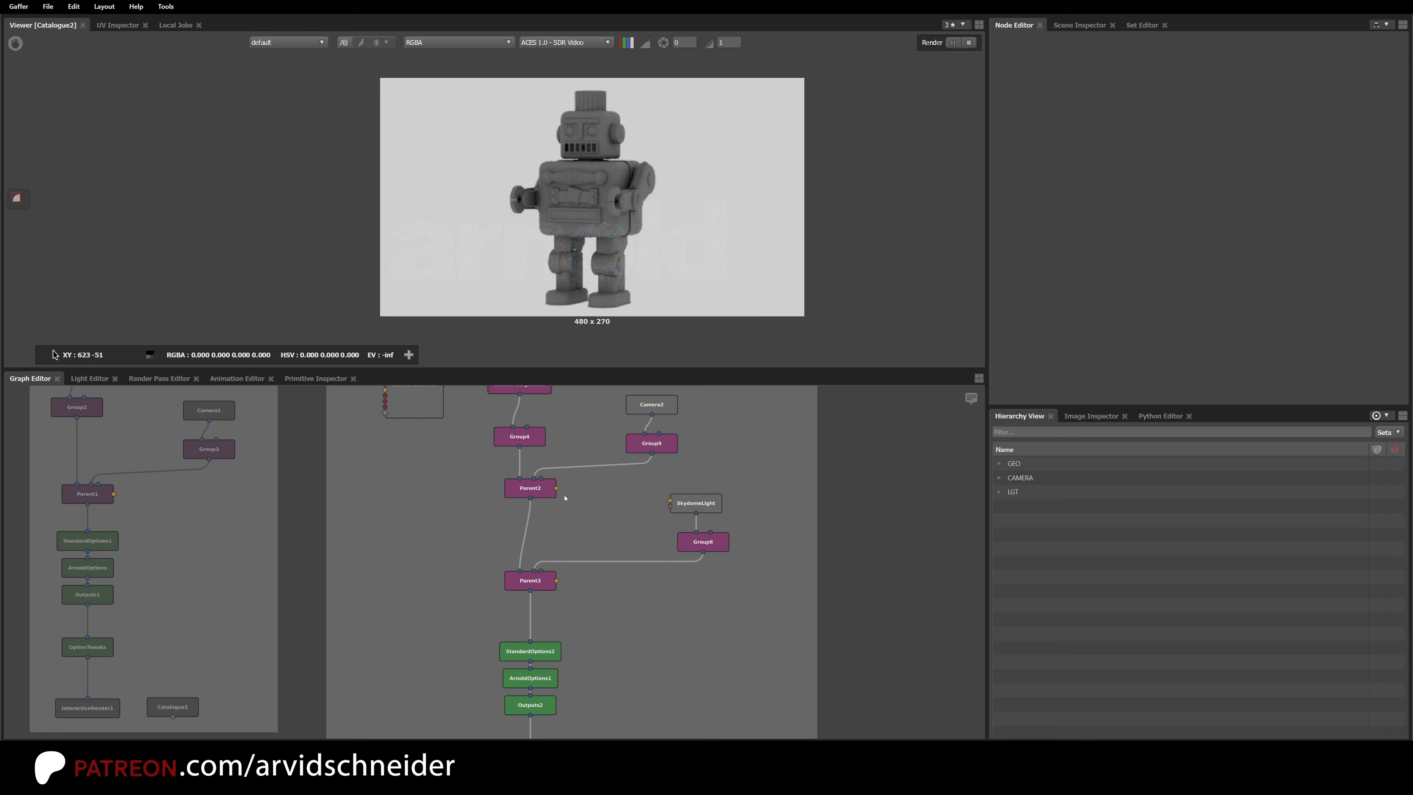
drag(470, 517, 792, 623)
drag(717, 543, 718, 563)
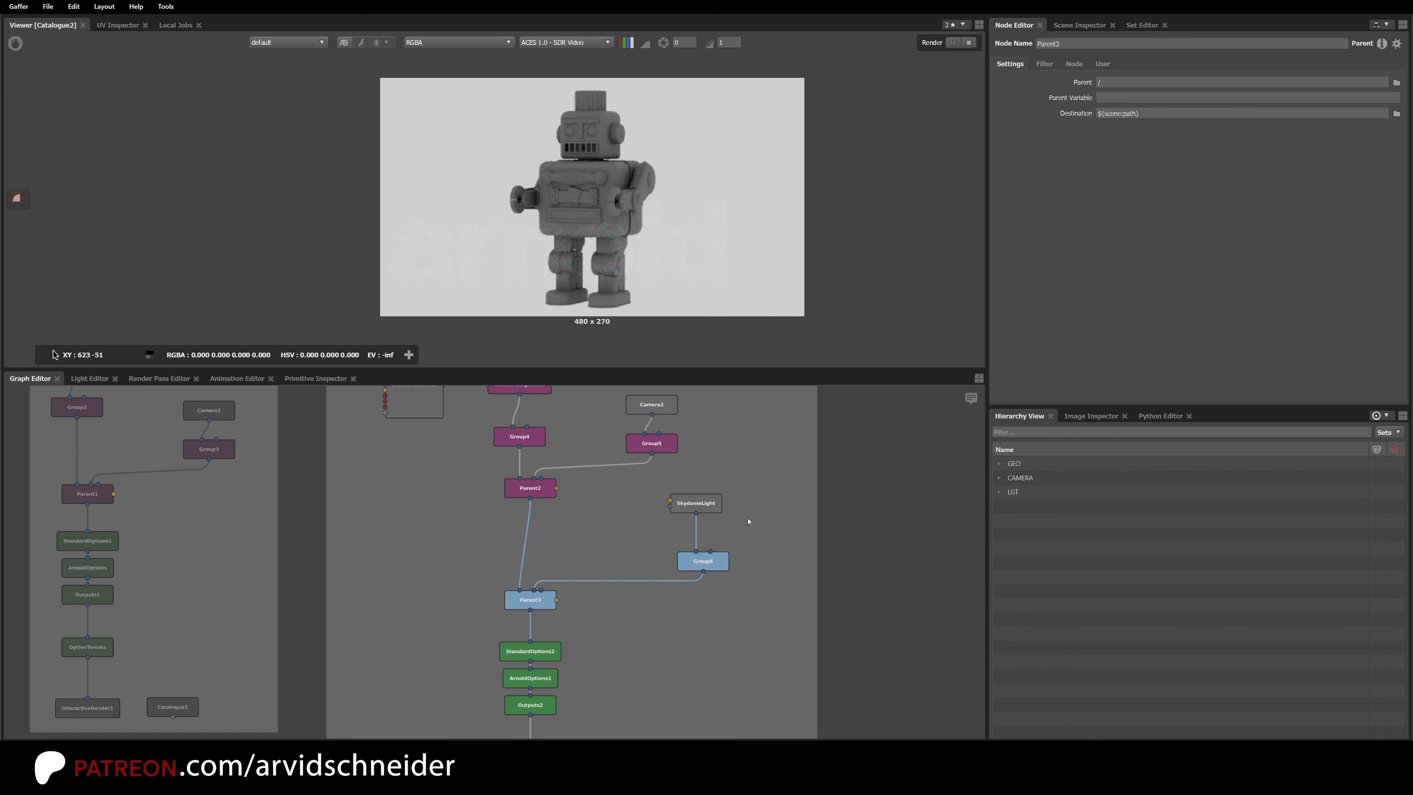
click(748, 521)
drag(712, 503, 712, 514)
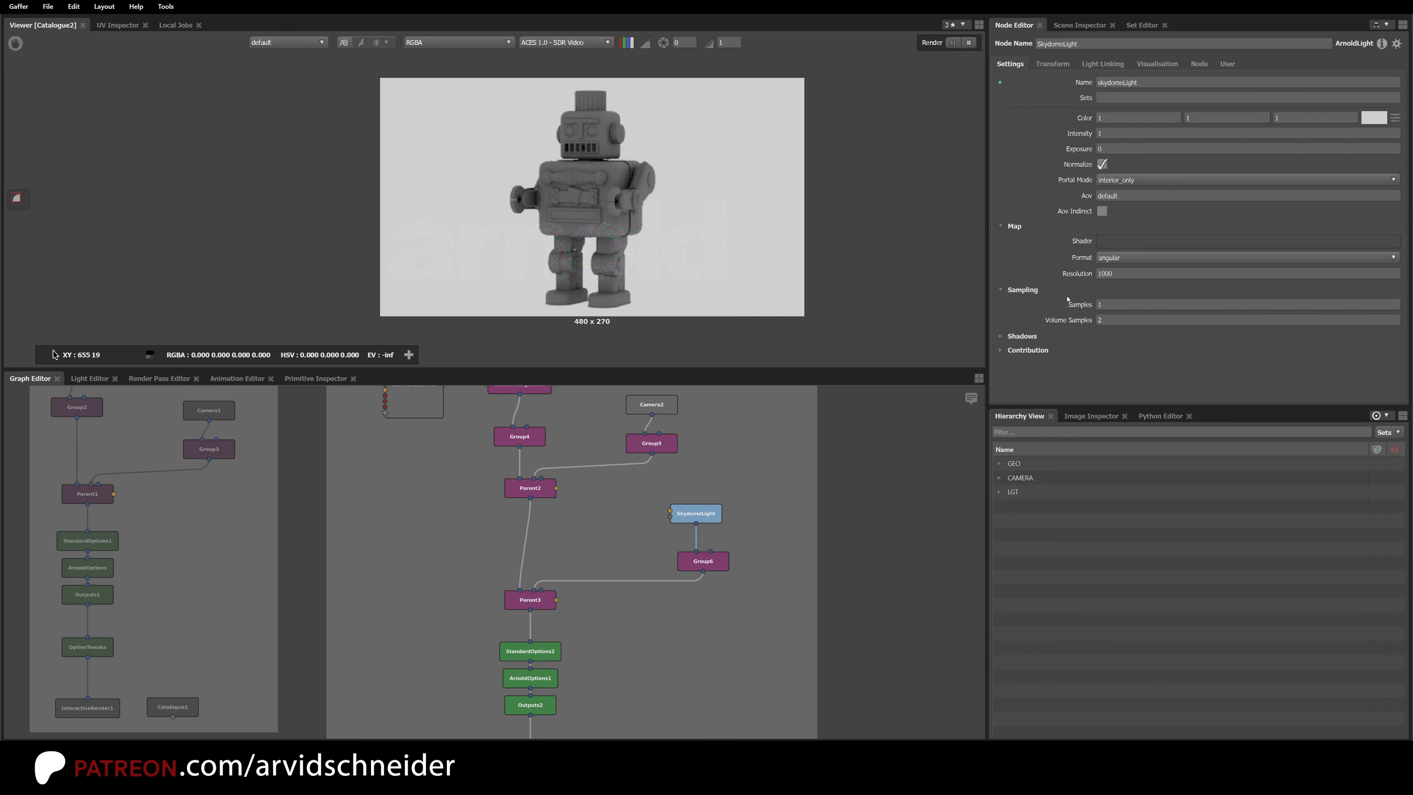
Step: Create an Arnold image shader node (aiImage) and place it beside SkydomeLight's color and shader inputs
click(1143, 242)
scroll(643, 535, up, 5)
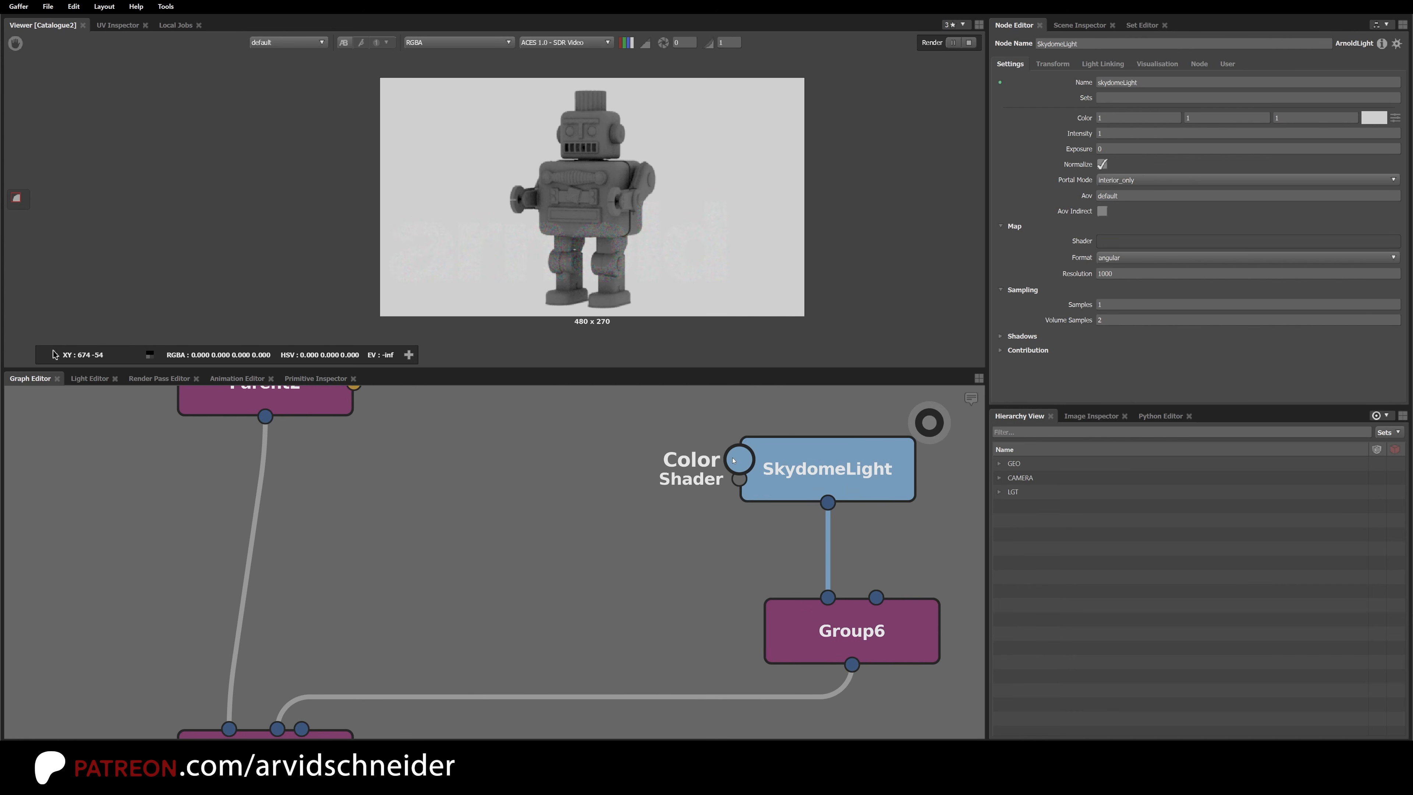
click(546, 519)
key(Tab)
text(image)
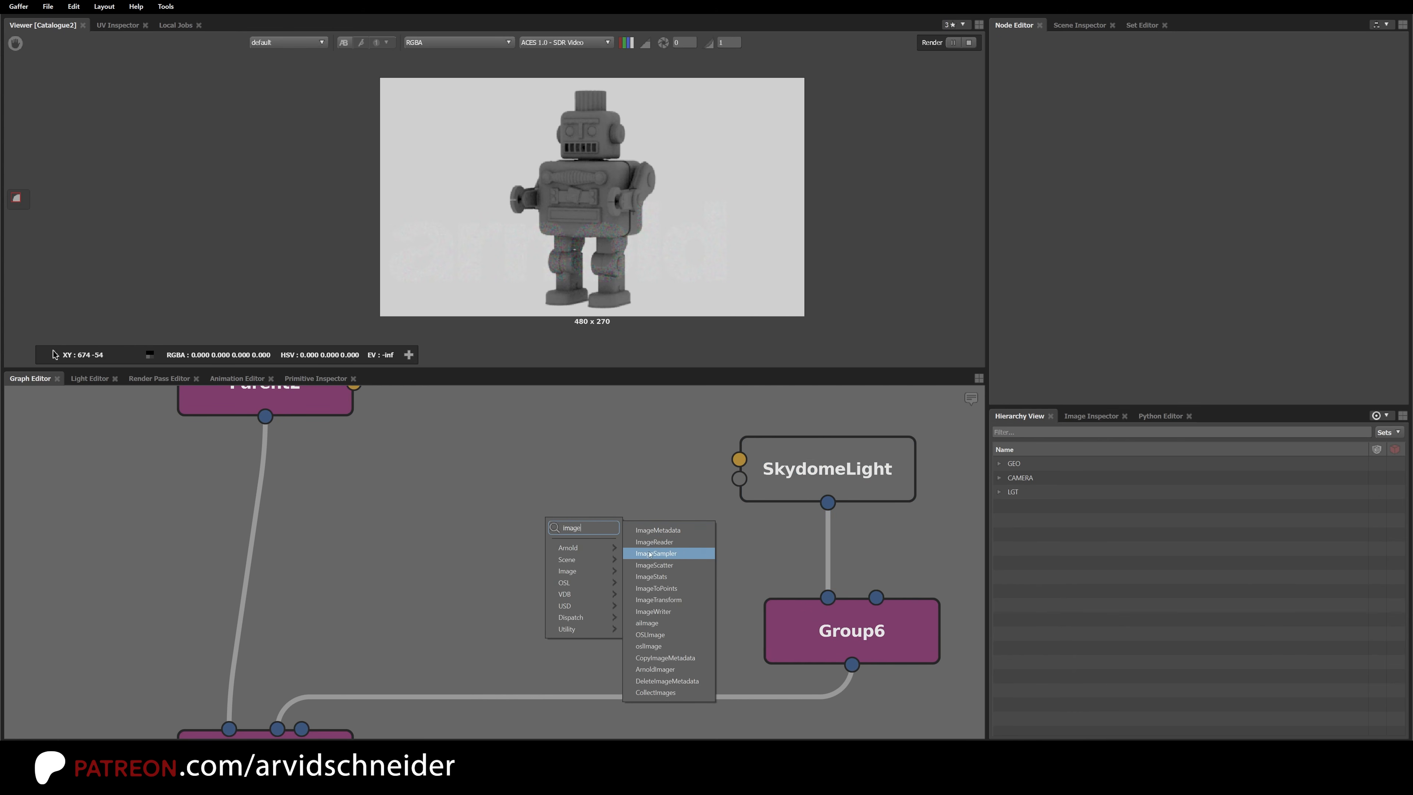
click(665, 623)
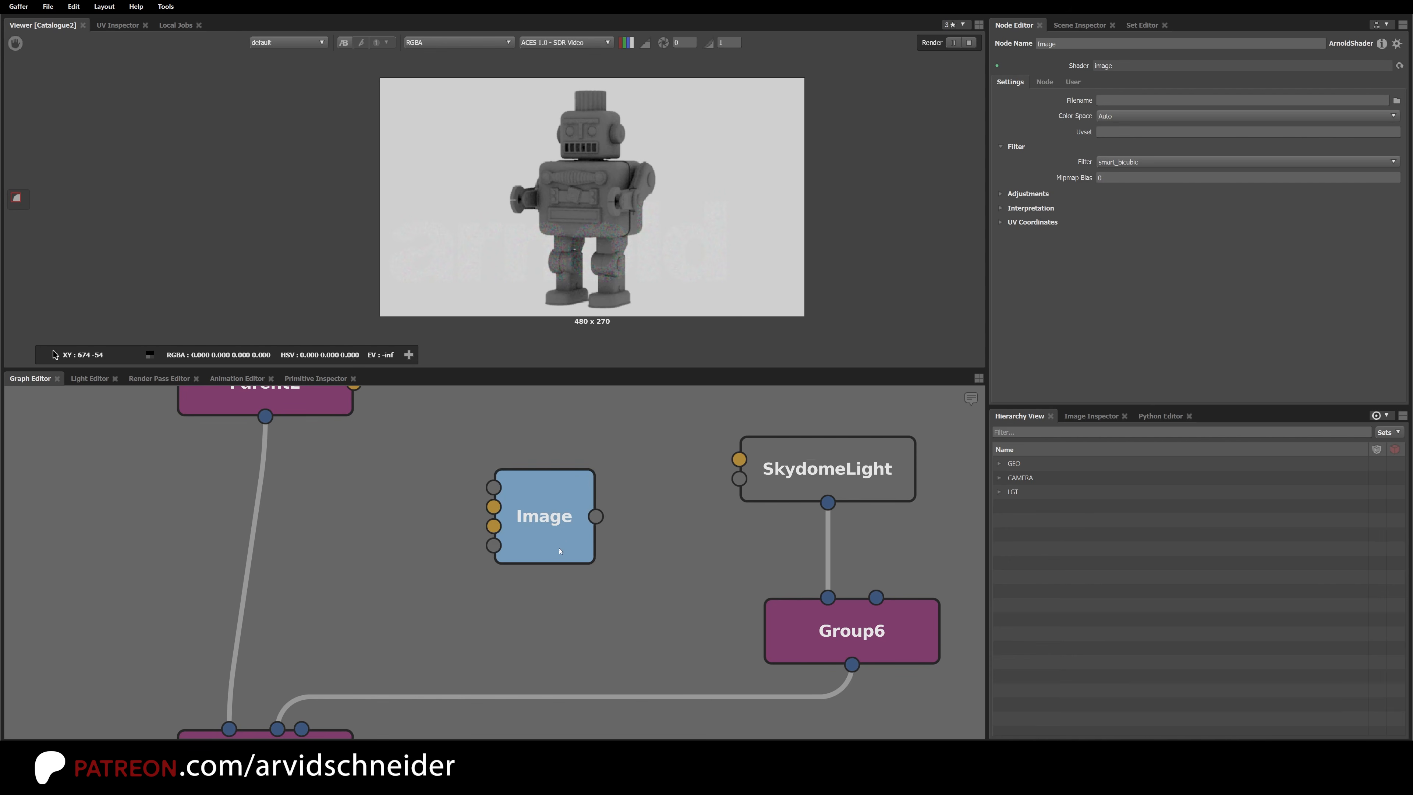
drag(562, 547, 599, 510)
middle_drag(667, 513, 649, 572)
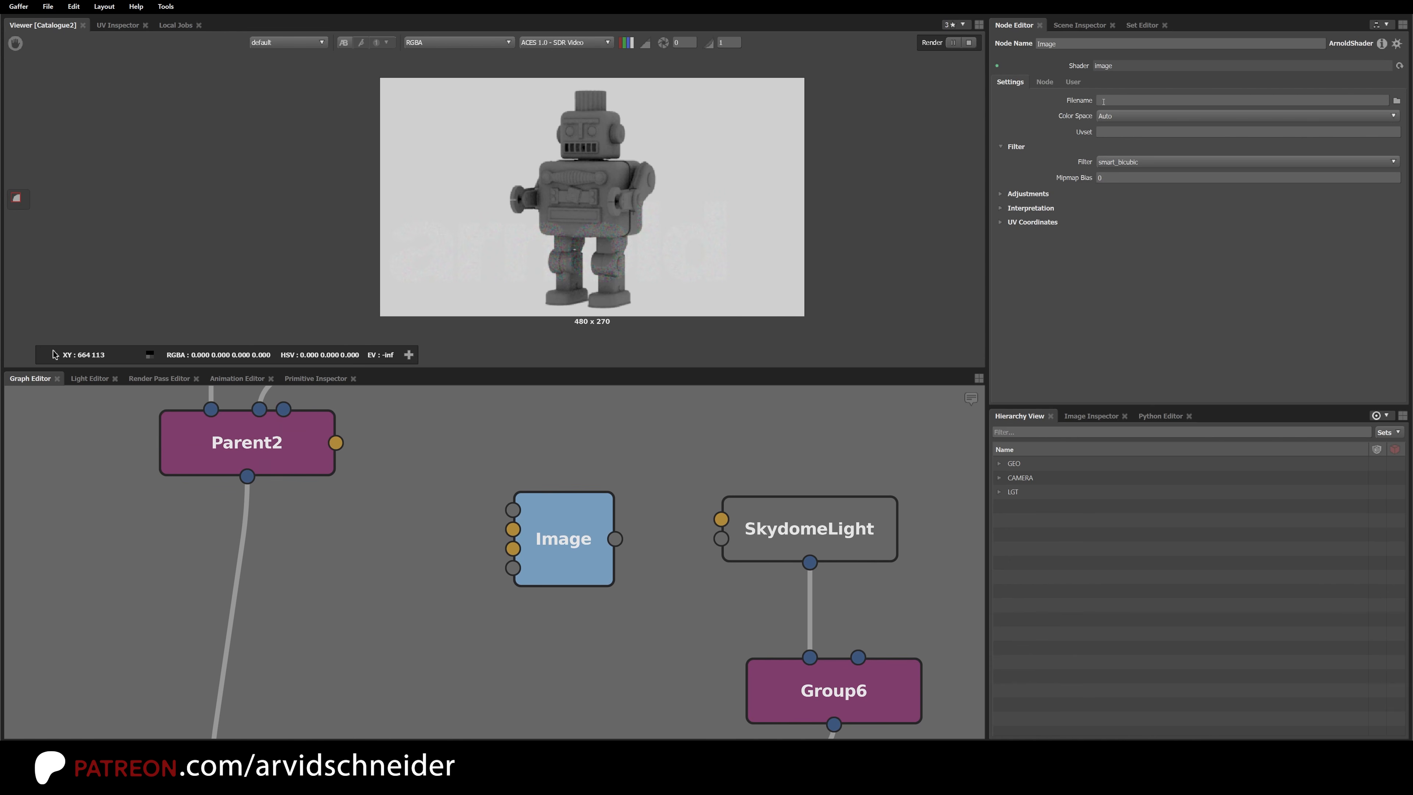
Step: Stop the render and set the Image shader's filename to the 2k studio HDRI .tx texture
click(672, 575)
click(968, 42)
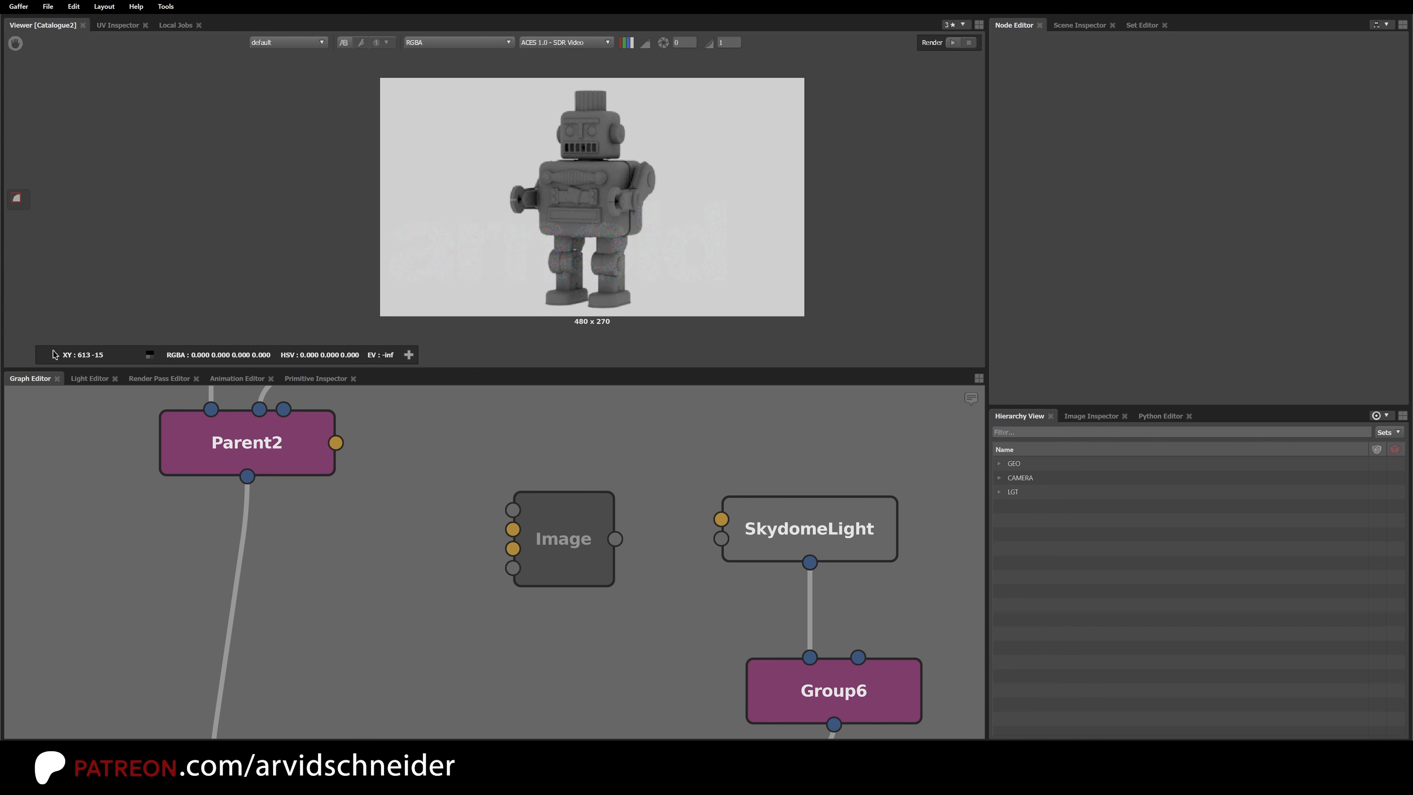
click(564, 539)
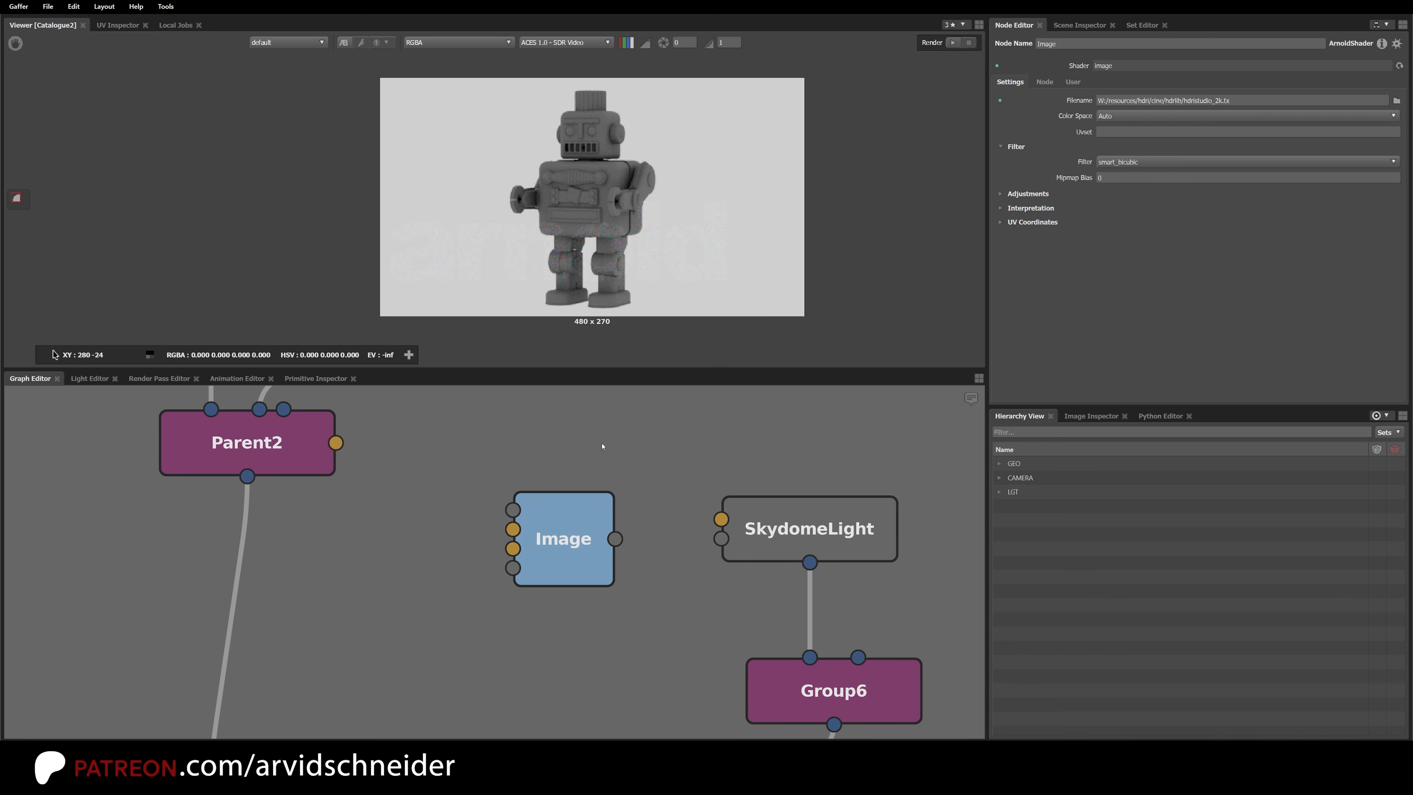
Step: Connect the Image shader's output to SkydomeLight's color input, align the node beside the light, and start the interactive render
drag(614, 539, 735, 520)
drag(586, 550, 627, 529)
click(953, 43)
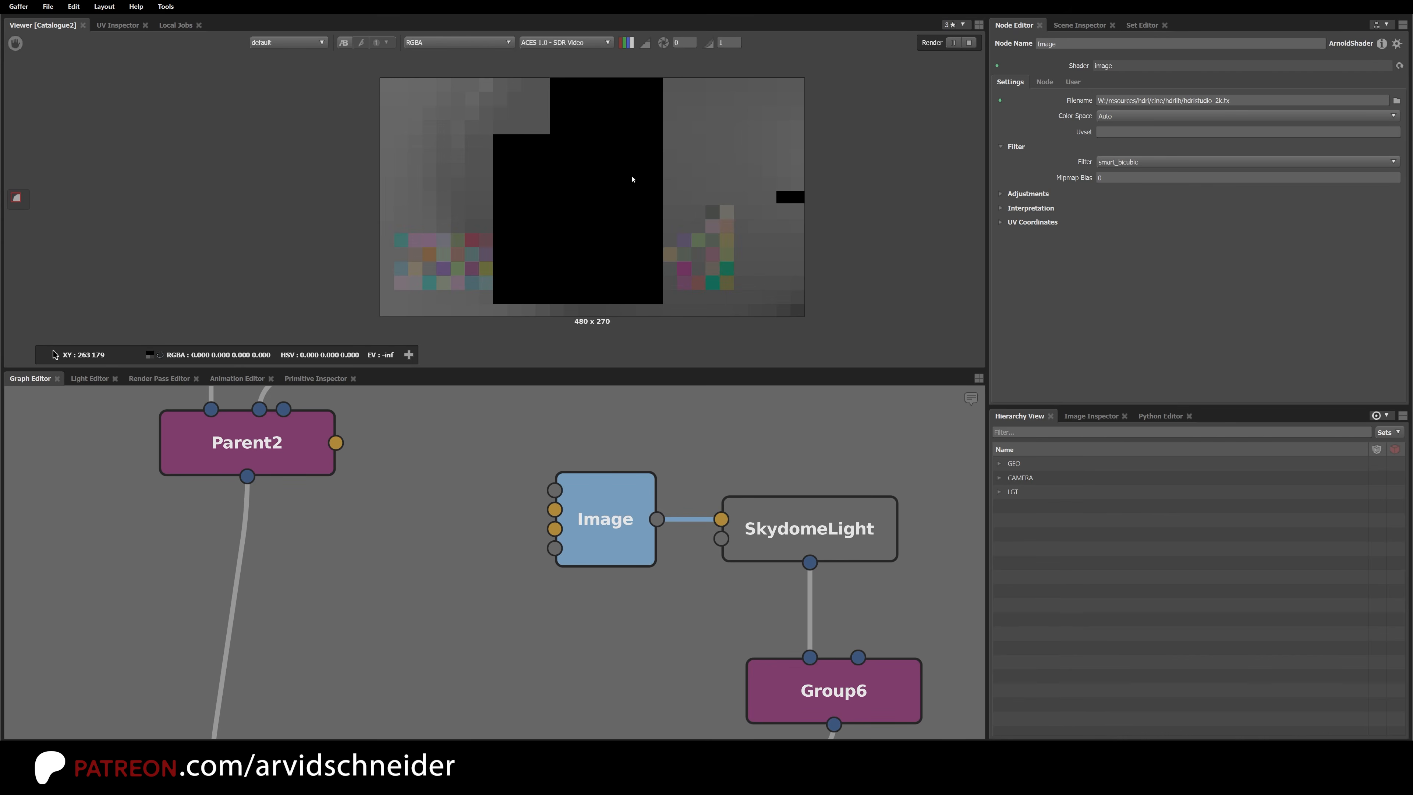
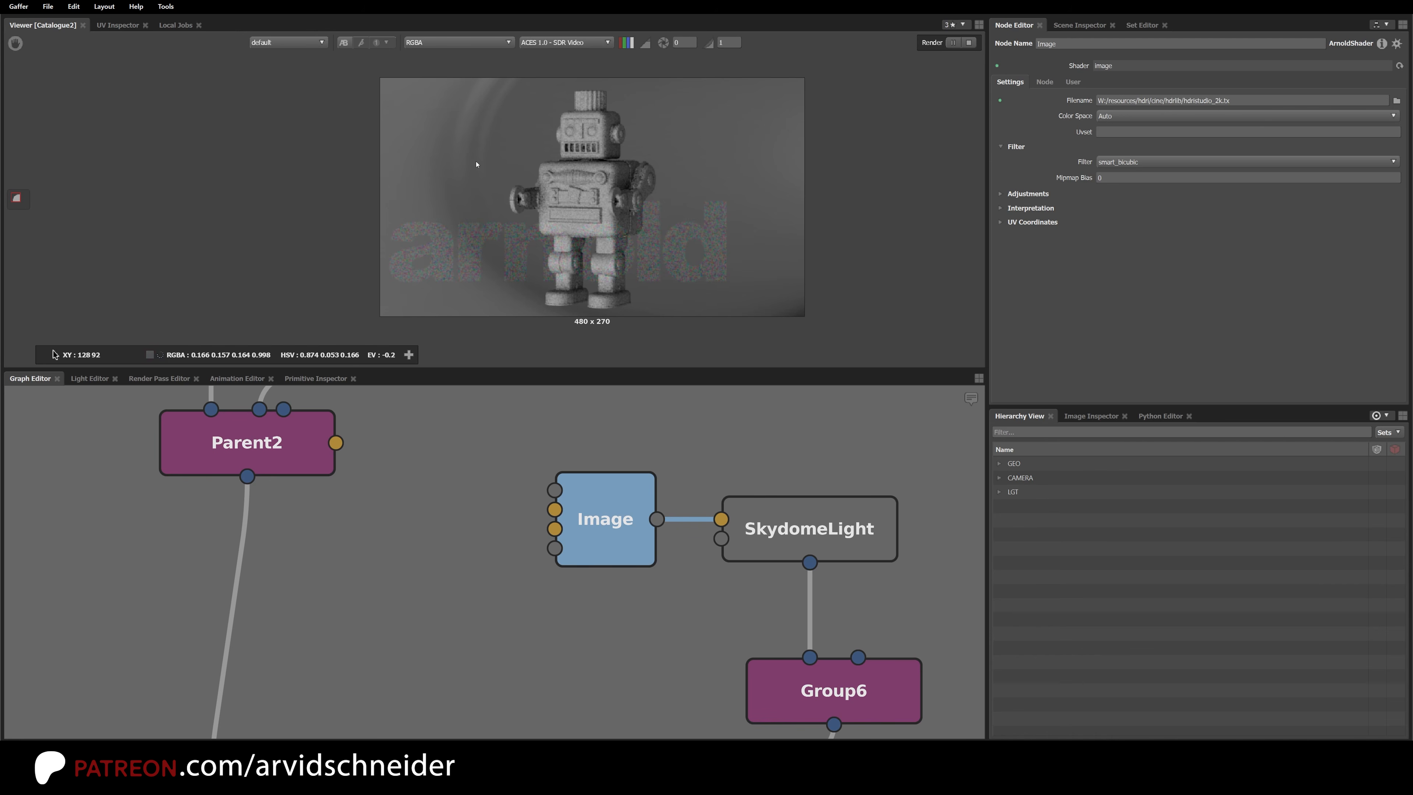
Step: Set SkydomeLight's map format to latlong
click(843, 541)
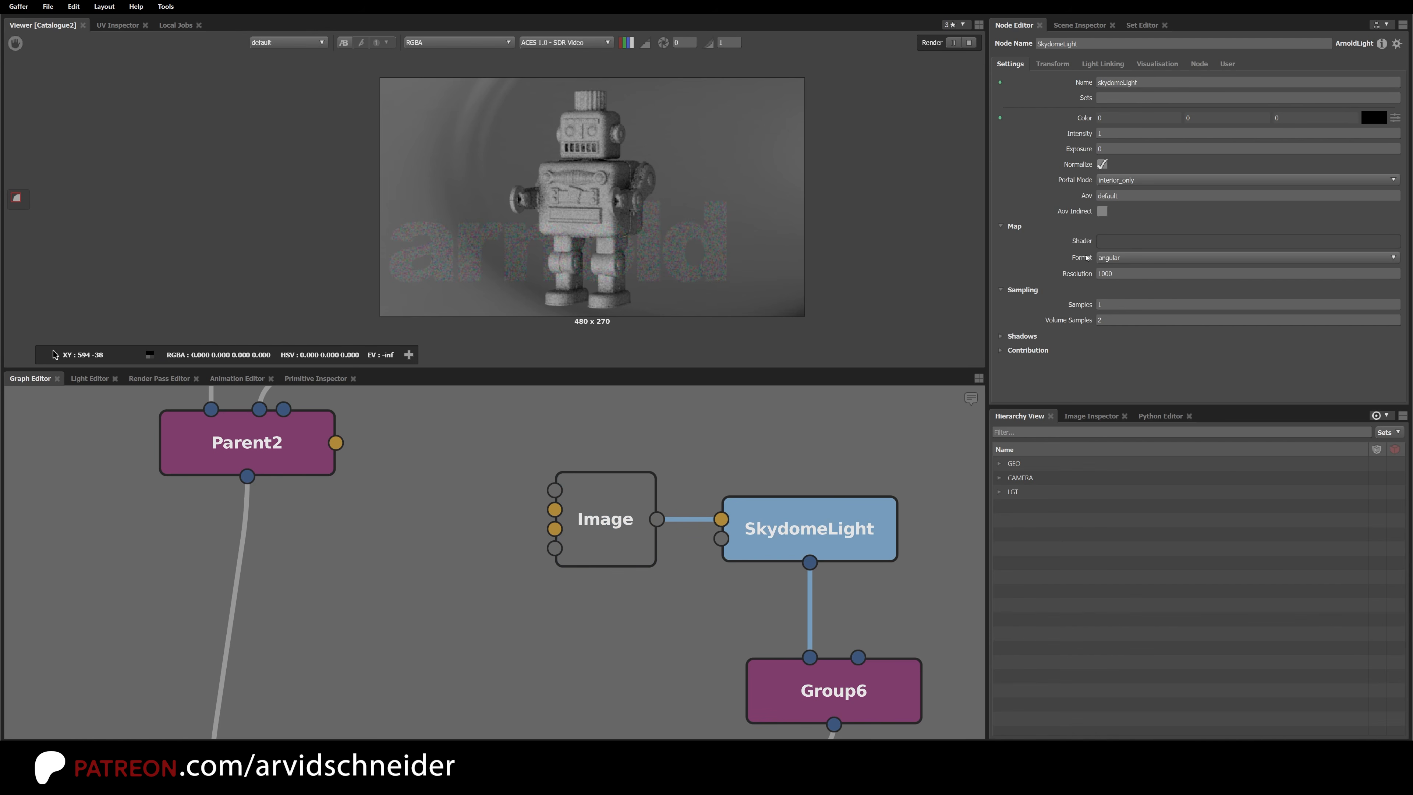
click(1109, 259)
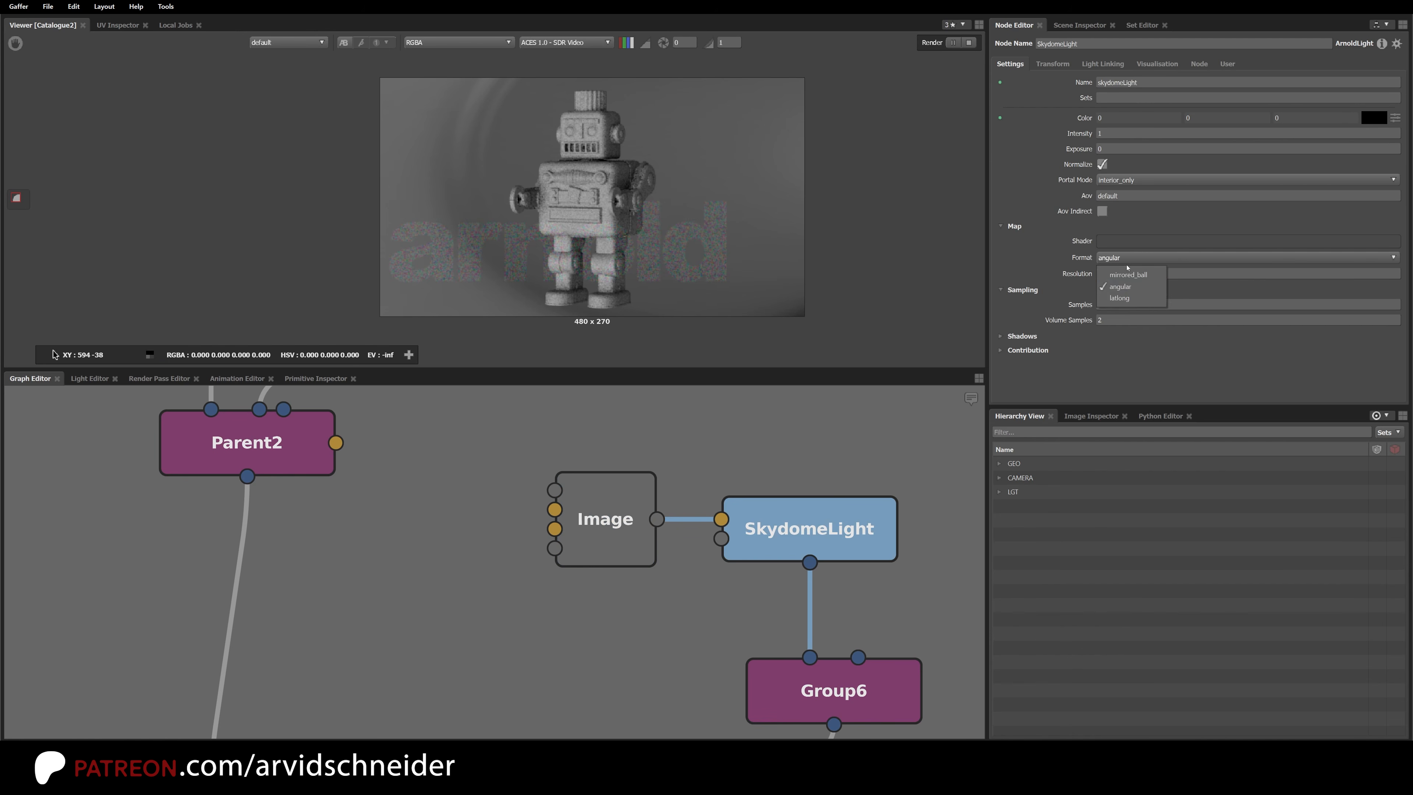
click(1117, 295)
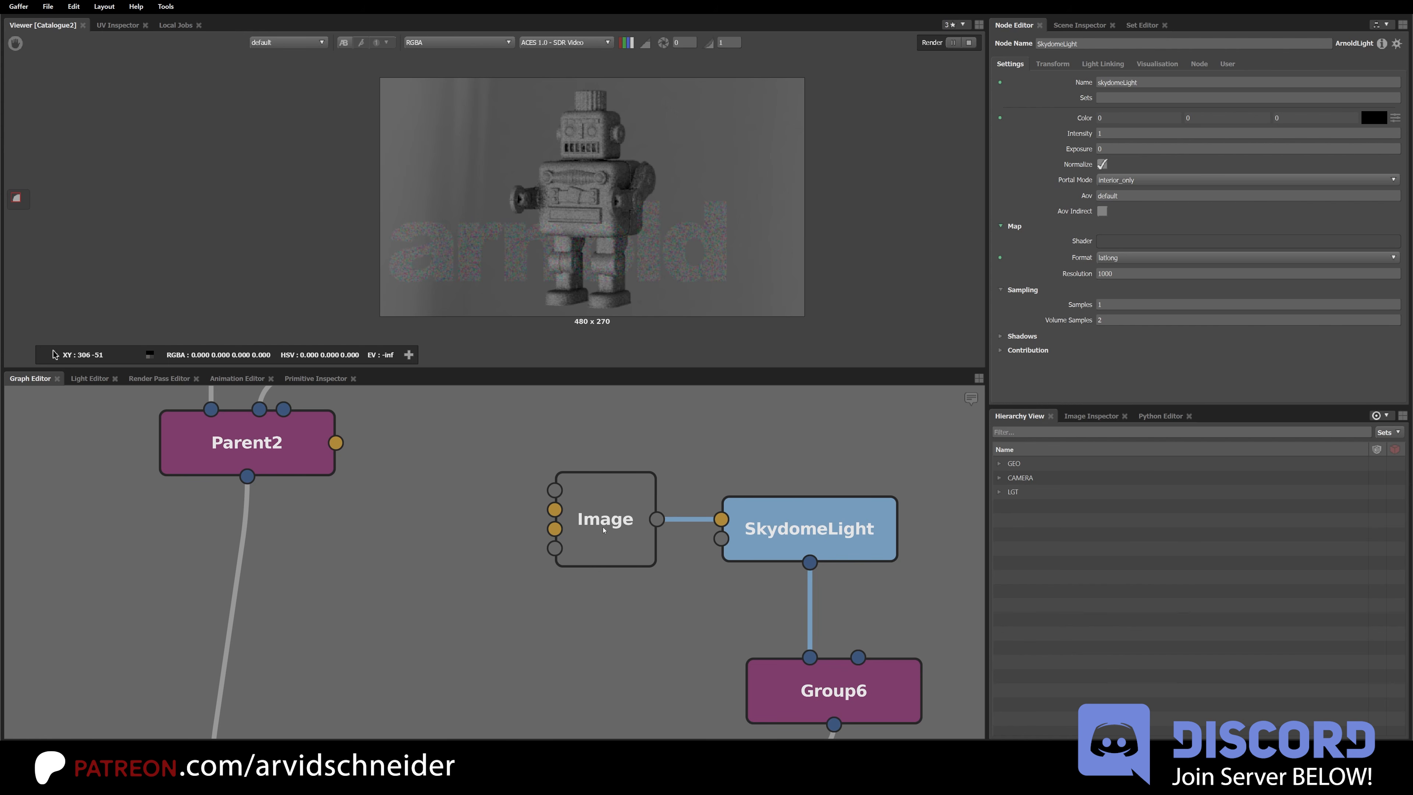
Step: Set SkydomeLight's Y rotation to 330, sweeping through angles in steps of 10 while judging the live render
click(1052, 63)
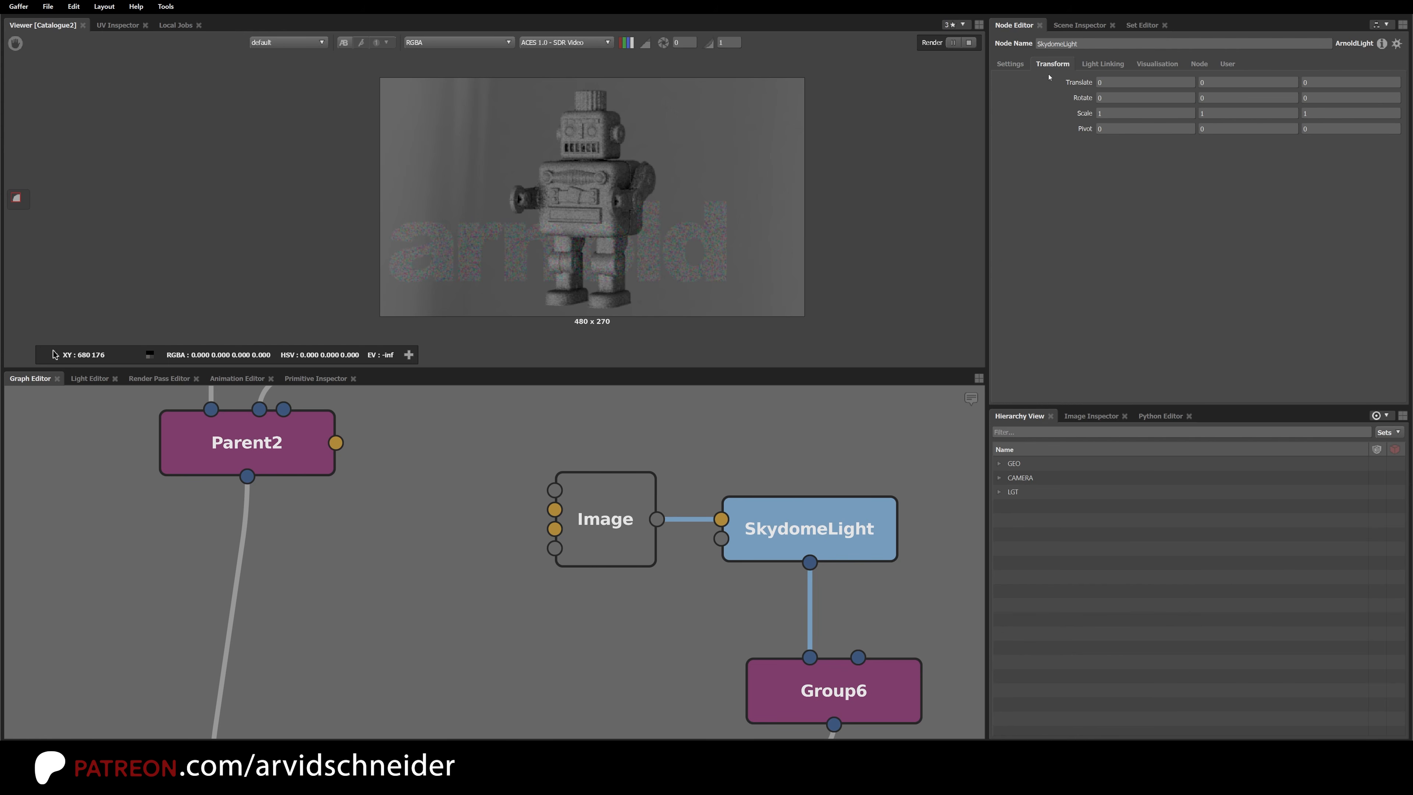
drag(1219, 98, 1174, 96)
text(10)
key(Return)
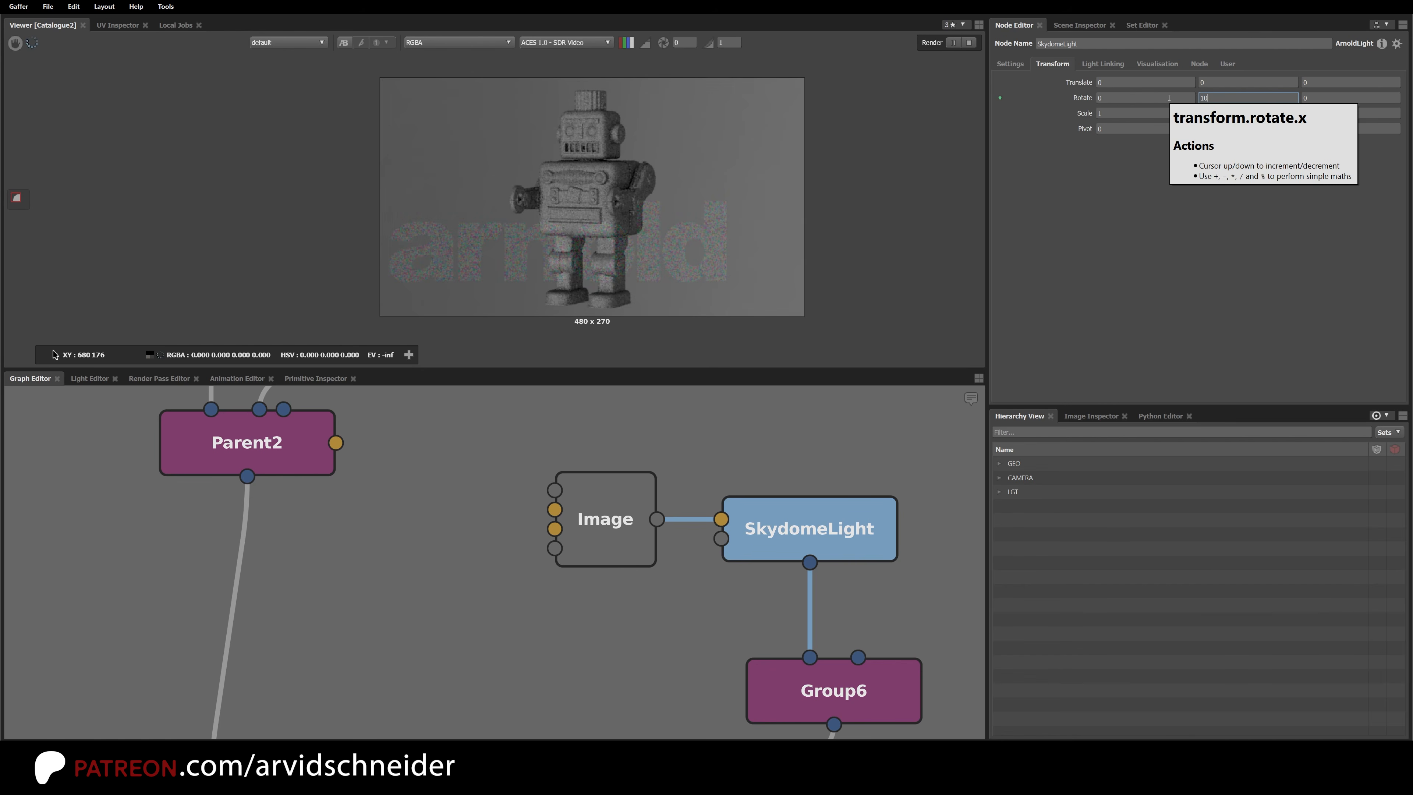
key(Up)
key(Up)
key(Up)
key(Up)
key(Up)
key(Up)
key(Up)
key(Up)
key(Up)
key(Up)
key(Up)
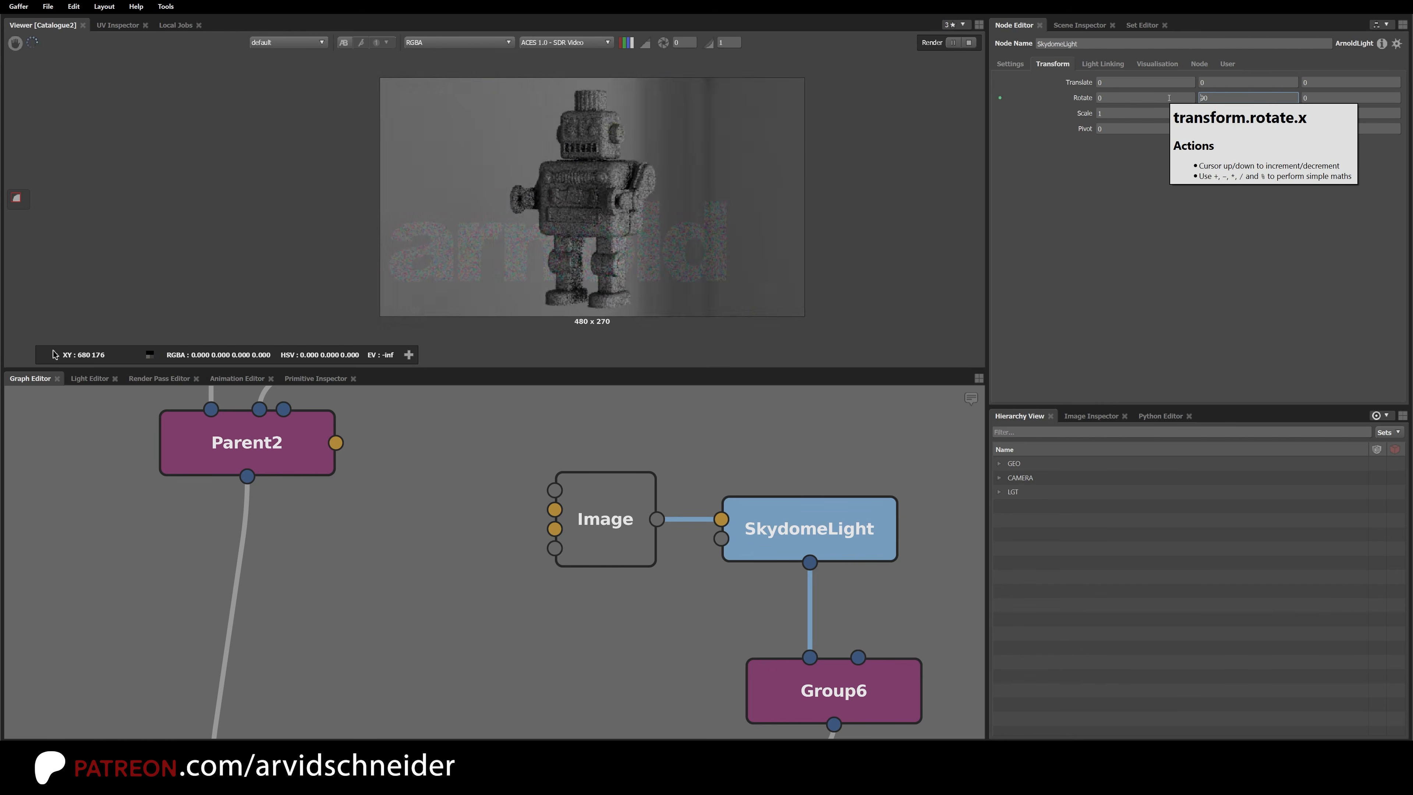
key(Up)
key(Up)
key(Up)
key(Up)
key(Up)
key(Up)
key(Up)
key(Up)
key(Up)
key(Up)
key(Up)
key(Up)
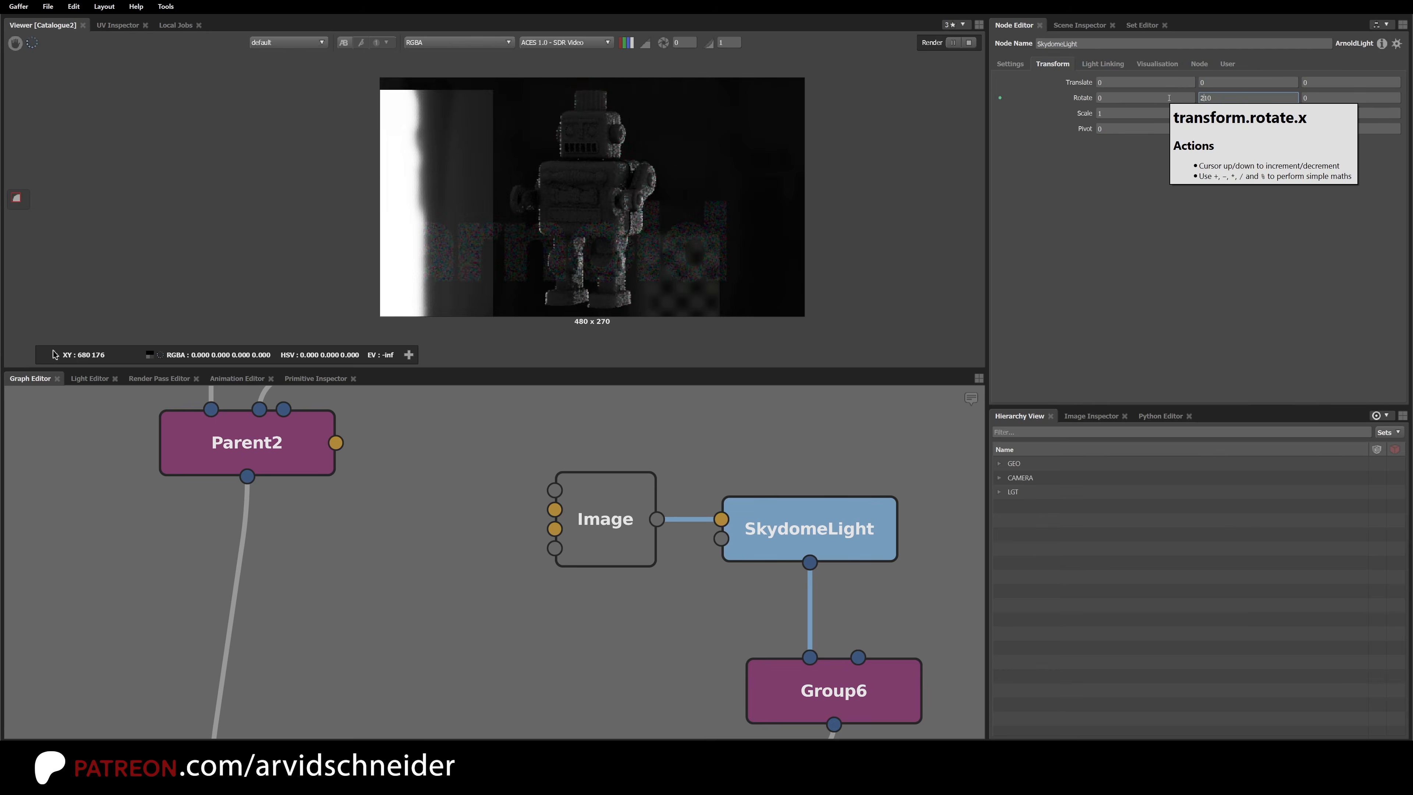
key(Up)
key(Up)
key(Up)
key(Up)
key(Up)
key(Up)
key(Up)
key(Up)
key(Up)
key(Up)
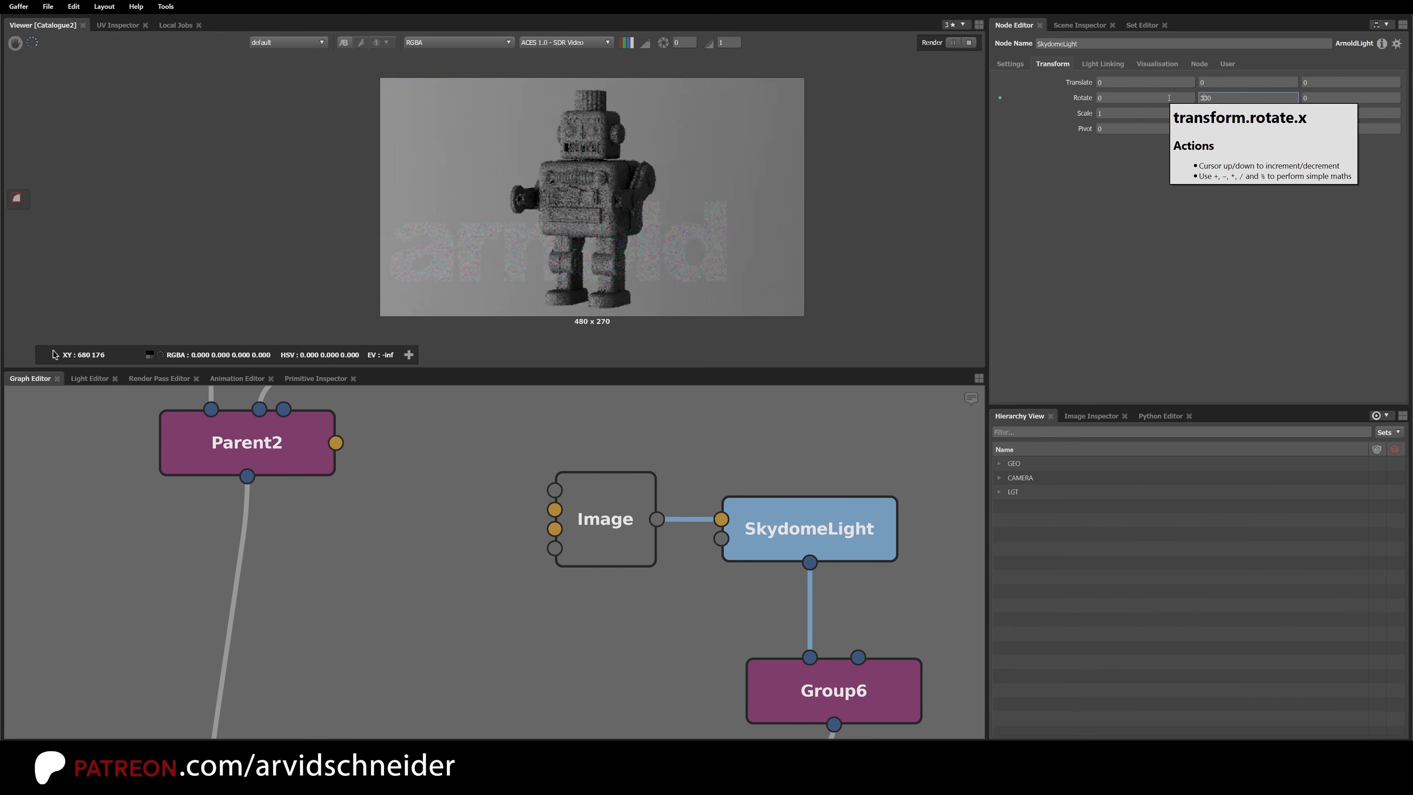
key(Down)
key(Down)
key(Down)
key(Down)
key(Down)
key(Down)
key(Down)
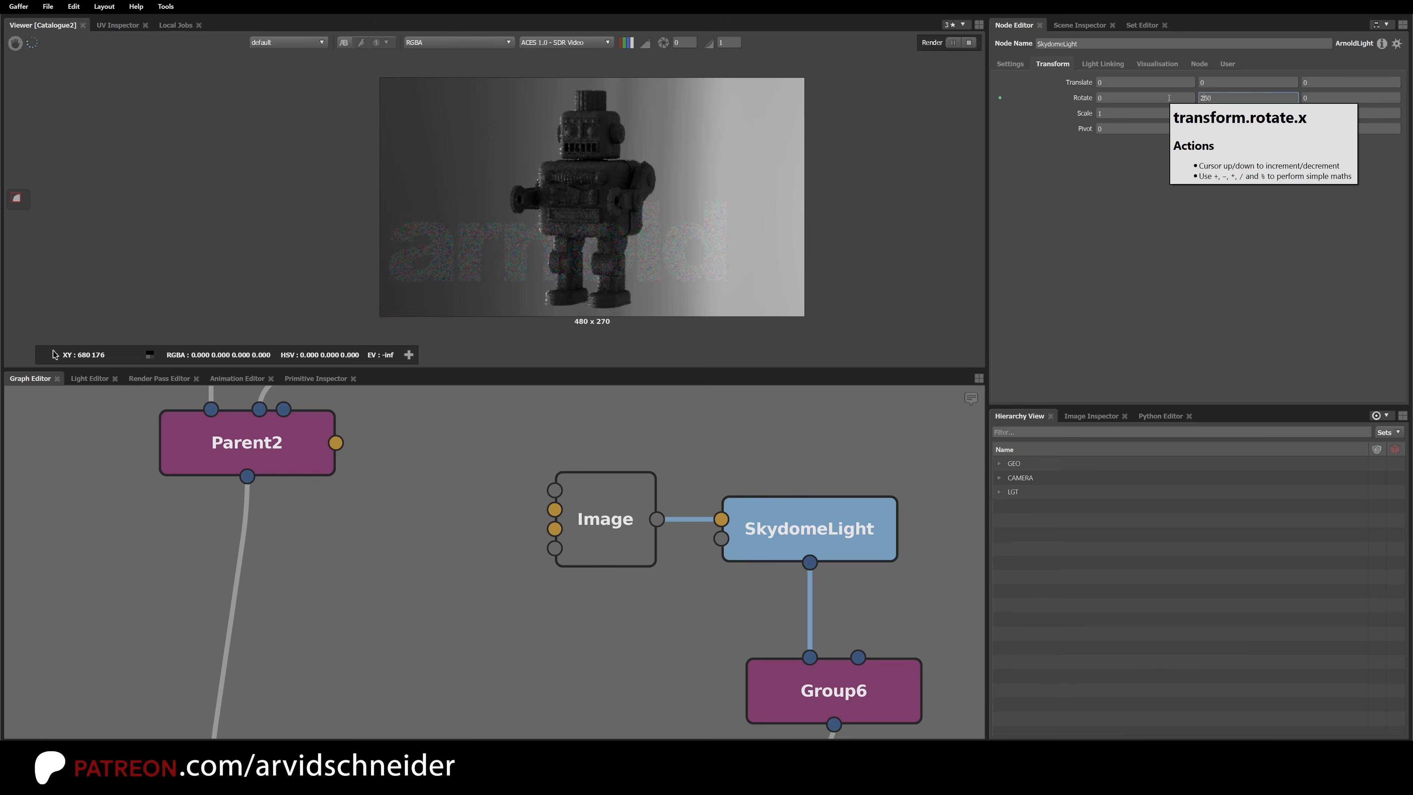
key(Up)
key(Up)
key(Up)
key(Up)
key(Up)
key(Up)
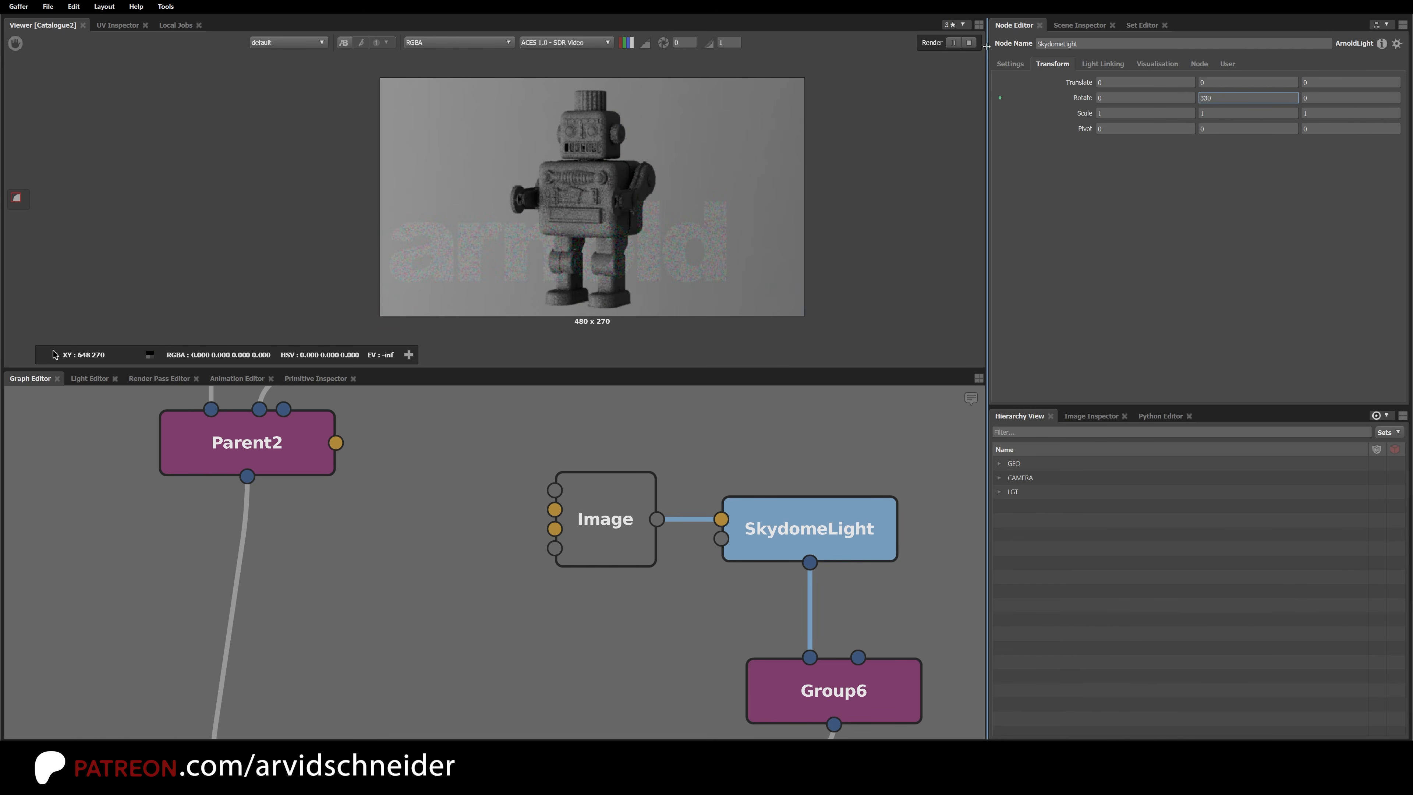
Step: Split the render viewer's panel to its left, widen the new panel, and add a second Viewer there
click(979, 26)
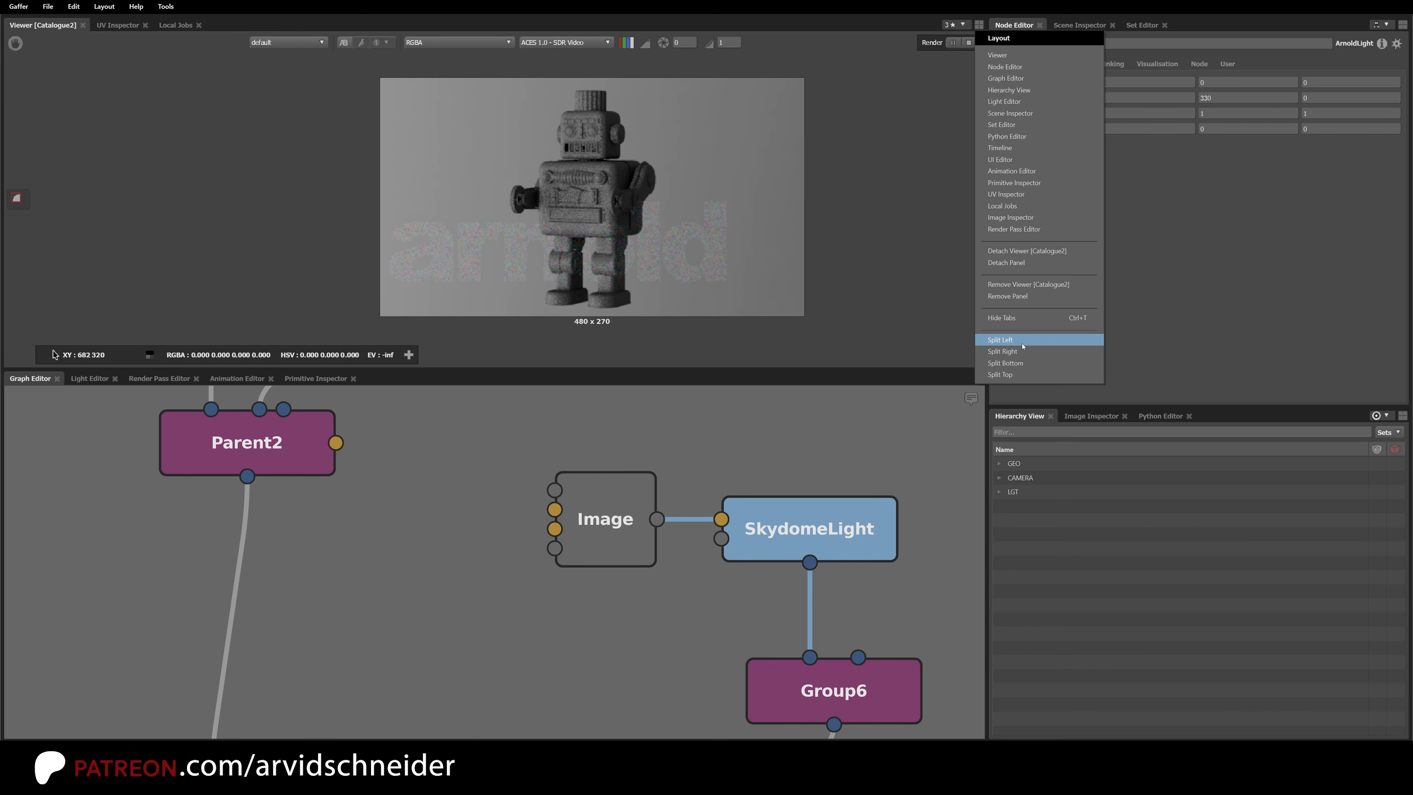
click(1000, 340)
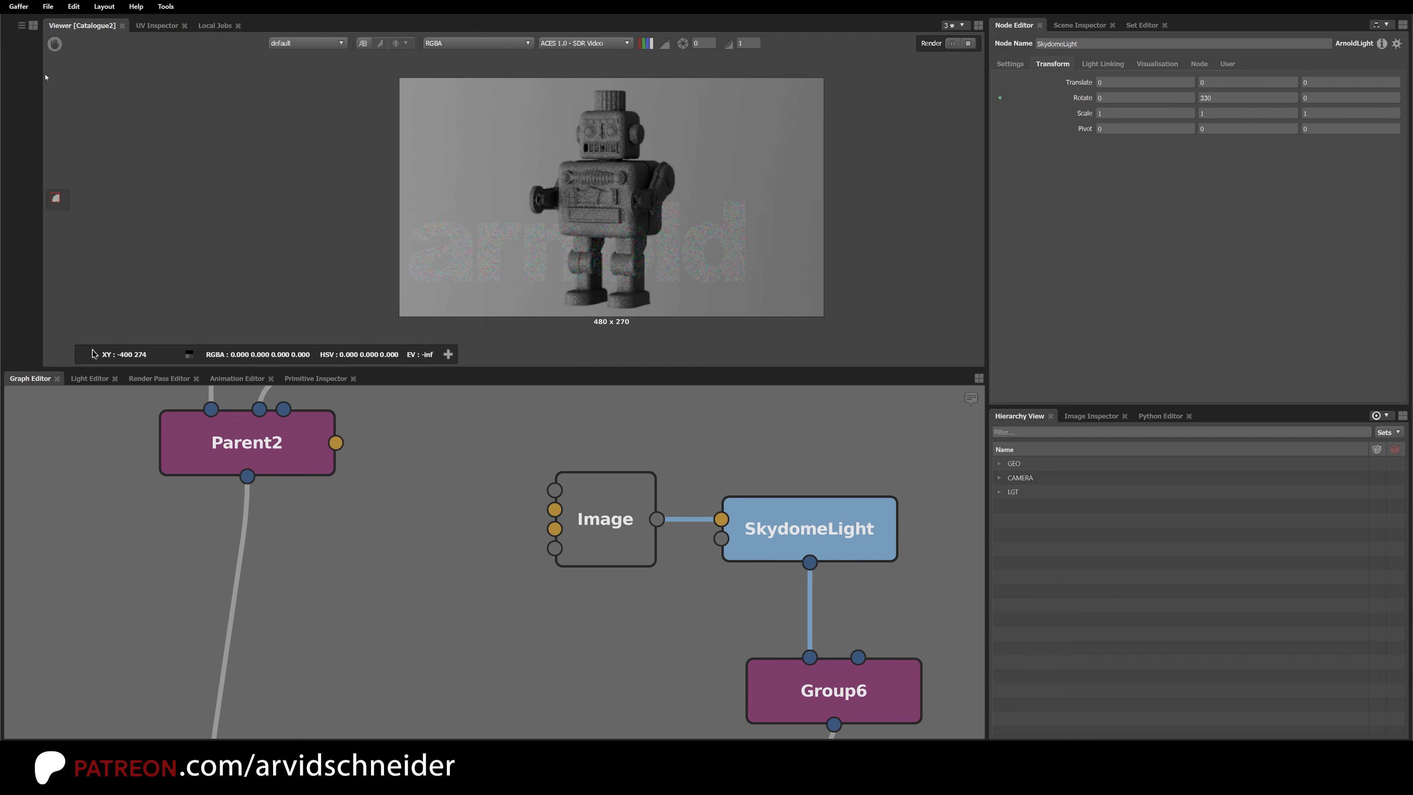
drag(46, 77, 461, 38)
click(474, 26)
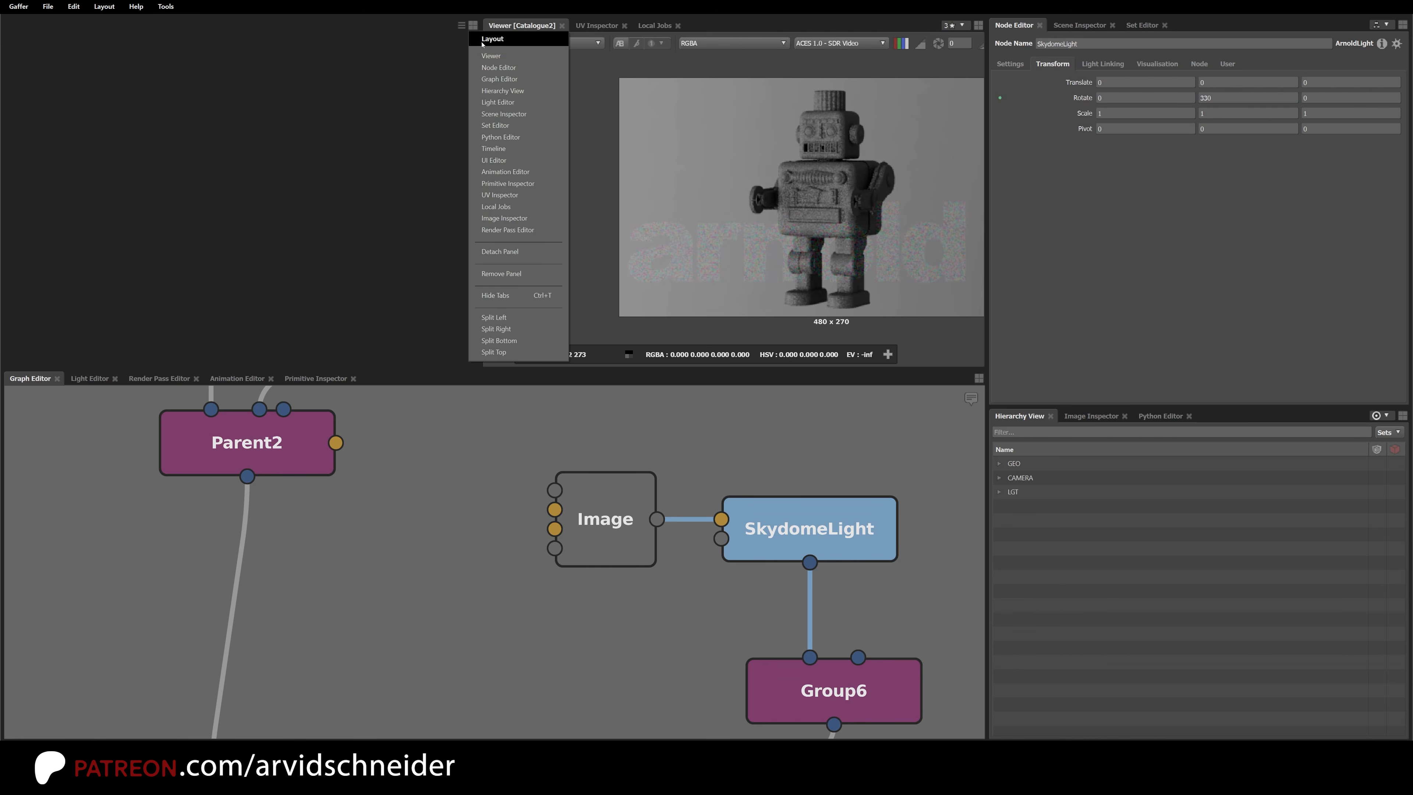
click(501, 55)
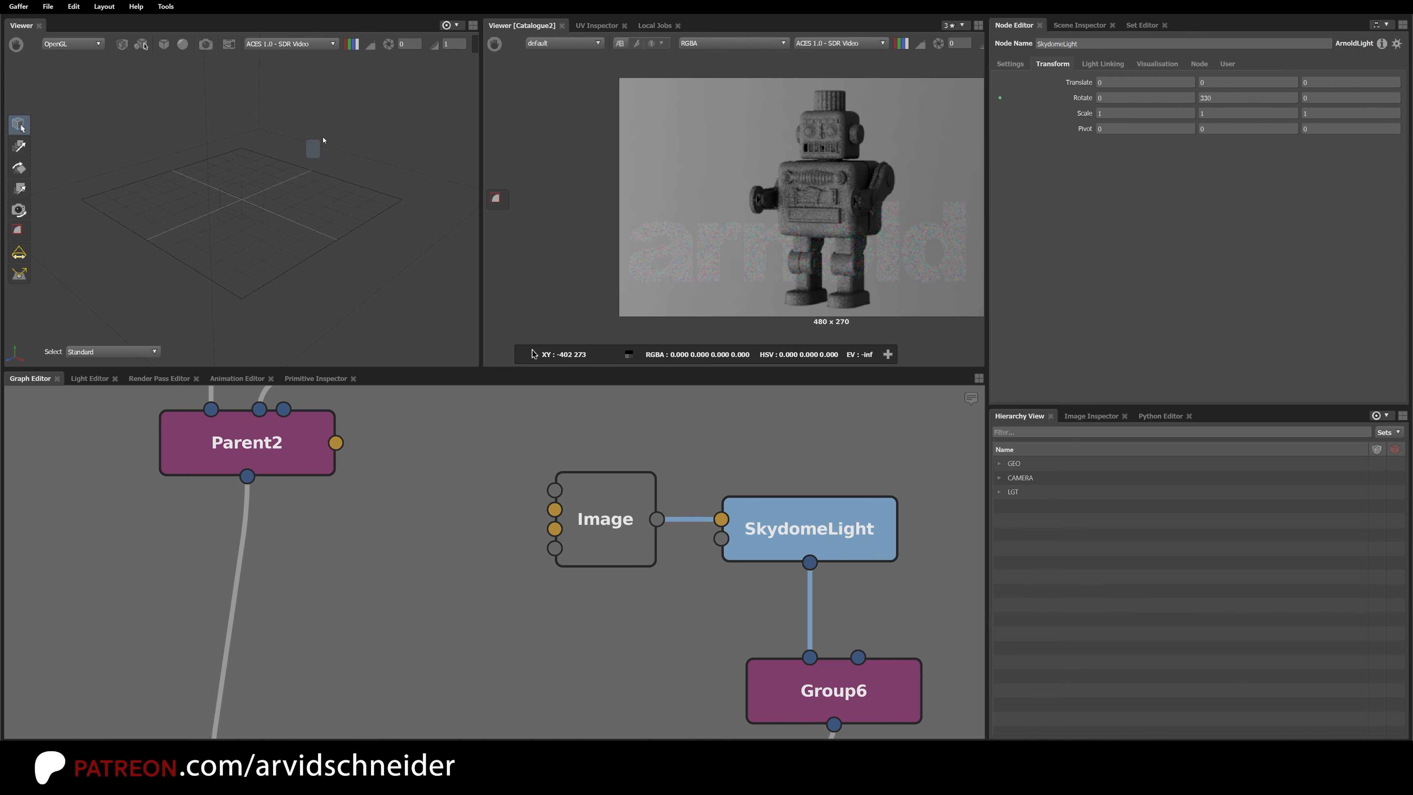
Step: Expand the scene in the new Viewer to display the robot geometry, and look through the render camera
click(122, 45)
click(167, 122)
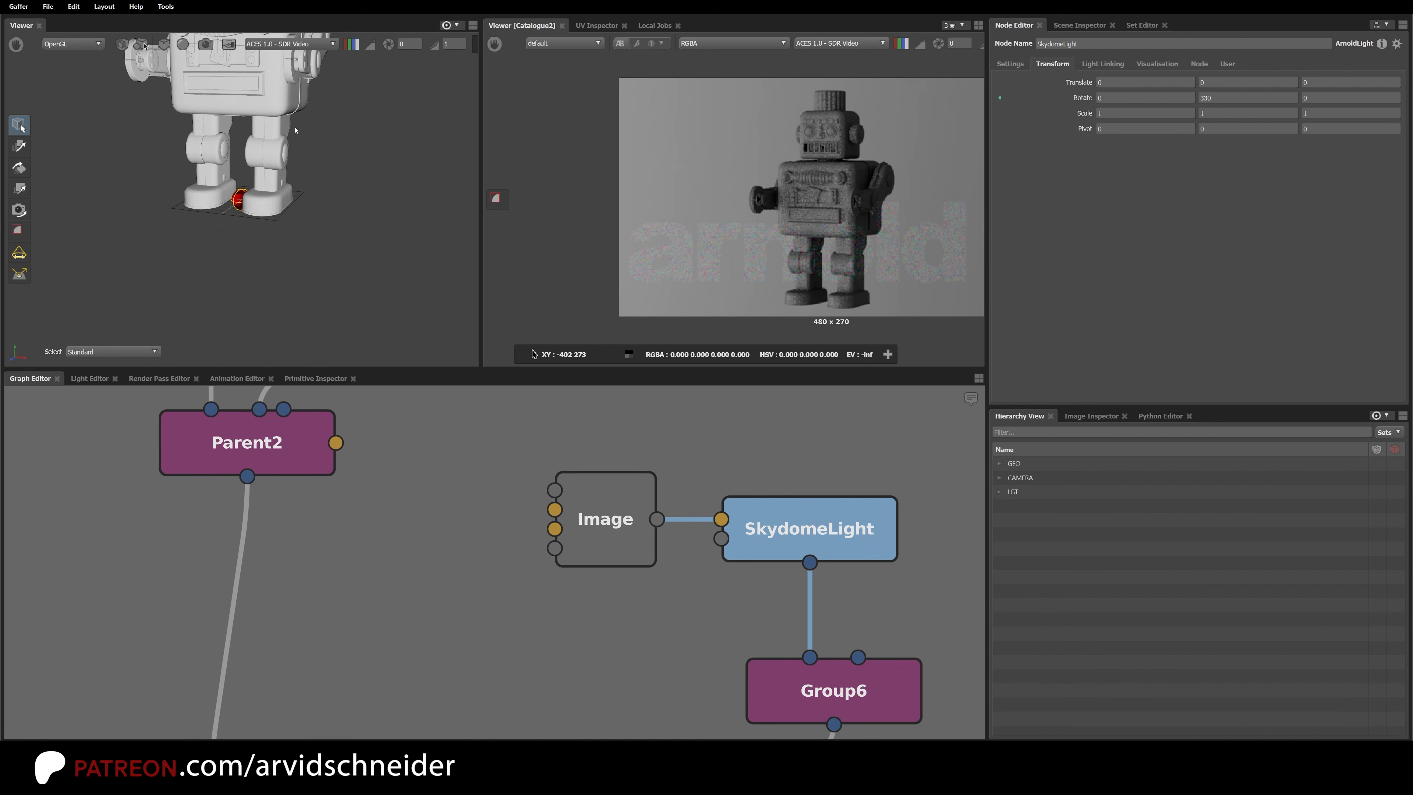
scroll(265, 248, down, 4)
alt+drag(265, 248, 266, 220)
click(206, 44)
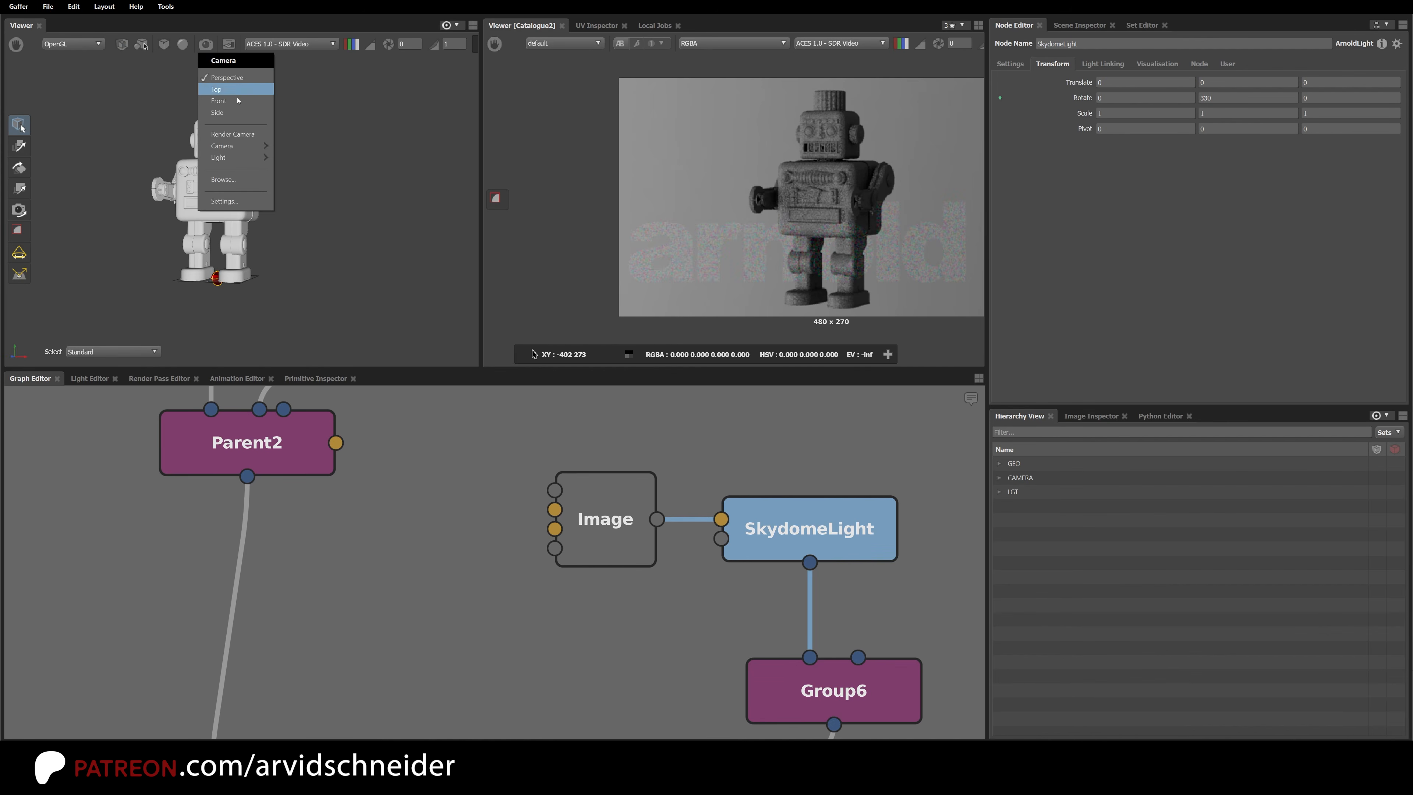
click(243, 135)
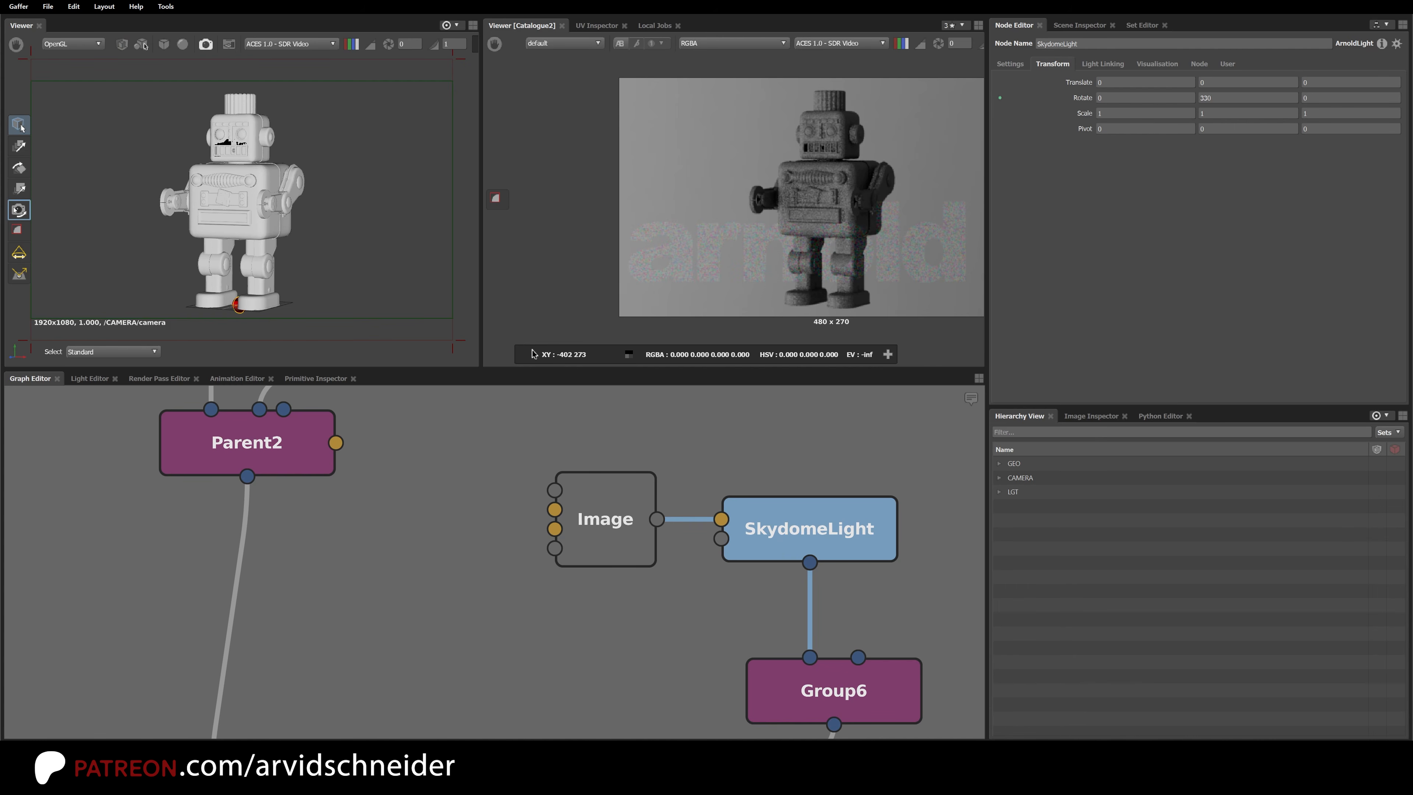
Step: Move the render camera interactively, framing the robot's head and then pulling back to the whole robot
mouse_move(241, 203)
alt+mouse_down()
mouse_move(274, 196)
mouse_move(231, 201)
alt+mouse_up()
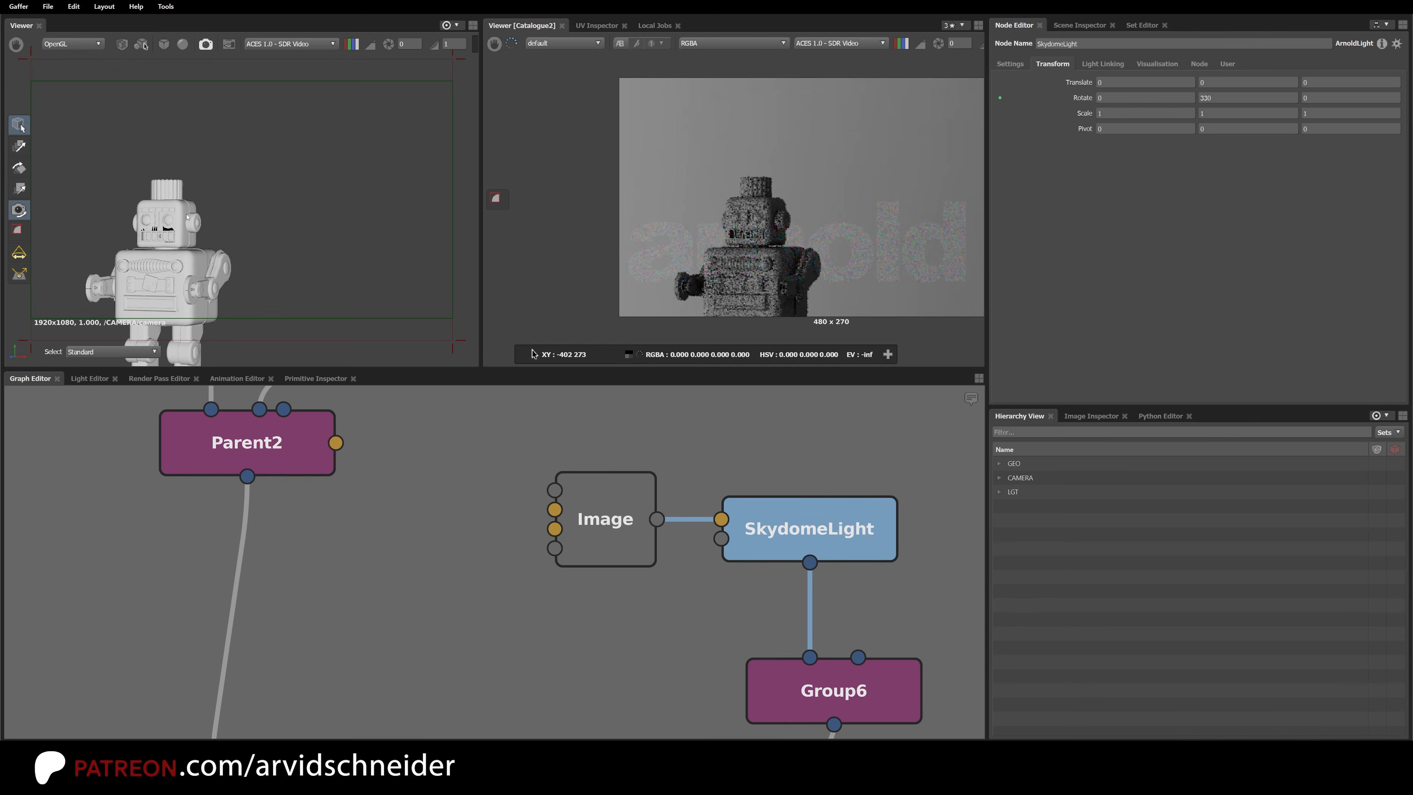
click(192, 216)
key(f)
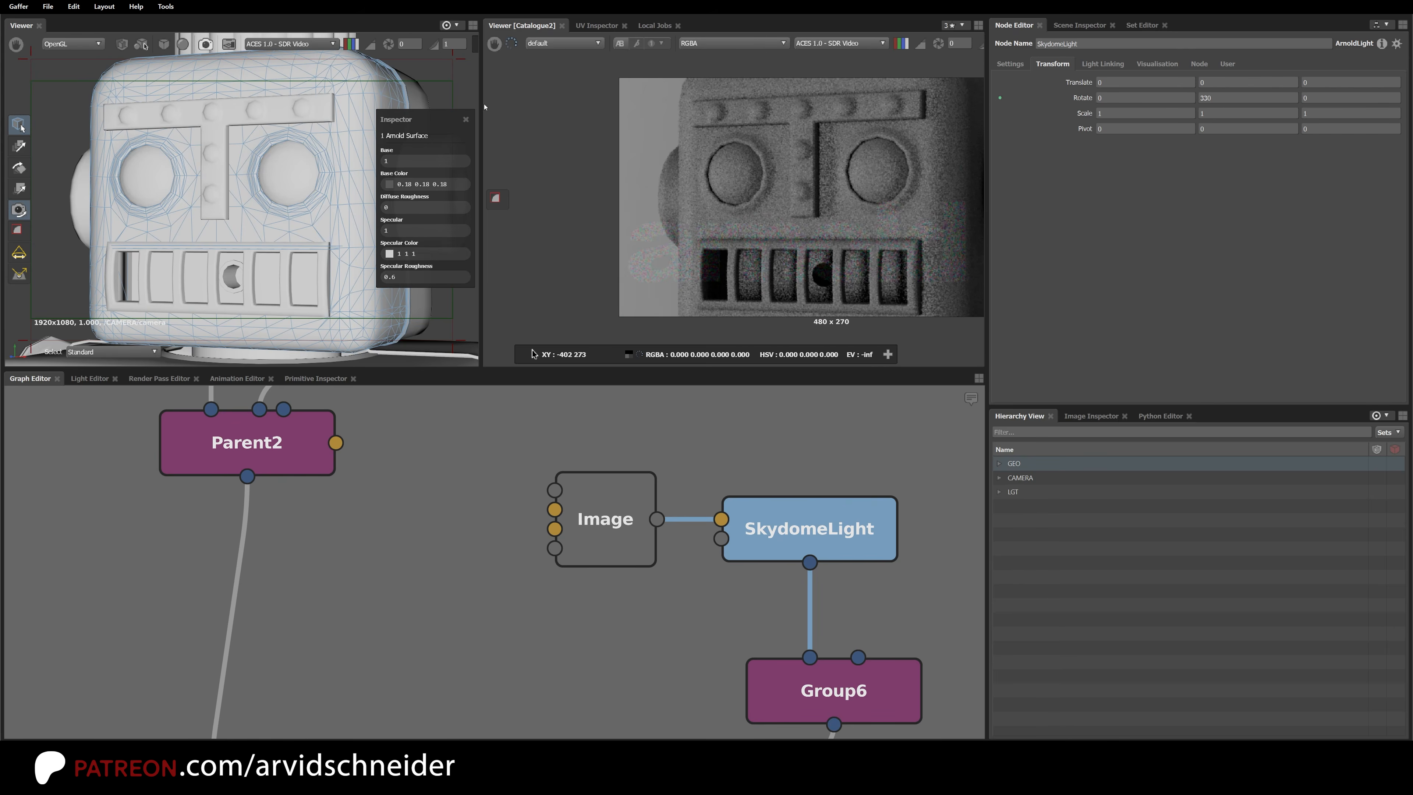
click(476, 115)
alt+right_drag(467, 123, 270, 258)
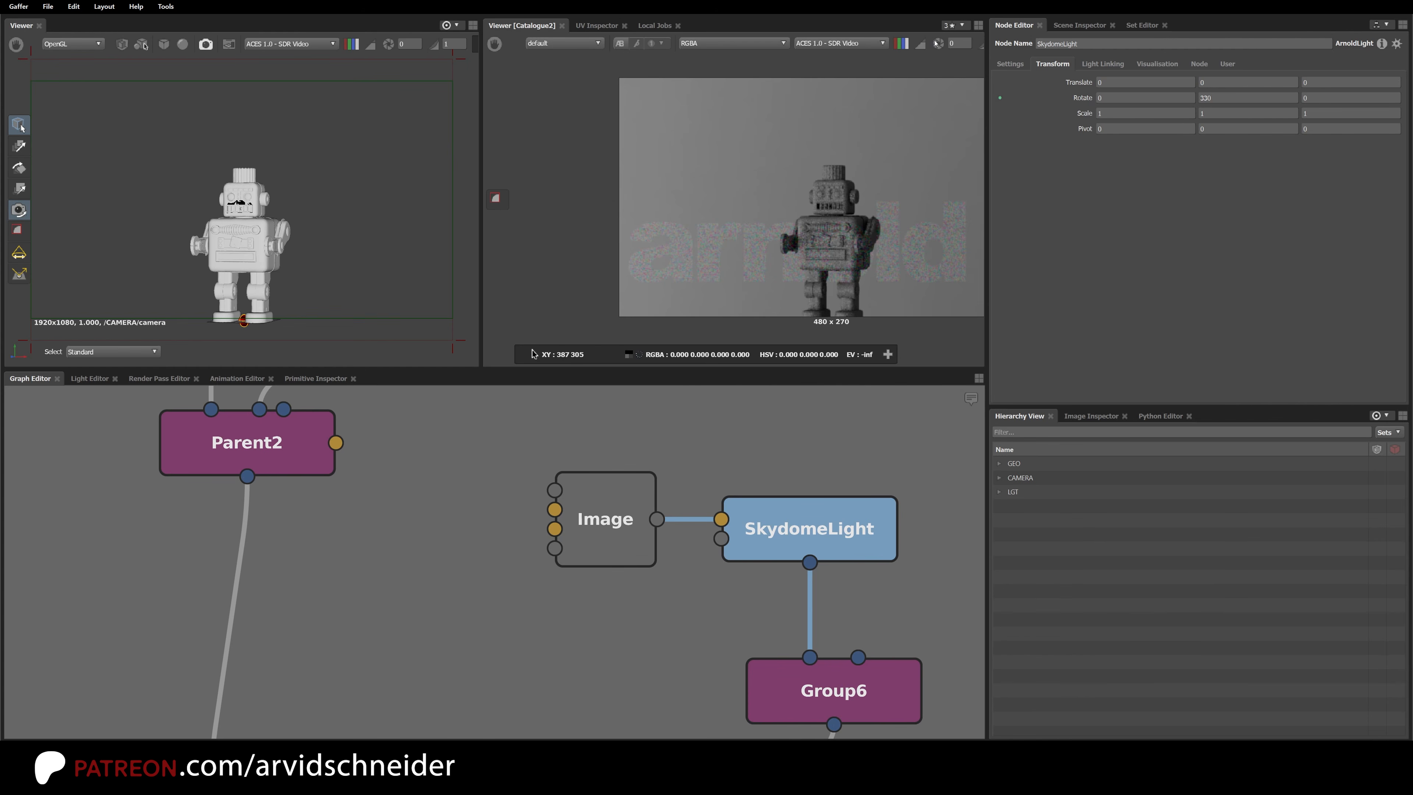
Step: Resize the panels to give the render viewer more width, and stop the interactive render
drag(986, 58, 1039, 60)
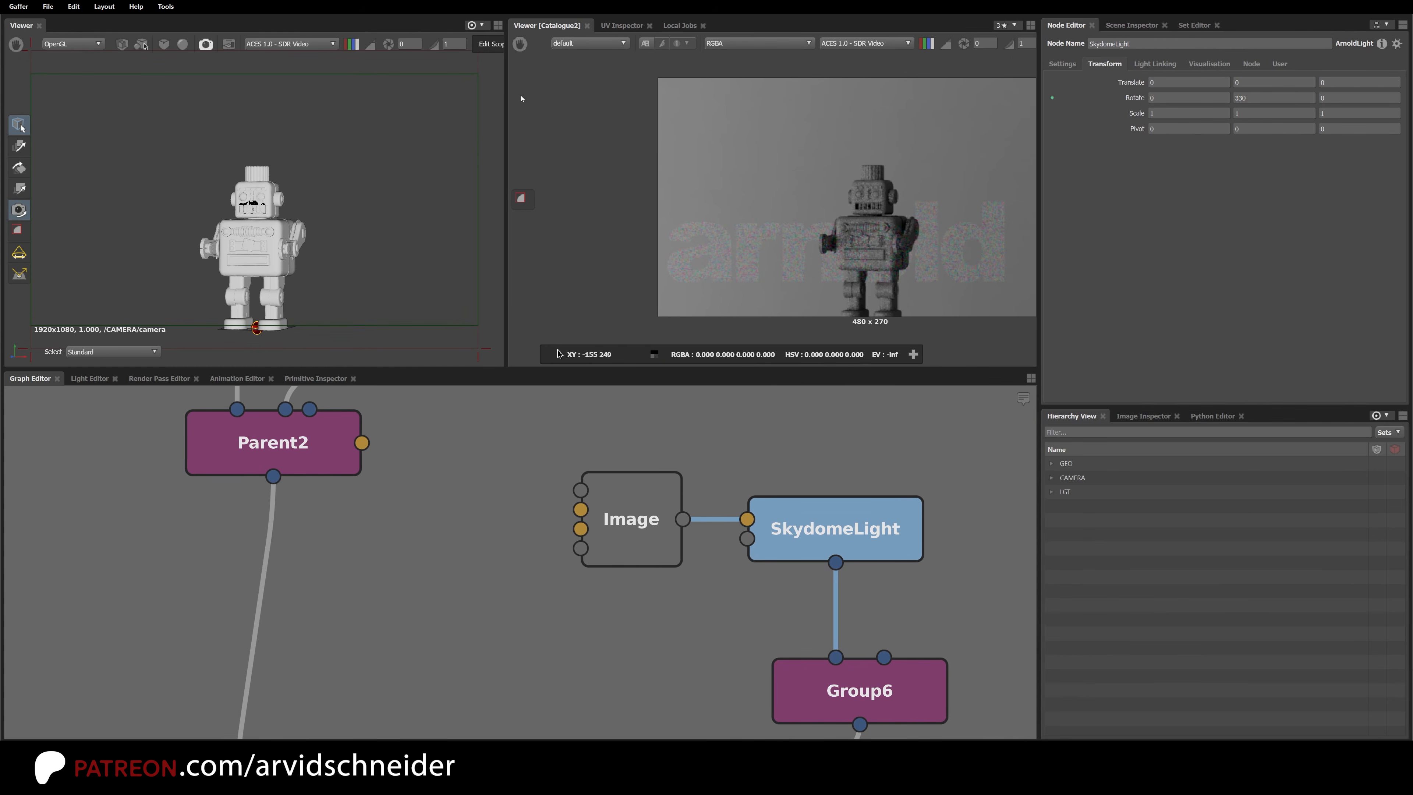
drag(506, 99, 426, 103)
click(1020, 47)
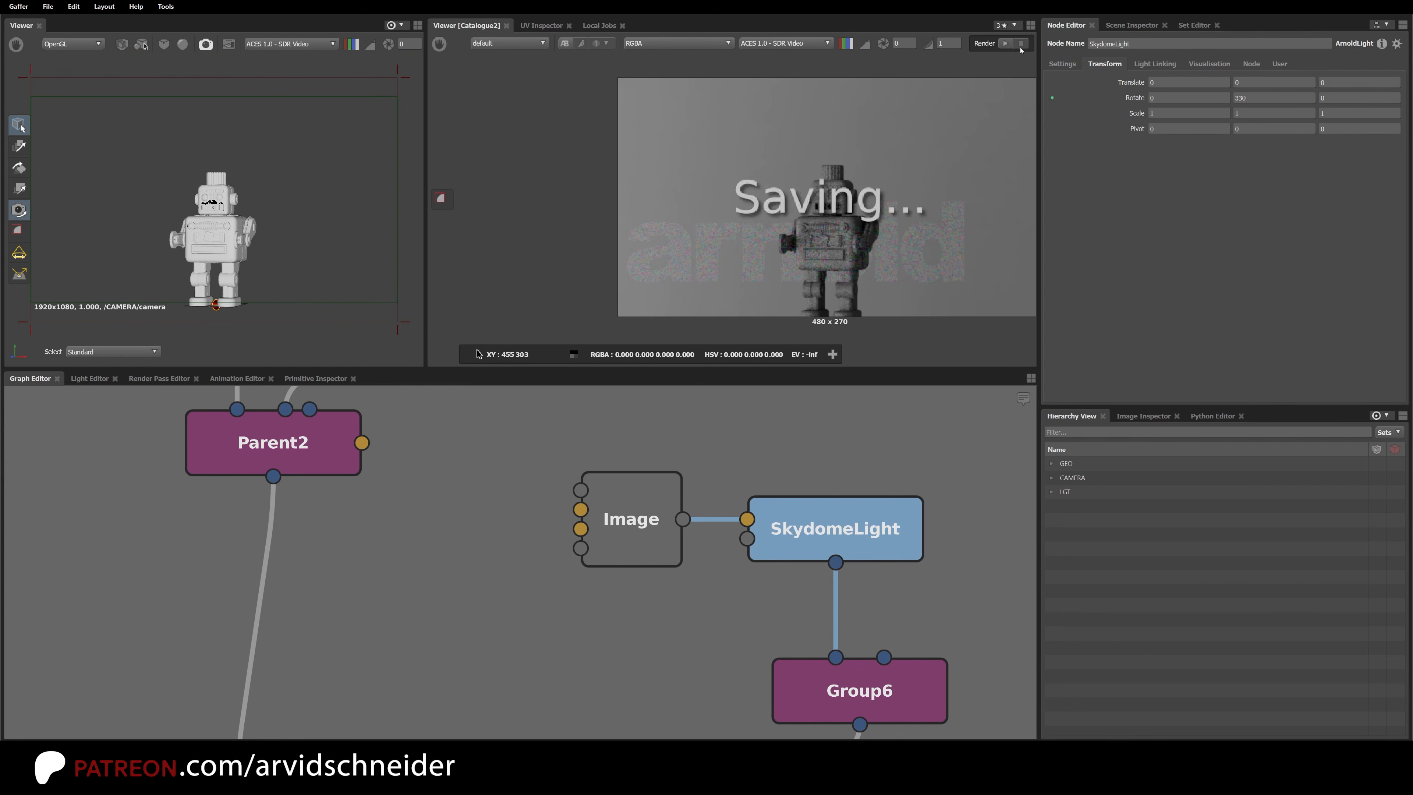
Step: Enable the render device option on ArnoldOptions1 and set it to GPU
click(952, 566)
middle_drag(548, 571, 663, 522)
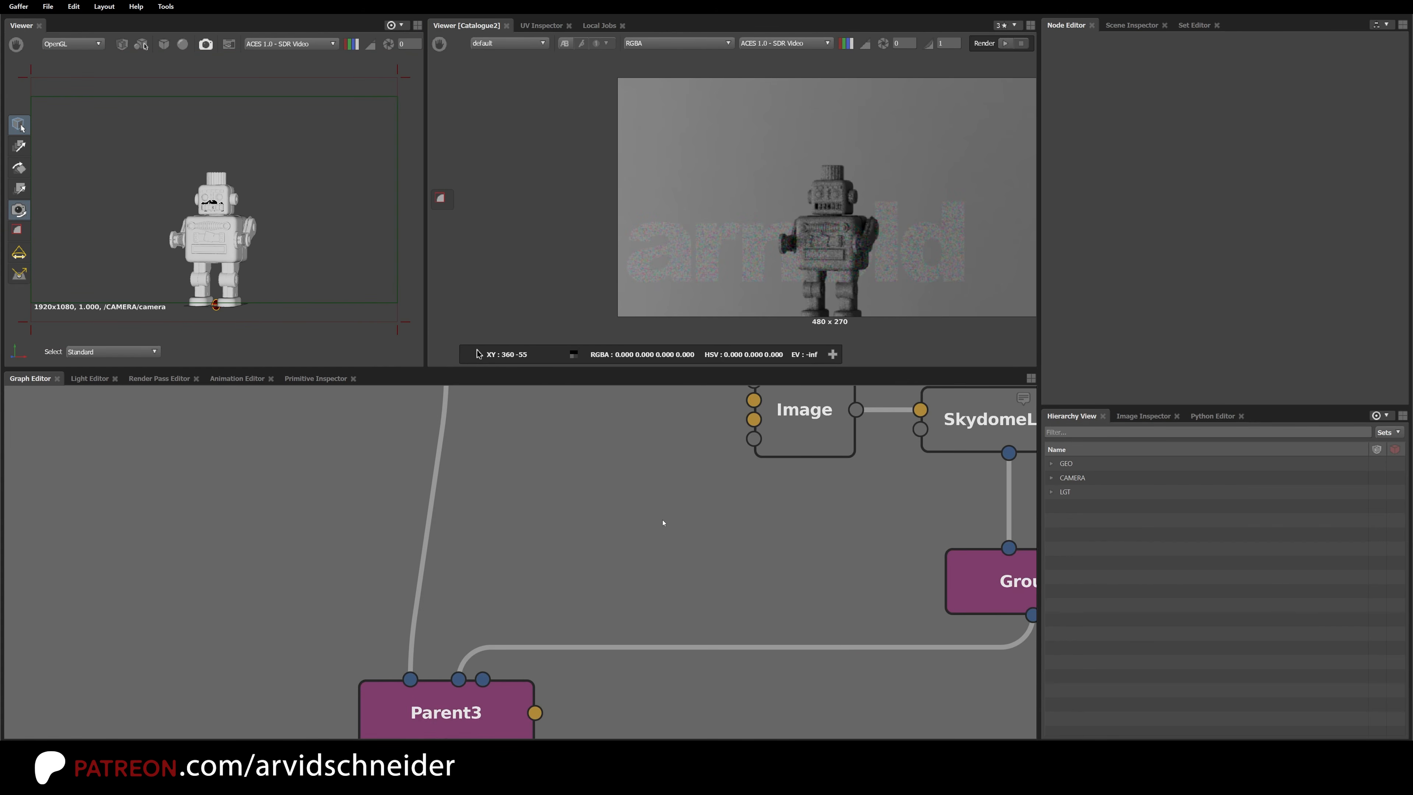
scroll(662, 523, down, 2)
middle_drag(484, 679, 531, 424)
middle_drag(537, 651, 530, 558)
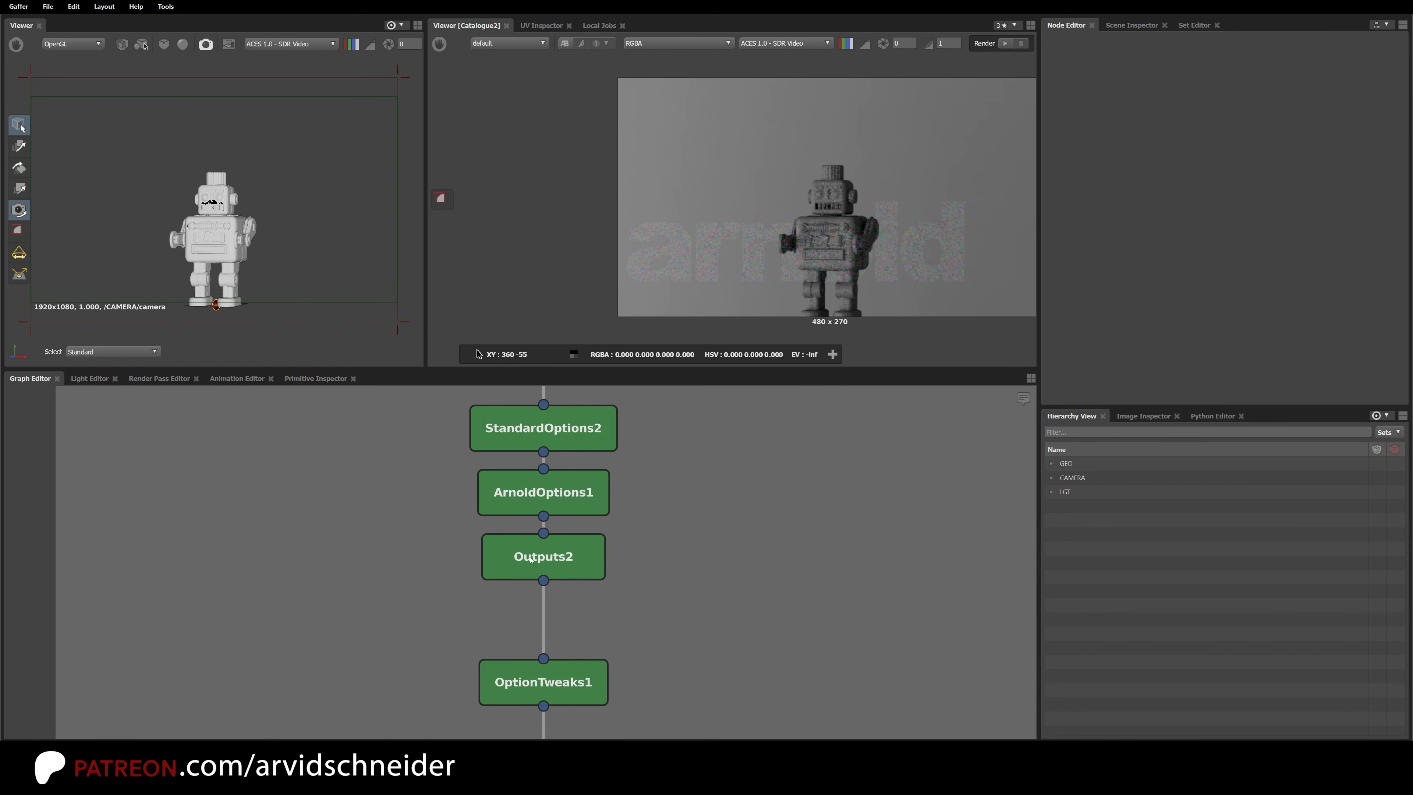
click(573, 508)
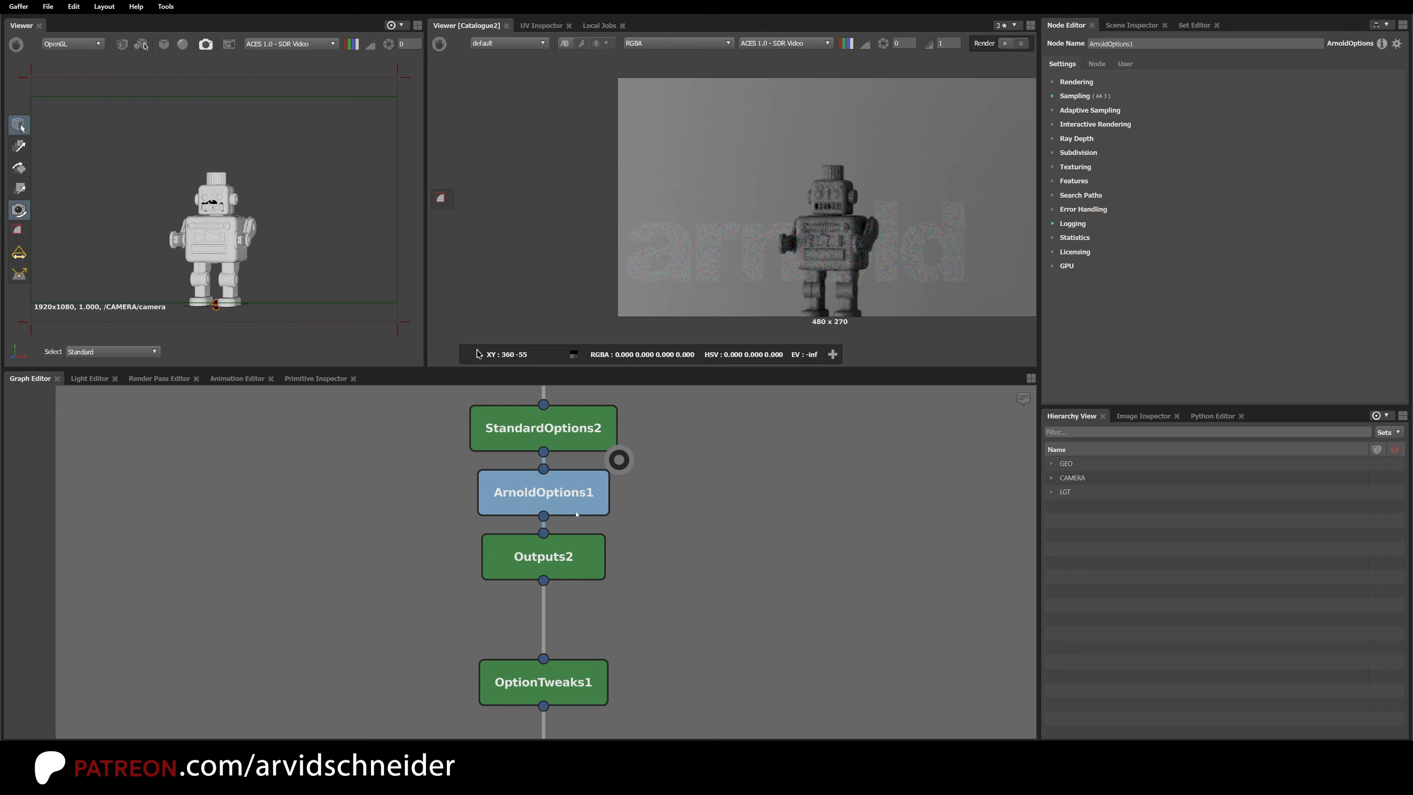
click(1065, 266)
click(1152, 281)
click(1184, 280)
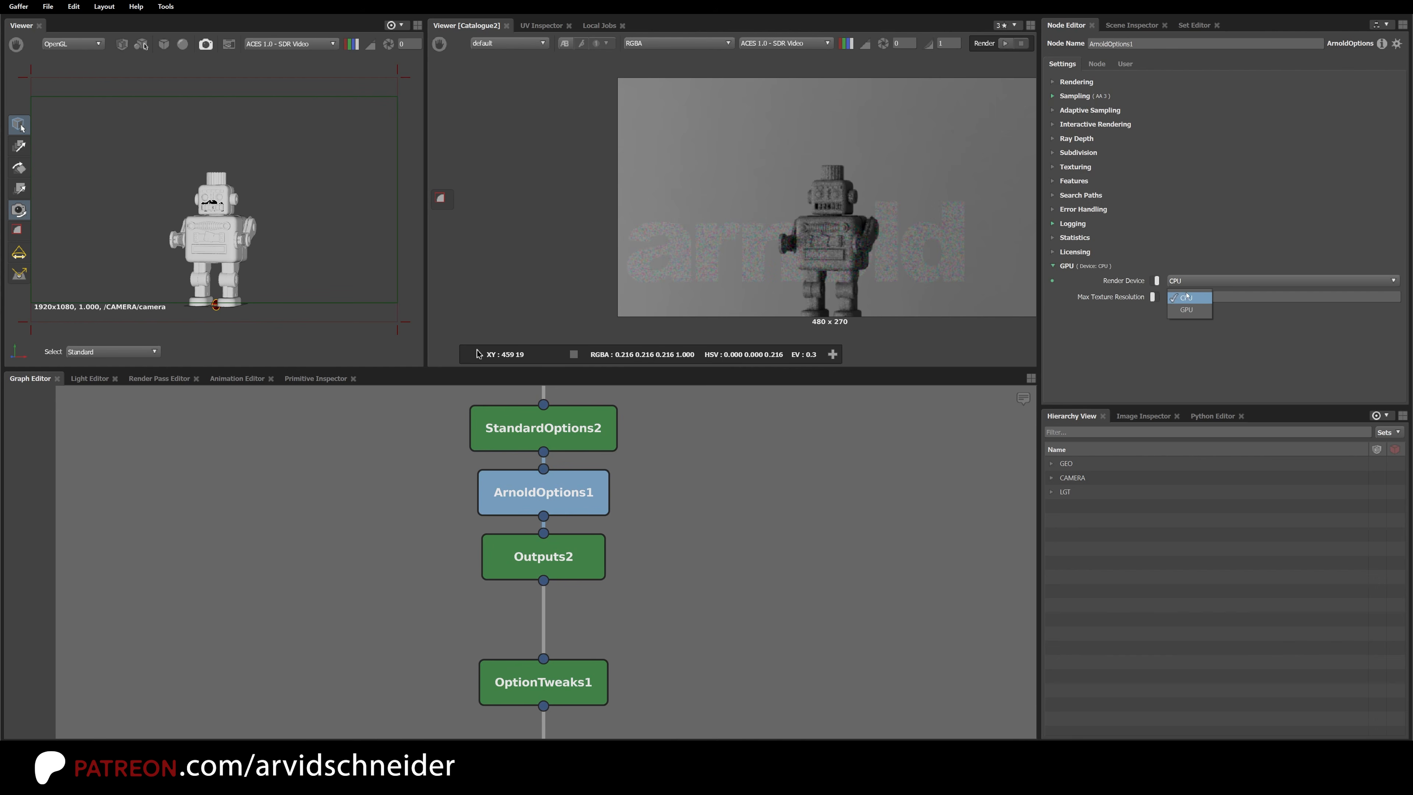
click(1188, 310)
Step: Set ArnoldOptions1's AA samples to 10 and enable adaptive sampling with AA Samples Max at 50
click(1074, 95)
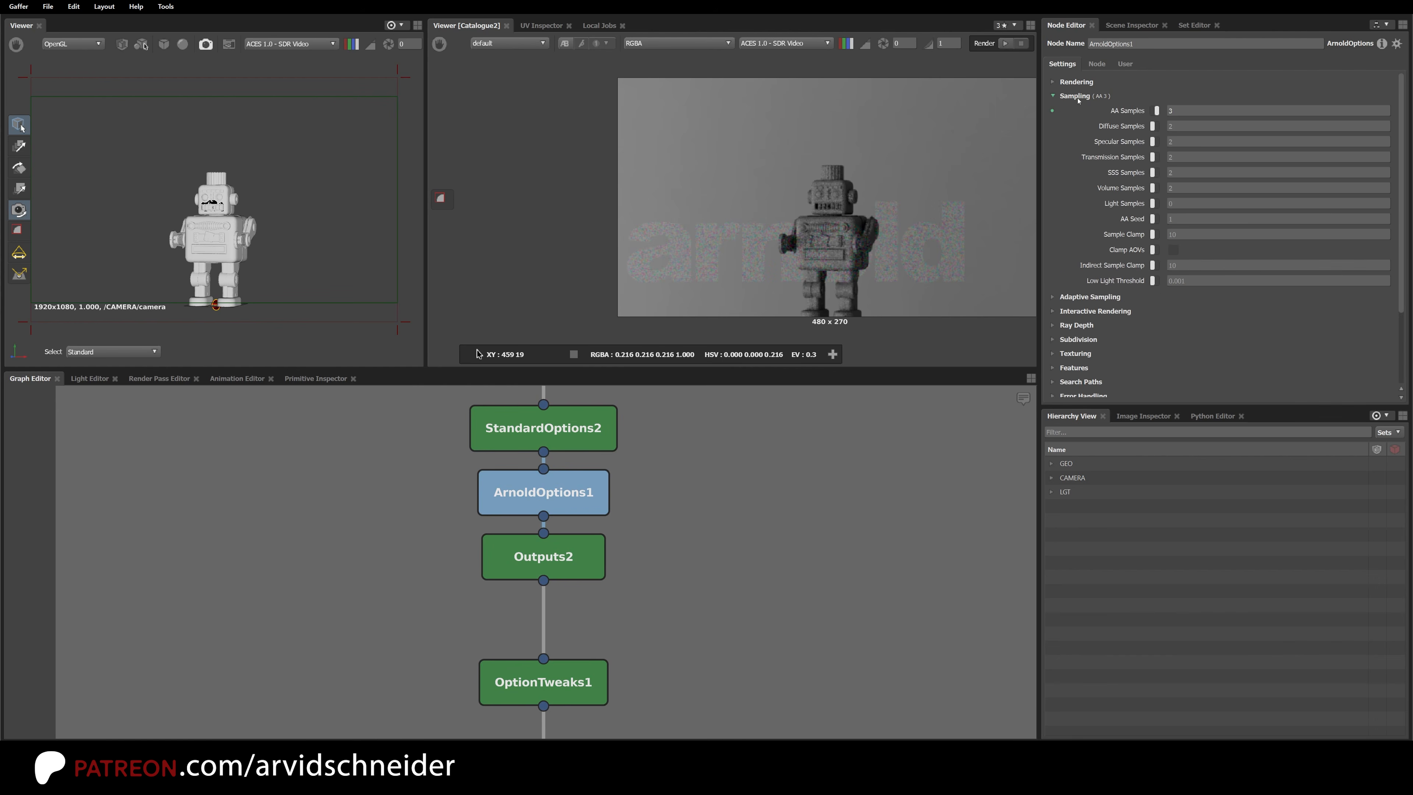
click(1166, 110)
click(1090, 297)
click(1171, 313)
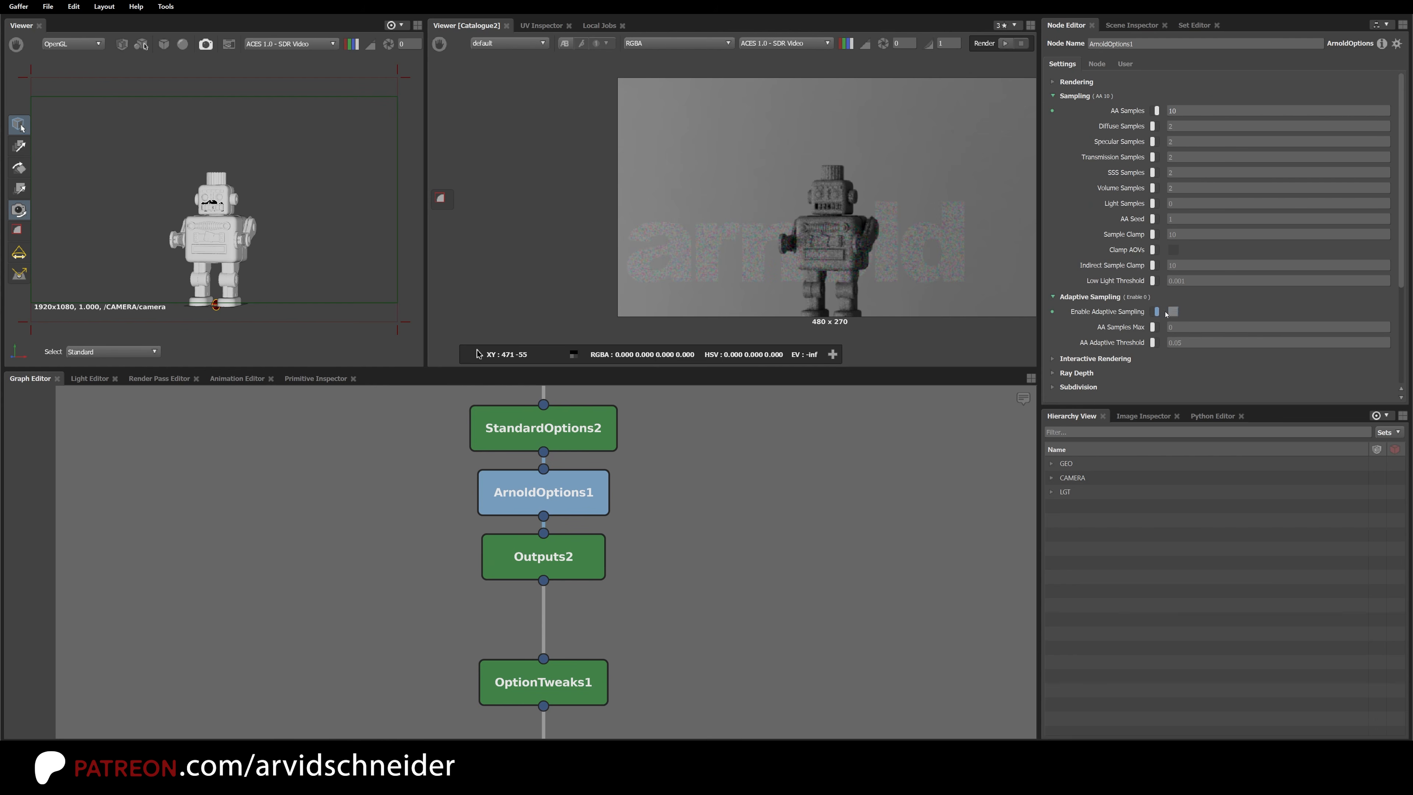
click(1153, 328)
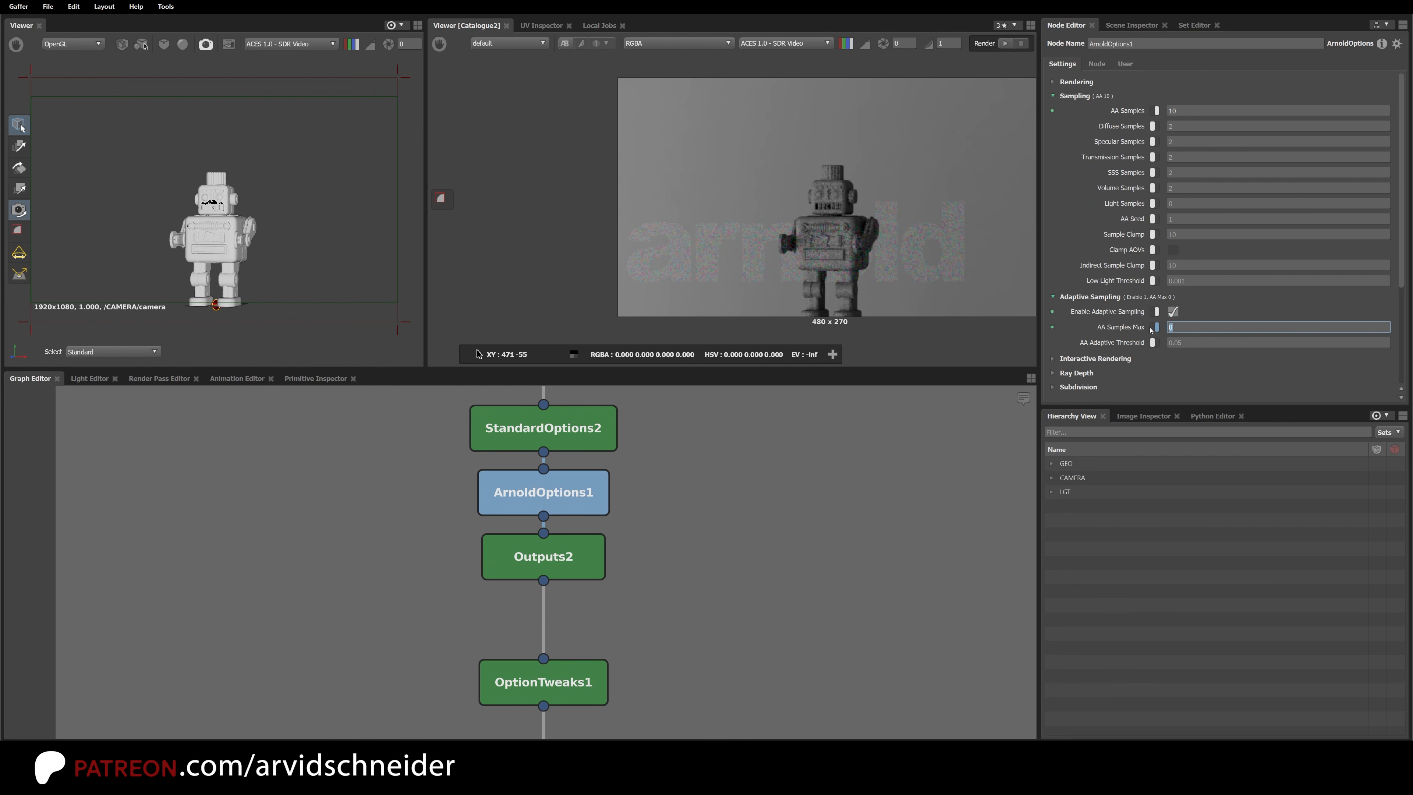
text(50)
key(Return)
Step: Centre the rendered image in its viewer, restart the interactive render, and adjust the camera to view the robot from further away
middle_drag(884, 175, 759, 188)
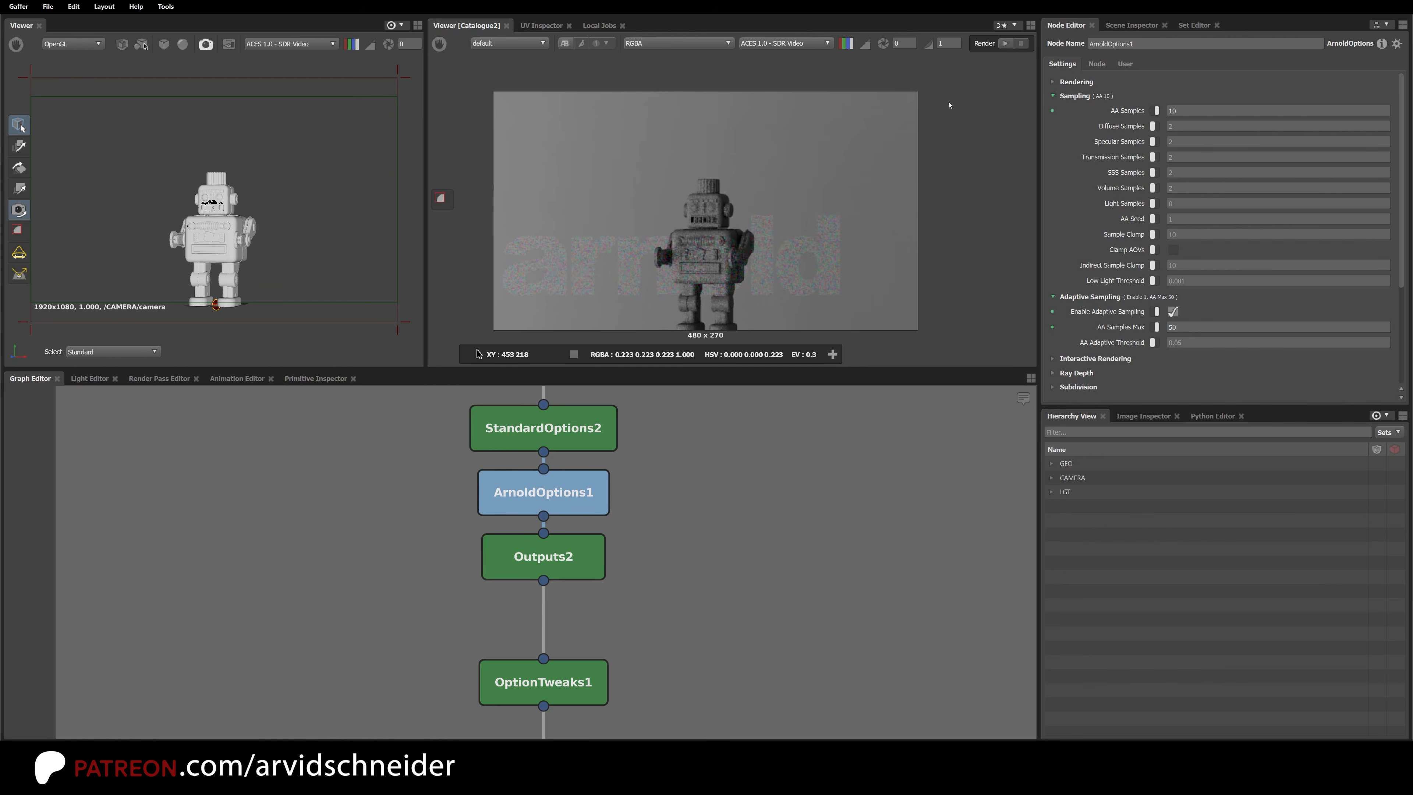
click(1005, 43)
alt+drag(245, 242, 220, 223)
mouse_move(220, 223)
alt+right_down()
mouse_move(107, 250)
mouse_move(448, 204)
mouse_move(217, 231)
alt+right_up()
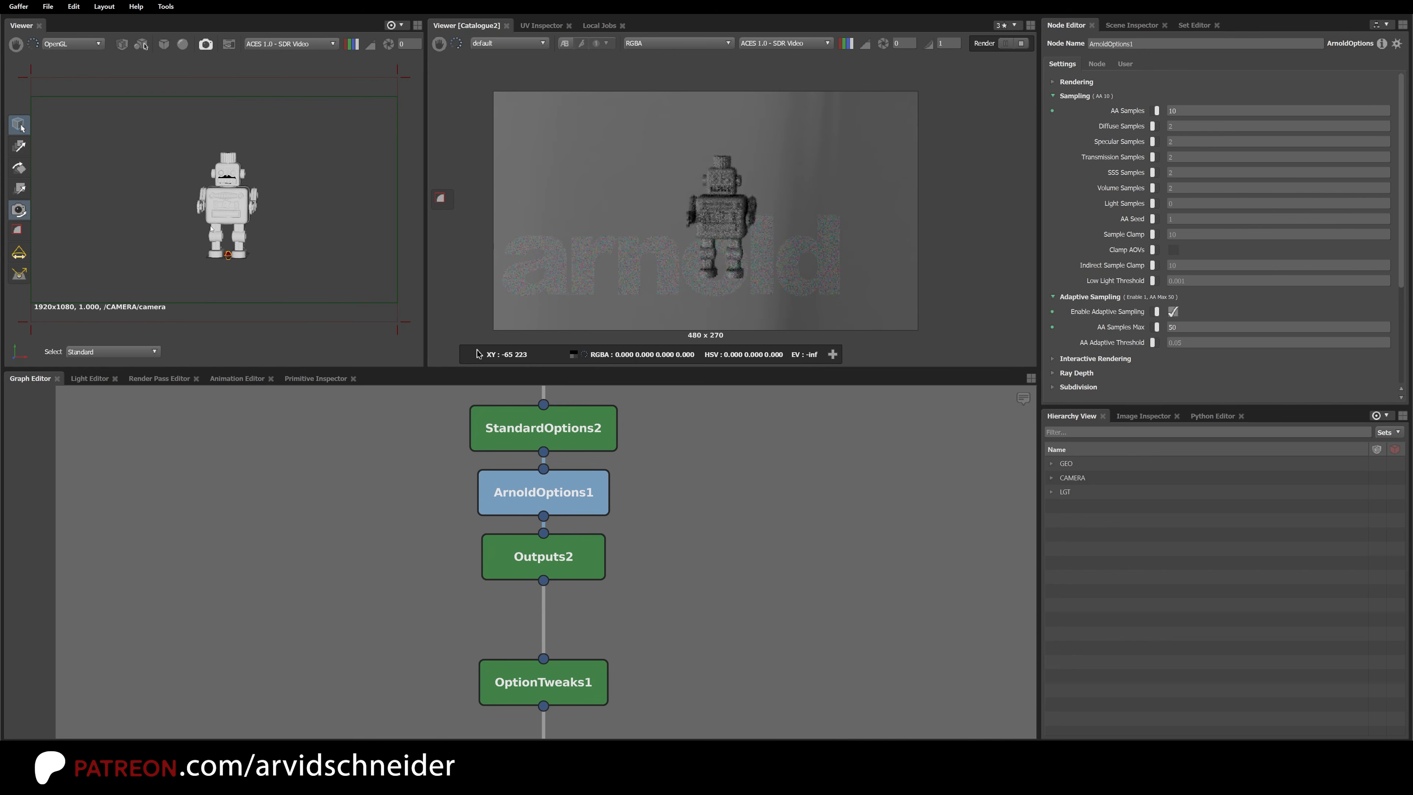
Step: Orbit and zoom the camera around the robot to check how quickly the interactive render updates
mouse_move(217, 228)
alt+mouse_down()
mouse_move(272, 212)
mouse_move(202, 222)
alt+mouse_up()
alt+right_drag(202, 223, 304, 204)
alt+drag(305, 204, 251, 217)
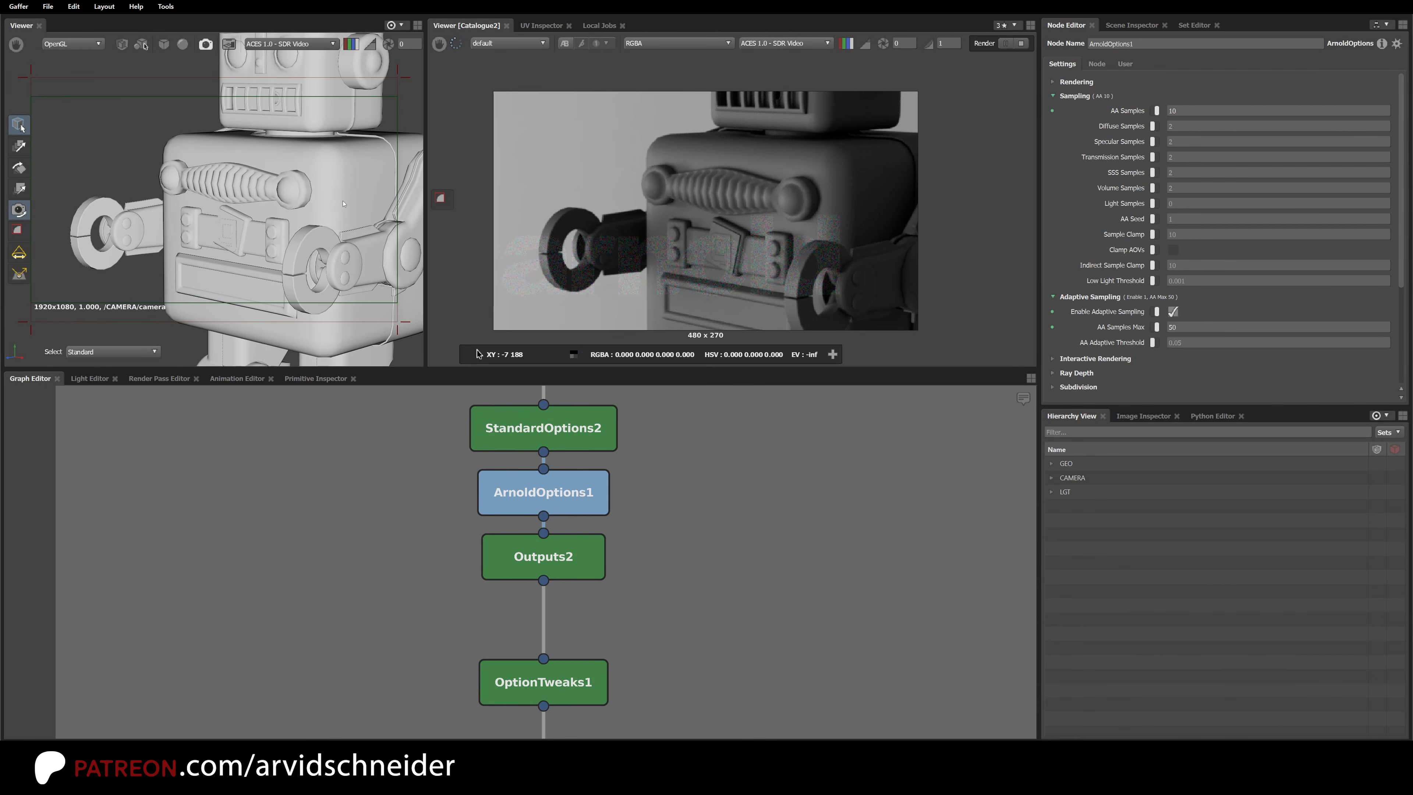
alt+right_drag(343, 204, 210, 223)
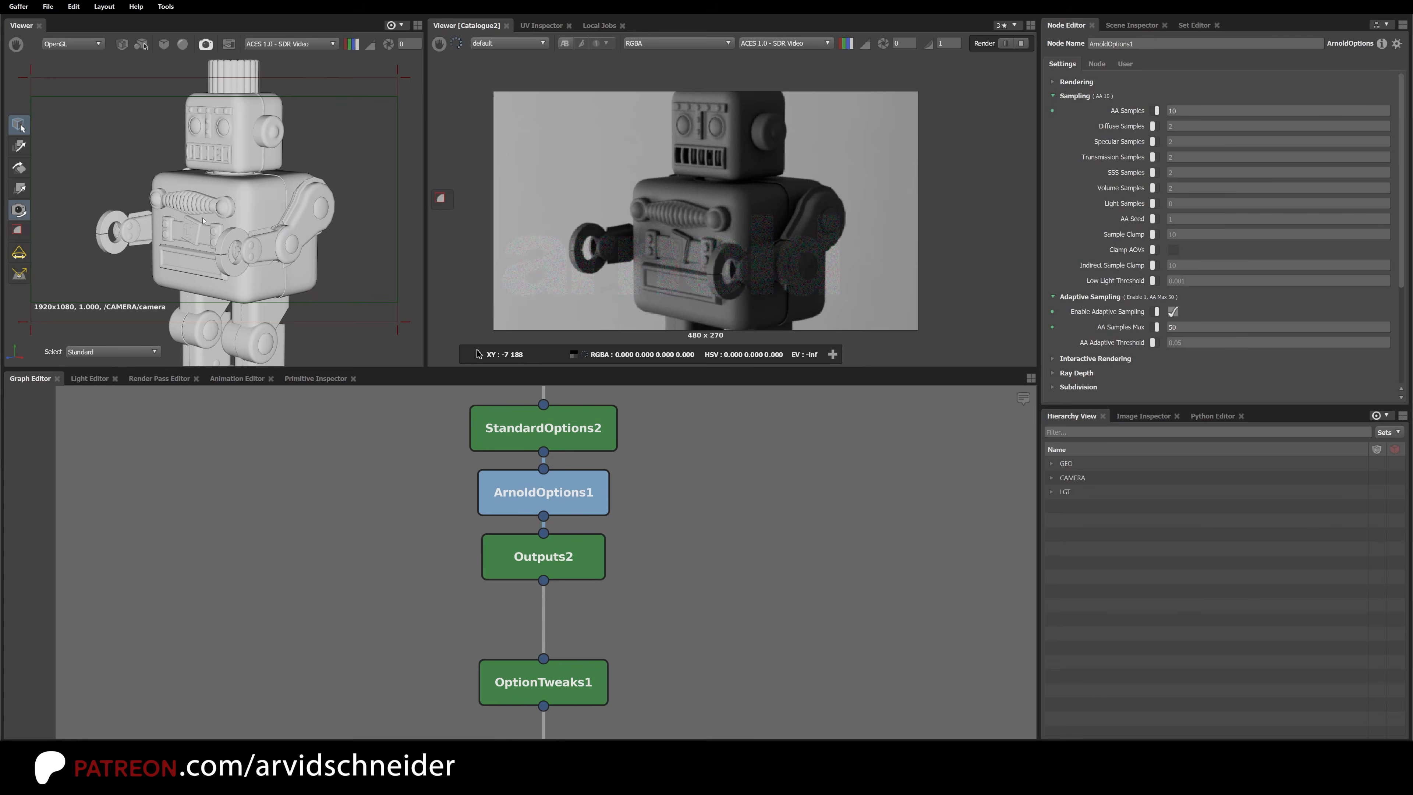
alt+drag(203, 219, 269, 209)
Step: Move InteractiveRender2 and Catalogue2 further down the graph to make room below OptionTweaks1
mouse_move(725, 546)
middle_down()
mouse_move(736, 412)
mouse_move(719, 397)
middle_up()
scroll(376, 509, down, 1)
drag(388, 525, 729, 649)
click(737, 546)
middle_drag(624, 427, 624, 491)
Step: Add an aiDenoiserOptix node beside the connection between OptionTweaks1 and InteractiveRender2
key(Tab)
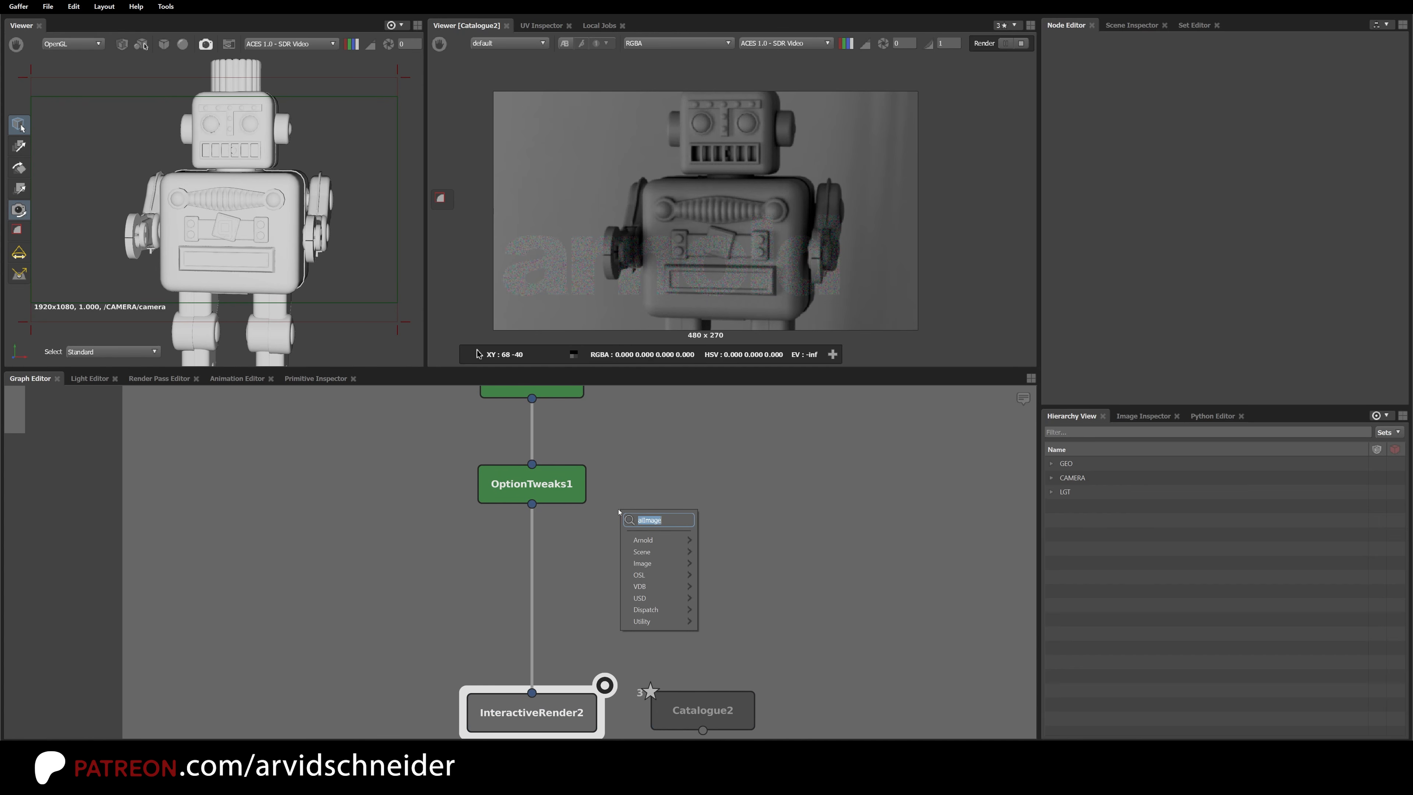
text(opt)
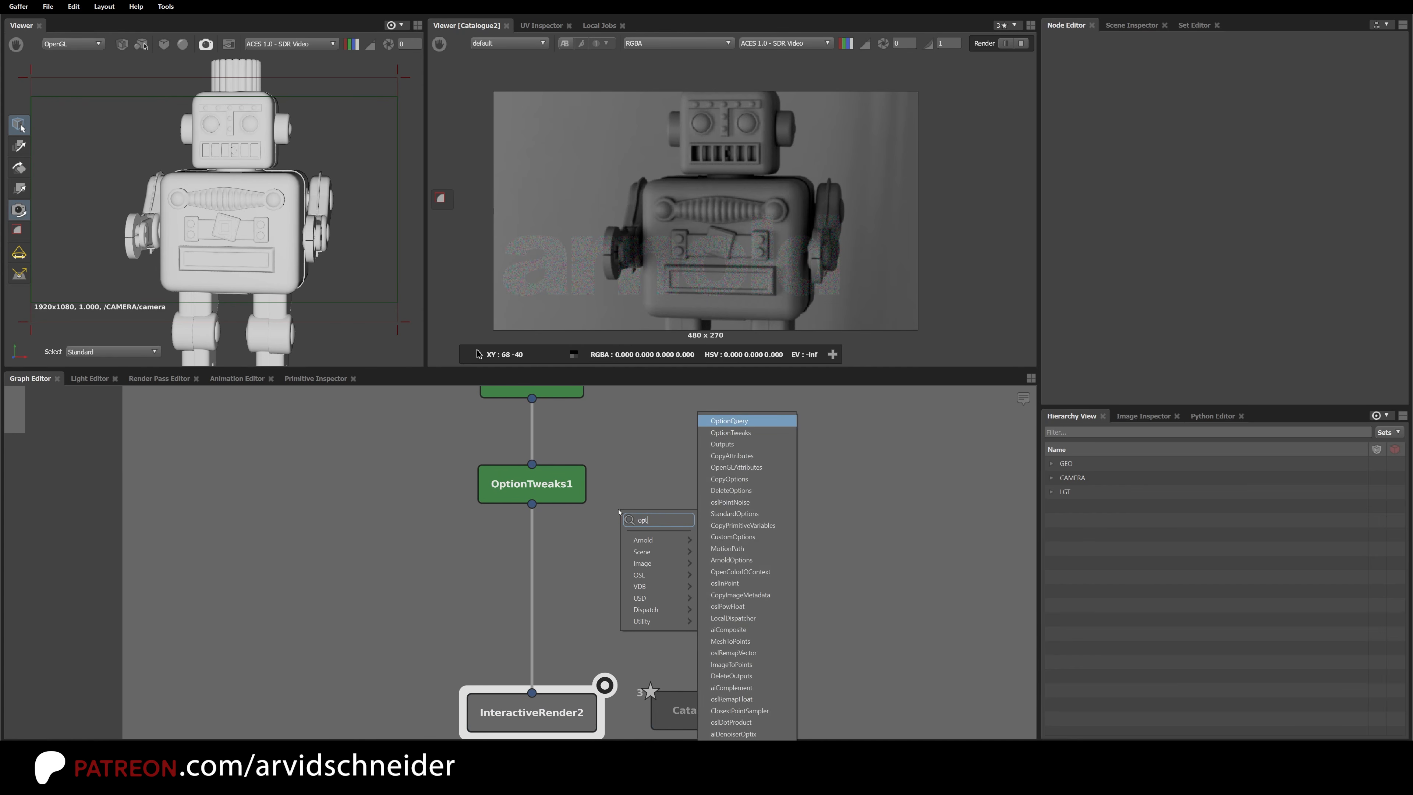
text(ix)
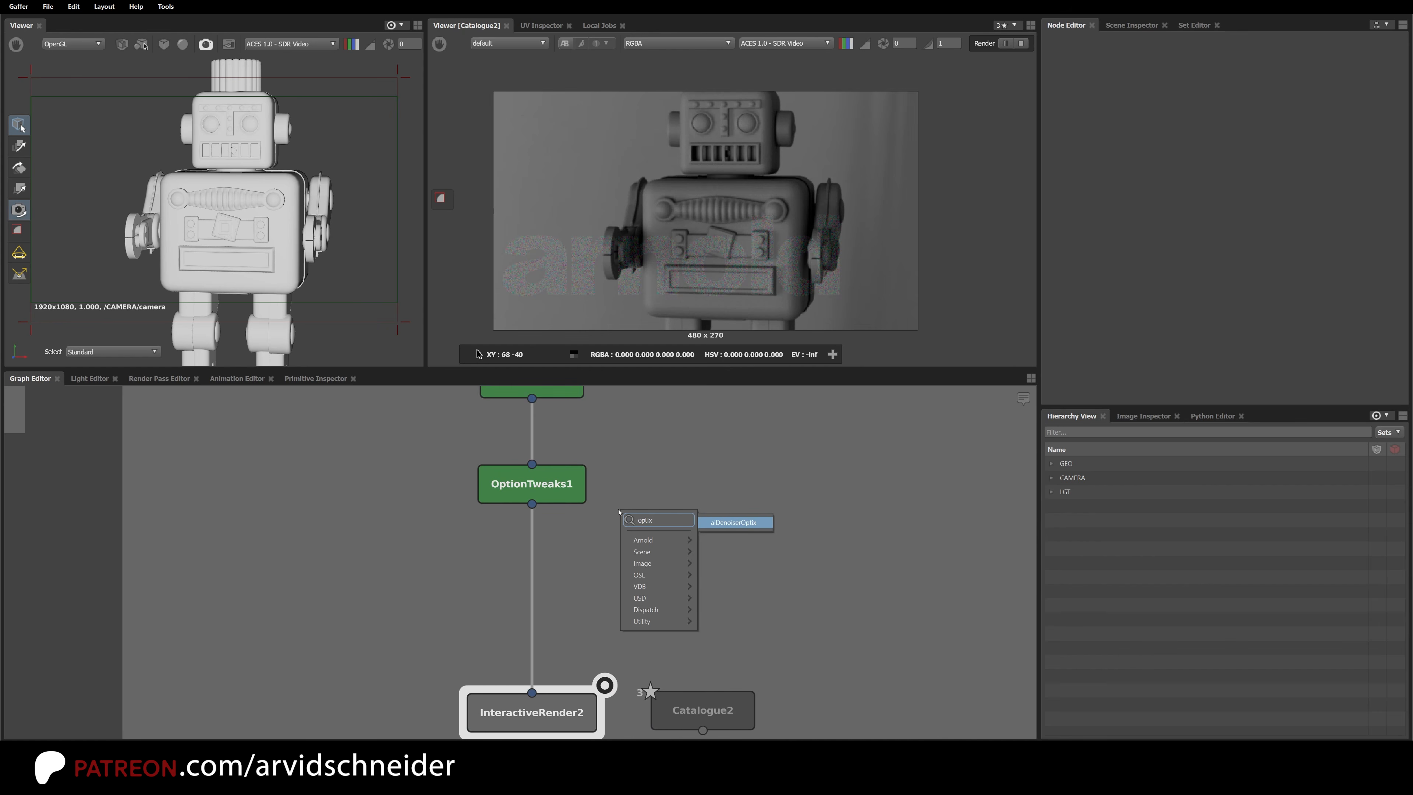
key(Return)
drag(640, 461, 309, 535)
click(481, 556)
Step: Insert an ArnoldImager node between OptionTweaks1 and InteractiveRender2, and connect the ImagerDenoiserOptix output to its imager input
key(Tab)
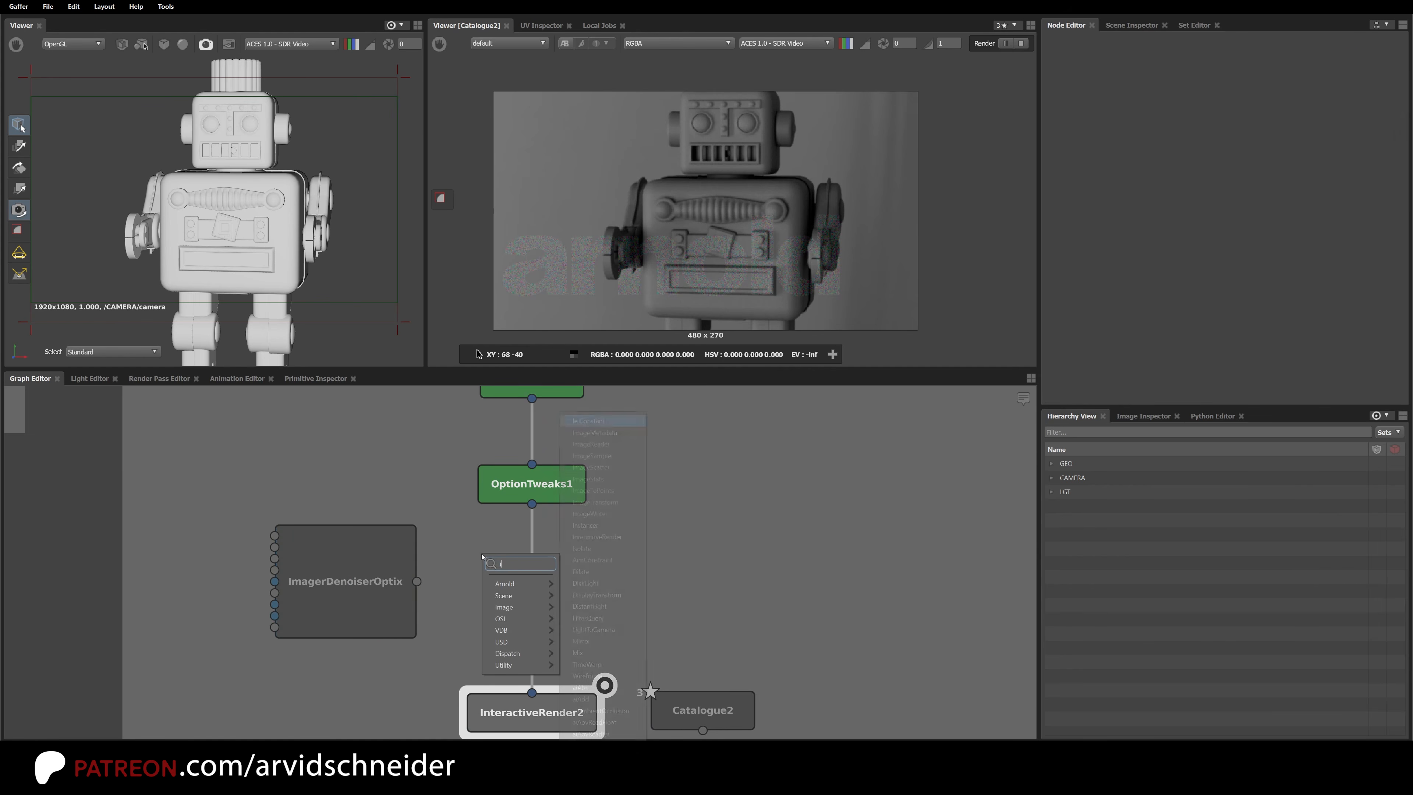
text(imager)
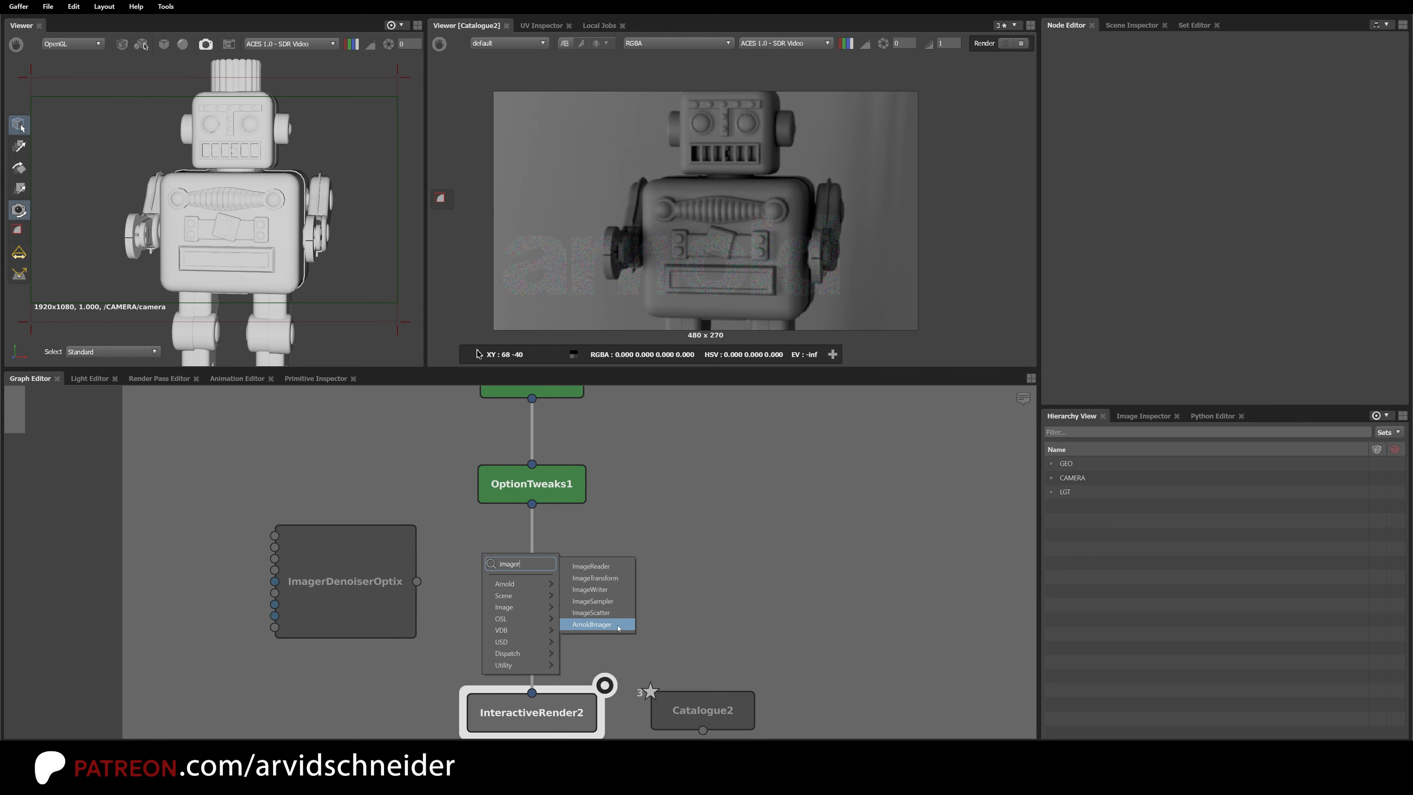
click(592, 624)
drag(487, 559, 531, 588)
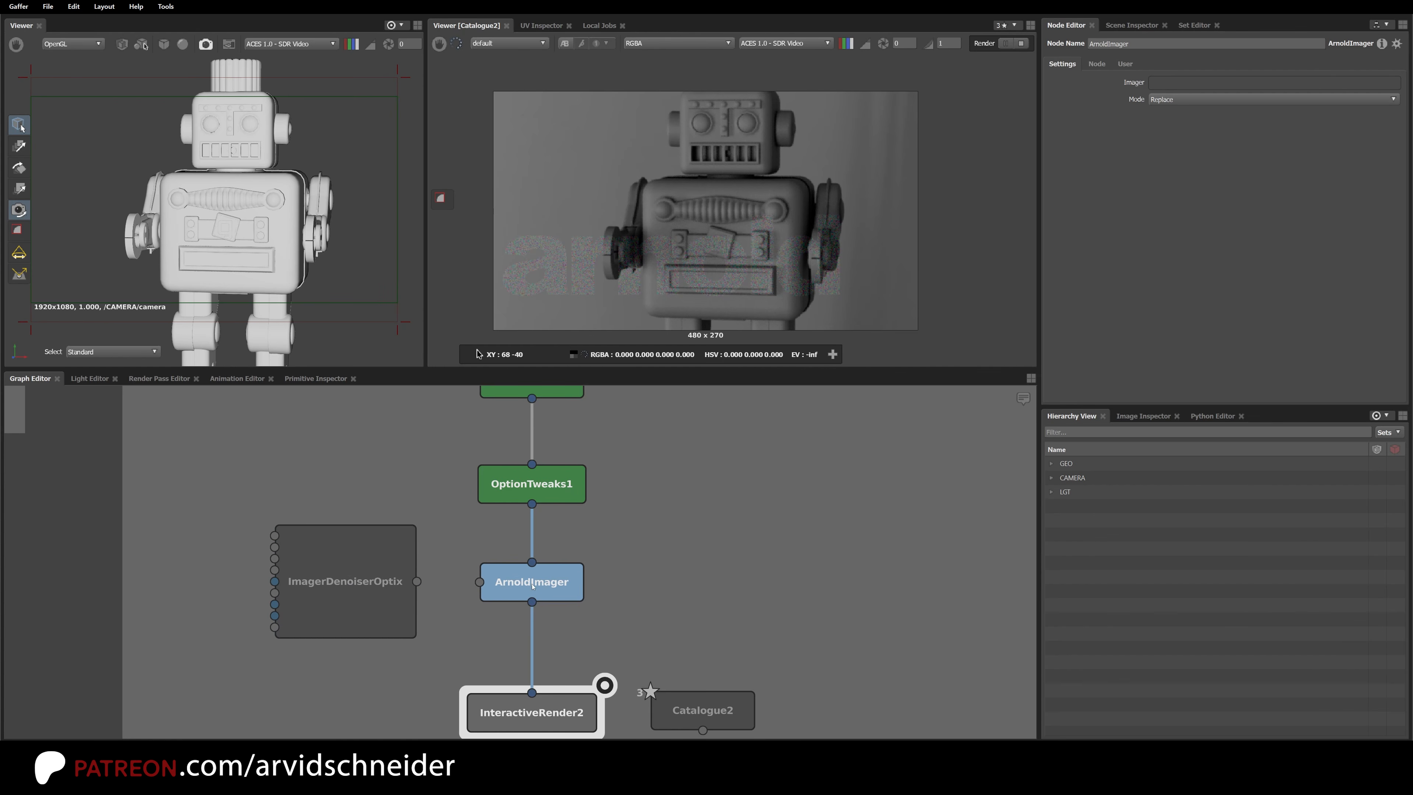
drag(417, 581, 480, 582)
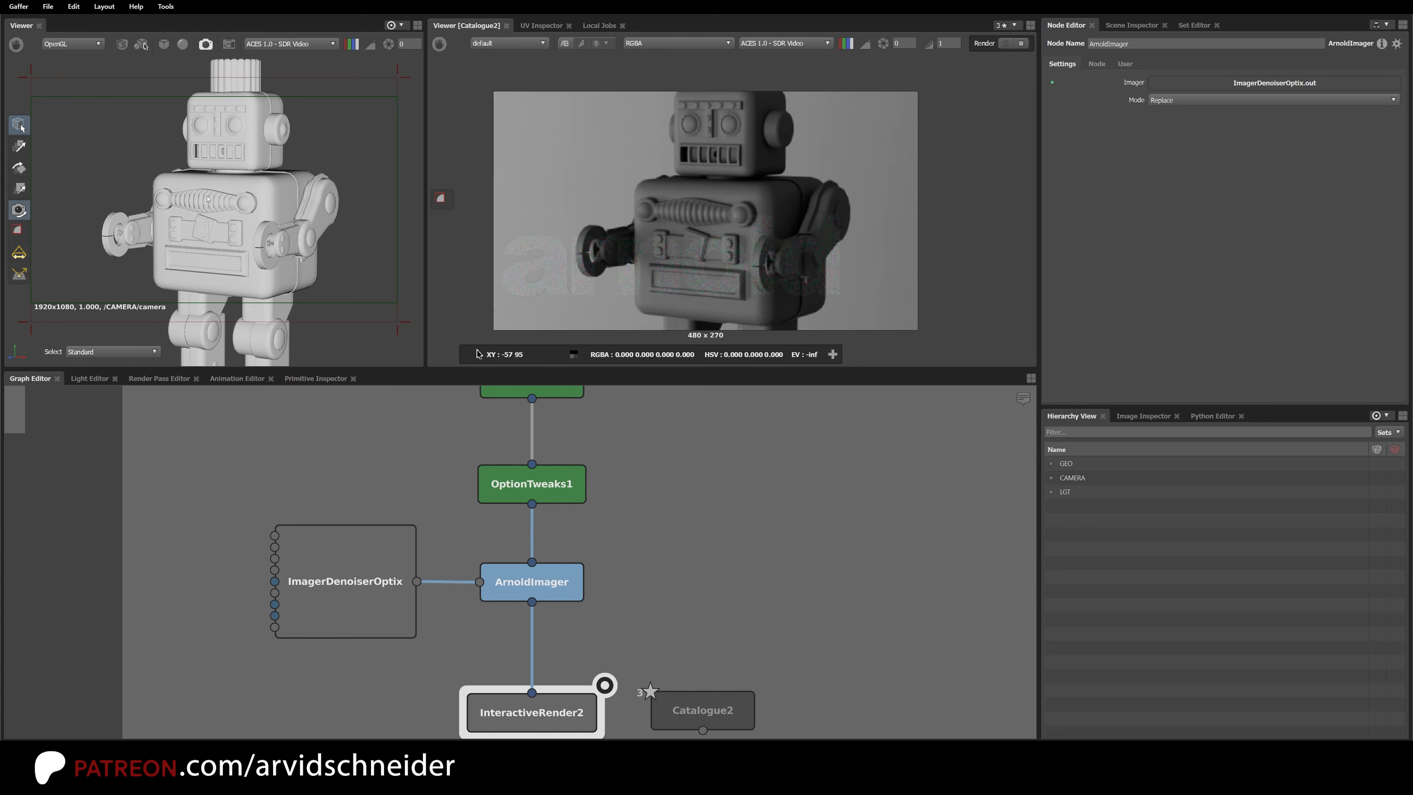
Step: Orbit and zoom around the robot to examine the denoised render from close up and further away
alt+drag(208, 198, 206, 179)
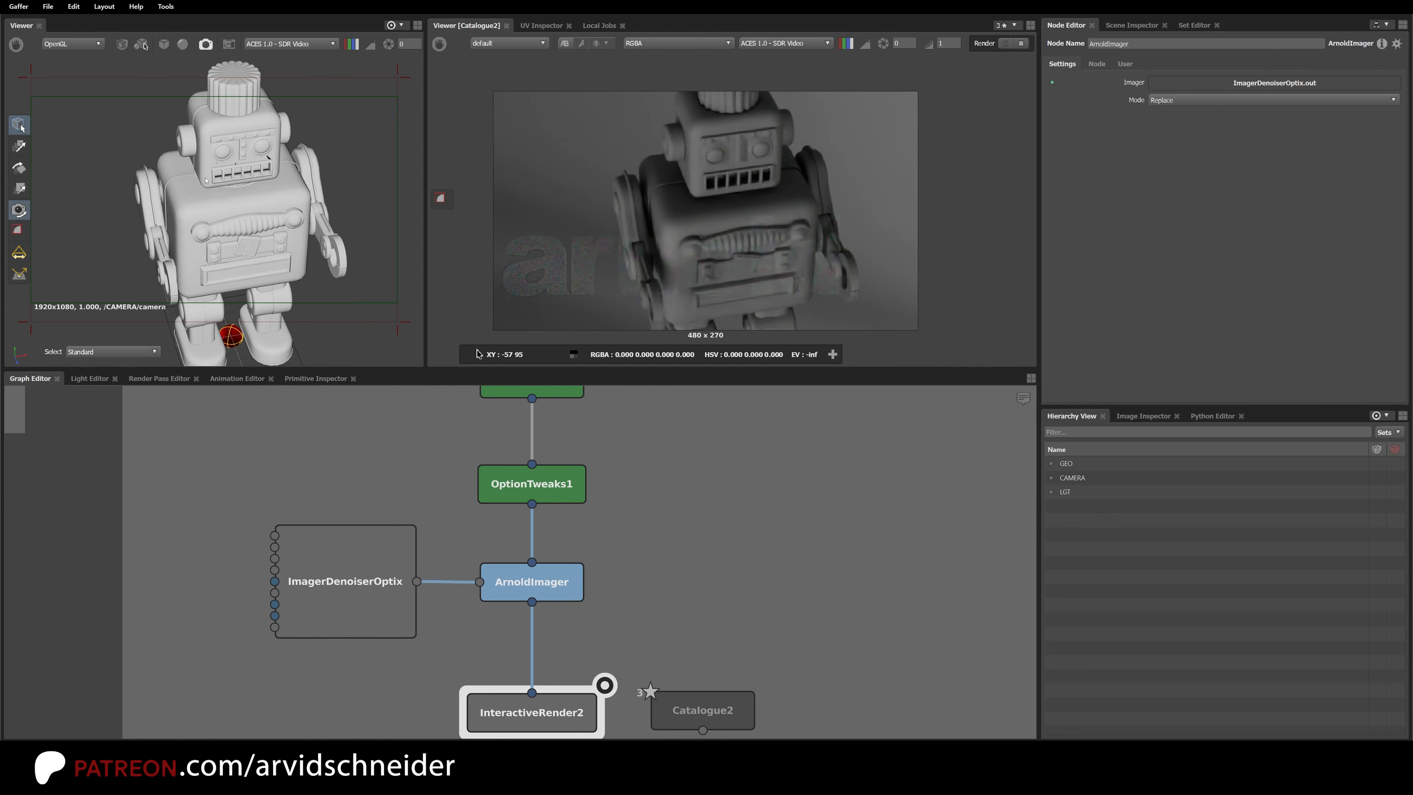
scroll(205, 180, up, 10)
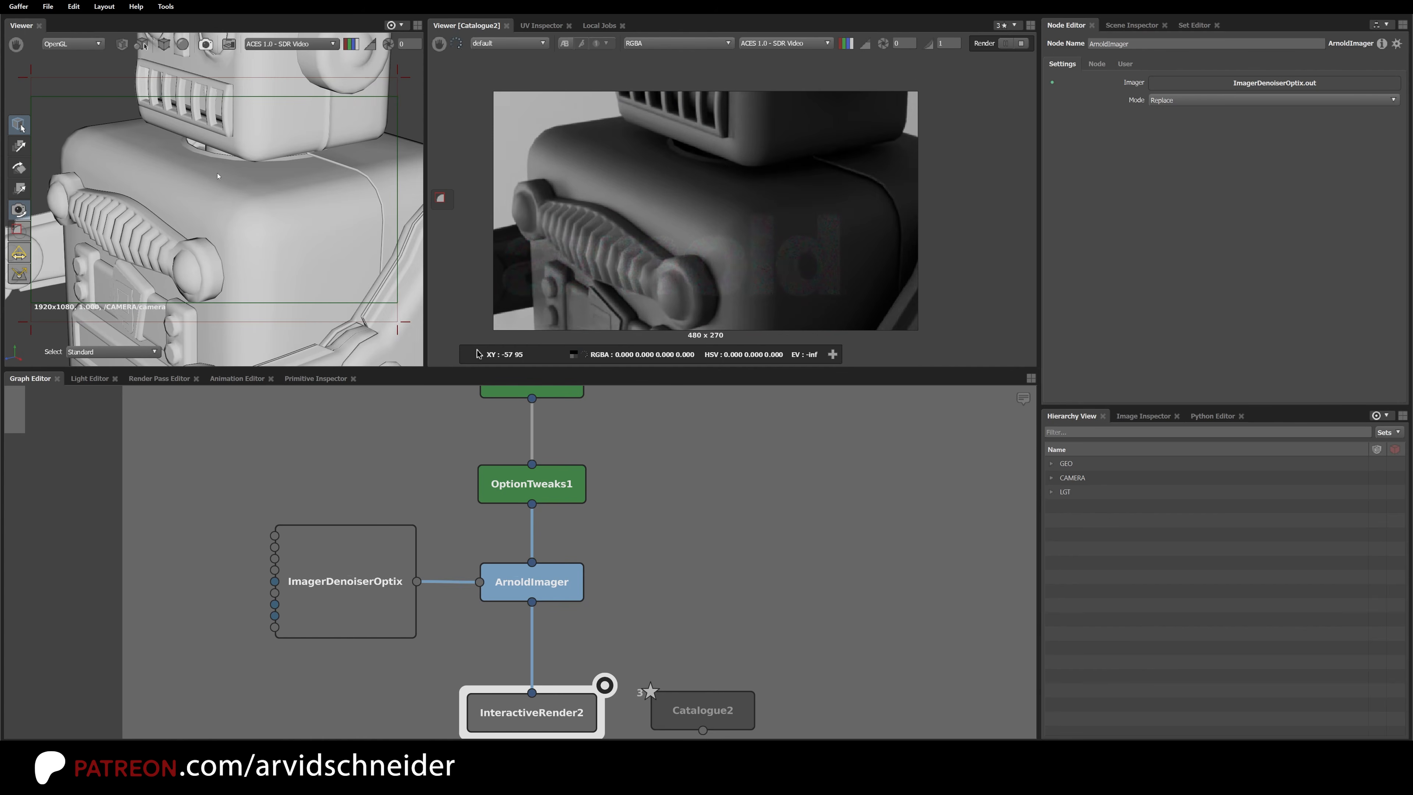
scroll(218, 176, down, 12)
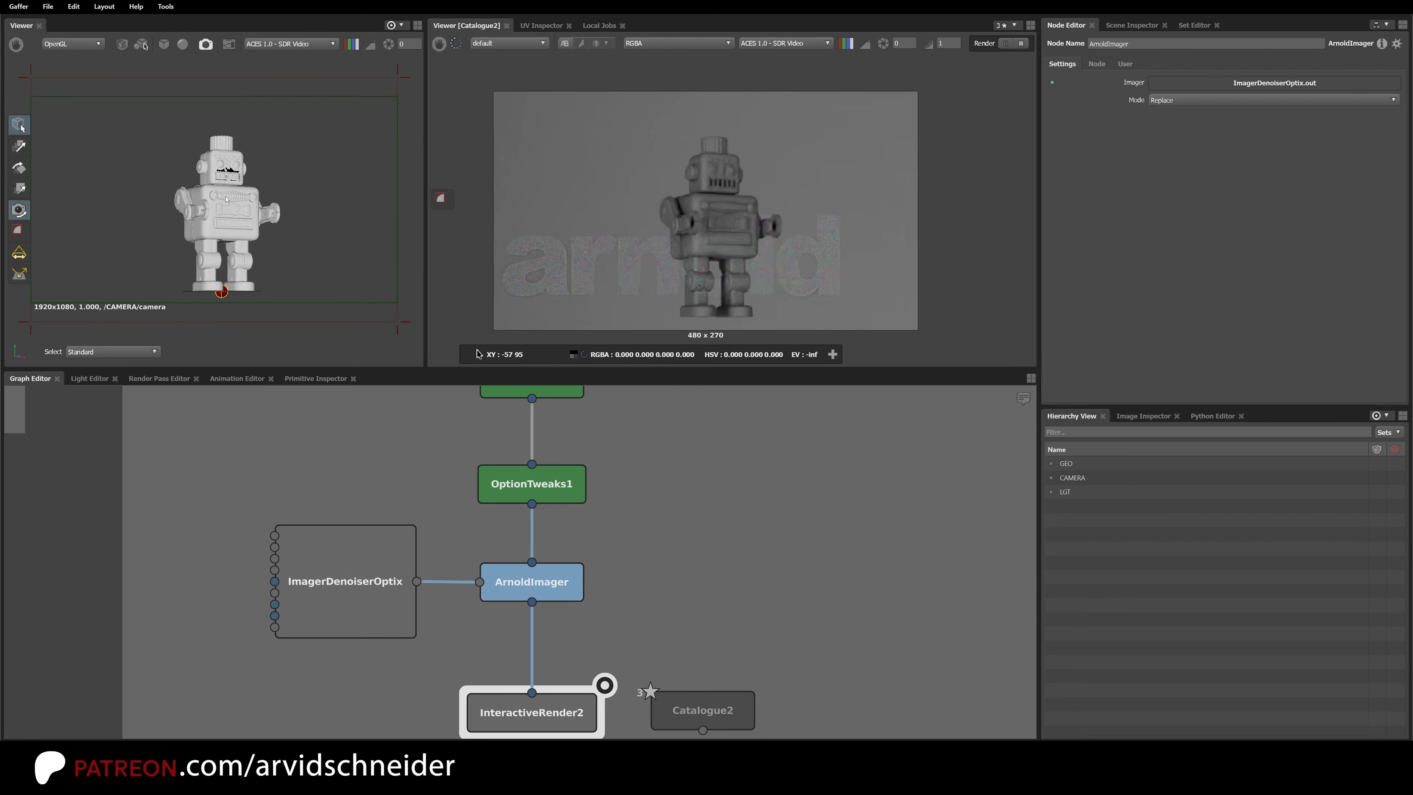
alt+drag(226, 198, 220, 212)
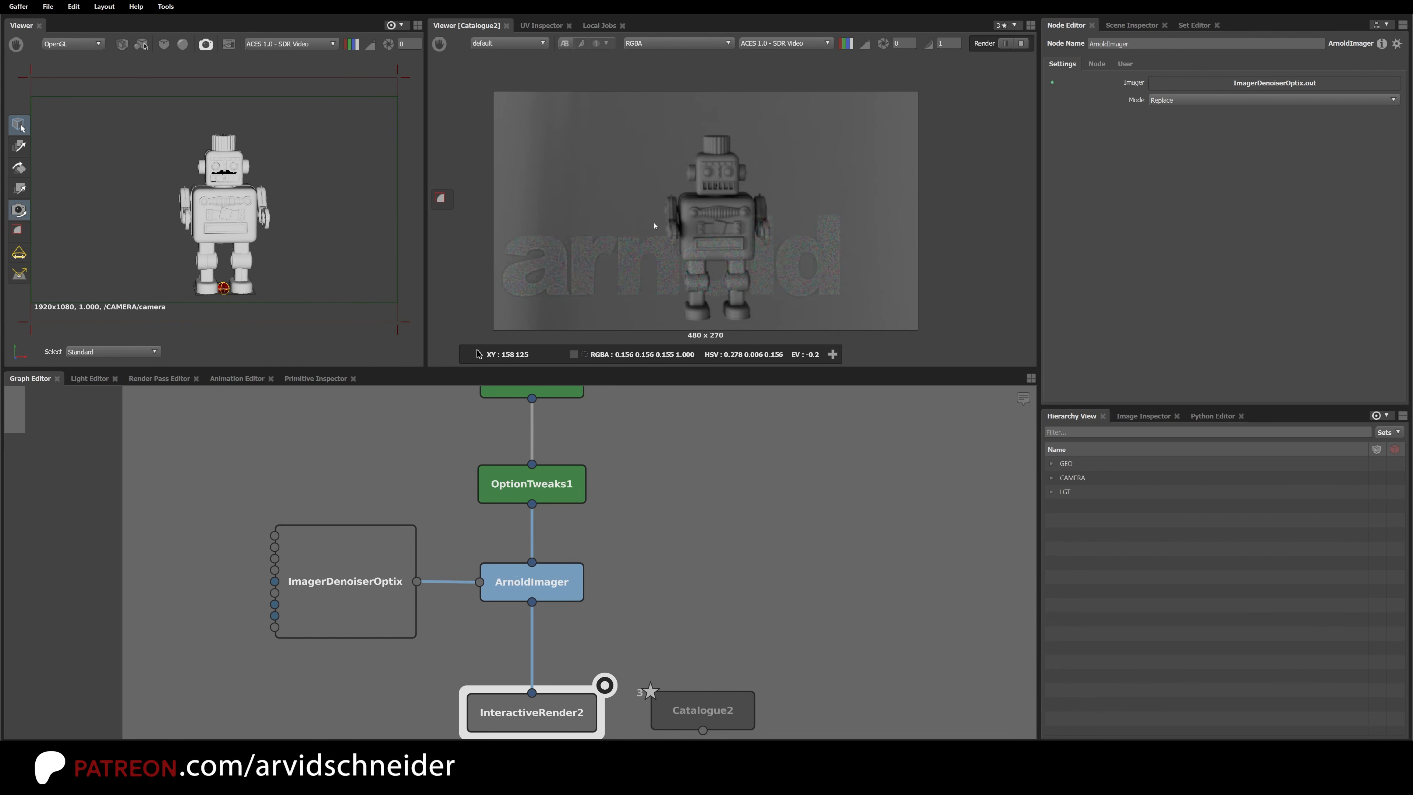
middle_drag(654, 225, 629, 211)
Step: Disable OptionTweaks1 to drop the resolution reduction, and inspect the robot in the larger render
click(558, 485)
key(d)
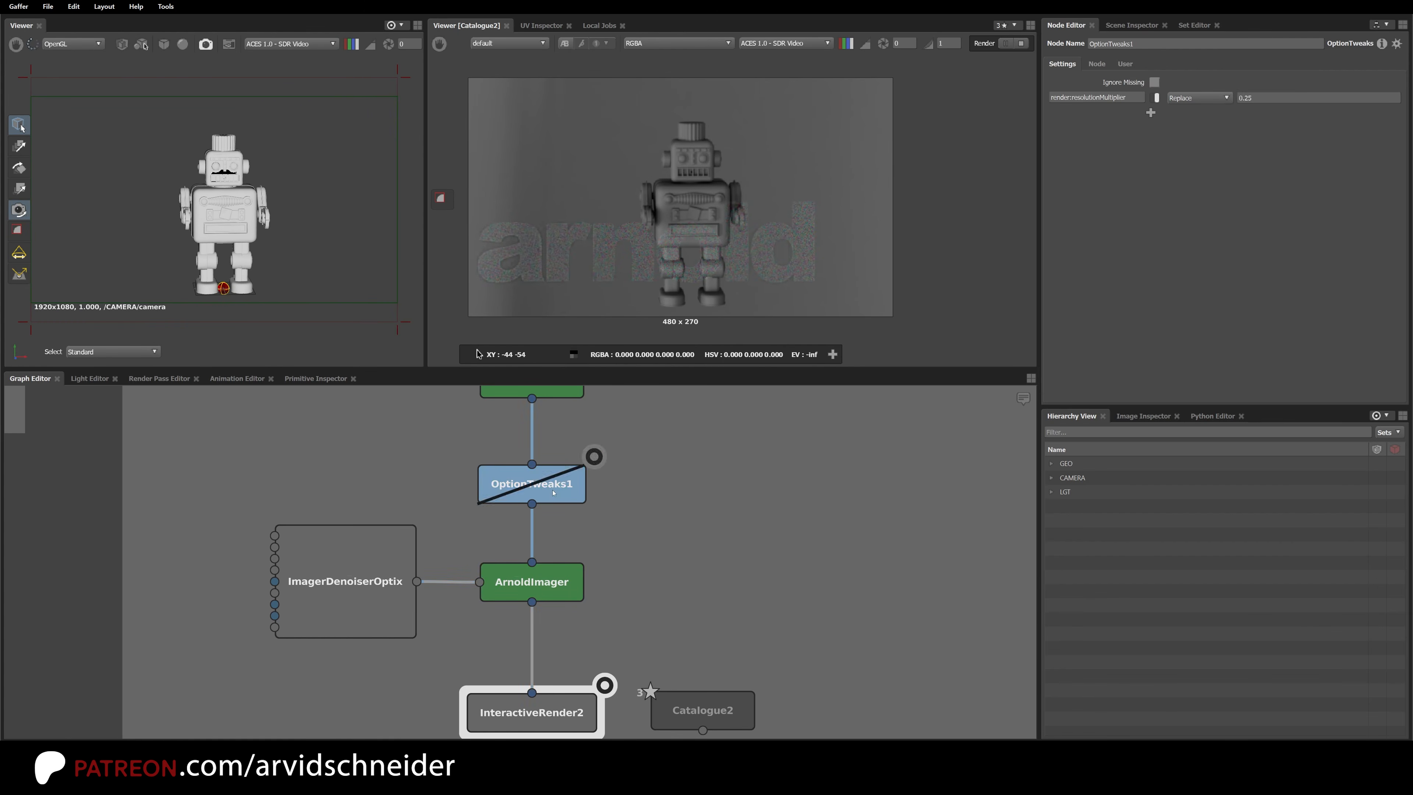
scroll(643, 239, down, 5)
alt+right_drag(668, 264, 719, 268)
alt+middle_drag(719, 269, 640, 246)
mouse_move(231, 229)
alt+mouse_down()
mouse_move(205, 230)
mouse_move(241, 233)
alt+mouse_up()
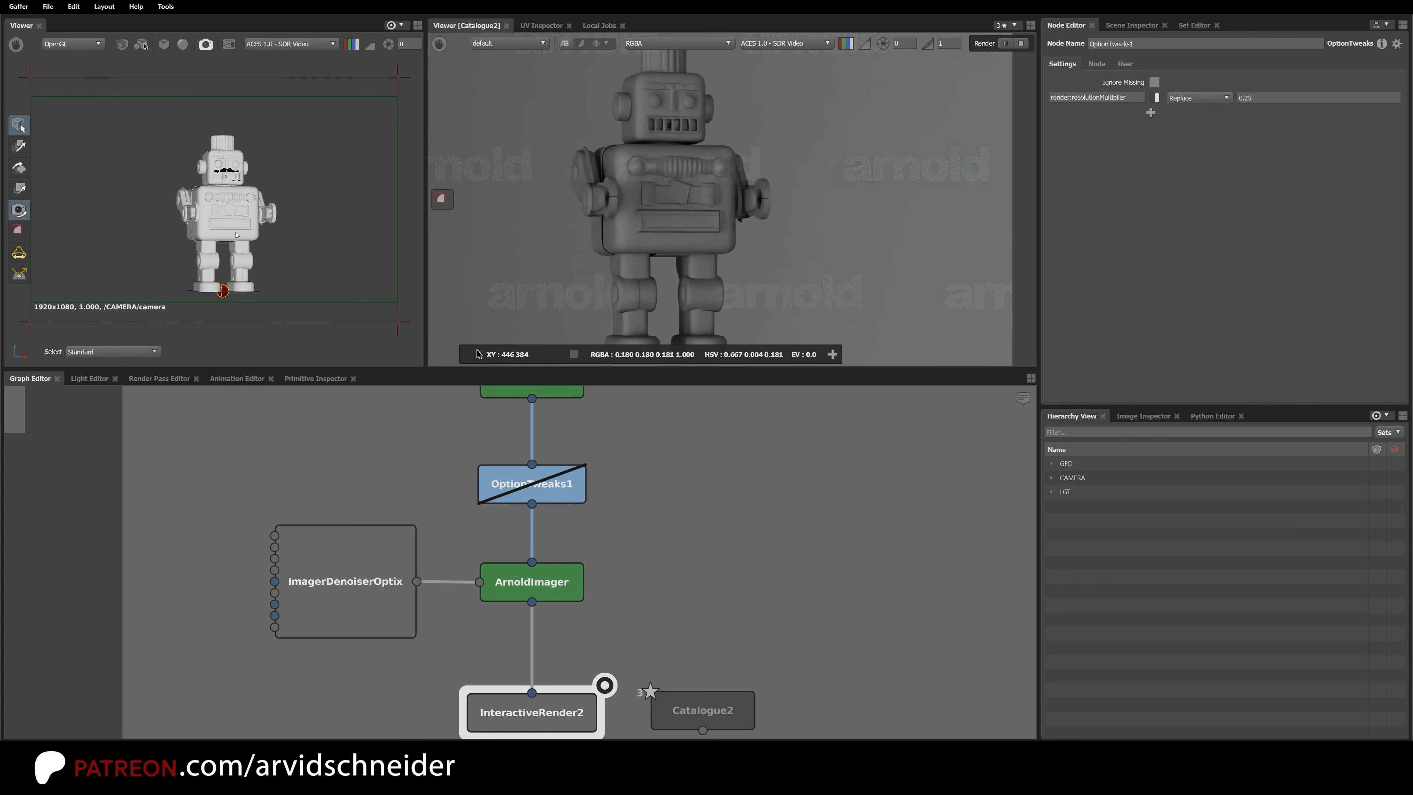
Step: Disable the ArnoldImager node and inspect the render without denoising
click(546, 577)
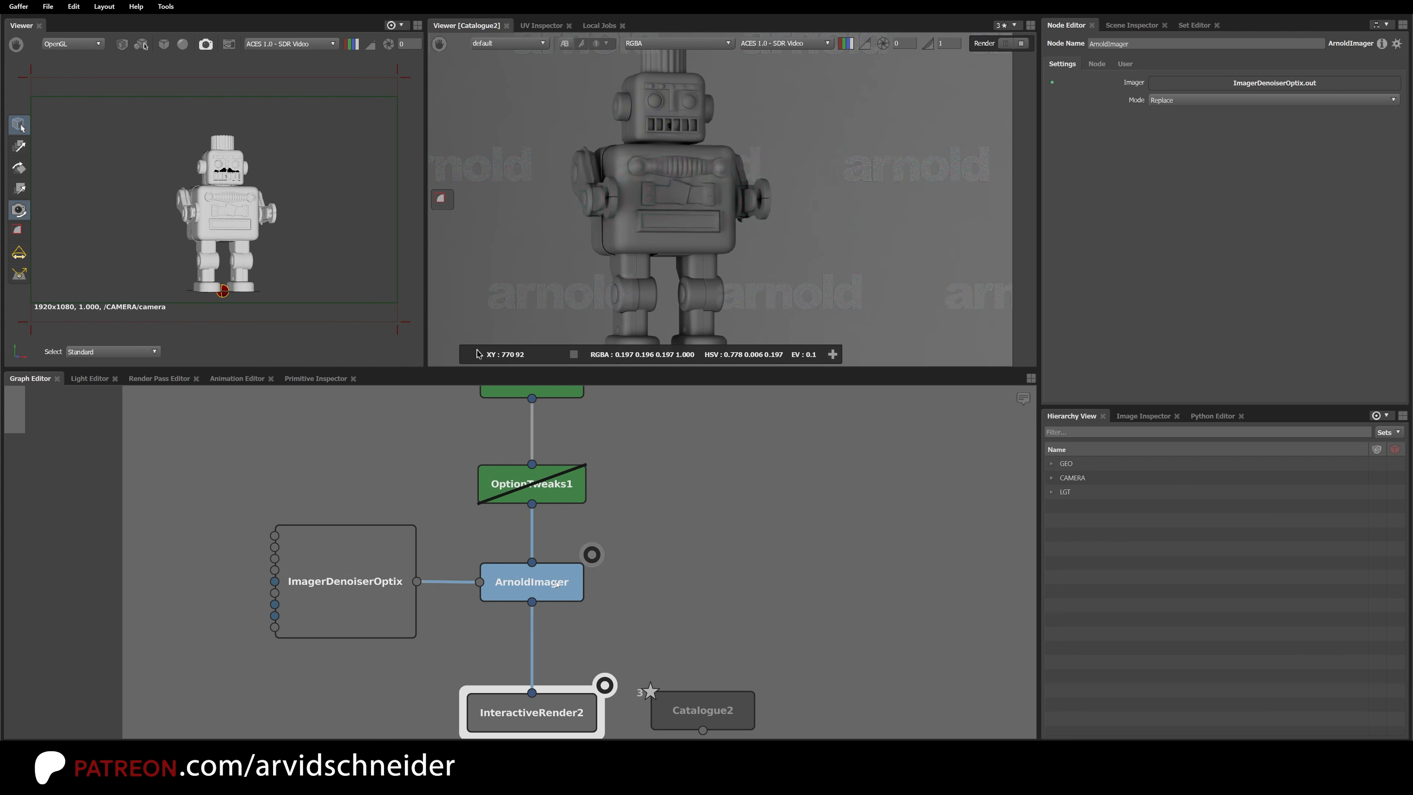
key(d)
alt+drag(261, 222, 290, 237)
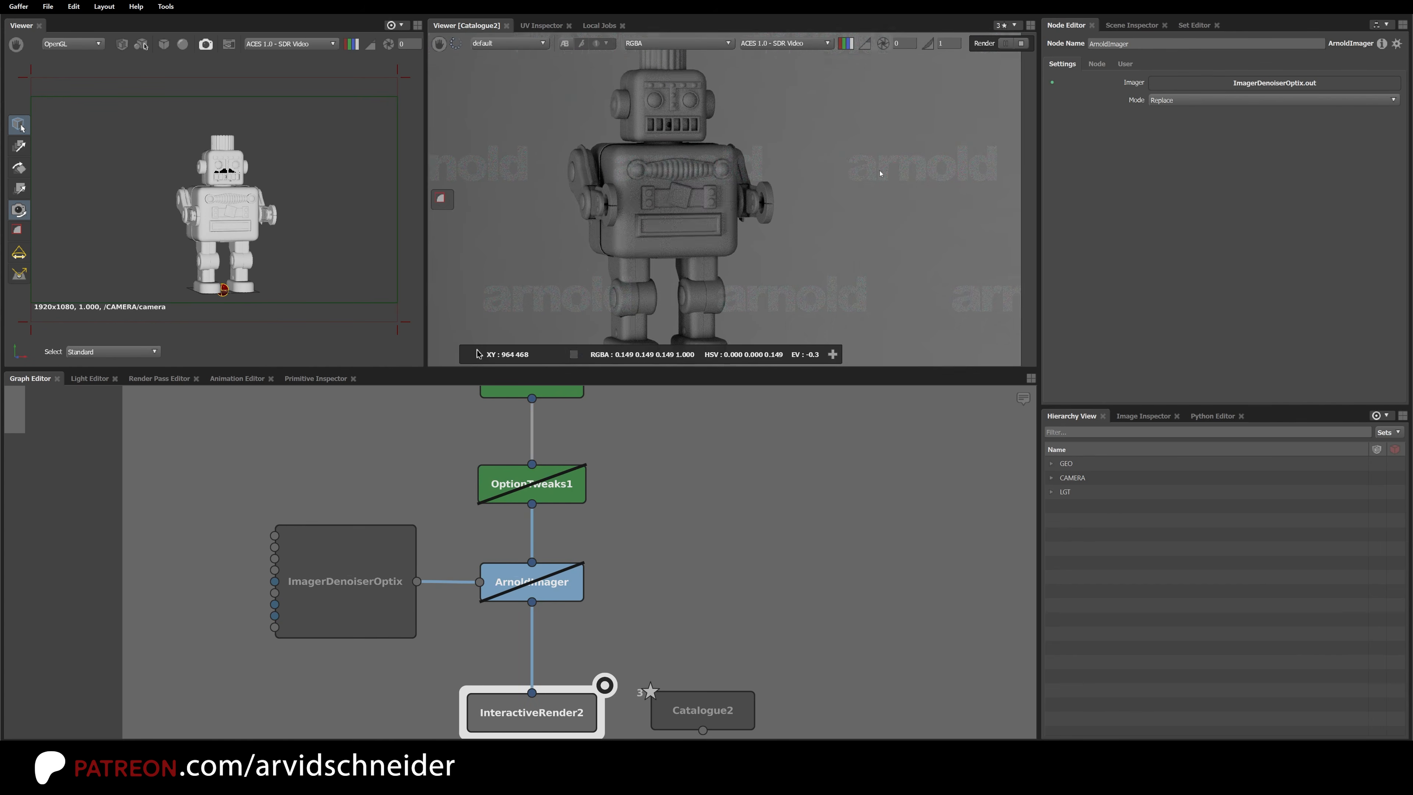
scroll(989, 165, up, 6)
key(f)
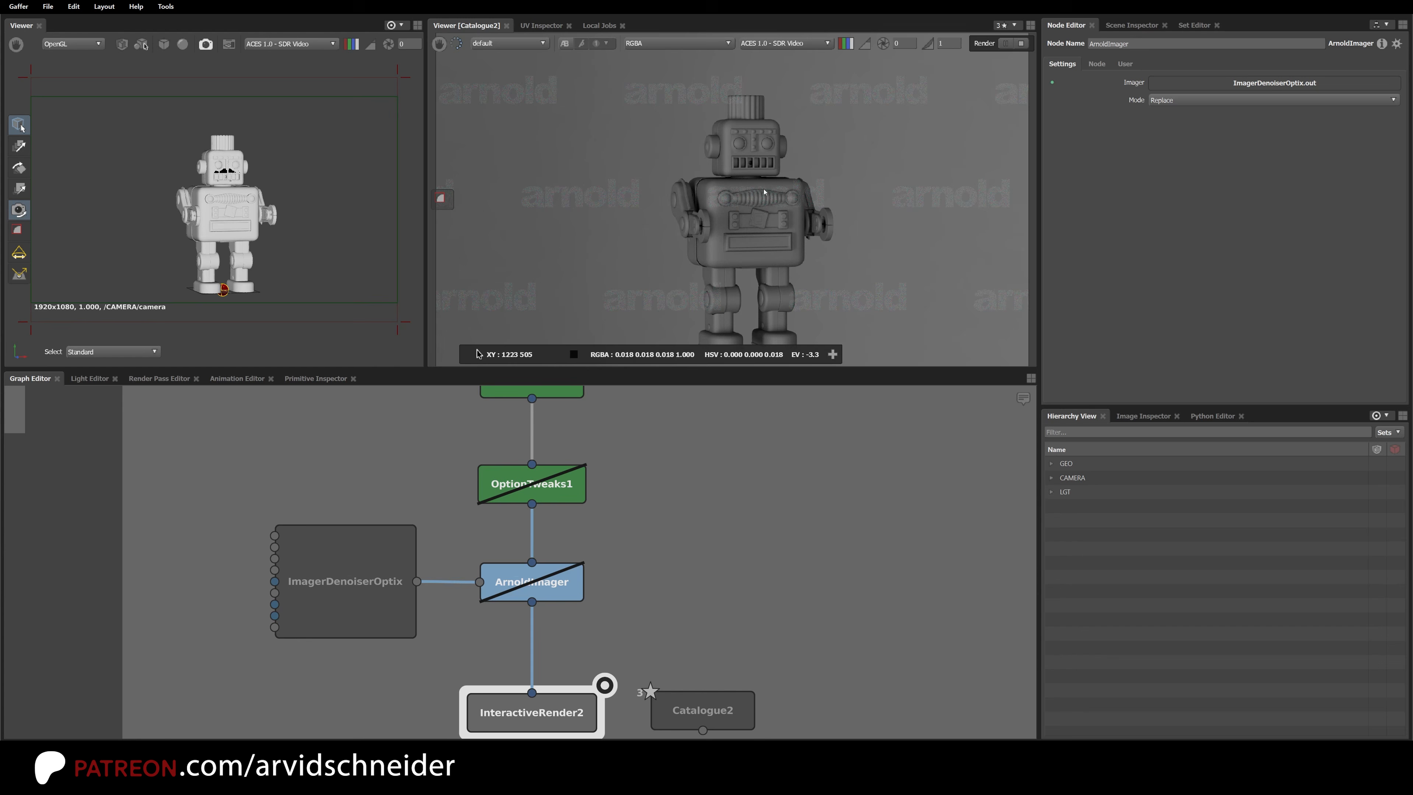
scroll(645, 519, down, 3)
Step: Re-enable OptionTweaks1 and ArnoldImager together
drag(647, 449, 521, 588)
key(d)
click(668, 522)
Step: Move the SHADING LIGHTING backdrop down in line with the other two backdrops, and stop the interactive render
key(f)
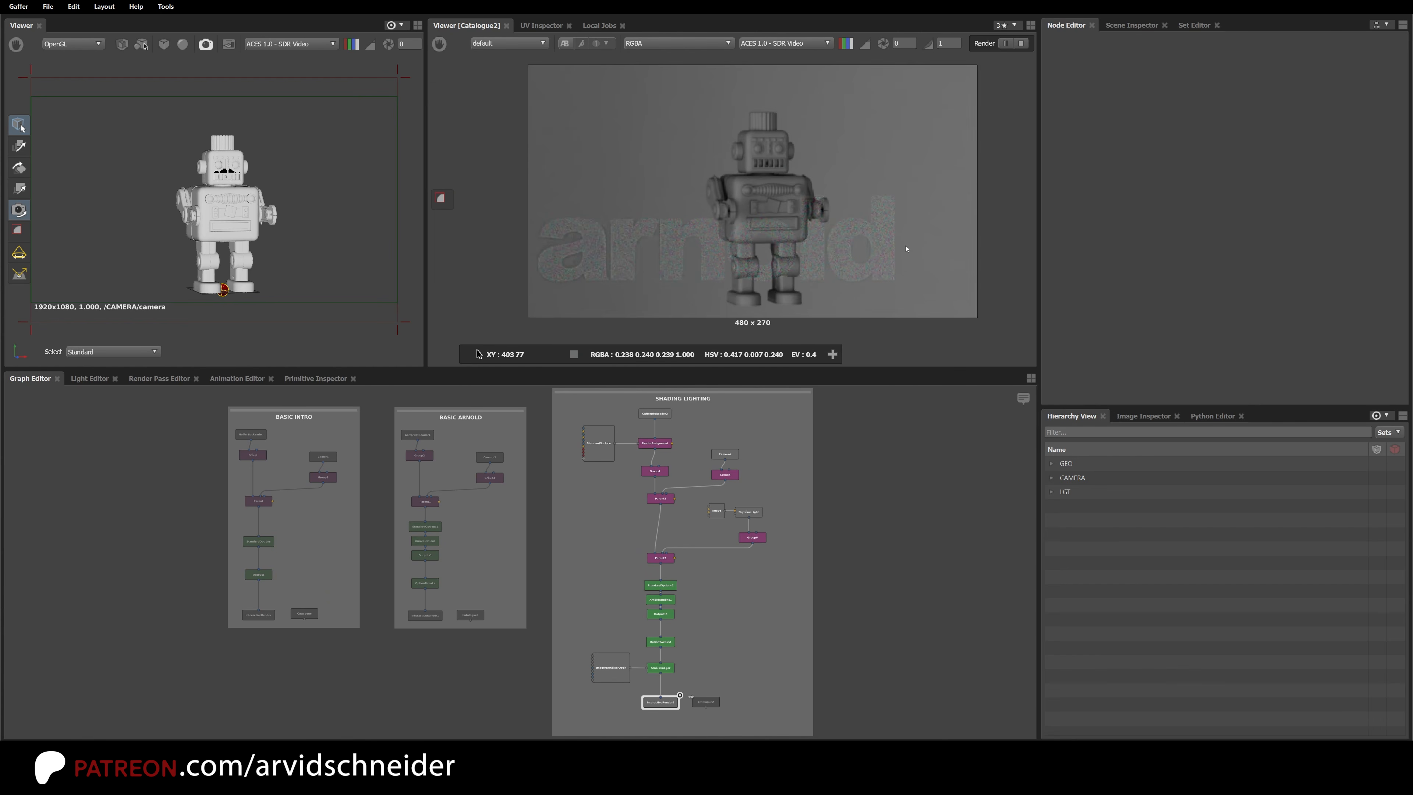
mouse_move(731, 441)
middle_down()
mouse_move(562, 429)
mouse_move(547, 450)
middle_up()
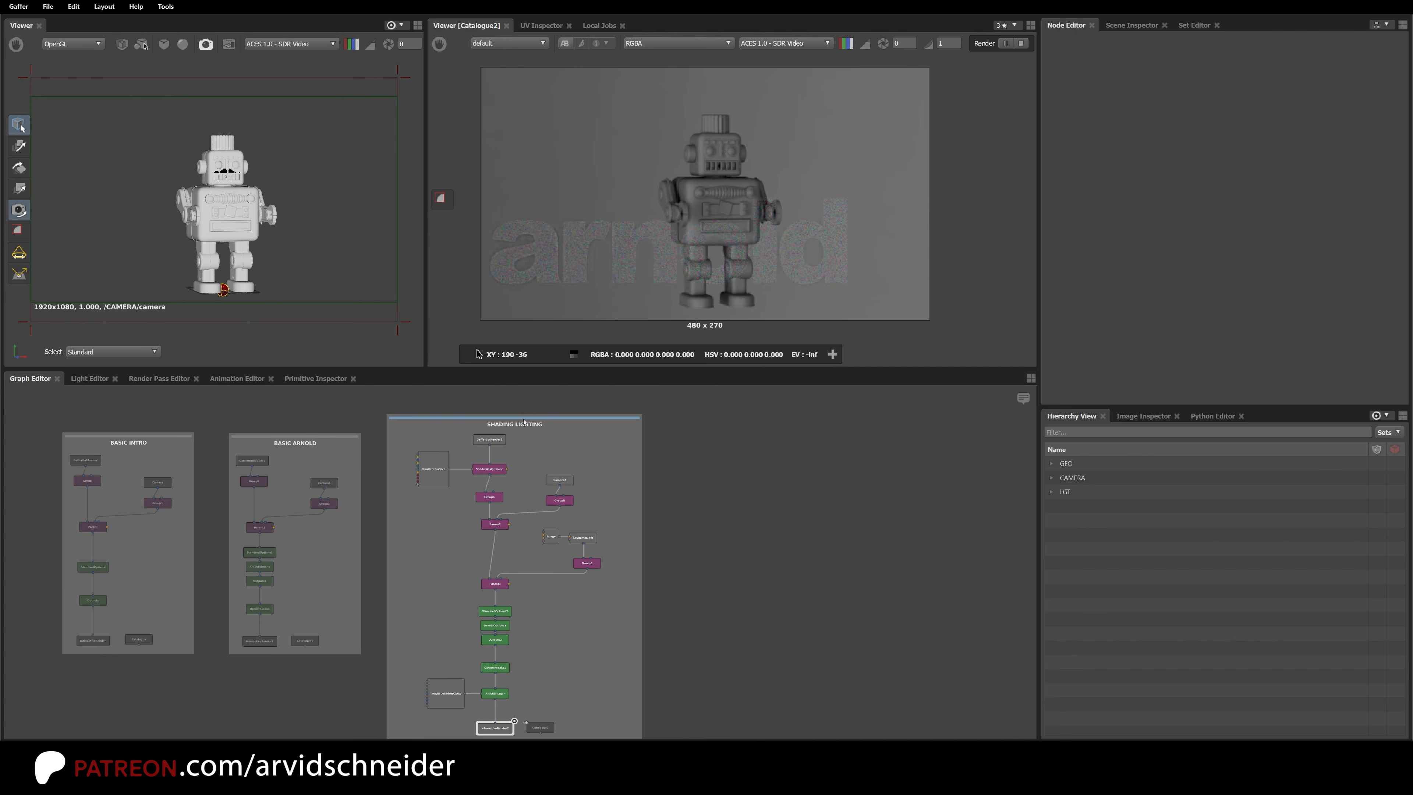
drag(525, 422, 522, 441)
click(746, 454)
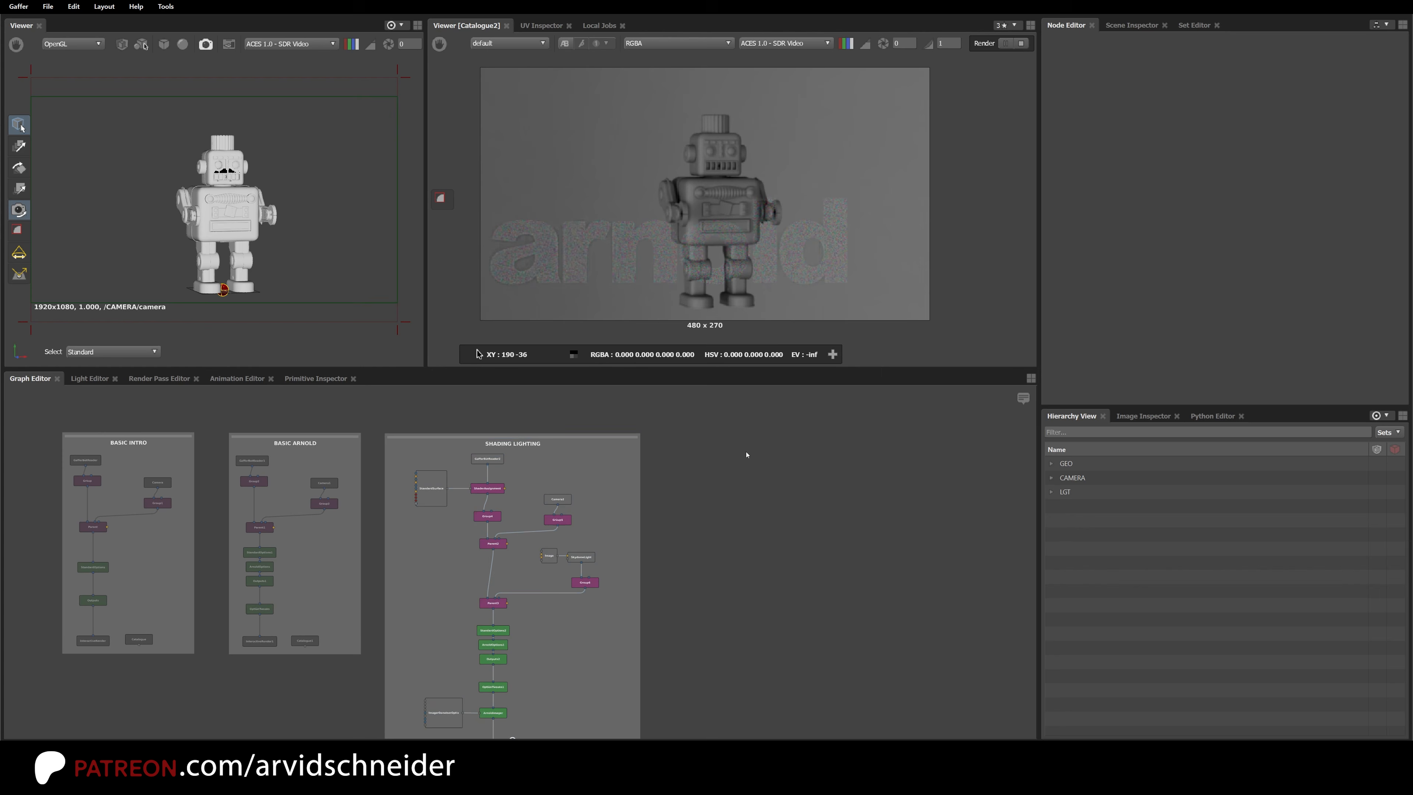
click(1021, 44)
Step: Paste a copy of the SHADING LIGHTING network beside the original and enlarge the copy's backdrop slightly
key(ctrl+v)
mouse_move(721, 434)
mouse_down()
mouse_move(744, 478)
mouse_move(730, 550)
mouse_up()
middle_drag(912, 530, 842, 432)
click(842, 505)
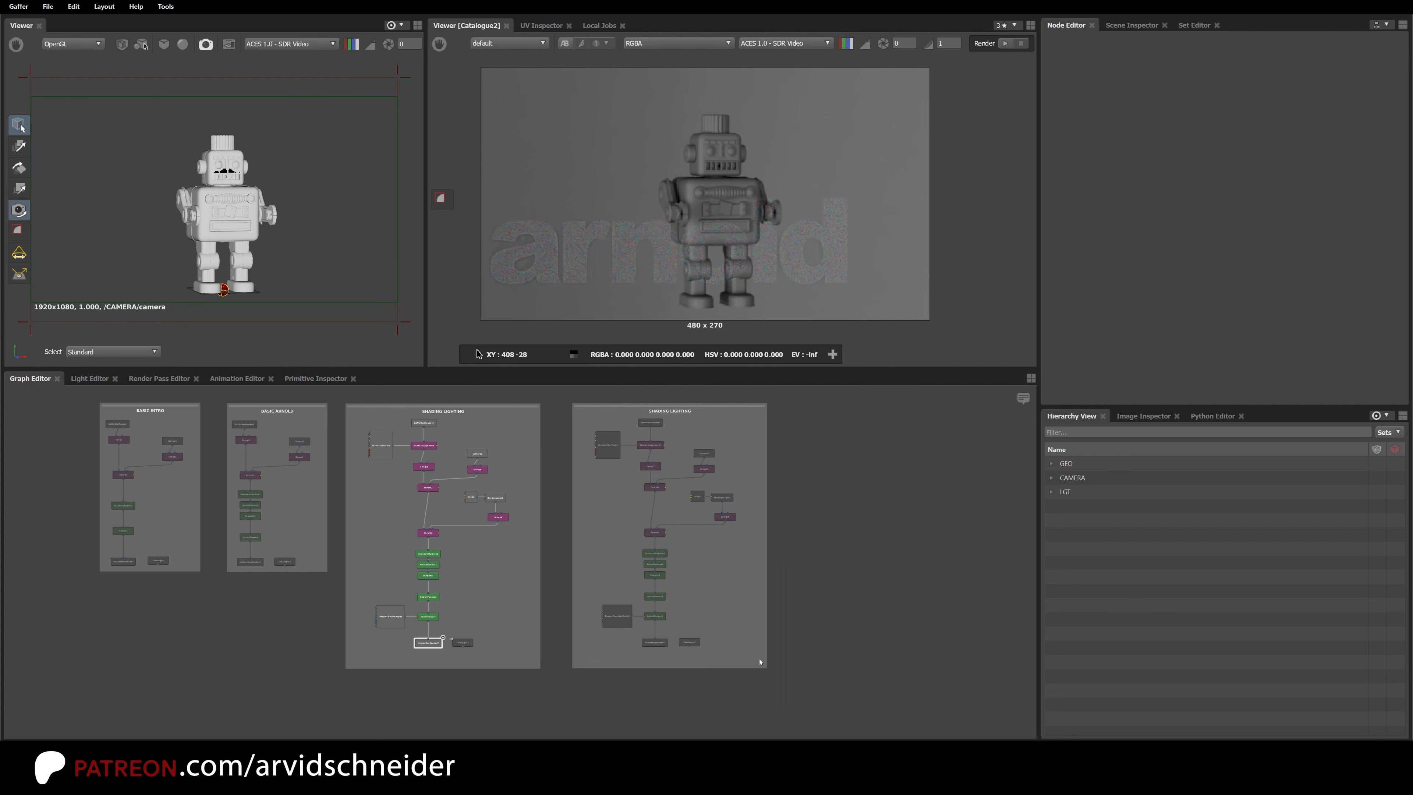
drag(764, 668, 776, 681)
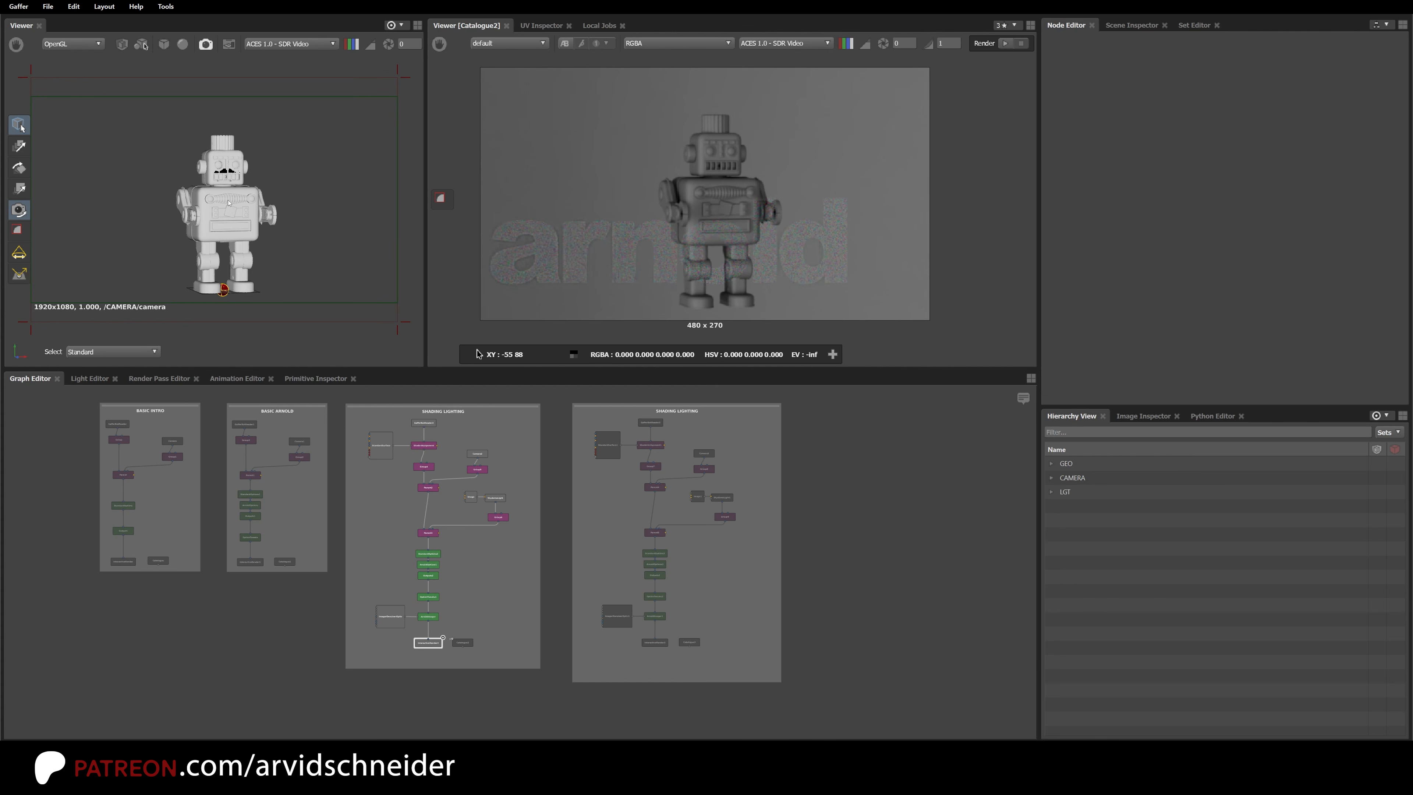
alt+drag(228, 203, 222, 230)
scroll(222, 229, up, 2)
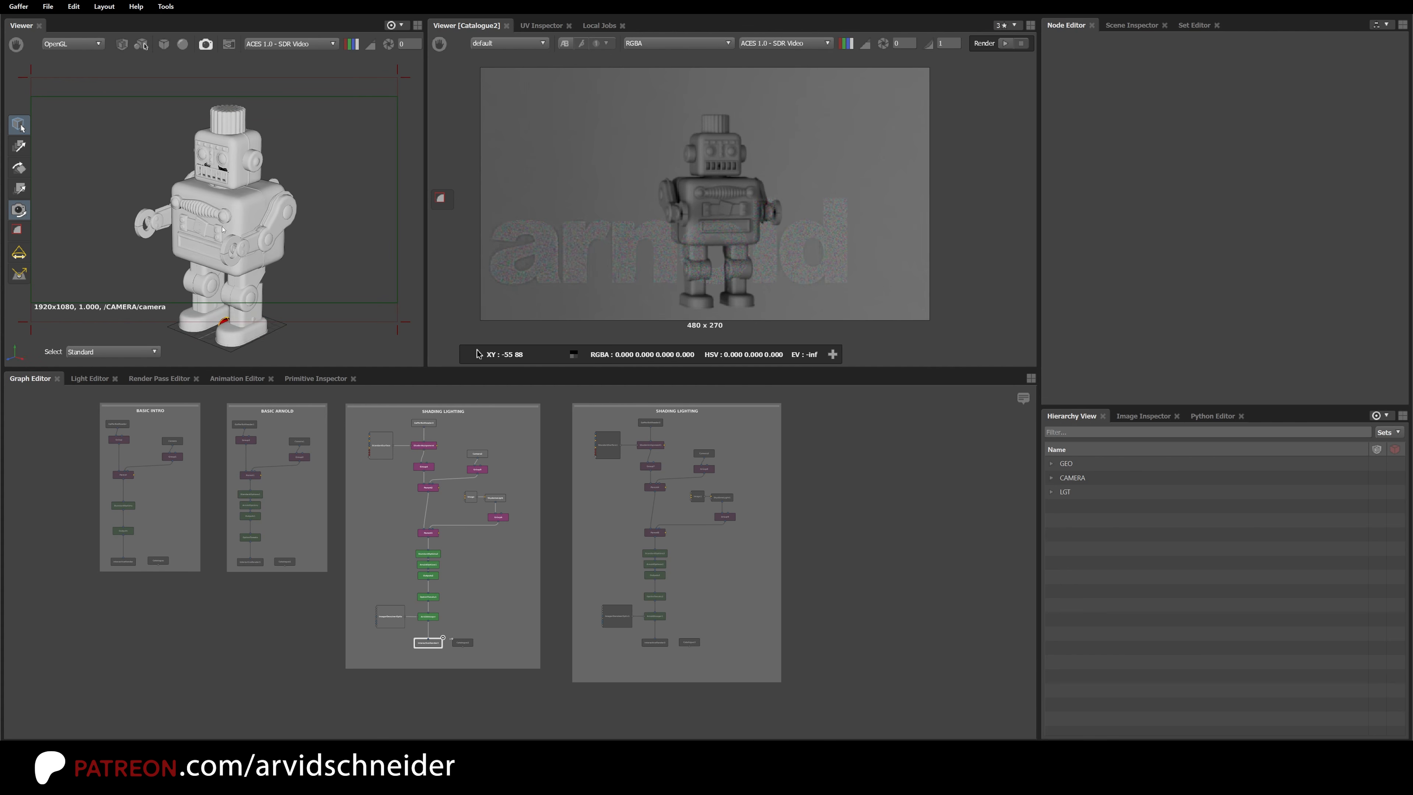
scroll(222, 229, down, 2)
alt+drag(225, 215, 221, 240)
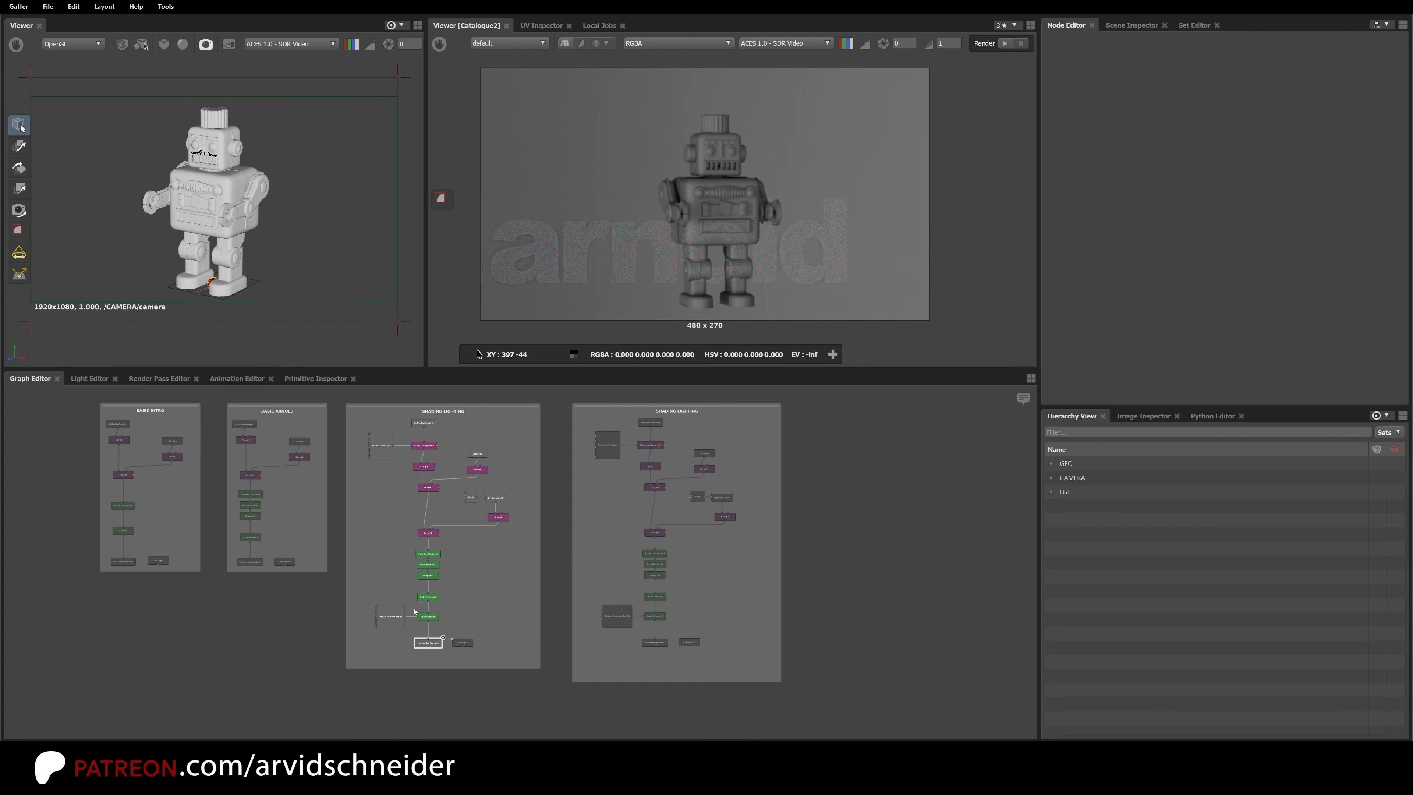
Step: Set the focus to InteractiveRender3 in the copied network and assign numeric bookmark 3 to Catalogue3
scroll(631, 672, up, 5)
click(676, 614)
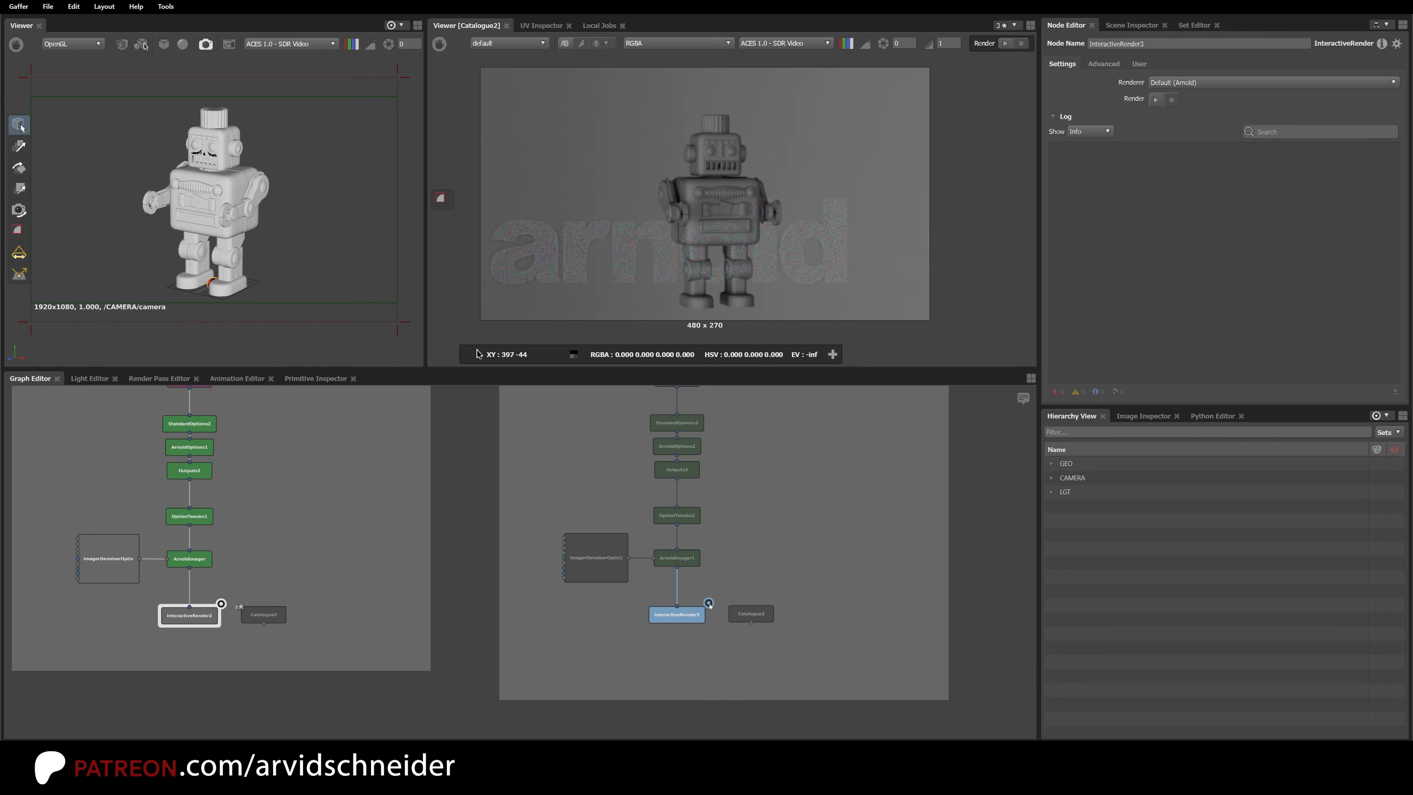
click(767, 613)
key(ctrl+3)
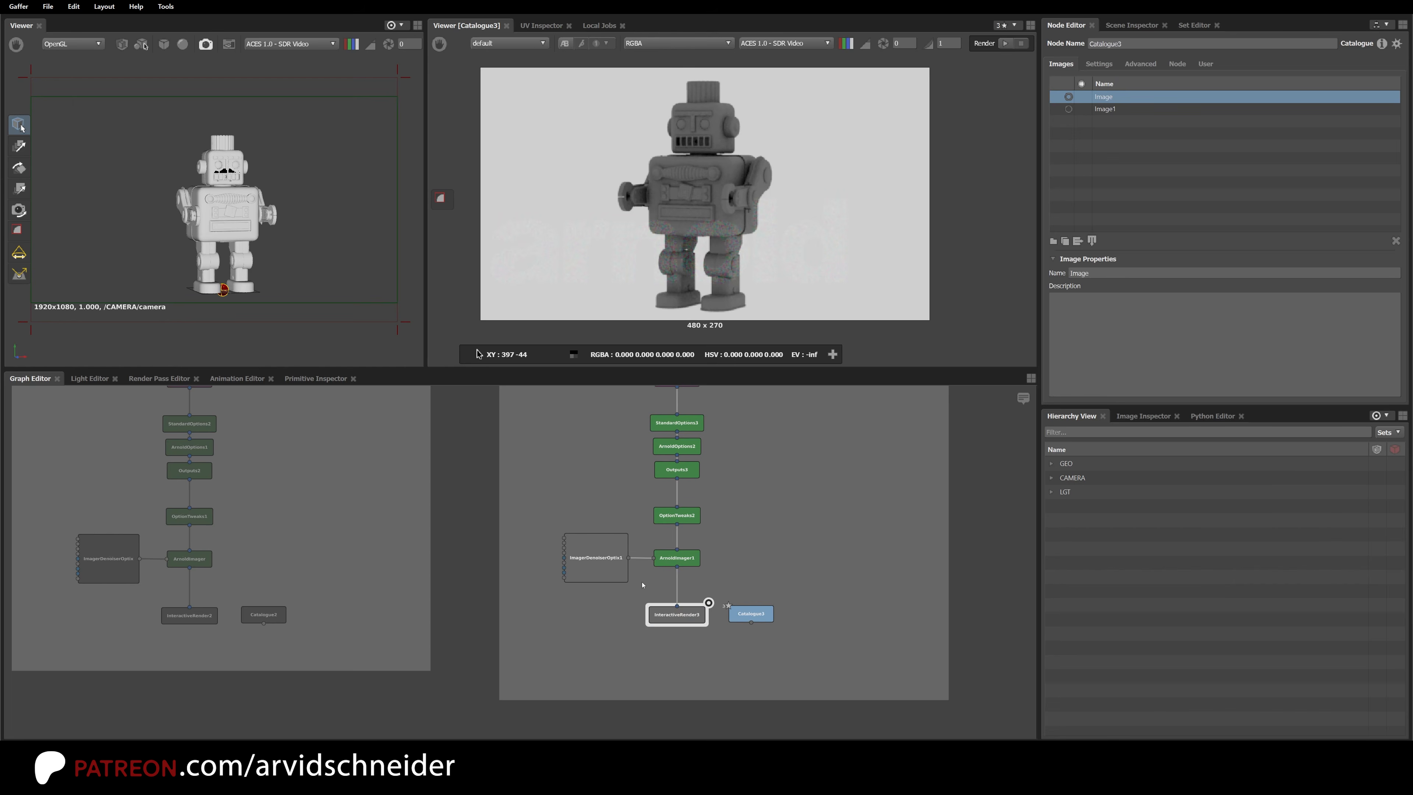
Step: Move InteractiveRender3 and Catalogue3 further down inside the copied backdrop
click(788, 617)
drag(816, 585, 617, 653)
drag(755, 618, 755, 667)
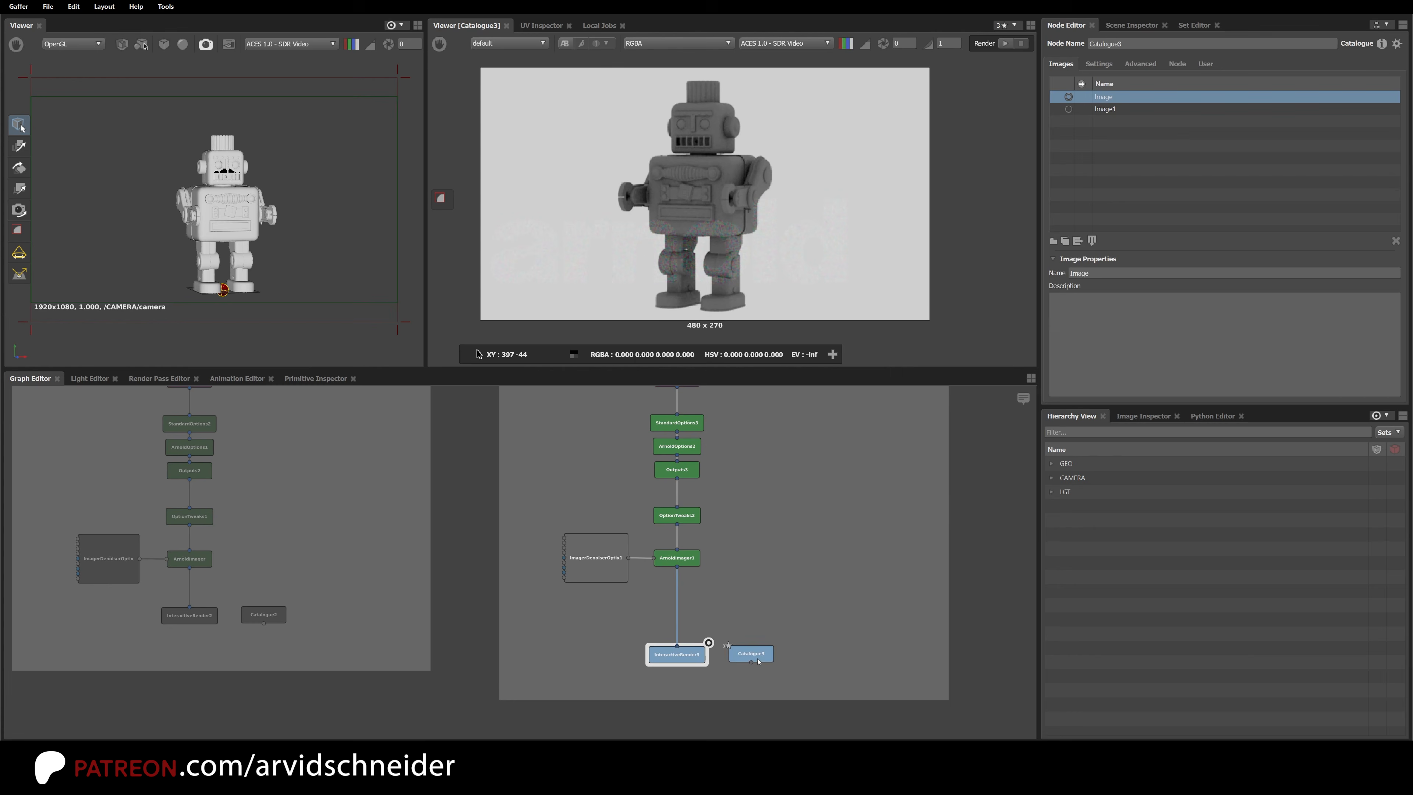
click(774, 617)
Step: Disable ArnoldImager1 and move it down together with its connected Optix denoiser node
click(690, 559)
key(d)
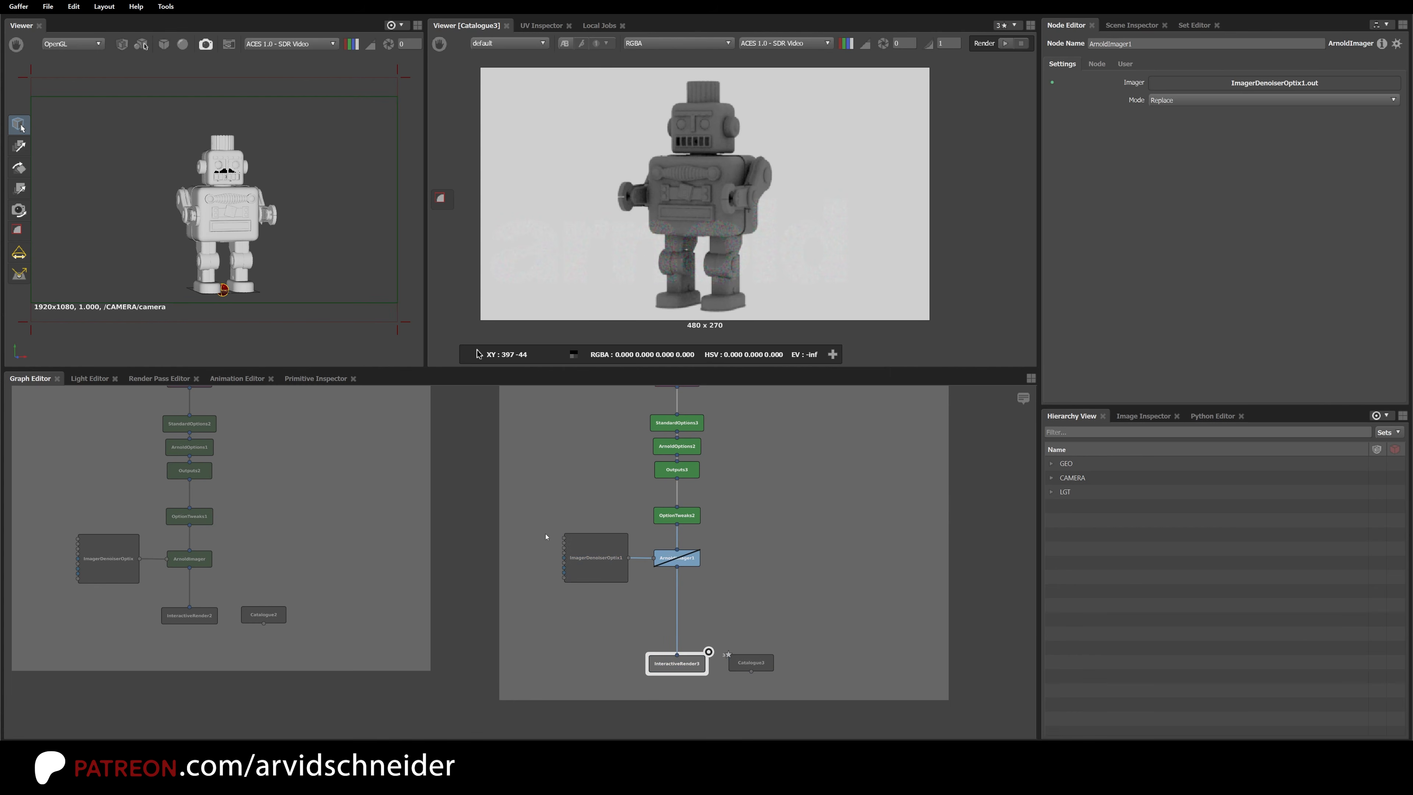
drag(529, 514, 756, 615)
drag(687, 563, 688, 595)
Step: Set OptionTweaks2's render:resolutionMultiplier to 0.5 and move the node down slightly
click(692, 511)
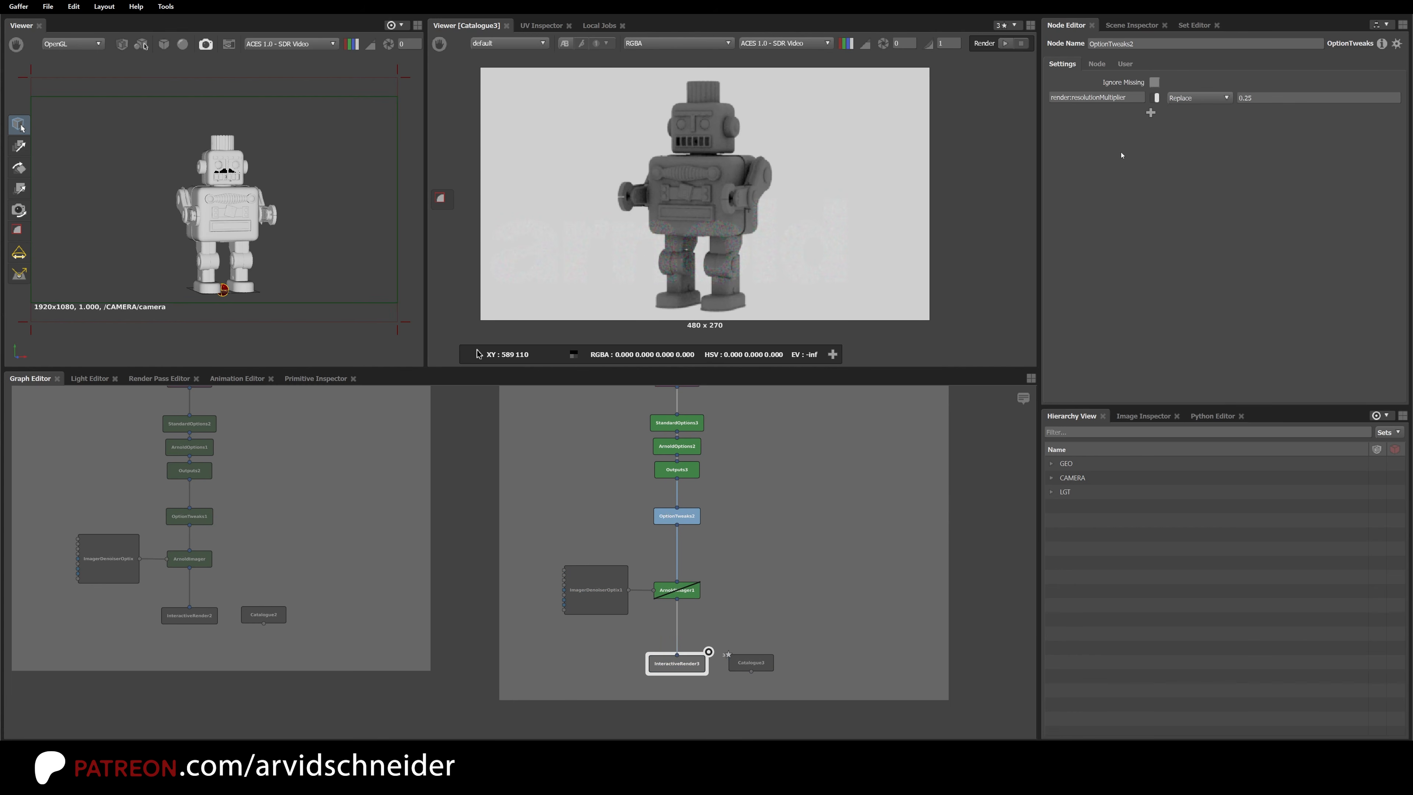
click(1253, 97)
text(0.)
click(787, 558)
drag(681, 516, 681, 540)
Step: Collapse the copied network's StandardSurface1 and ShaderAssignment1 nodes into a Box between GafferBotReader3 and Group7
middle_drag(732, 494, 700, 619)
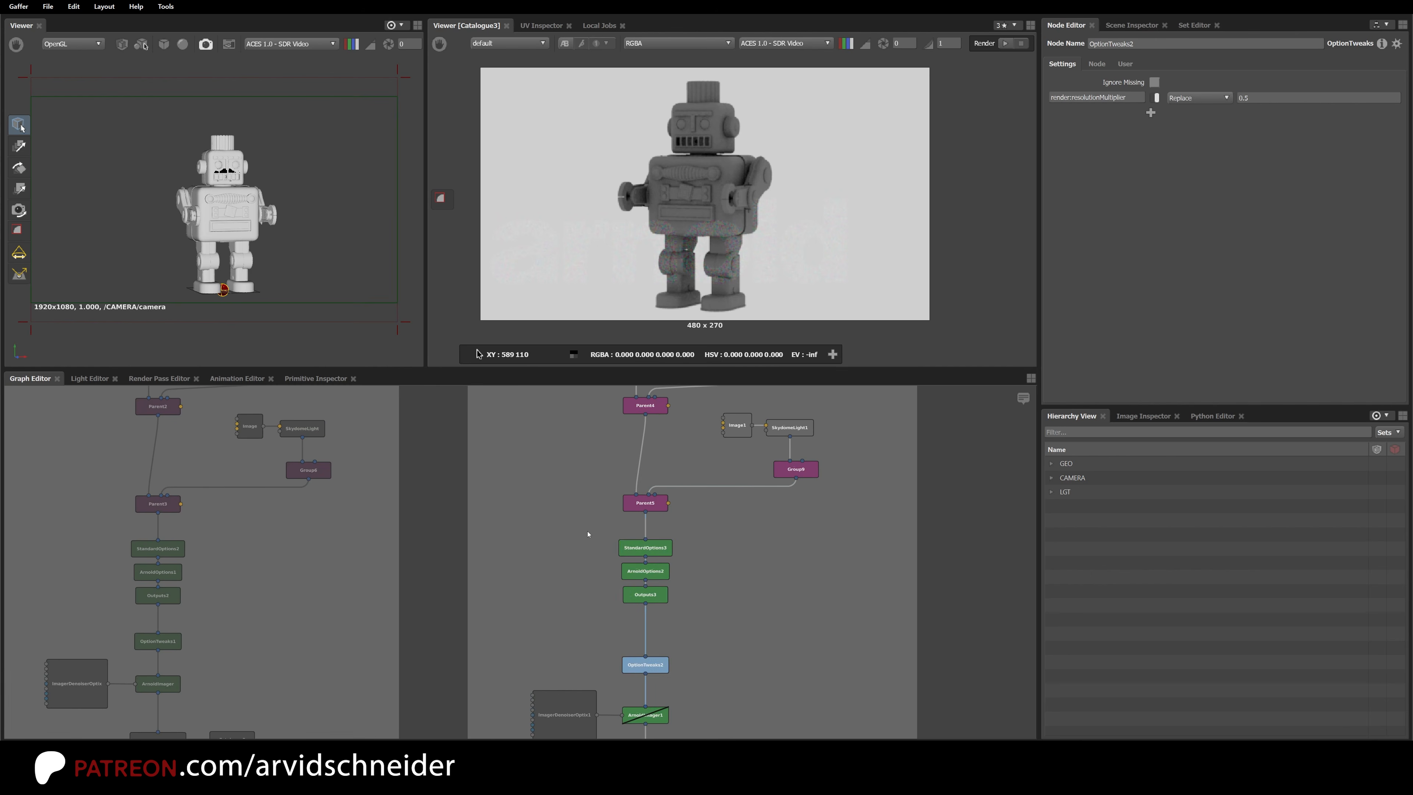
drag(597, 532, 697, 627)
middle_drag(700, 469, 654, 618)
mouse_move(661, 495)
middle_down()
mouse_move(661, 471)
mouse_move(697, 468)
mouse_move(640, 537)
middle_up()
scroll(654, 511, up, 2)
mouse_move(679, 584)
middle_down()
mouse_move(662, 505)
mouse_move(623, 600)
middle_up()
scroll(670, 509, down, 2)
scroll(612, 555, up, 2)
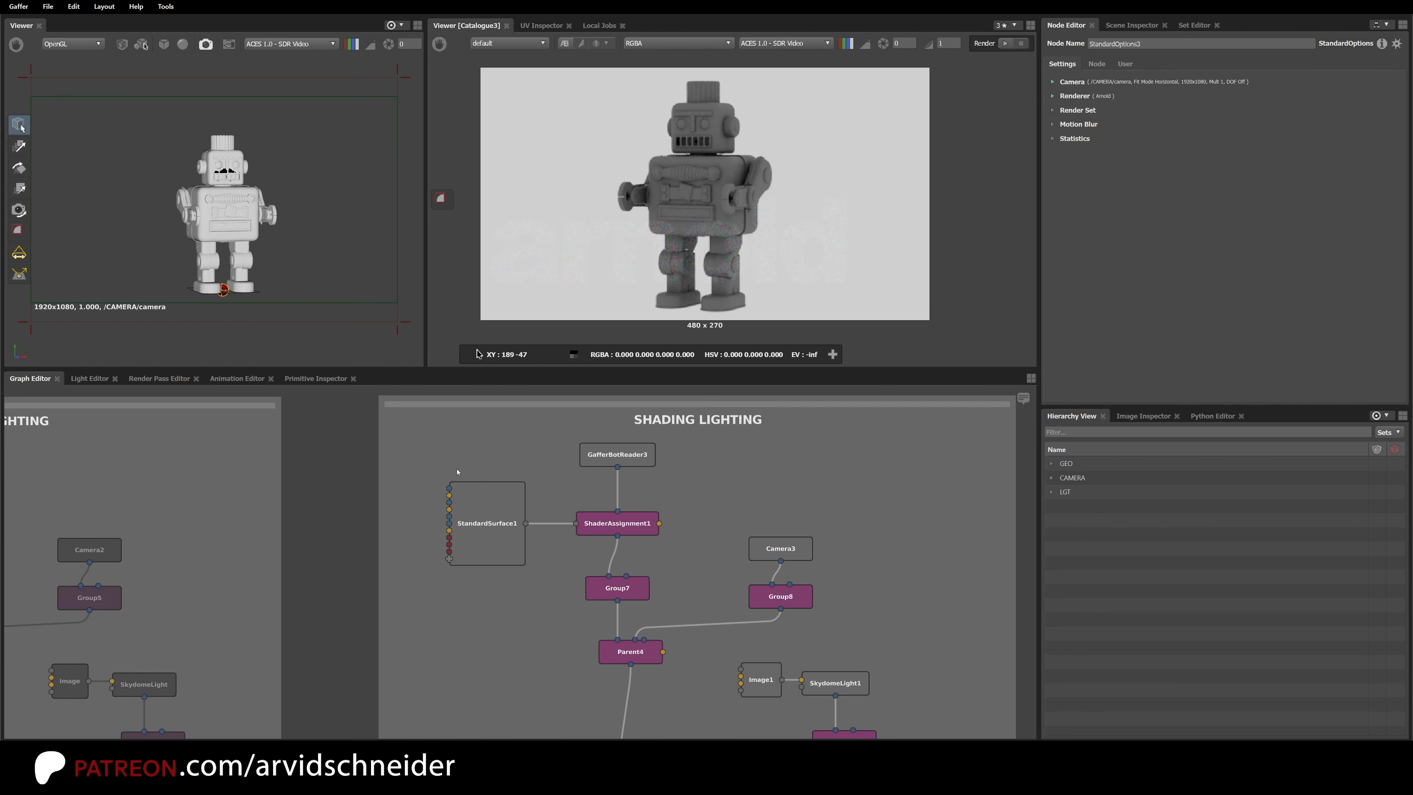
drag(430, 467, 701, 572)
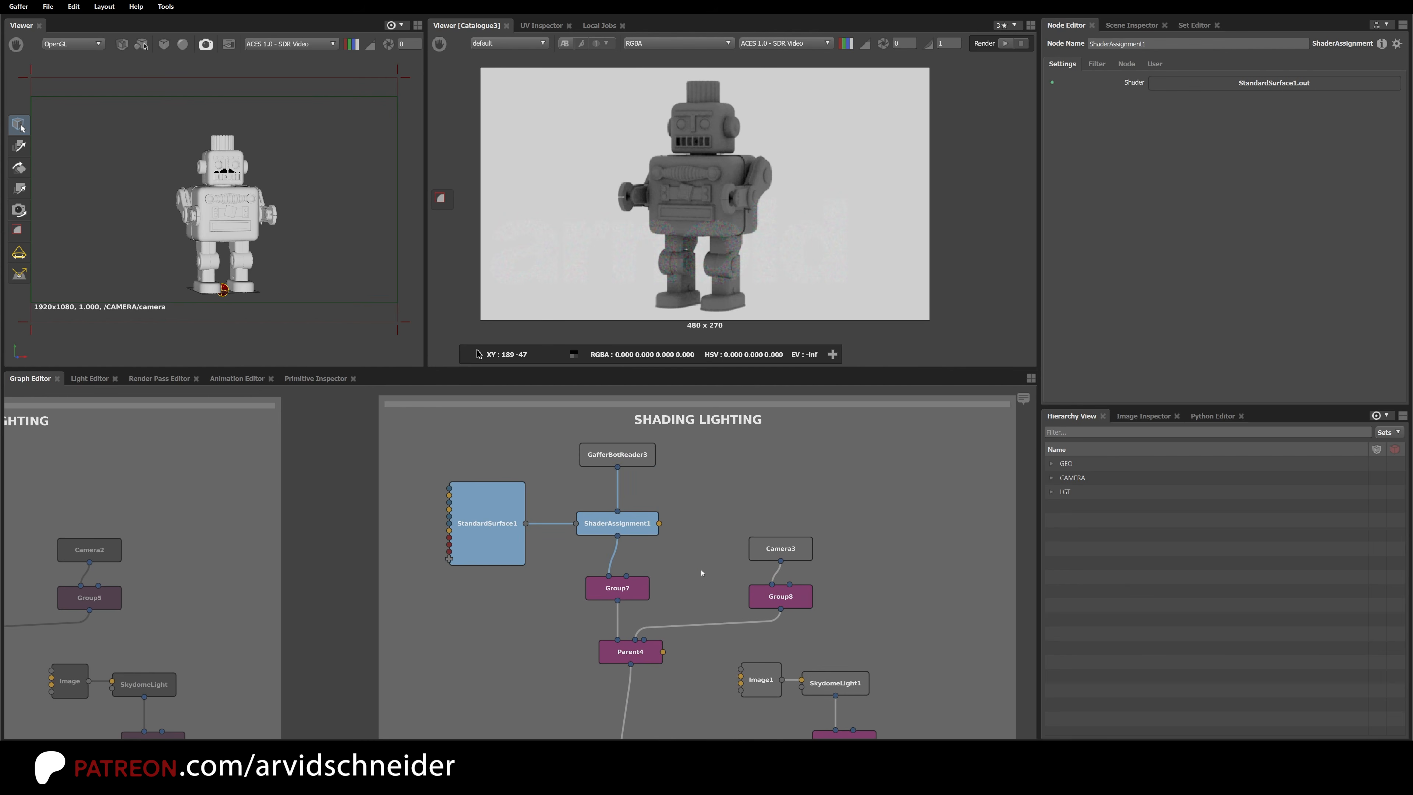
key(Tab)
text(box)
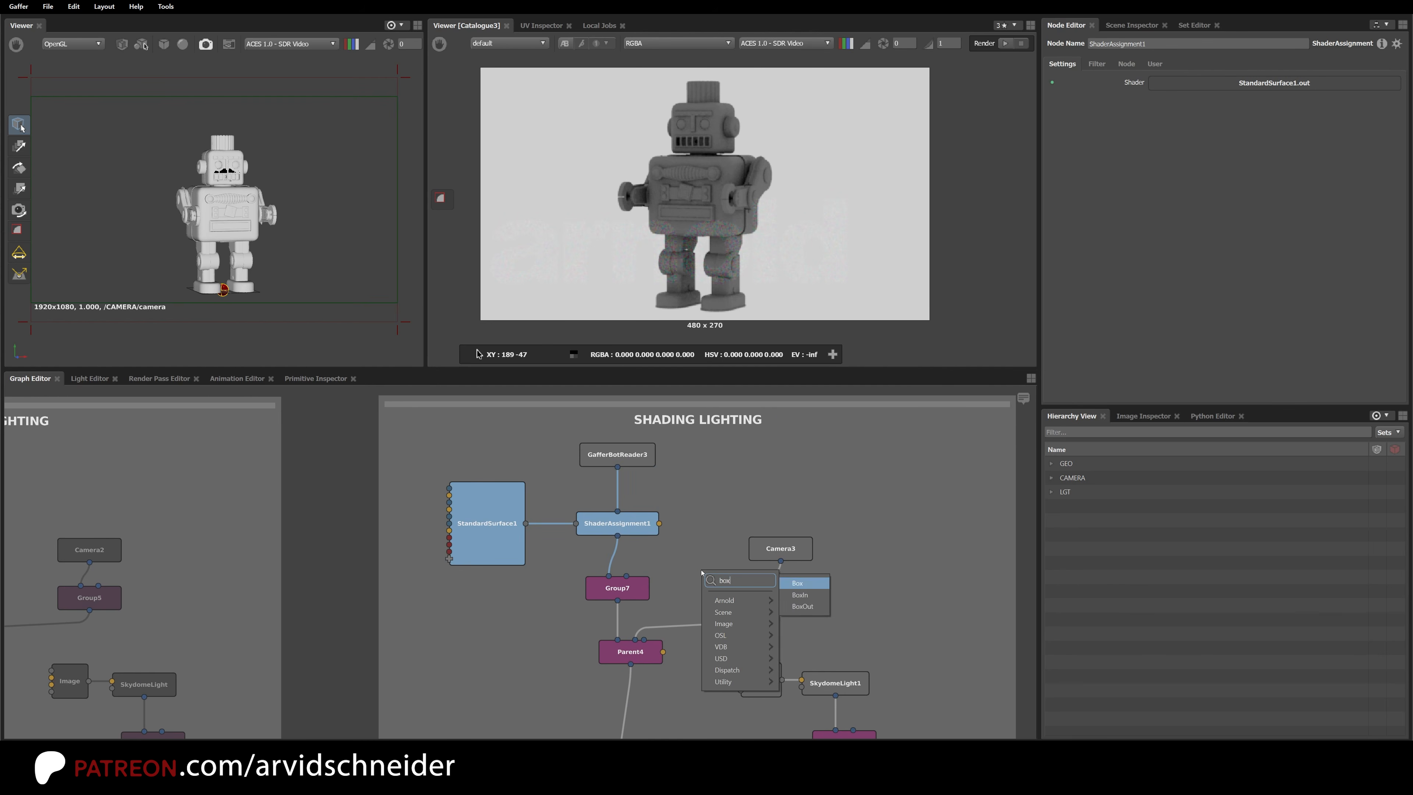
key(Return)
click(701, 572)
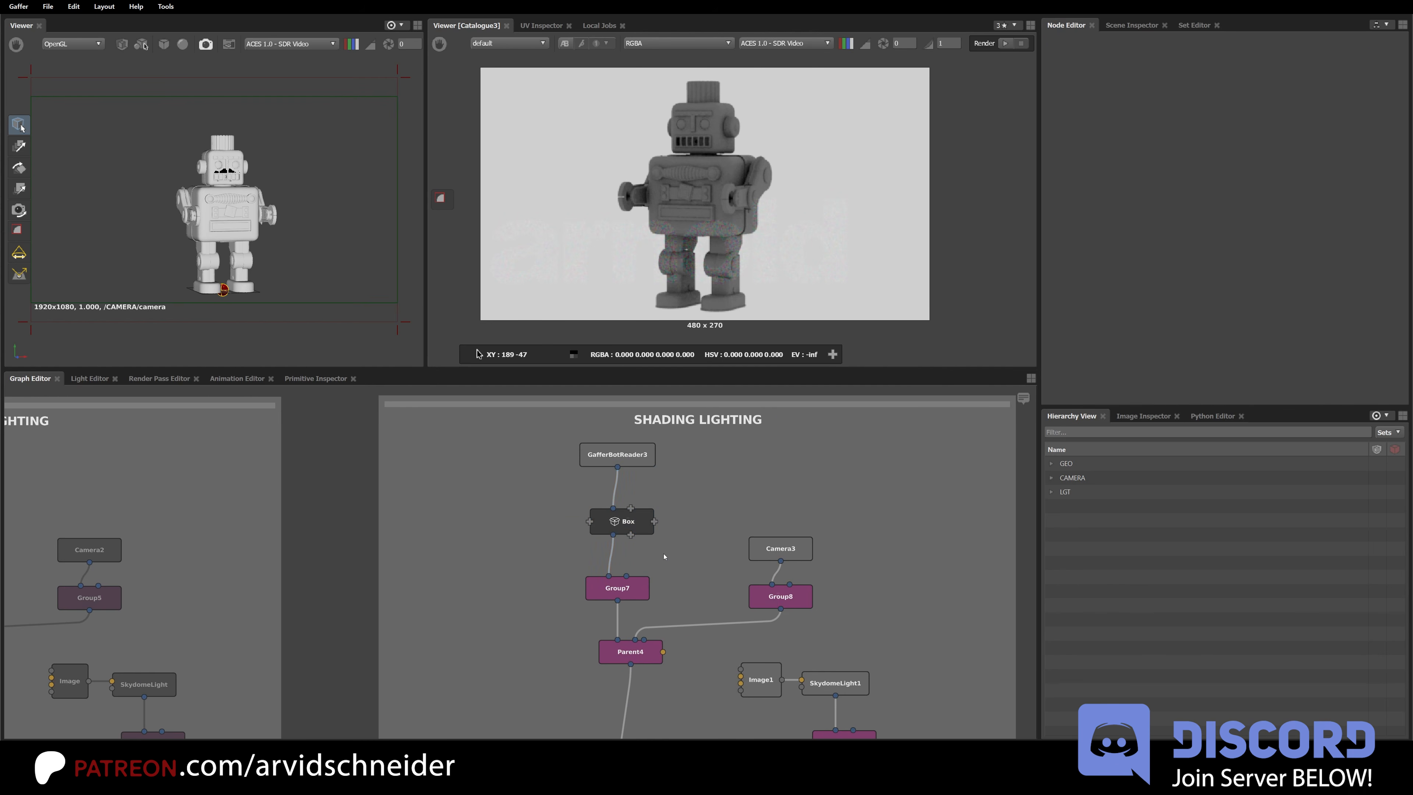
Step: Inside the Box, move the in node further up and the out node further down to spread them around ShaderAssignment1
scroll(684, 562, up, 3)
click(622, 512)
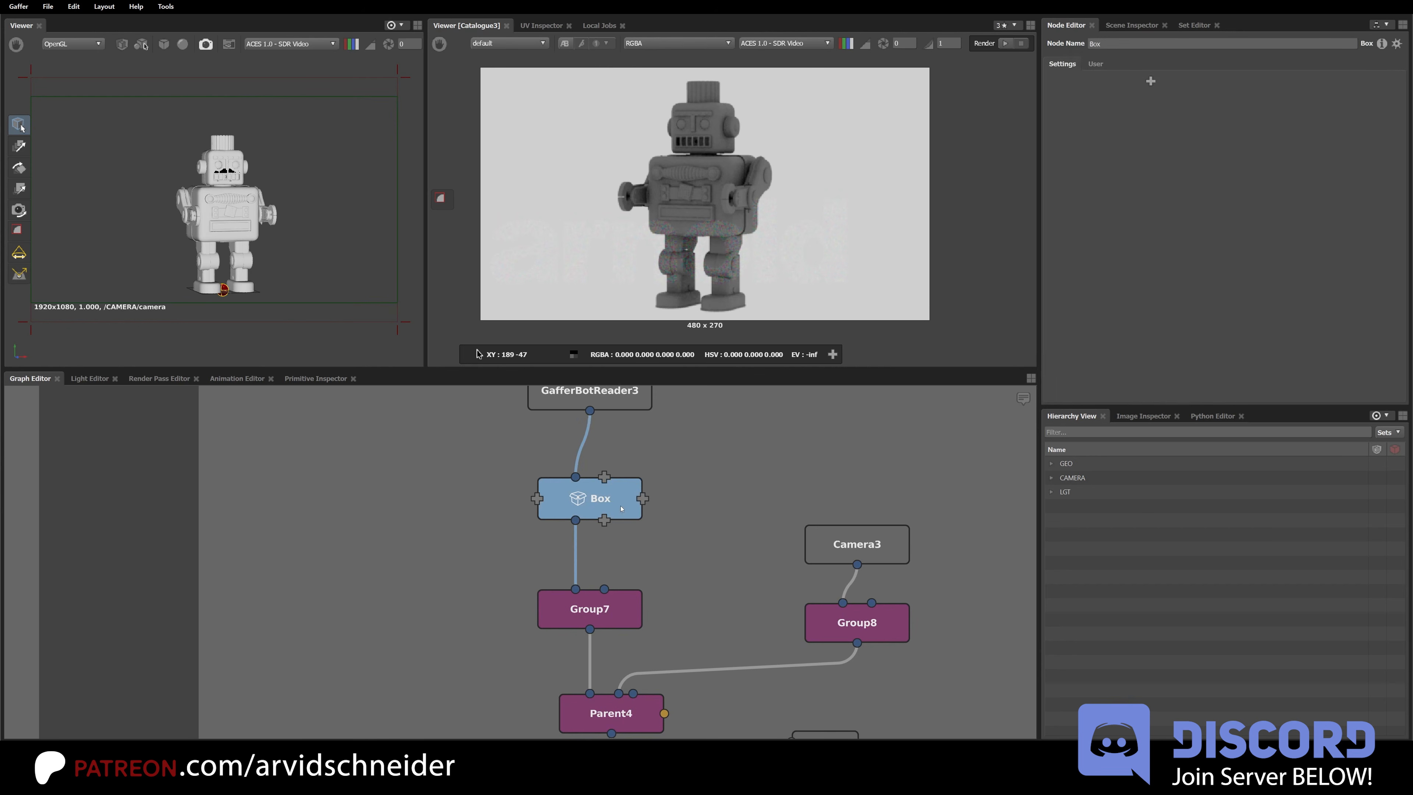
key(Down)
key(f)
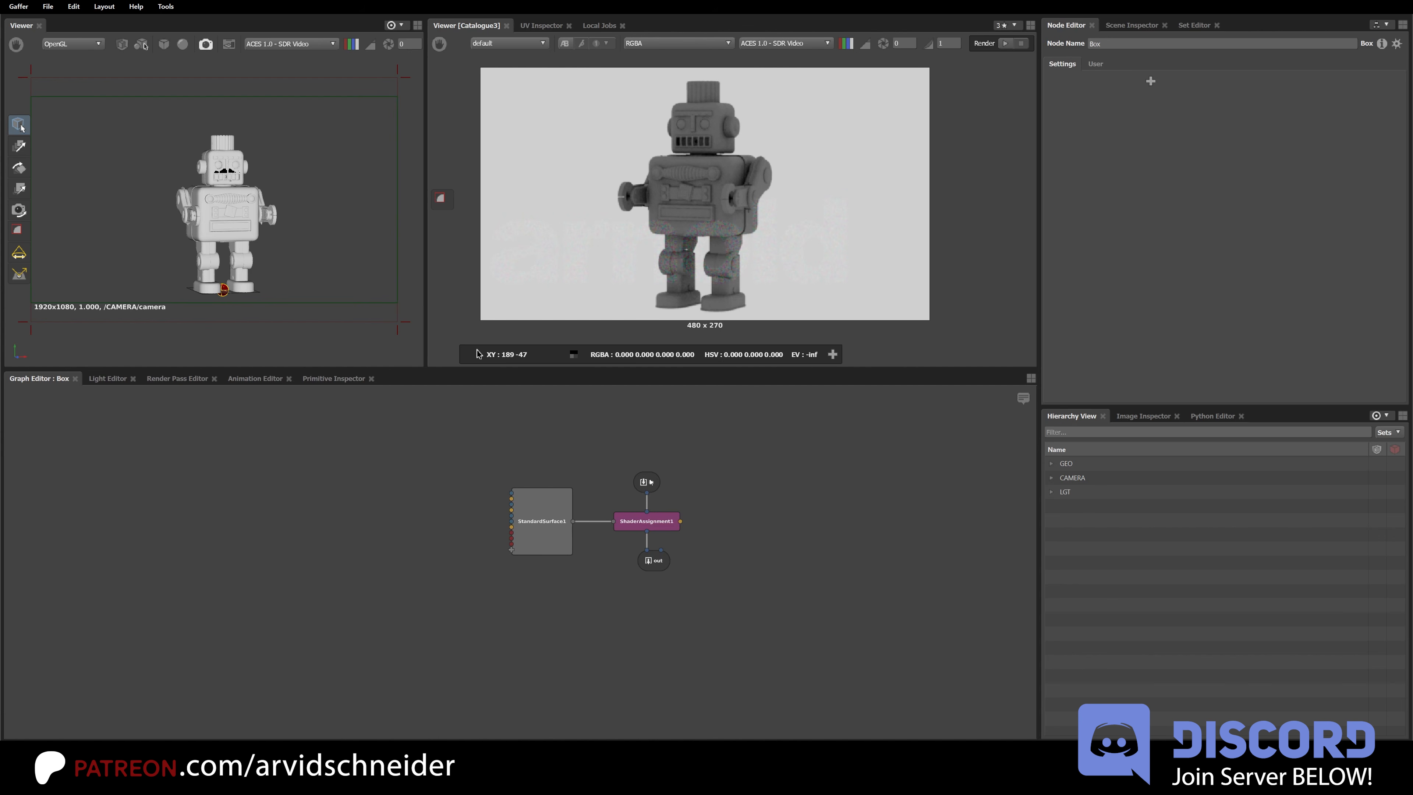
drag(650, 481, 651, 432)
drag(664, 566, 664, 654)
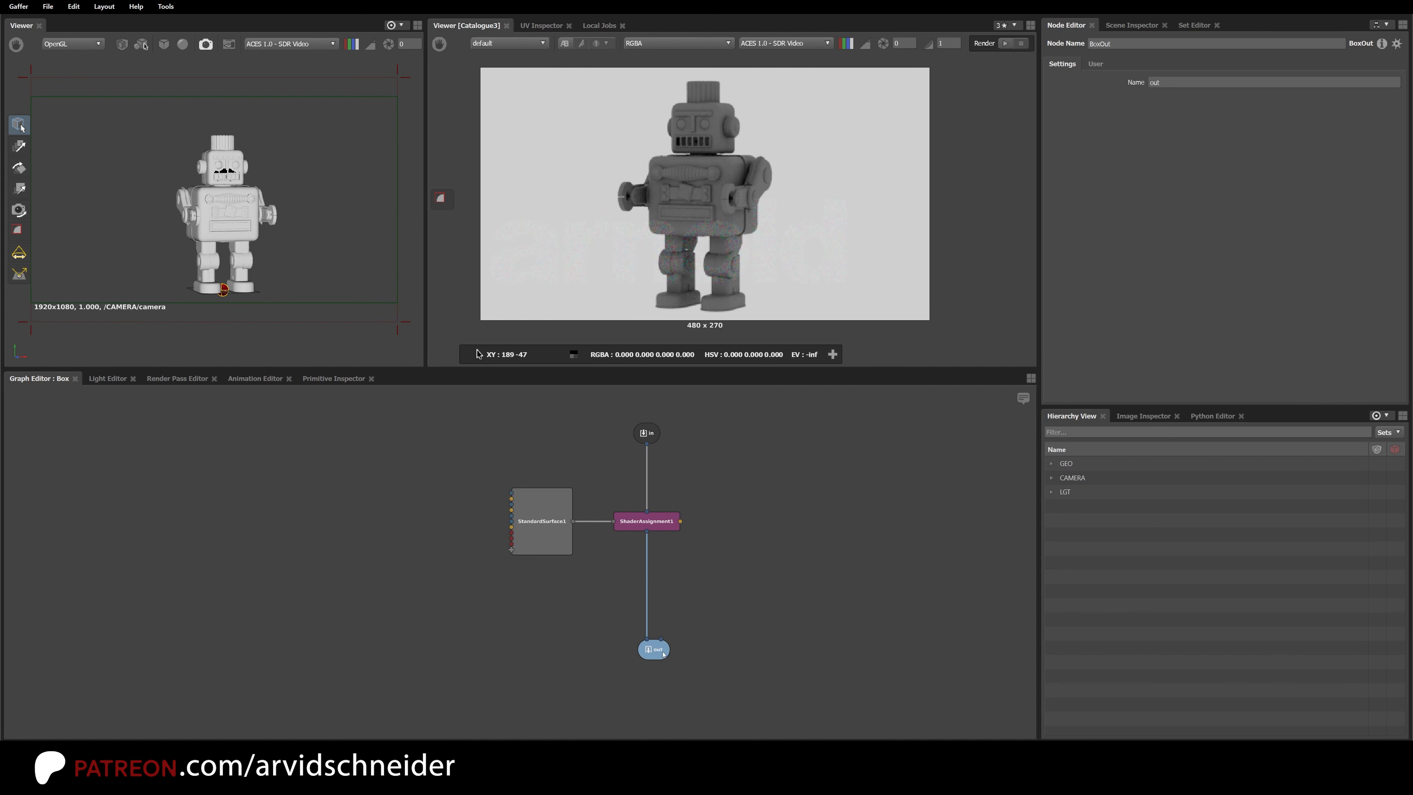
click(727, 515)
drag(468, 471, 730, 583)
click(730, 583)
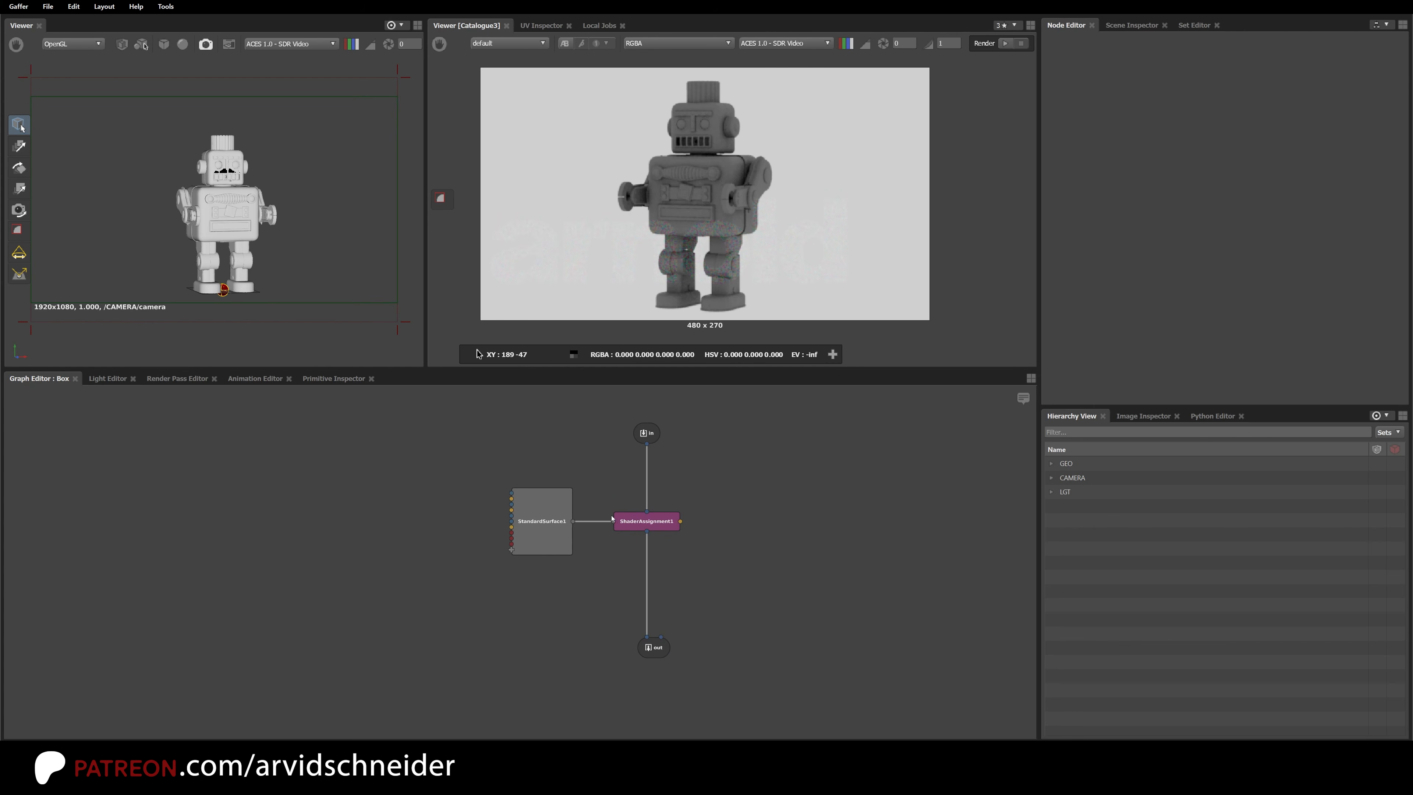
key(ctrl+Up)
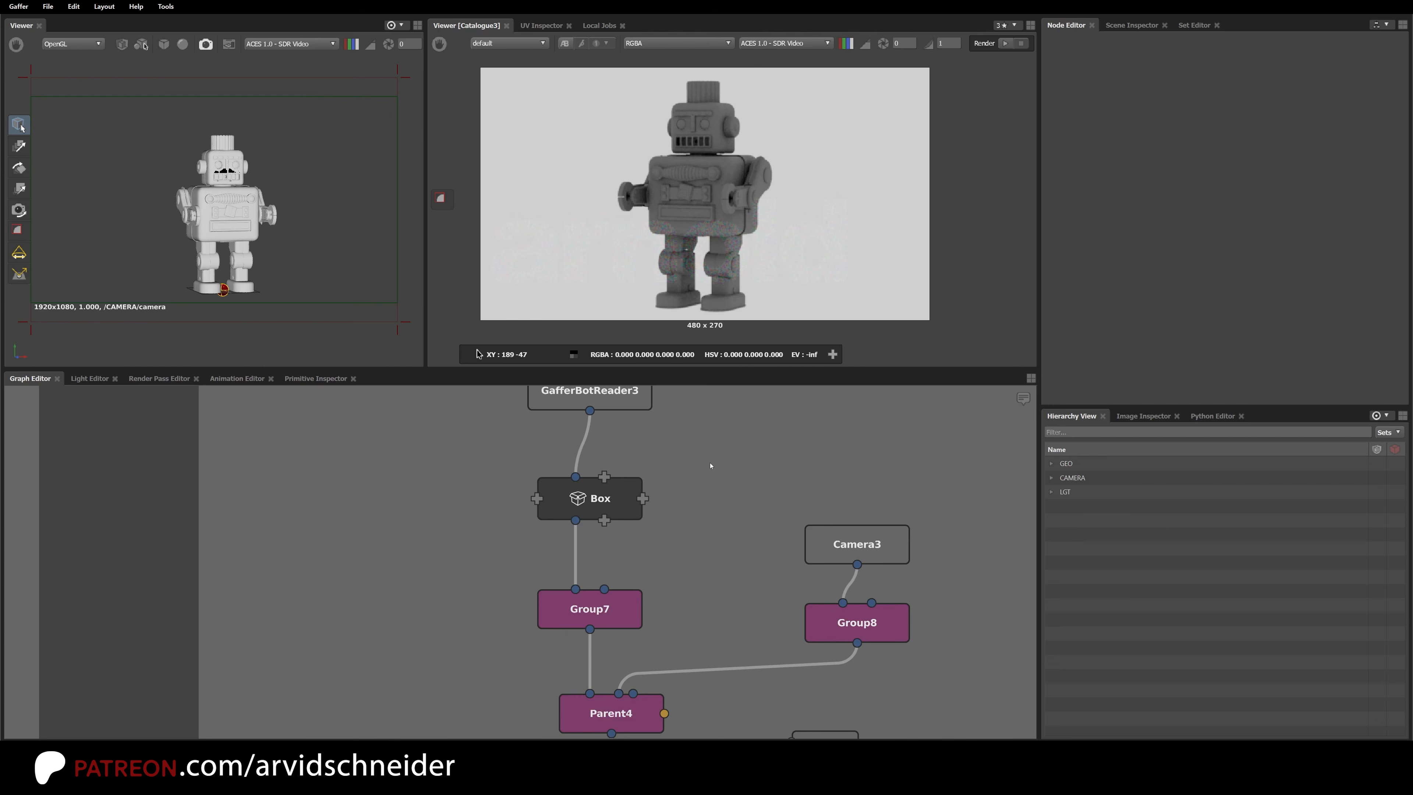
Step: Connect Camera3's output to a new second input on the Box and place its in1 node beside the in node inside
click(573, 439)
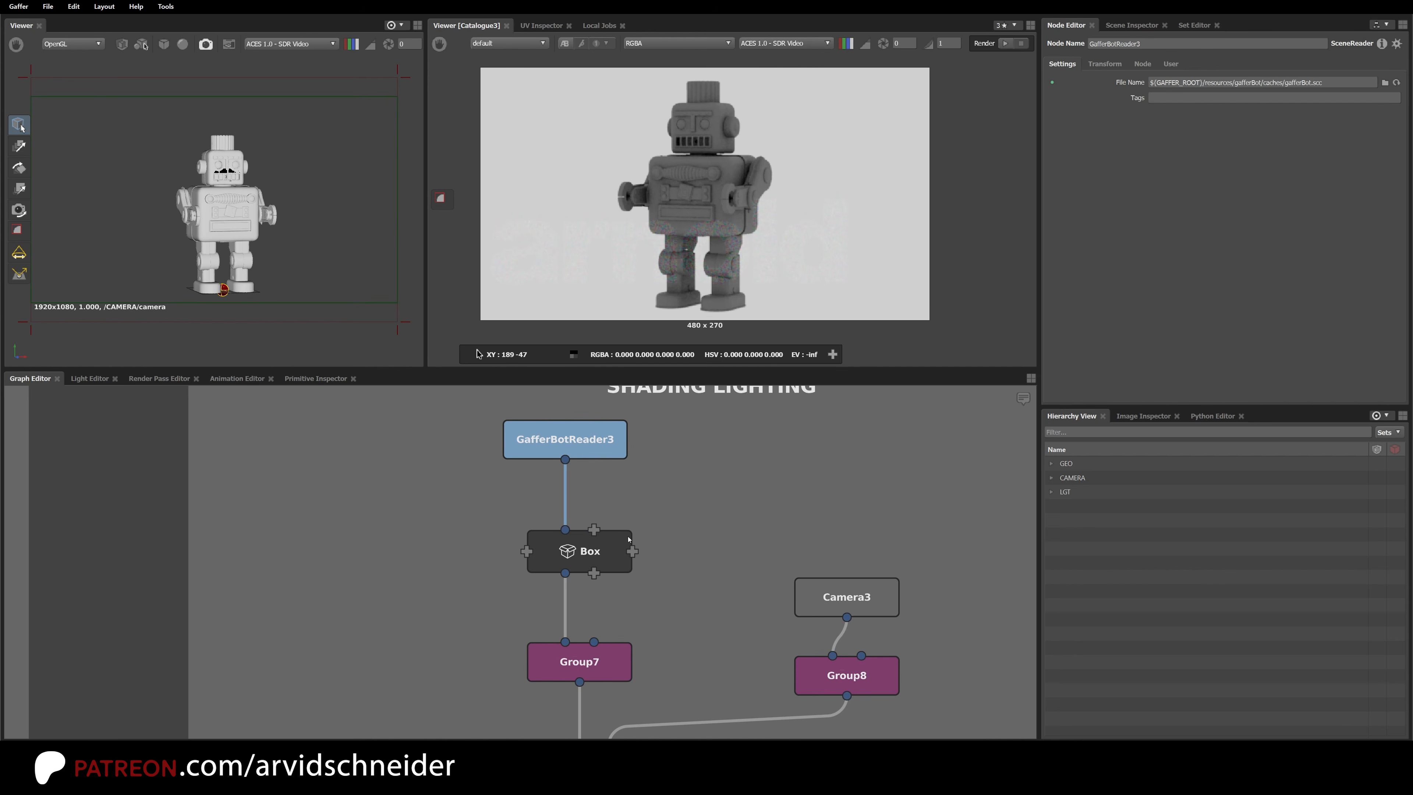
drag(847, 617, 595, 529)
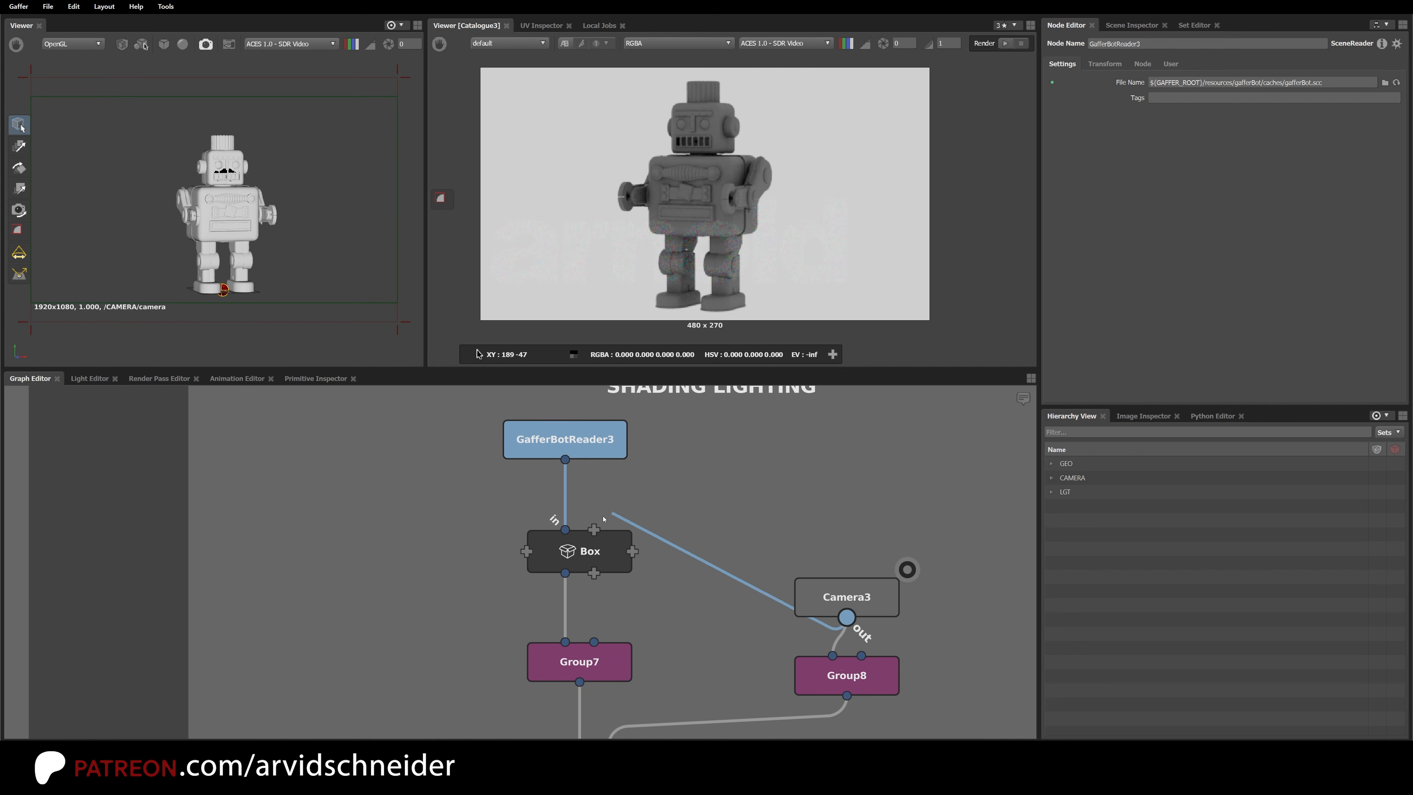
double_click(605, 557)
drag(522, 588, 743, 442)
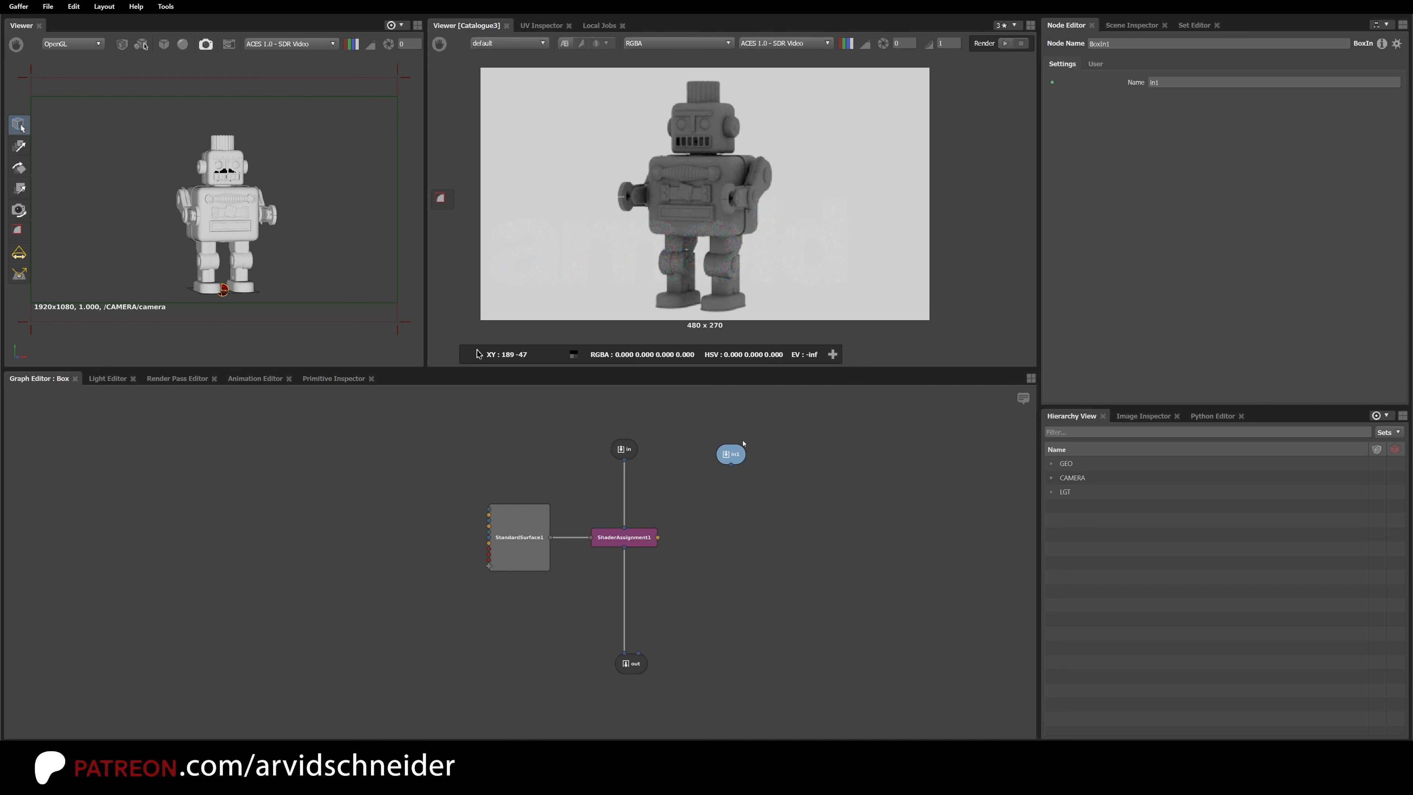
click(744, 588)
key(Up)
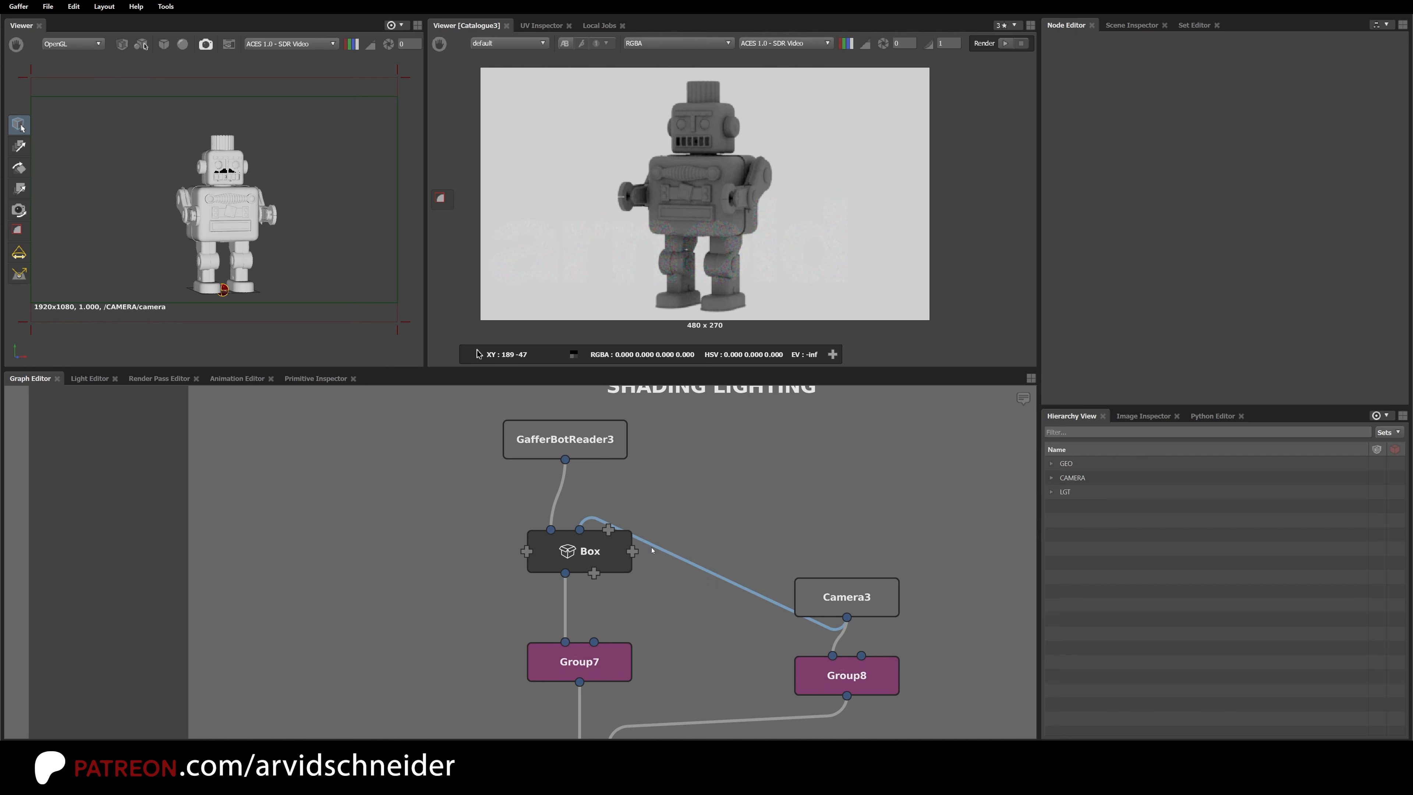
Step: Disconnect Camera3 from the Box and delete the added in1 input
drag(588, 521, 668, 514)
right_click(580, 529)
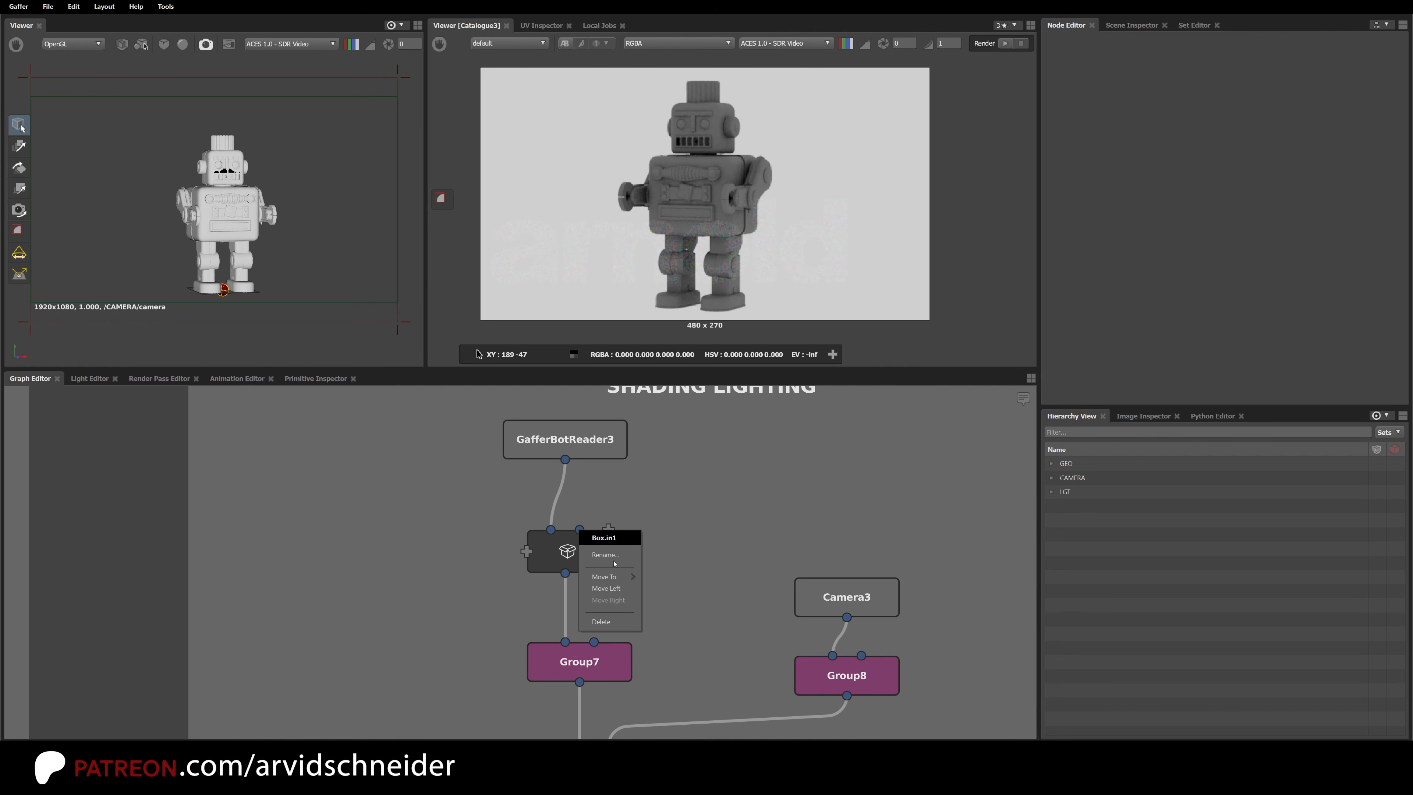
click(601, 622)
Step: In the Box's UI Editor, disable the plug creators for Top, Bottom, Left and Right
click(593, 546)
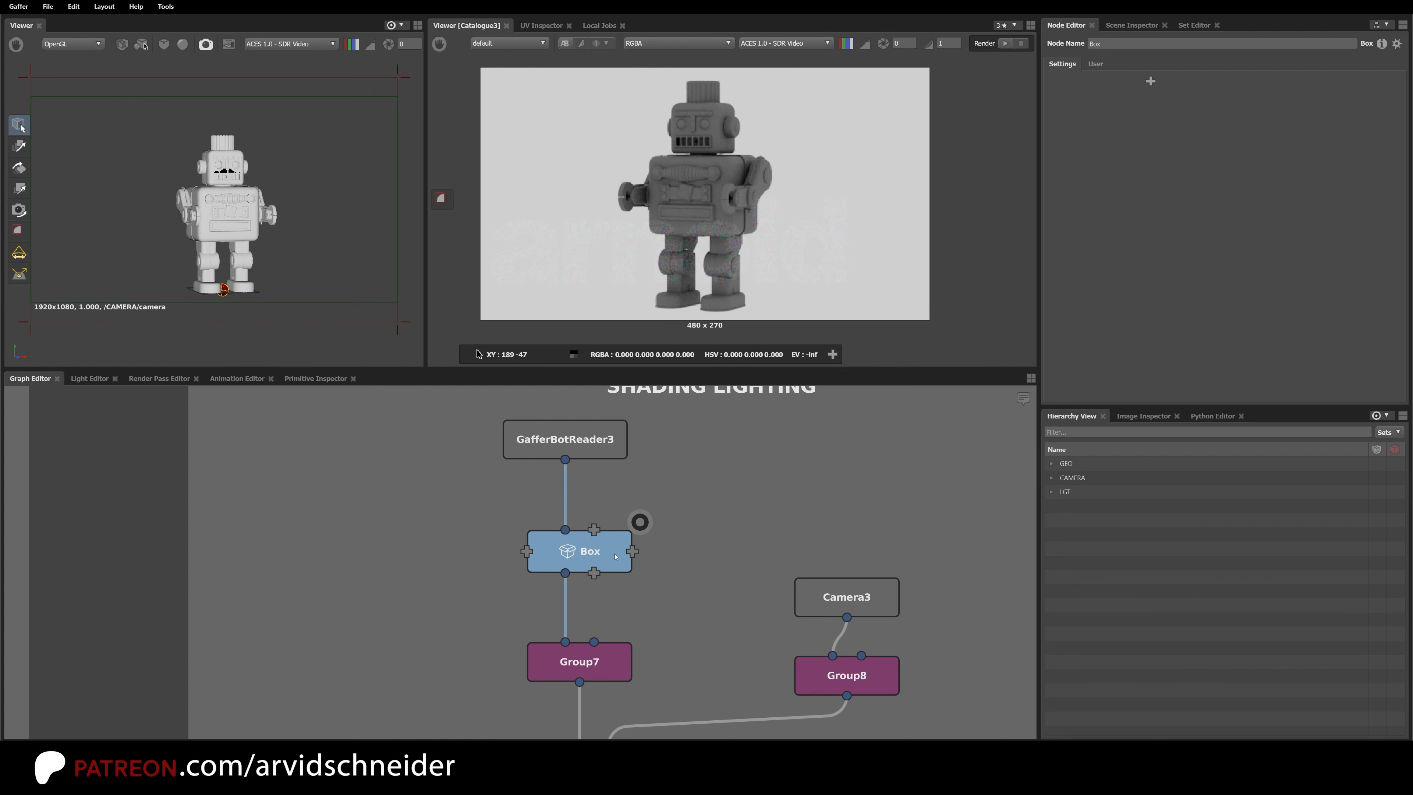
double_click(615, 555)
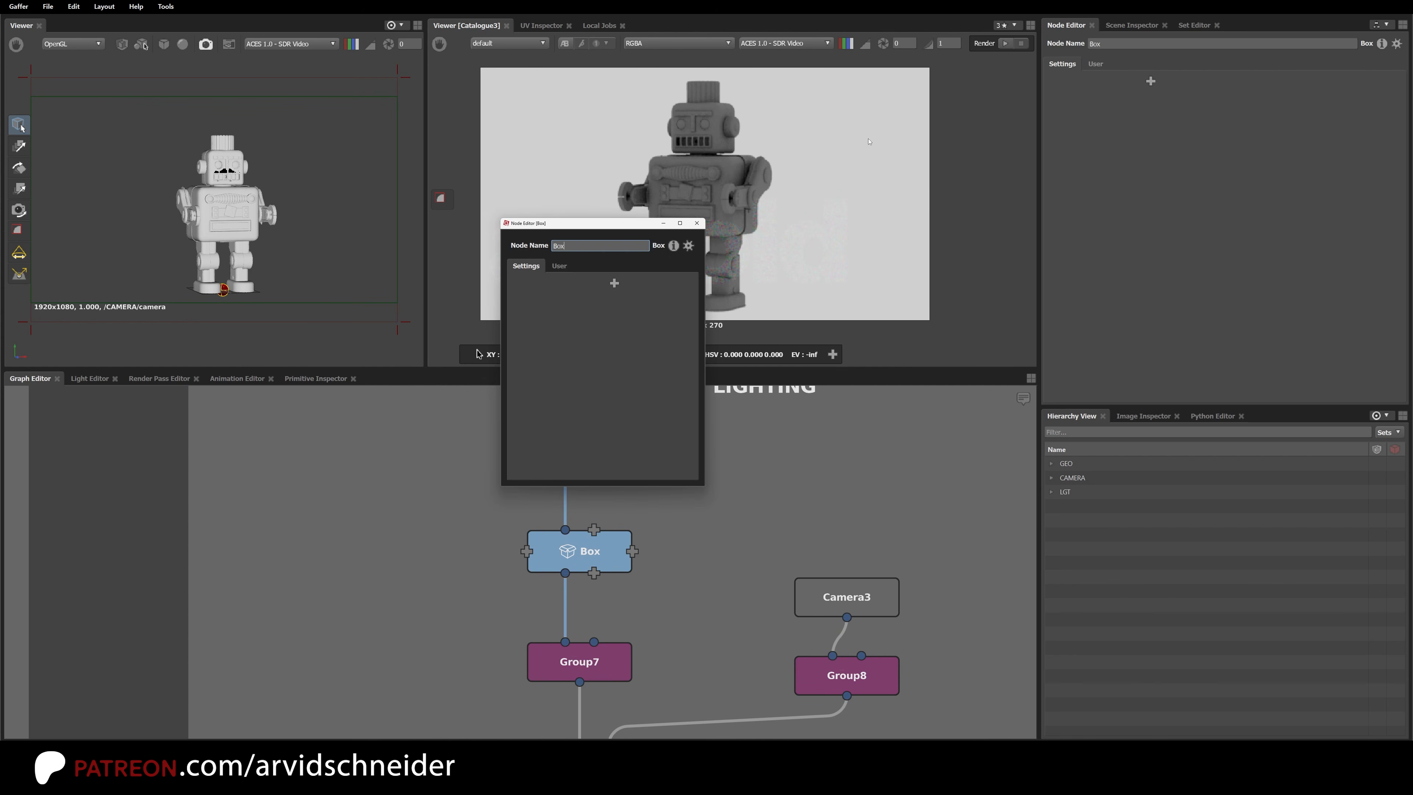
click(689, 246)
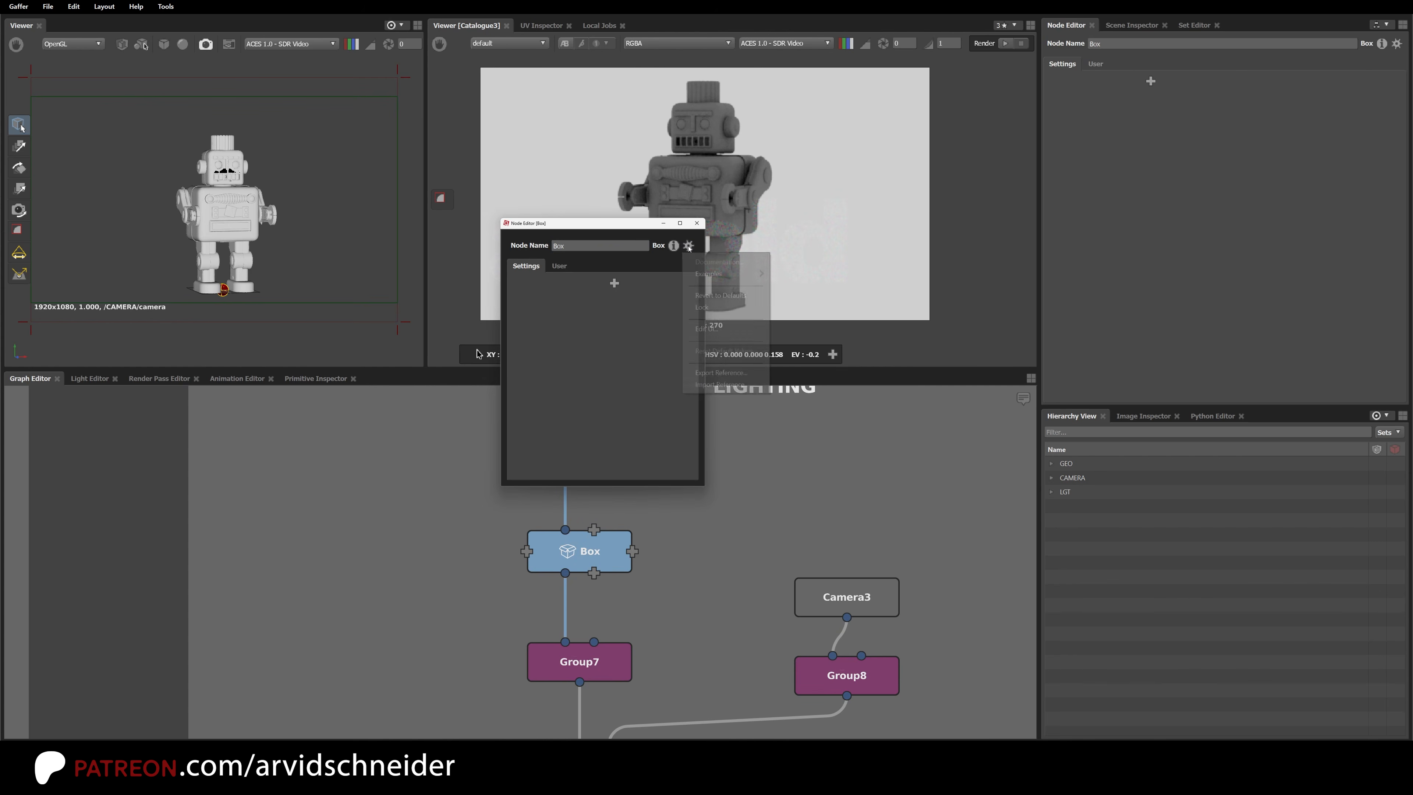
click(531, 285)
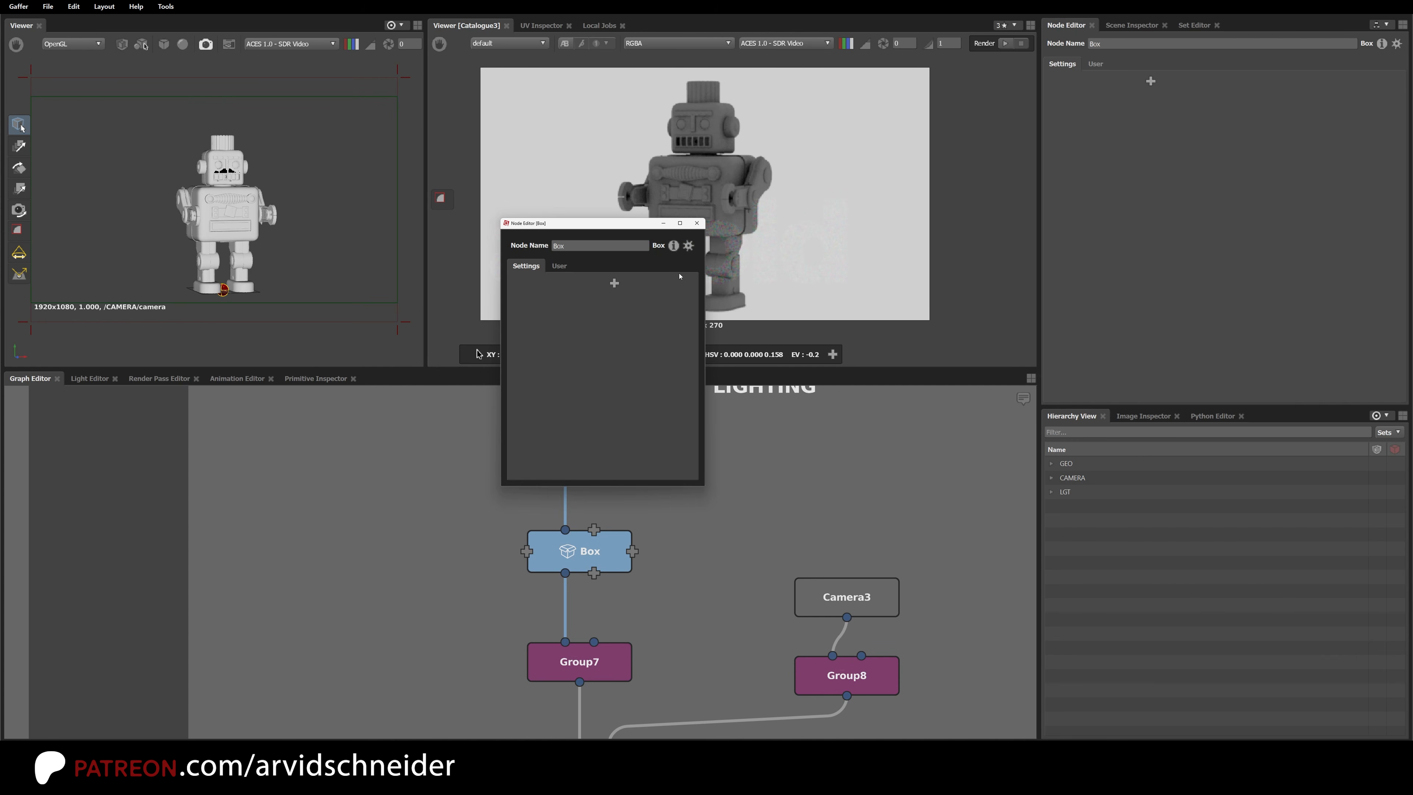
click(688, 246)
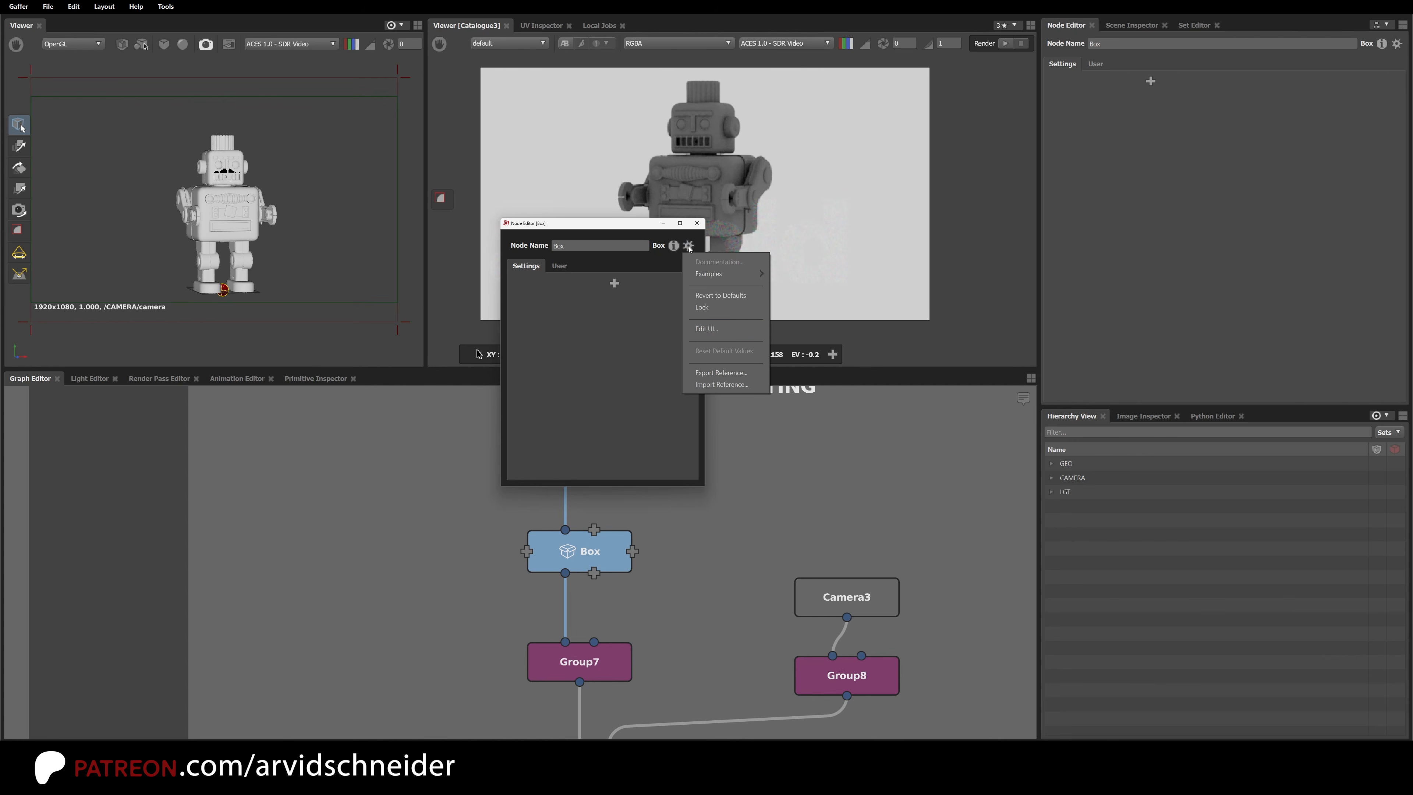
click(716, 328)
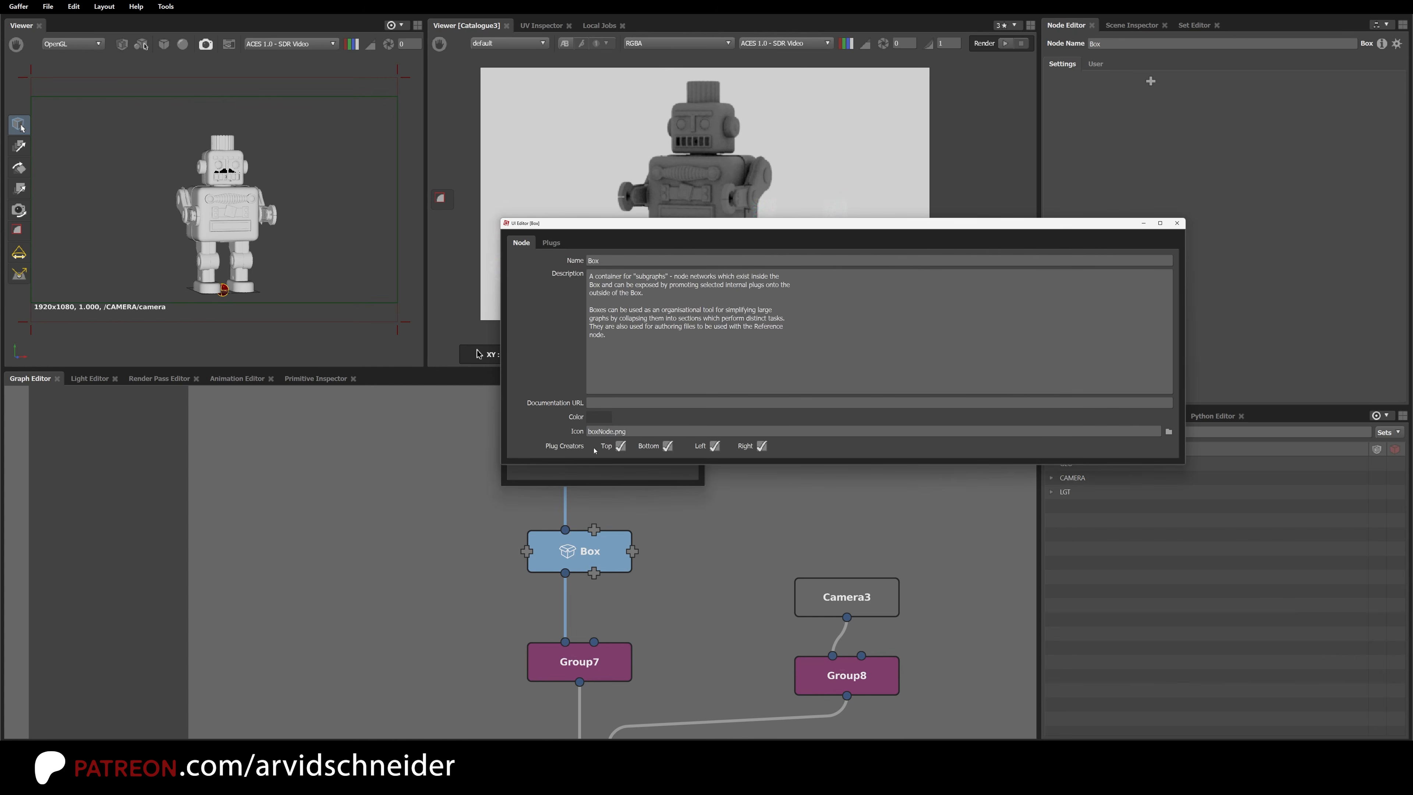
click(621, 445)
click(667, 445)
click(715, 445)
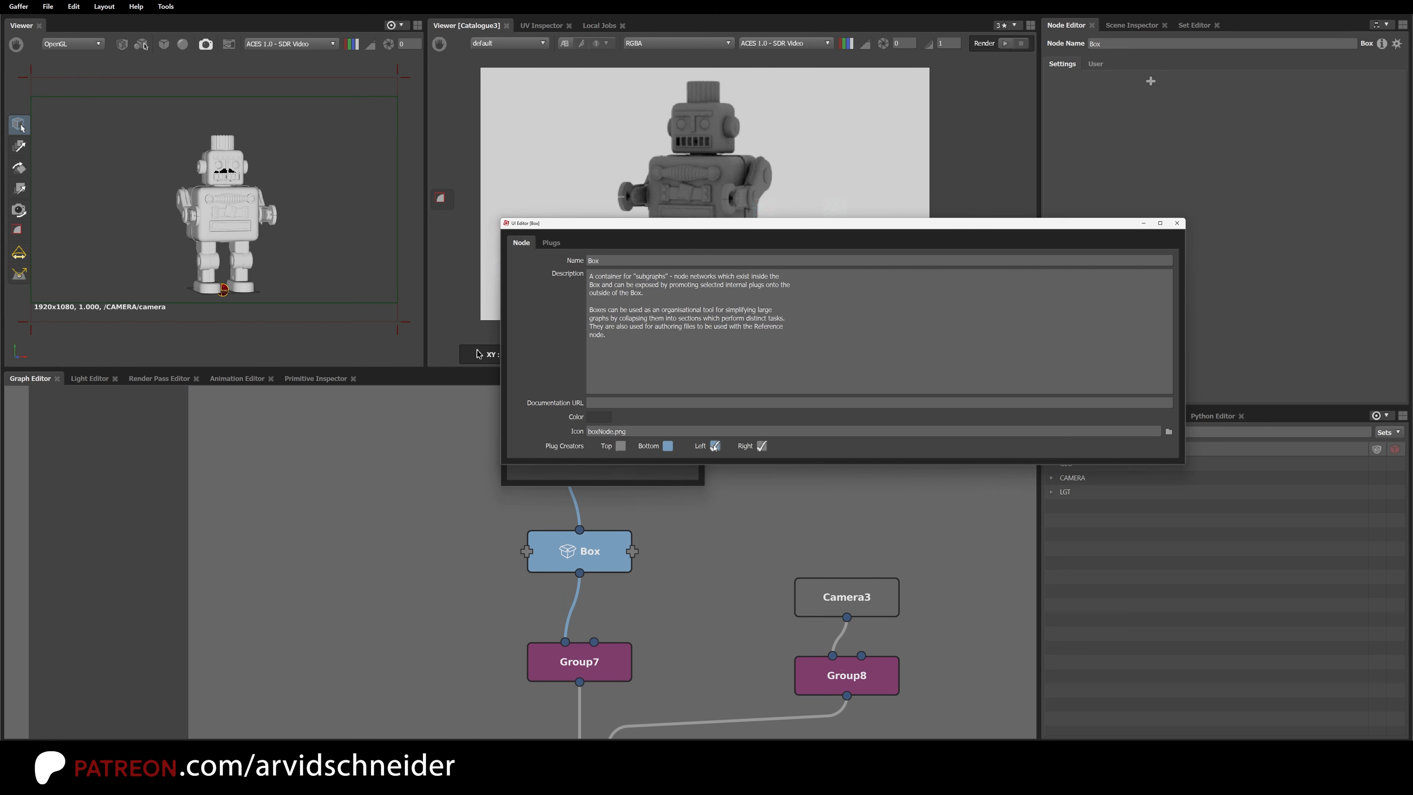
click(762, 445)
Step: Set the Box's node color to a muted teal blue and close its editor windows
click(599, 417)
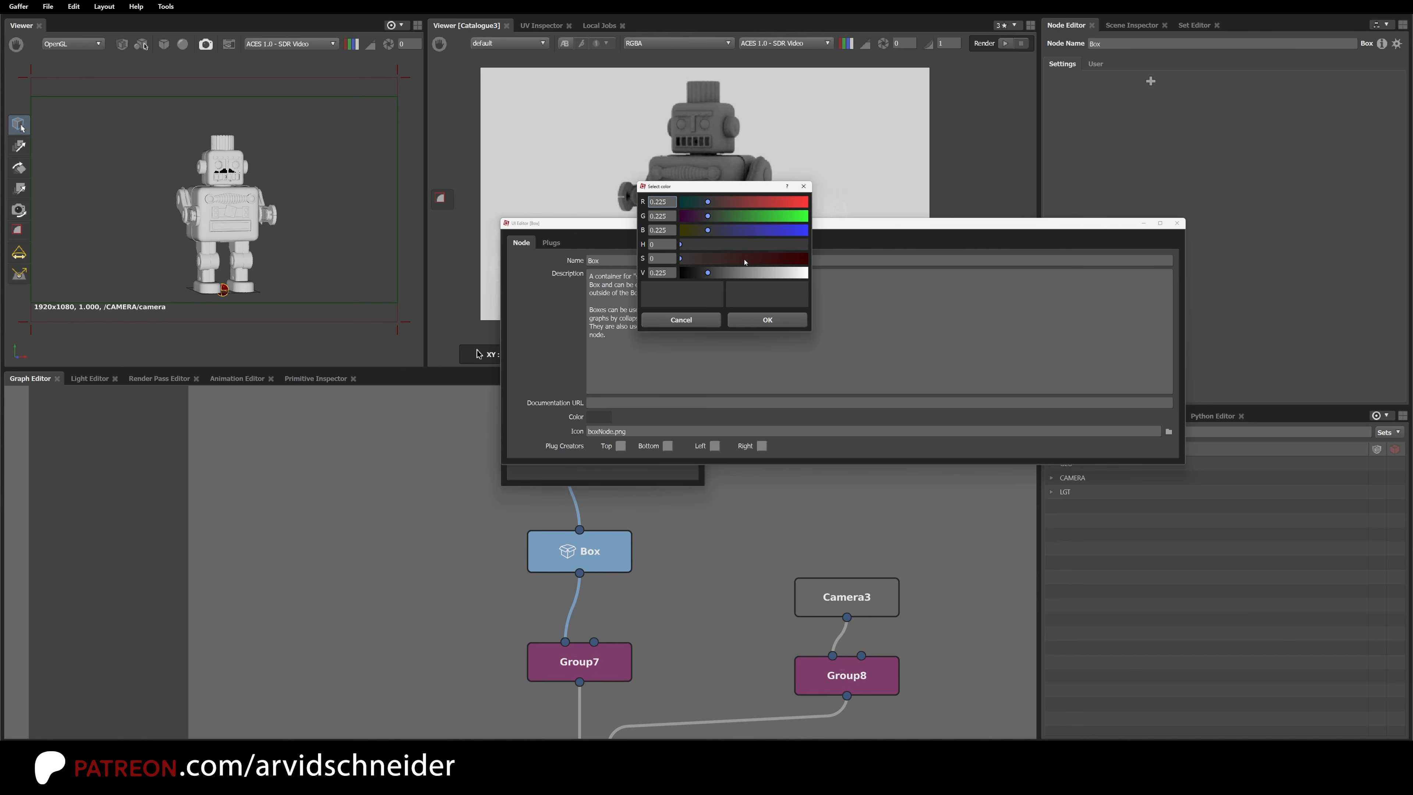
click(744, 261)
click(738, 272)
click(738, 244)
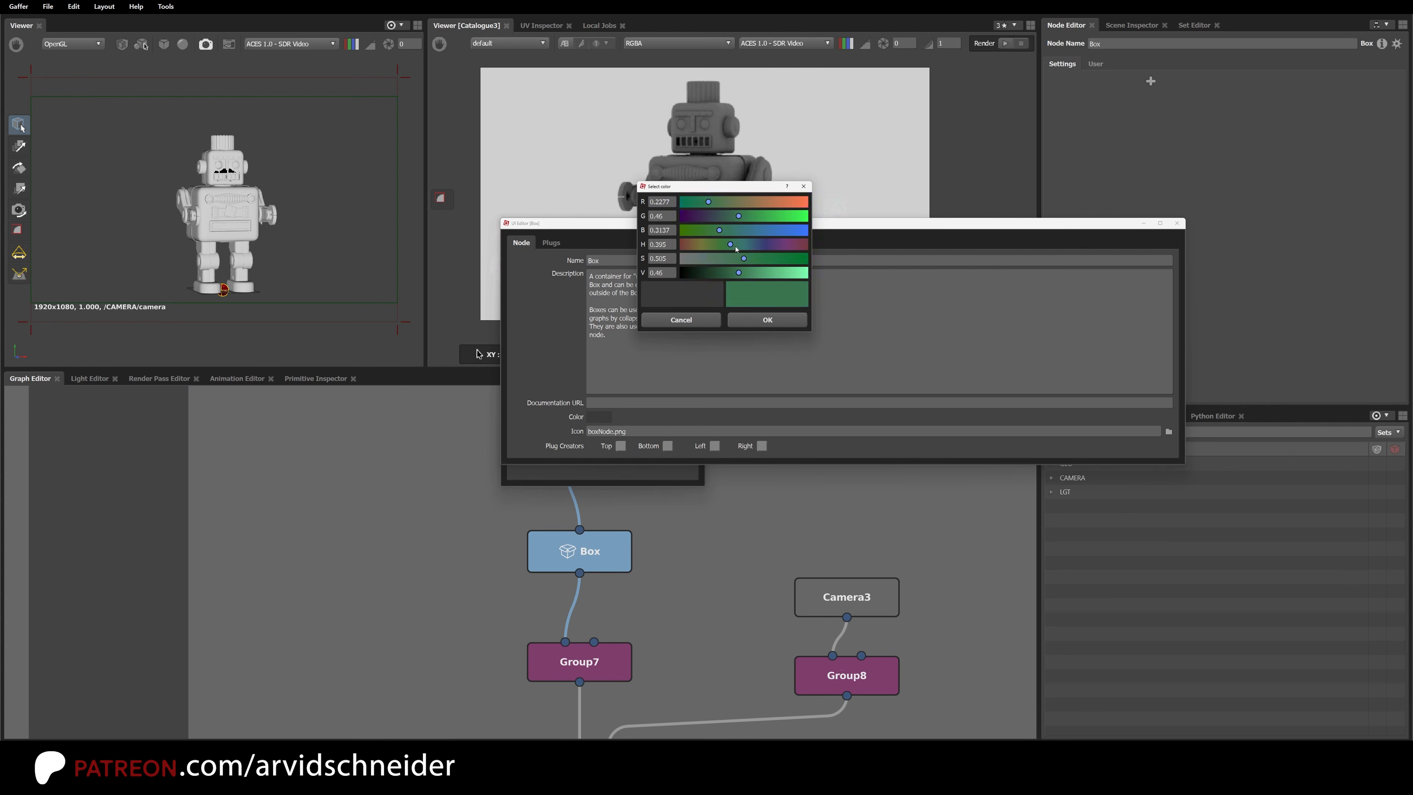
click(767, 319)
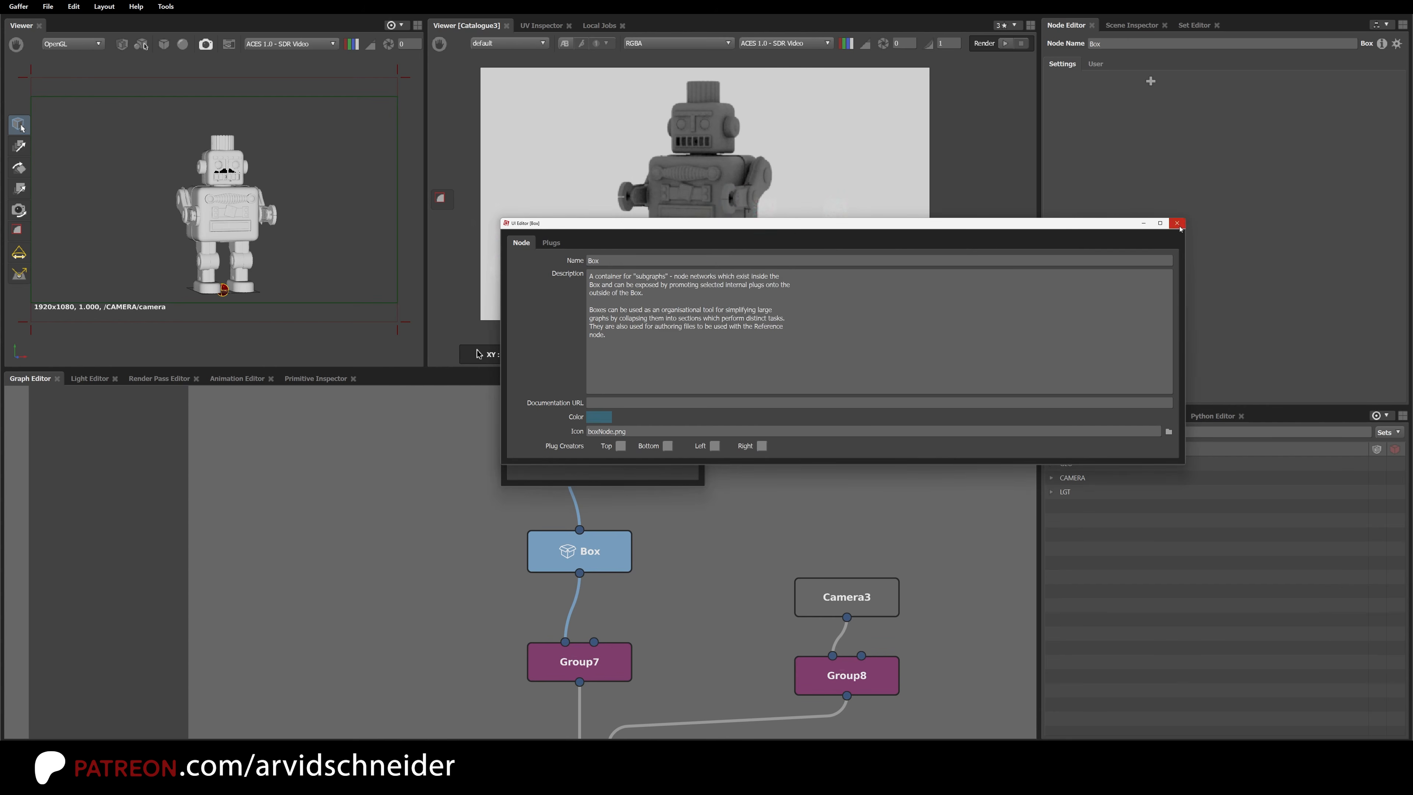
click(1176, 222)
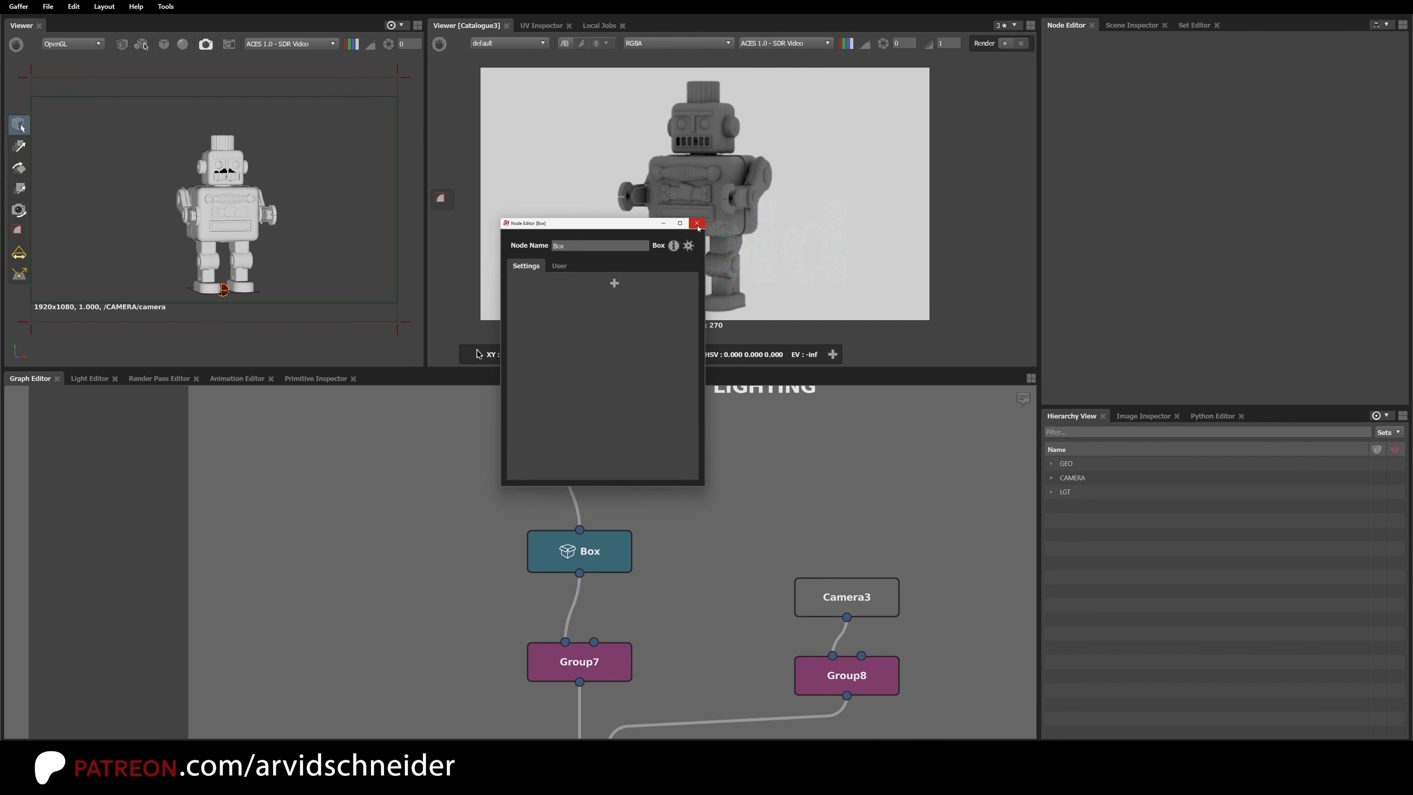
click(696, 222)
Step: Align the Box directly below GafferBotReader3 and rename it Lookdev
drag(614, 546, 600, 537)
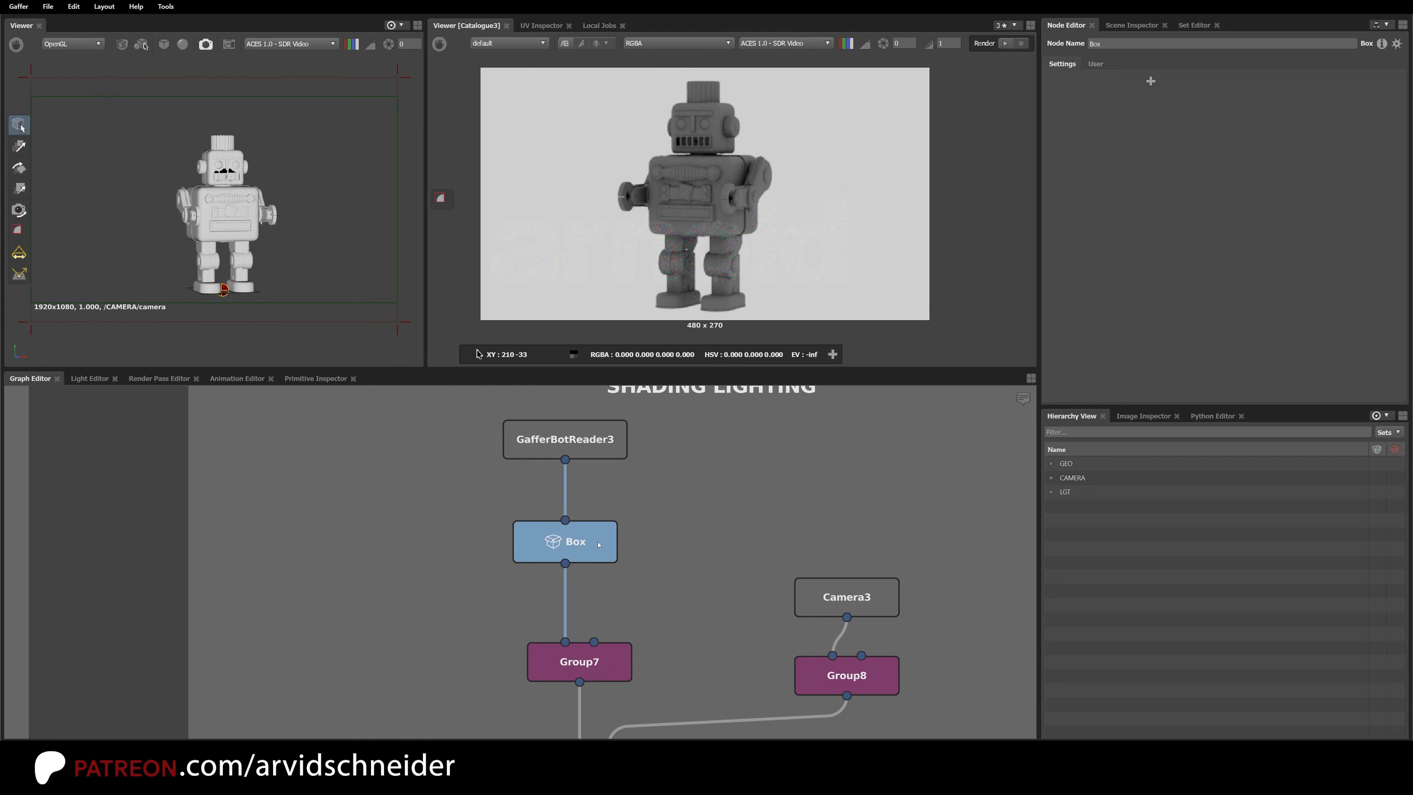
double_click(1091, 44)
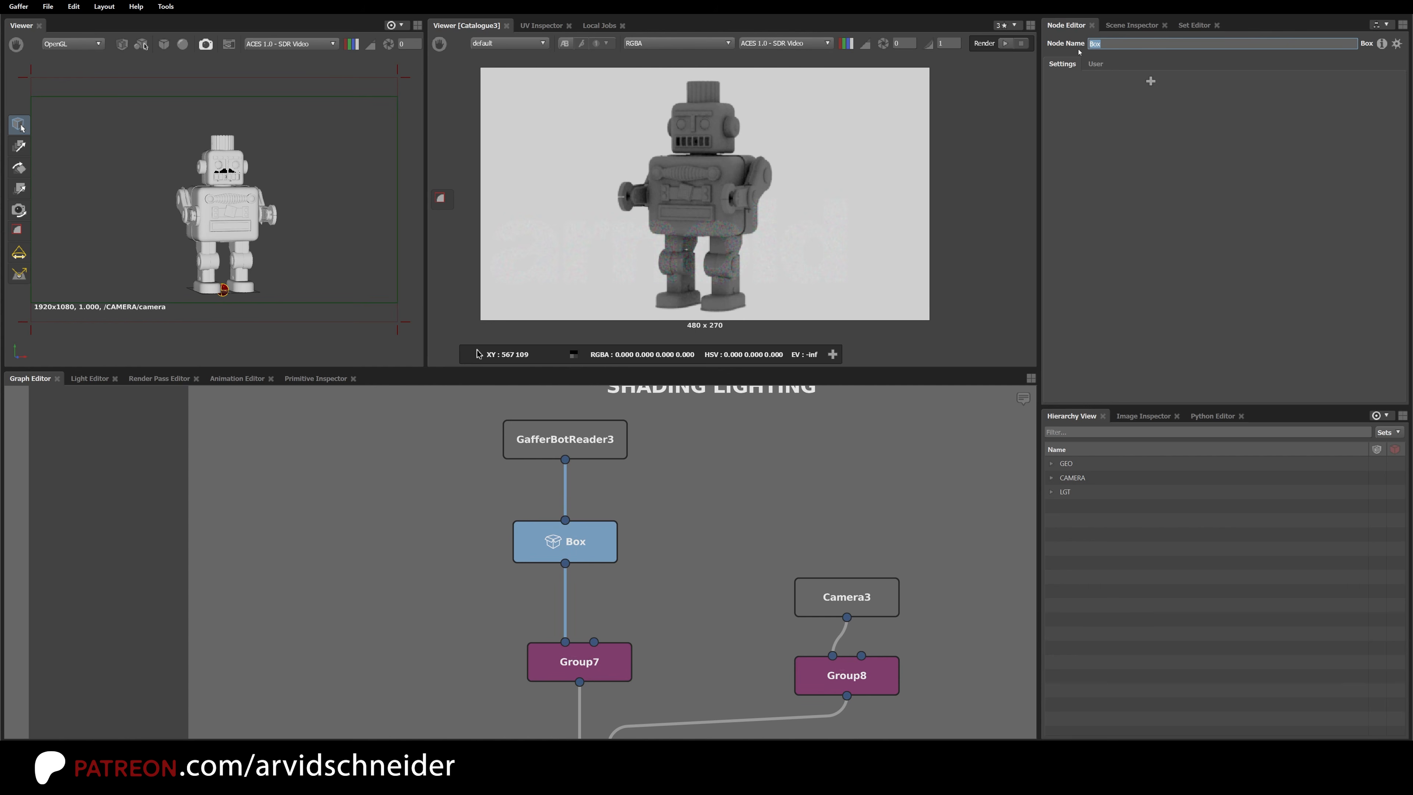
text(Lookdev)
key(Return)
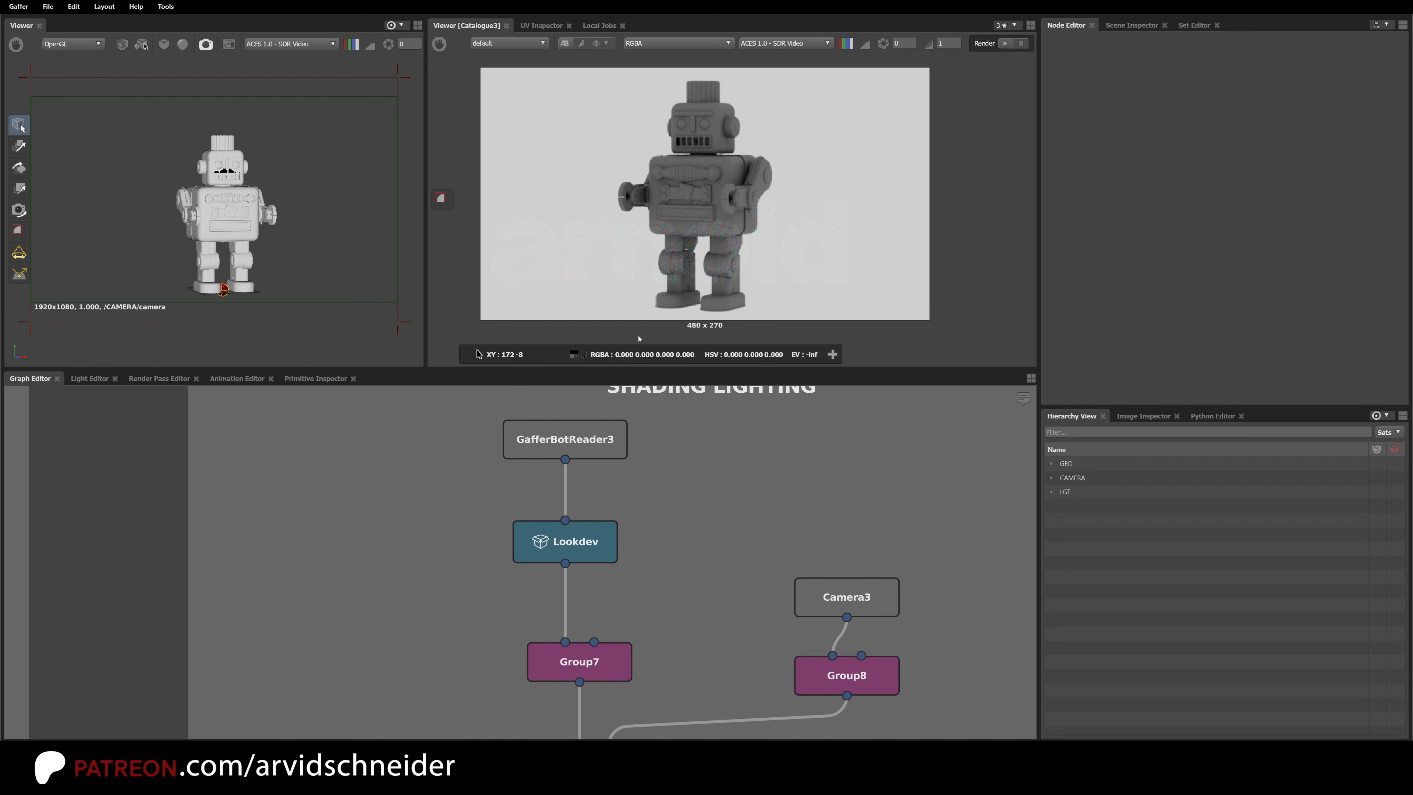
Step: Start the interactive render and select the InteractiveRender3 node at the end of the copied network
key(Down)
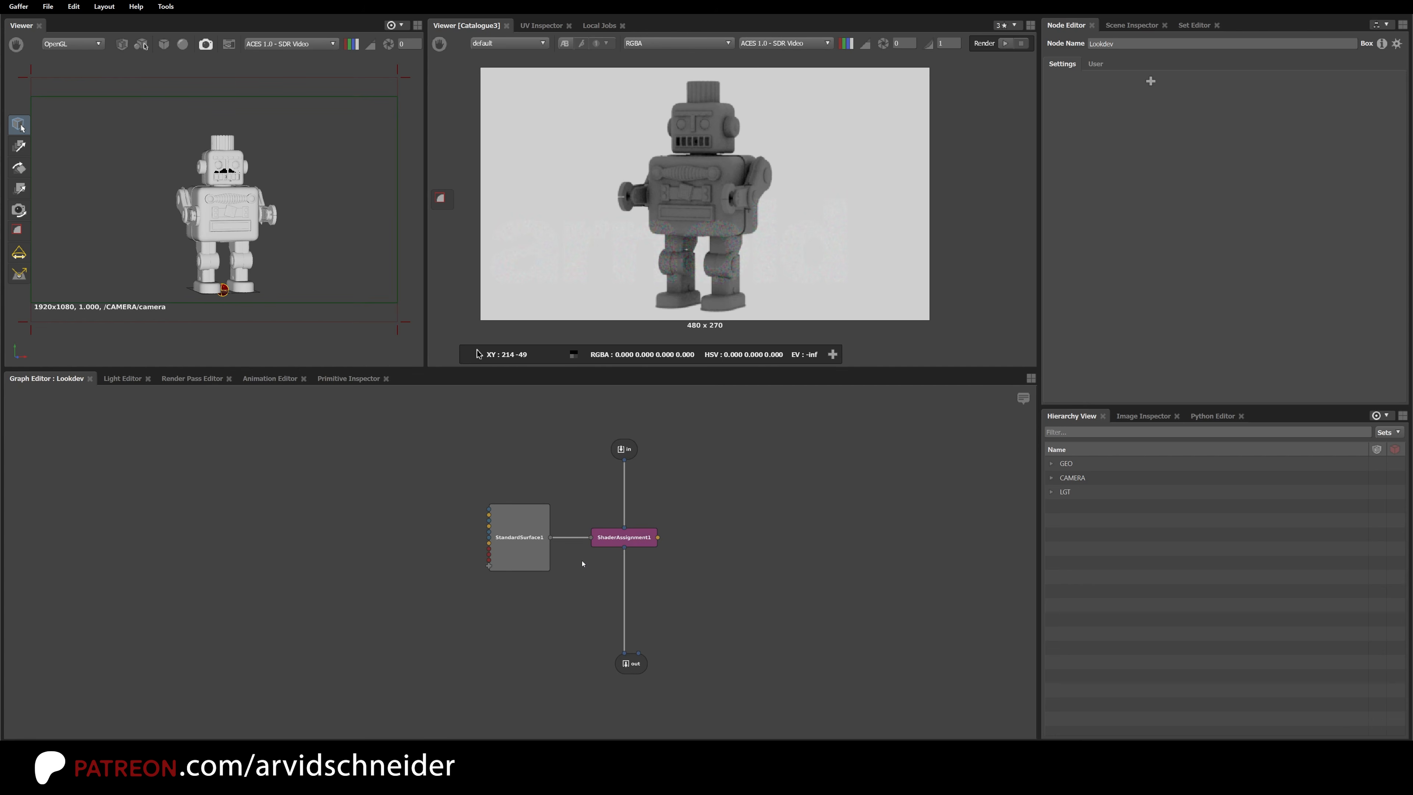
click(1005, 43)
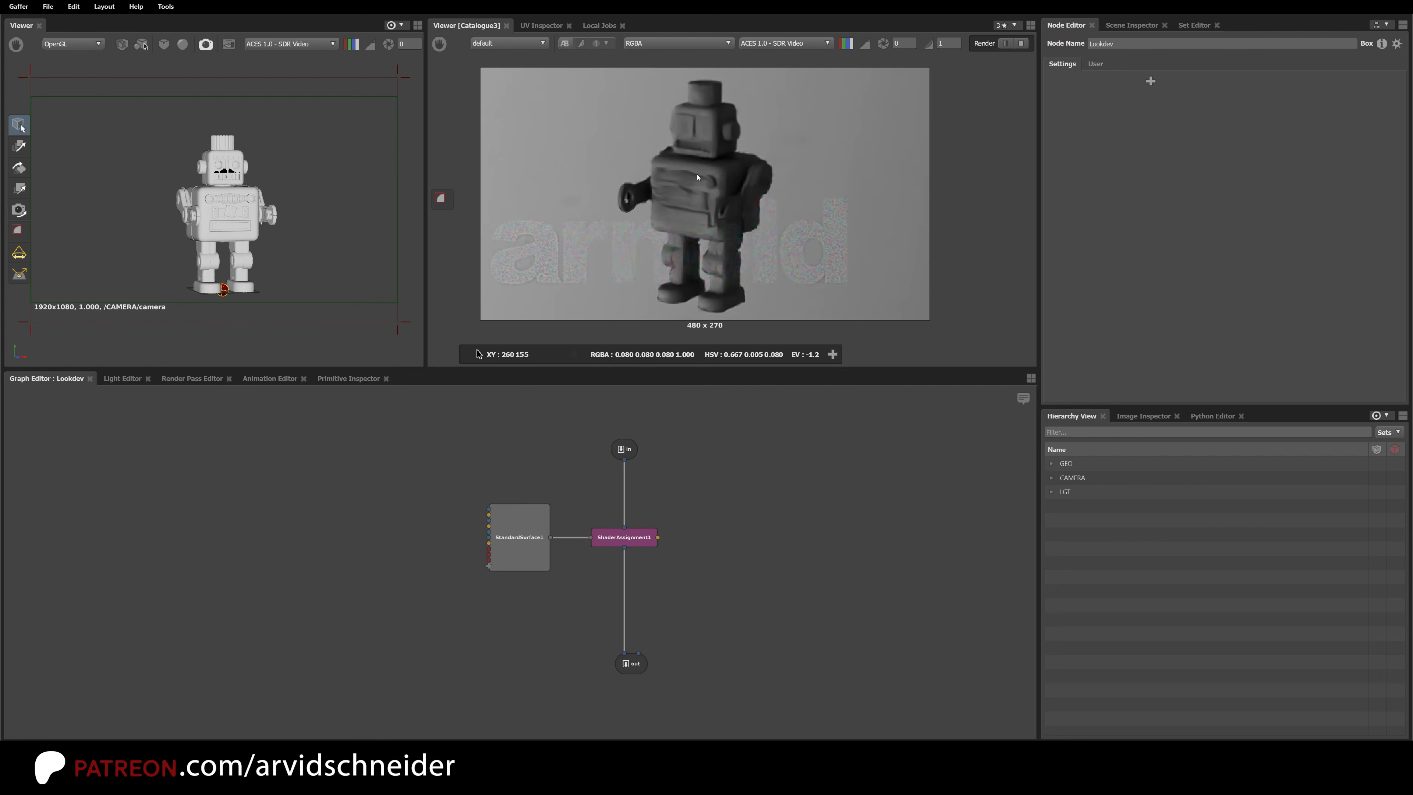
click(710, 520)
key(Up)
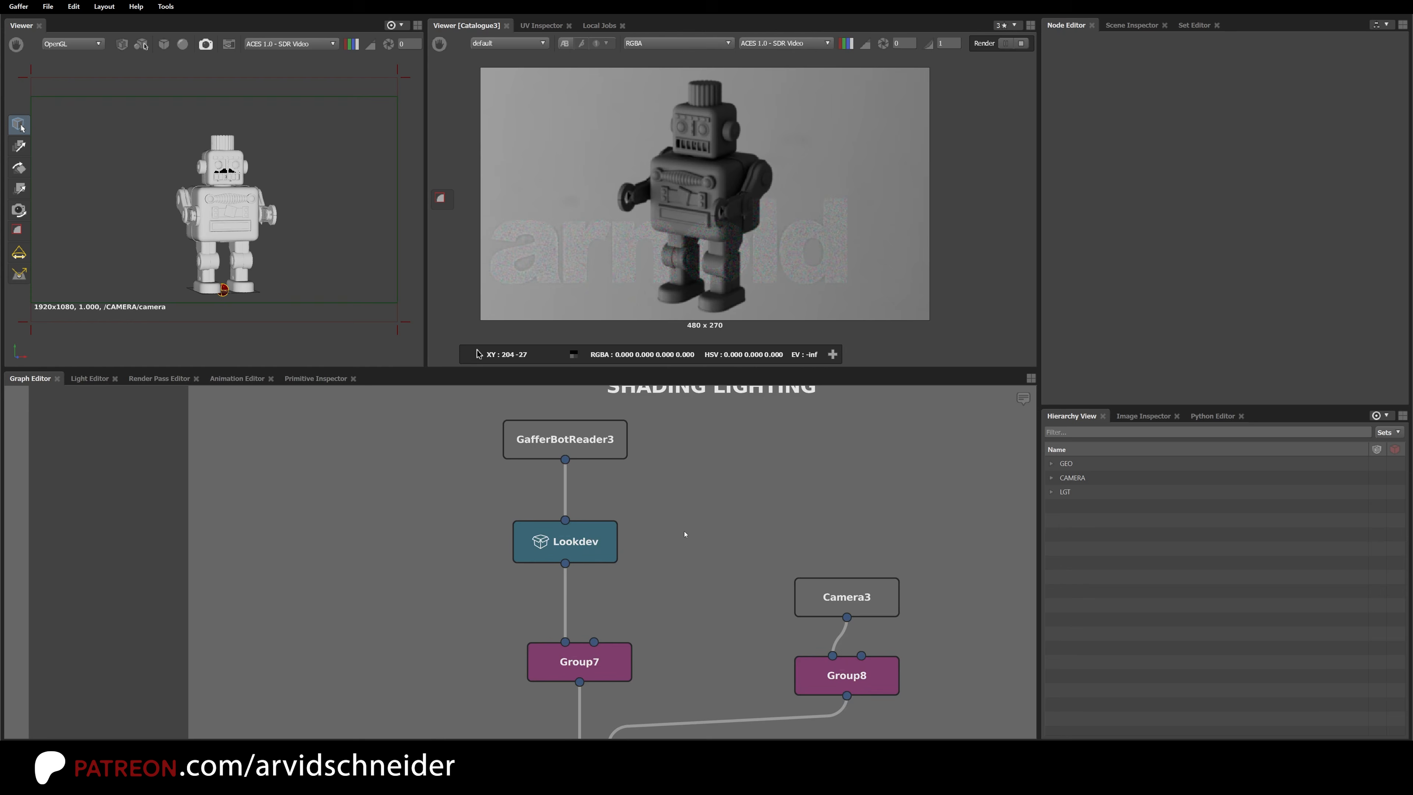
middle_drag(687, 685, 681, 328)
middle_drag(675, 594, 671, 416)
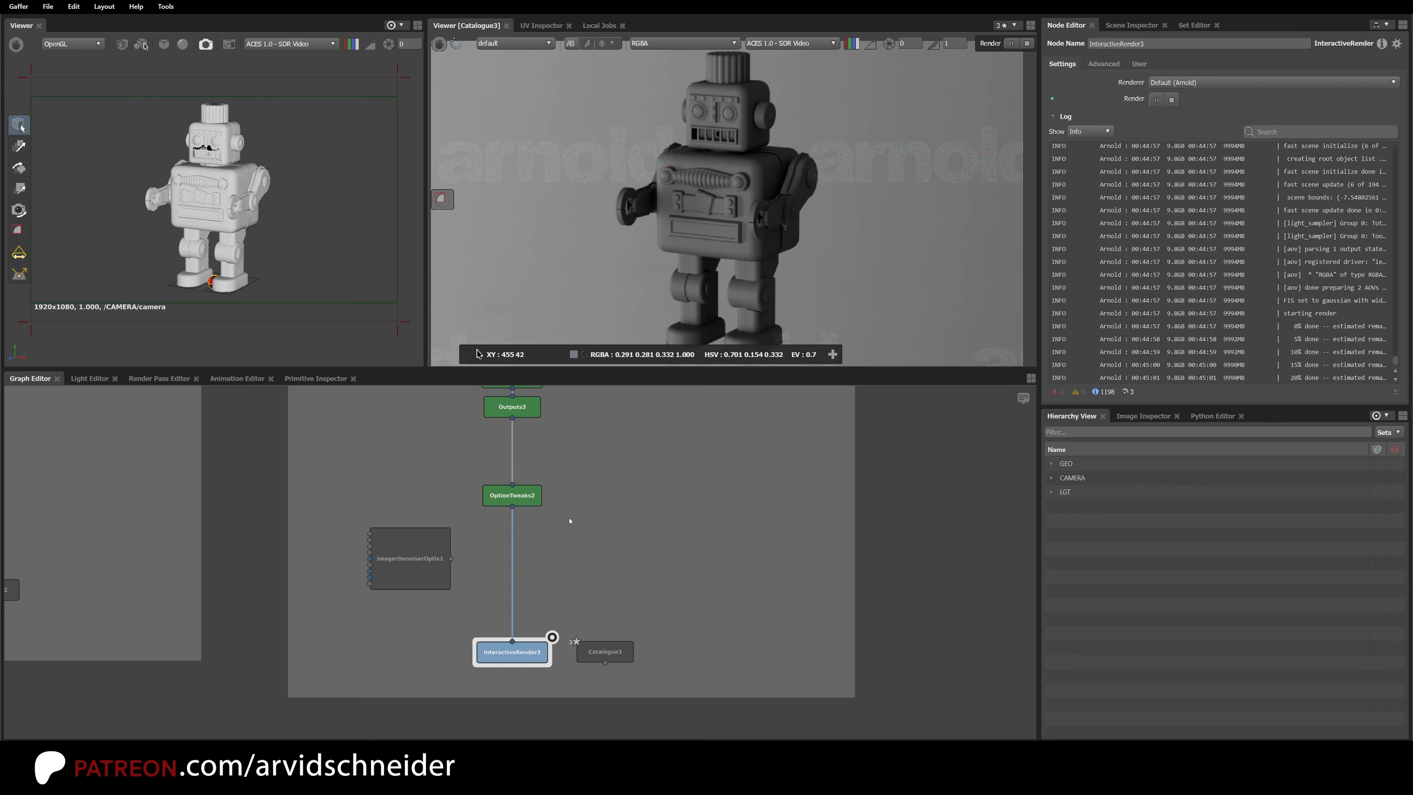
Step: Inside the Lookdev box, move both shading nodes down and shift StandardSurface1 further away from ShaderAssignment1
middle_drag(584, 425, 568, 734)
middle_drag(580, 530, 559, 736)
middle_drag(524, 647, 612, 584)
scroll(681, 494, up, 3)
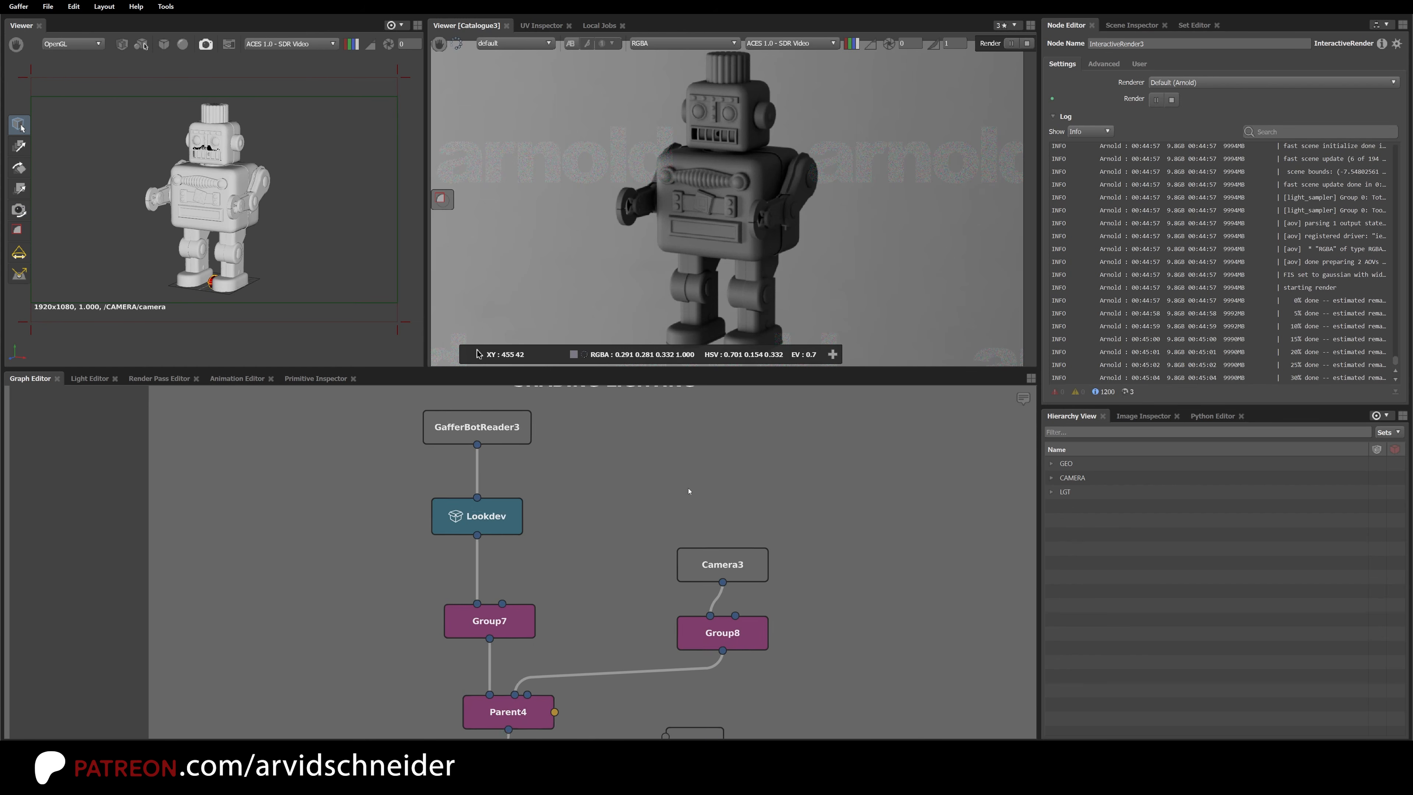
click(514, 432)
click(501, 522)
key(Down)
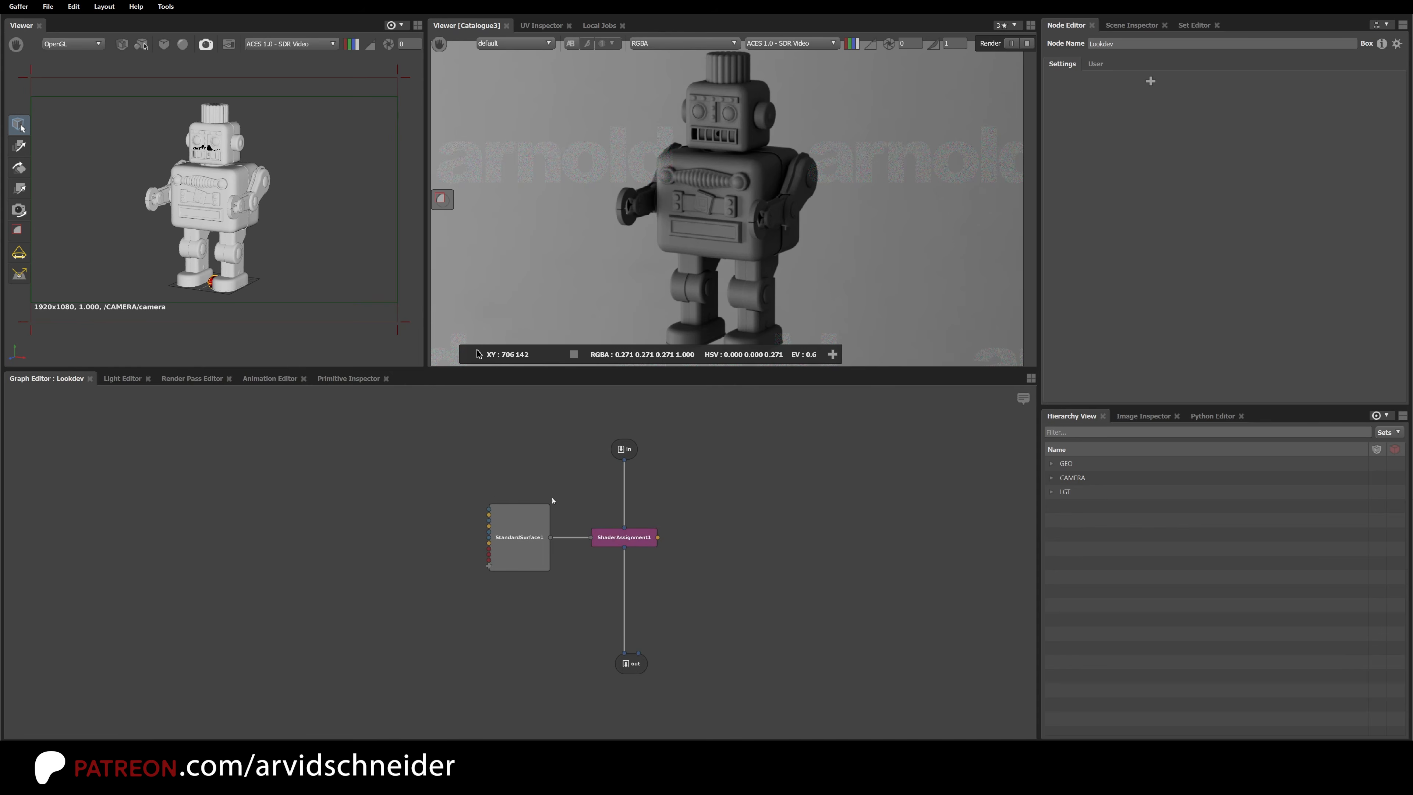
drag(450, 495, 696, 582)
drag(644, 543, 645, 587)
click(577, 606)
drag(548, 608, 496, 608)
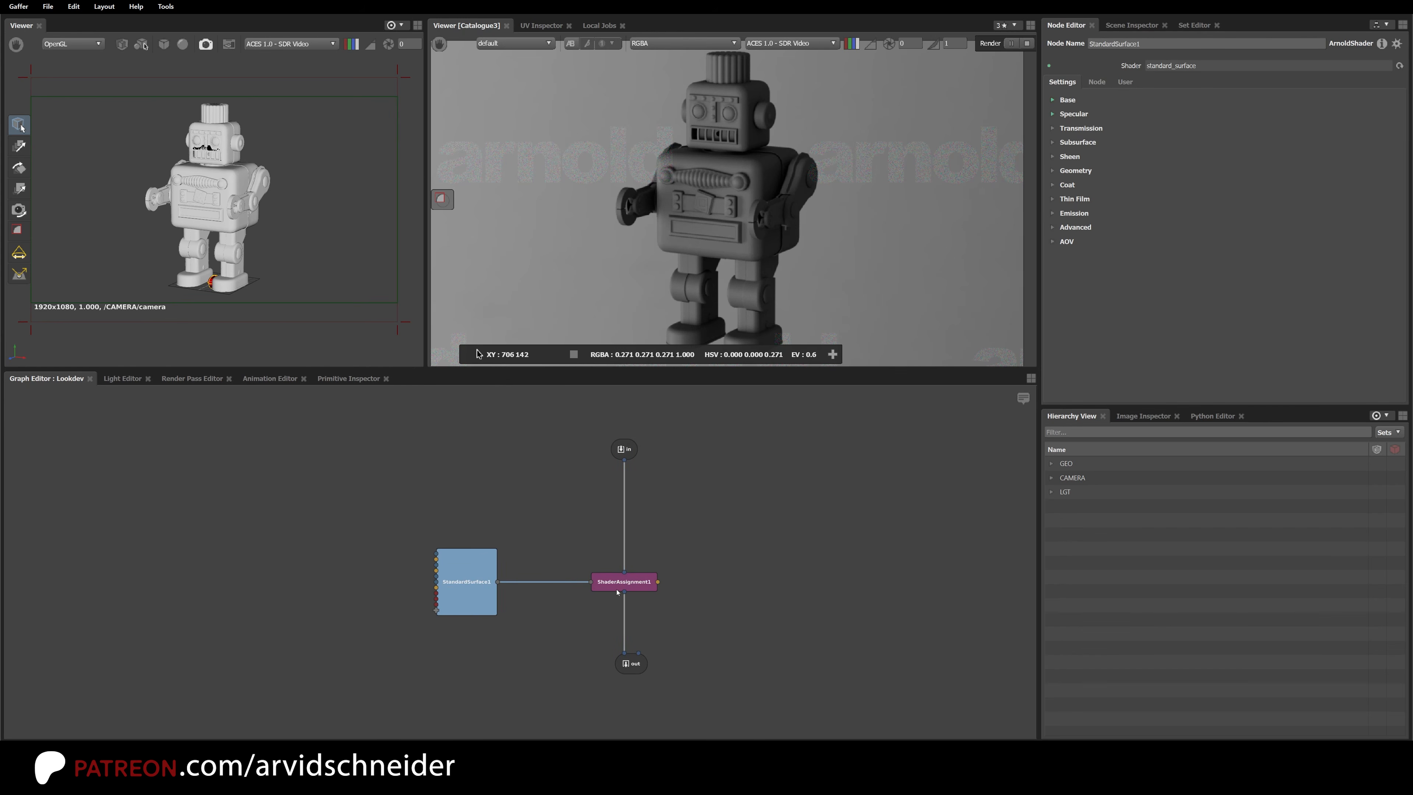
Step: Set StandardSurface1's Base Color to 0.5 in all three channels
click(1067, 100)
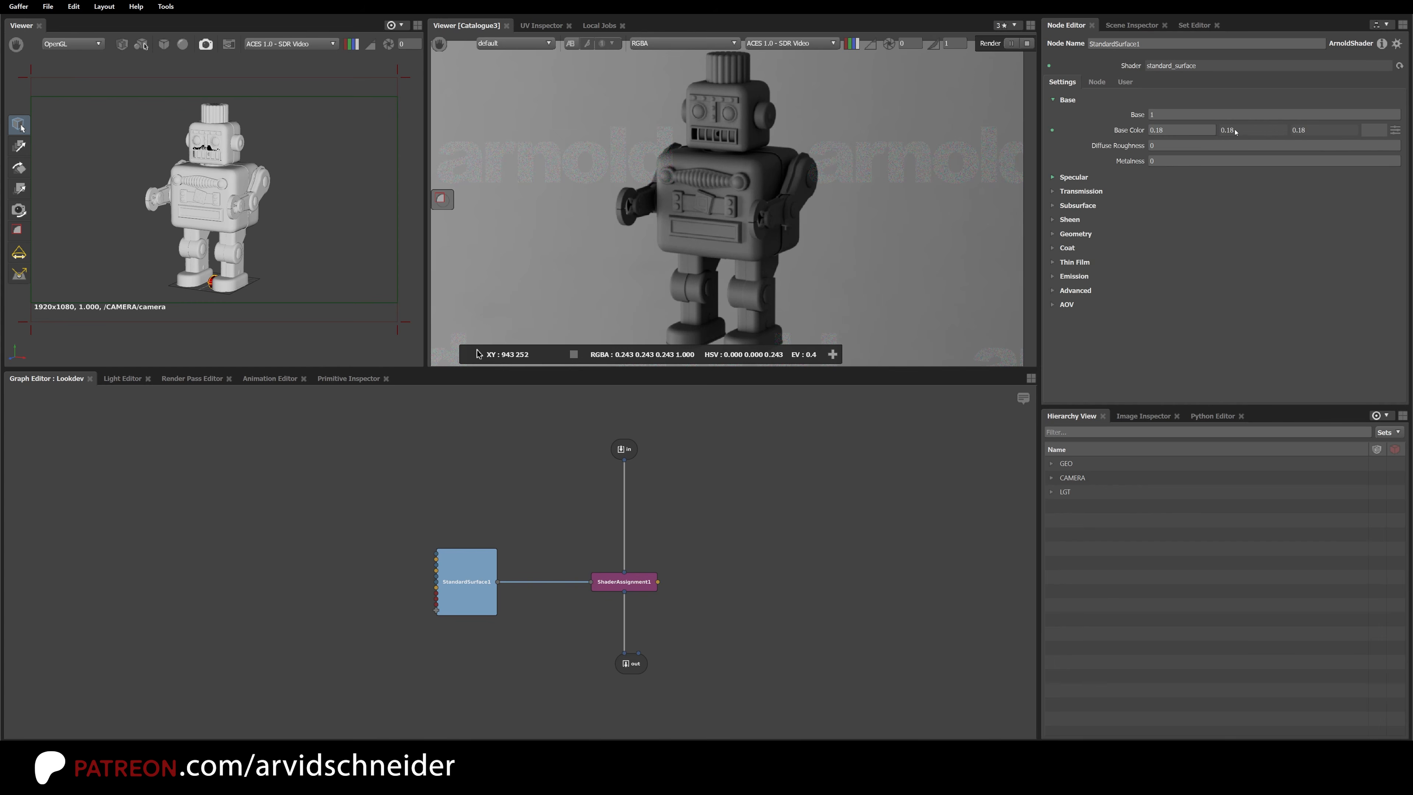
mouse_move(1183, 130)
ctrl+mouse_down()
mouse_move(1217, 131)
mouse_move(1186, 128)
ctrl+mouse_up()
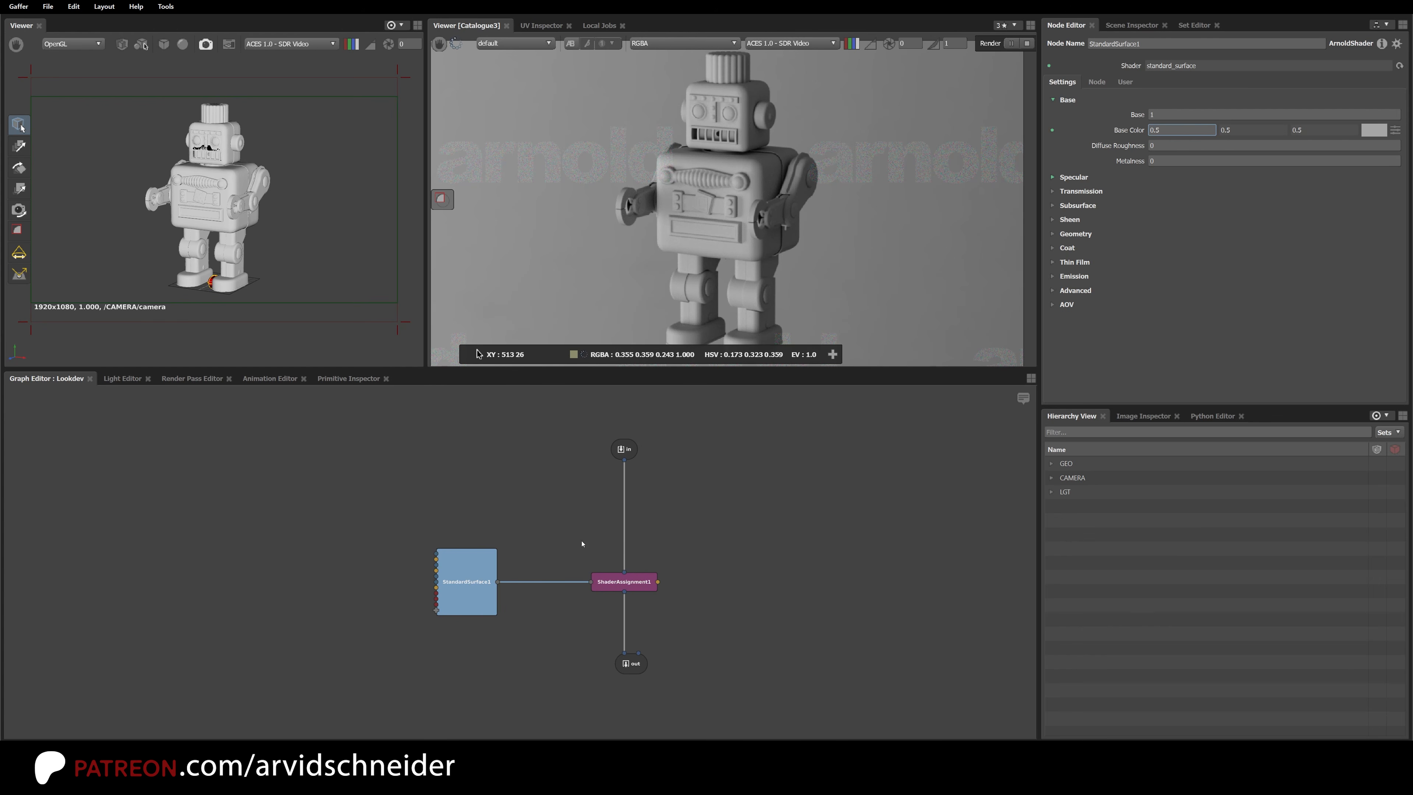
Step: Move StandardSurface1, ShaderAssignment1 and the out box down together to make room below the in box
drag(395, 516, 674, 679)
drag(627, 583, 627, 628)
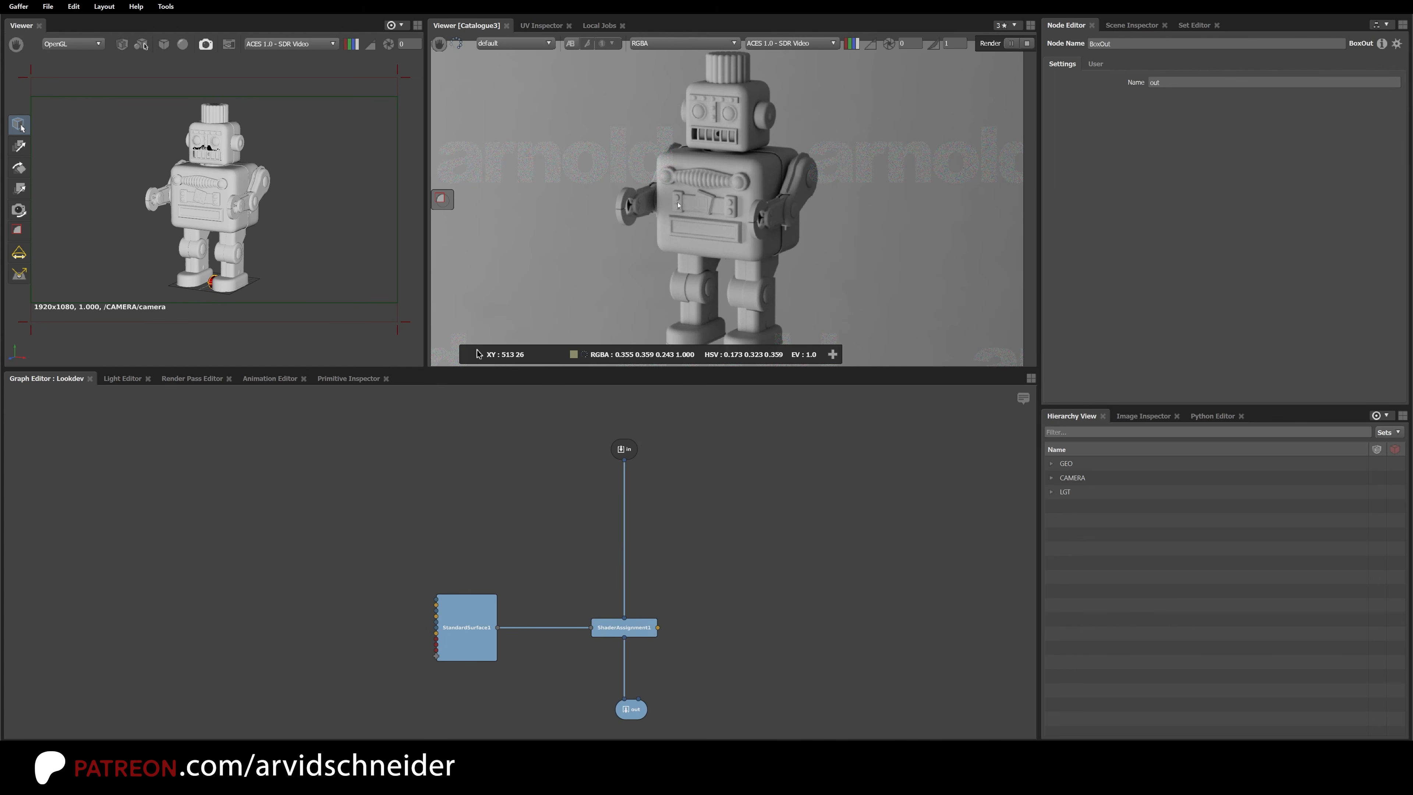
click(564, 500)
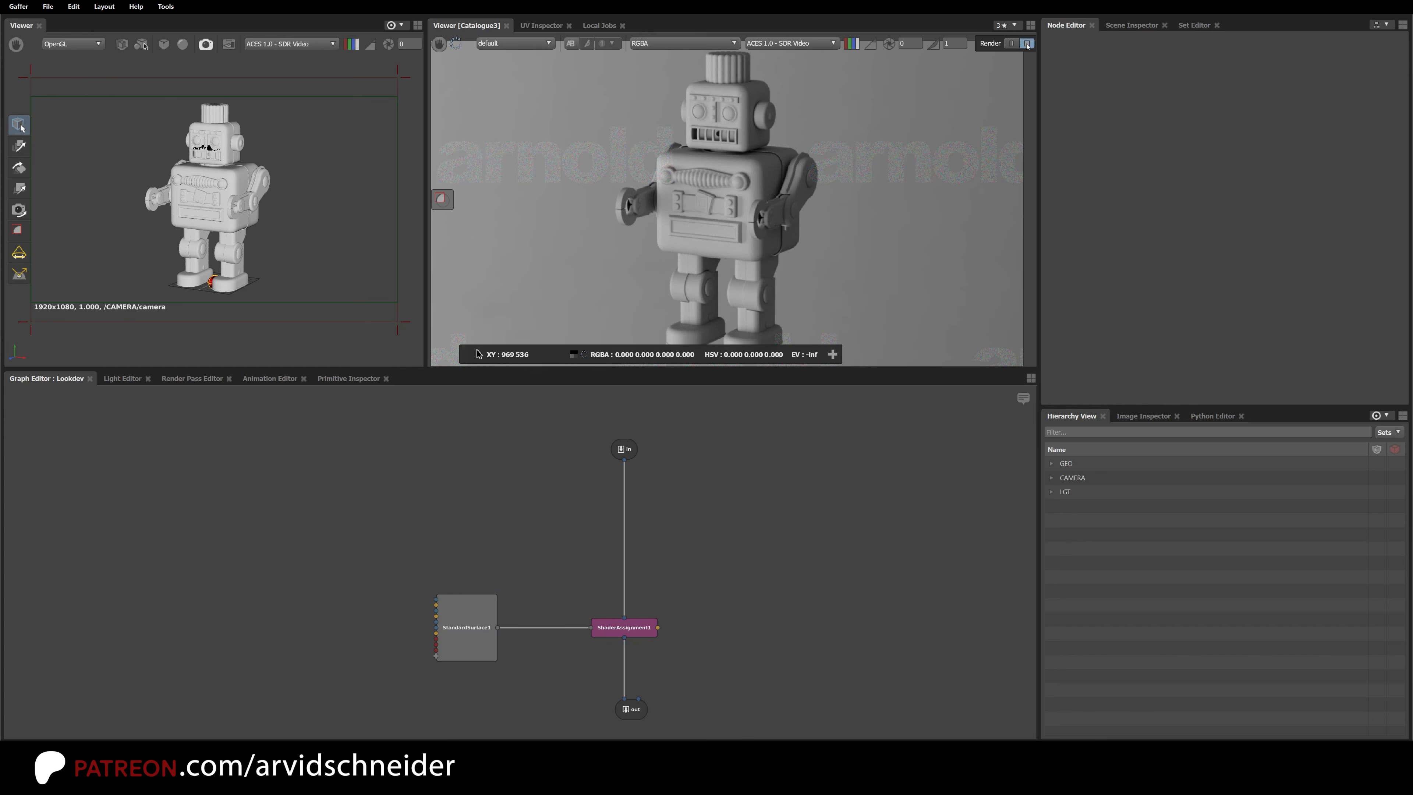
Step: Add a StandardAttributes node and insert it between the in box and ShaderAssignment1
key(Tab)
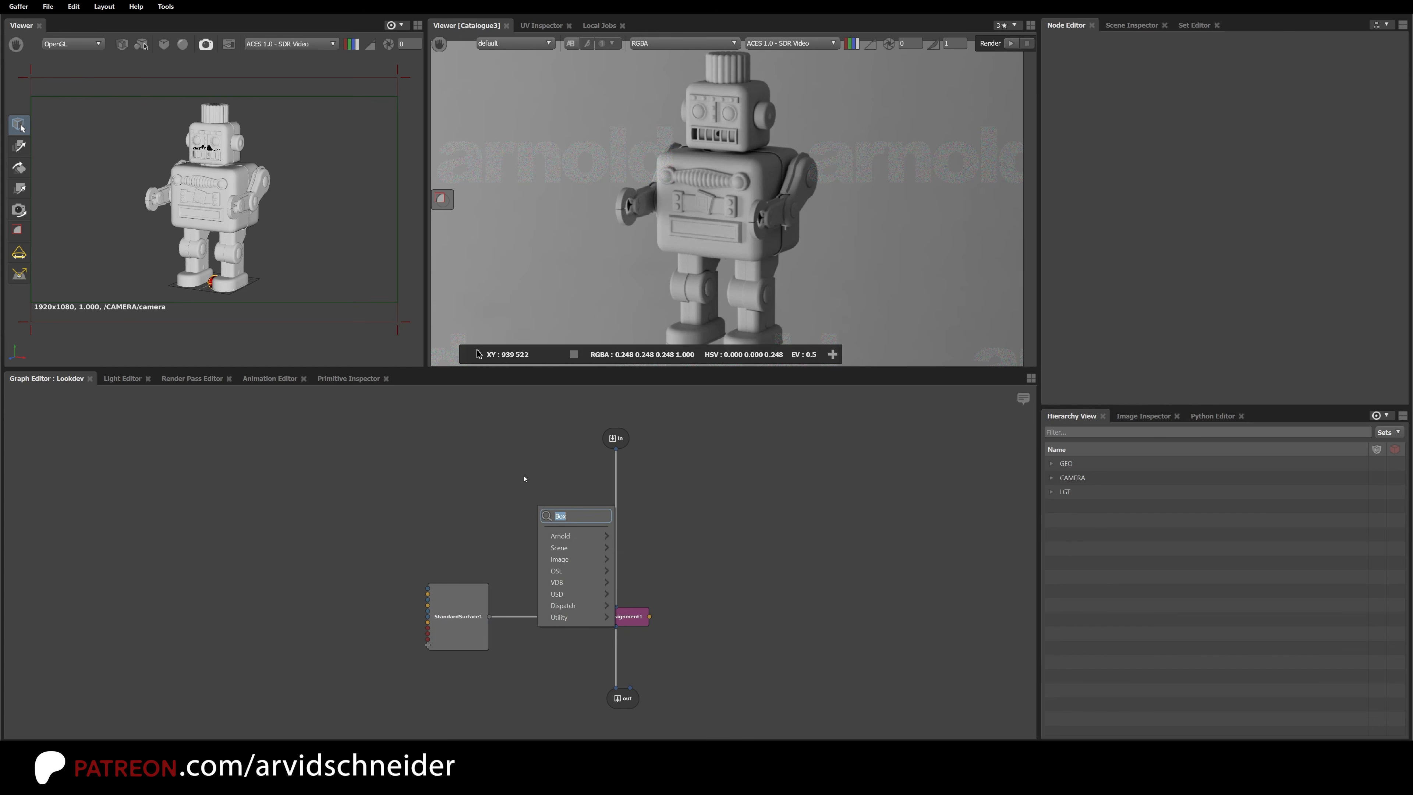
text(sta)
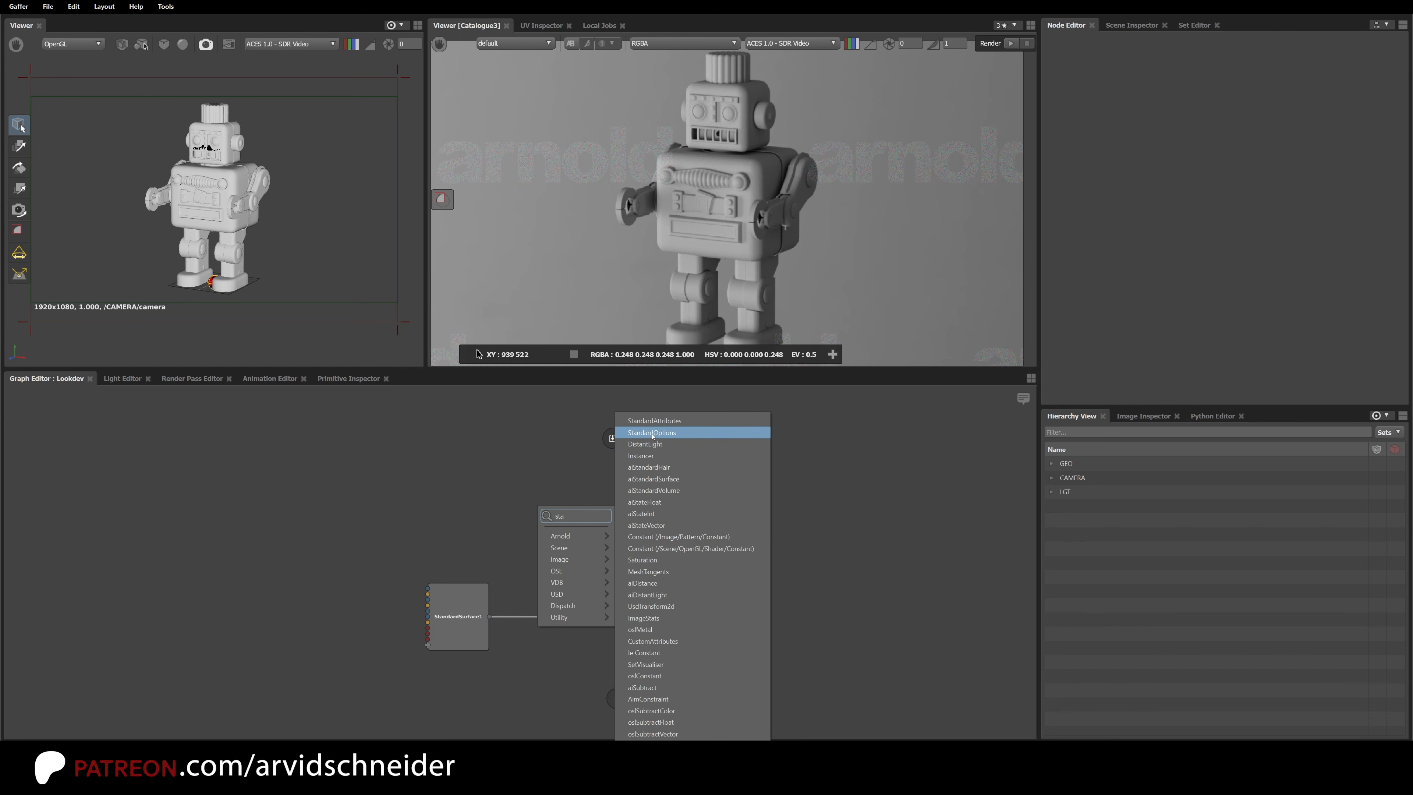
click(654, 421)
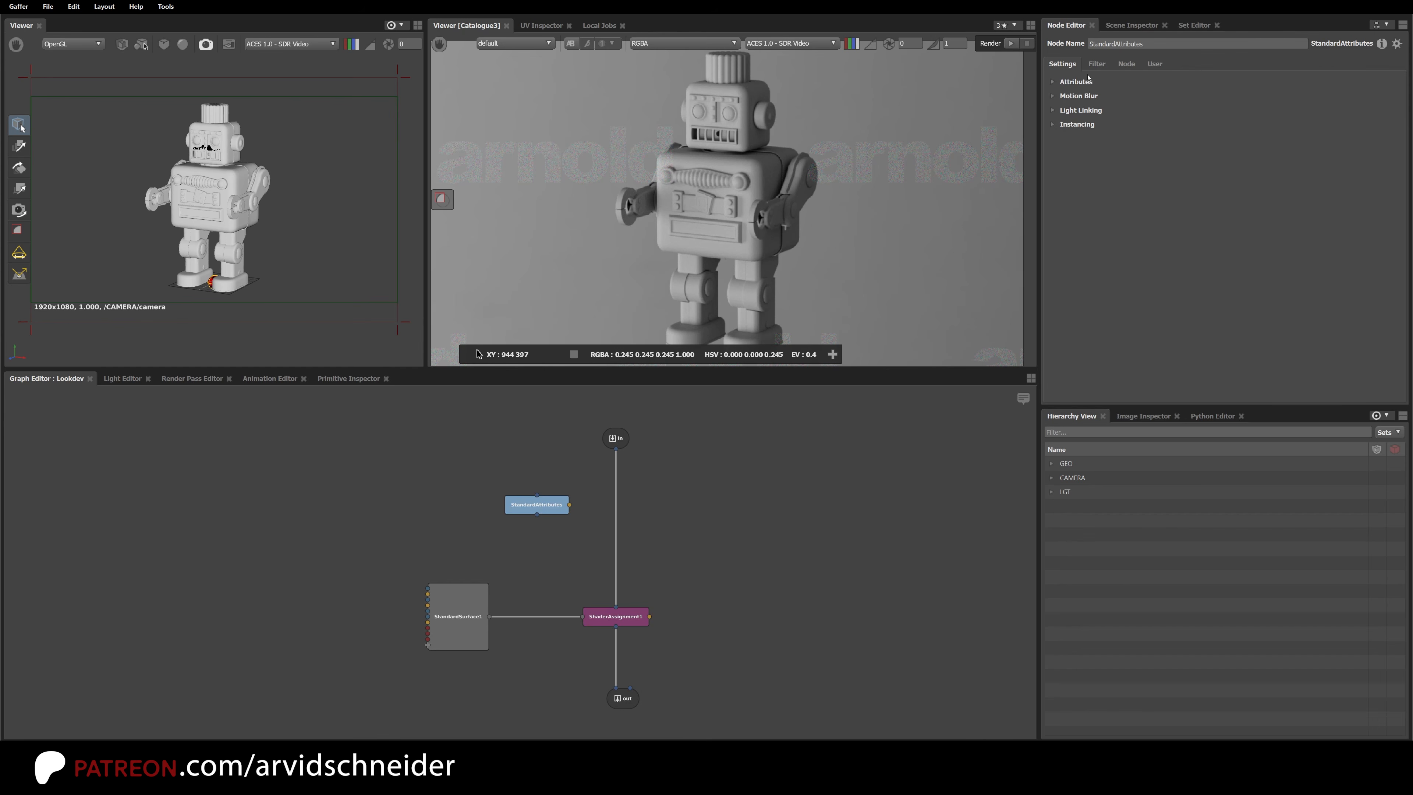
click(1076, 82)
drag(534, 501, 614, 474)
Step: Enable the Display Color attribute on StandardAttributes and set it to a red of 1, 0.2072, 0.2072
click(1155, 128)
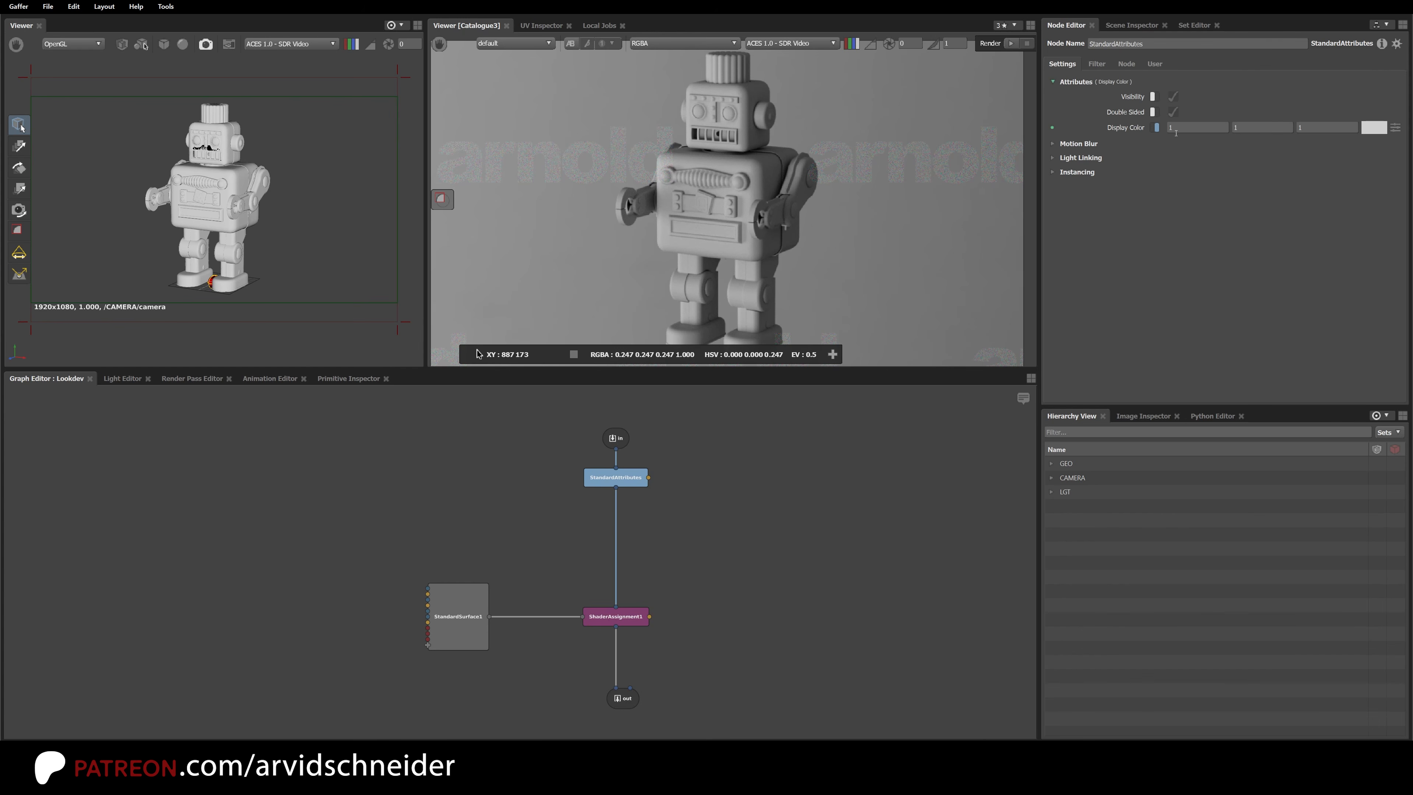
click(1393, 127)
click(1359, 198)
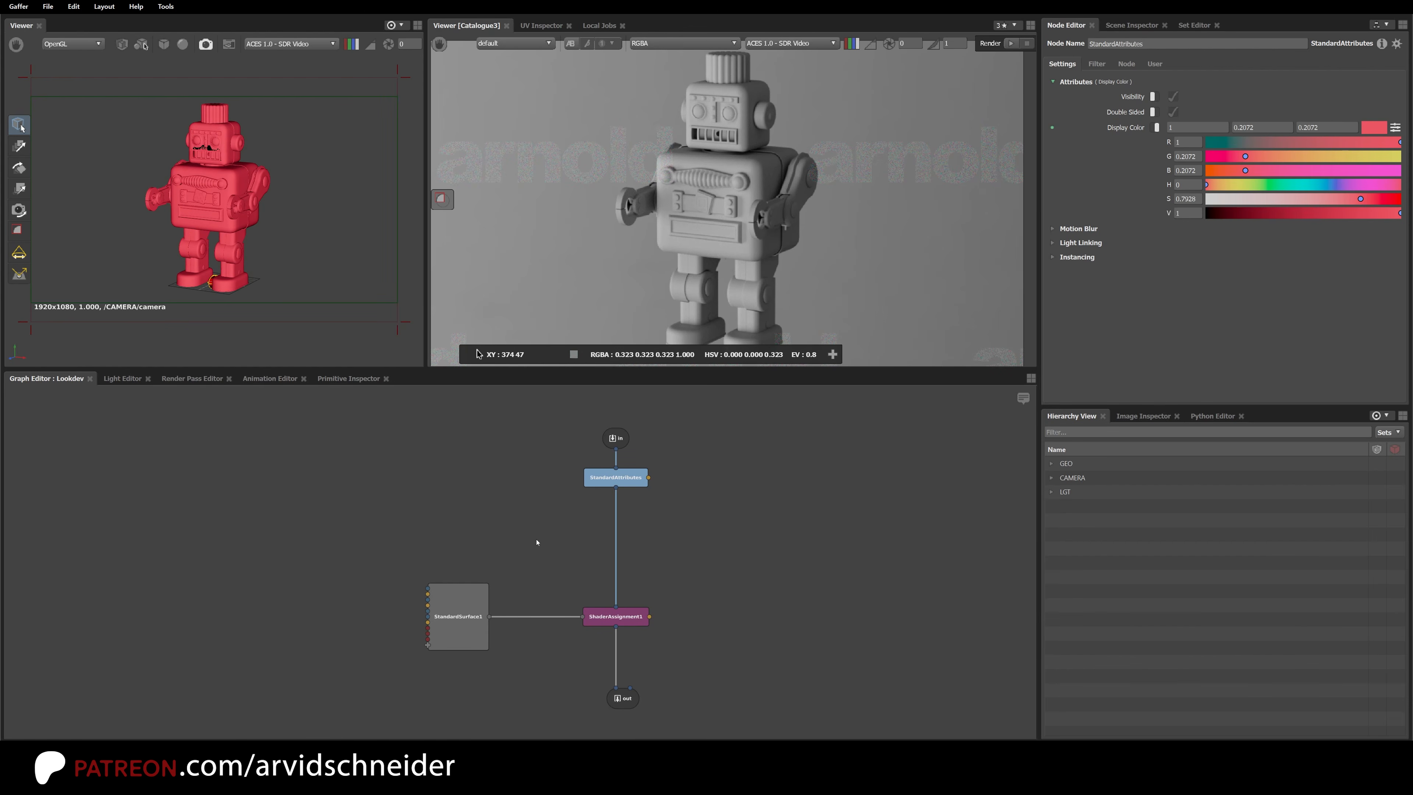
click(658, 519)
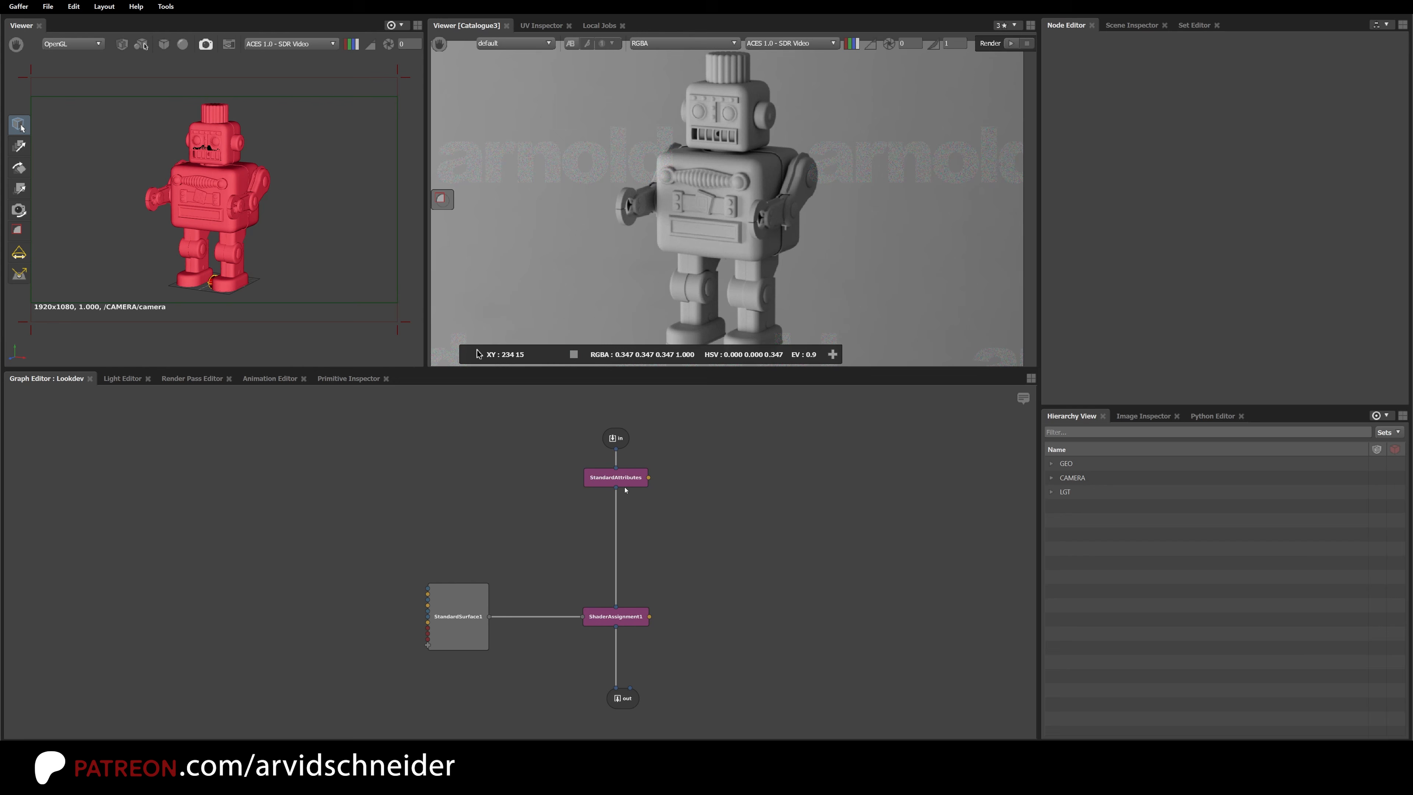
Step: Select several robot parts in the viewport to inspect them, and clear the selection
click(229, 145)
click(225, 196)
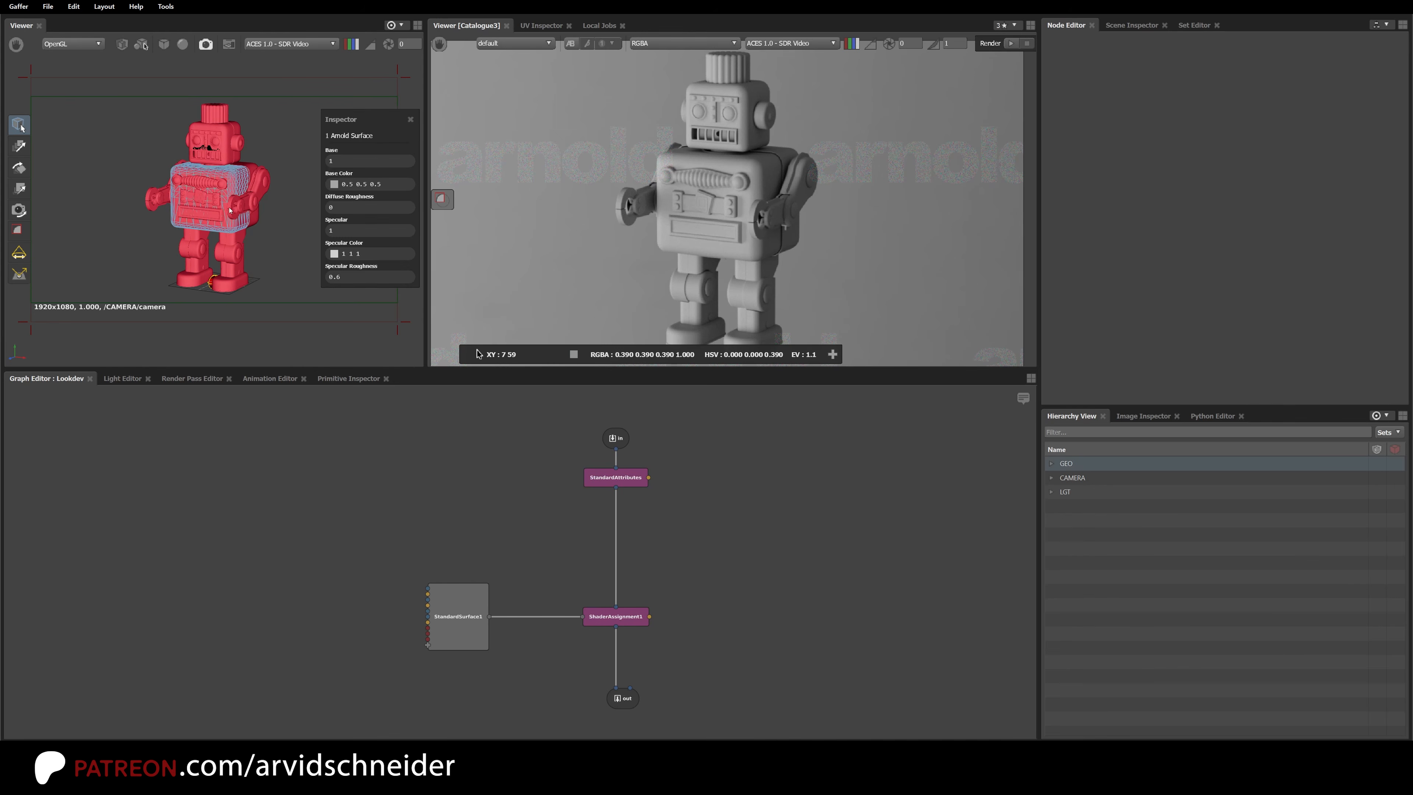
click(213, 214)
click(255, 262)
Step: Randomise only the red component of the Display Color on the StandardAttributes node
click(638, 481)
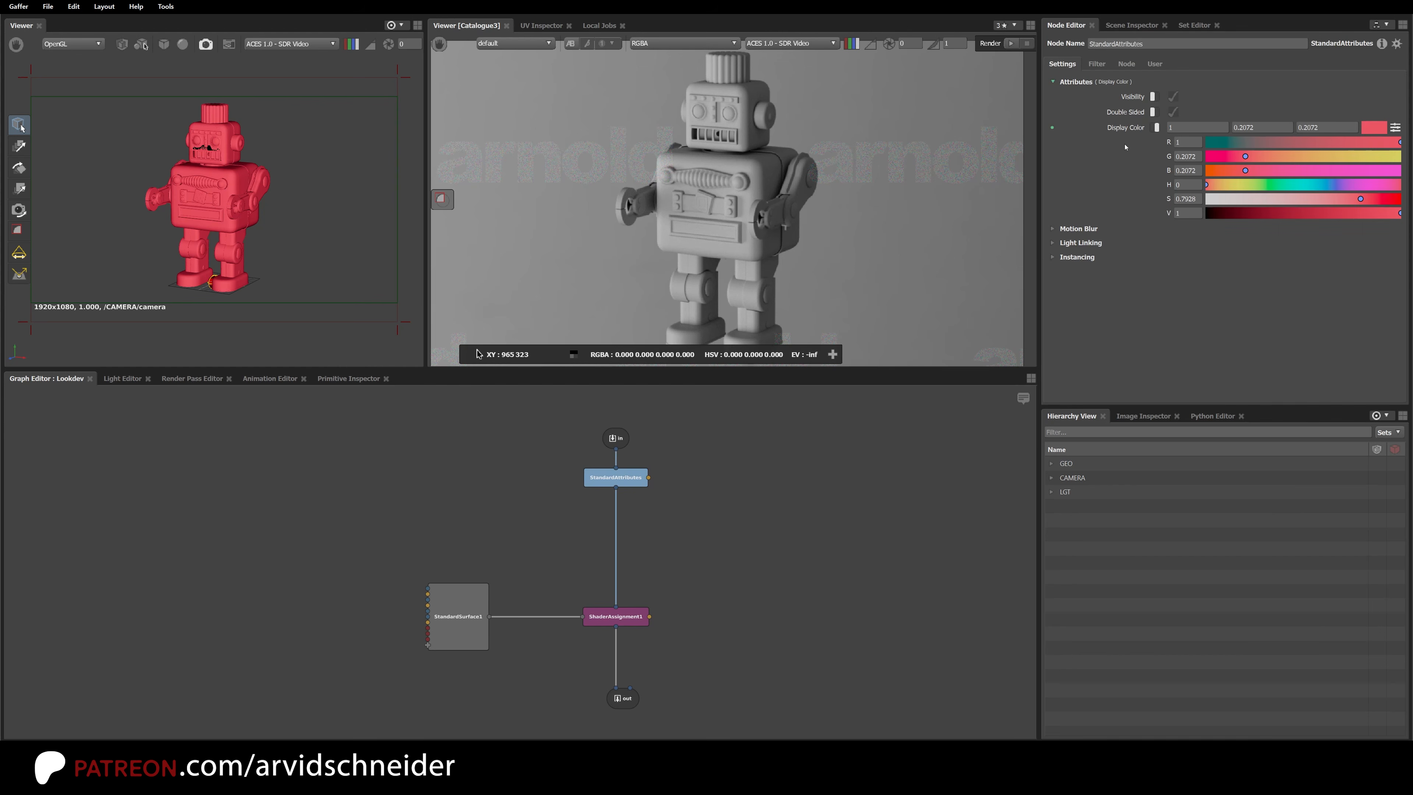
right_click(1120, 127)
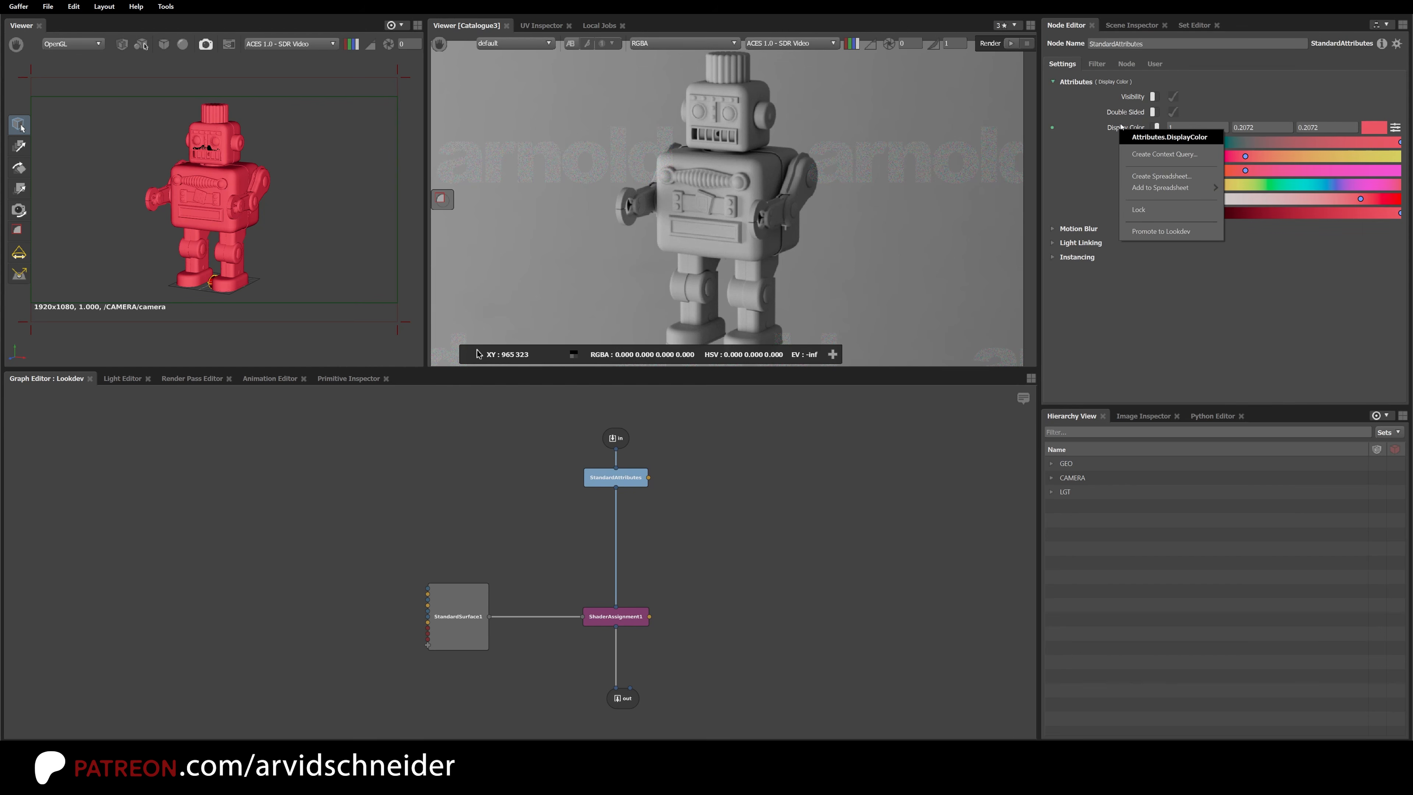
key(Escape)
right_click(1197, 127)
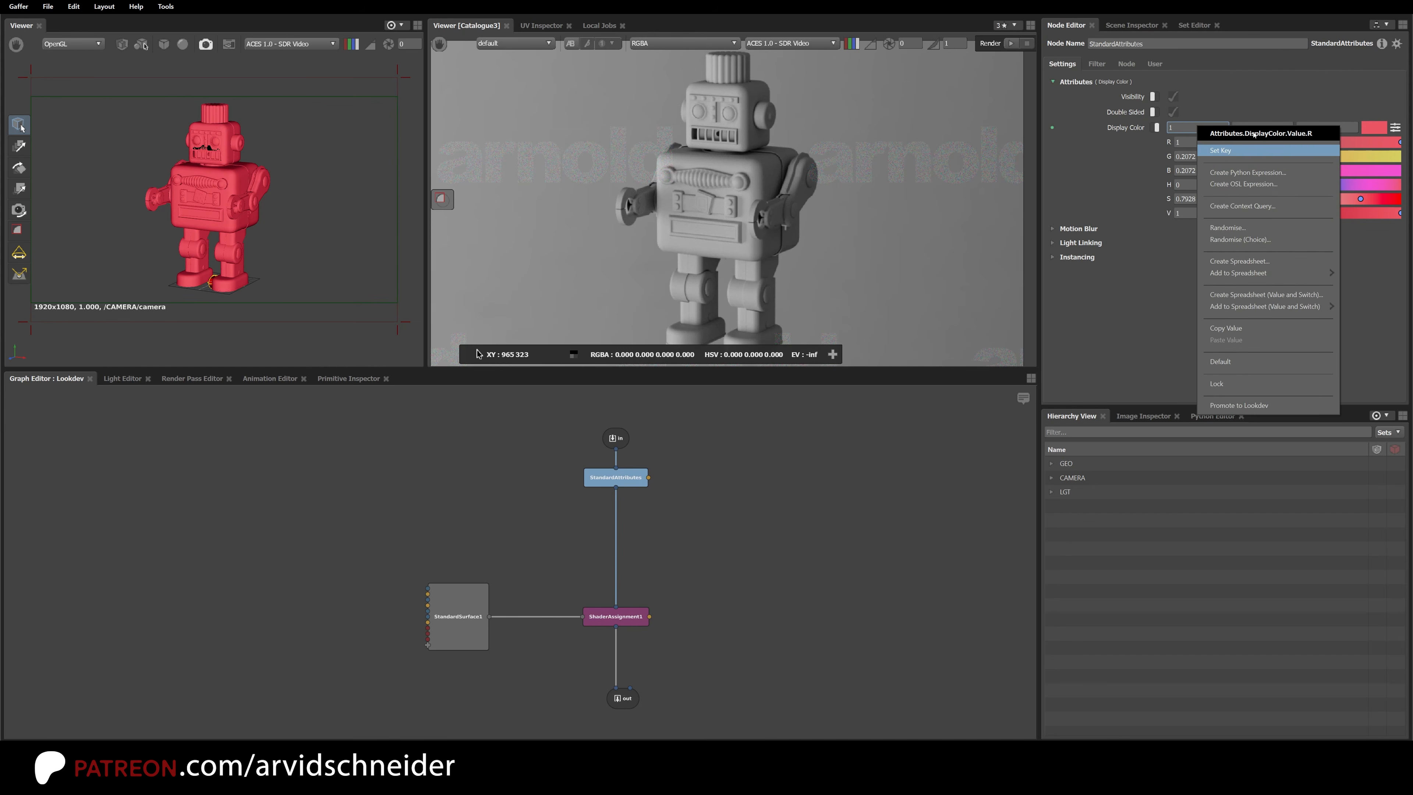
click(1228, 228)
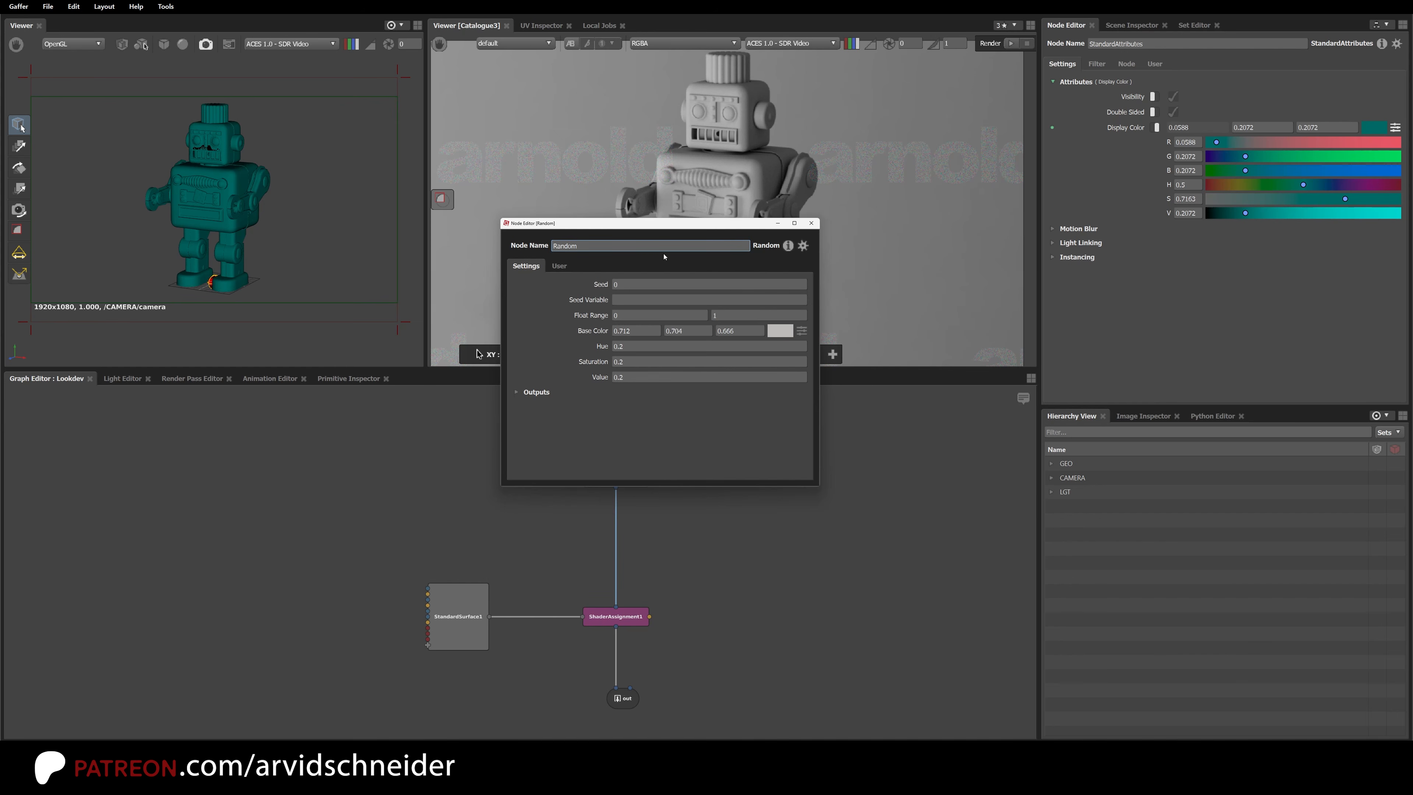
drag(680, 224, 877, 314)
Step: Try a seed of 3 on the Random node and delete that node
click(560, 478)
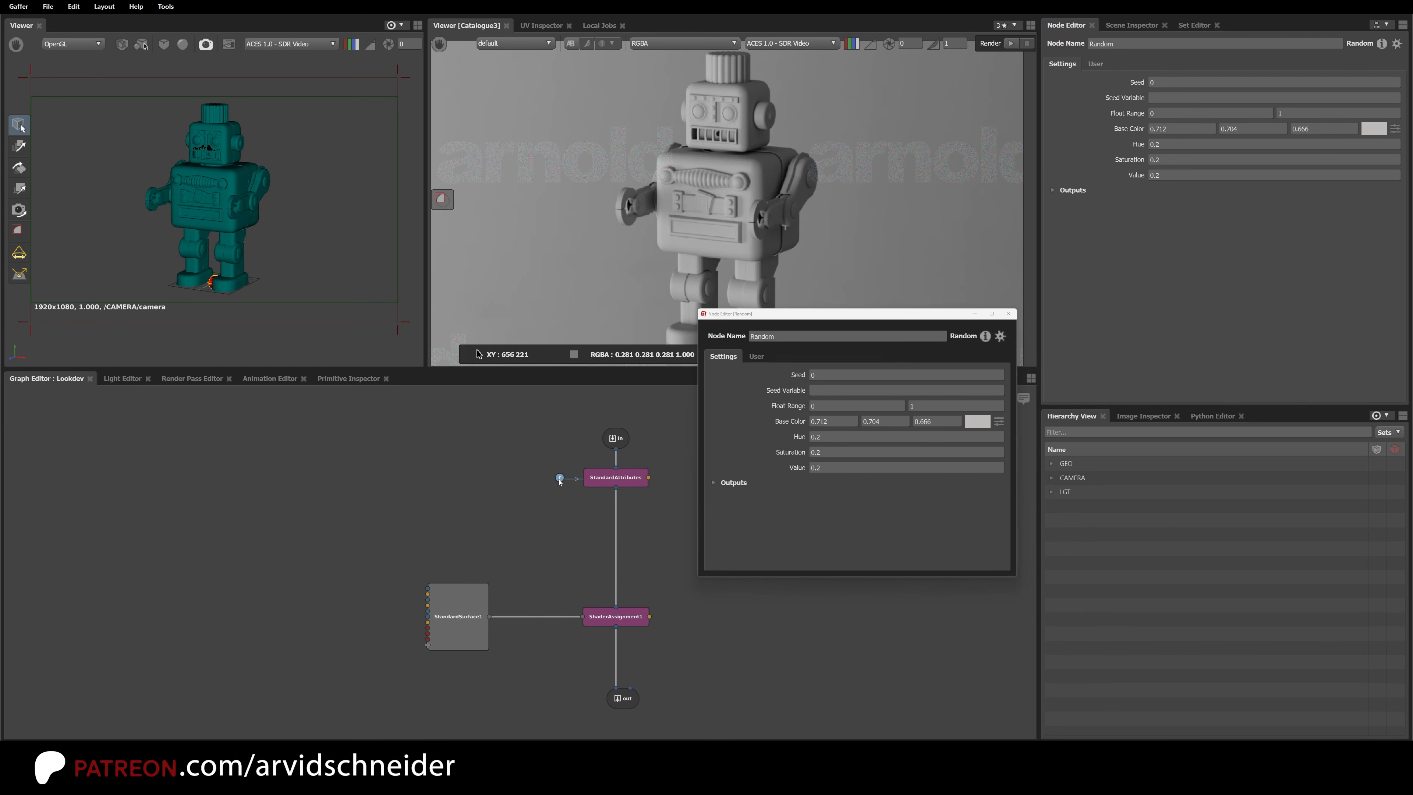
click(614, 480)
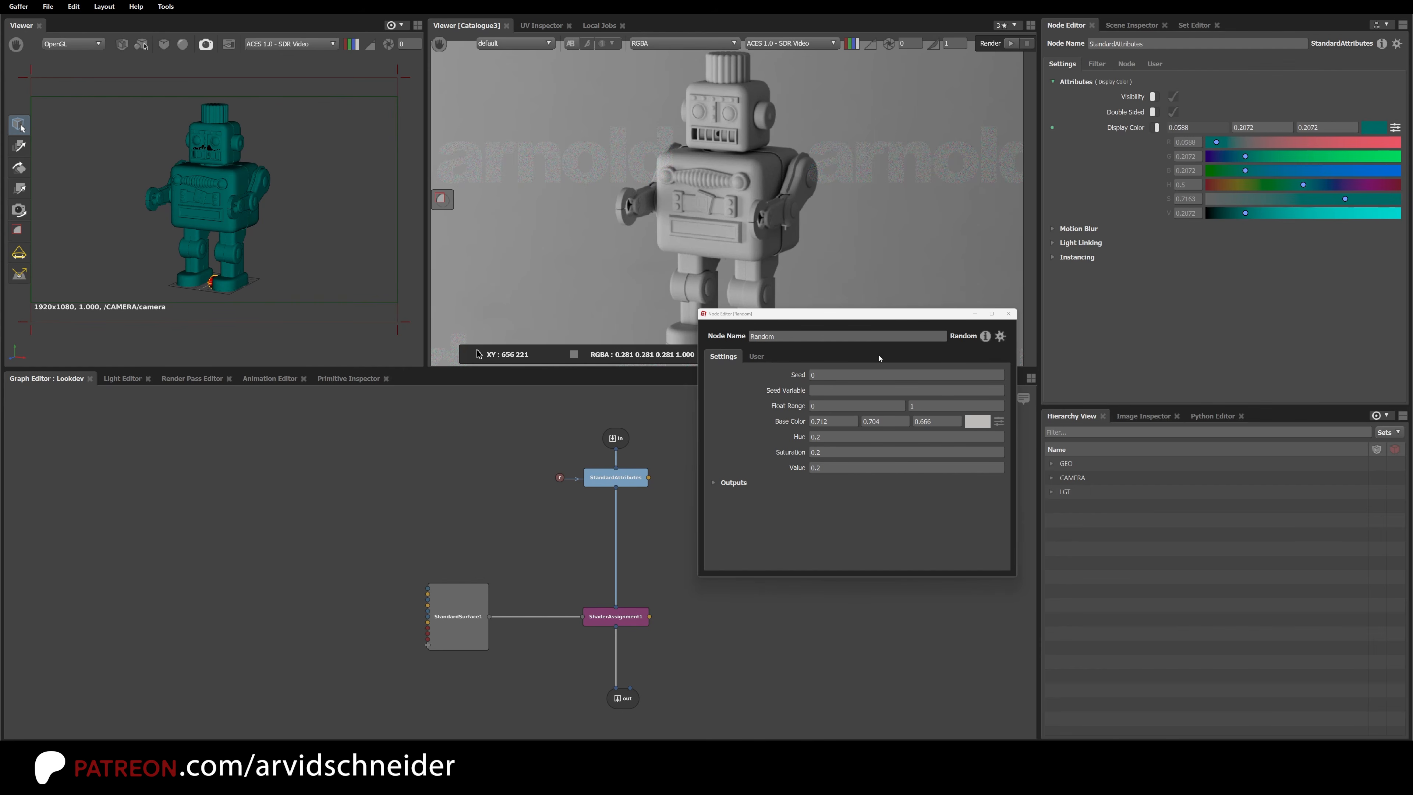
ctrl+drag(835, 378, 1043, 357)
click(559, 477)
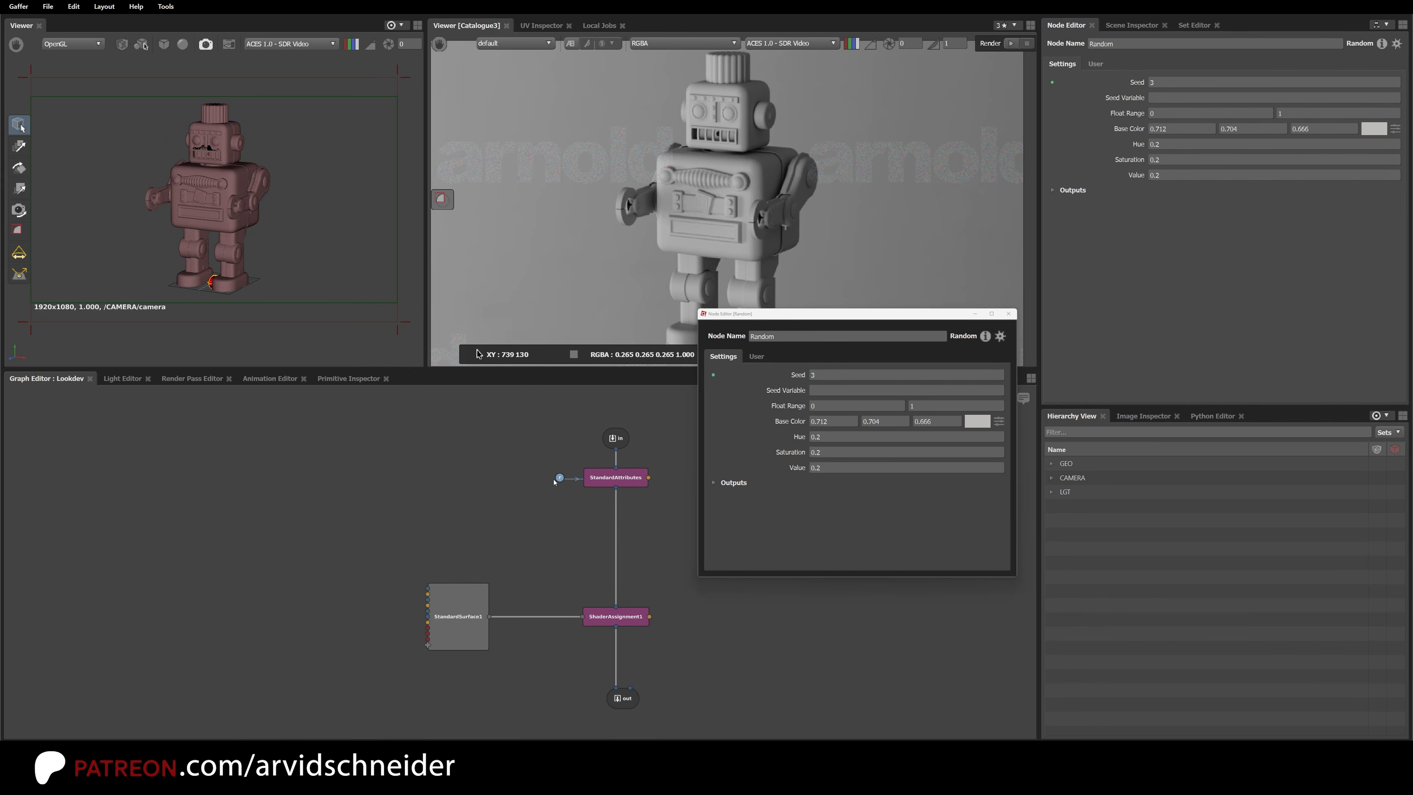
key(Delete)
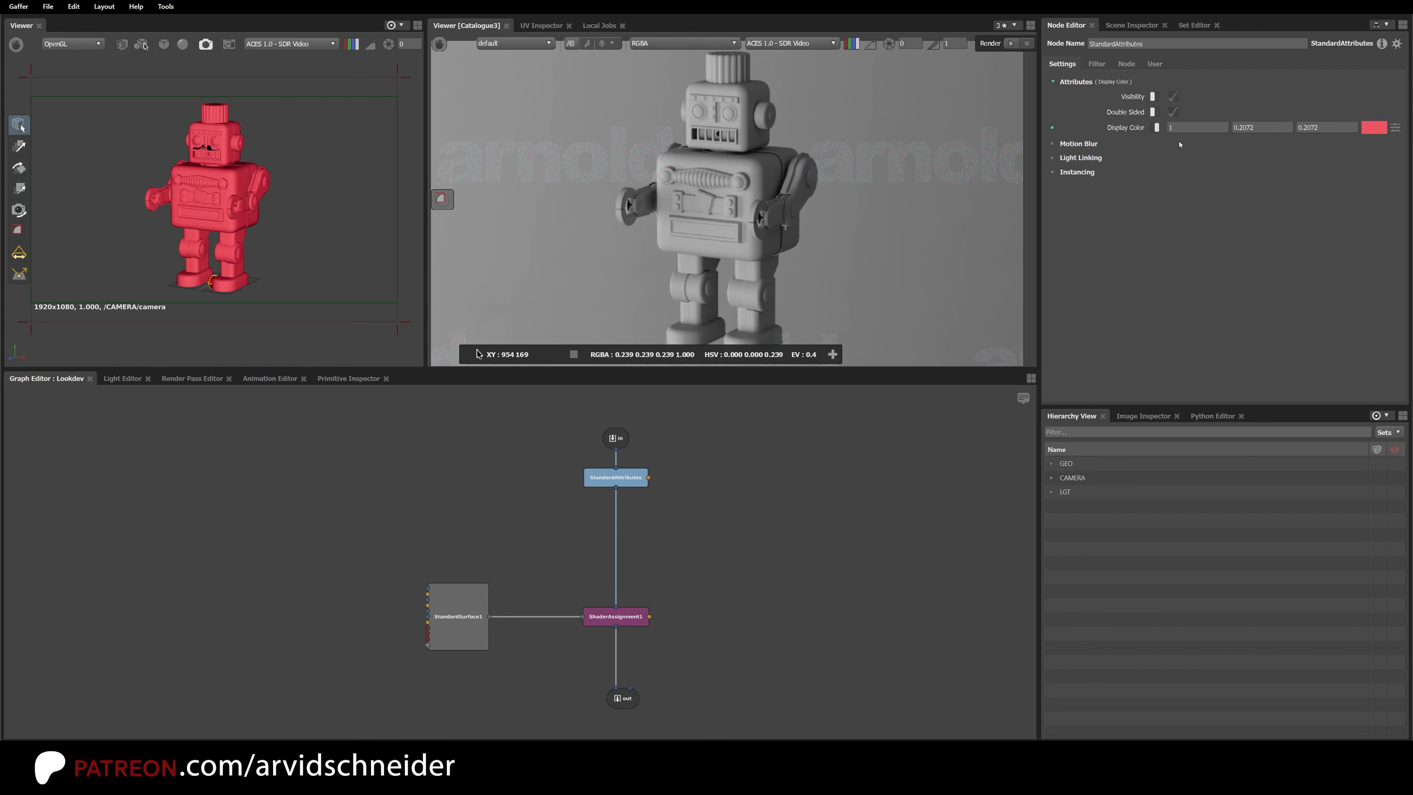
Step: Randomise the whole Display Color value of StandardAttributes and preview the Random node's outputs
right_click(1189, 129)
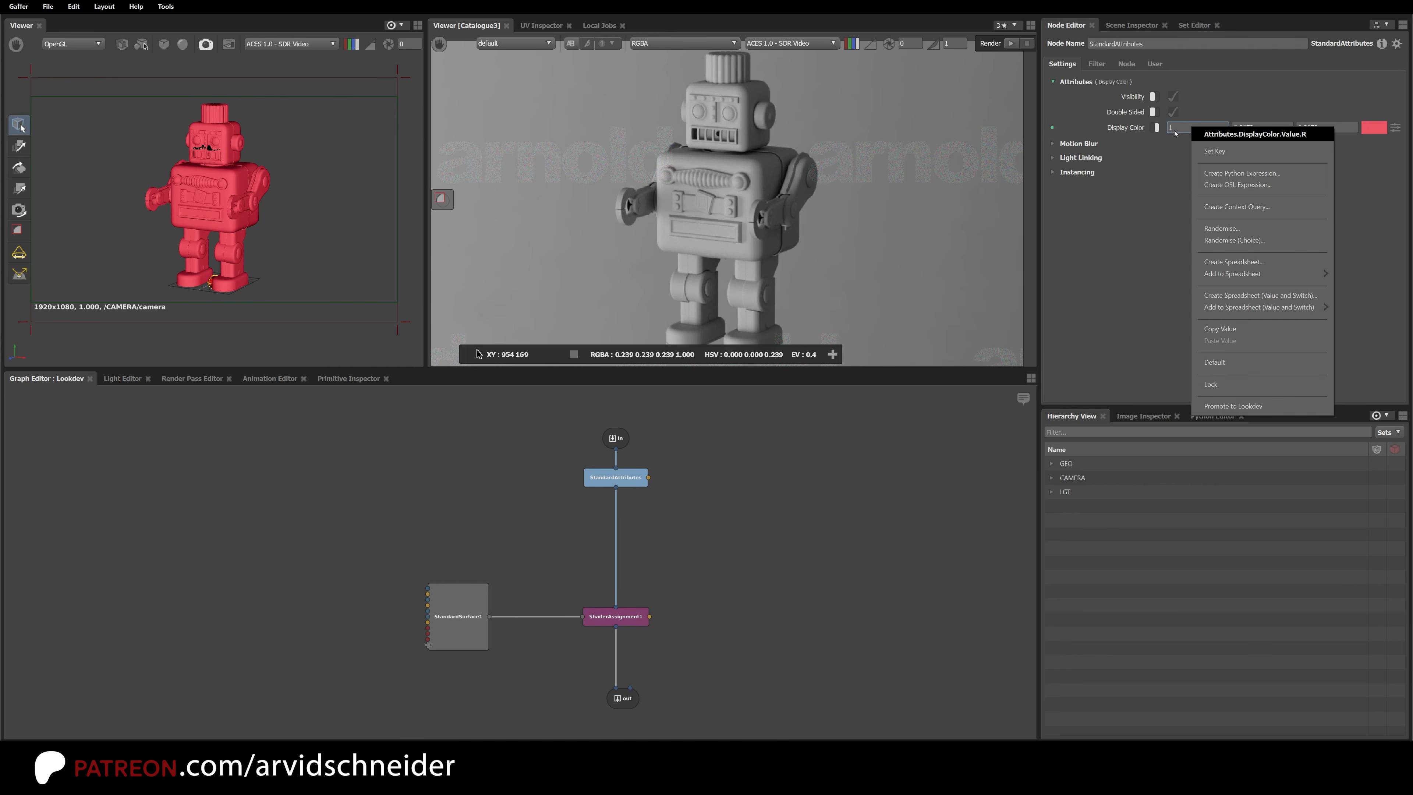
click(1286, 107)
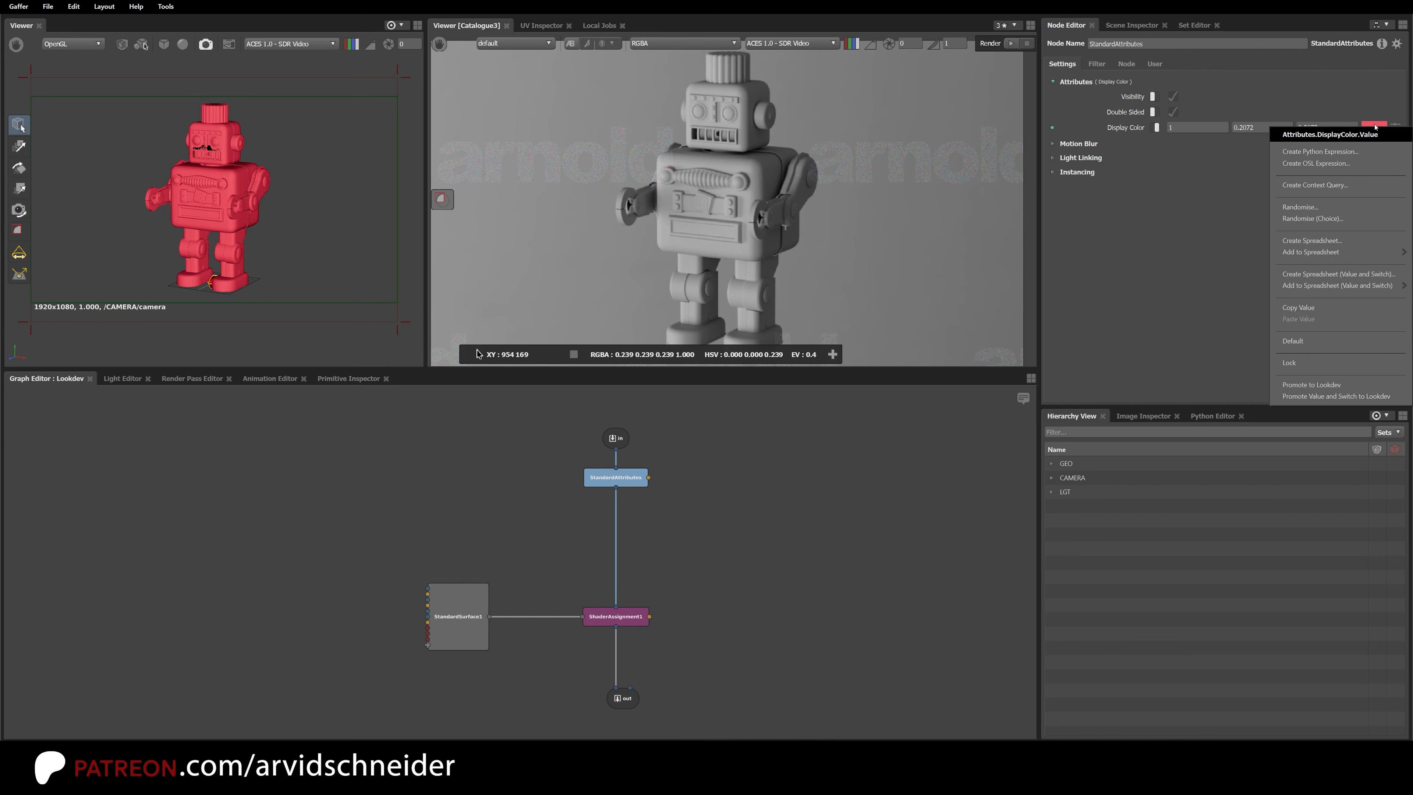
click(1305, 207)
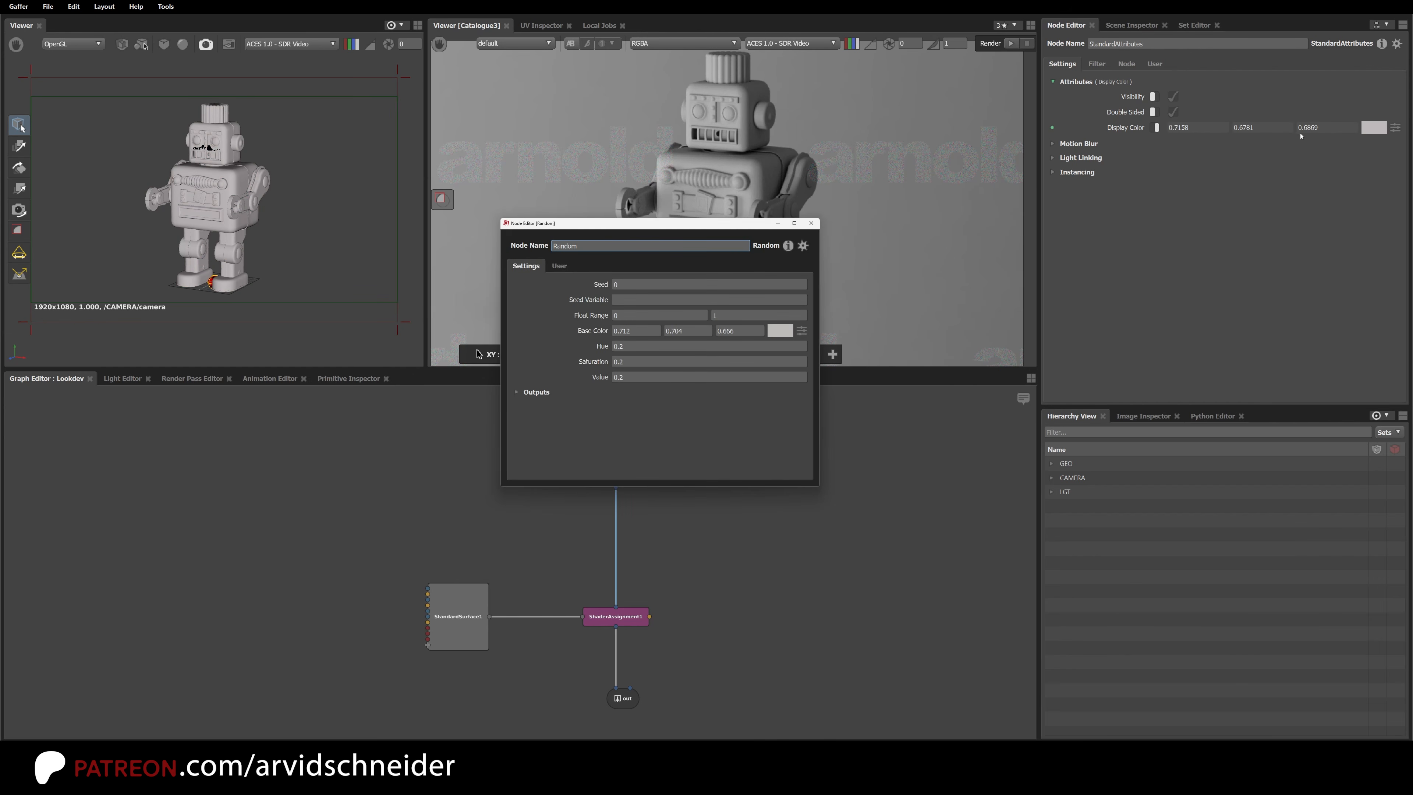
click(535, 392)
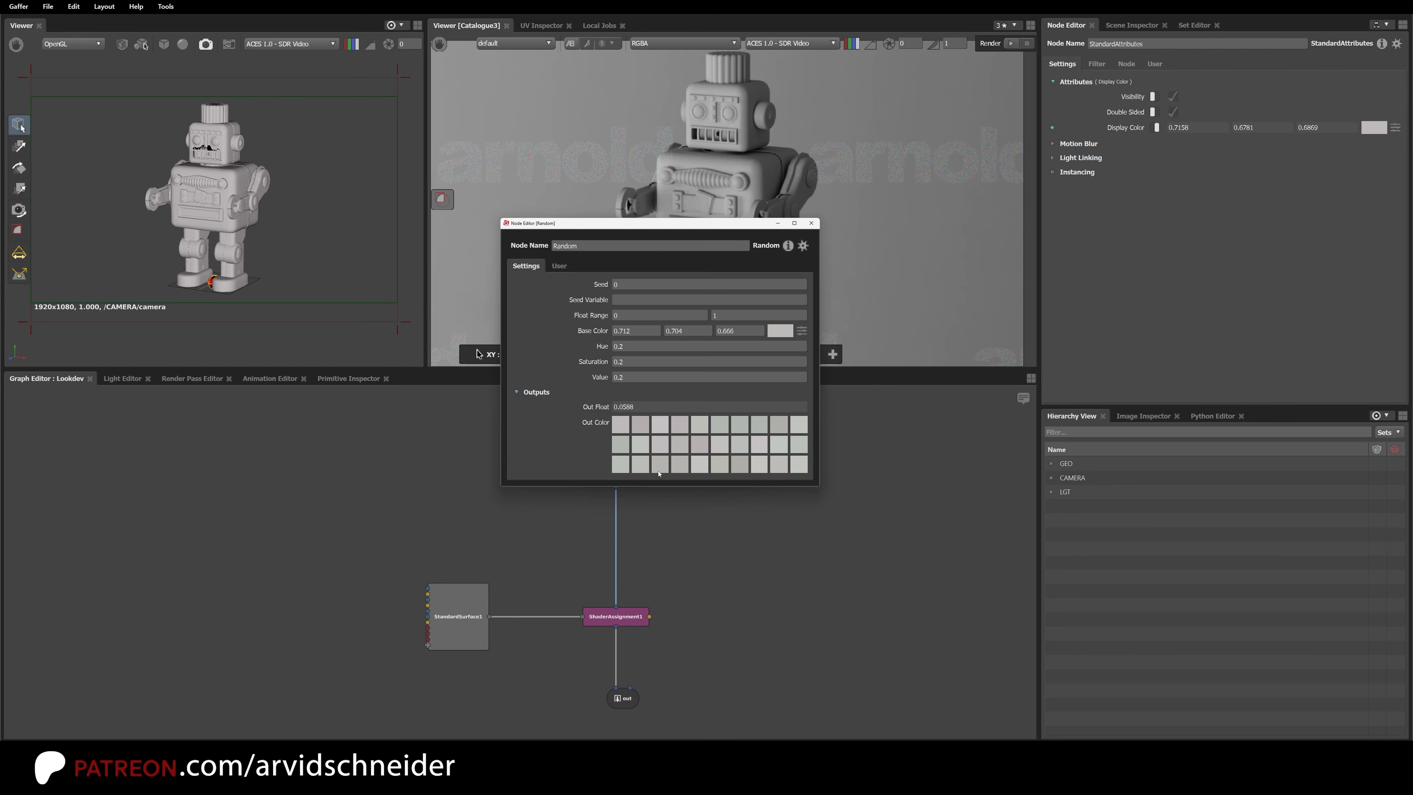
click(539, 393)
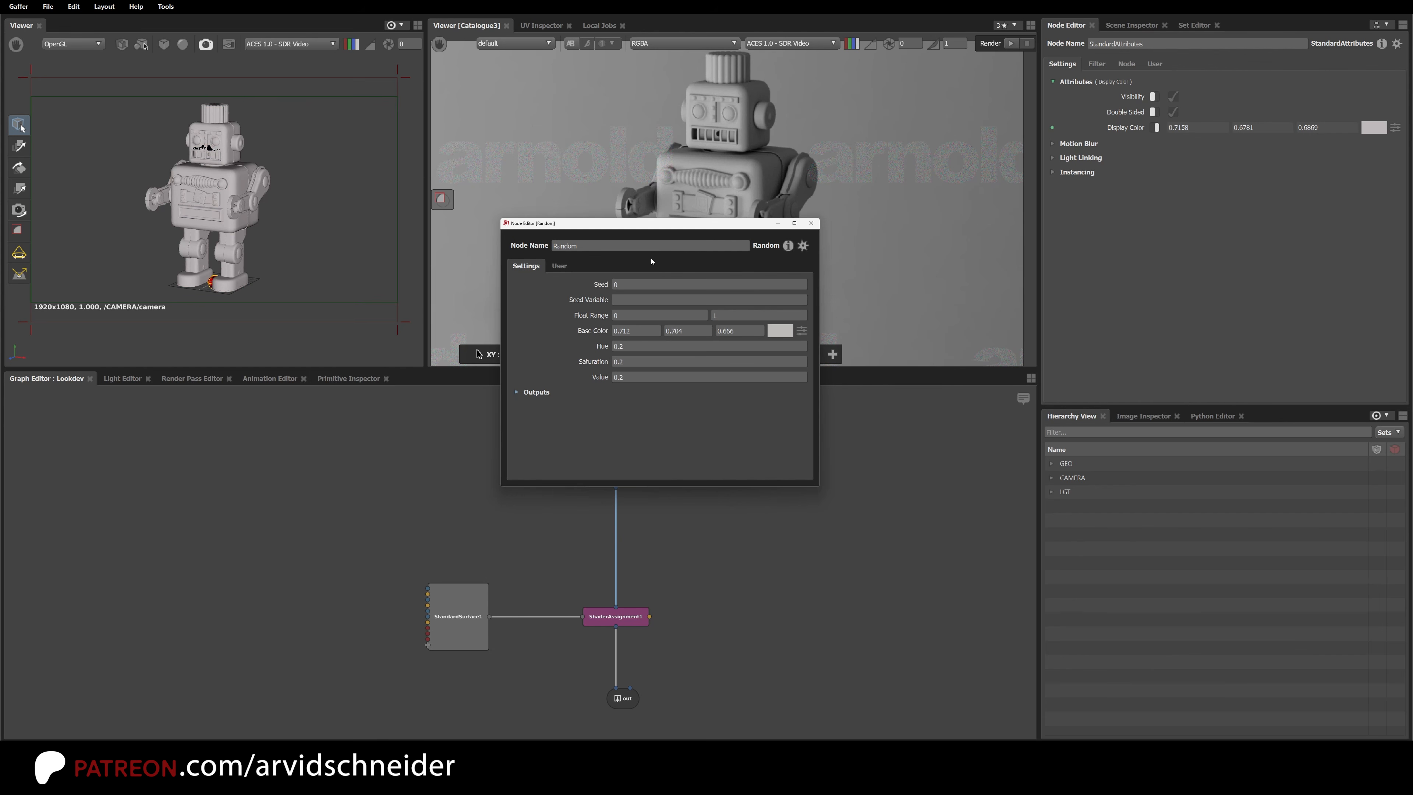
Step: Move the Random node's editor window aside and set its seed to 2
drag(650, 225, 773, 288)
click(904, 344)
key(Up)
key(Up)
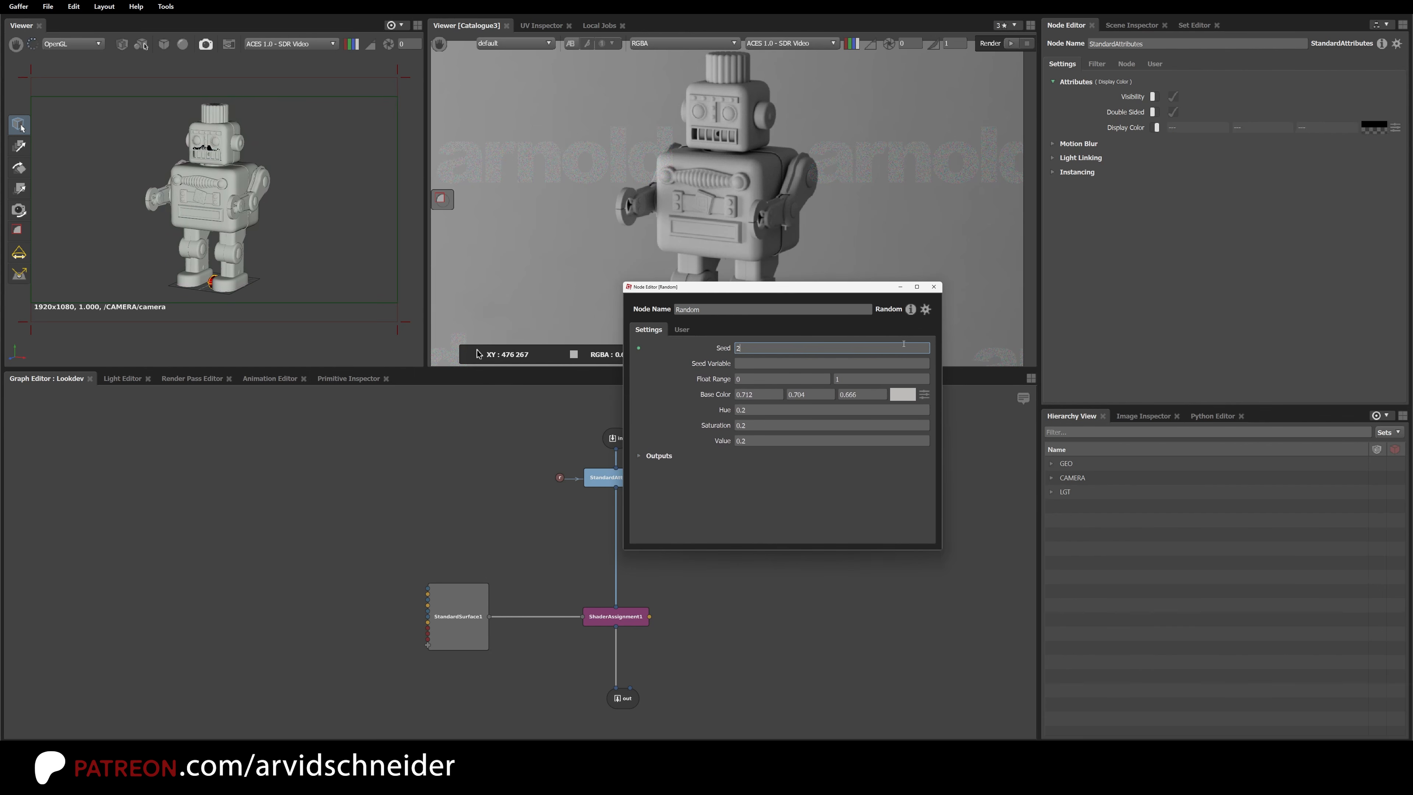
Step: Raise the saturation of the Random node's base color to 0.71
click(906, 394)
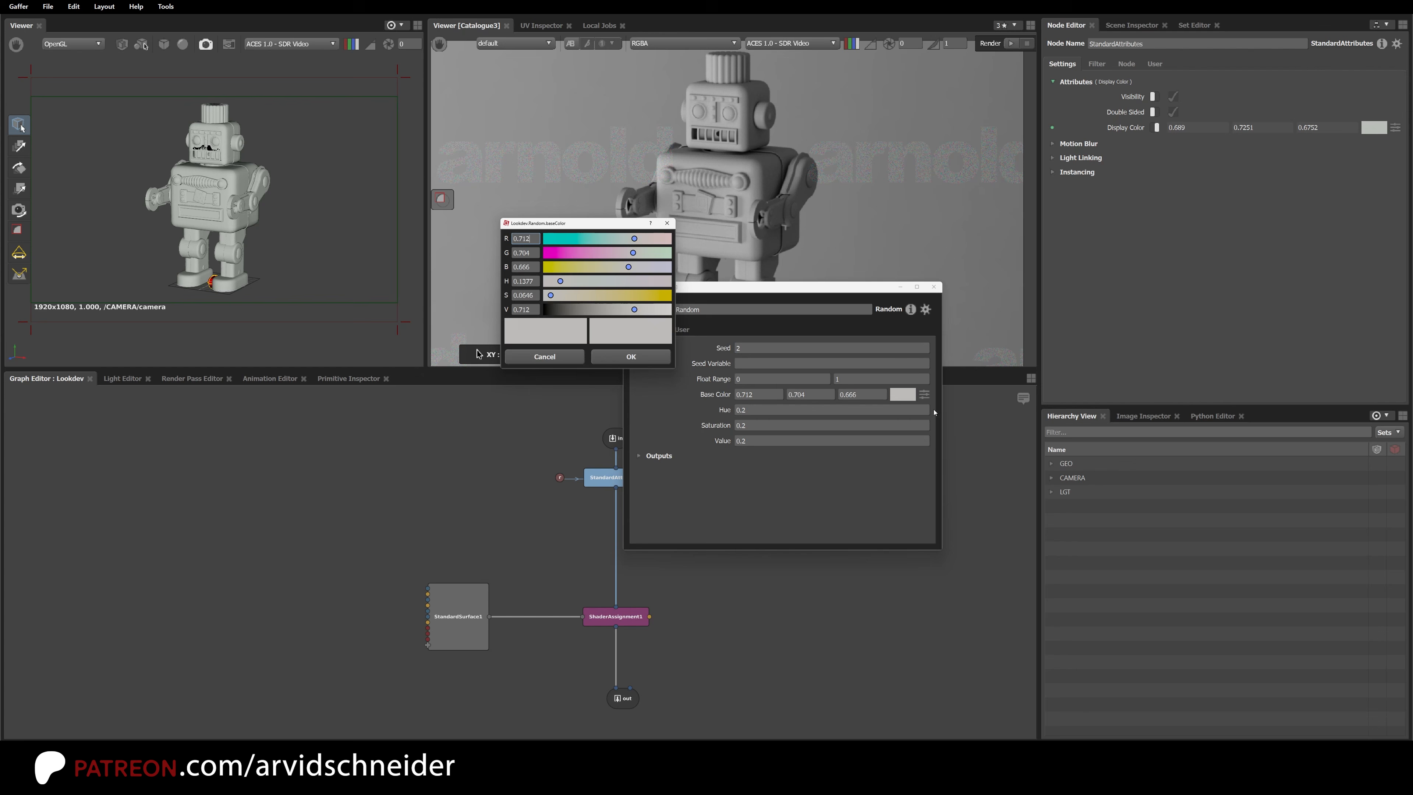
mouse_move(628, 297)
mouse_down()
mouse_move(654, 296)
mouse_move(634, 296)
mouse_up()
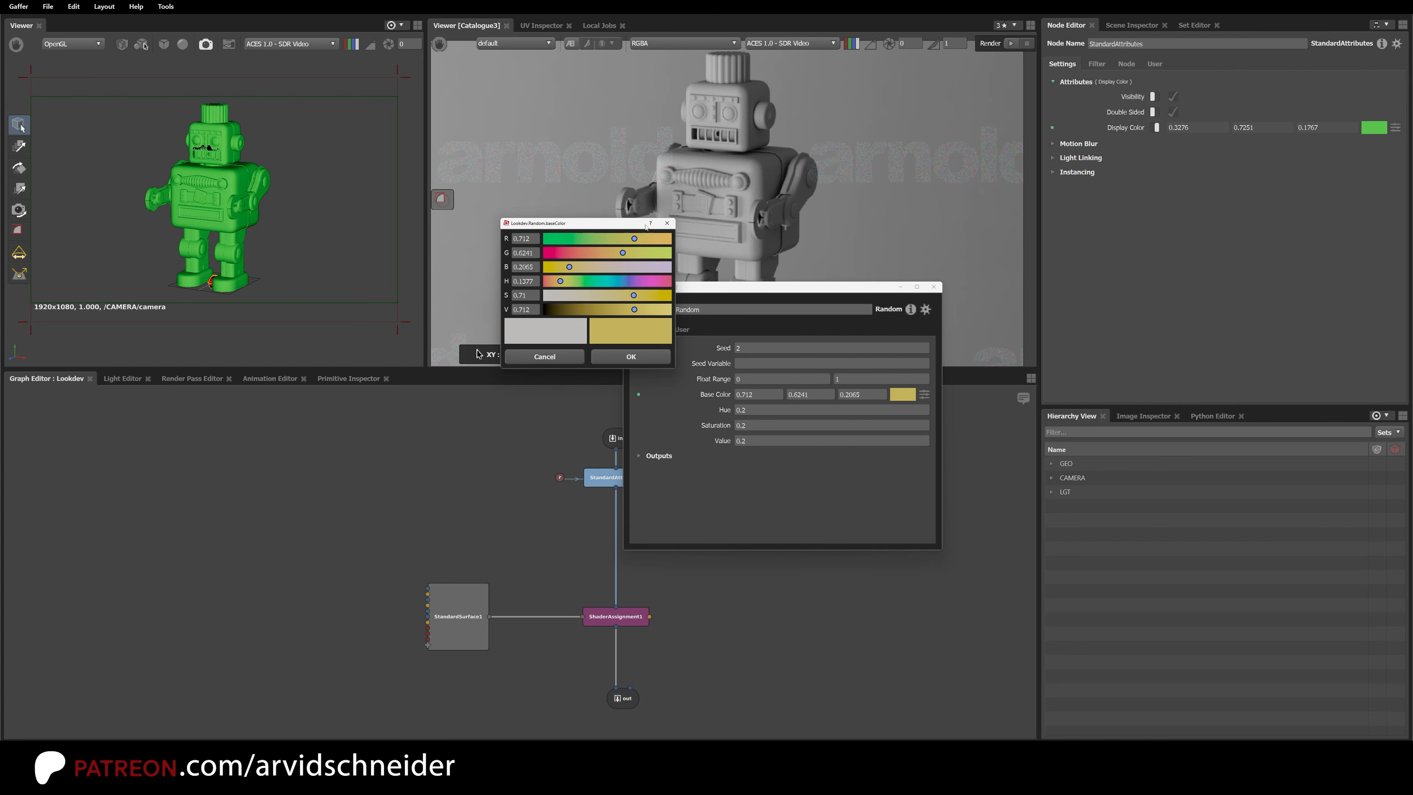
click(667, 223)
Step: Set the Random node's seed to 1 and apply the Scene Location preset to its seed variable
ctrl+drag(750, 351, 886, 357)
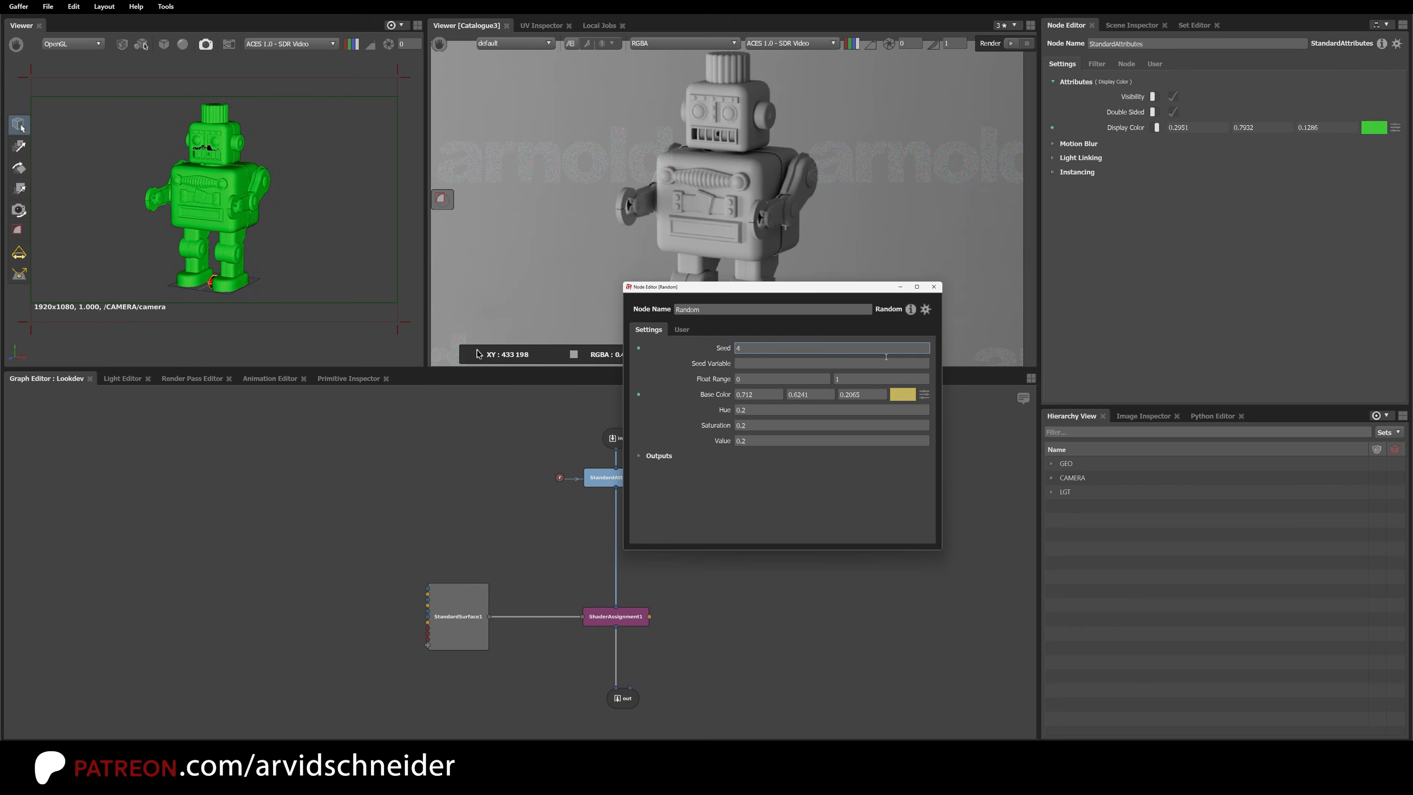
ctrl+drag(773, 346, 738, 347)
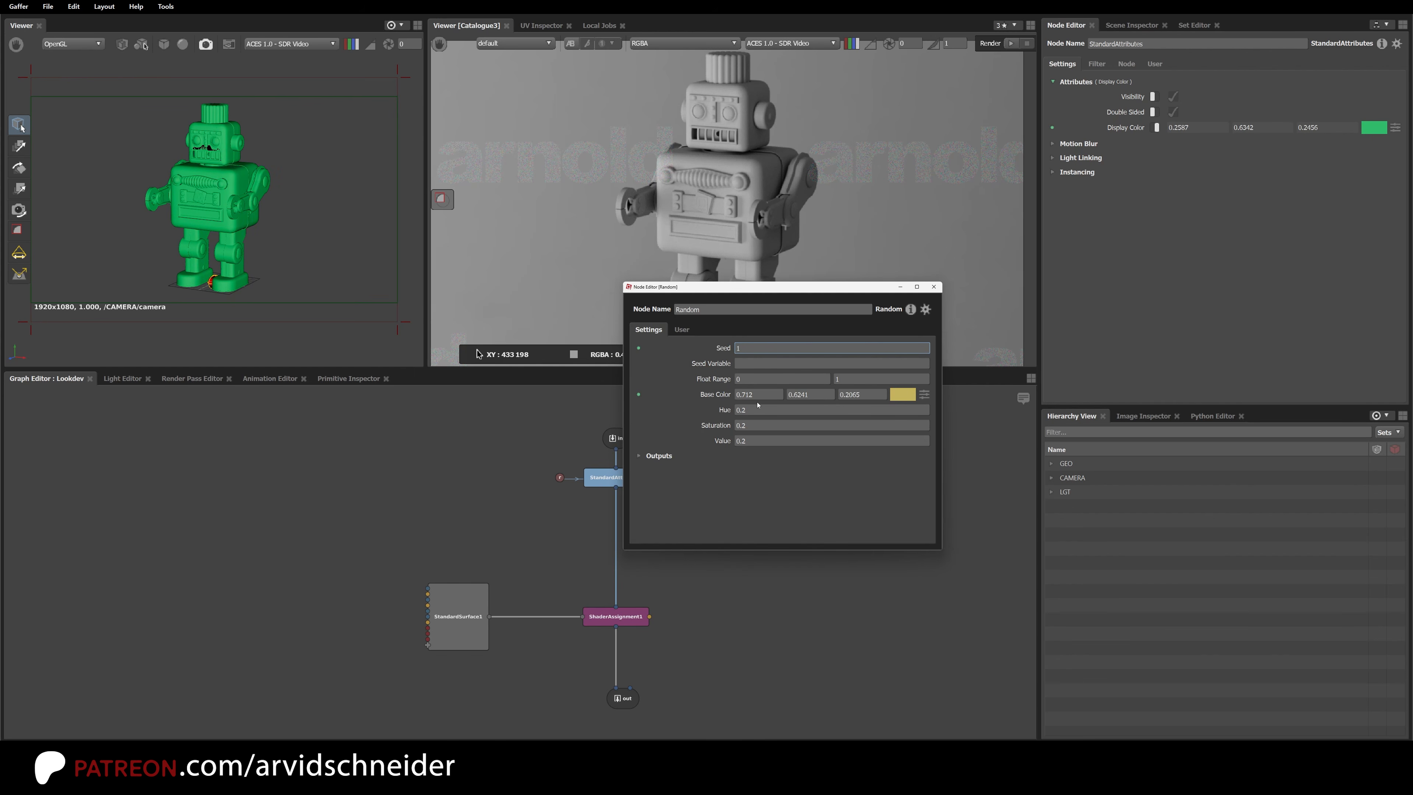
right_click(752, 363)
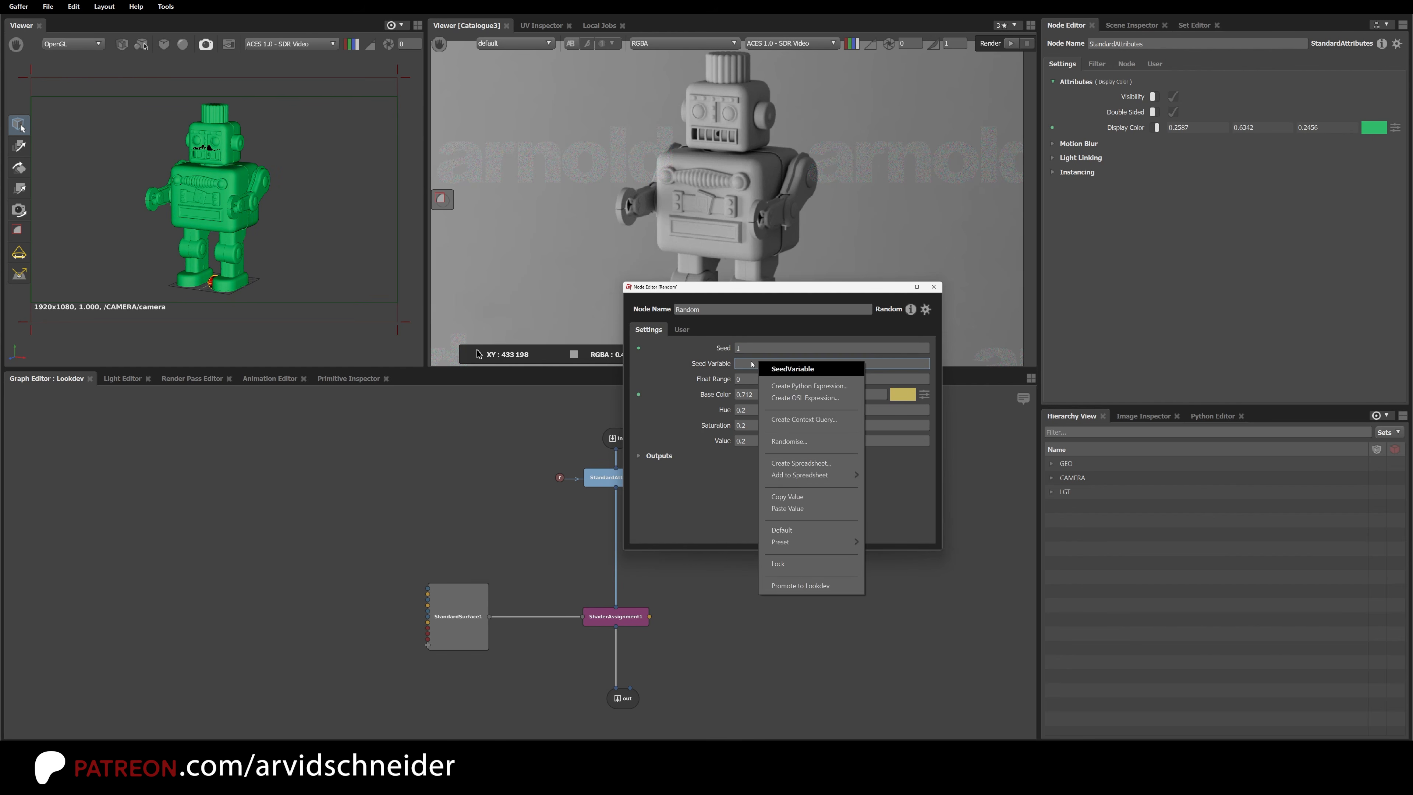
mouse_move(806, 542)
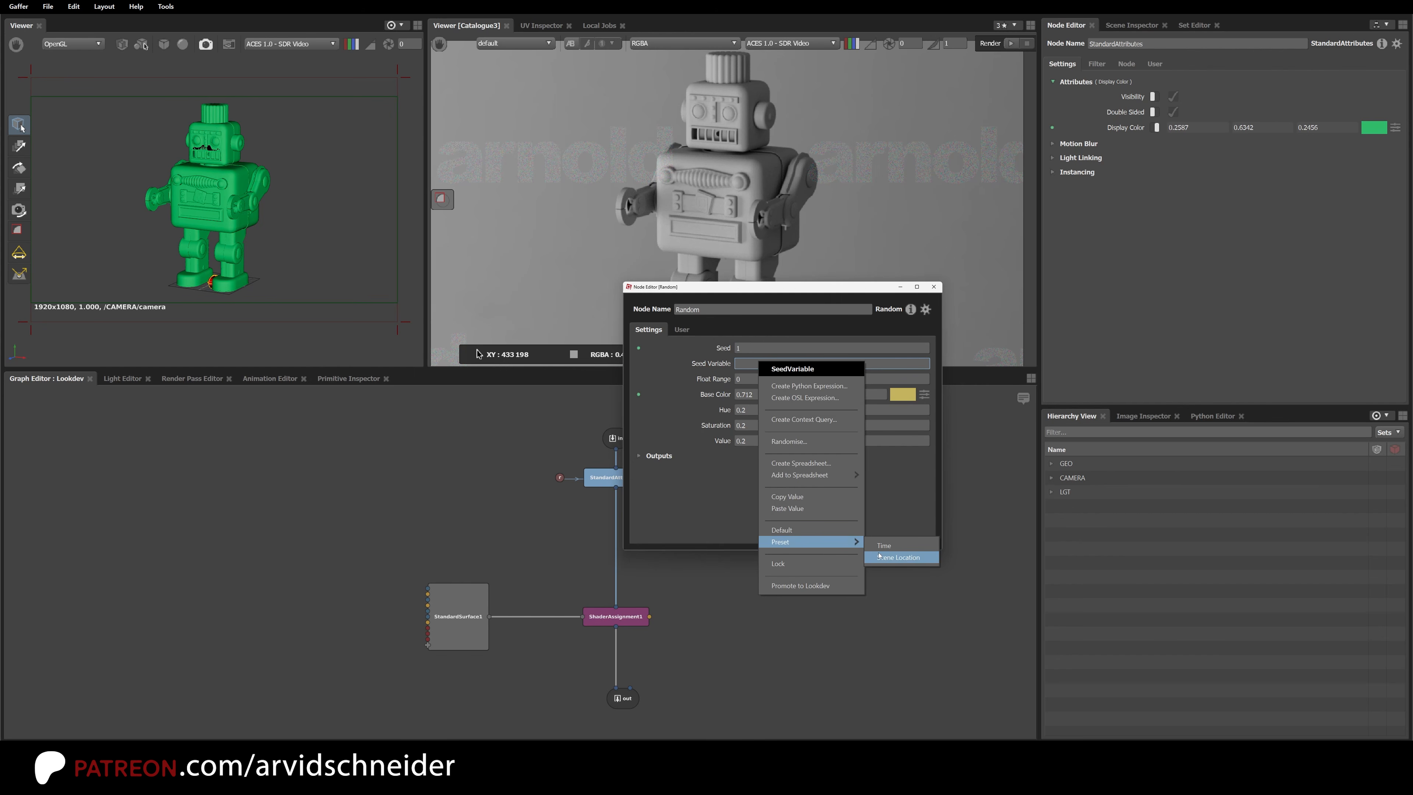
click(899, 557)
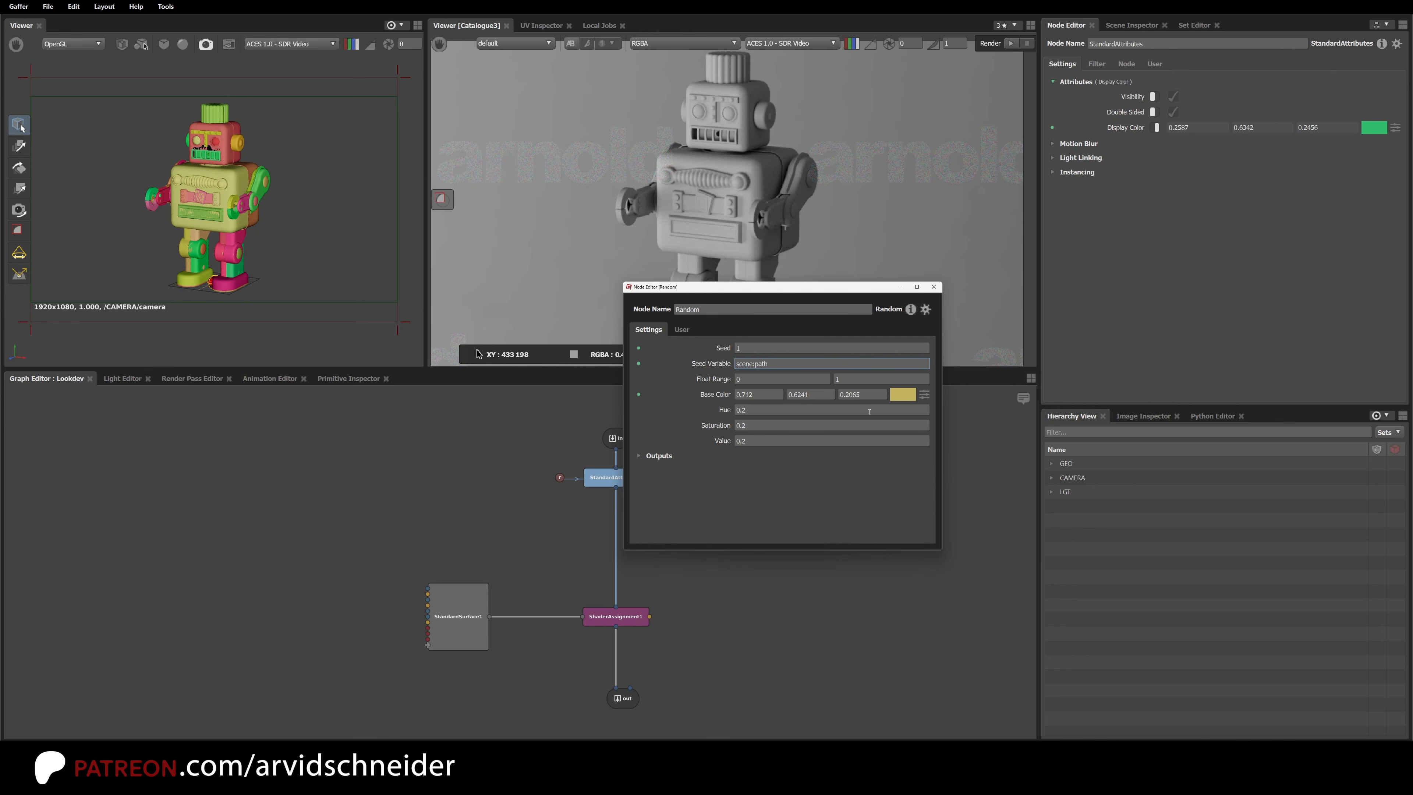
Step: Shift the Random node's base color to blue with a hue of 0.5965 and set its Hue variation to 0.12
click(924, 396)
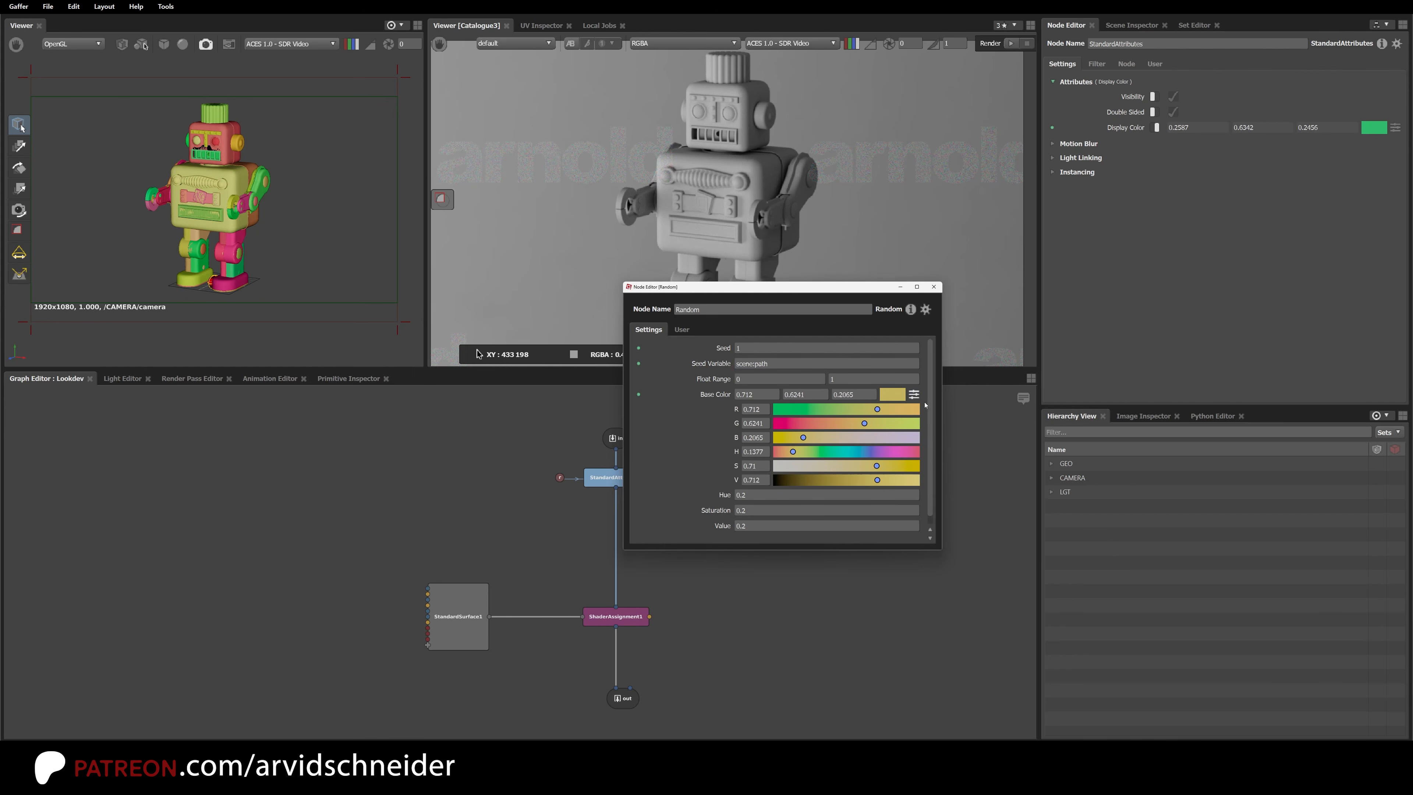
drag(820, 459, 860, 461)
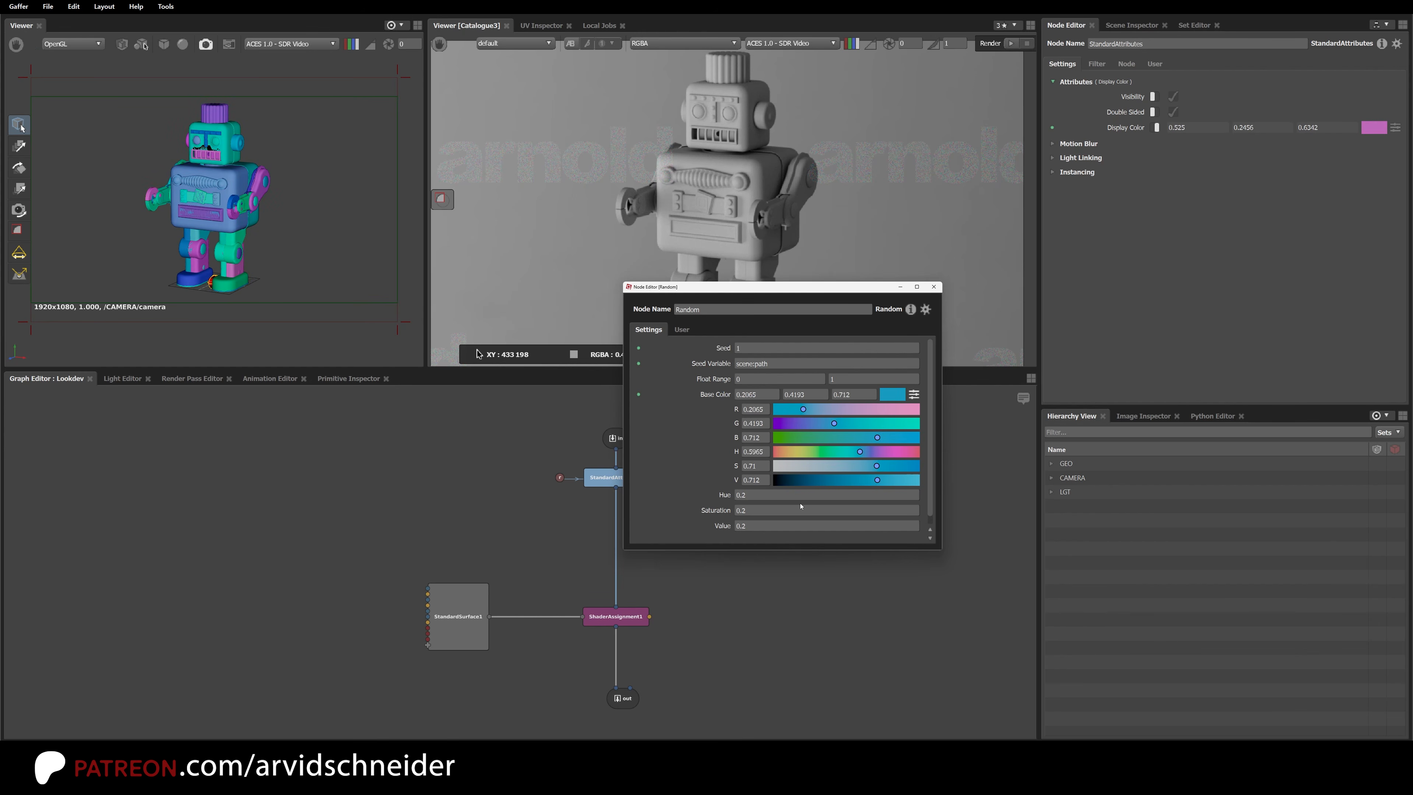
click(767, 495)
text(0.12)
key(Return)
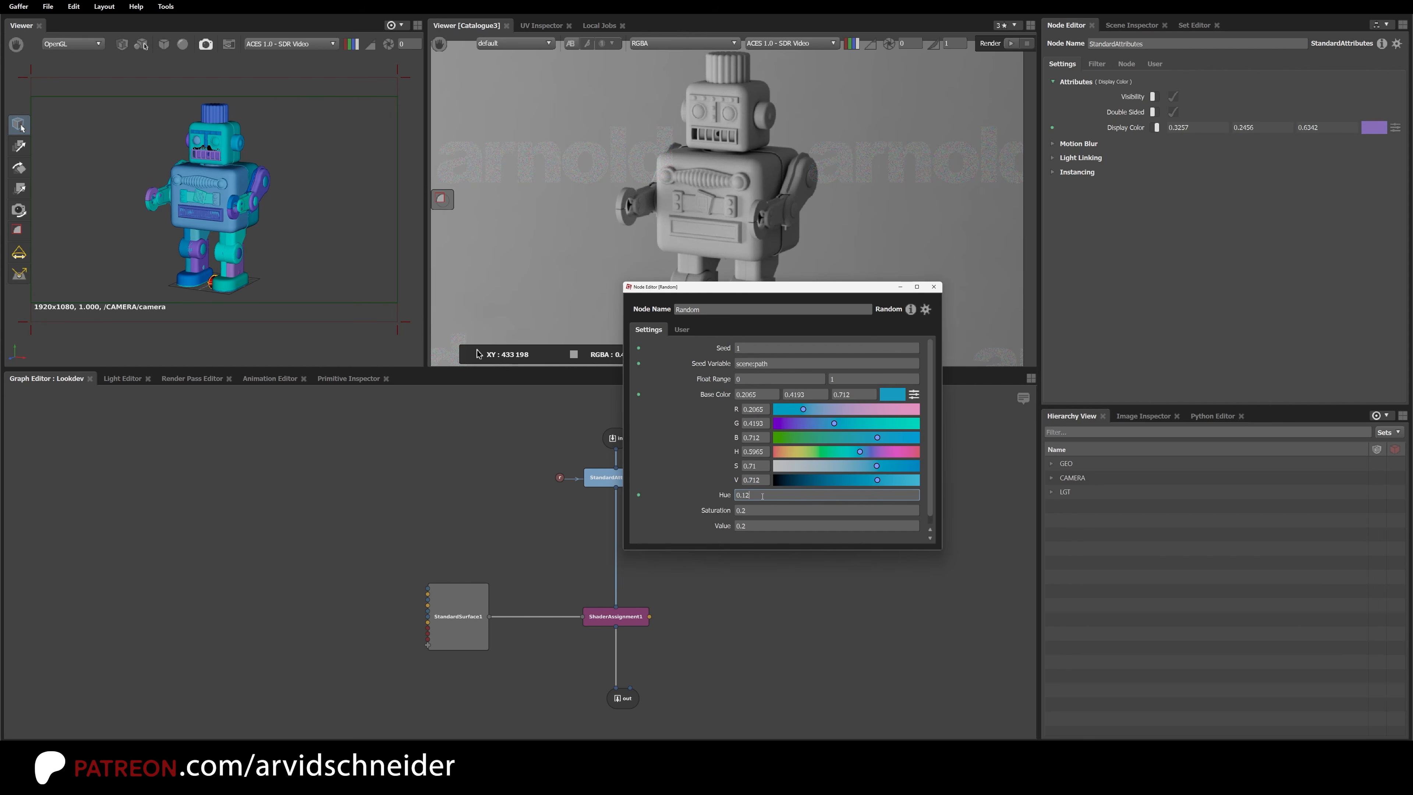
Step: Set both the Saturation and Value variations of the Random node to 0
click(742, 511)
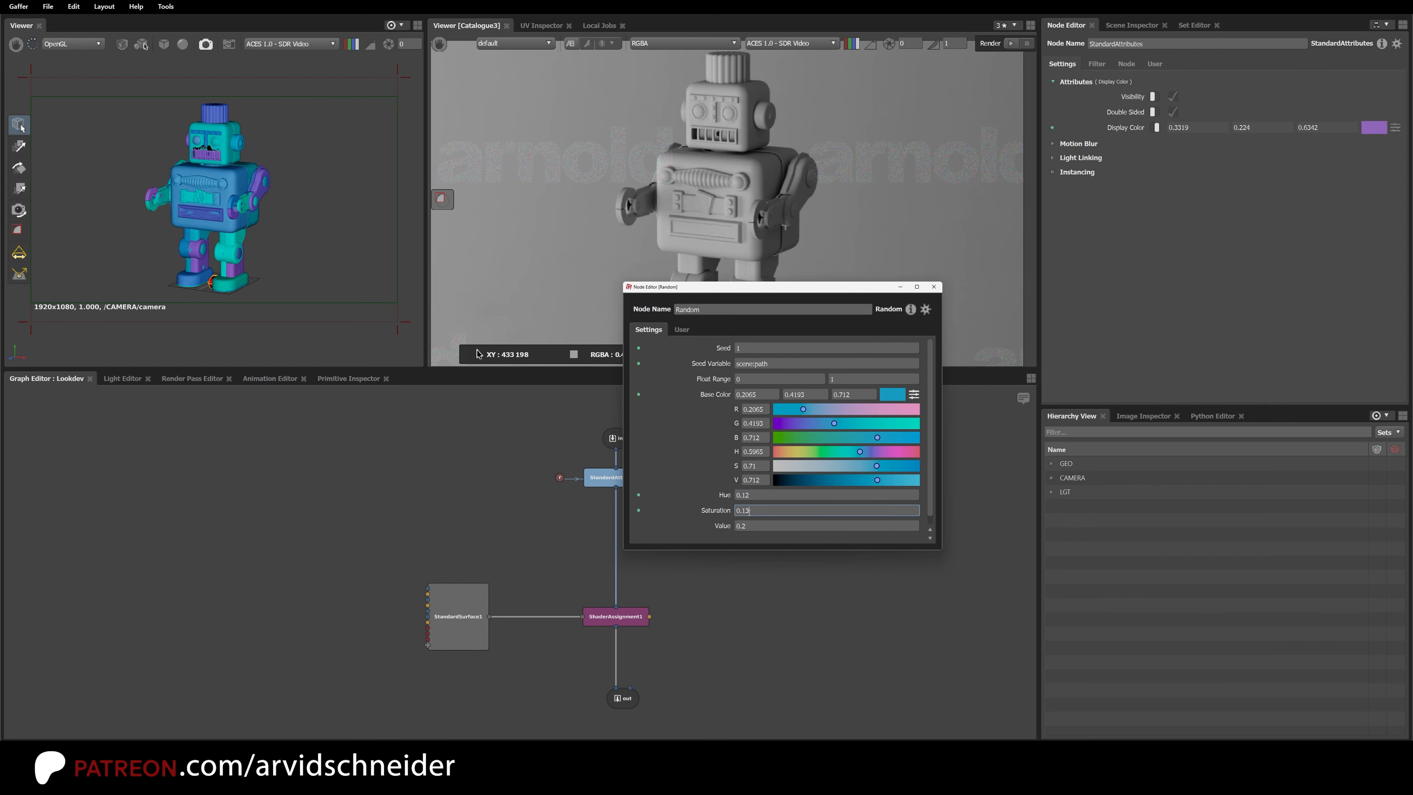
click(735, 525)
text(0)
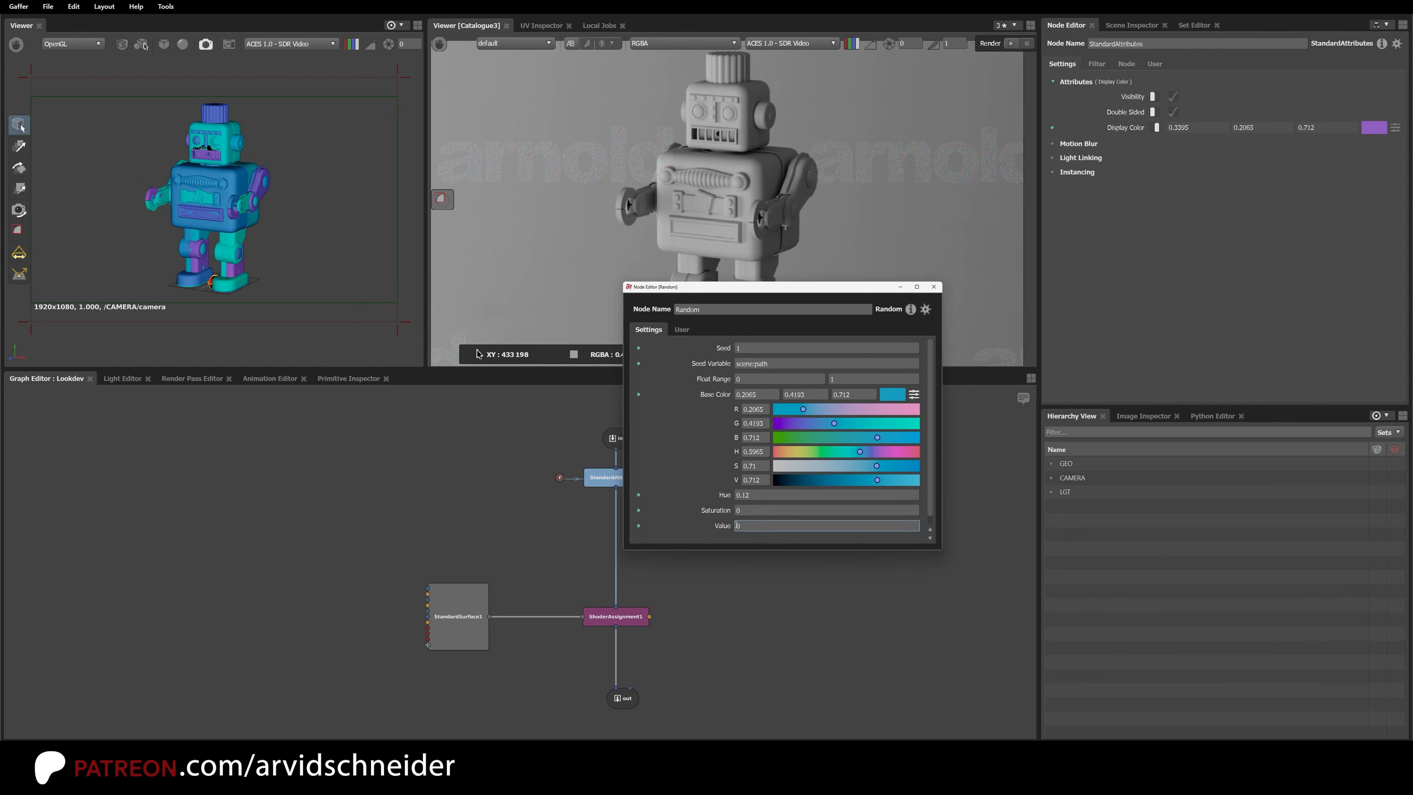
Step: Set the Random node's Hue variation to 0.05, Saturation to 0.39 and Value to 0.06
click(756, 495)
text(0)
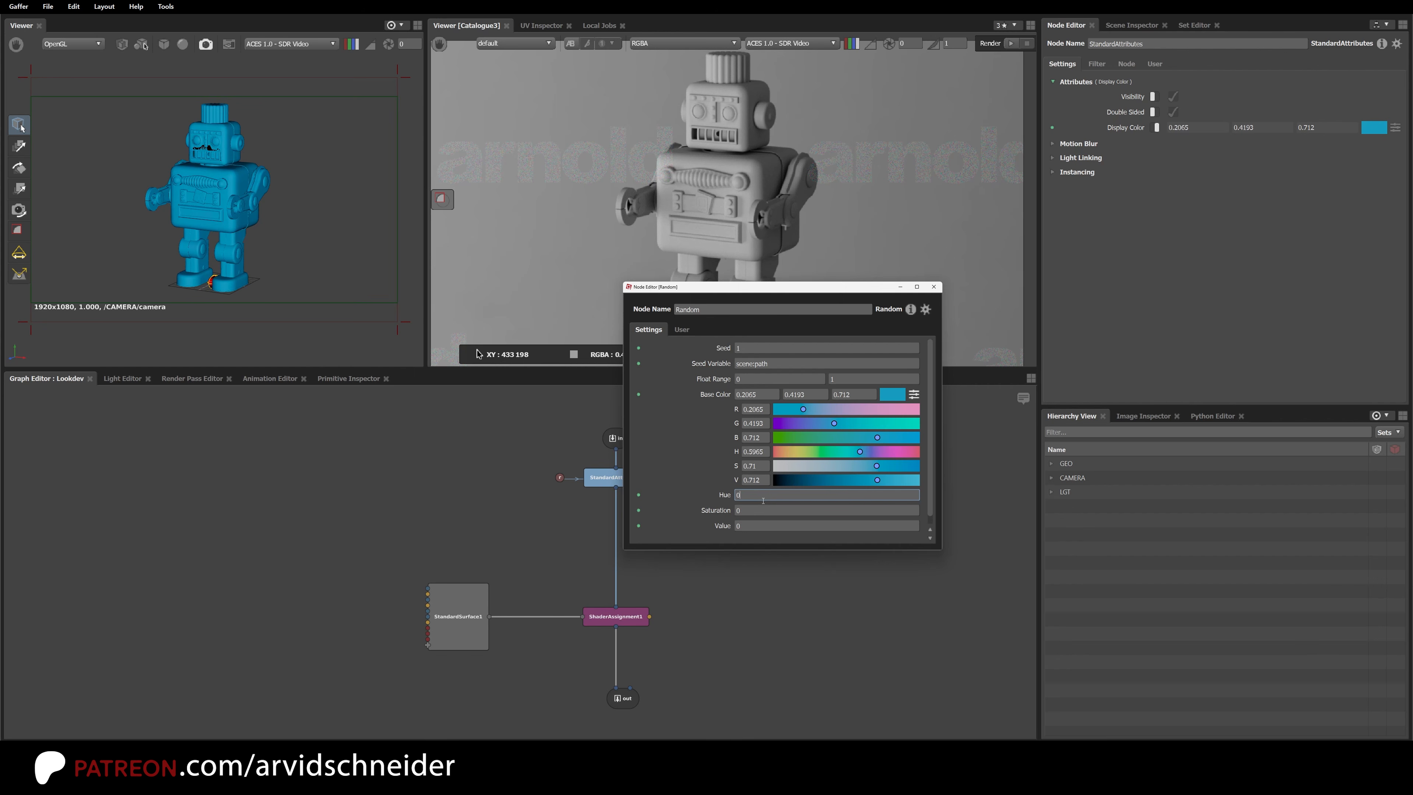
text(.06)
key(Down)
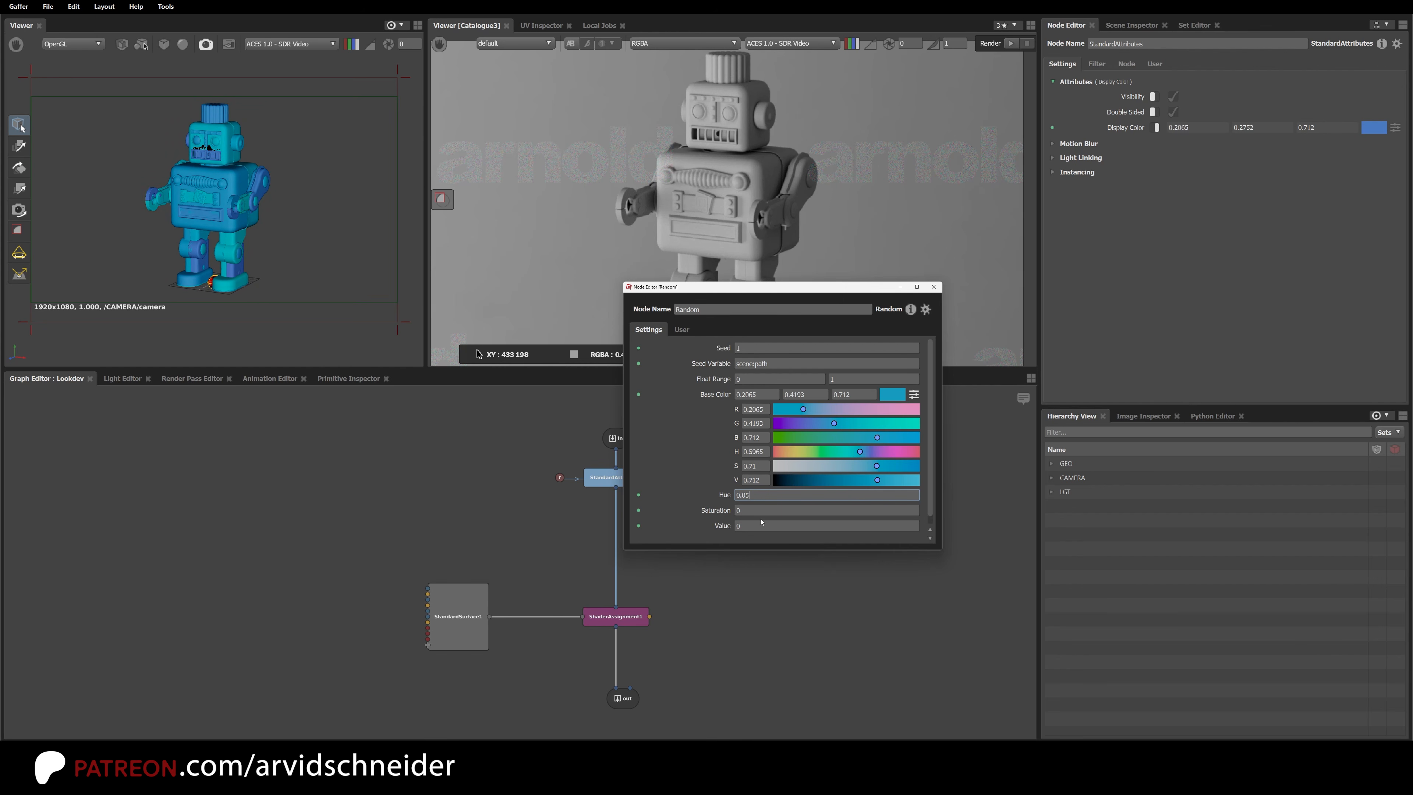
key(Tab)
text(0.39)
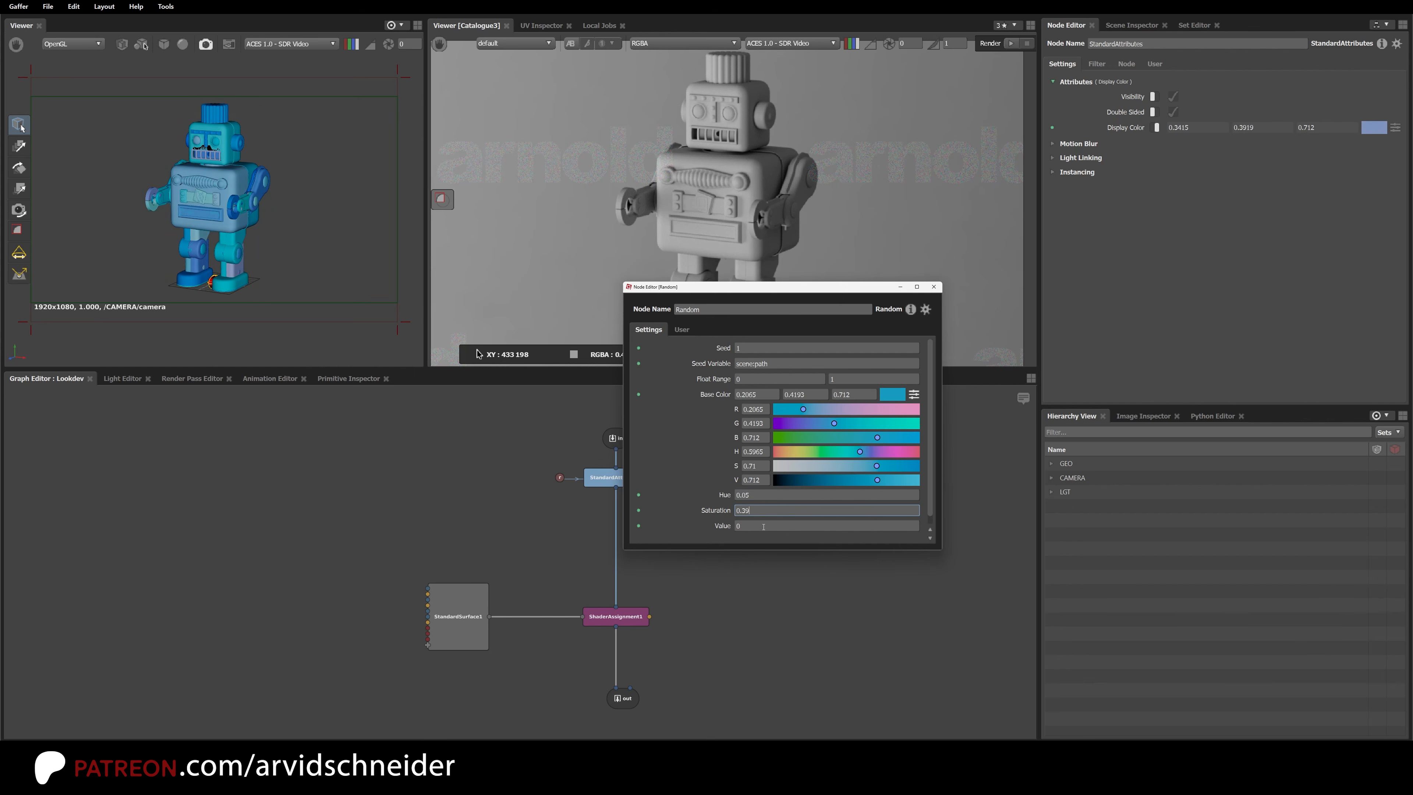
key(Tab)
text(0.18)
ctrl+drag(775, 526, 763, 527)
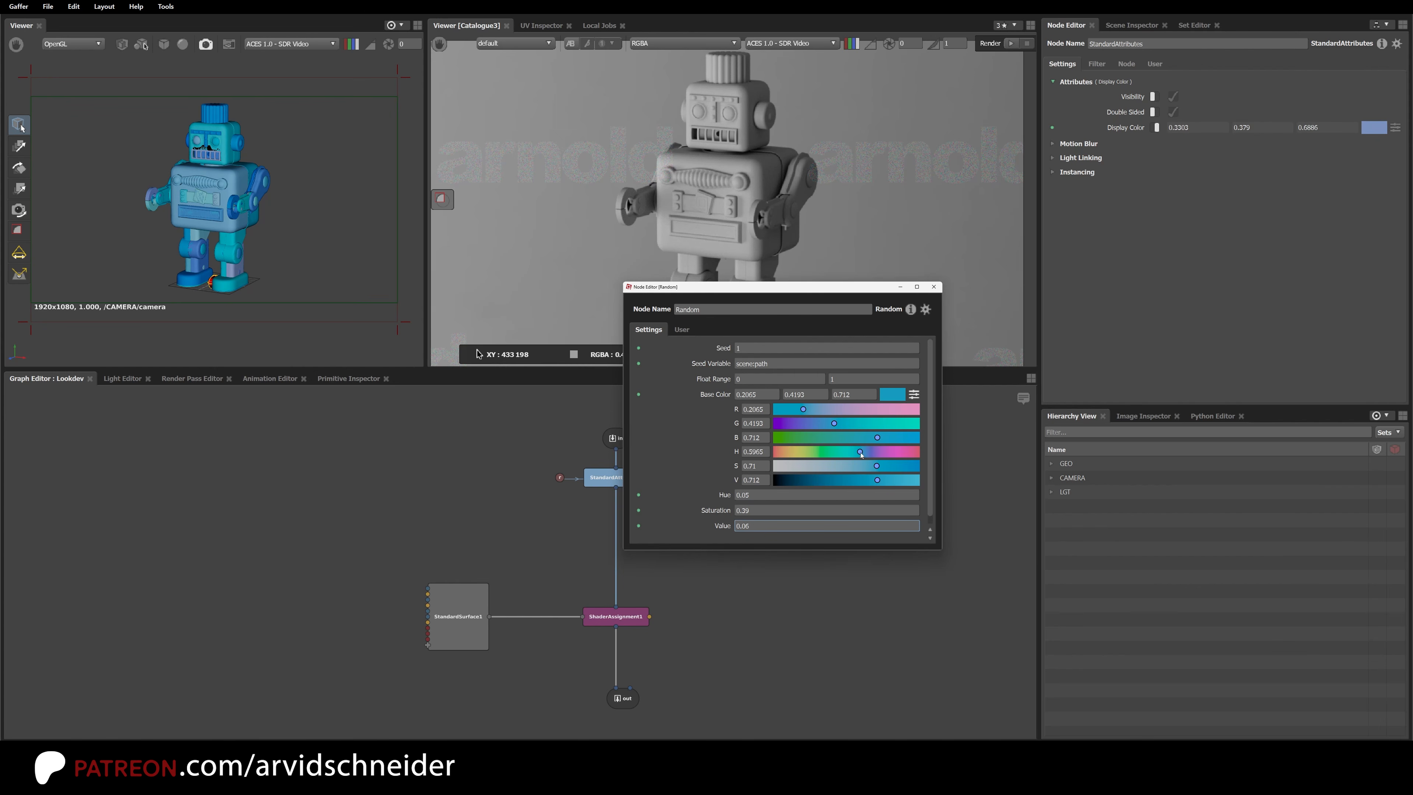
Step: Shift the Random node's base color hue to 0.6228, close its editor window and briefly run the interactive render
mouse_move(861, 454)
mouse_down()
mouse_move(896, 454)
mouse_move(864, 458)
mouse_up()
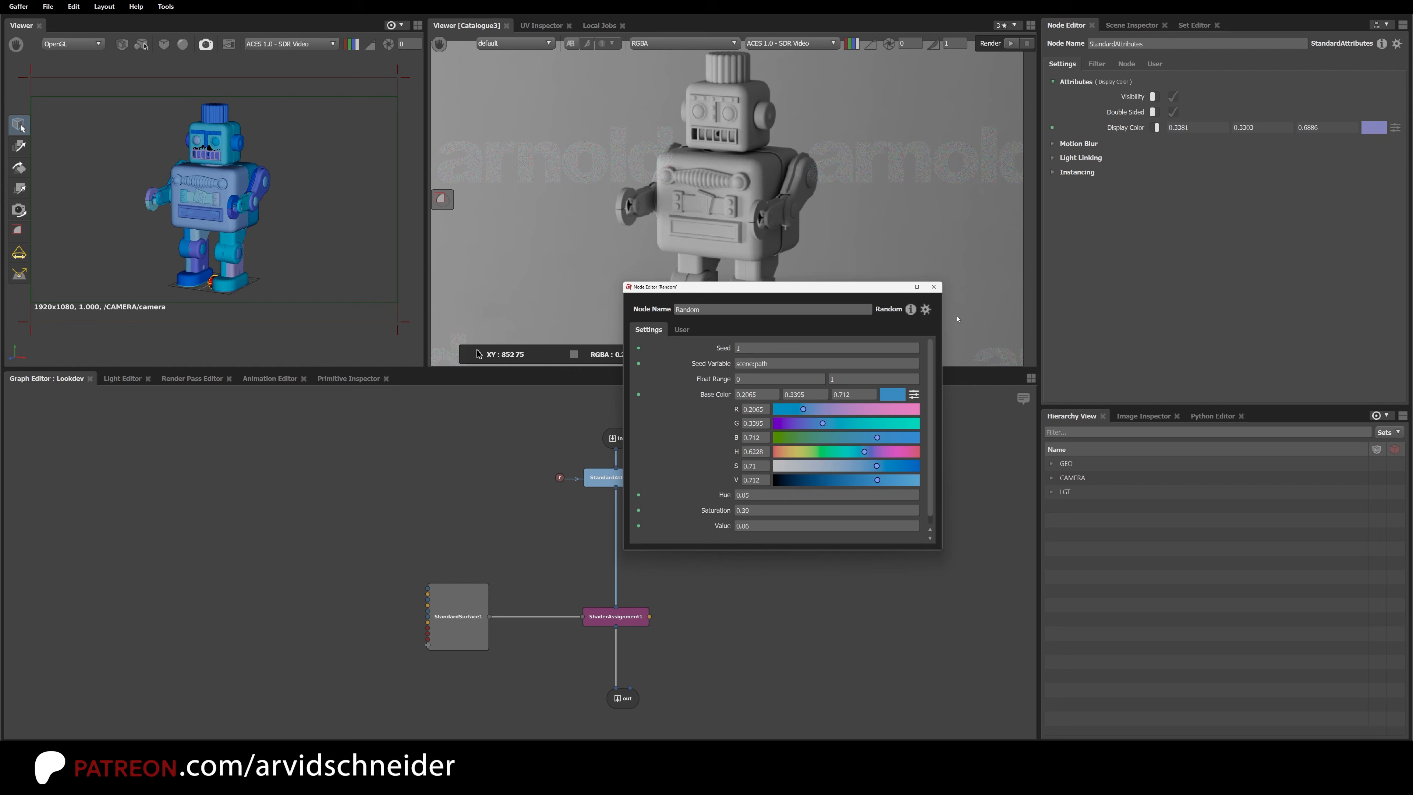
click(933, 286)
click(787, 500)
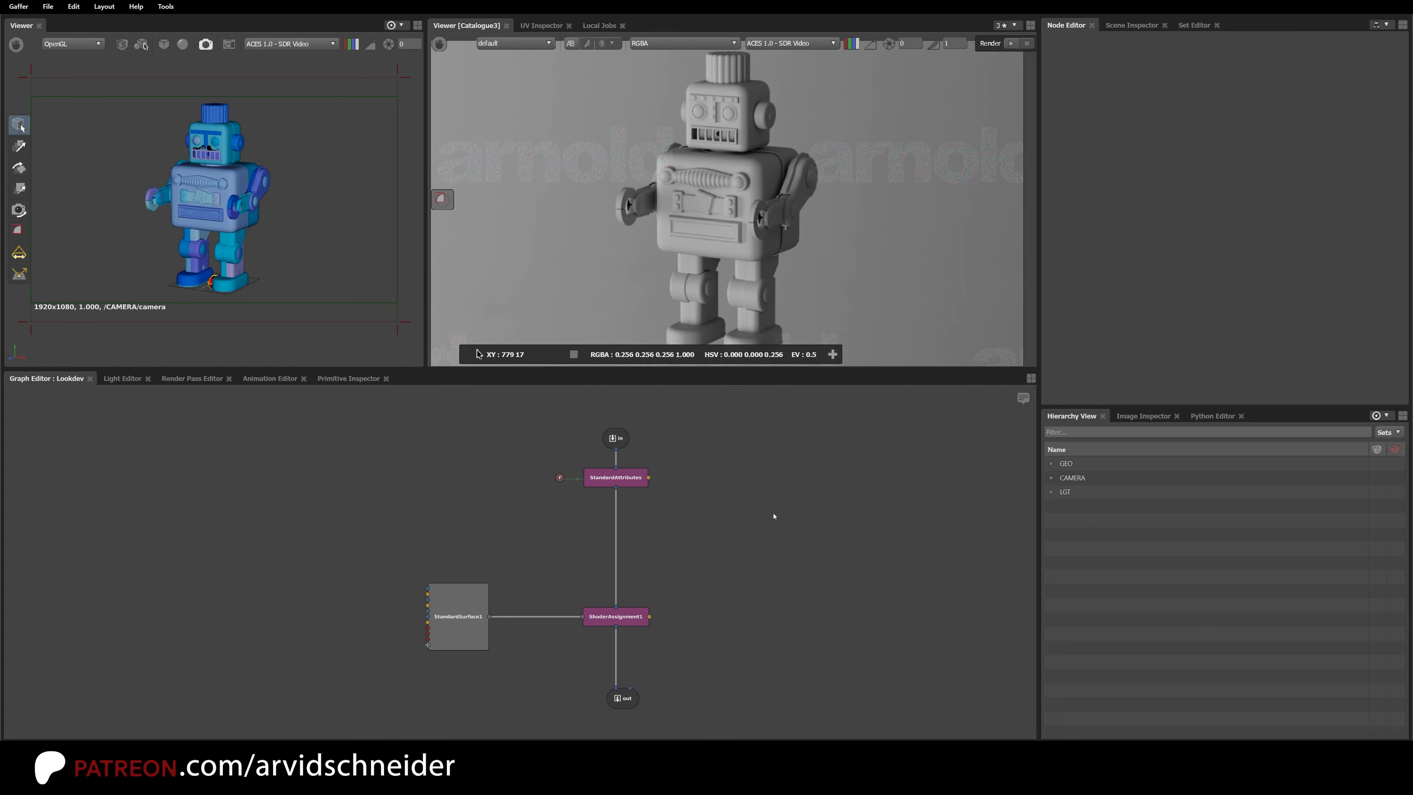
click(1011, 43)
click(1027, 43)
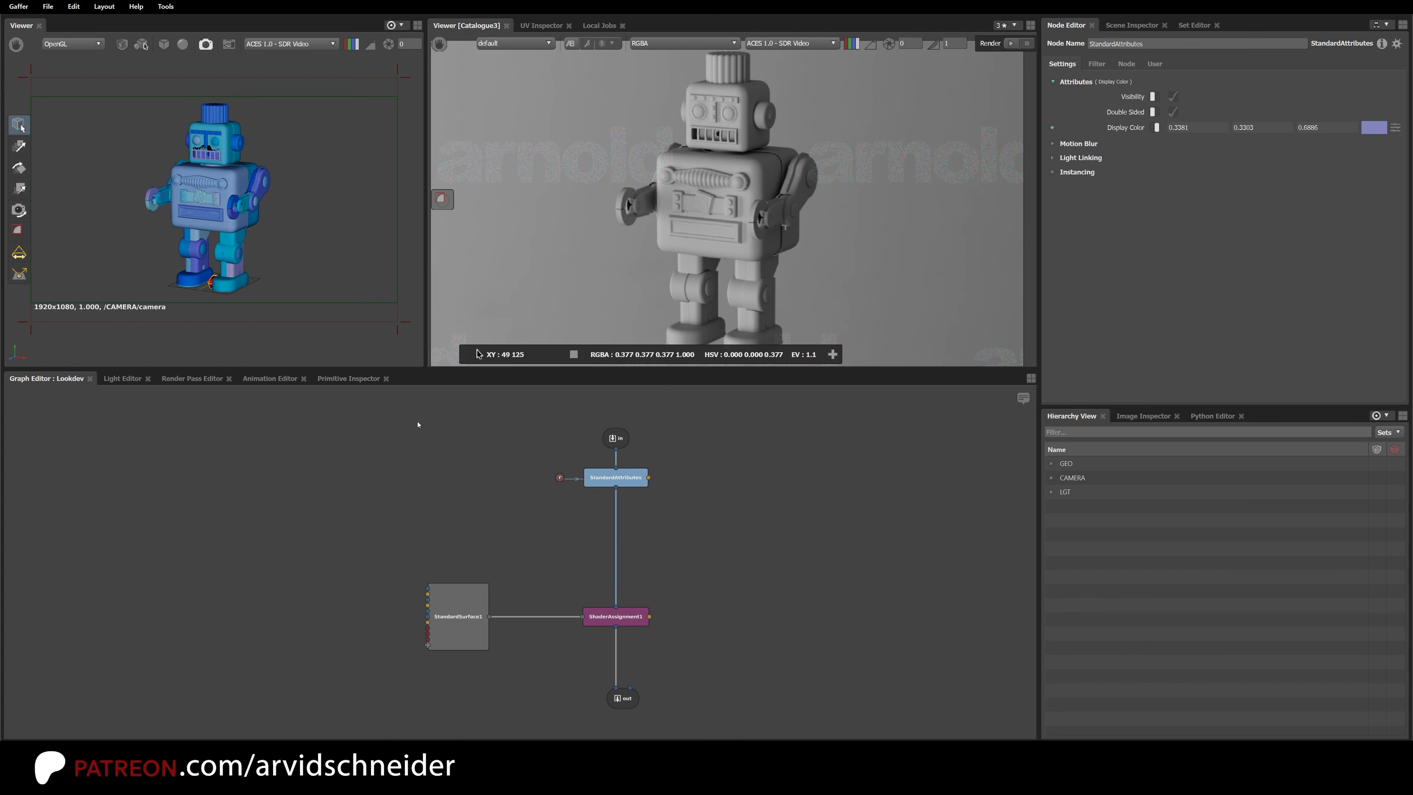
Step: Inspect the attributes of the C_key001_REN location at the StandardAttributes node in the Scene Inspector
click(349, 379)
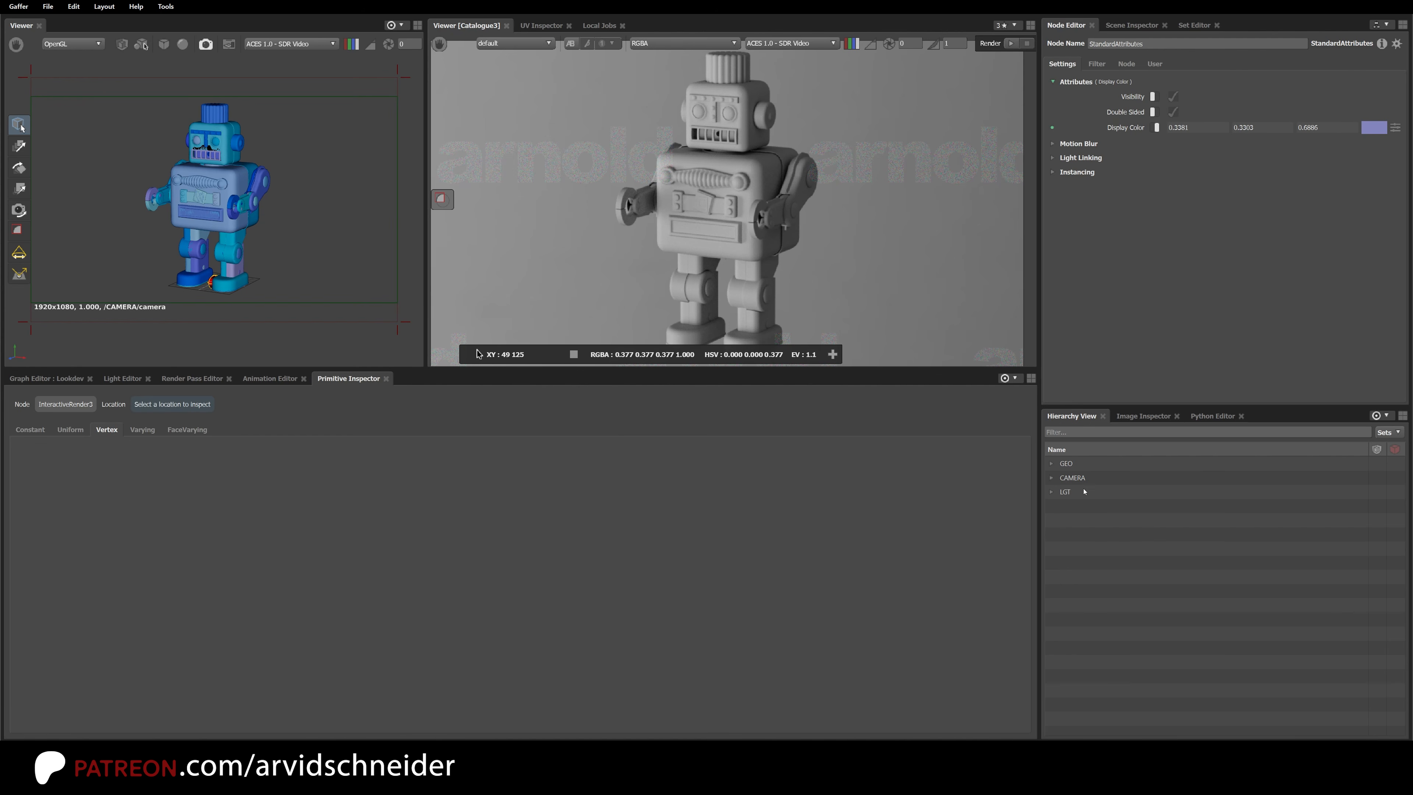
click(1051, 463)
click(1089, 479)
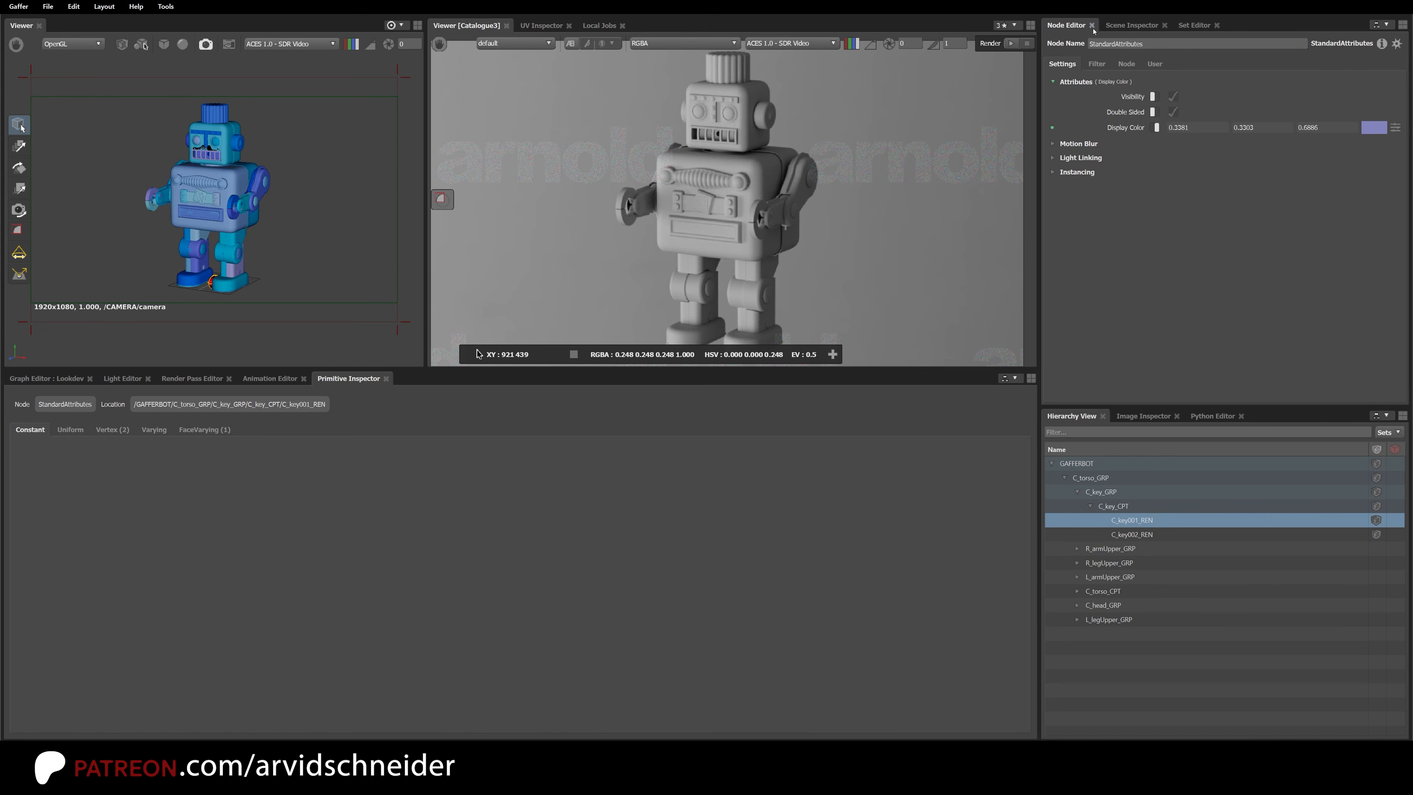
click(1129, 28)
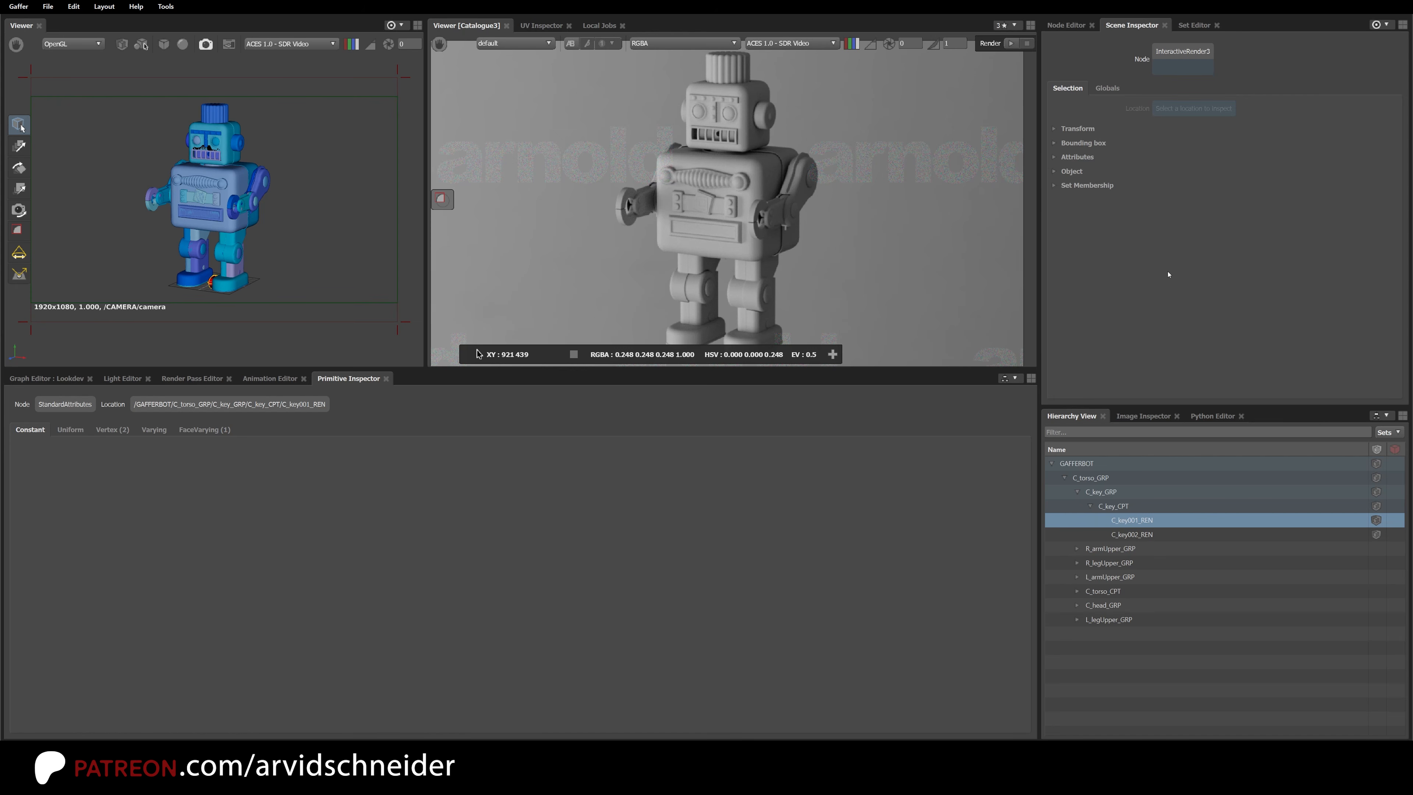
key(n)
click(1076, 173)
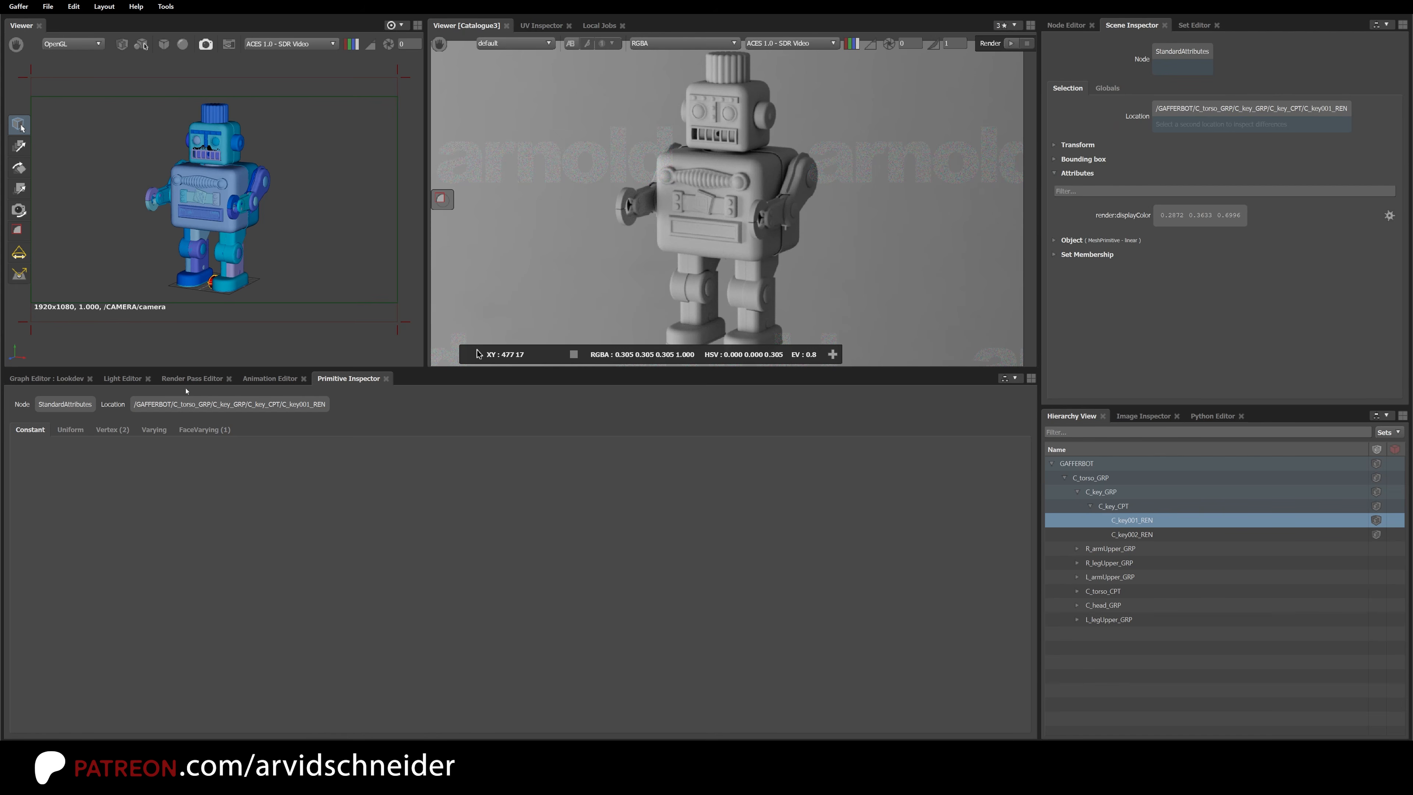
Step: Move the StandardSurface1 node closer to ShaderAssignment1 in the Lookdev graph
click(49, 378)
click(583, 568)
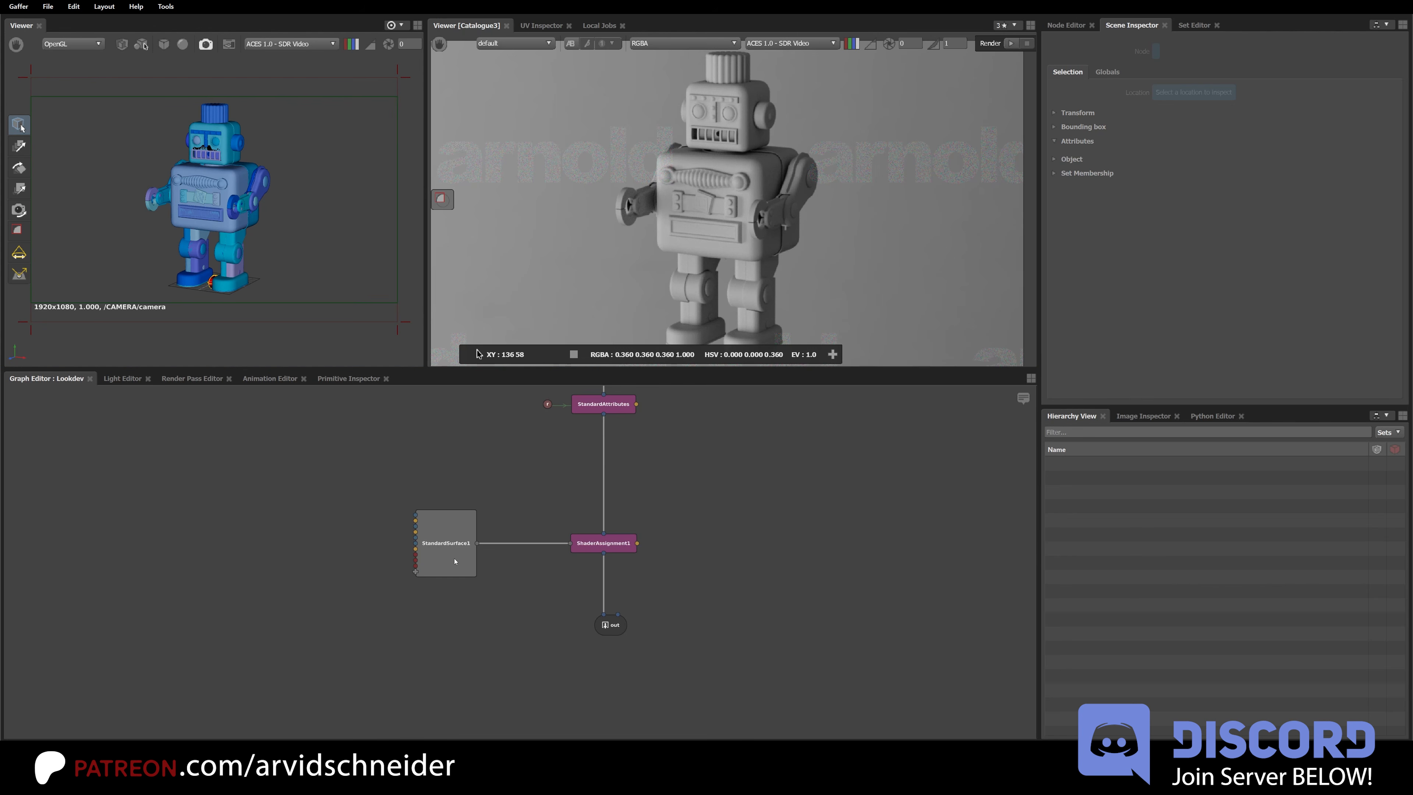
drag(440, 557, 472, 556)
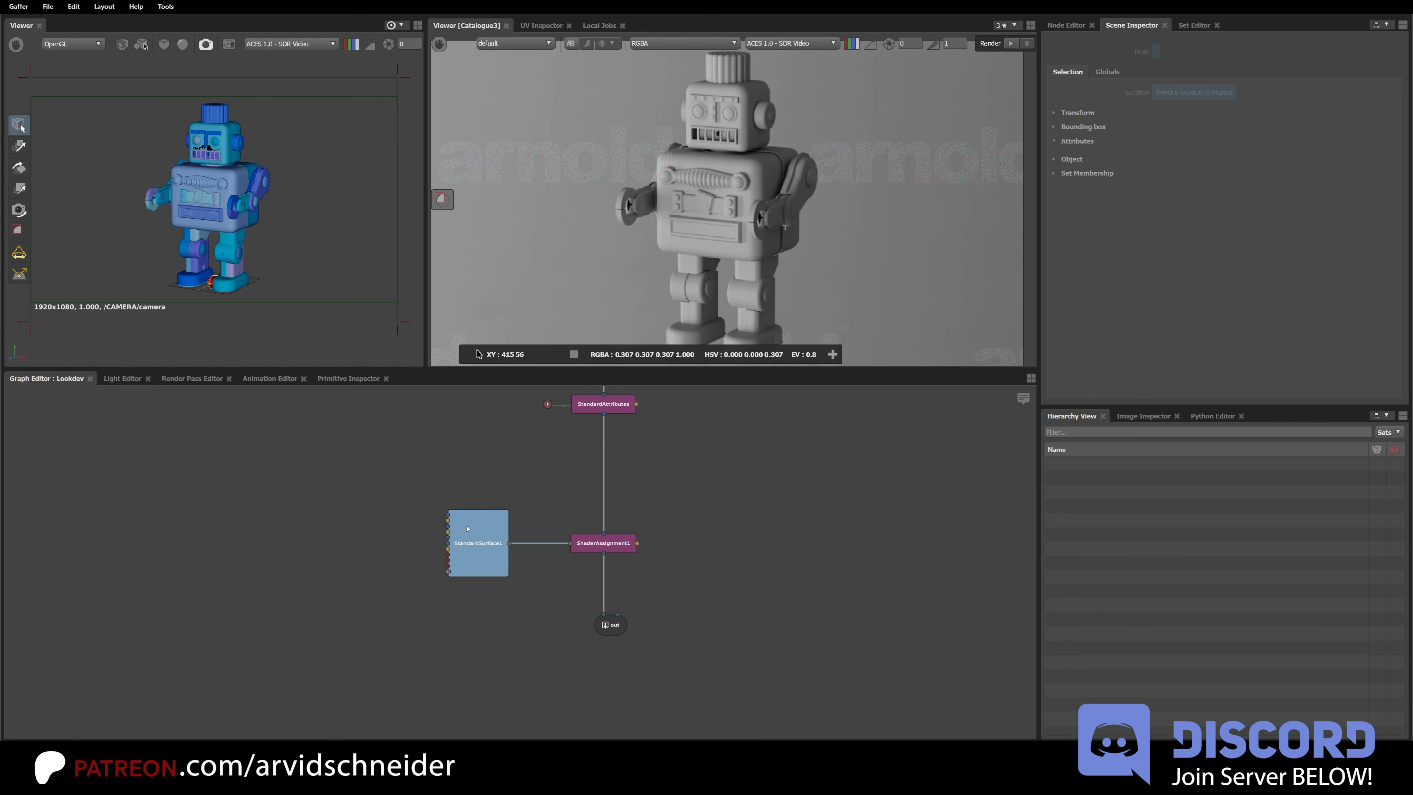
click(388, 551)
Step: Add an aiUserDataRgb shader on the input side of StandardSurface1 and set its attribute to displayColor
scroll(389, 542, up, 3)
key(Tab)
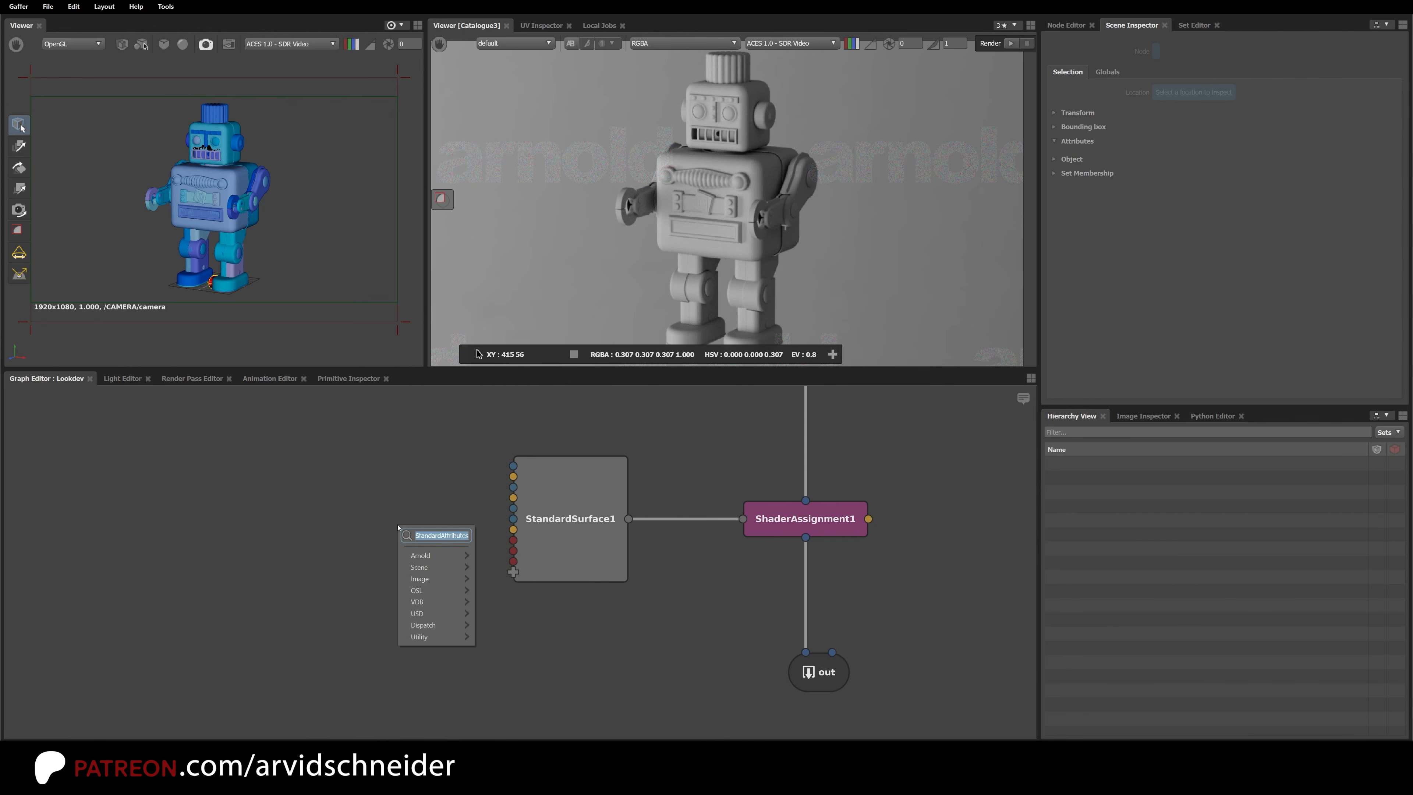
text(userd)
key(Down)
key(Down)
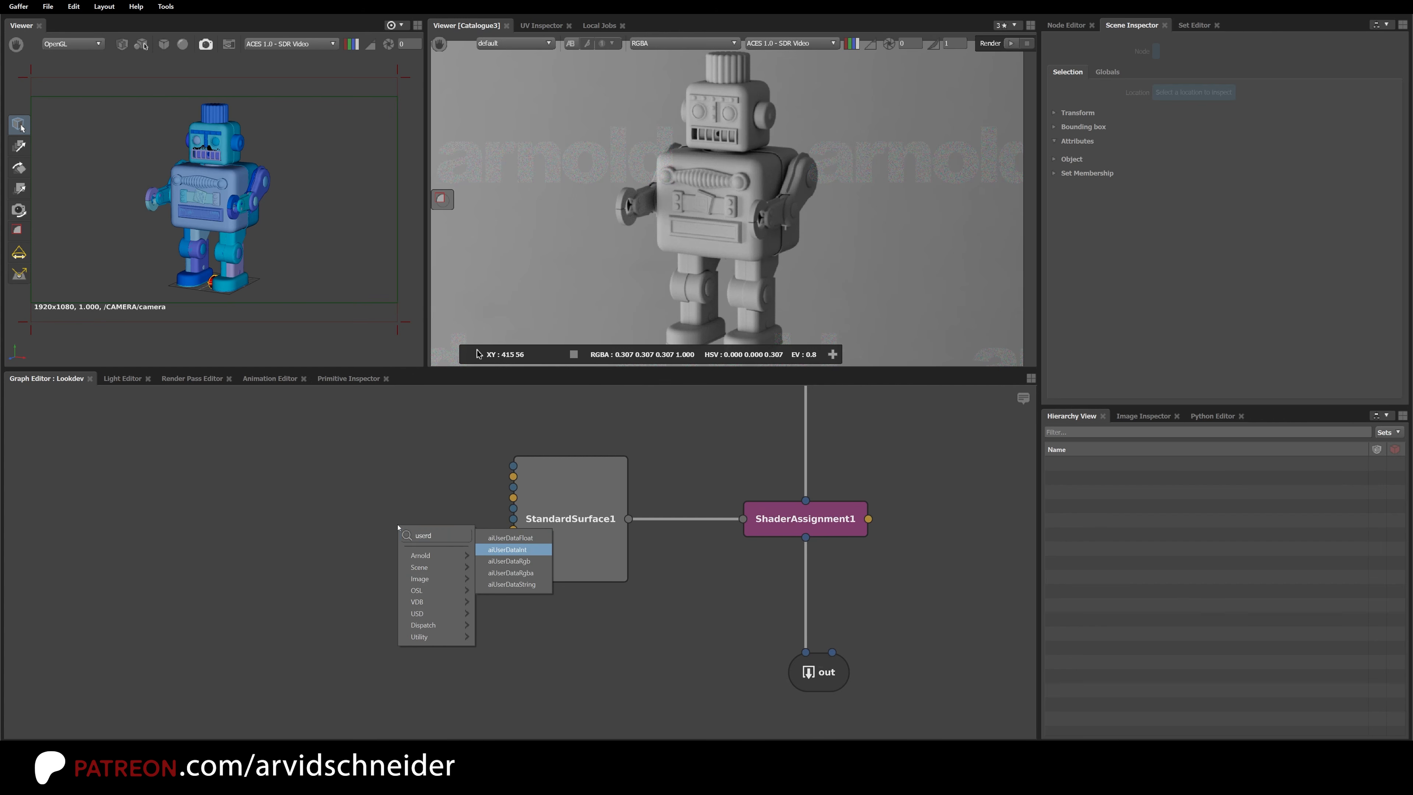
key(Return)
drag(398, 527, 355, 529)
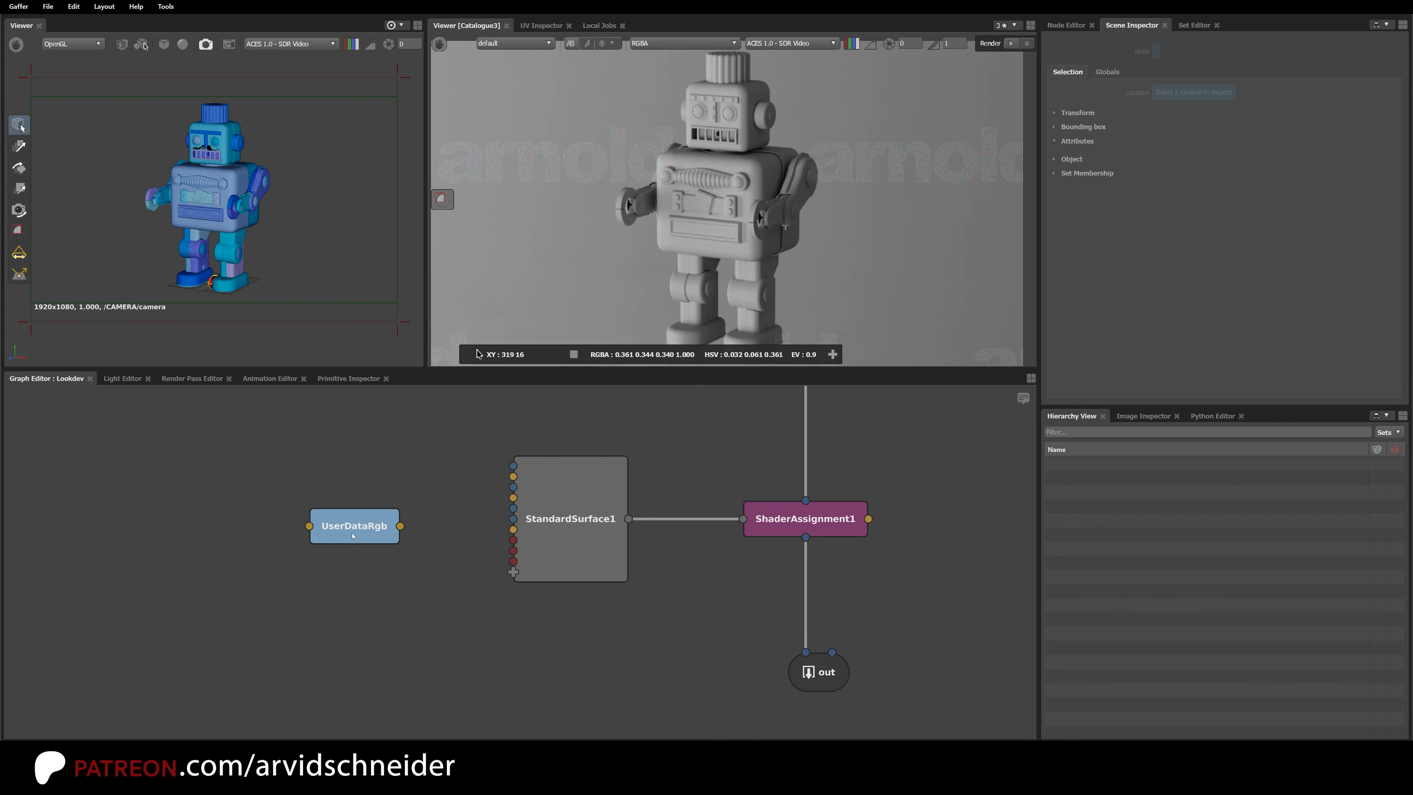
click(1065, 25)
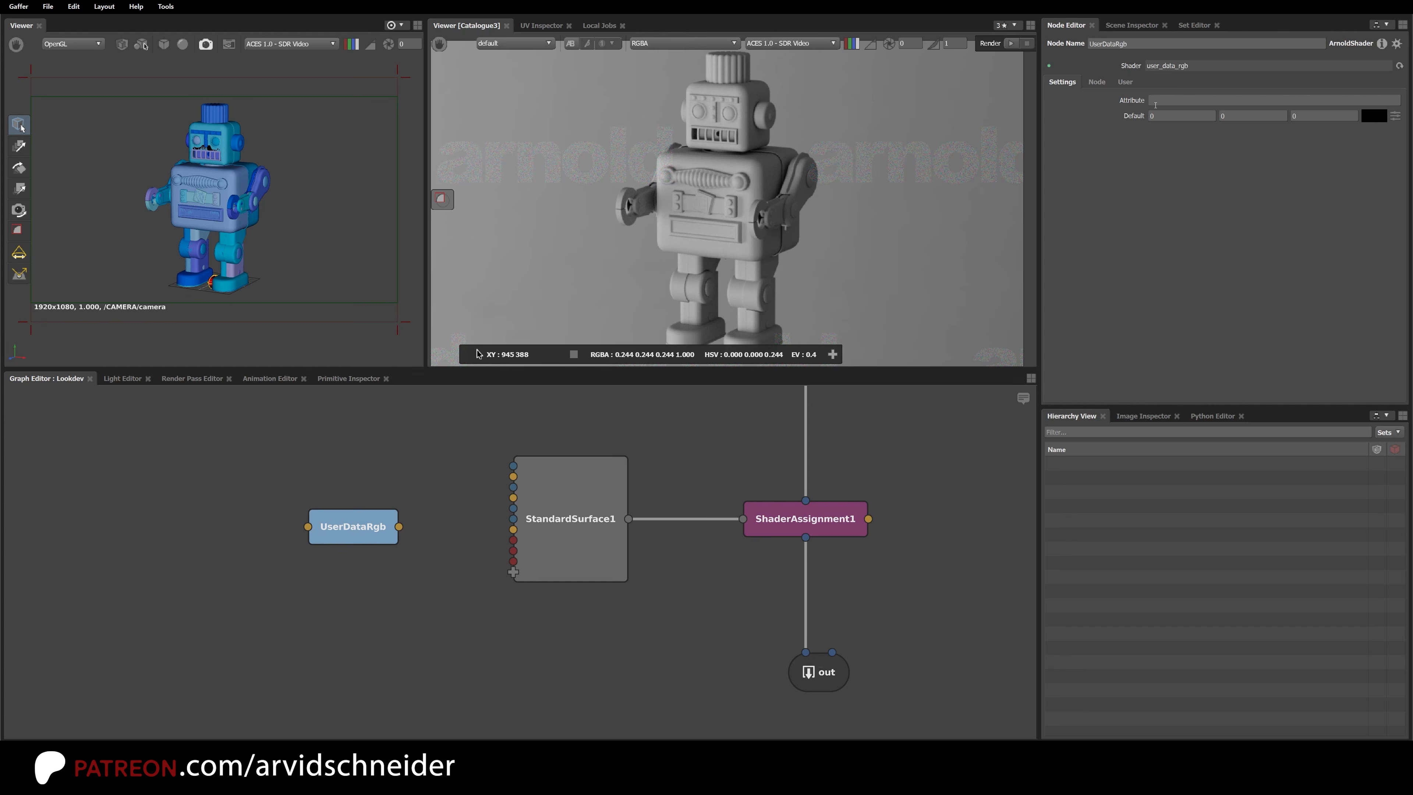
click(1167, 100)
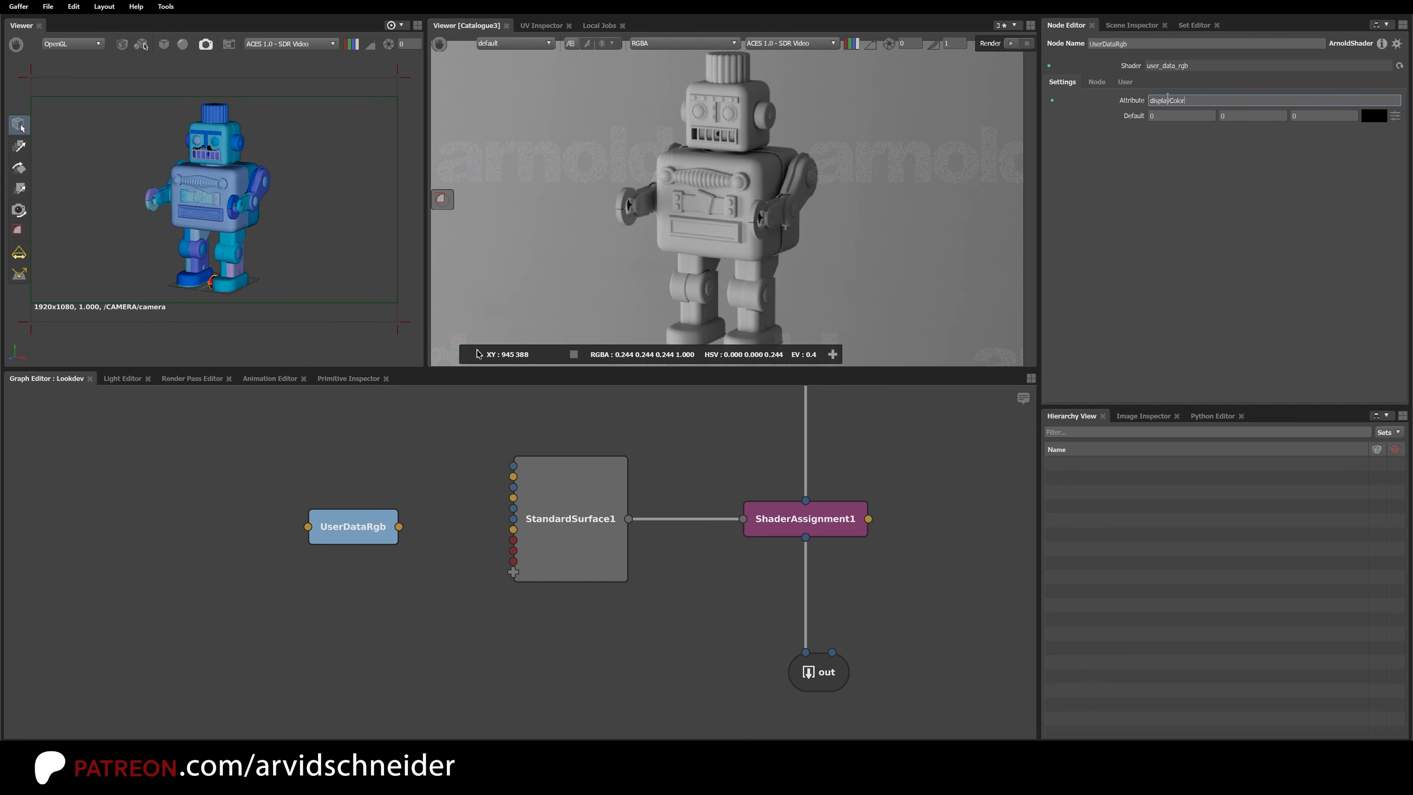
Step: Check the display color attribute's full name at ShaderAssignment1 and change UserDataRgb's attribute to render:displayColor
click(1128, 25)
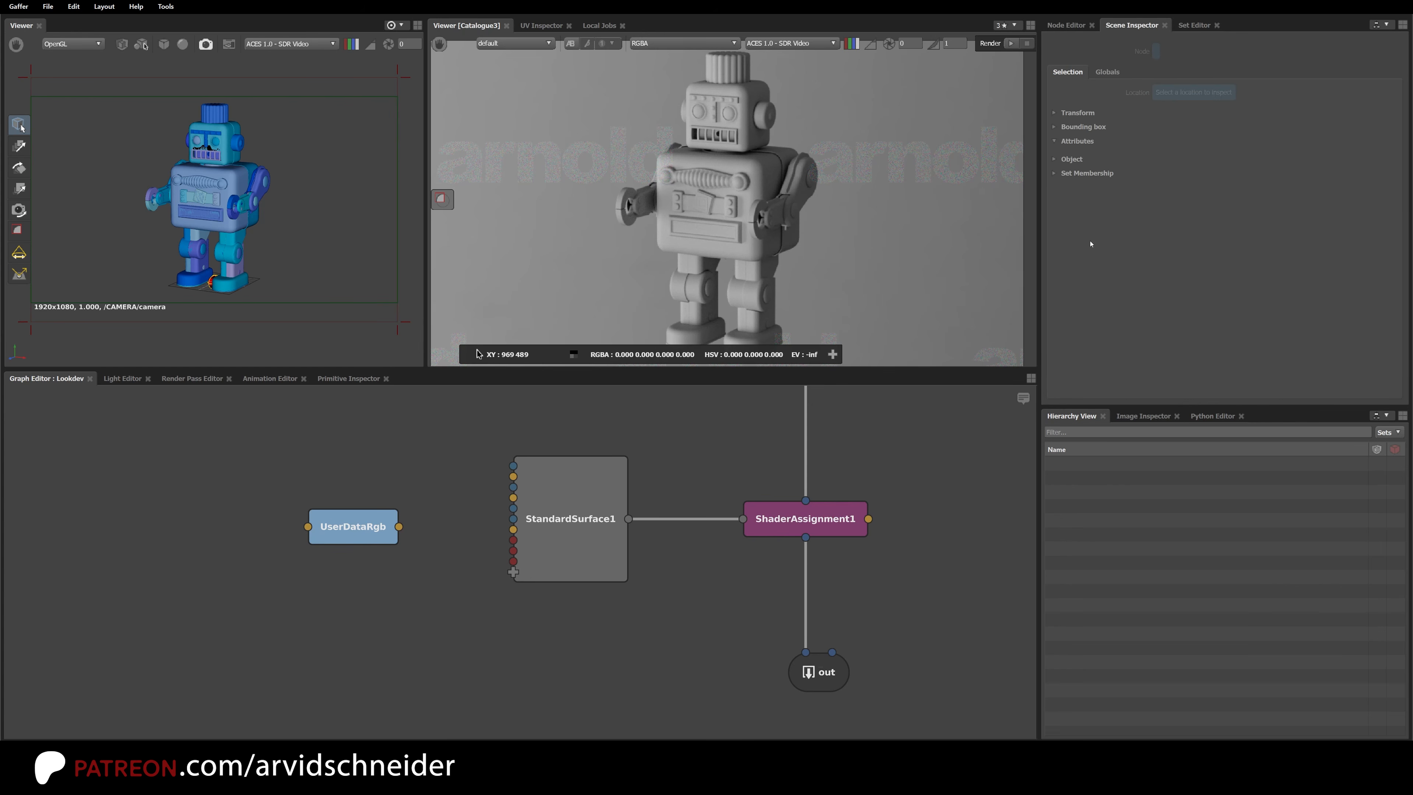
click(865, 511)
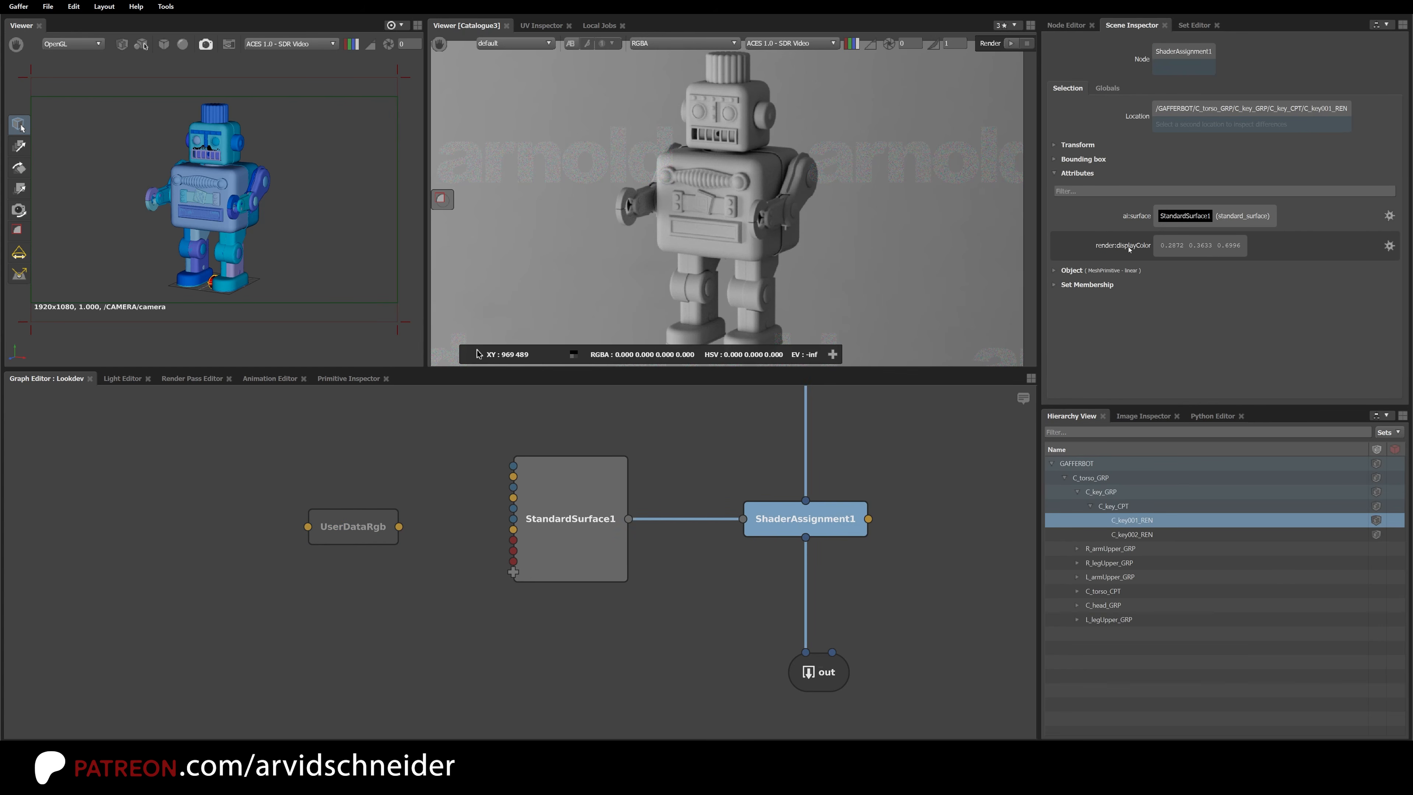
click(383, 529)
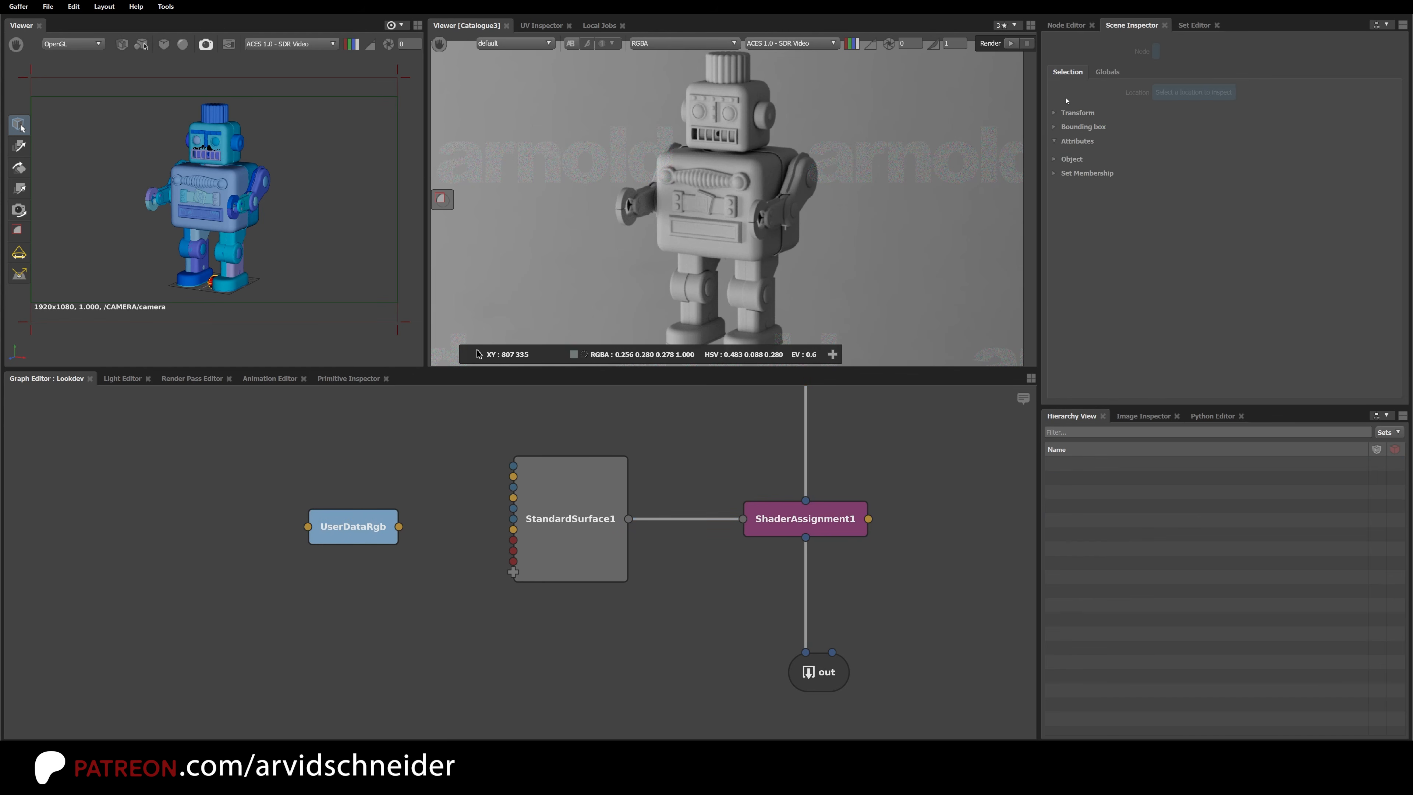
click(1069, 27)
click(1155, 102)
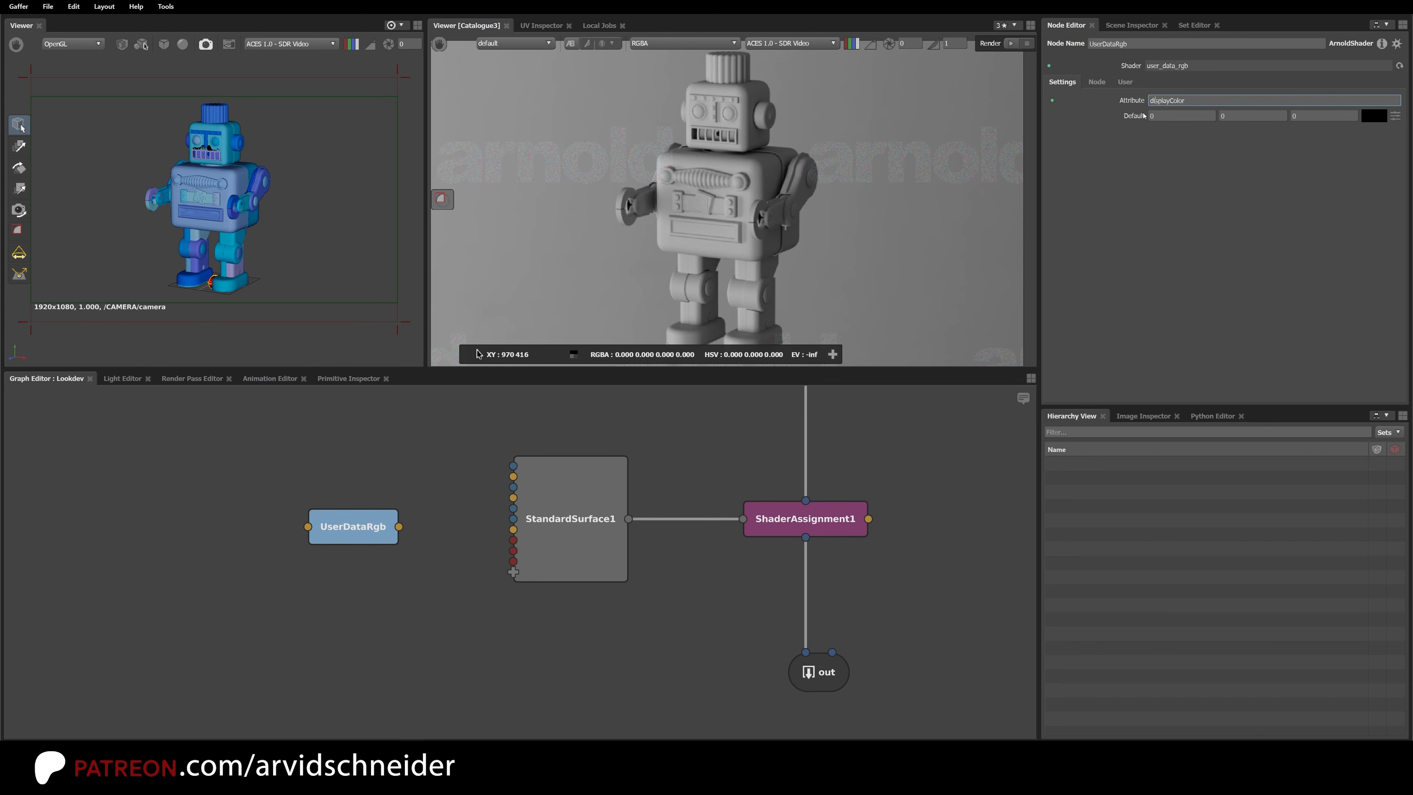
text(render:)
text(:)
Step: Connect UserDataRgb's output to StandardSurface1's base color input and start the interactive render
click(433, 536)
drag(398, 527, 520, 477)
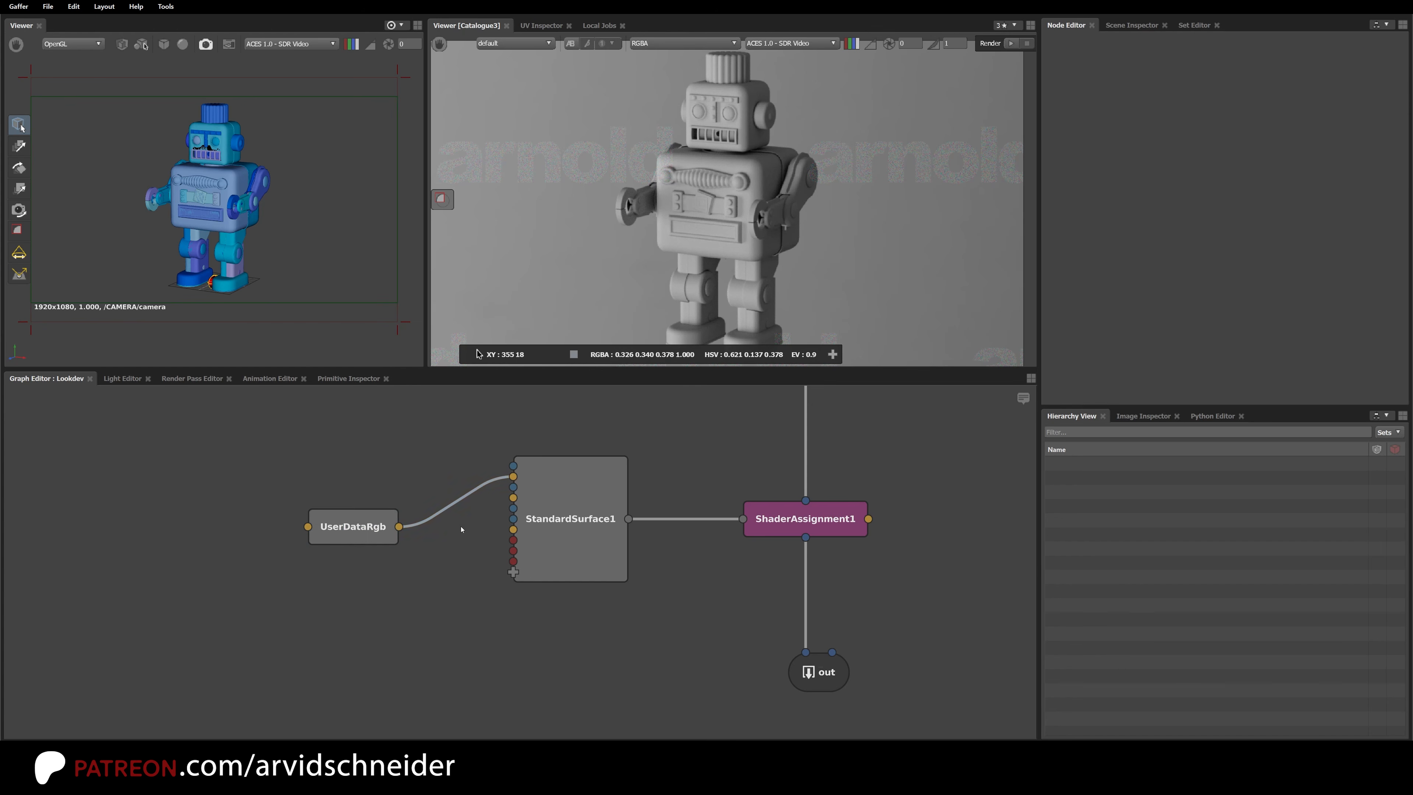
click(359, 526)
click(1010, 43)
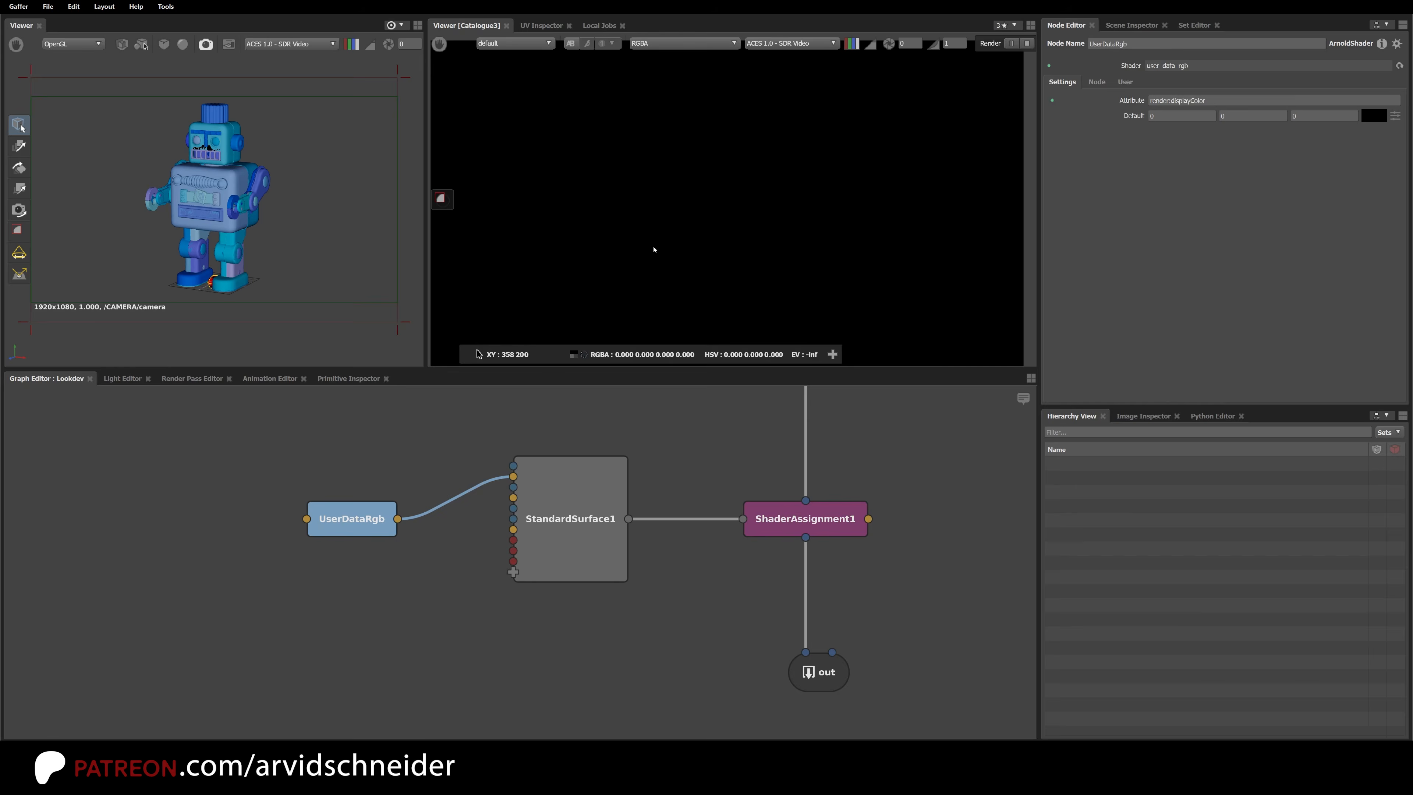
Step: Set the Base weight of StandardSurface1 to 1
click(612, 468)
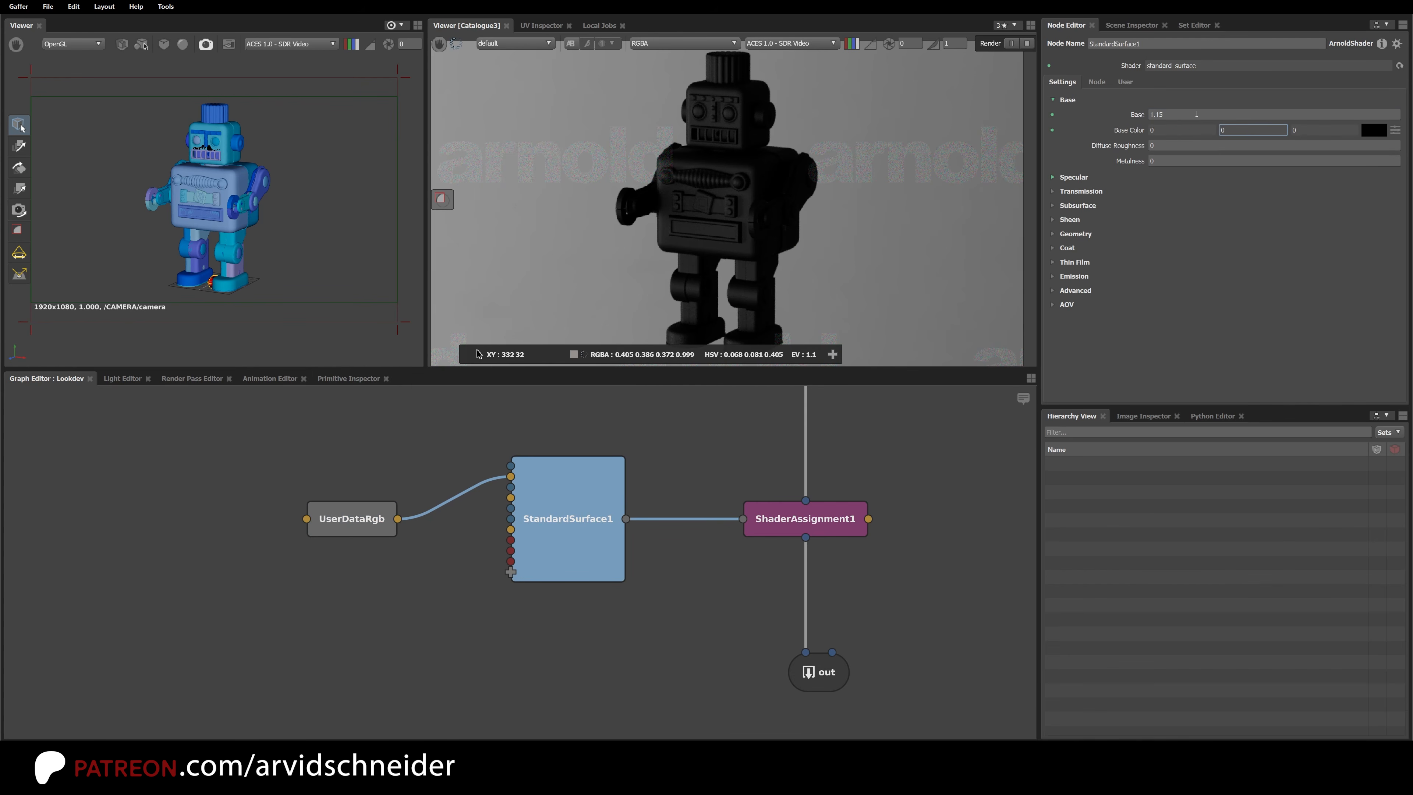
double_click(1196, 114)
text(1)
key(Return)
Step: Move UserDataRgb level with StandardSurface1's base color input and set the green component of its default color to 1
drag(367, 525, 376, 483)
double_click(1222, 116)
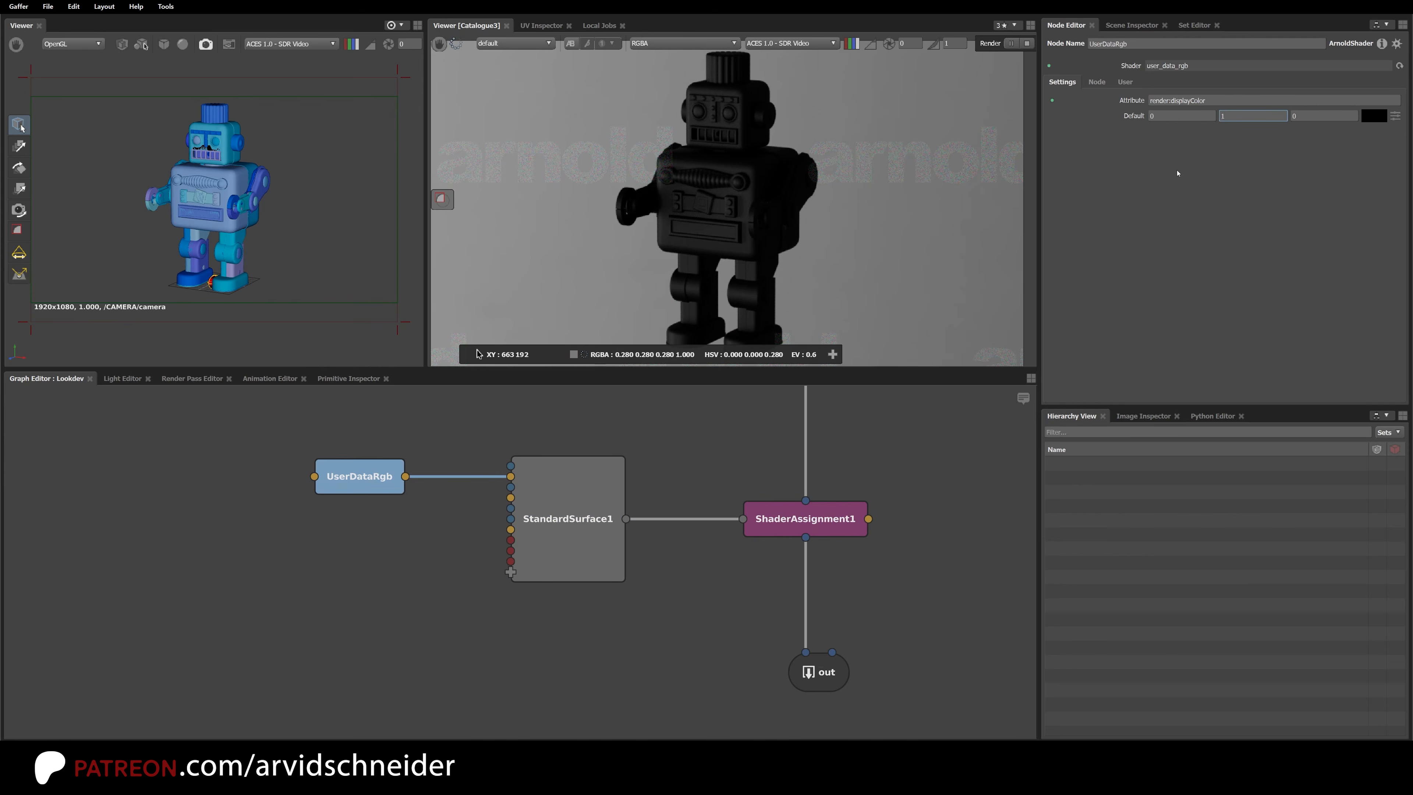
key(Return)
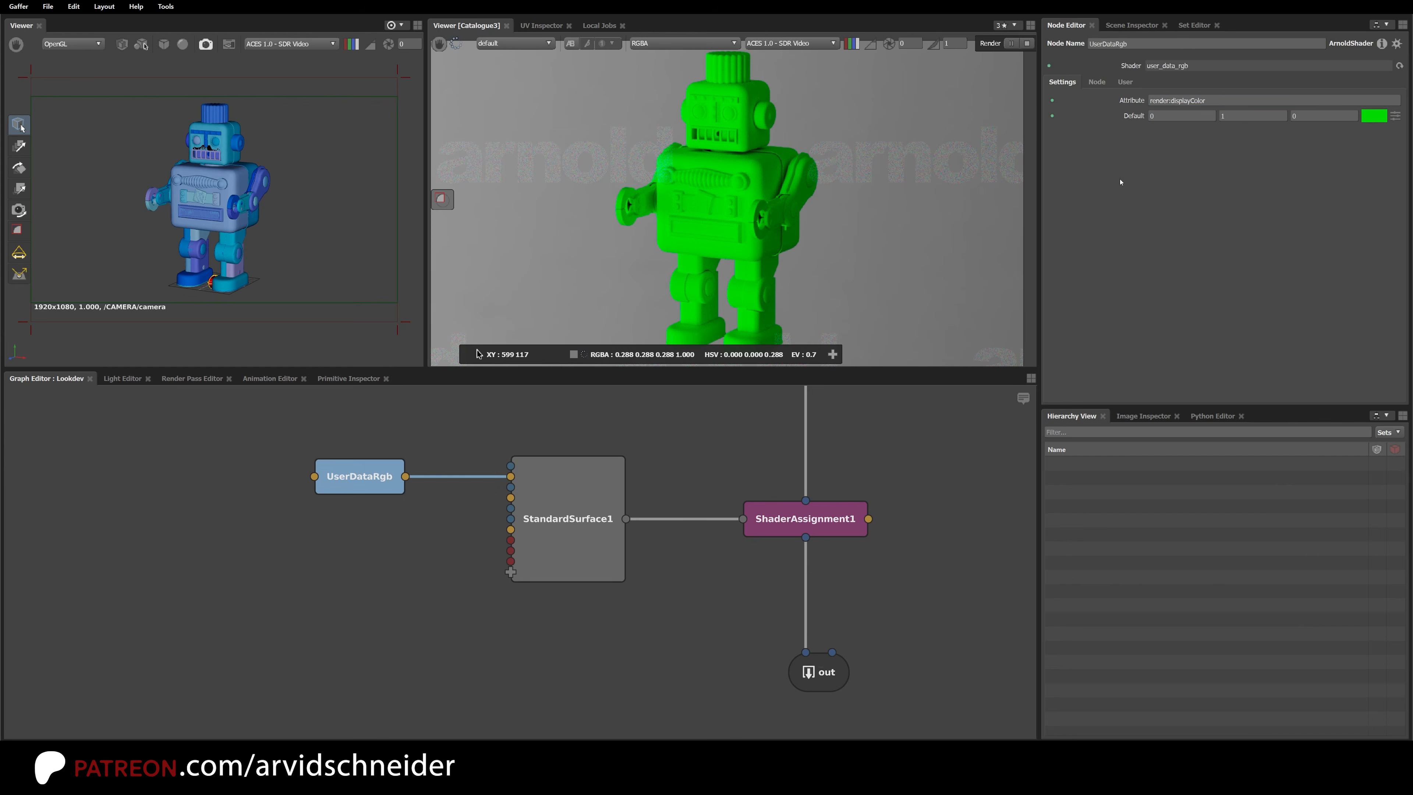
Step: Remove the render: prefix from UserDataRgb's attribute, leaving displayColor, and save the file
drag(1165, 101, 1132, 109)
key(BackSpace)
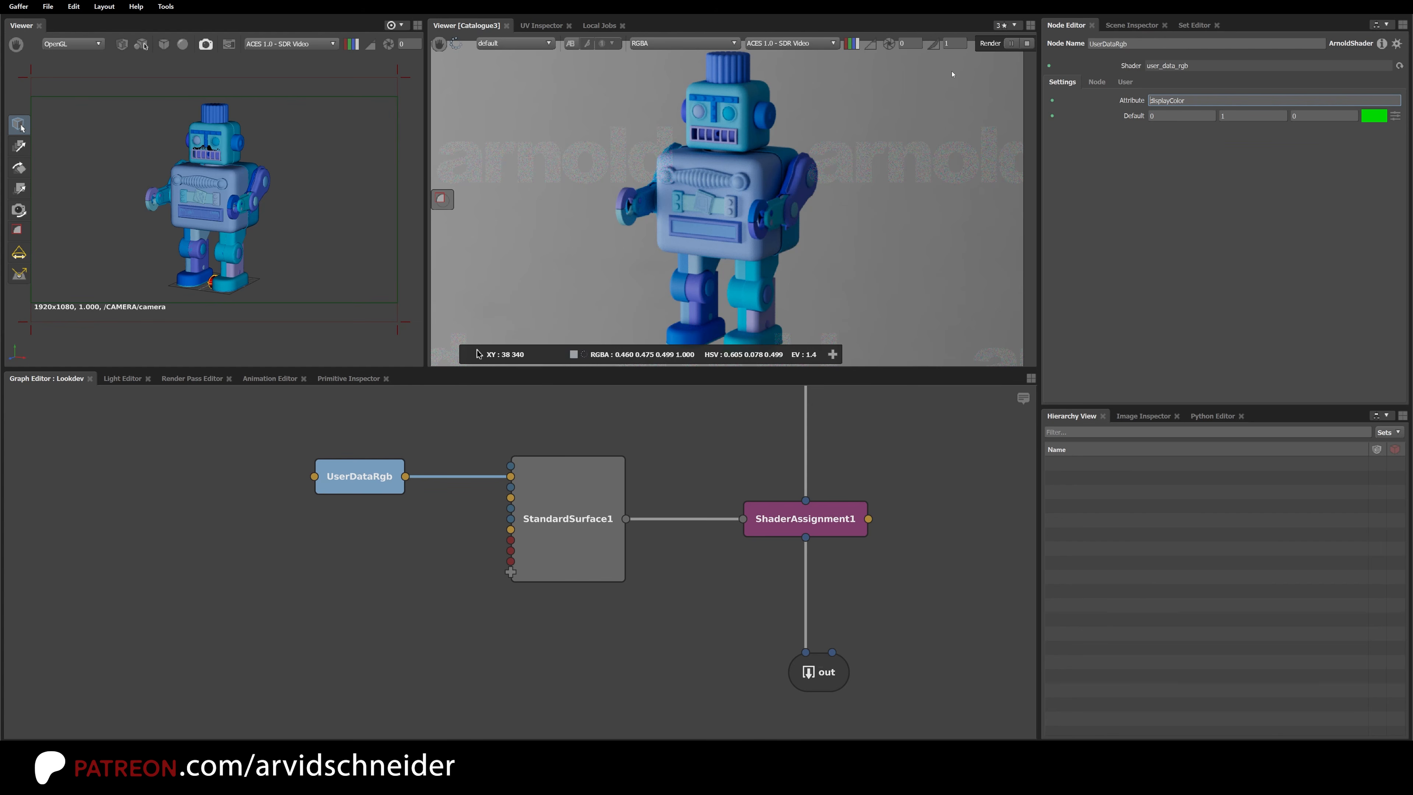
key(ctrl+s)
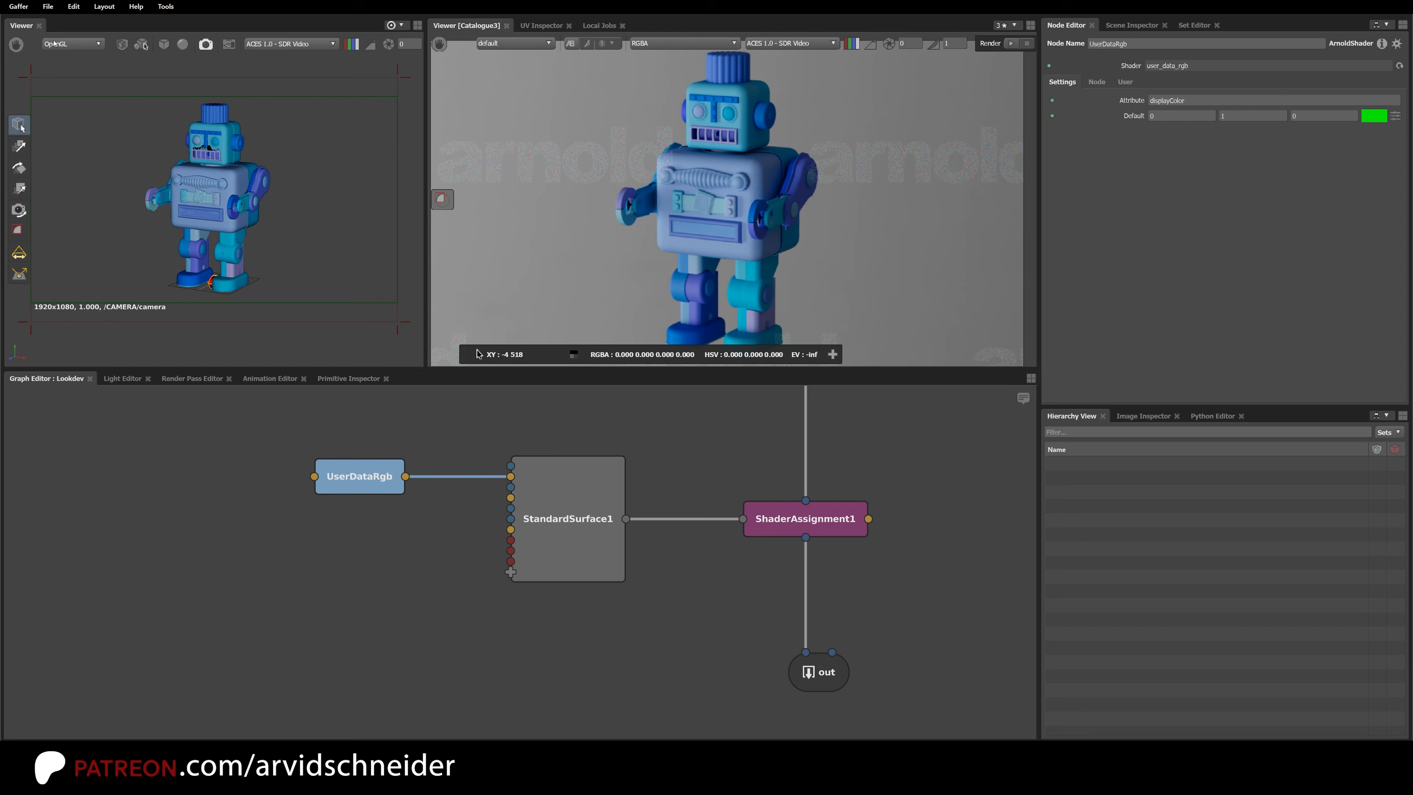
Step: Switch the 3D viewer's renderer from OpenGL to Arnold and stop looking through the scene camera
click(72, 43)
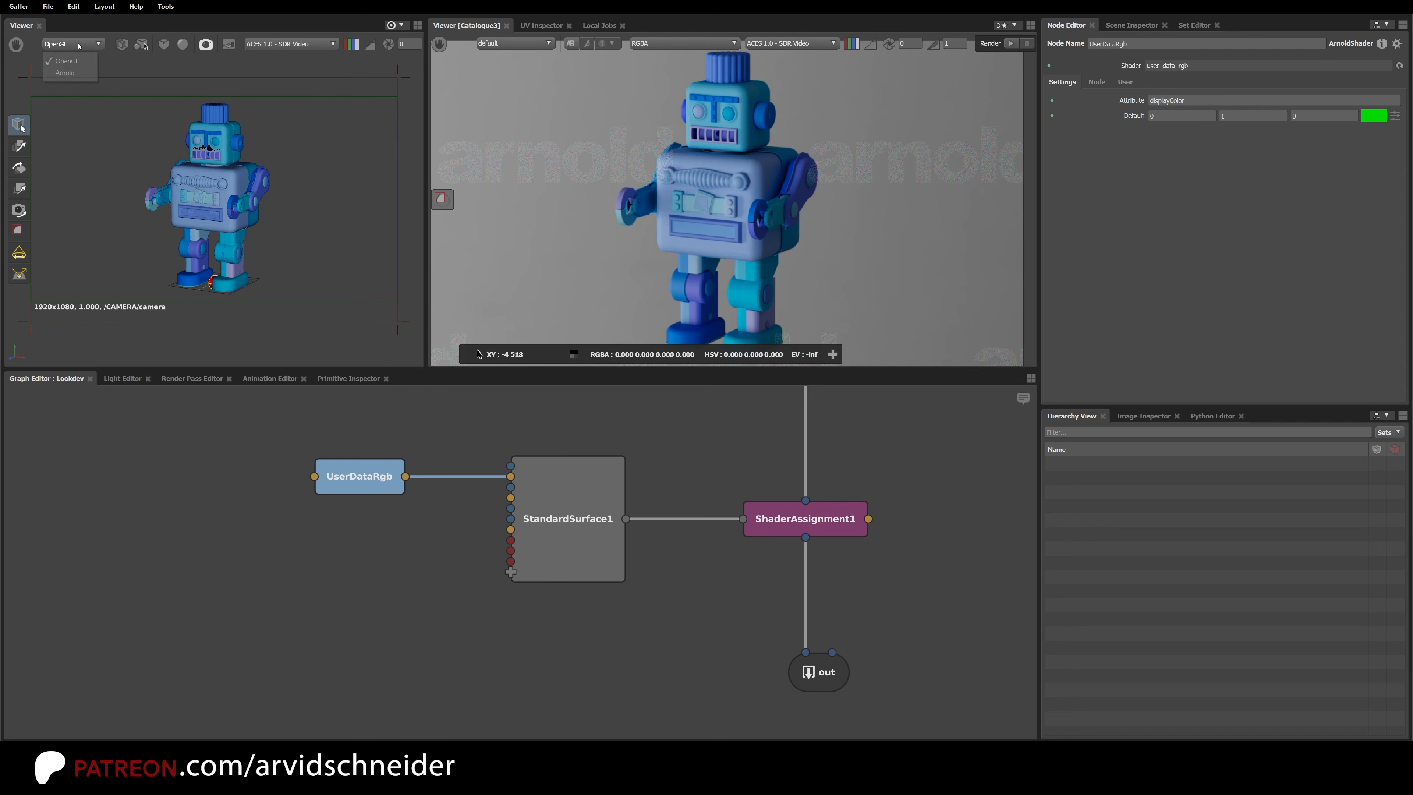
click(65, 73)
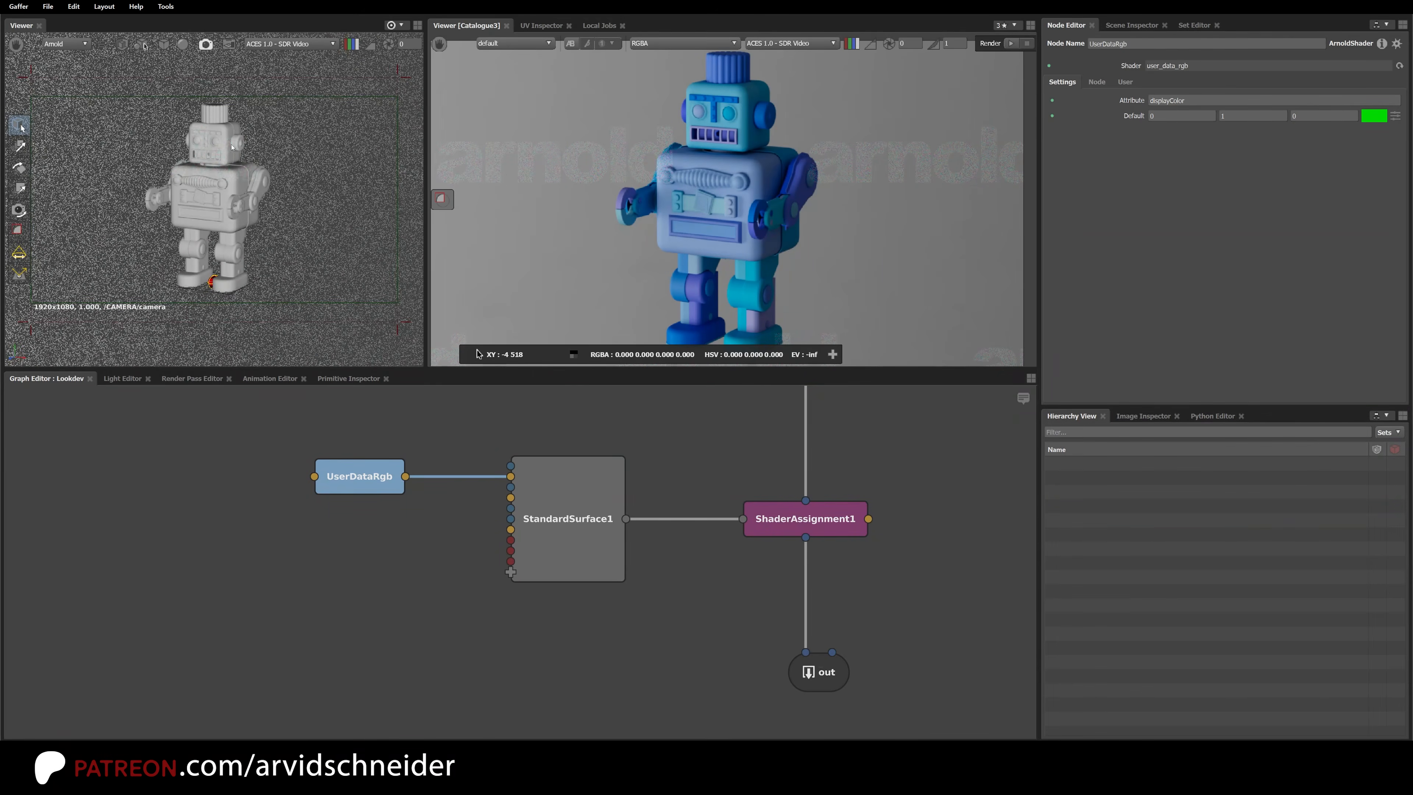
click(205, 45)
click(223, 78)
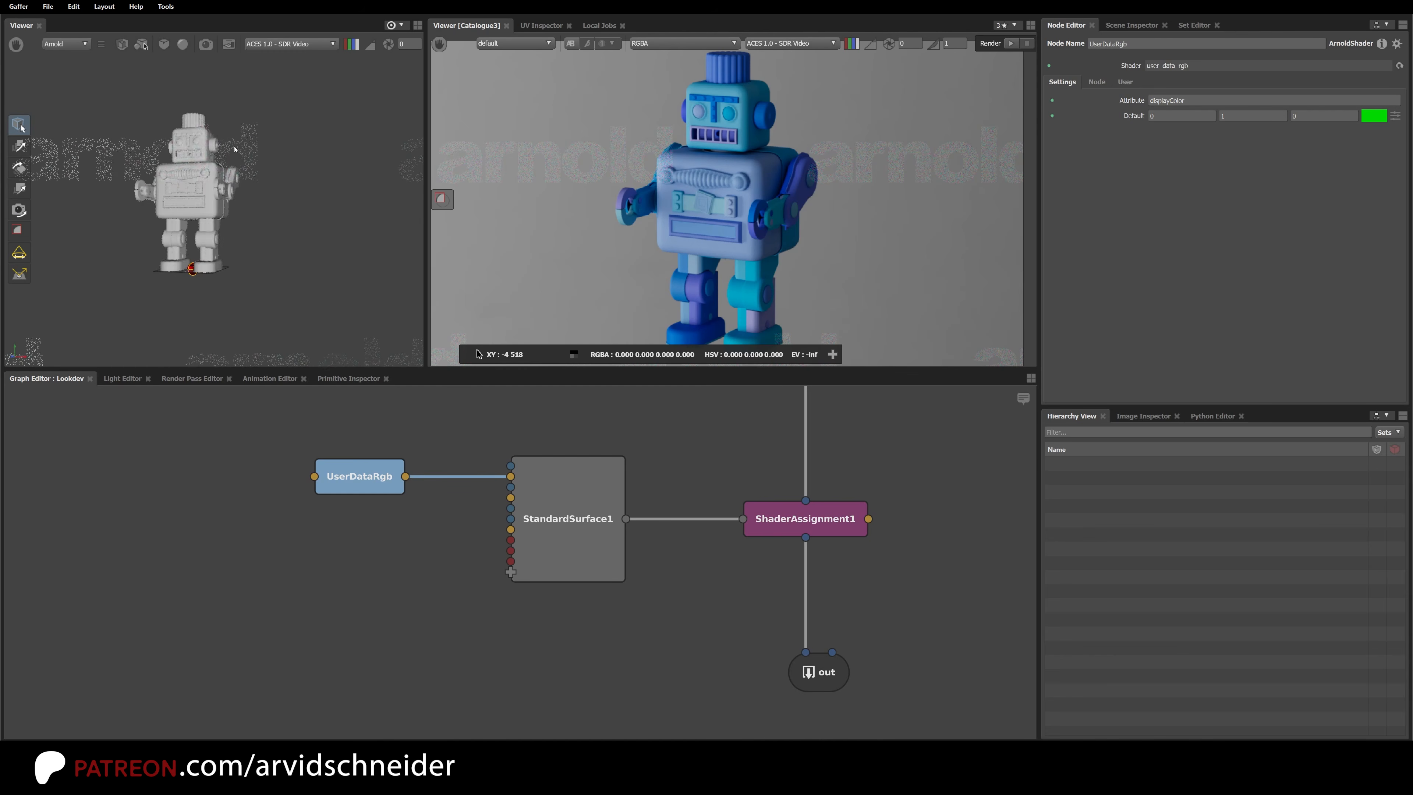
alt+drag(201, 189, 337, 218)
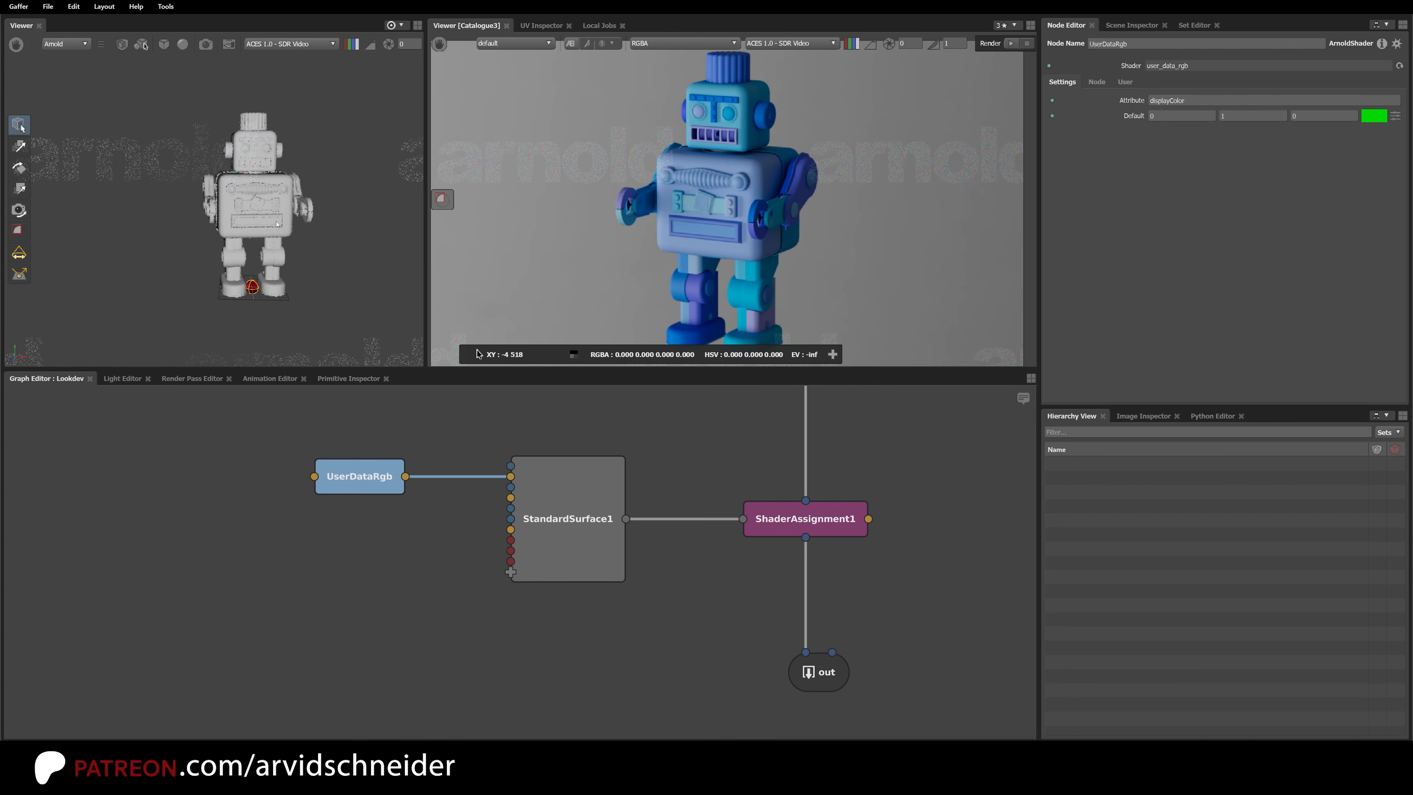
alt+drag(276, 224, 247, 226)
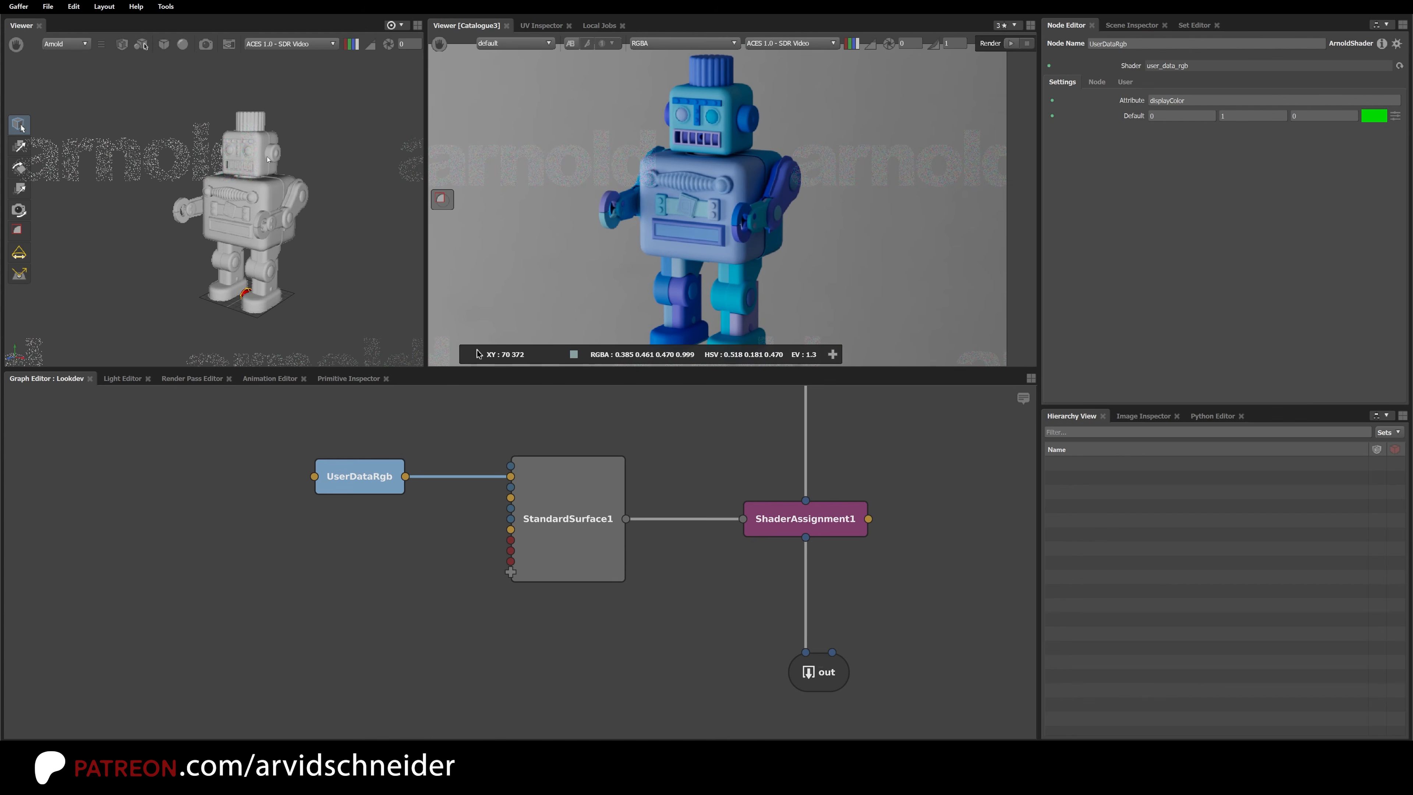
alt+drag(262, 213, 290, 226)
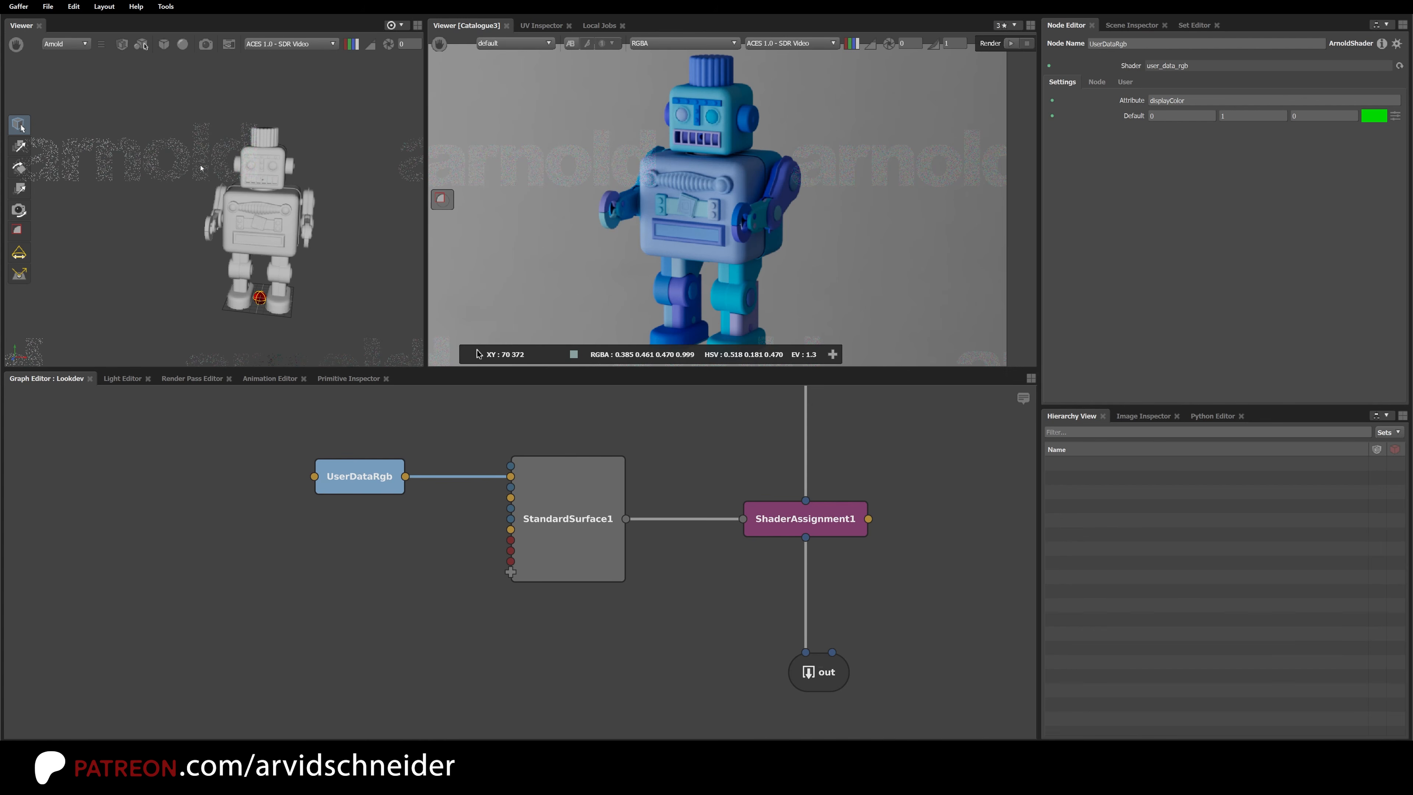
Step: Set the Arnold viewer's shading to Preview and then to Full, and check the lighting and texturing options
click(102, 46)
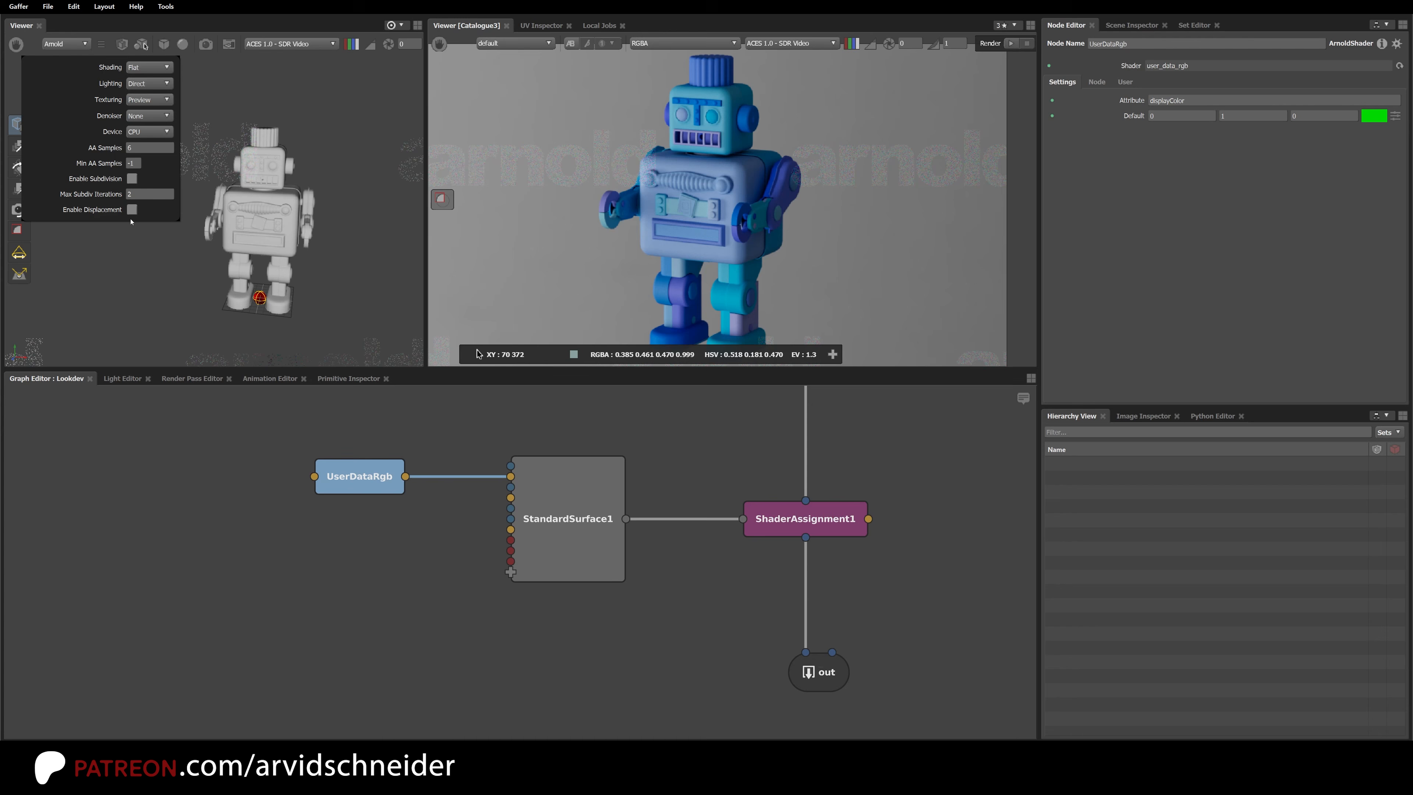
click(146, 68)
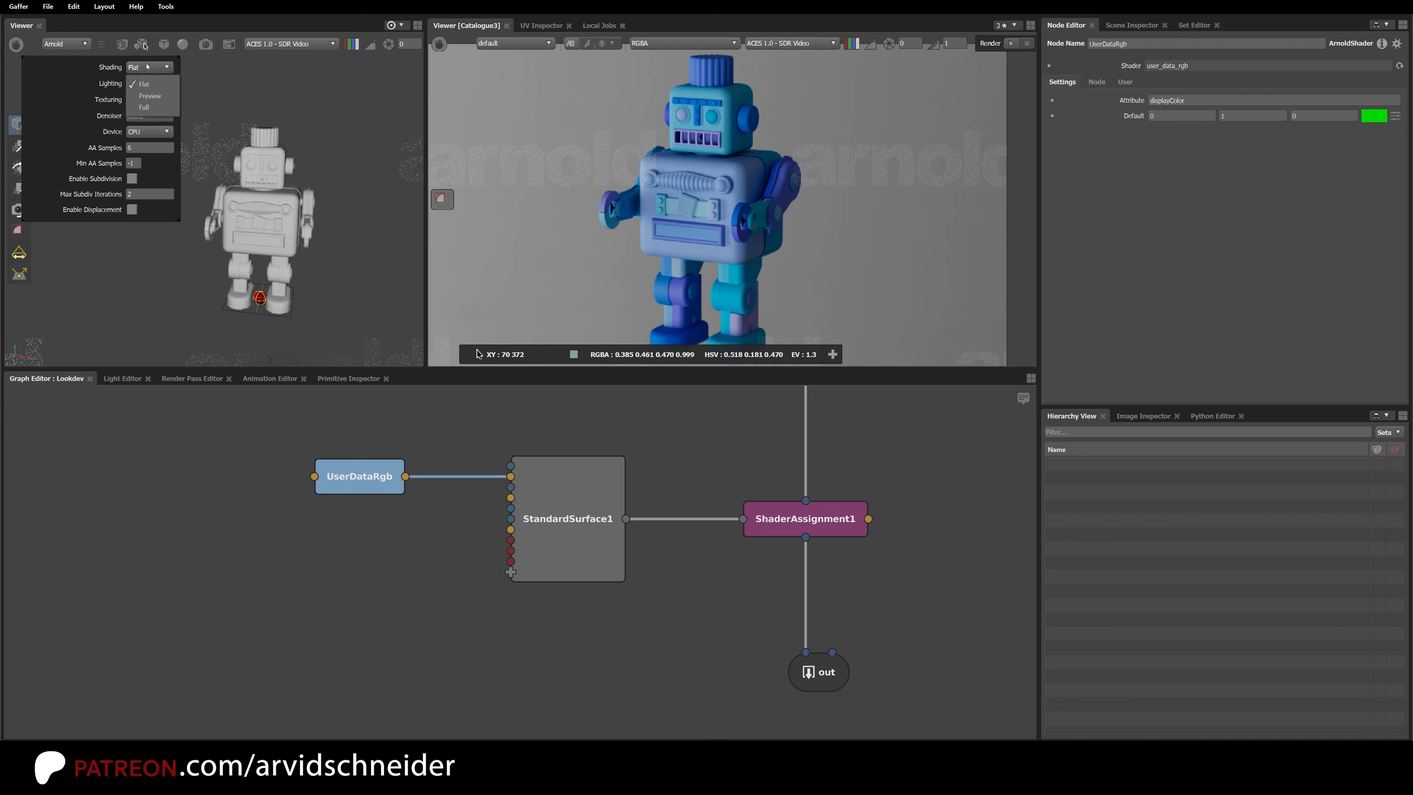
click(155, 96)
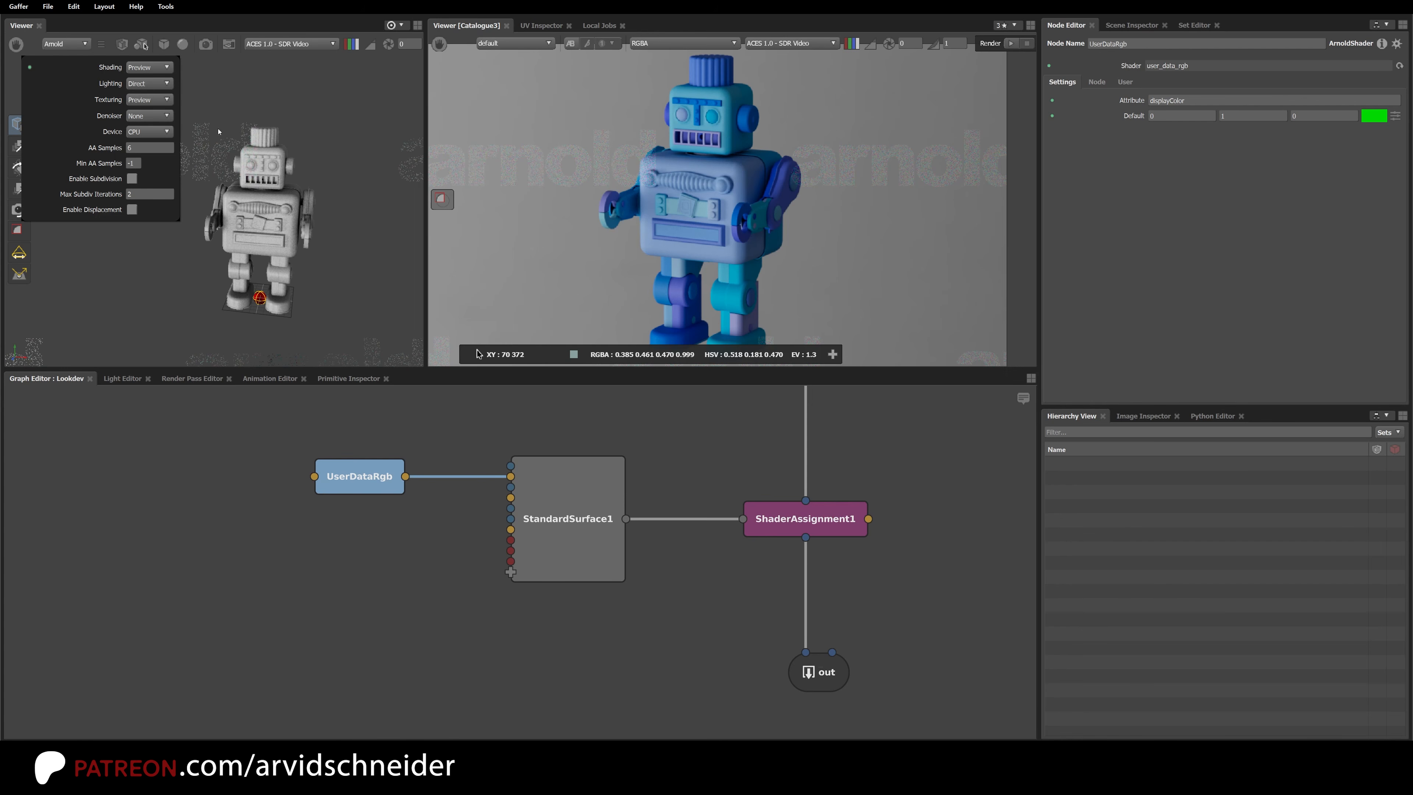
click(159, 67)
click(157, 111)
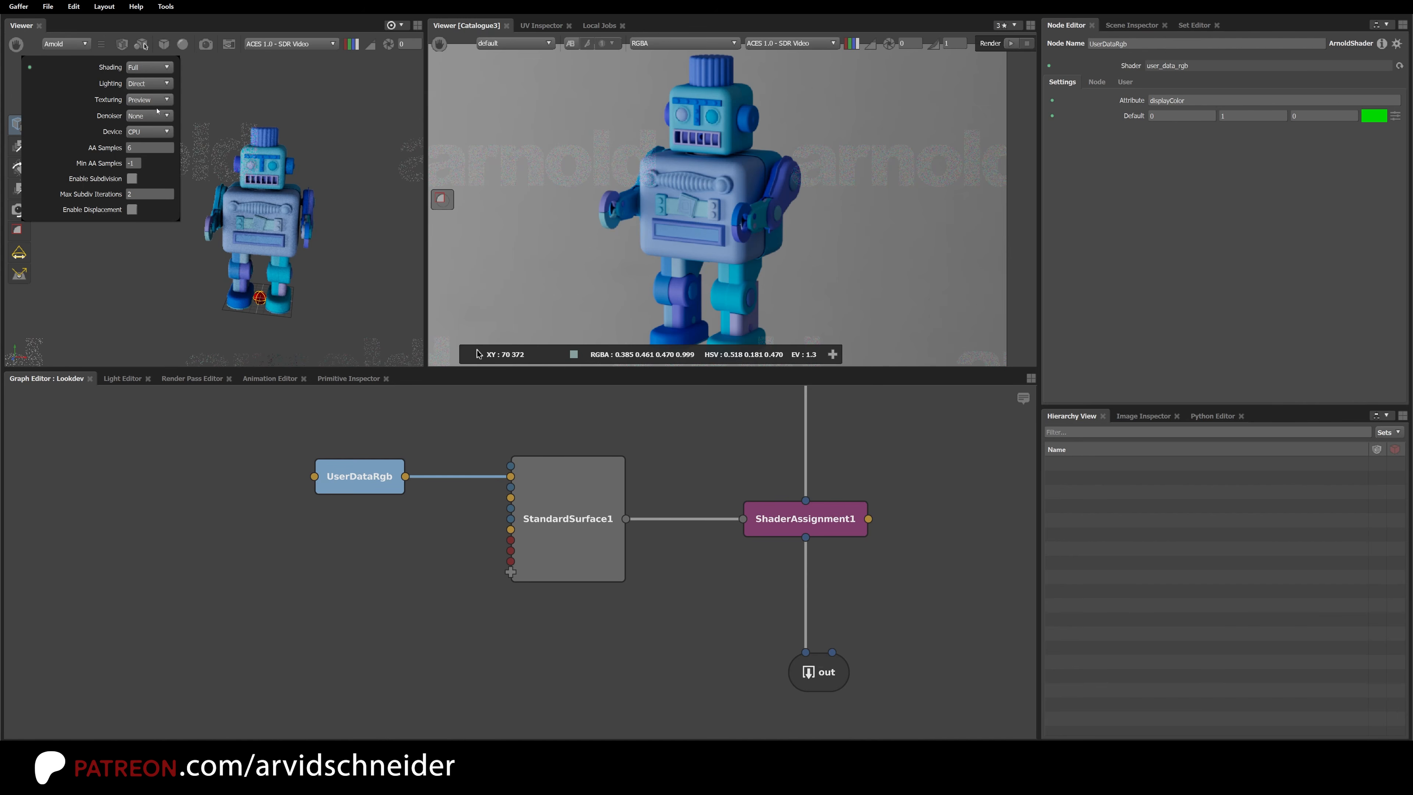
click(148, 84)
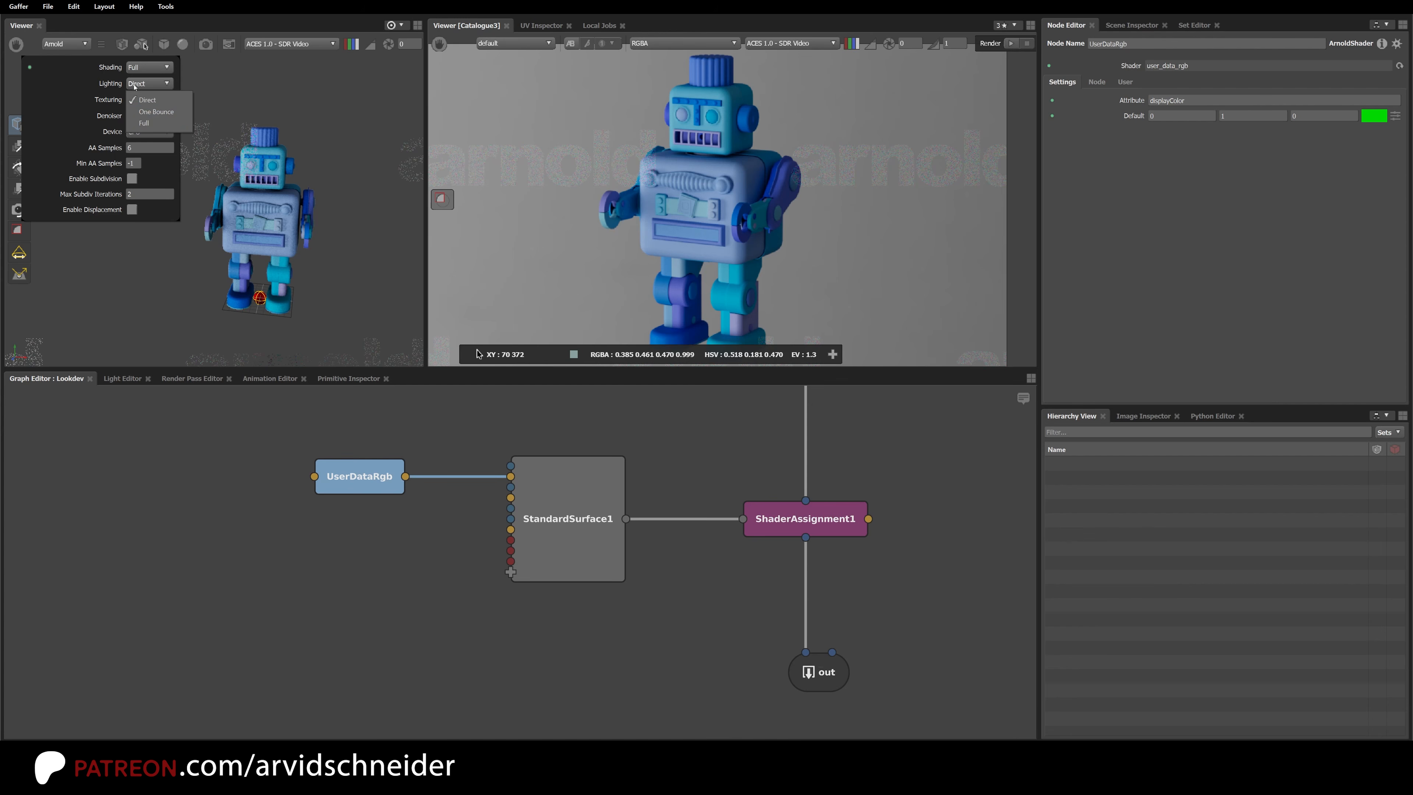
click(145, 100)
click(145, 101)
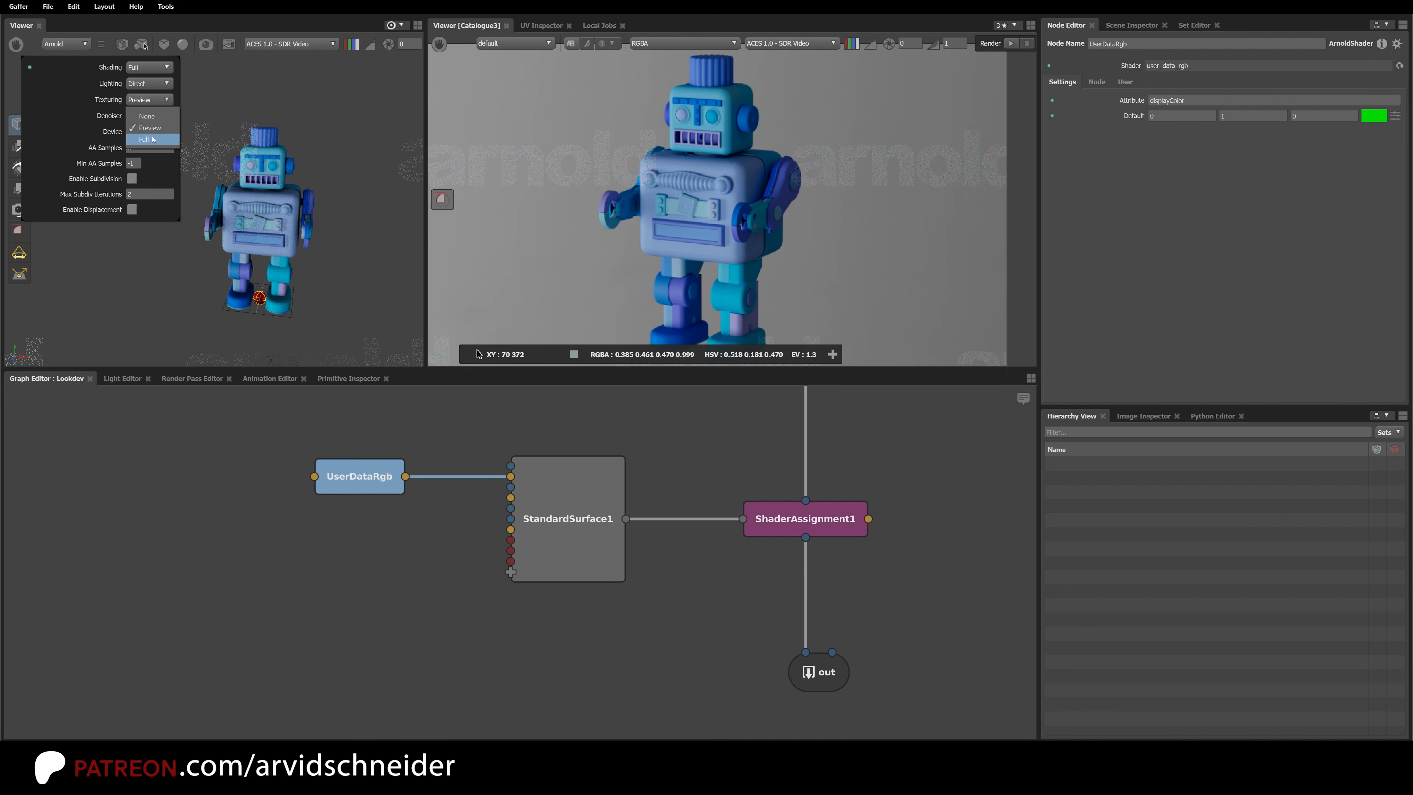
click(149, 127)
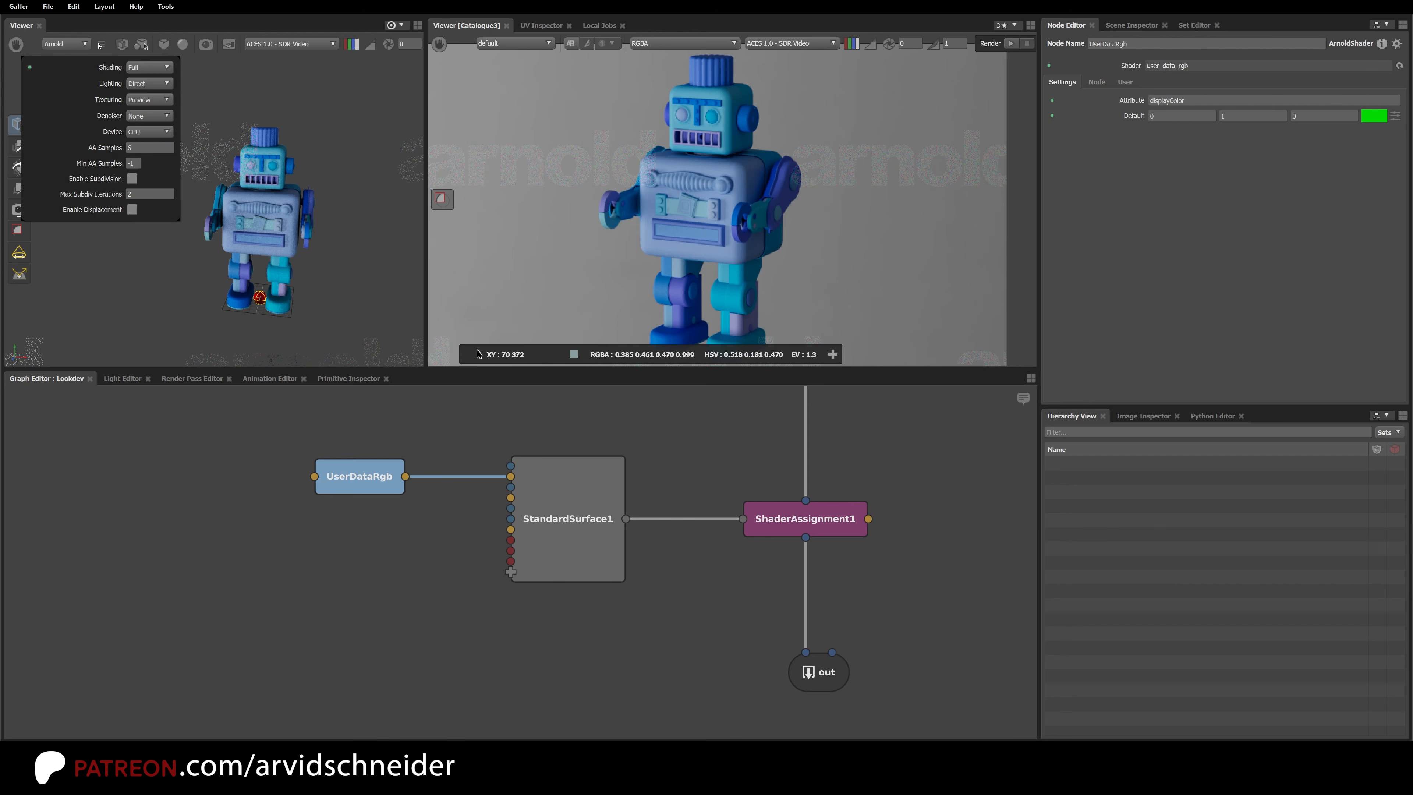
Step: Switch the 3D viewer's renderer from Arnold back to OpenGL
click(64, 43)
click(61, 78)
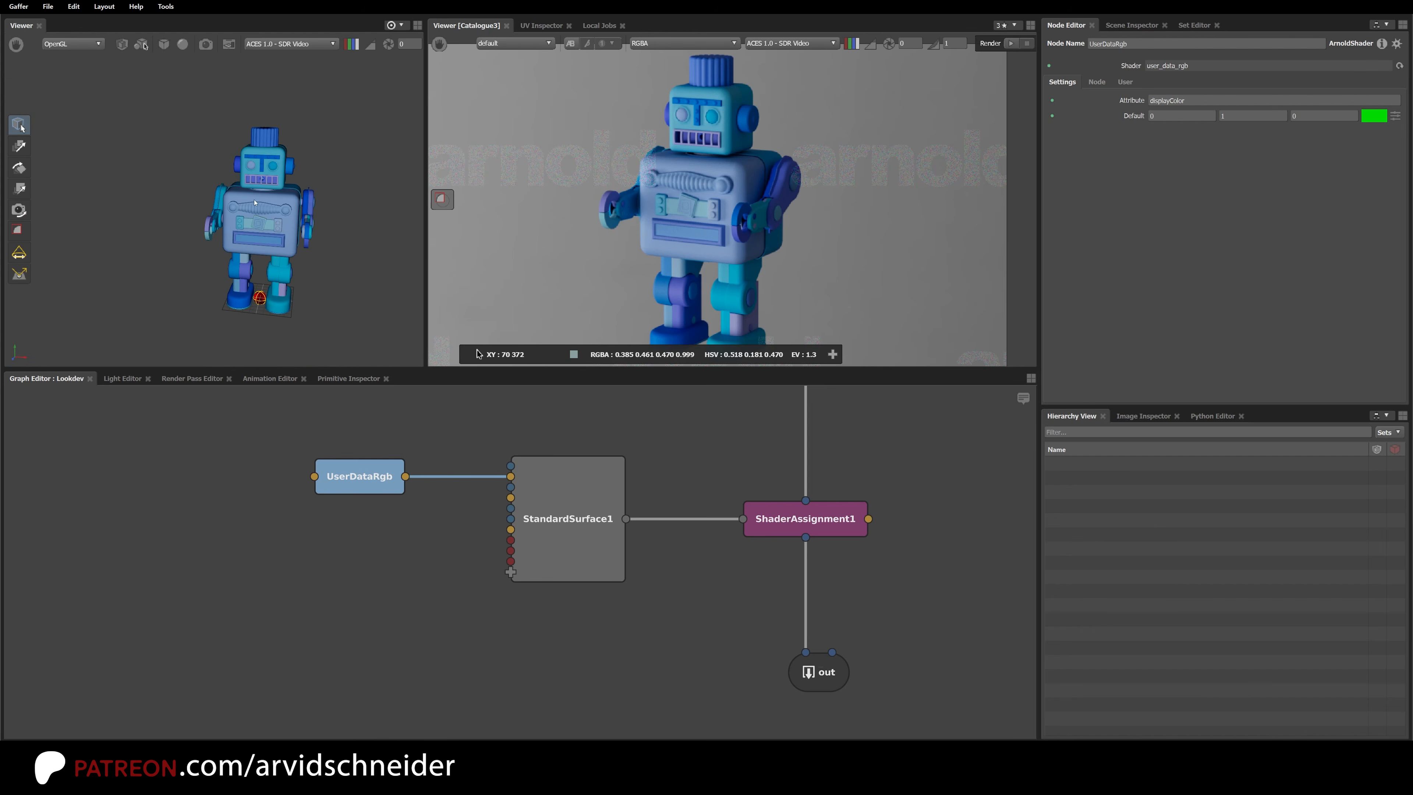
mouse_move(254, 203)
alt+mouse_down()
mouse_move(120, 184)
mouse_move(257, 204)
mouse_move(239, 207)
alt+mouse_up()
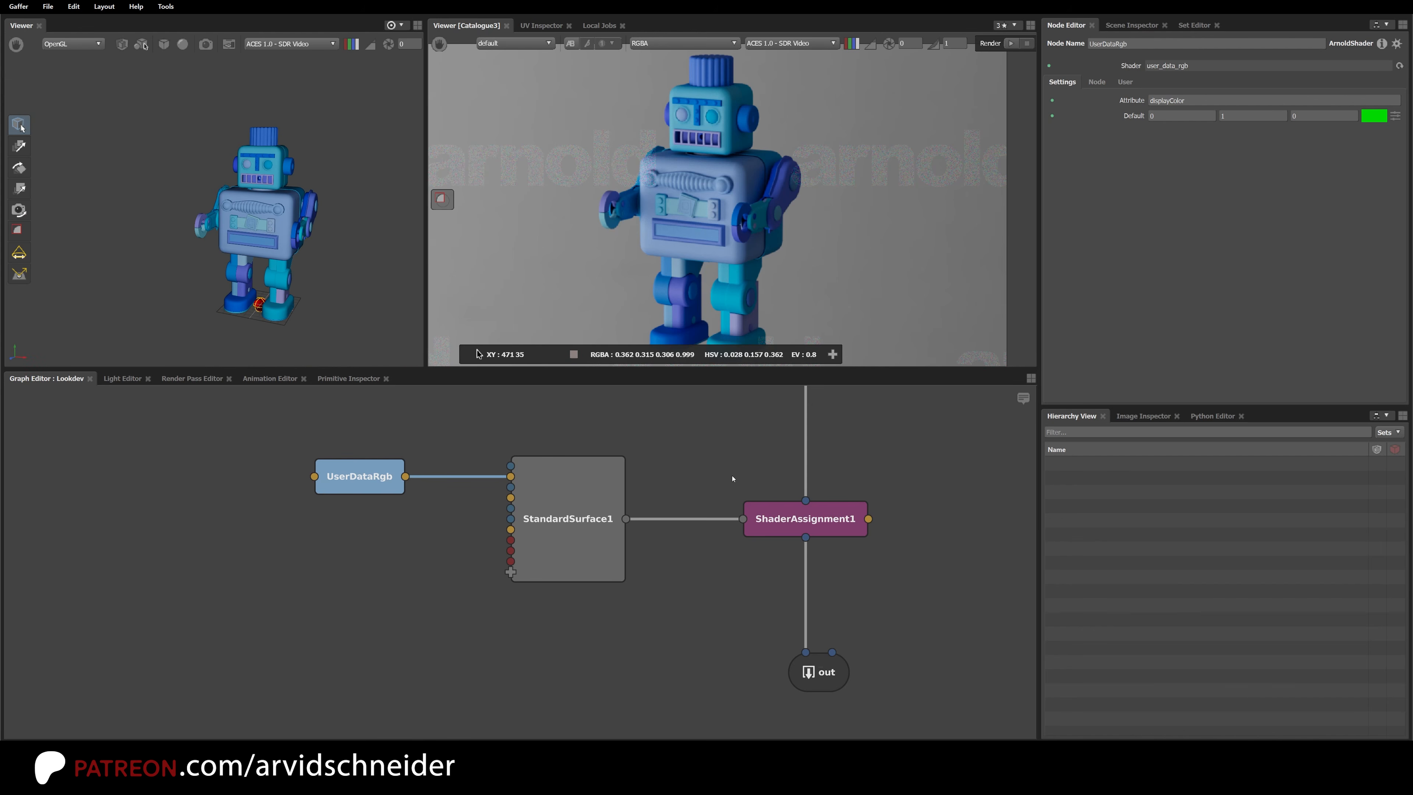
Step: Make room in the Lookdev graph by moving the out node down and the UserDataRgb, StandardSurface1 and ShaderAssignment1 nodes up
click(681, 472)
middle_drag(682, 472, 470, 408)
scroll(599, 476, down, 2)
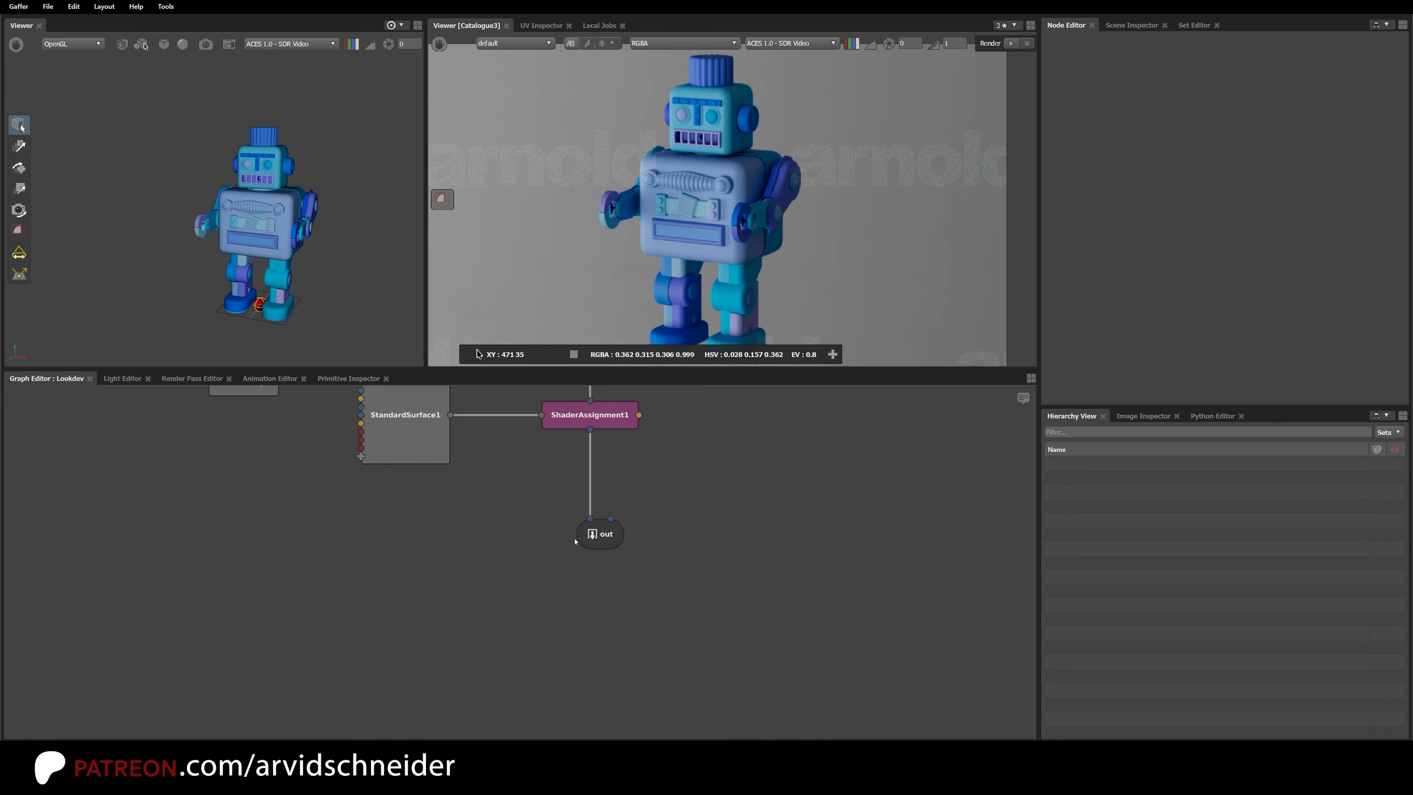
drag(575, 541, 575, 696)
middle_drag(495, 526, 510, 647)
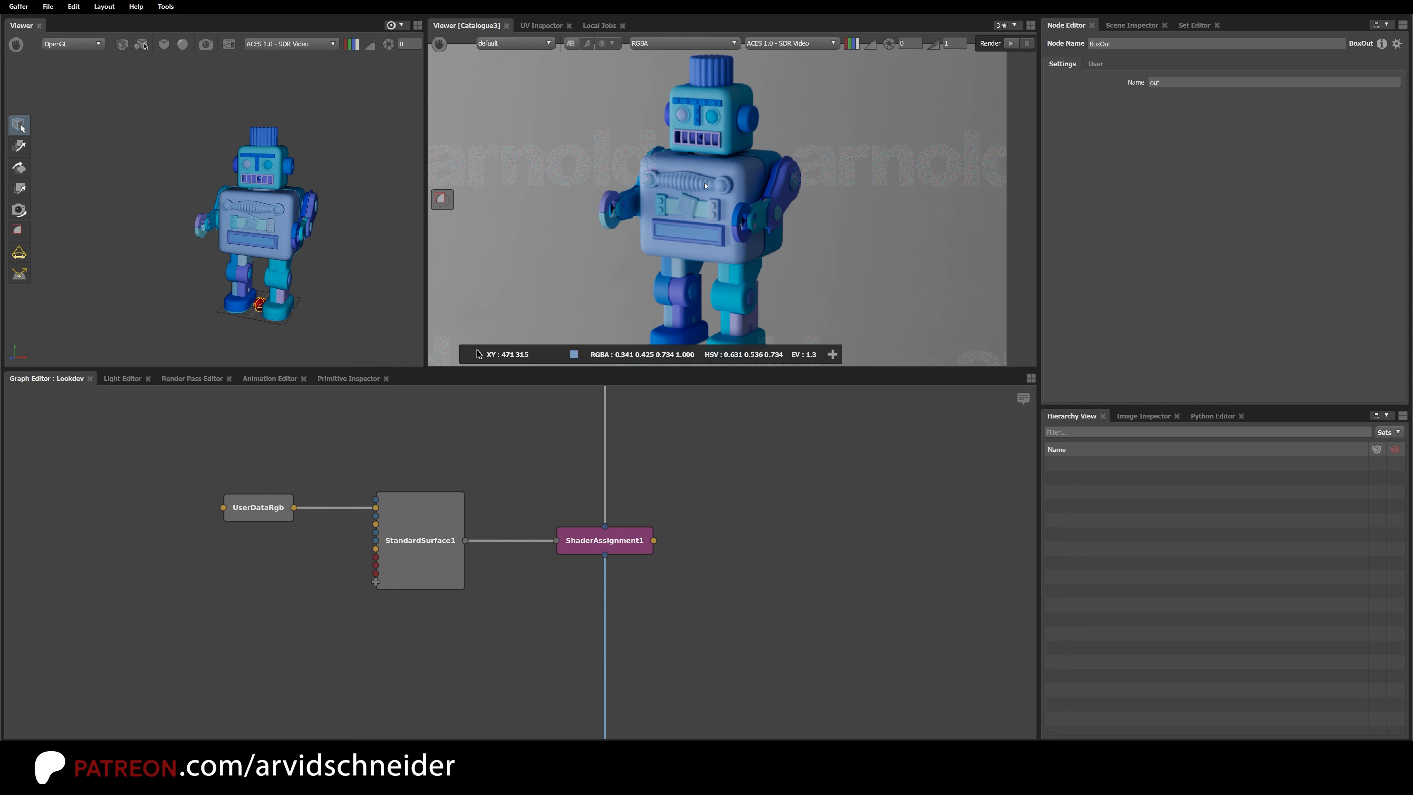
scroll(445, 589, down, 2)
middle_drag(477, 654, 410, 590)
drag(203, 450, 662, 572)
drag(536, 505, 535, 458)
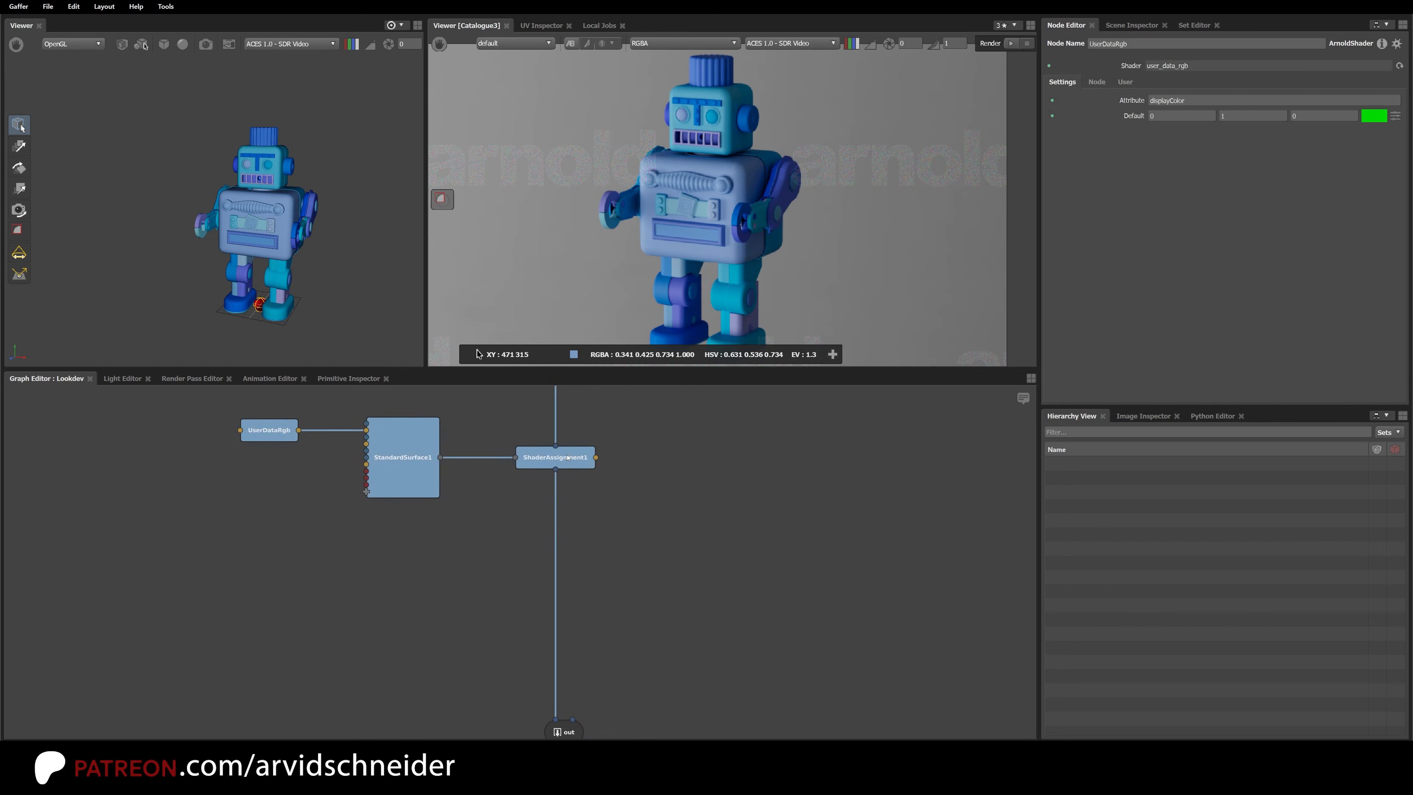
click(536, 459)
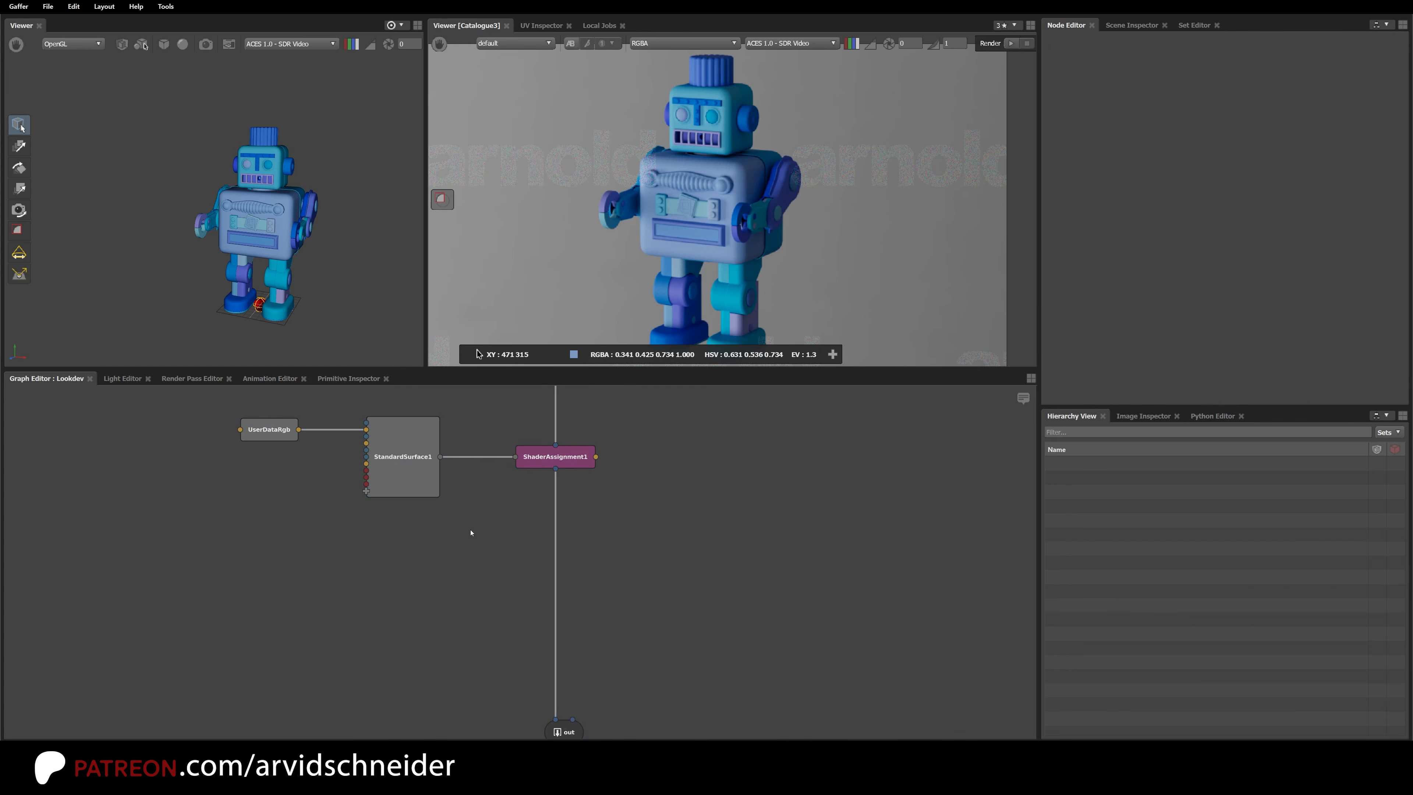
Step: Duplicate StandardSurface1 and ShaderAssignment1 below the originals in the main stream and connect UserDataRgb to the copied surface's base color
middle_drag(471, 532, 458, 586)
drag(184, 448, 570, 577)
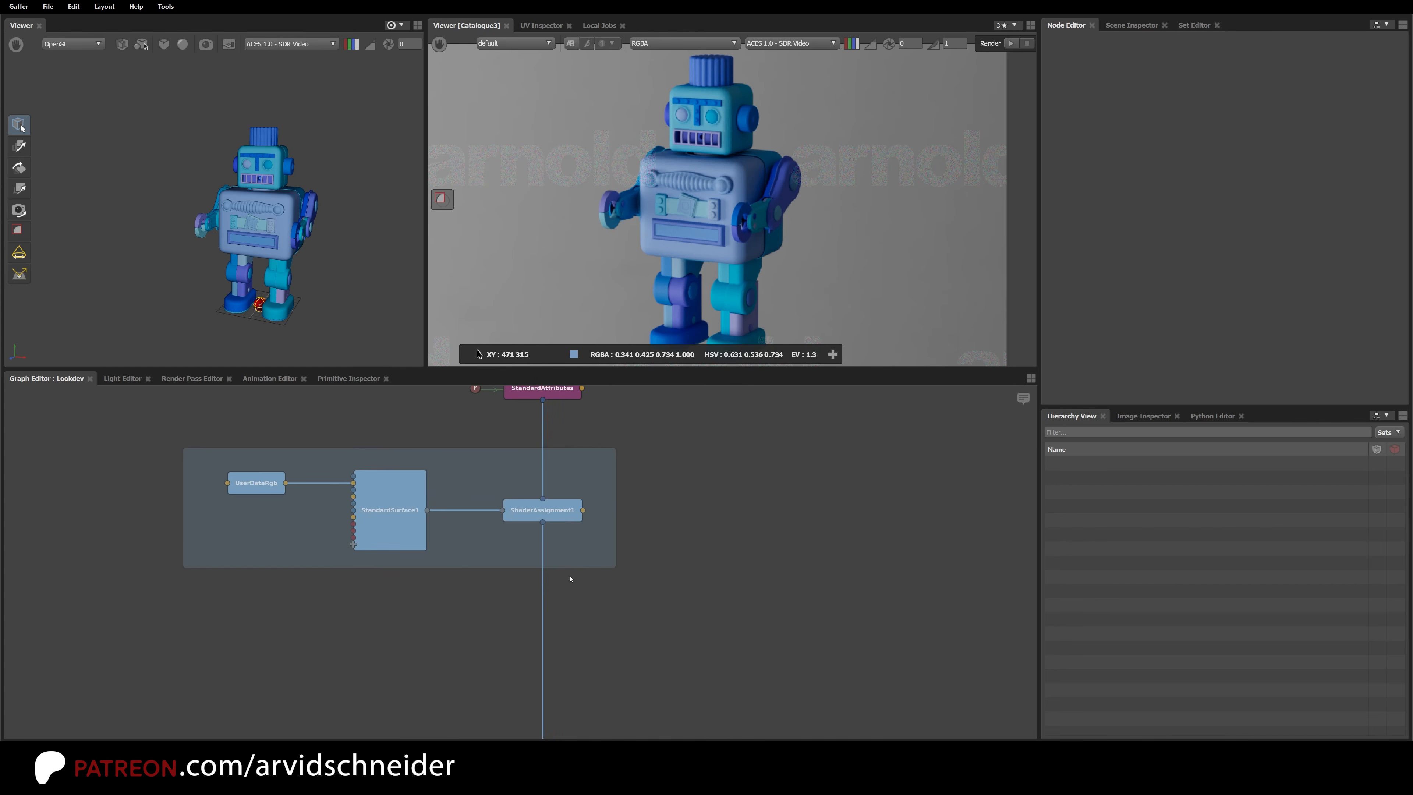
click(570, 577)
drag(301, 422, 596, 580)
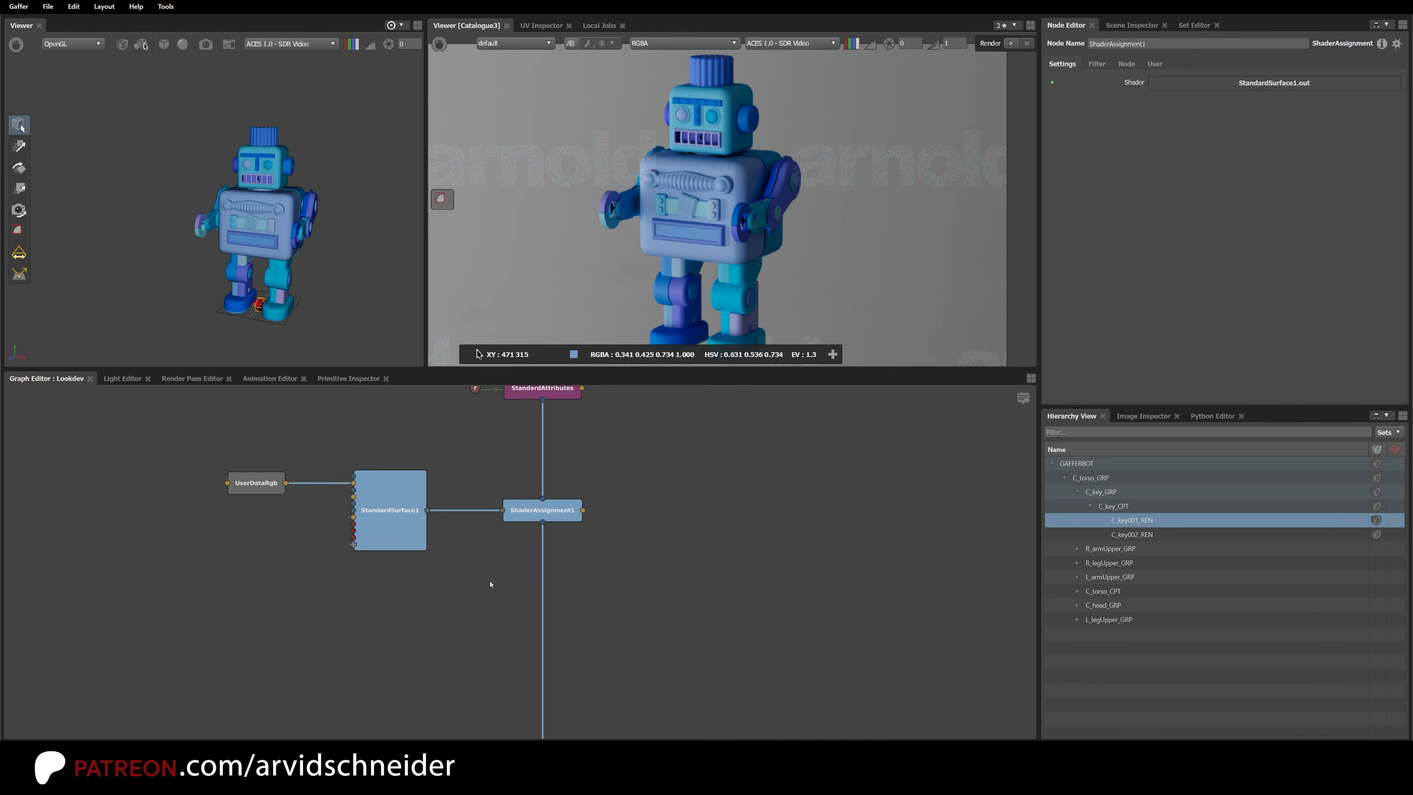
key(ctrl+c)
click(446, 611)
key(ctrl+v)
drag(389, 617, 393, 635)
click(412, 685)
mouse_move(516, 631)
mouse_down()
mouse_move(539, 630)
mouse_move(512, 629)
mouse_up()
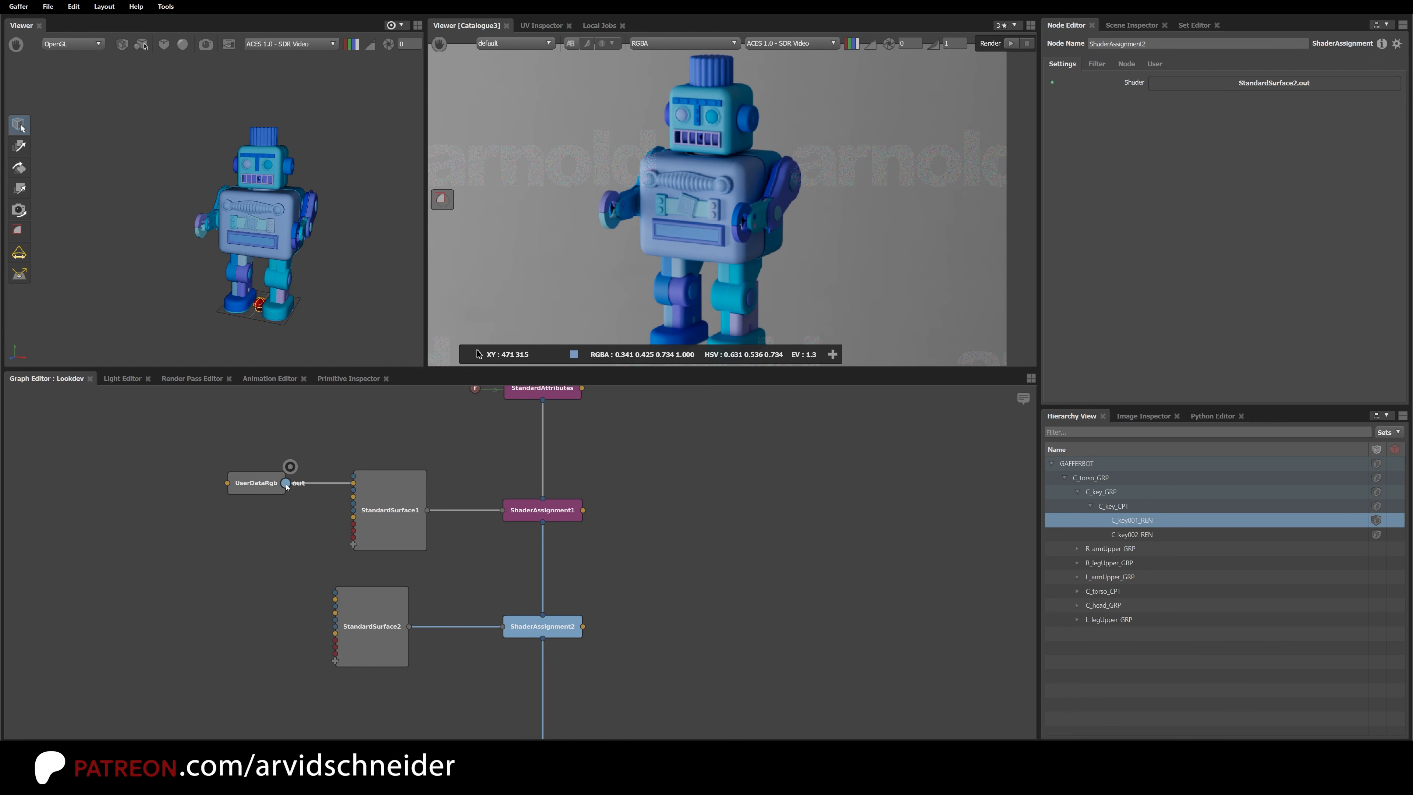
drag(294, 486, 342, 605)
Step: Filter ShaderAssignment2 to C_torso_CPT with a path filter and set StandardSurface2's metalness to 1
drag(1107, 593, 569, 633)
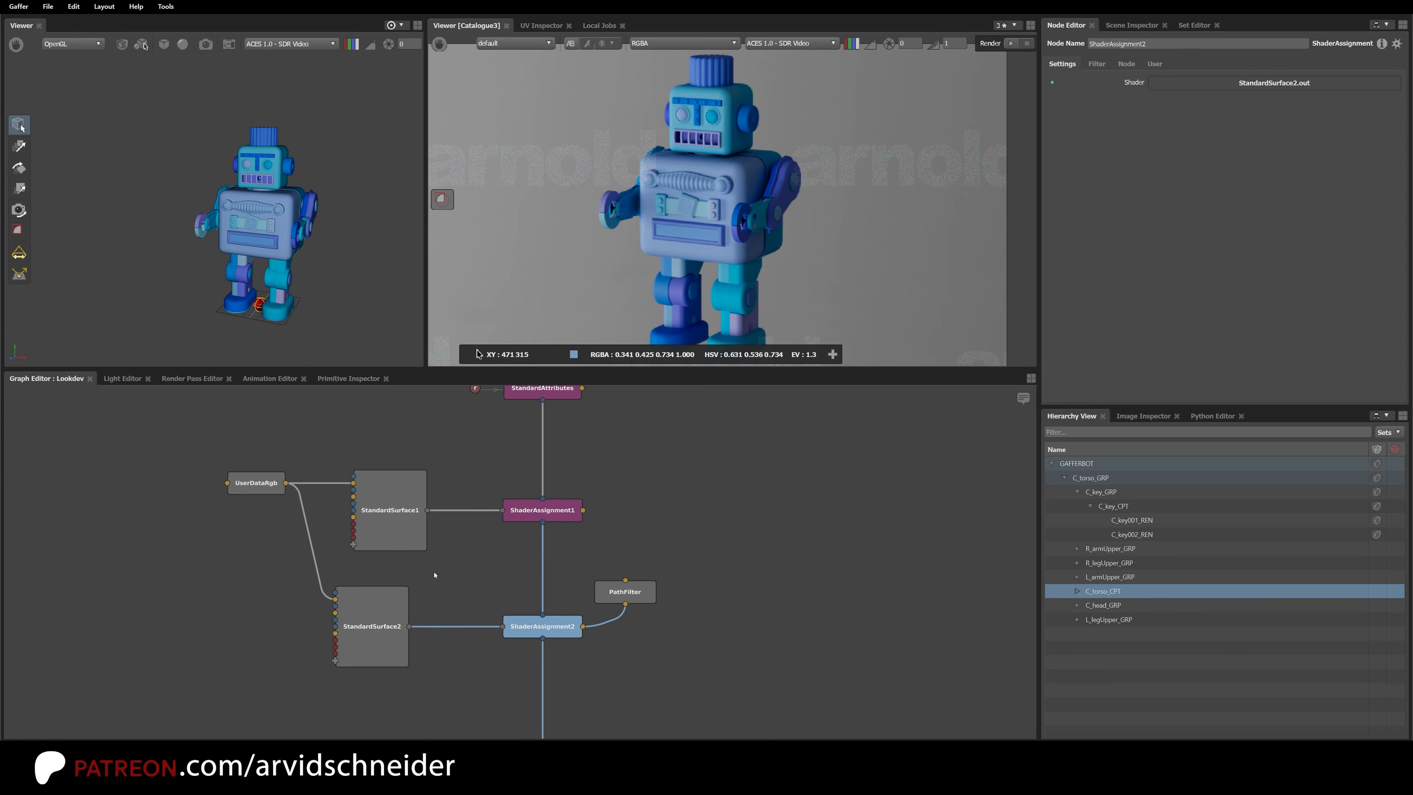
click(390, 617)
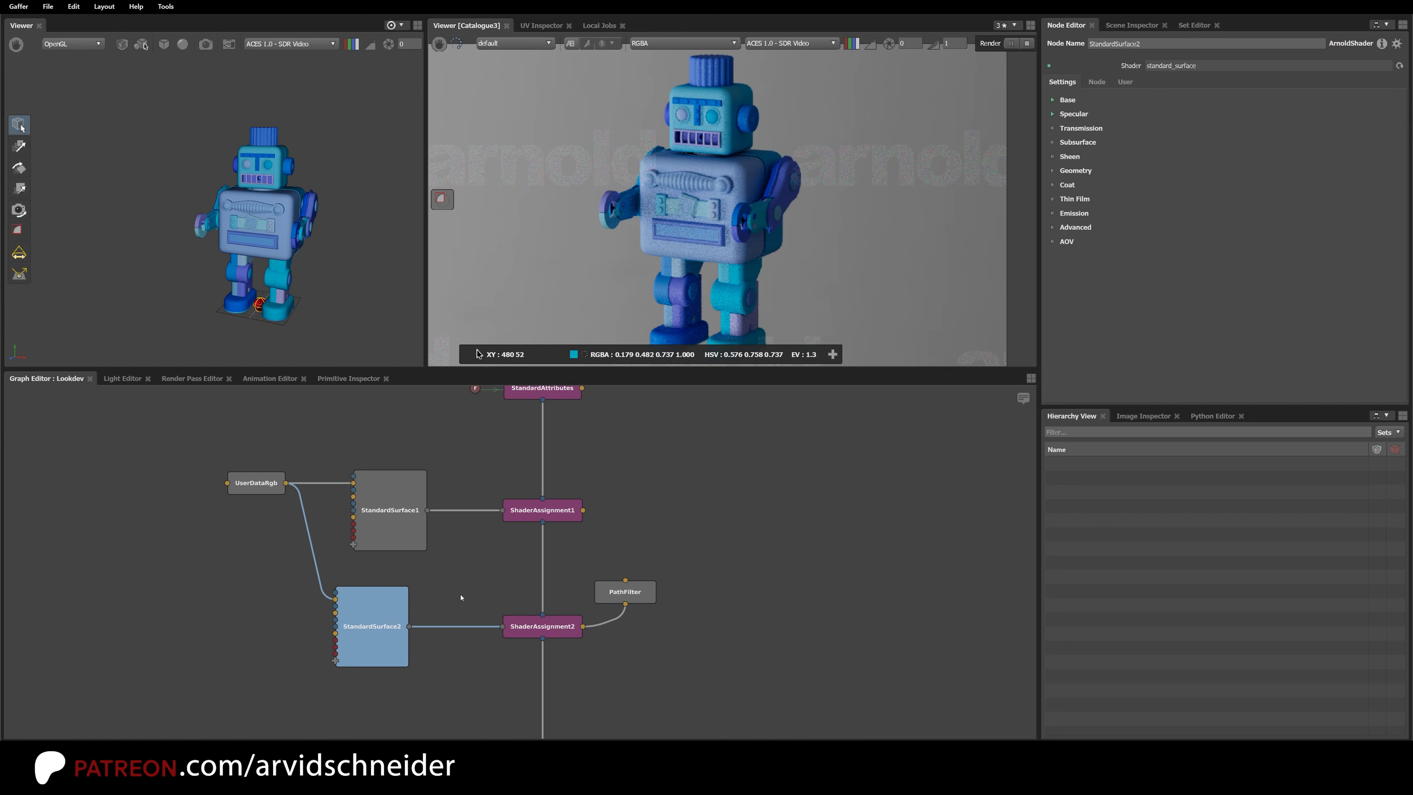
click(1072, 102)
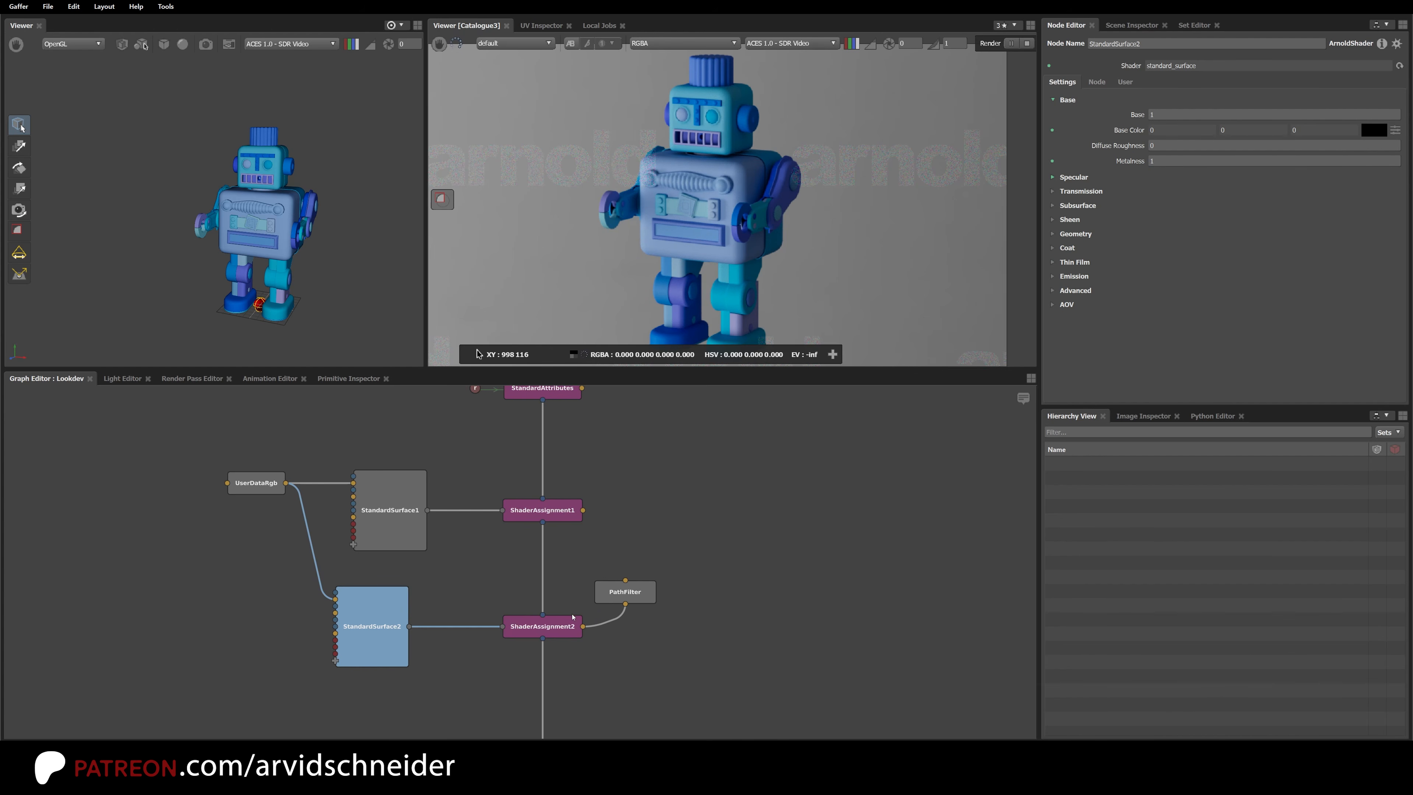
Step: Inspect the surface shader attribute at ShaderAssignment1 for C_key001_REN, C_key_GRP, R_armUpper_GRP and C_torso_CPT
click(551, 513)
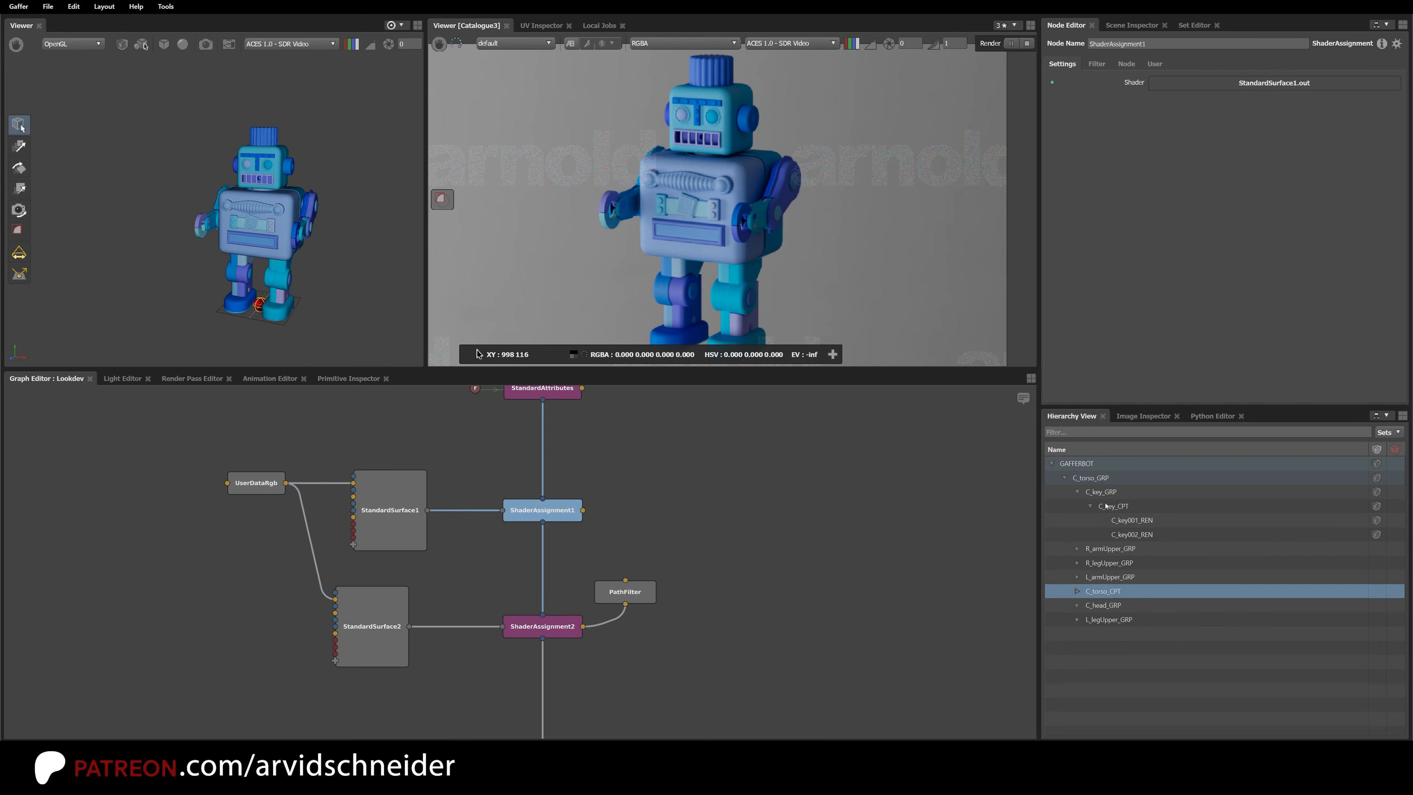
click(1117, 521)
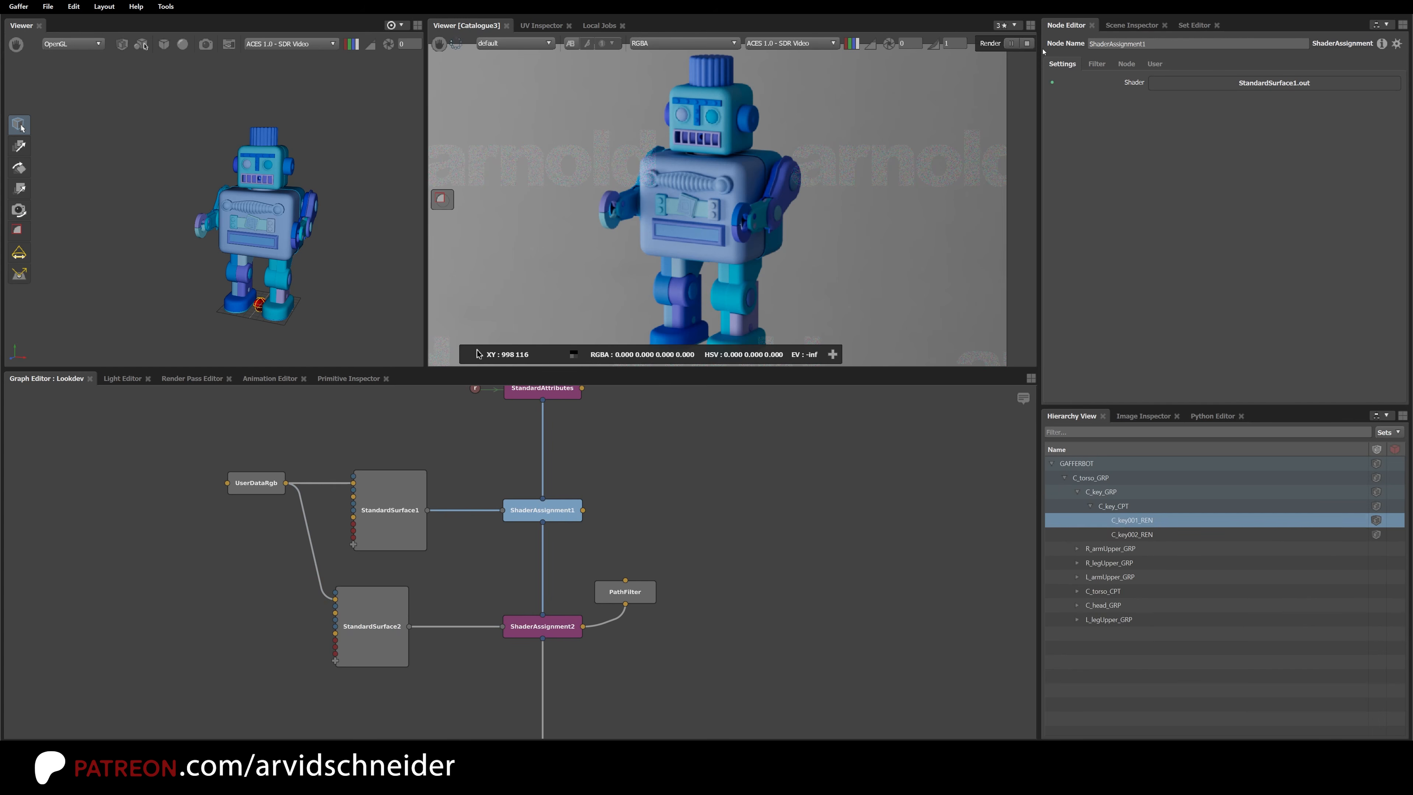
click(1129, 26)
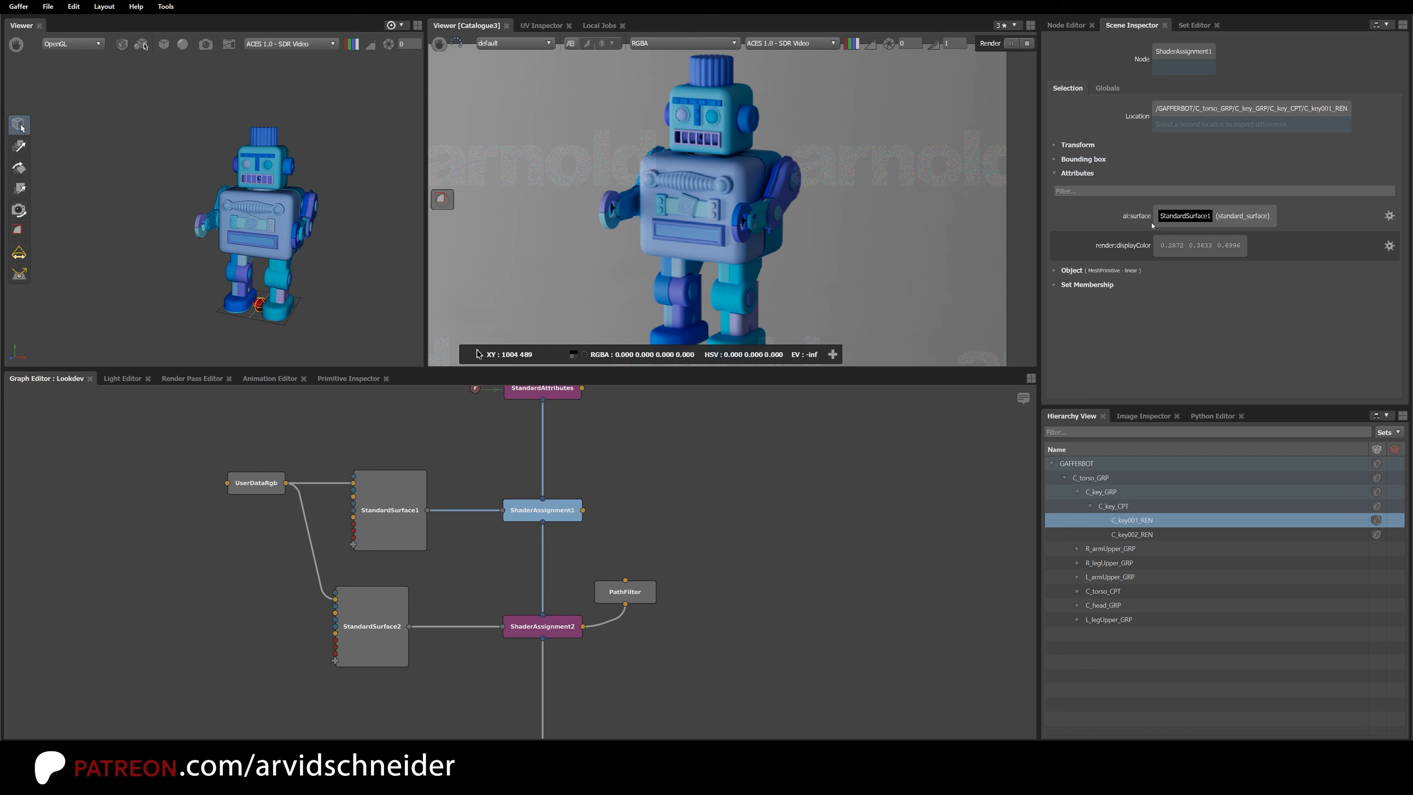
click(1122, 492)
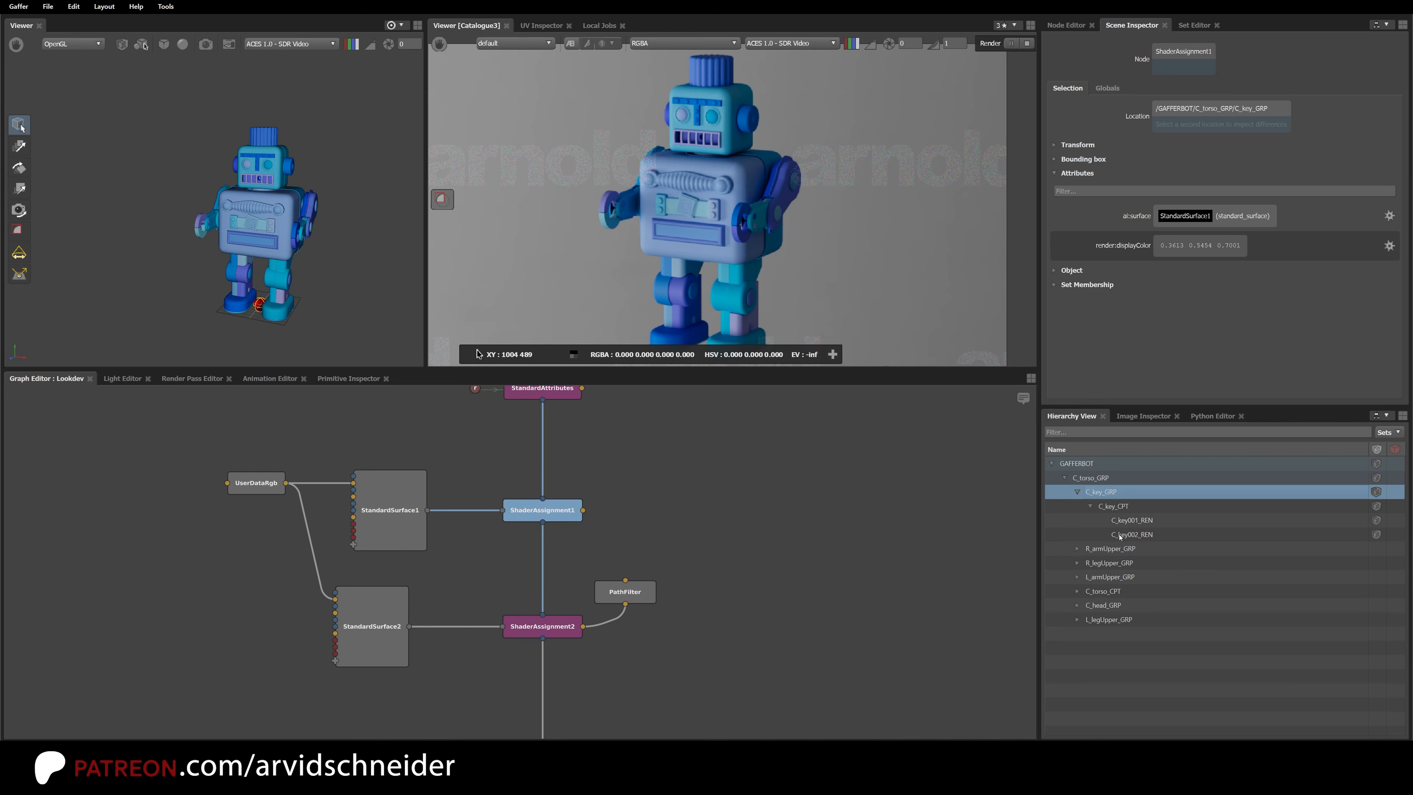
click(1118, 548)
click(1117, 591)
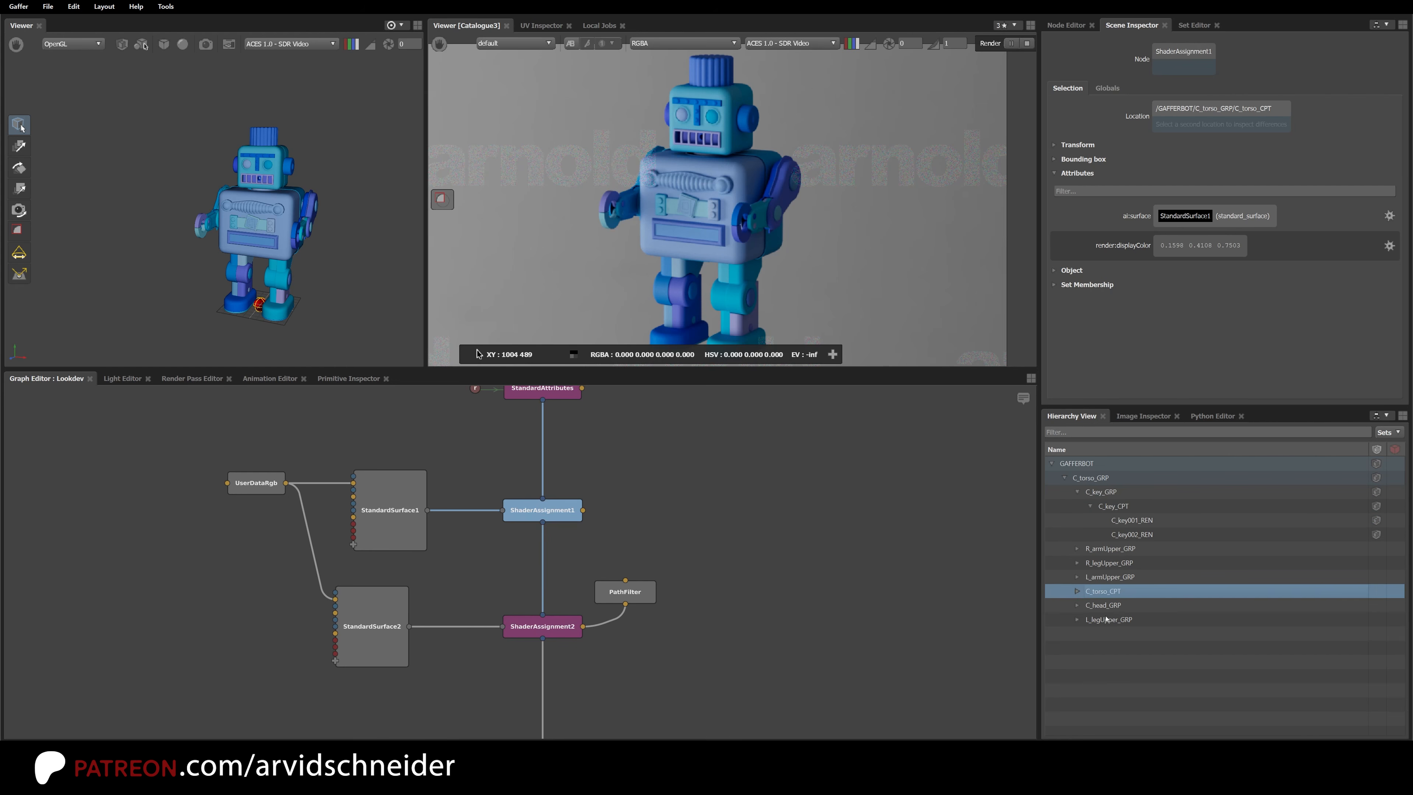
Step: Rename the StandardSurface1 node to Base
click(391, 529)
key(F2)
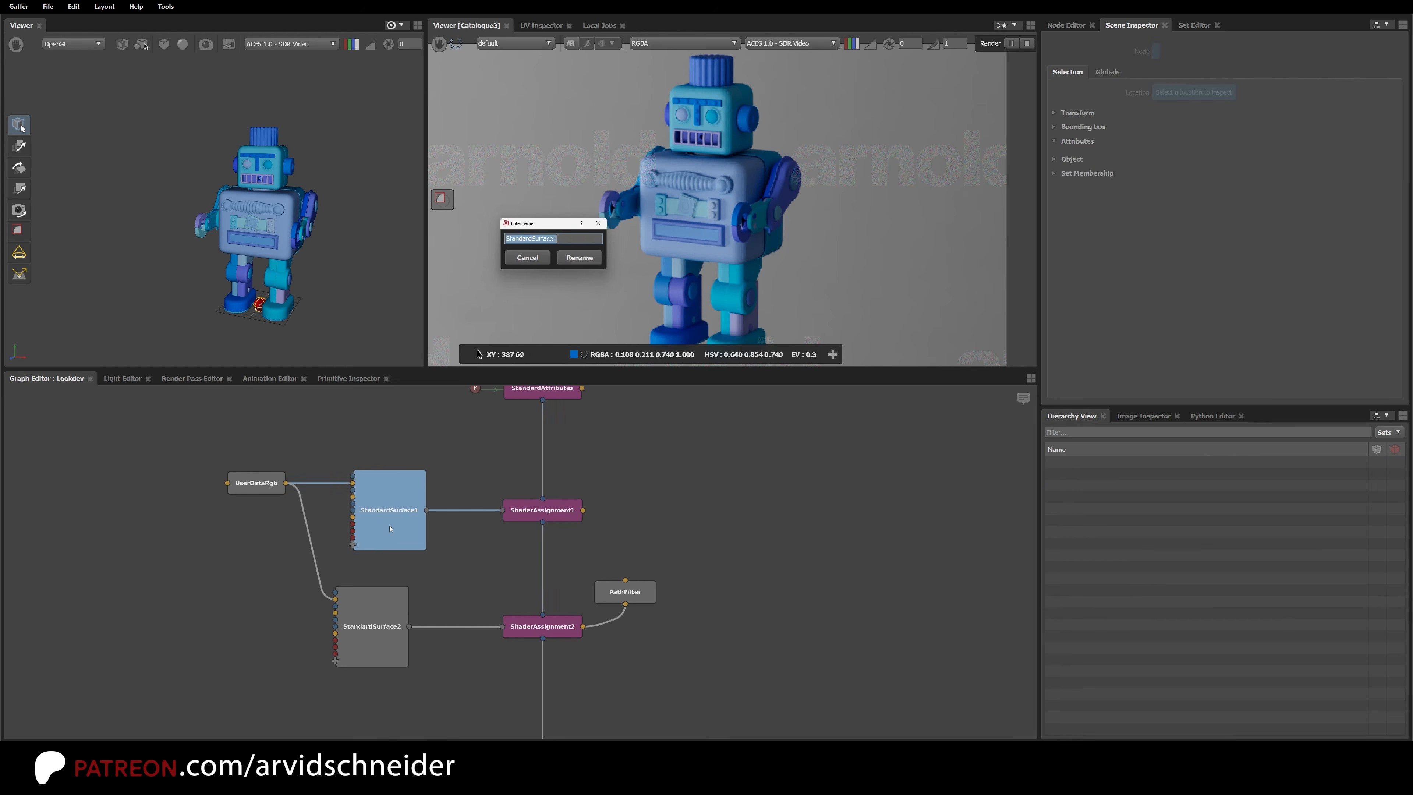
text(Base)
key(Return)
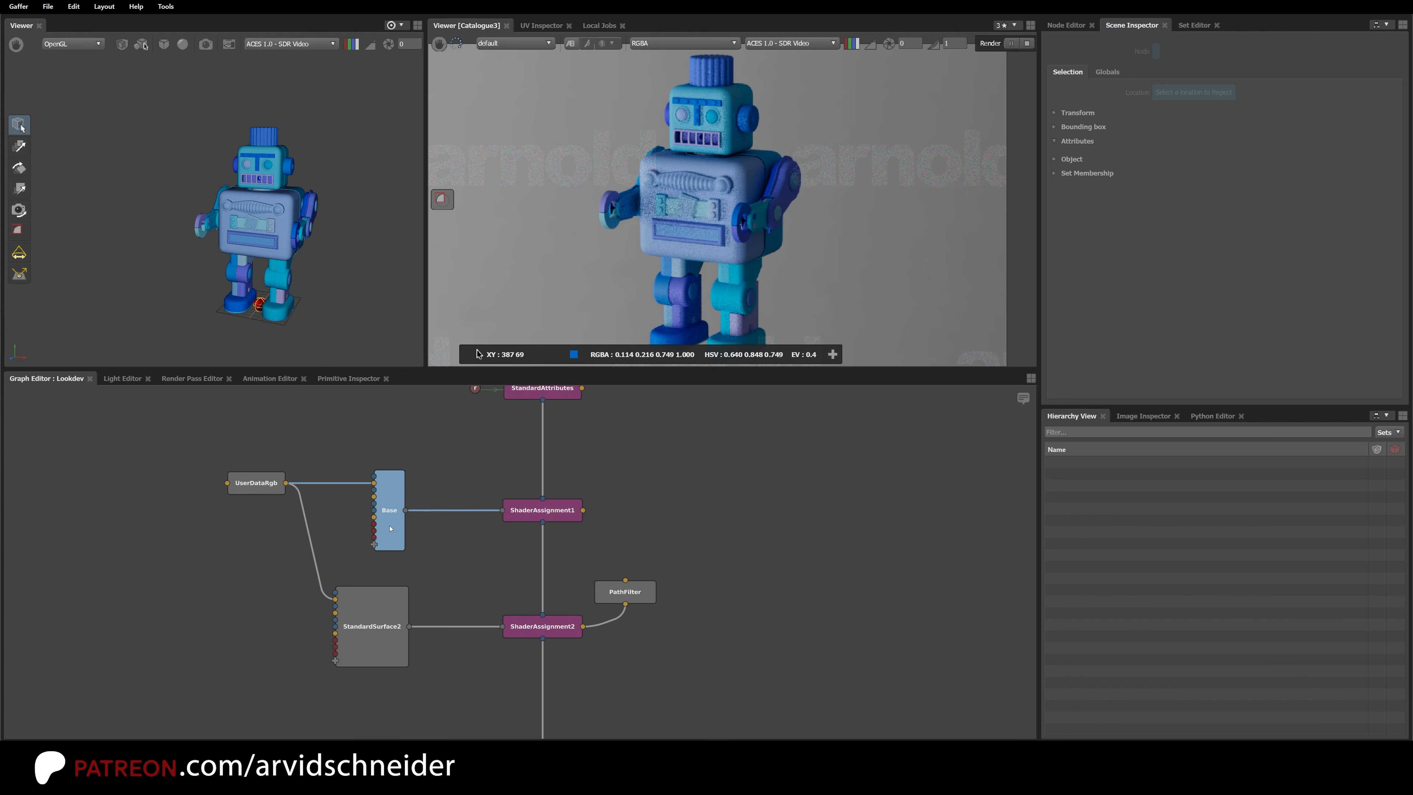
Step: Rename the StandardSurface2 node to Metal
click(372, 634)
key(F2)
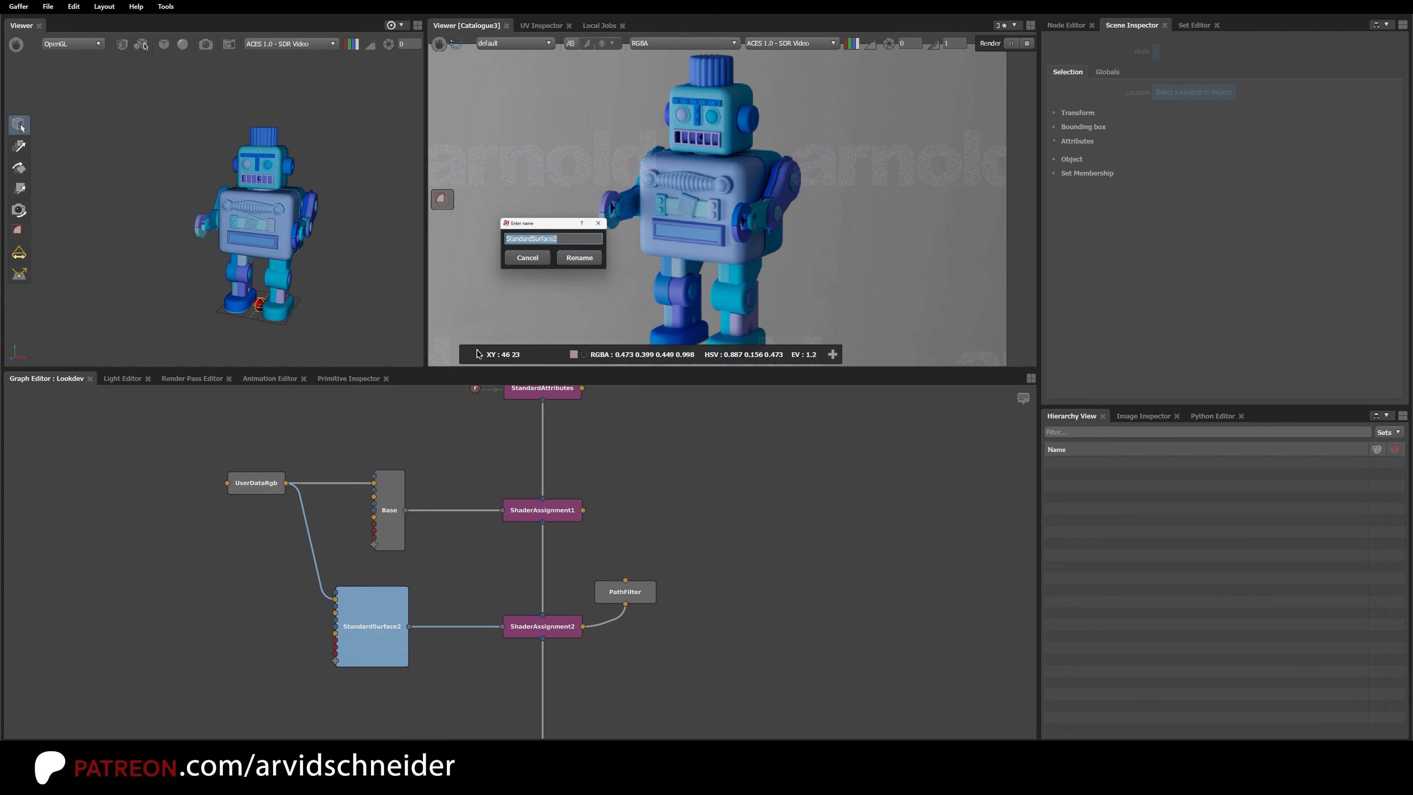
text(Metal)
key(Return)
click(732, 569)
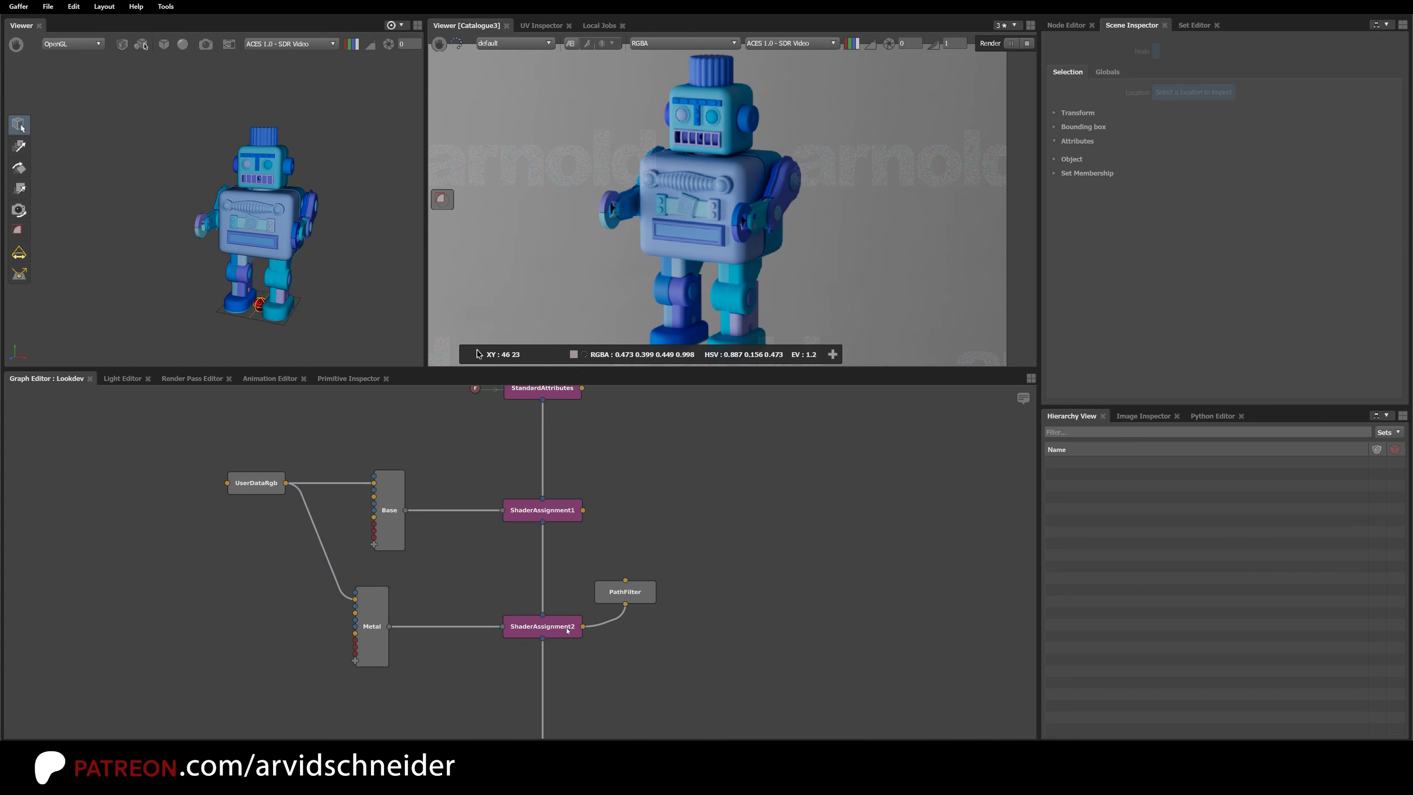
Step: Inspect the surface shader on C_torso_CPT and C_torso015_REN at ShaderAssignment2, and on C_torso015_REN at ShaderAssignment1
click(566, 629)
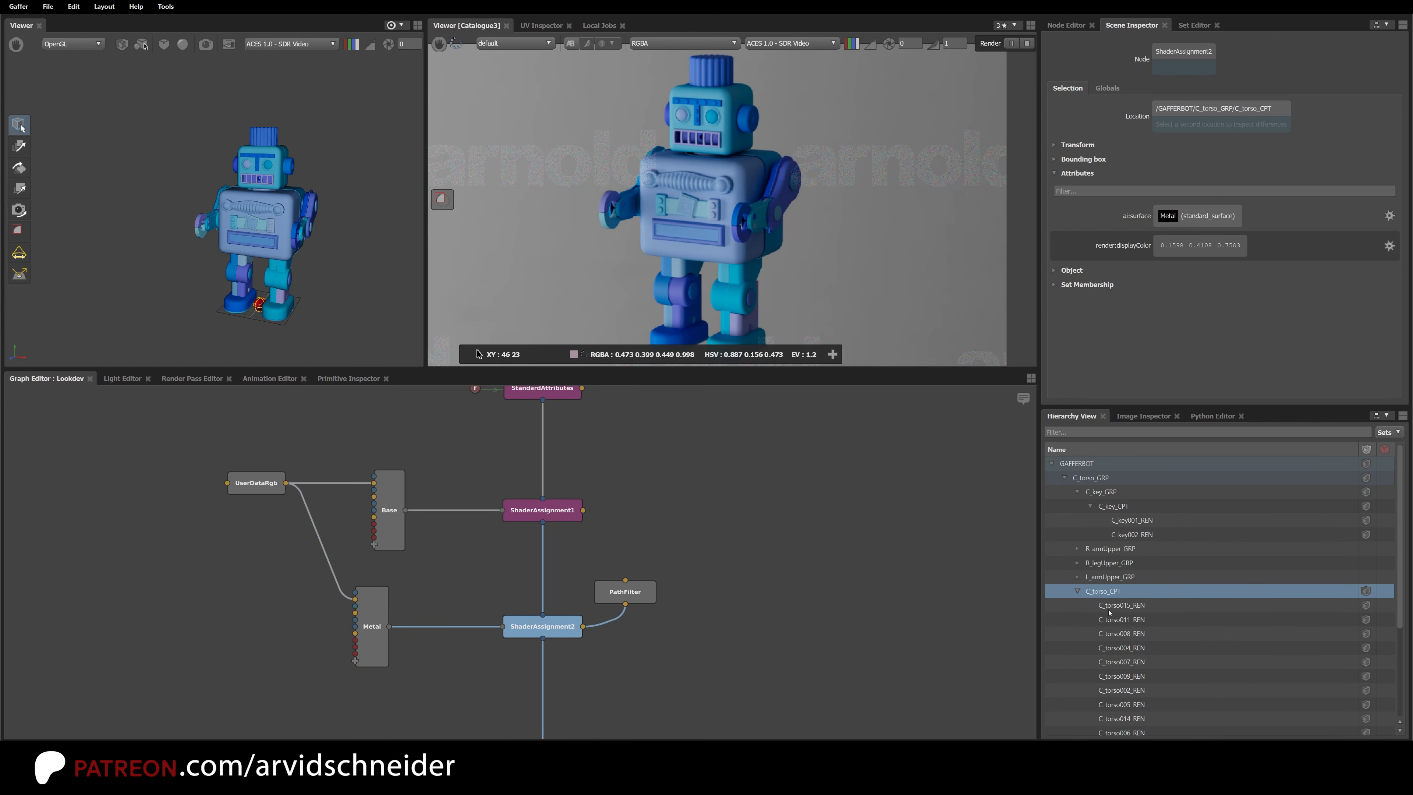
click(1119, 607)
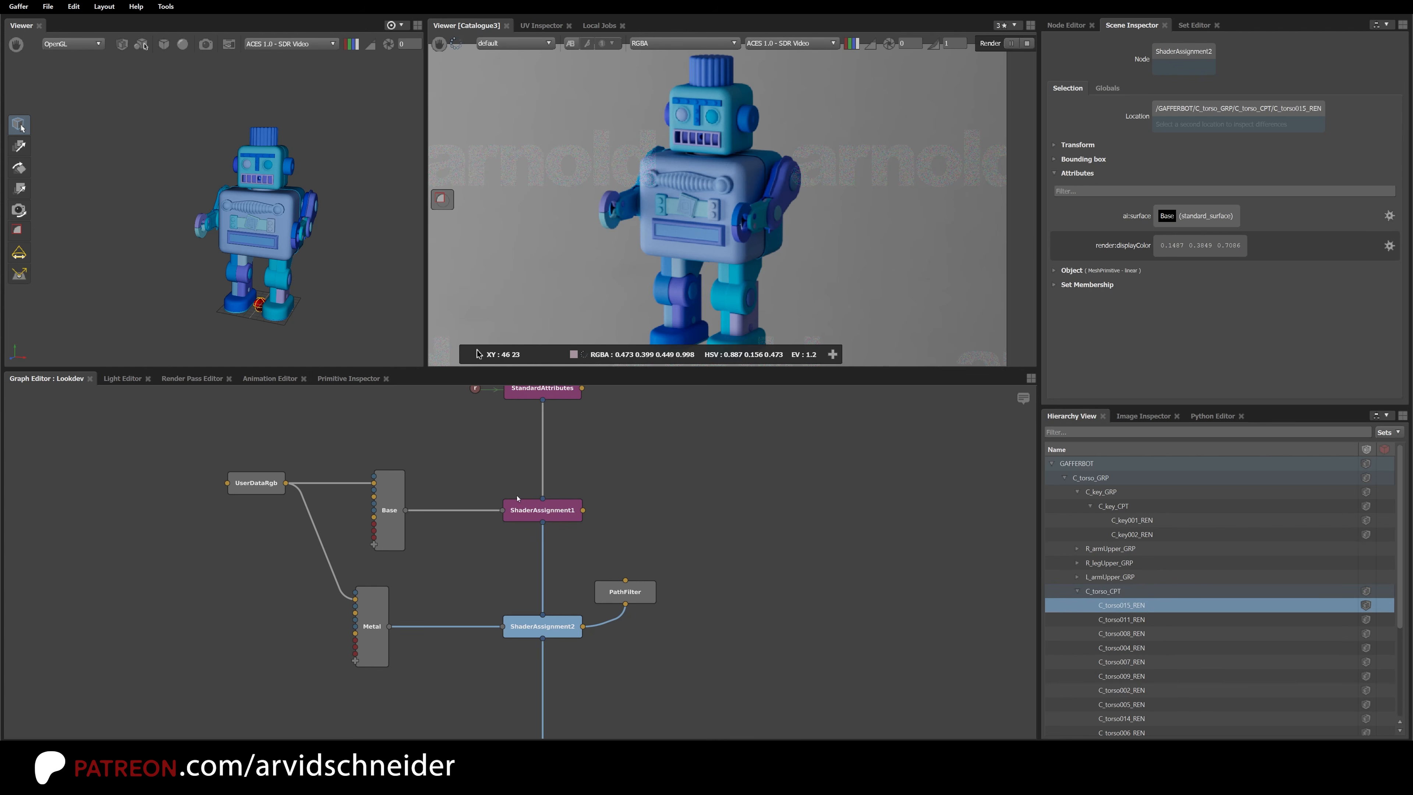
drag(481, 468, 616, 536)
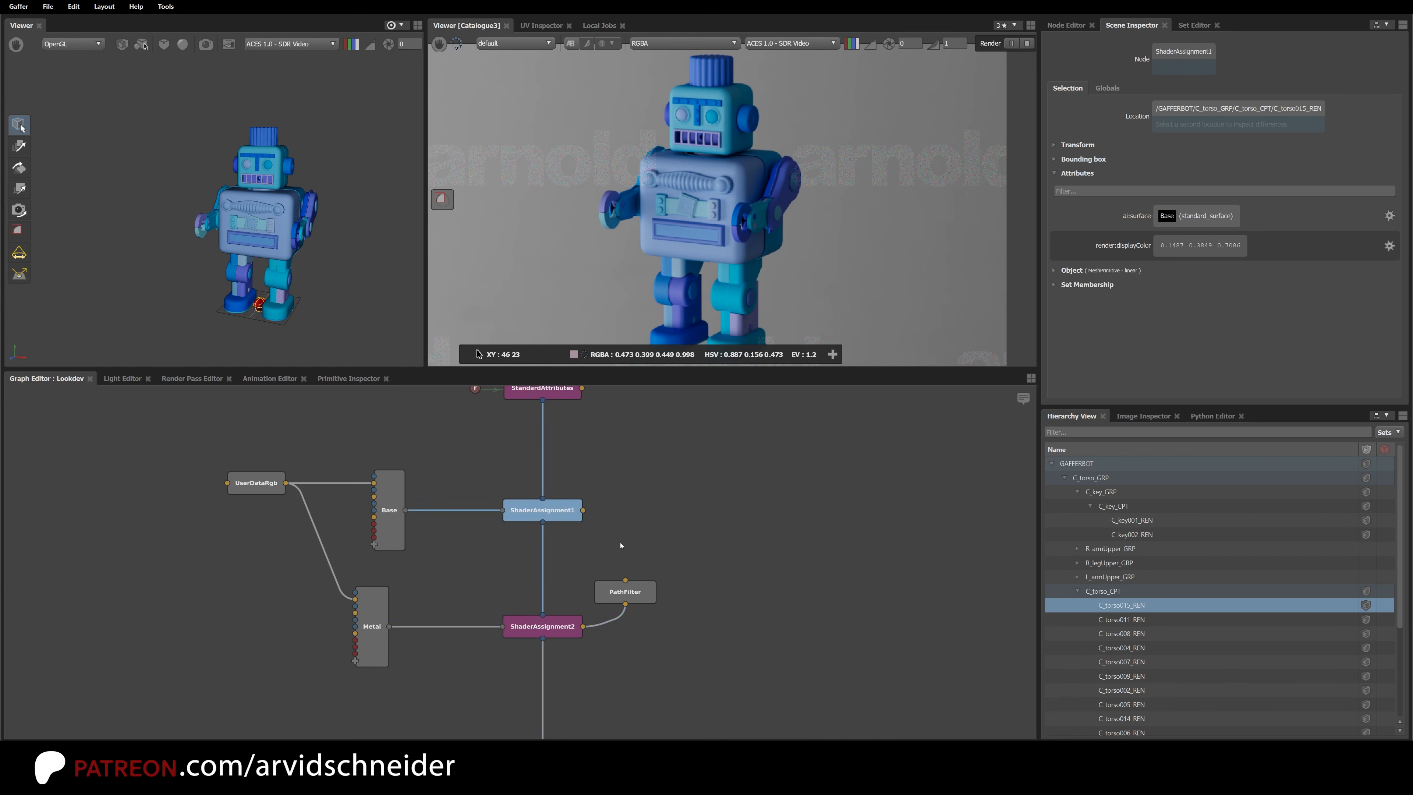
click(646, 535)
Step: Filter ShaderAssignment1 to the GAFFERBOT root location with a new path filter
click(542, 510)
scroll(1168, 584, up, 2)
drag(1076, 463, 572, 519)
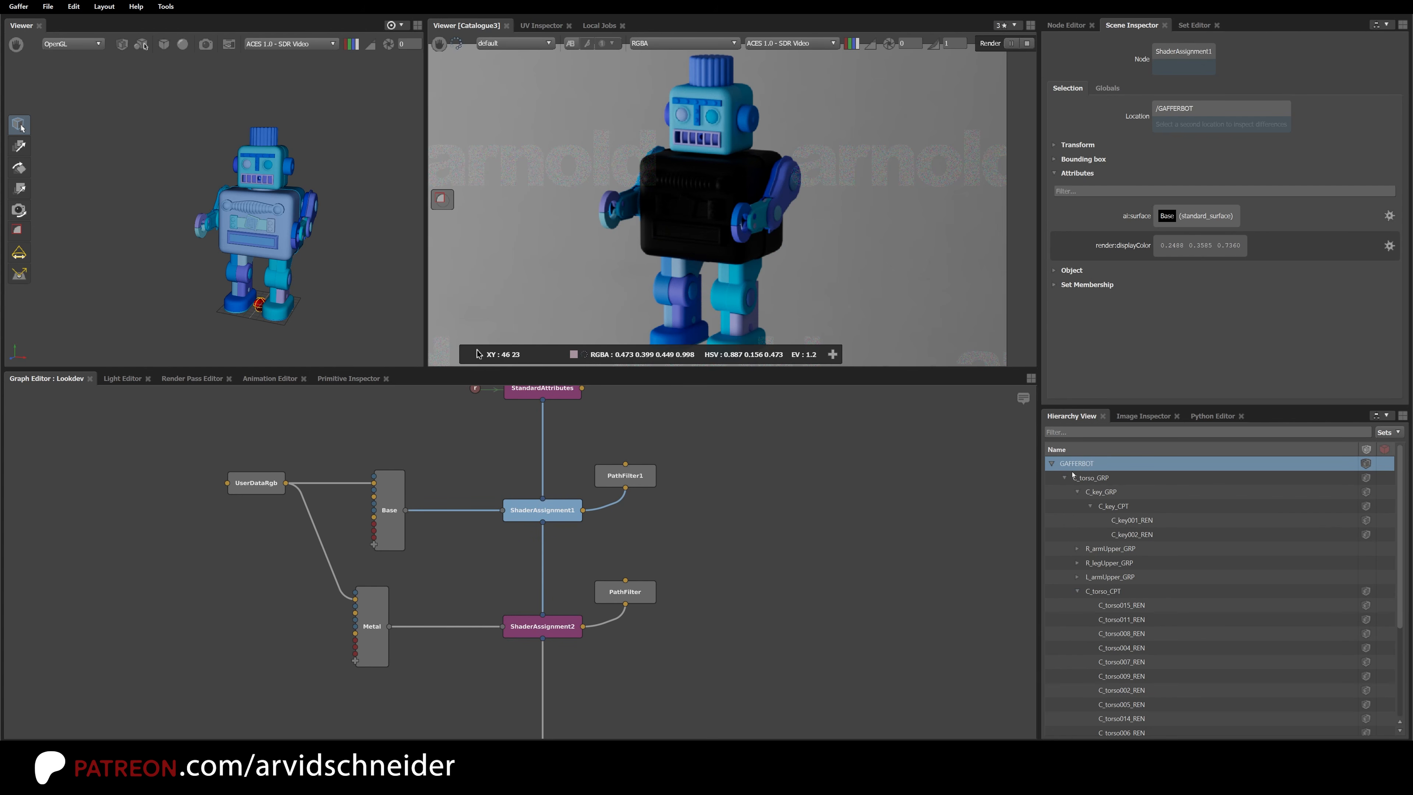
Step: Inspect the surface shader that C_torso_CPT's child locations, such as C_torso005_REN, receive at ShaderAssignment2
click(1077, 491)
click(1103, 548)
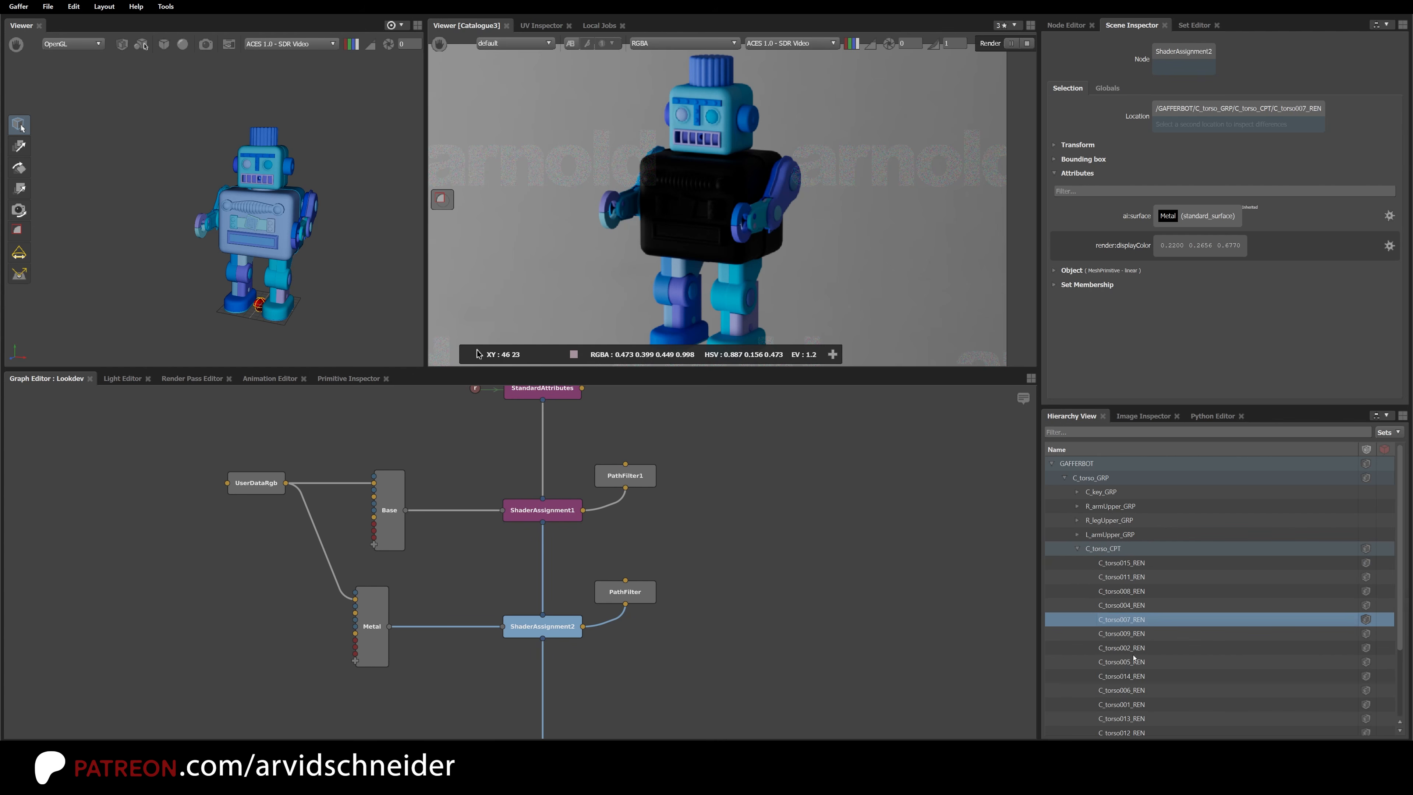
click(1121, 661)
click(1076, 549)
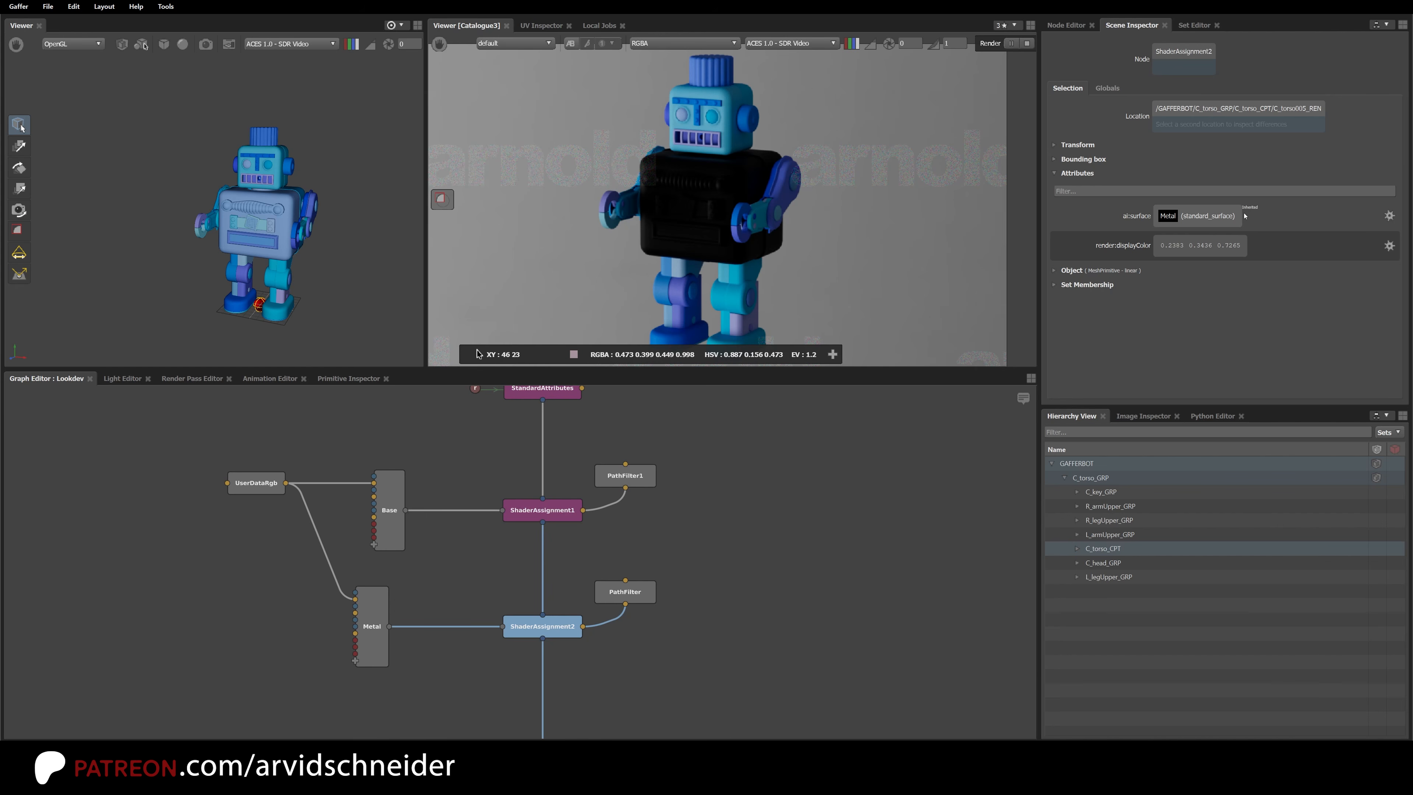
click(1078, 548)
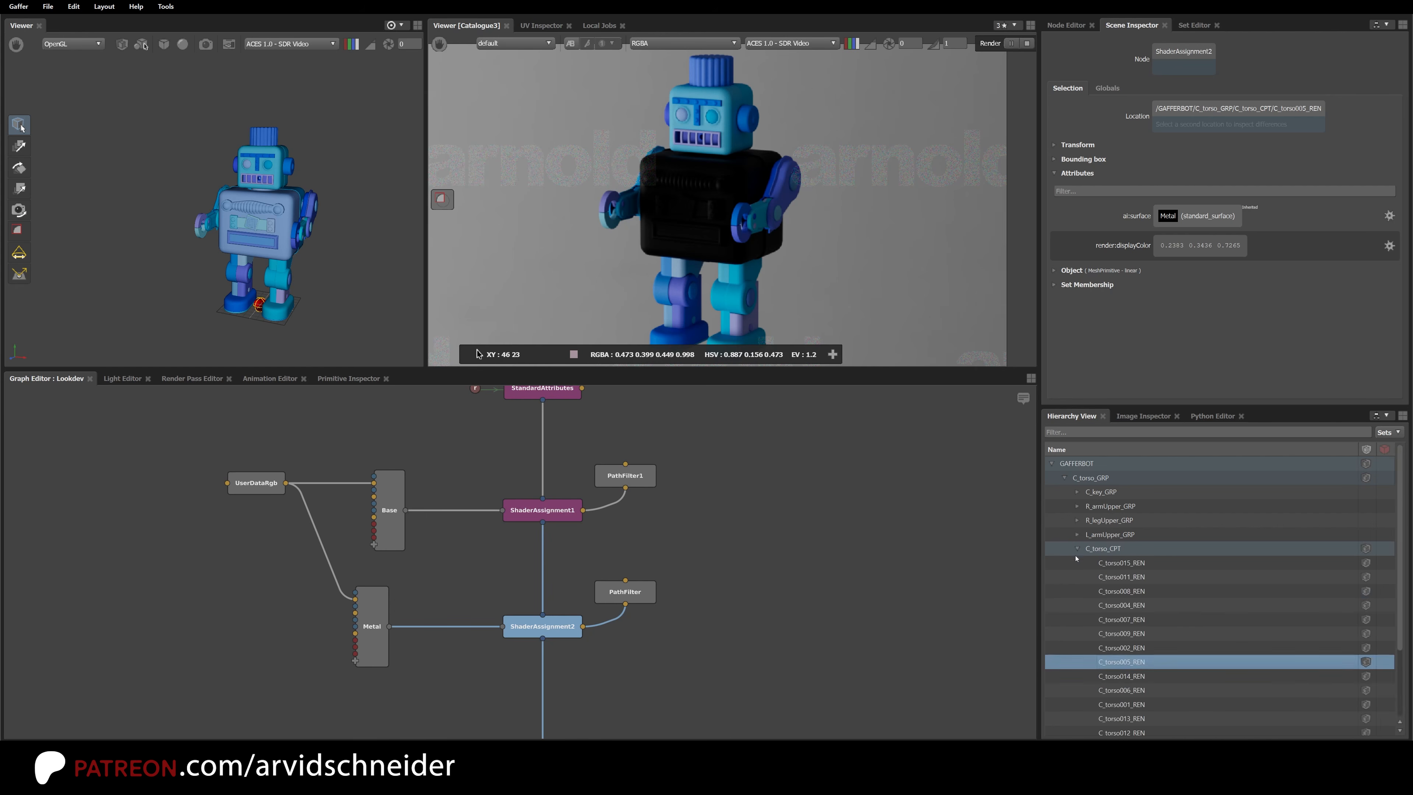
Step: Disable PathFilter1 to compare the render, and enable it again
click(634, 476)
key(d)
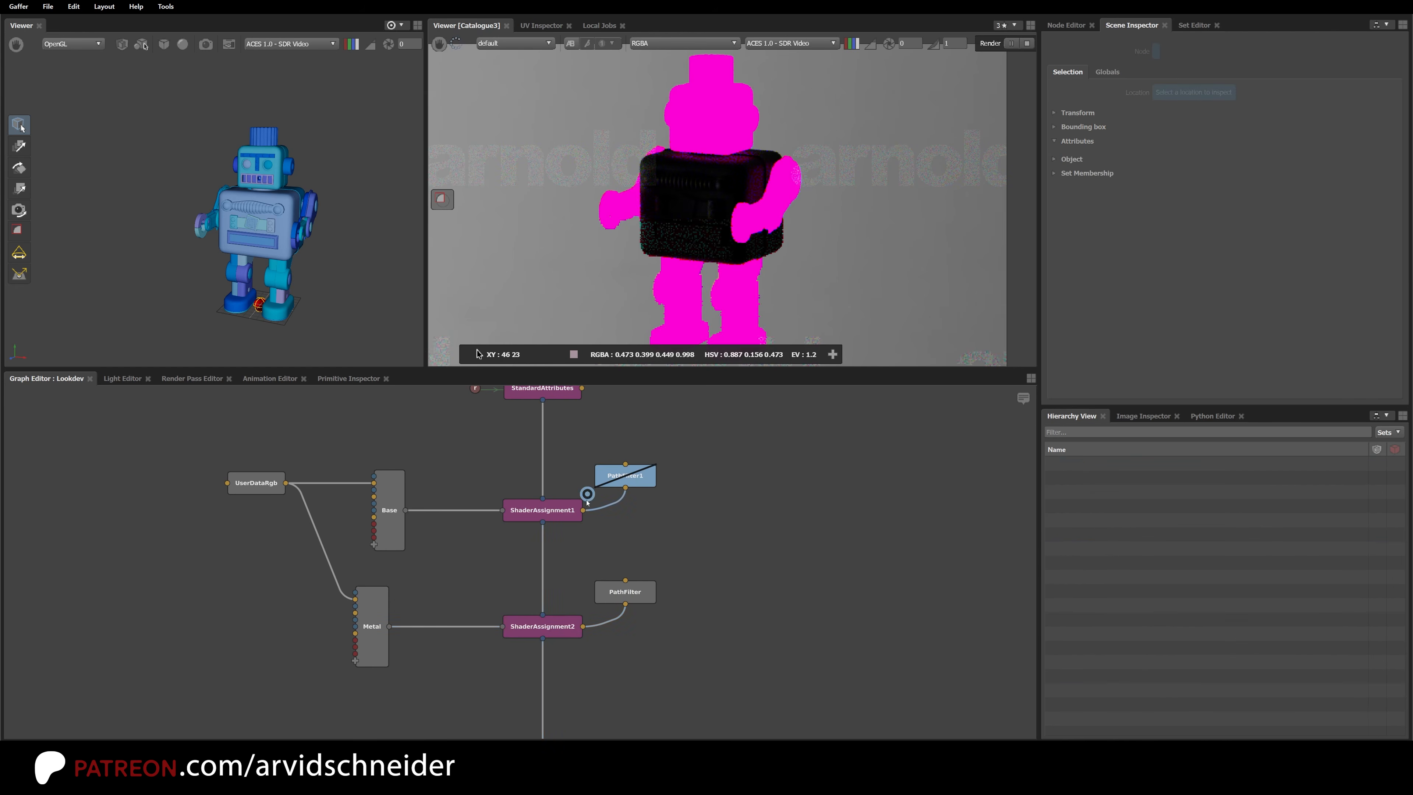
key(d)
Step: Disconnect PathFilter1 from ShaderAssignment1, inspect the surface shader on C_torso006_REN, and reconnect the filter
click(609, 511)
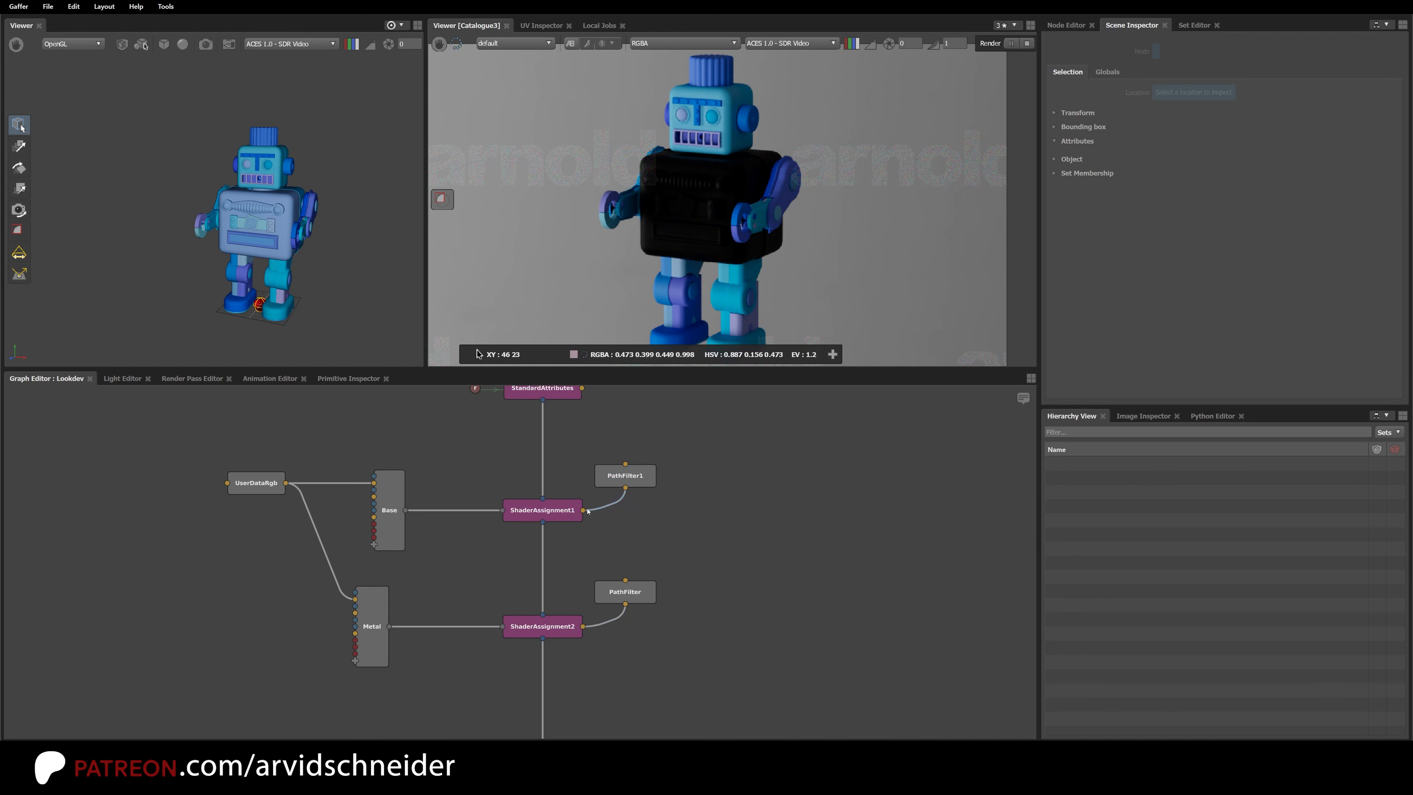
drag(591, 512, 591, 646)
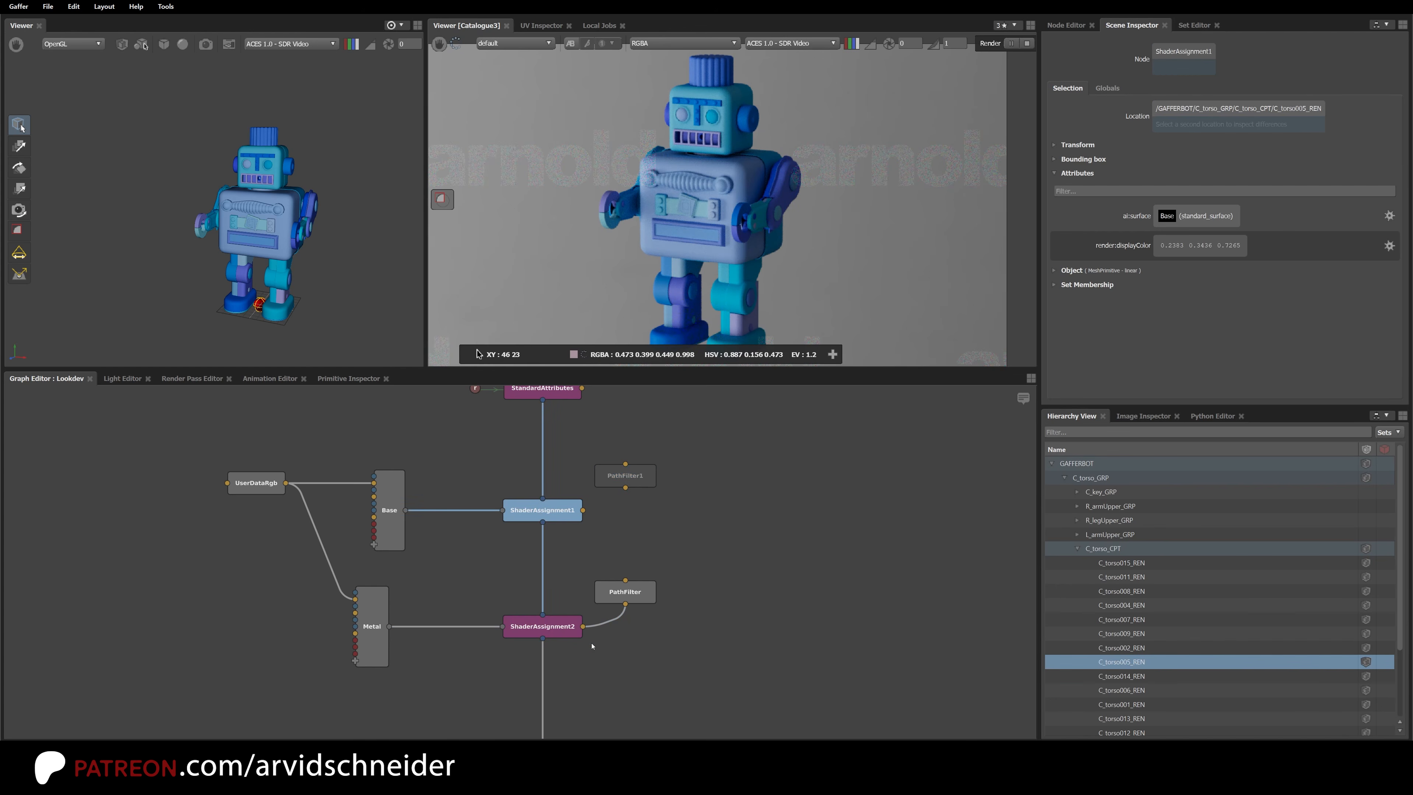
click(1121, 690)
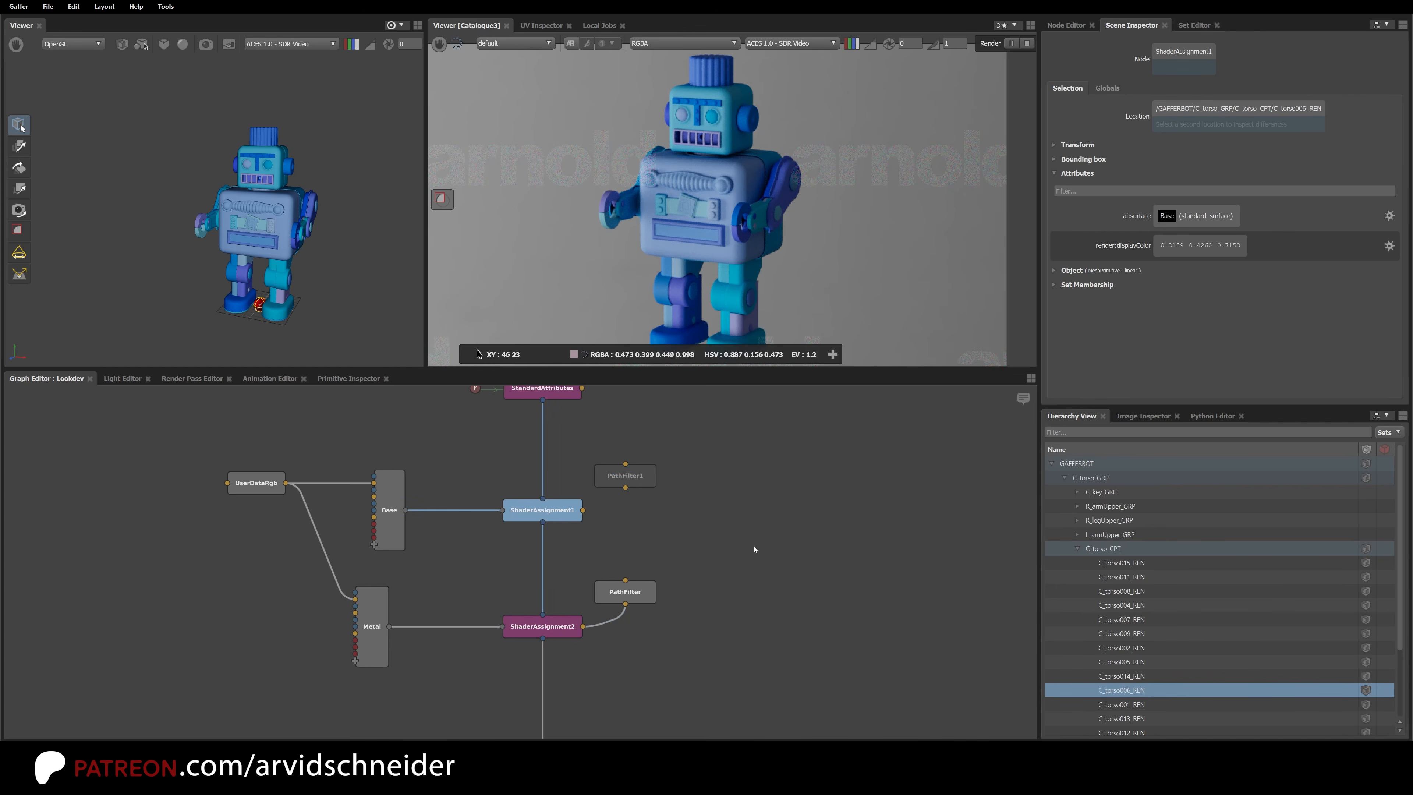
drag(625, 488, 582, 509)
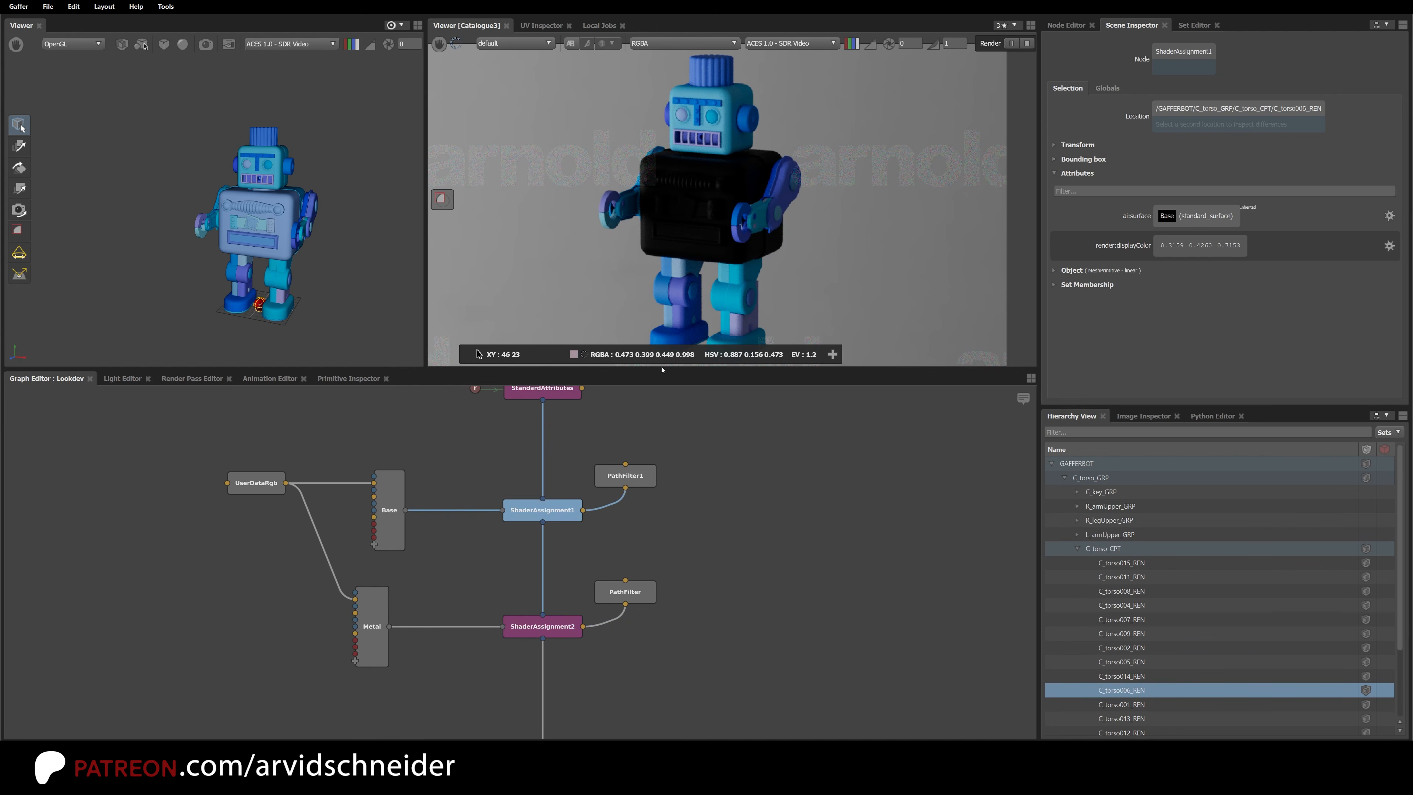
Step: Set the Base weight of the Metal shader to 1
click(760, 520)
click(372, 626)
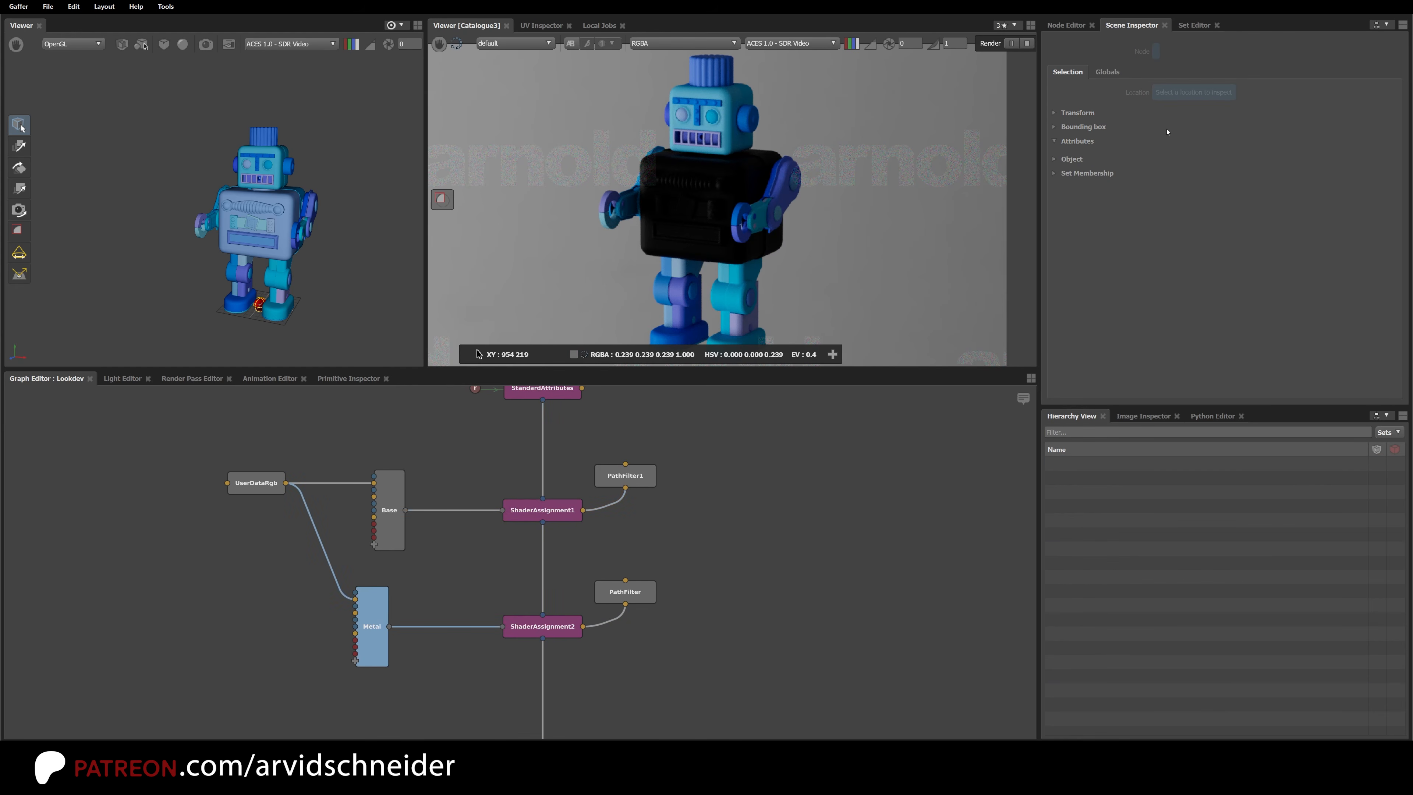
click(1069, 26)
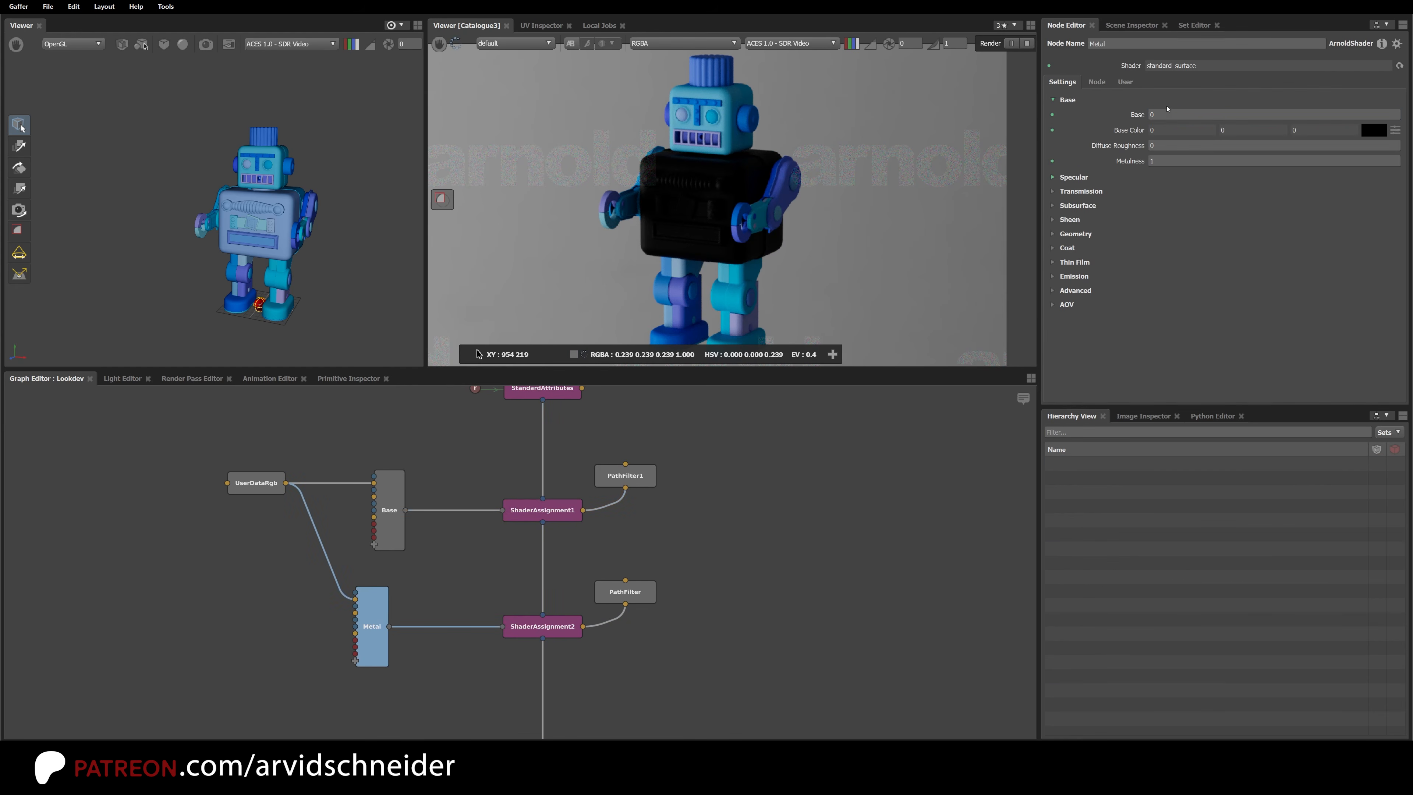
double_click(1165, 114)
text(1)
key(Return)
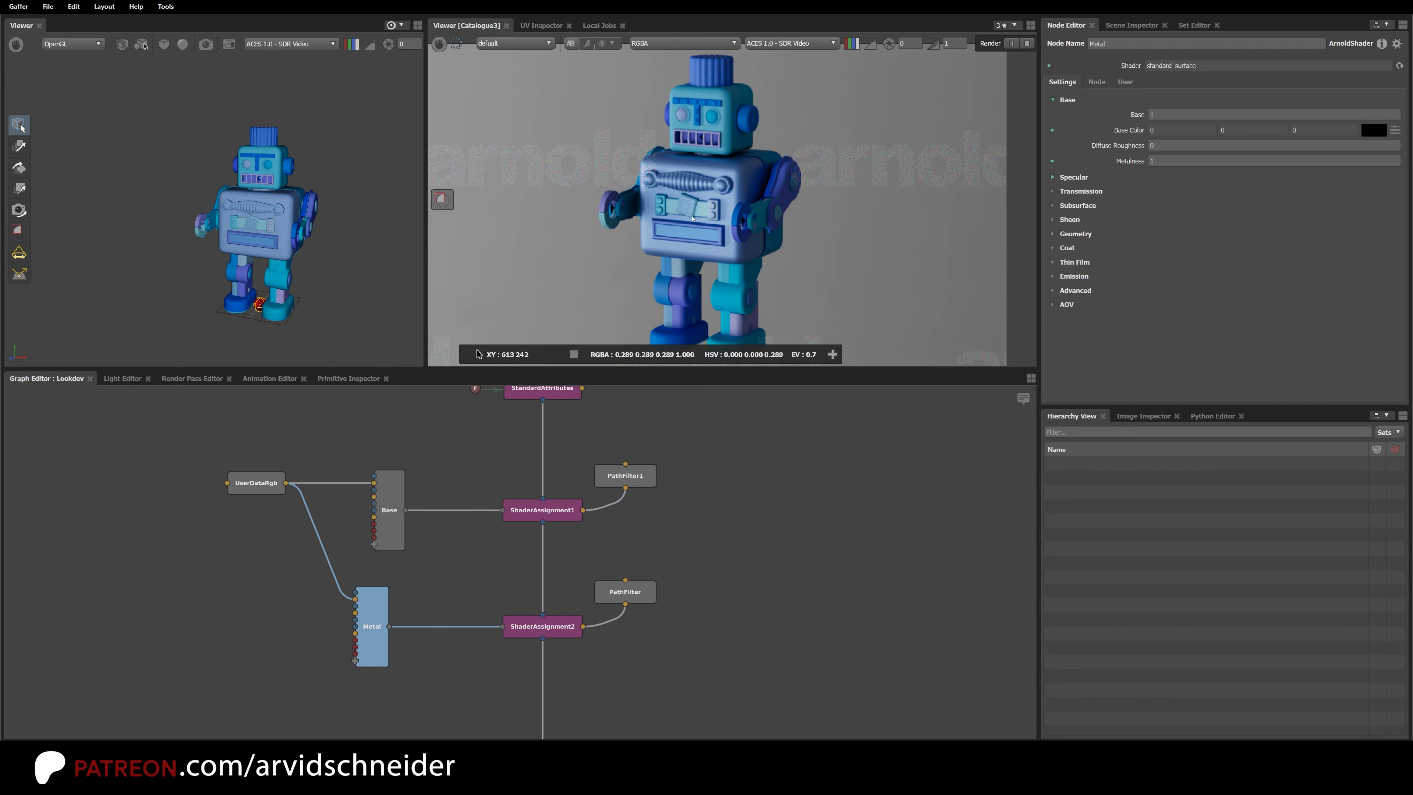
Step: Set the Metal shader's Specular Roughness to 0.2
click(1072, 177)
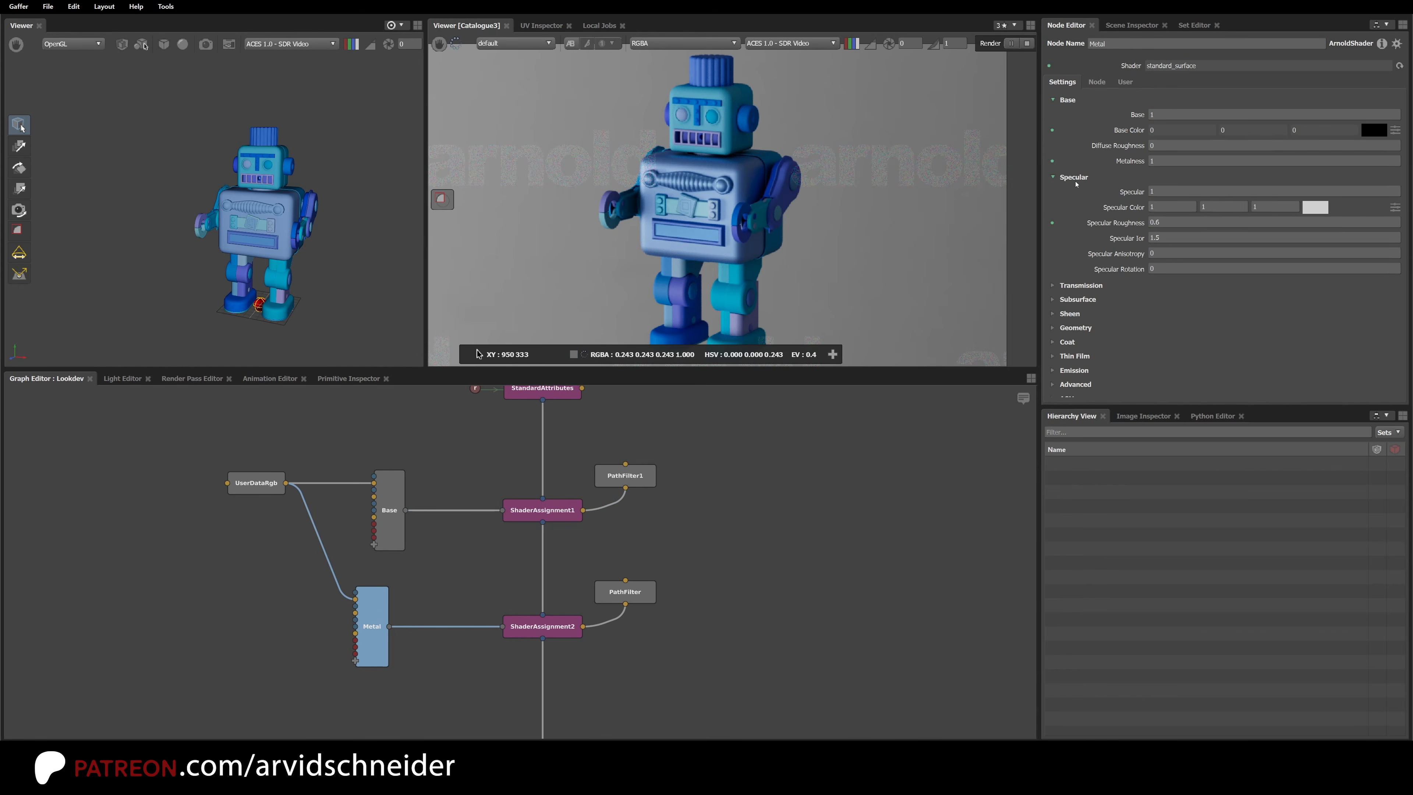
drag(1180, 222, 1156, 223)
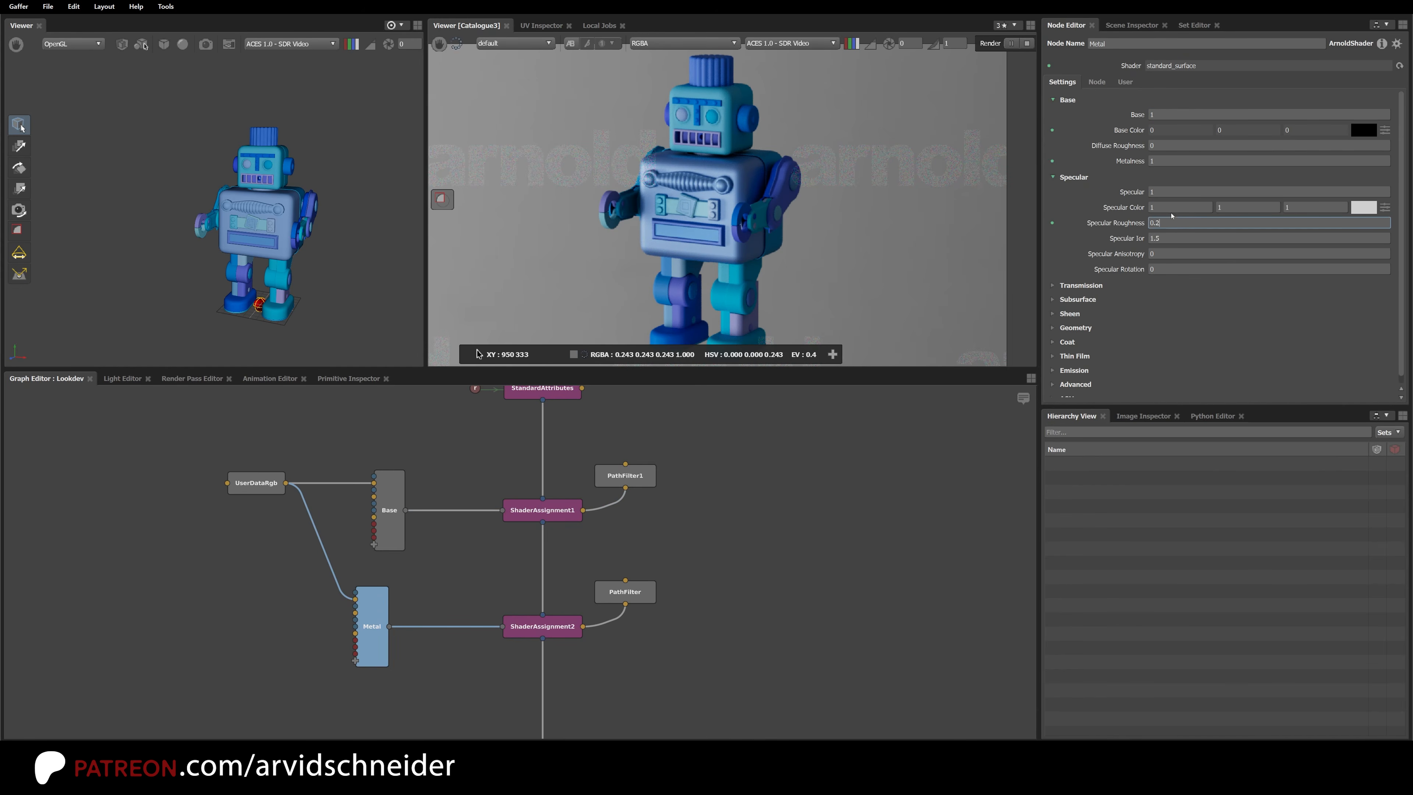
click(1172, 214)
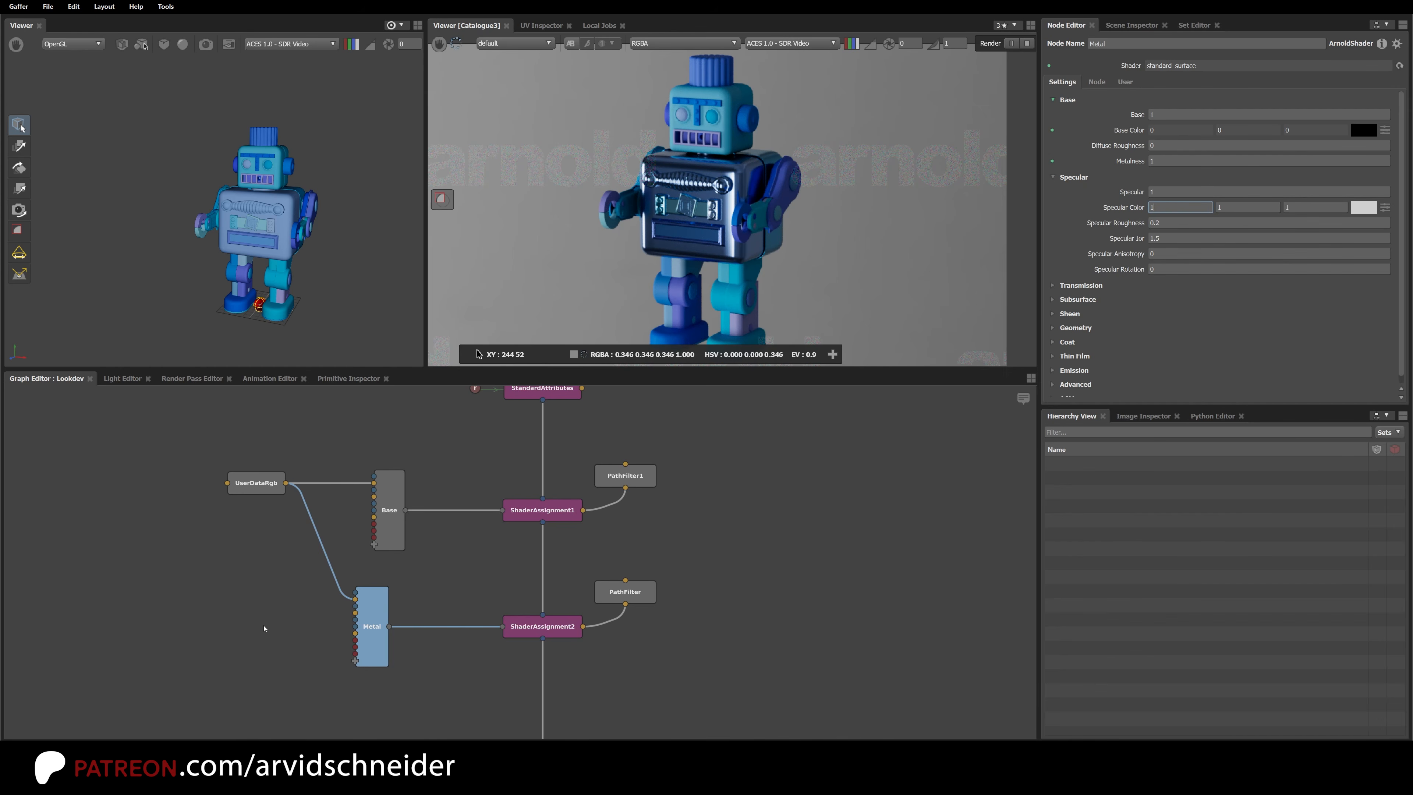
Step: Try adding Triplanar and Noise shader nodes beside the Metal shader, and delete them
middle_drag(264, 627, 340, 564)
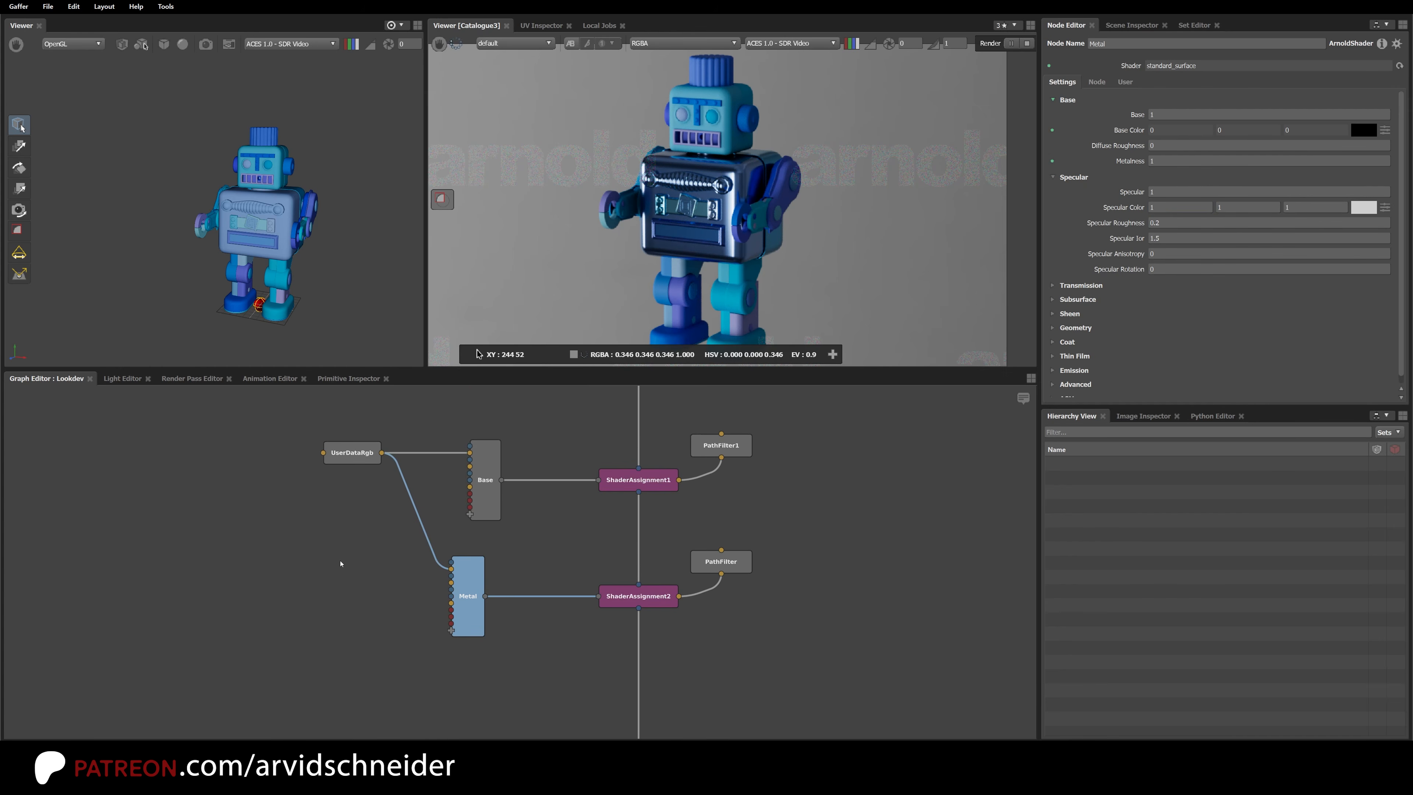
click(365, 635)
key(Tab)
text(triplanar)
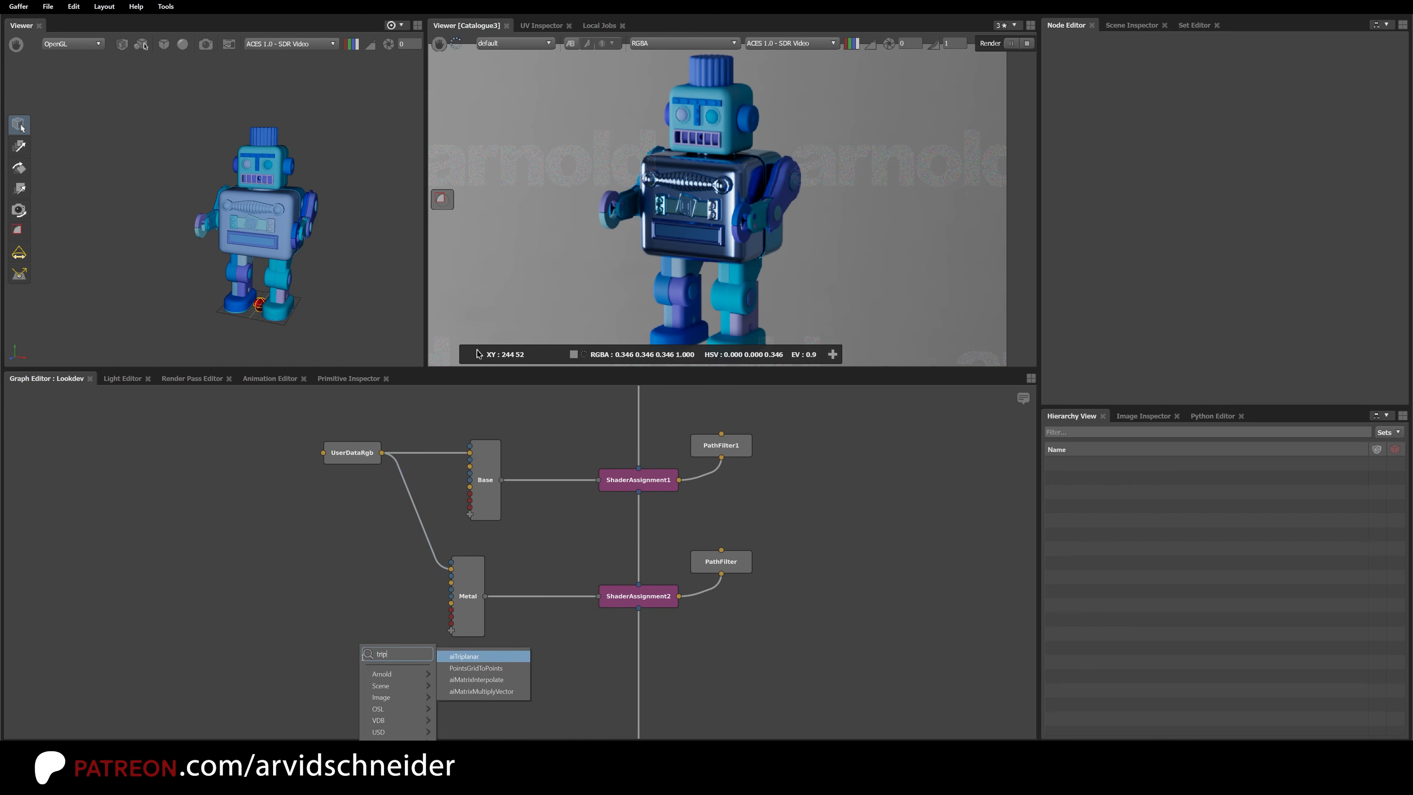
key(Return)
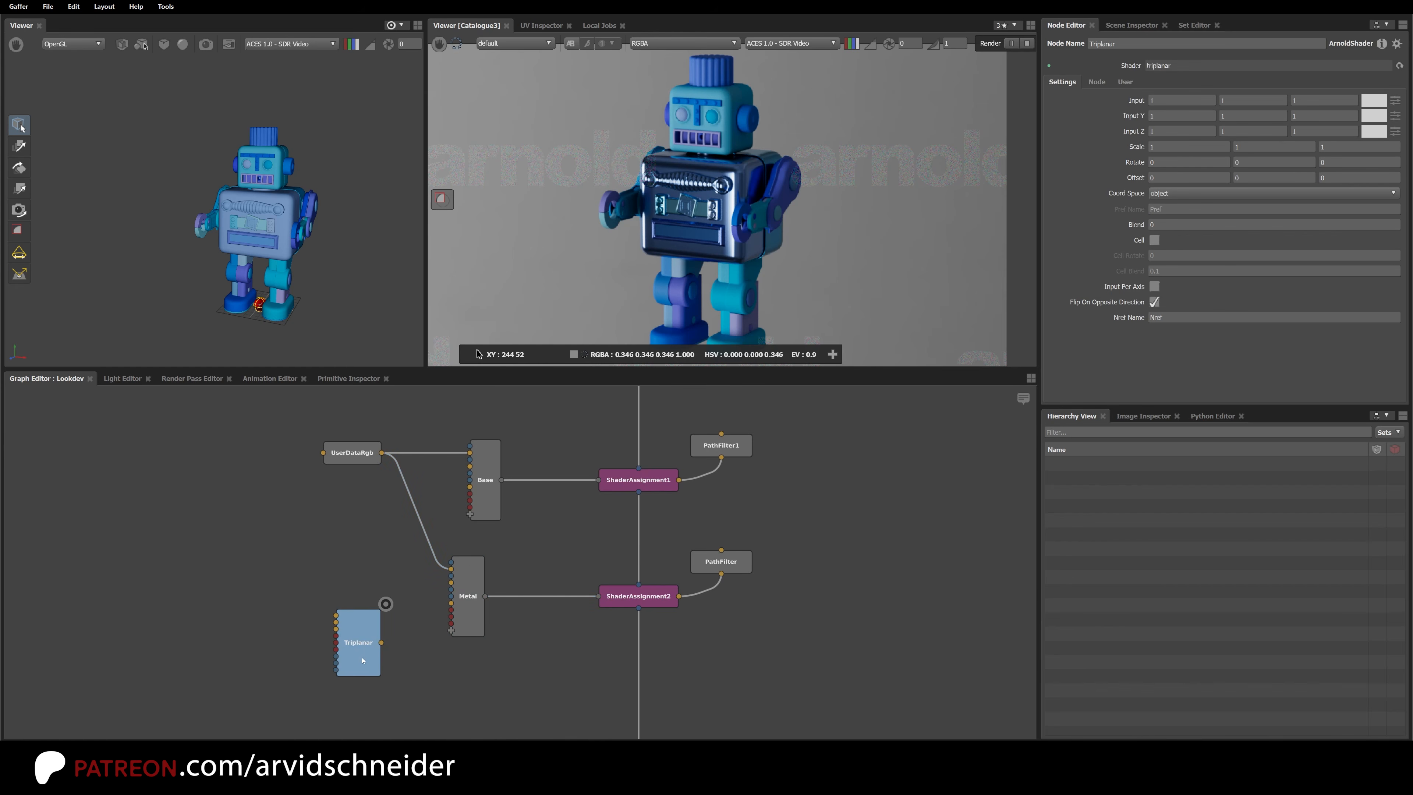
key(Tab)
text(noise)
key(Return)
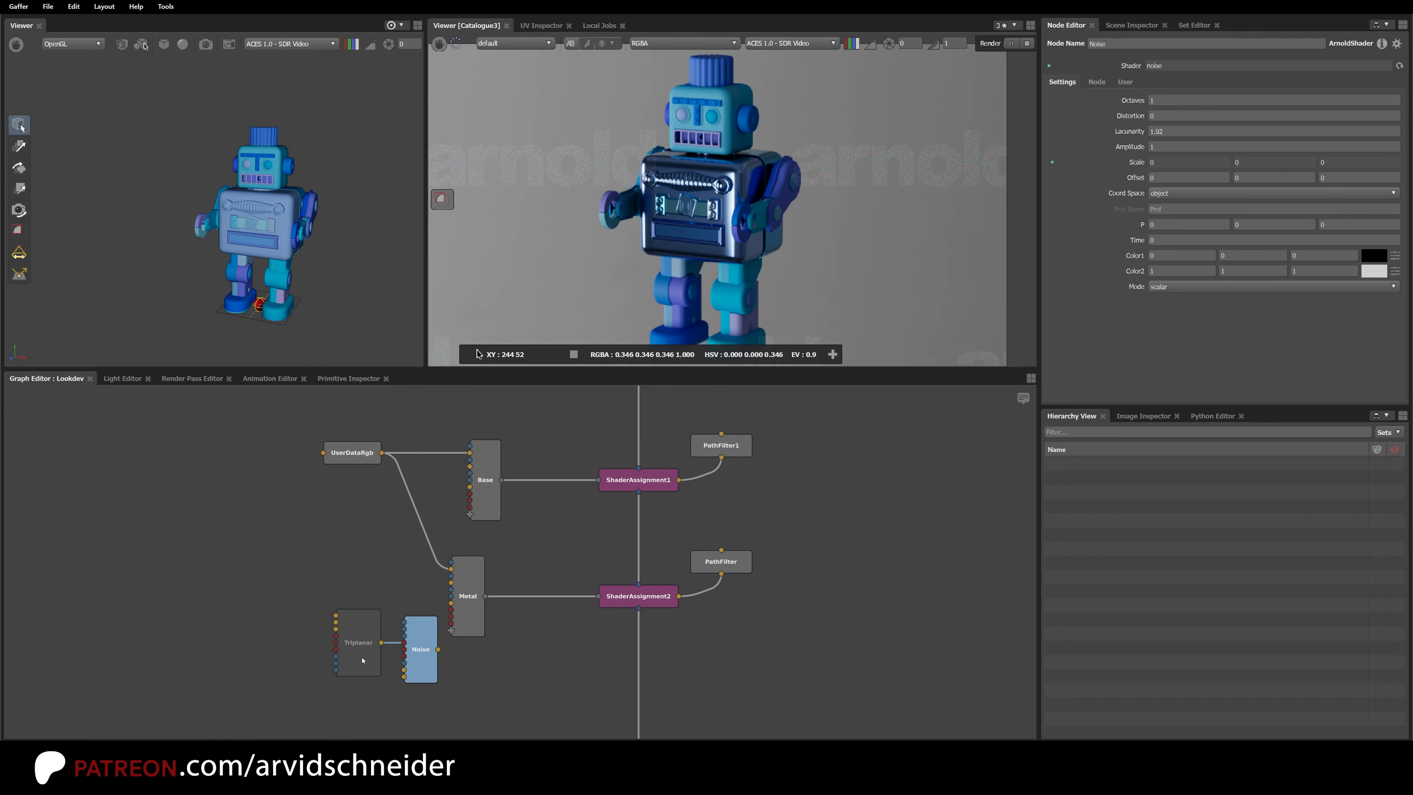
drag(243, 568, 437, 700)
drag(449, 663, 320, 560)
key(Delete)
middle_drag(509, 509, 446, 567)
middle_drag(766, 533, 725, 435)
key(Tab)
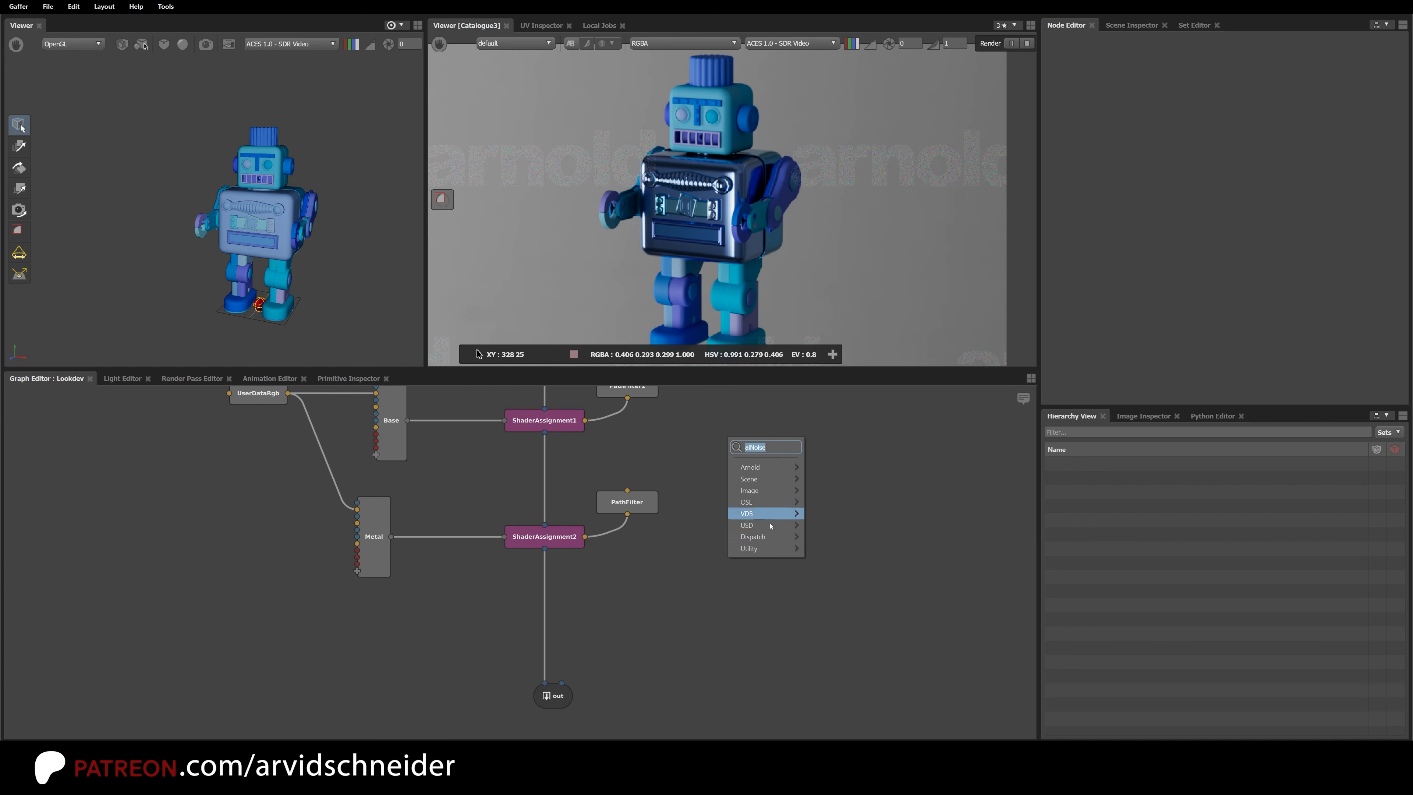
mouse_move(773, 504)
mouse_move(826, 505)
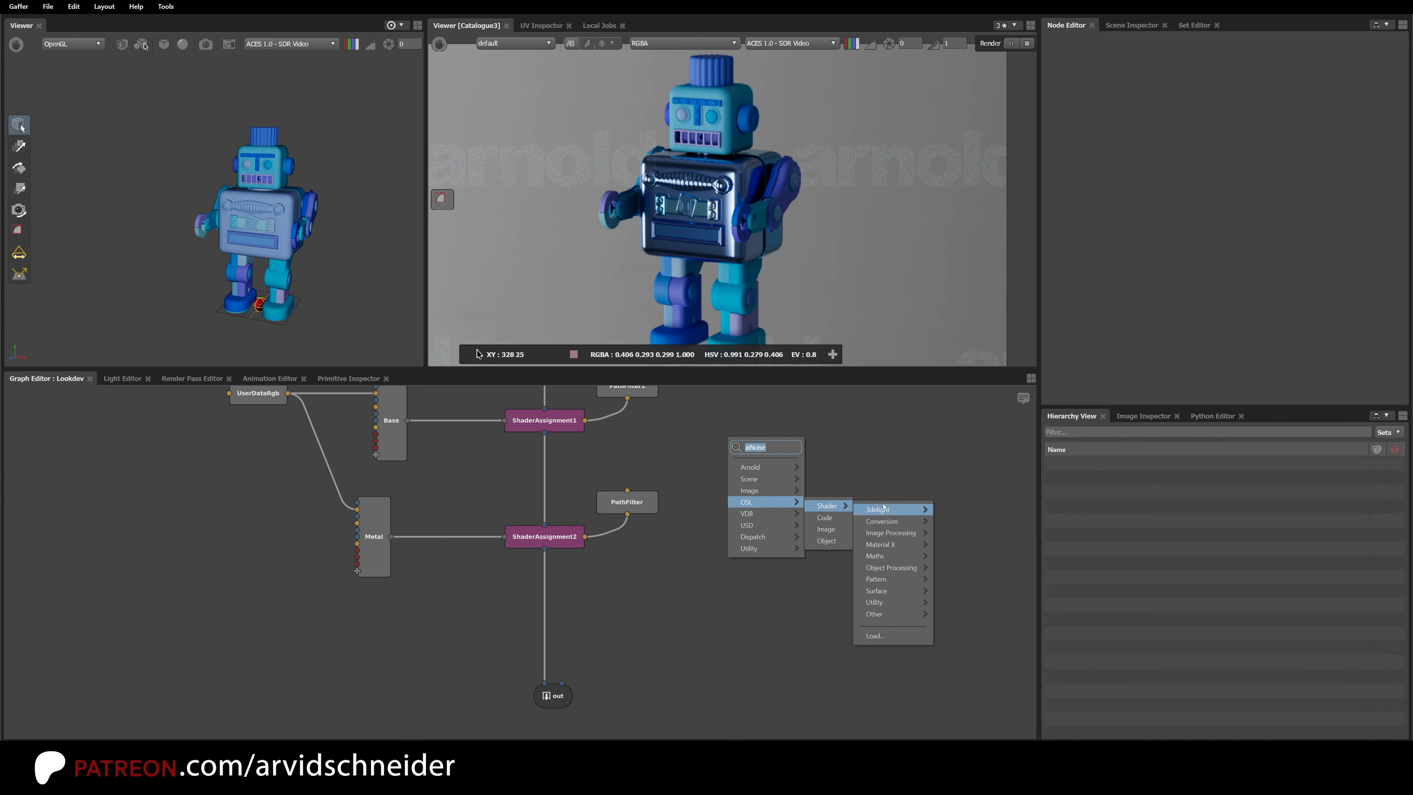
click(762, 676)
middle_drag(706, 533, 696, 588)
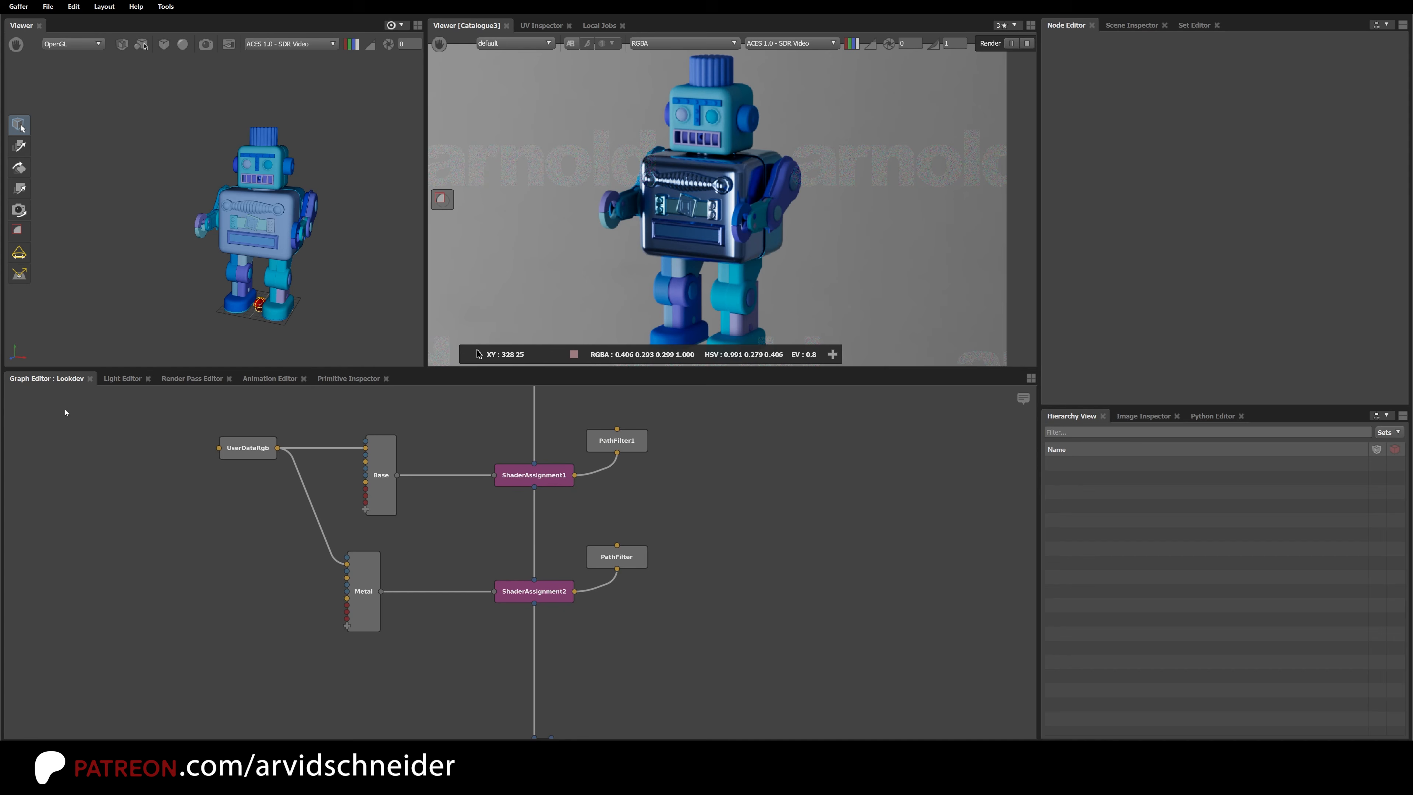
Step: Leave the Lookdev box and go to the nodes around Parent5 in the main graph
key(Up)
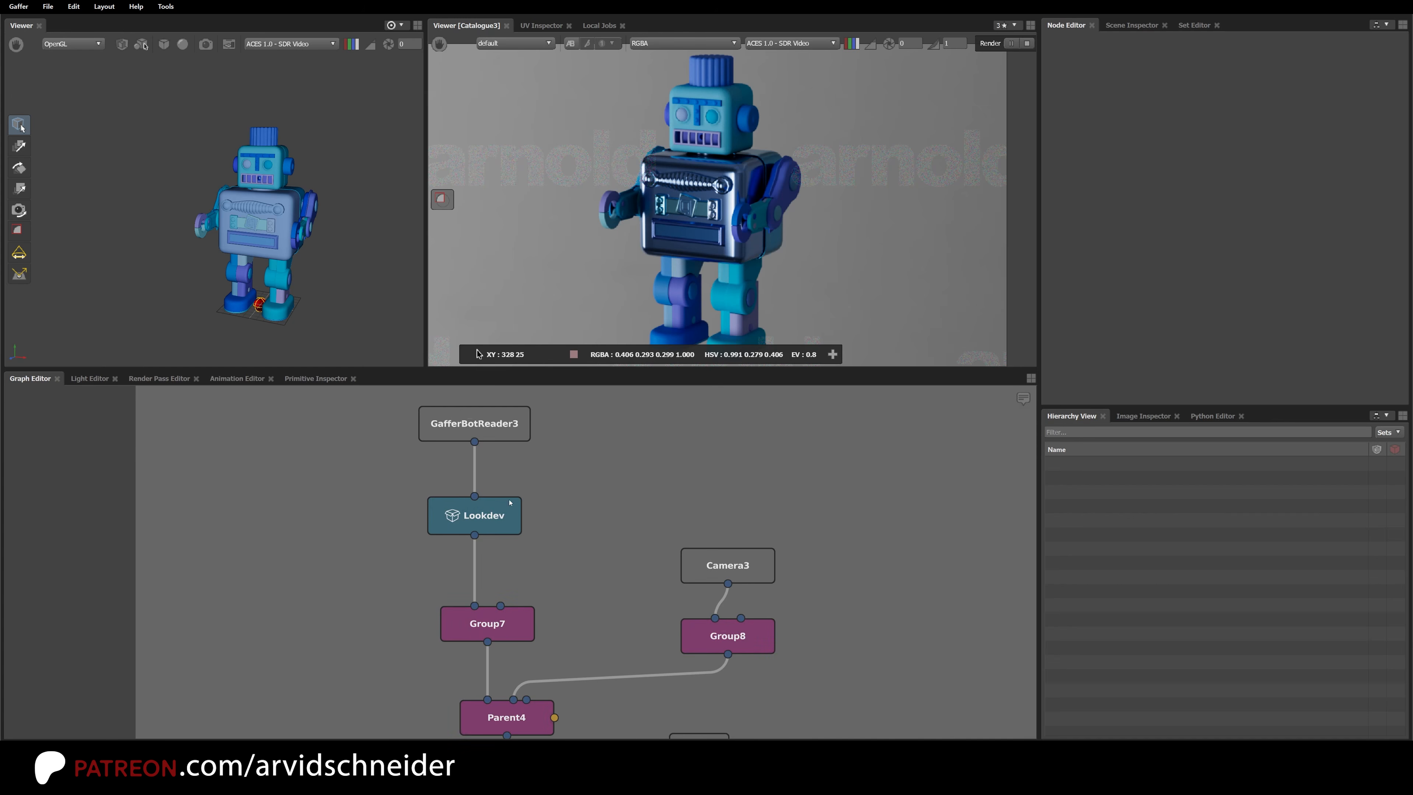
middle_drag(707, 258, 729, 248)
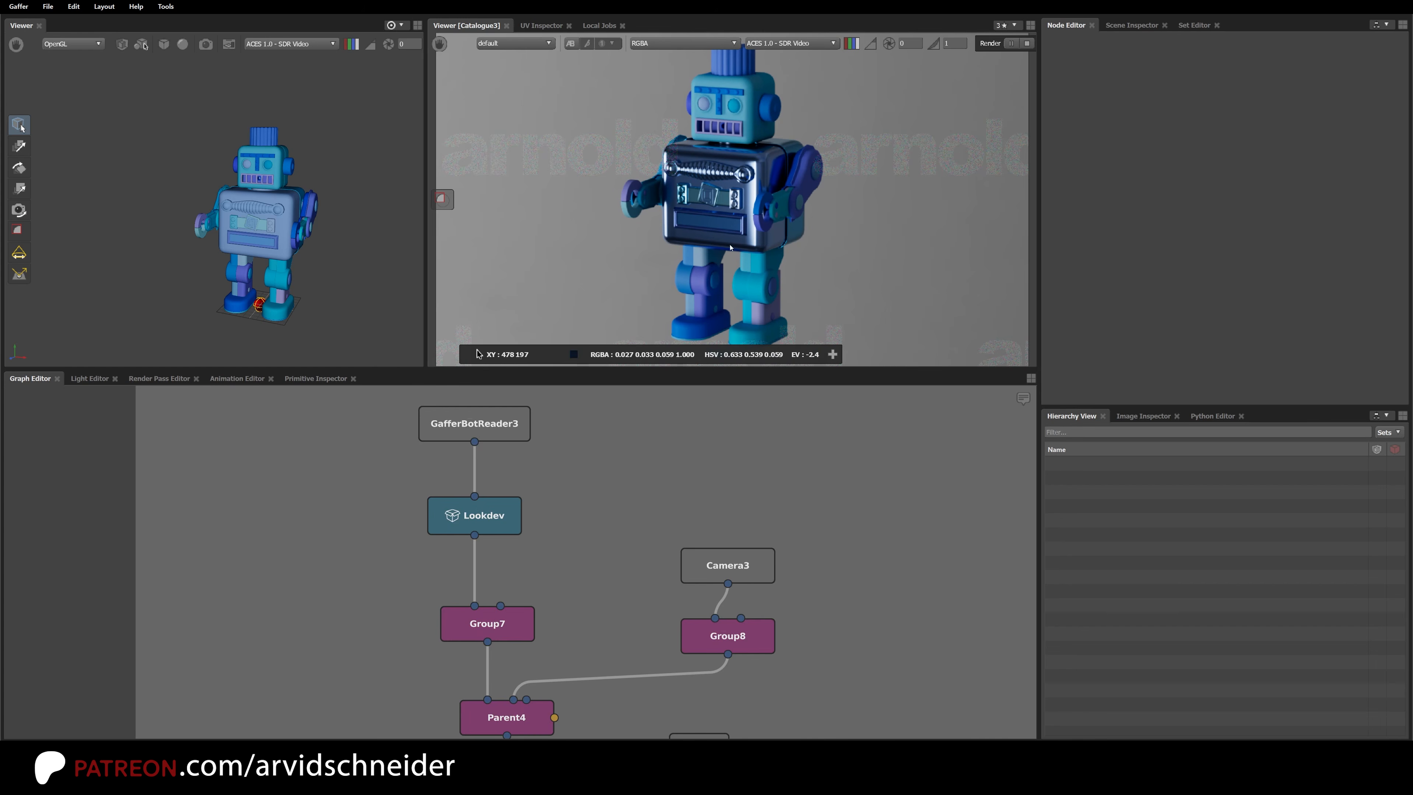
scroll(669, 506, down, 2)
middle_drag(826, 611, 811, 445)
middle_drag(822, 647, 820, 484)
middle_drag(655, 556, 631, 637)
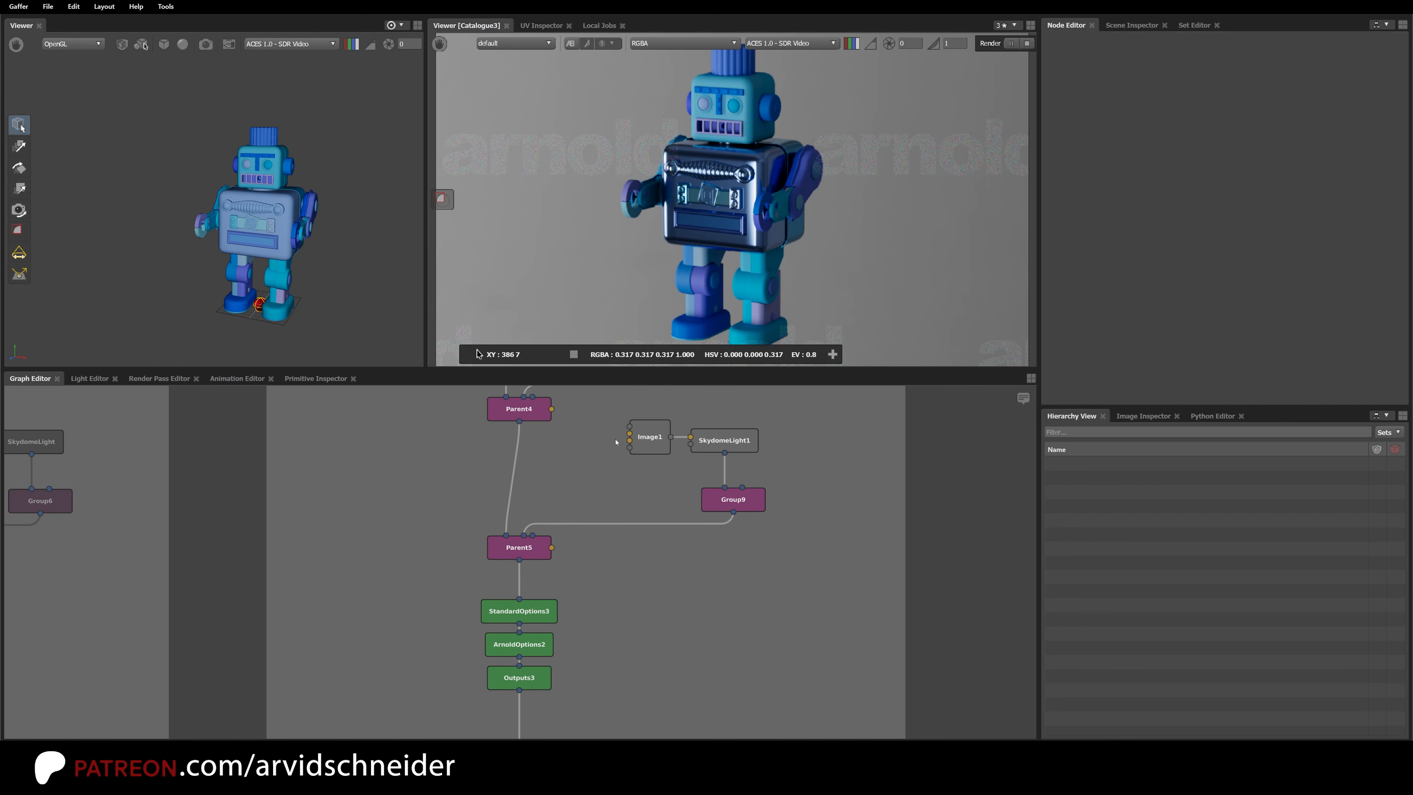
drag(604, 406, 792, 520)
click(778, 554)
Step: Move the options, output and render nodes below Parent5 further down to make room for another node
middle_drag(666, 613, 597, 426)
alt+right_drag(604, 479, 422, 557)
middle_drag(485, 486, 461, 536)
alt+right_drag(460, 536, 482, 497)
drag(481, 497, 583, 634)
drag(544, 524, 545, 577)
click(572, 518)
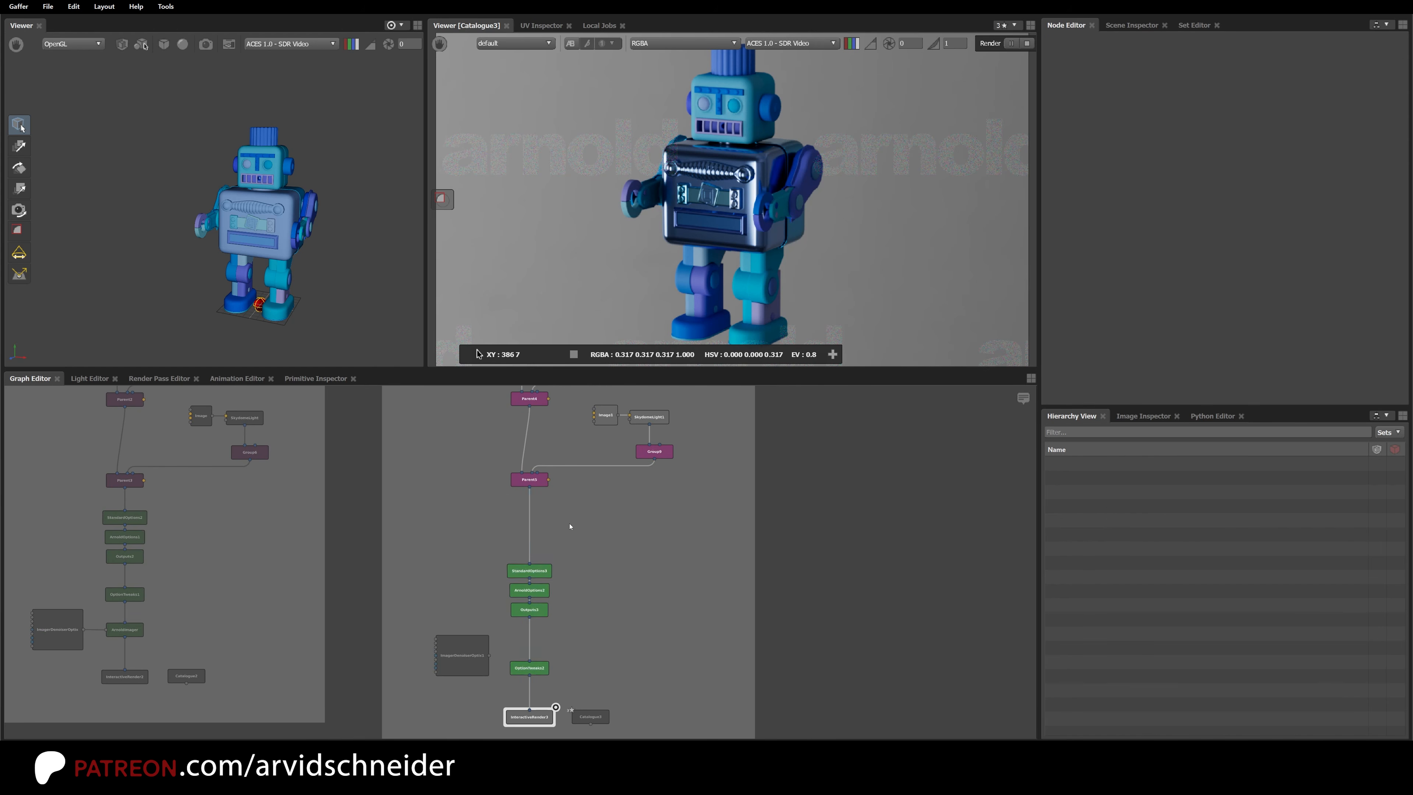
Step: Add an EditScope node and insert it between Parent5 and the standard options node
scroll(579, 498, up, 3)
middle_drag(579, 498, 523, 568)
key(Tab)
text(ed)
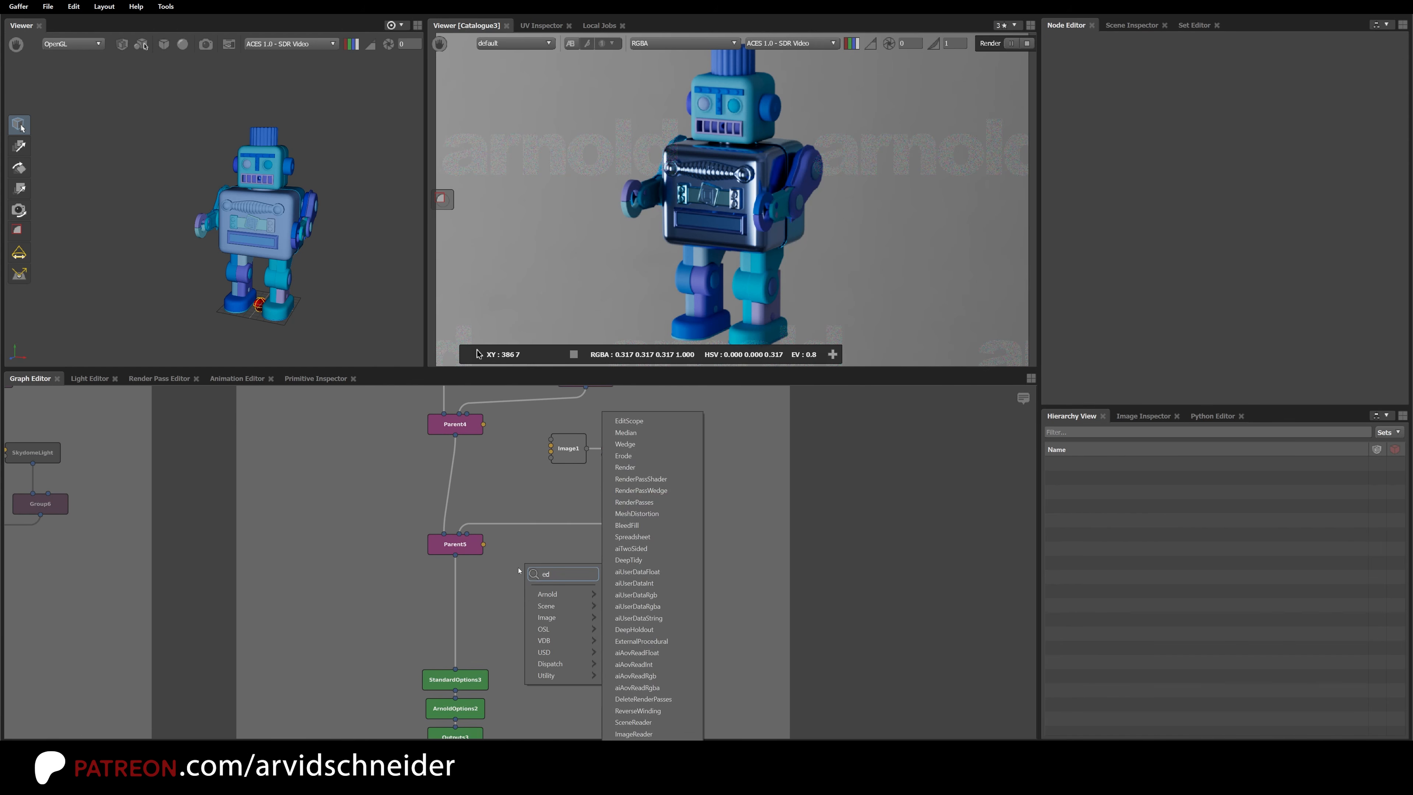
text(sc)
click(636, 581)
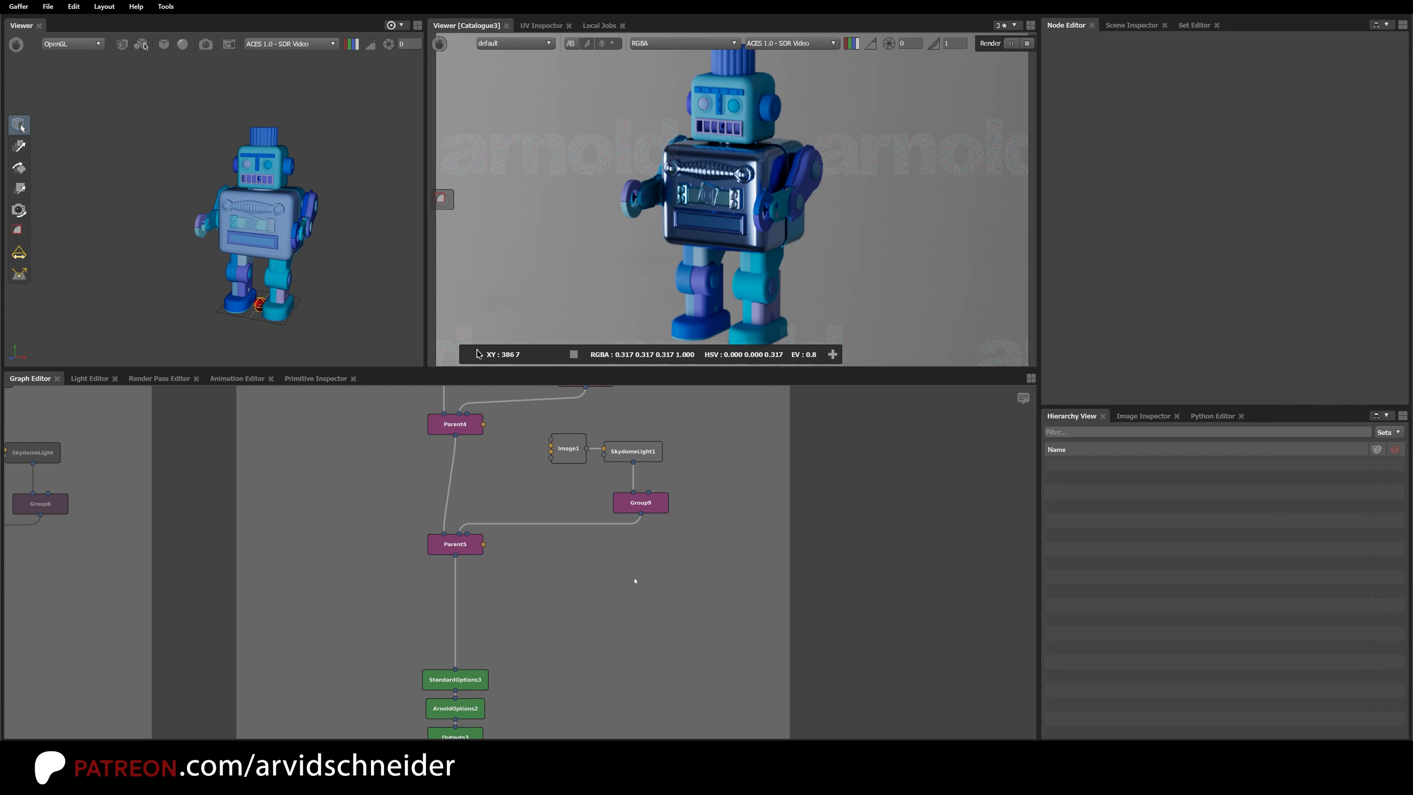
drag(538, 577, 546, 591)
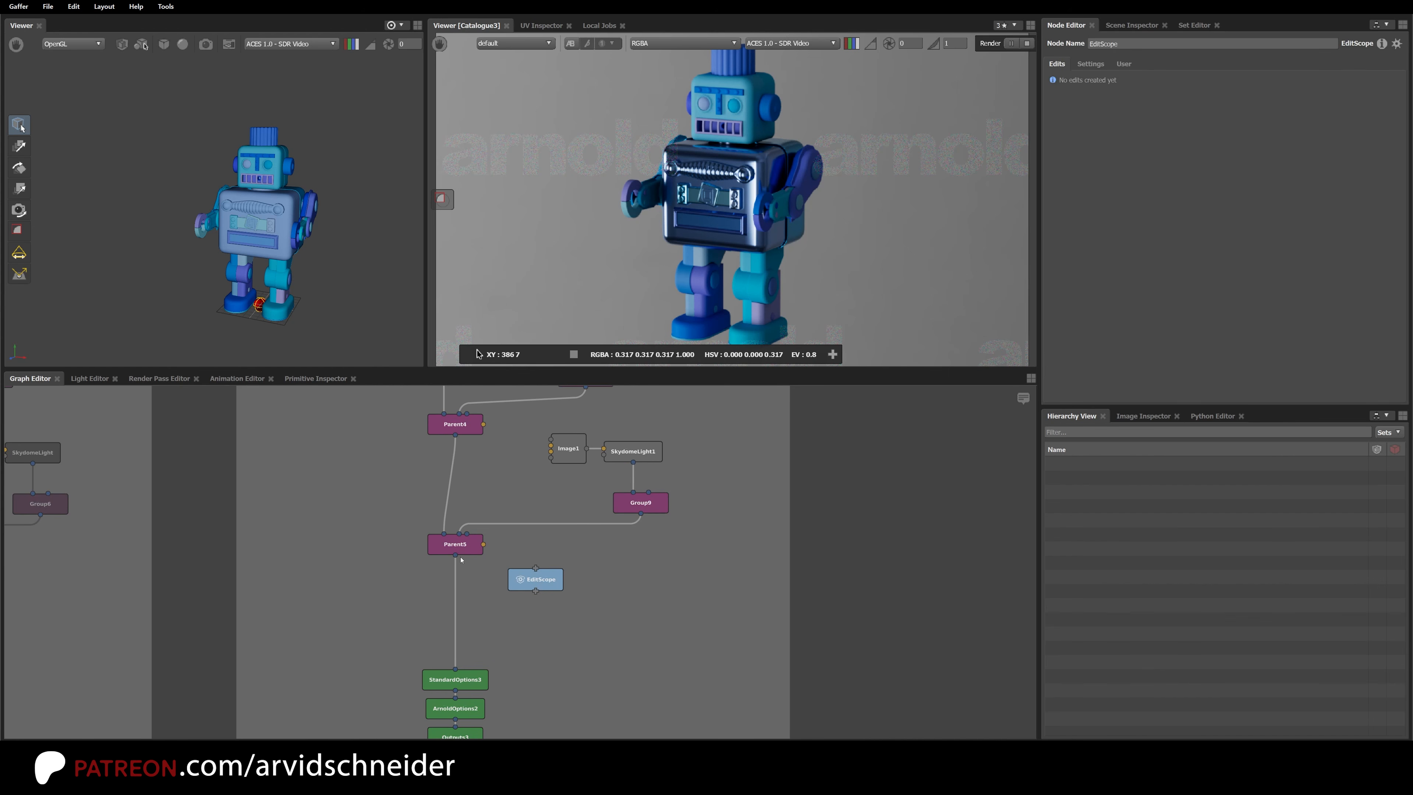
drag(455, 554, 537, 588)
drag(537, 587, 476, 596)
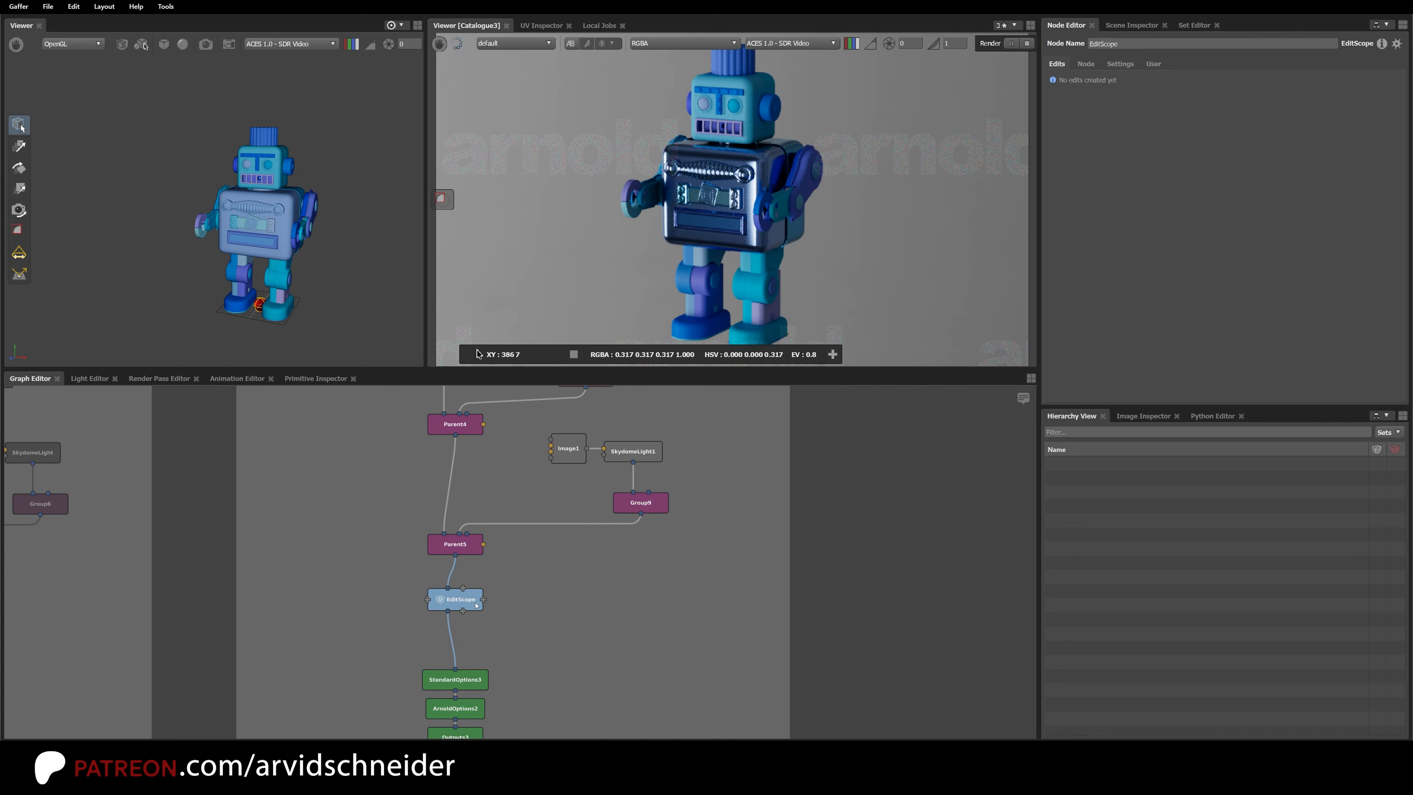
Step: Turn off the Top, Bottom, Left and Right plug creators in the EditScope node's UI settings
double_click(477, 591)
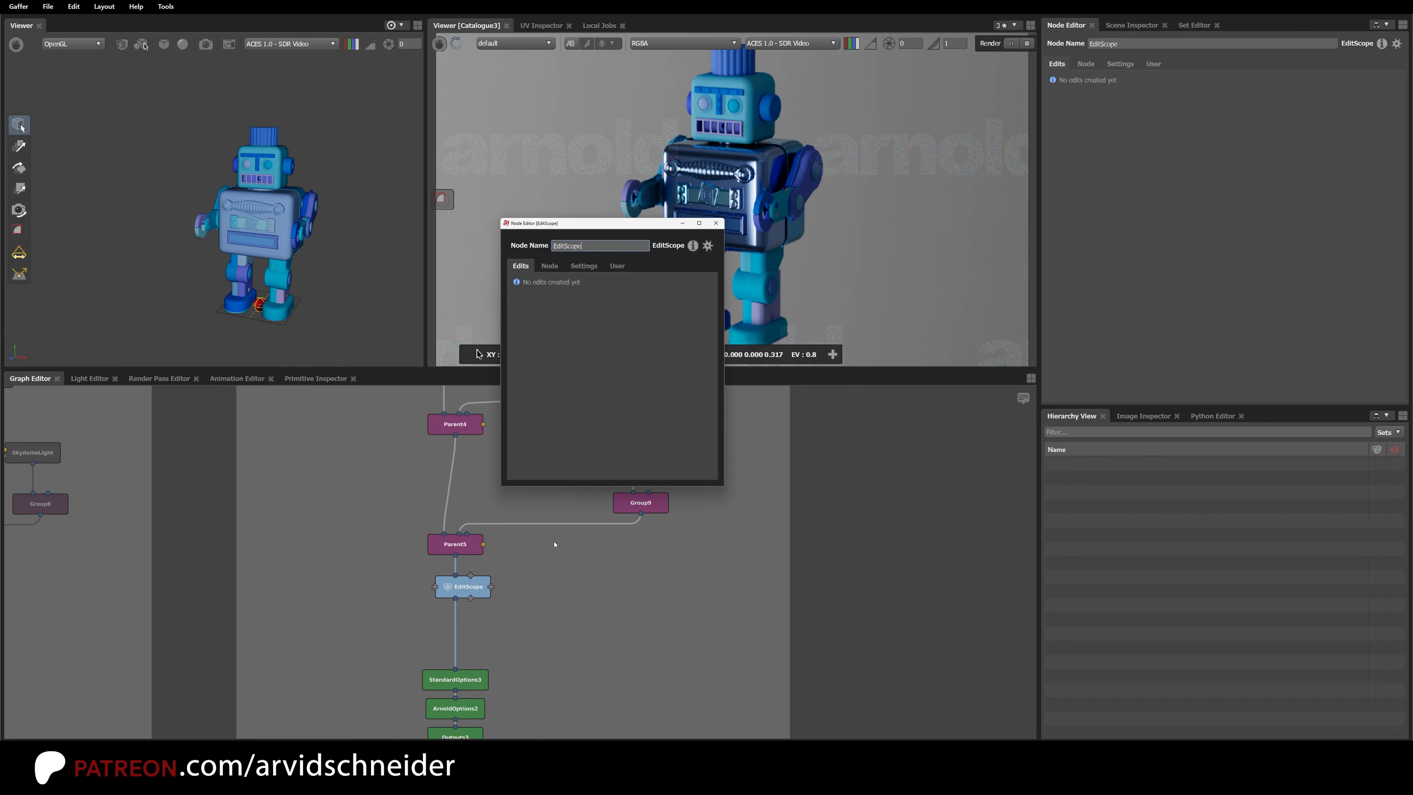
click(707, 246)
click(740, 326)
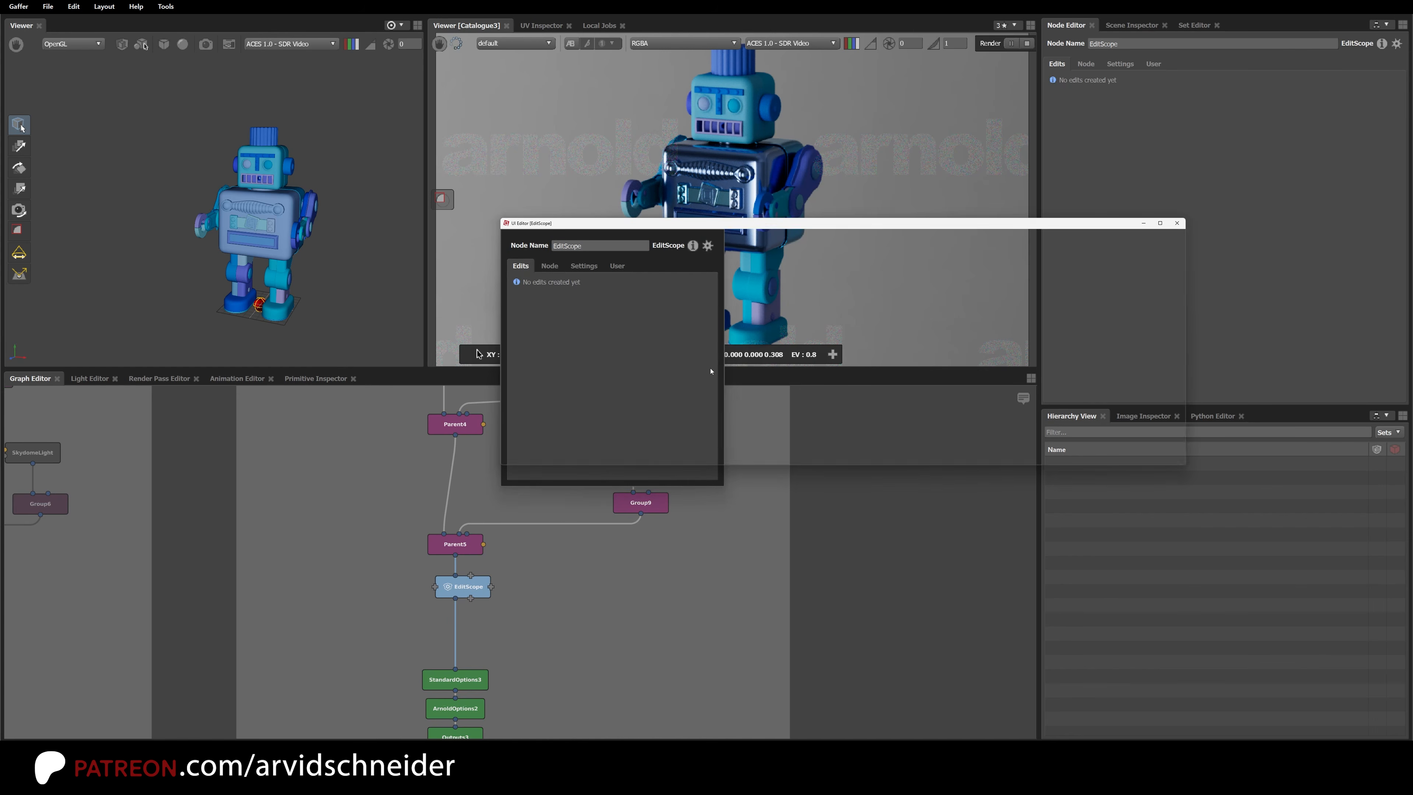
click(620, 446)
click(668, 445)
click(715, 445)
click(761, 446)
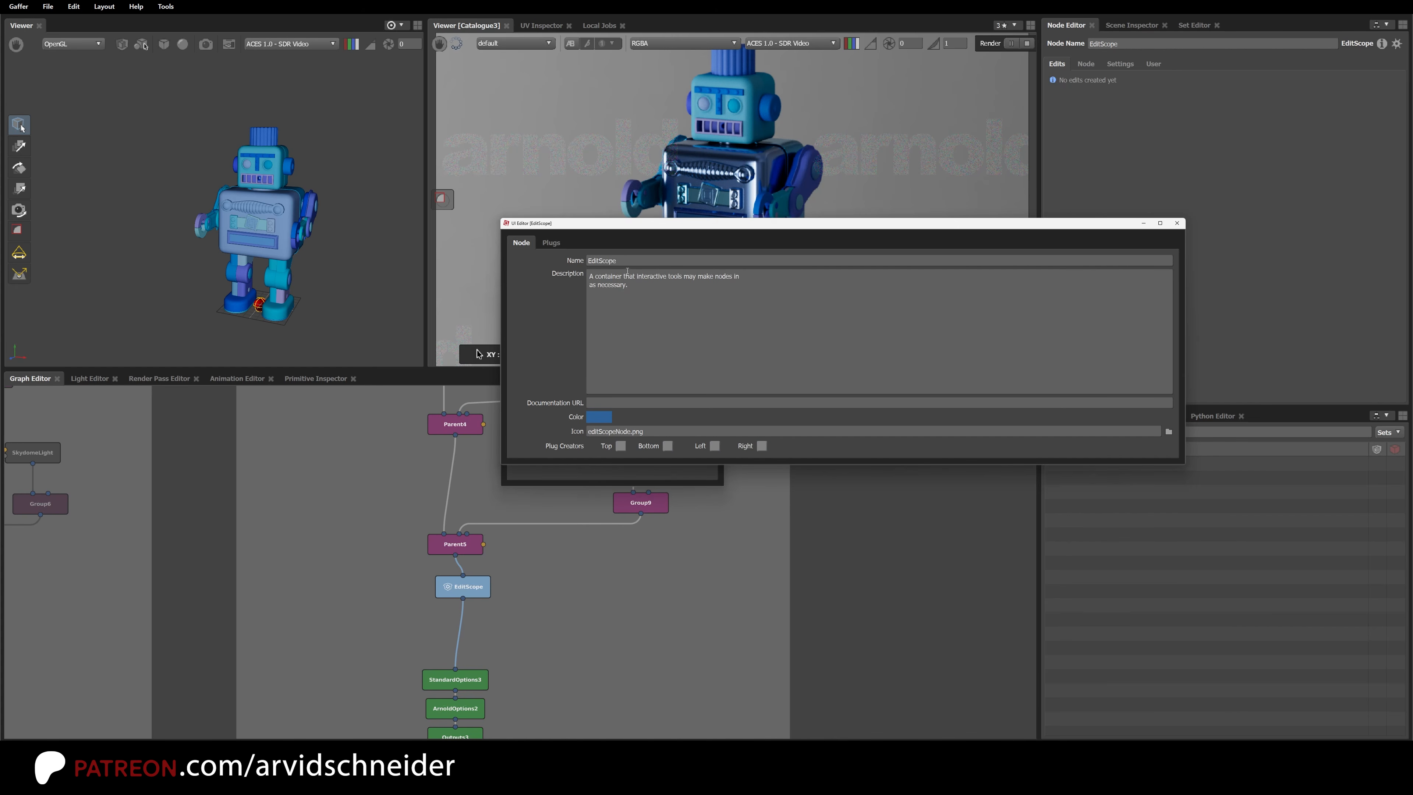
Step: Rename the EditScope node to LightScope
click(639, 260)
double_click(641, 259)
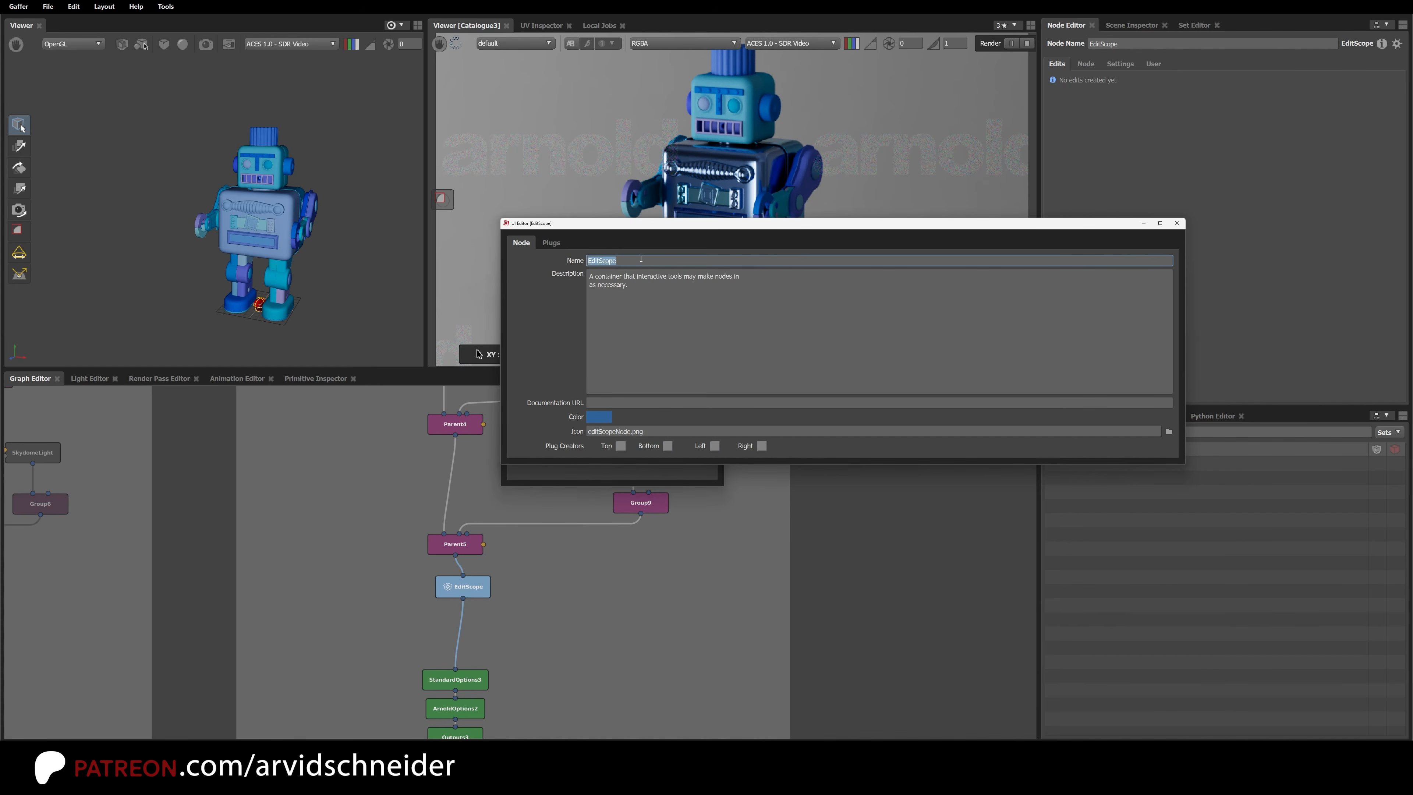
text(LightScope)
key(Return)
Step: Change the LightScope node's color to olive yellow and align the node directly beneath Parent5
click(599, 416)
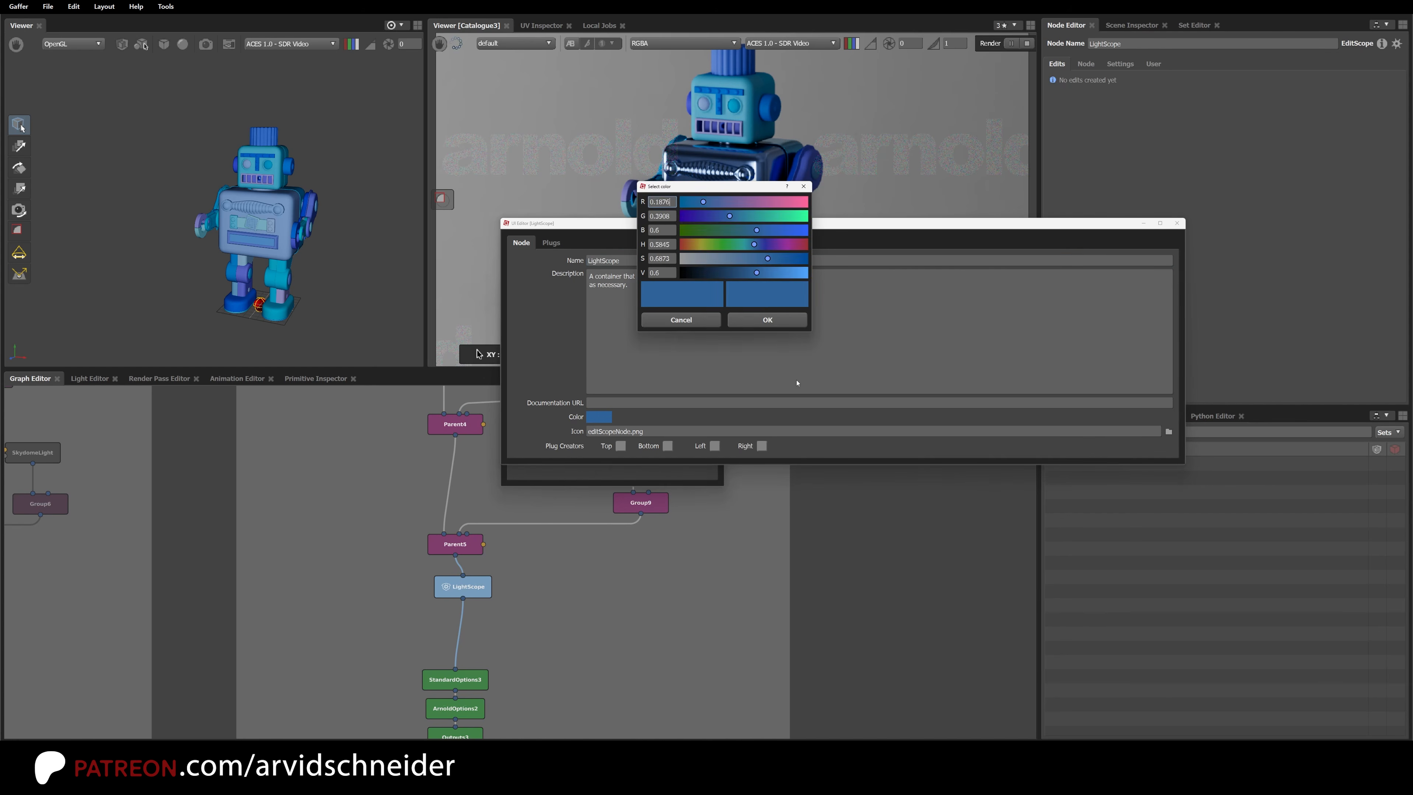
click(712, 248)
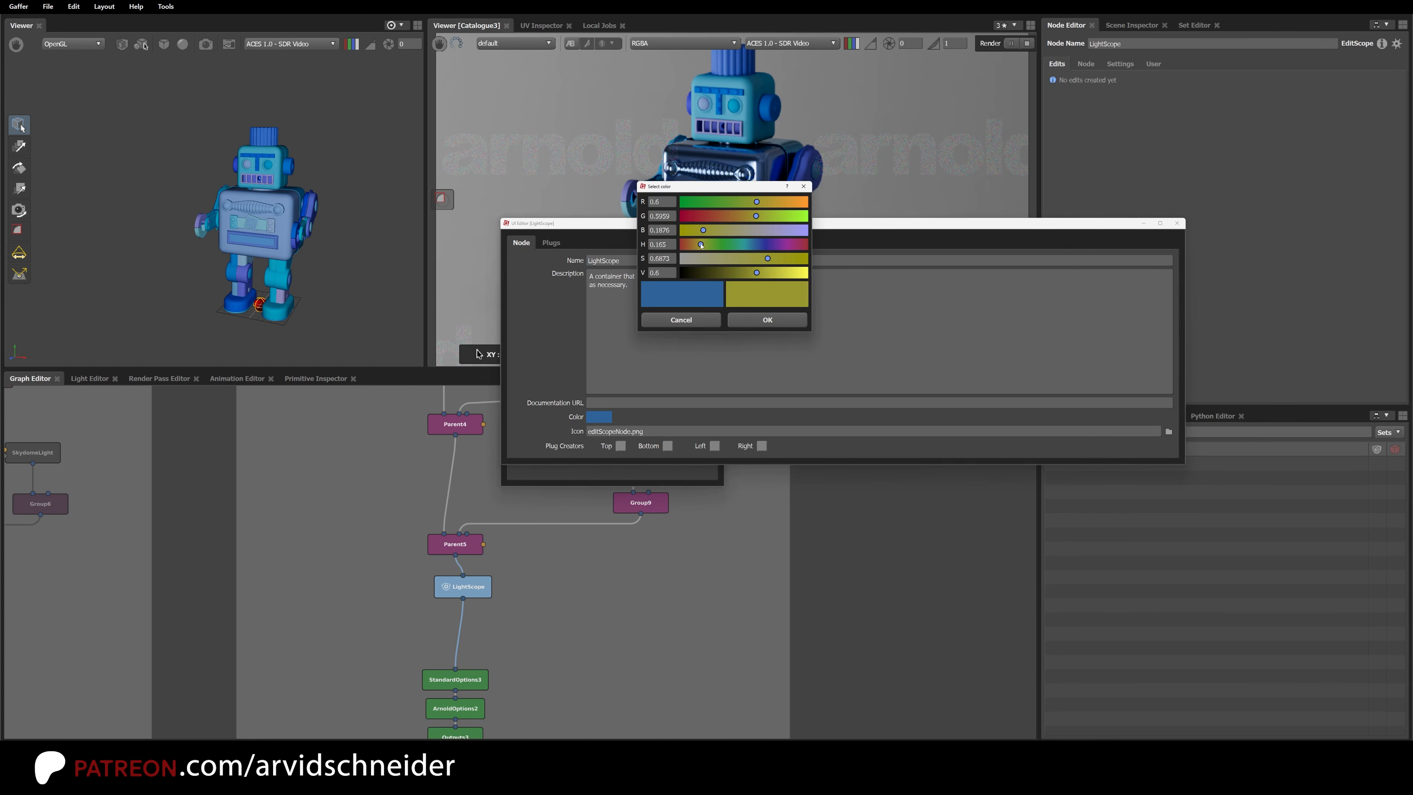
click(767, 319)
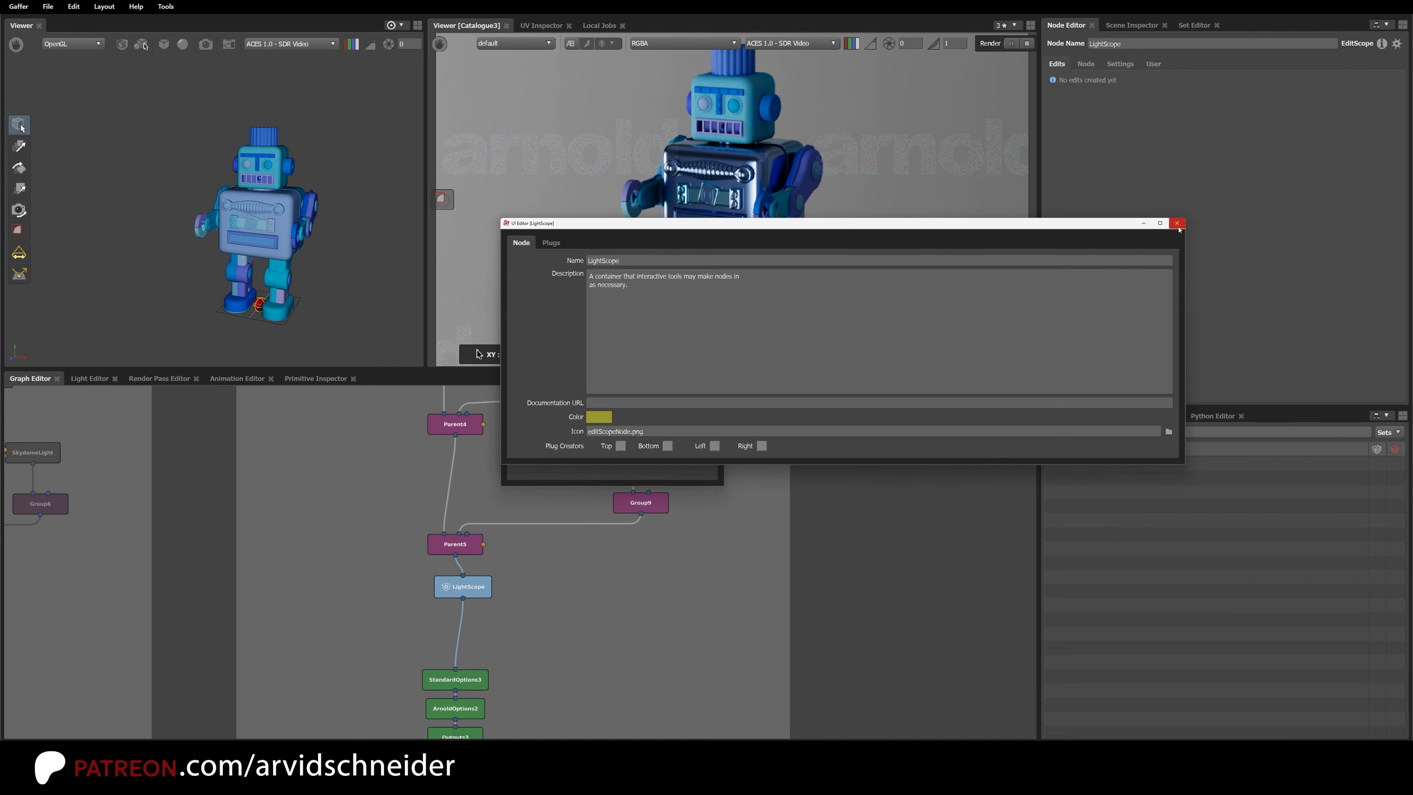
click(1176, 222)
click(715, 223)
click(526, 609)
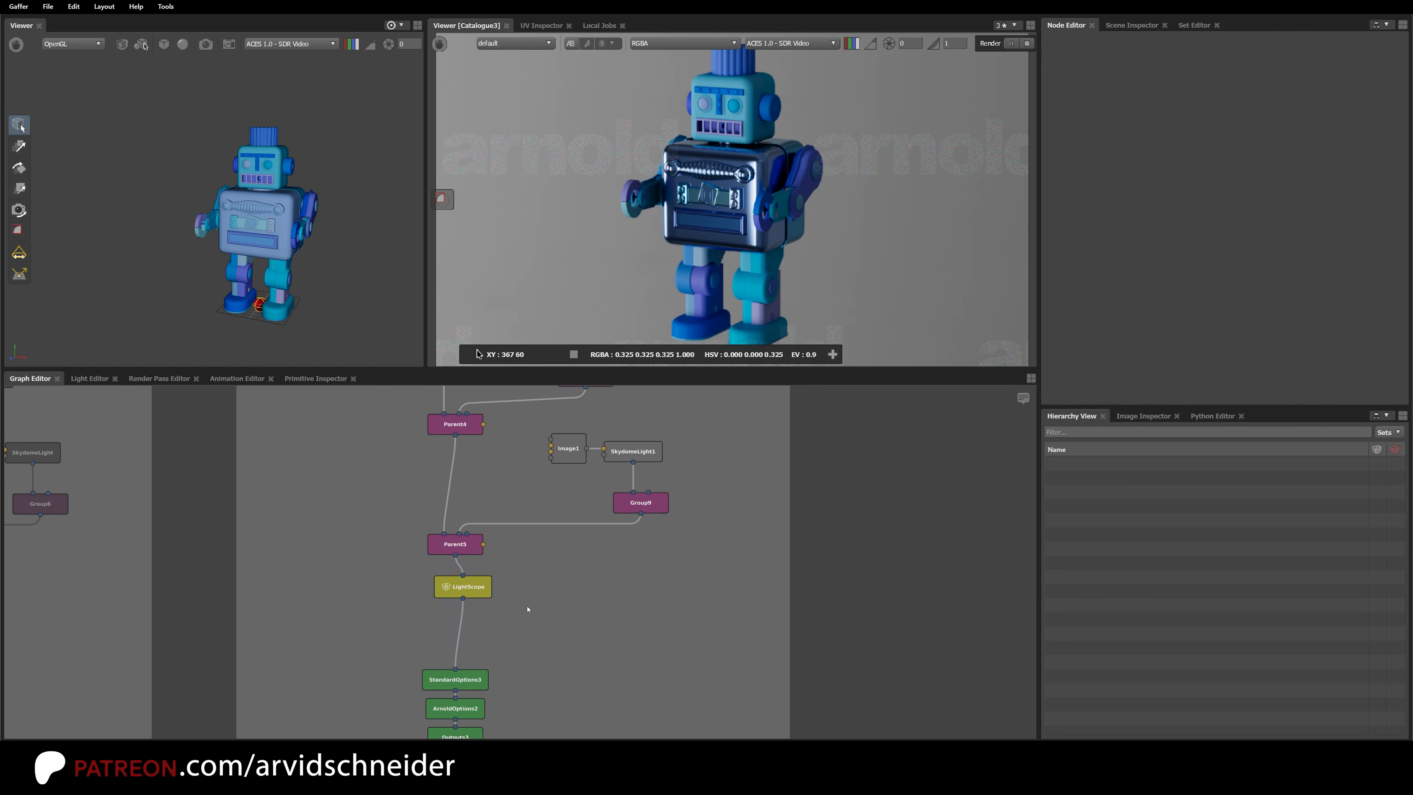
drag(468, 589, 460, 589)
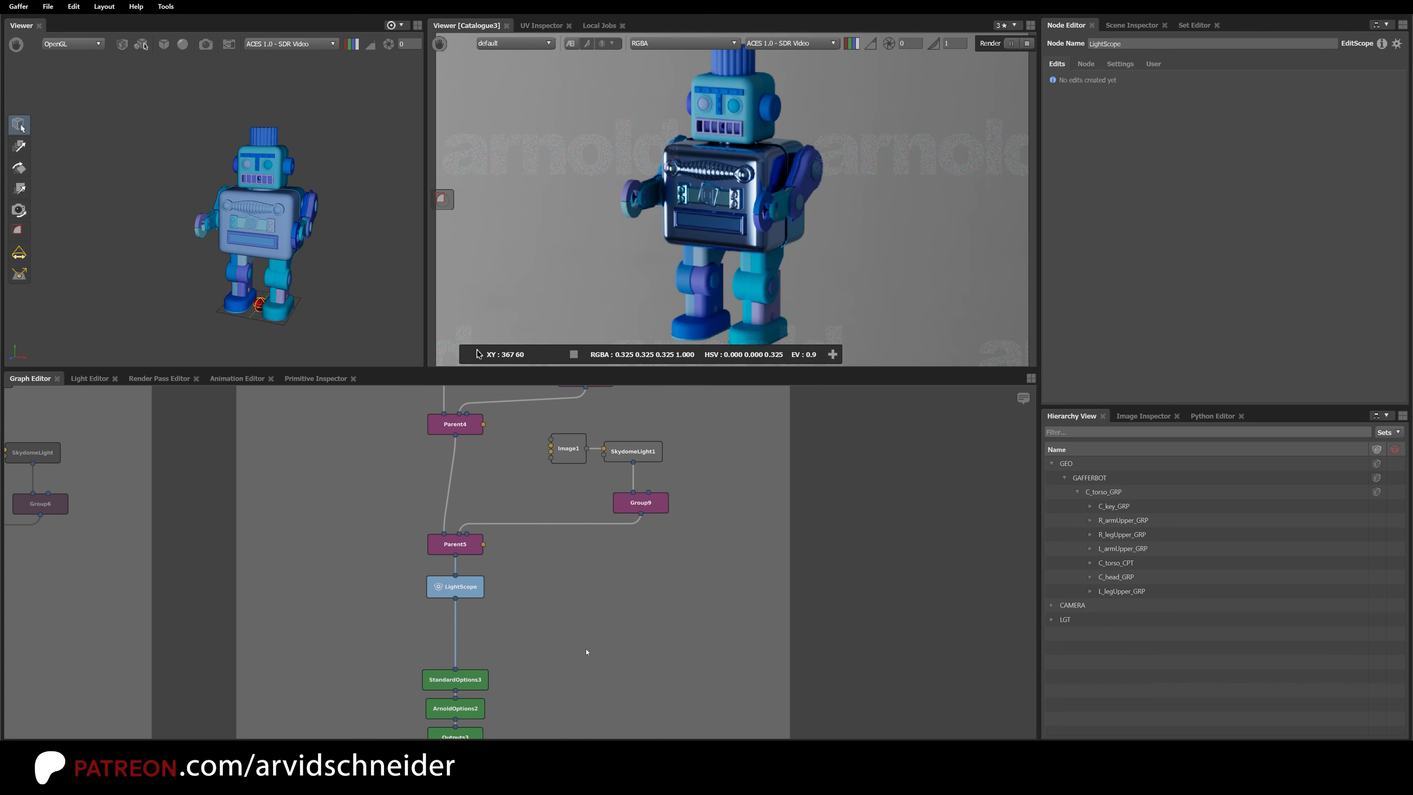
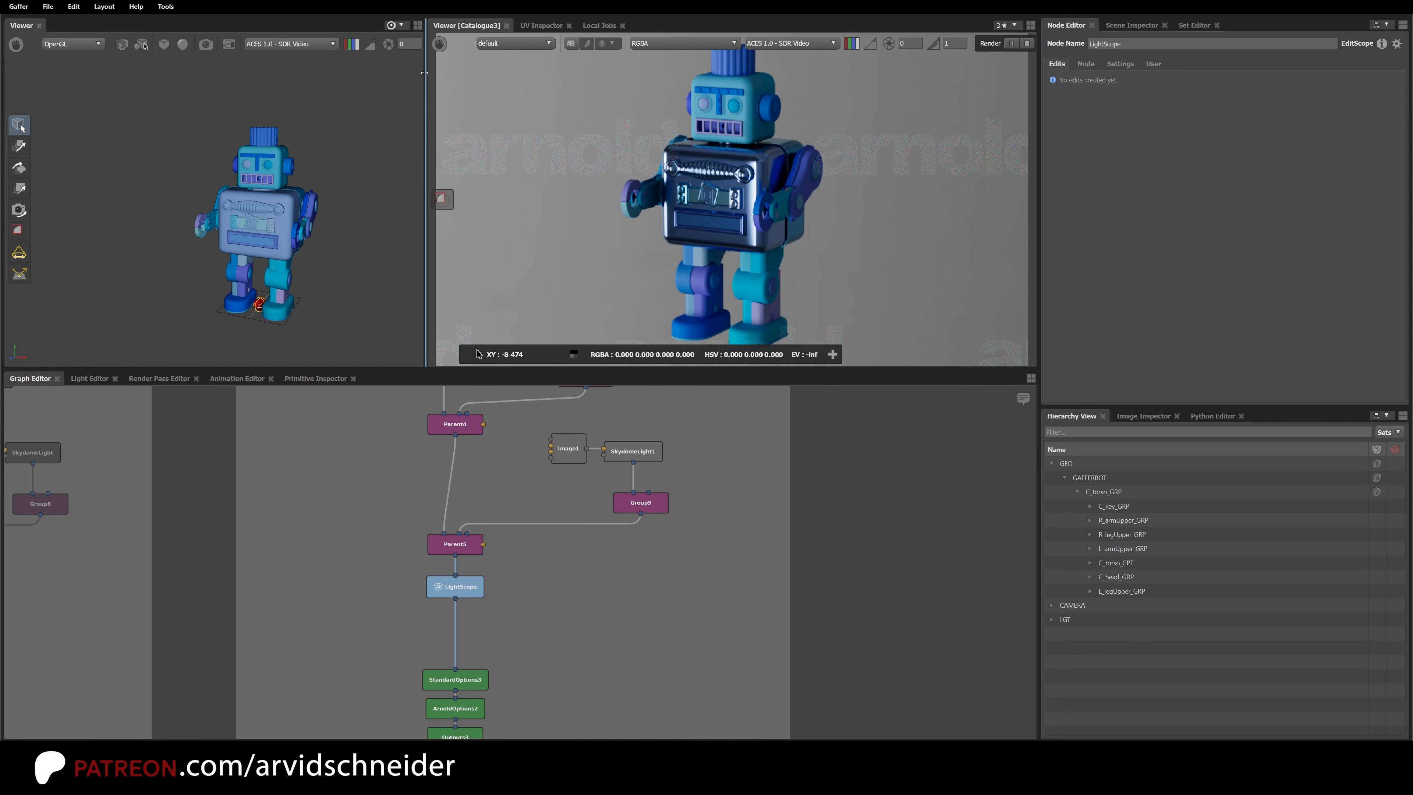
Step: Widen the 3D viewer to expose its edit scope selector, and move the LightScope node lower between Parent5 and the standard options node
drag(424, 73, 616, 72)
click(551, 44)
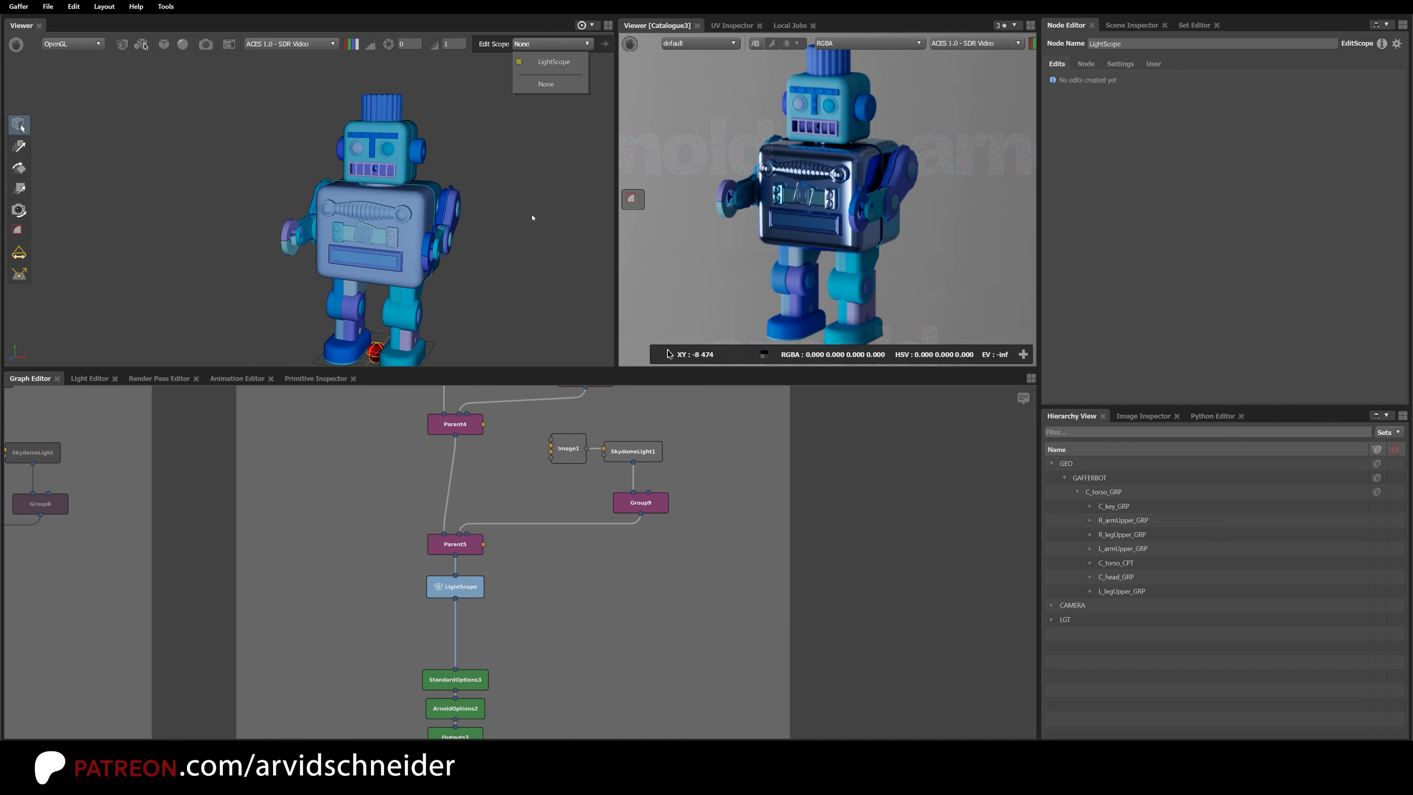
click(640, 603)
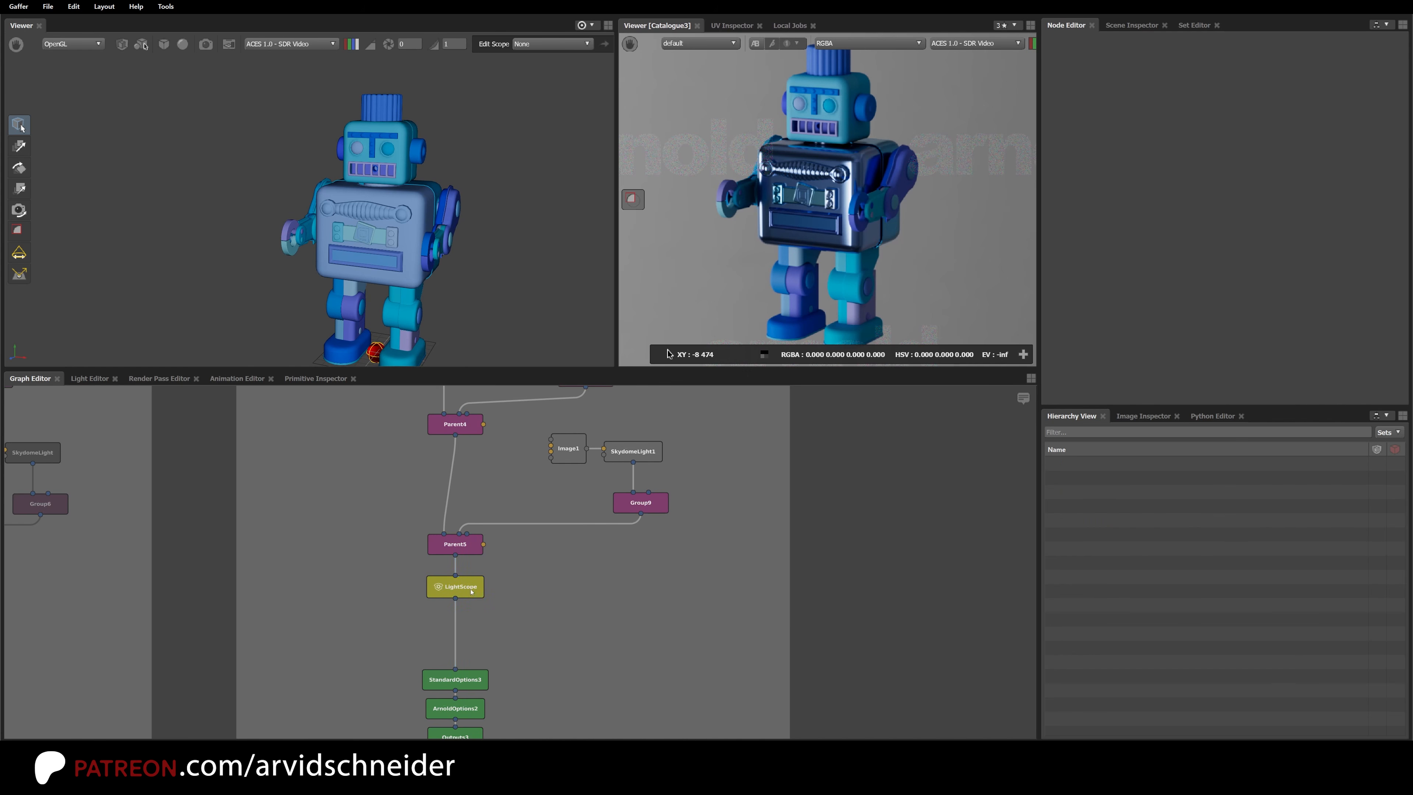
drag(471, 590, 469, 621)
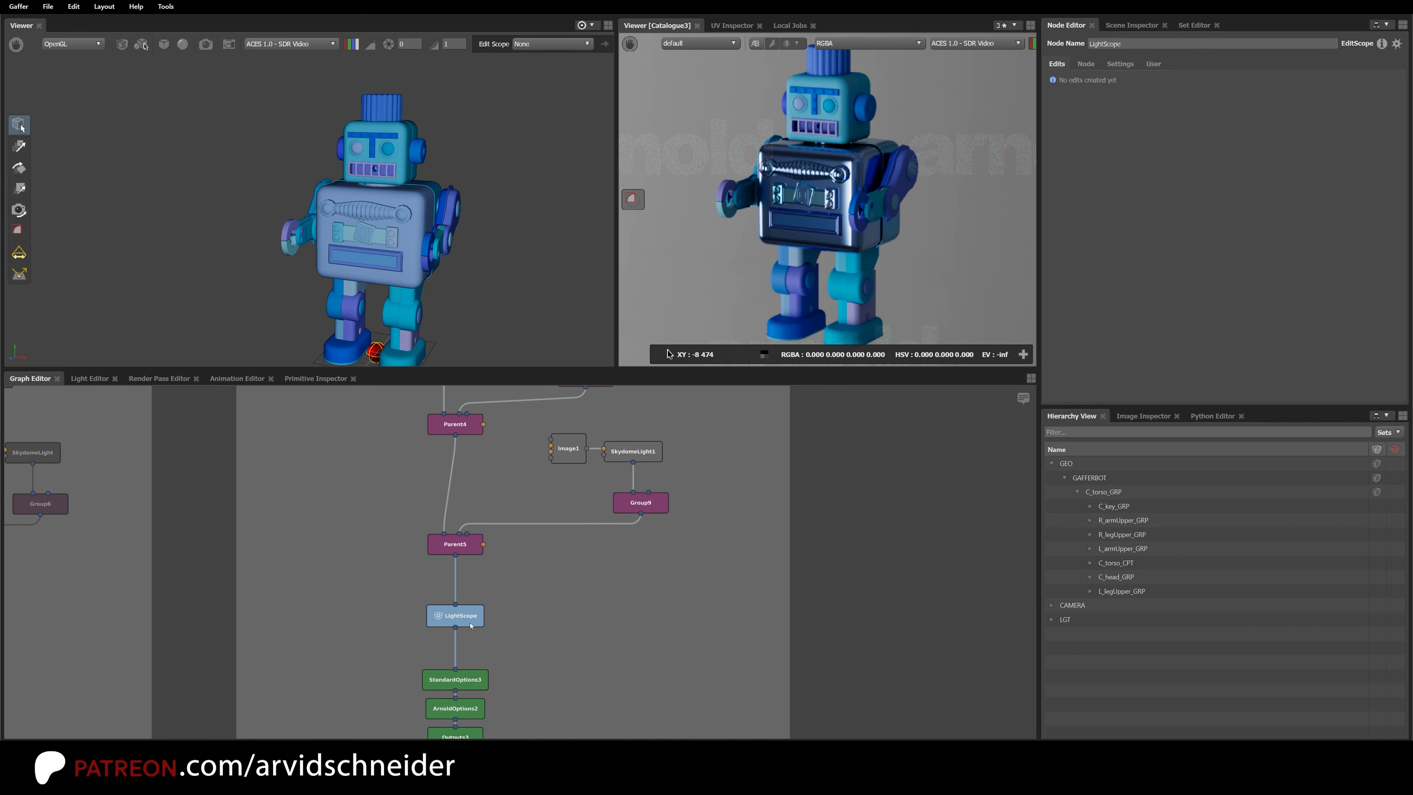
Step: Examine the SkydomeLight1 node's settings and its position in the graph relative to the LightScope node
click(646, 456)
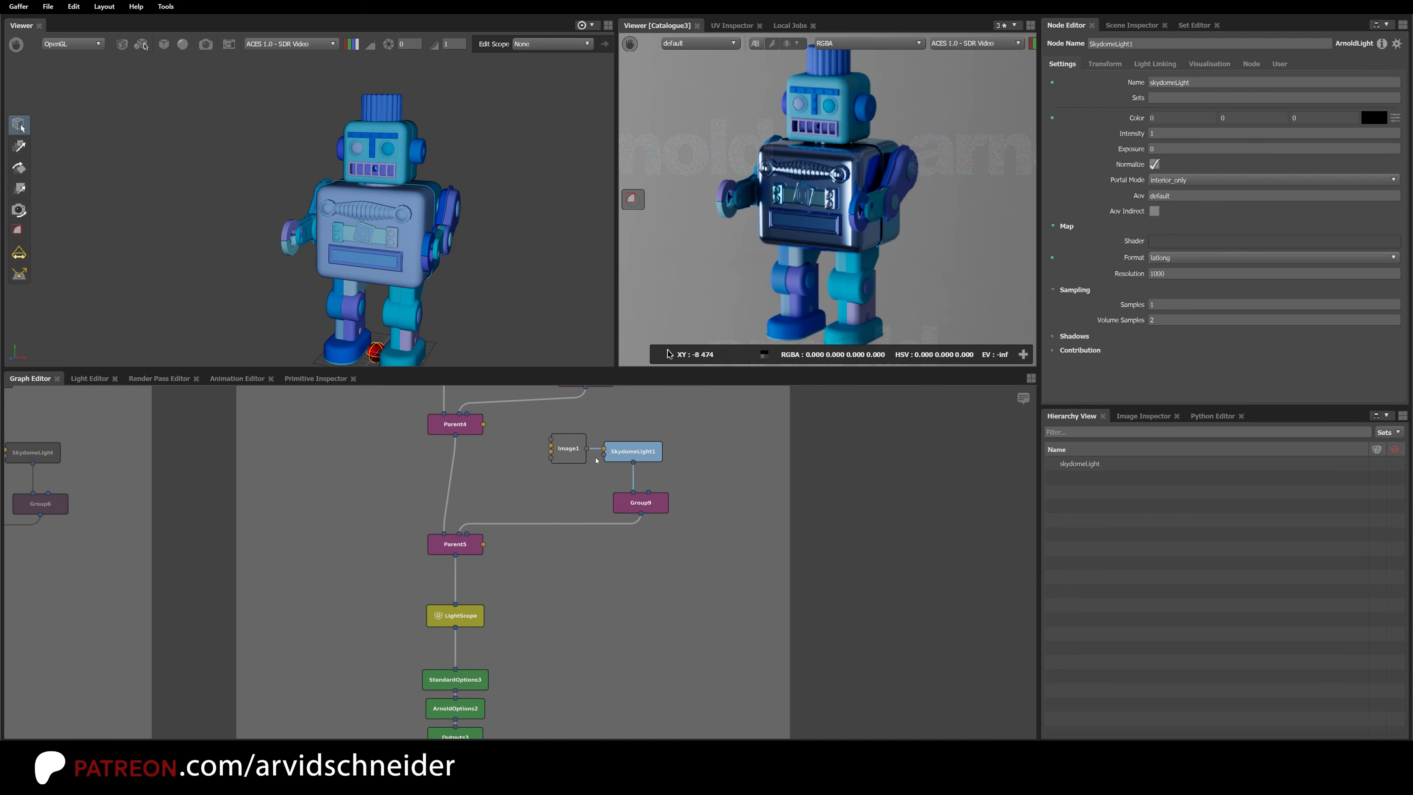
drag(534, 427, 678, 481)
drag(401, 596, 510, 638)
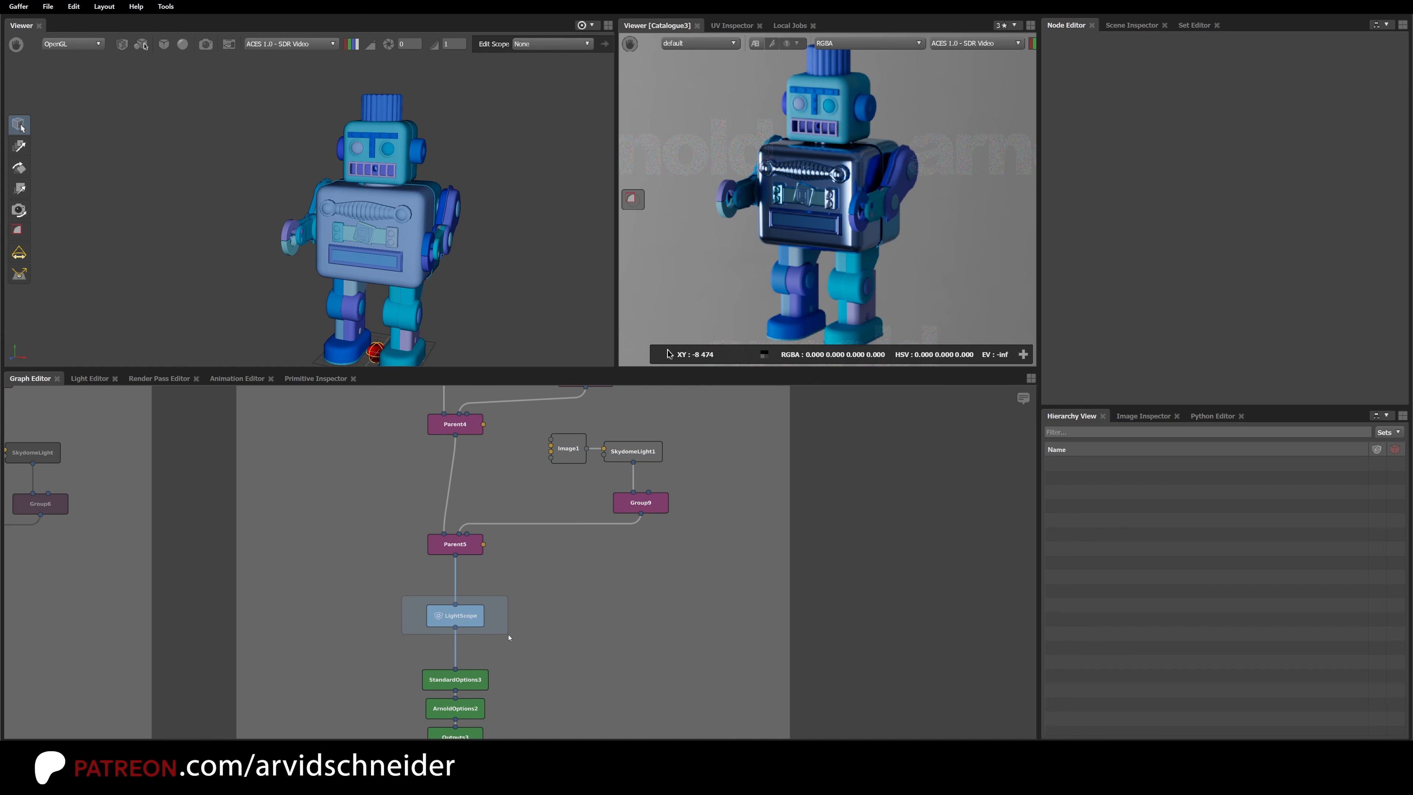
drag(508, 637, 503, 638)
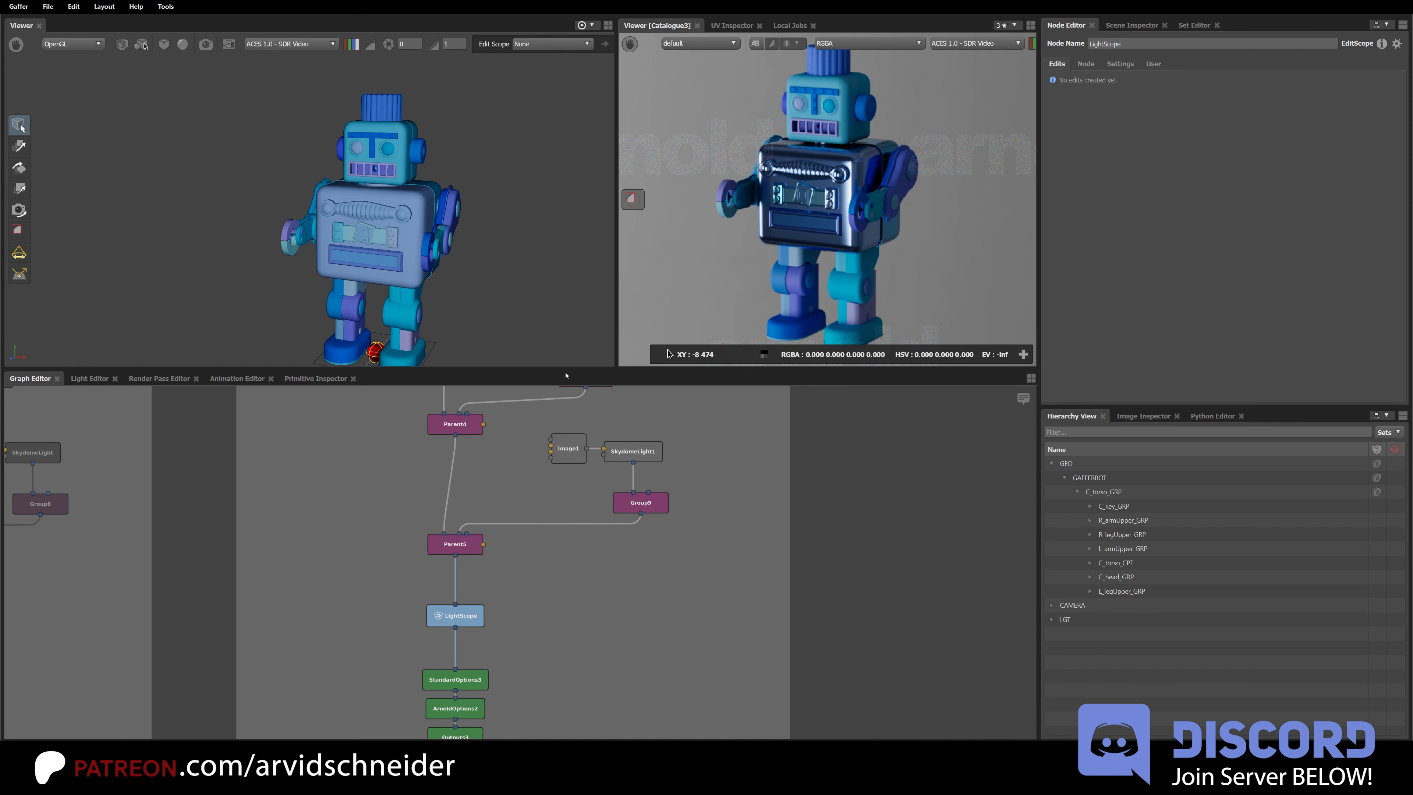
click(653, 461)
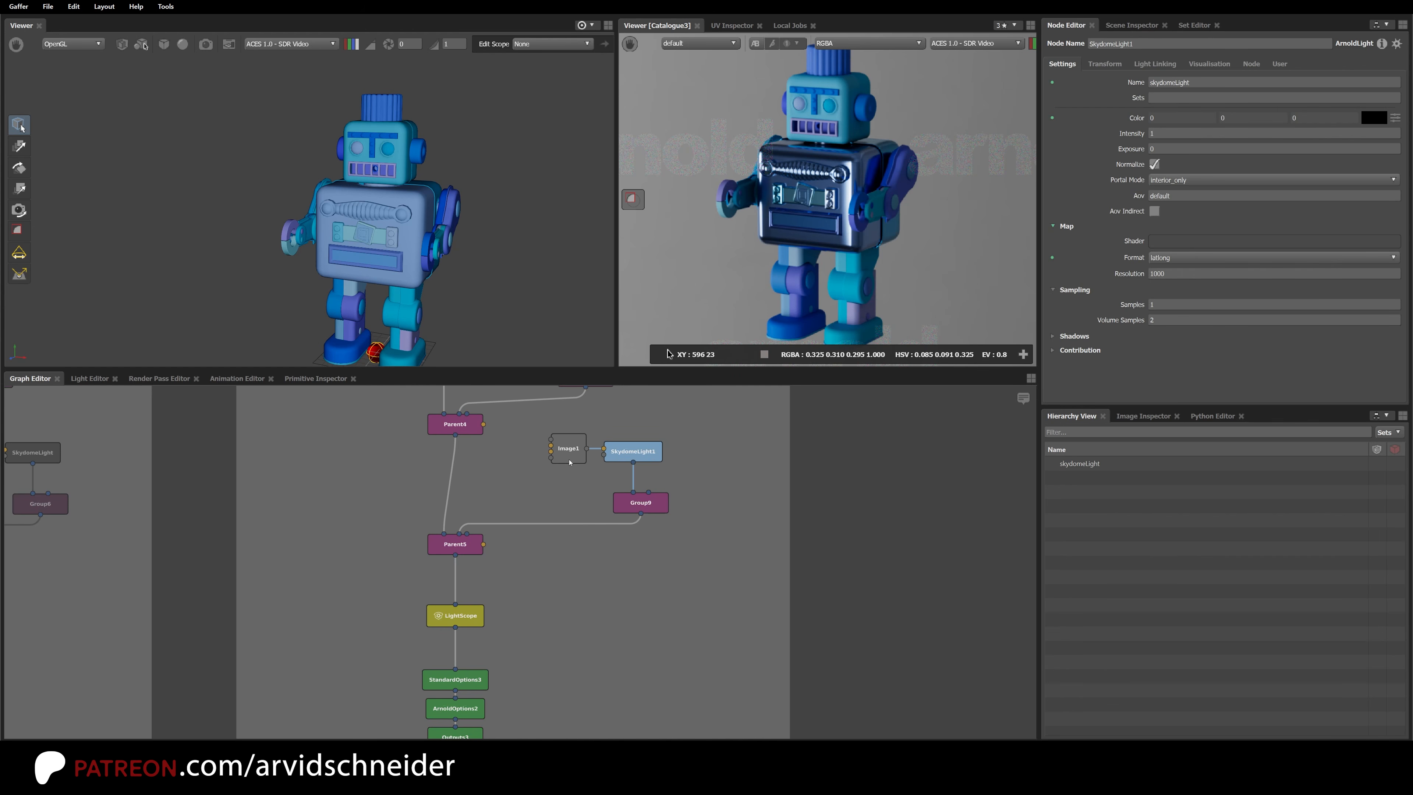
click(588, 594)
drag(396, 587, 509, 639)
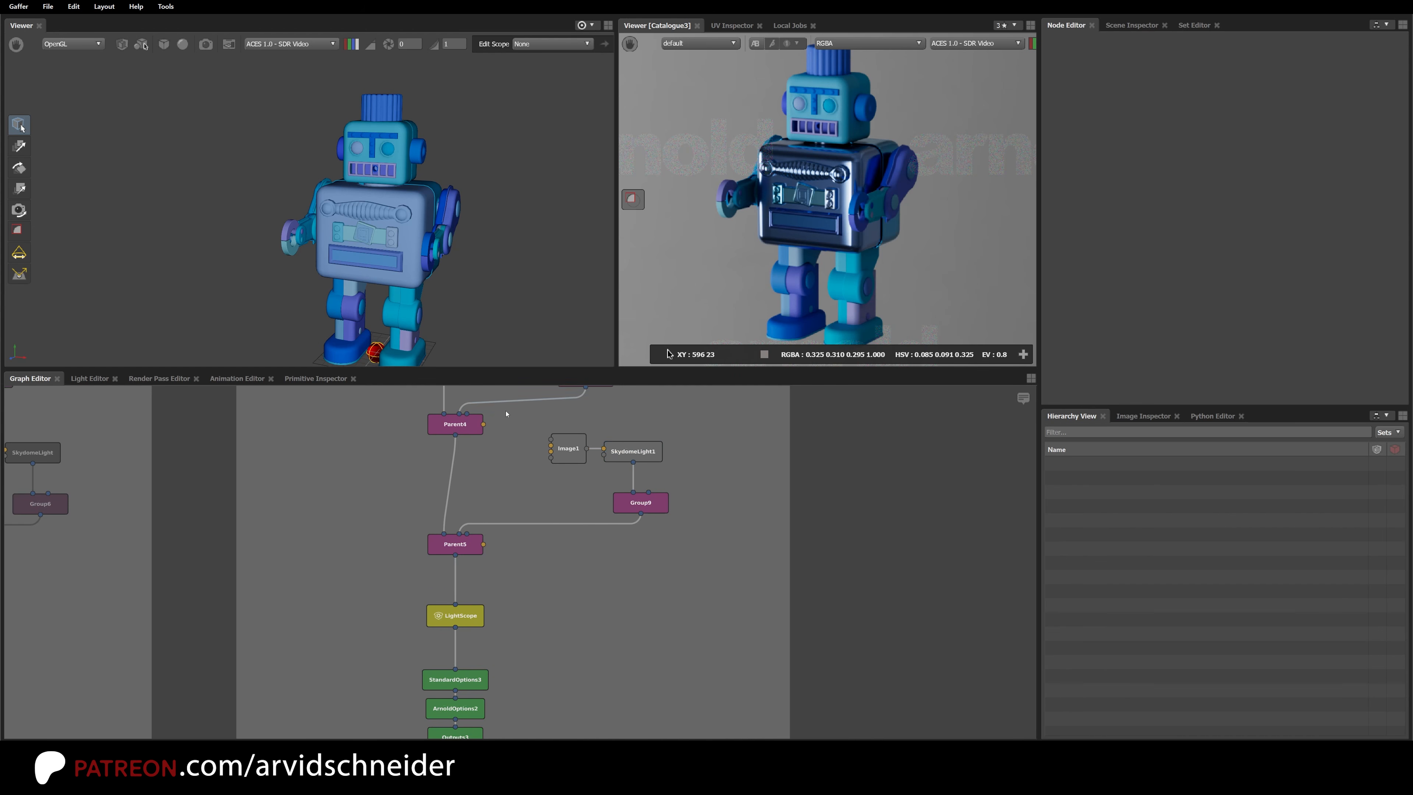
Step: Set the 3D viewer's edit scope to LightScope
alt+drag(443, 243, 453, 213)
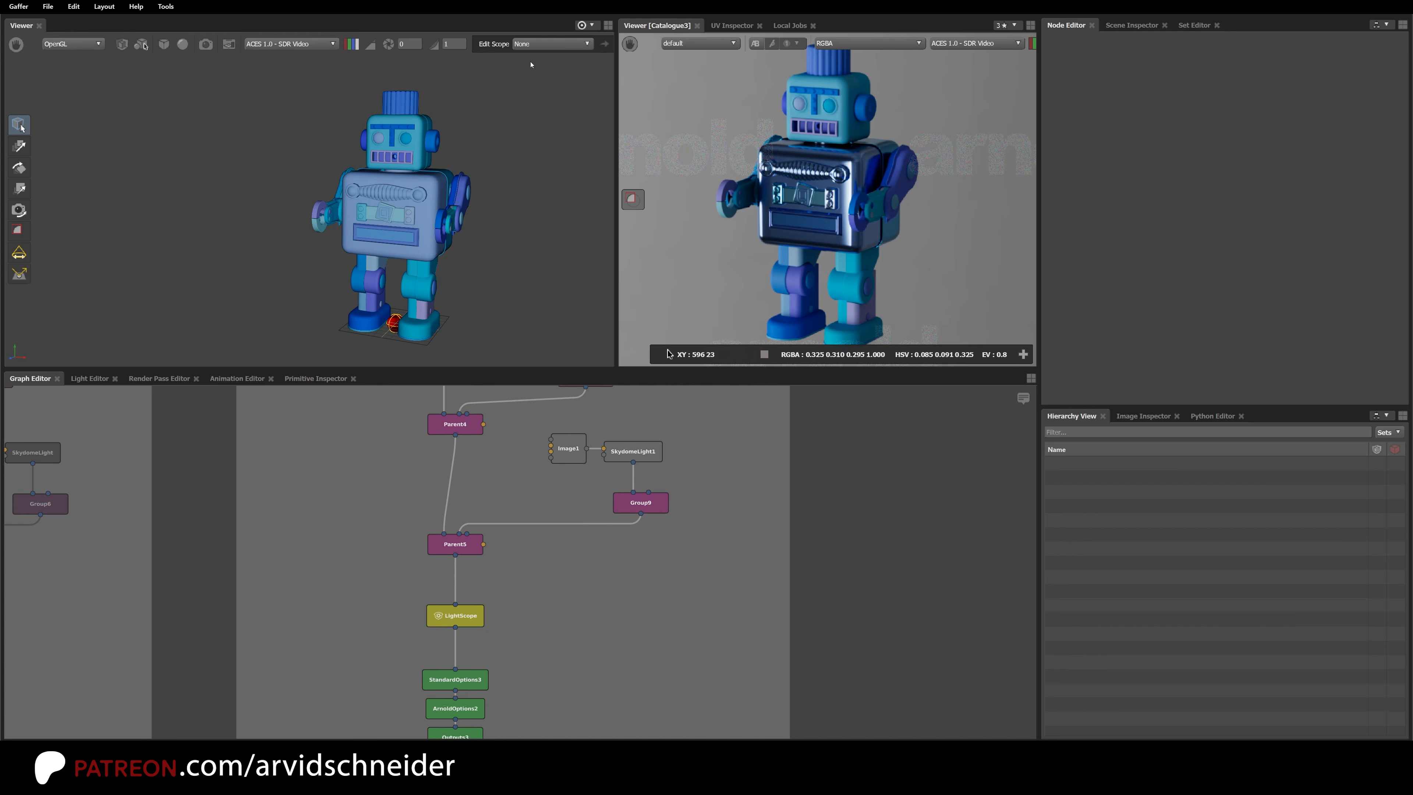
click(536, 49)
click(547, 77)
alt+middle_drag(510, 200, 453, 189)
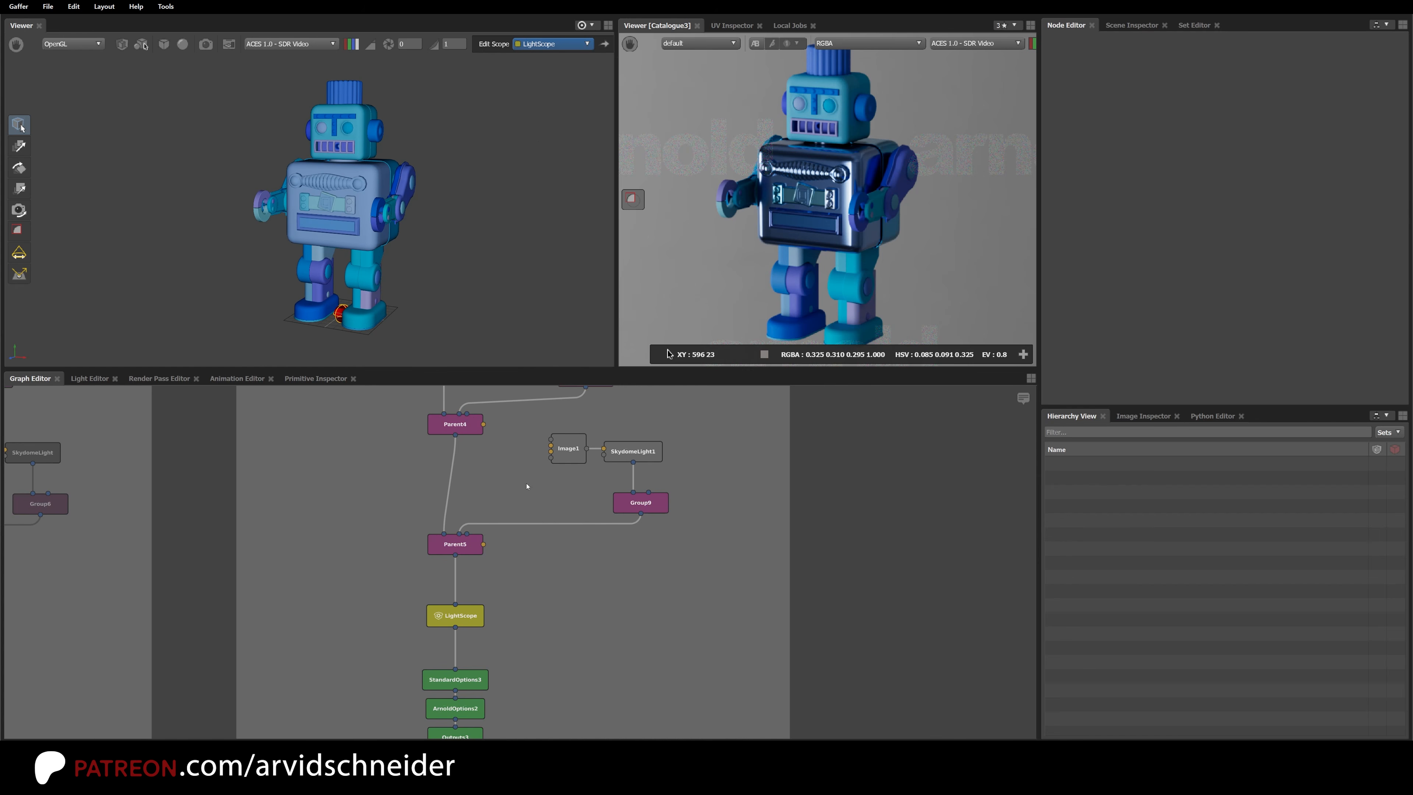
Step: Make the Hierarchy View follow the focused node, expand the LGT group and select skydomeLight
alt+middle_drag(519, 594, 518, 450)
alt+middle_drag(507, 669, 508, 565)
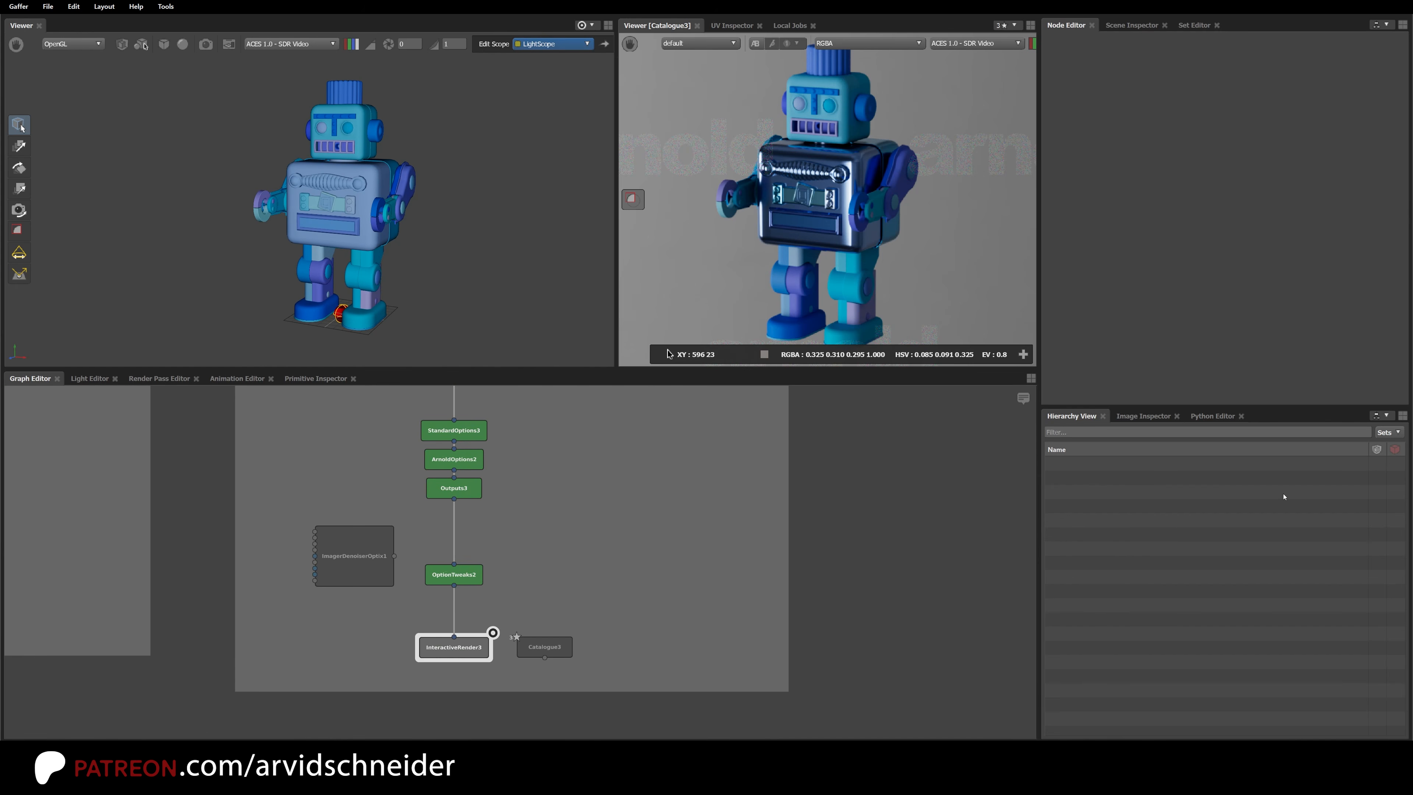
key(grave)
double_click(1065, 619)
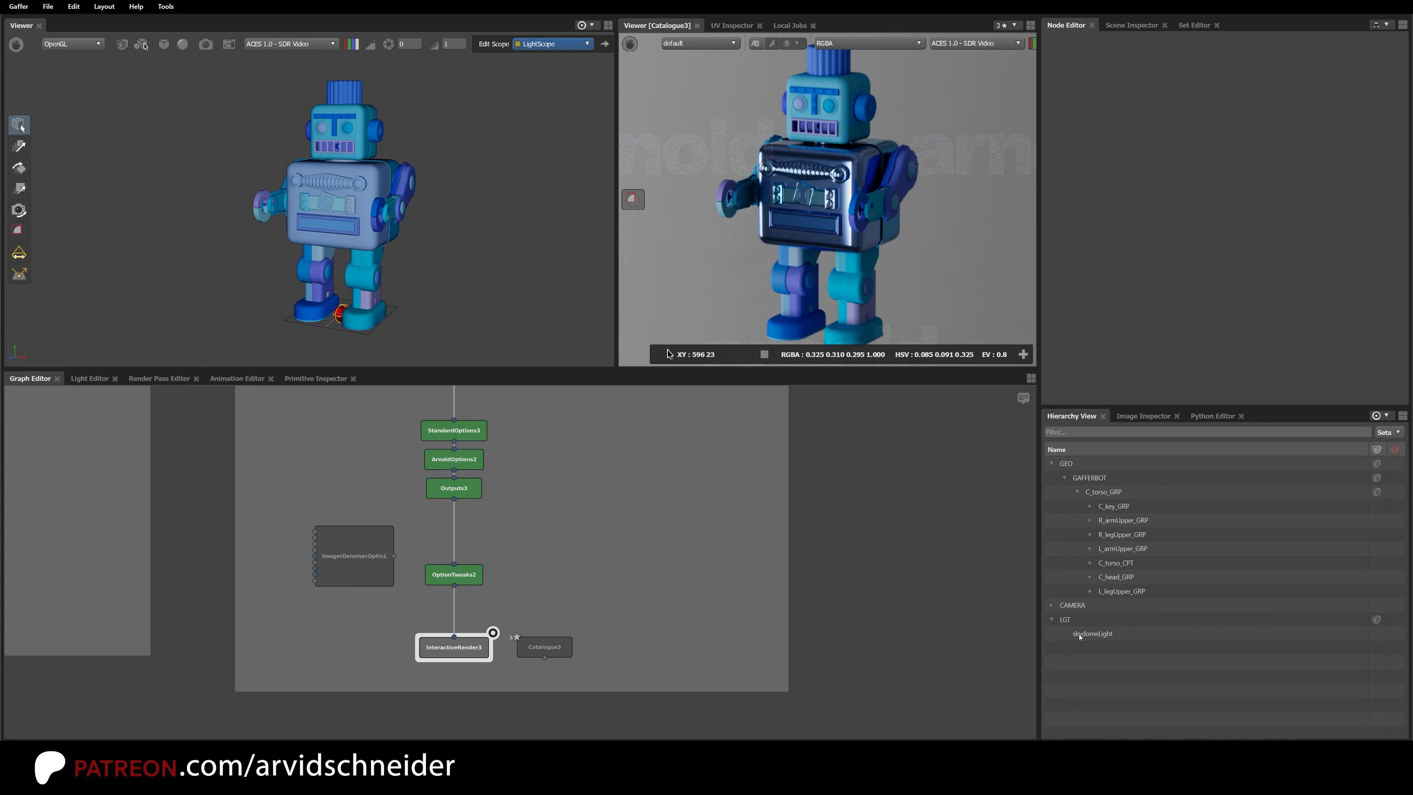
click(1093, 635)
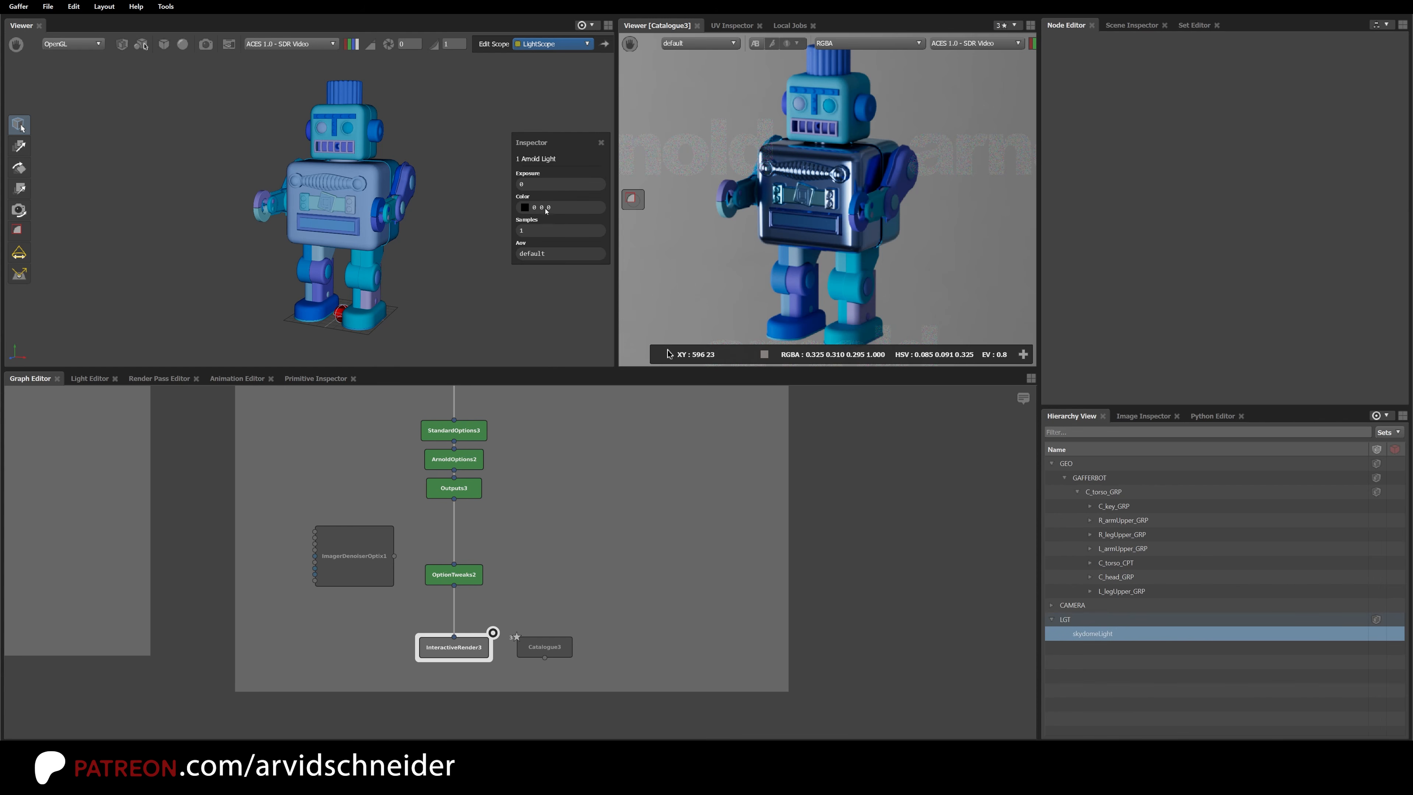
Step: Create and enable a Replace edit in LightScope that sets the skydome light's exposure to 2
double_click(538, 183)
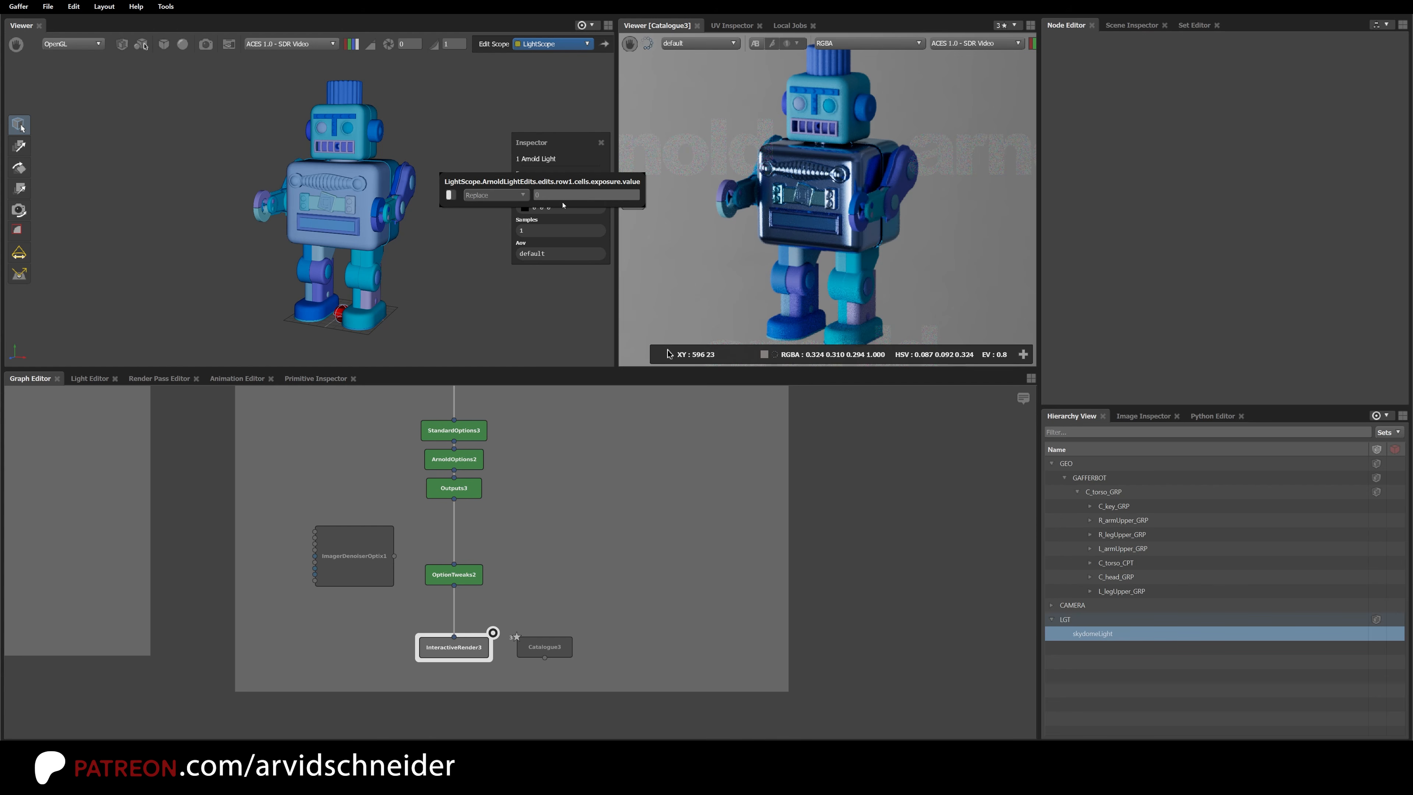
click(535, 195)
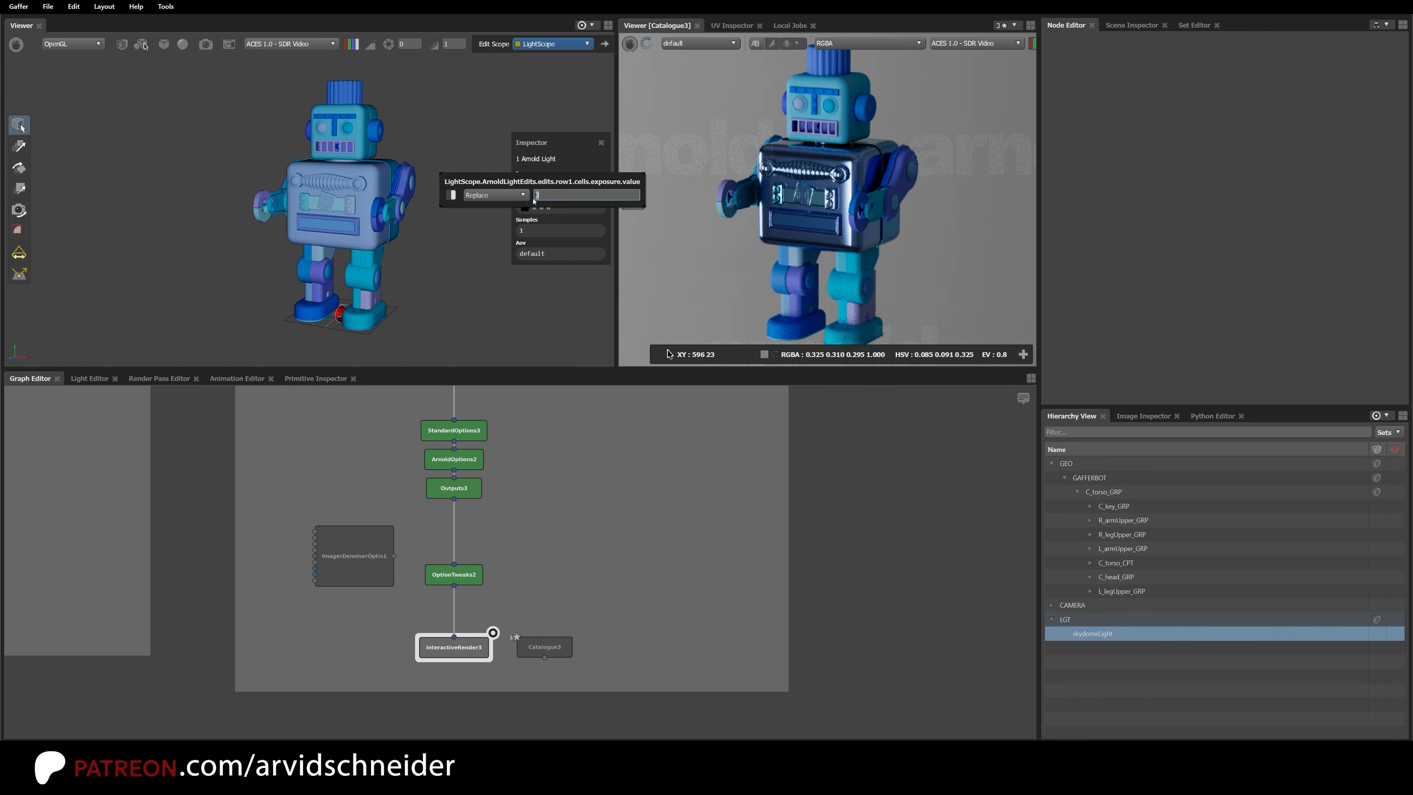
text(2)
key(Return)
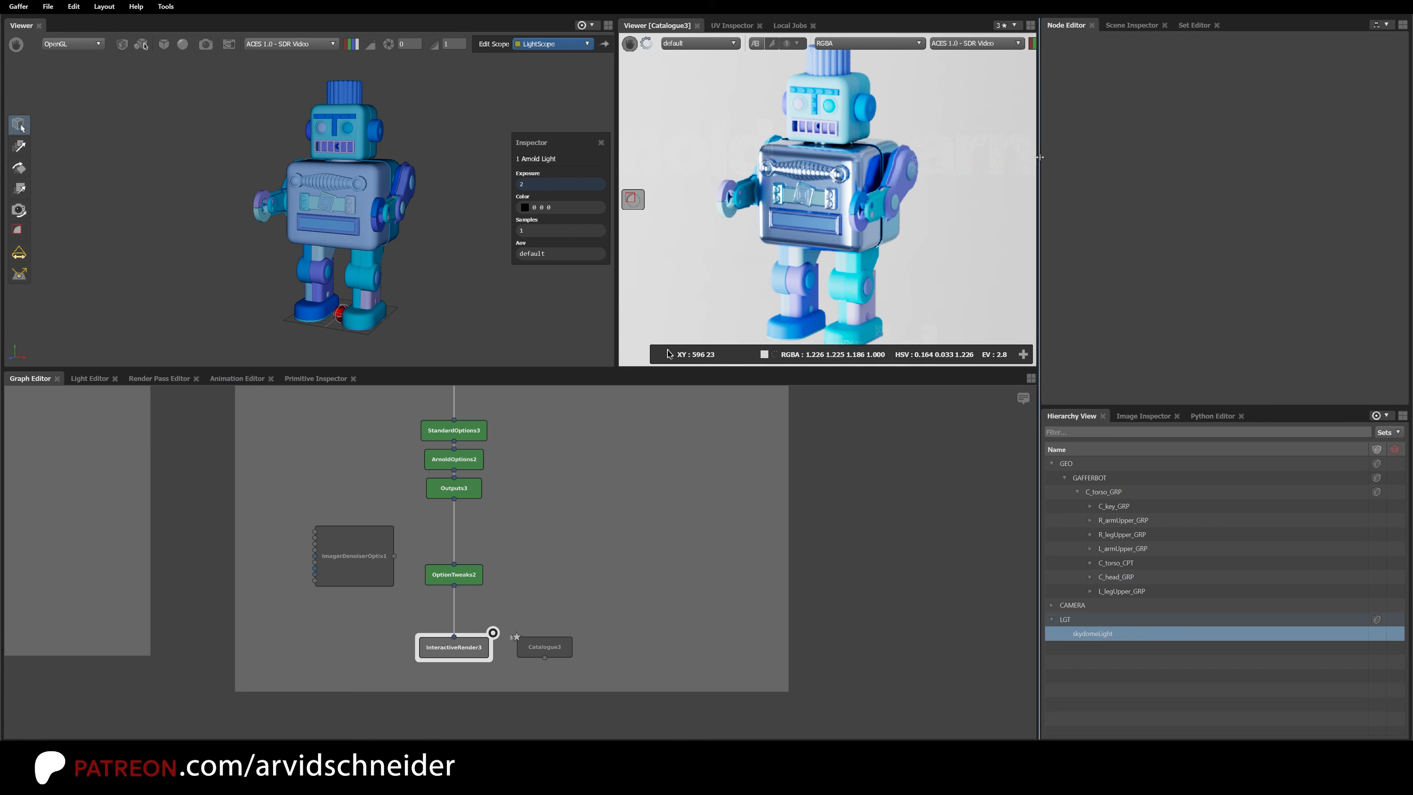
Step: Compare the exposure on the SkydomeLight1 node with the override stored in ArnoldLightEdits inside LightScope, and return to the main graph
drag(1039, 158, 1105, 153)
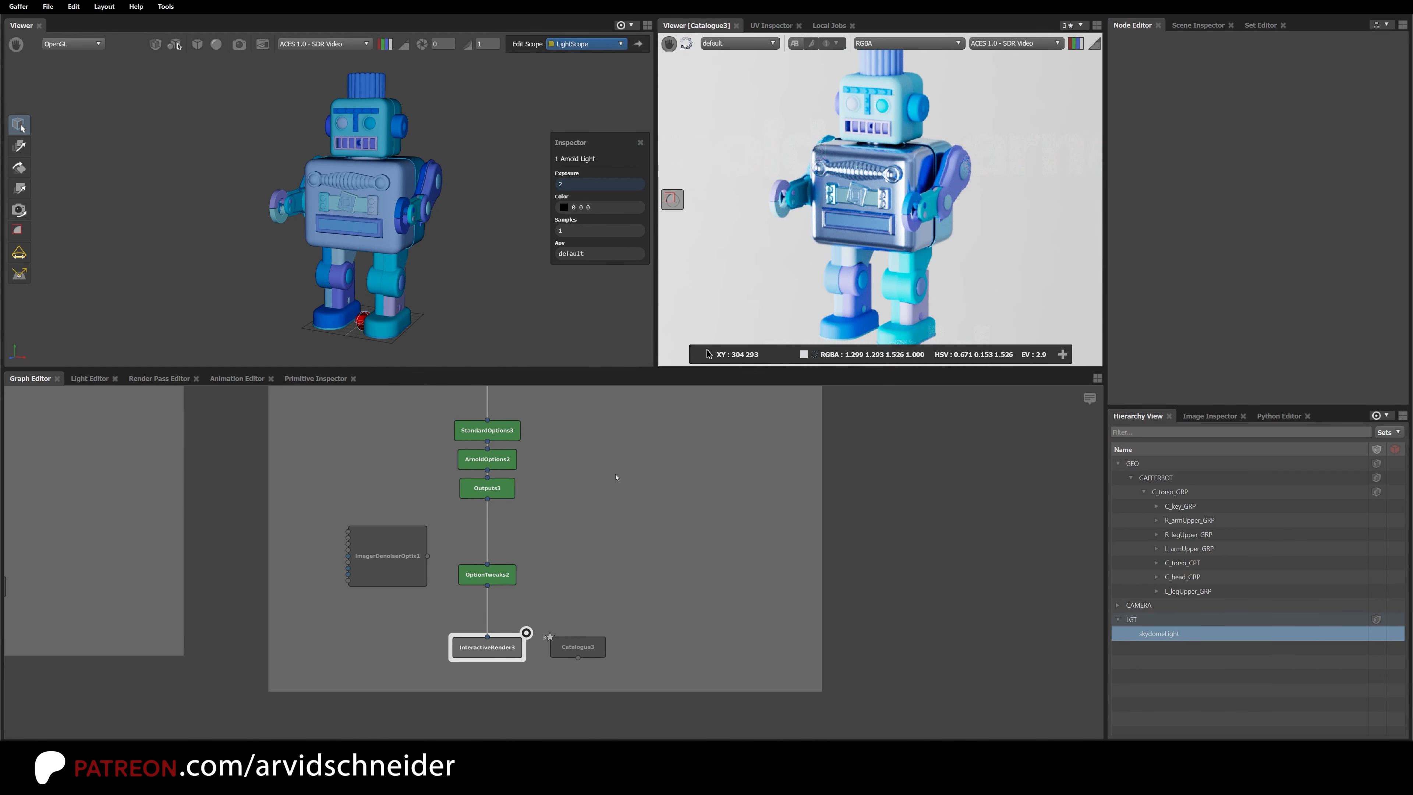
middle_drag(544, 511, 502, 770)
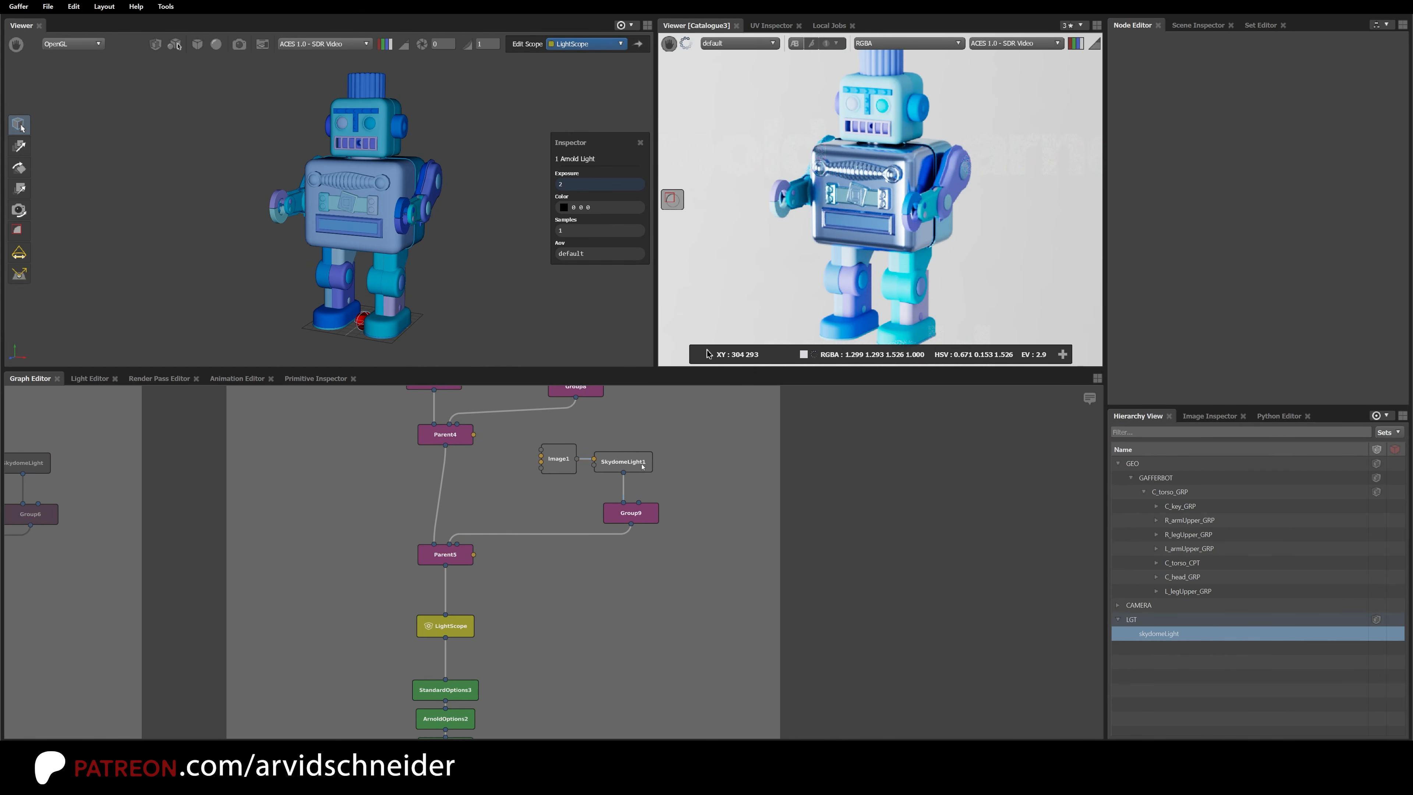
click(616, 456)
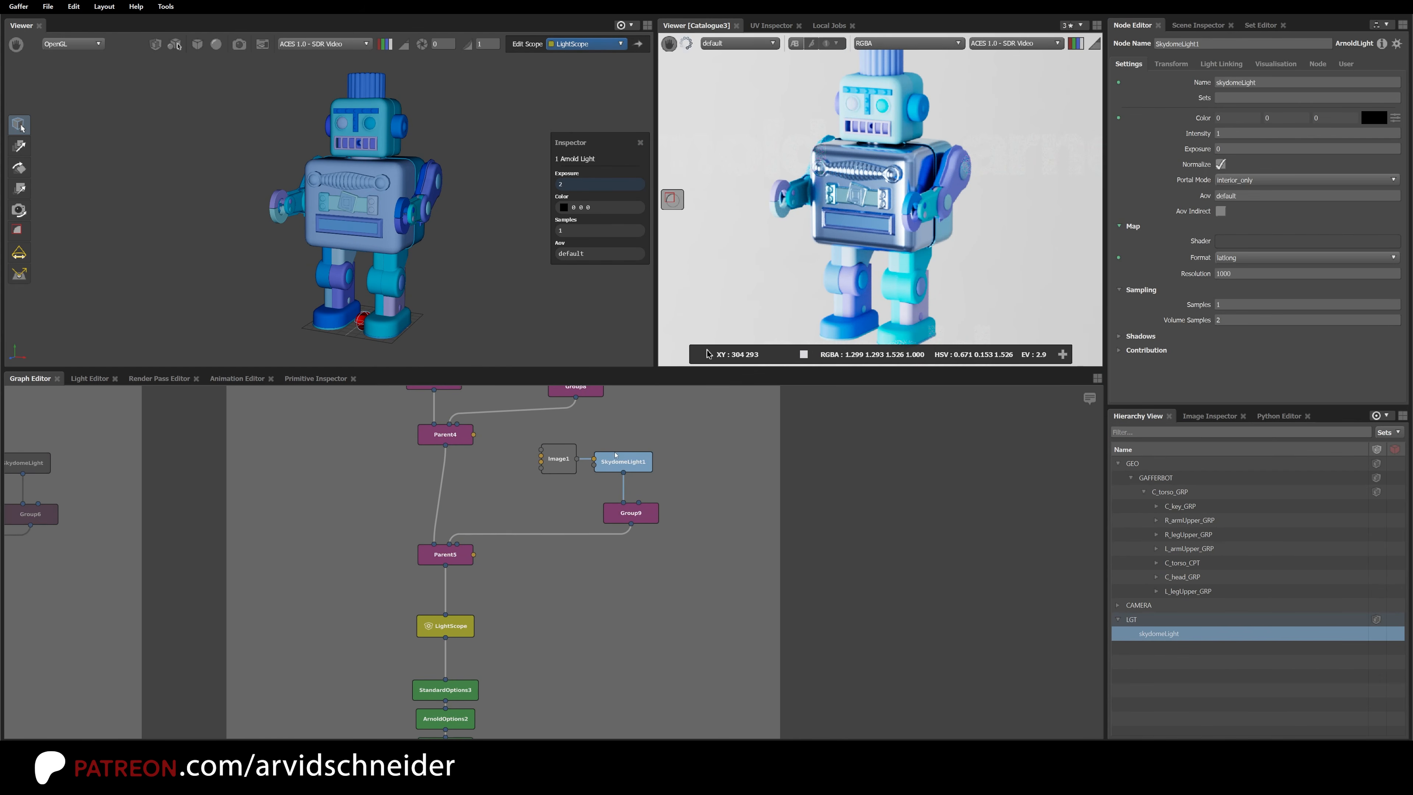
click(1223, 149)
click(444, 626)
click(467, 628)
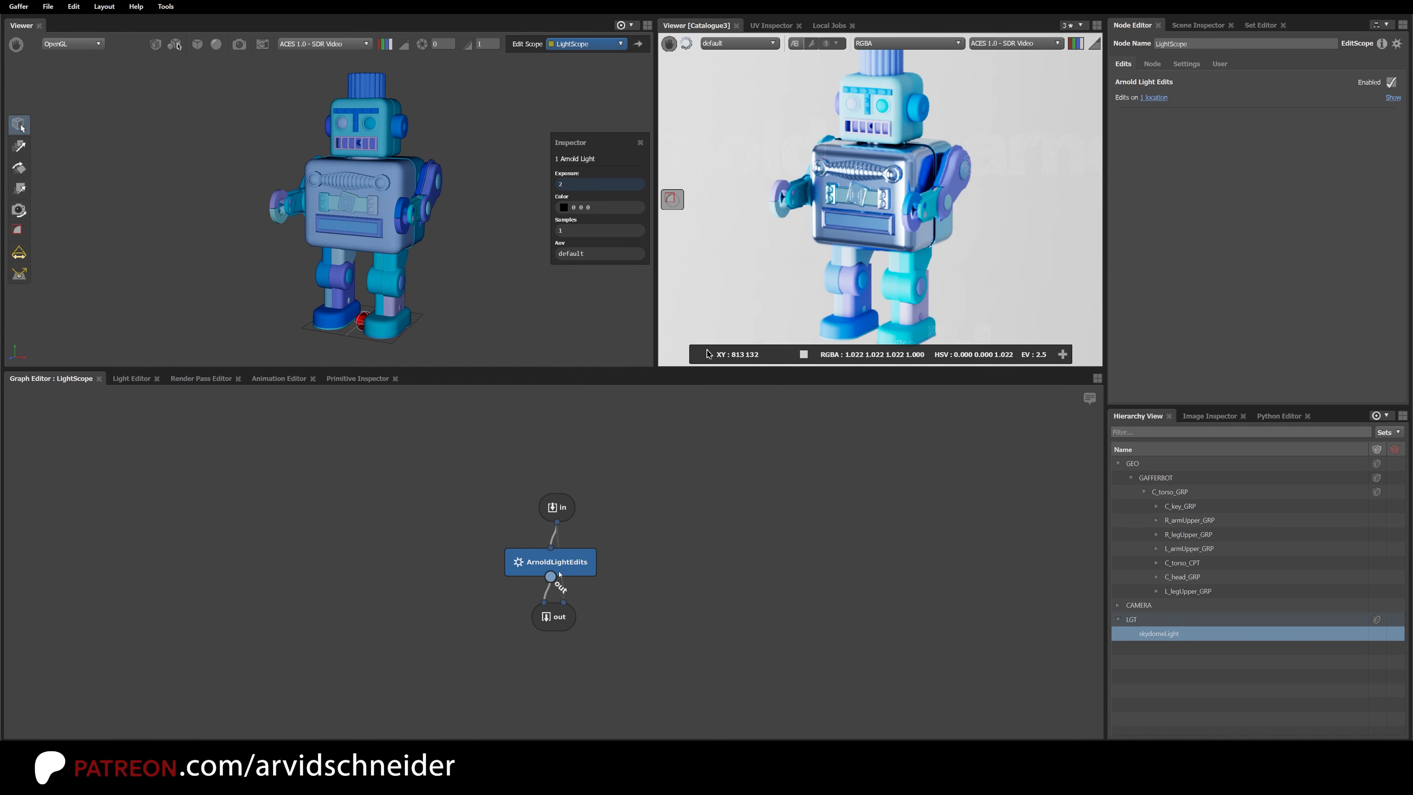
click(581, 574)
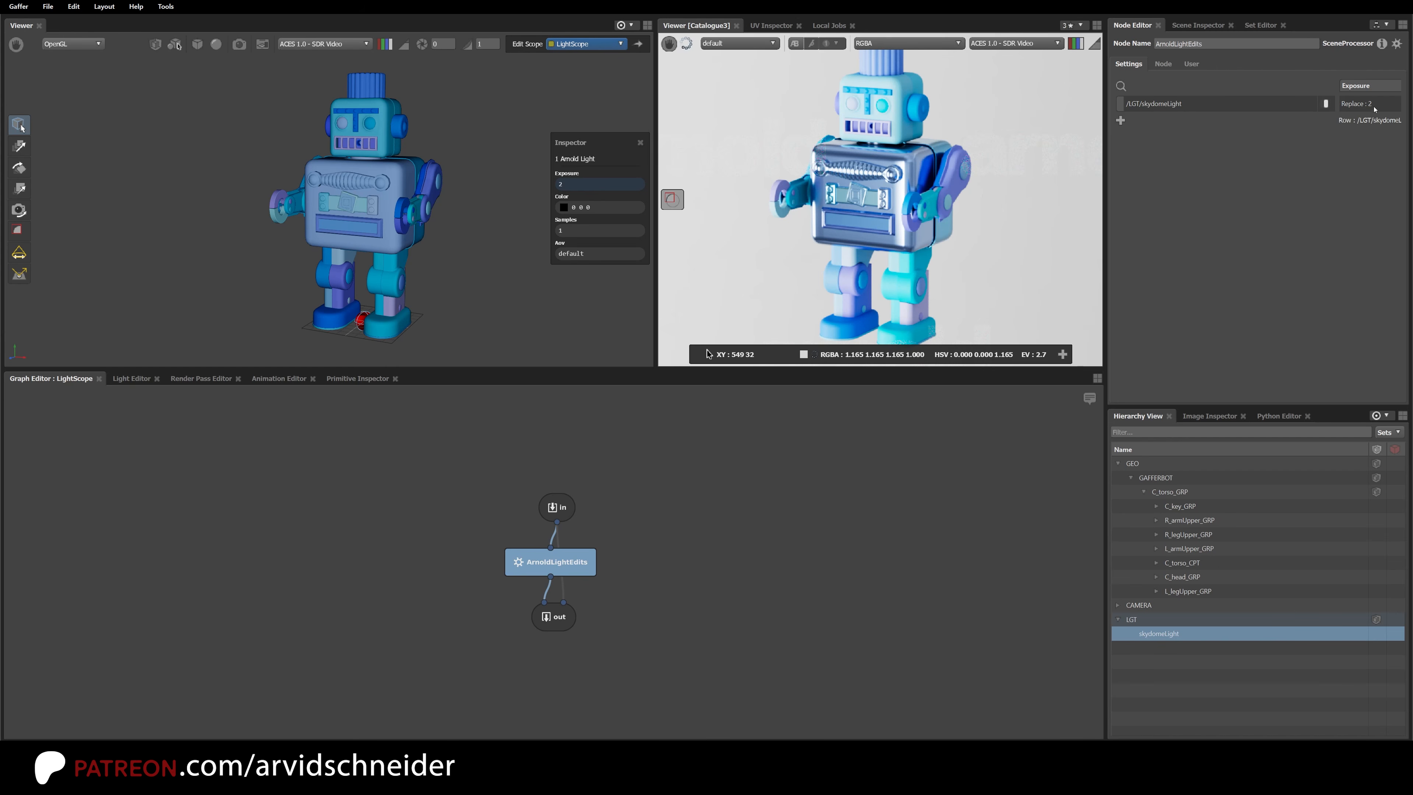
key(ctrl+Up)
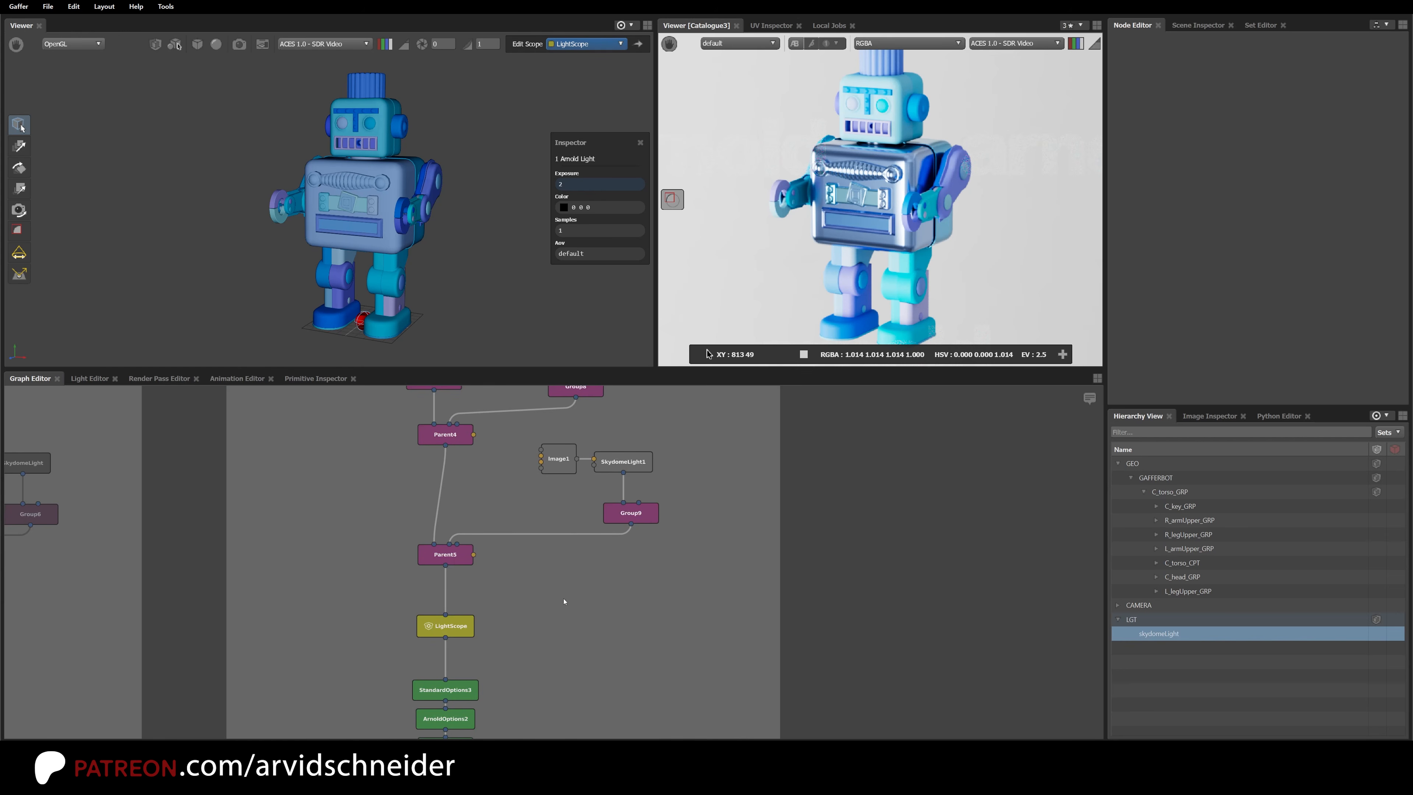
Step: Open the Light Editor, and select GAFFERBOT in the hierarchy with the LGT group collapsed
click(89, 378)
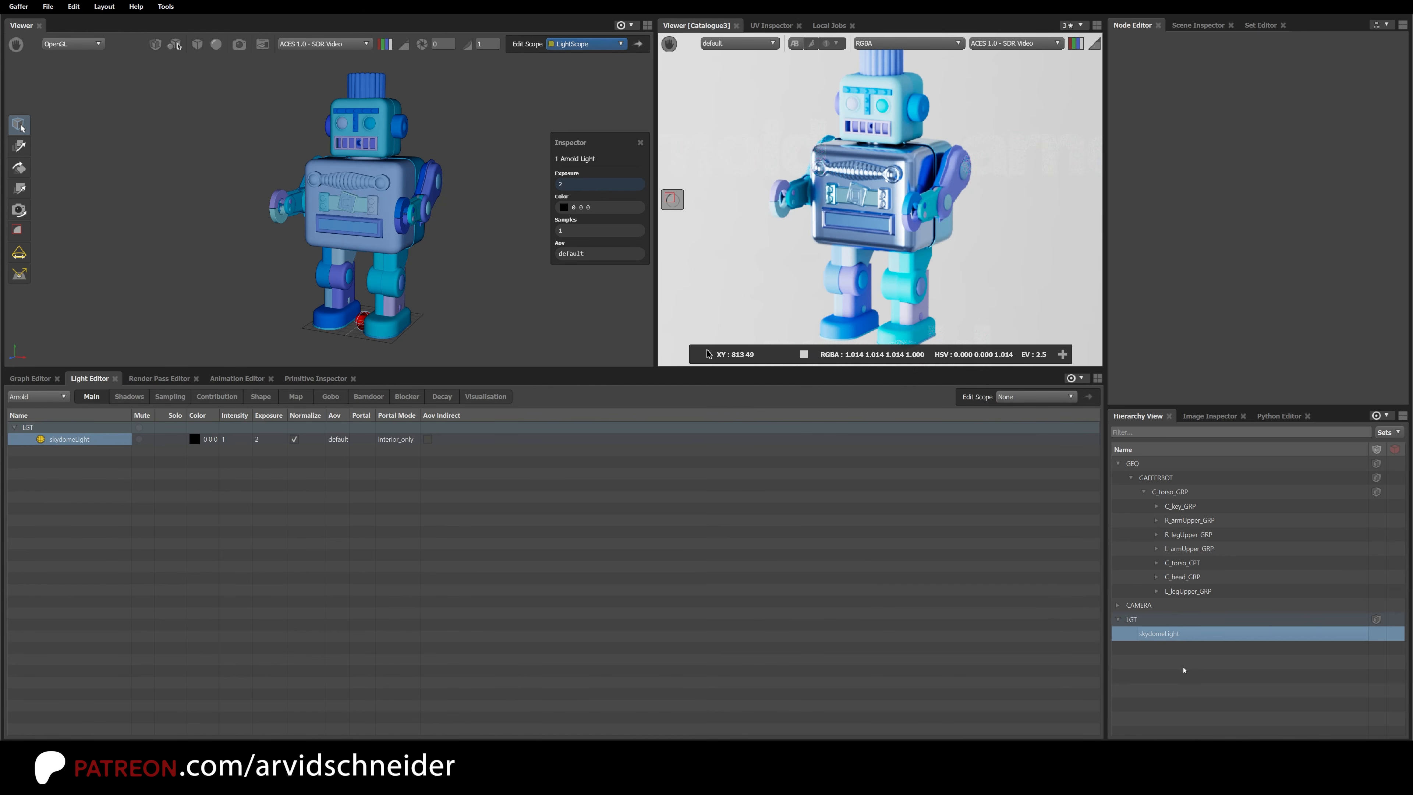
click(1118, 619)
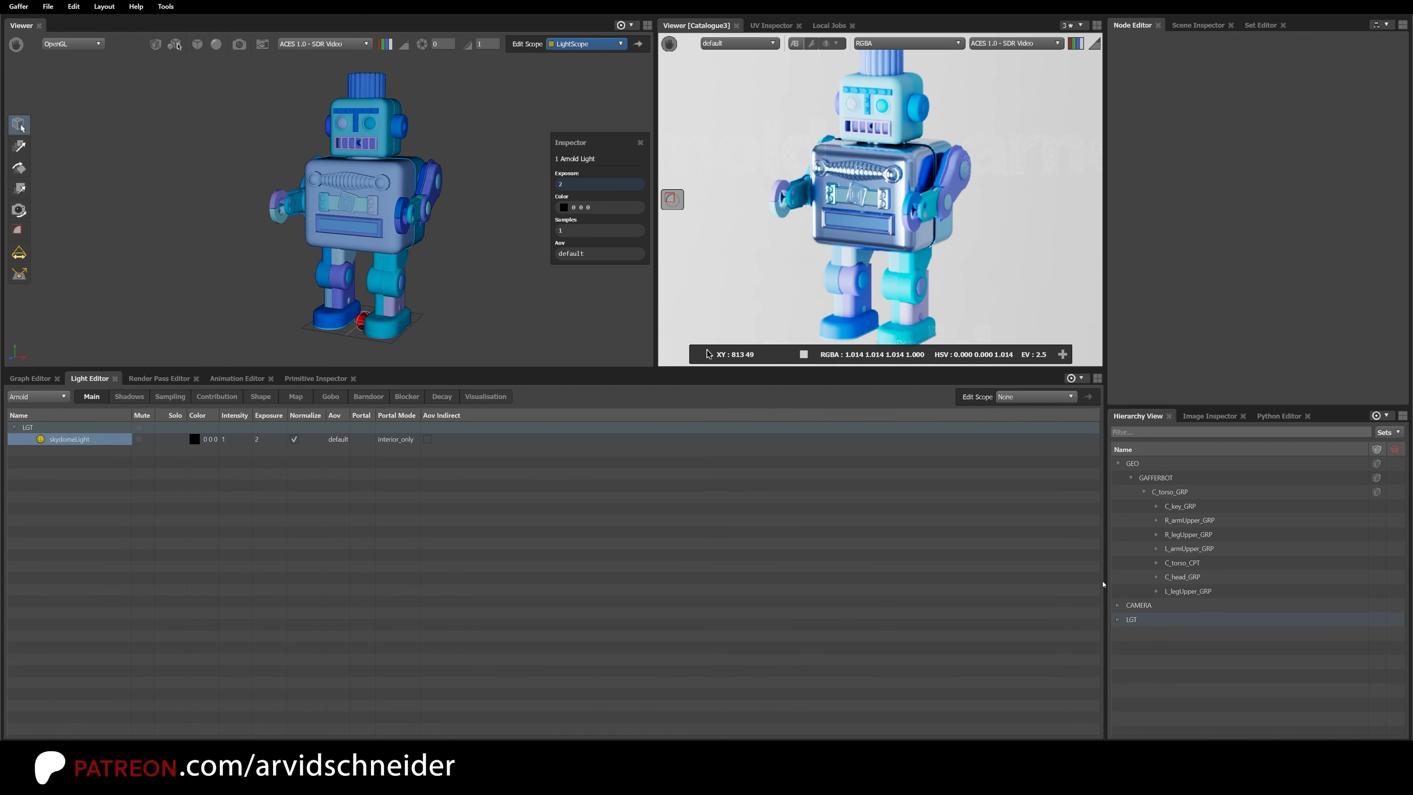
click(640, 144)
click(1173, 478)
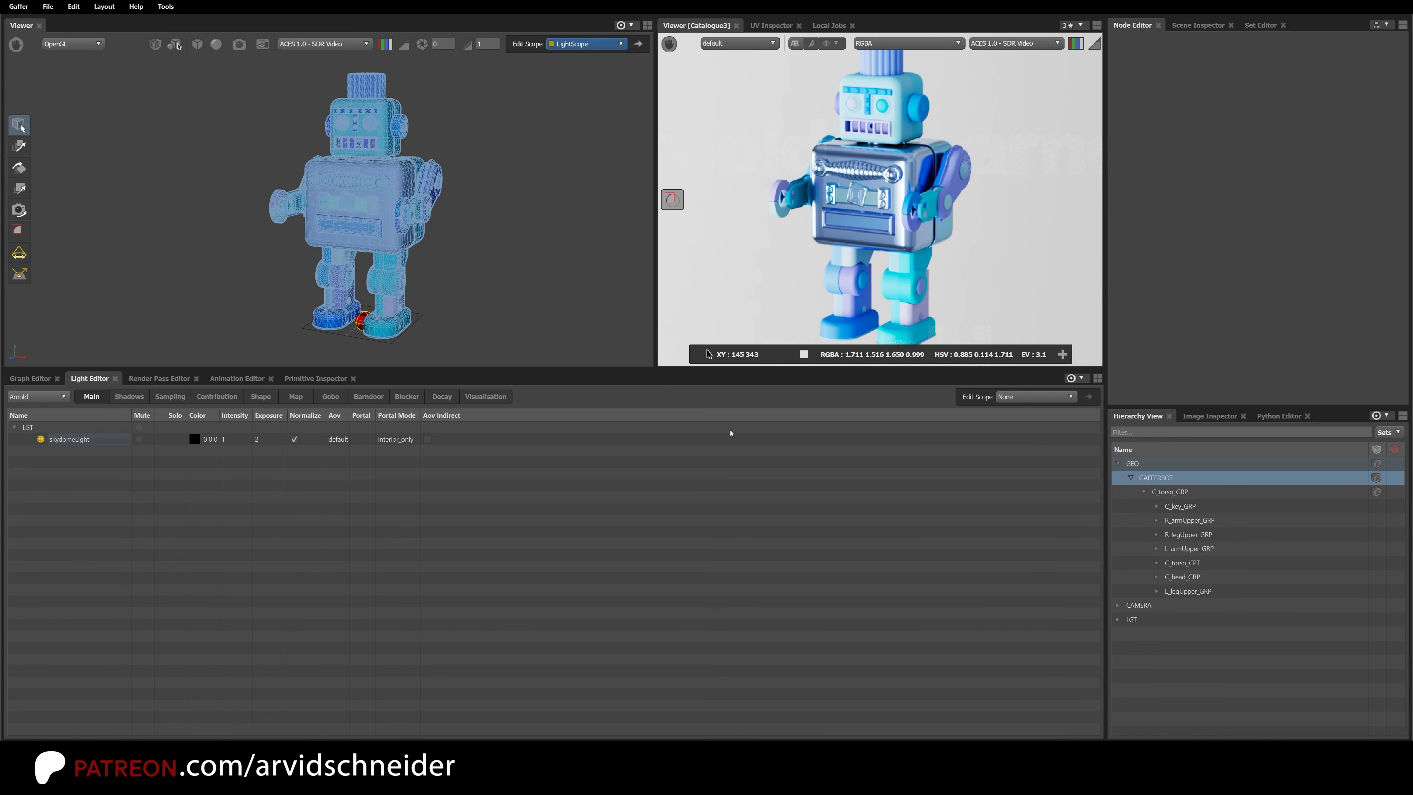
Step: Set the Light Editor's edit scope to LightScope and change the skydome light's exposure override to 1
click(278, 439)
click(1001, 396)
click(1021, 420)
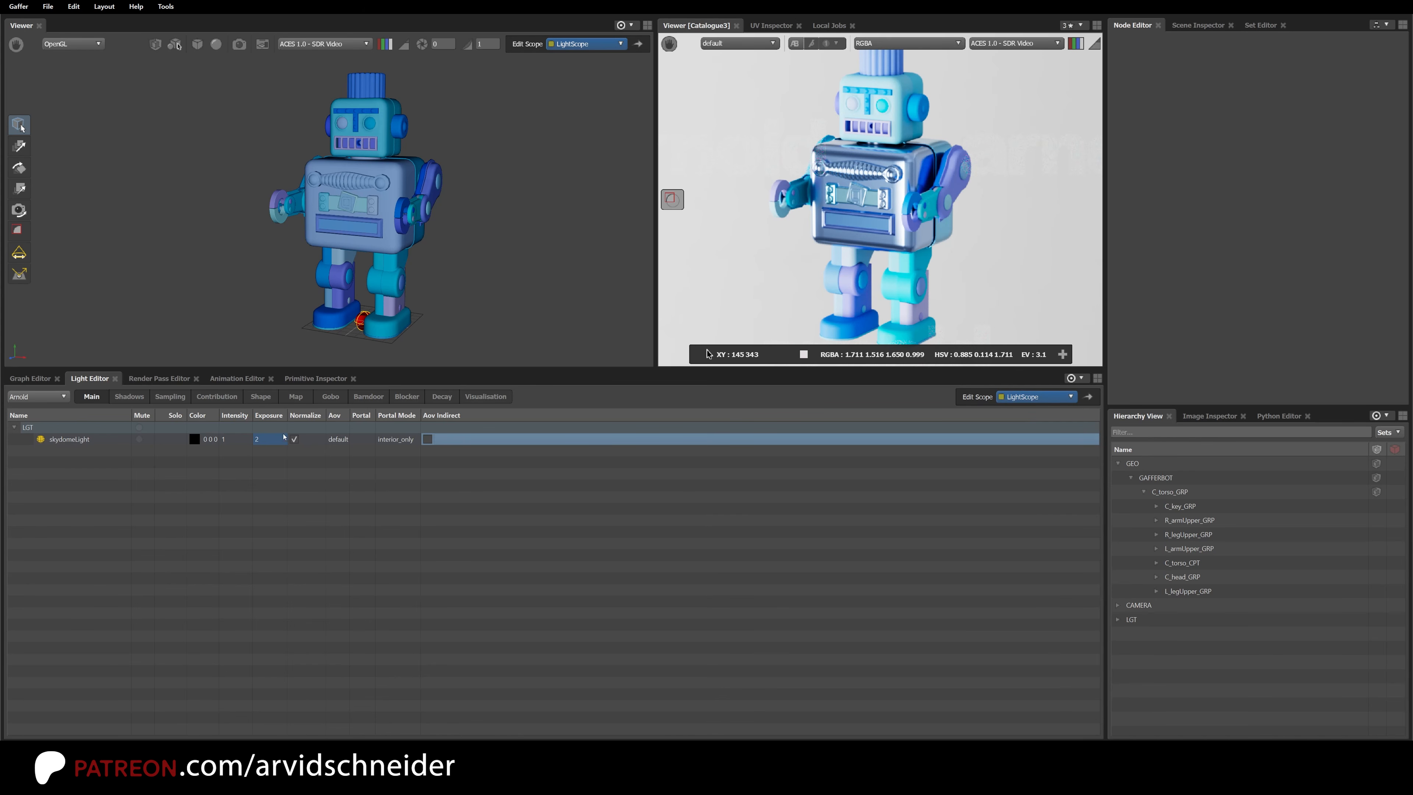
double_click(273, 439)
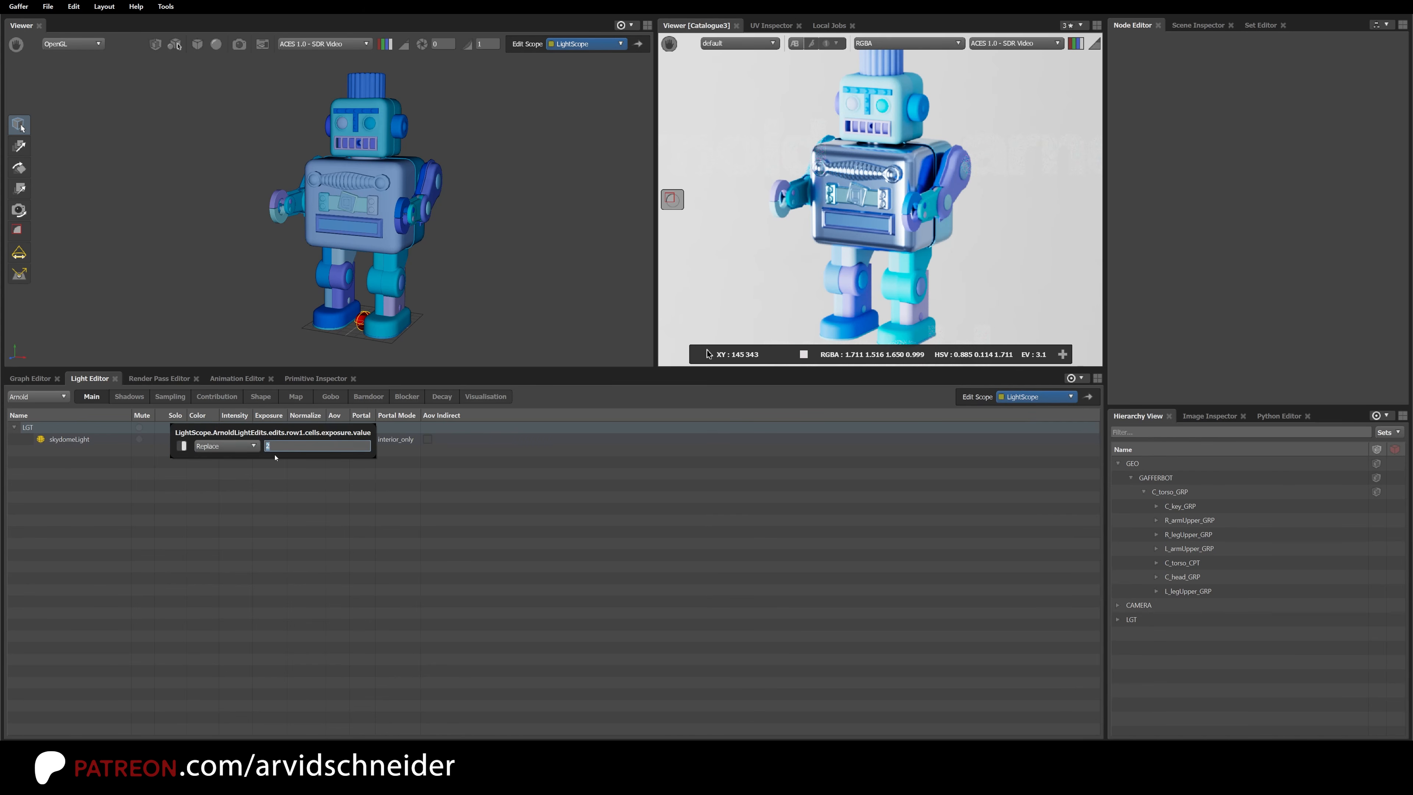
key(Return)
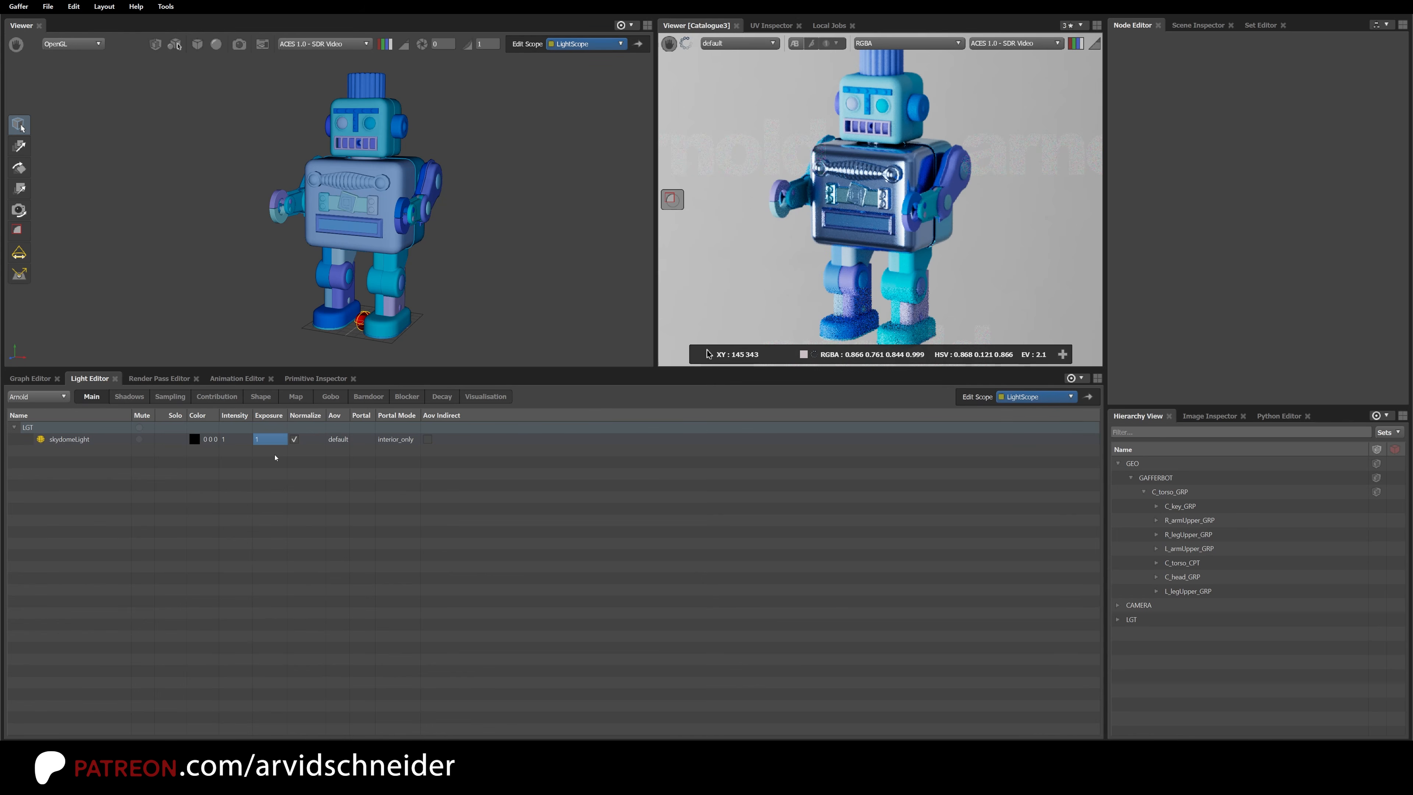
Step: Try a red color override with value 1 and saturation about 0.76 on the skydome light, and disable that color edit
click(207, 444)
double_click(210, 441)
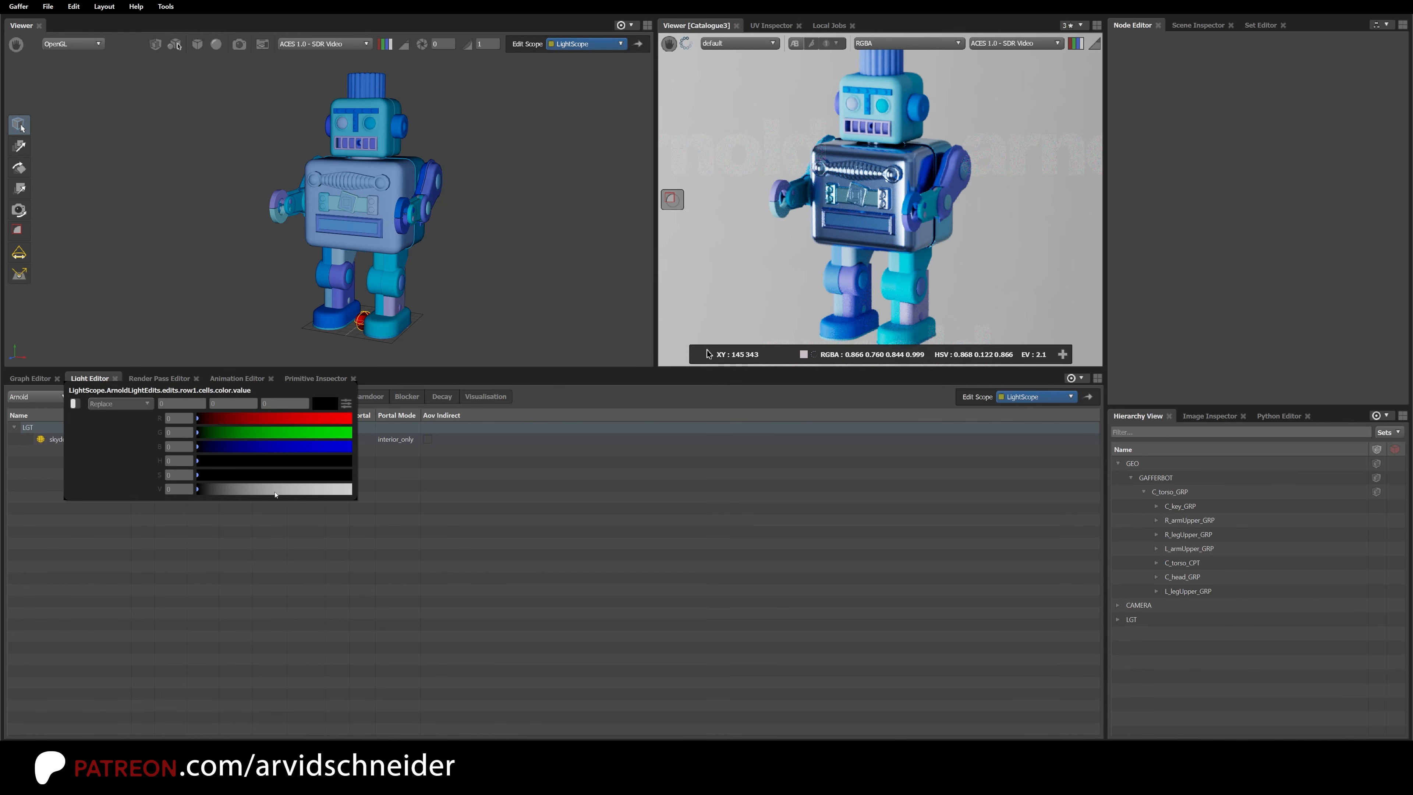
click(75, 404)
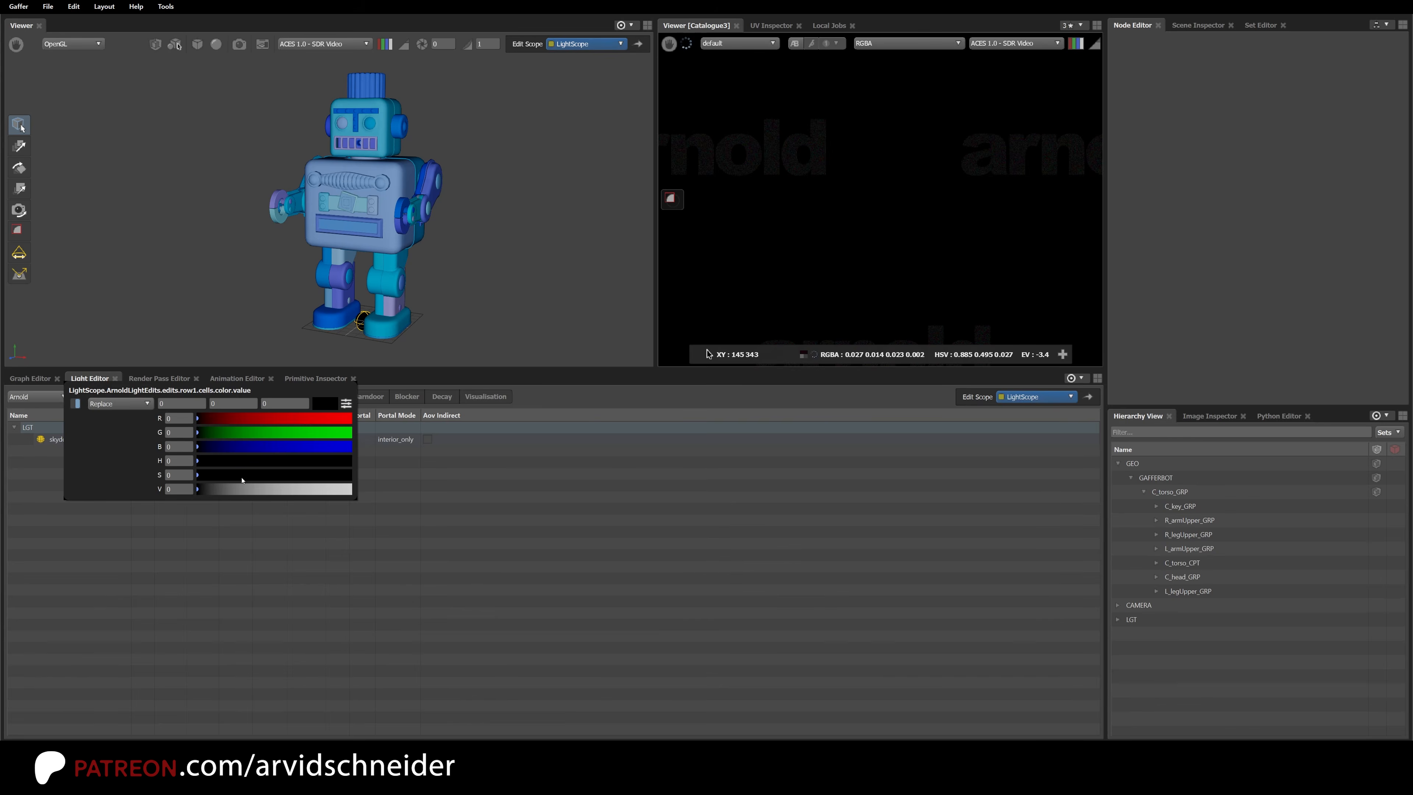
drag(240, 488, 285, 488)
double_click(188, 491)
text(1)
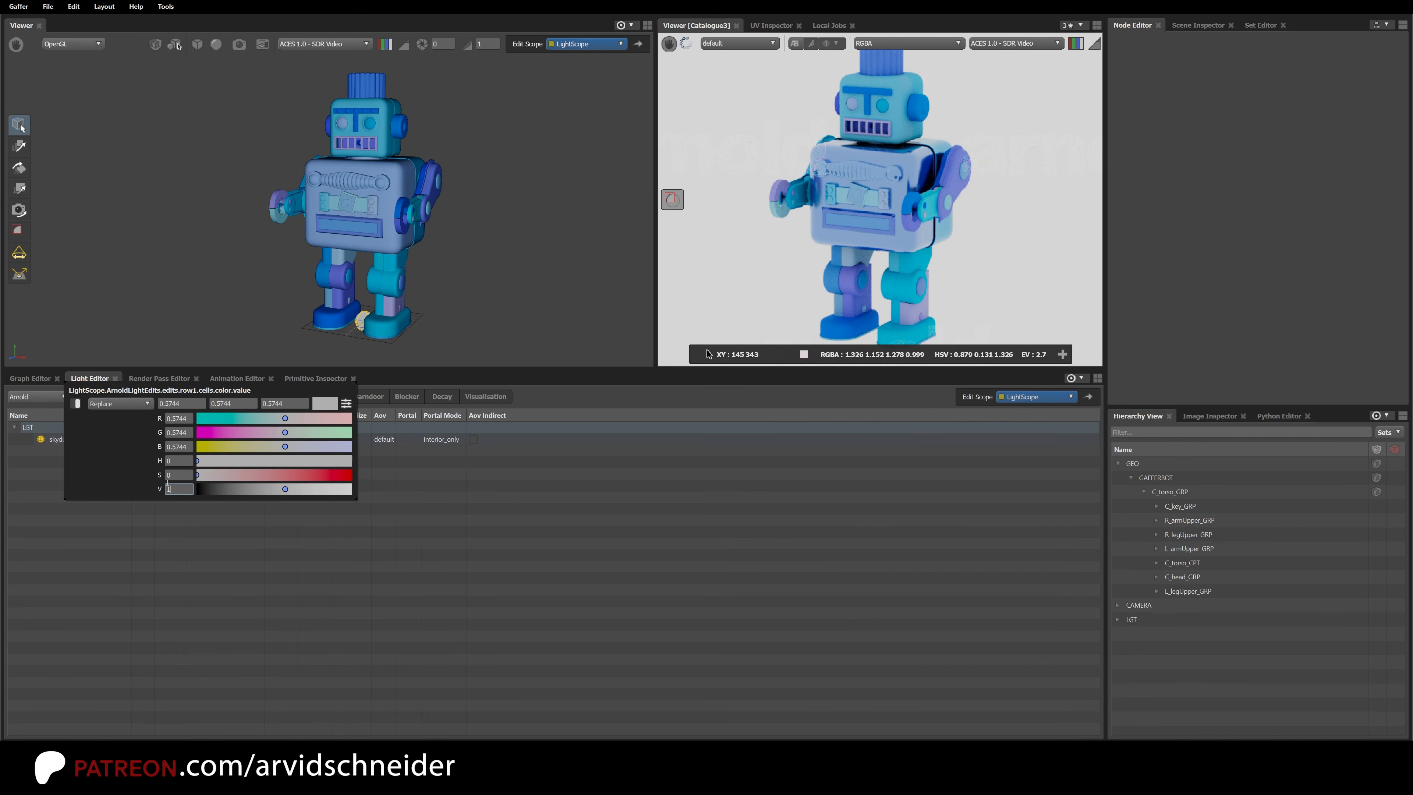
click(187, 477)
drag(268, 477, 314, 474)
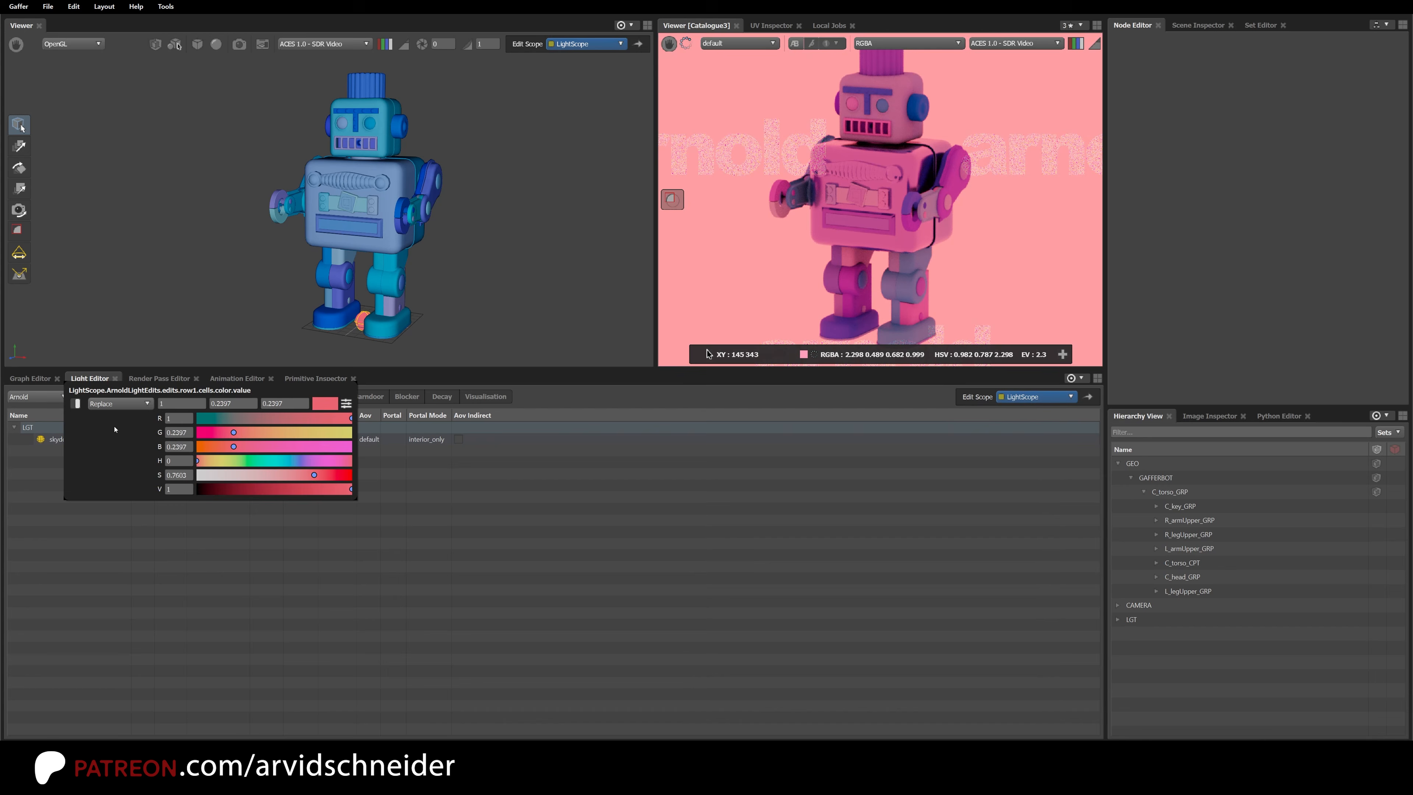
click(75, 403)
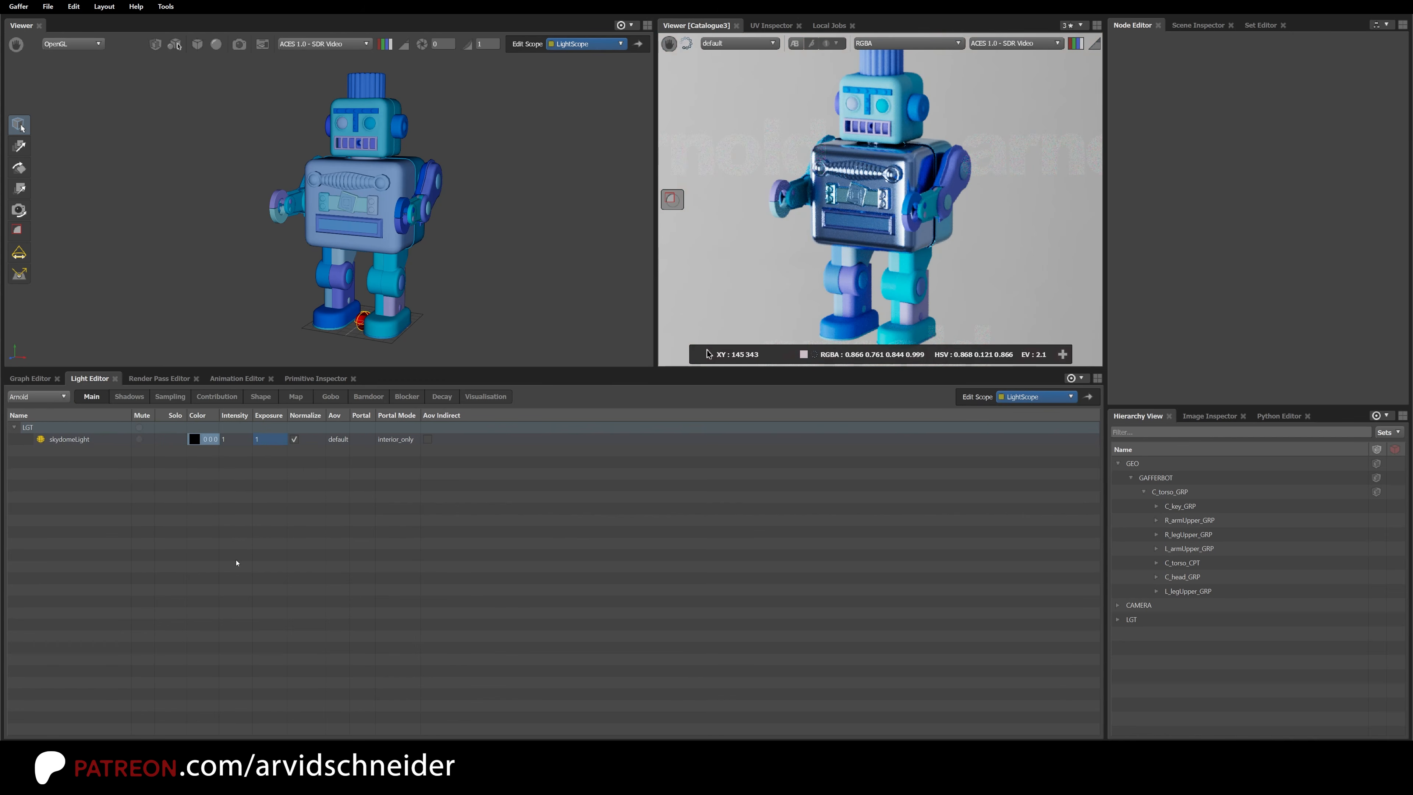
click(161, 443)
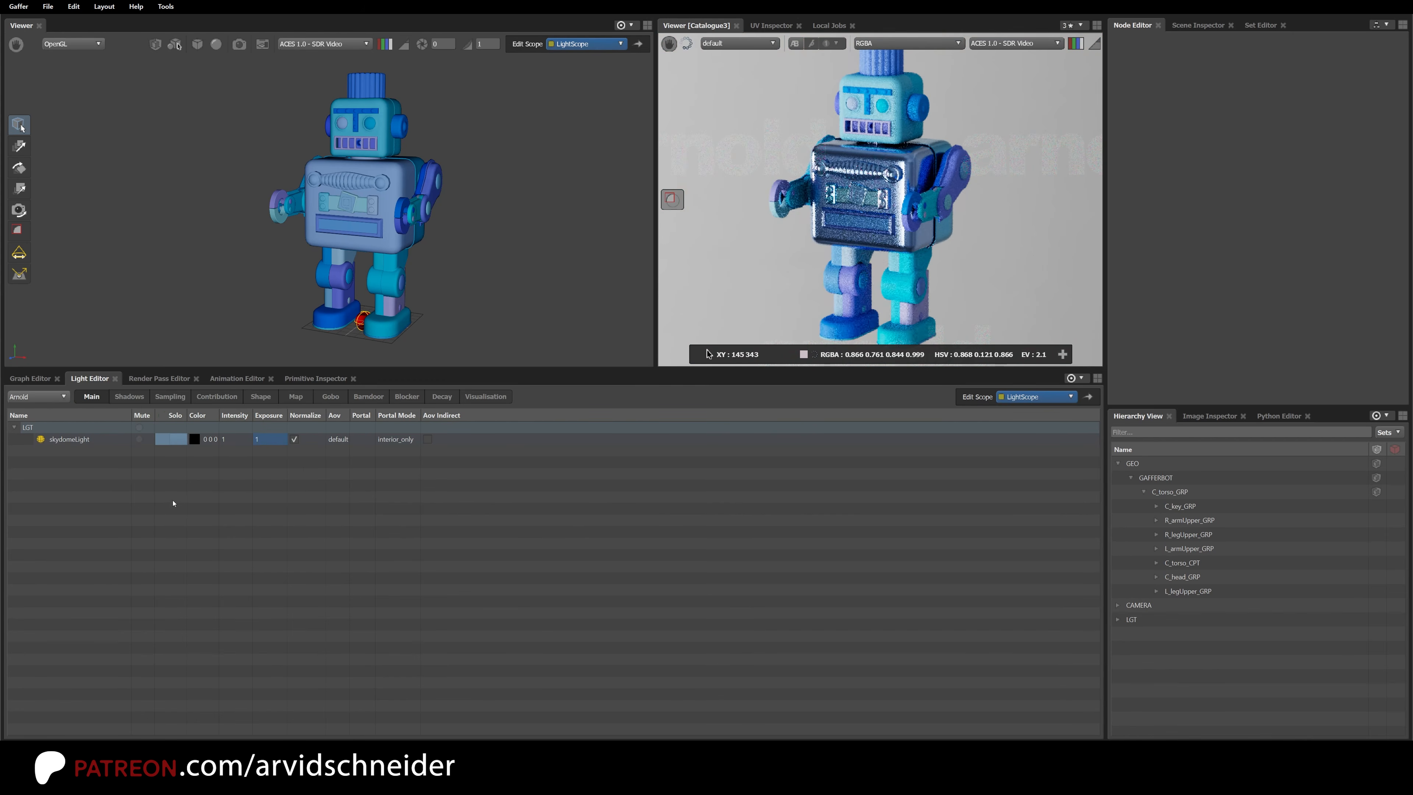
Step: Toggle the skydome light's mute override on and off, and look through its shadow and sampling settings
double_click(136, 445)
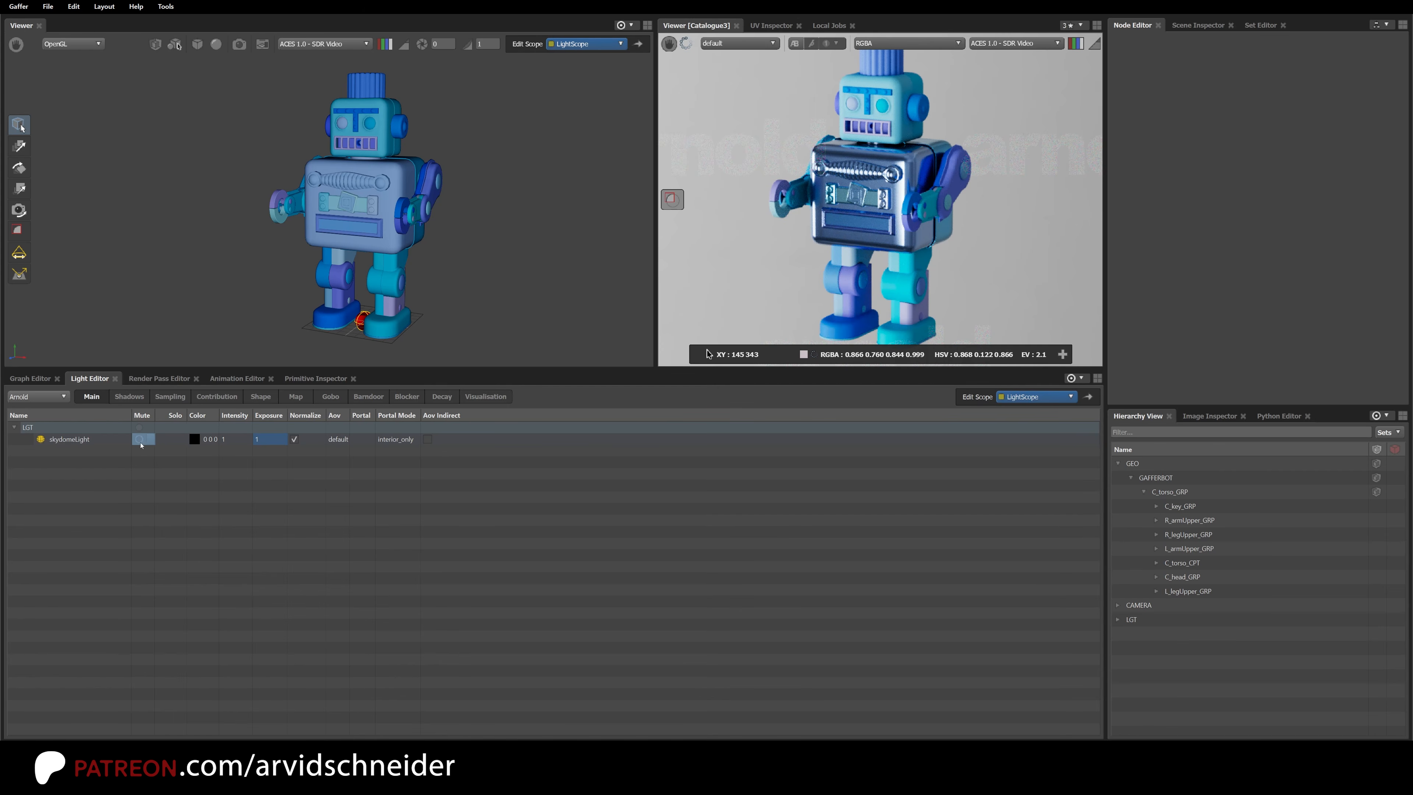
double_click(139, 439)
click(129, 396)
click(170, 396)
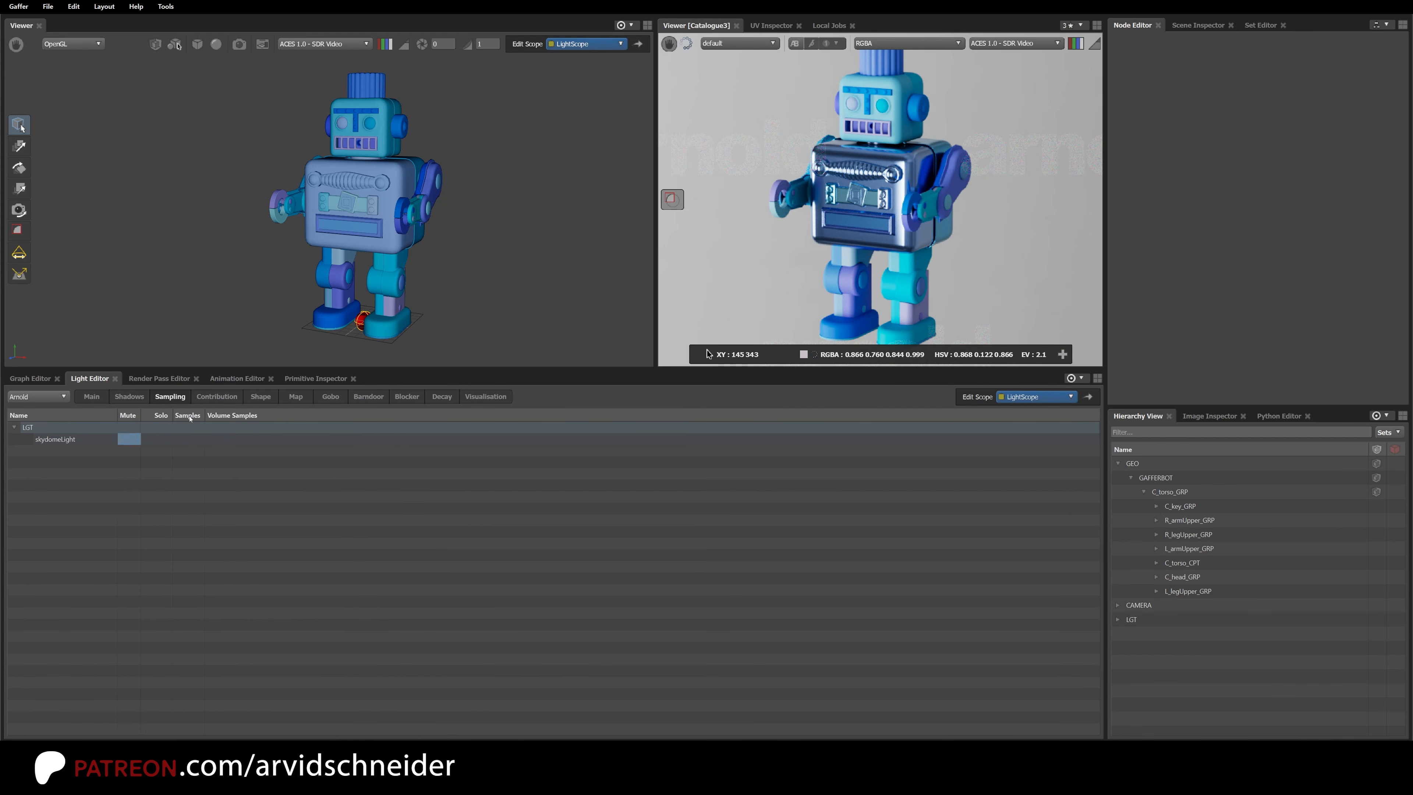
Step: Try a camera contribution override of 0 on the skydome light, and set it back to 1
click(217, 396)
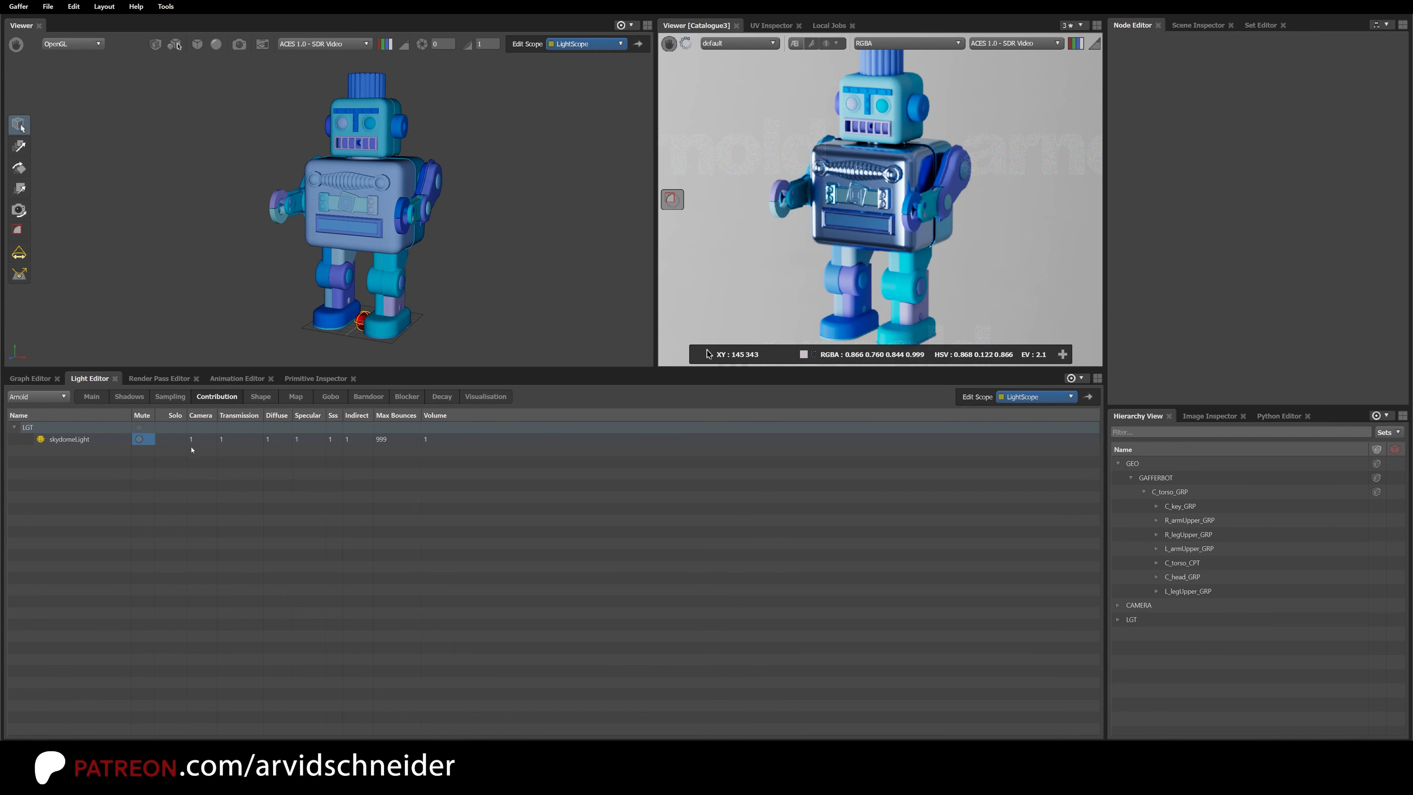
double_click(203, 440)
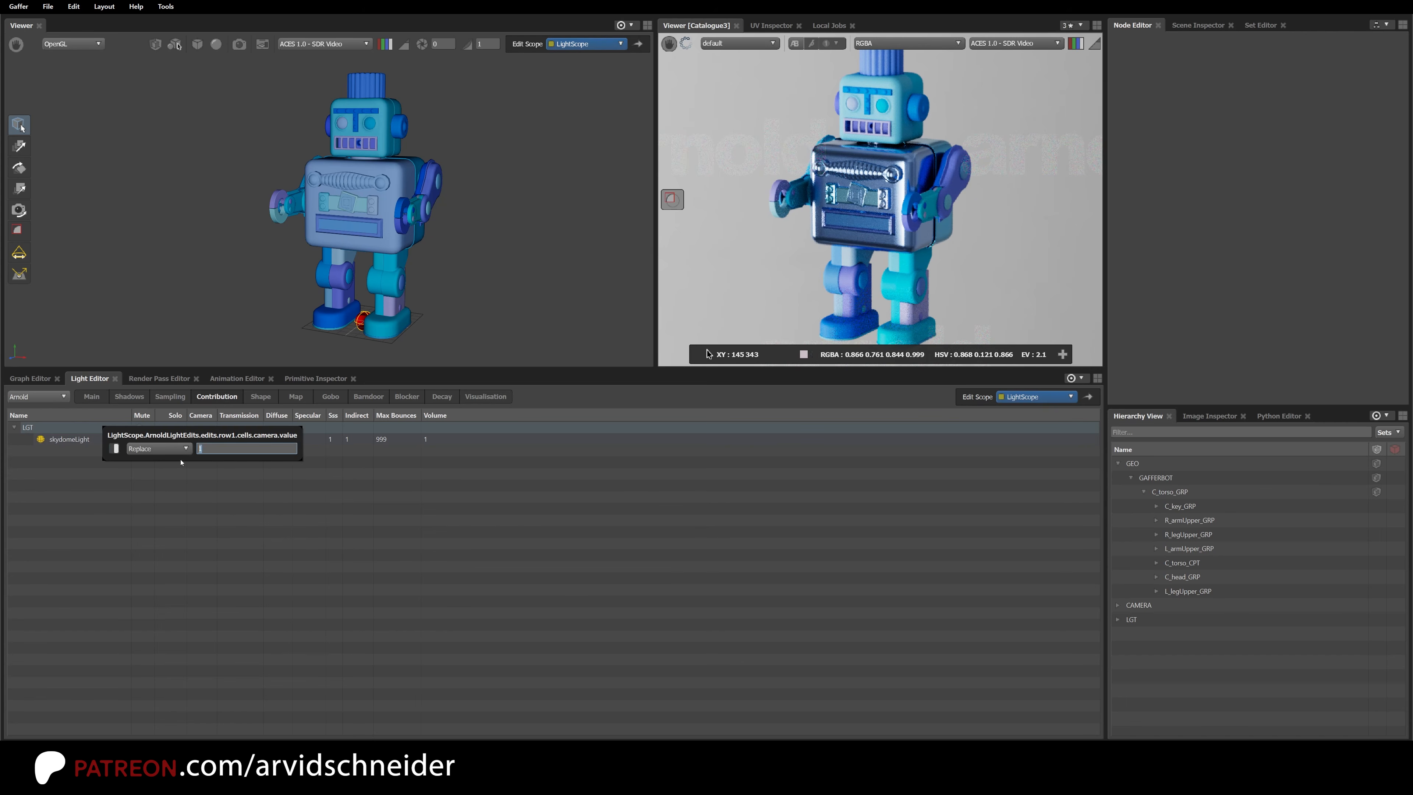
text(0)
key(Return)
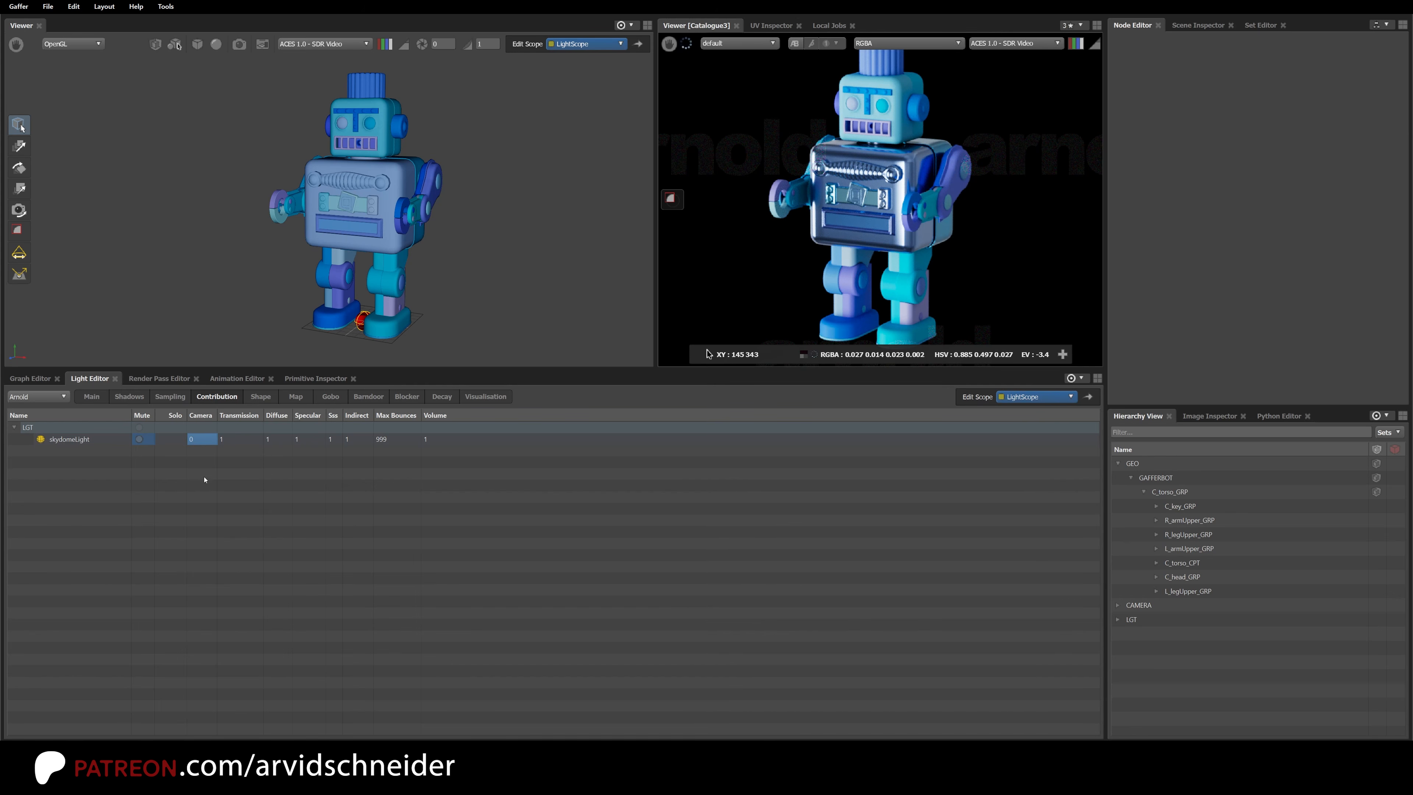
double_click(209, 441)
text(1)
key(Return)
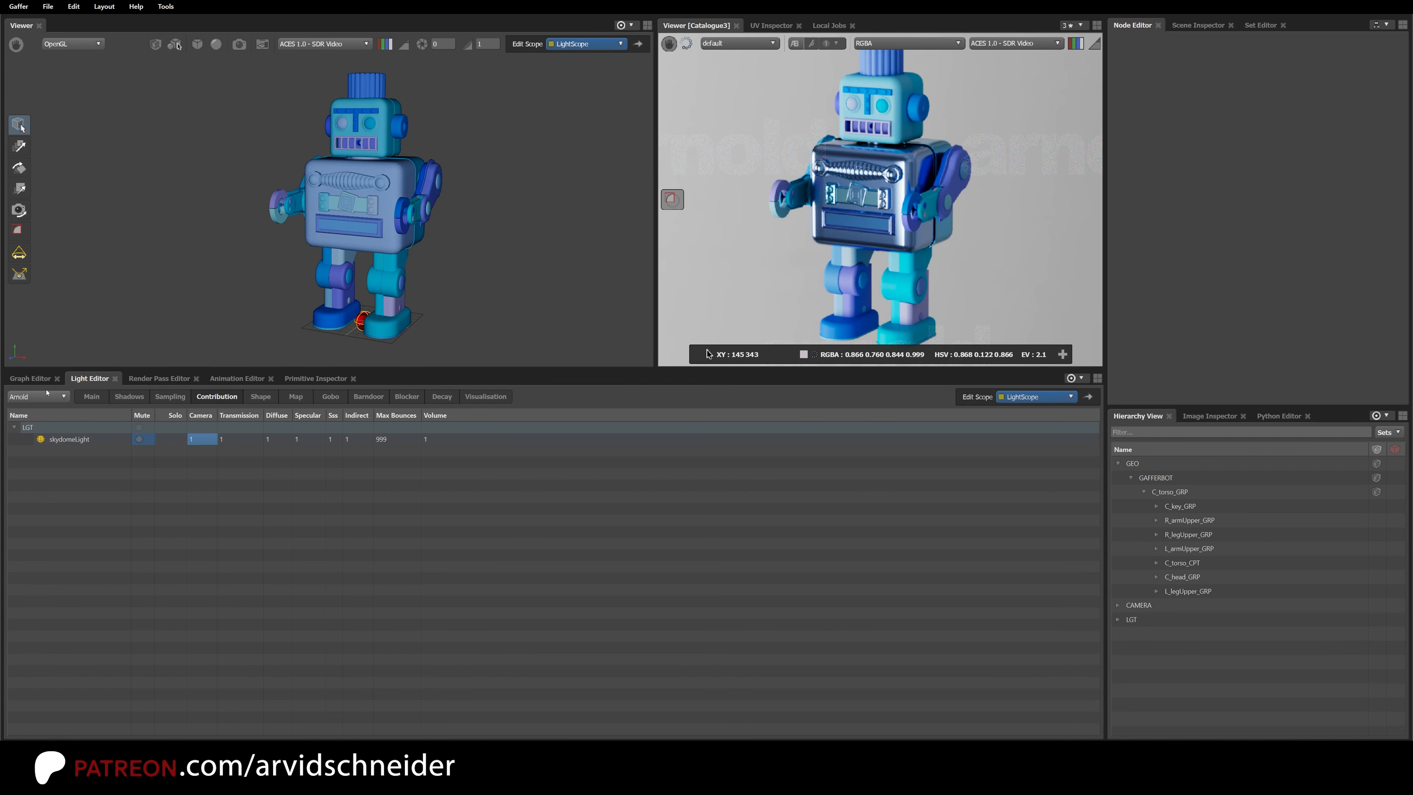
Step: Return to the node graph and inspect the edits stored in the LightScope node
click(30, 378)
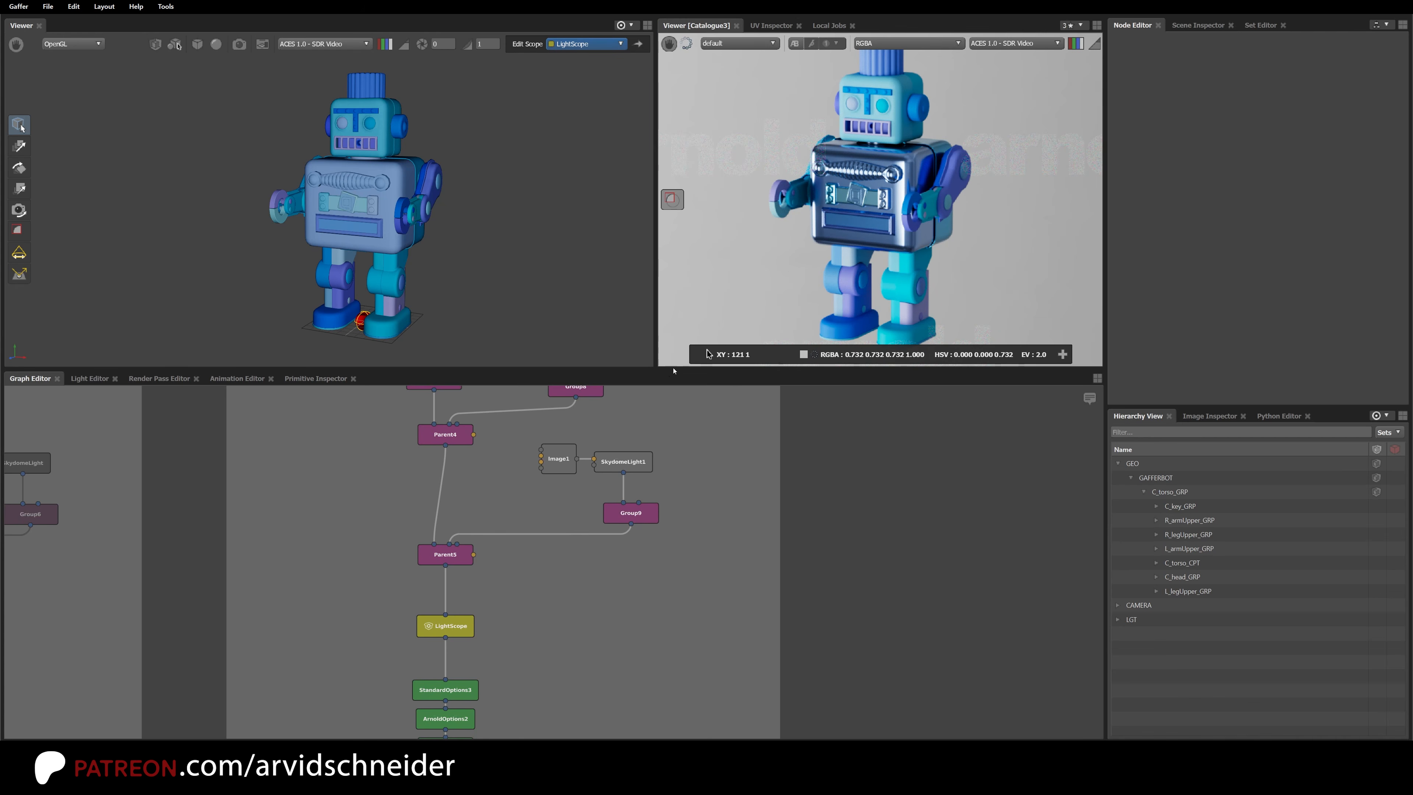
middle_drag(690, 470, 622, 459)
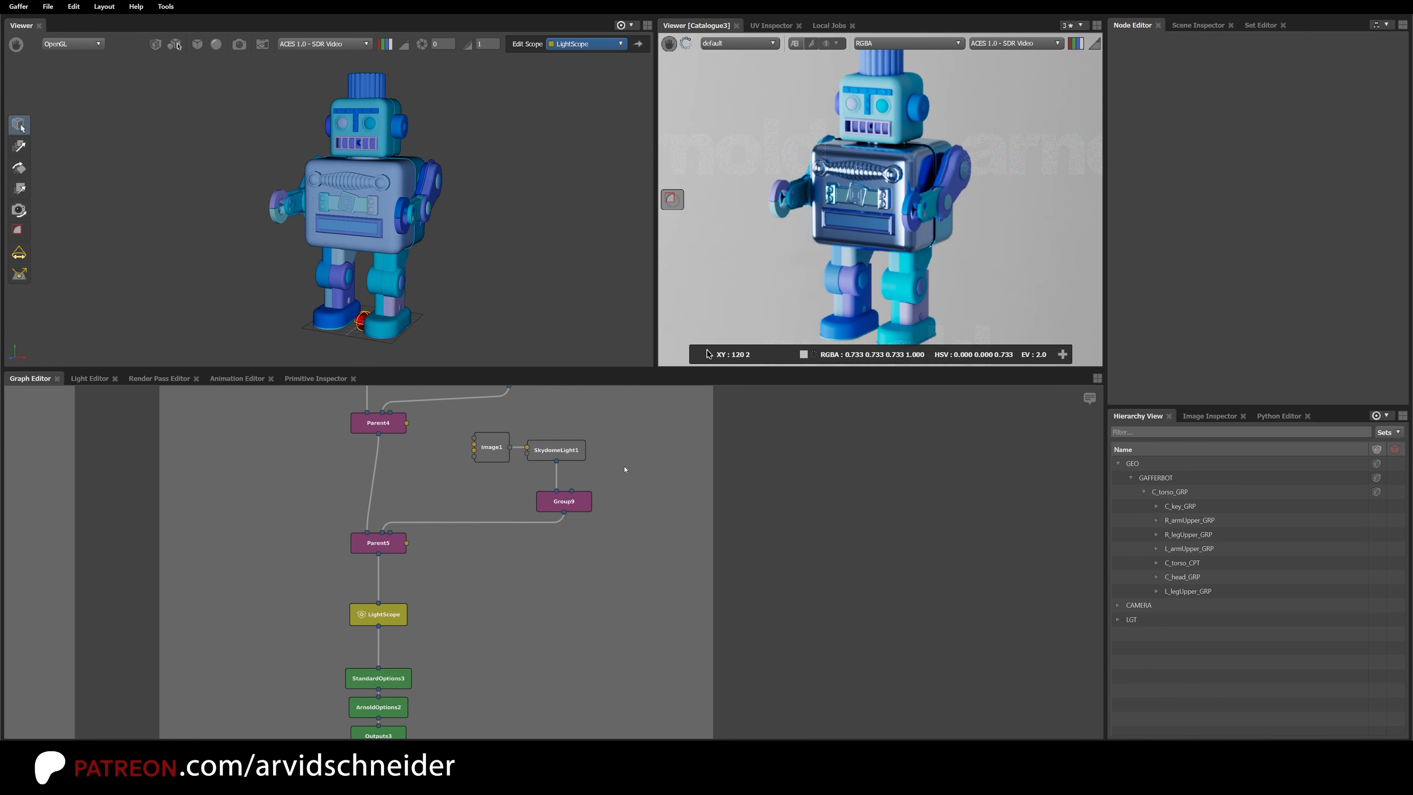
click(399, 615)
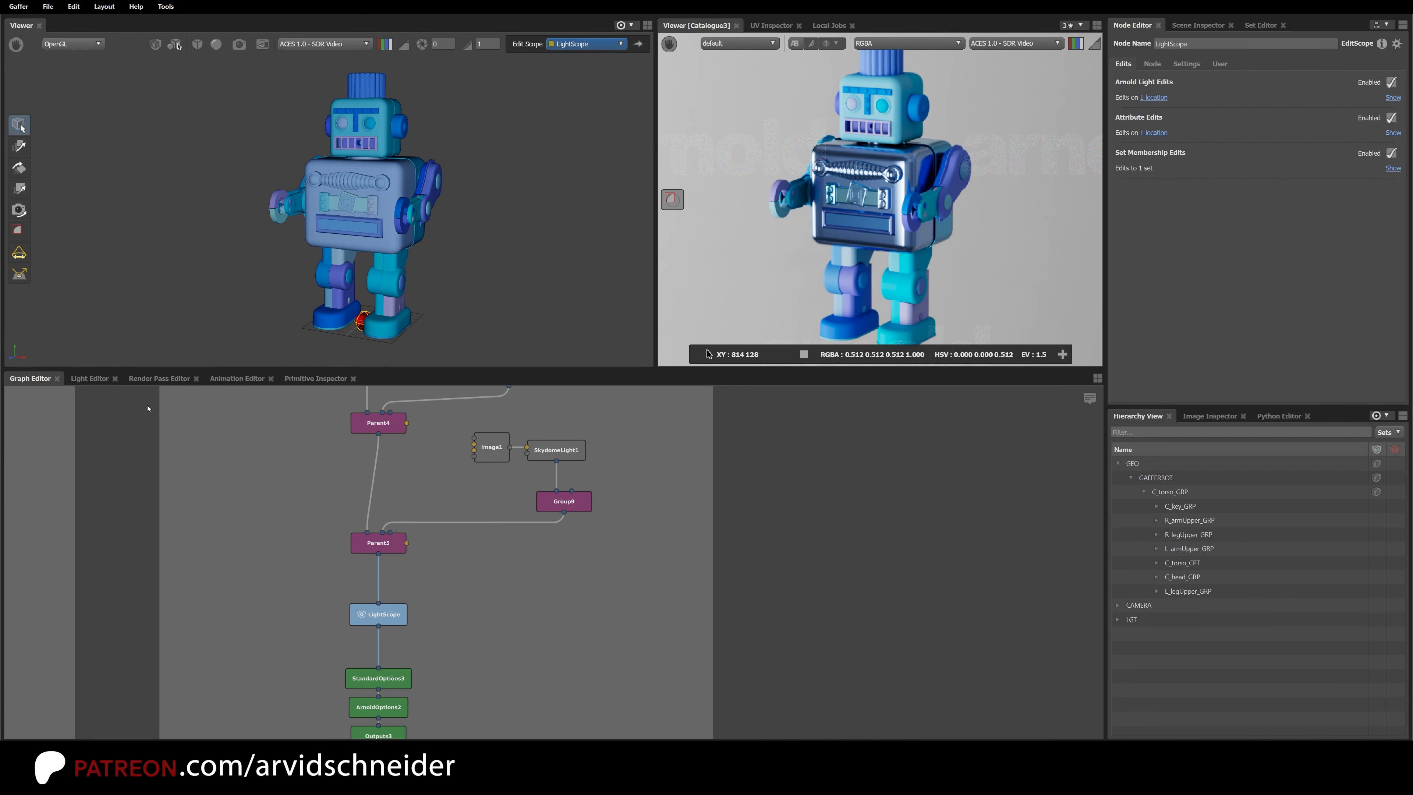
Step: Set the skydome light's exposure override to 0 among the main settings of the Light Editor
click(89, 378)
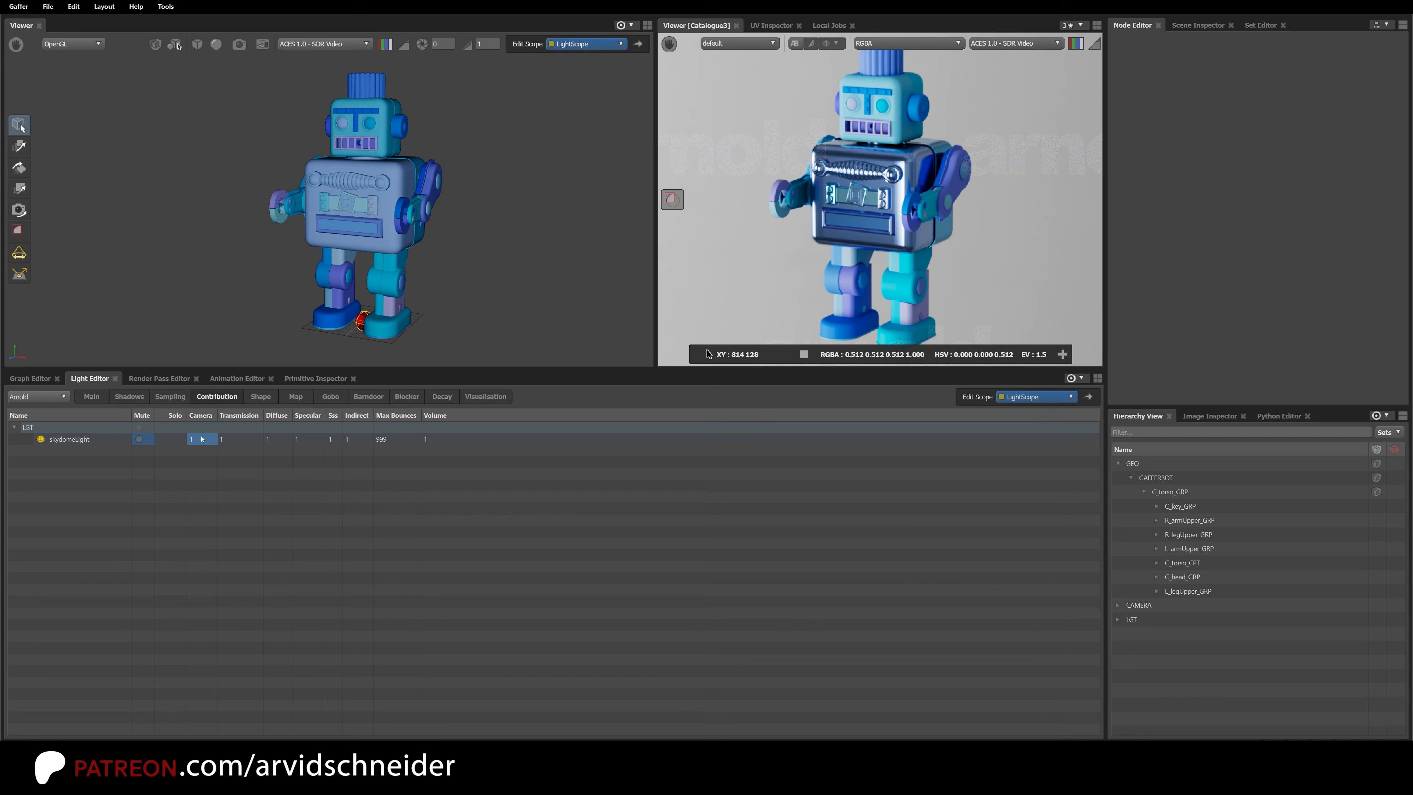
click(91, 396)
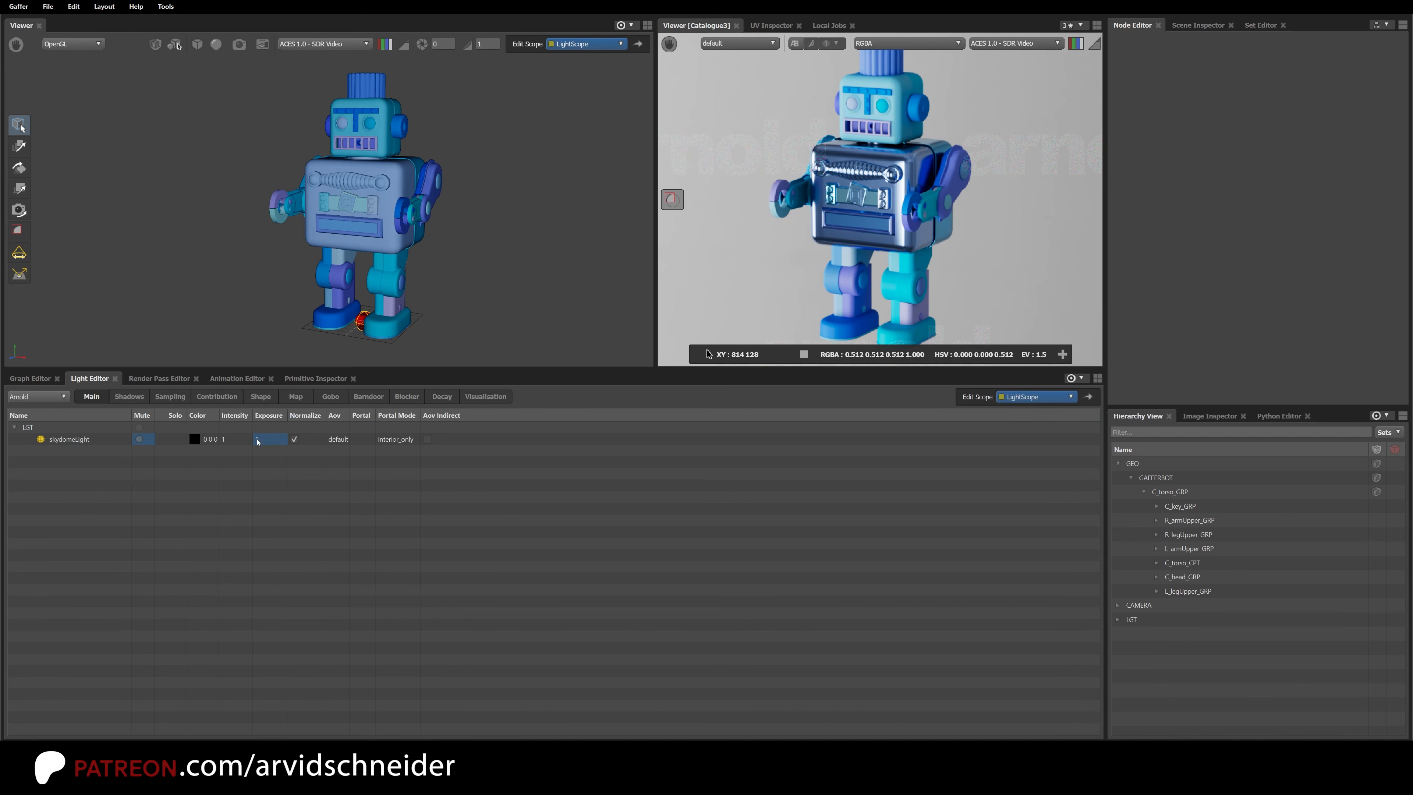
click(266, 439)
double_click(267, 442)
text(0)
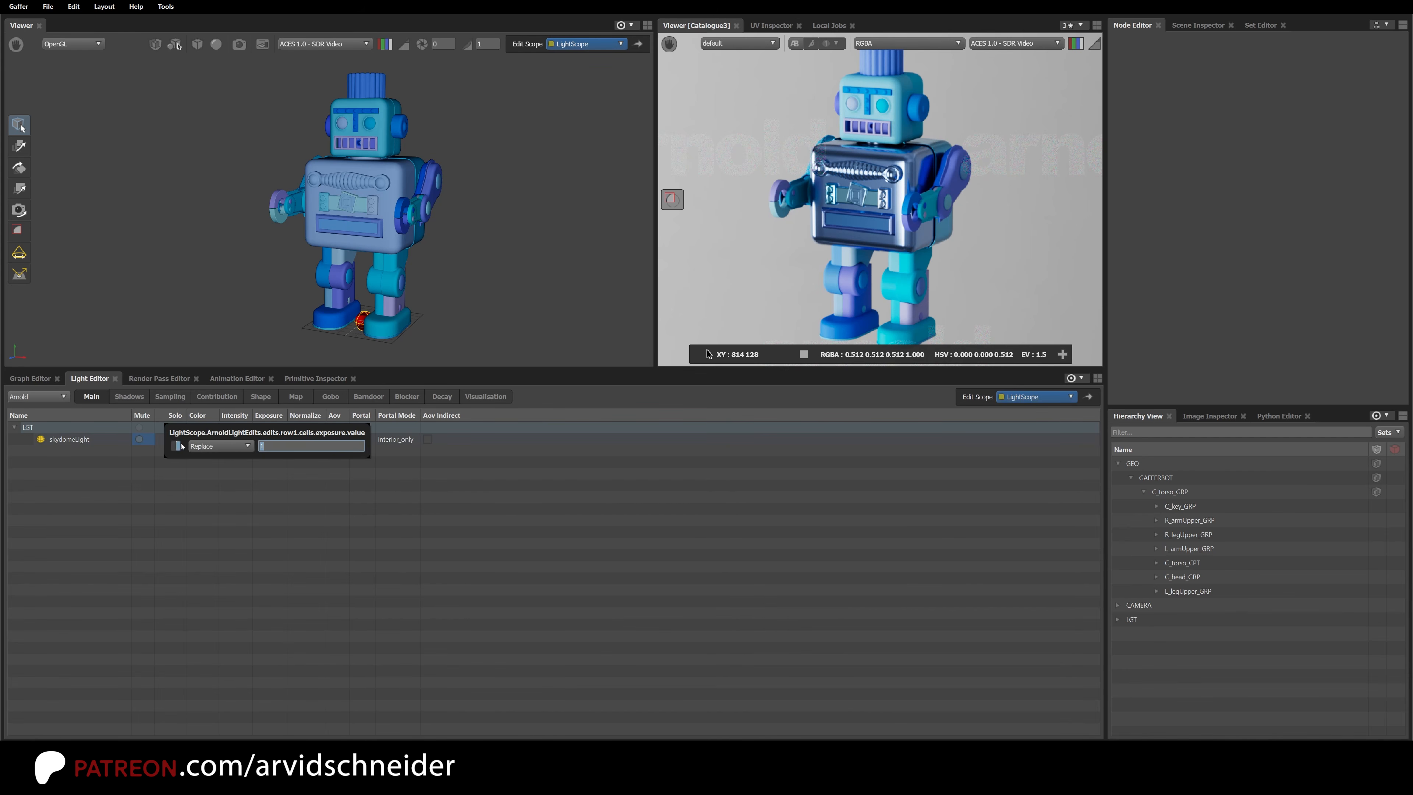
key(Return)
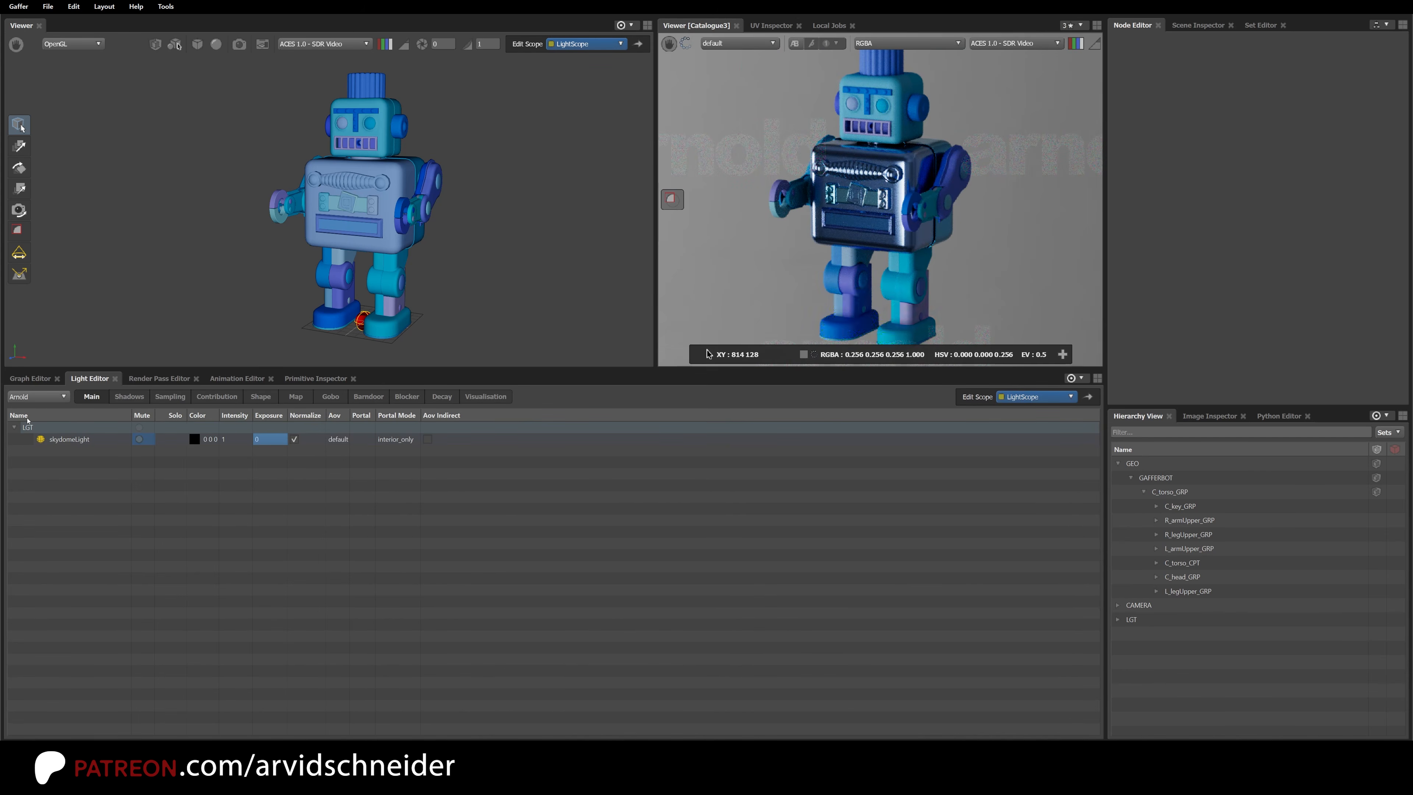
Step: Add a QuadLight node, connect it to the group fed by SkydomeLight1, and check its entry in the Light Editor
click(30, 378)
middle_drag(522, 598, 512, 614)
key(Tab)
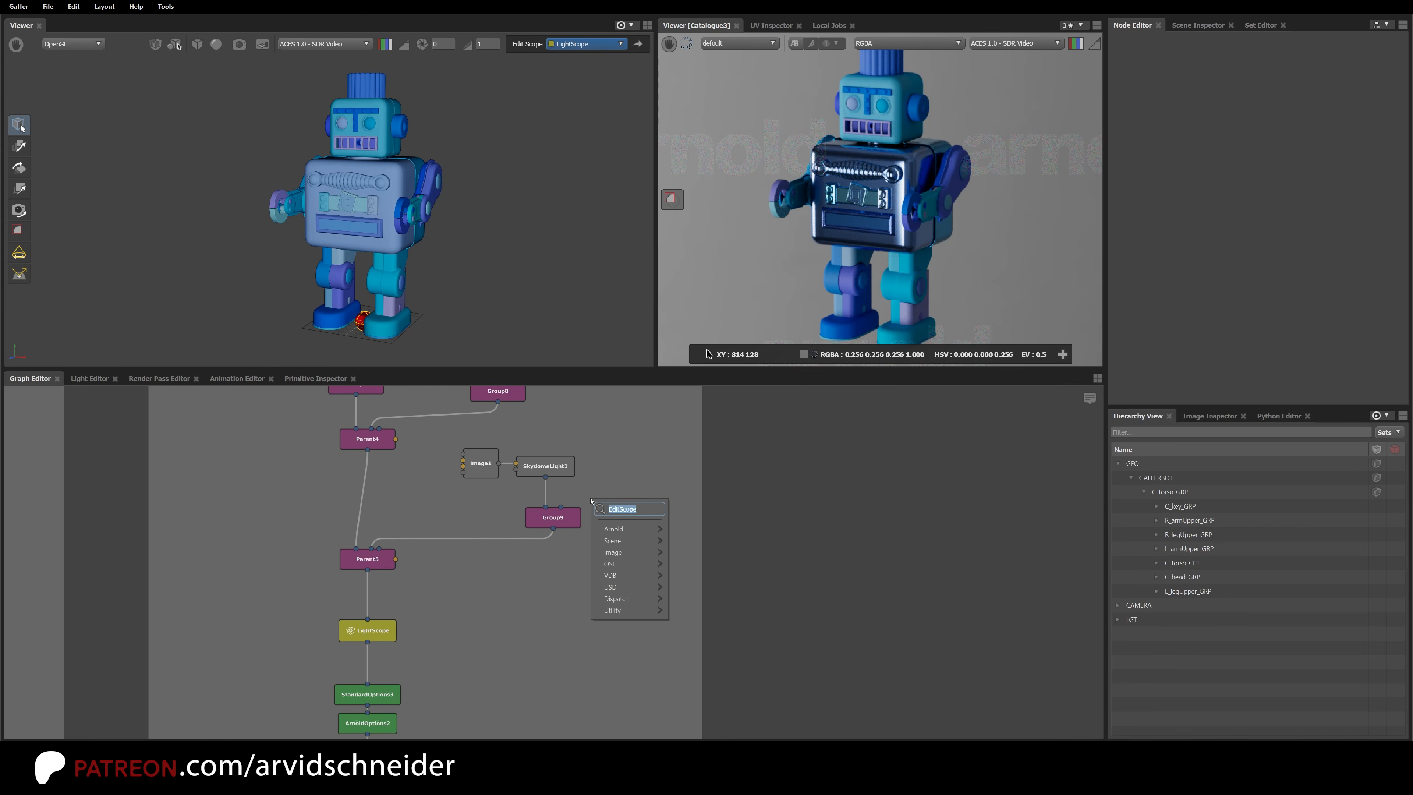
text(quad)
key(Return)
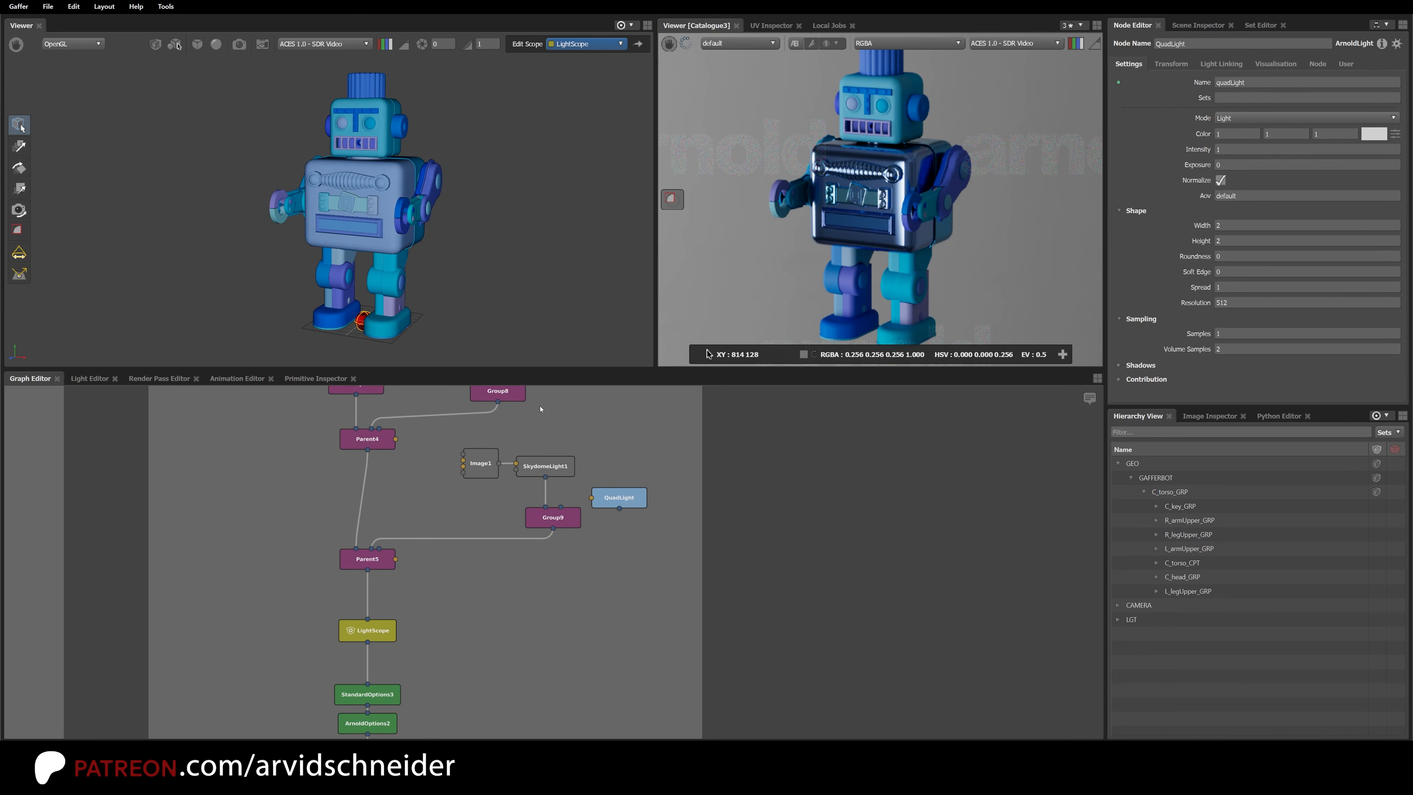
drag(597, 495, 560, 507)
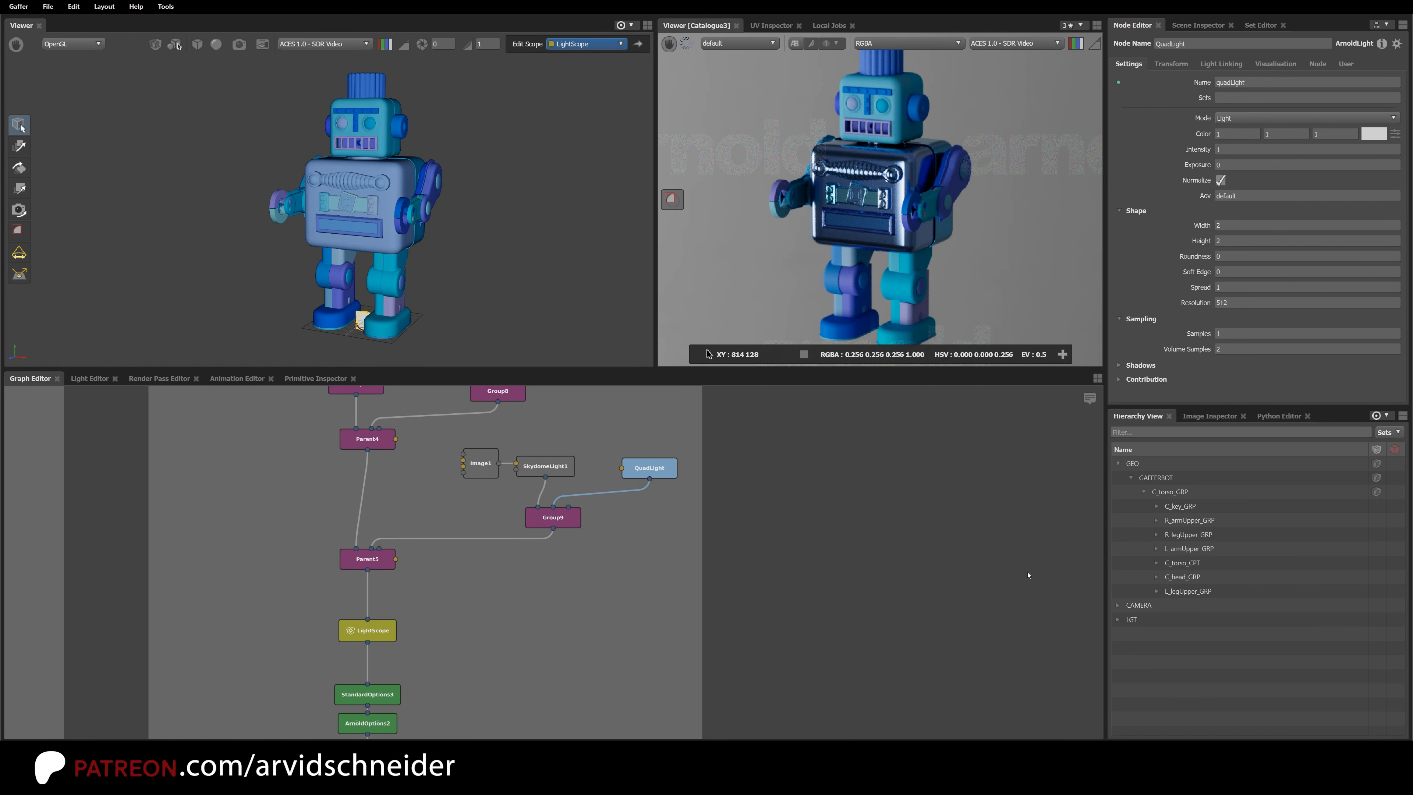
click(90, 379)
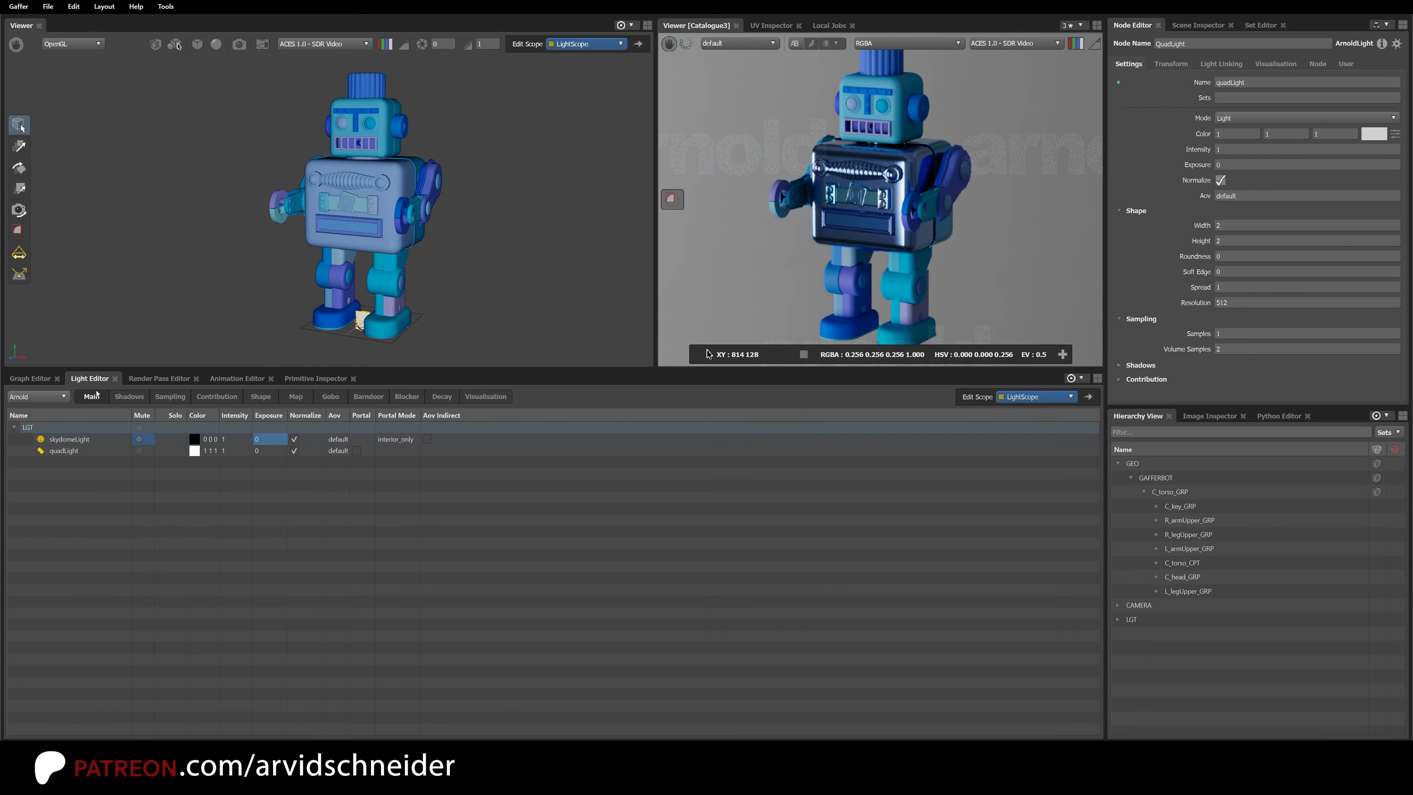
click(30, 378)
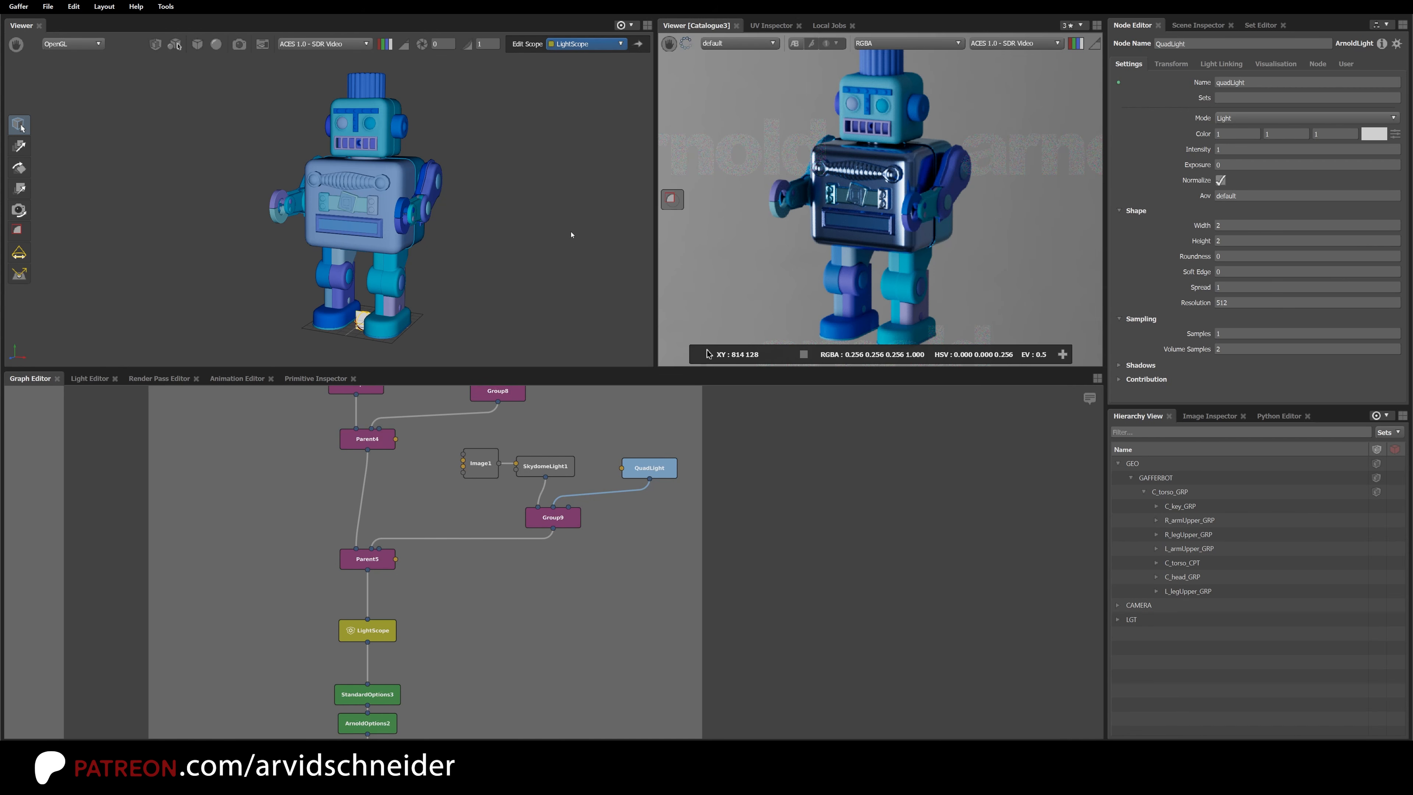
Step: Disable the SkydomeLight1 node and select the QuadLight node in the graph
mouse_move(901, 228)
alt+right_down()
mouse_move(829, 236)
mouse_move(901, 231)
alt+right_up()
alt+middle_drag(912, 228, 885, 242)
click(546, 470)
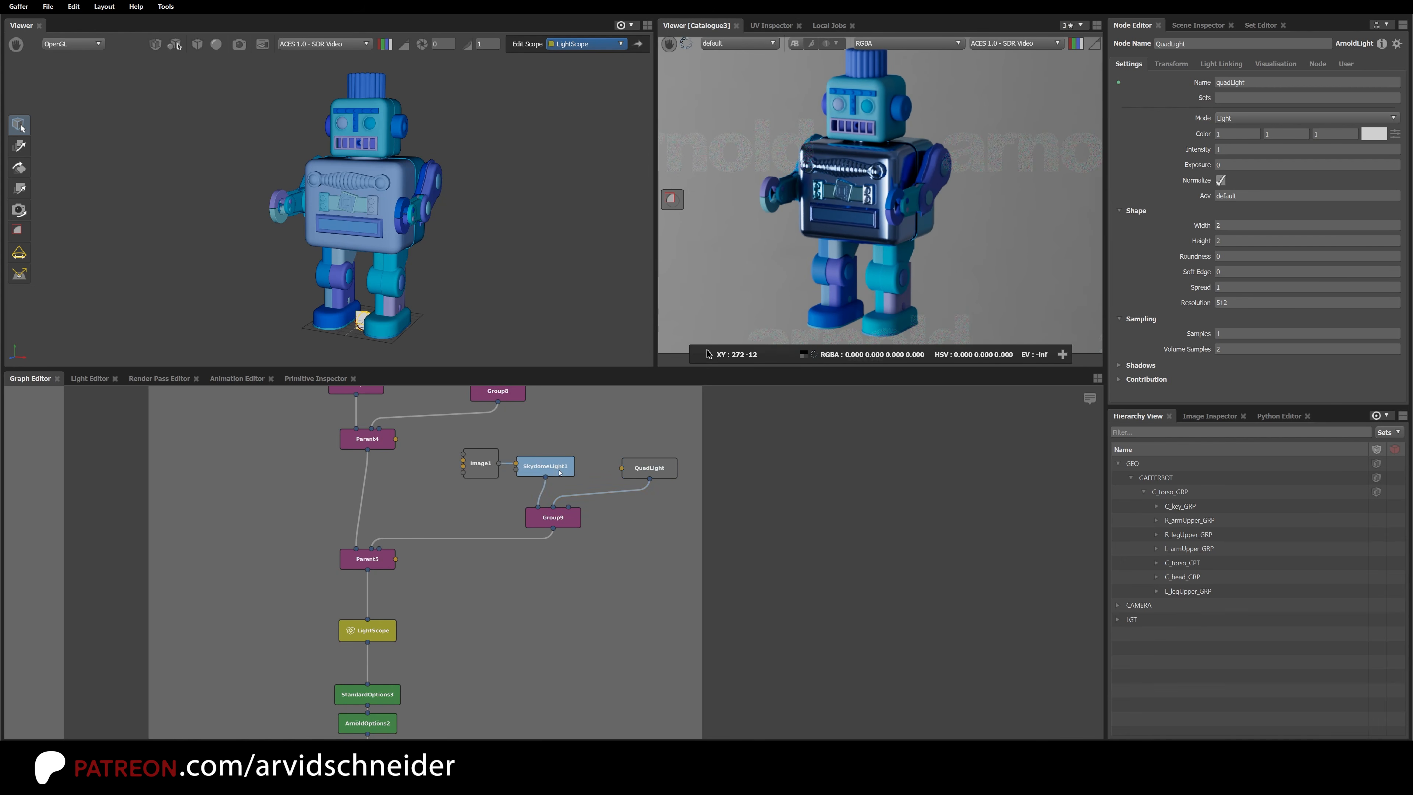
key(ctrl+d)
click(649, 468)
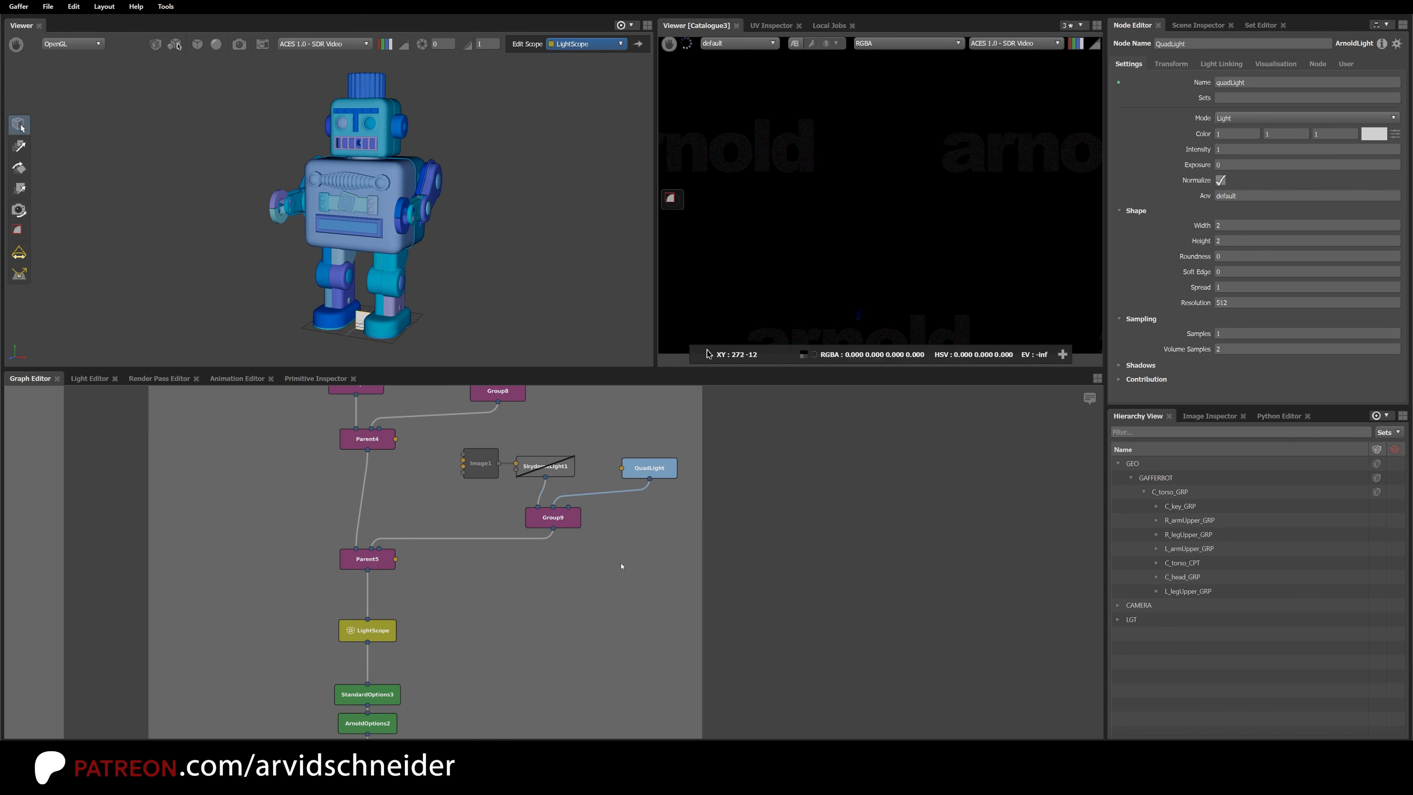
Step: Select quadLight under LGT in the hierarchy and move it up beside the robot's raised hand
click(1117, 618)
click(1180, 635)
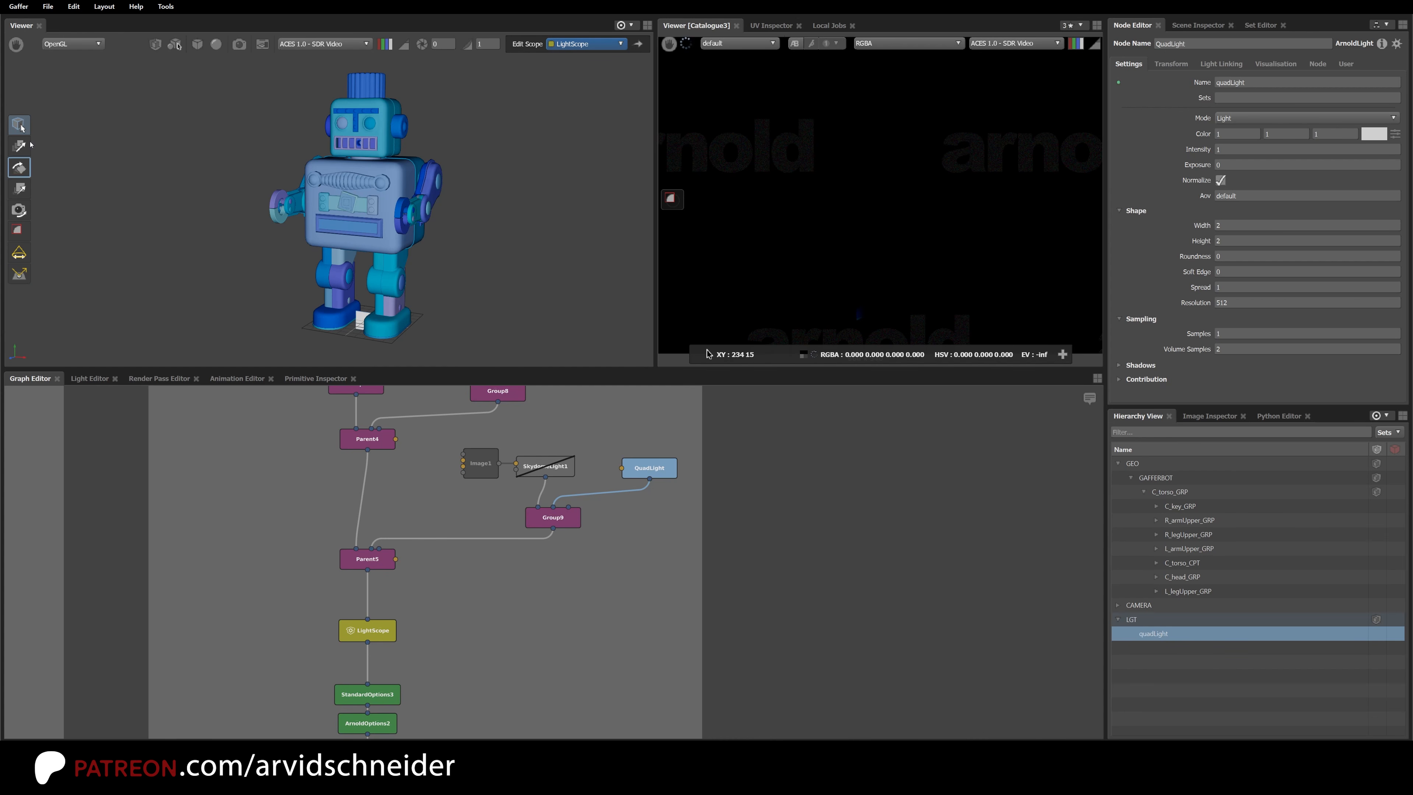
key(w)
drag(366, 321, 243, 229)
Step: Cycle through the selection, translate, rotate and scale tools on the quad light, ending with the selection tool
click(21, 168)
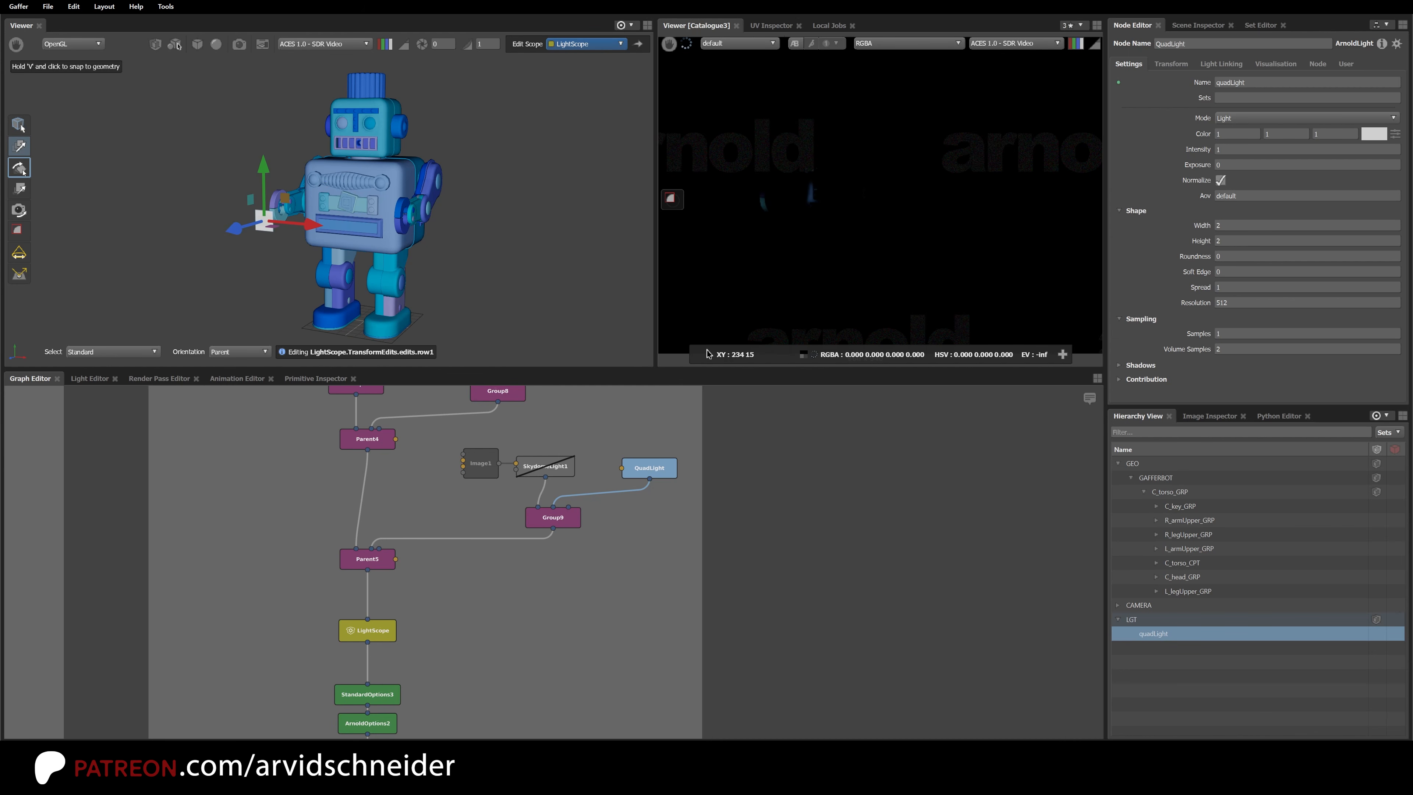
key(t)
key(q)
key(e)
key(r)
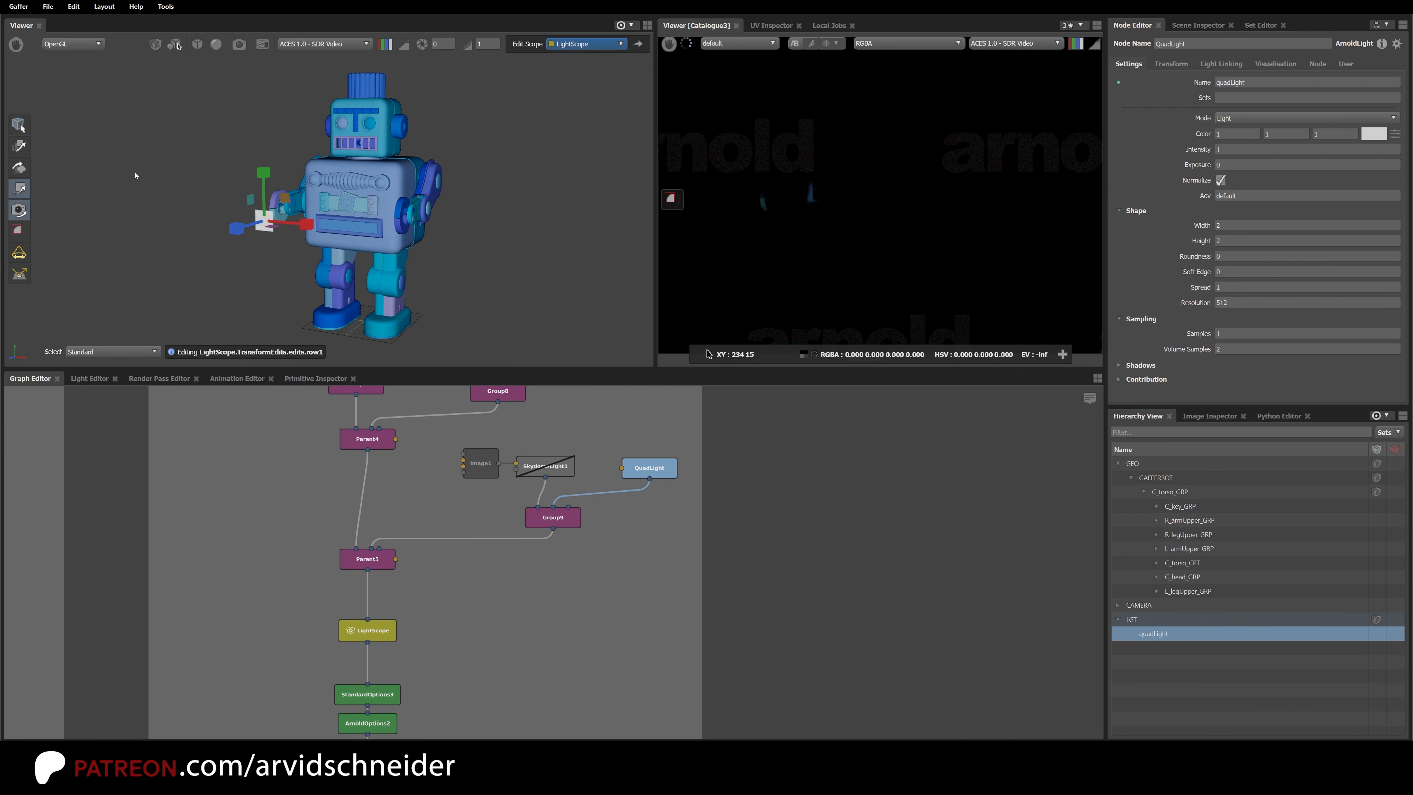
click(21, 128)
key(w)
key(e)
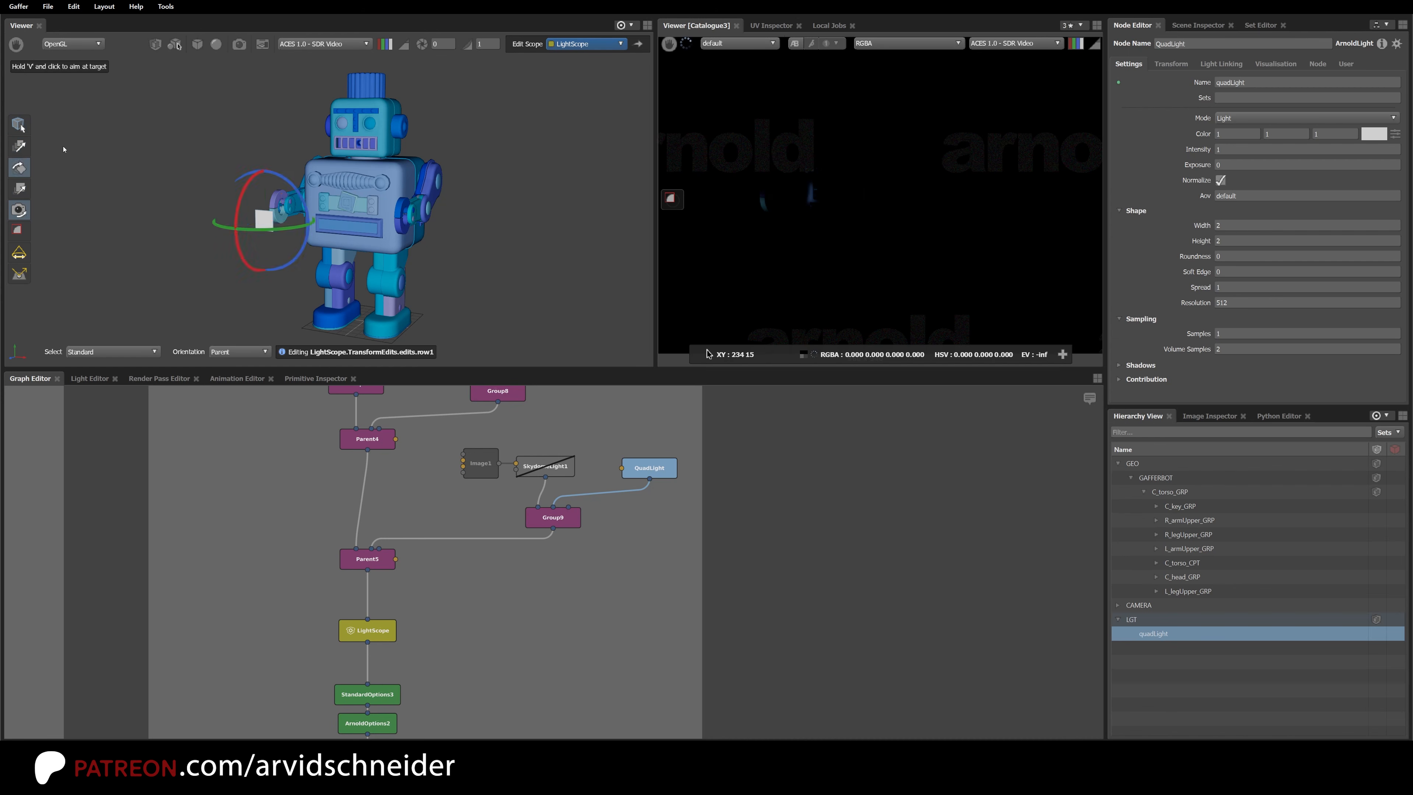
key(r)
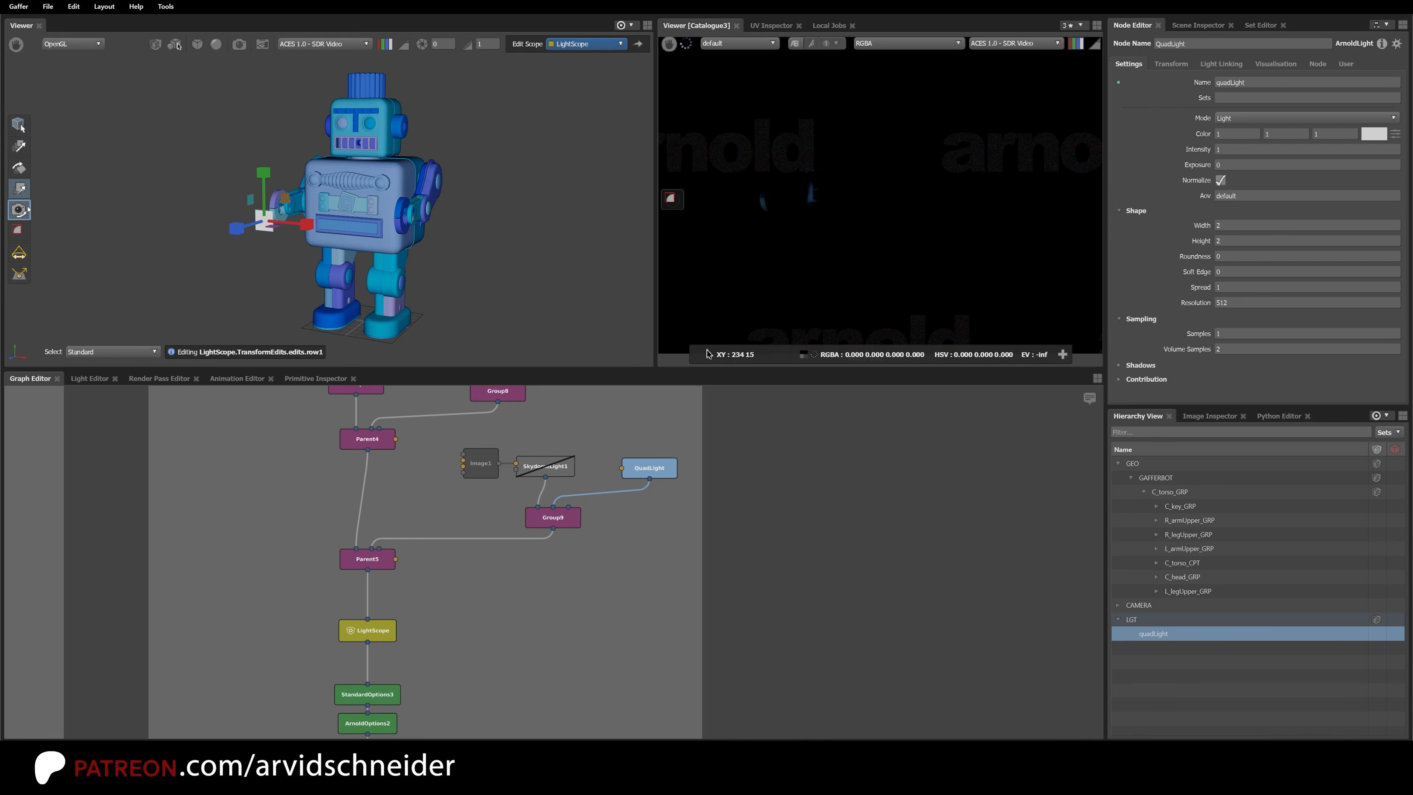
click(21, 127)
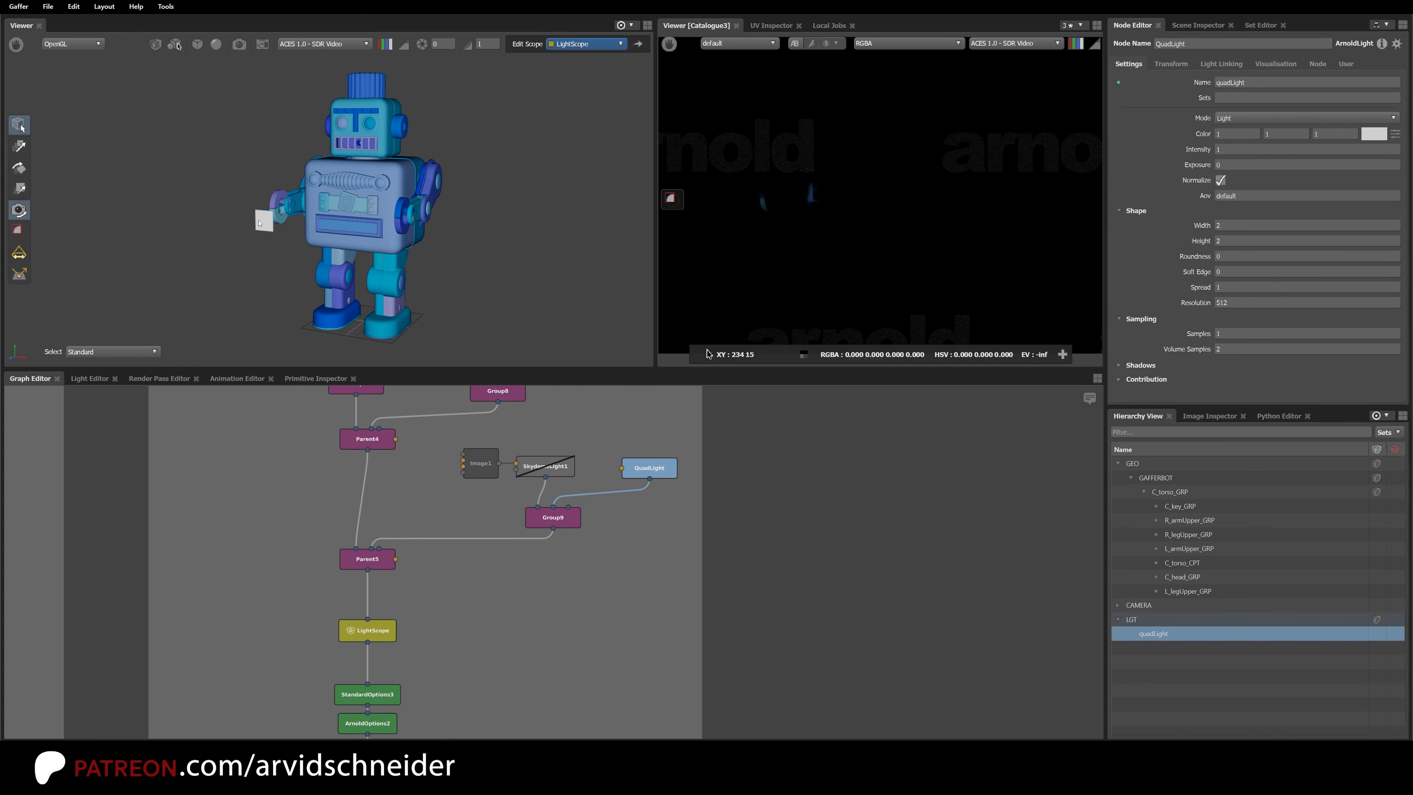
Step: Place the quad light with the light positioning tool in Shadow mode, pivoting on the robot's chest and targeting the torso's lower side
click(22, 279)
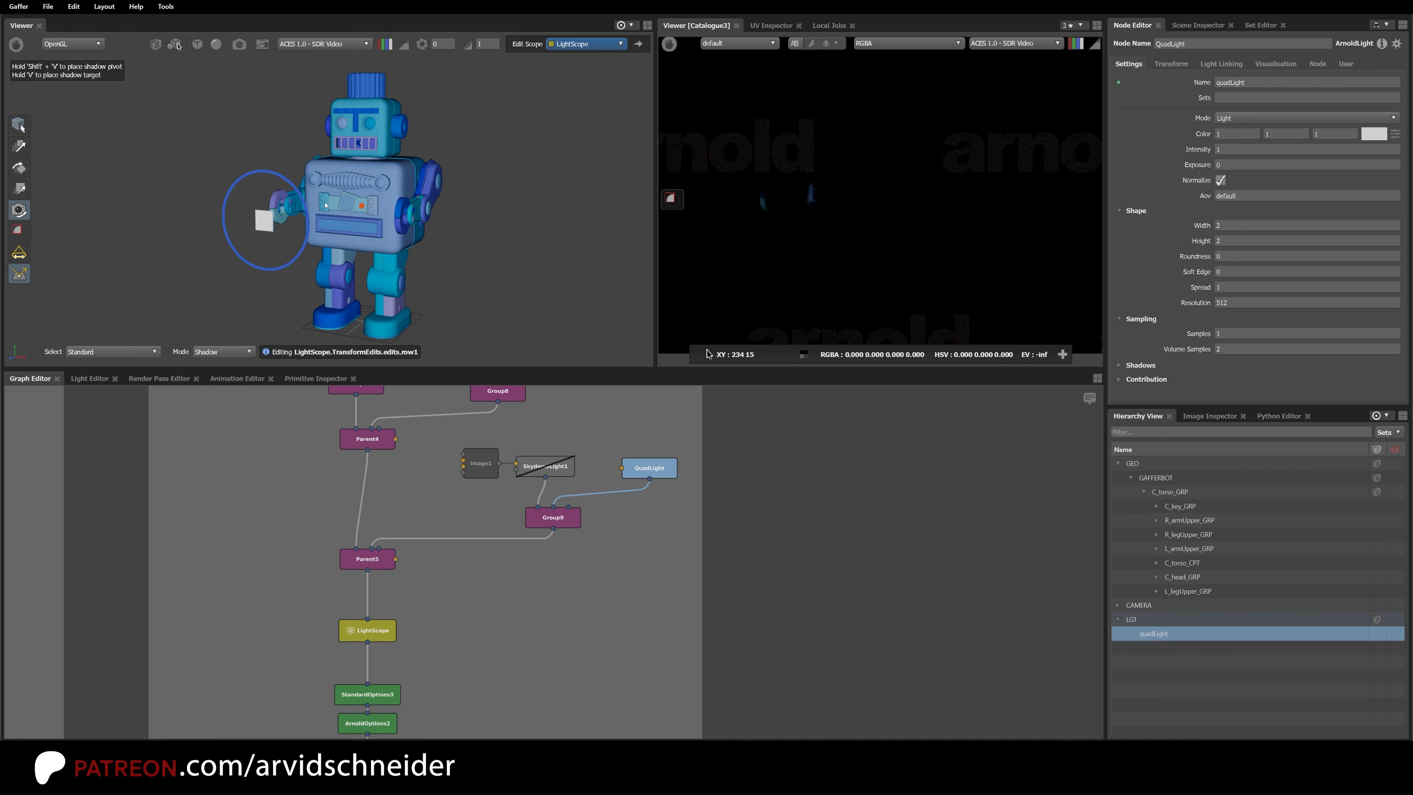
key(v)
click(323, 167)
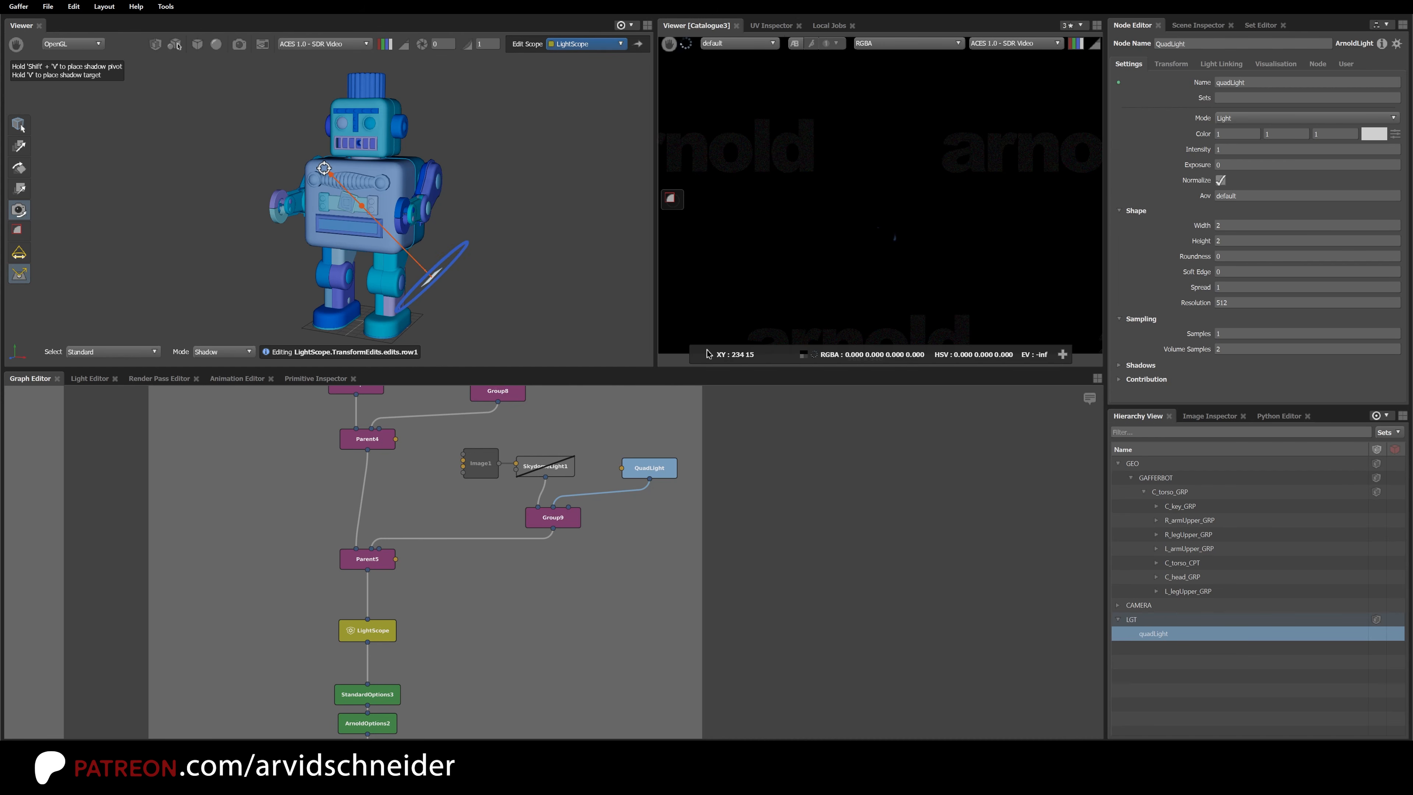
drag(324, 167, 394, 228)
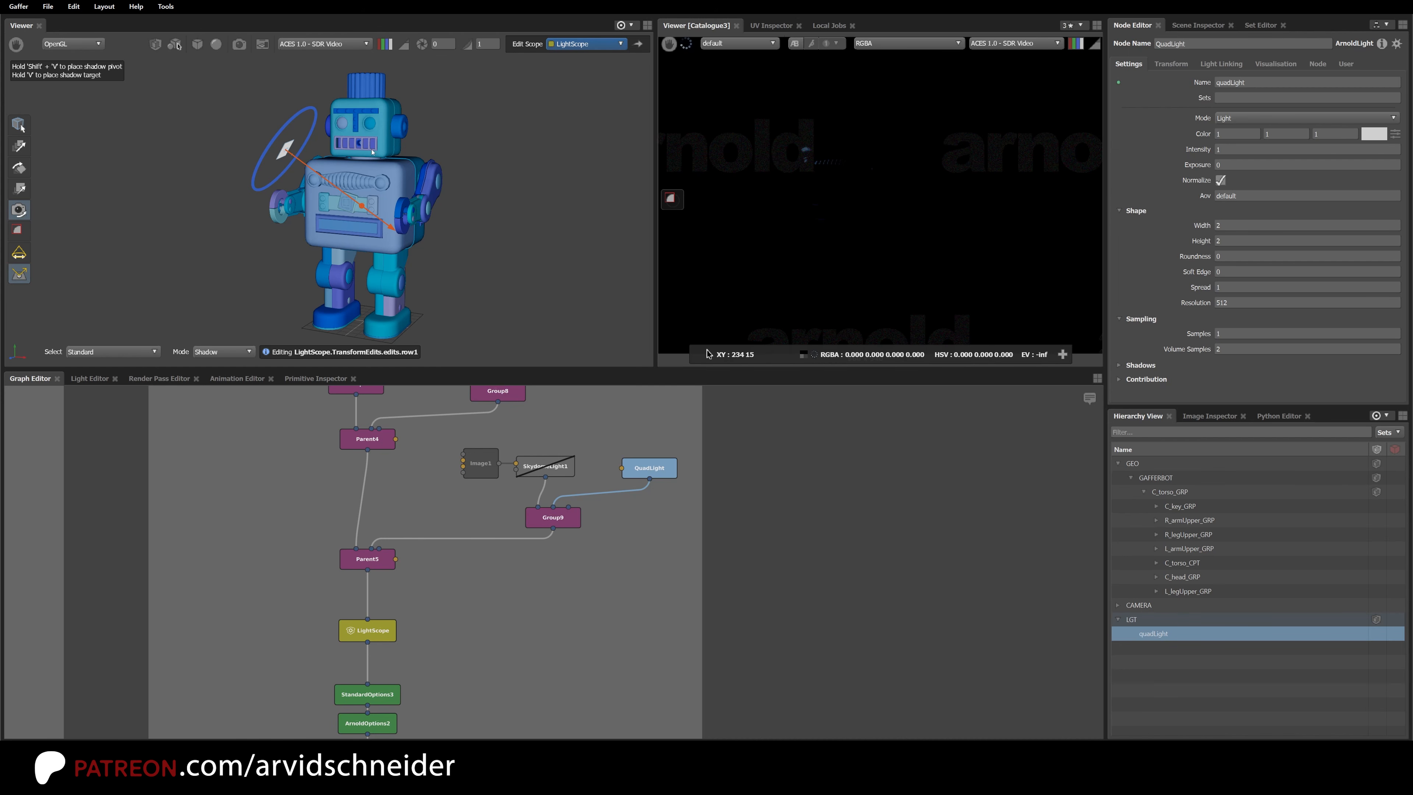
Step: Show the viewer's light inspector, set the quad light's exposure override to 11, and reselect the light
click(262, 43)
click(289, 113)
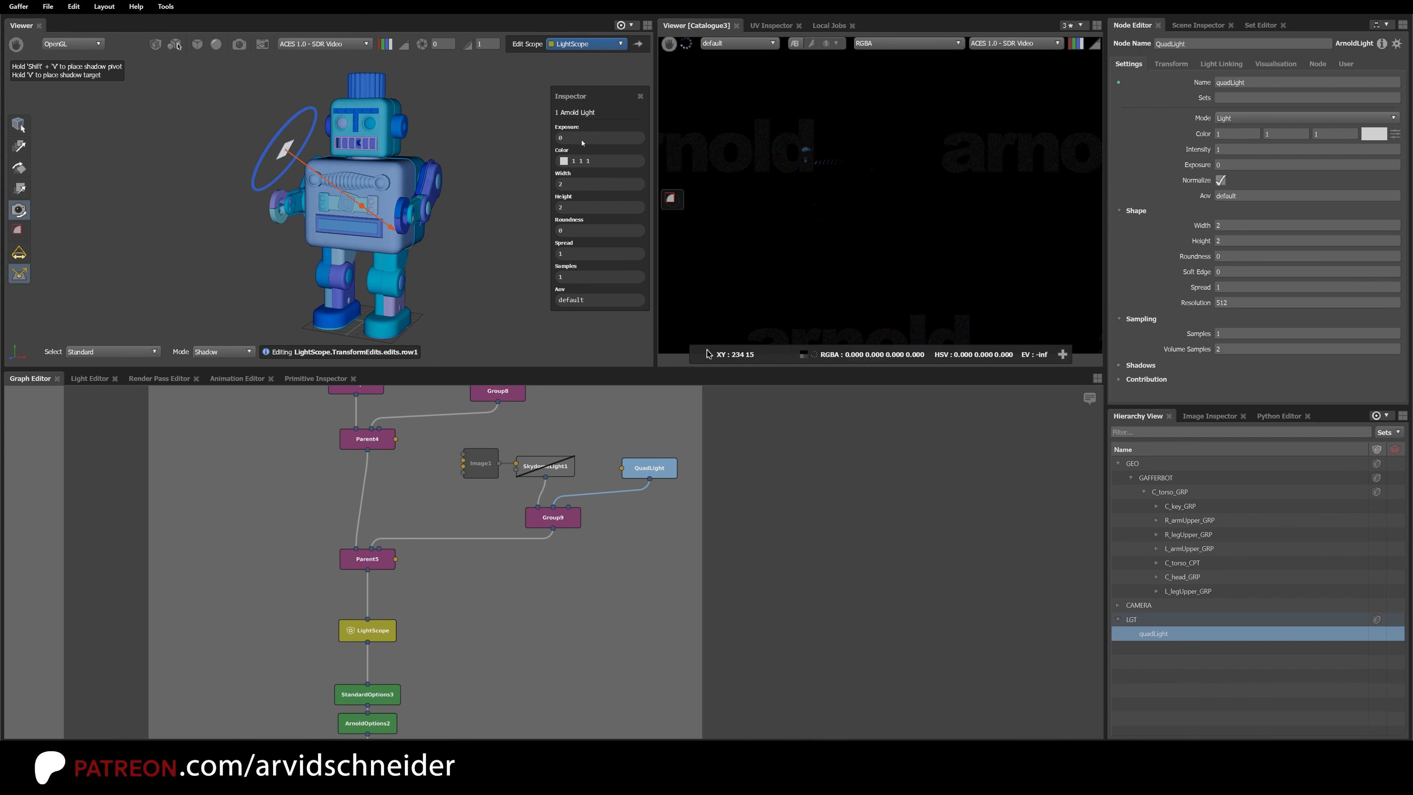
click(582, 142)
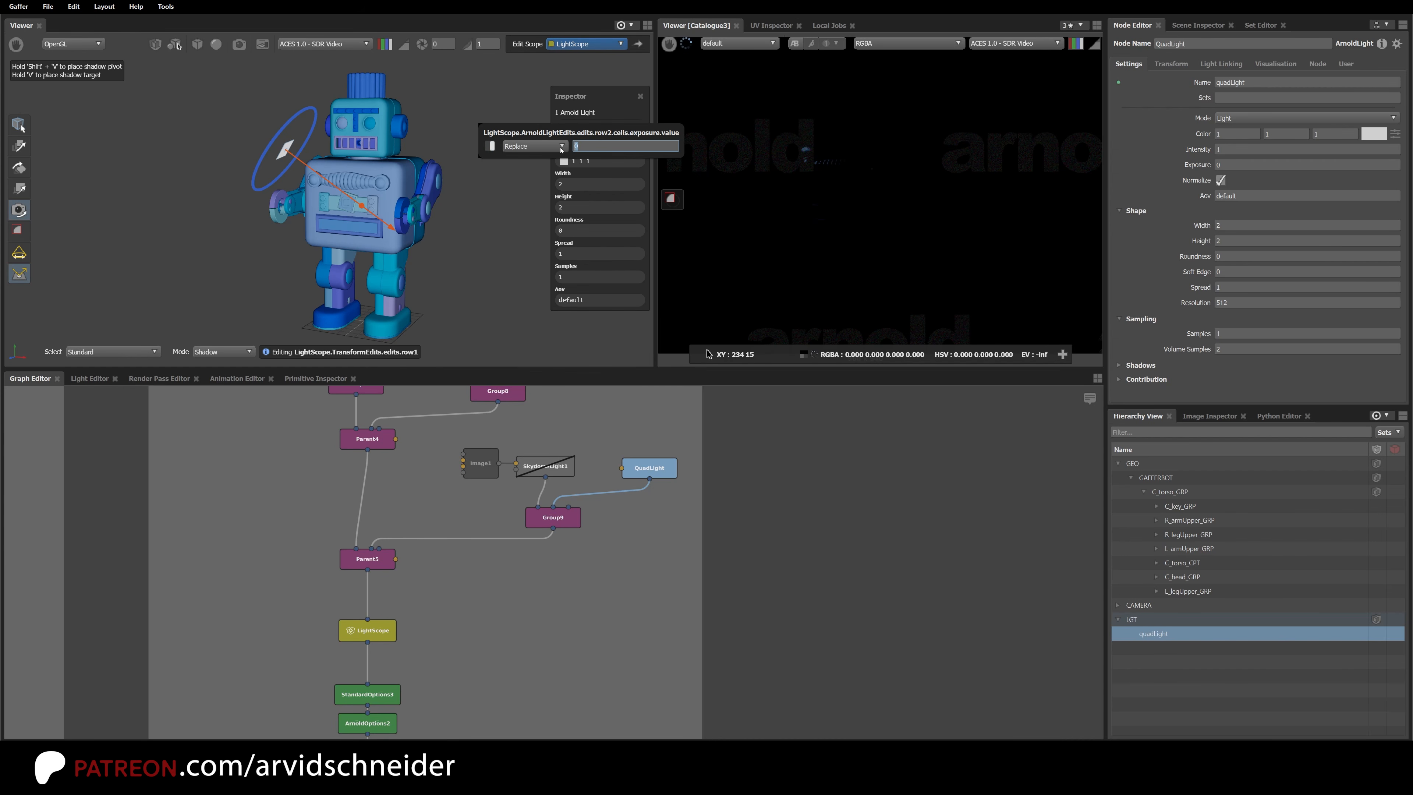
text(1)
key(Return)
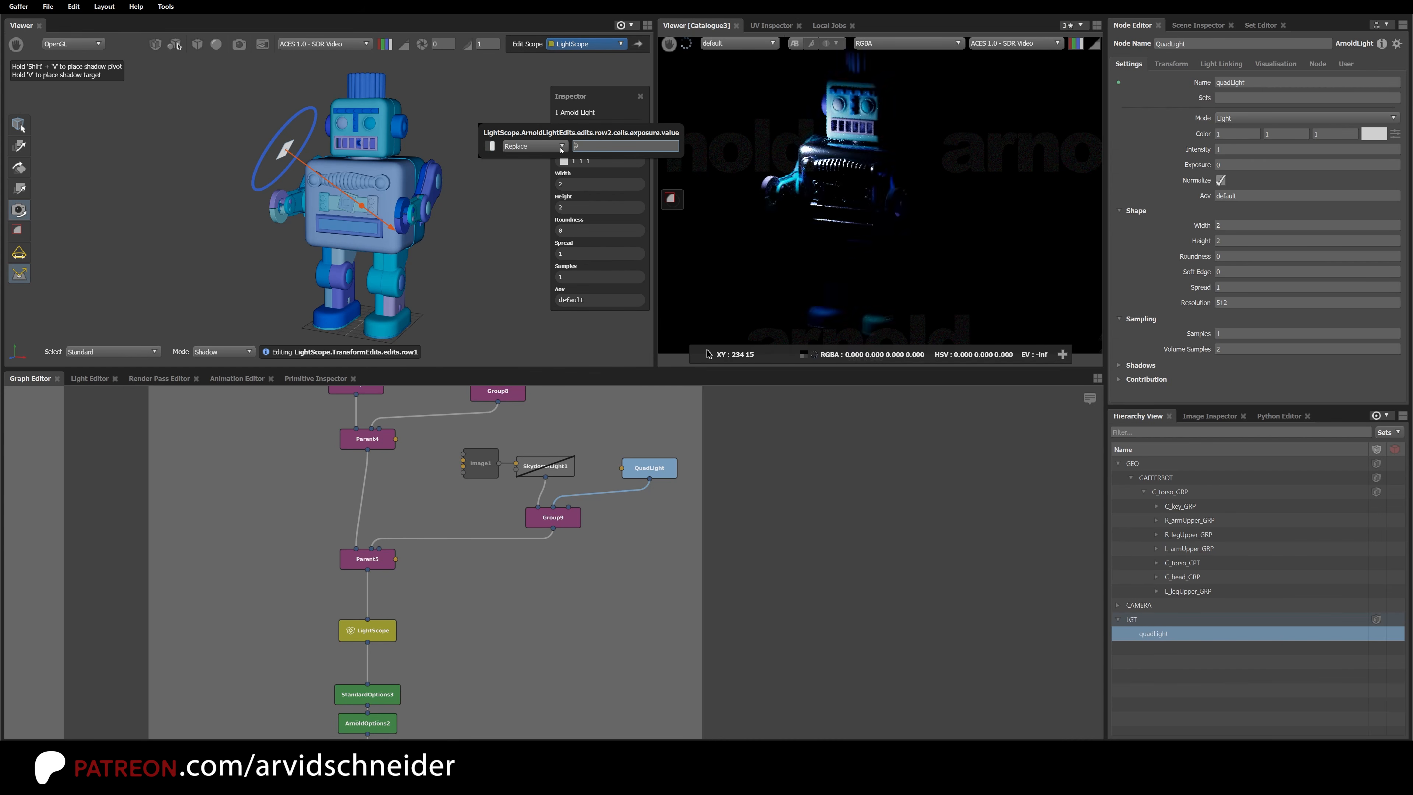
key(Up)
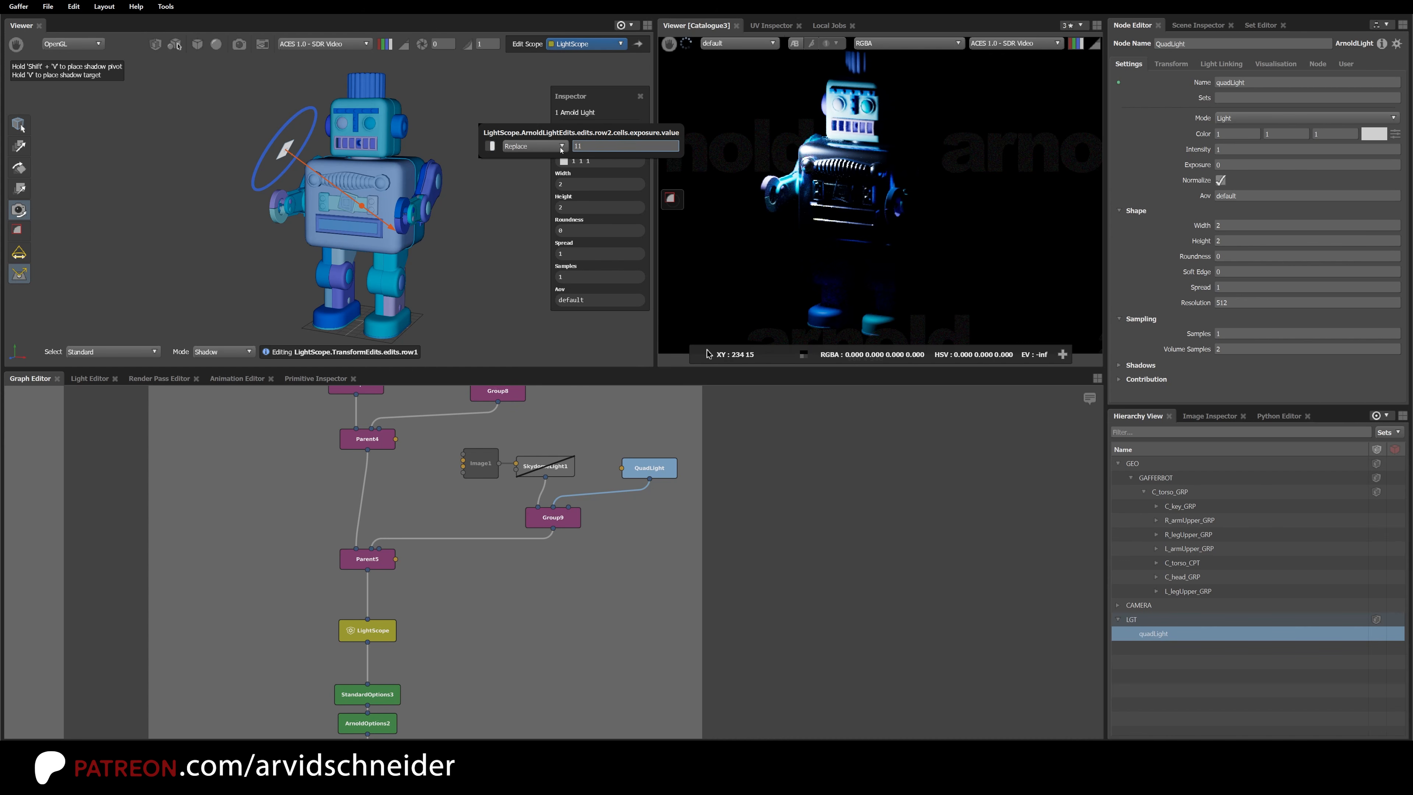
click(373, 212)
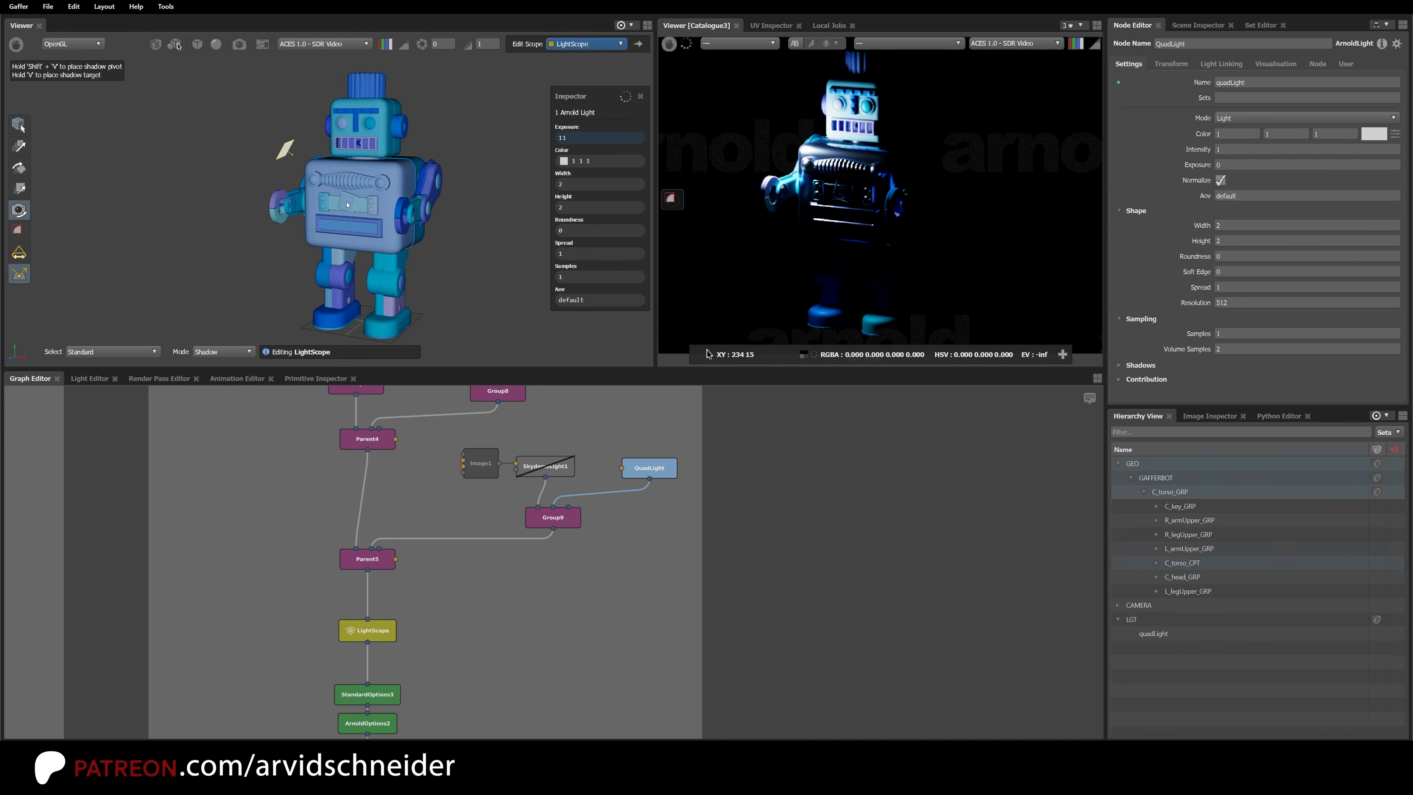
click(285, 150)
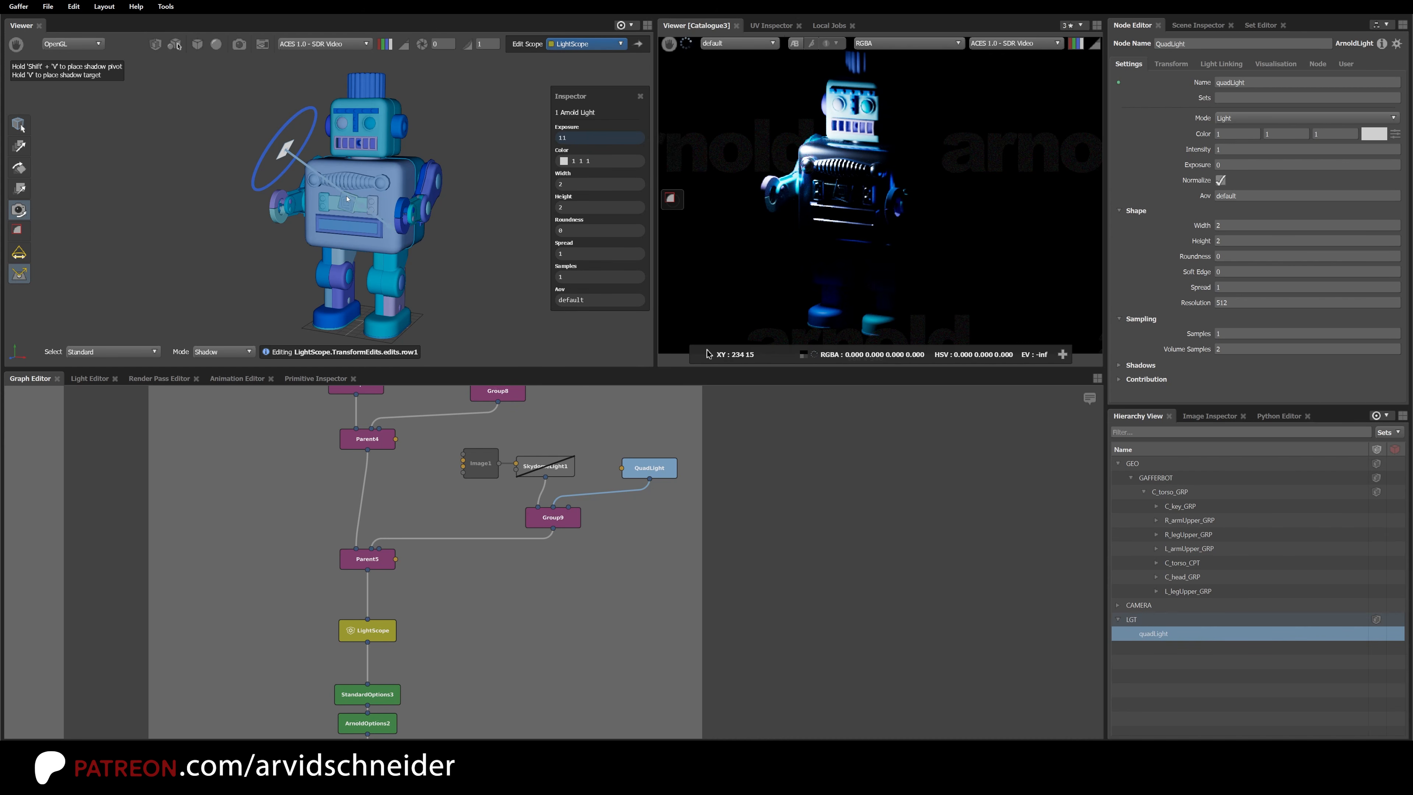
Step: Move the quad light farther away from the robot's torso and enlarge it evenly with the scale tool
drag(347, 199, 289, 191)
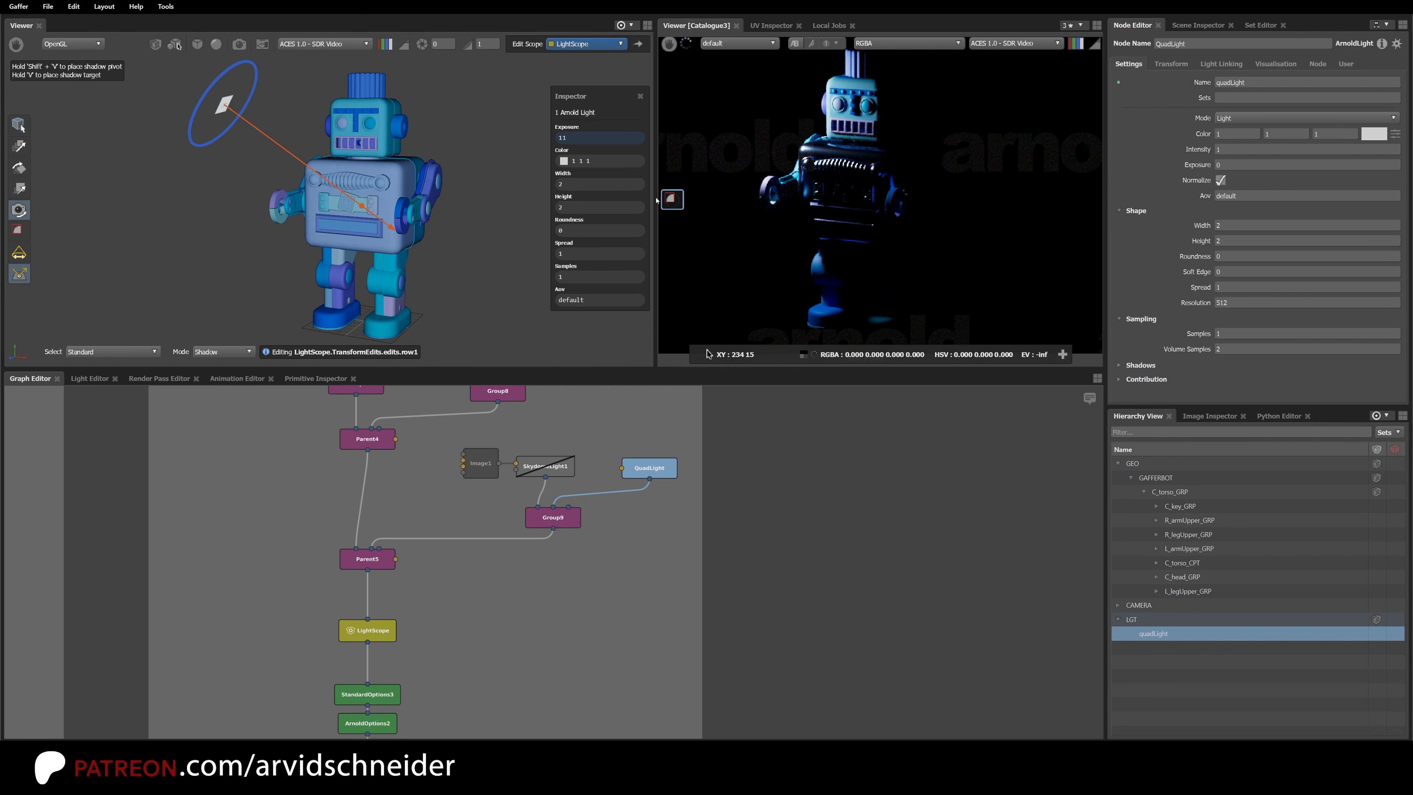
click(20, 147)
click(20, 168)
click(20, 189)
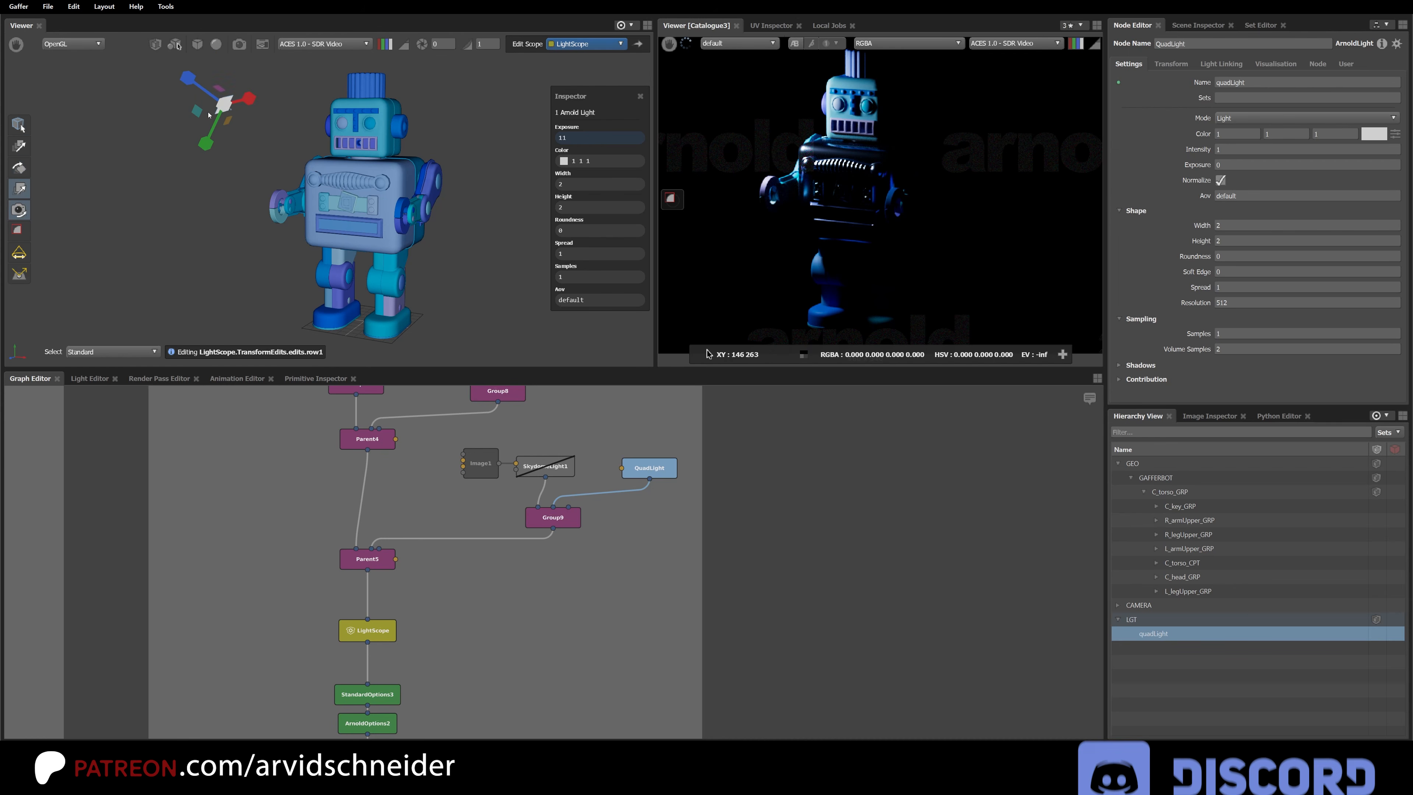
drag(224, 104, 397, 99)
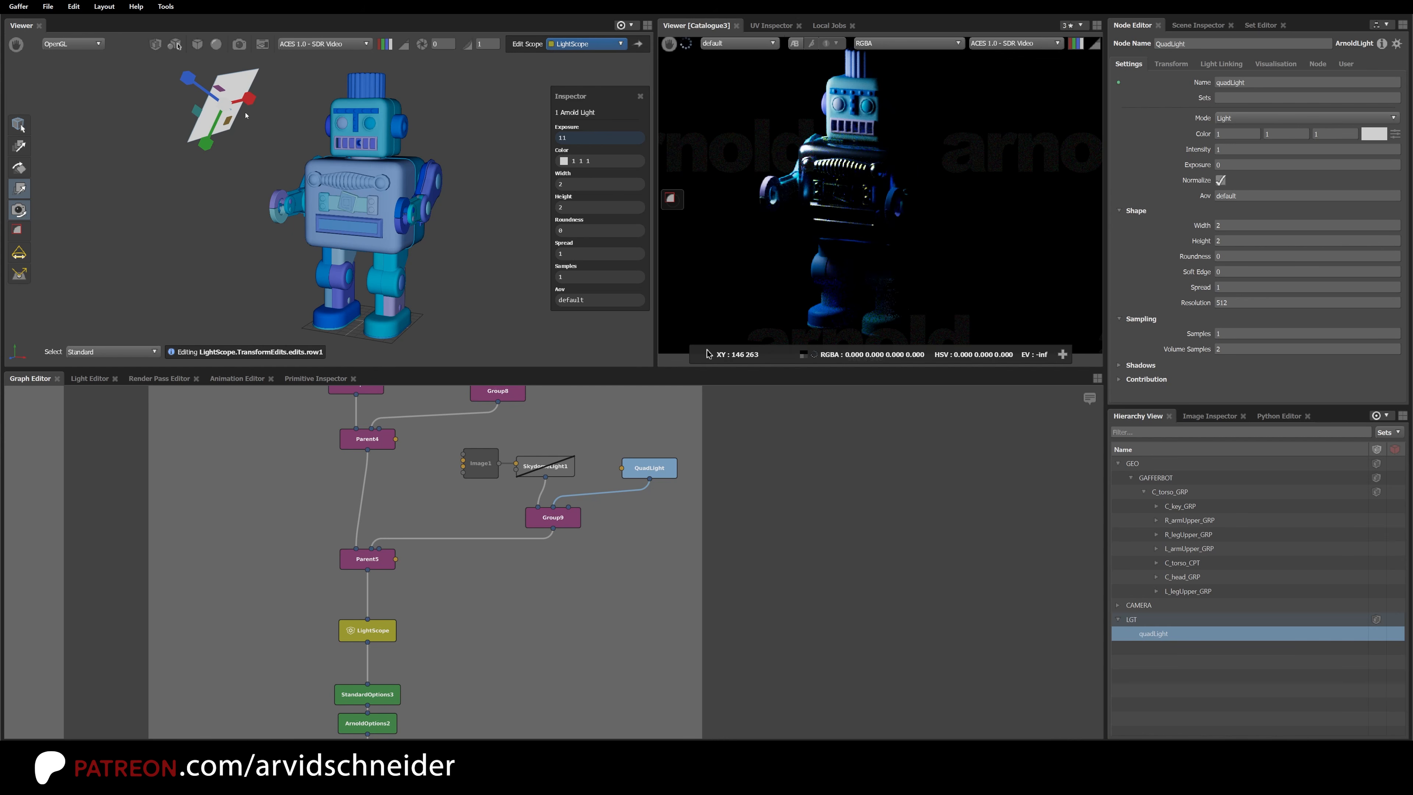
Step: Retarget the quad light's shadow onto the torso's lower corner with the light positioning tool, keeping the light selected
click(19, 273)
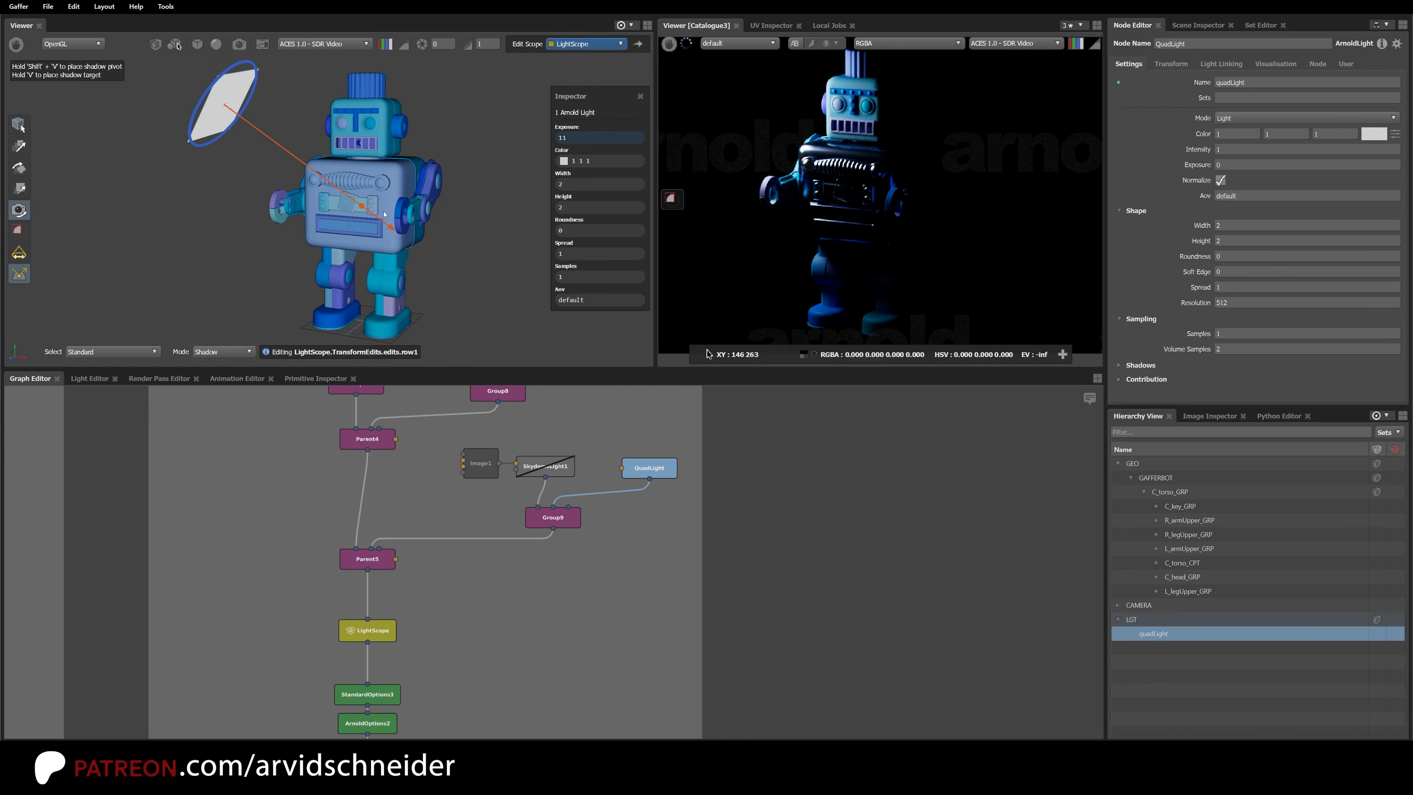
key(v)
drag(389, 200, 399, 240)
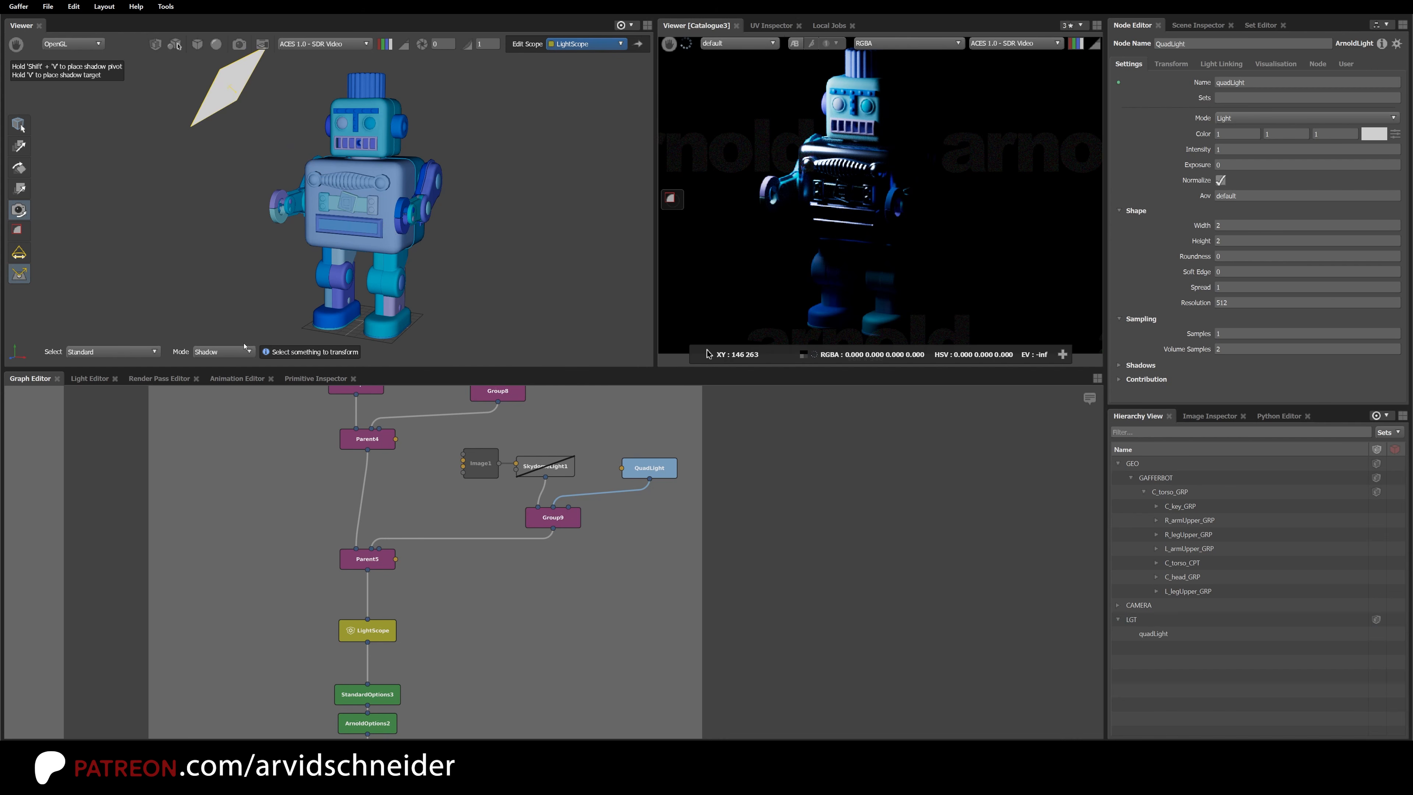
click(211, 100)
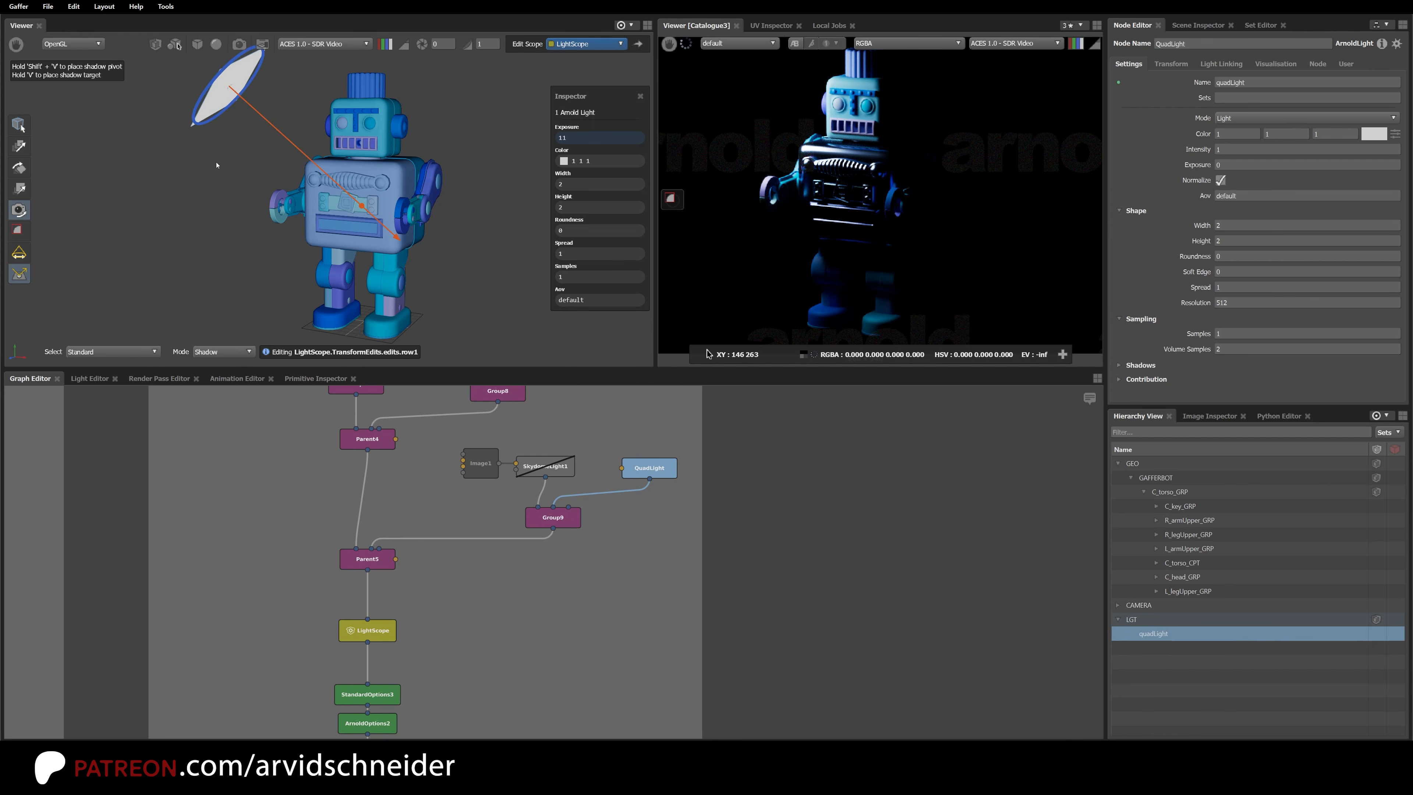
Step: Switch the light positioning tool to Diffuse mode and try targets on the robot's chest, head, leg and torso's upper corner
click(233, 351)
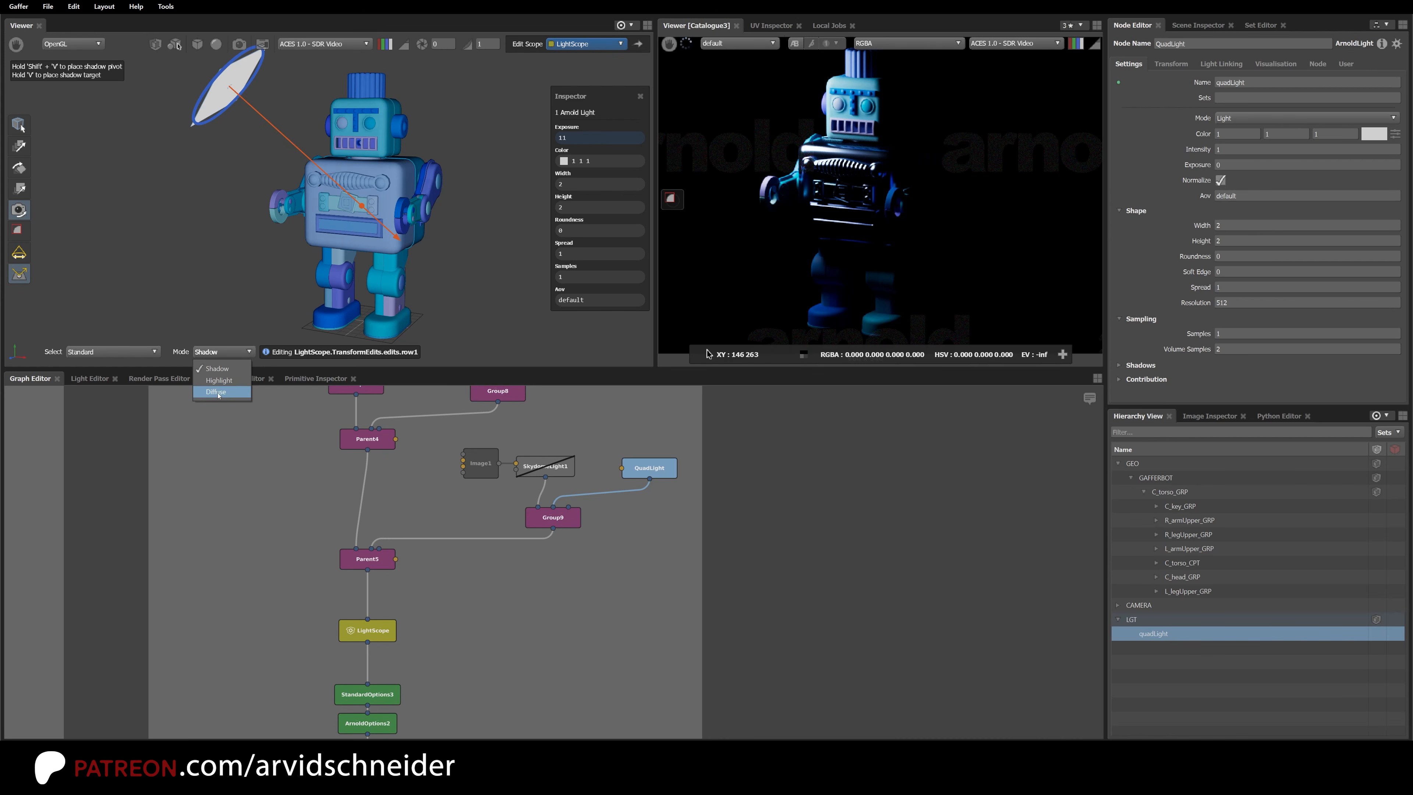
click(217, 391)
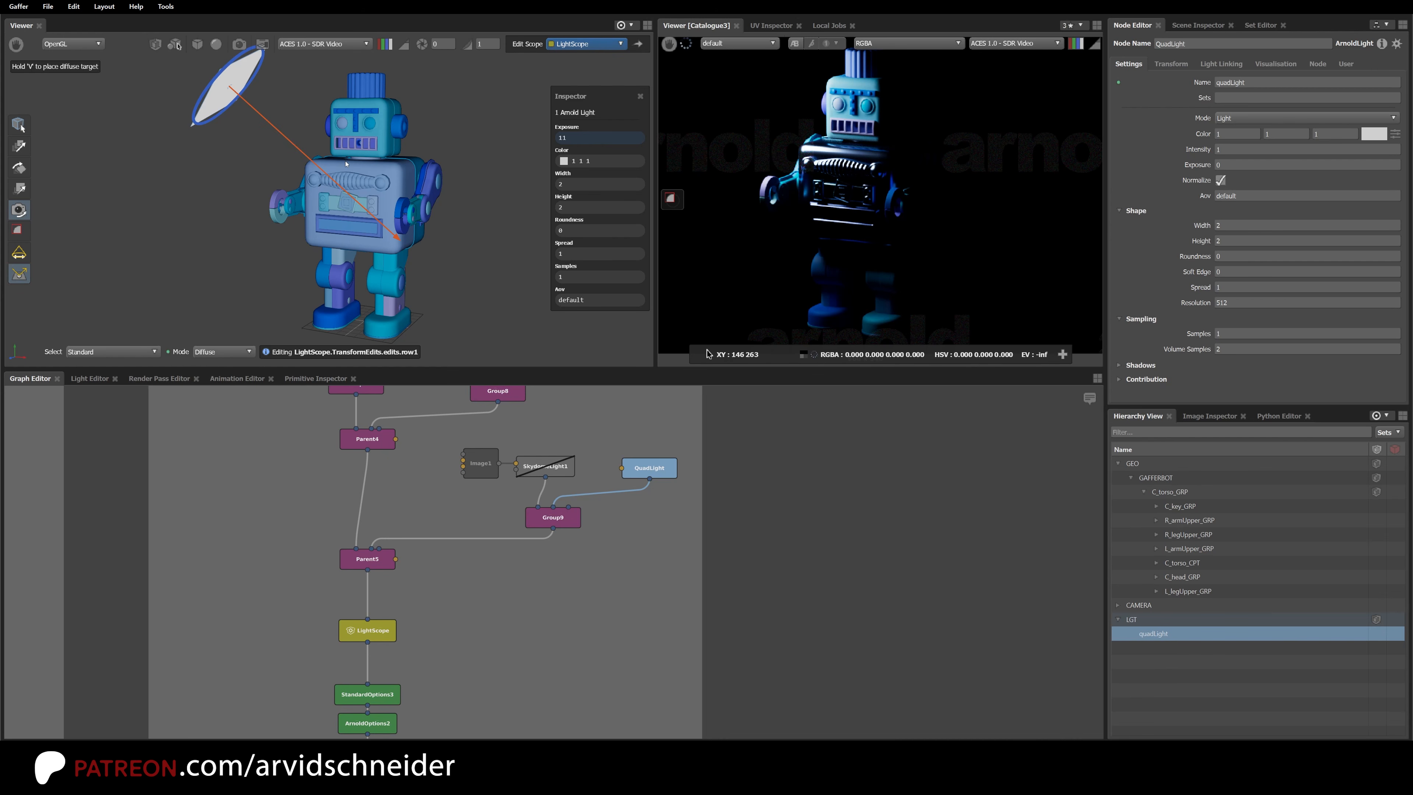
key(v)
drag(340, 162, 339, 166)
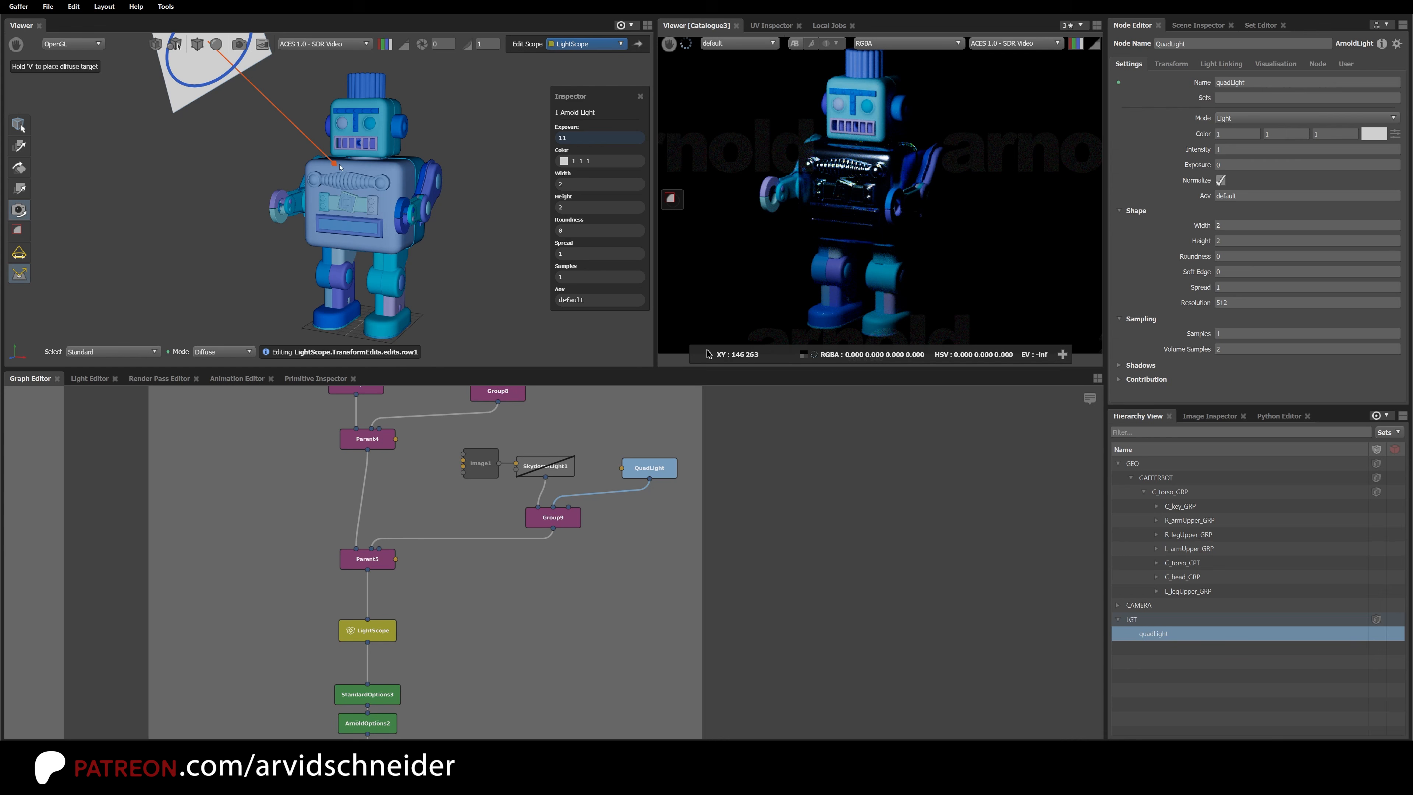
click(365, 90)
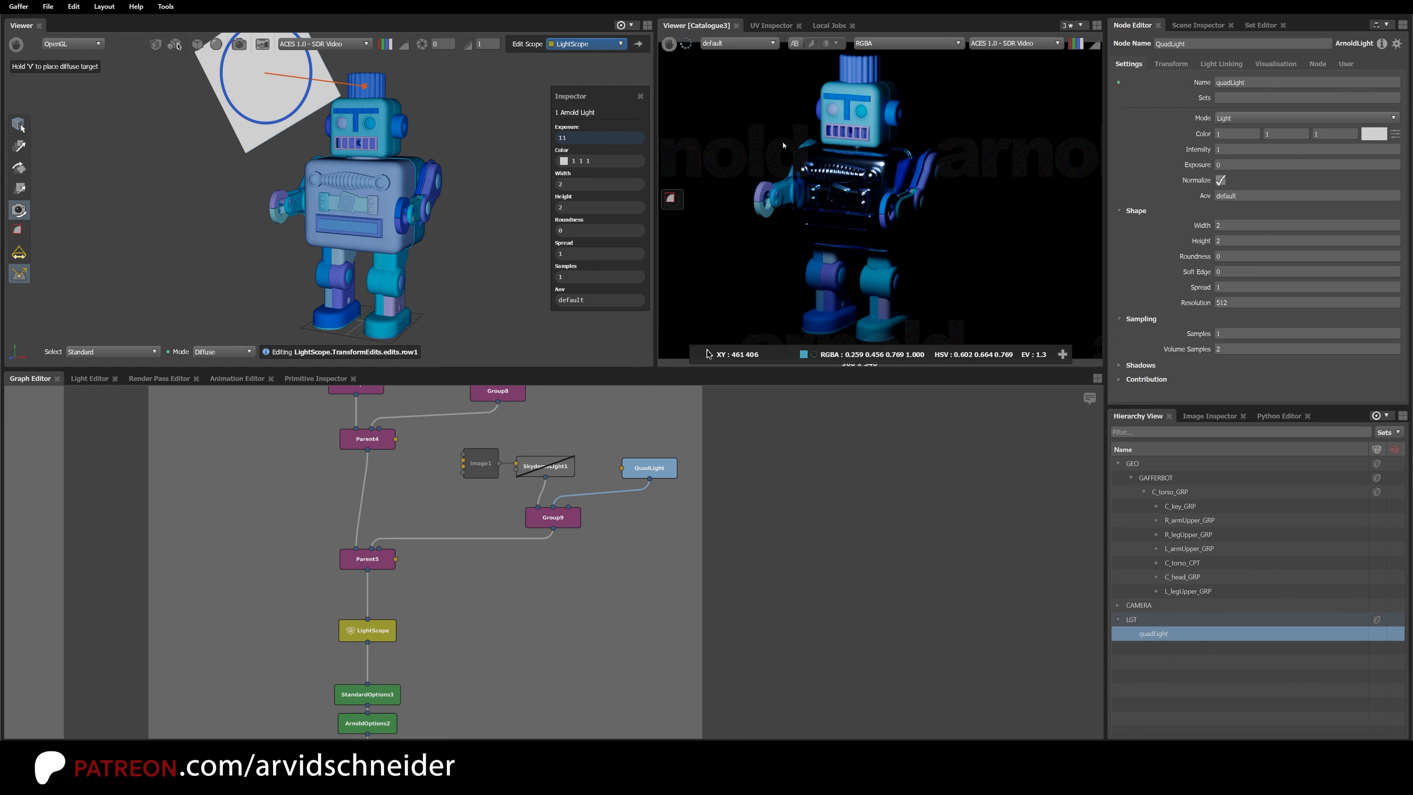
click(321, 291)
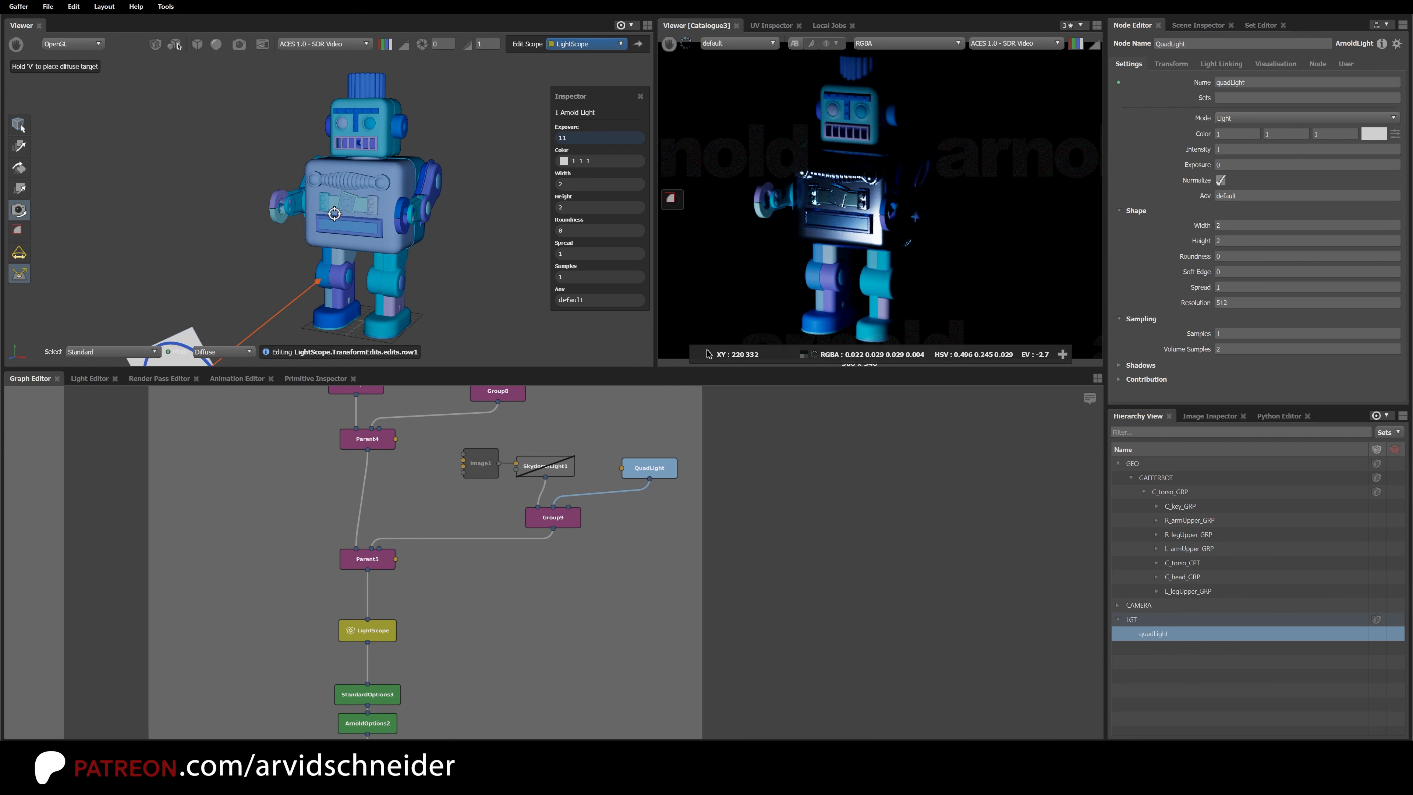
click(353, 203)
click(341, 174)
click(330, 169)
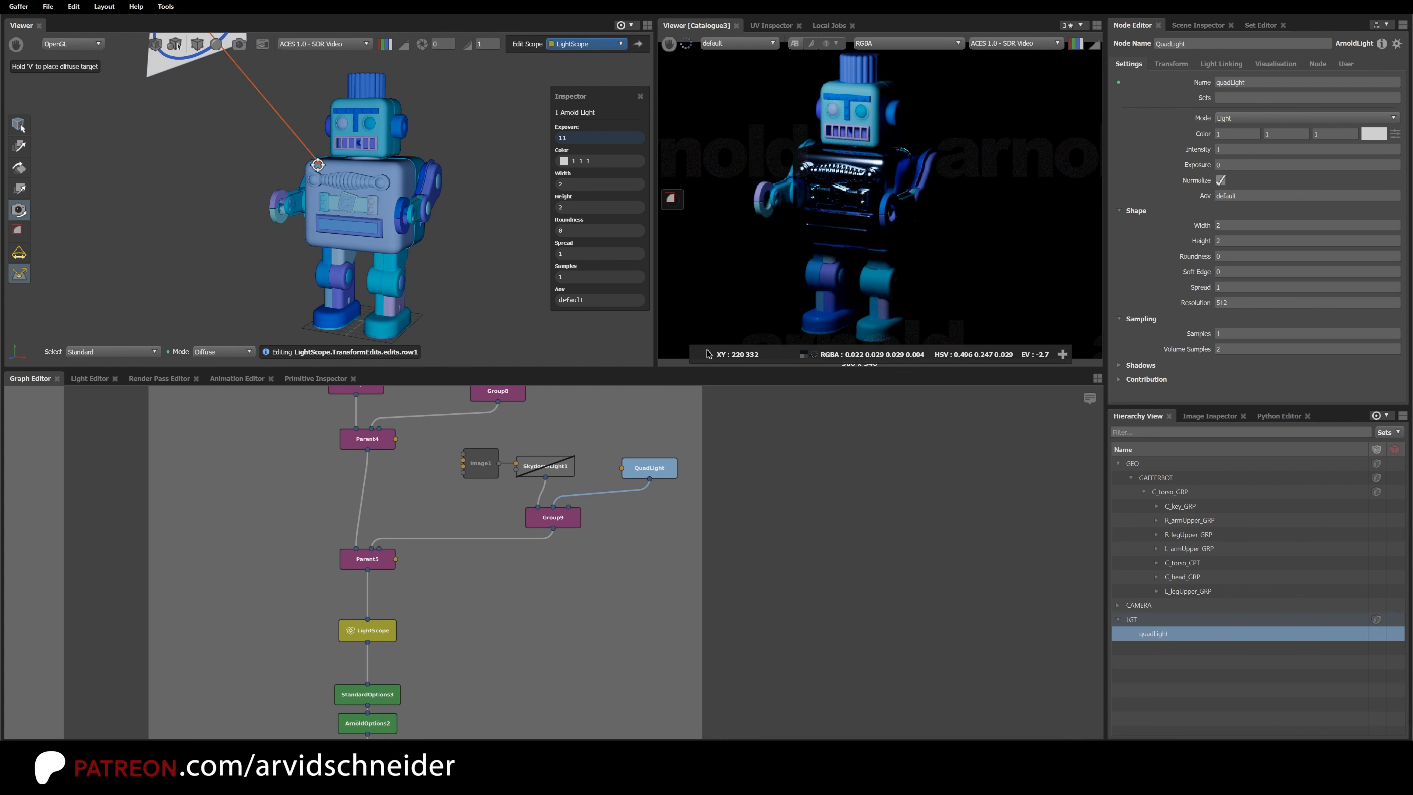
click(318, 167)
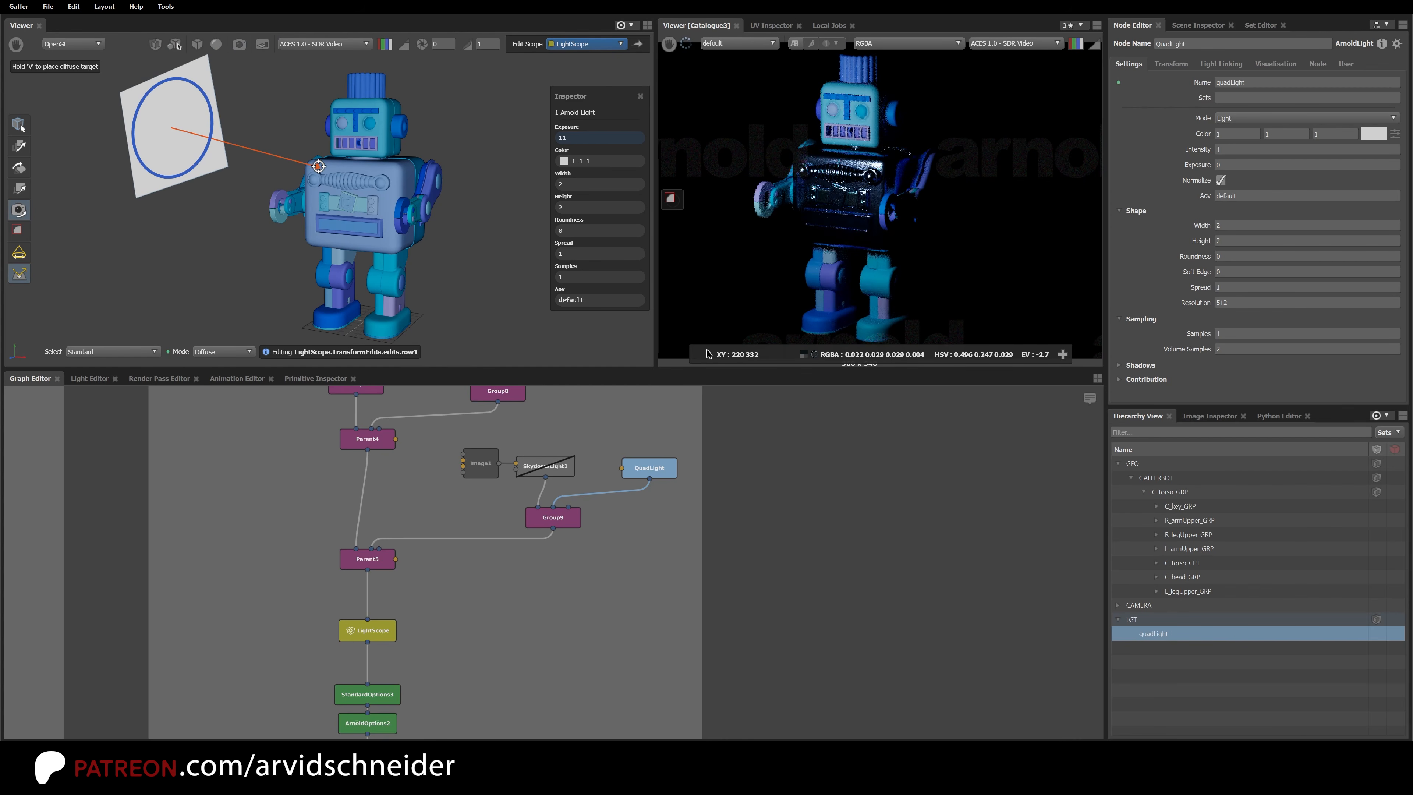
Step: Switch the light positioning tool to Highlight mode and place the highlight on the torso's upper corner
click(214, 352)
click(217, 382)
click(324, 173)
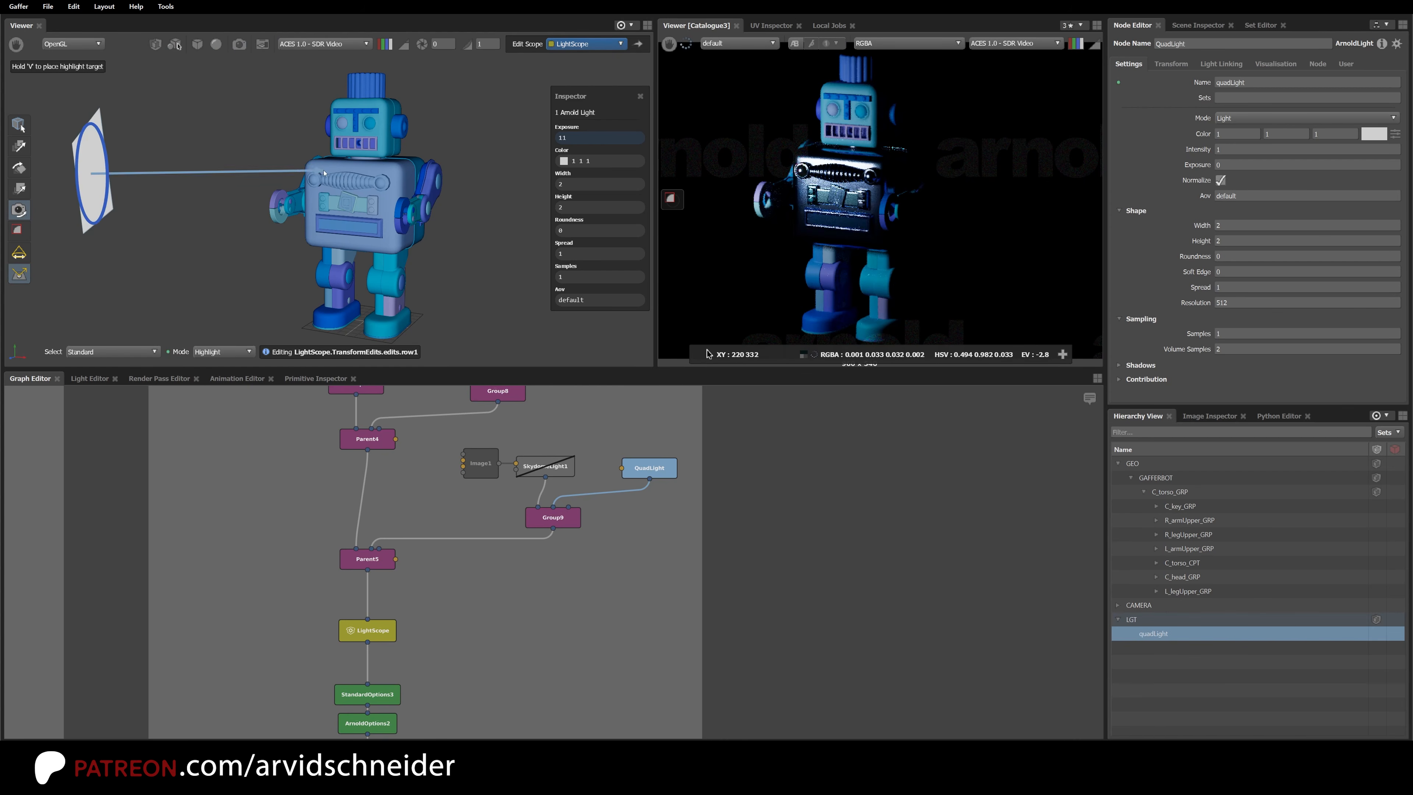
click(319, 165)
click(319, 163)
click(319, 165)
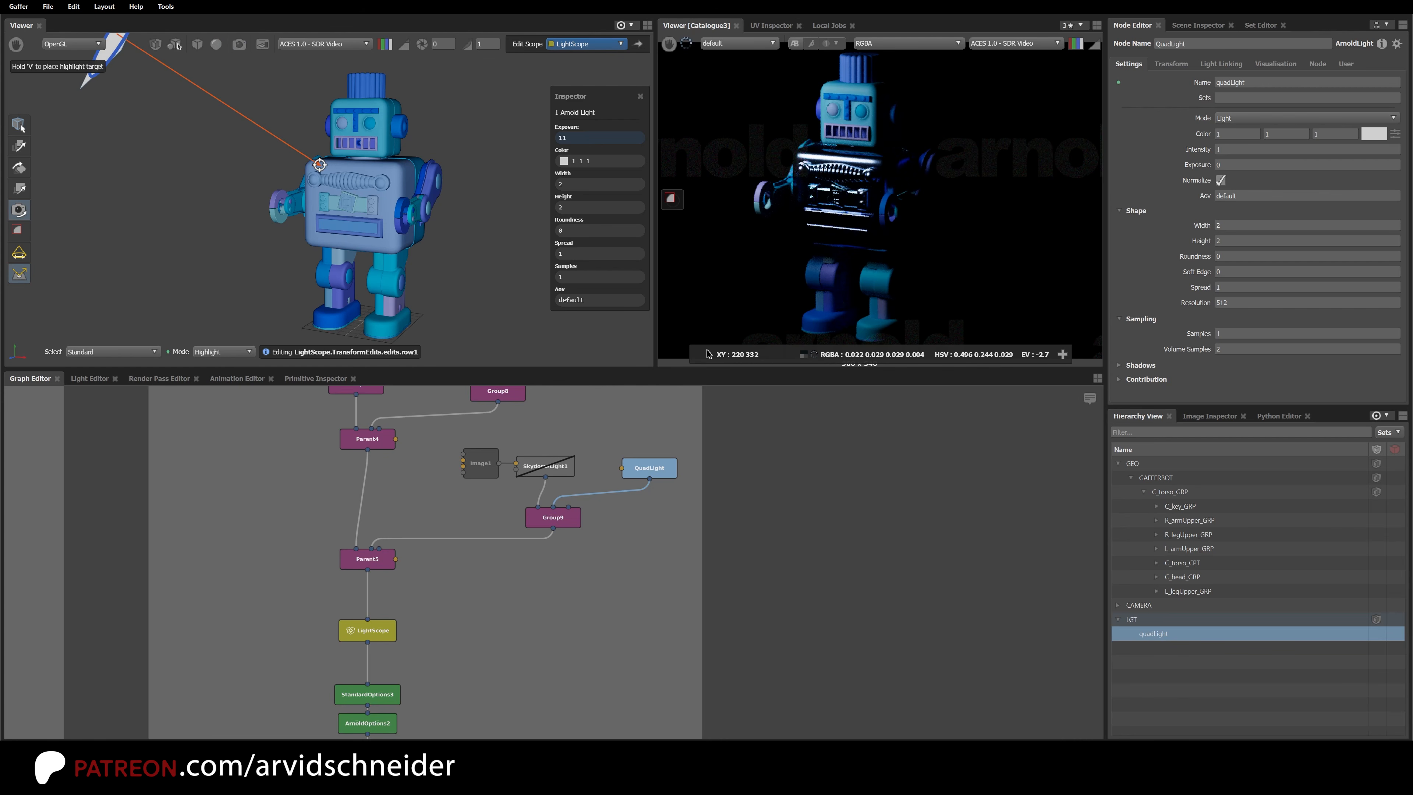
Step: Place the quad light's highlight on the upper corner of the robot's head
click(334, 104)
click(336, 104)
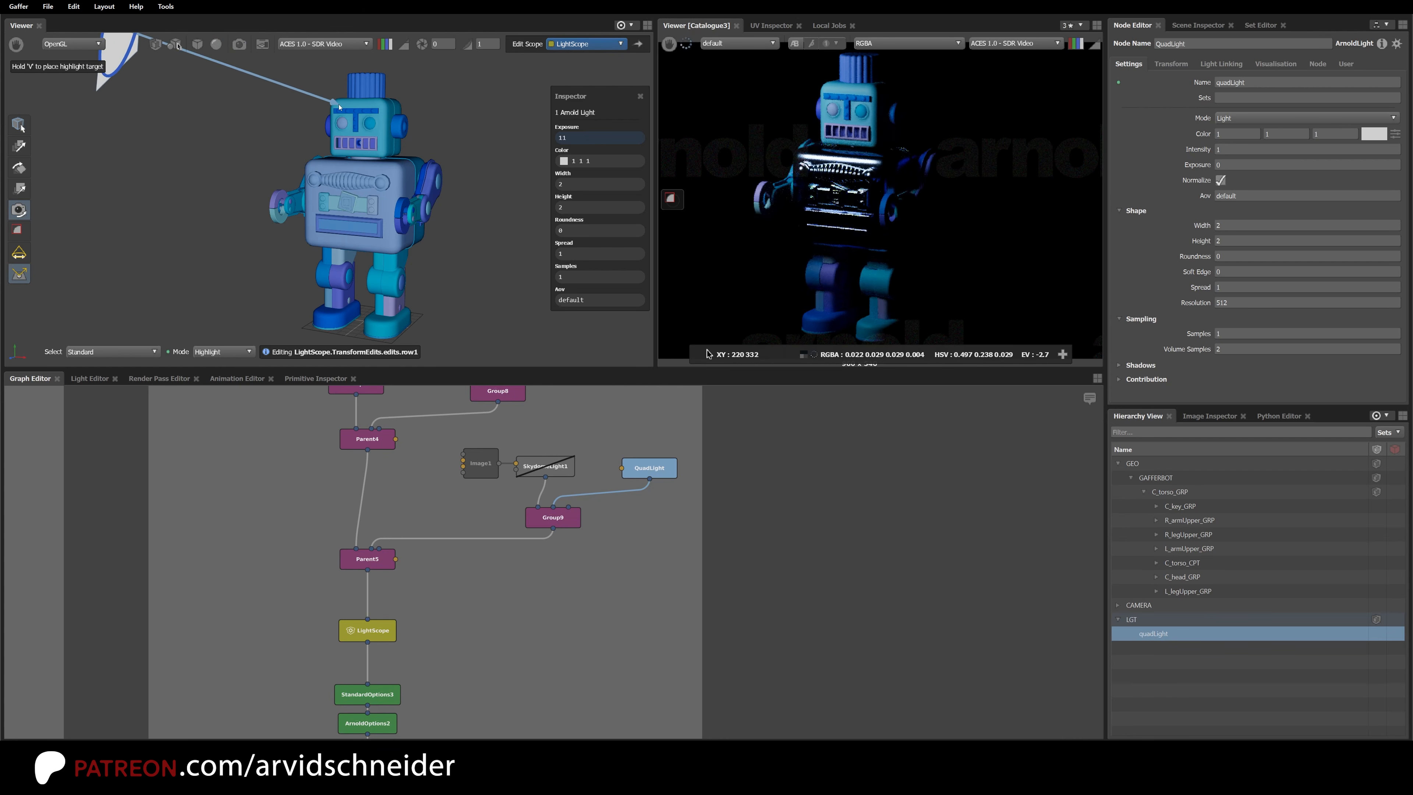
click(337, 104)
click(336, 103)
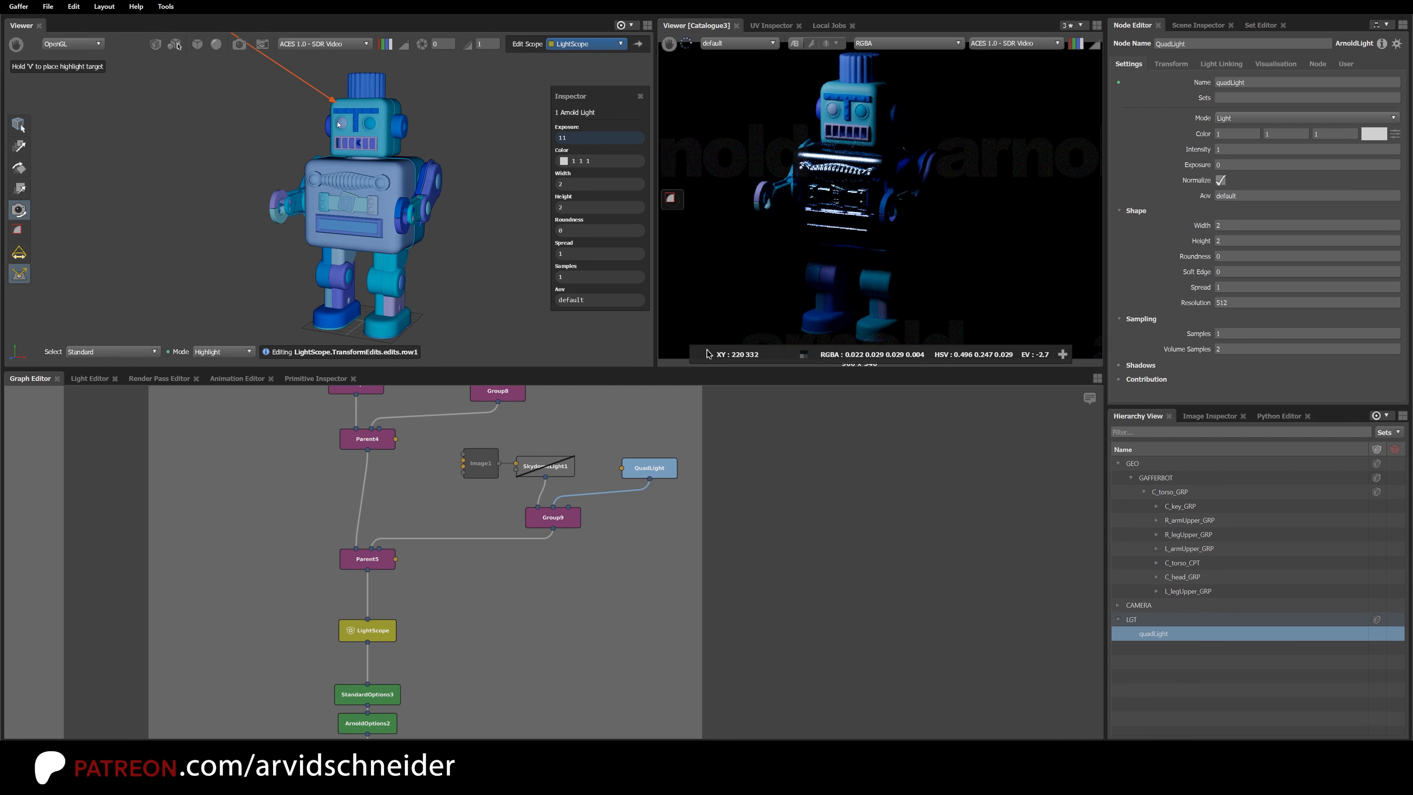
Step: Enter the Lookdev box and show the specular settings of the Base shader
middle_drag(309, 407, 294, 600)
click(334, 513)
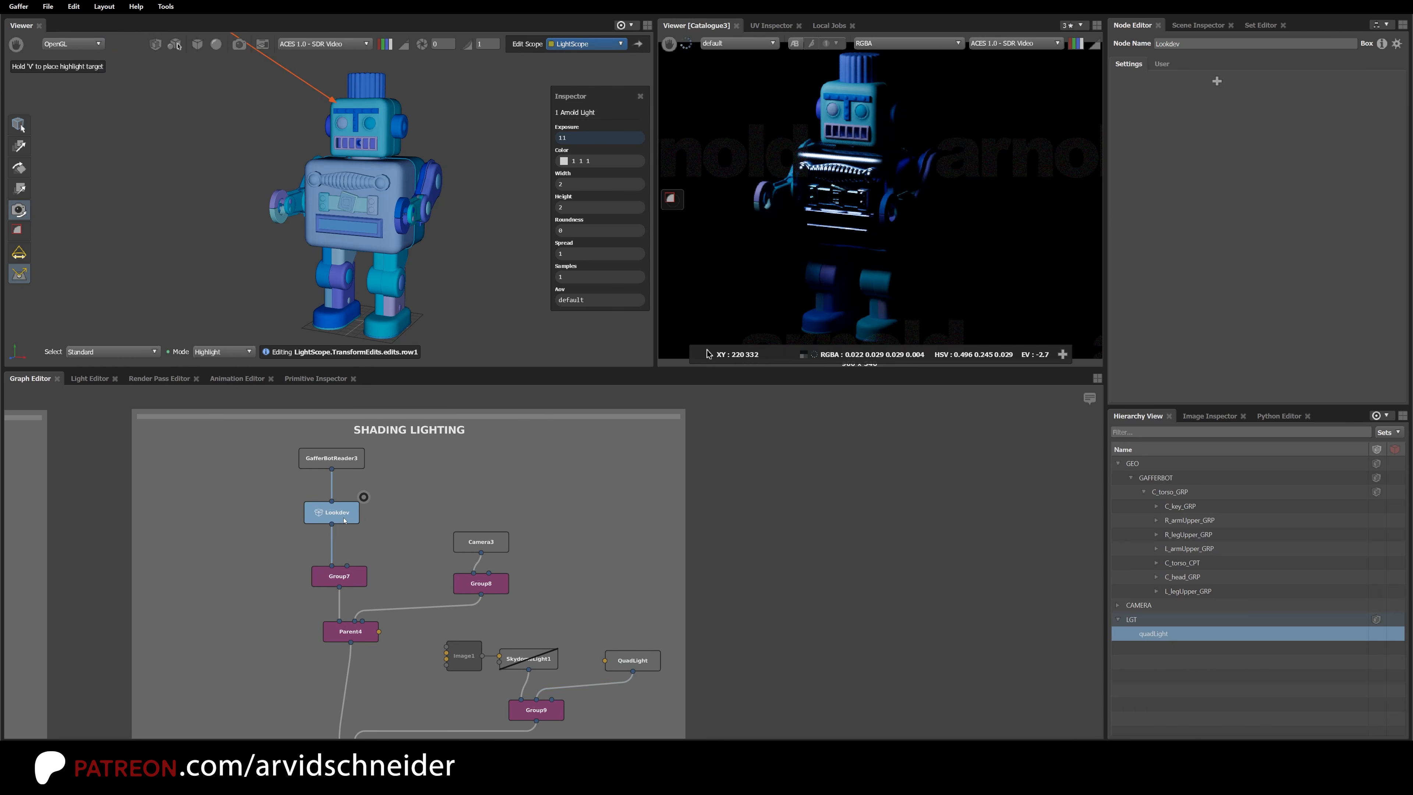
key(Down)
click(420, 489)
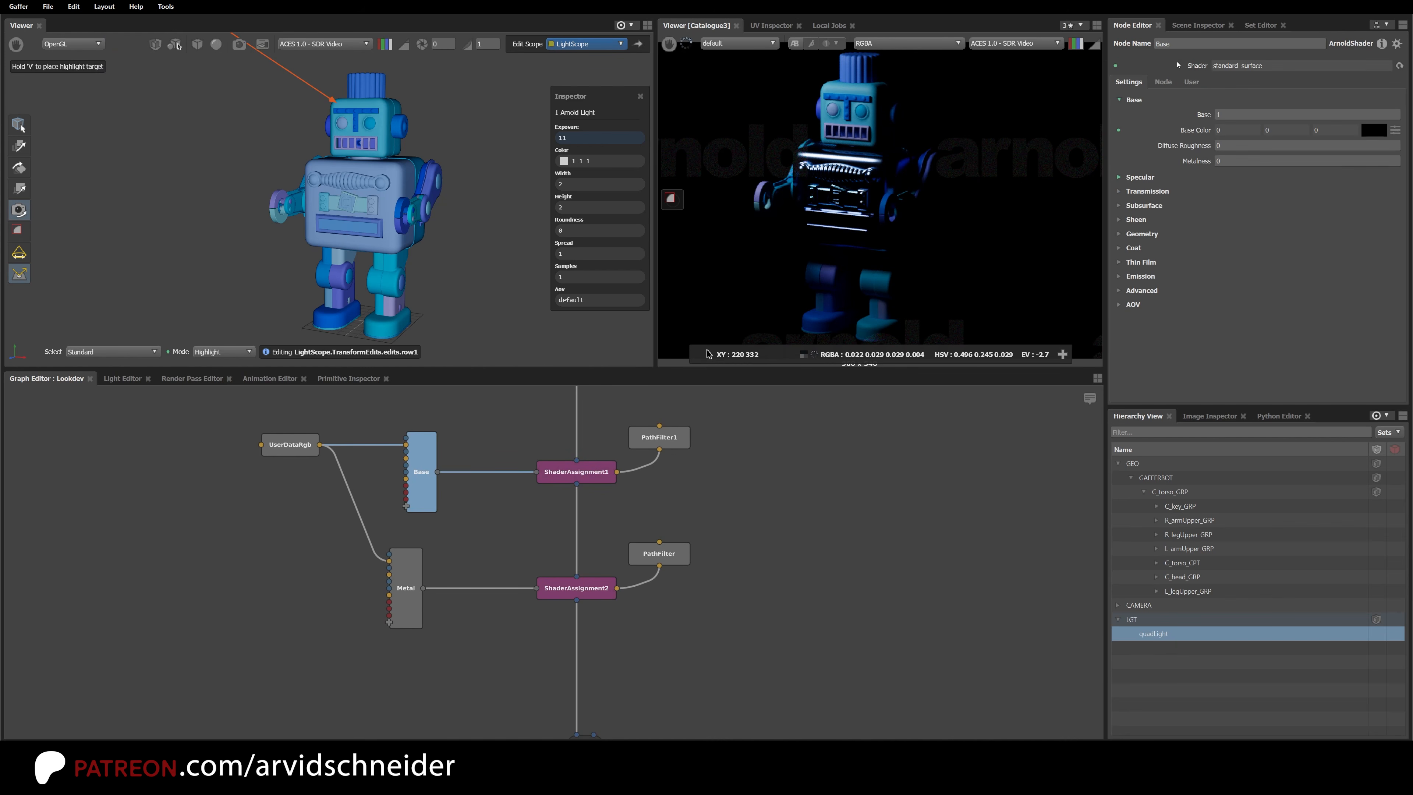
click(1138, 177)
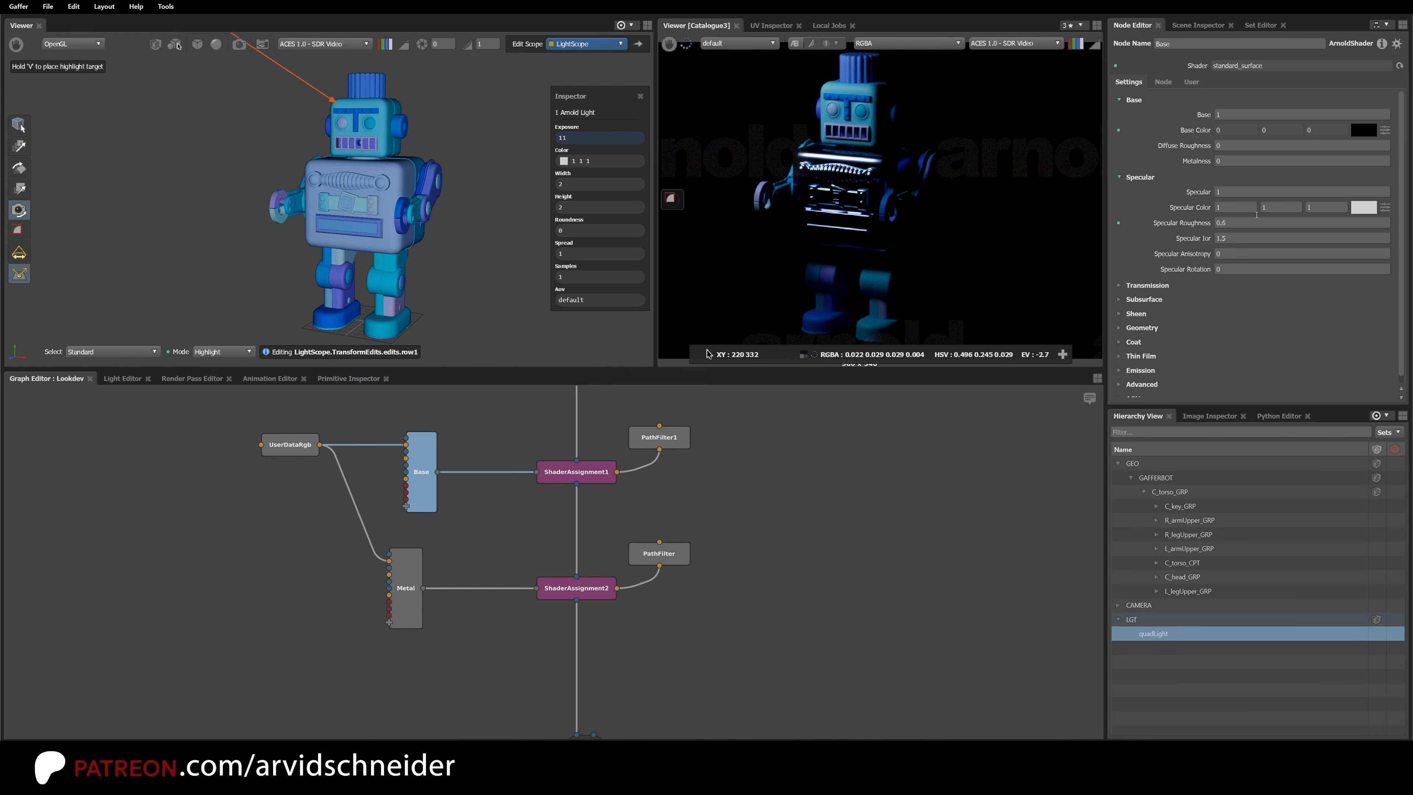
Step: Try a specular roughness of 0.2 on the Base shader and restore it to 0.6
click(1218, 222)
text(0.2)
key(Return)
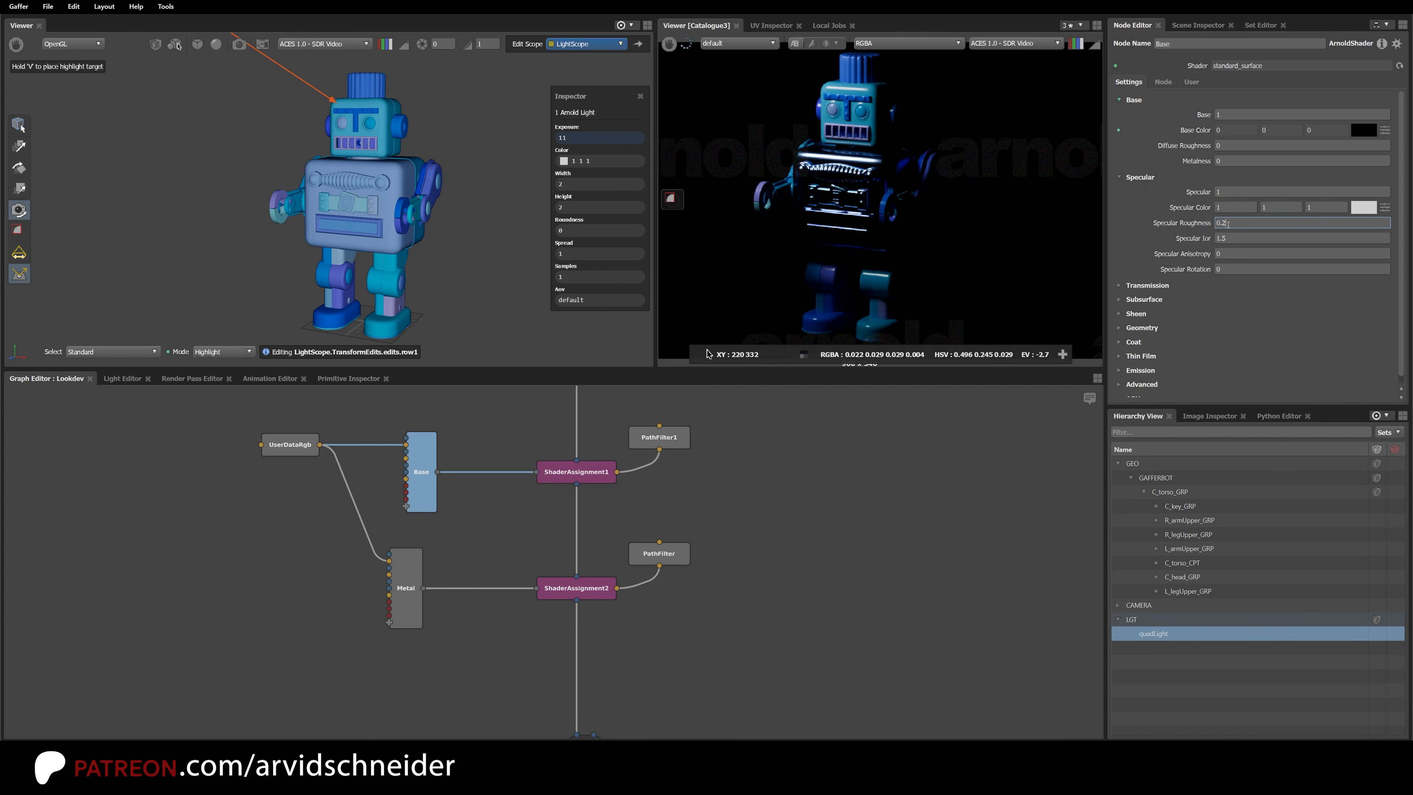
drag(1227, 223, 1208, 225)
text(0.)
key(Return)
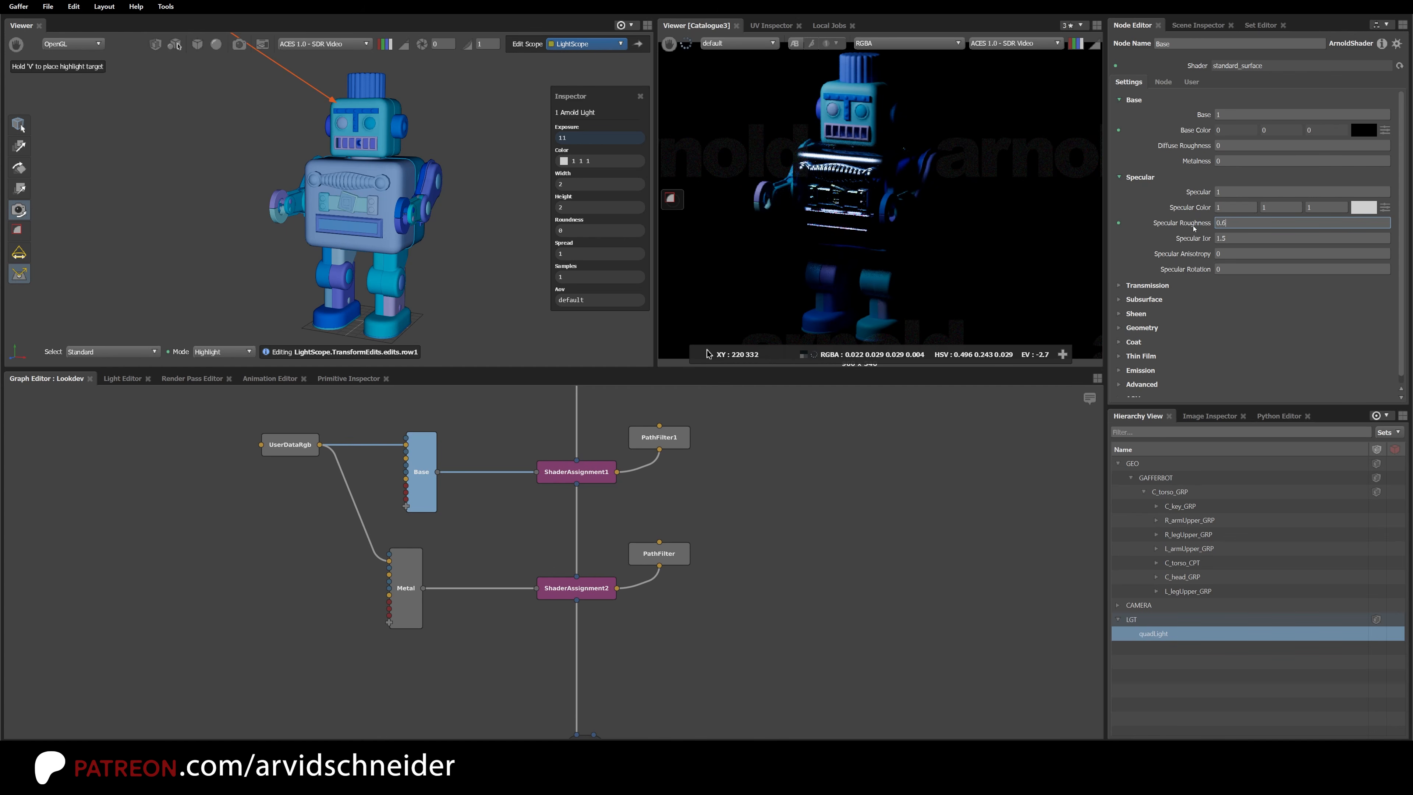
Step: Set the Base shader's coat weight to 1 and return to the main graph
click(1137, 343)
drag(1226, 358, 1189, 369)
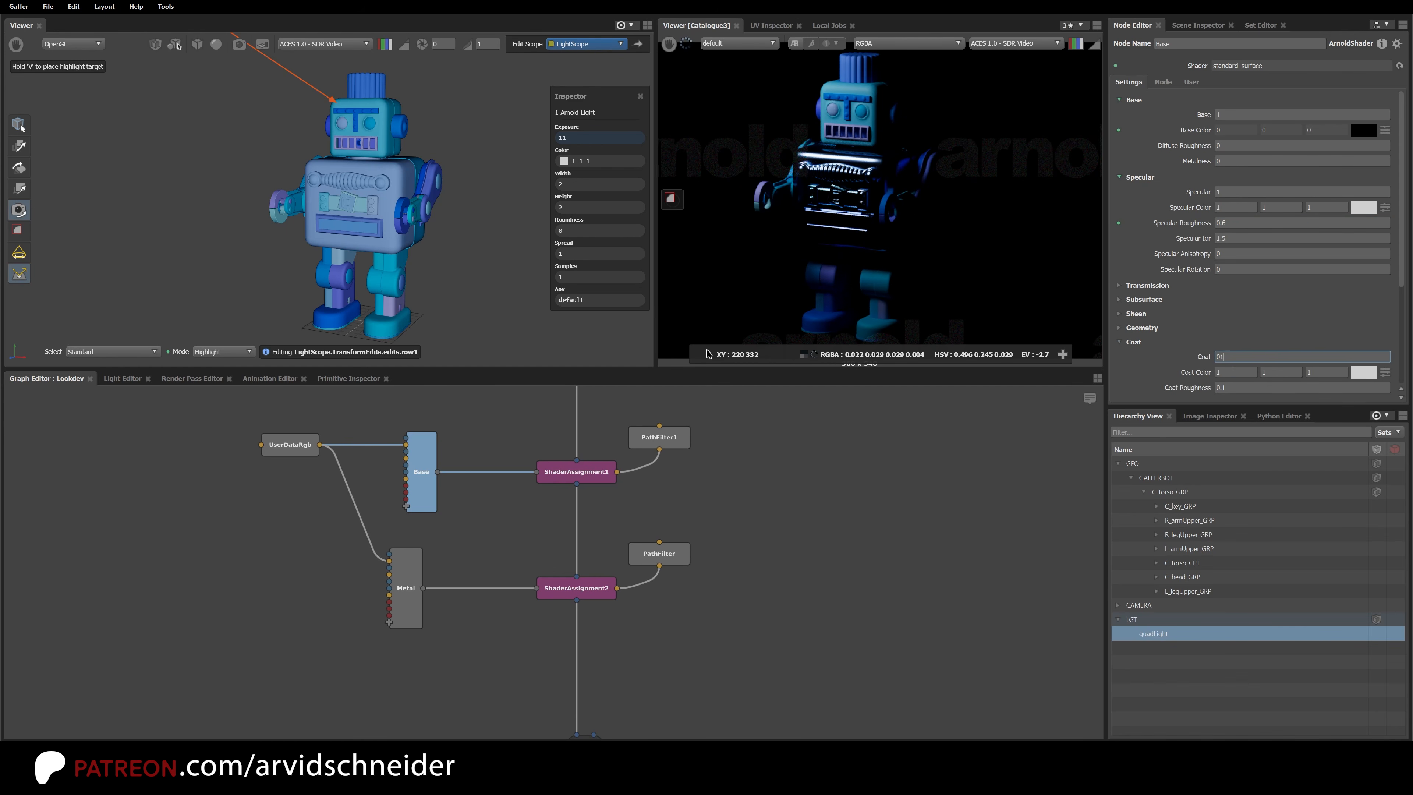
text(1)
key(Return)
click(314, 580)
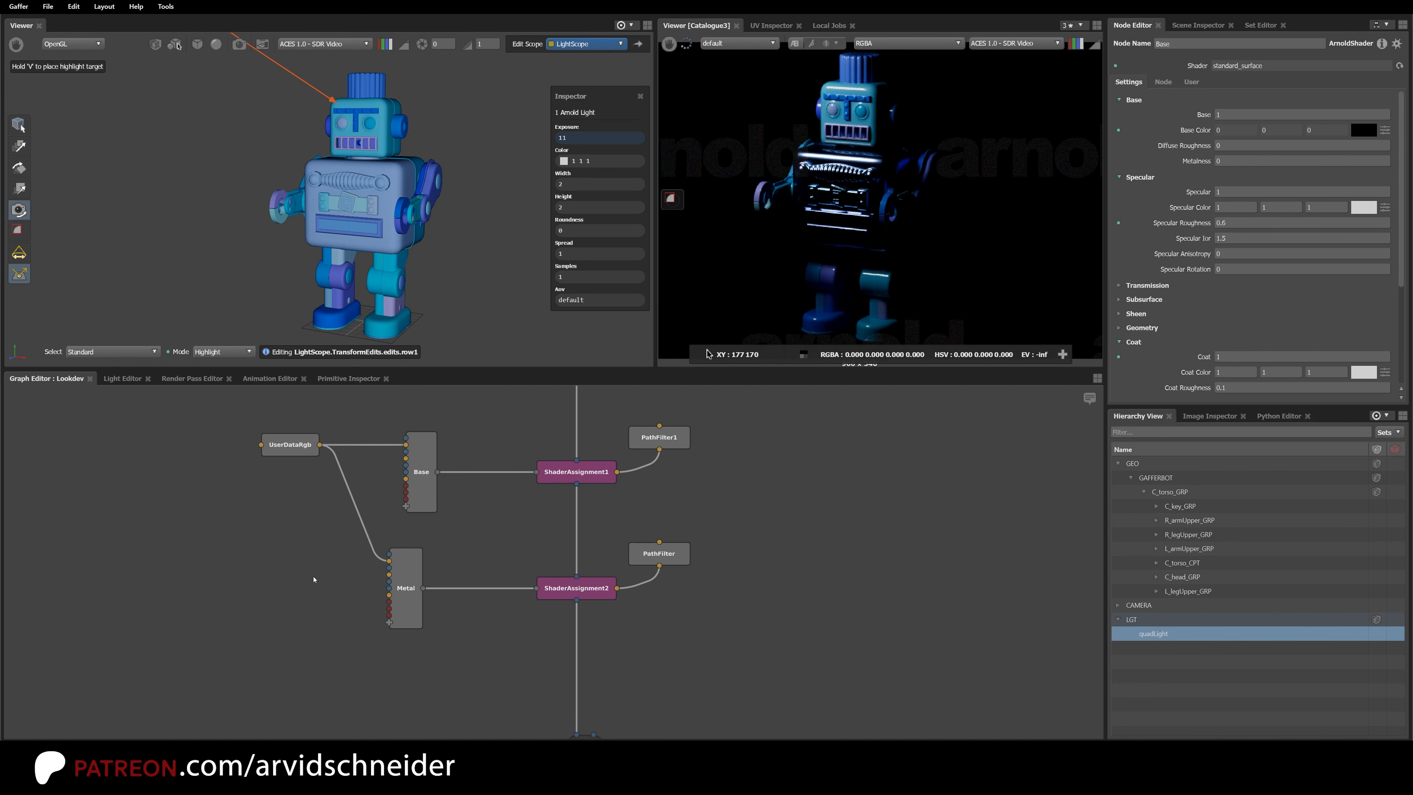
key(ctrl+Up)
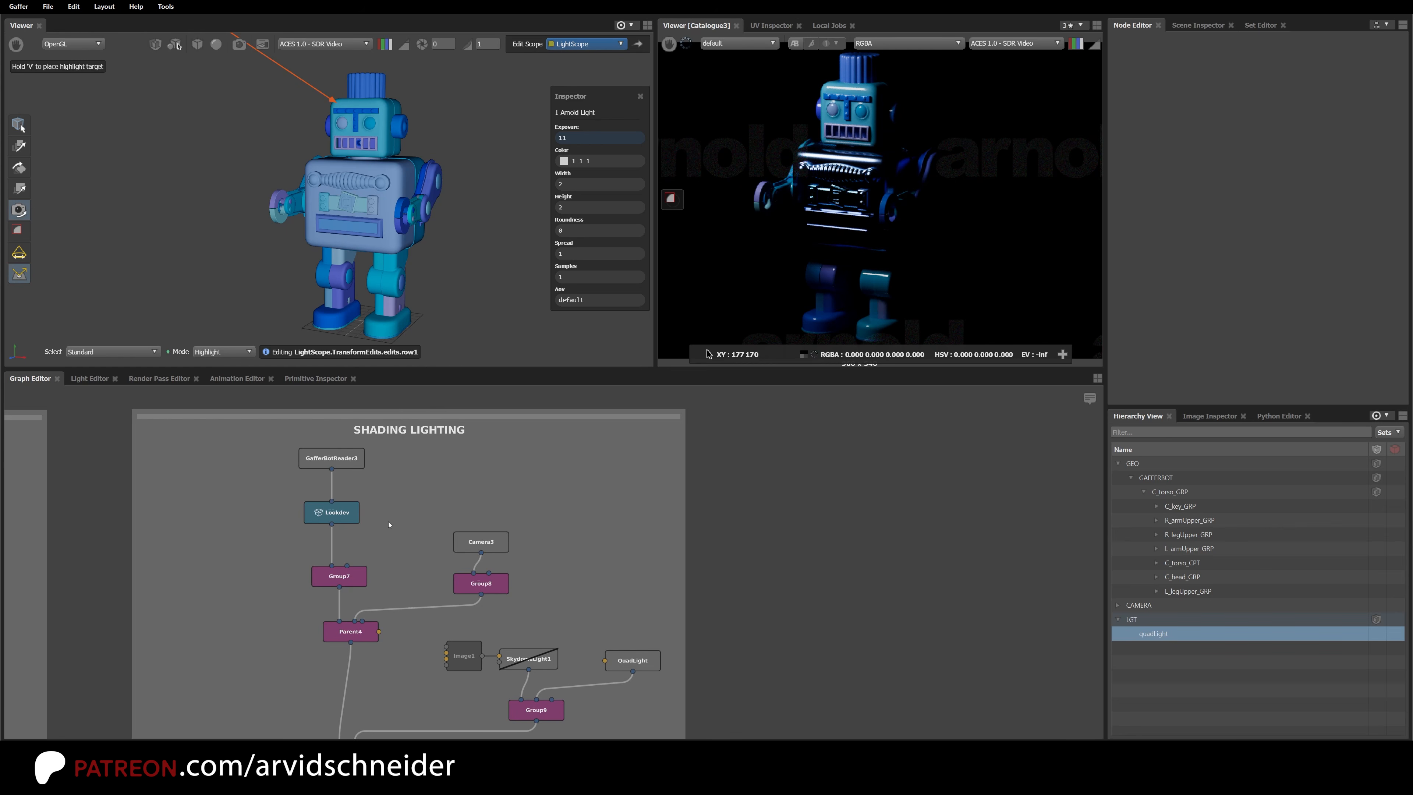
Step: Create a ShaderTweaks node and insert it between LightScope and StandardOptions3
key(Tab)
text(shader)
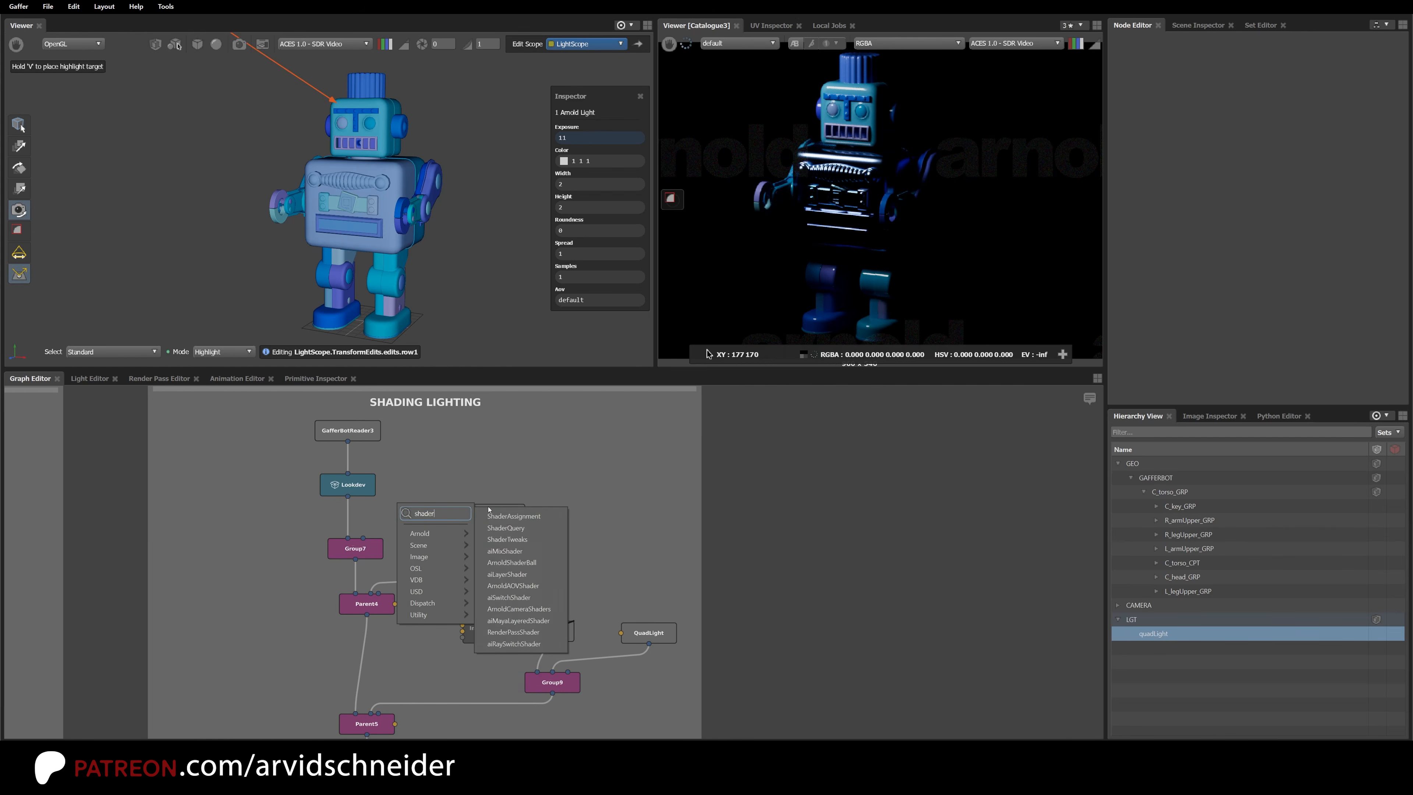
click(548, 539)
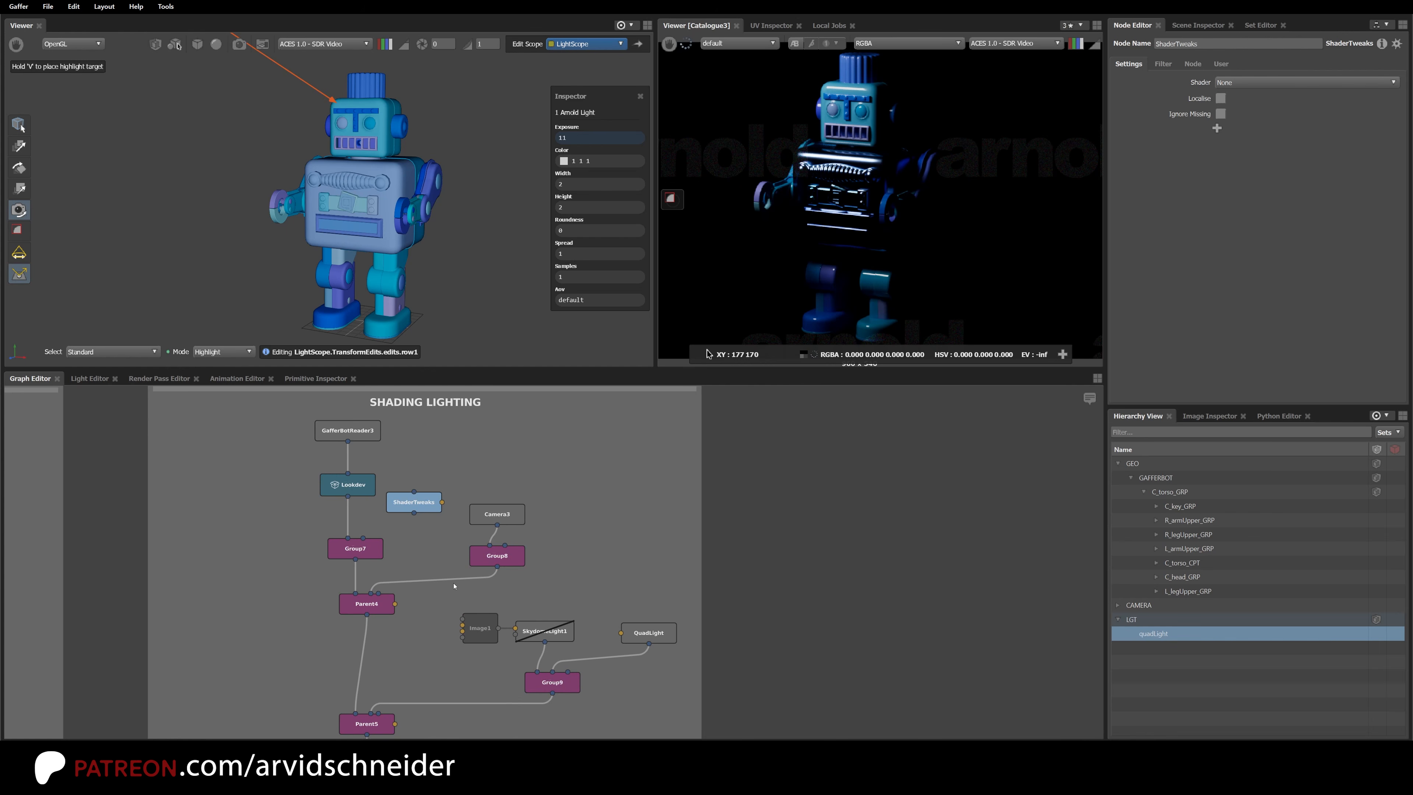
middle_drag(449, 624, 445, 568)
drag(423, 454, 474, 701)
middle_drag(494, 664, 567, 478)
drag(544, 513, 544, 646)
middle_drag(588, 578, 623, 399)
mouse_move(585, 472)
mouse_down()
mouse_move(486, 545)
mouse_move(533, 524)
mouse_move(576, 459)
mouse_up()
middle_drag(530, 477, 543, 621)
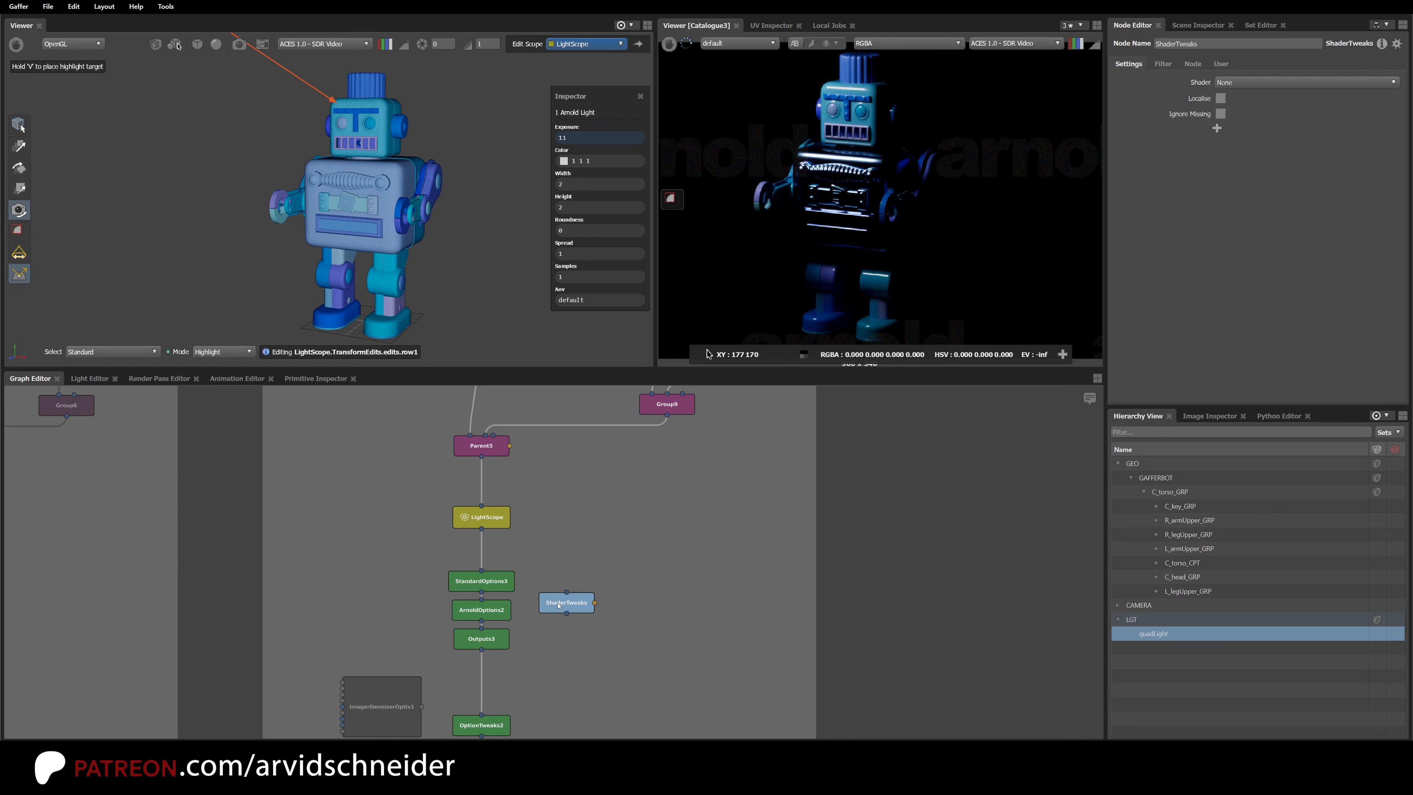
drag(553, 600, 575, 549)
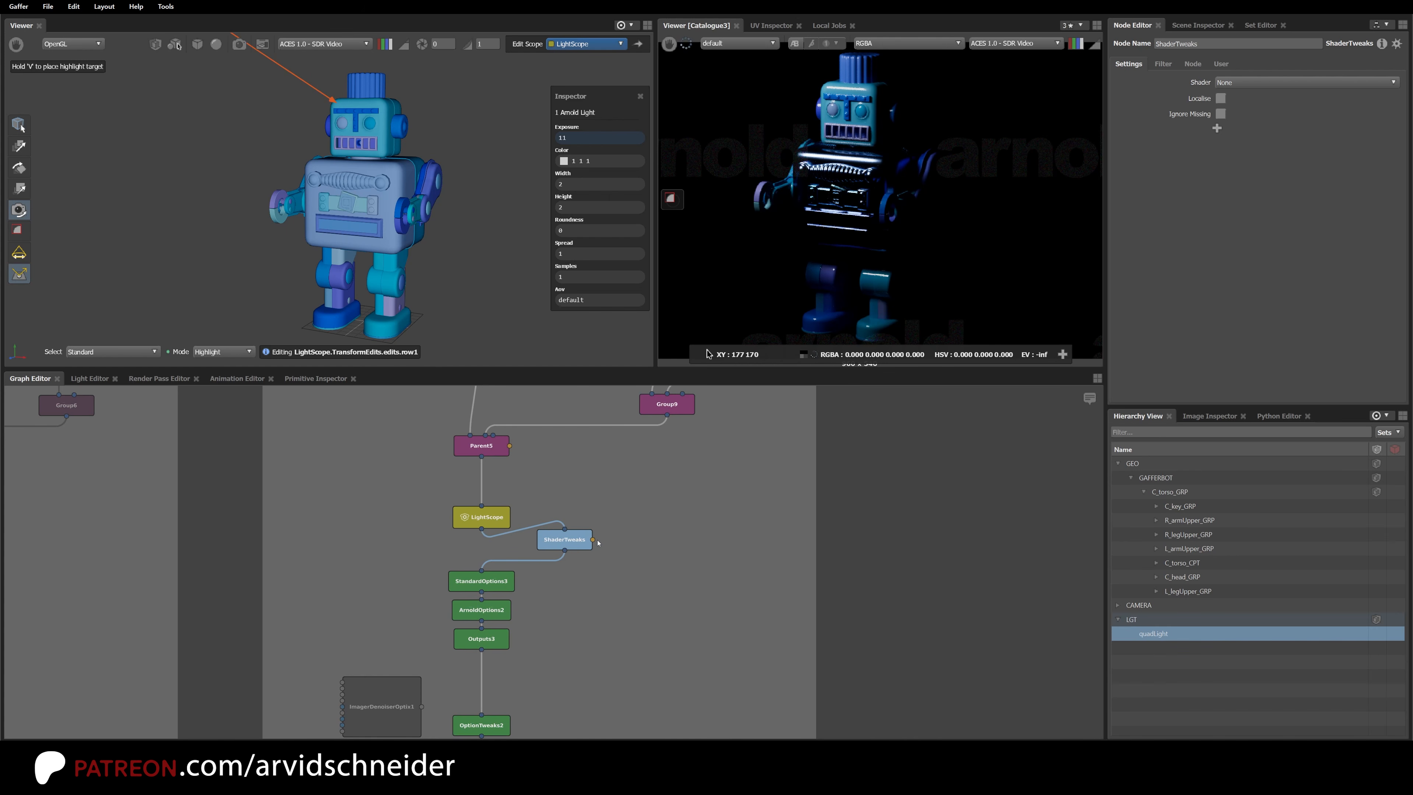
Step: Set the ShaderTweaks shader type to Arnold Surface and try adding tweaks from the affected objects and from the selection
click(1239, 83)
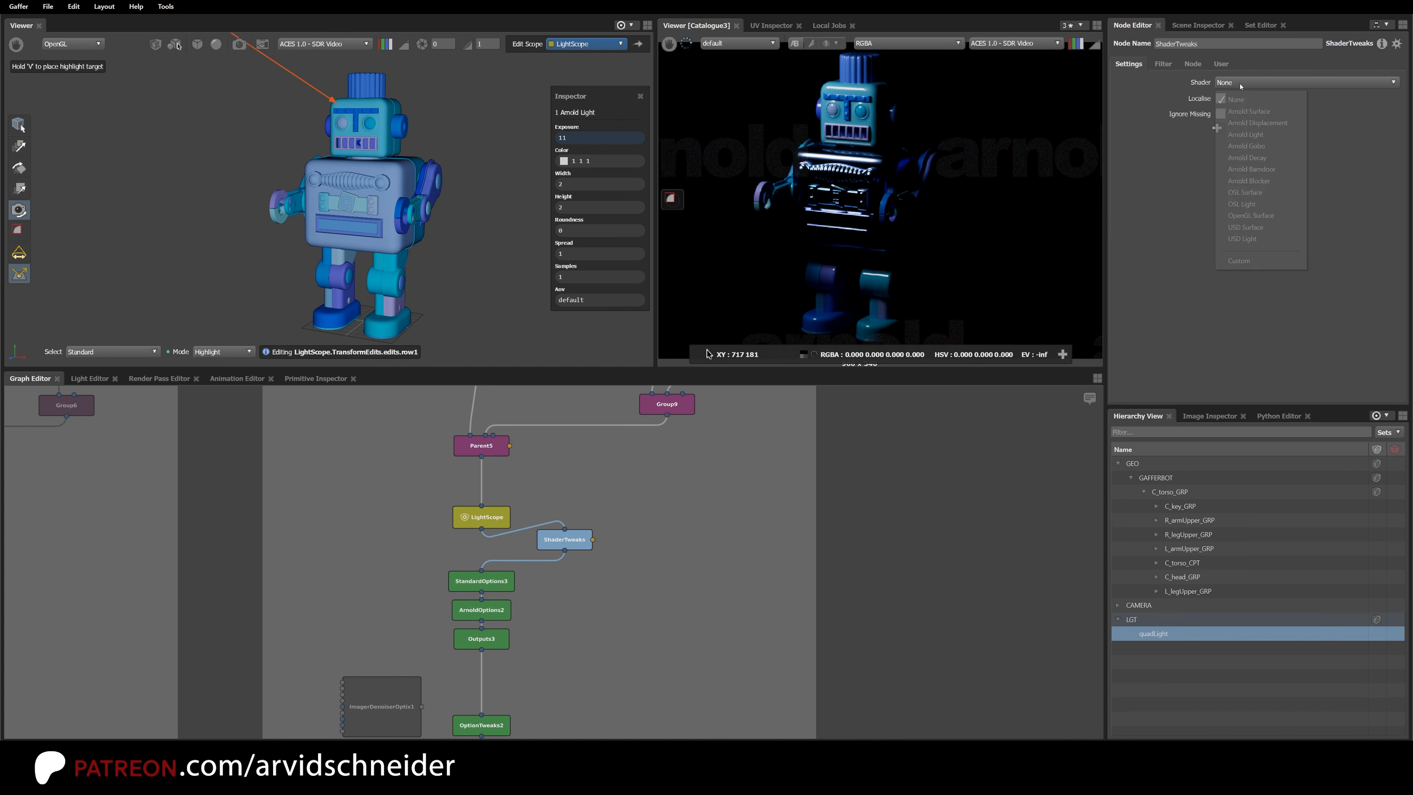
click(1248, 112)
click(1217, 128)
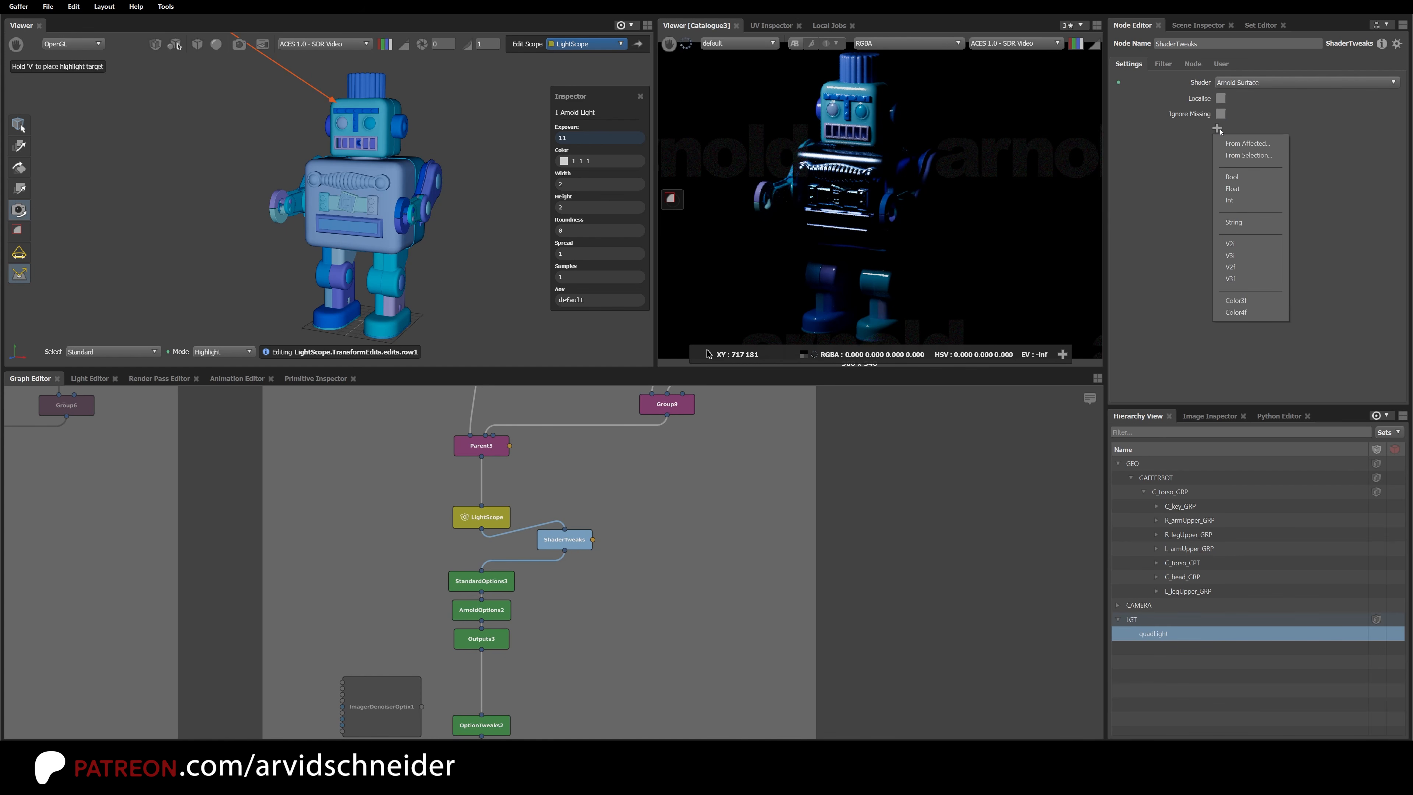
click(1229, 146)
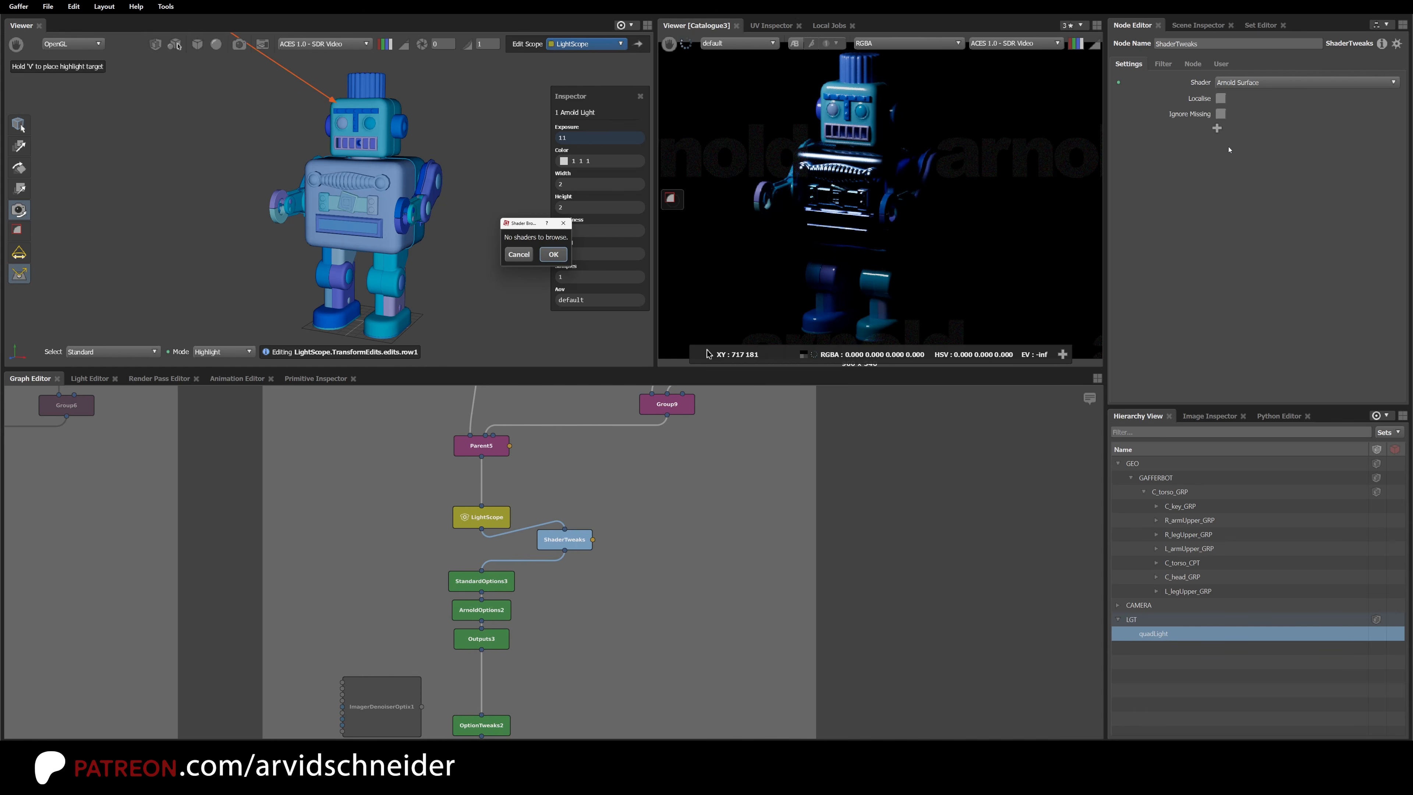
click(528, 255)
click(1216, 128)
click(1229, 153)
click(553, 254)
Step: Select L_armUpper_GRP in the hierarchy and try again to add shader tweaks from the affected objects
click(1185, 549)
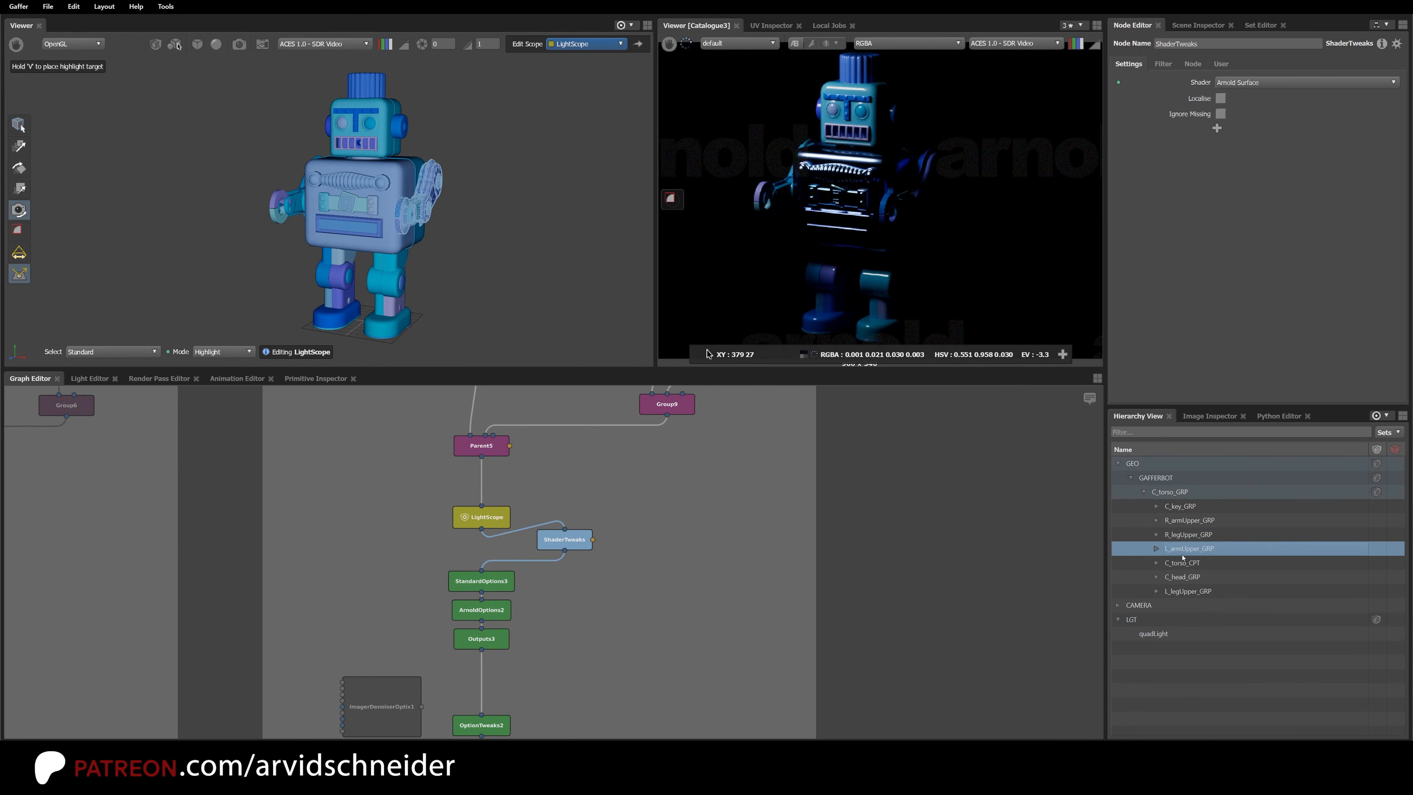
click(1216, 128)
click(1229, 147)
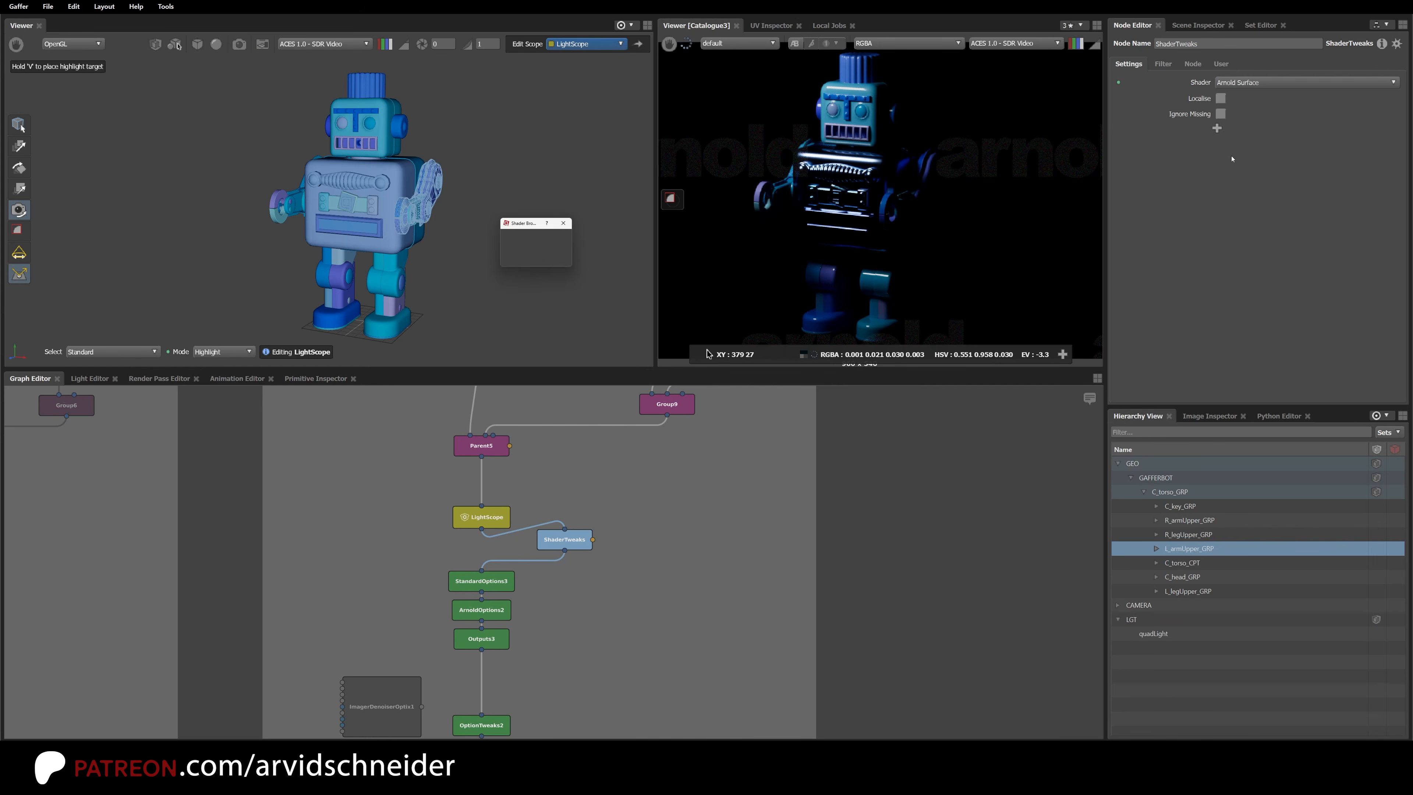
click(554, 254)
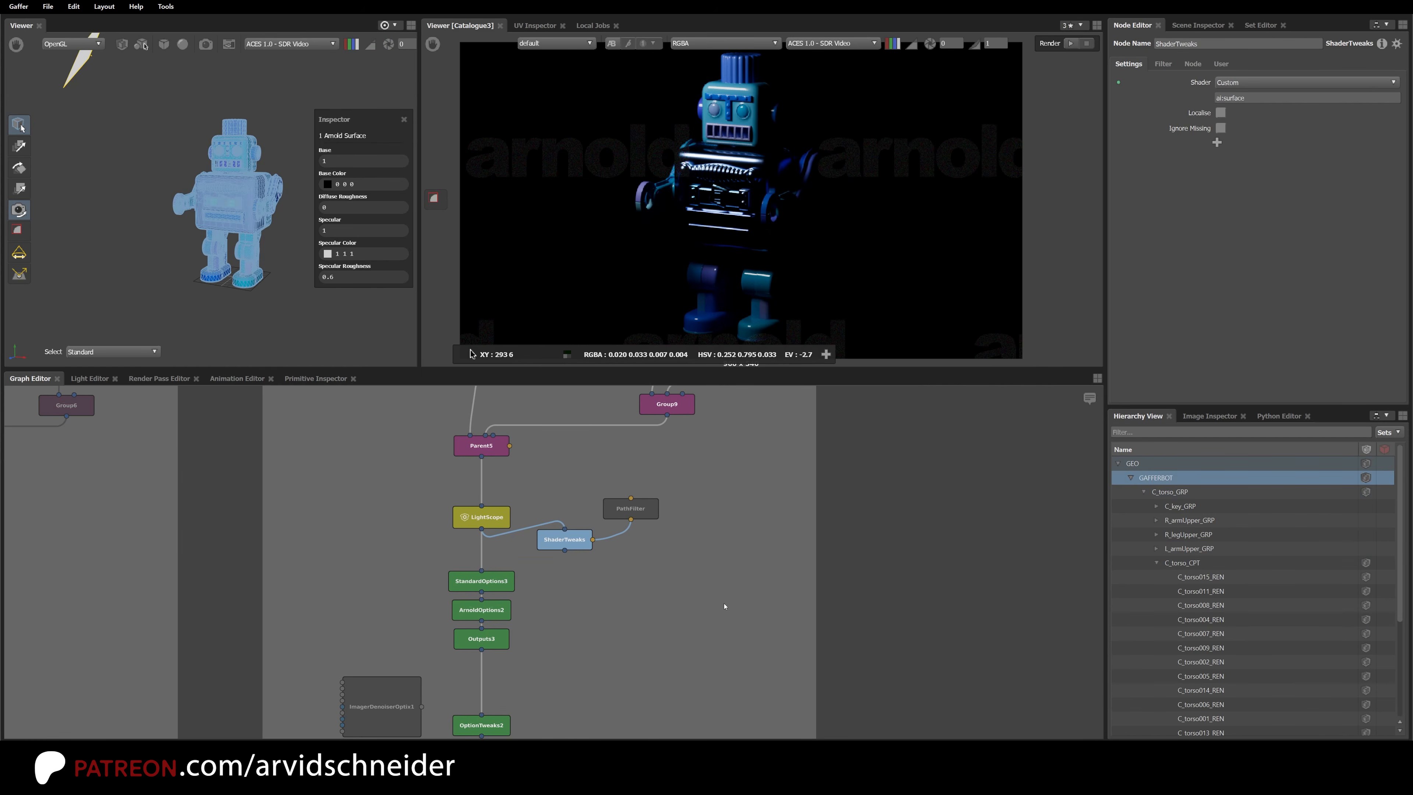
Step: Examine the surface shader attributes of C_torso015_REN and C_torso_CPT in the scene inspection view
click(1200, 595)
click(1209, 650)
click(1211, 661)
click(1216, 578)
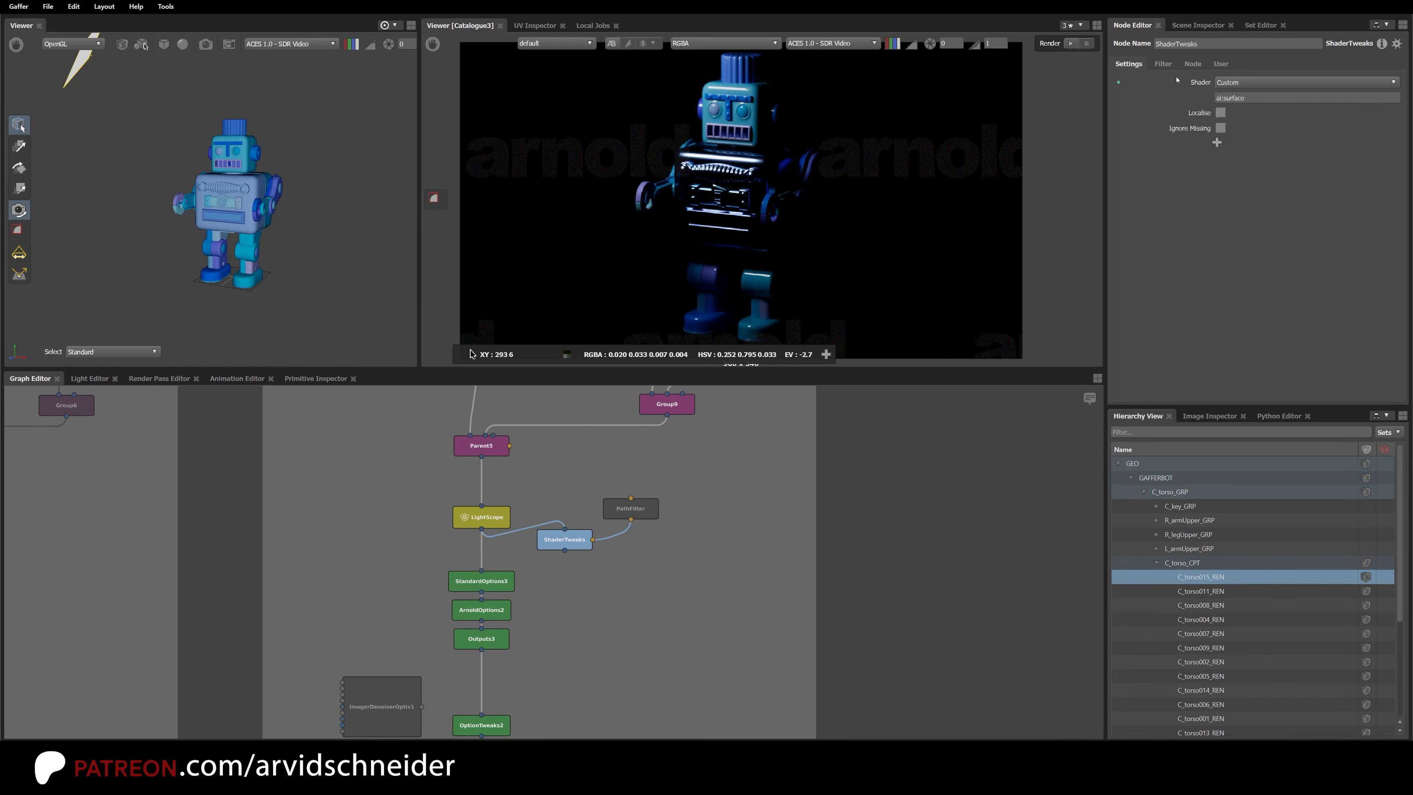
click(1196, 26)
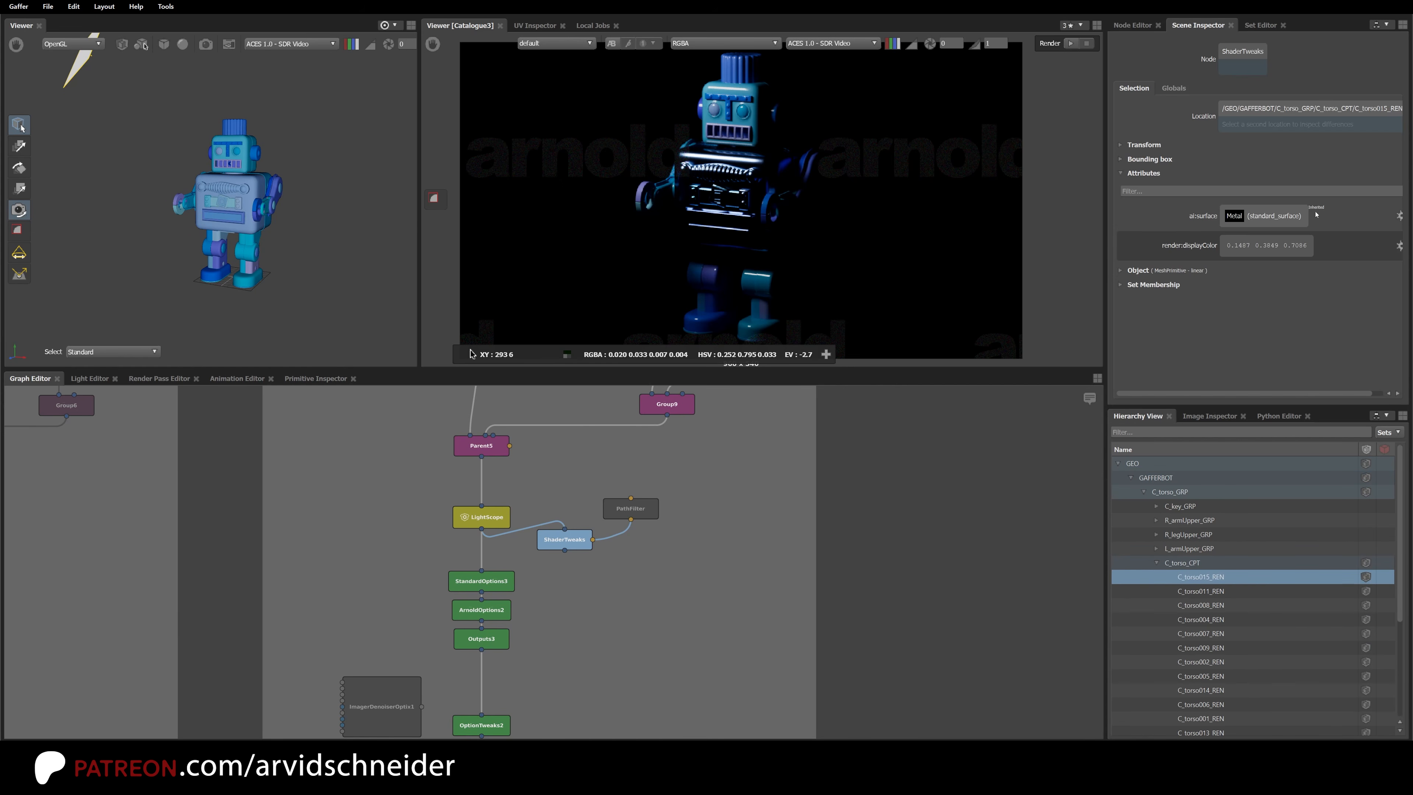
click(1205, 563)
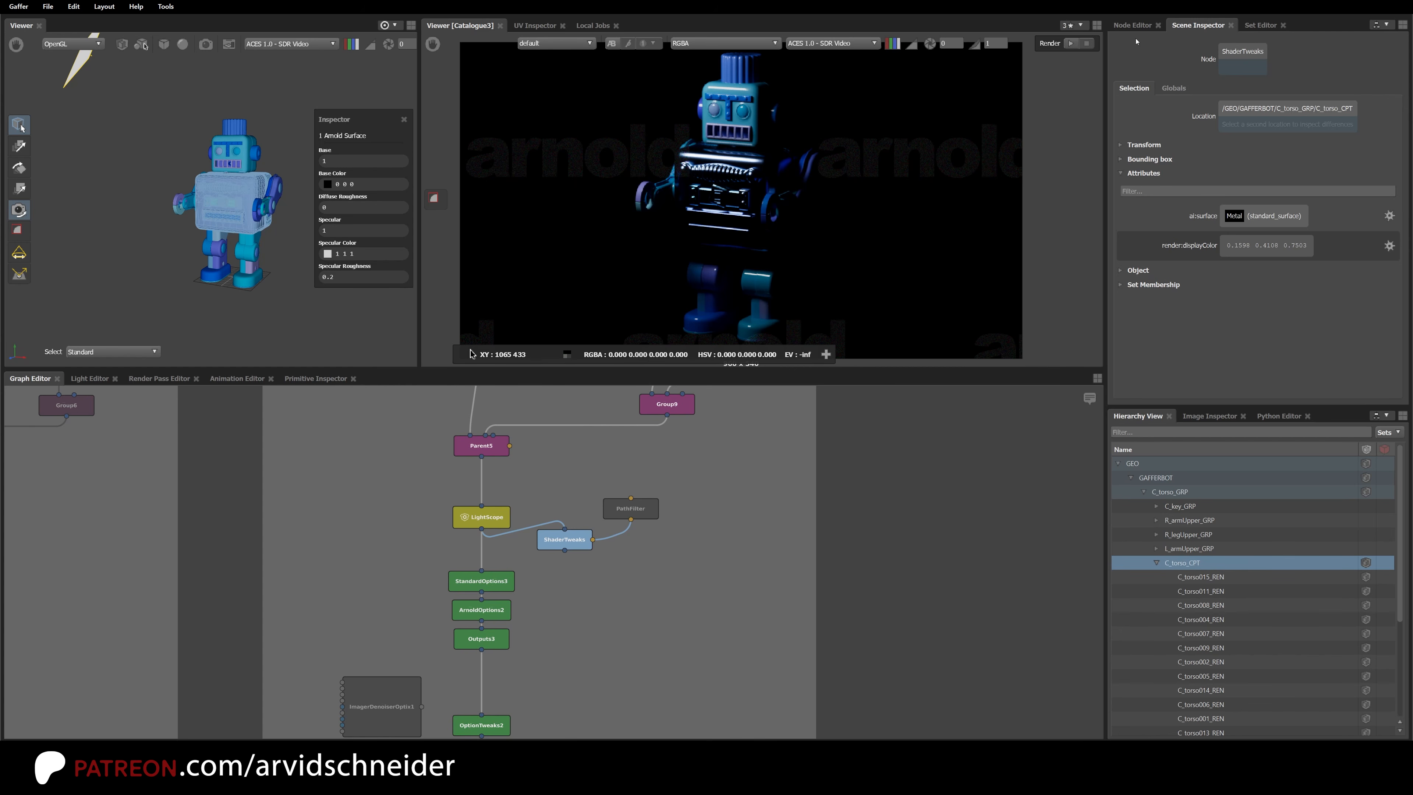
Step: Set the ShaderTweaks shader type to Arnold Surface and open the list of affected shaders for adding a tweak
click(1133, 26)
click(1244, 82)
click(1244, 111)
click(1216, 128)
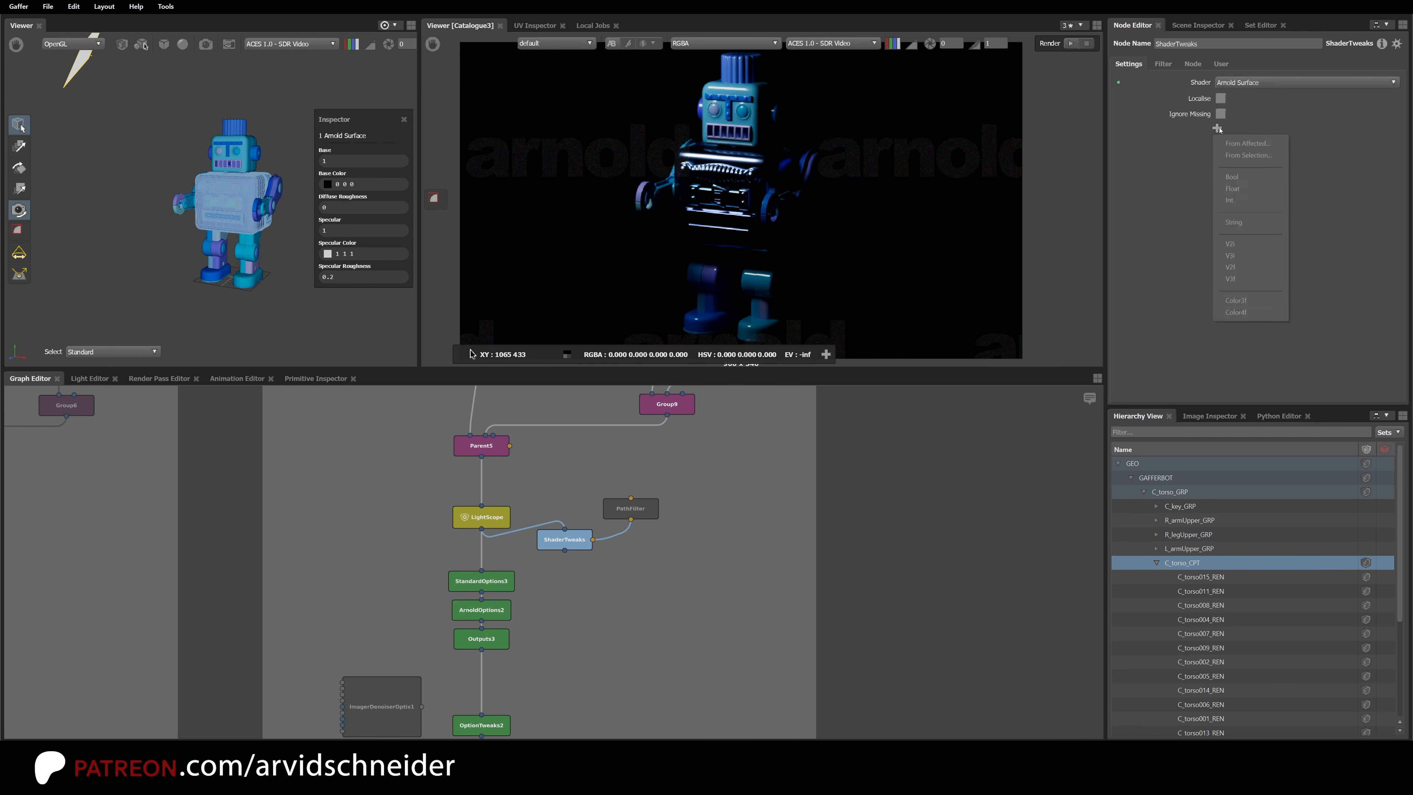
click(1246, 147)
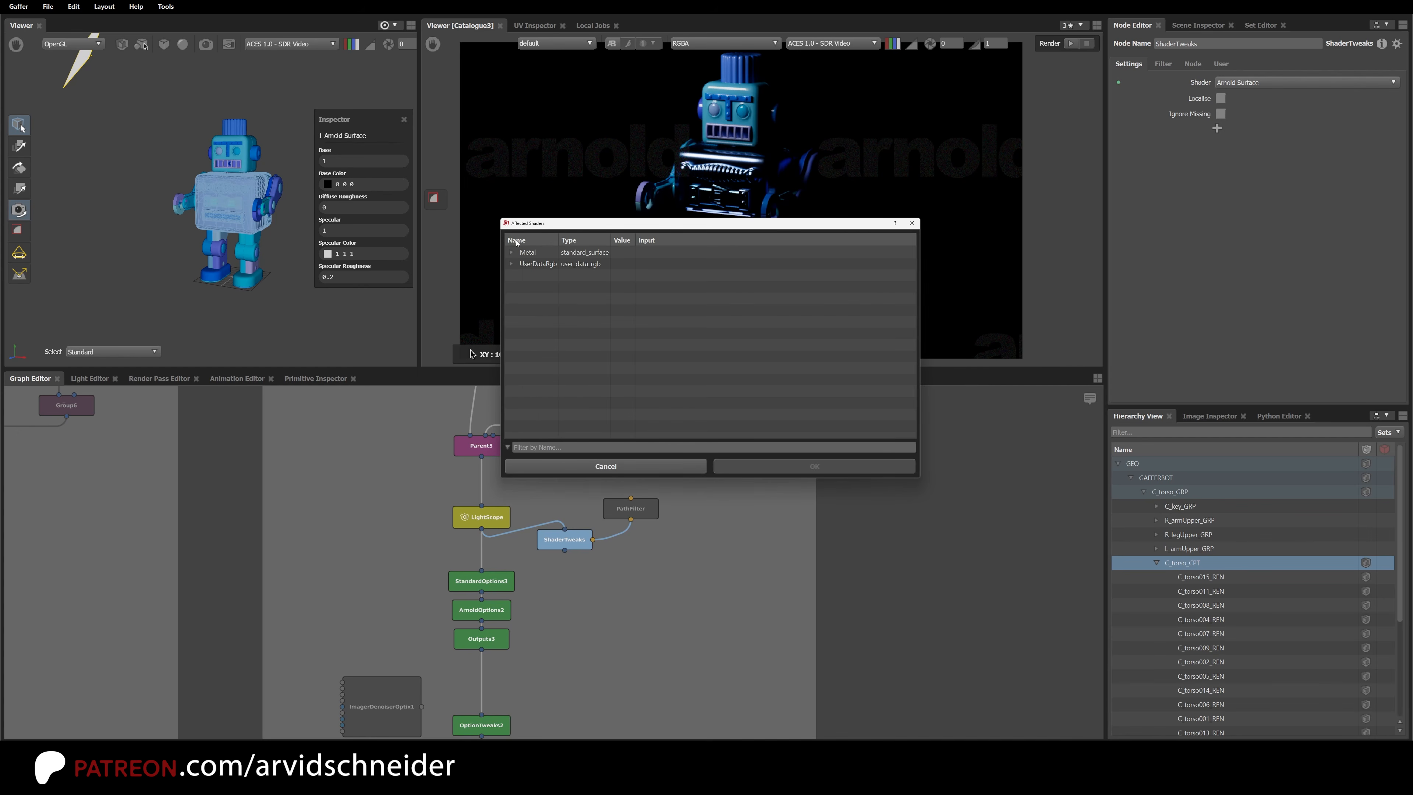
Step: Add the specular_roughness parameter of the affected Metal shader as a tweak
click(510, 252)
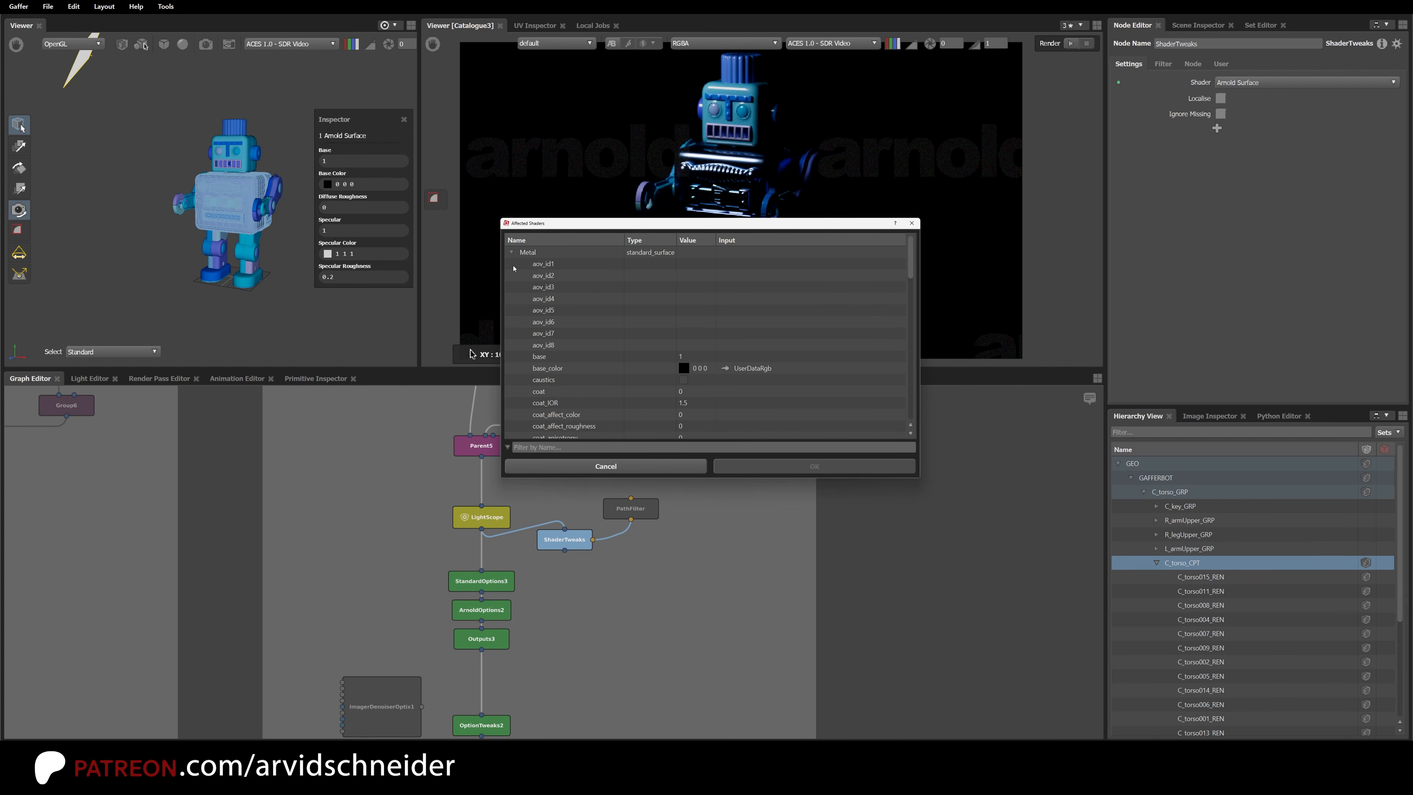
click(511, 252)
click(511, 264)
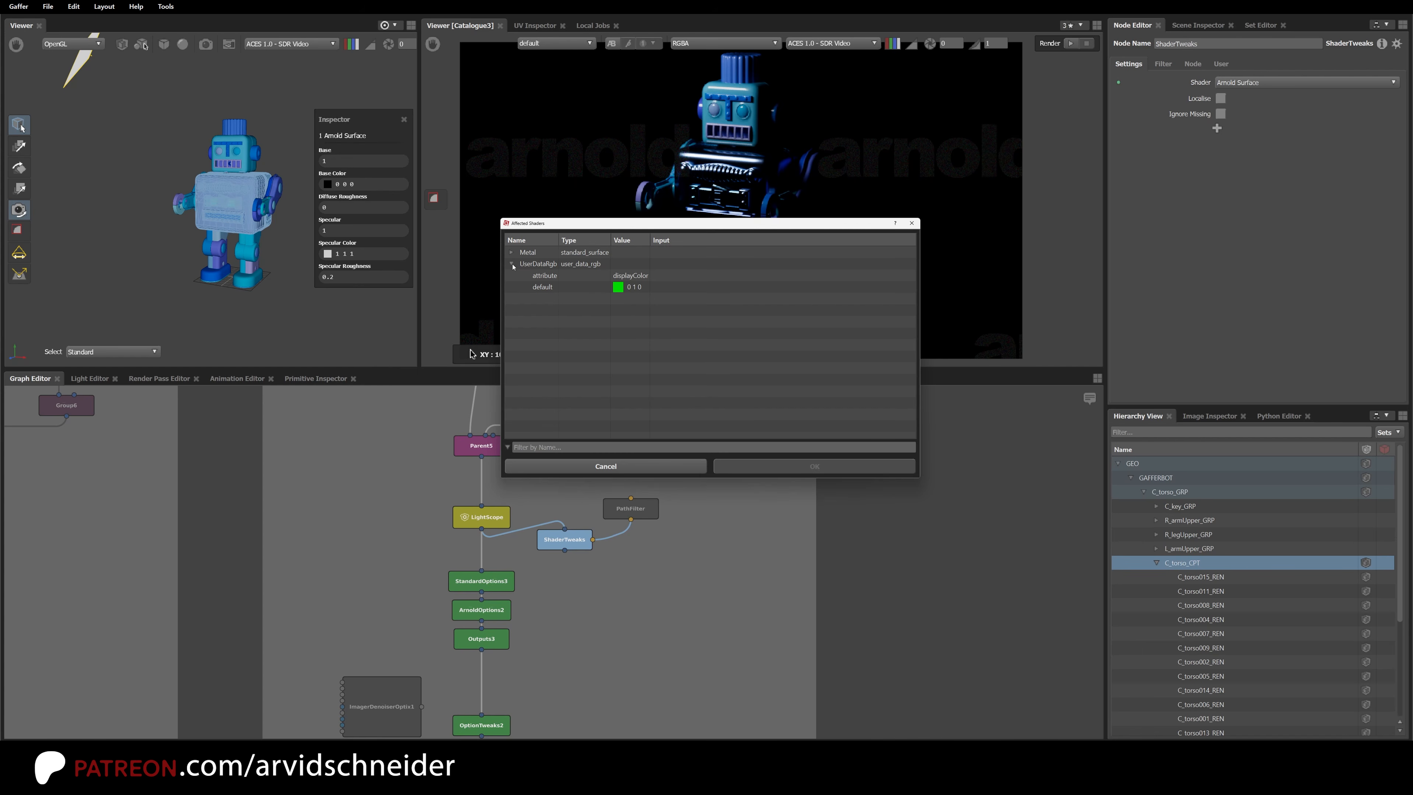
click(511, 264)
click(511, 252)
drag(910, 273, 912, 301)
drag(559, 240, 664, 240)
drag(913, 298, 919, 357)
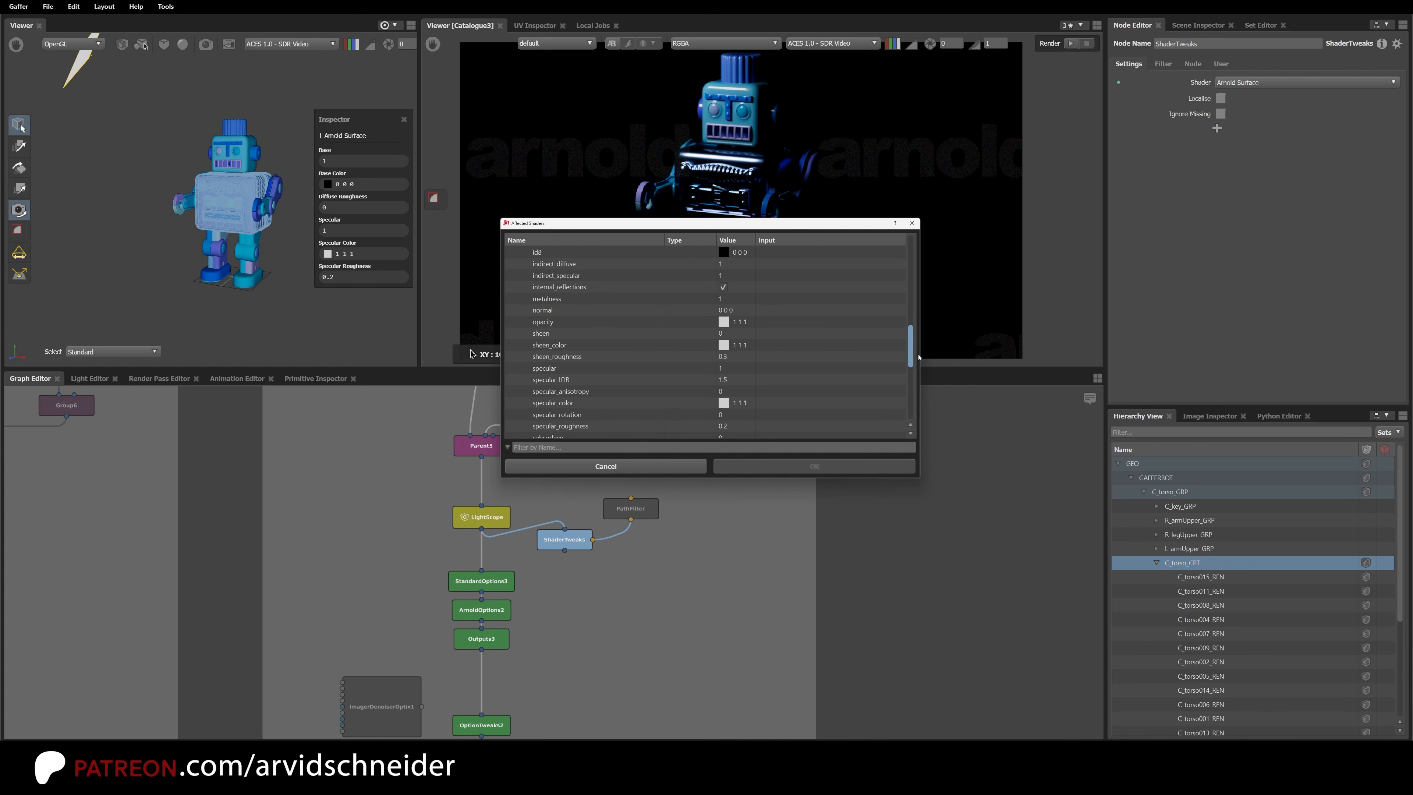
scroll(727, 384, up, 1)
scroll(910, 352, down, 1)
scroll(824, 355, down, 1)
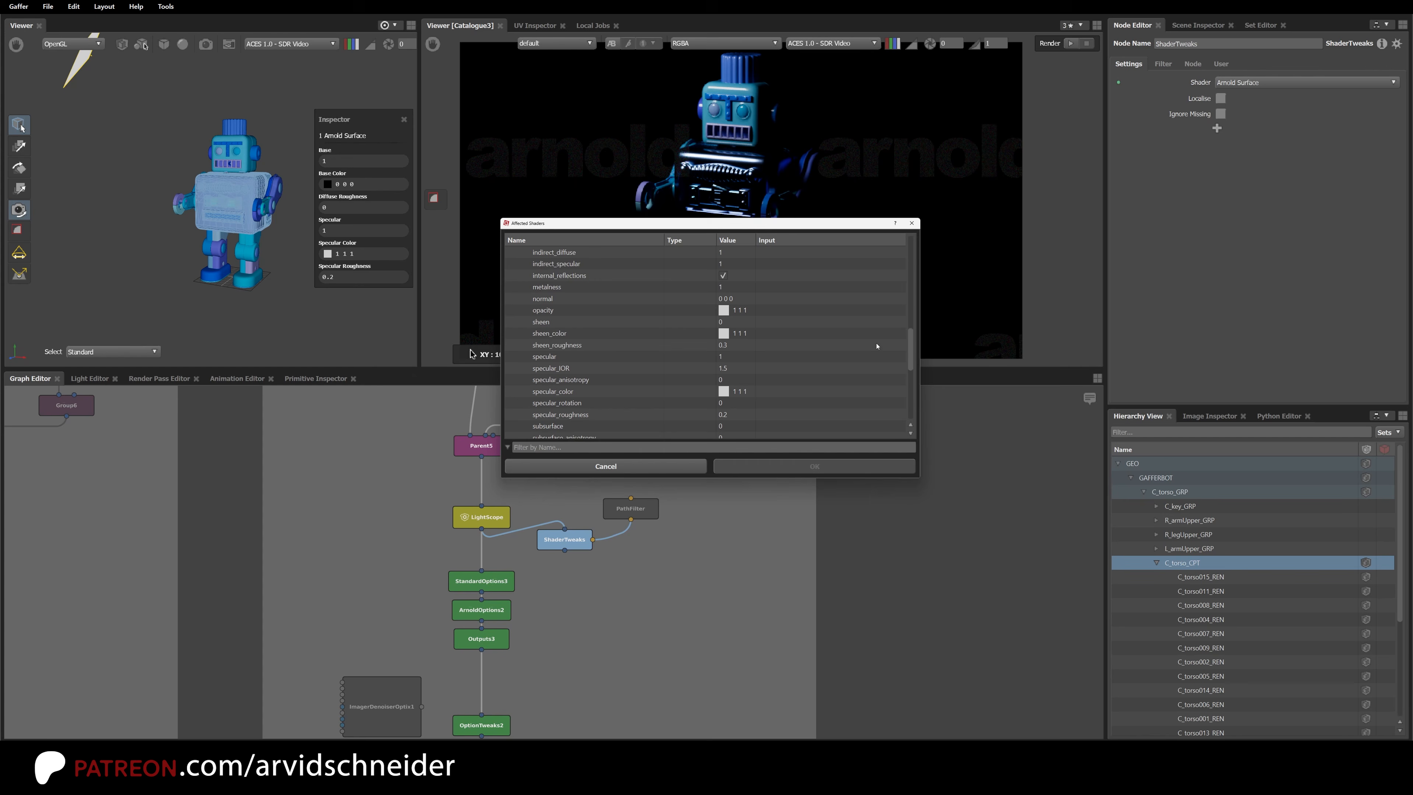
scroll(911, 352, down, 2)
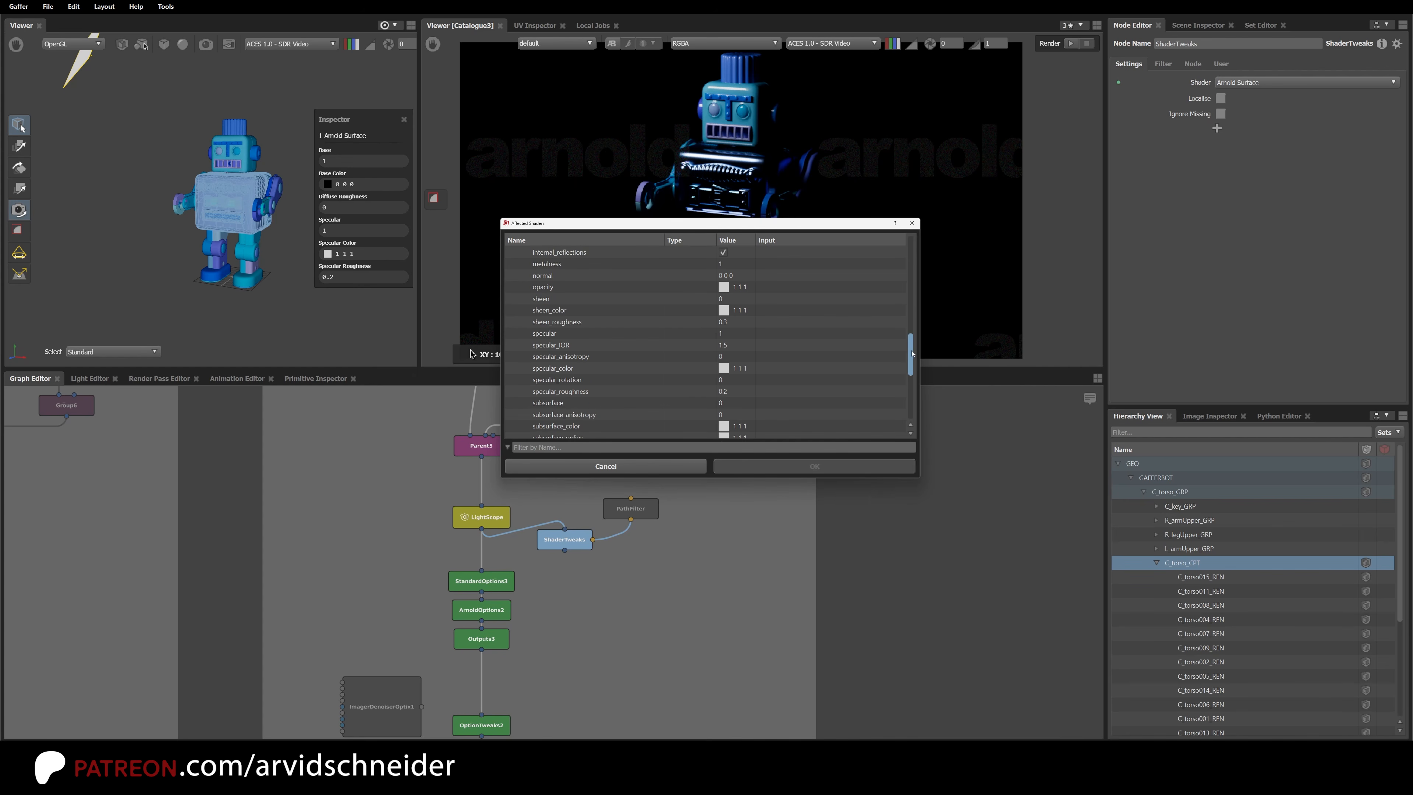
scroll(912, 352, down, 3)
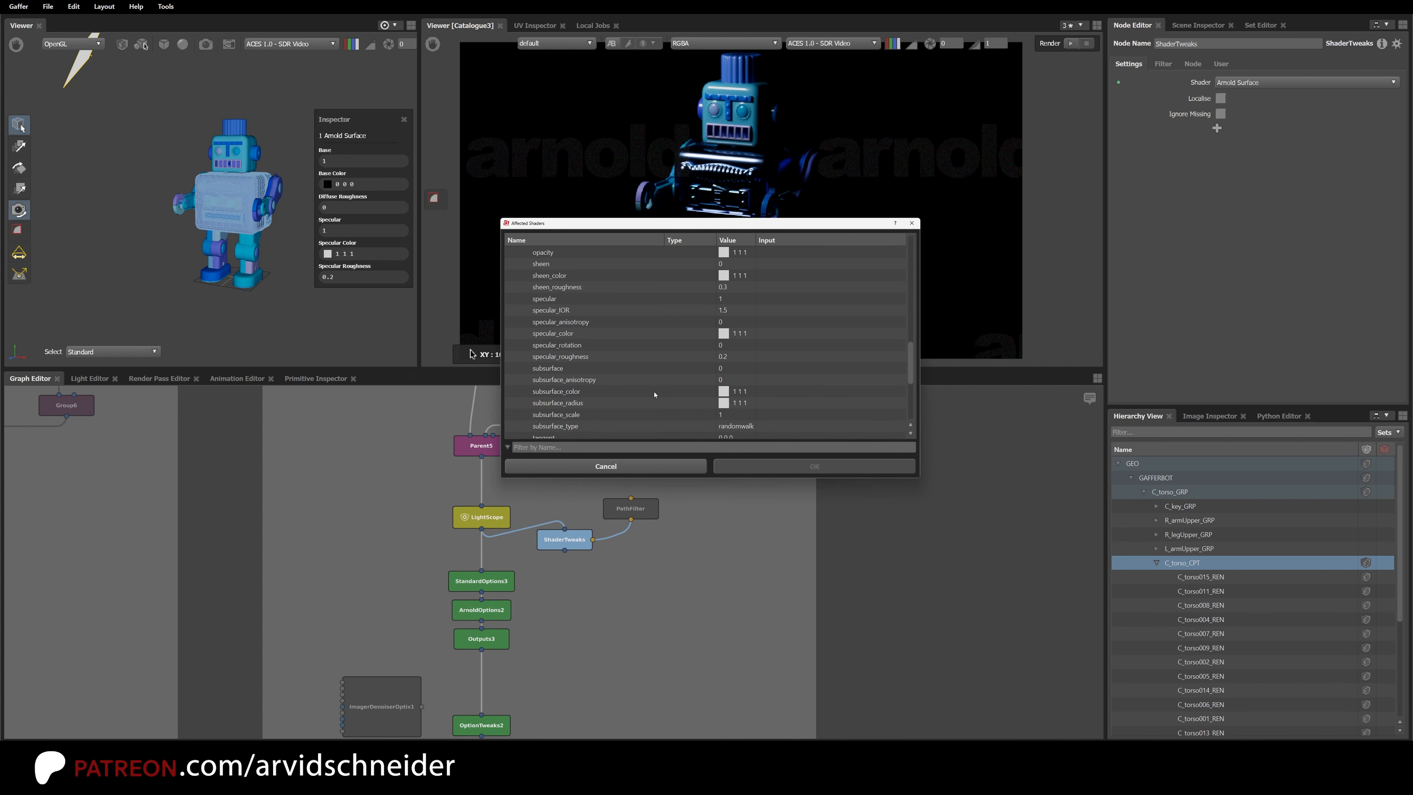
click(601, 356)
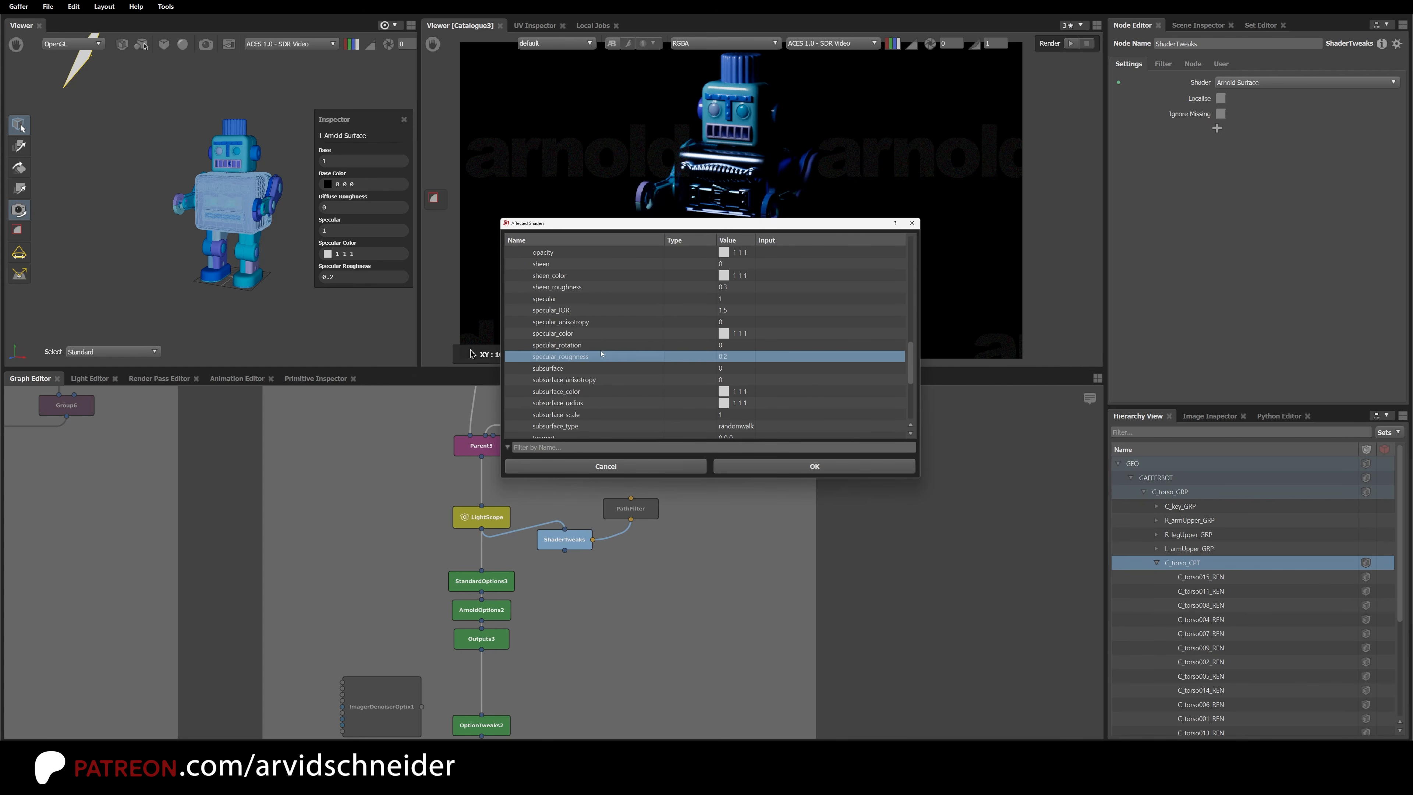
click(836, 465)
Step: Try adding a second float tweak manually with the copied name specular_roughness, and delete that duplicate
click(1218, 144)
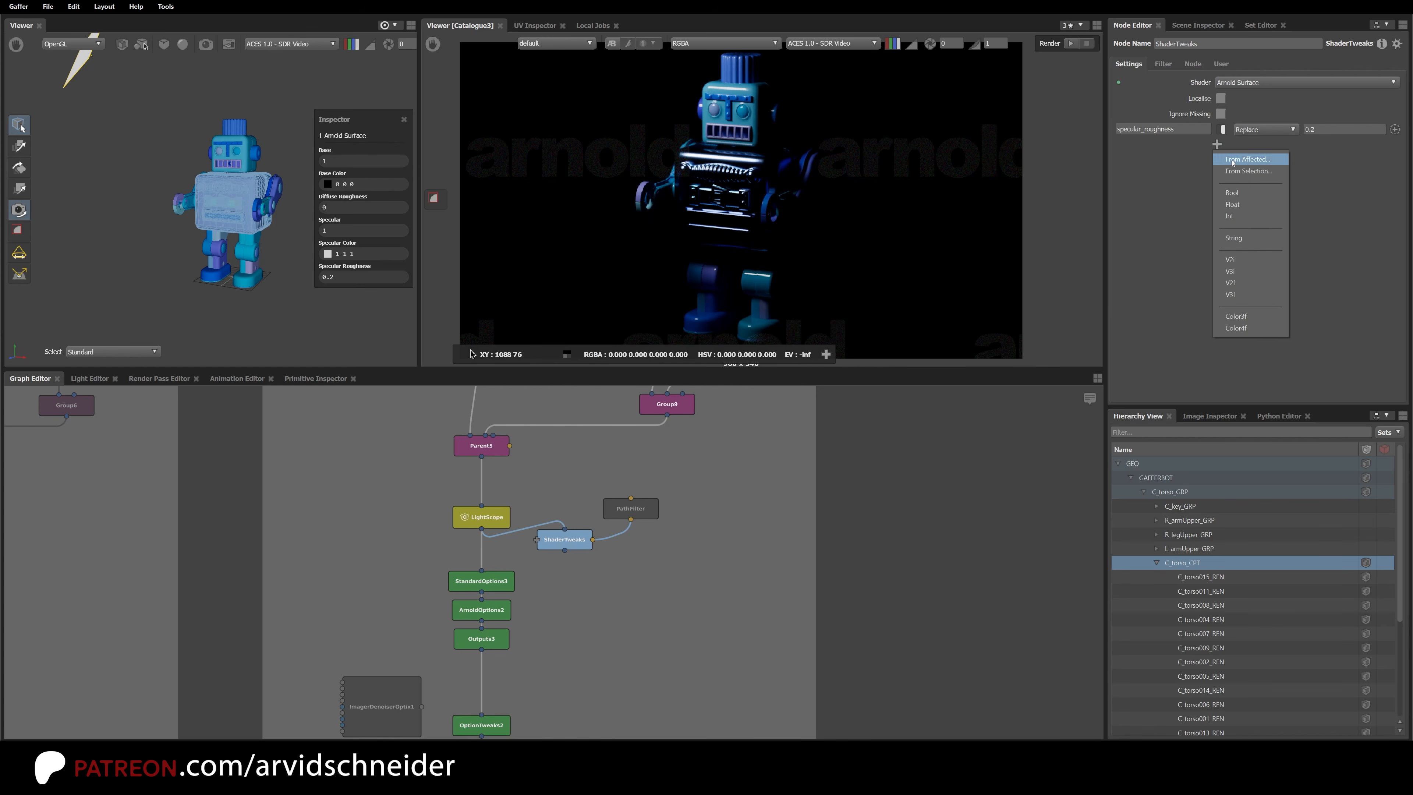
click(1249, 206)
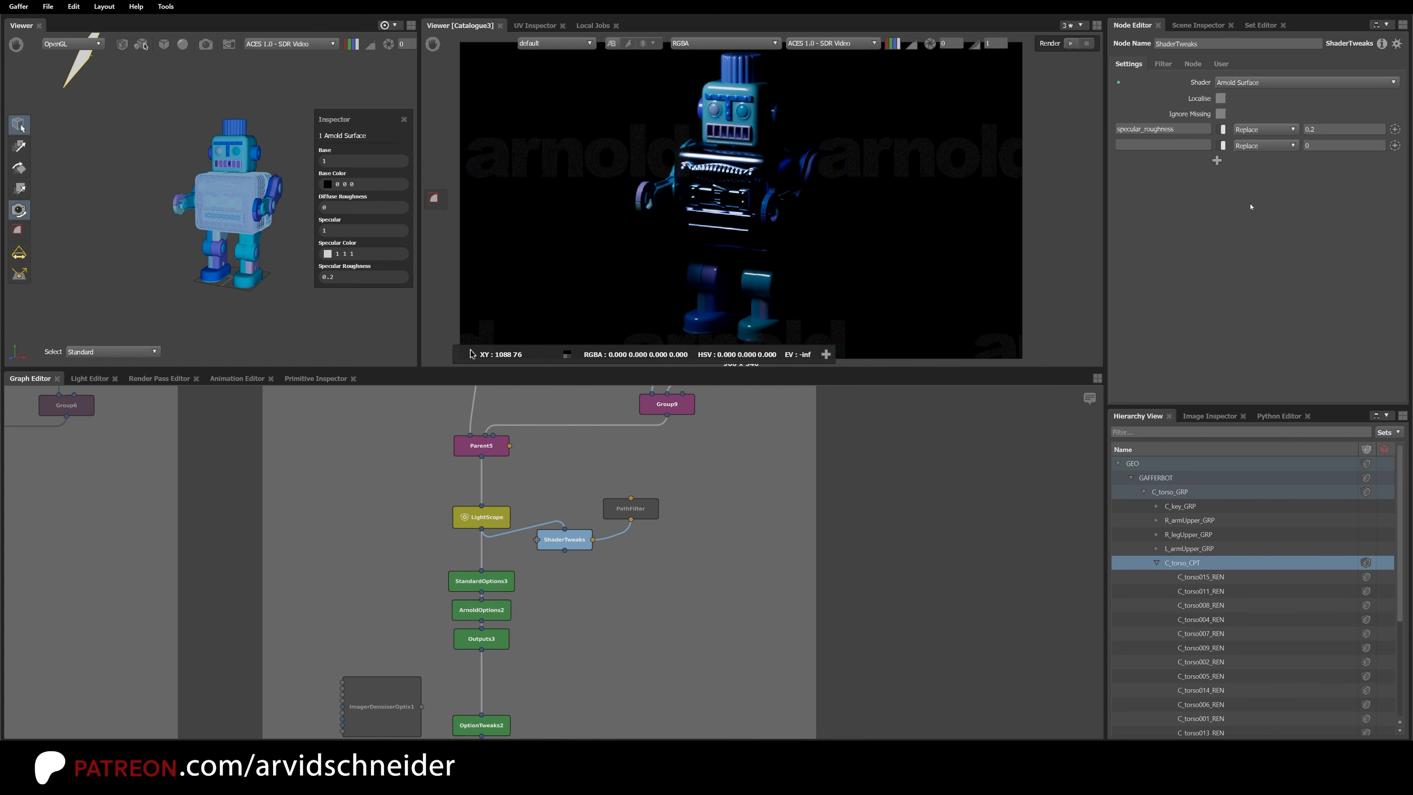
click(1178, 129)
double_click(1138, 130)
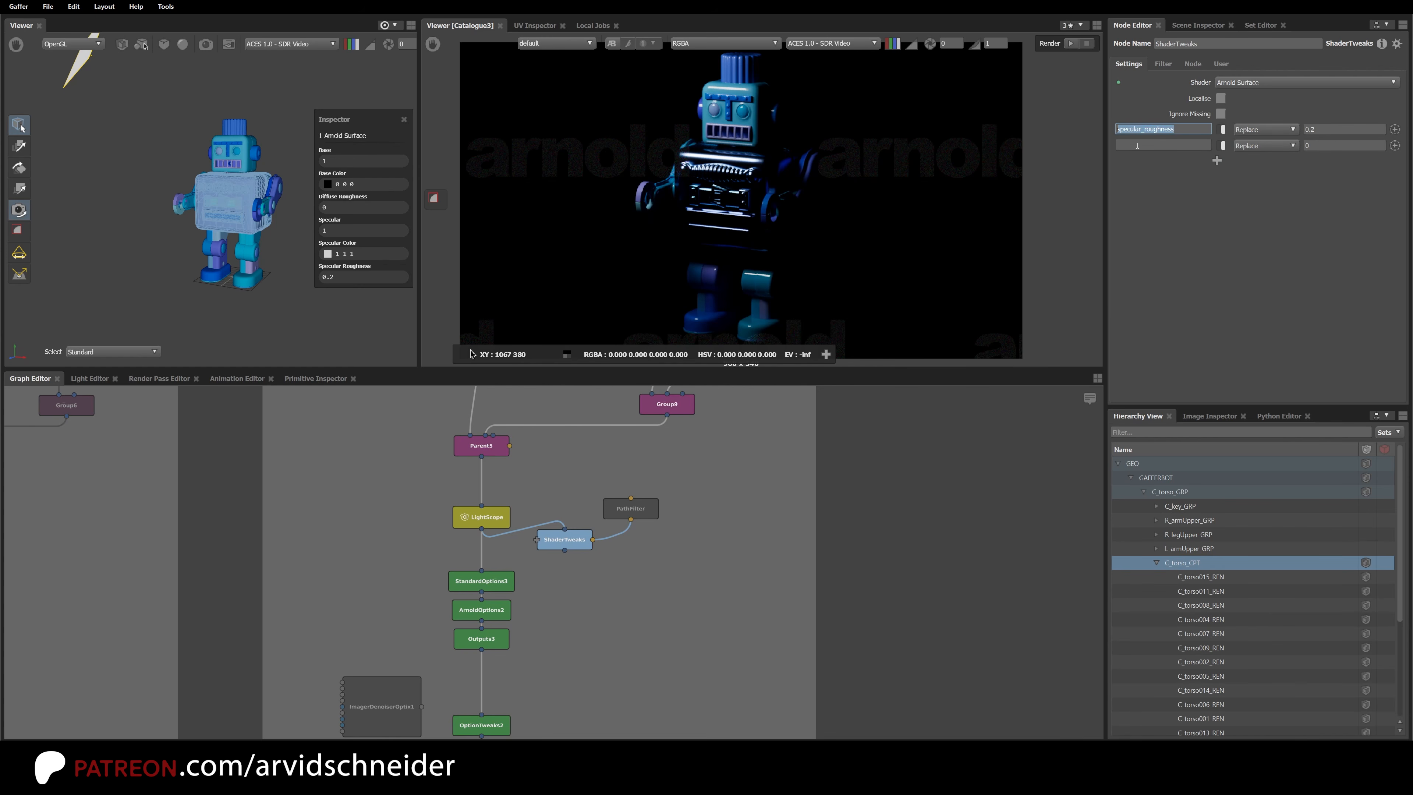
key(ctrl+c)
click(1166, 144)
key(ctrl+v)
key(Return)
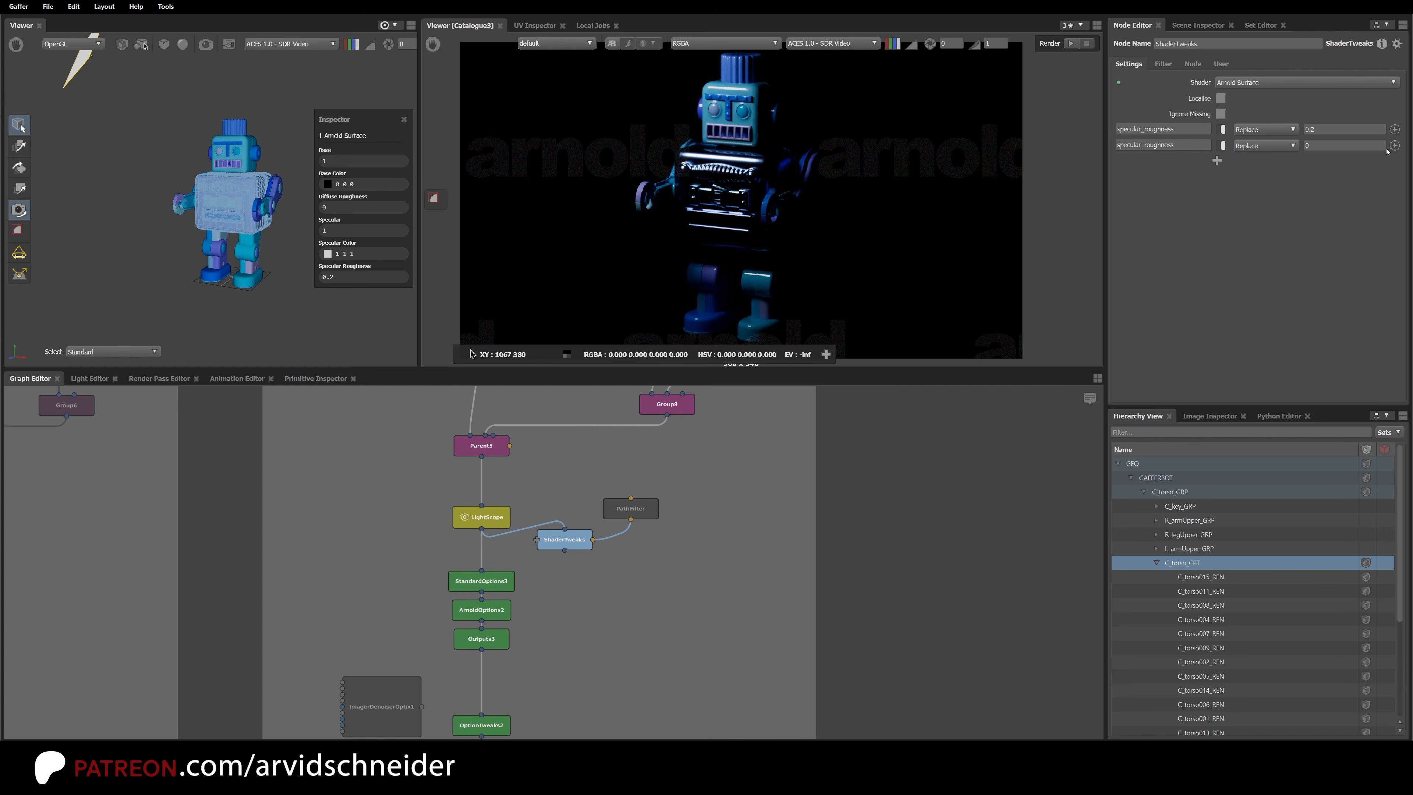
right_click(1190, 147)
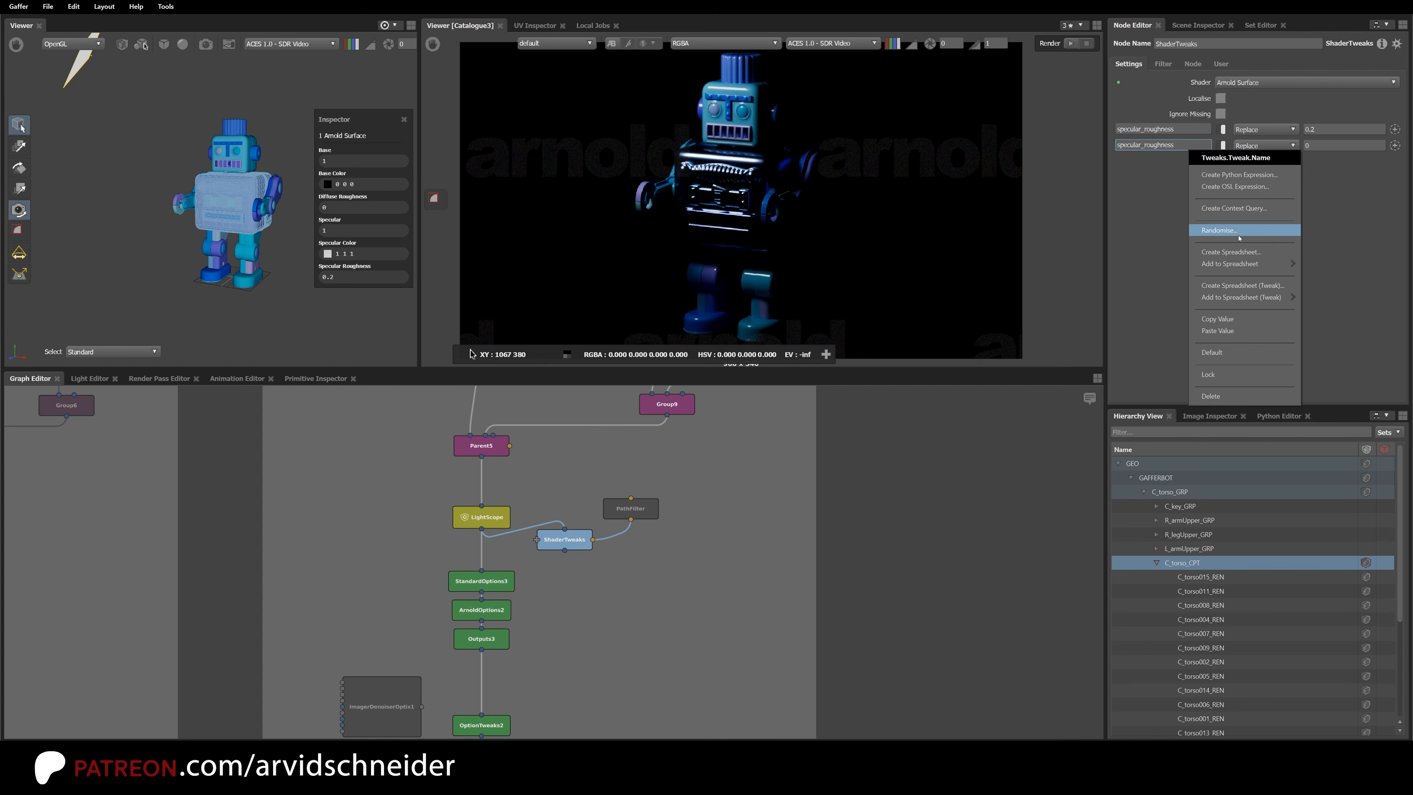
click(1225, 396)
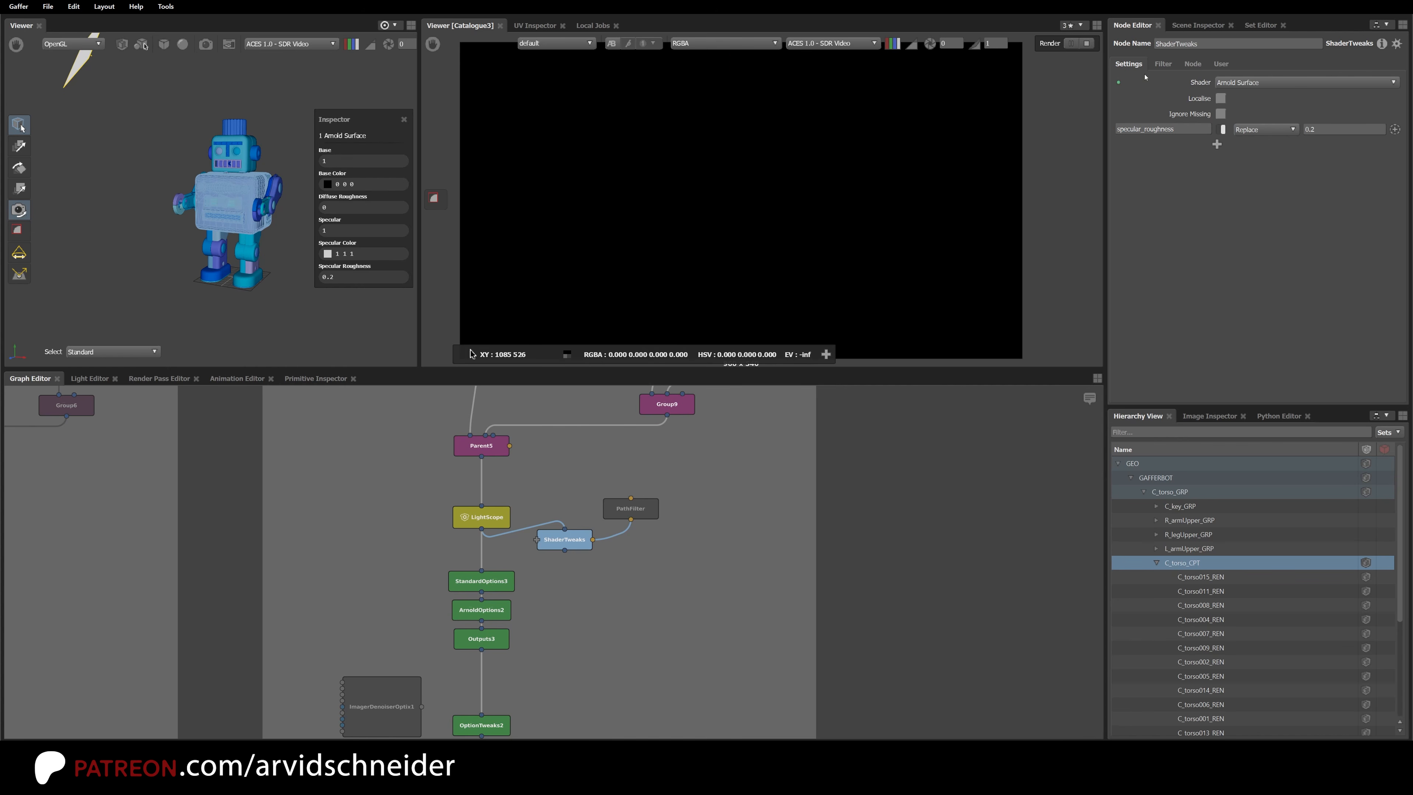
Step: Set the specular_roughness tweak to 0.6, then vary it in small increments and settle on 0.5
click(1329, 128)
text(.6)
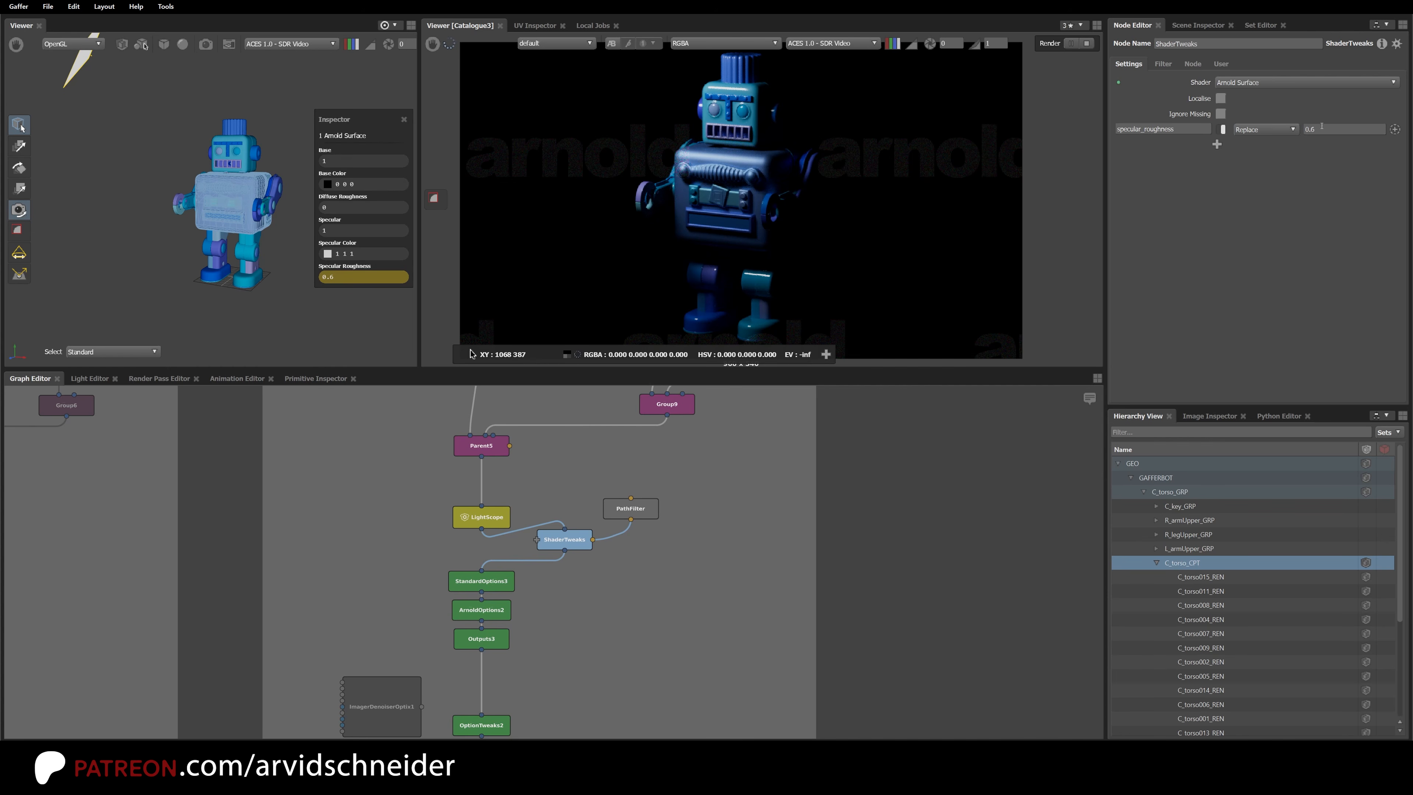
click(1307, 129)
key(Down)
key(Down)
key(Down)
key(Down)
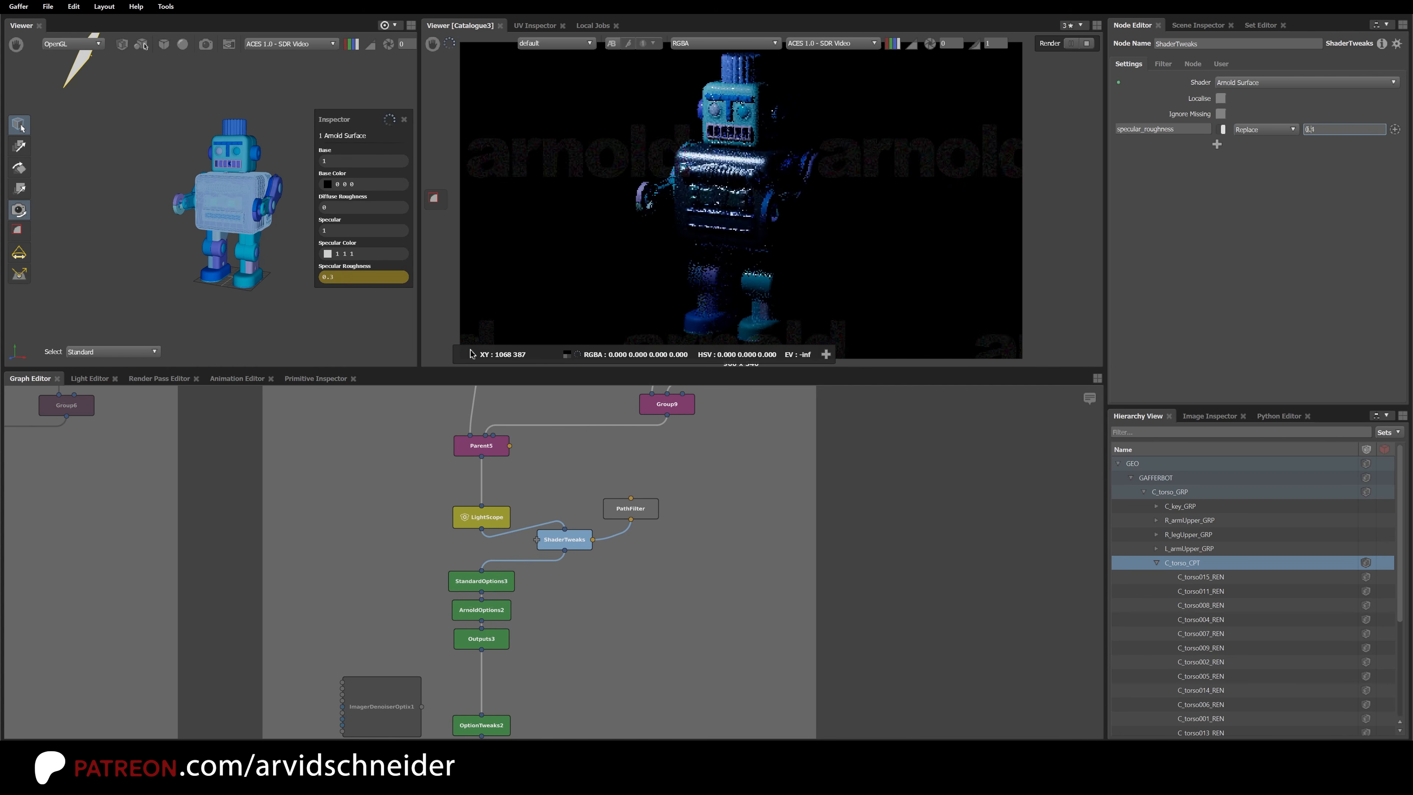
key(Up)
key(Up)
key(Up)
key(Up)
key(Up)
key(Down)
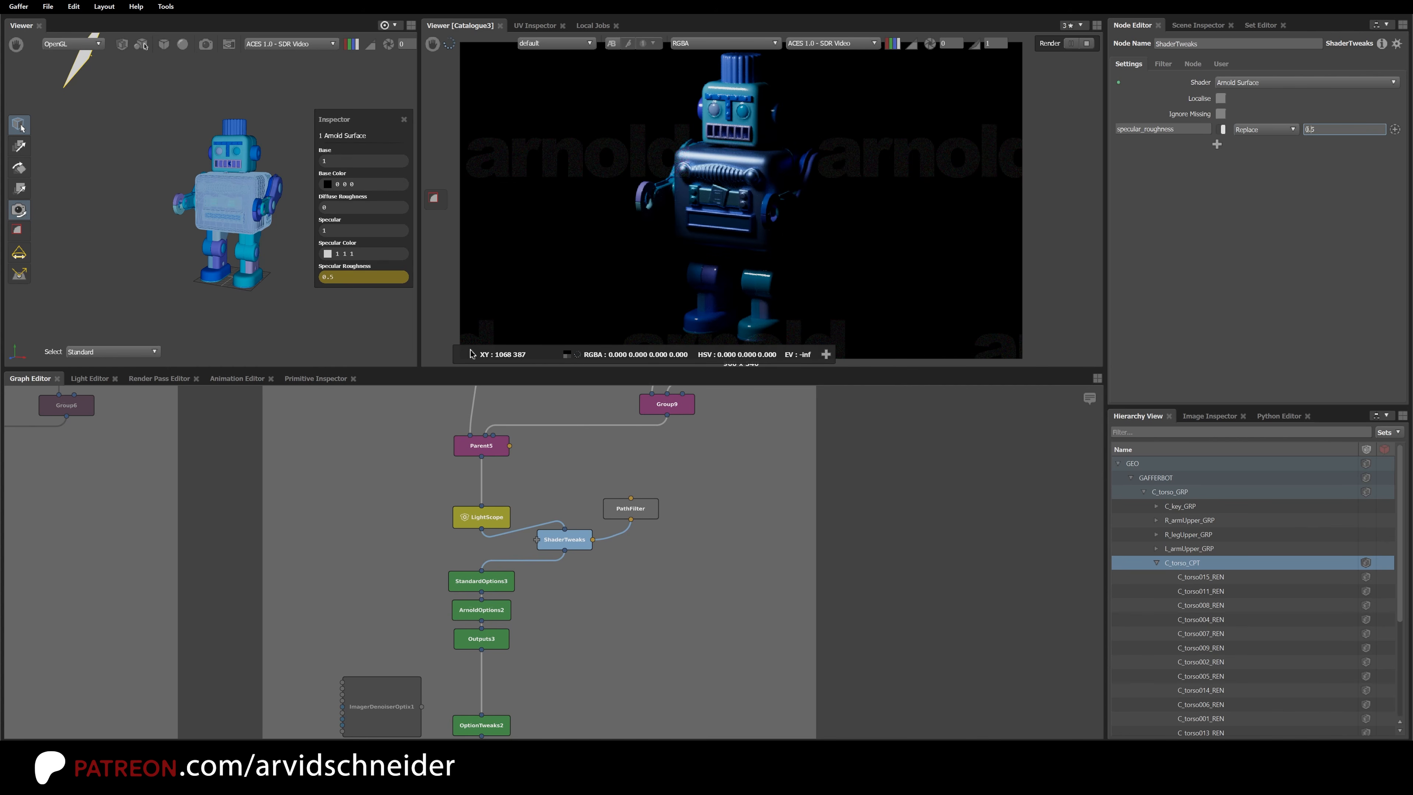
Step: Tidy the graph by aligning LightScope and ShaderTweaks in the main node column and moving PathFilter close beside them
drag(481, 517, 481, 497)
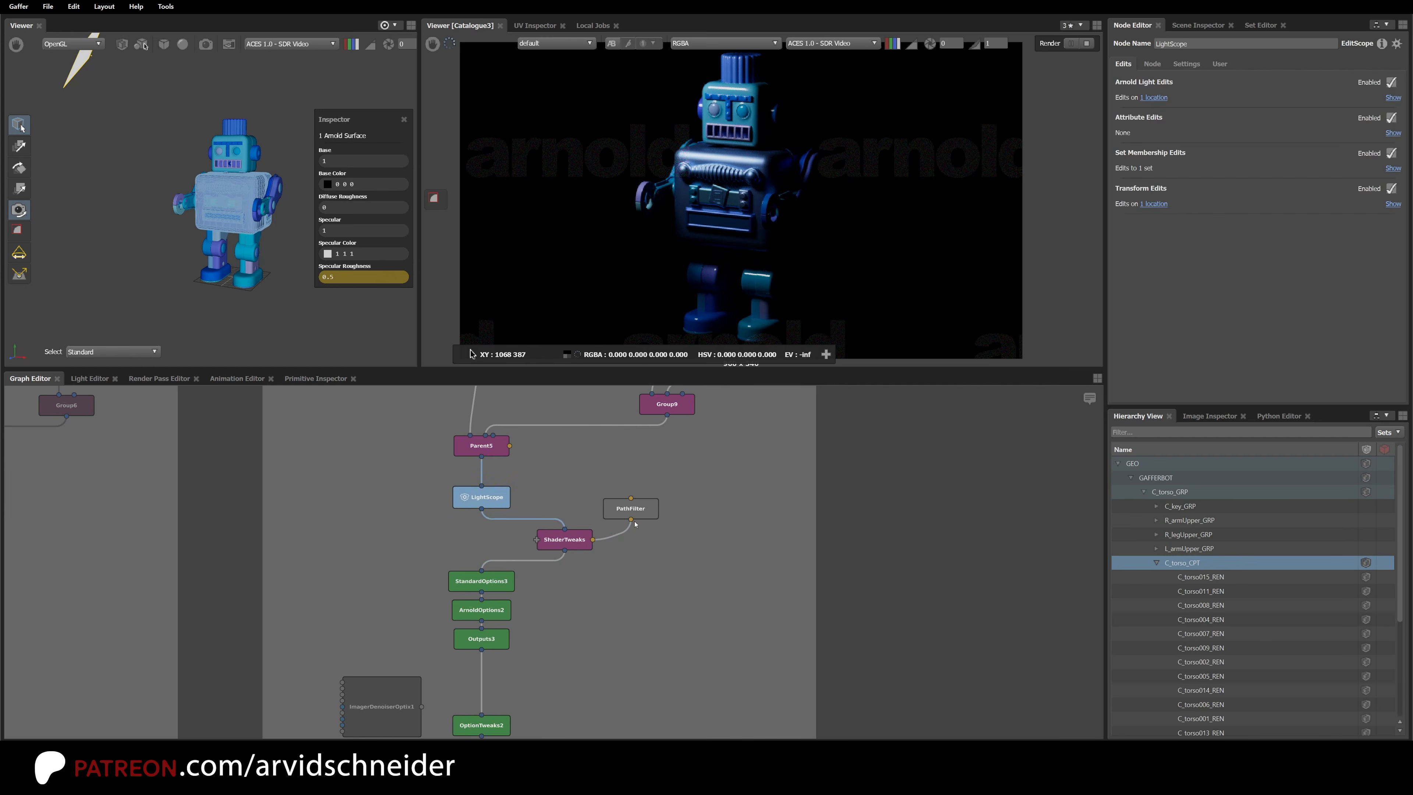
drag(571, 548, 488, 549)
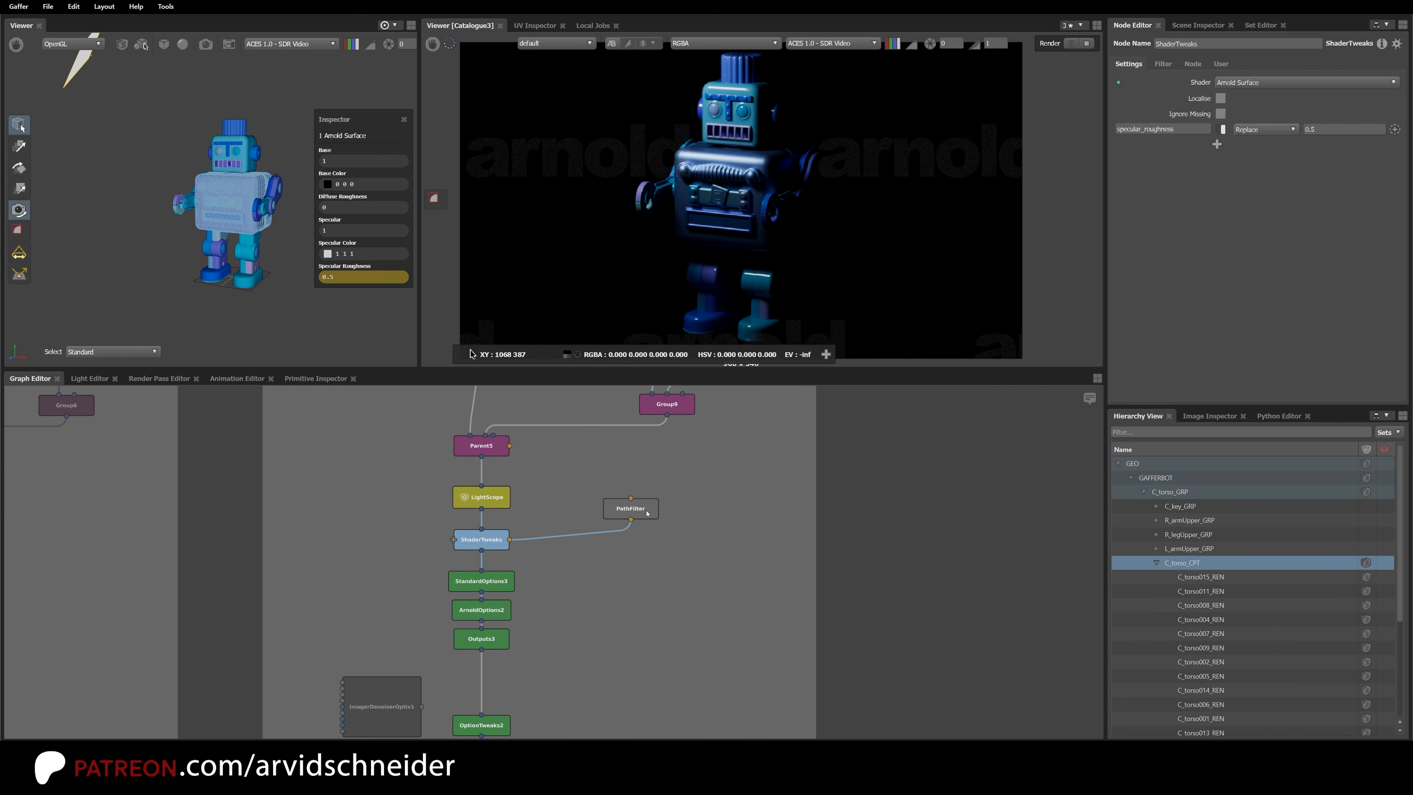
drag(646, 512, 566, 522)
click(617, 568)
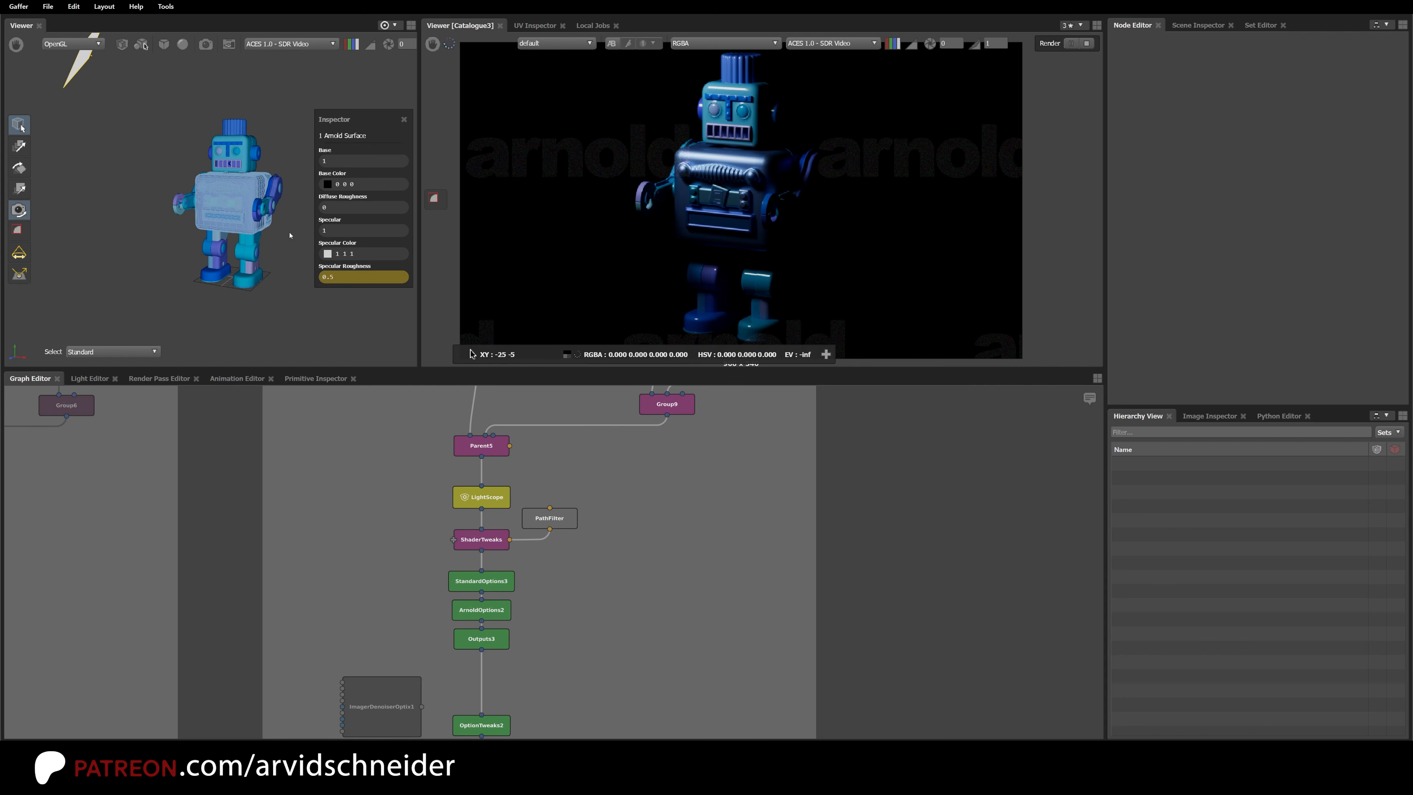
Step: Duplicate the QuadLight node and connect the copy to Group9
middle_drag(650, 518, 539, 661)
click(673, 503)
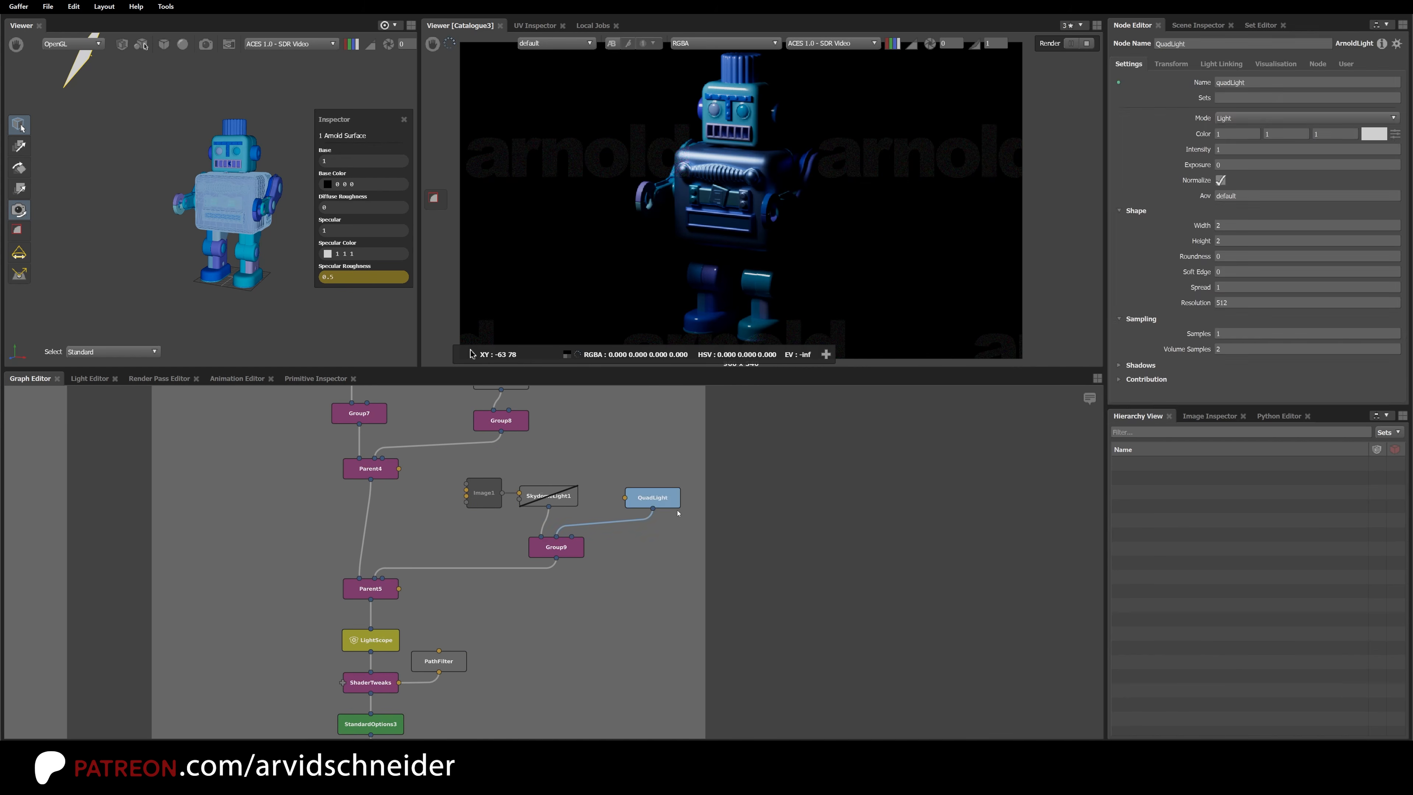
key(ctrl+c)
click(685, 538)
key(ctrl+v)
drag(657, 551, 574, 546)
Step: Make the hierarchy follow the focused node, collapse GAFFERBOT, and select quadLight1 under LGT
middle_drag(555, 647, 652, 526)
click(659, 568)
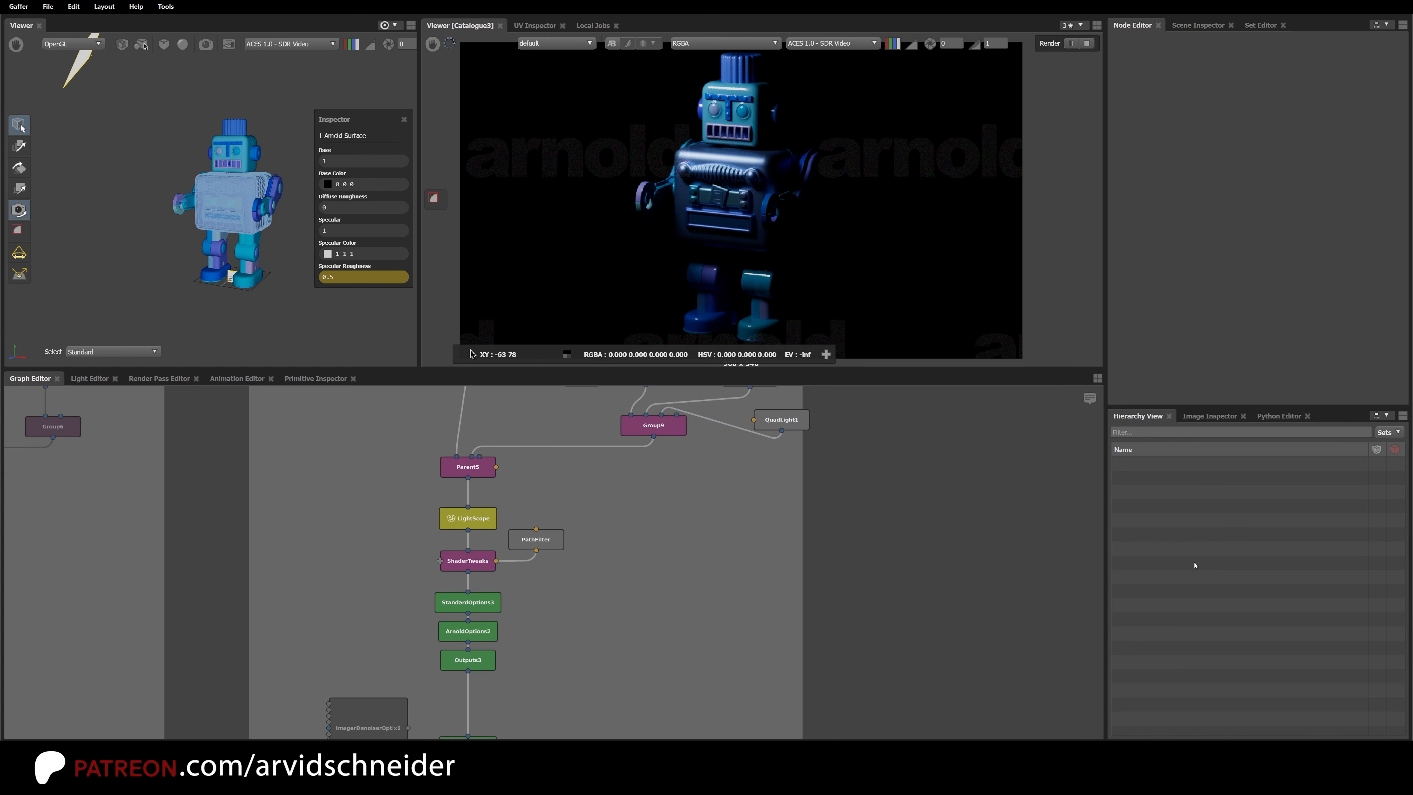
key(grave)
click(1157, 562)
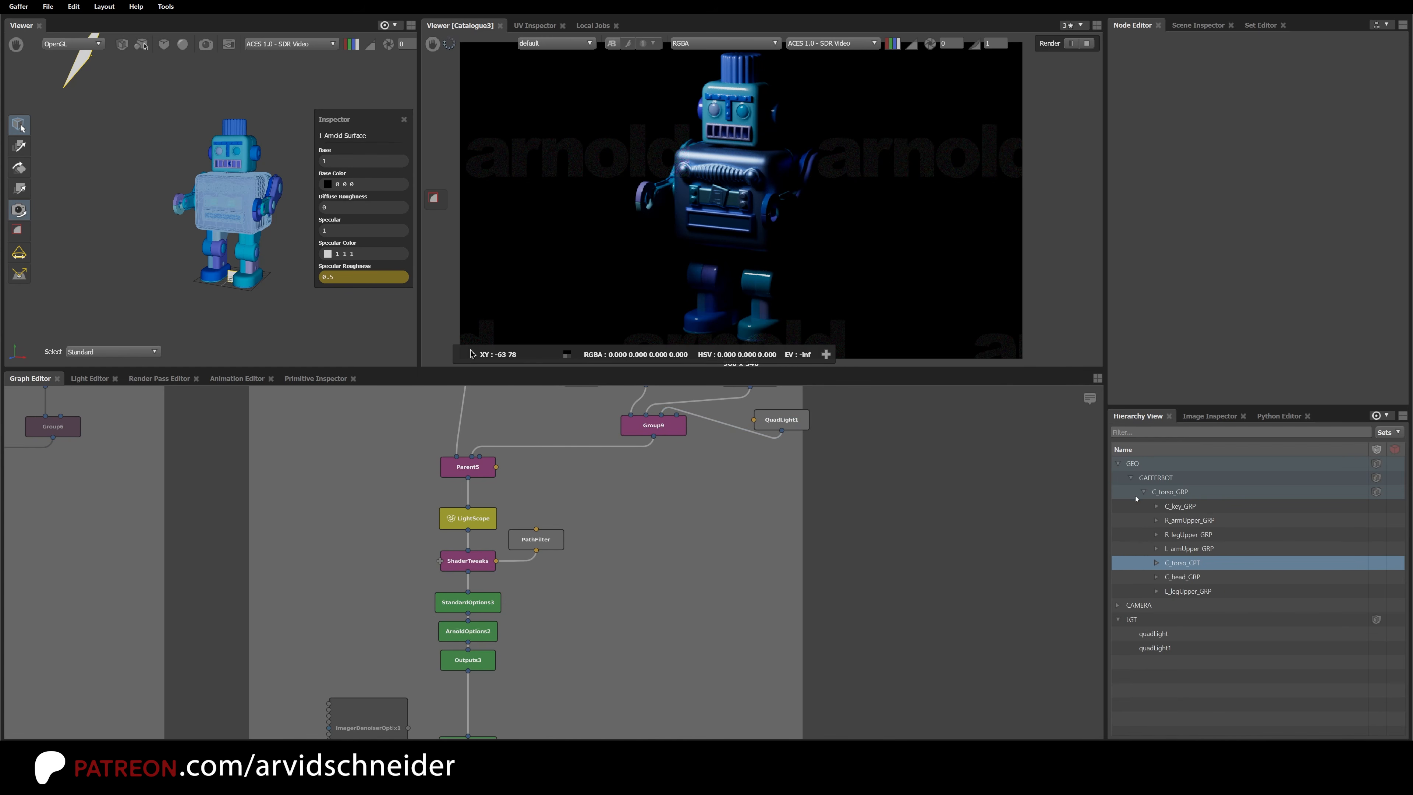
click(1130, 478)
click(1162, 535)
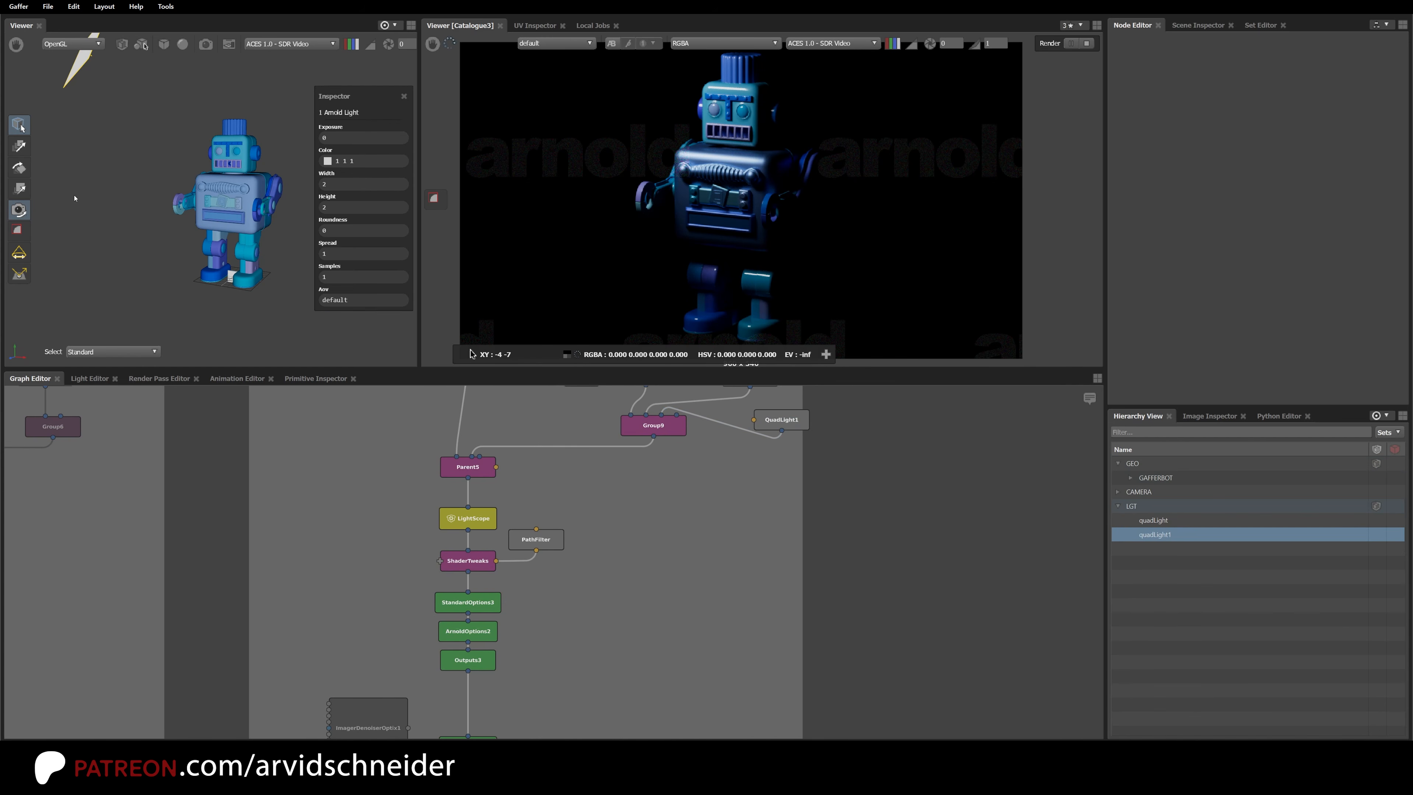
Step: Place quadLight1 in Highlight mode with its target on the robot's upper torso near the shoulder, viewing through /CAMERA/camera
click(17, 281)
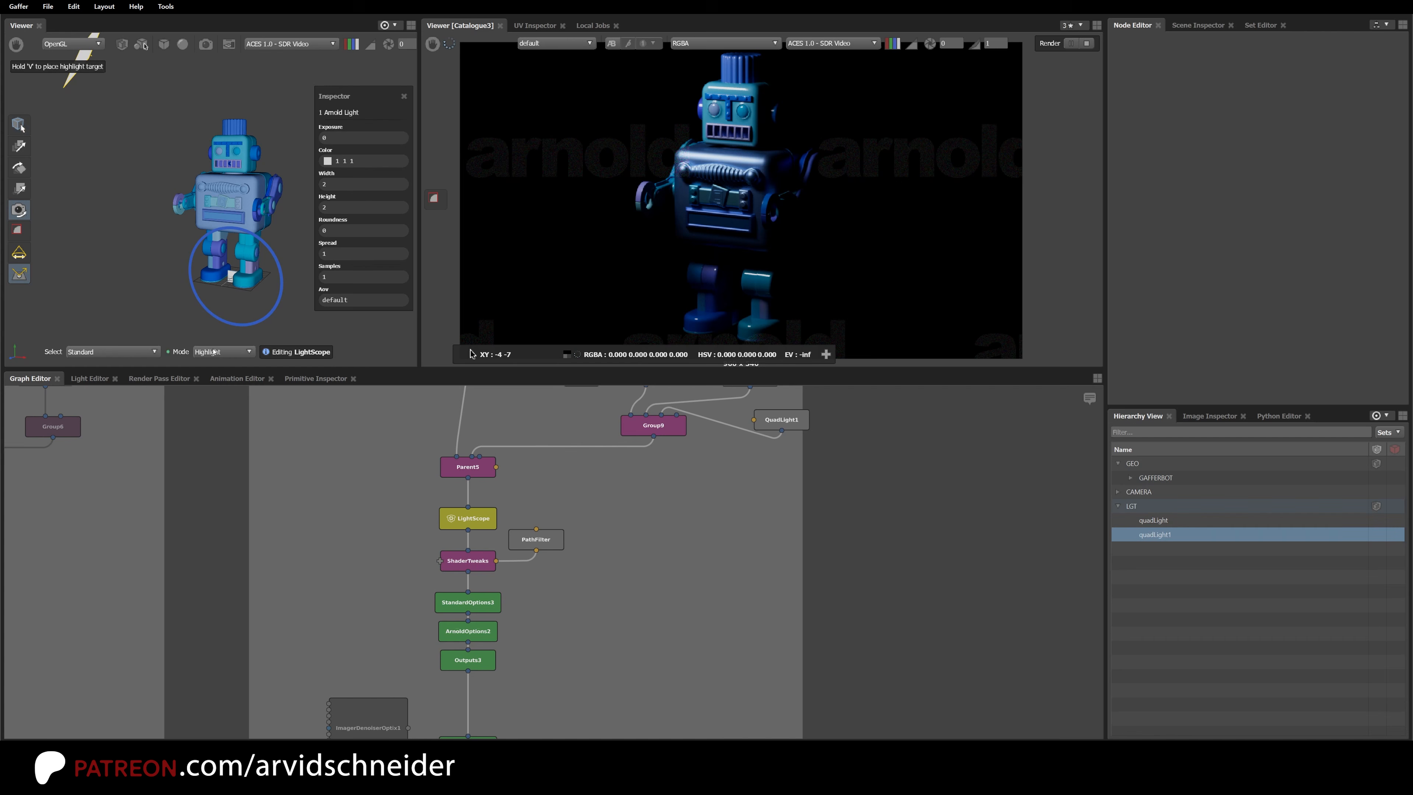
key(v)
drag(260, 190, 265, 179)
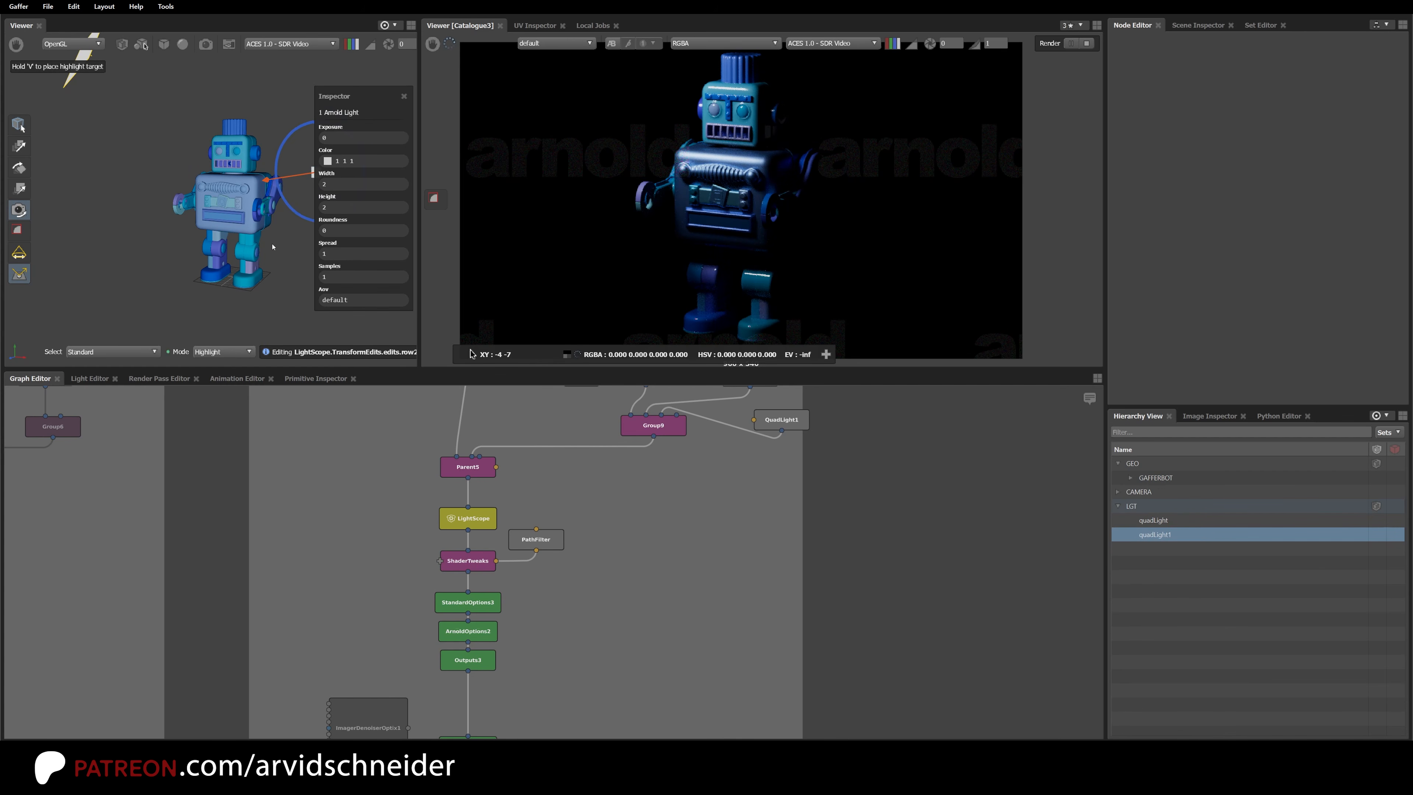
alt+drag(270, 241, 240, 179)
click(206, 44)
click(226, 136)
key(v)
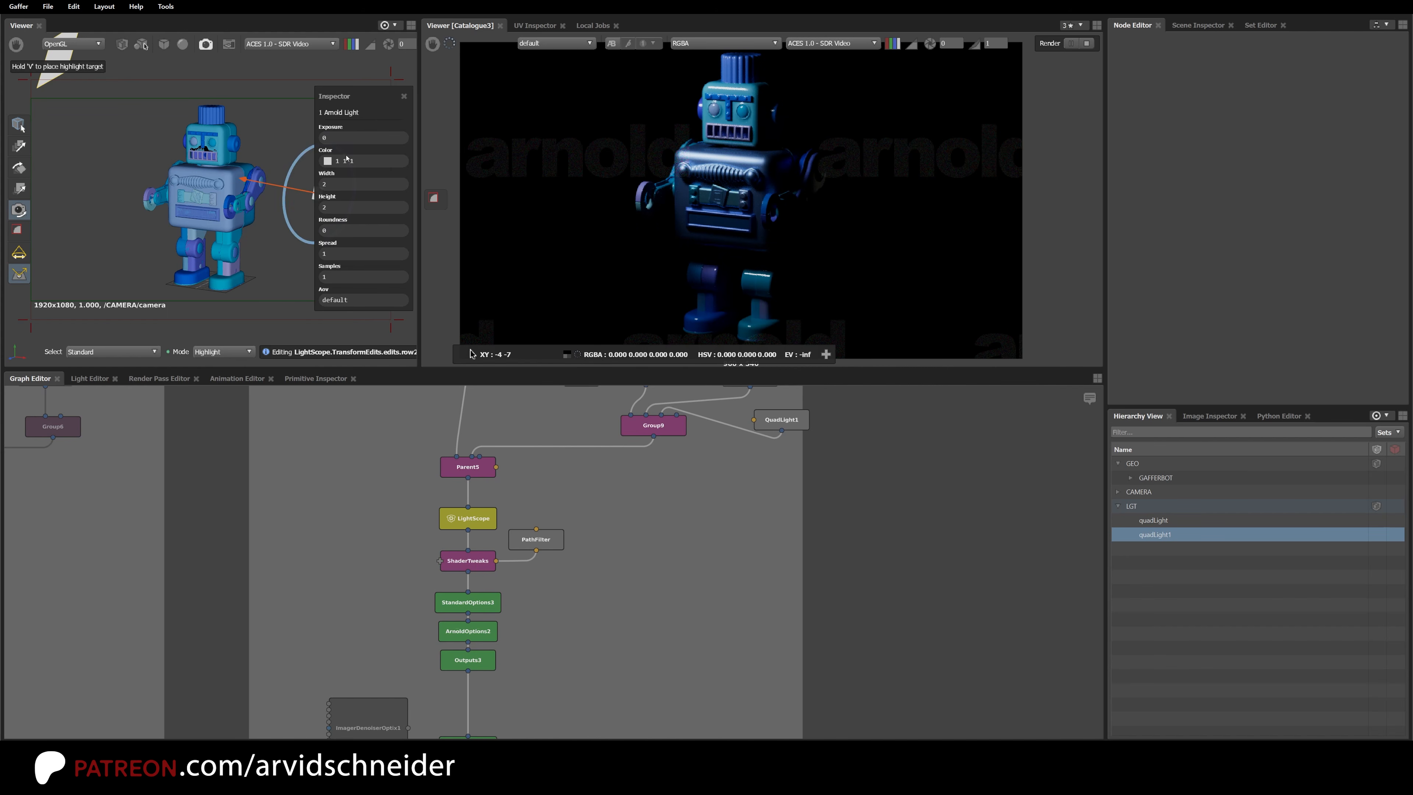
Step: Enable the exposure edit for quadLight1 in LightScope and set it to 5
double_click(348, 139)
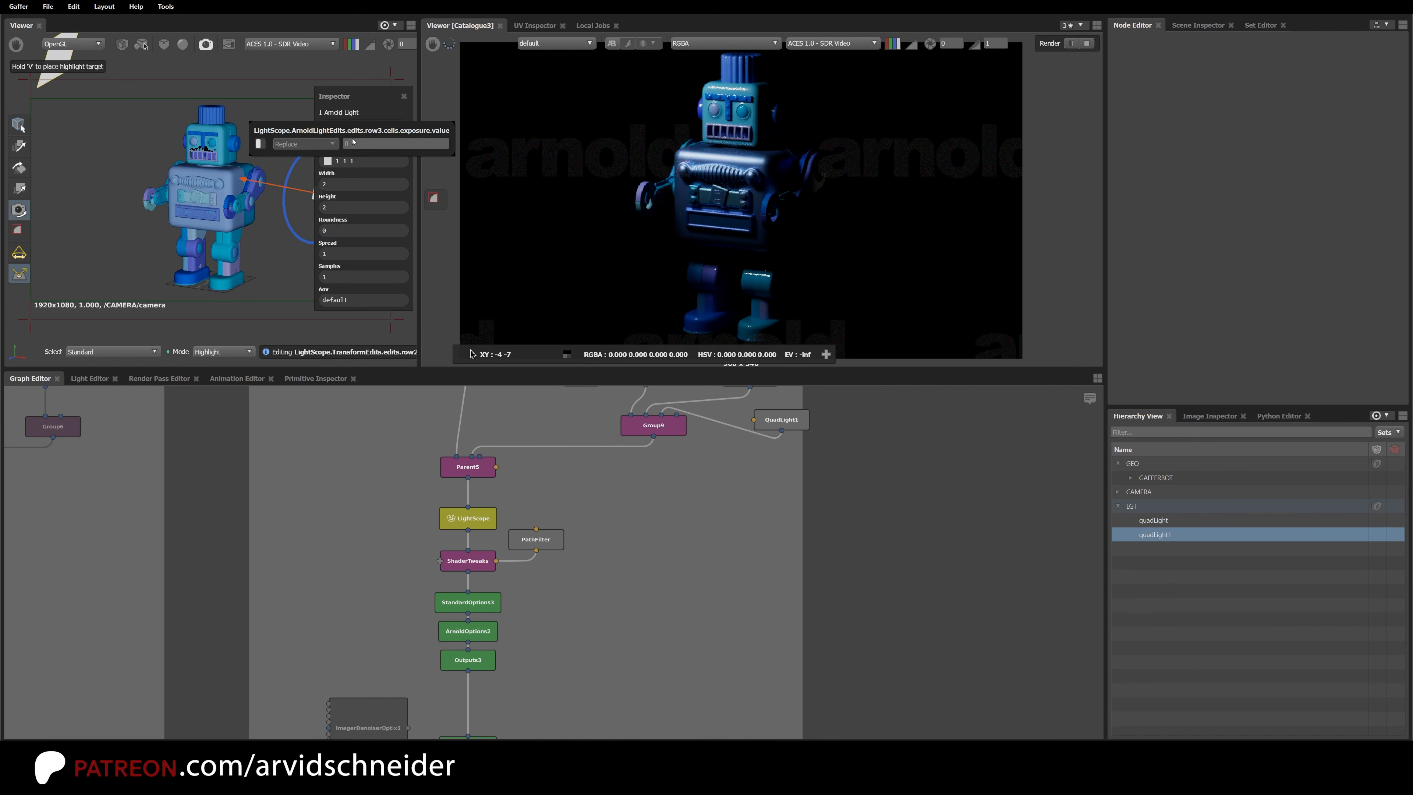
click(257, 144)
text(5)
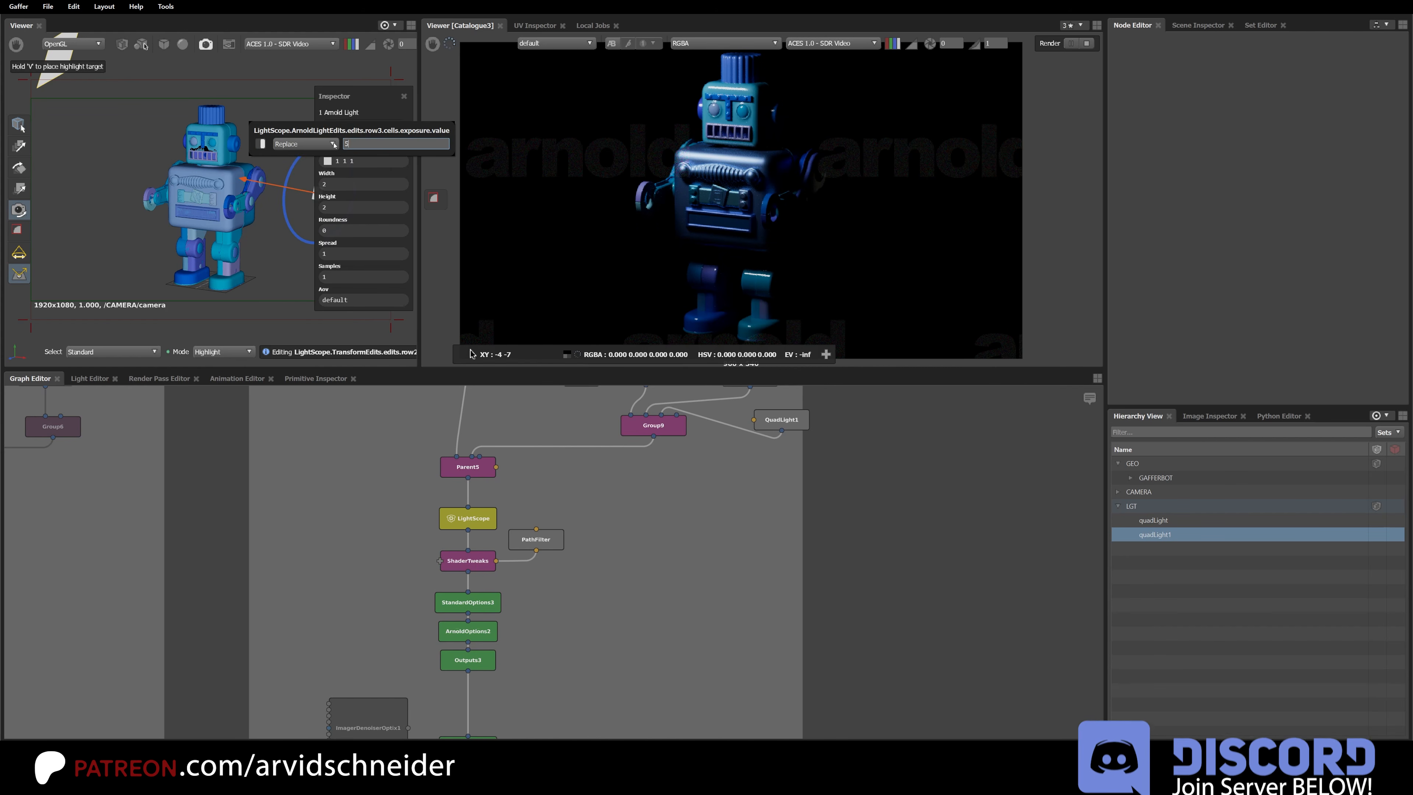
key(Return)
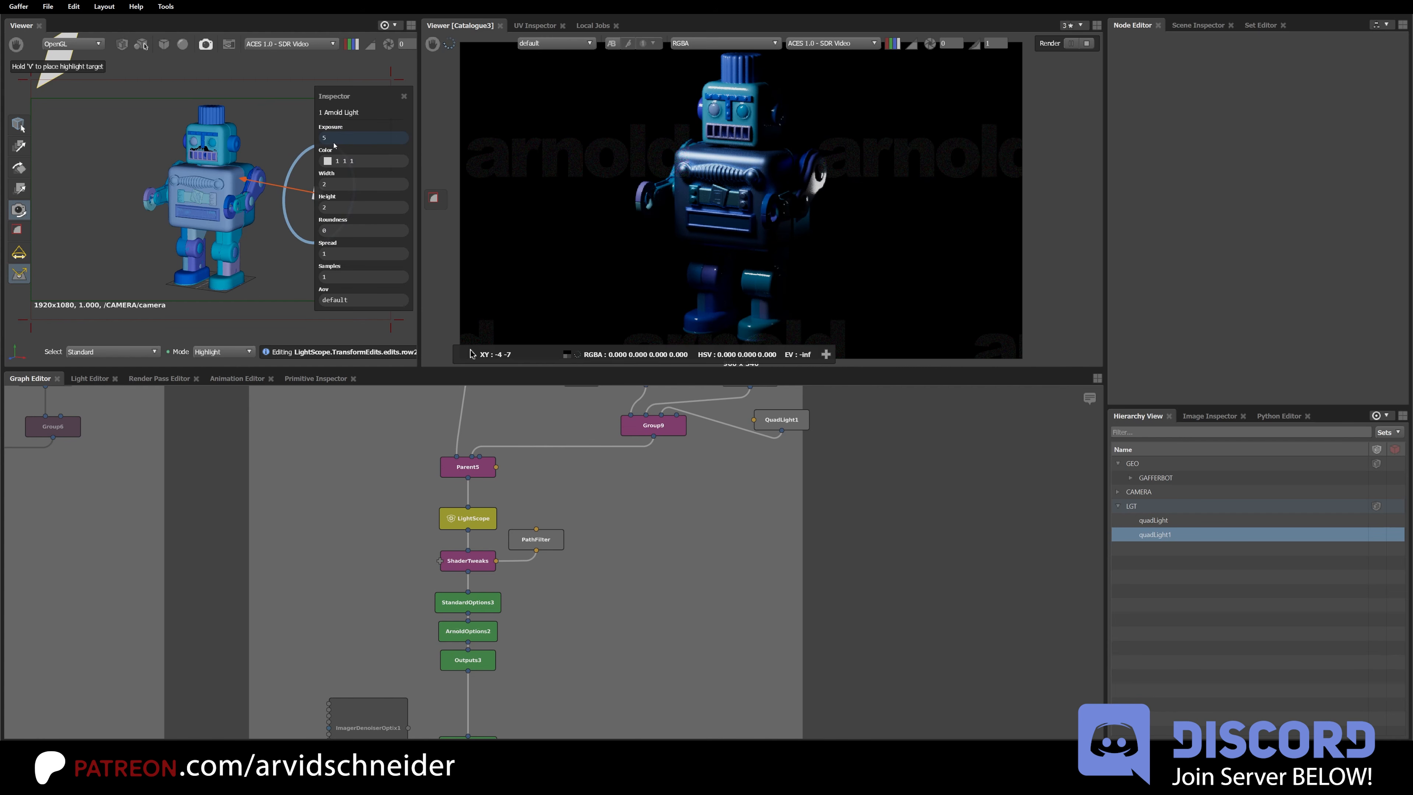
Step: Set quadLight1's exposure to 5.3 and its width and height to 10 in LightScope
double_click(350, 139)
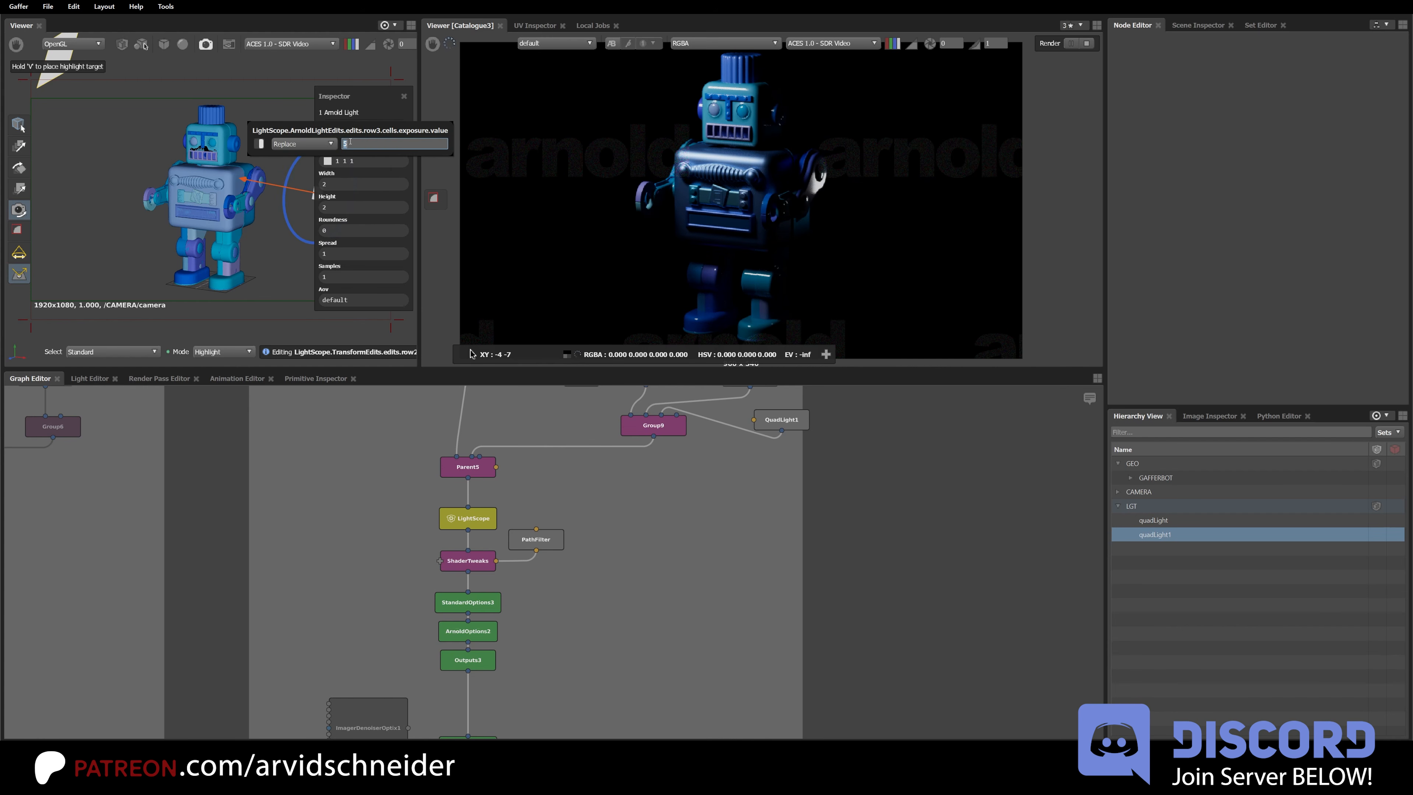
click(271, 240)
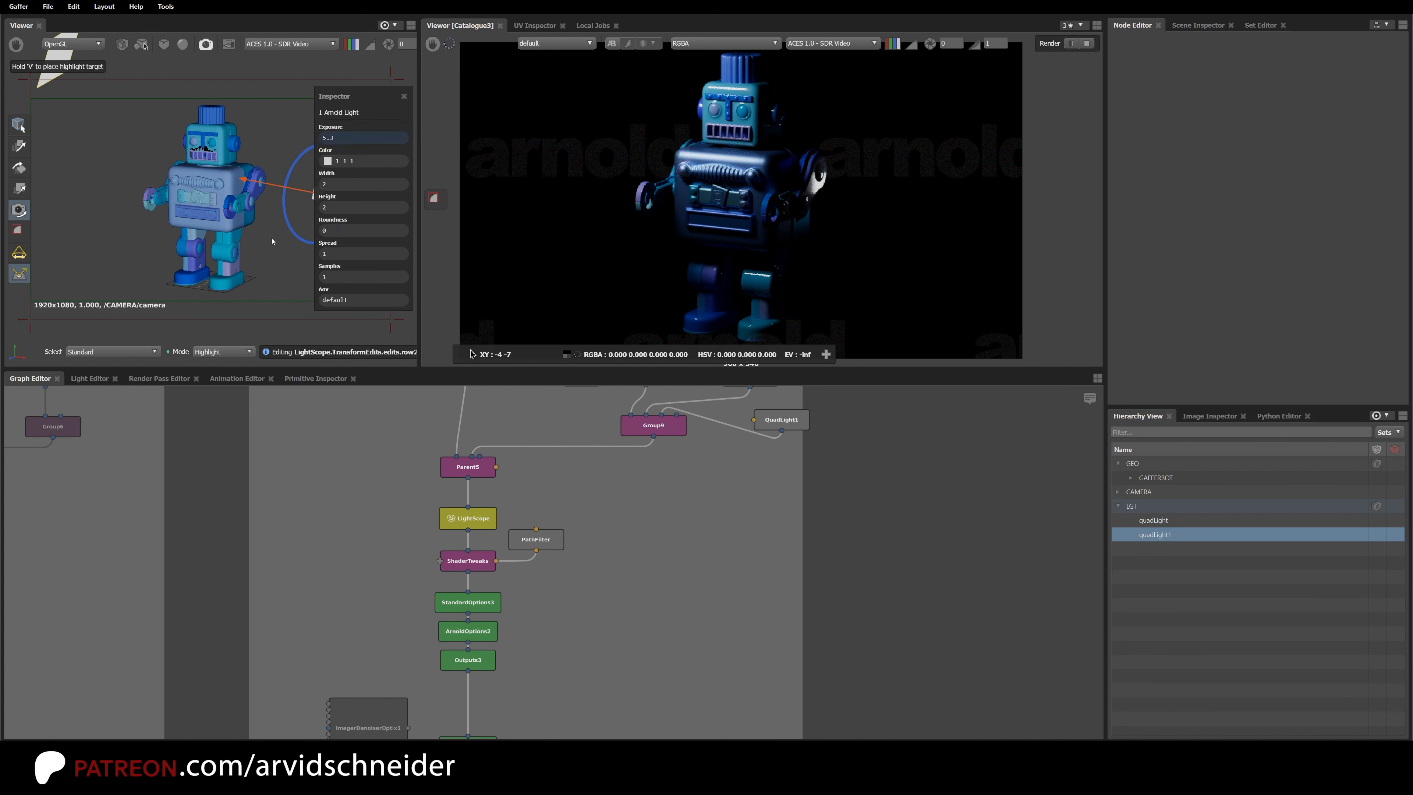
click(321, 195)
double_click(357, 183)
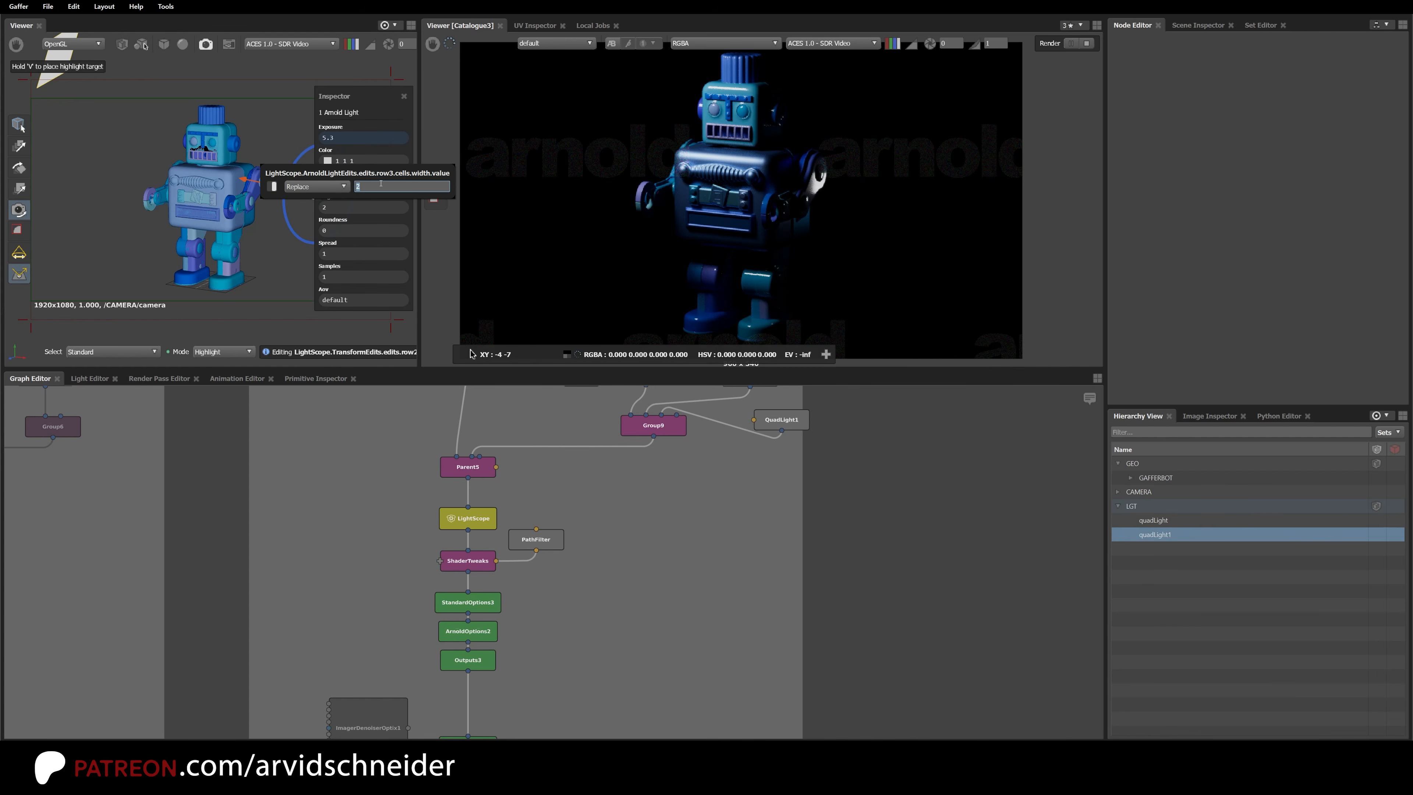
text(10)
key(Return)
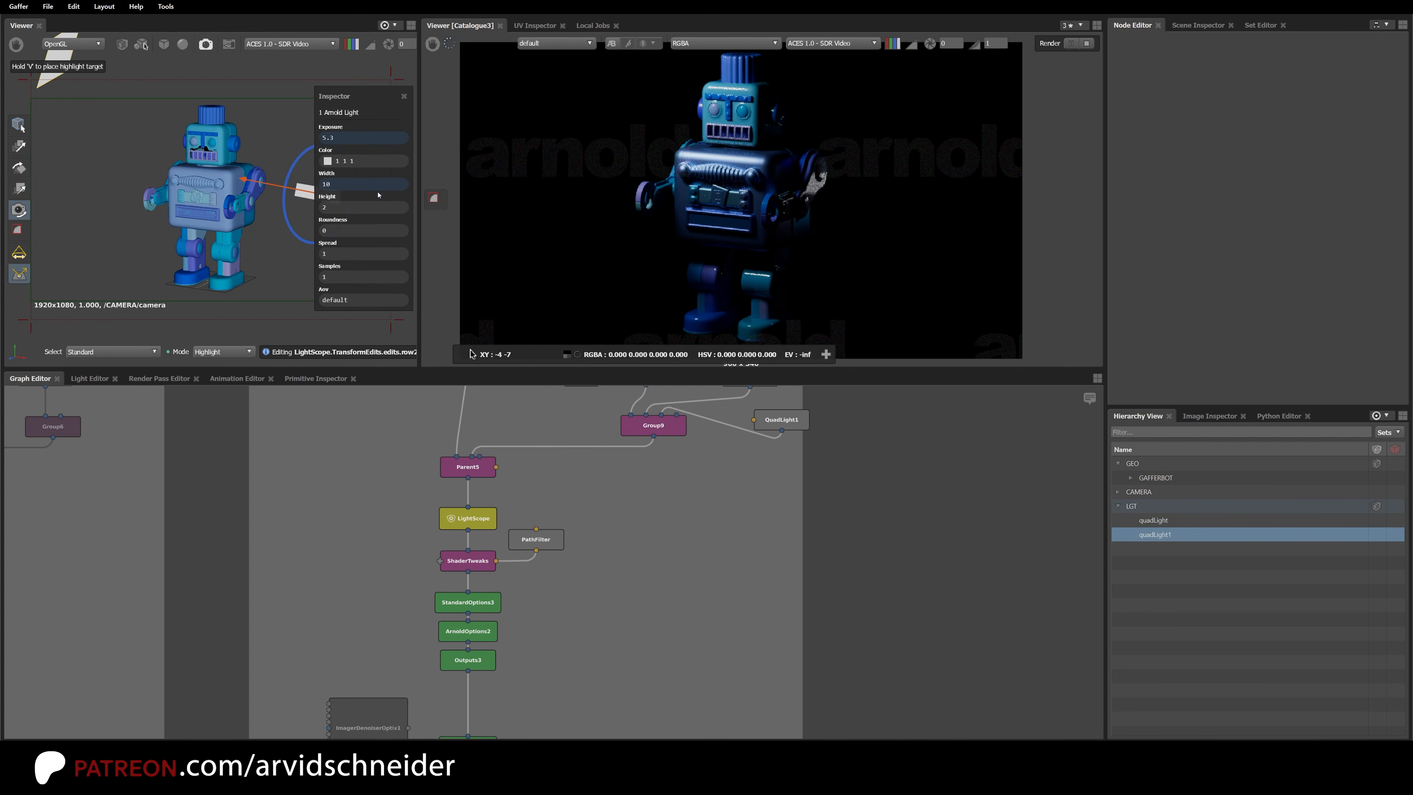
double_click(344, 209)
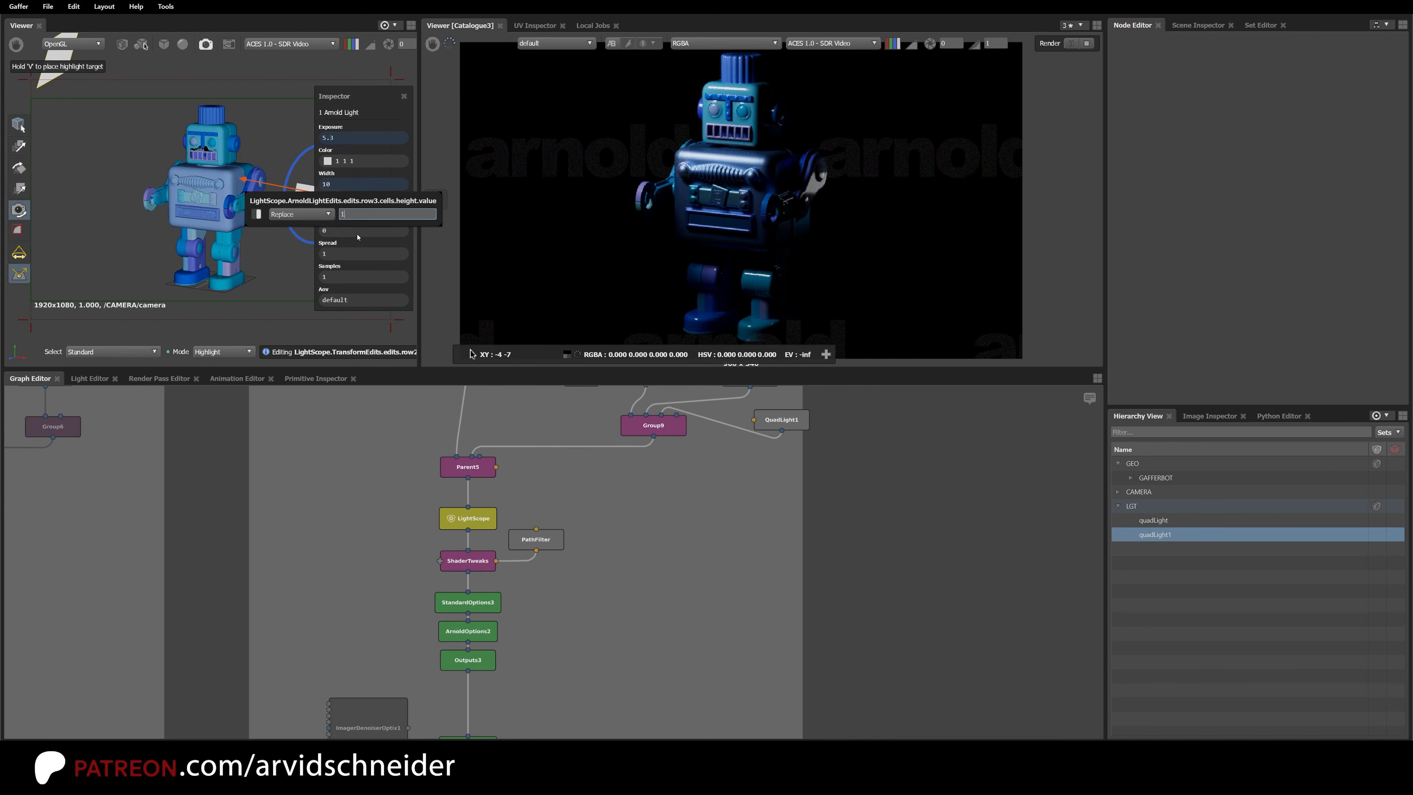
text(10)
key(Return)
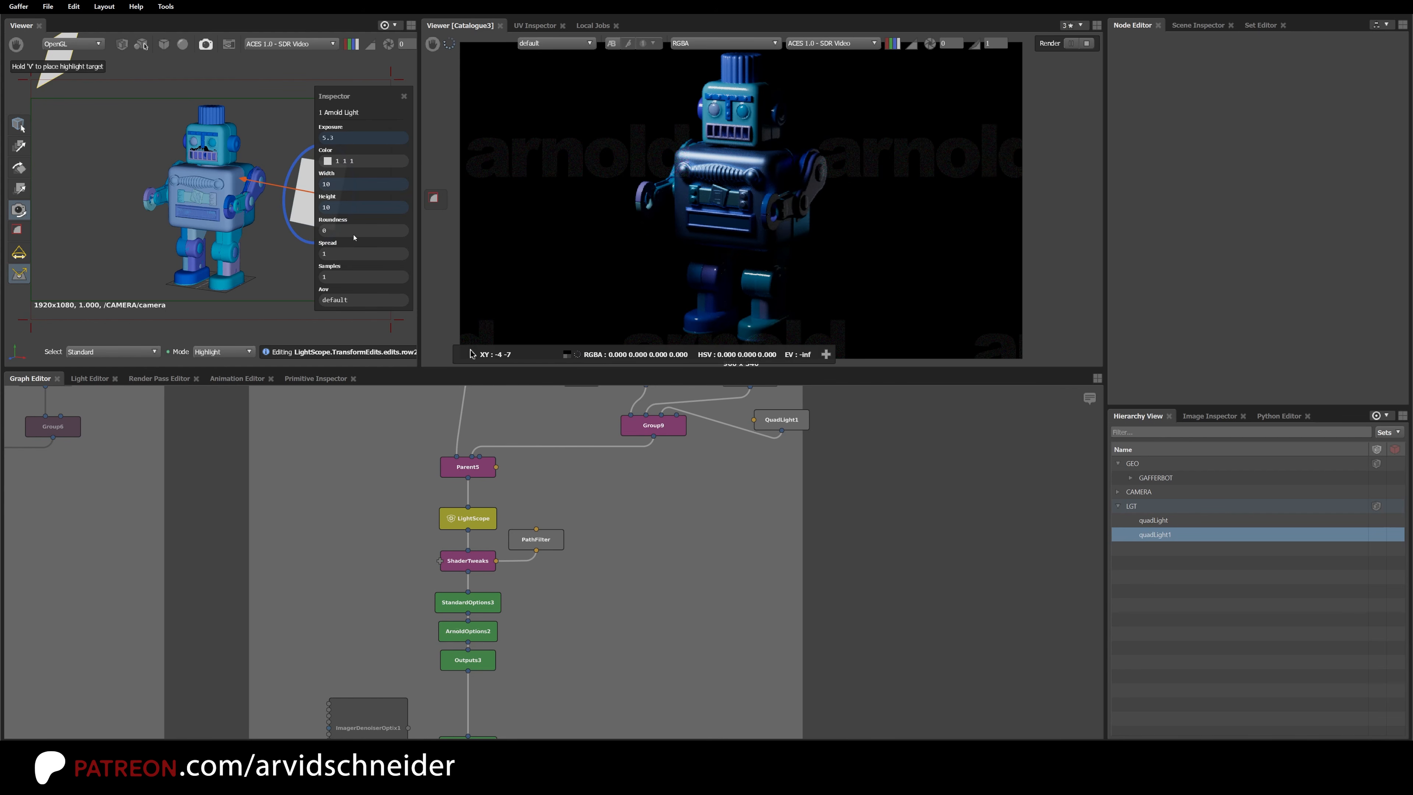
Step: Enable the color edit for quadLight1 and set it to a muted red of 0.4876, 0.2176, 0.2176
click(354, 161)
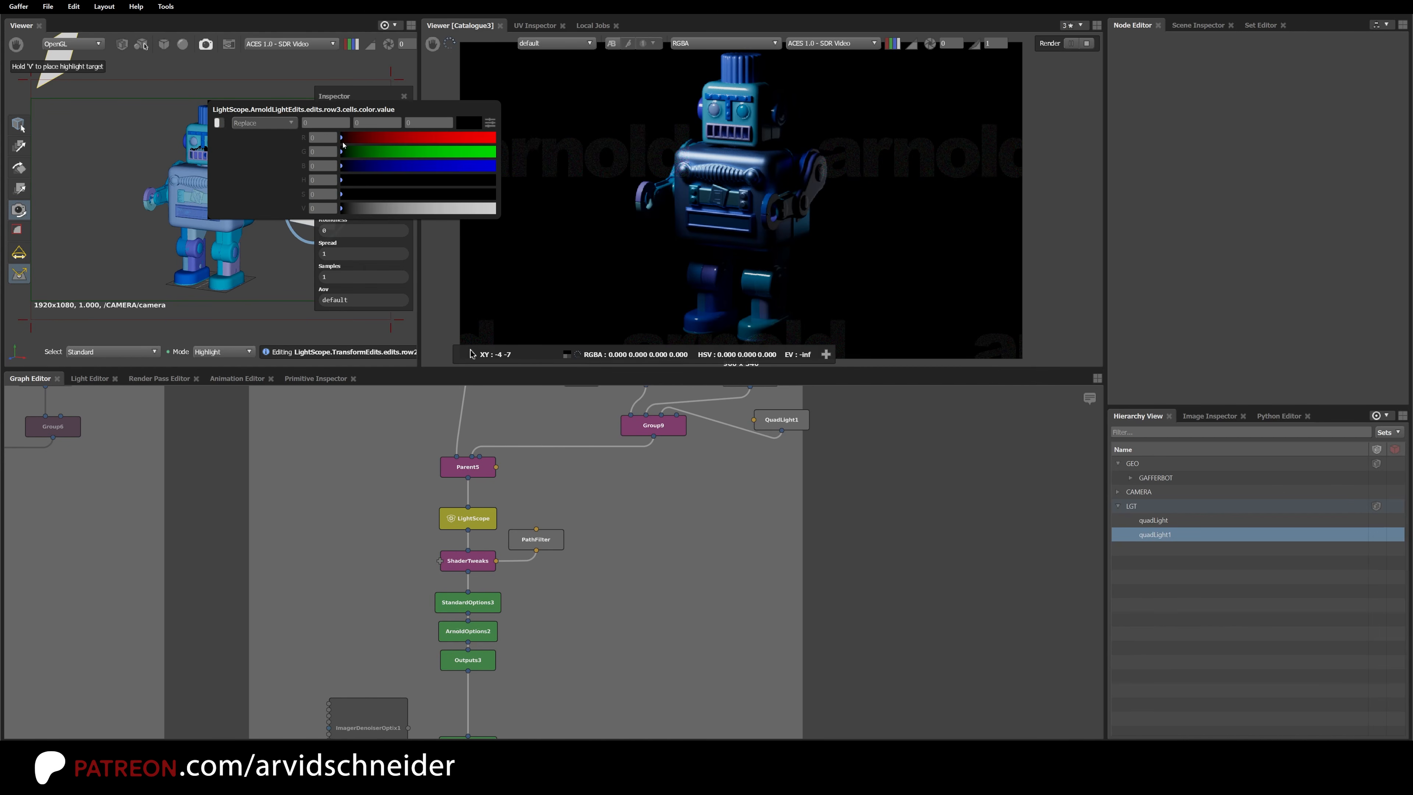
click(217, 122)
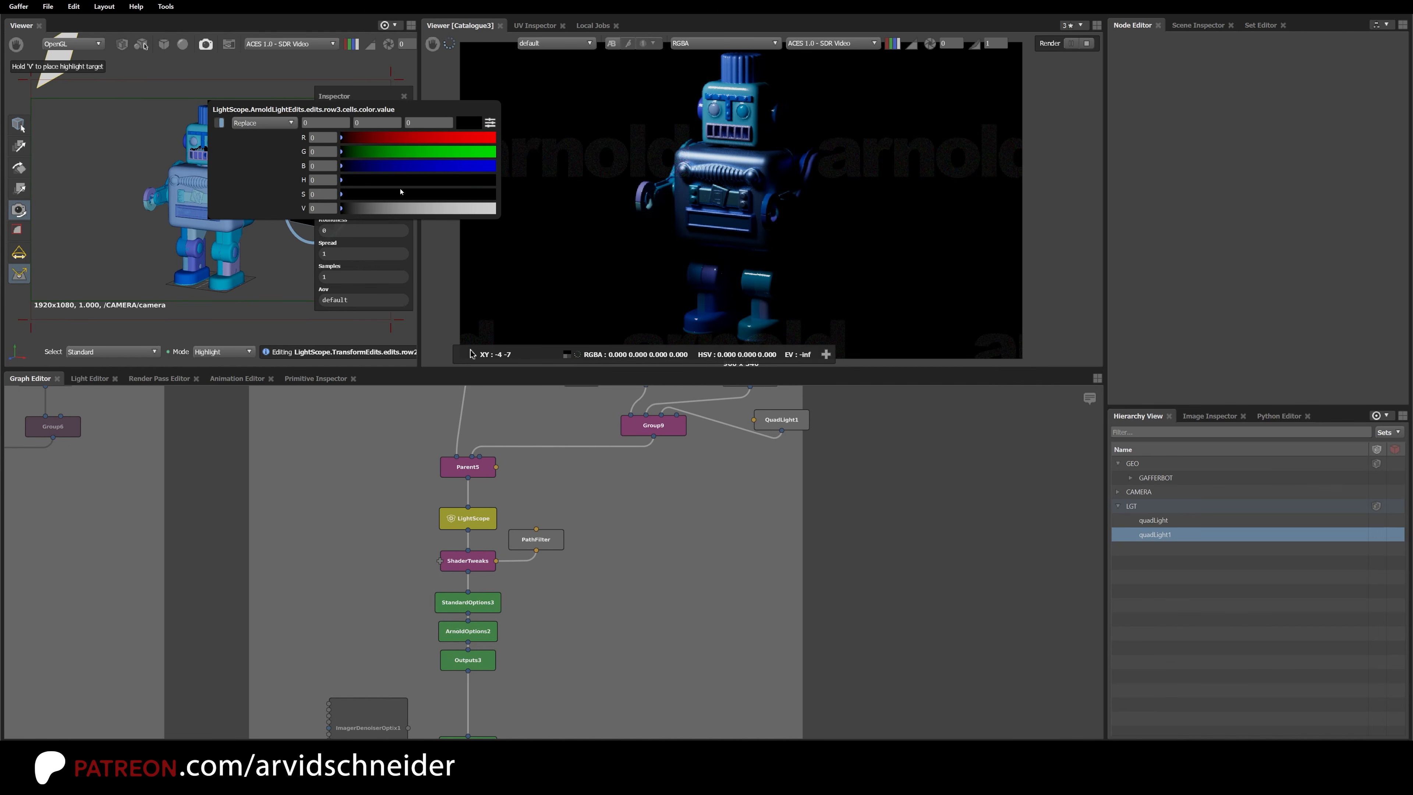
drag(408, 211, 426, 194)
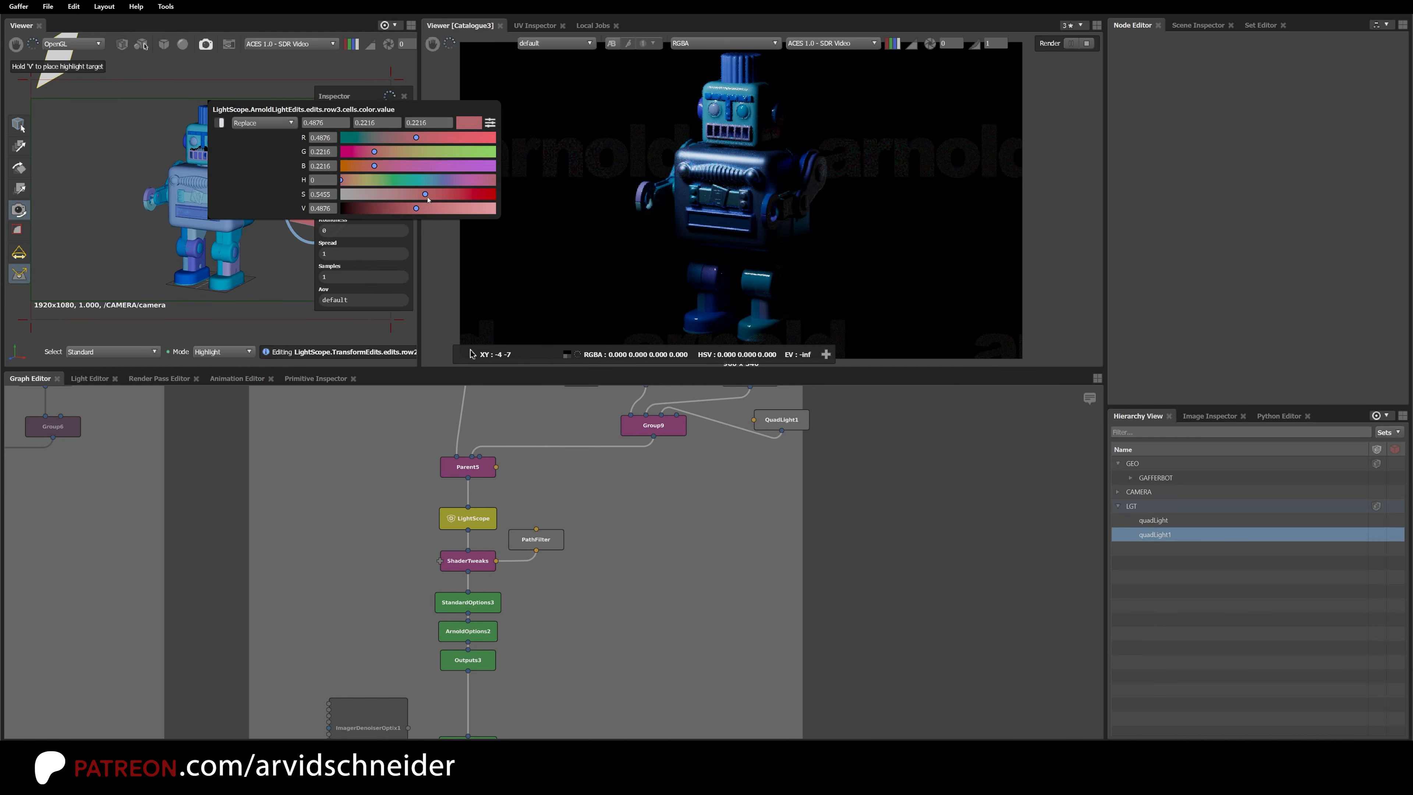
click(295, 235)
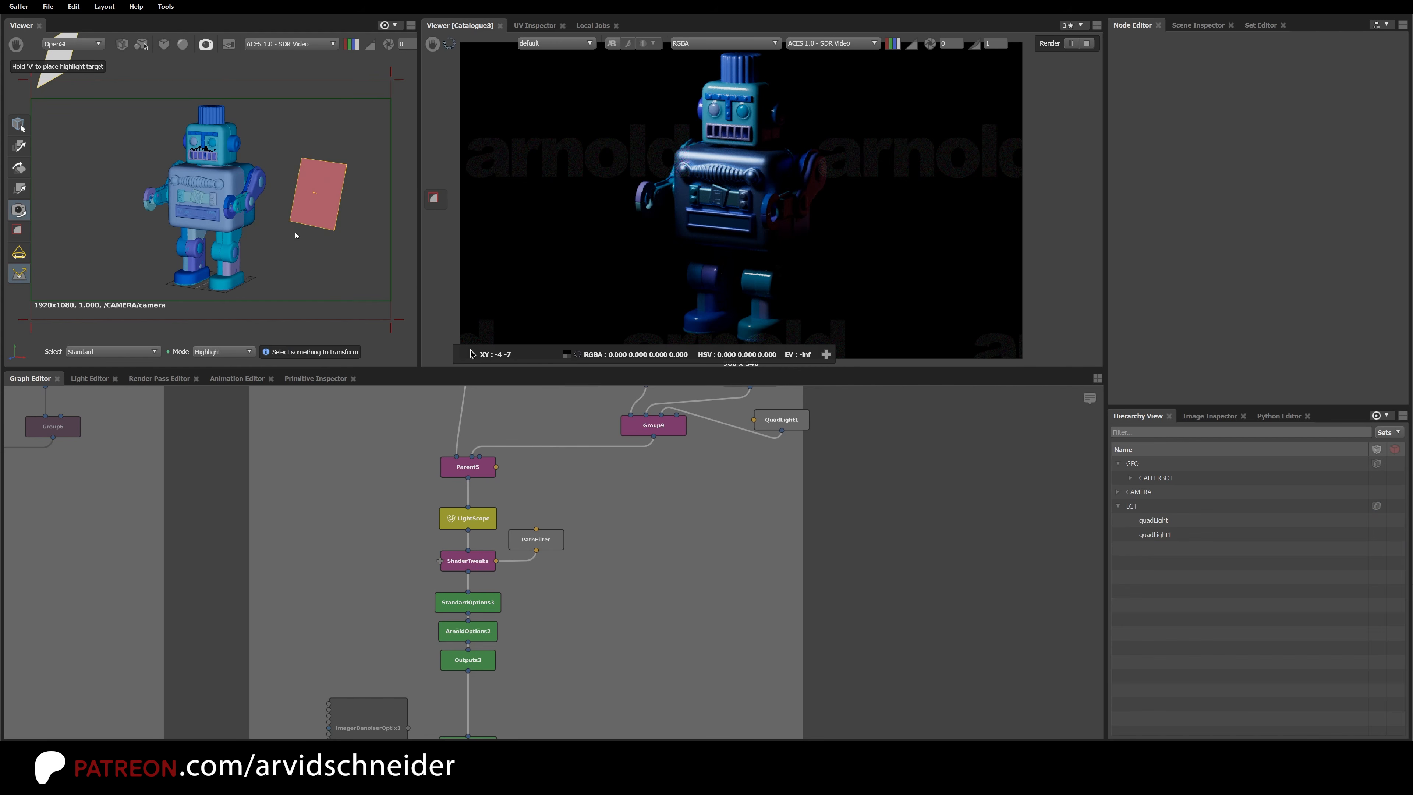
Step: Switch the viewer out of the scene camera and set quadLight1's exposure to 10
click(207, 45)
click(223, 78)
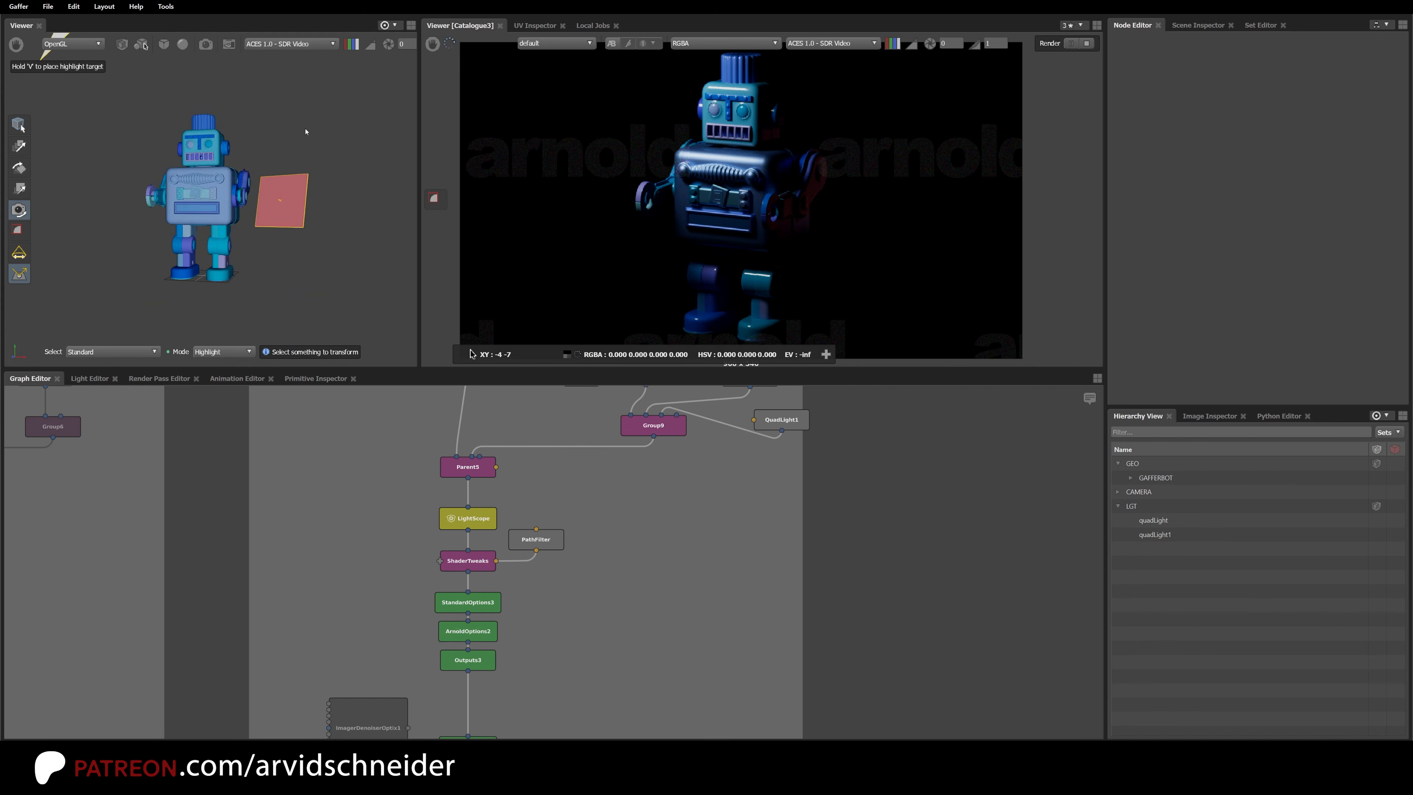
alt+drag(306, 131, 297, 189)
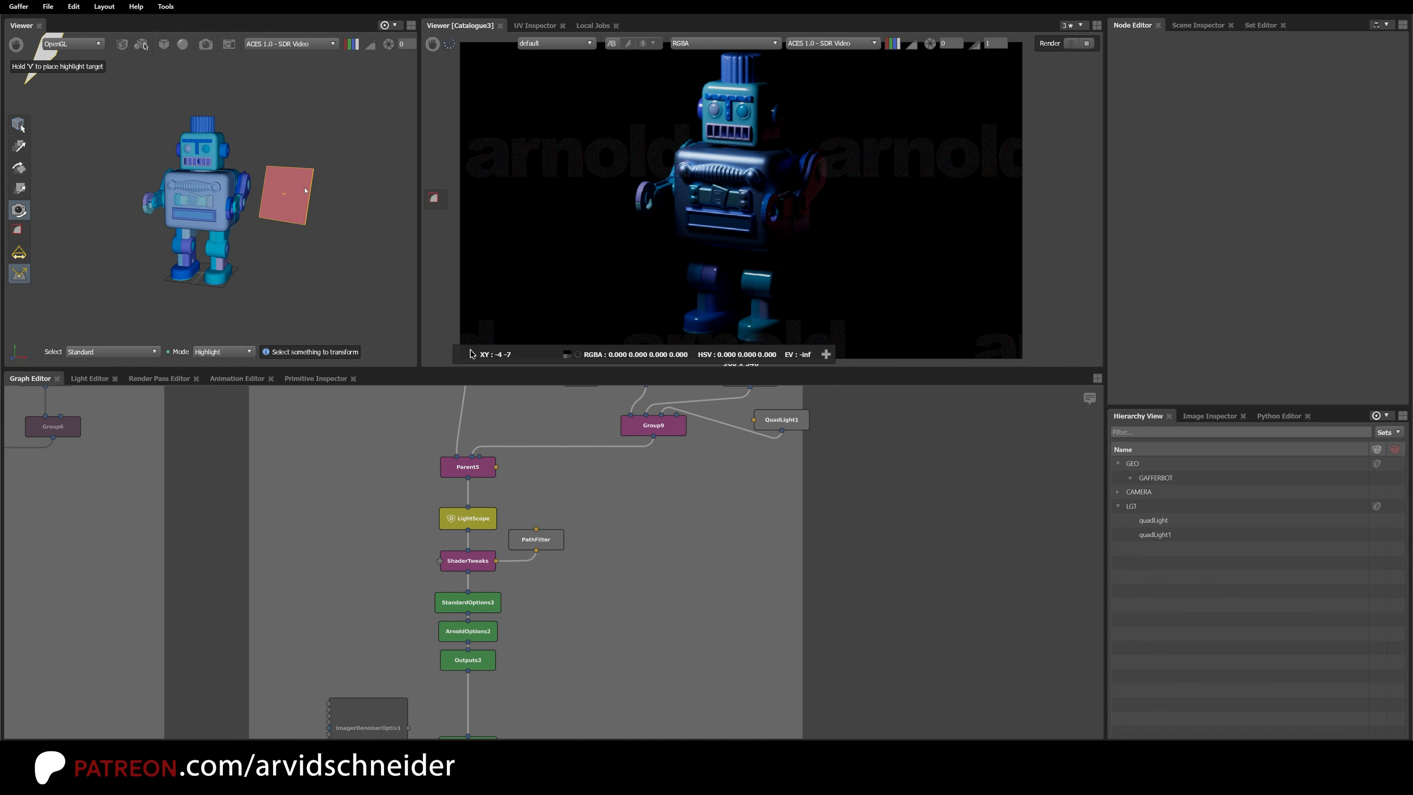
click(302, 190)
double_click(342, 140)
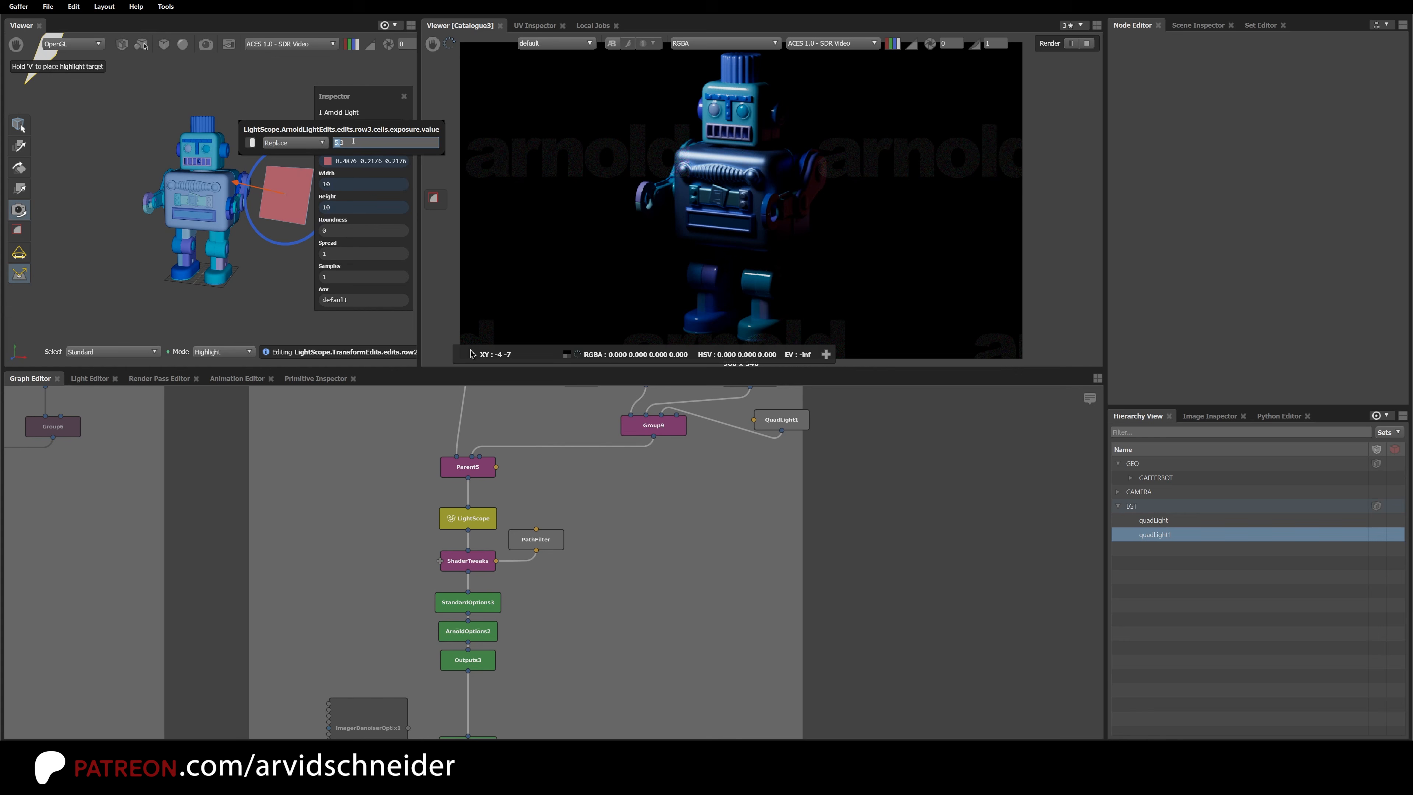
text(10)
key(Return)
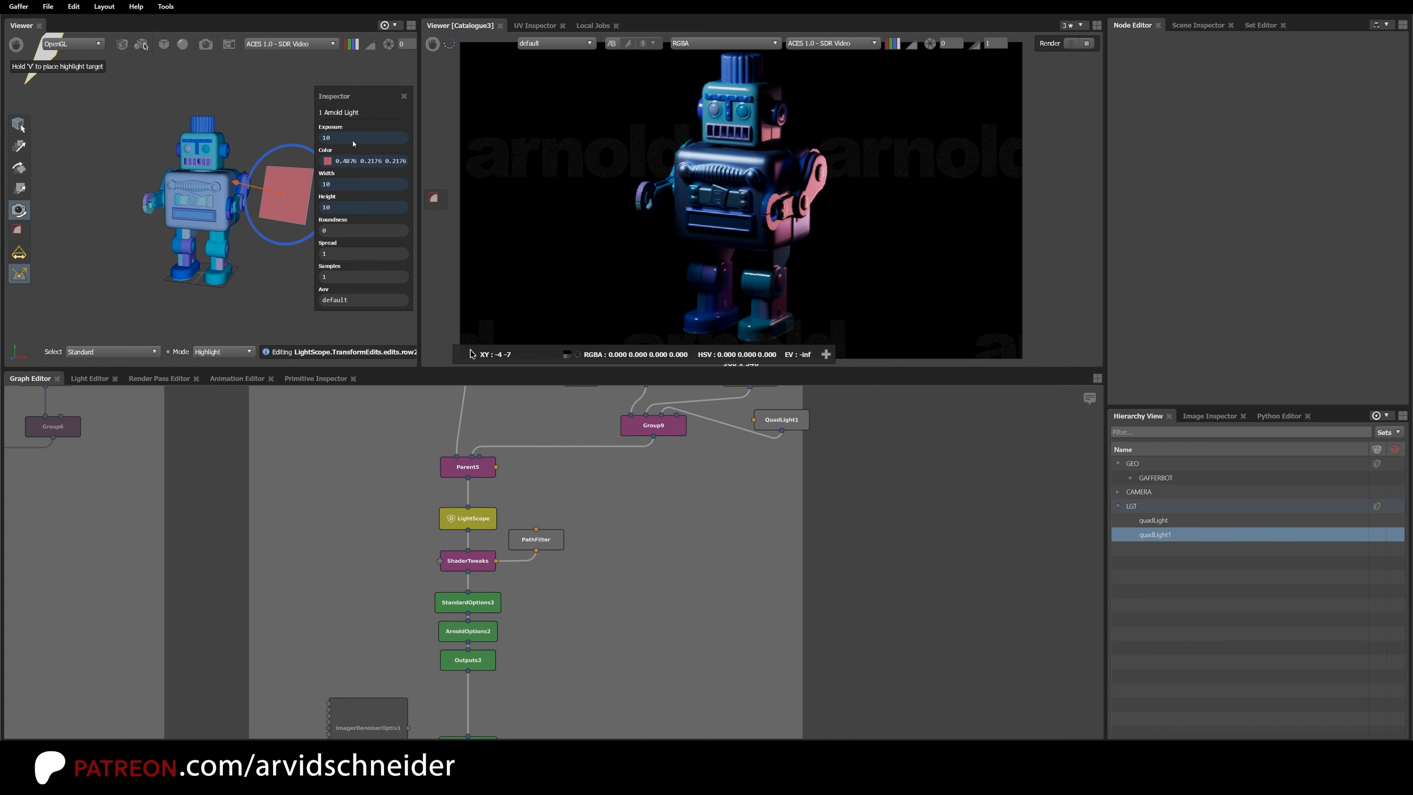
Step: Close the light Inspector and widen the scene viewer, framing the robot together with both quad lights
drag(261, 184, 139, 244)
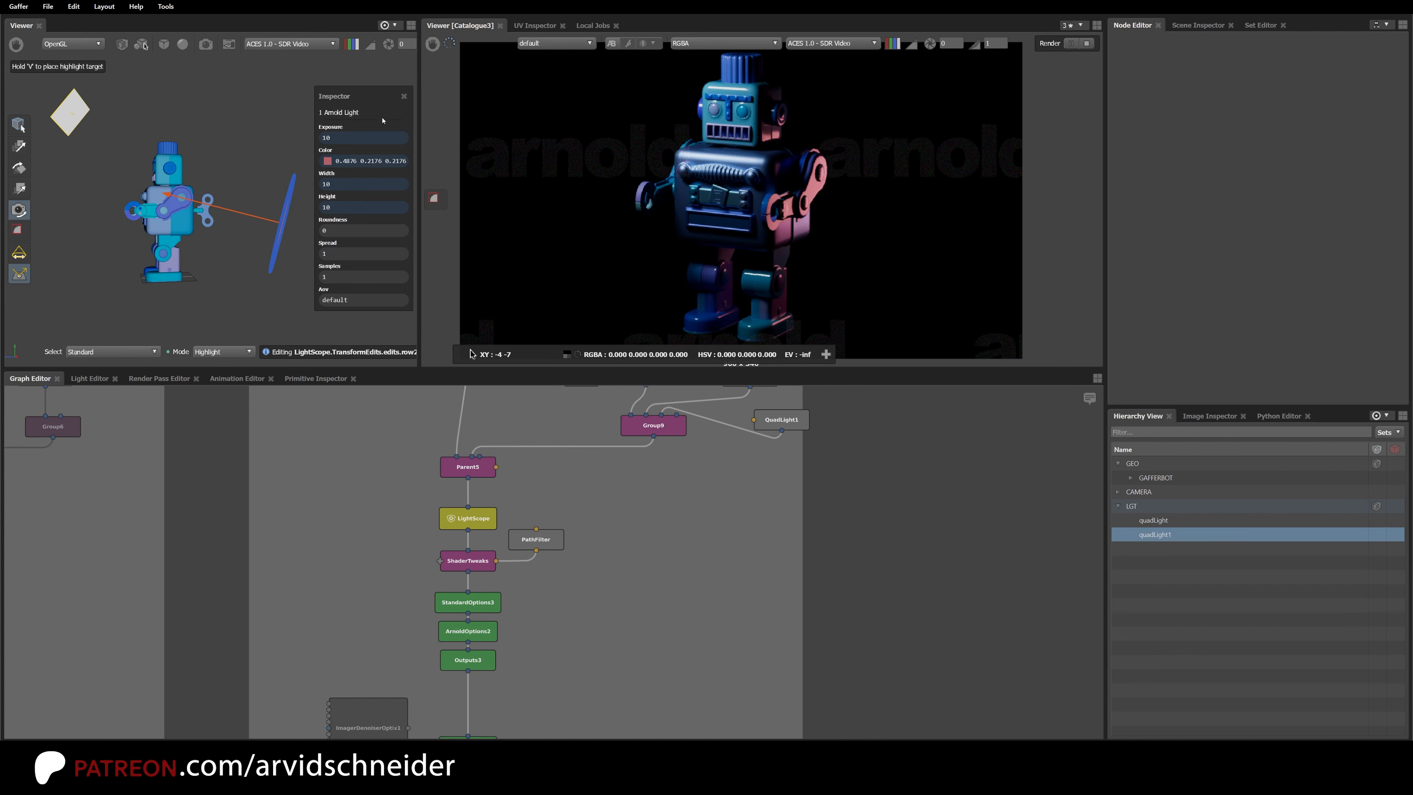
click(404, 96)
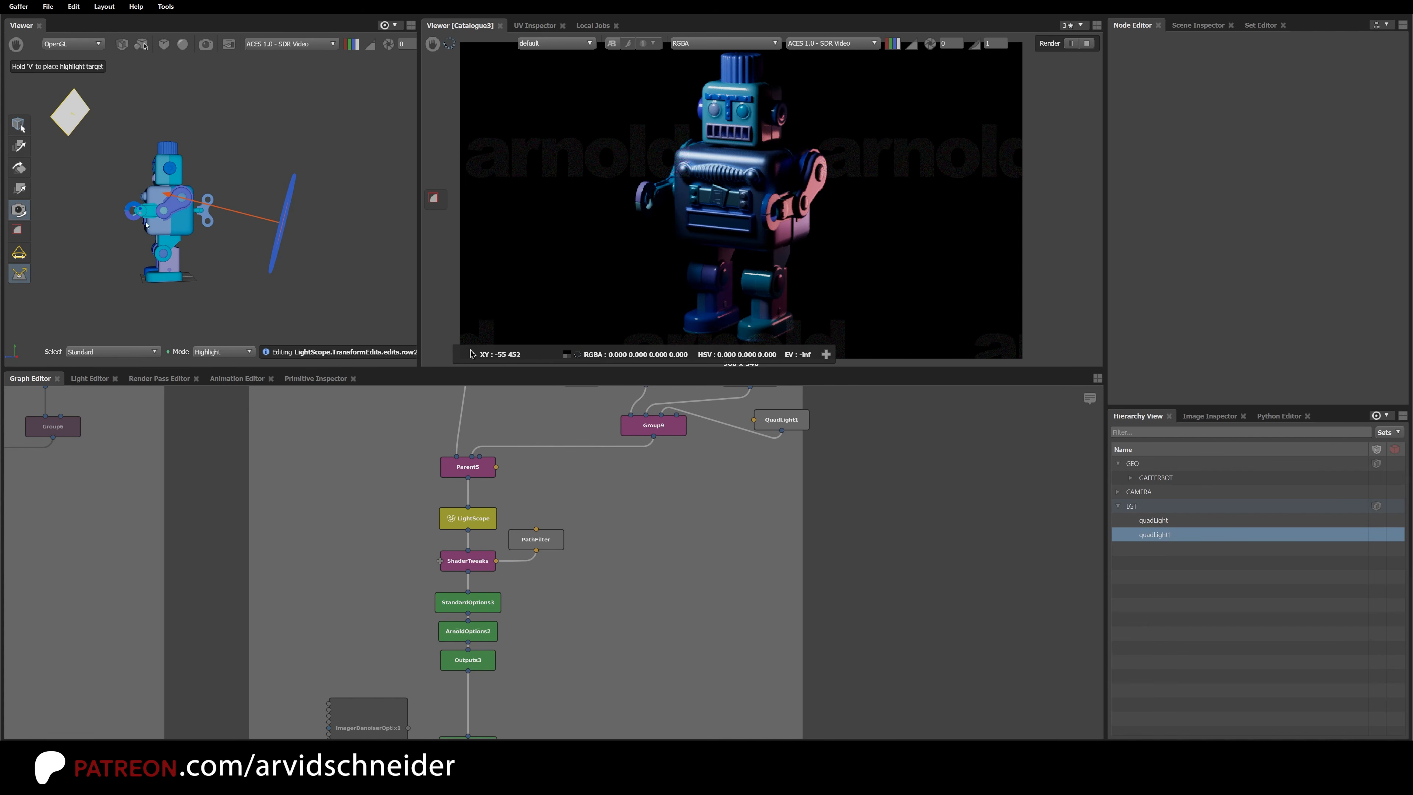
alt+drag(146, 224, 231, 222)
scroll(165, 216, down, 4)
alt+middle_drag(165, 216, 241, 223)
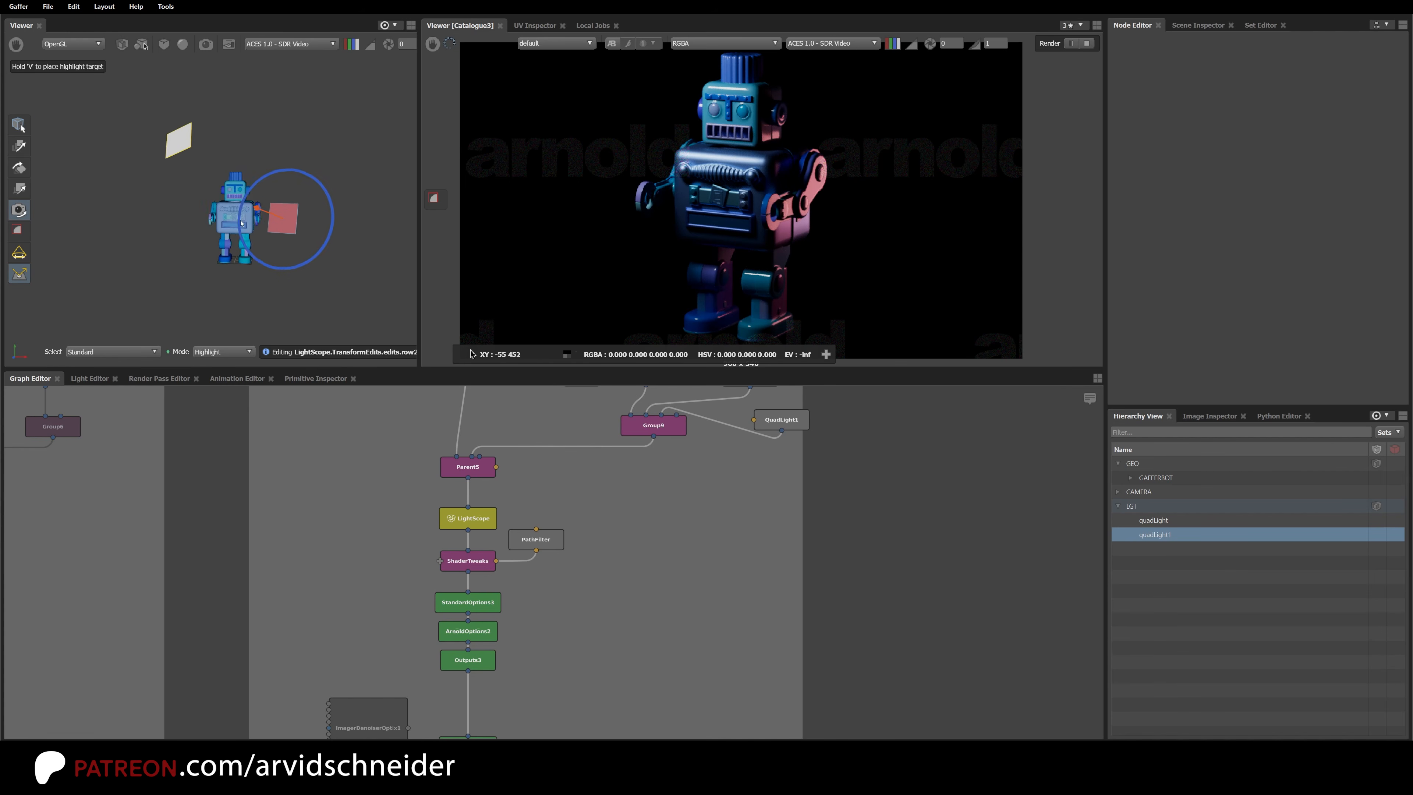
alt+drag(241, 223, 218, 205)
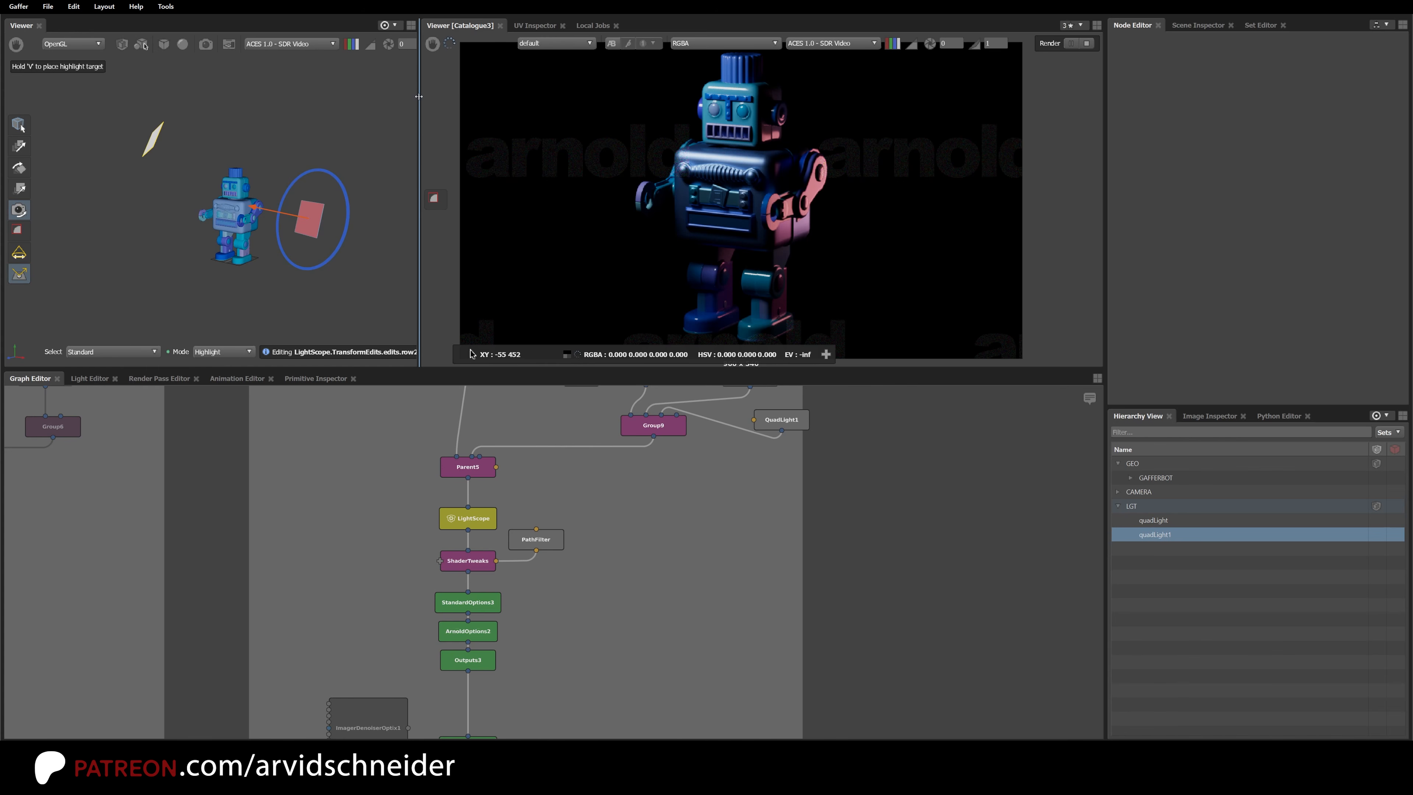
drag(420, 111, 577, 112)
Step: Review the quad lights in the Light Editor and the columns of the Render Pass Editor, ending on the node graph
click(89, 378)
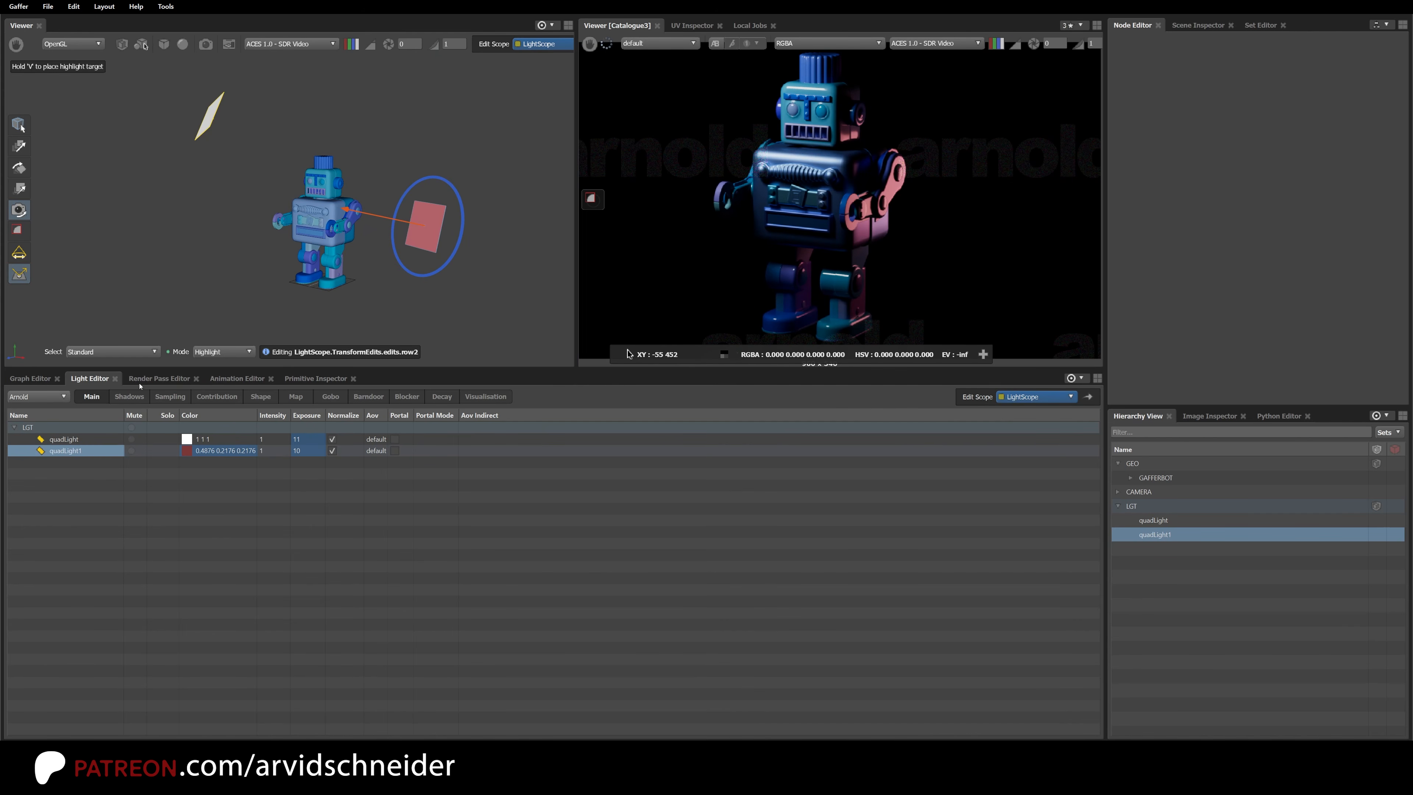
click(28, 379)
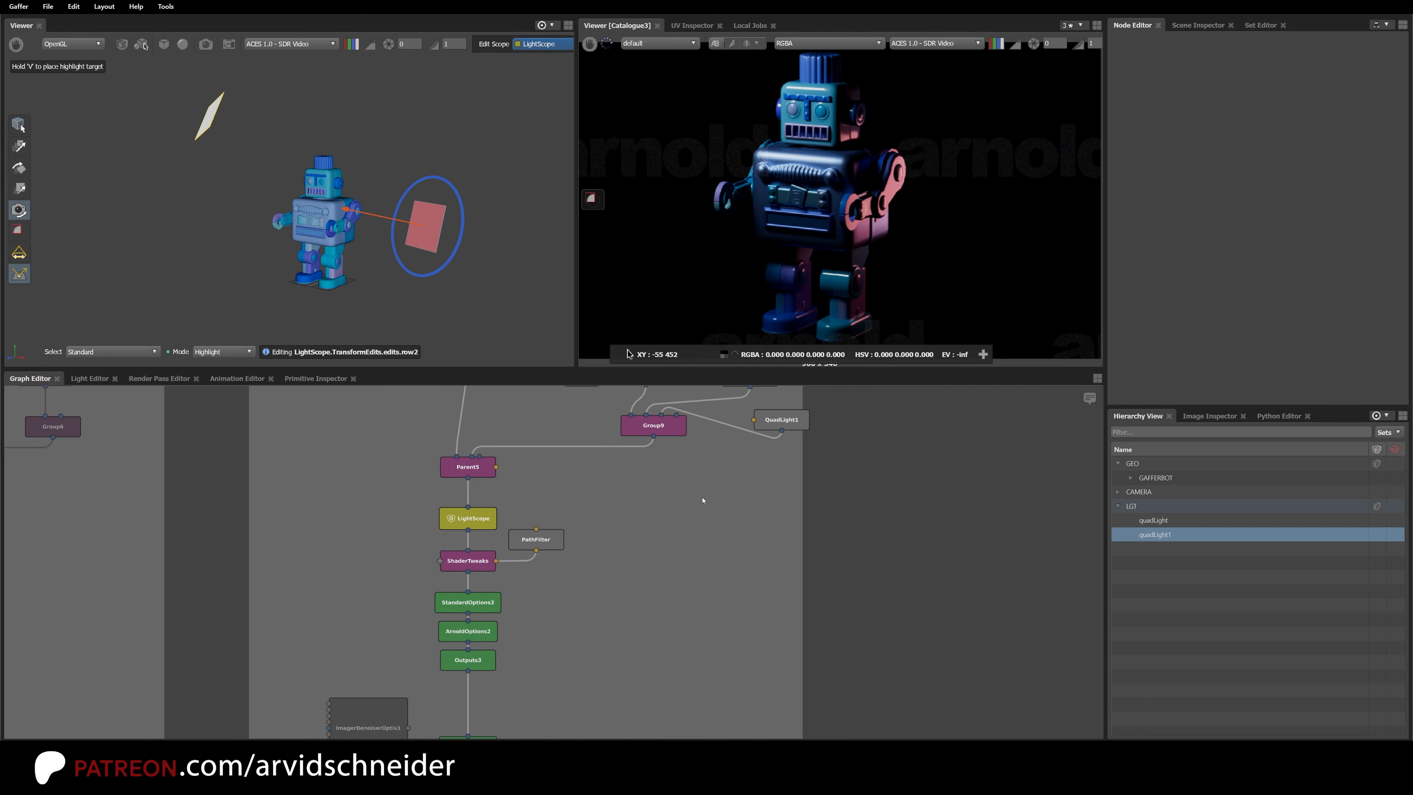
scroll(703, 500, down, 5)
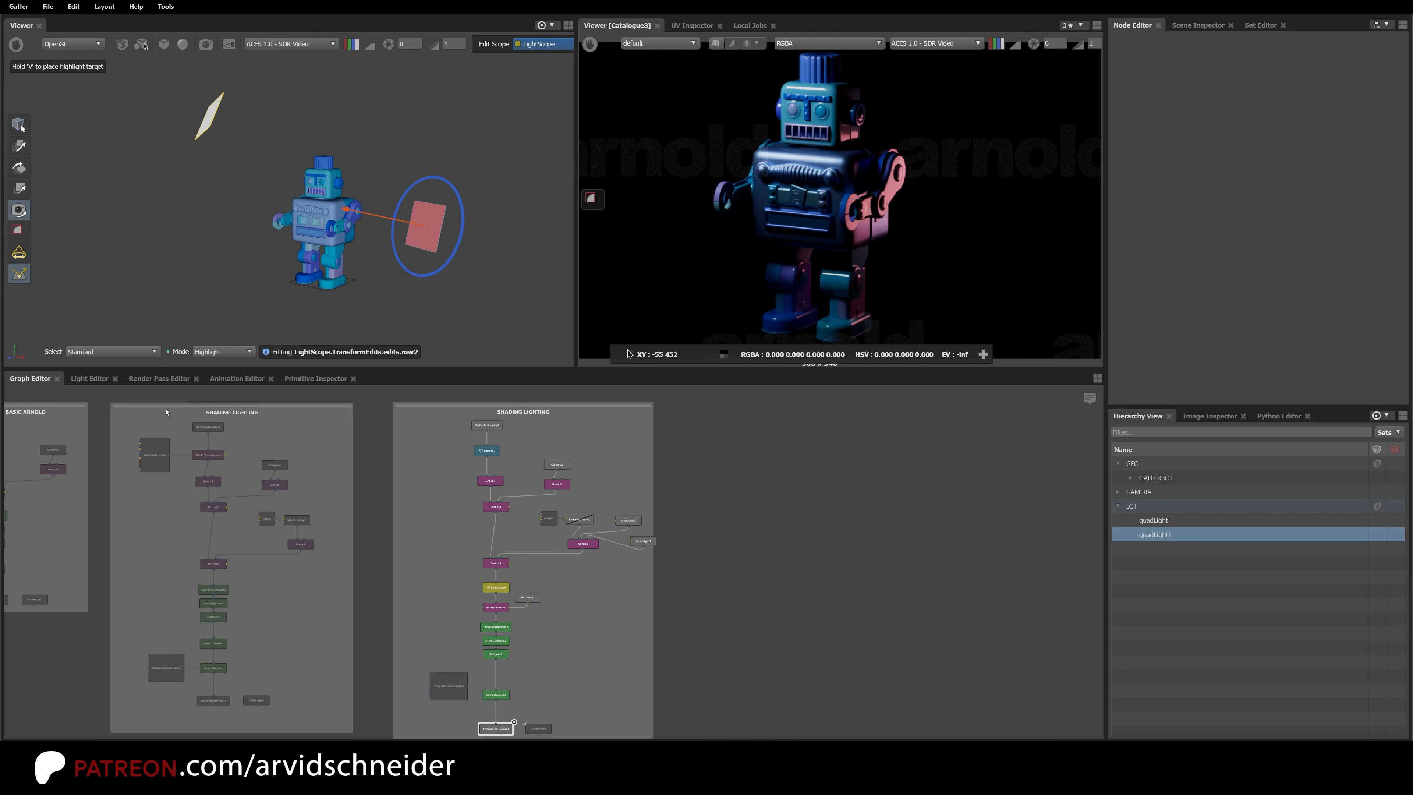
click(167, 380)
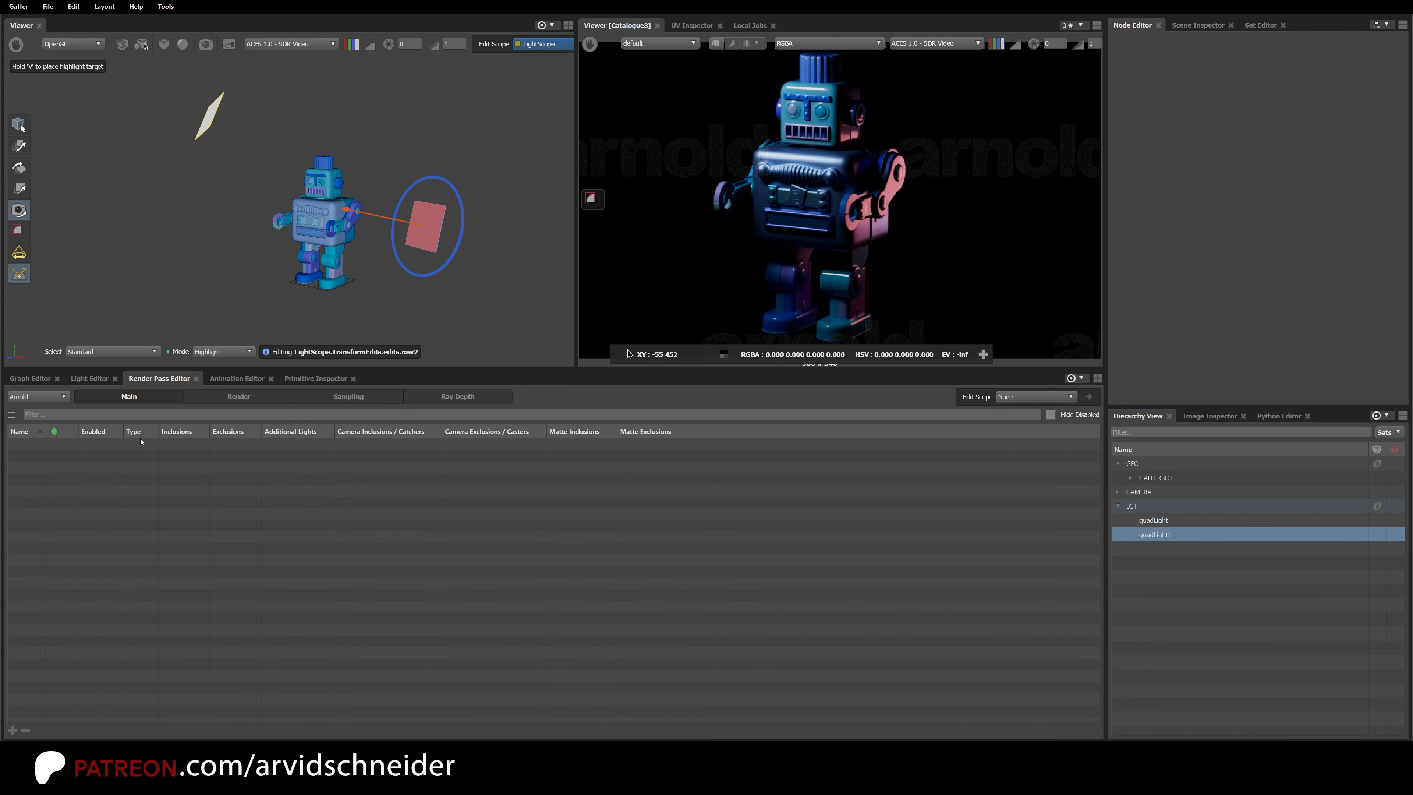
click(89, 379)
click(30, 379)
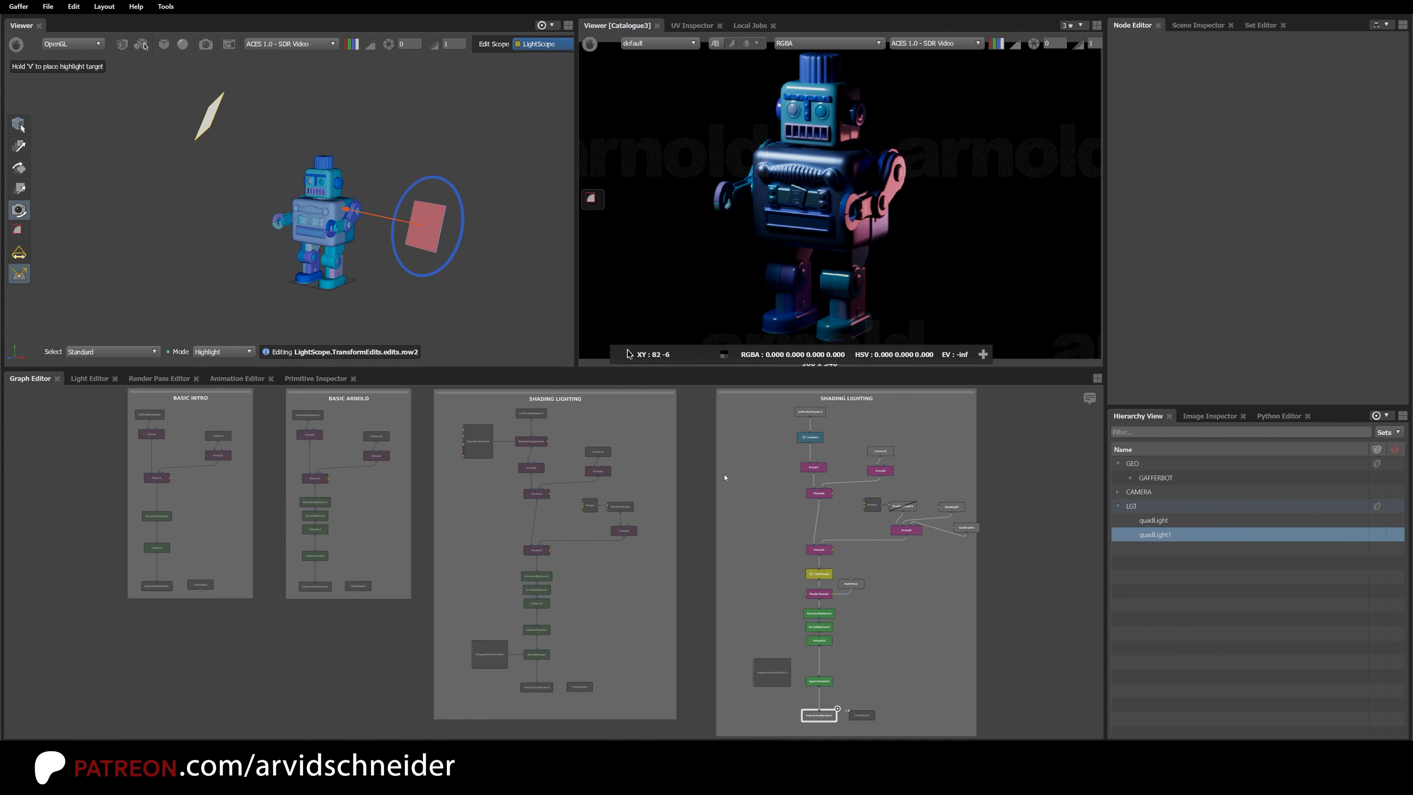
Step: Look over the intro, Arnold and shading lighting node groups and browse the Scene, Image and Dispatch node categories
middle_drag(724, 477, 658, 476)
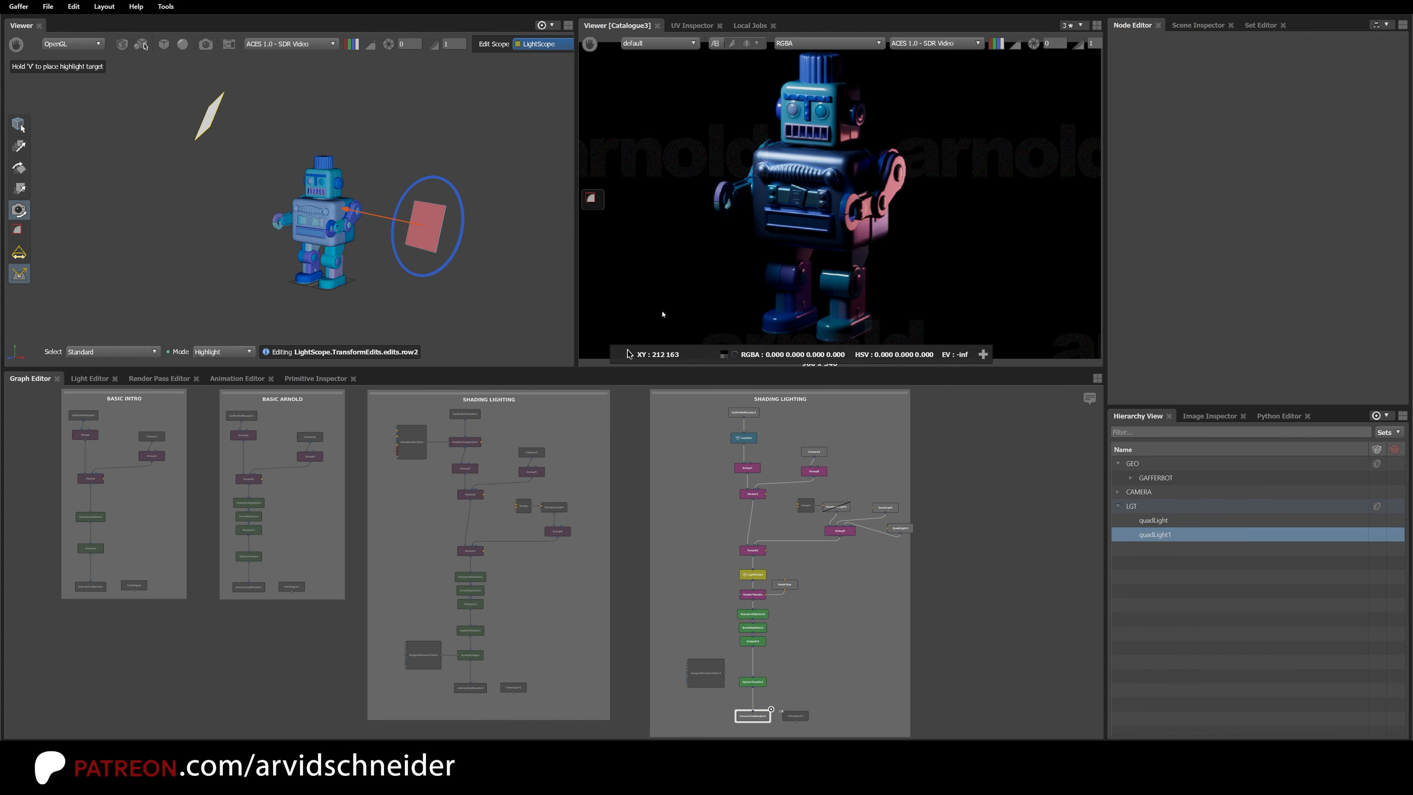
drag(39, 399, 964, 617)
middle_drag(869, 587, 814, 563)
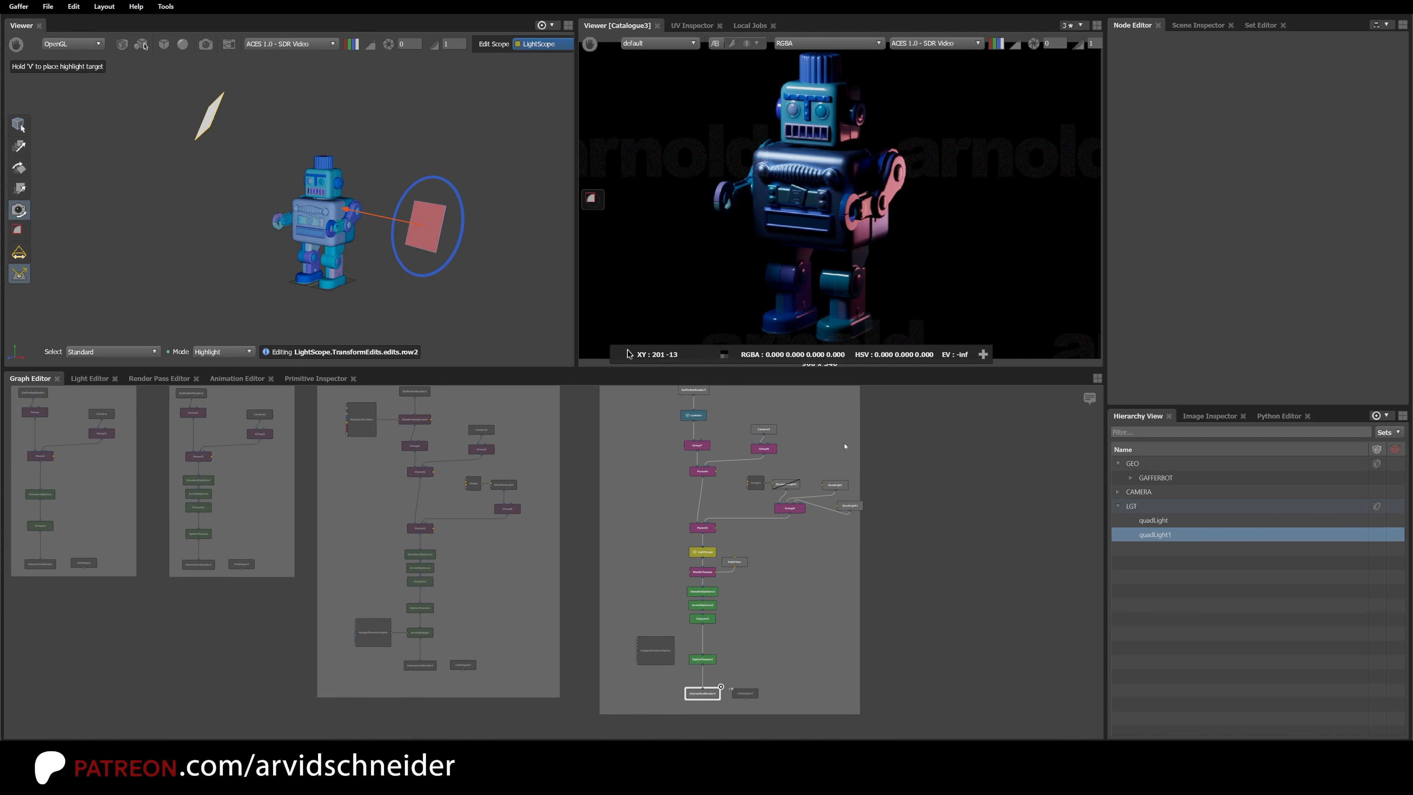
key(Tab)
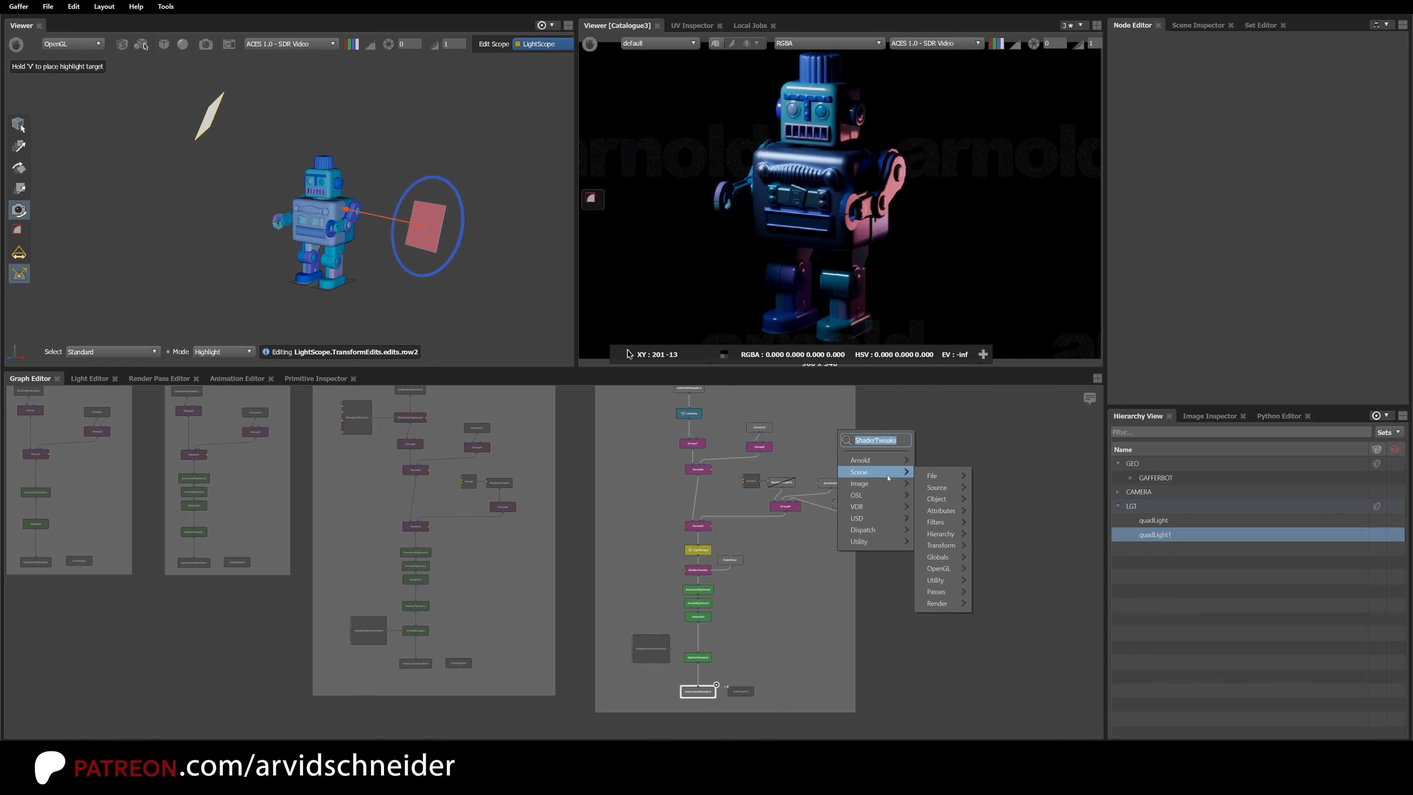
mouse_move(890, 483)
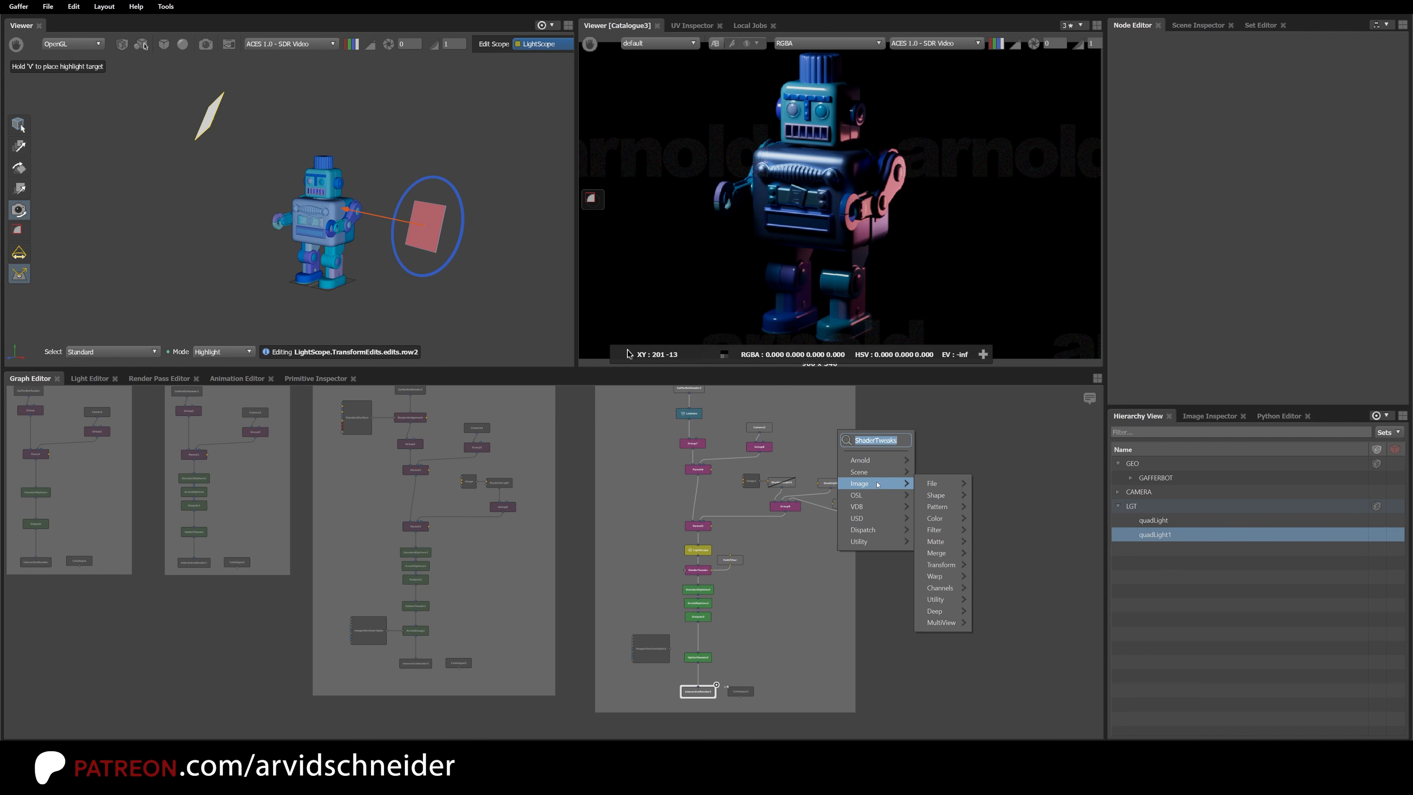
mouse_move(883, 530)
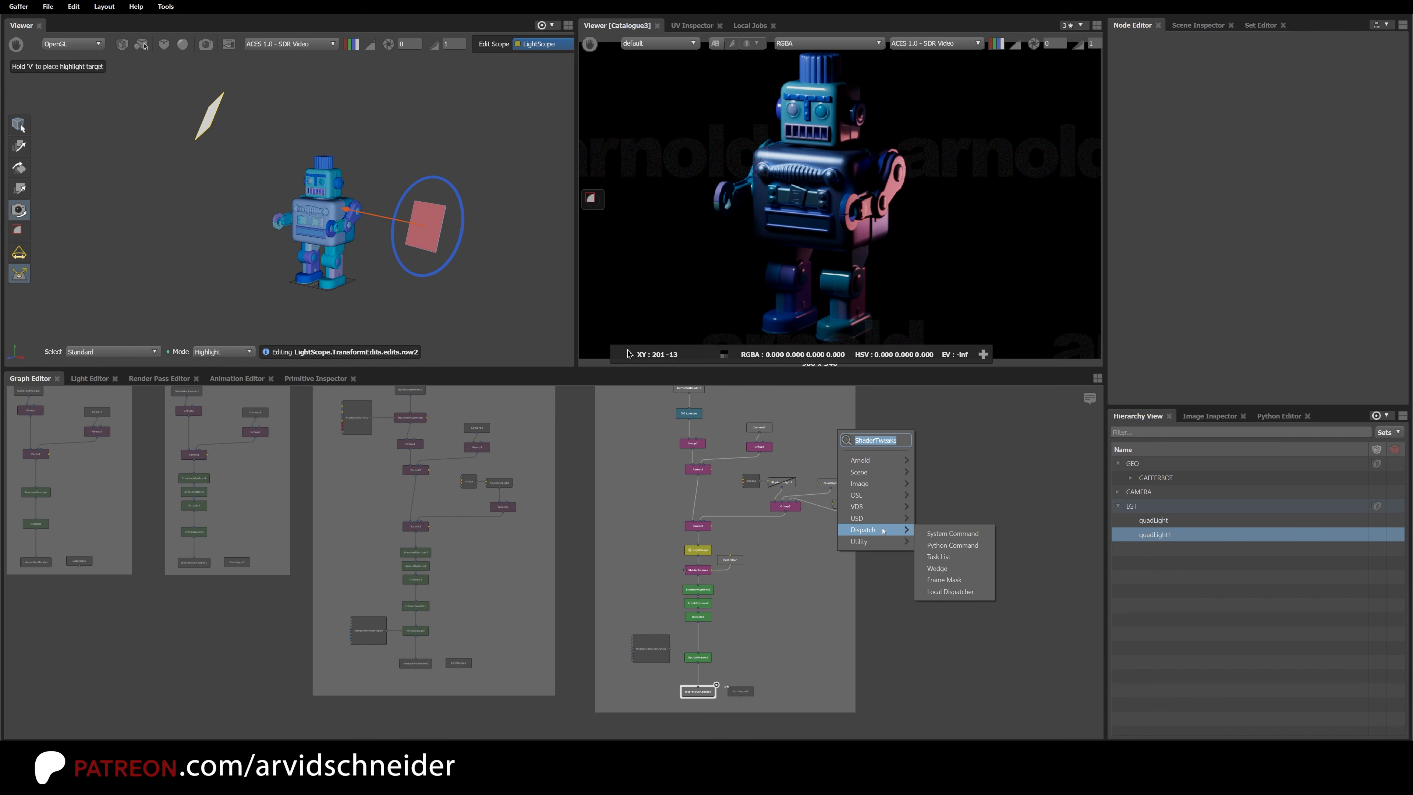
click(823, 433)
middle_drag(842, 420, 938, 459)
scroll(937, 459, down, 2)
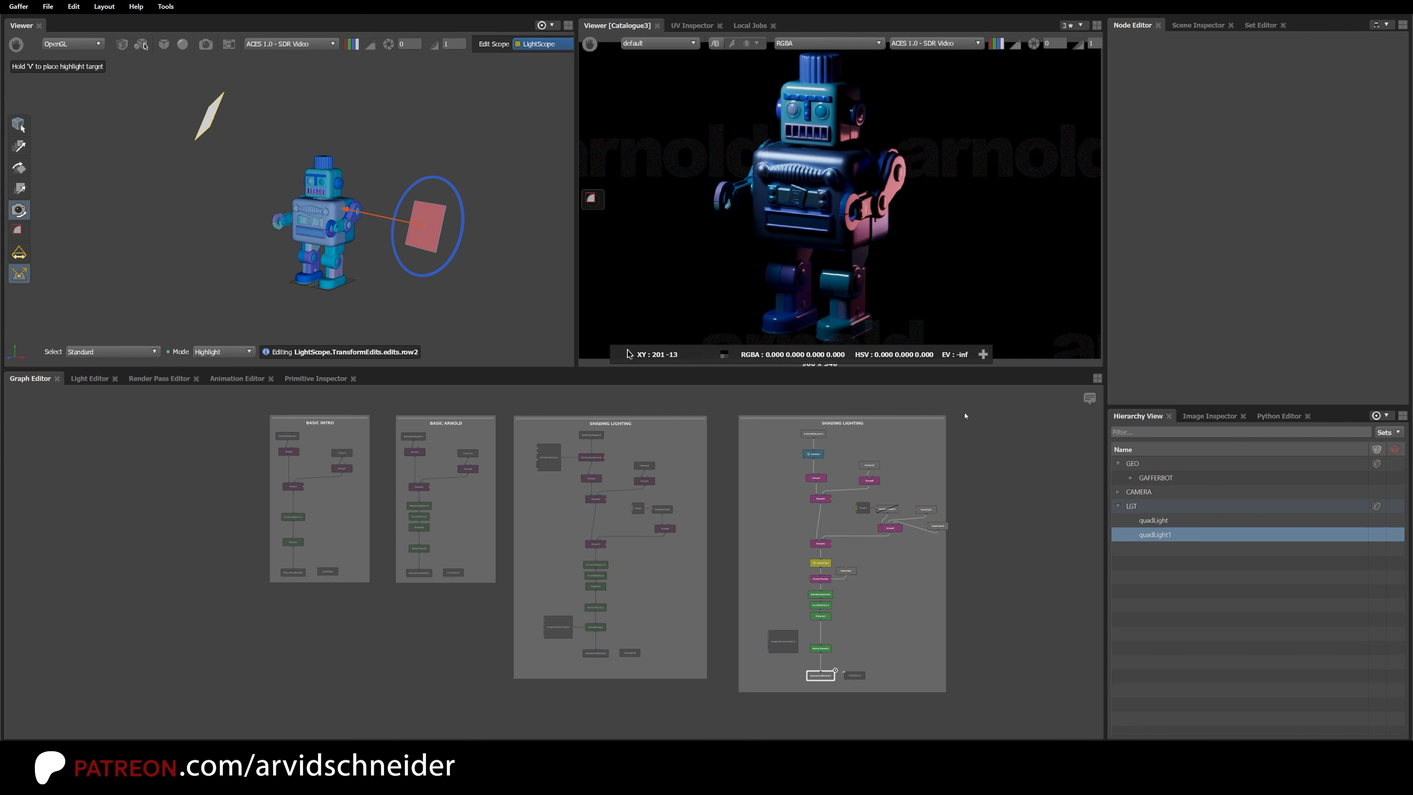